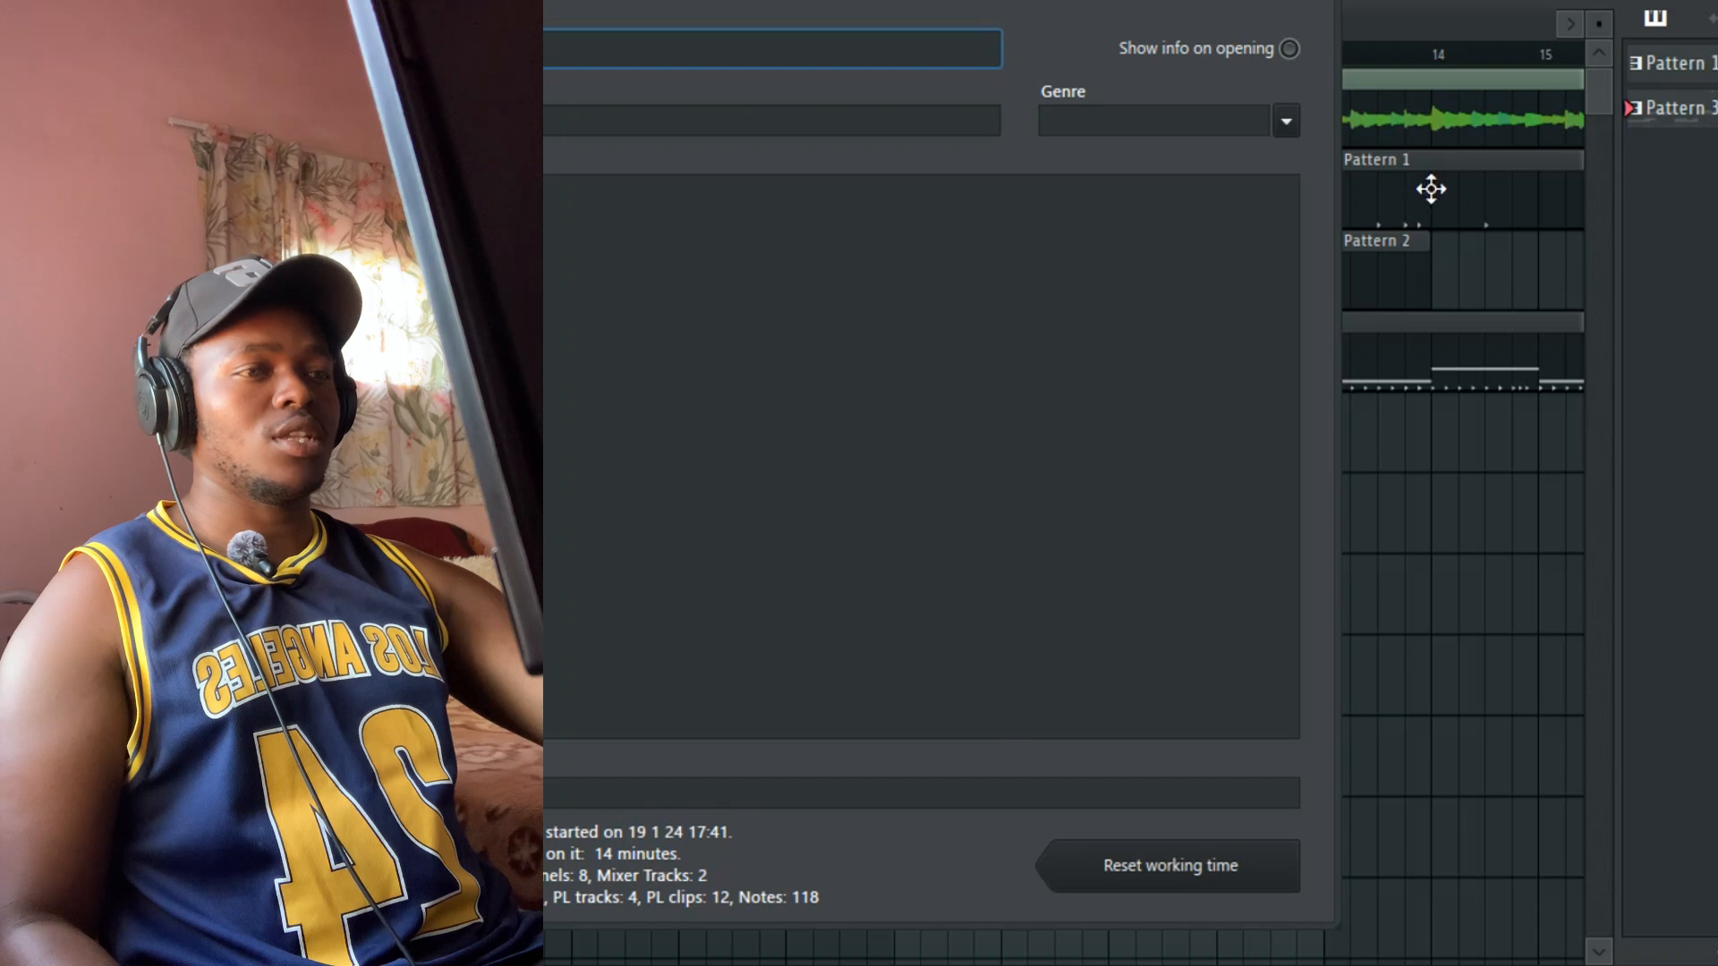
Step: Close the project information and solo the melody loop's track so that the pattern tracks are muted
{"action": "key", "text": "Escape"}
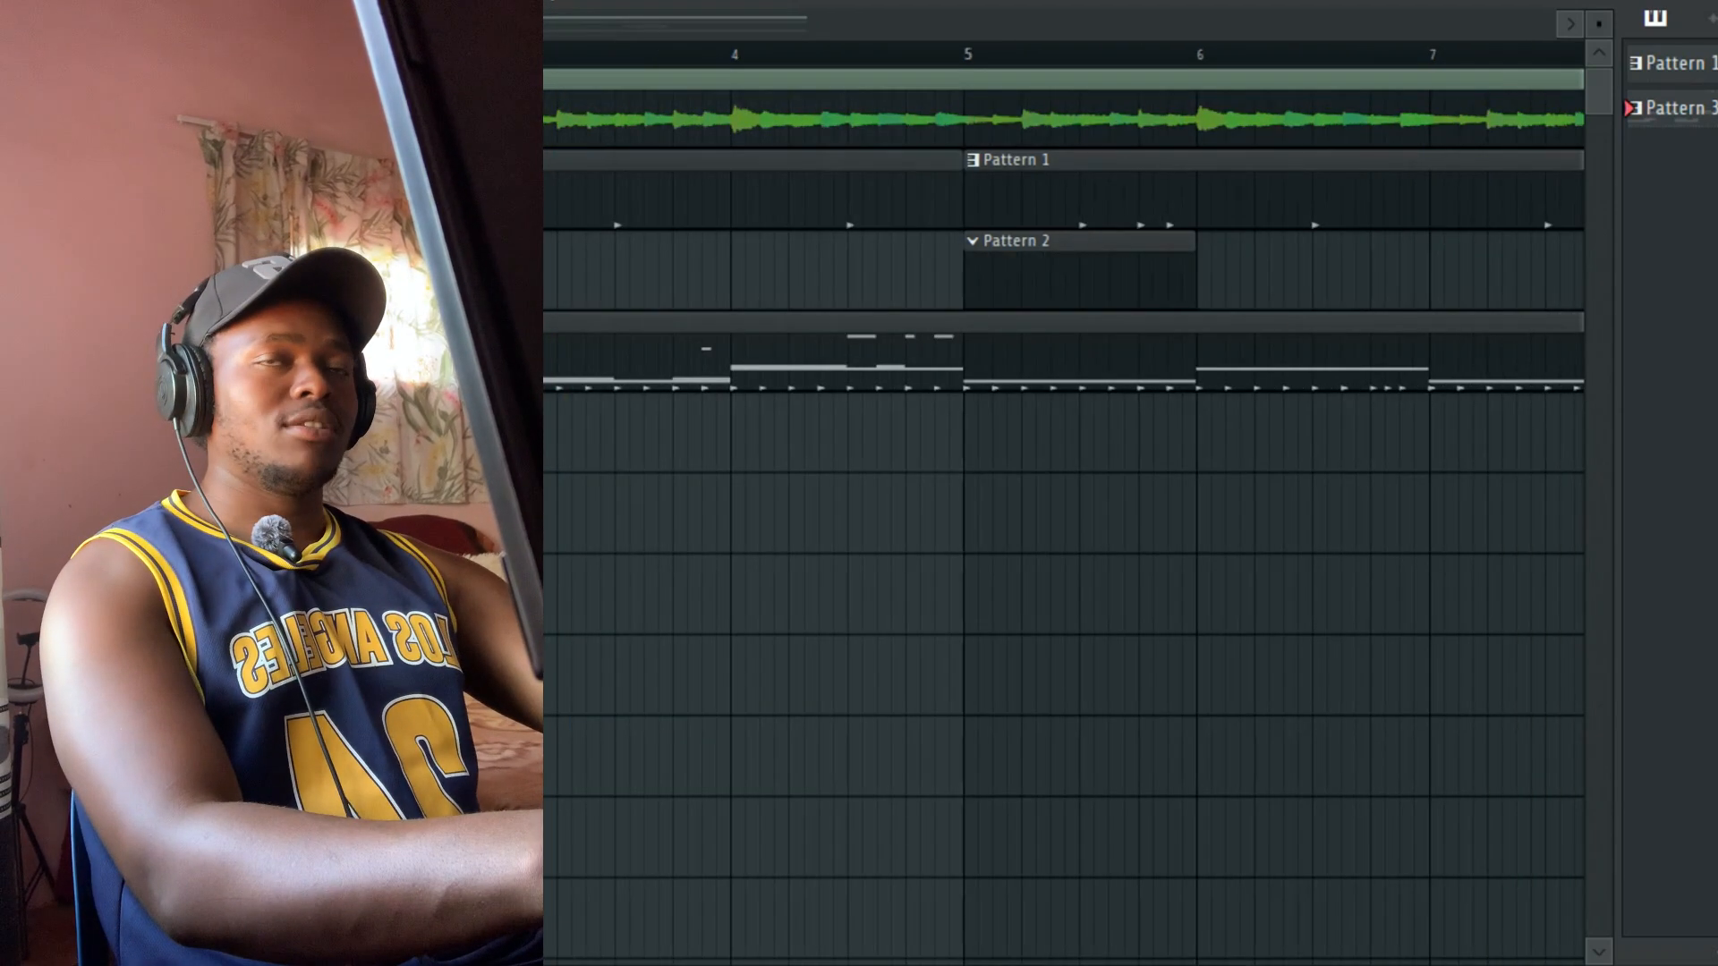
{"action": "right_click", "coordinate": [20, 112]}
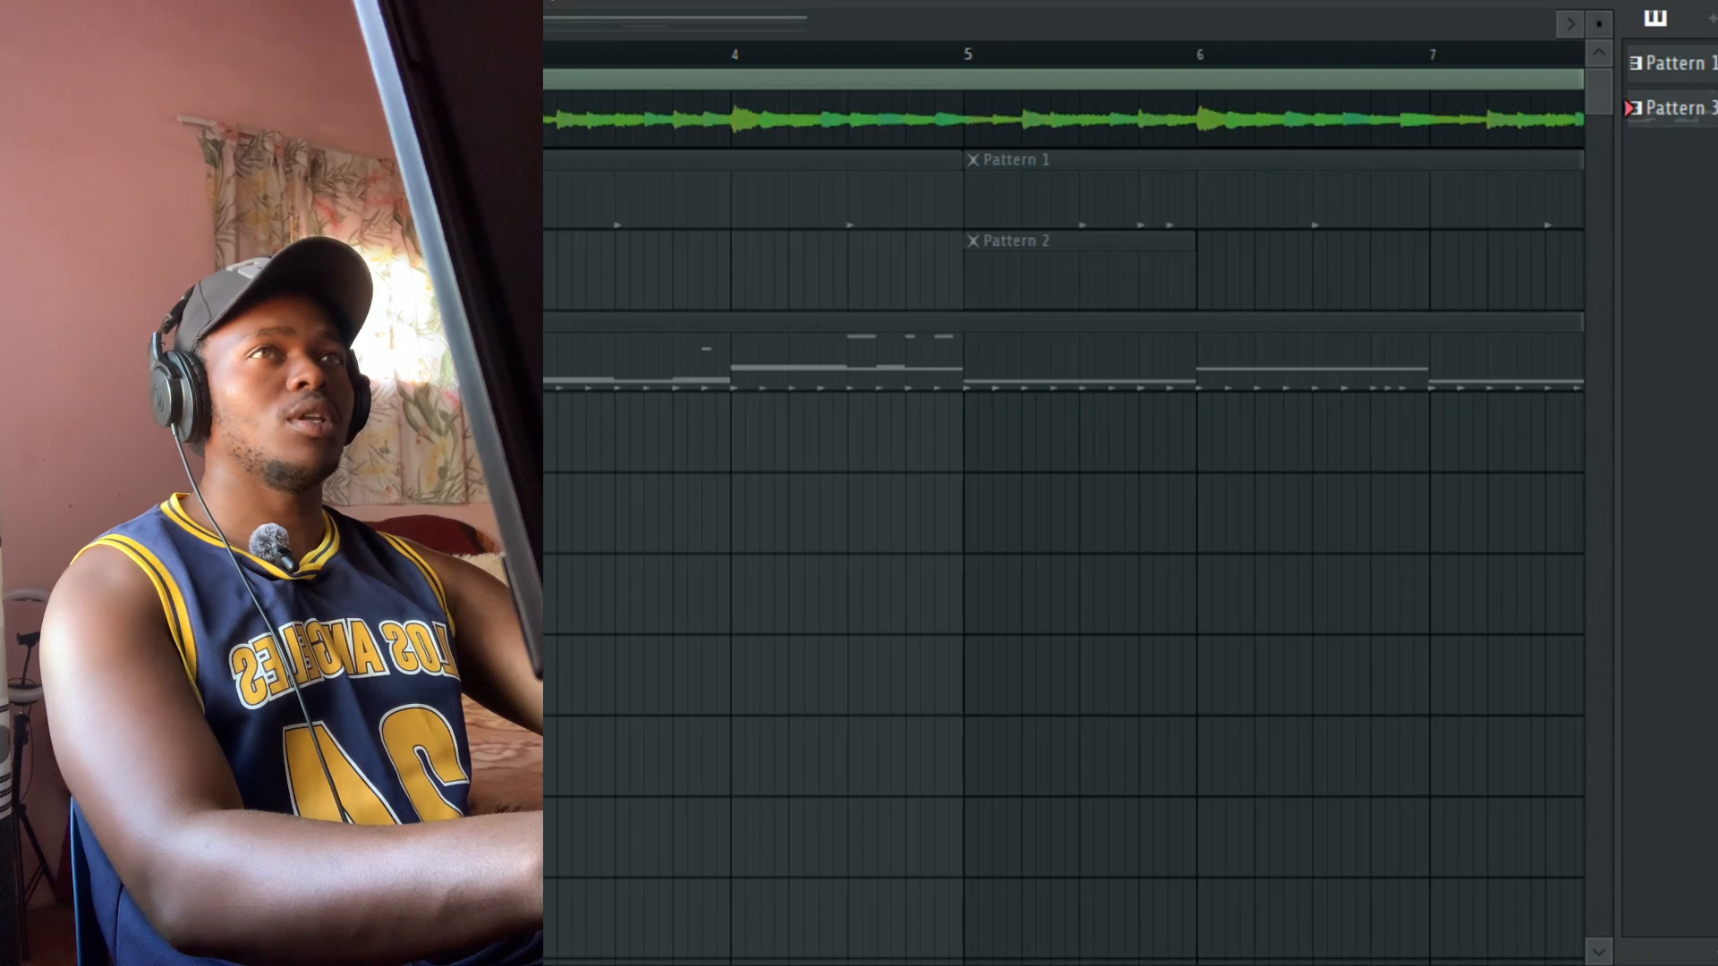
{"action": "scroll", "coordinate": [951, 61], "scroll_direction": "down", "scroll_amount": 5}
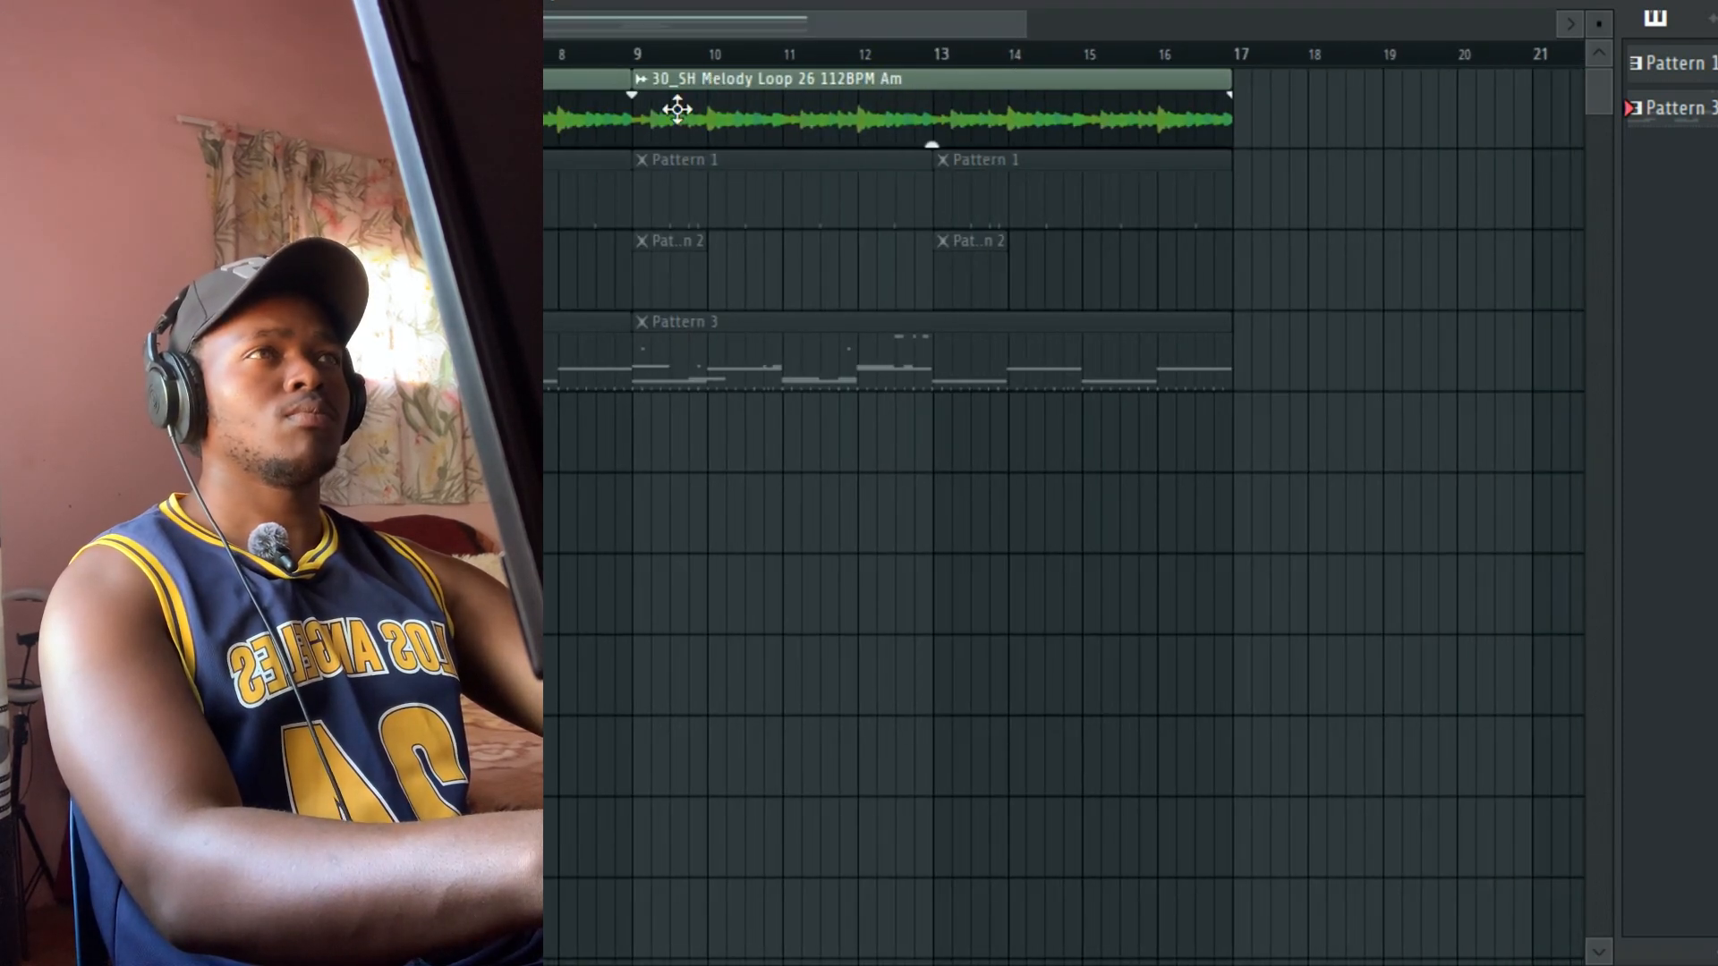
Step: Check the melody loop's sampler settings, and make the melody clip starting at bar 9 unique
{"action": "double_click", "coordinate": [567, 124]}
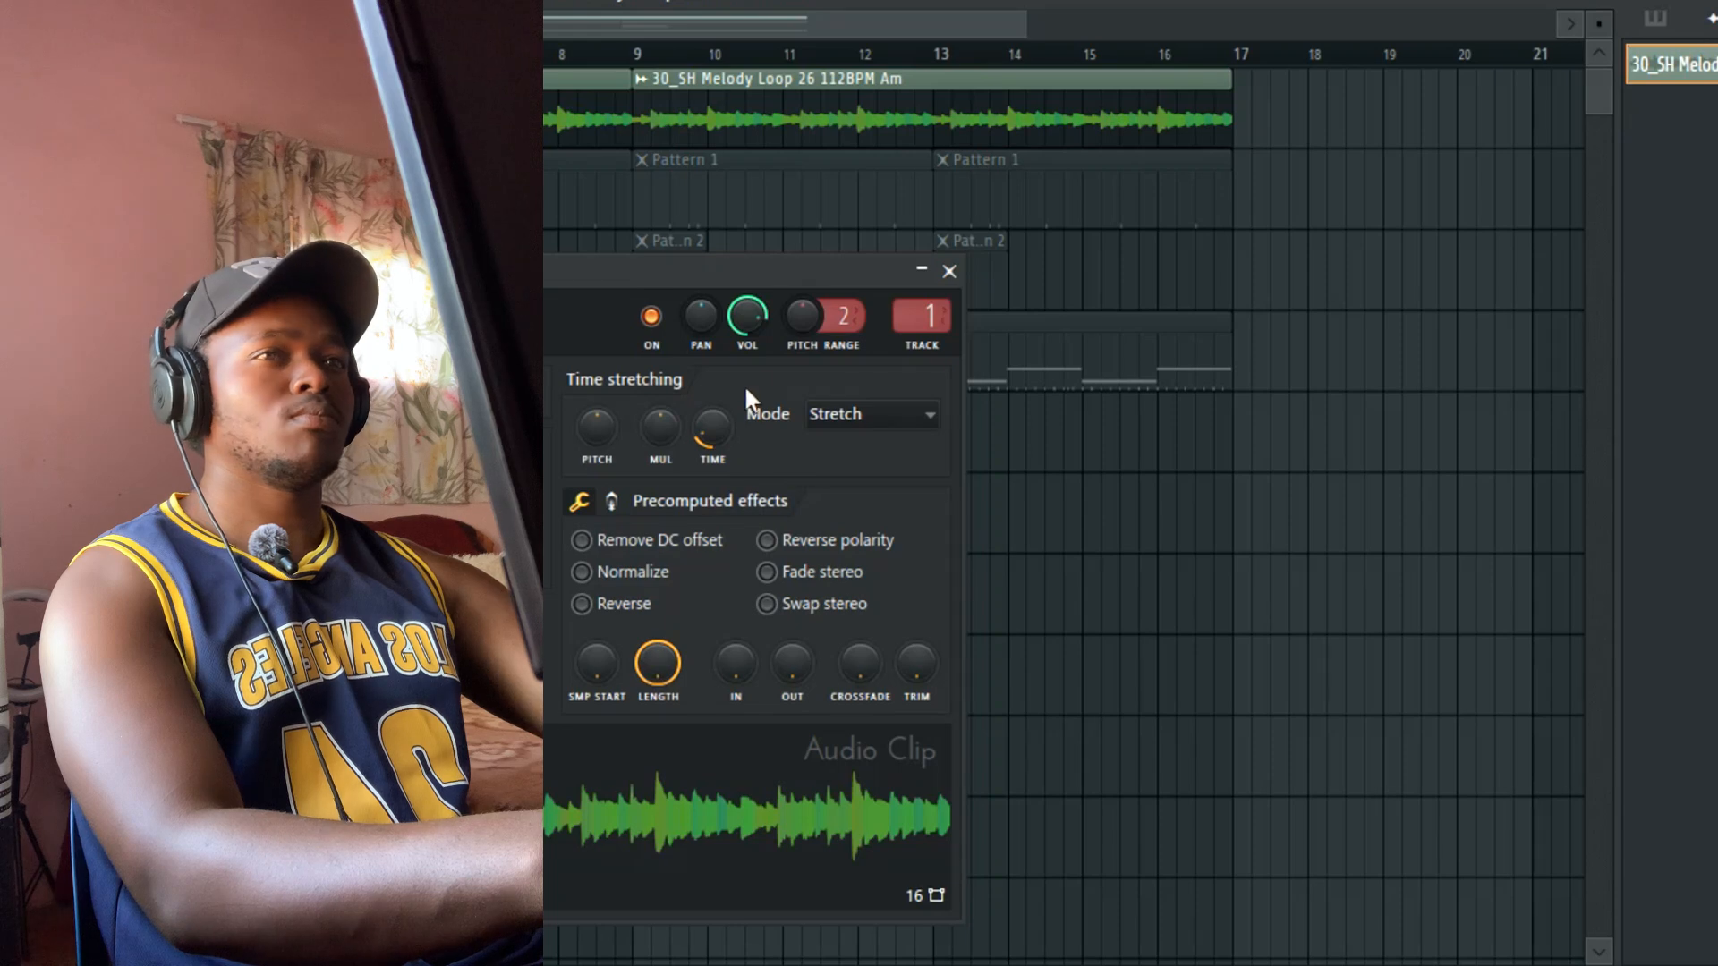
{"action": "left_click", "coordinate": [950, 272]}
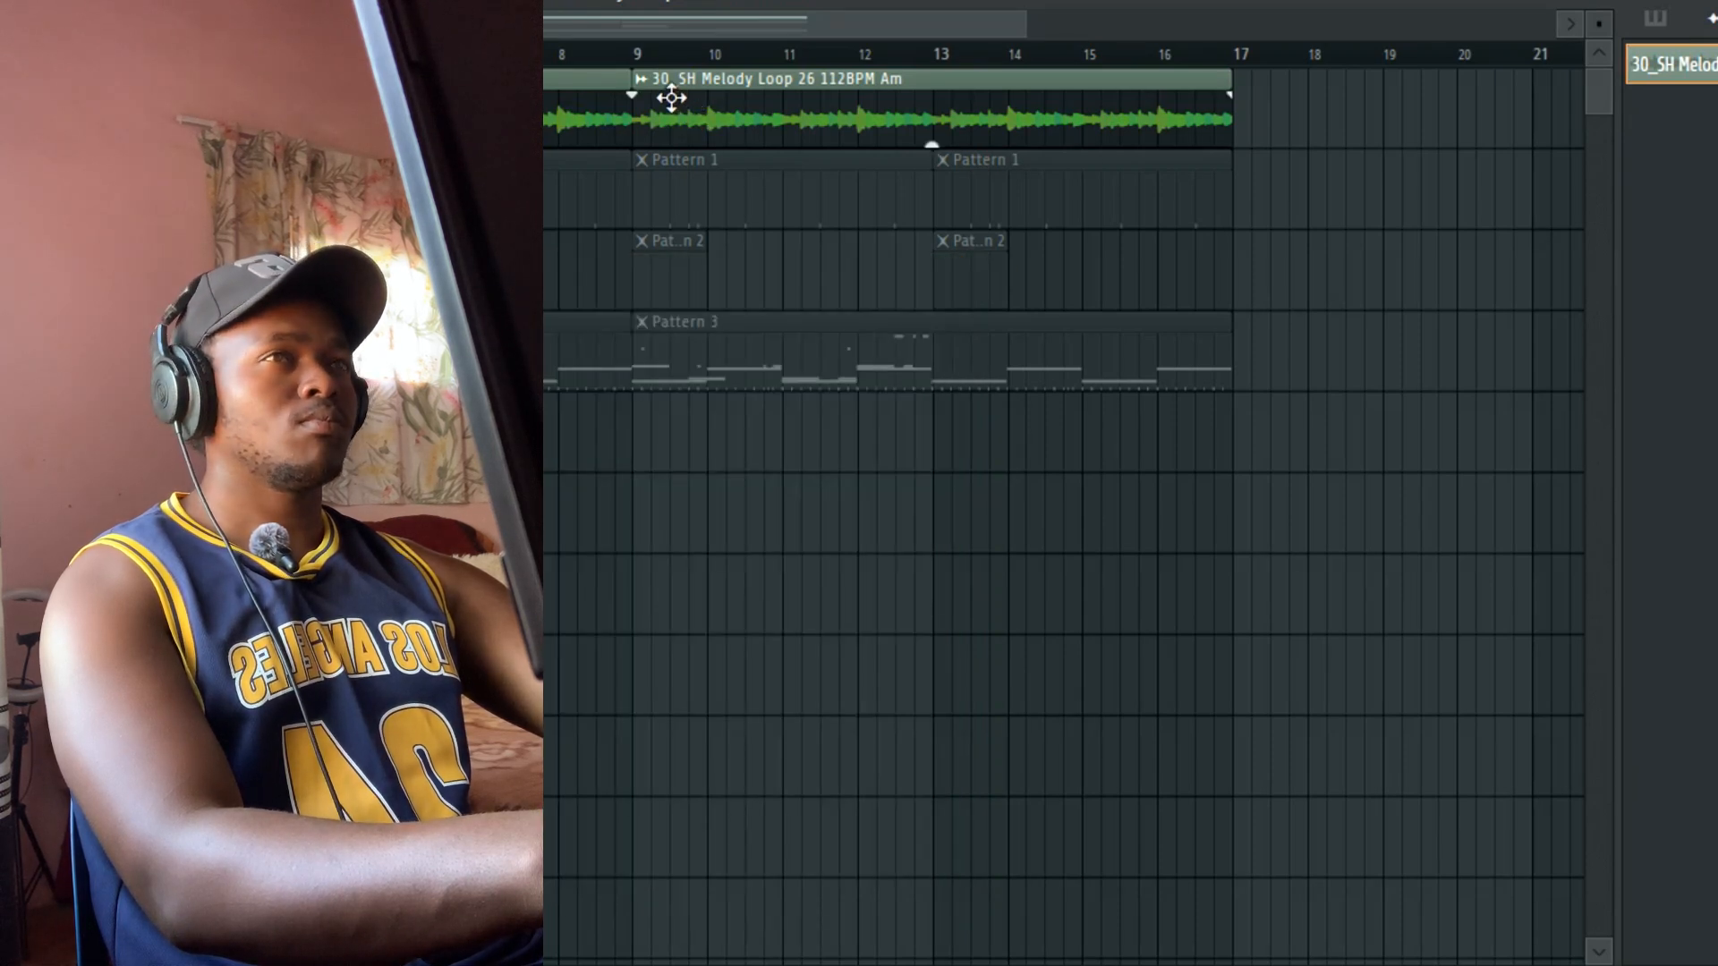
{"action": "left_click", "coordinate": [646, 79]}
{"action": "left_click", "coordinate": [672, 377]}
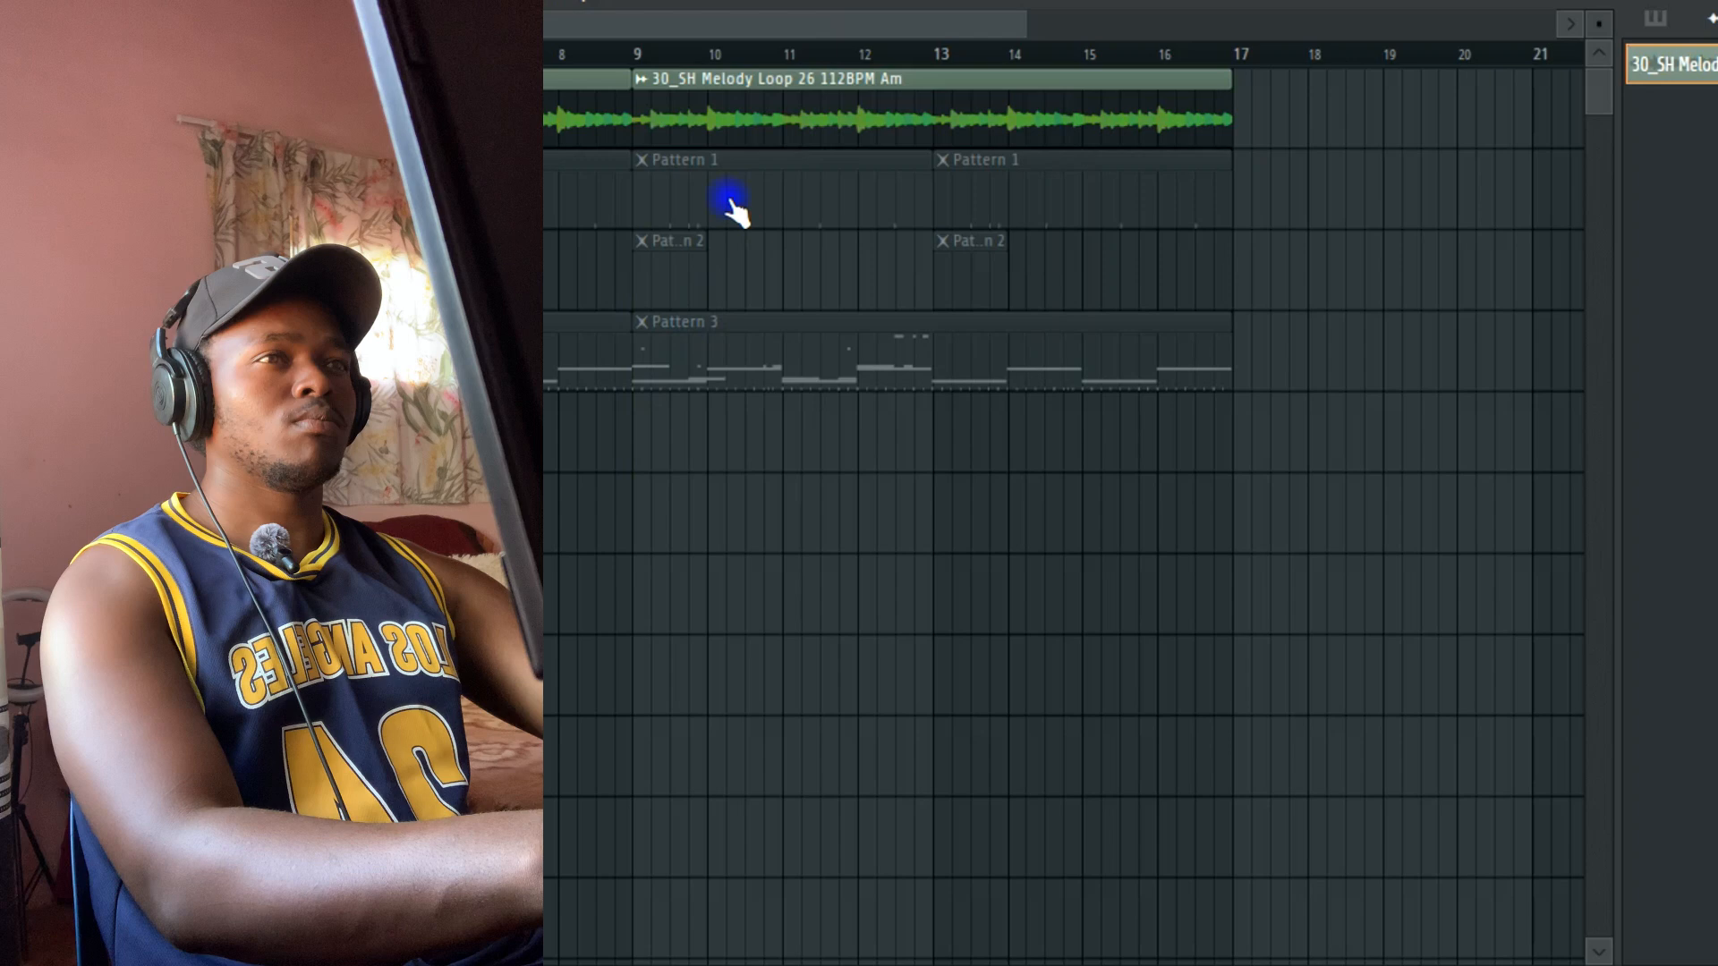
Step: Play the passage from bar 8 into the unique melody clip, with that clip's sampler settings open
{"action": "double_click", "coordinate": [729, 116]}
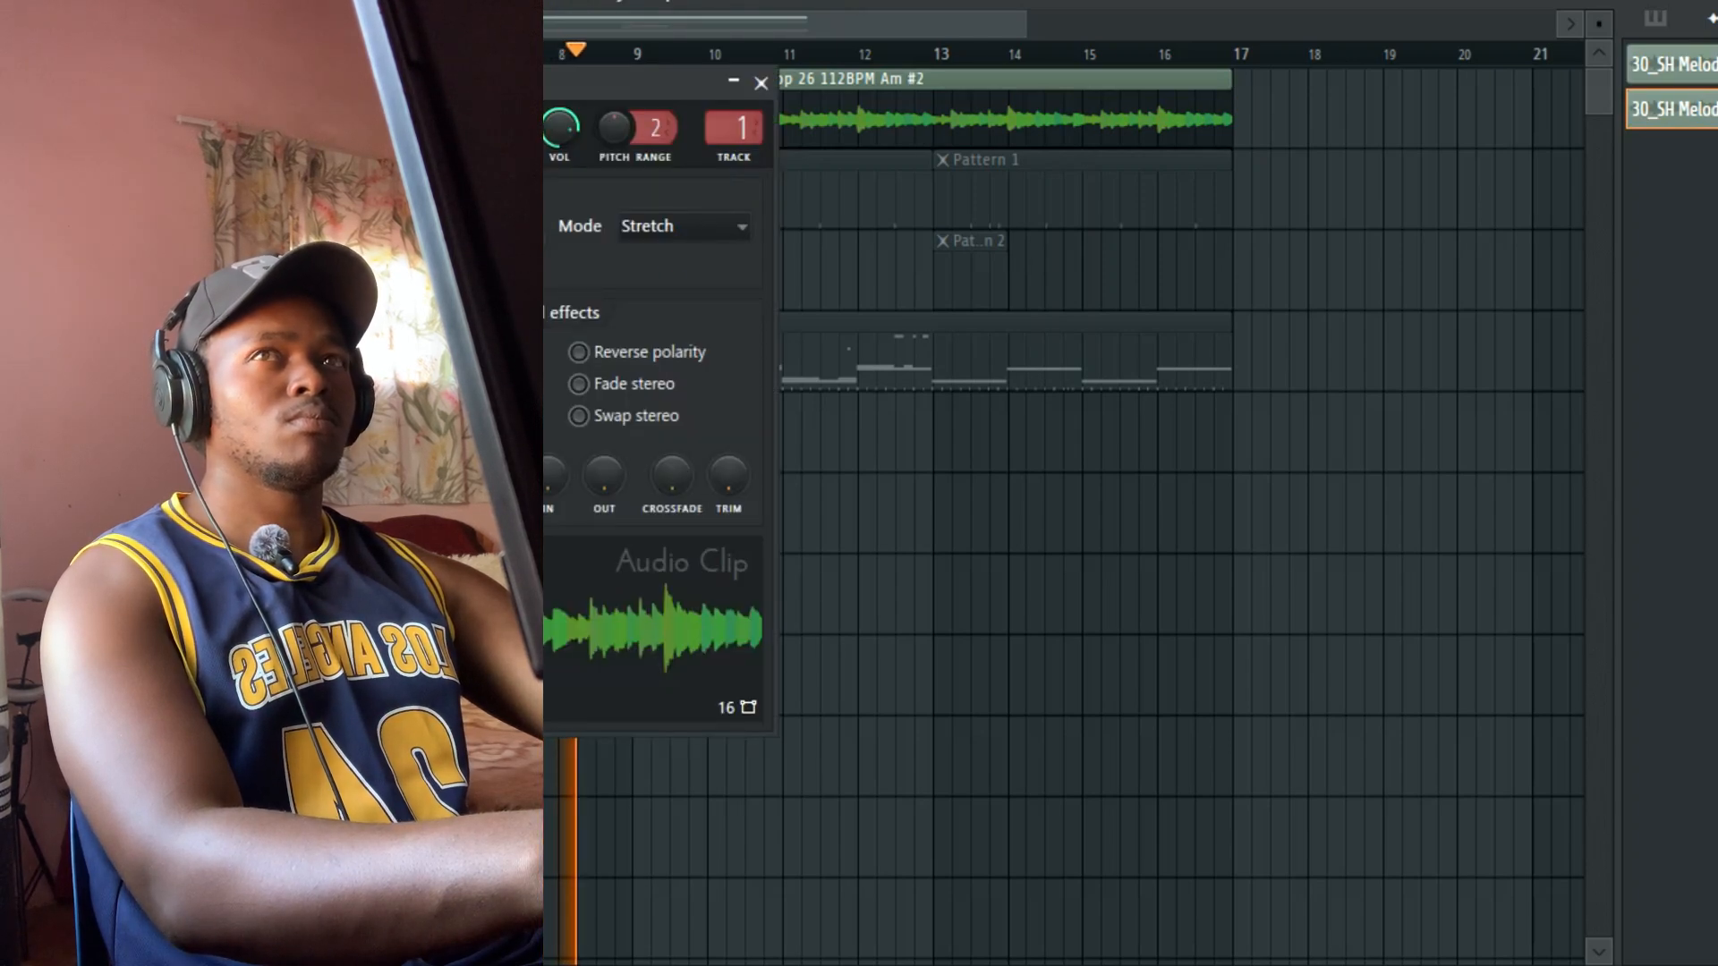
{"action": "left_click", "coordinate": [764, 85]}
{"action": "left_click", "coordinate": [591, 52]}
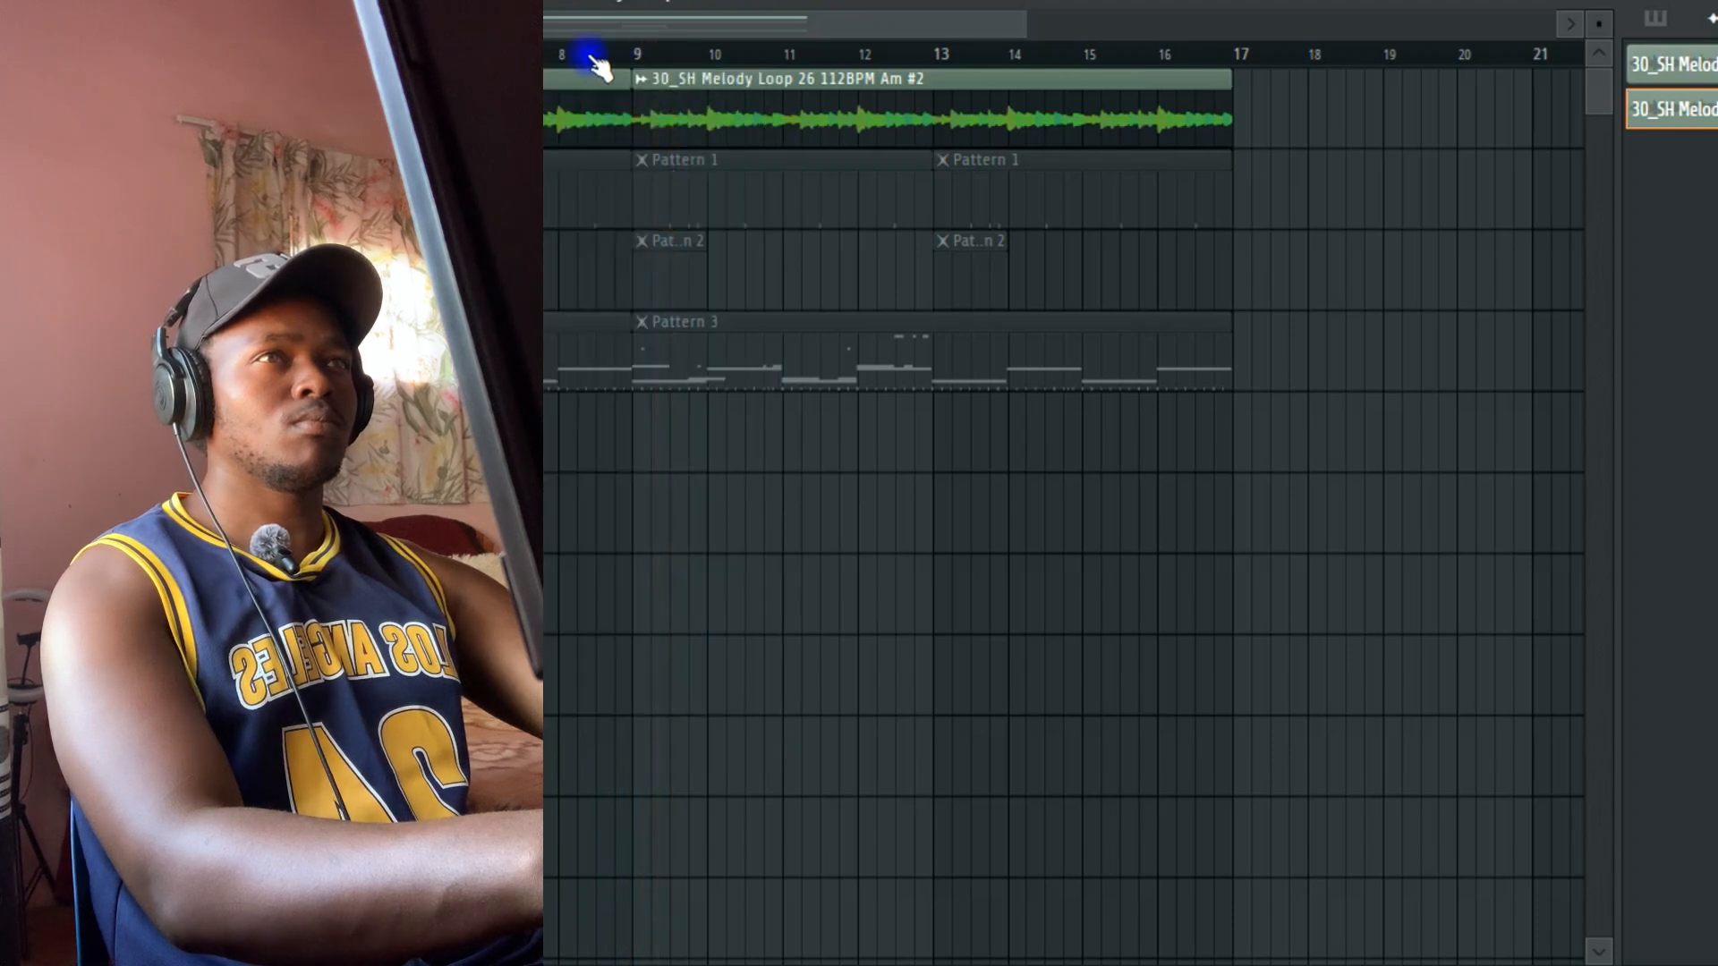
{"action": "double_click", "coordinate": [670, 97]}
{"action": "key", "text": "space"}
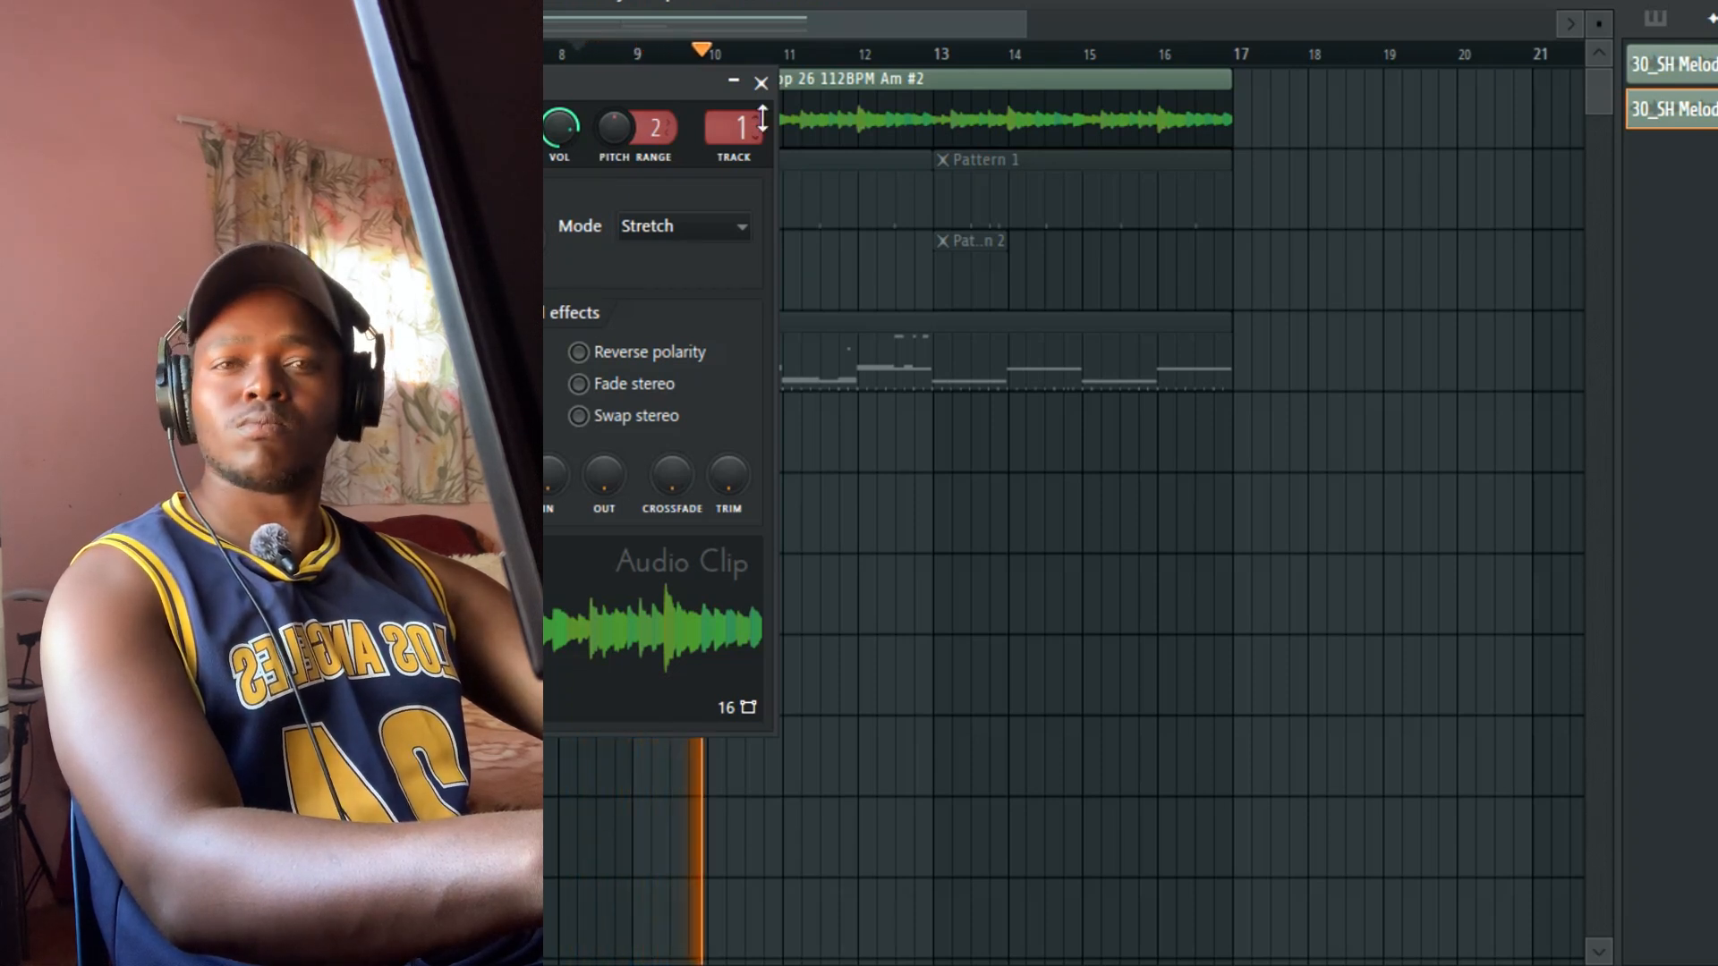
{"action": "left_click", "coordinate": [761, 83]}
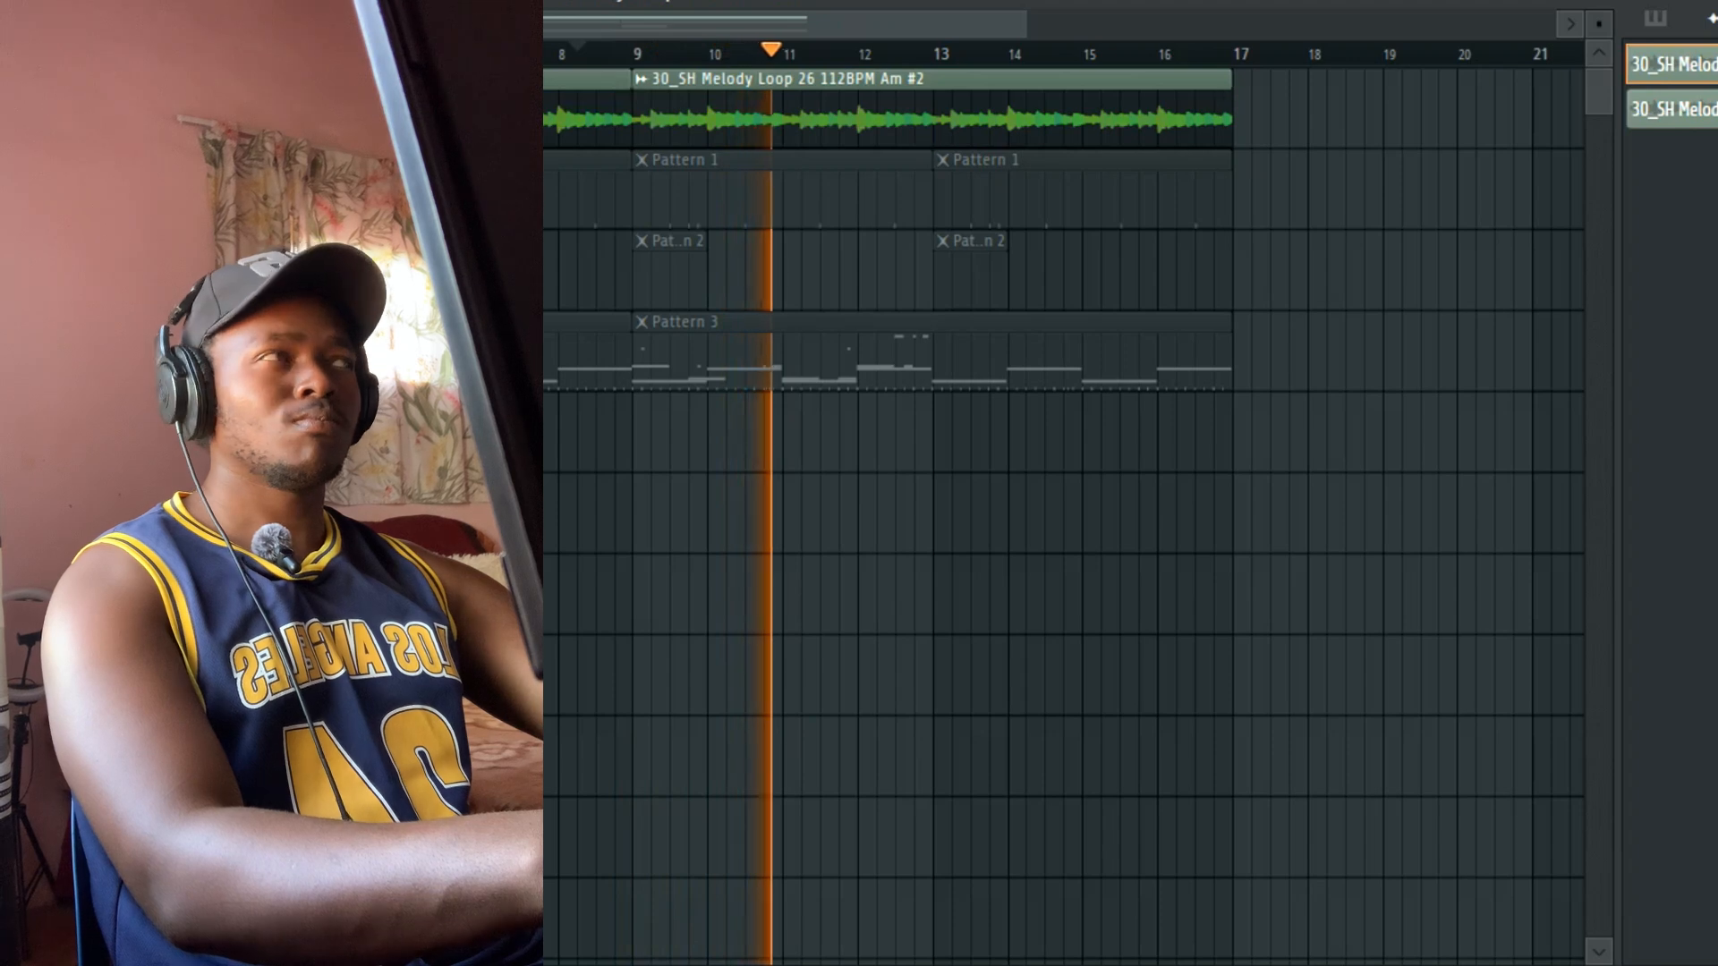
Step: Delete the original melody loop and clear all pattern clips, leaving only the "Melody Loop 26 112BPM Am #2" clip at bar 1
{"action": "right_click", "coordinate": [1682, 63]}
{"action": "left_click", "coordinate": [1656, 407]}
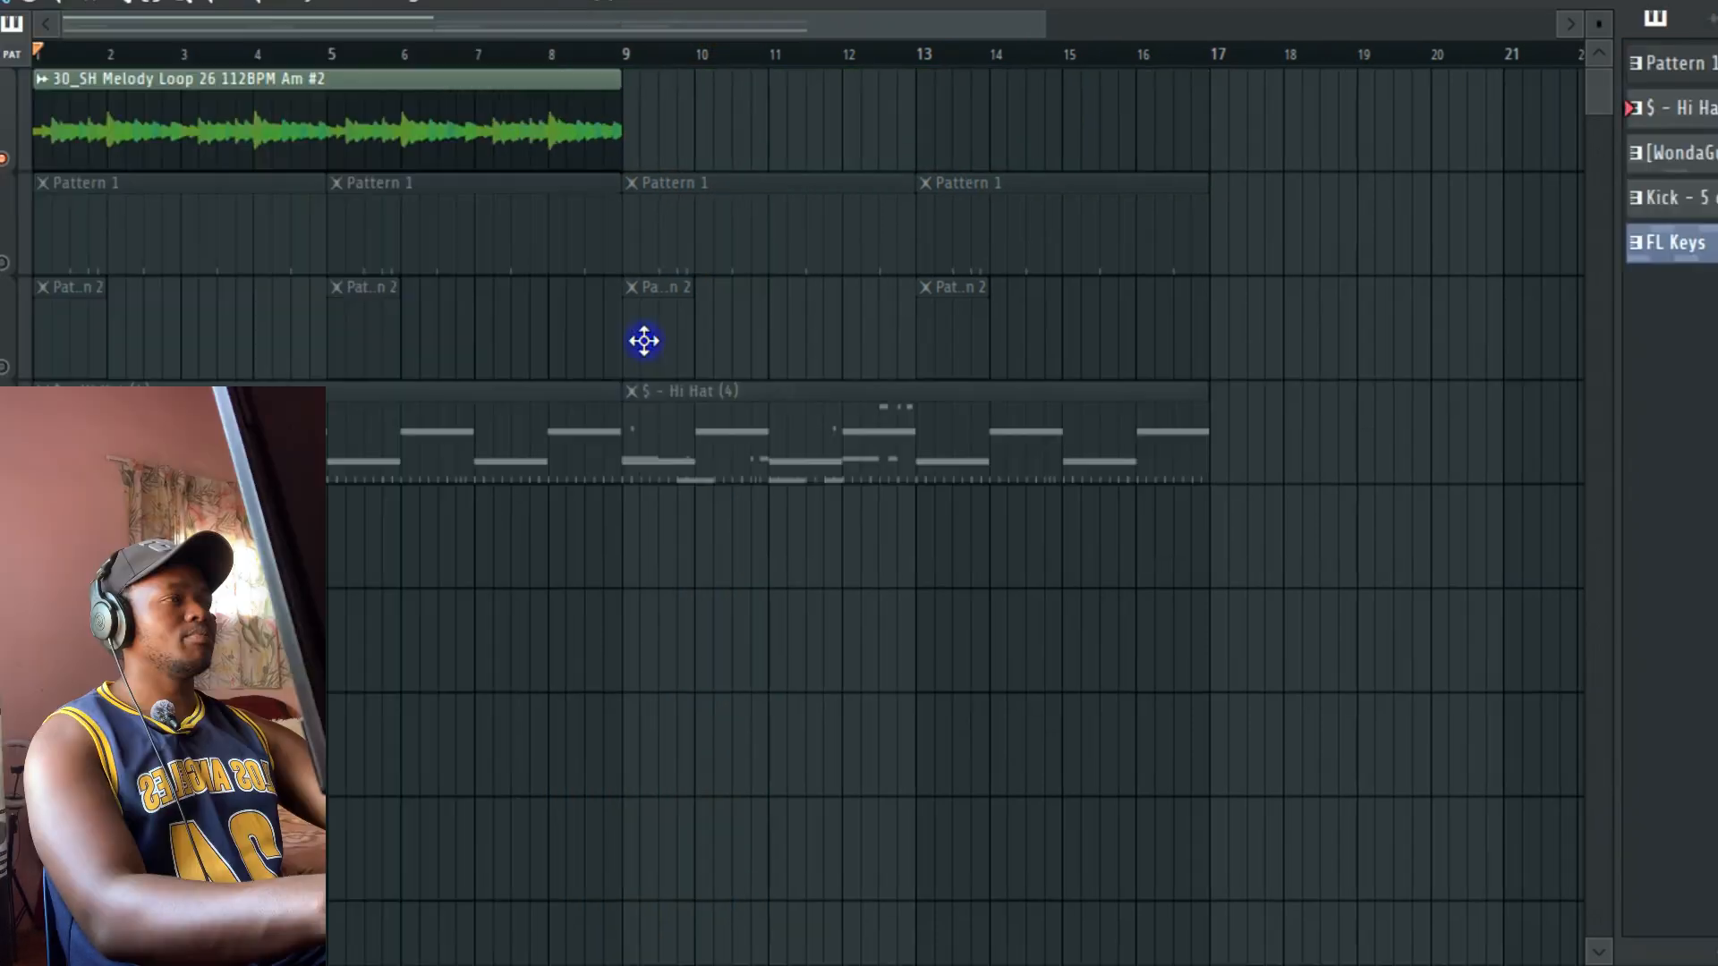
{"action": "left_click_drag", "start_coordinate": [1438, 411], "coordinate": [331, 431]}
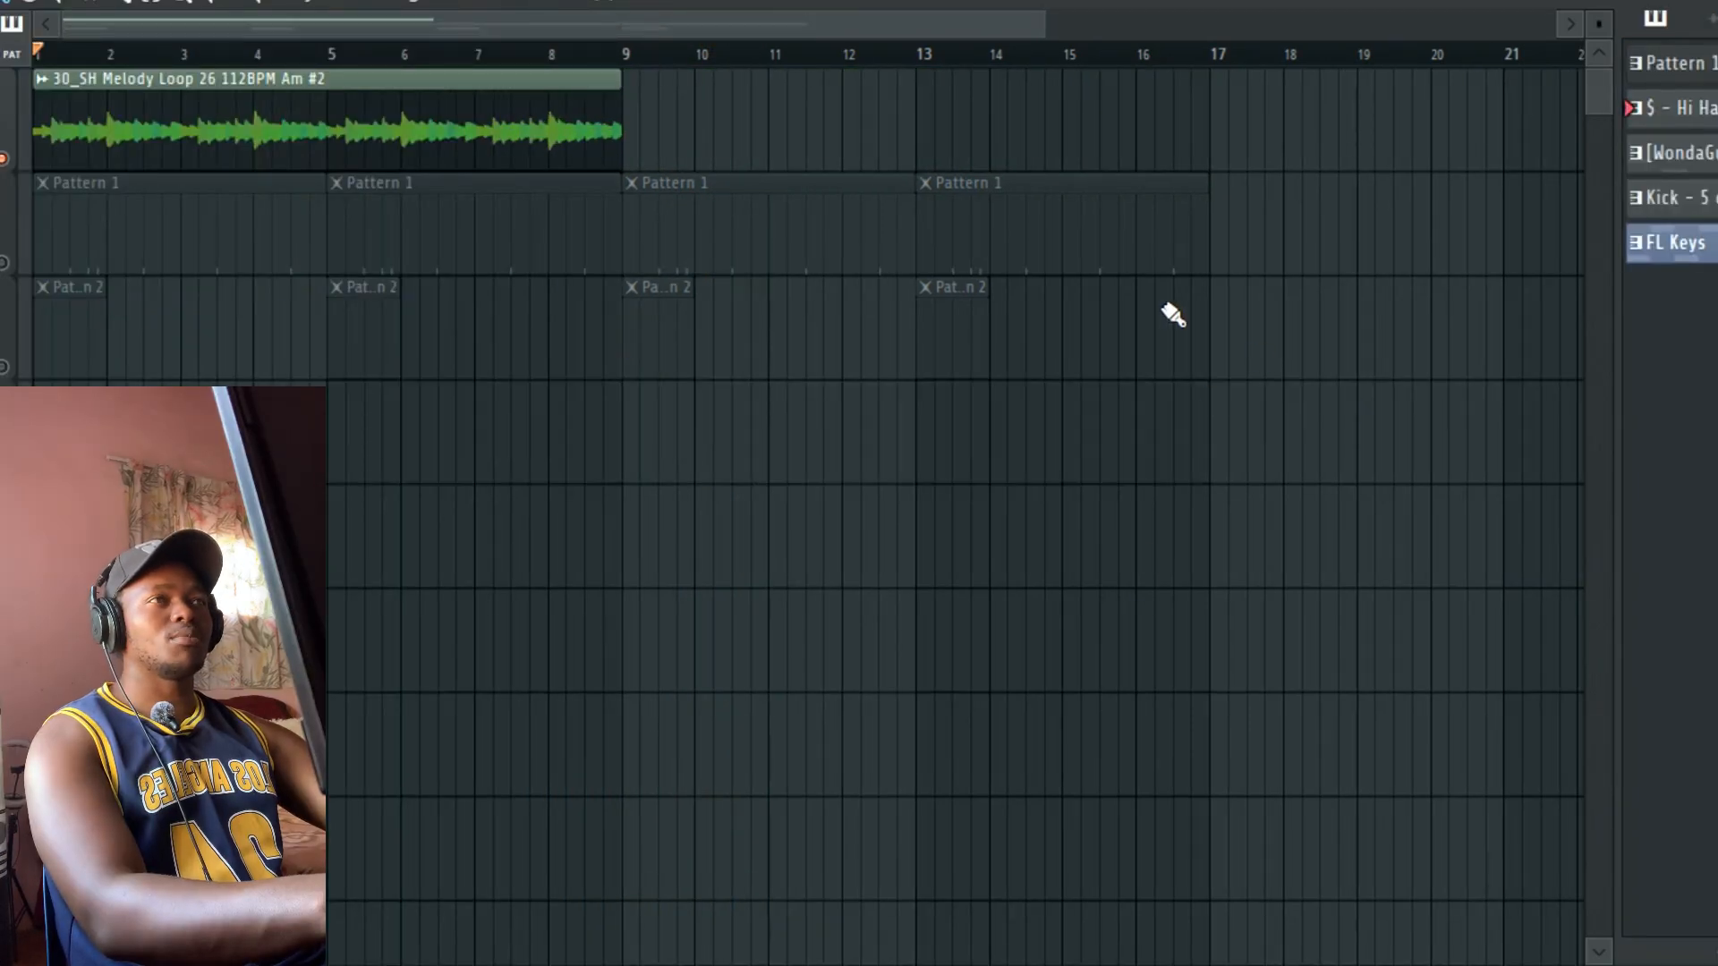
{"action": "left_click_drag", "start_coordinate": [1261, 231], "coordinate": [40, 232]}
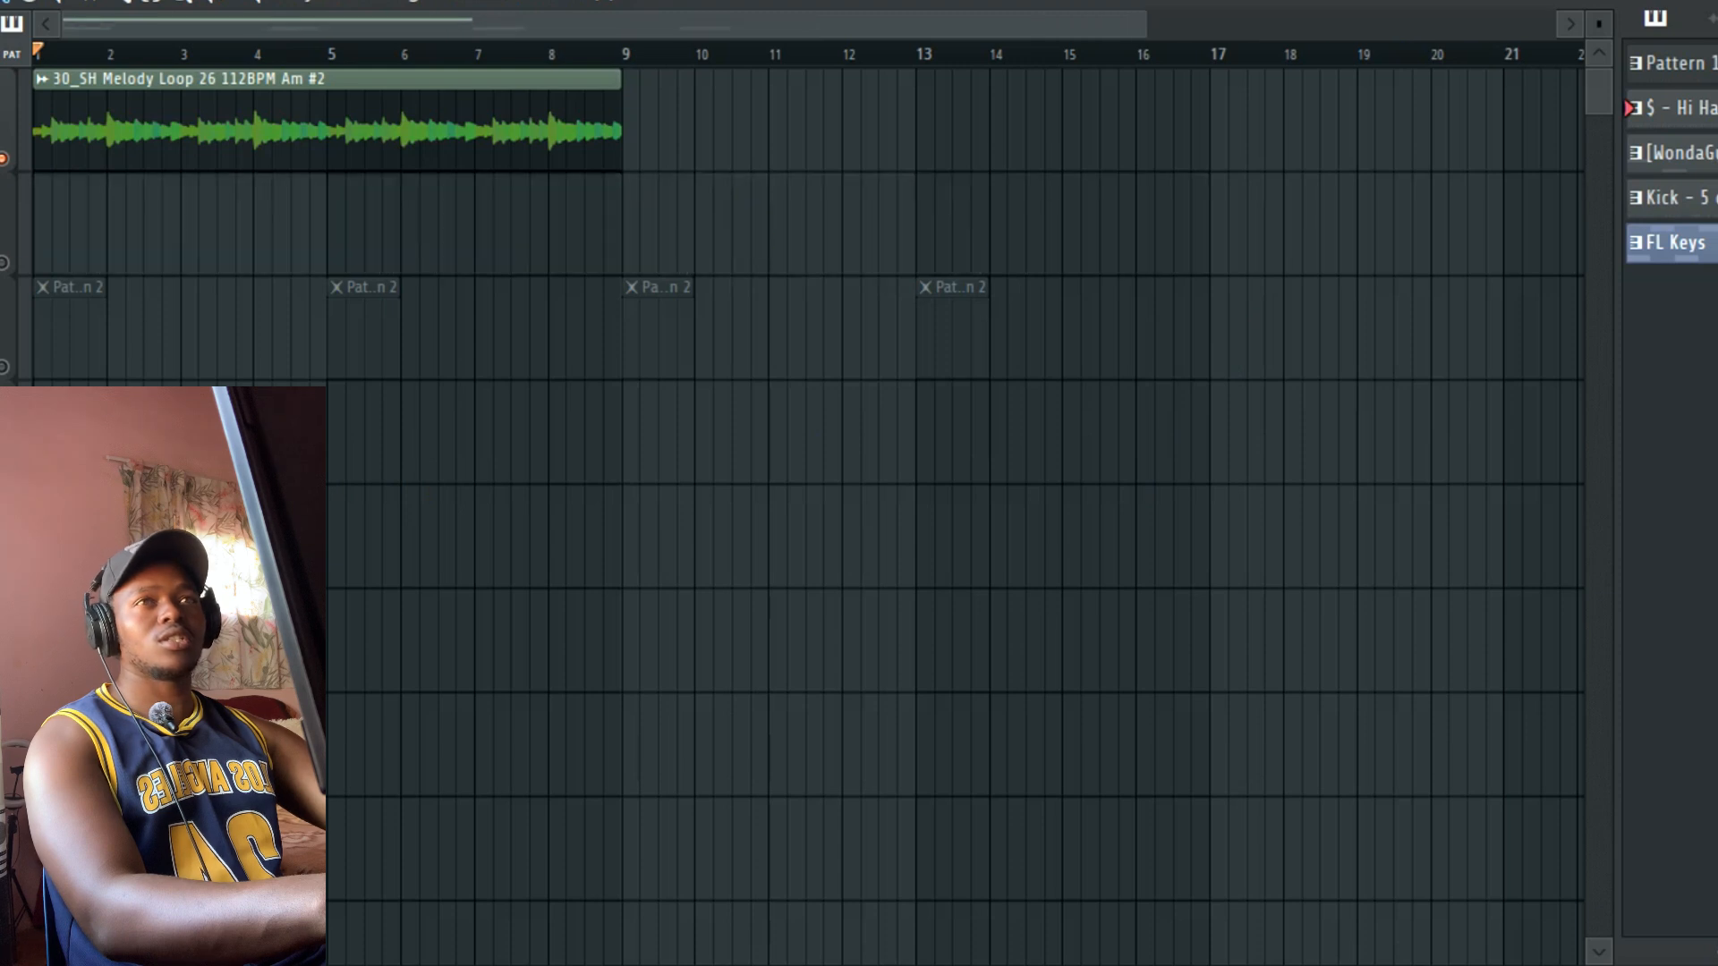
{"action": "left_click_drag", "start_coordinate": [483, 342], "coordinate": [1141, 367]}
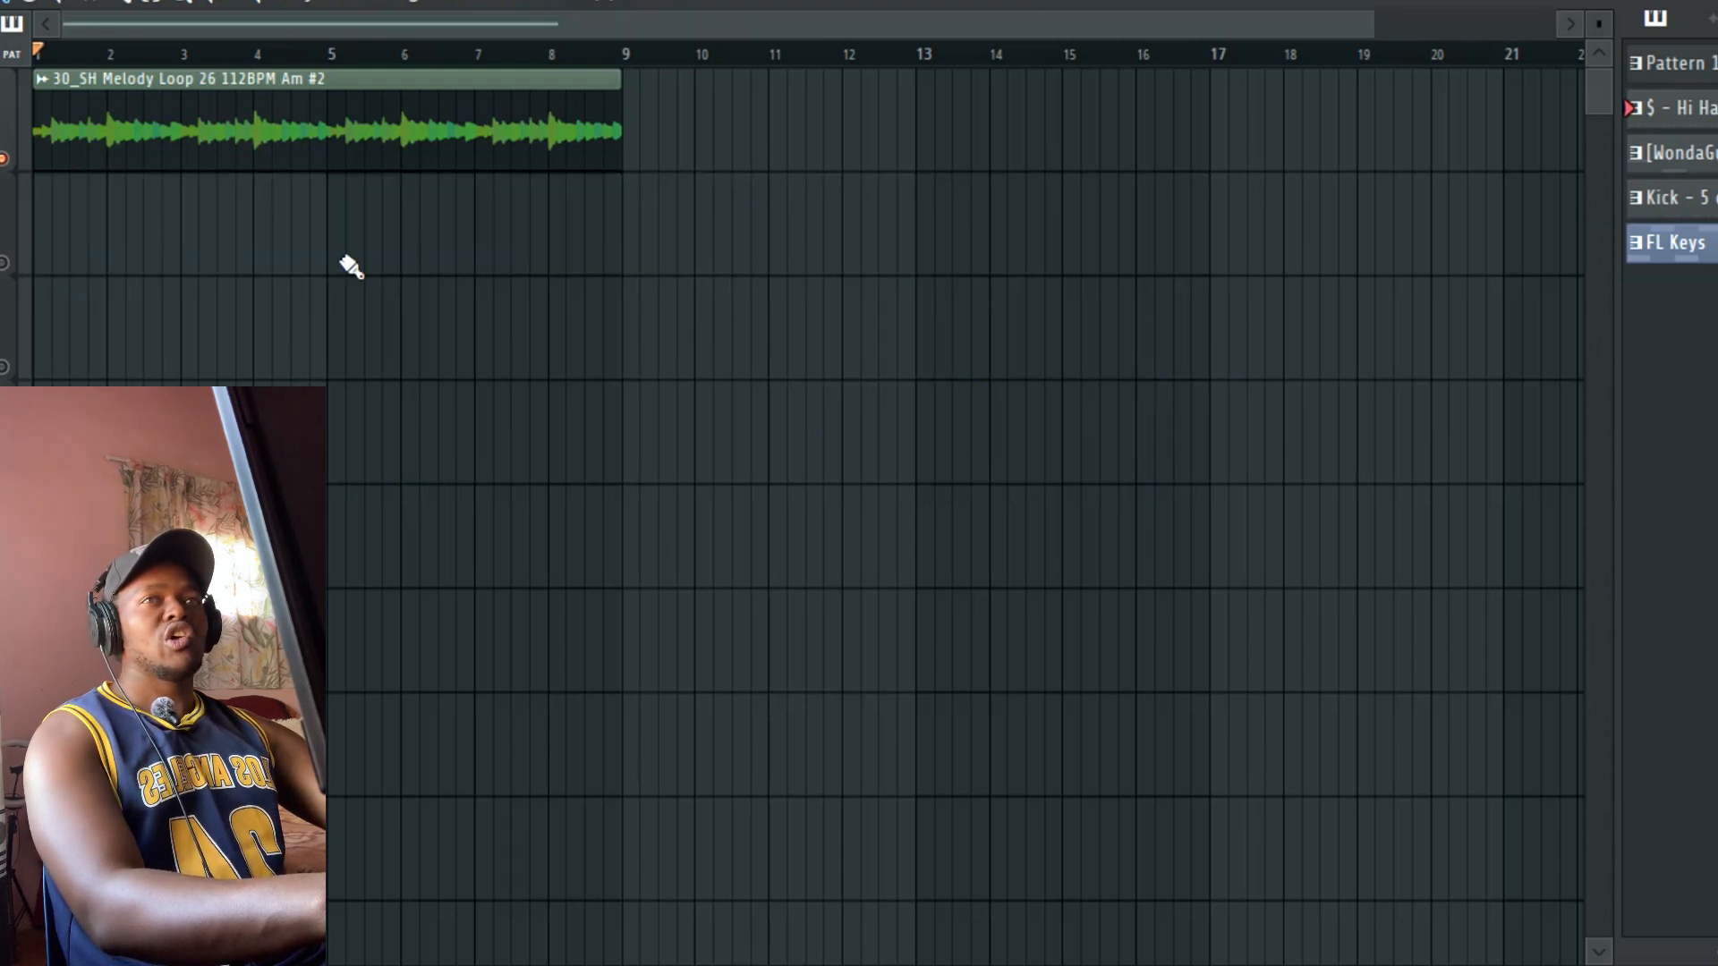
Step: Place Pattern 1 at bar 1 on the unmuted second track and split the pattern by channel
{"action": "mouse_move", "coordinate": [837, 259]}
{"action": "left_mouse_down"}
{"action": "mouse_move", "coordinate": [721, 234]}
{"action": "mouse_move", "coordinate": [8, 269]}
{"action": "left_mouse_up"}
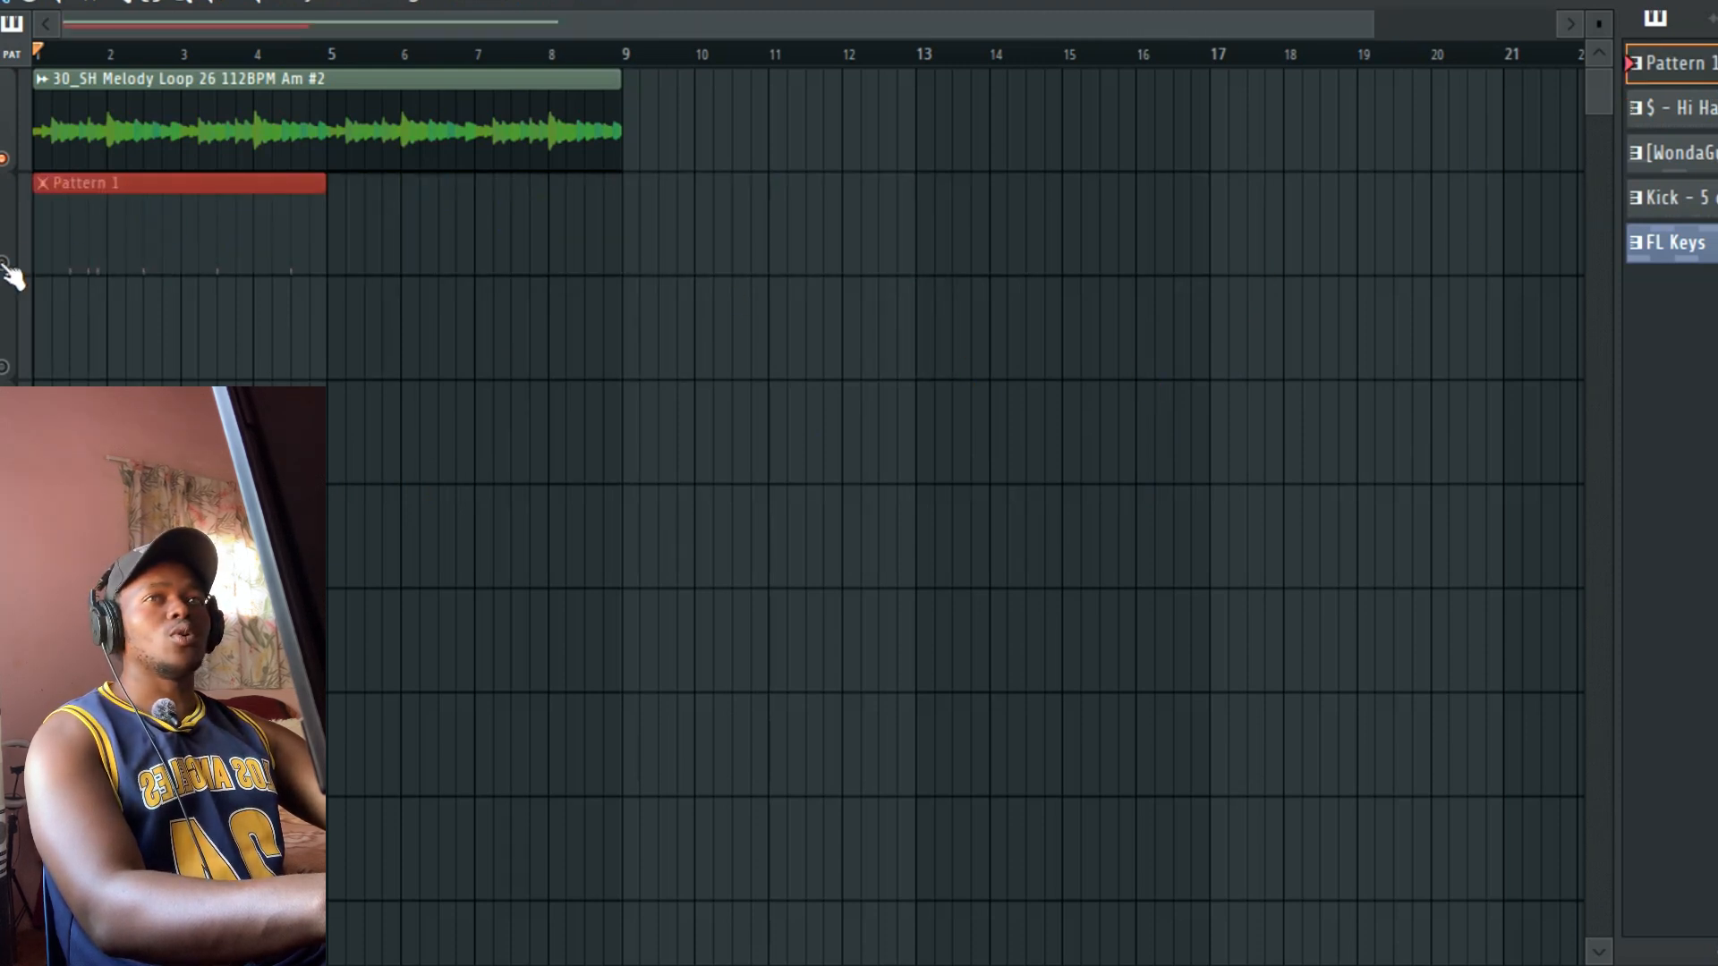
{"action": "left_click_drag", "start_coordinate": [1385, 40], "coordinate": [1089, 72]}
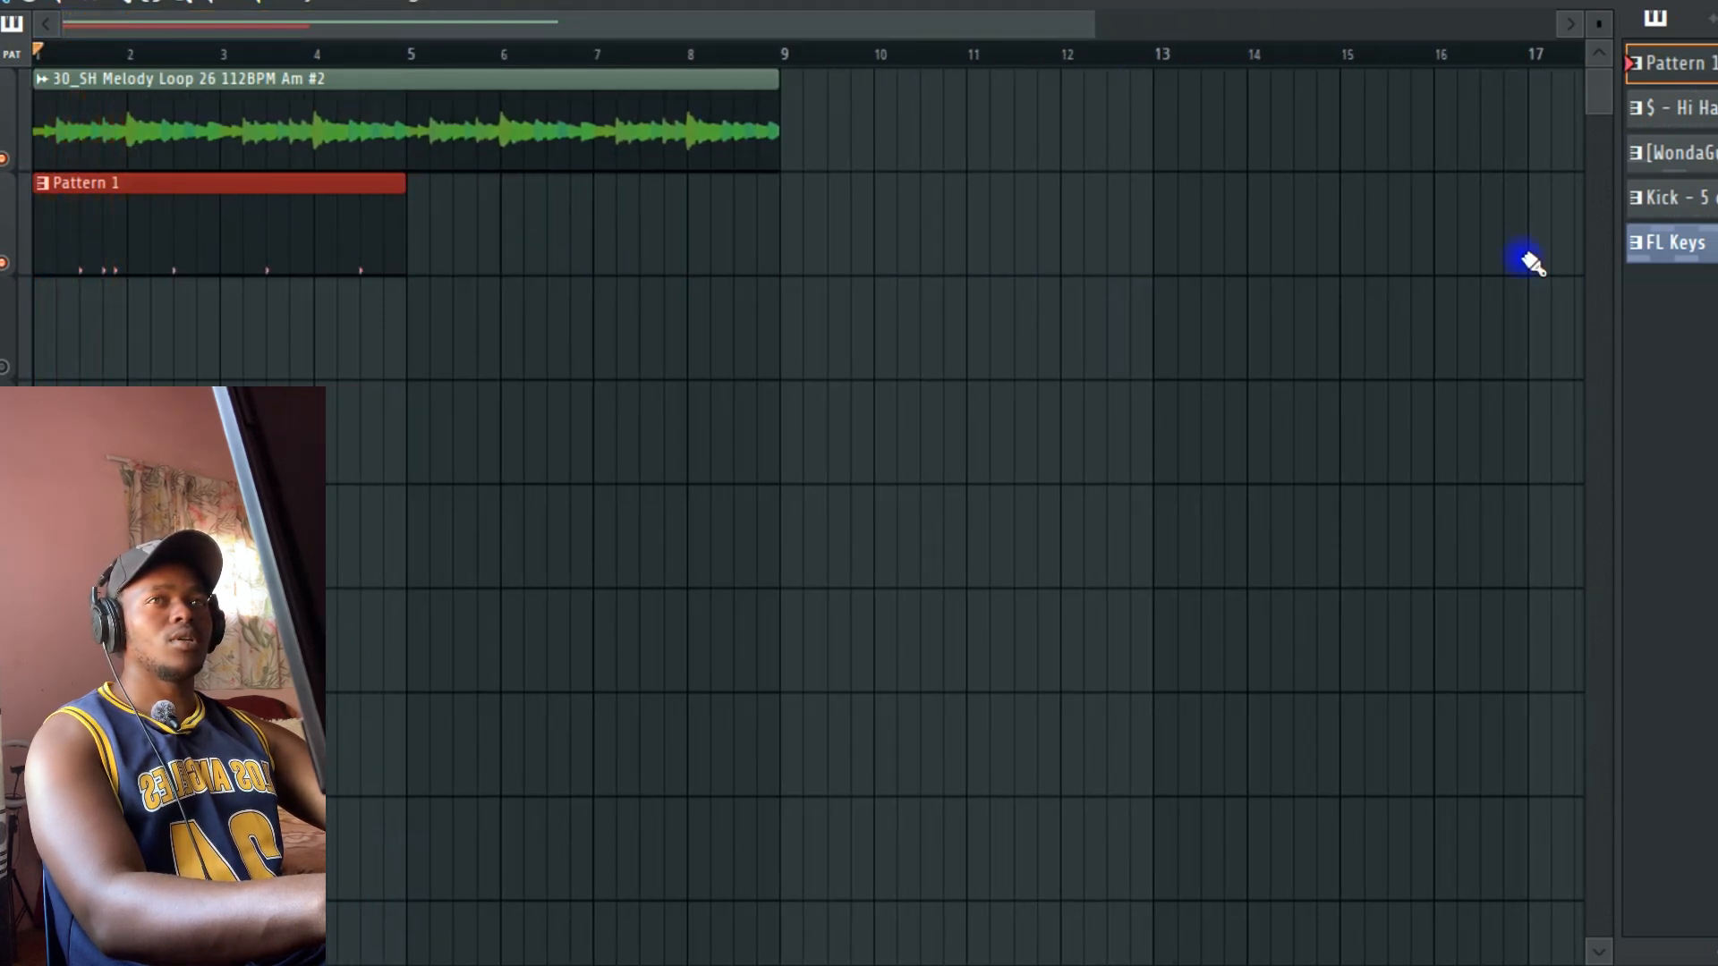
{"action": "right_click", "coordinate": [1671, 63]}
{"action": "left_click", "coordinate": [1592, 542]}
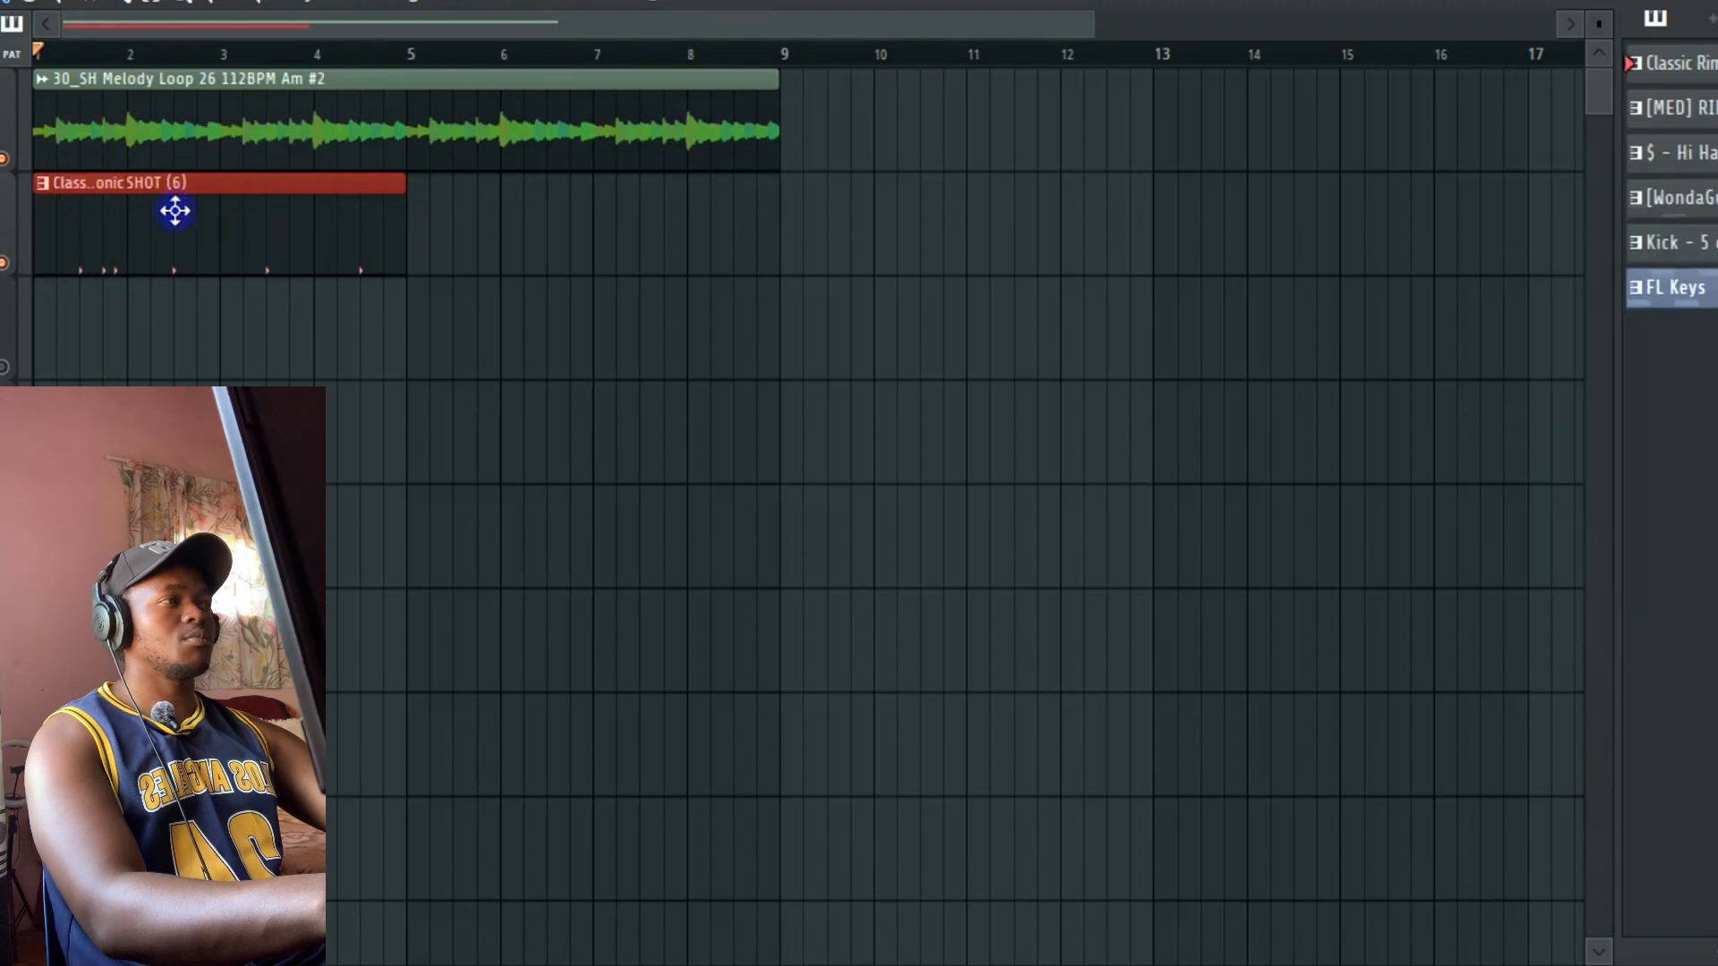
Step: Arrange the split patterns: [MED] RIMSHOT on track 2, Hi Hat on track 3, and a one-bar Classic Rimshot clip at bar 4 on track 4
{"action": "left_click_drag", "start_coordinate": [132, 290], "coordinate": [132, 341]}
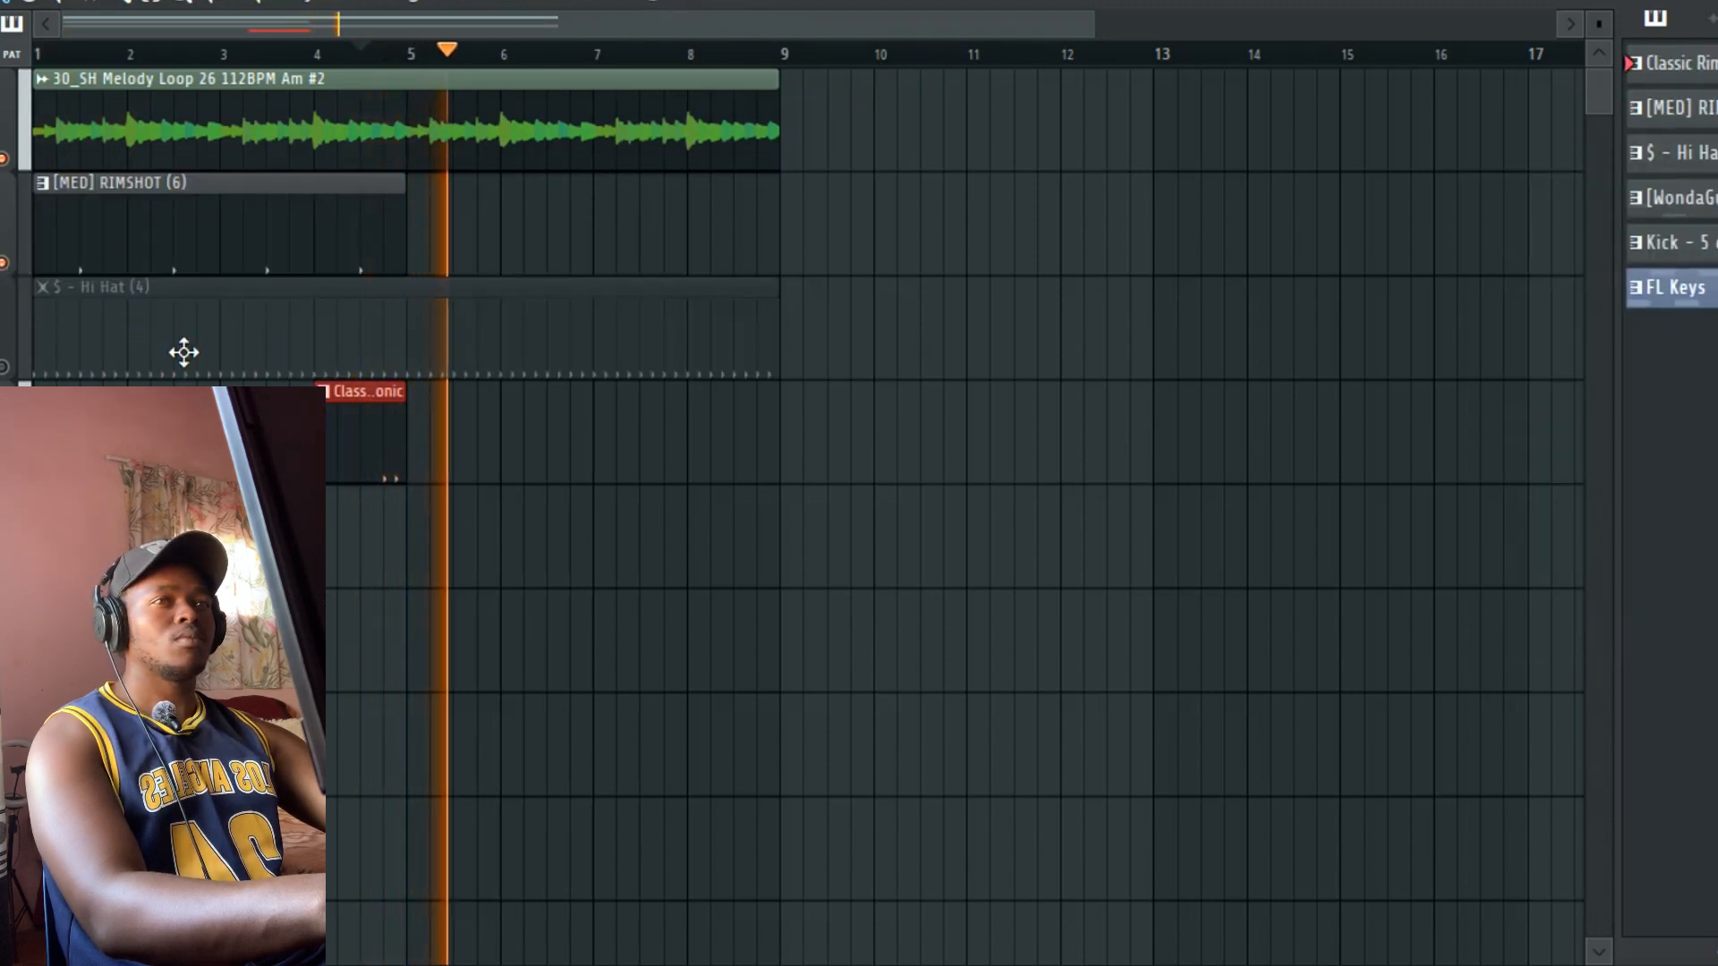
{"action": "key", "text": "space"}
Step: Open the Classic Rimshot pattern in the channel rack and bring up its channel's sampler settings in full view
{"action": "double_click", "coordinate": [384, 433]}
{"action": "key", "text": "F6"}
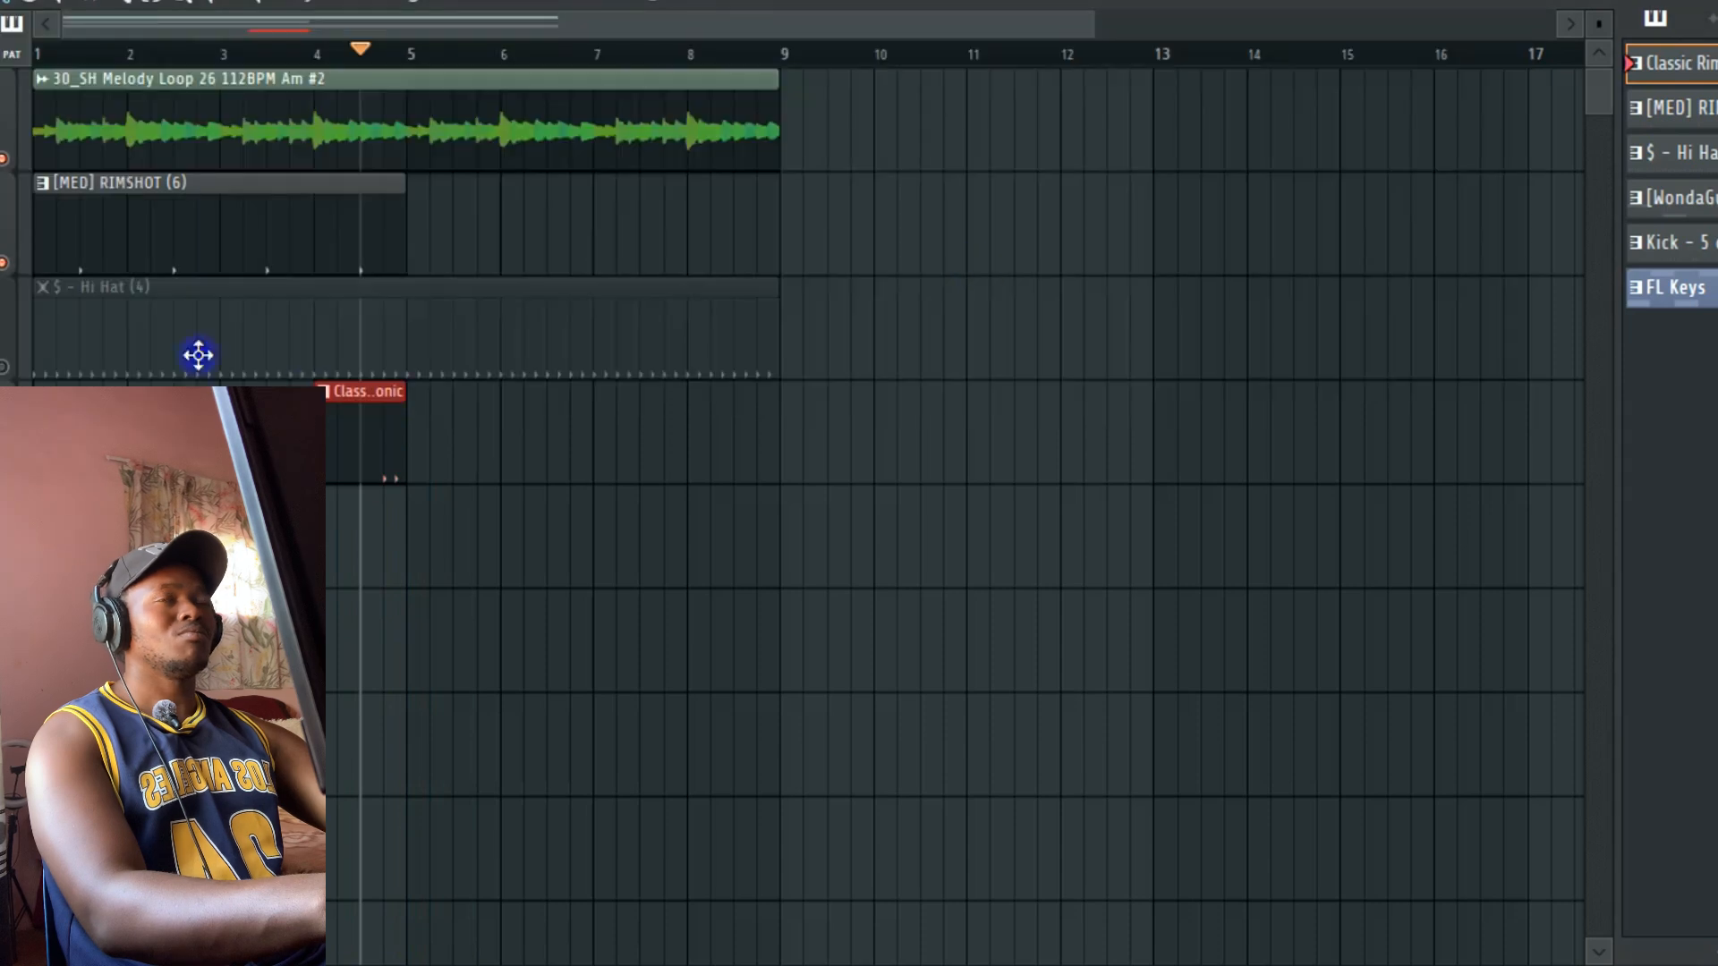
{"action": "key", "text": "F6"}
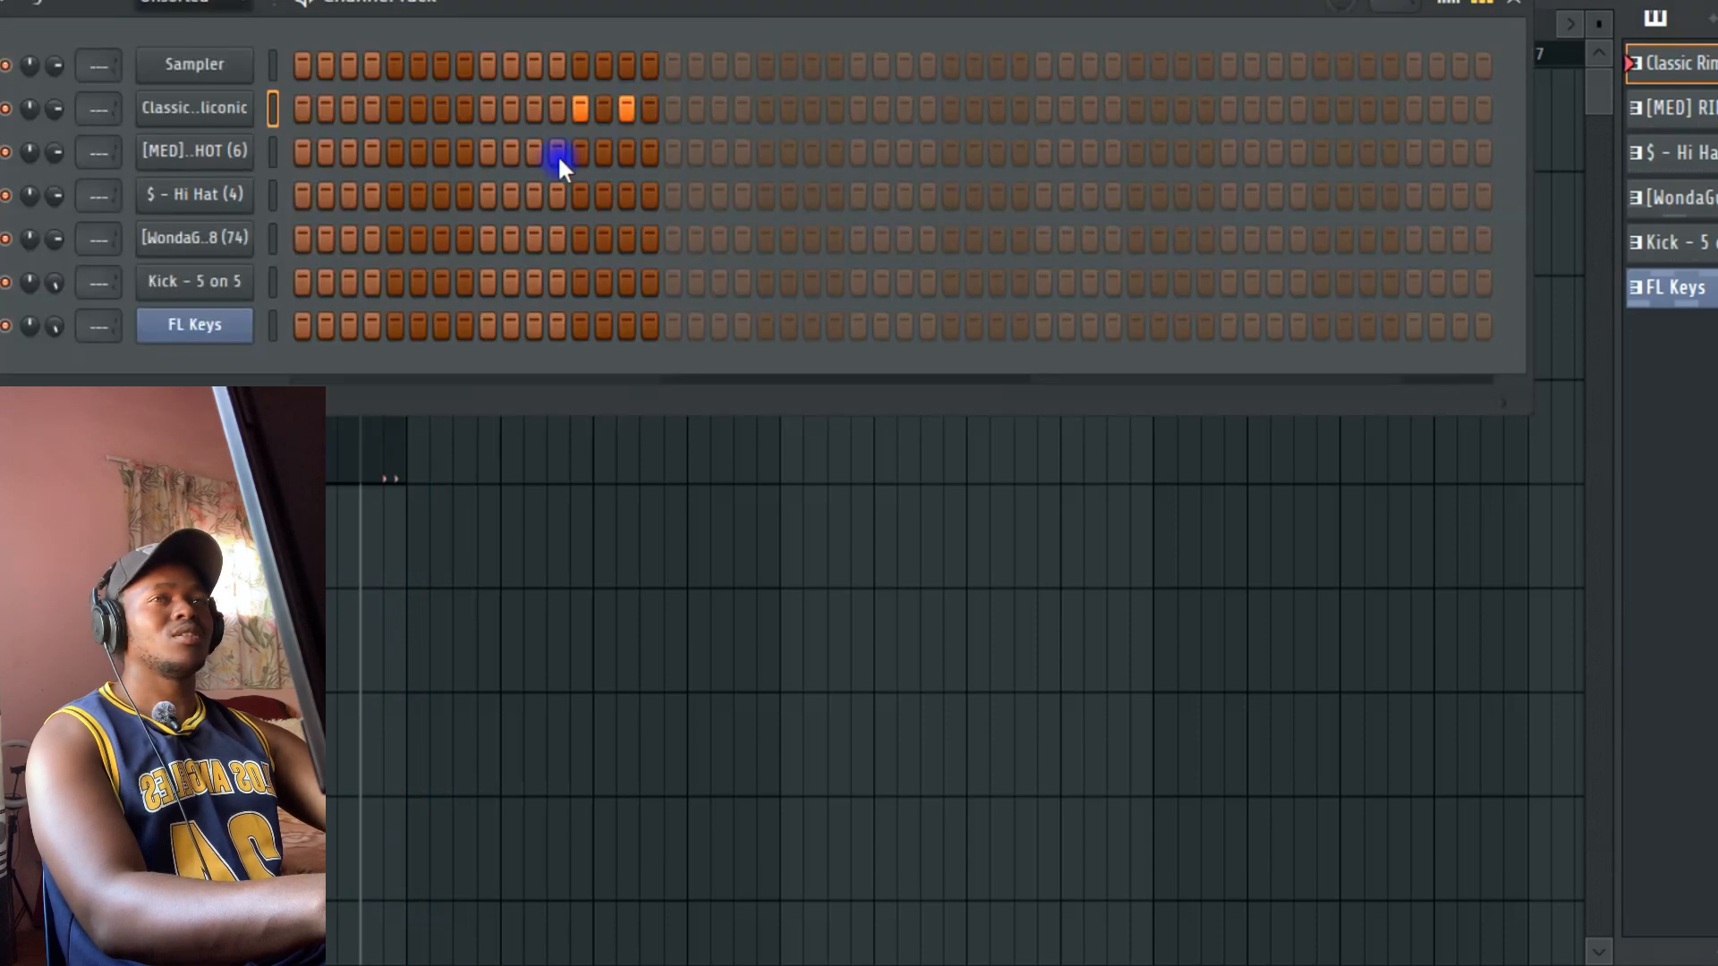
{"action": "left_click", "coordinate": [194, 107]}
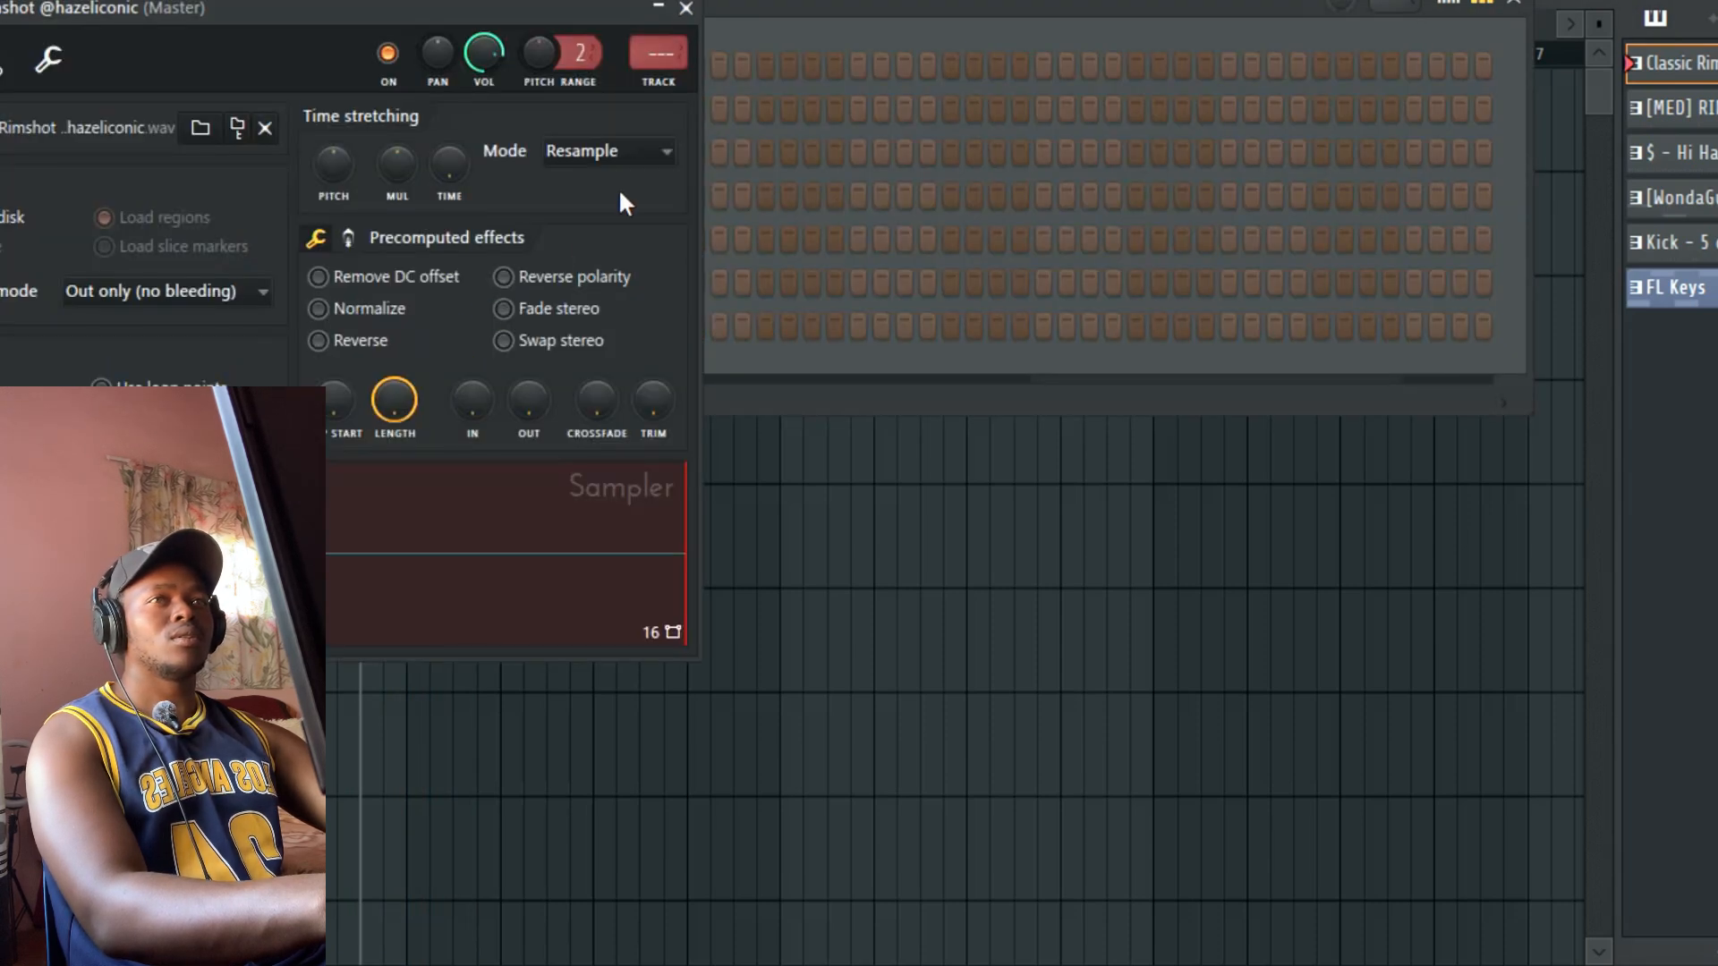
{"action": "left_click_drag", "start_coordinate": [572, 27], "coordinate": [1237, 90]}
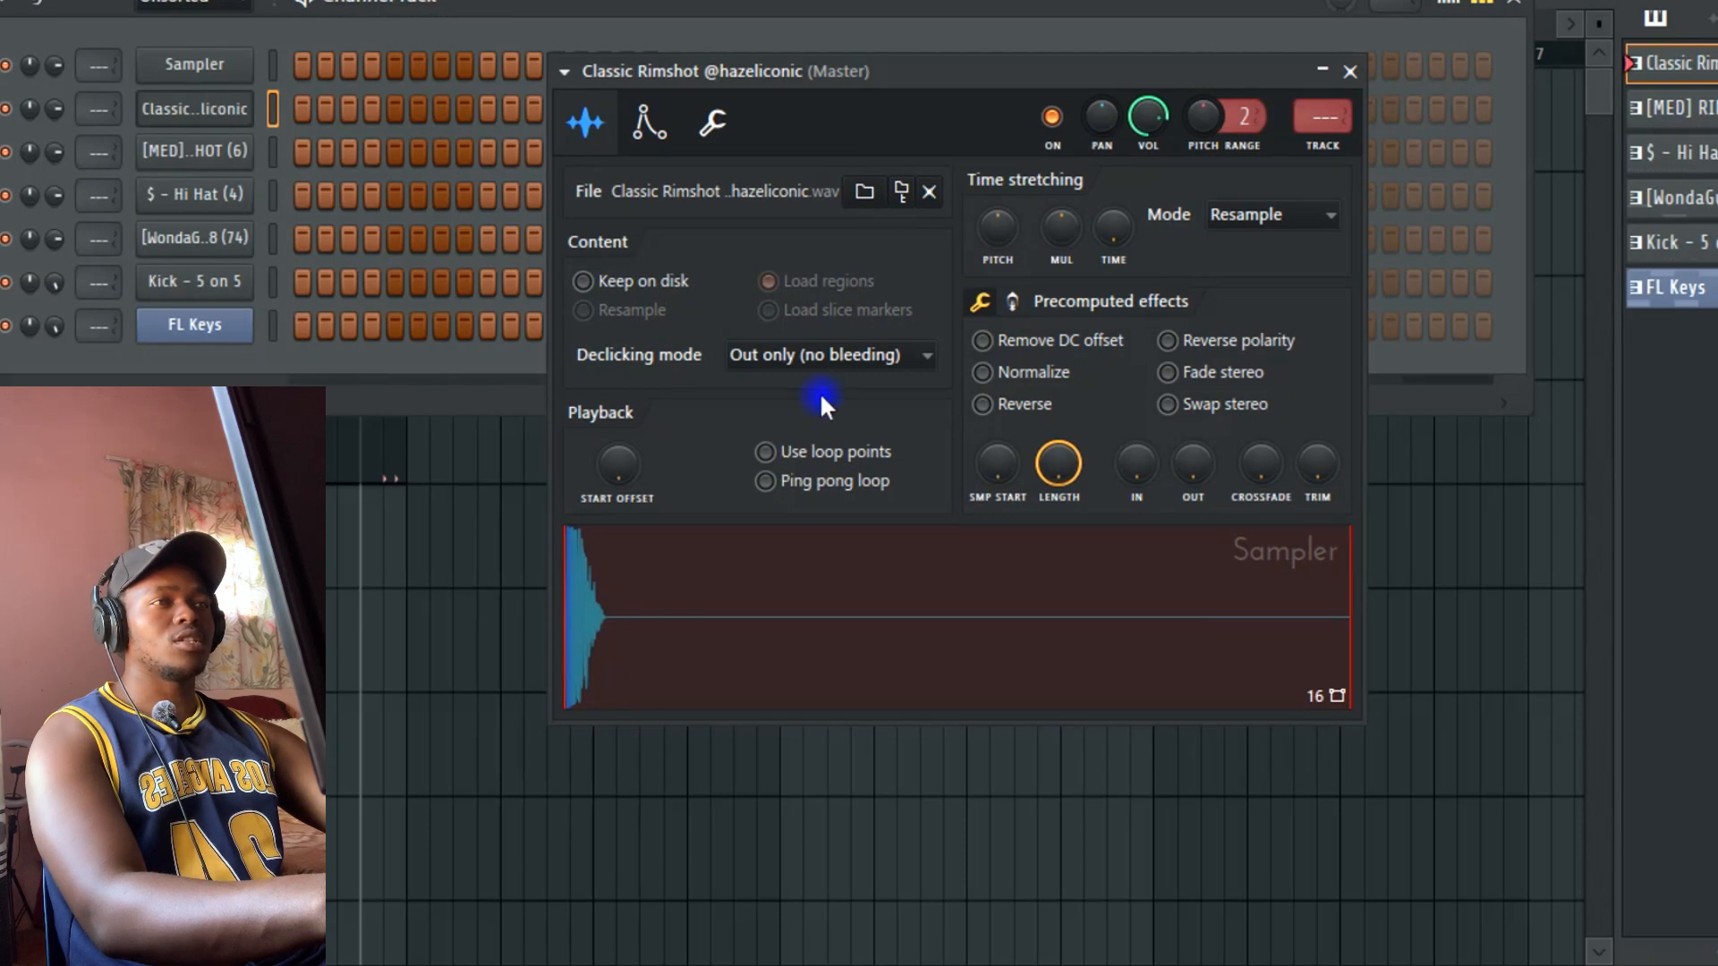
Step: Search the sample browser for "perc" and replace the Classic Rimshot sample with the KSHMR sample ending in 03_G
{"action": "key", "text": "alt+F8"}
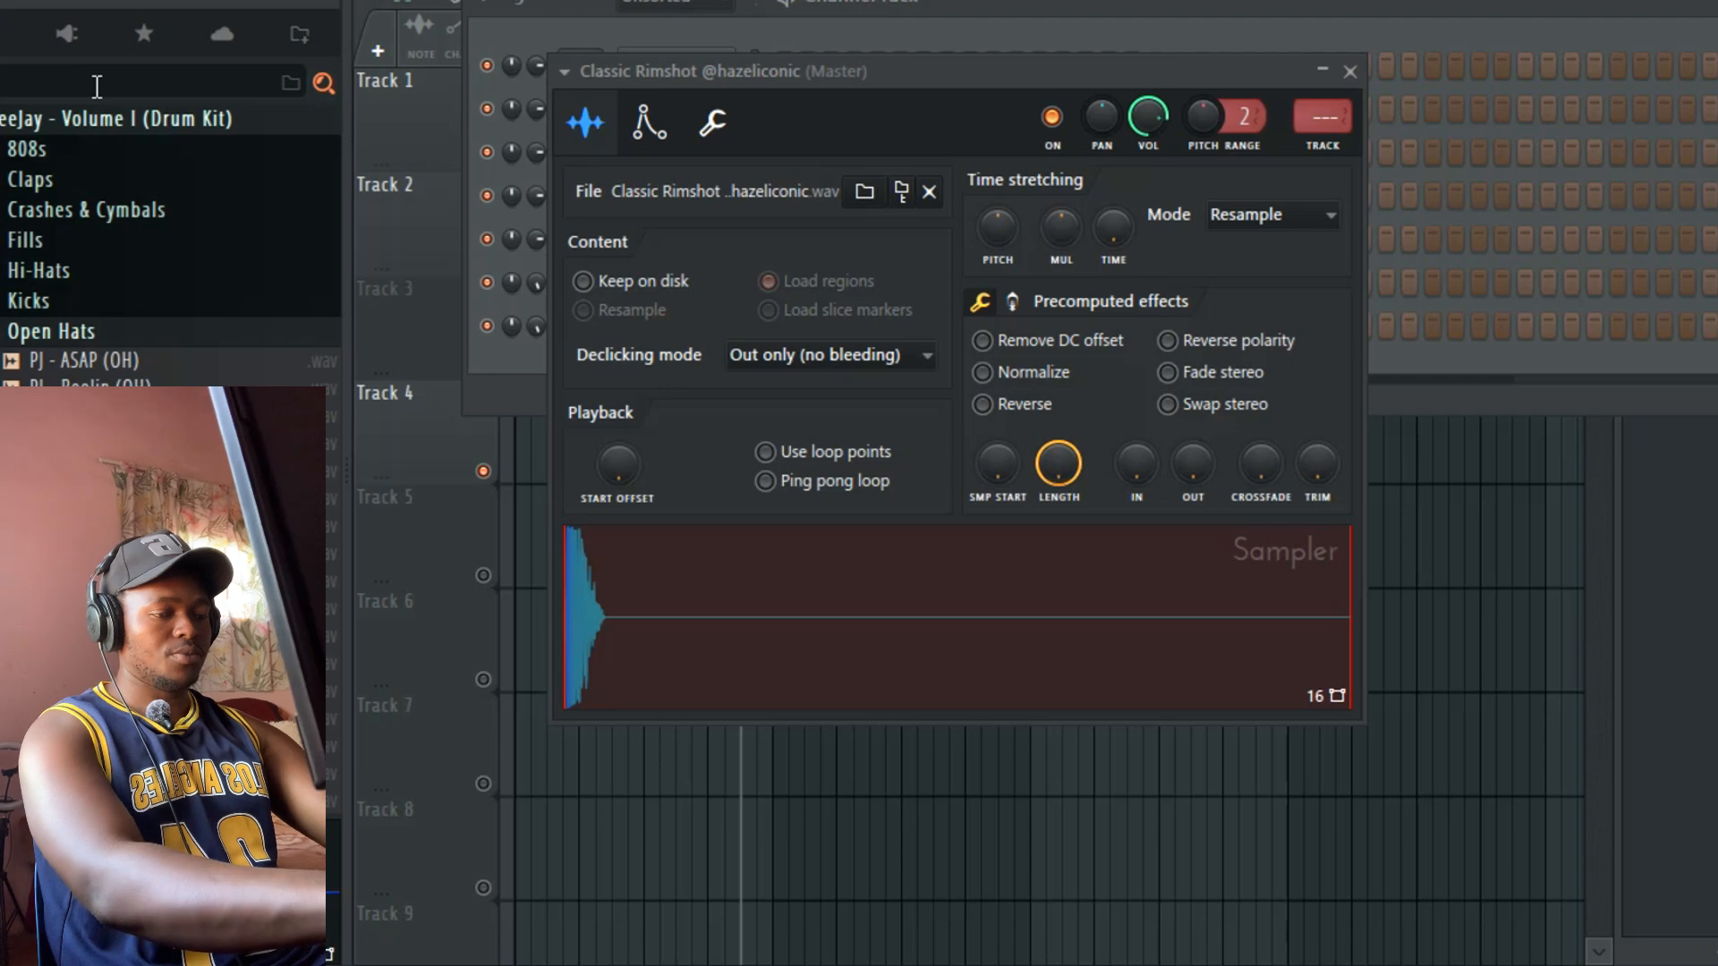
{"action": "type", "text": "perc"}
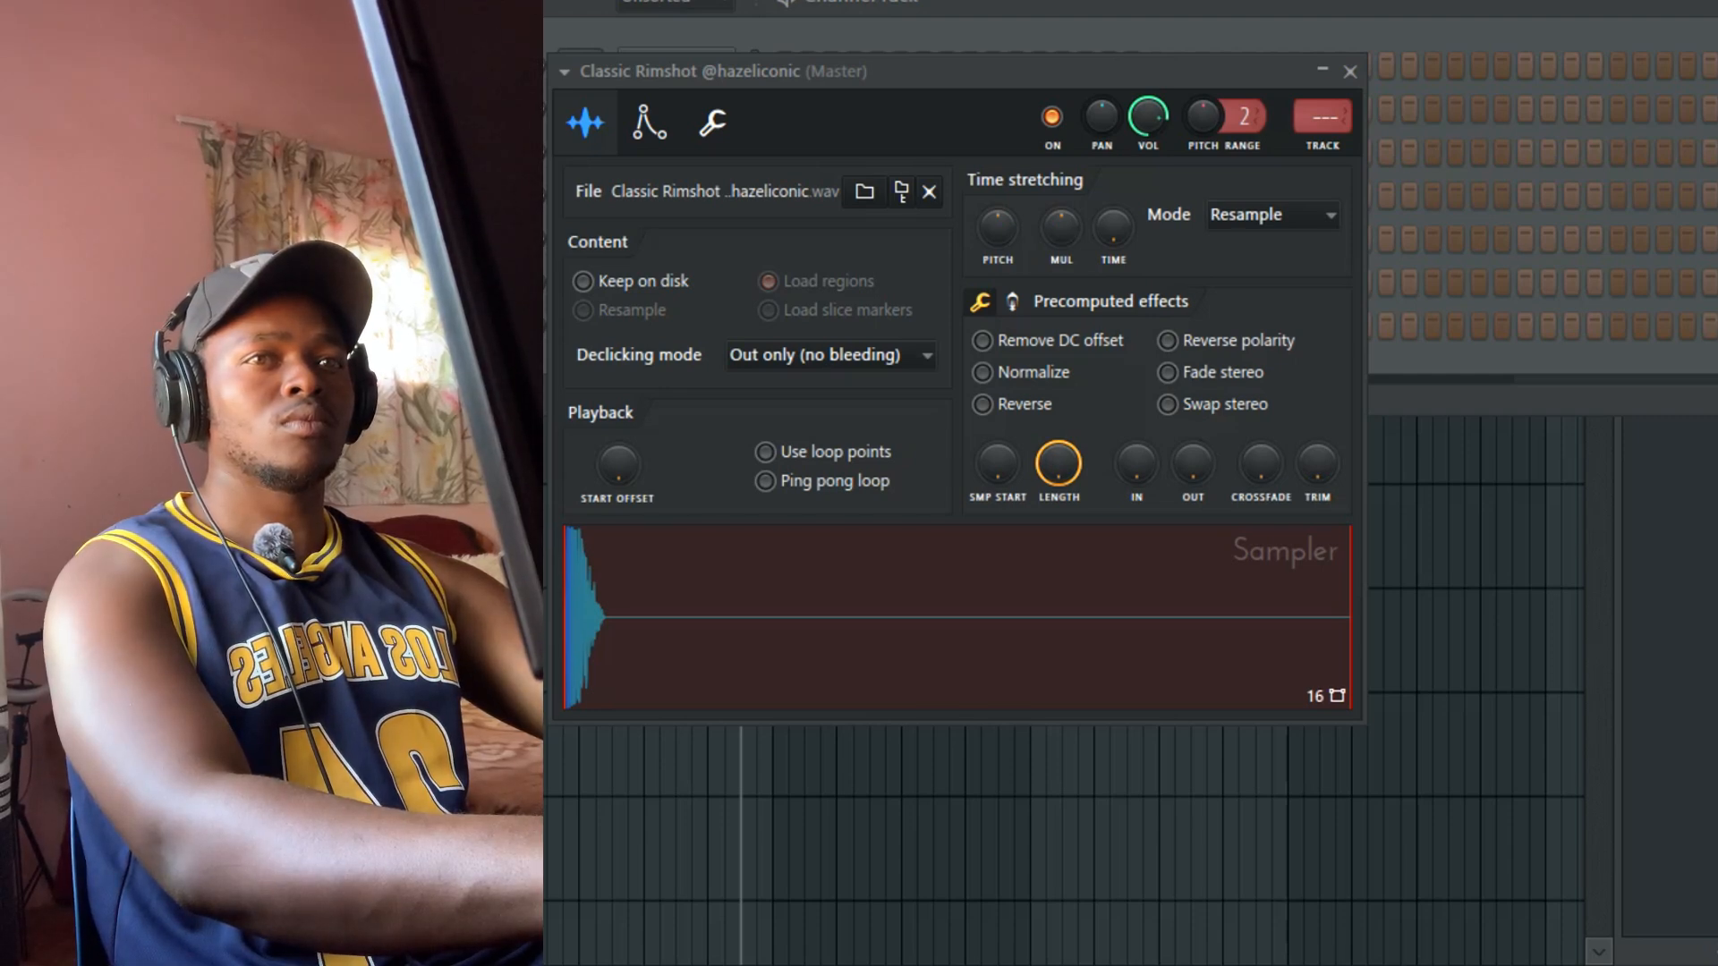
{"action": "left_click", "coordinate": [1349, 71]}
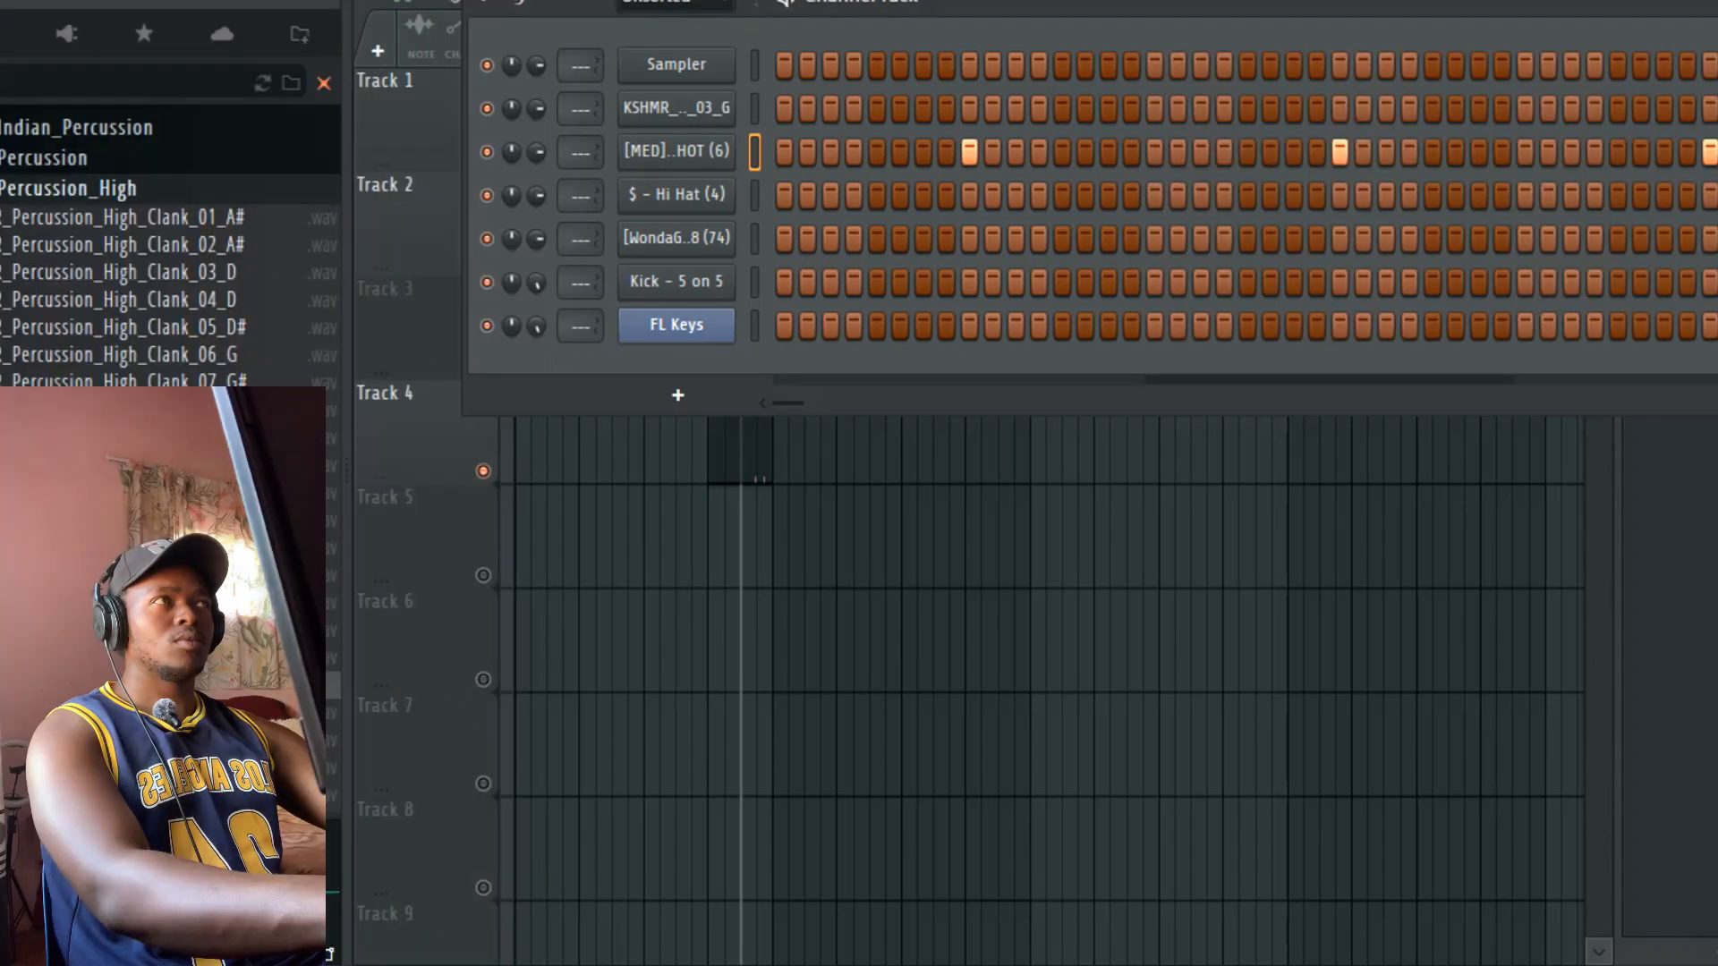
Step: Audition the high percussion samples and replace the [MED] RIMSHOT channel's sample with Percussion_High_Rimshot_04_D#
{"action": "key", "text": "F6"}
{"action": "key", "text": "F6"}
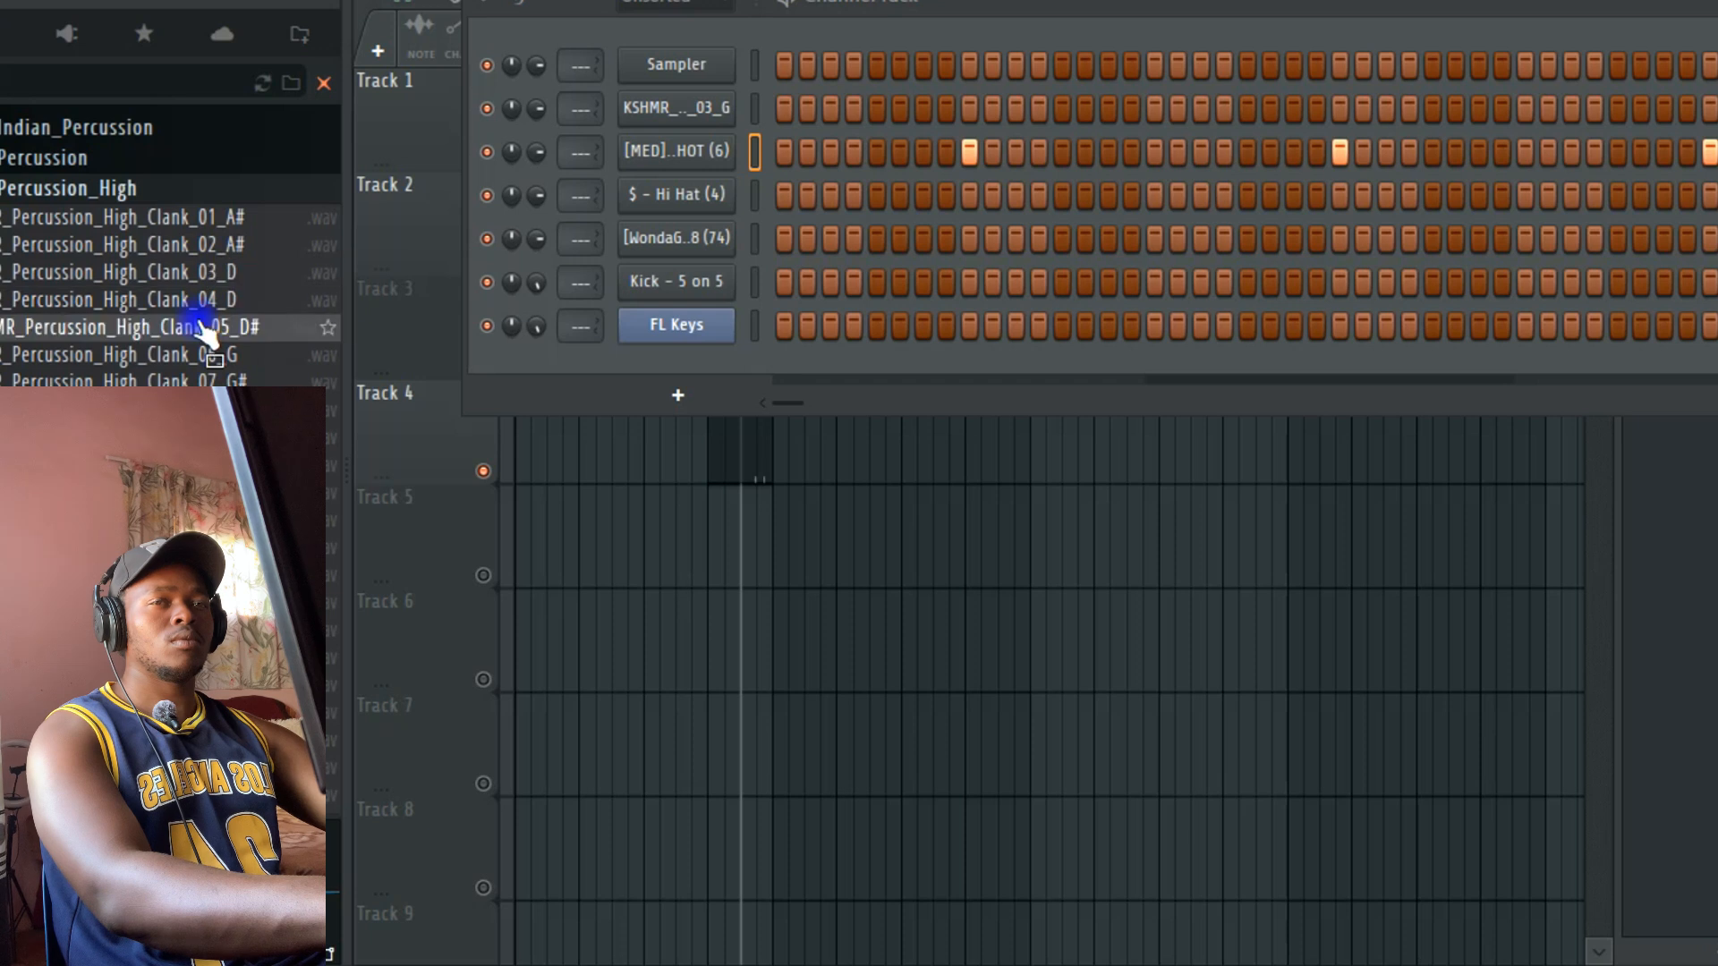
{"action": "left_click", "coordinate": [192, 220]}
{"action": "left_click", "coordinate": [191, 245]}
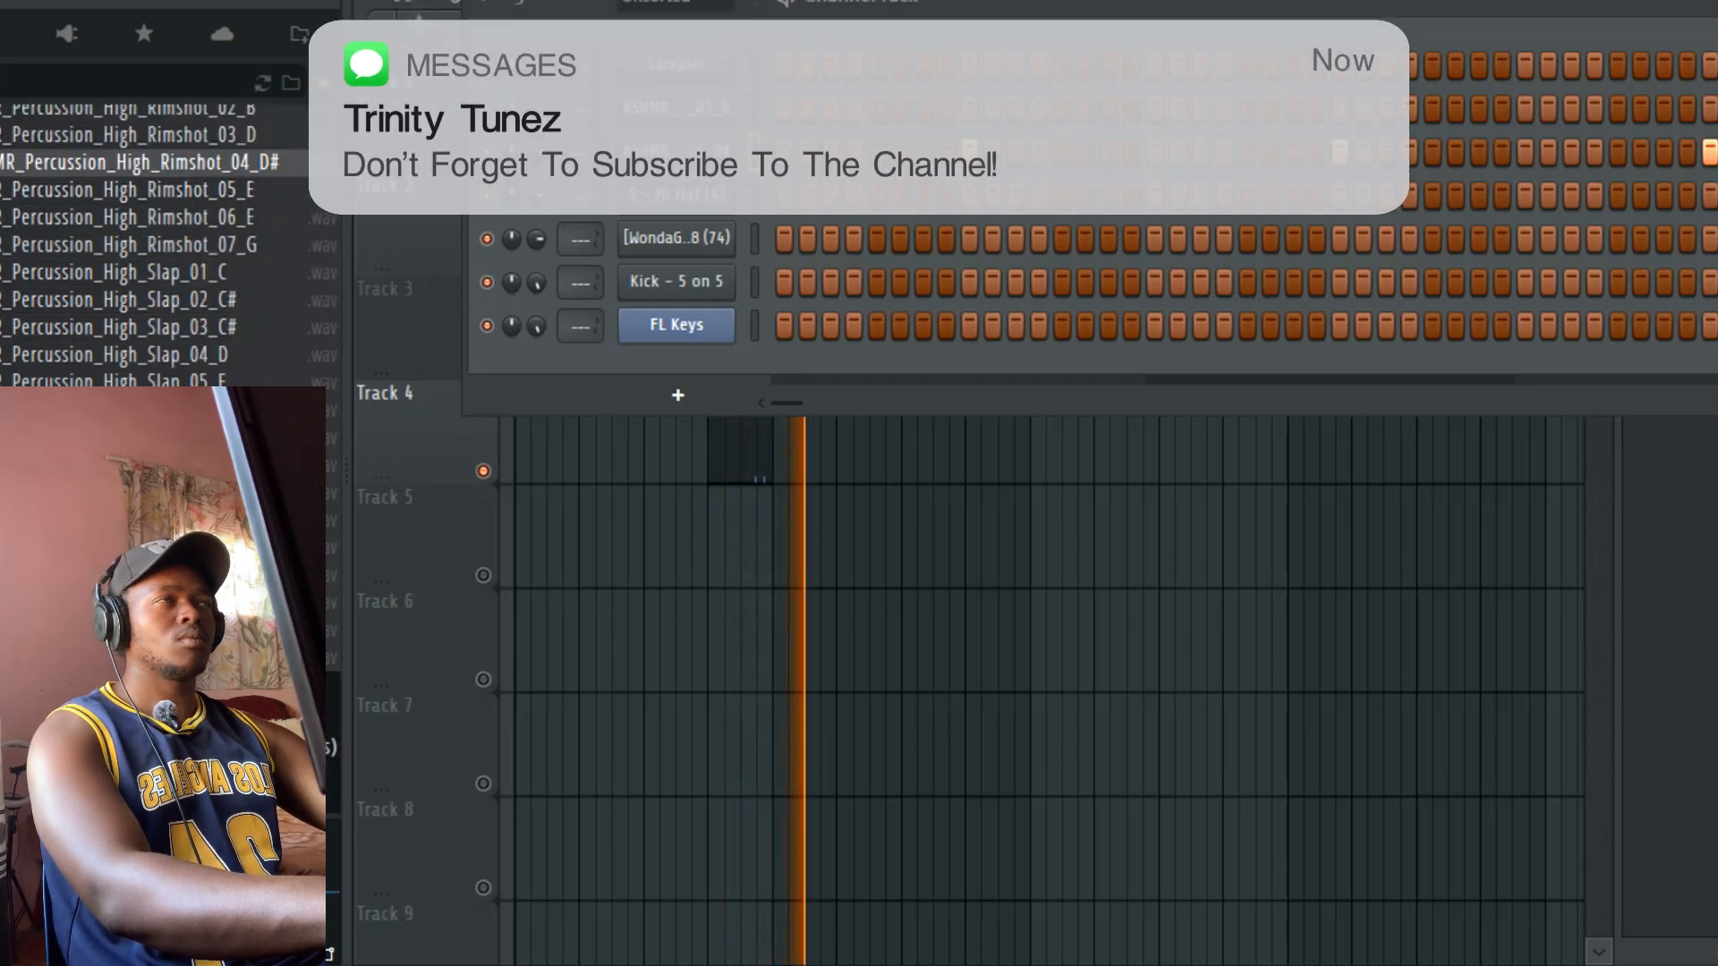
Step: Add a second [MED] RIMSHOT clip at bar 5 on track 2 and restart playback from the beginning
{"action": "key", "text": "F6"}
{"action": "left_click", "coordinate": [791, 236]}
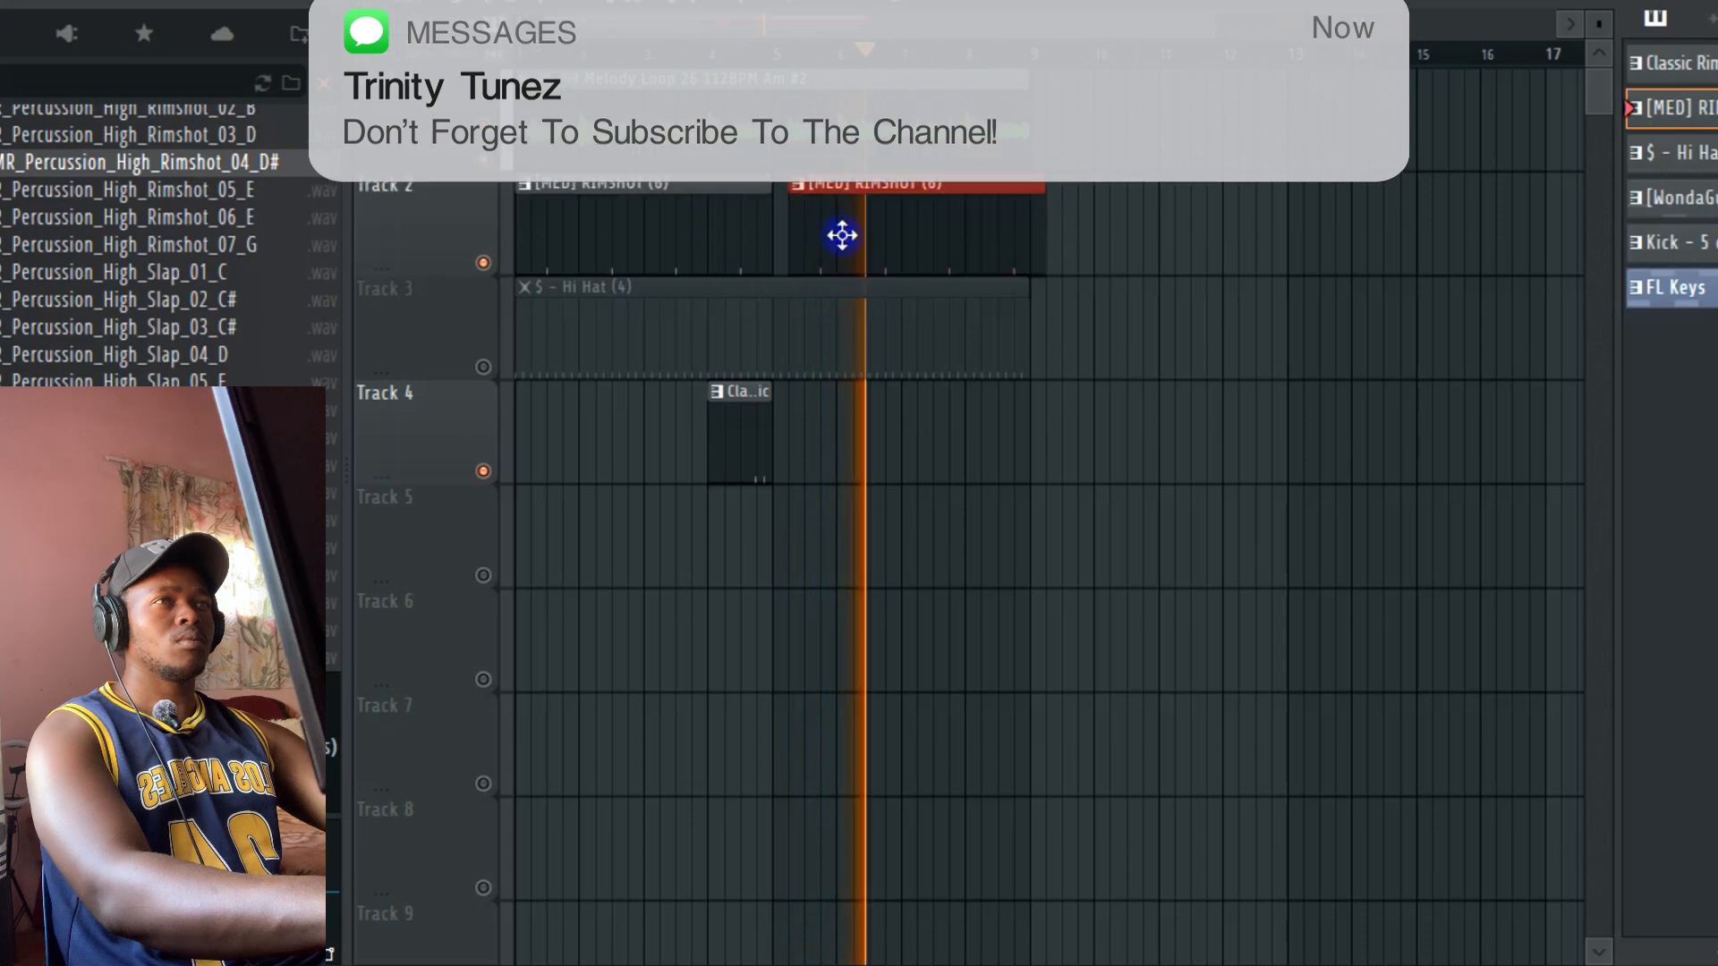
{"action": "key", "text": "space"}
{"action": "key", "text": "space"}
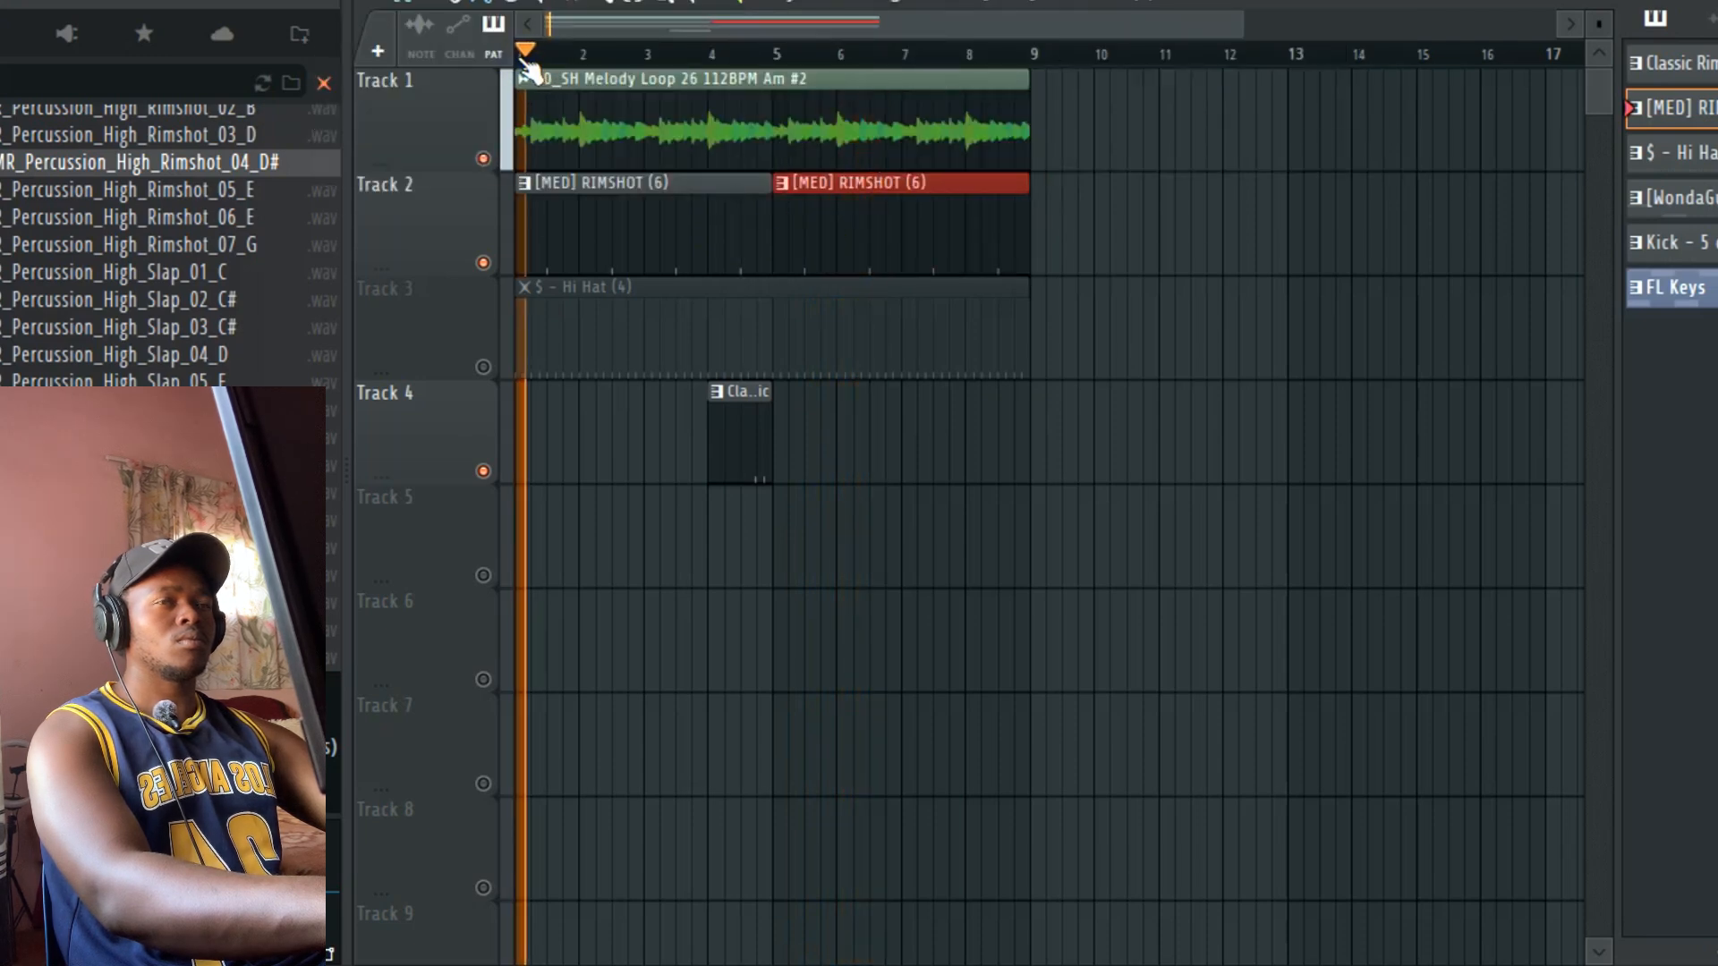
Step: Open the Classic Rimshot pattern in the channel rack and lower the volume of the KSHMR 03_G channel
{"action": "double_click", "coordinate": [743, 427]}
{"action": "key", "text": "F6"}
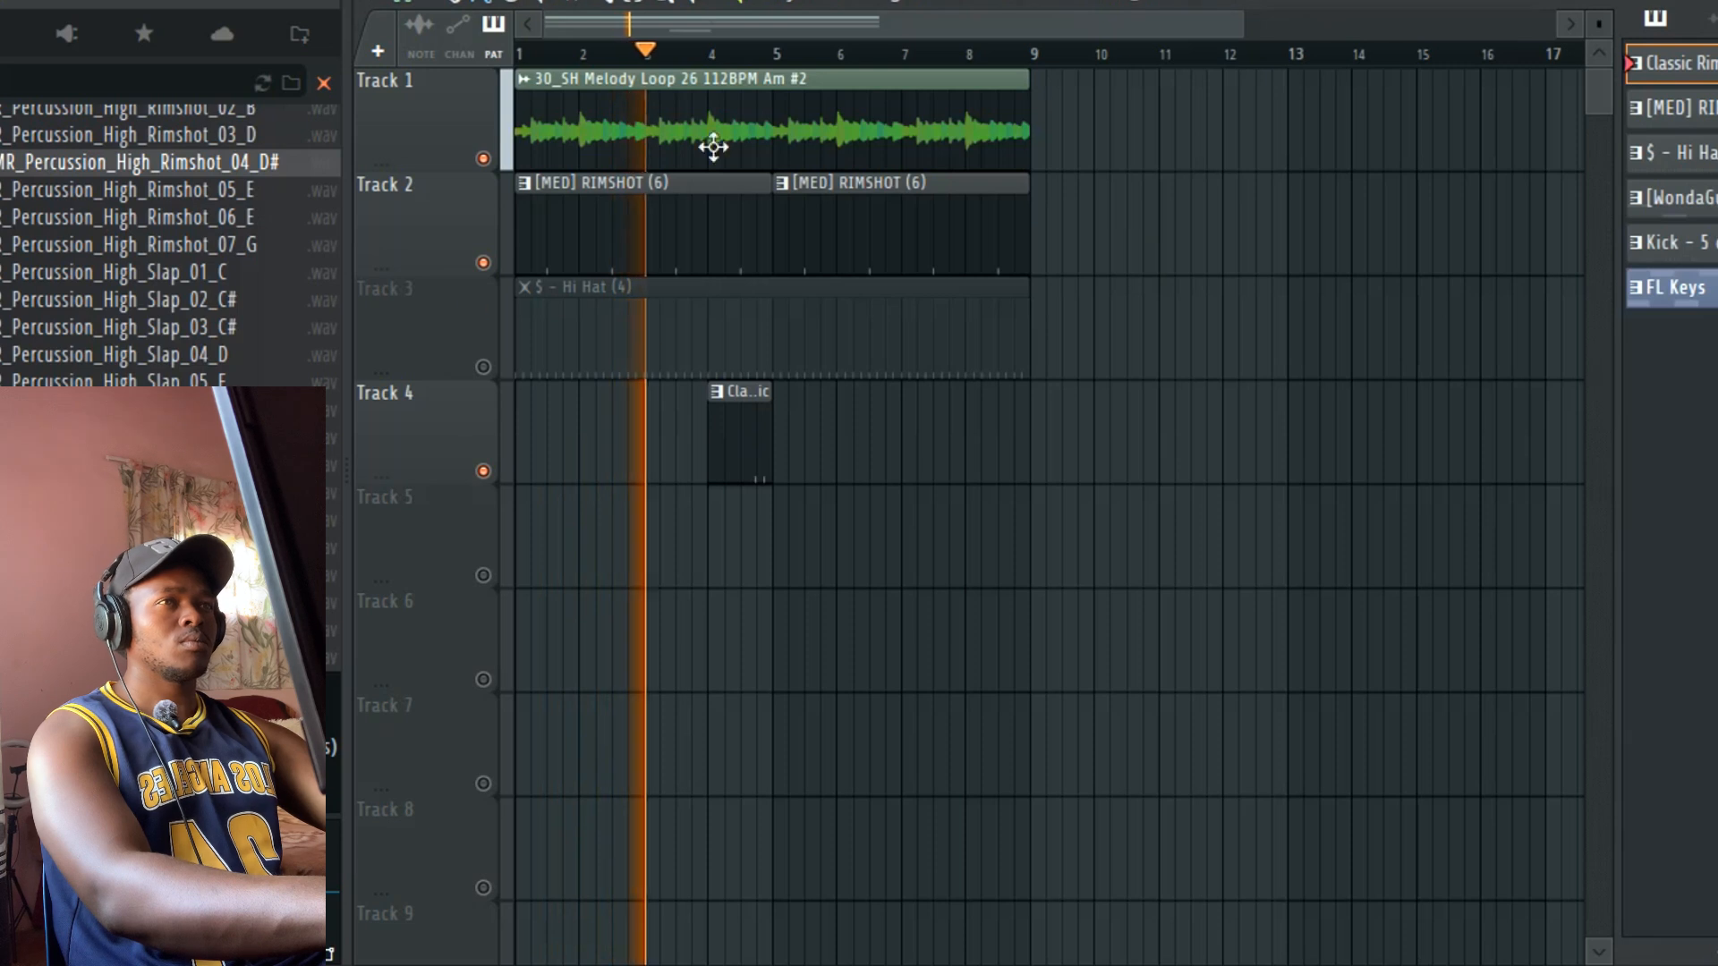
{"action": "key", "text": "F6"}
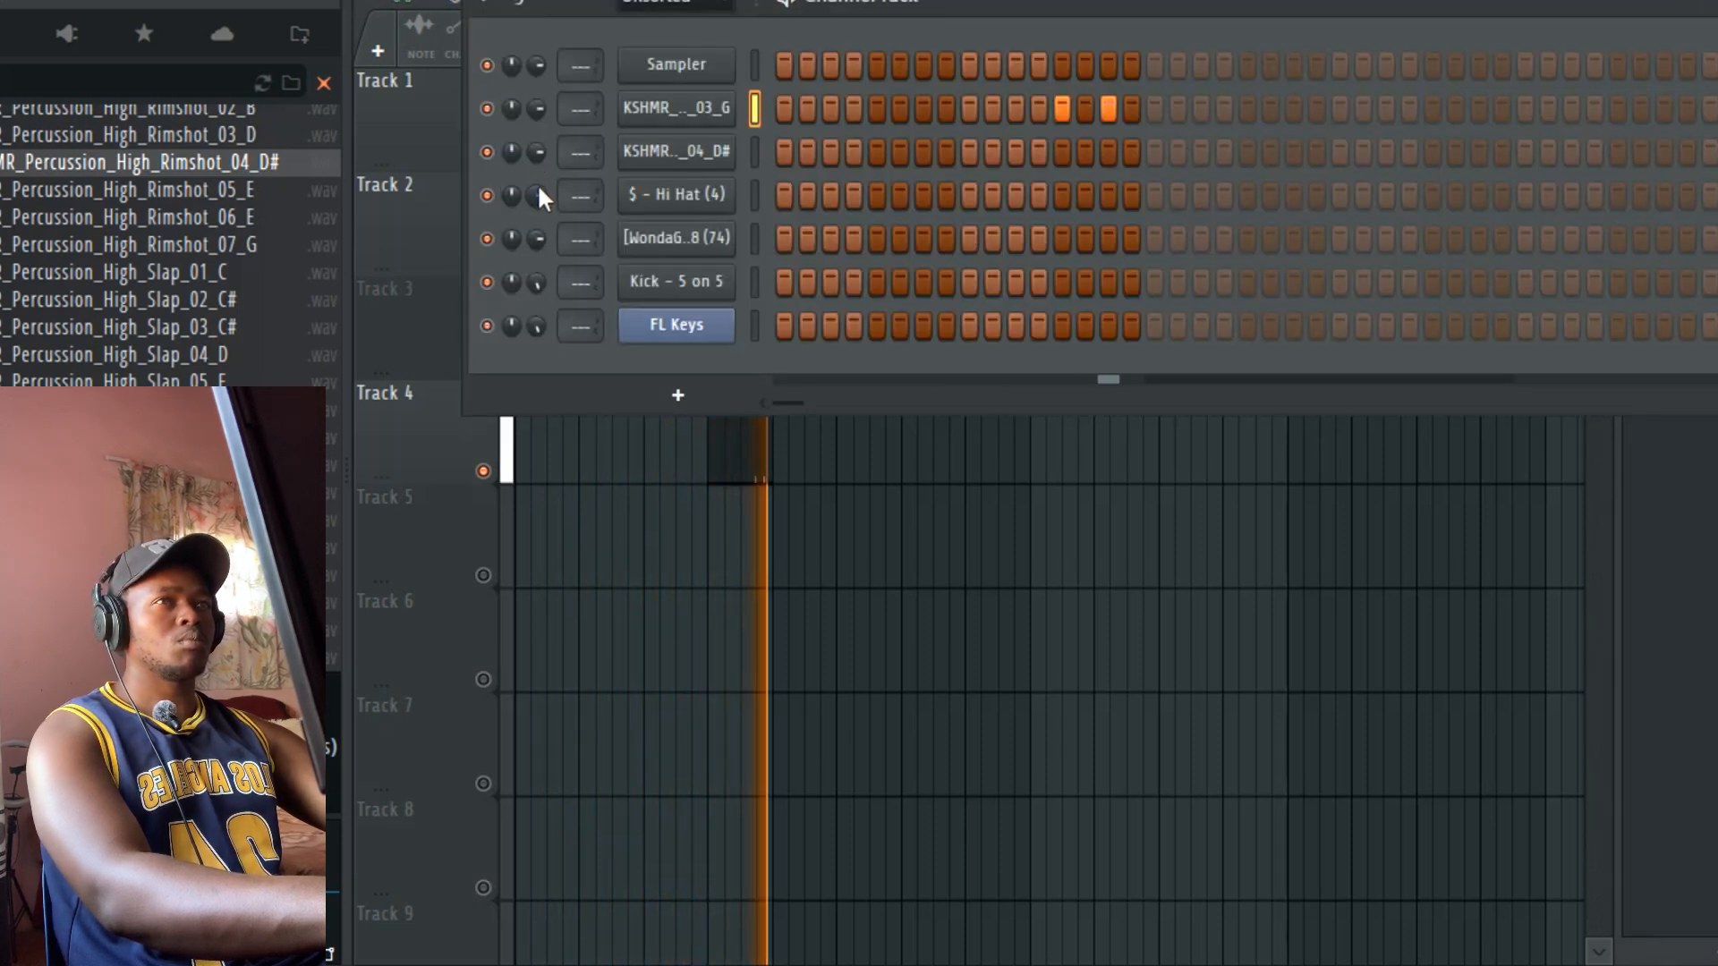
{"action": "left_click_drag", "start_coordinate": [538, 111], "coordinate": [537, 134]}
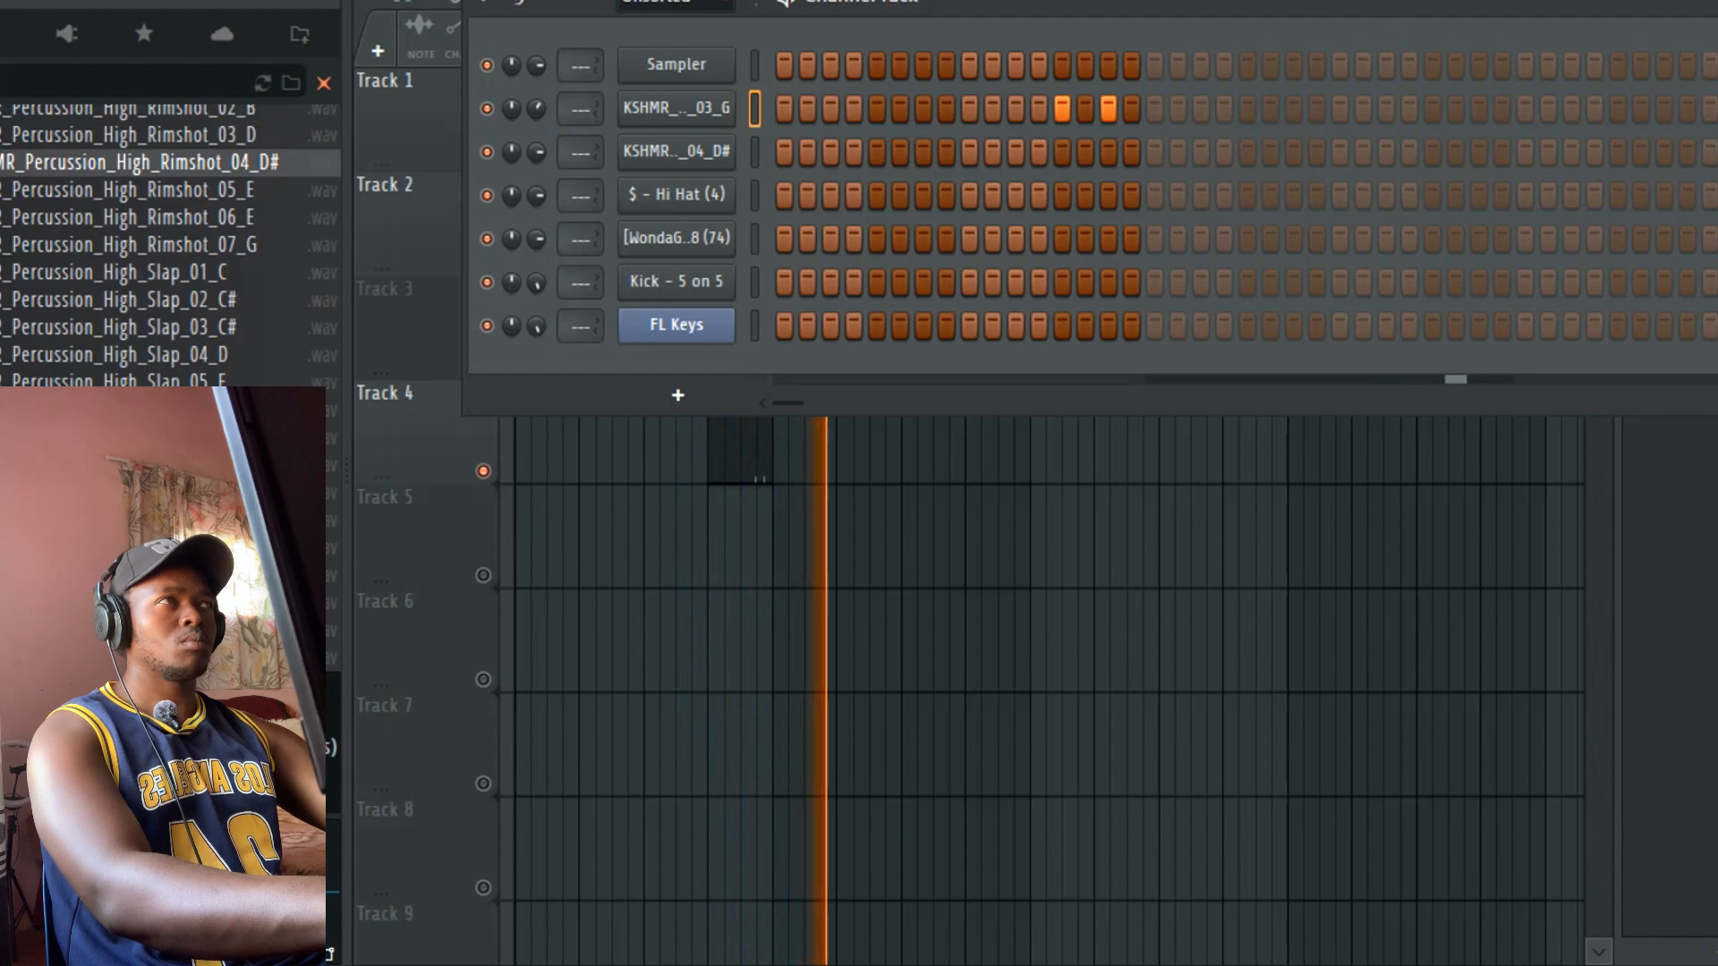
Step: Unmute the Hi Hat pattern on track 3 and play the arrangement
{"action": "key", "text": "F6"}
{"action": "left_click", "coordinate": [483, 367]}
{"action": "key", "text": "space"}
Step: Open the "$ - Hi Hat (4)" channel in the piano roll and lengthen its C5 notes until they adjoin
{"action": "key", "text": "F6"}
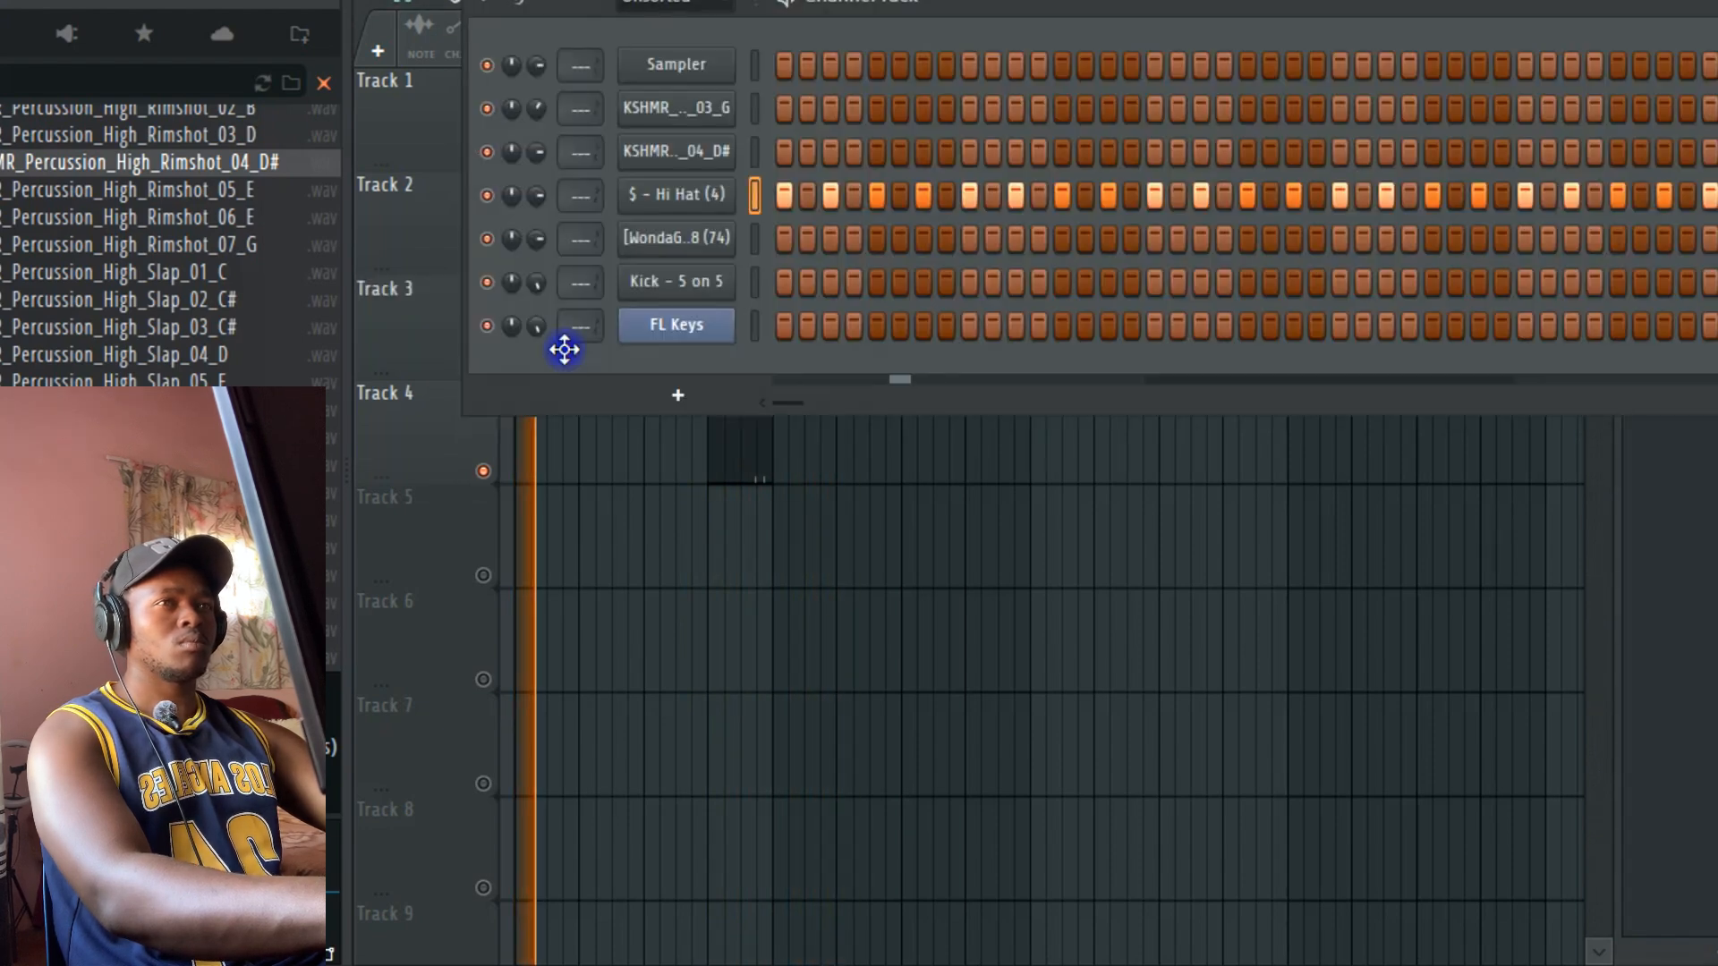
{"action": "right_click", "coordinate": [735, 188]}
{"action": "left_click", "coordinate": [759, 191]}
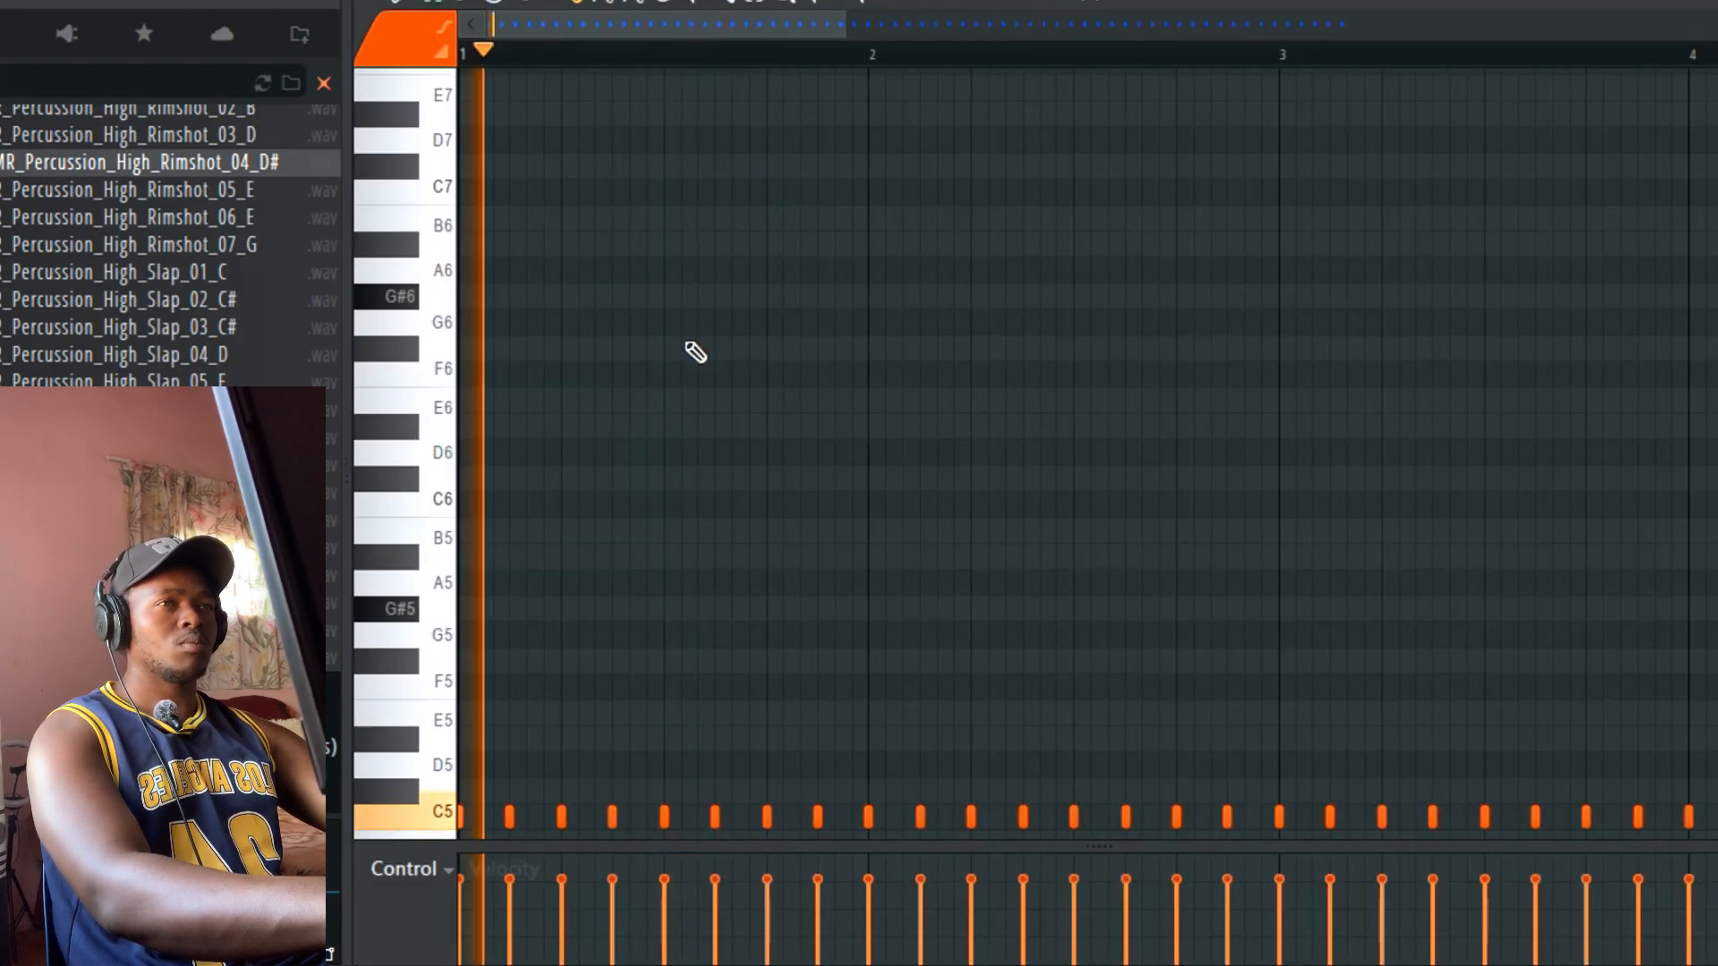
{"action": "key", "text": "space"}
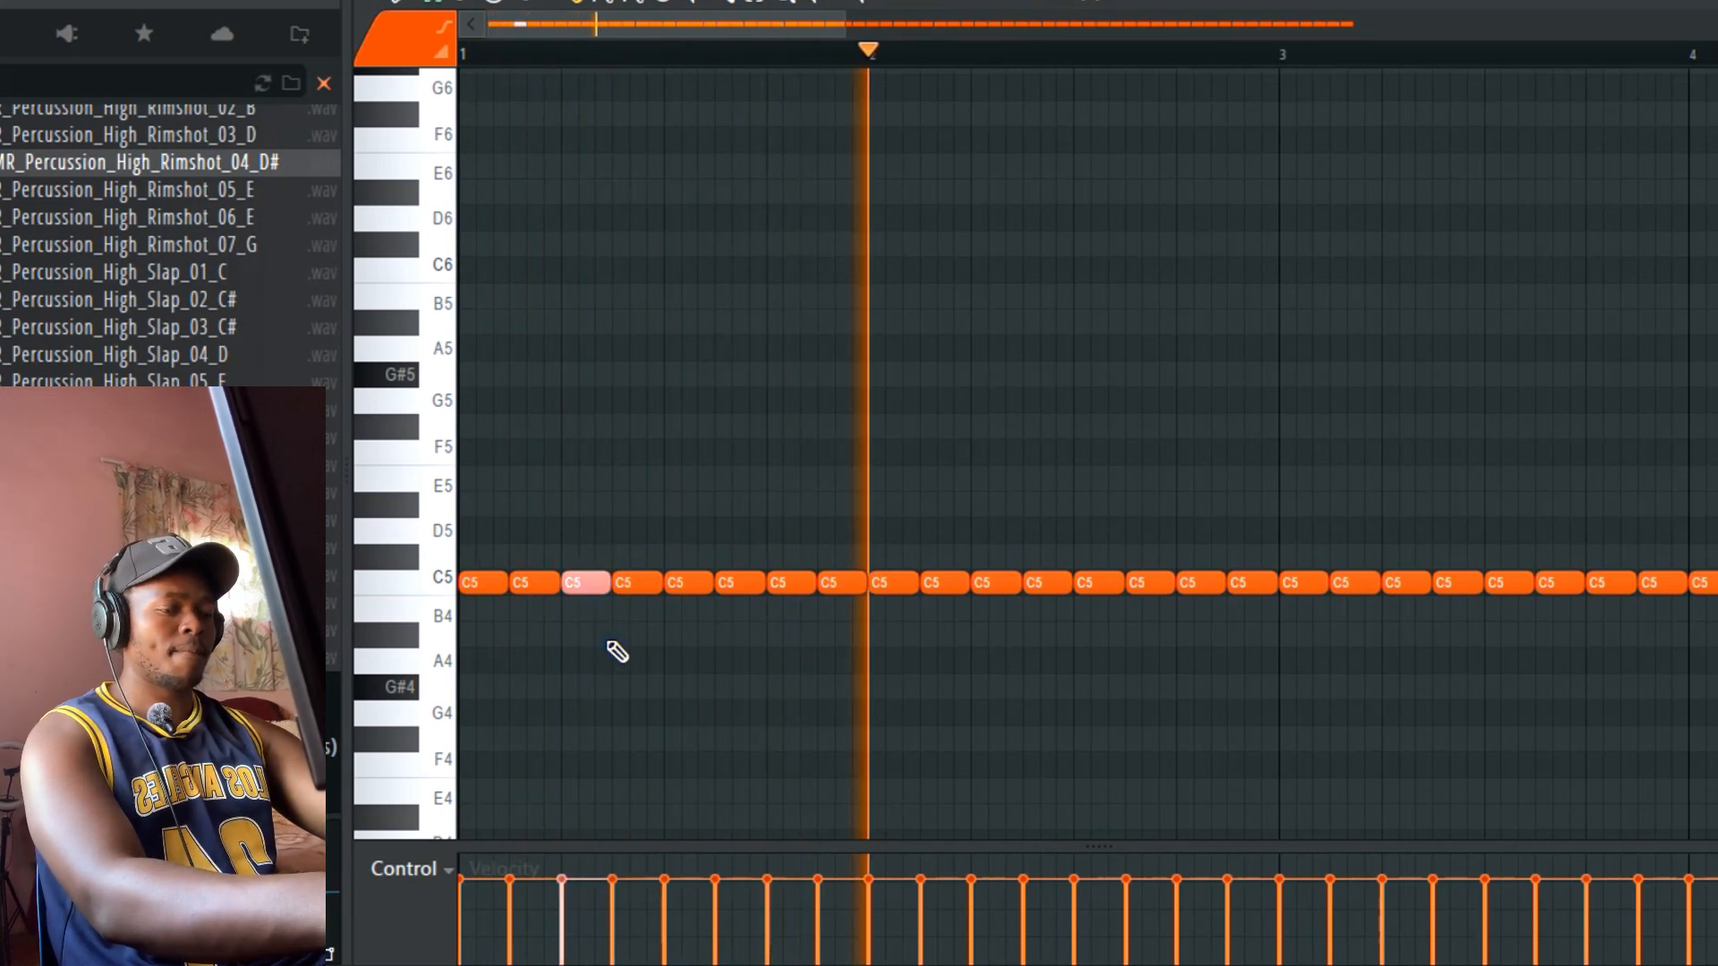
{"action": "key", "text": "super"}
{"action": "left_click", "coordinate": [958, 448]}
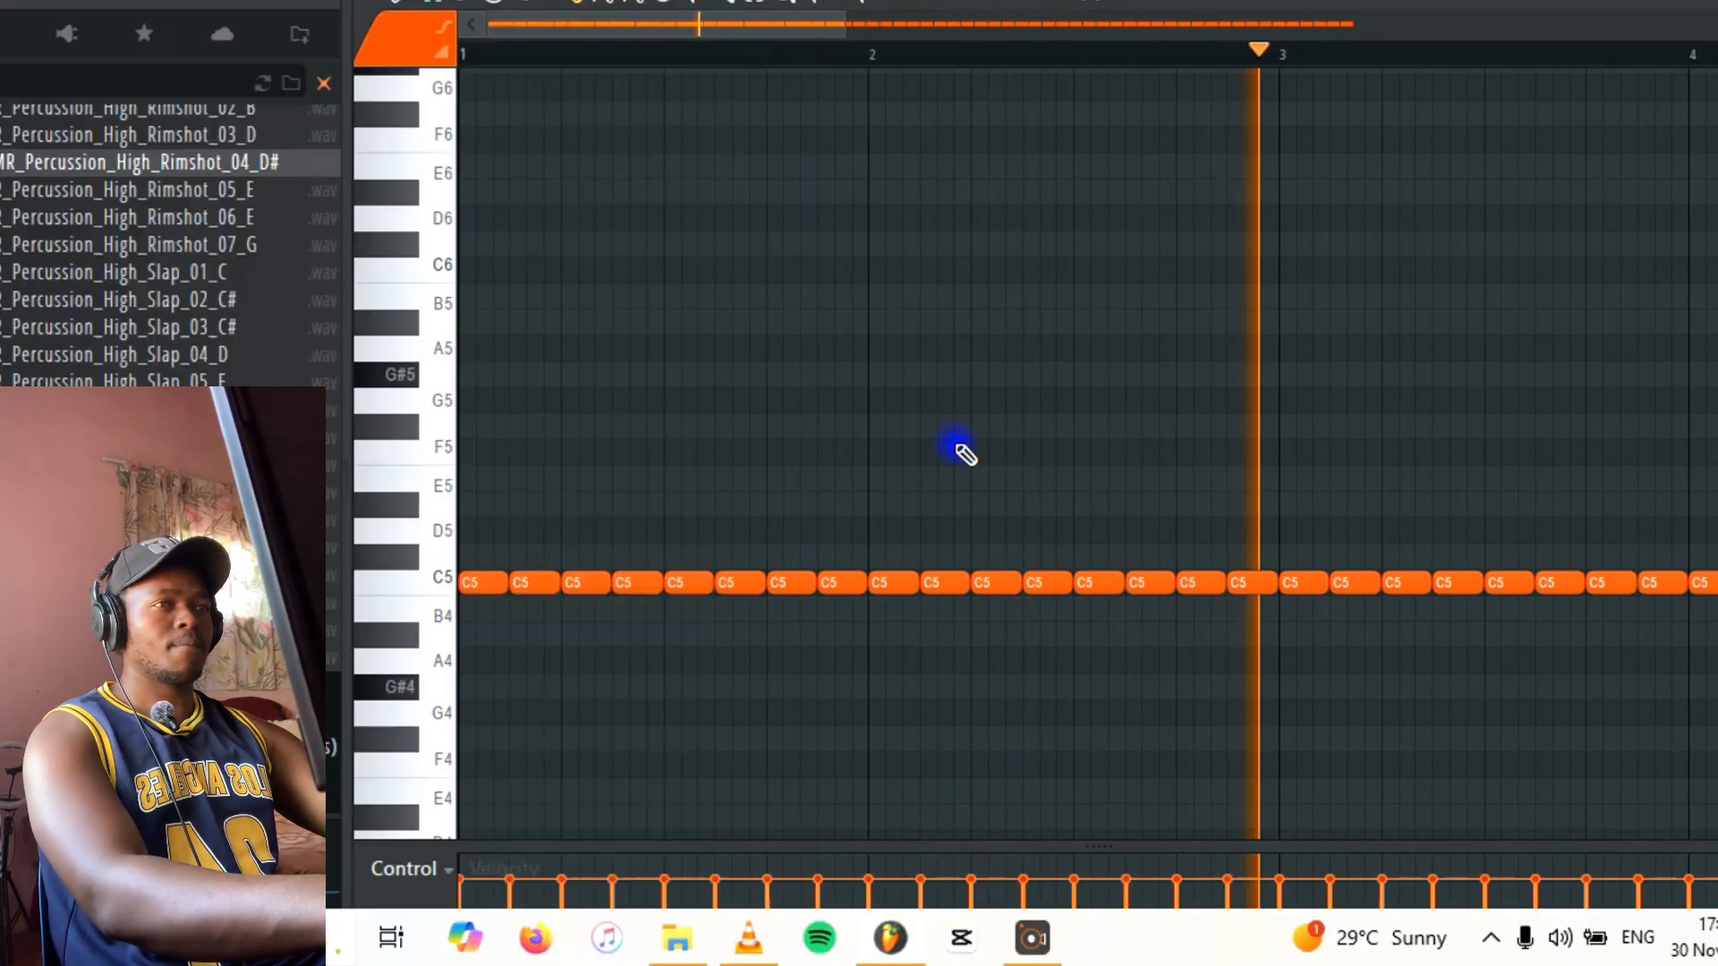
{"action": "key", "text": "space"}
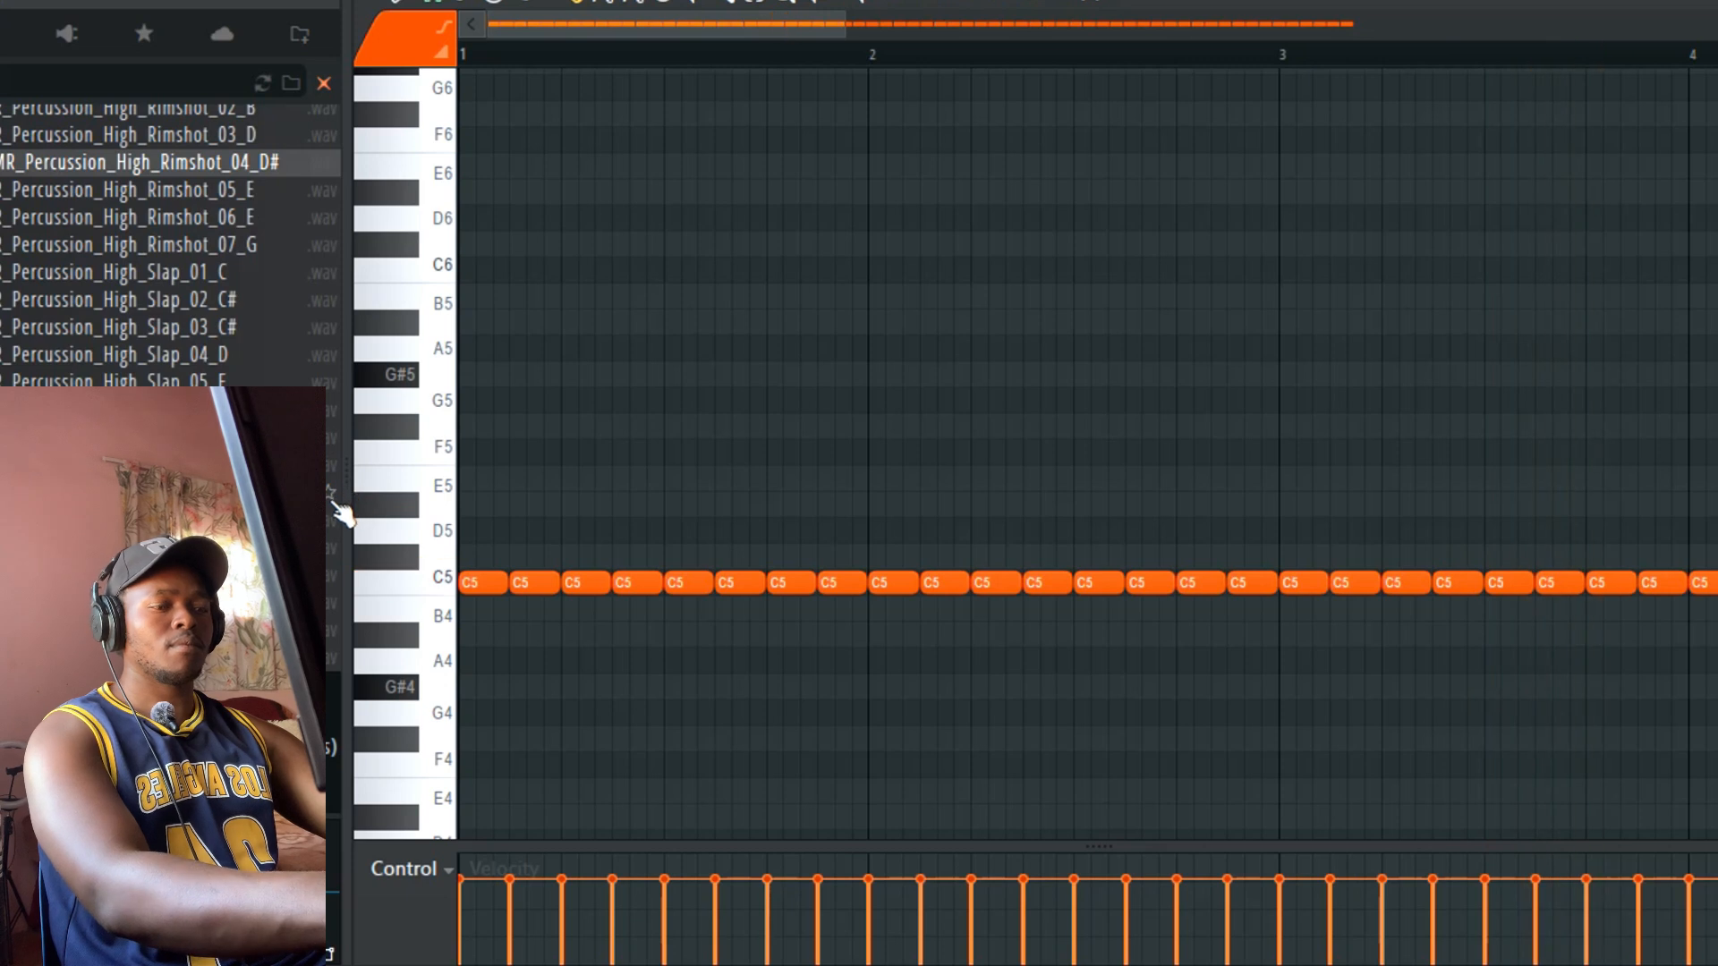
Step: Chop the third C5 hi-hat note of bar 1 into four equal notes with the chopper
{"action": "key", "text": "space"}
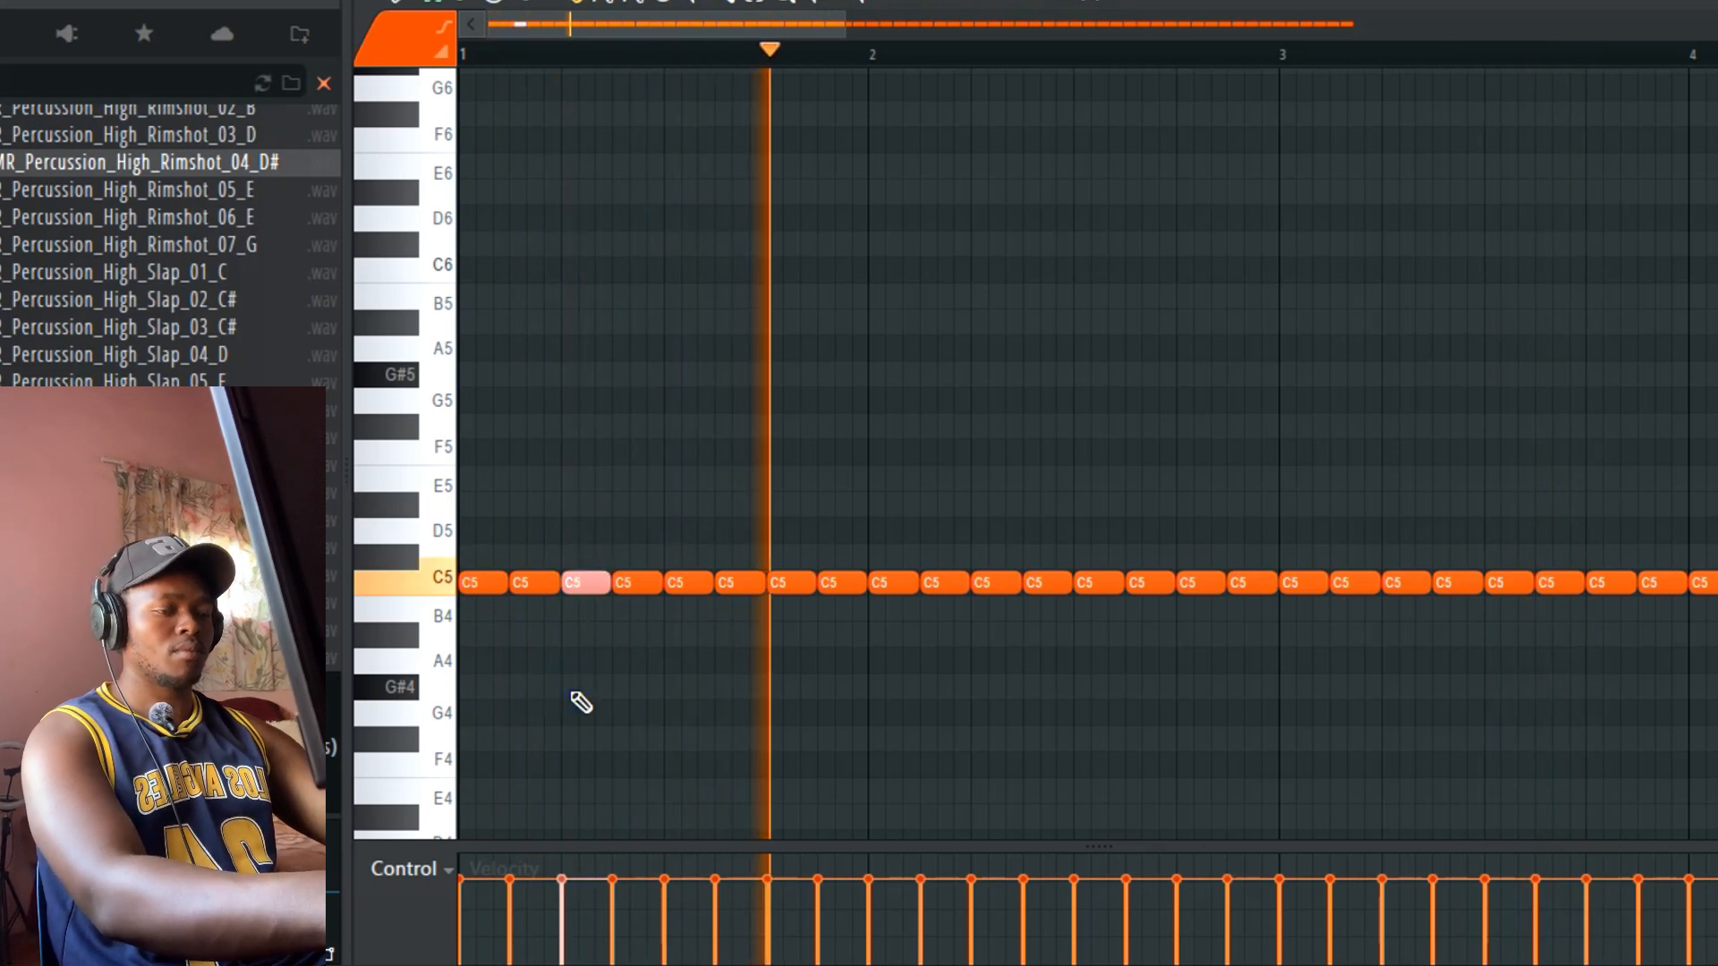
{"action": "key", "text": "alt+u"}
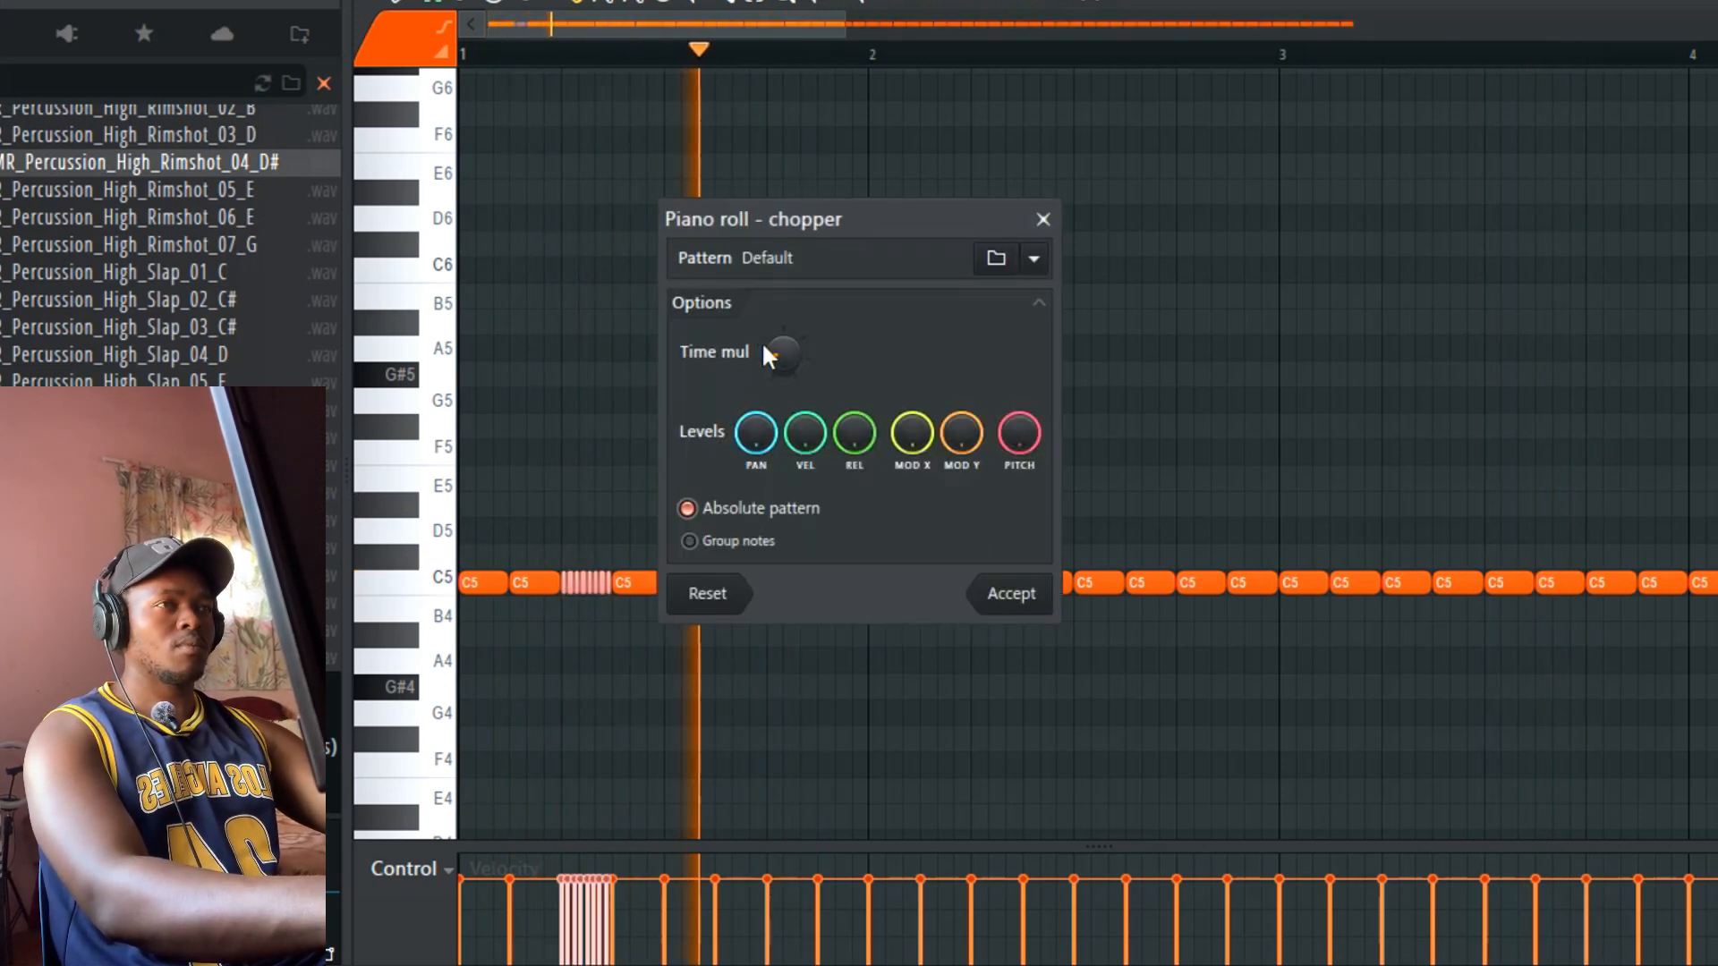
{"action": "left_click_drag", "start_coordinate": [776, 352], "coordinate": [777, 331]}
{"action": "left_click", "coordinate": [1012, 597]}
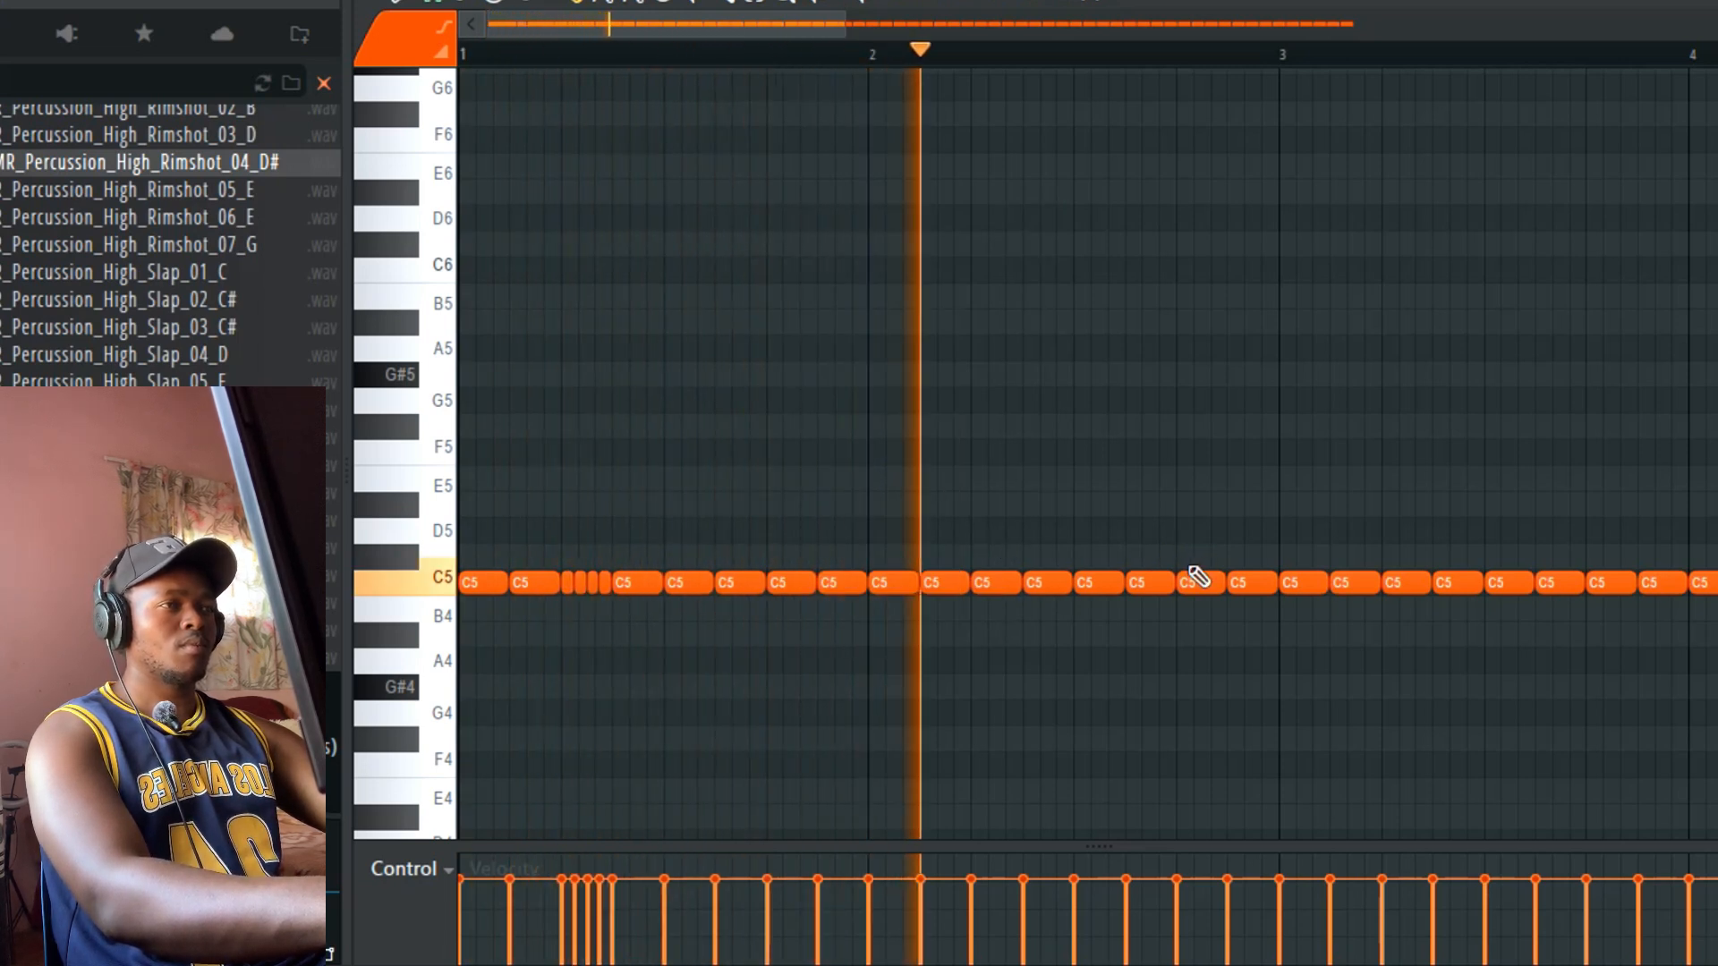
Step: Shorten the fifth C5 hi-hat note of bar 2 and add two equally short notes behind it to form a triplet
{"action": "left_click", "coordinate": [1099, 583]}
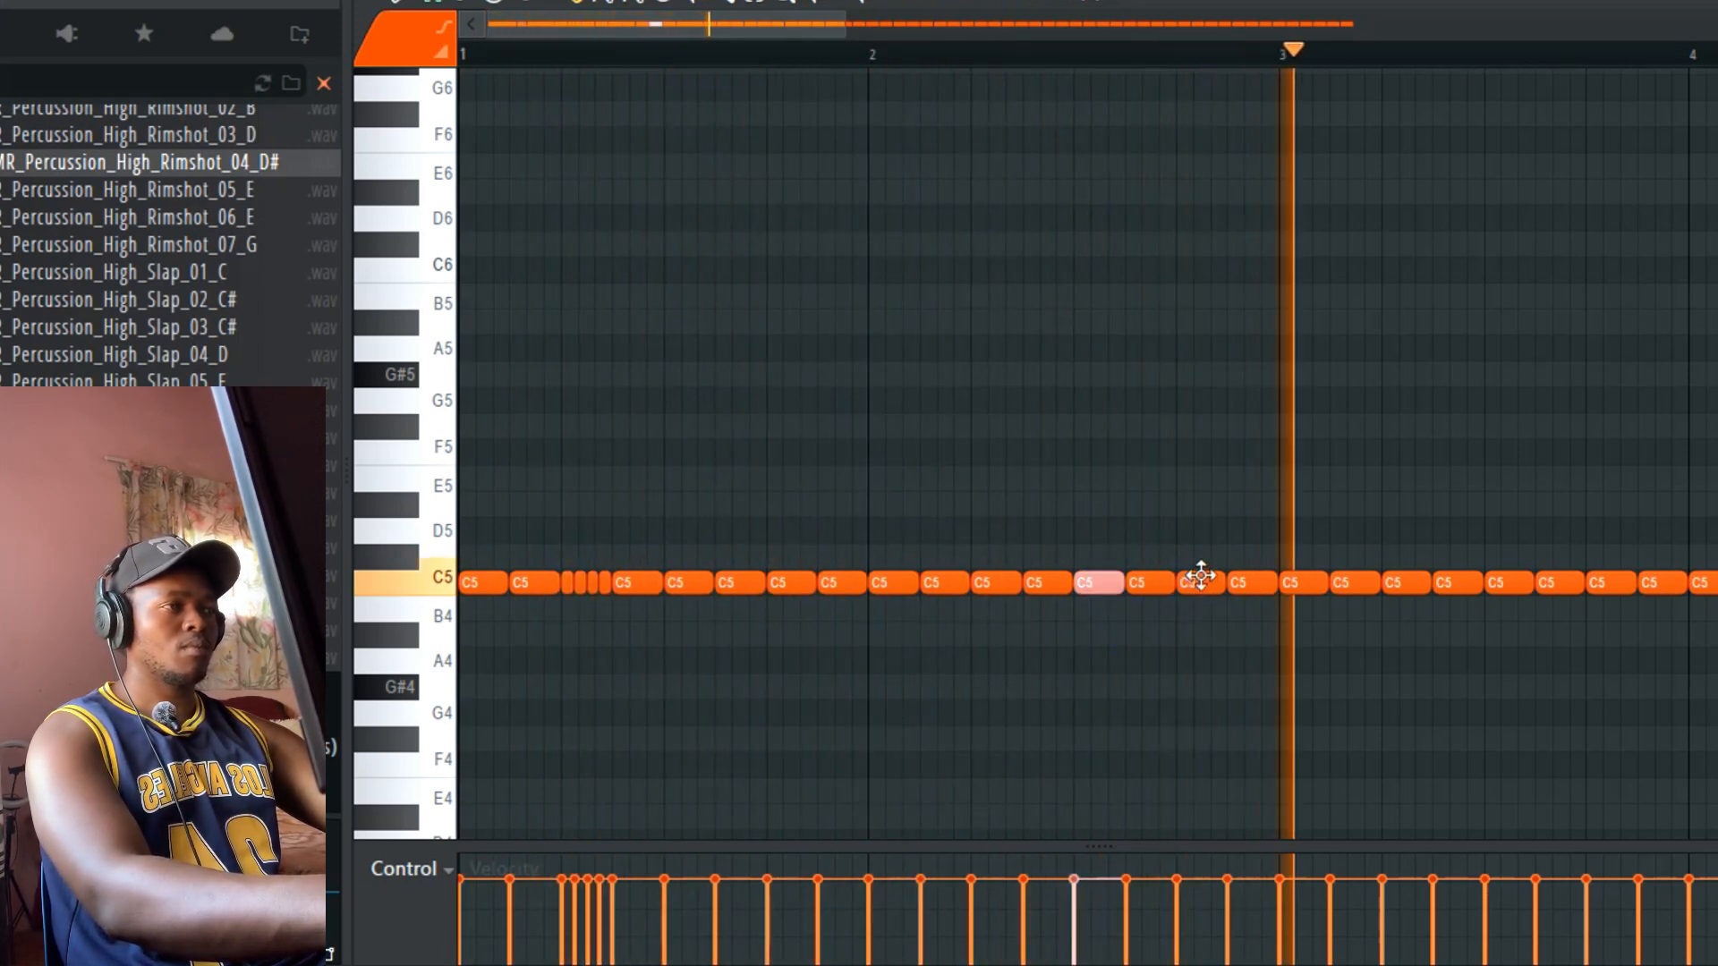
{"action": "left_click_drag", "start_coordinate": [1119, 582], "coordinate": [1057, 588]}
{"action": "left_click", "coordinate": [1092, 585]}
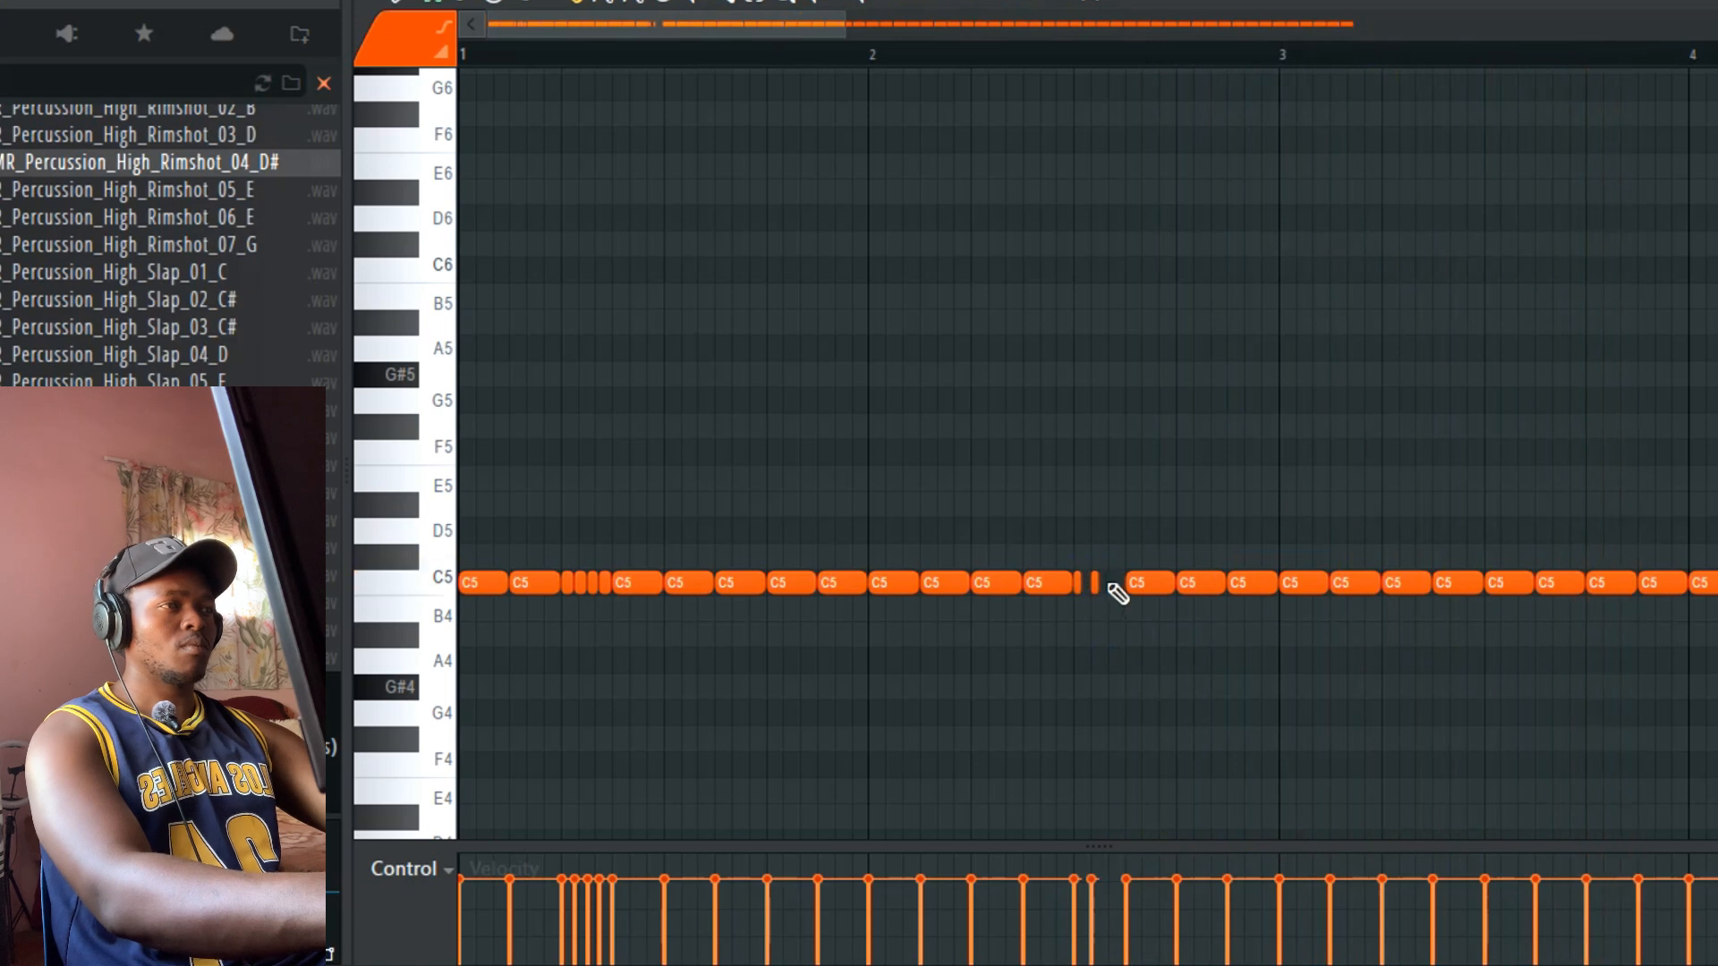
{"action": "left_click", "coordinate": [1112, 586]}
Step: Chop the seventh C5 hi-hat note of bar 2 into four equal notes with the chopper
{"action": "left_click", "coordinate": [1215, 573]}
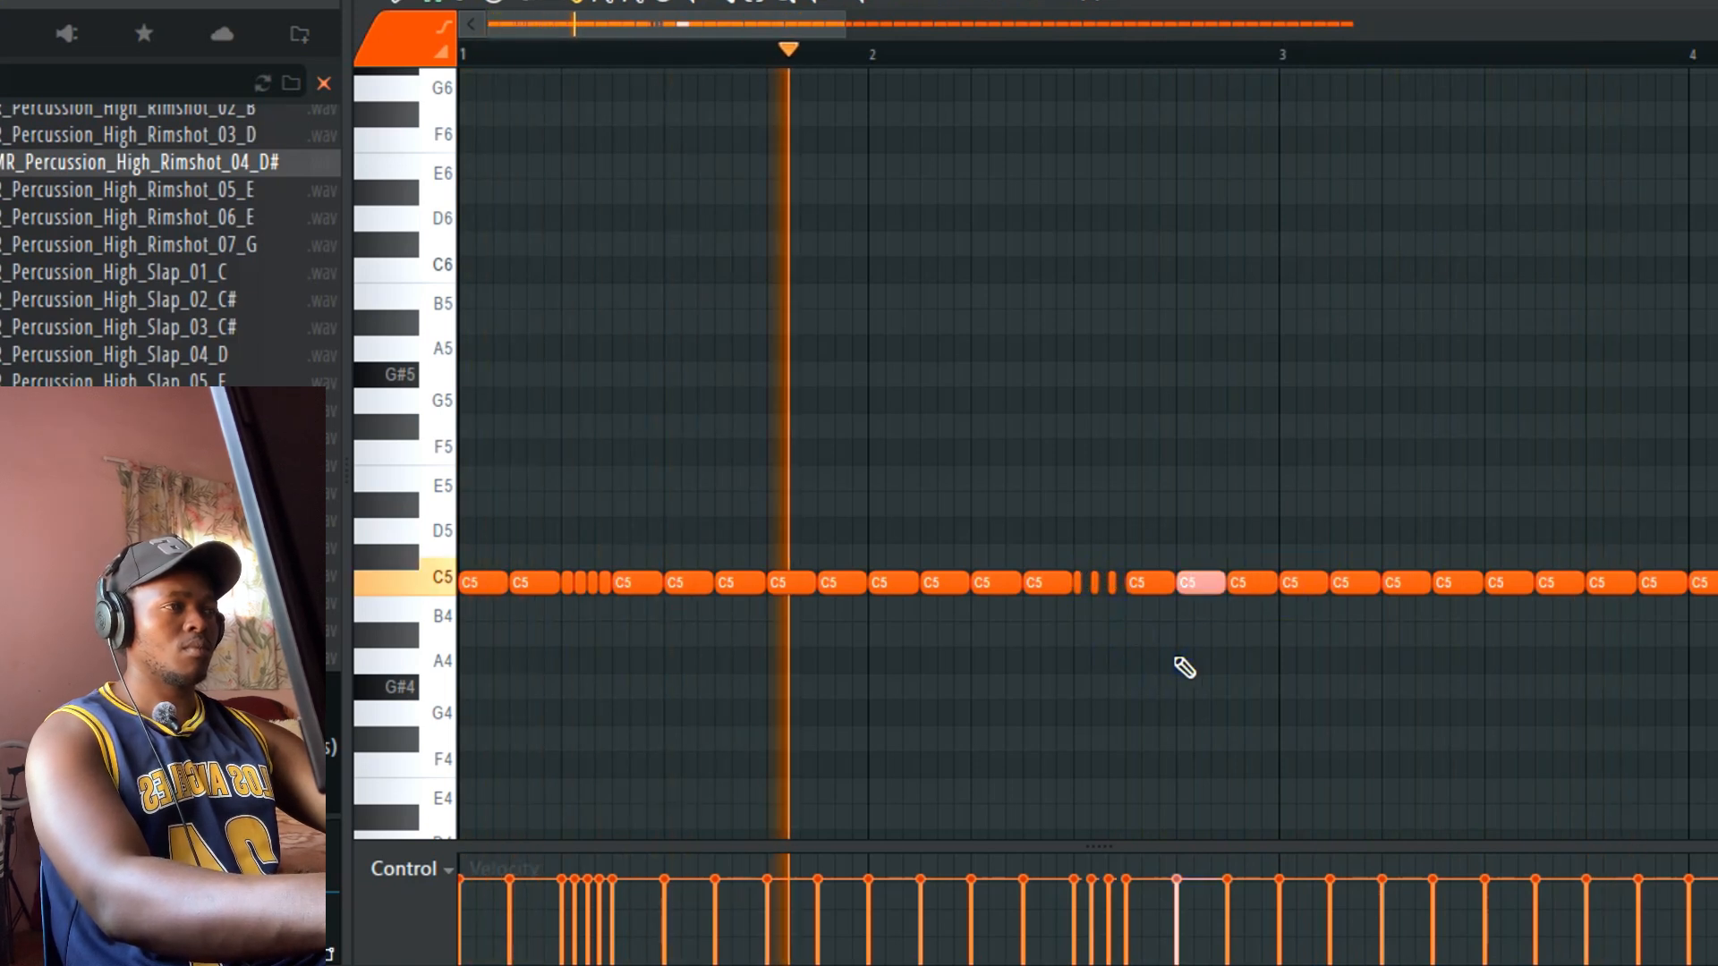
{"action": "key", "text": "alt+u"}
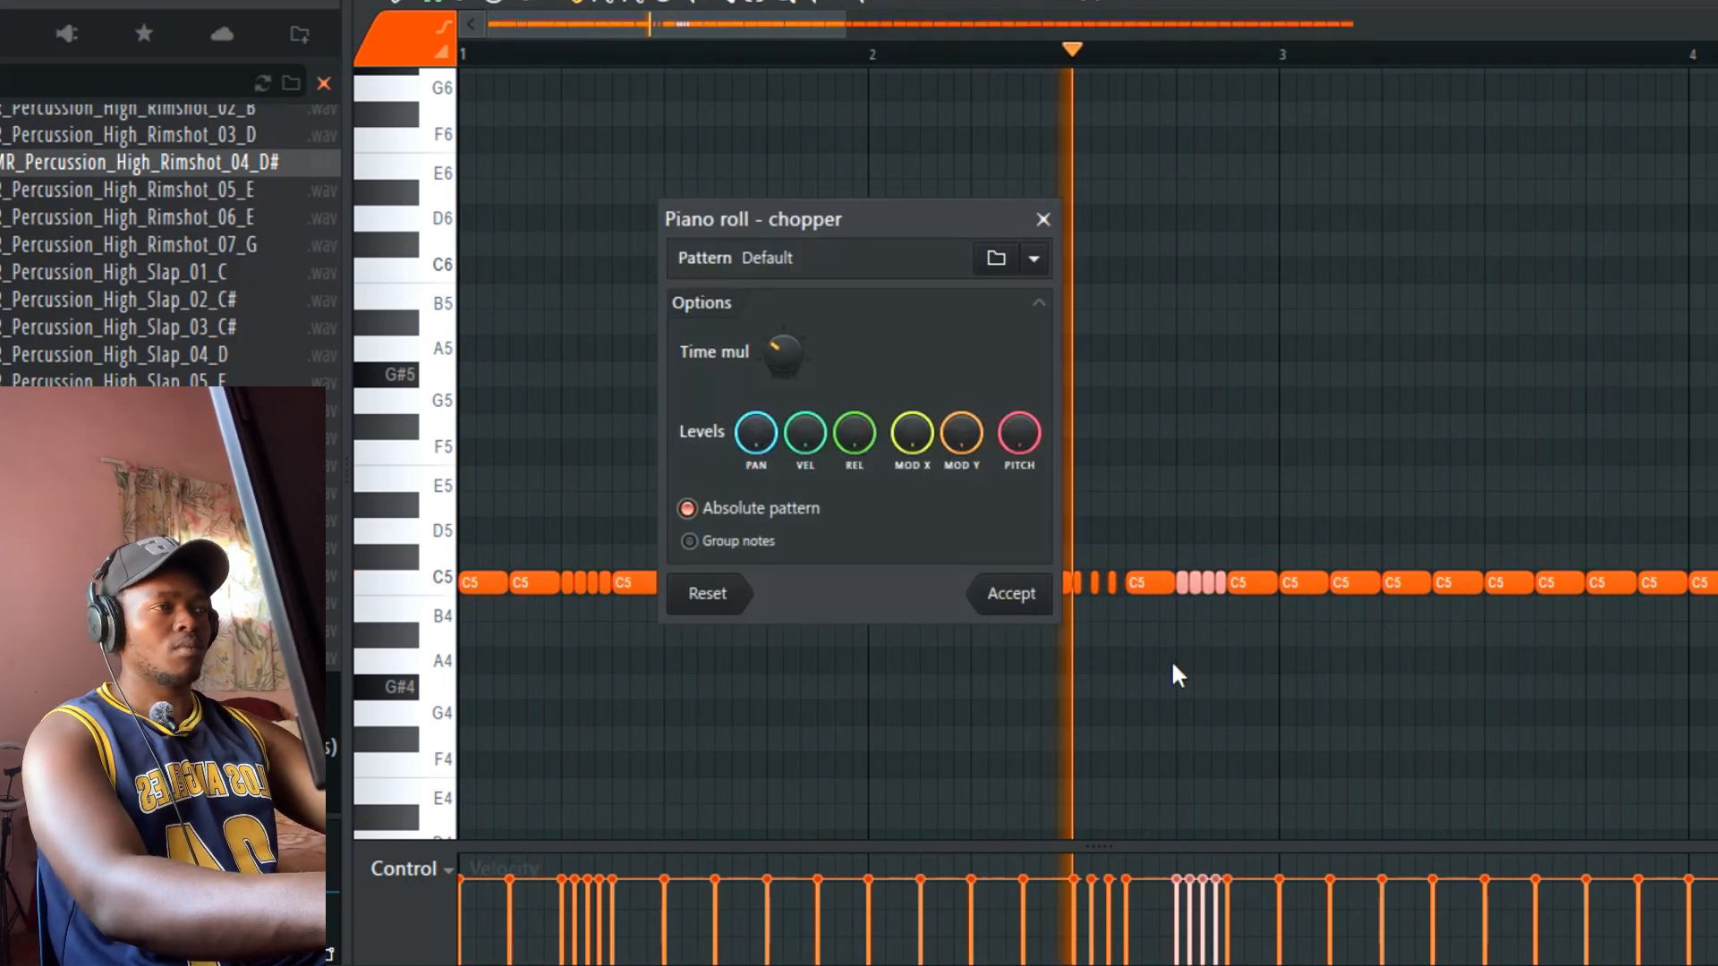
{"action": "left_click", "coordinate": [1033, 597]}
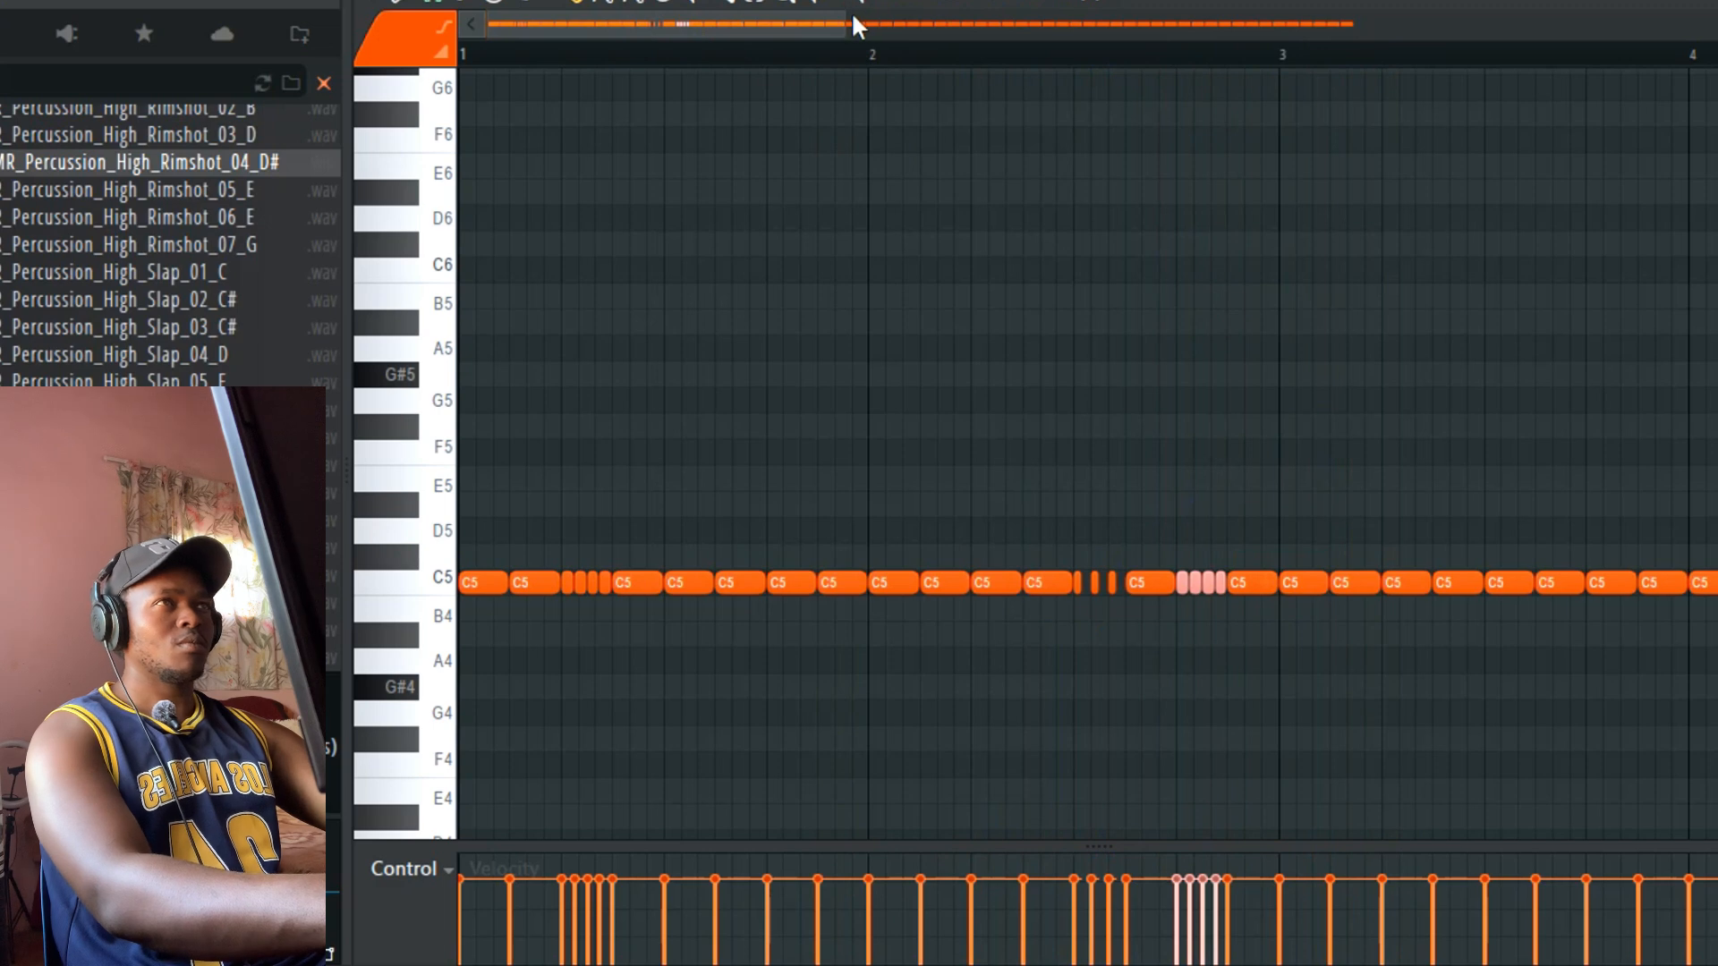
Step: Delete all hi-hat notes from bar 3 onwards
{"action": "left_click_drag", "start_coordinate": [845, 25], "coordinate": [1493, 78]}
{"action": "left_click_drag", "start_coordinate": [1716, 340], "coordinate": [767, 641]}
{"action": "key", "text": "Delete"}
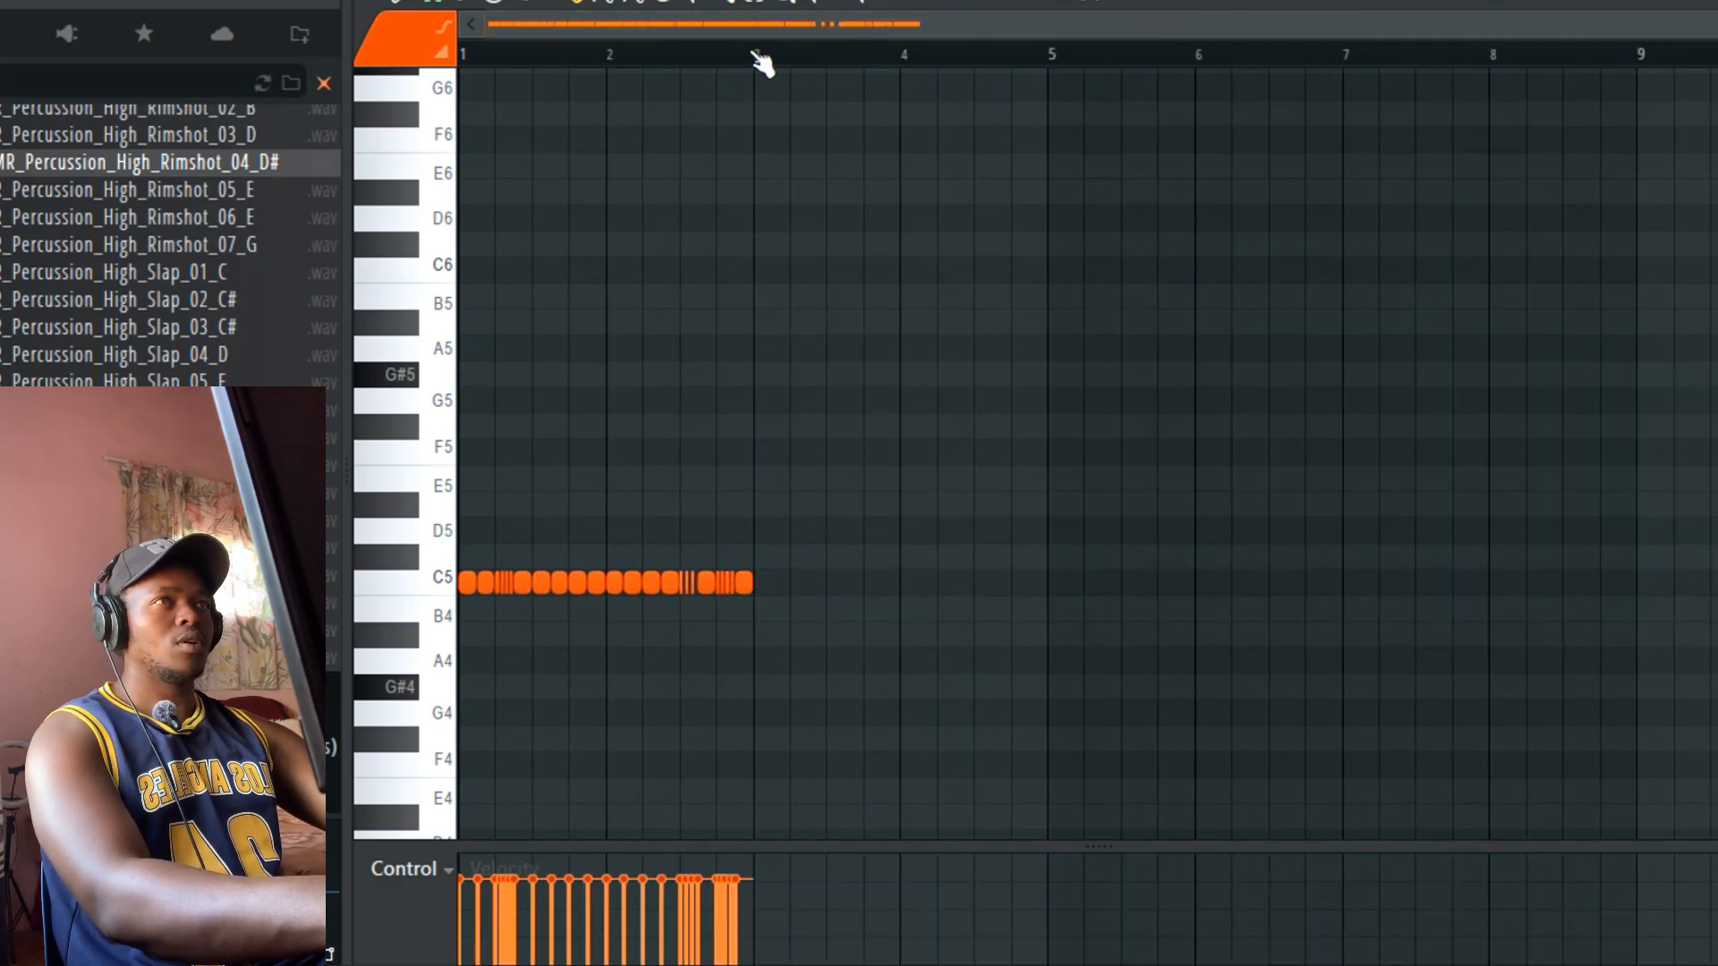
Step: In the kick's piano roll, place a C5 note at step 7 of bar 1 and remove the stray notes around it
{"action": "right_click", "coordinate": [486, 582]}
{"action": "key", "text": "space"}
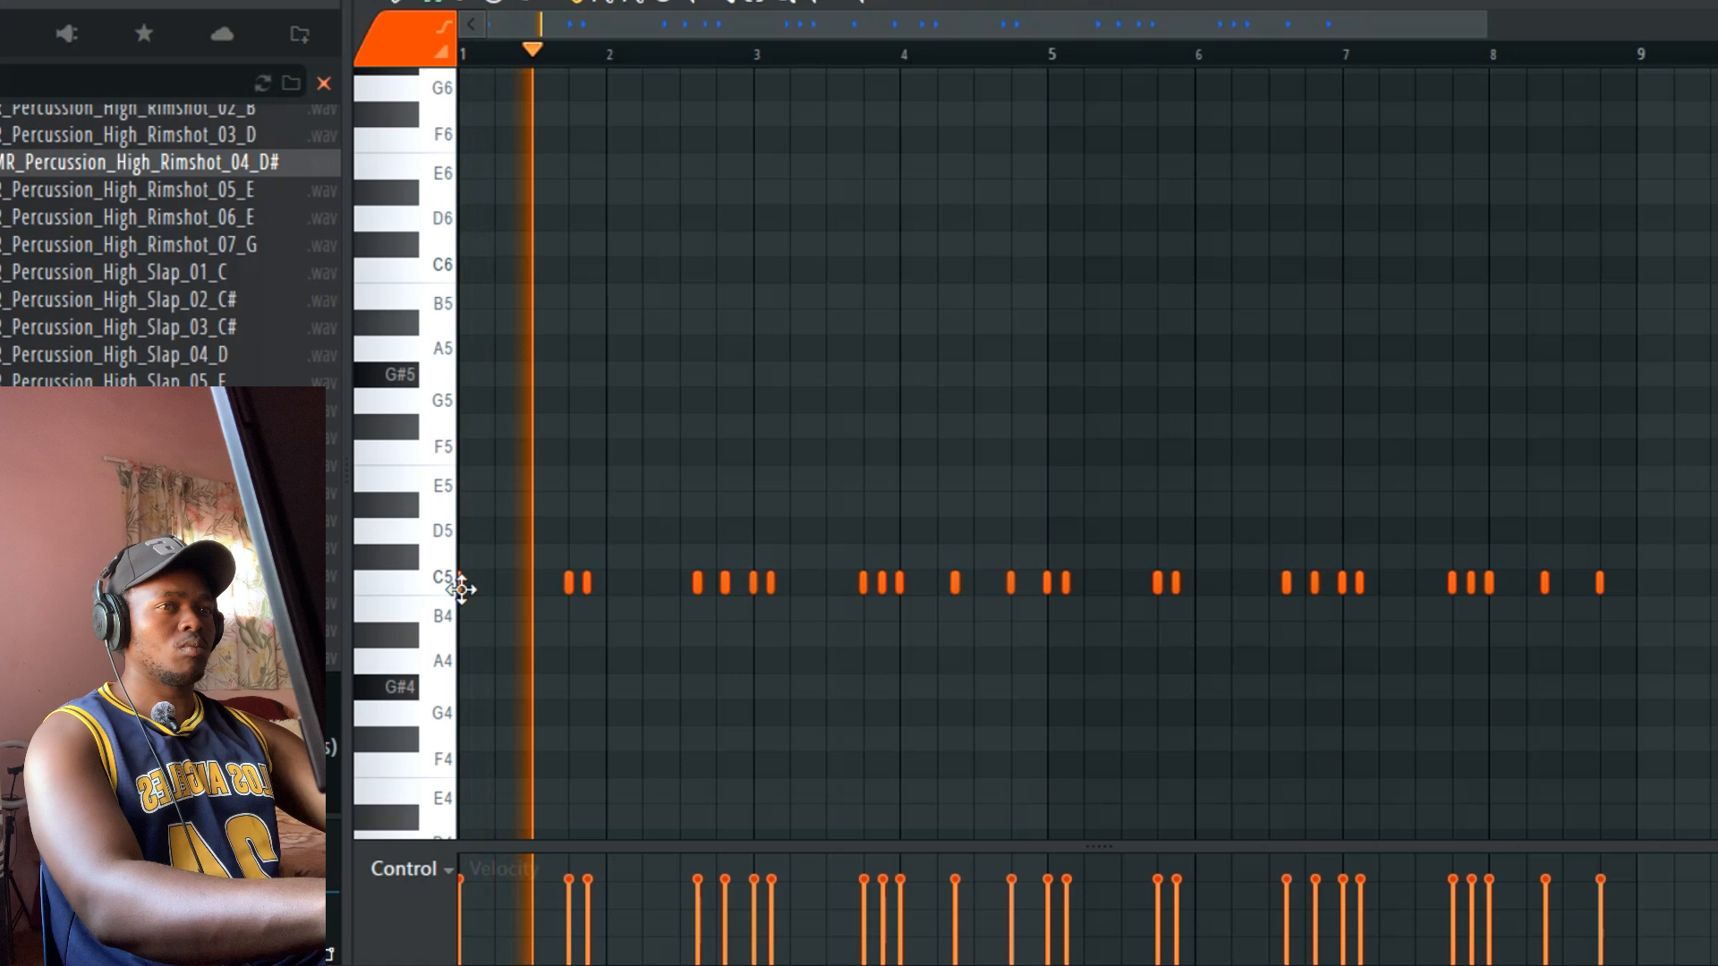
{"action": "right_click", "coordinate": [487, 582]}
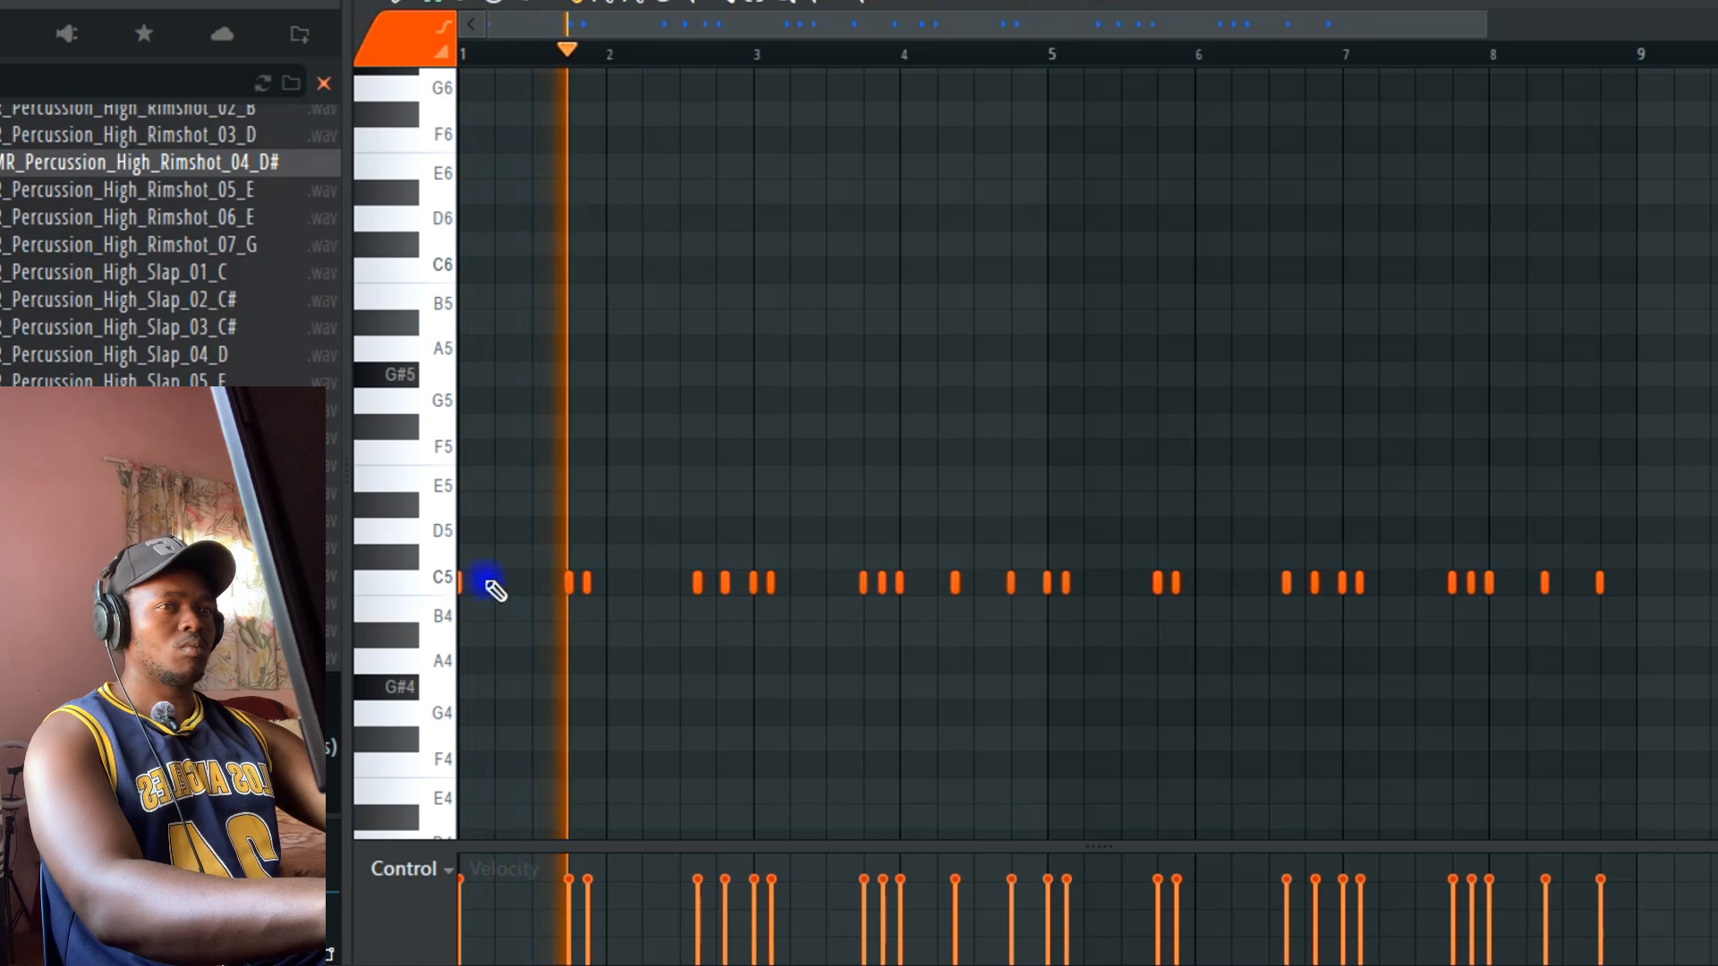
{"action": "left_click_drag", "start_coordinate": [1481, 27], "coordinate": [598, 586]}
{"action": "left_click", "coordinate": [611, 582]}
{"action": "left_click", "coordinate": [583, 586]}
{"action": "right_click", "coordinate": [611, 586]}
{"action": "left_click", "coordinate": [596, 587]}
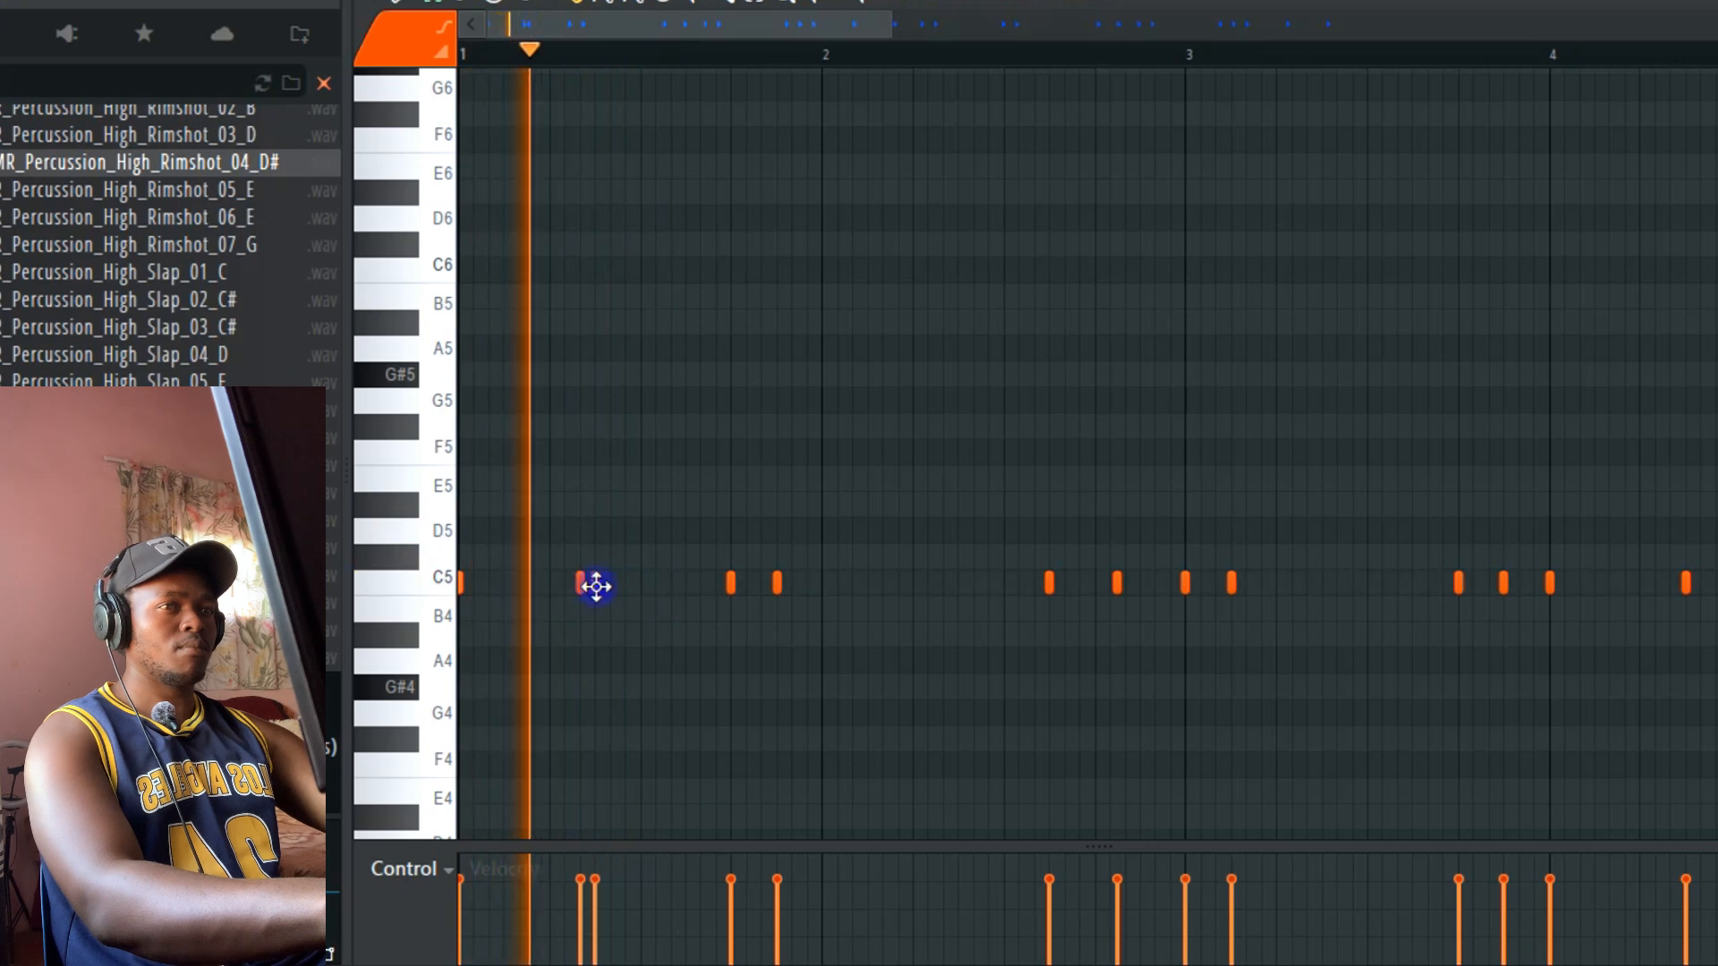
{"action": "right_click", "coordinate": [579, 584]}
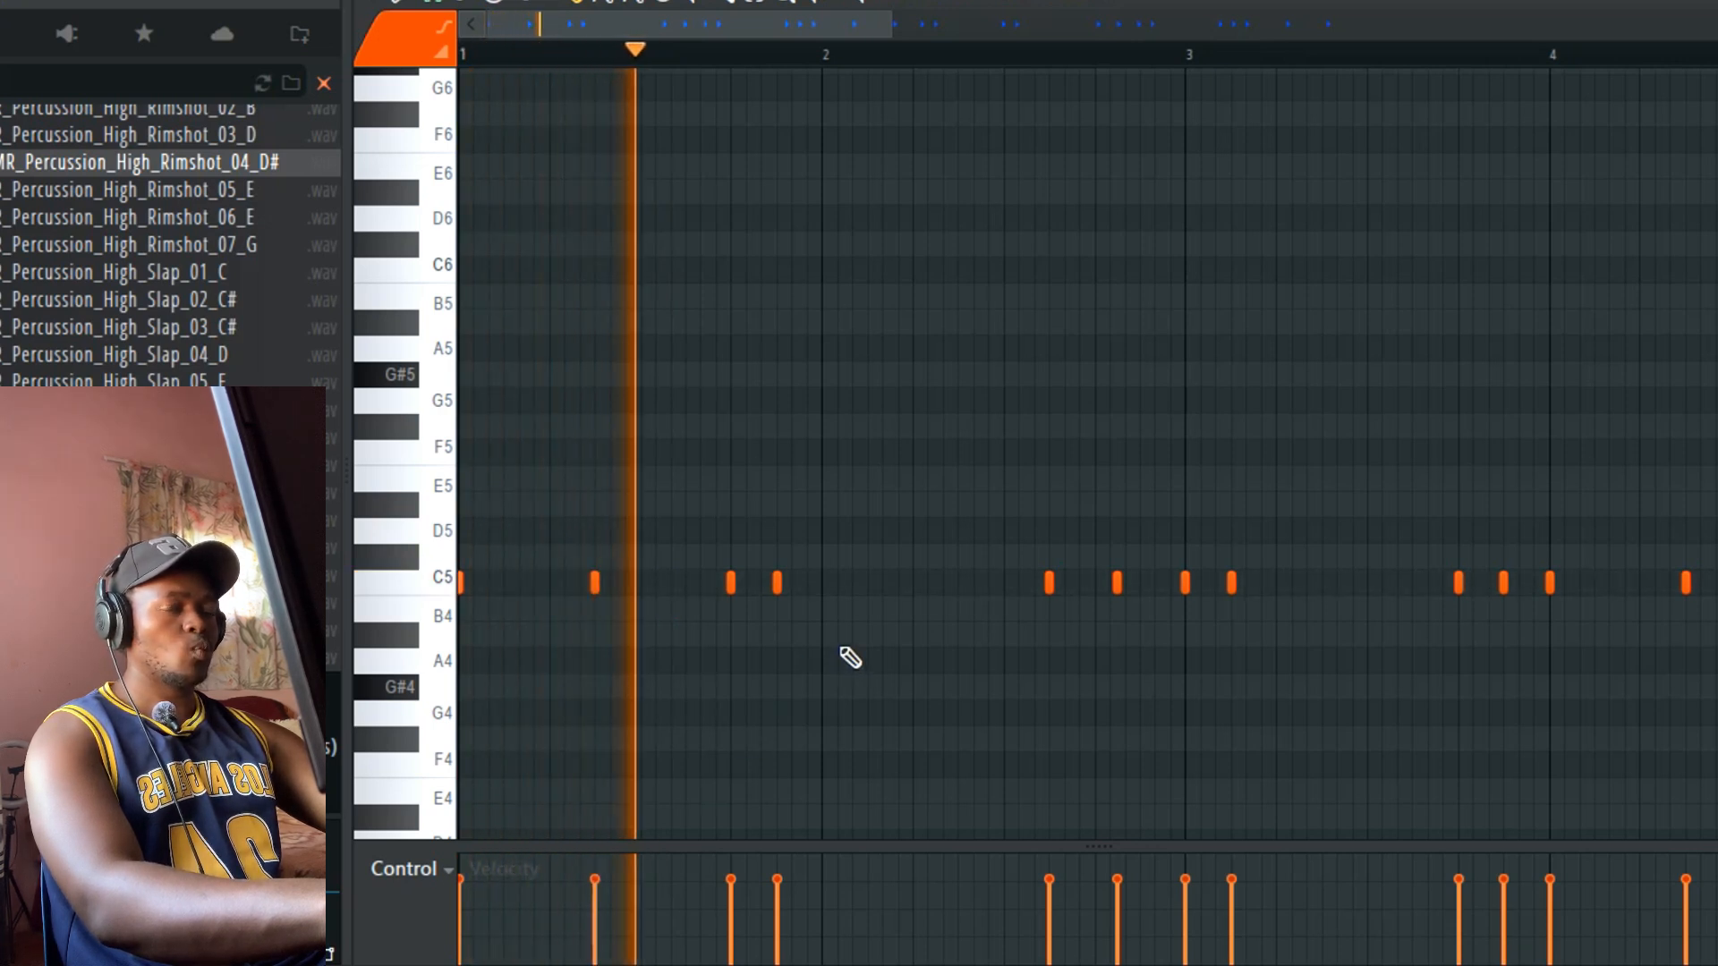
Step: Delete the last two kick notes of bar 1 and add a C5 note on beat 2 of bar 2
{"action": "right_click", "coordinate": [729, 586]}
{"action": "right_click", "coordinate": [779, 587]}
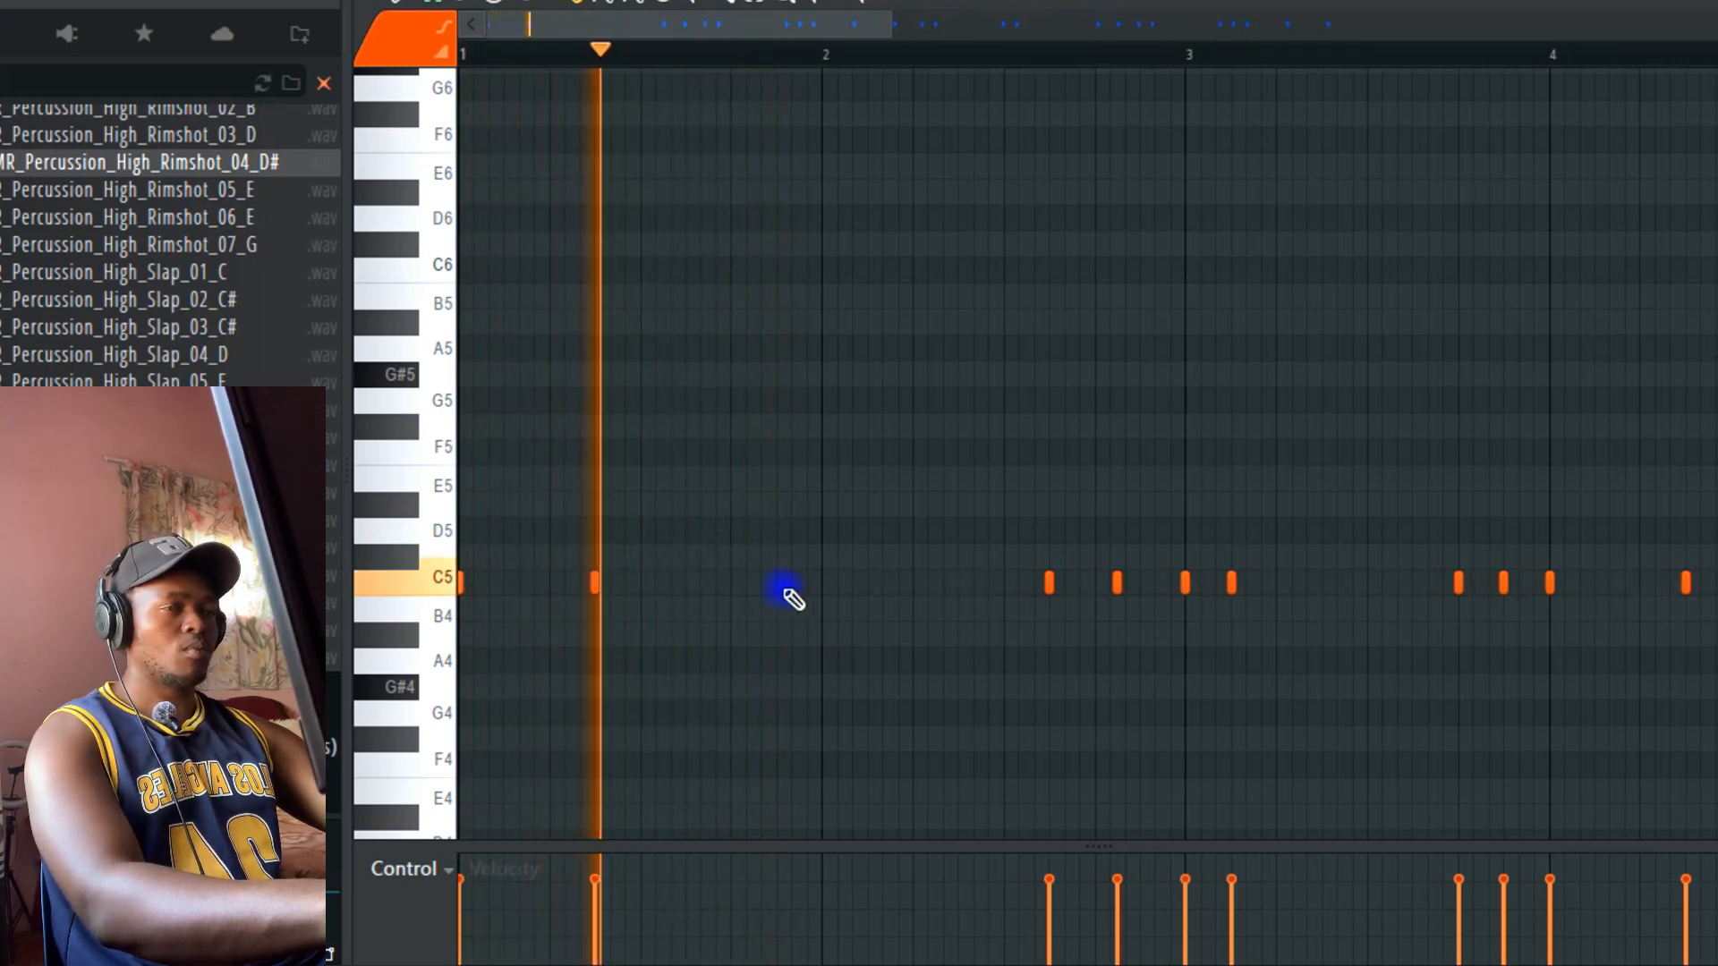
{"action": "left_click", "coordinate": [916, 585]}
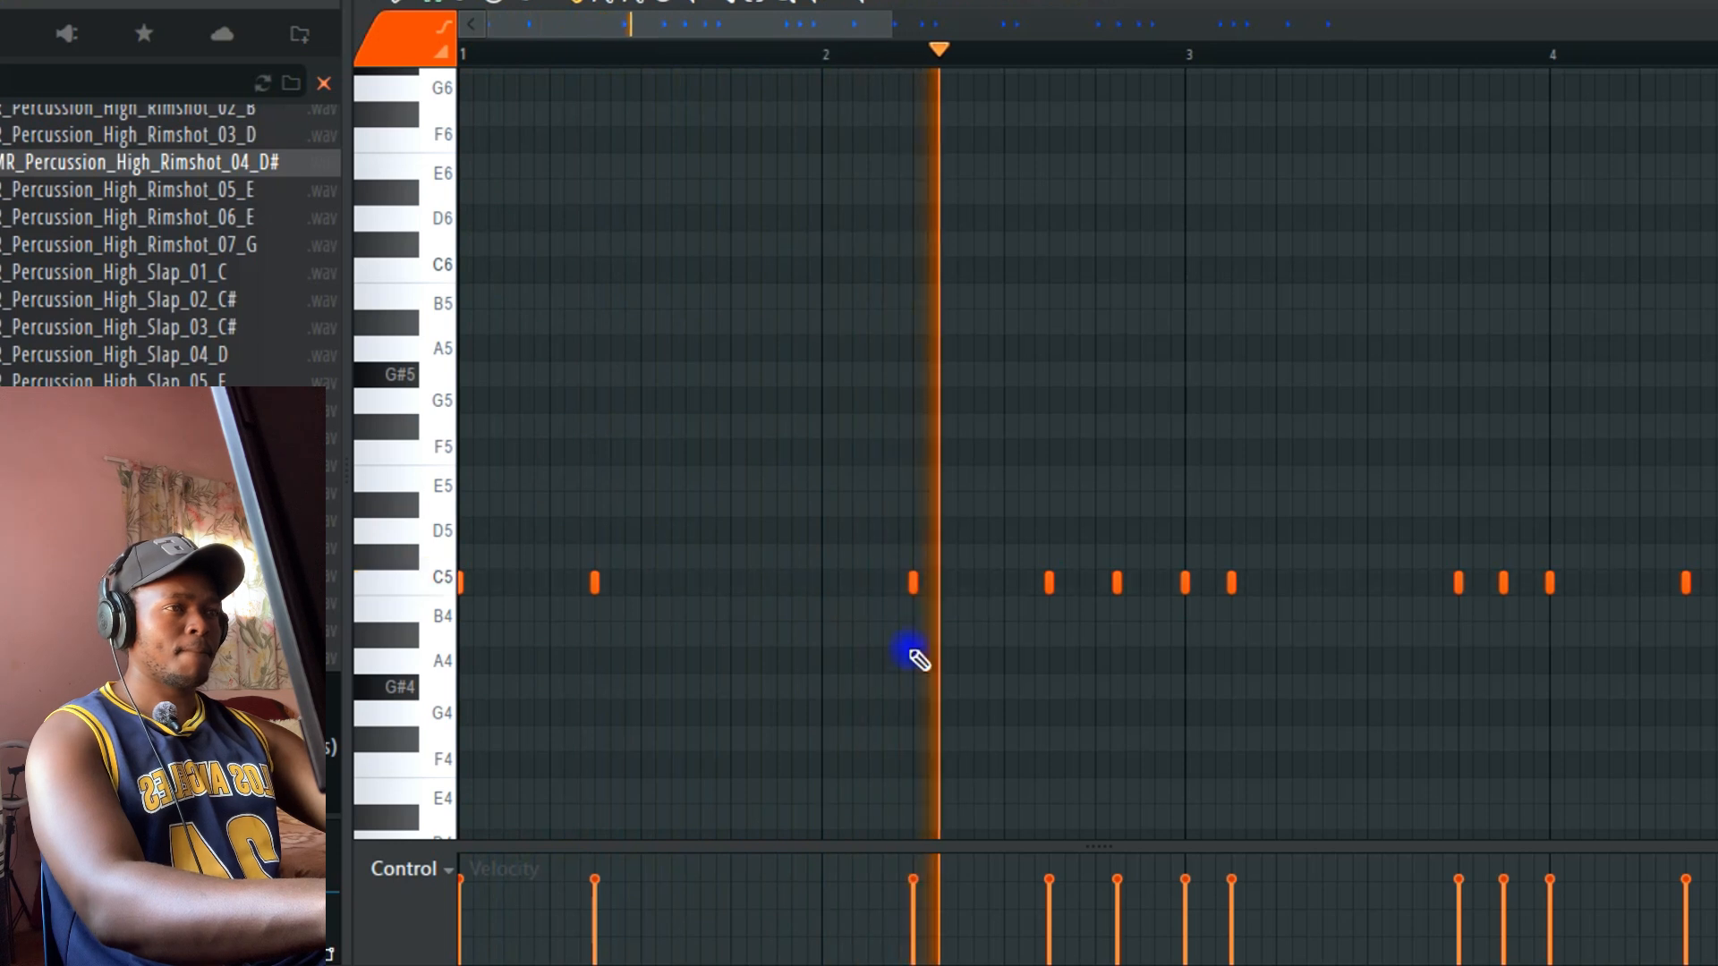
Step: Delete every kick note after step 11 of bar 2 and select the time range of bars 1 and 2
{"action": "right_click", "coordinate": [1116, 584]}
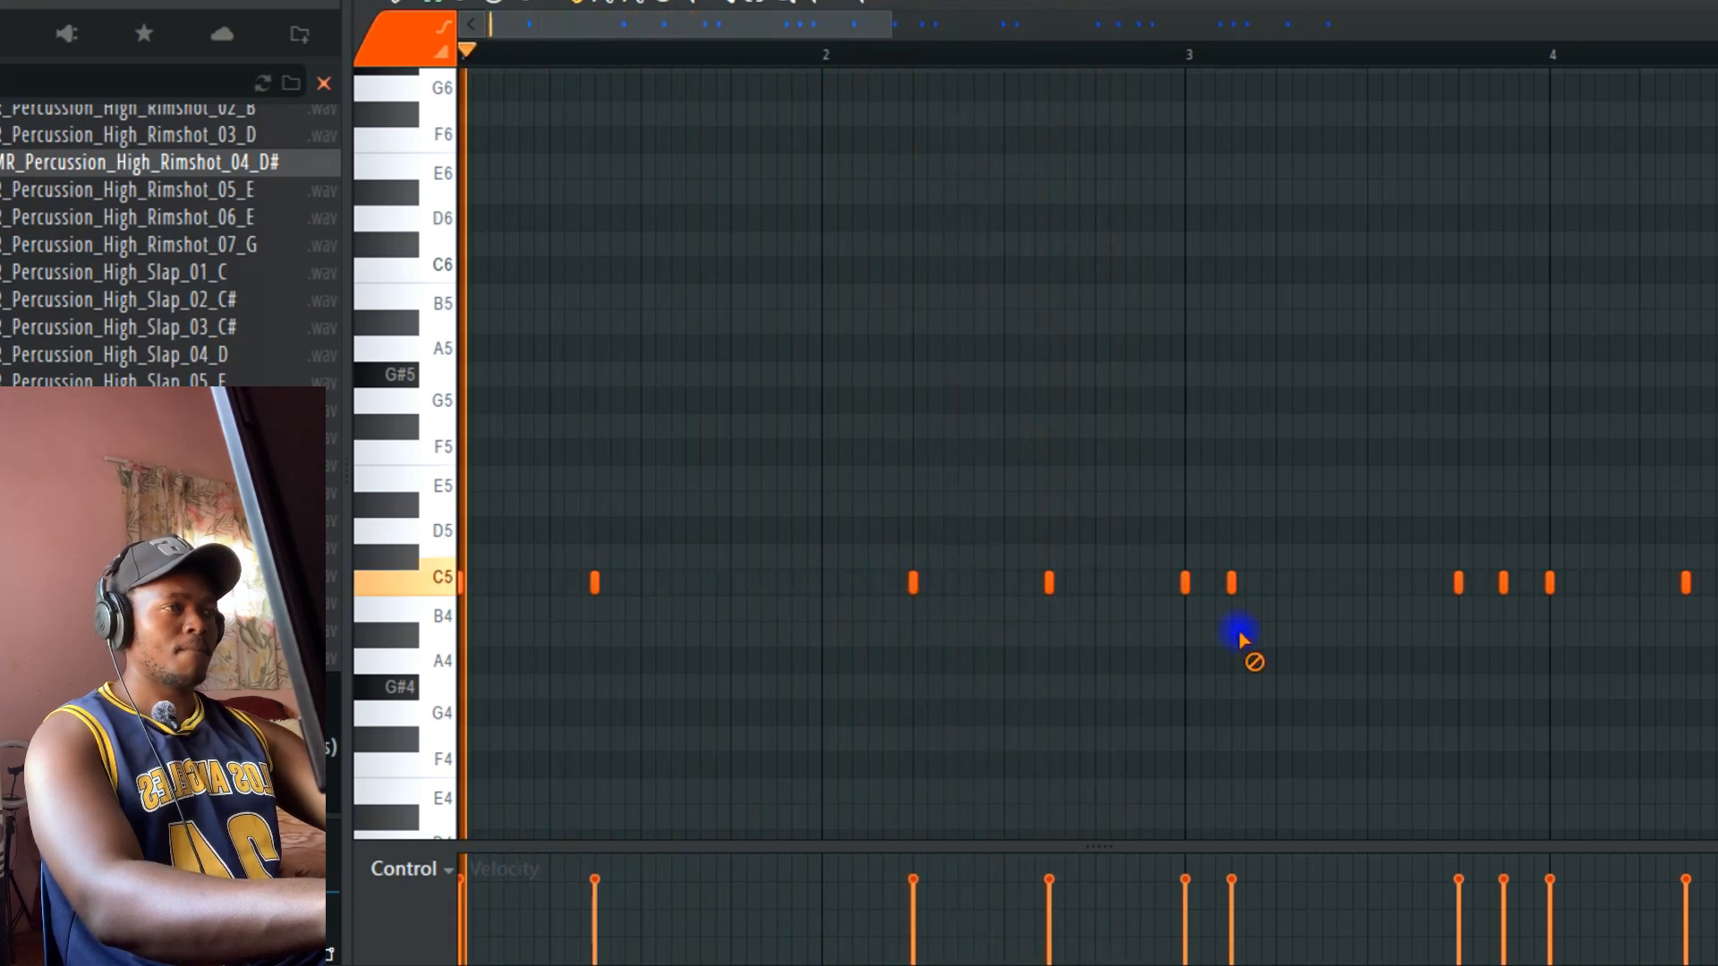
{"action": "right_click", "coordinate": [1184, 584]}
{"action": "right_click", "coordinate": [1231, 584]}
{"action": "right_click", "coordinate": [1685, 585]}
{"action": "right_click", "coordinate": [1549, 584]}
{"action": "right_click", "coordinate": [1503, 584]}
{"action": "right_click", "coordinate": [1459, 584]}
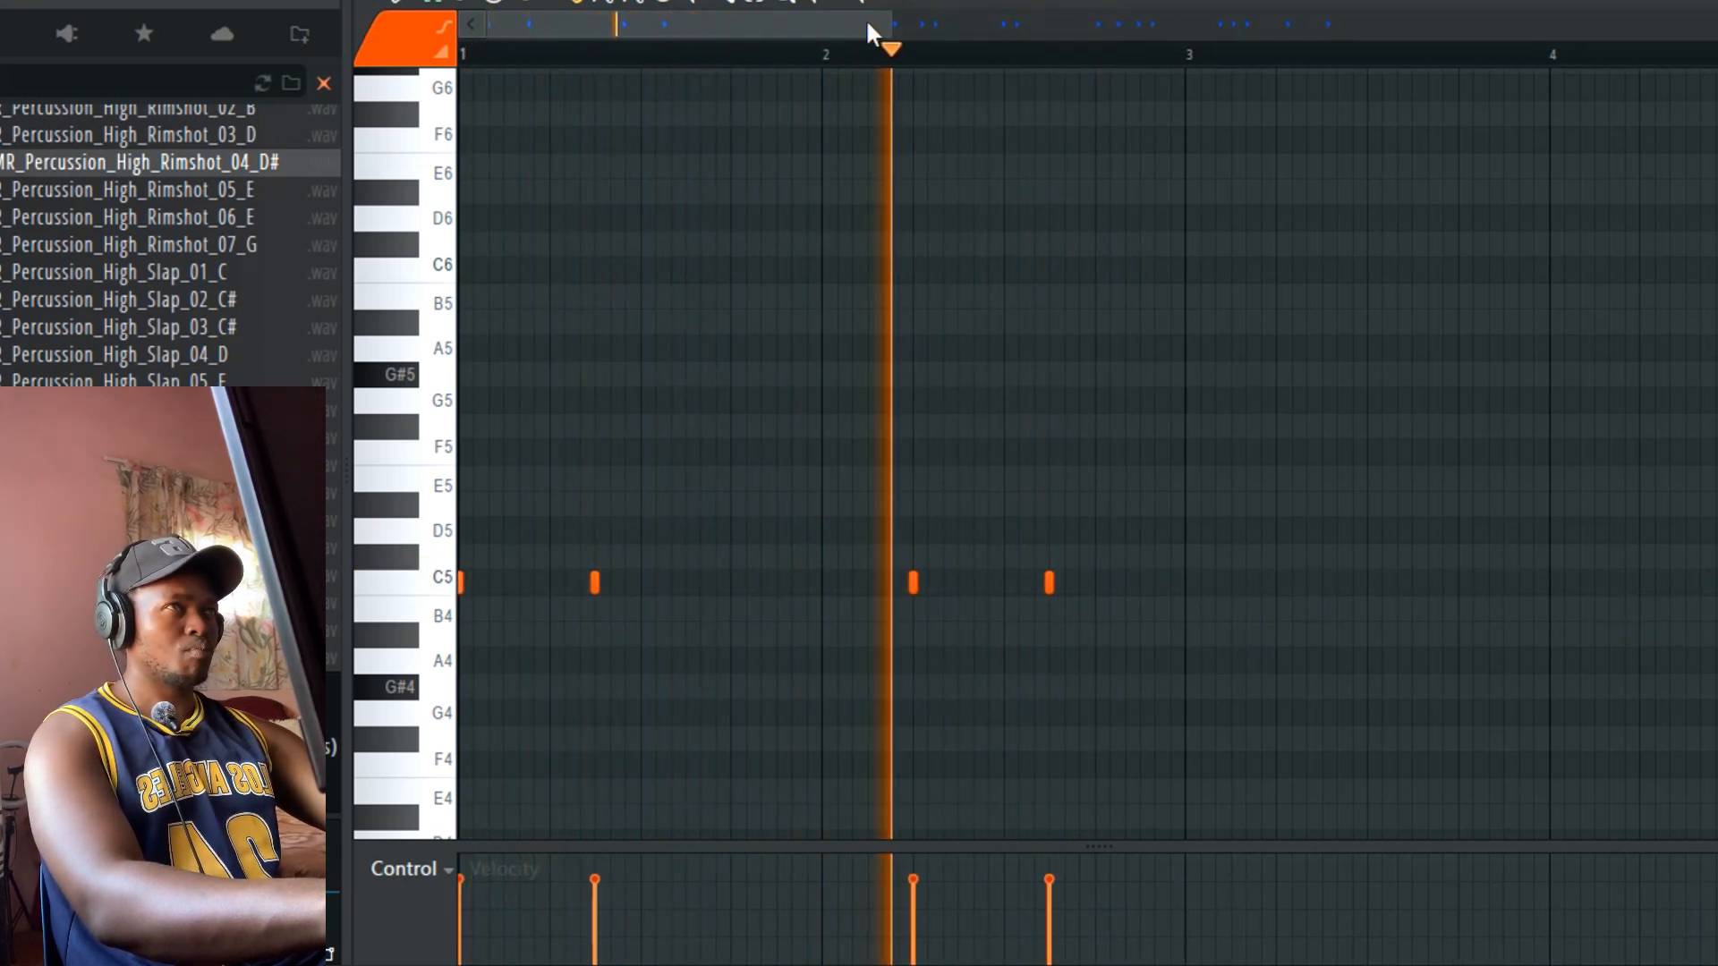
{"action": "left_click_drag", "start_coordinate": [889, 25], "coordinate": [1641, 192]}
{"action": "left_click_drag", "start_coordinate": [1565, 387], "coordinate": [788, 619]}
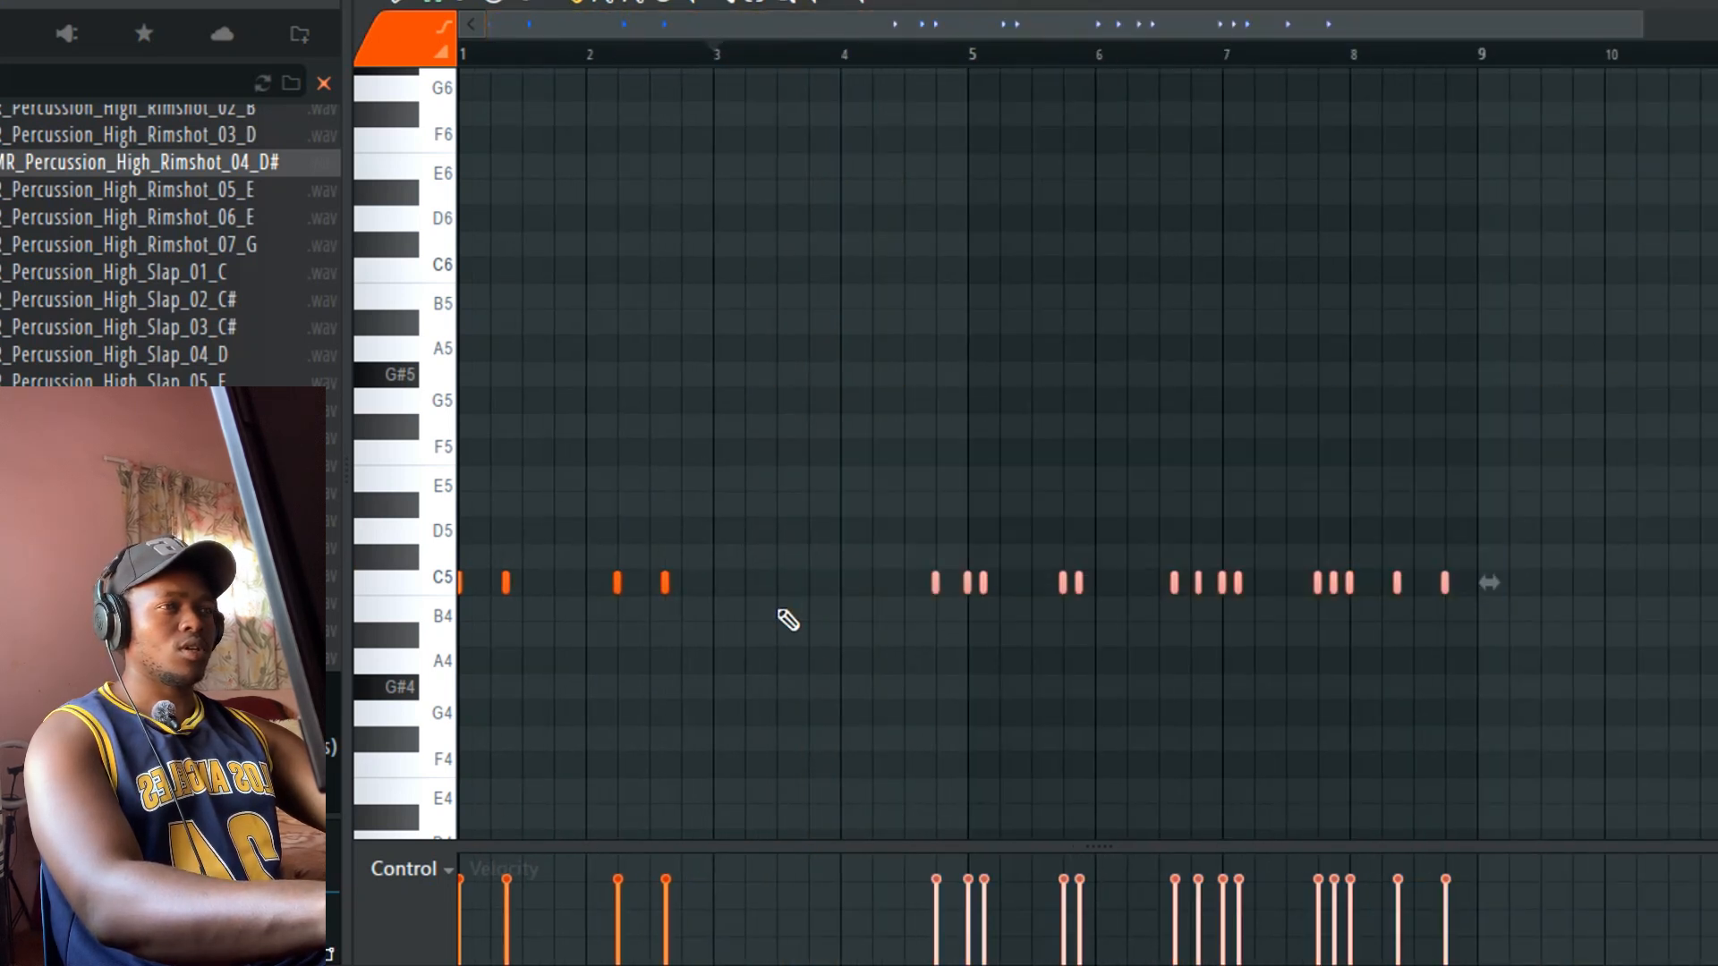
{"action": "key", "text": "Delete"}
{"action": "left_click_drag", "start_coordinate": [716, 58], "coordinate": [461, 56]}
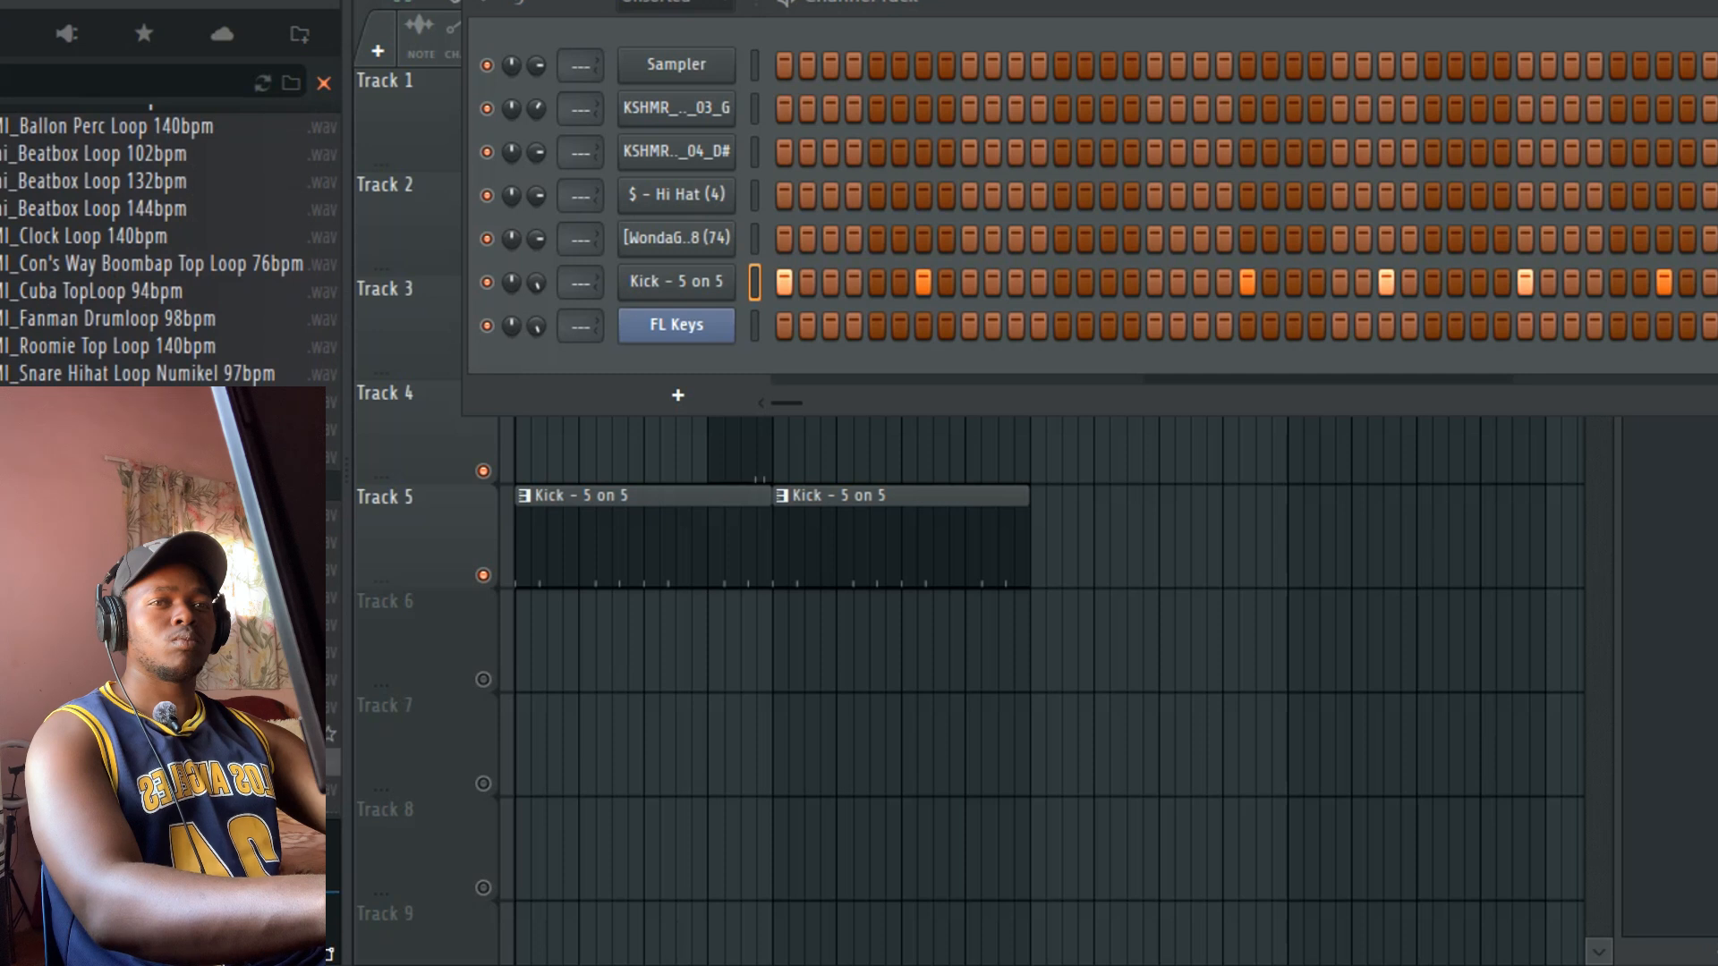
Step: Place Nami_Beatbox Loop 132bpm at bar 1 of track 6 and open its audio clip settings
{"action": "scroll", "coordinate": [170, 242], "scroll_direction": "up", "scroll_amount": 2}
{"action": "left_click_drag", "start_coordinate": [139, 345], "coordinate": [522, 668]}
{"action": "double_click", "coordinate": [577, 662]}
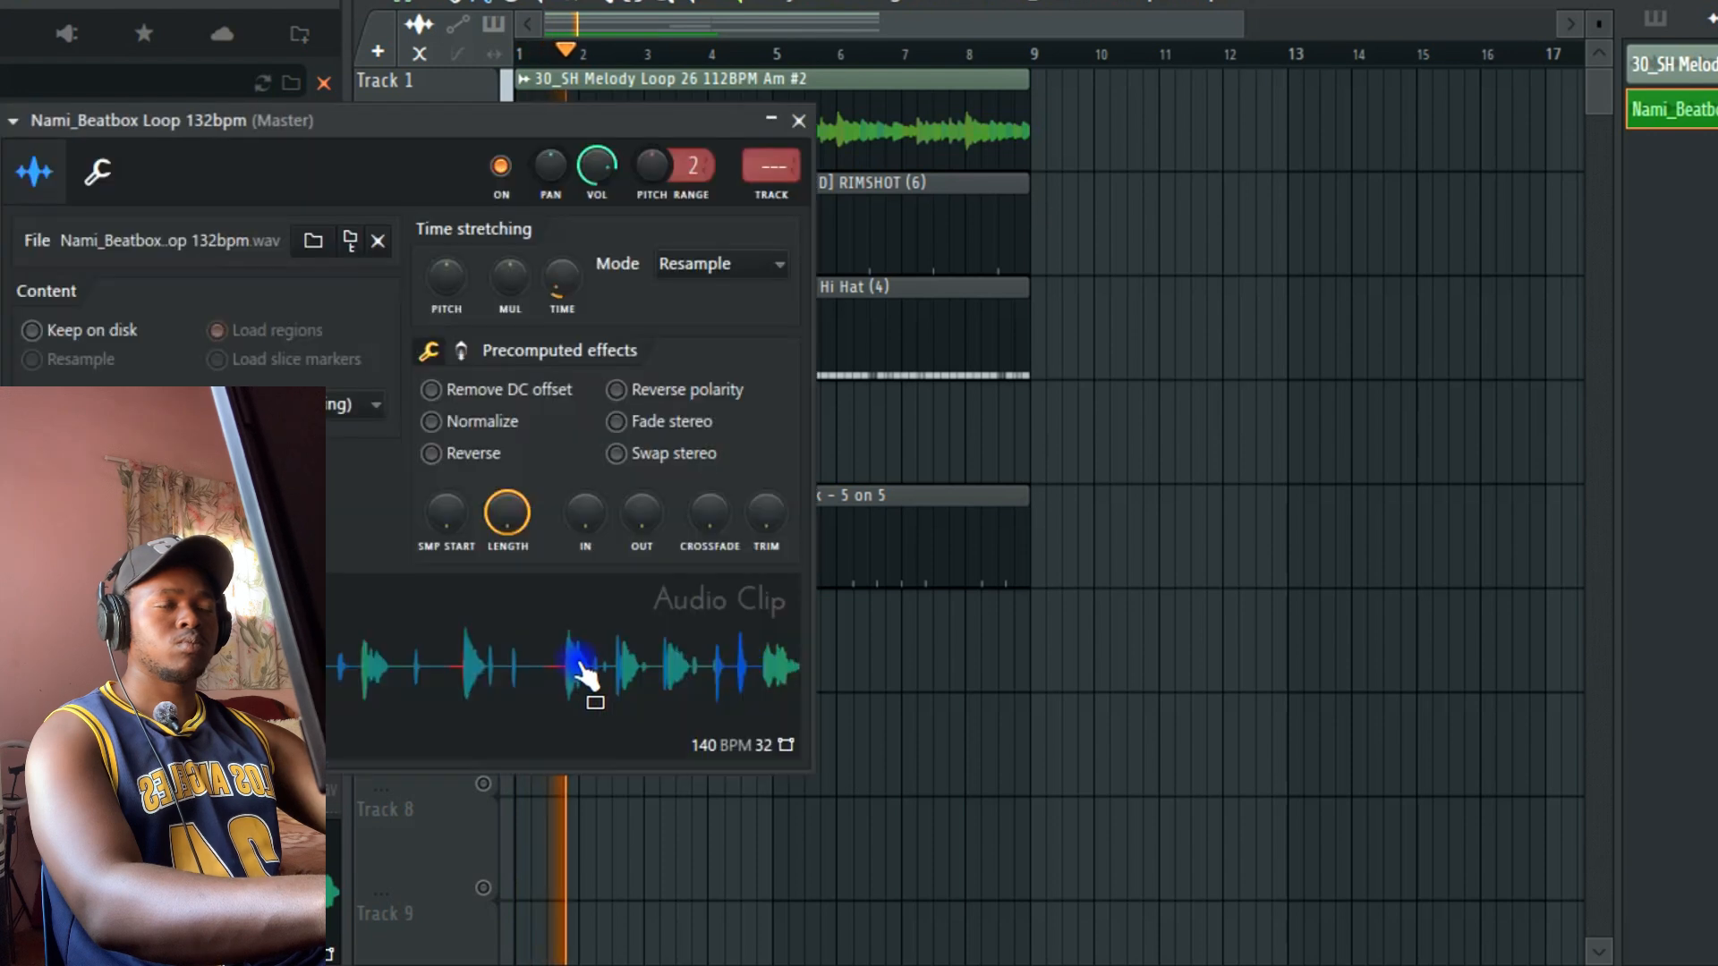
Step: Assign a preset time-stretch length to the beatbox clip and stretch it on track 6 to end at bar 5
{"action": "right_click", "coordinate": [562, 283]}
{"action": "left_click", "coordinate": [595, 421]}
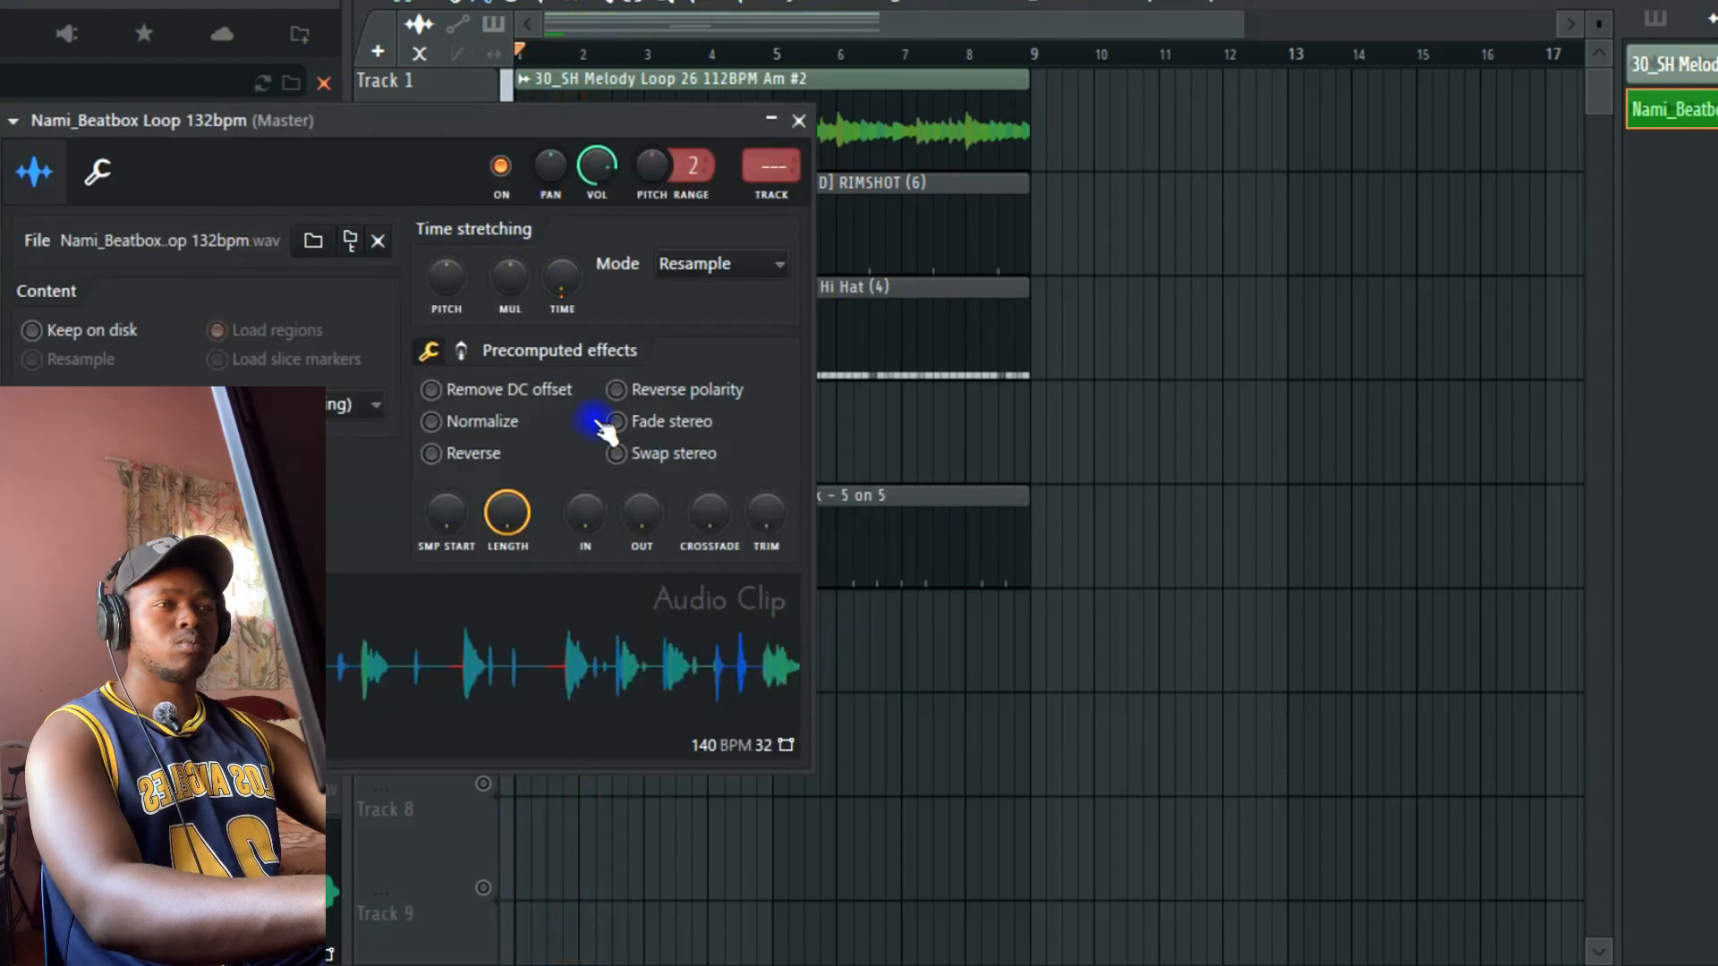
{"action": "left_click", "coordinate": [795, 122]}
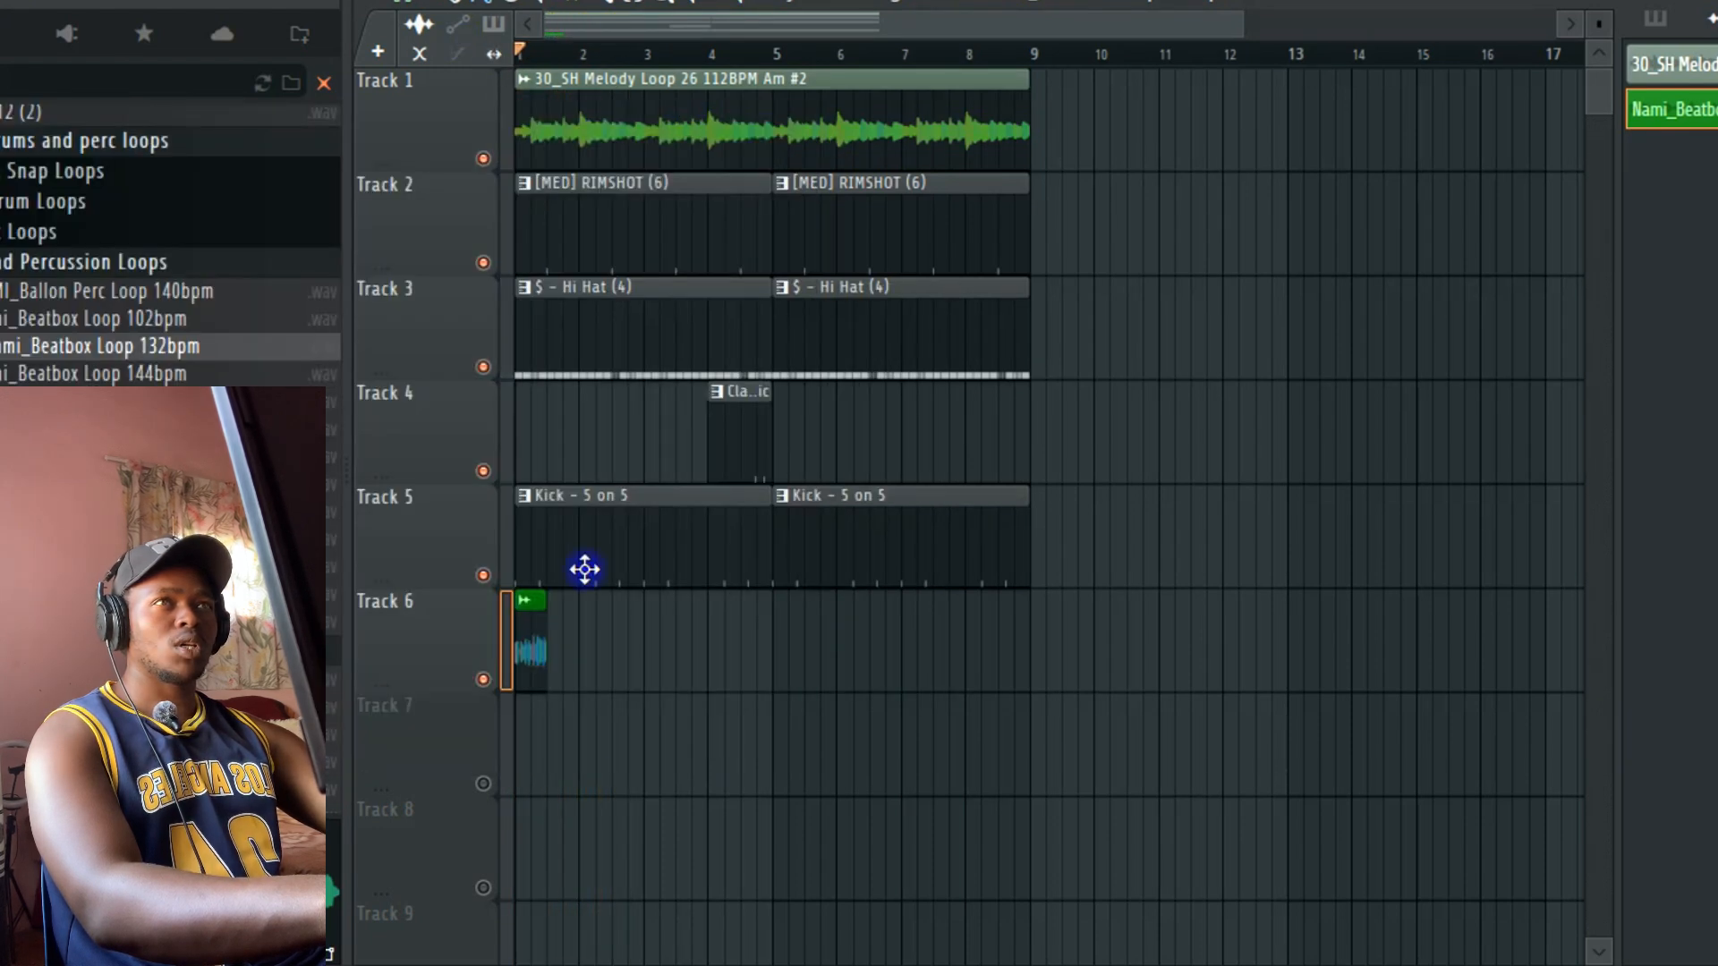
{"action": "left_click_drag", "start_coordinate": [542, 596], "coordinate": [768, 627]}
{"action": "key", "text": "space"}
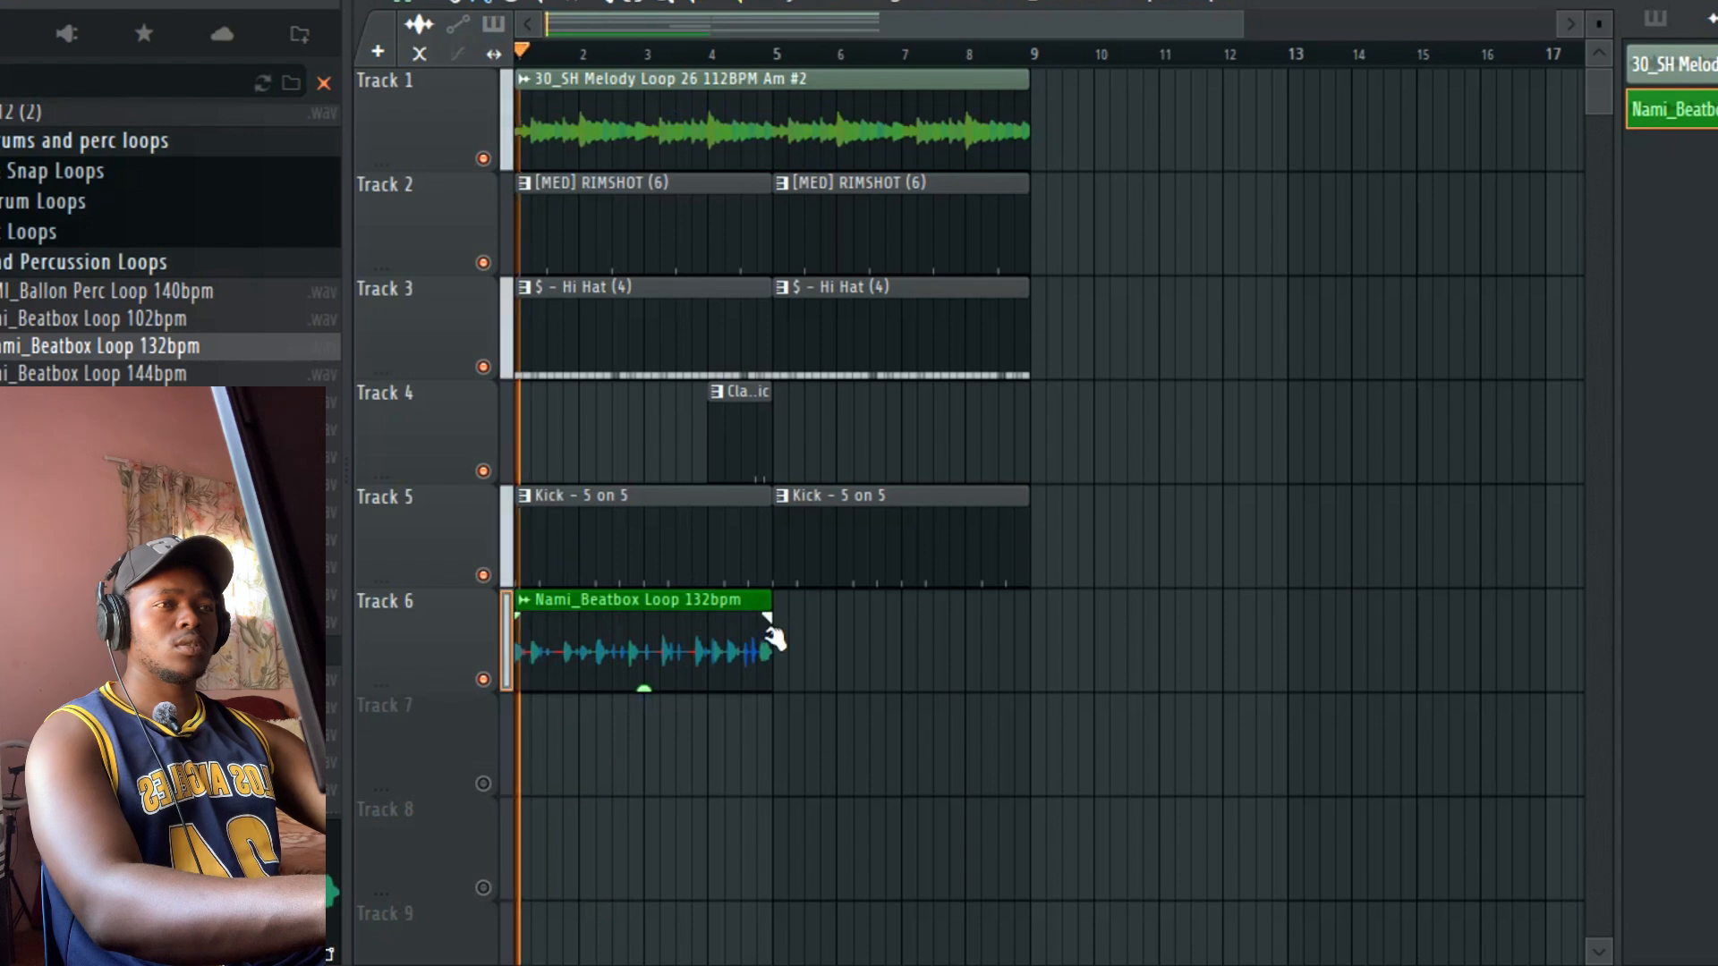
Step: Set the beatbox clip's time-stretching mode to Stretch
{"action": "double_click", "coordinate": [705, 637]}
{"action": "left_click", "coordinate": [720, 263]}
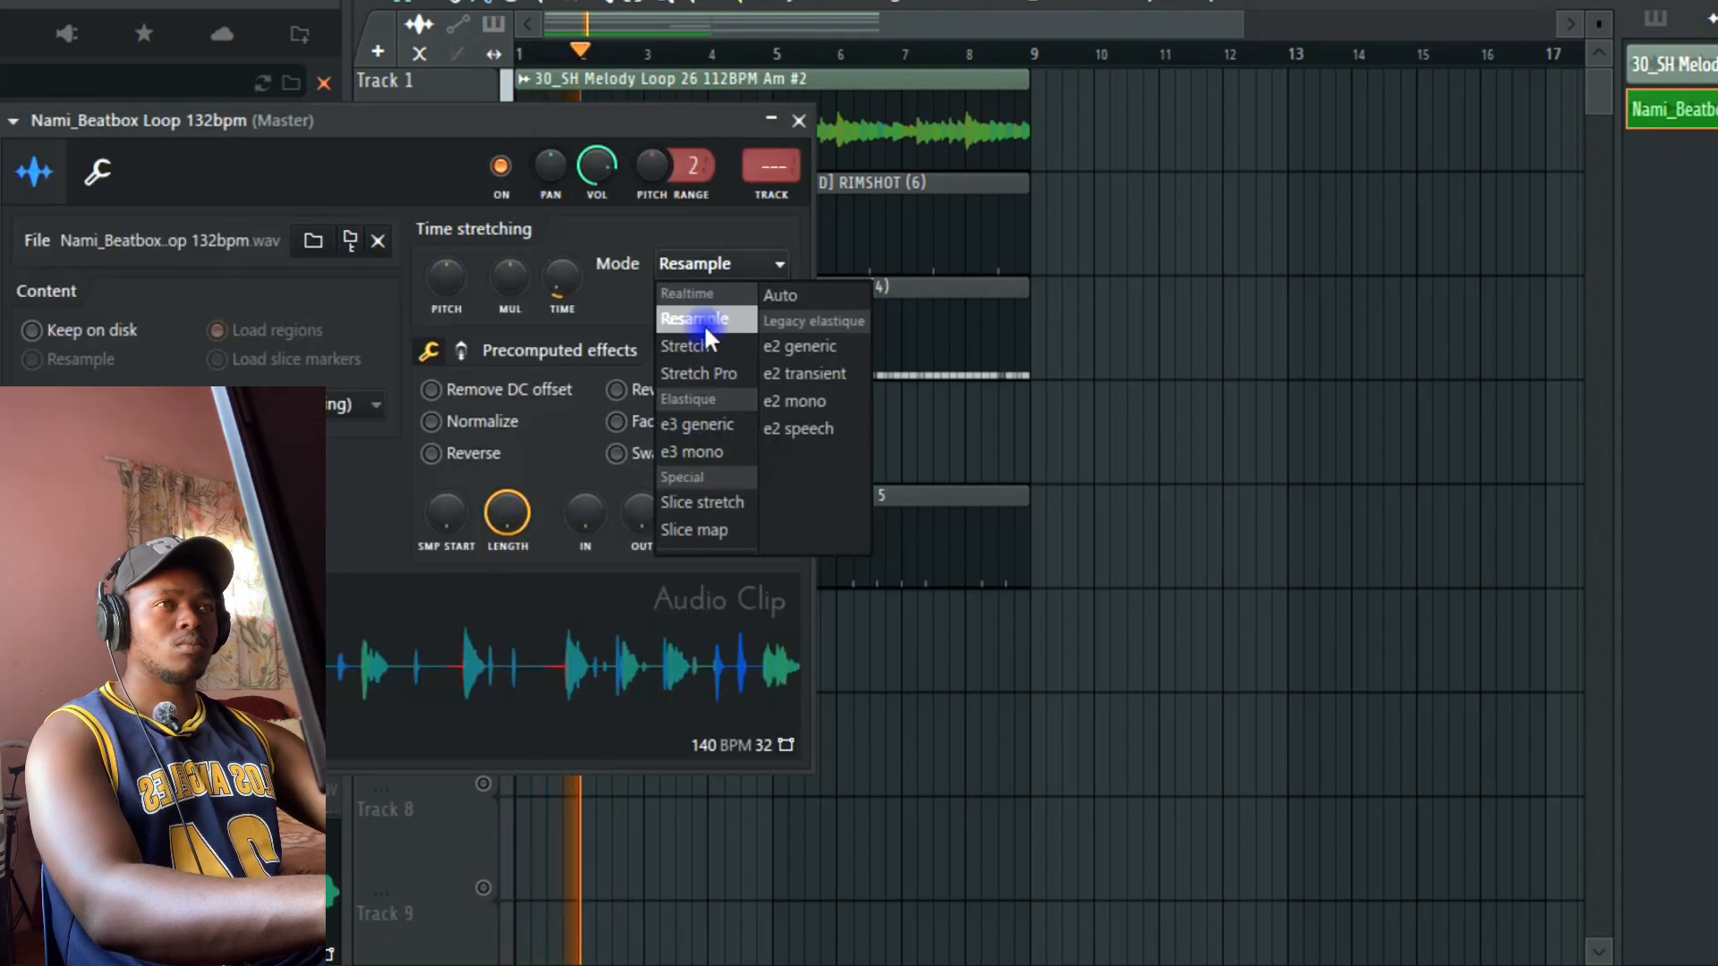
{"action": "left_click", "coordinate": [707, 351]}
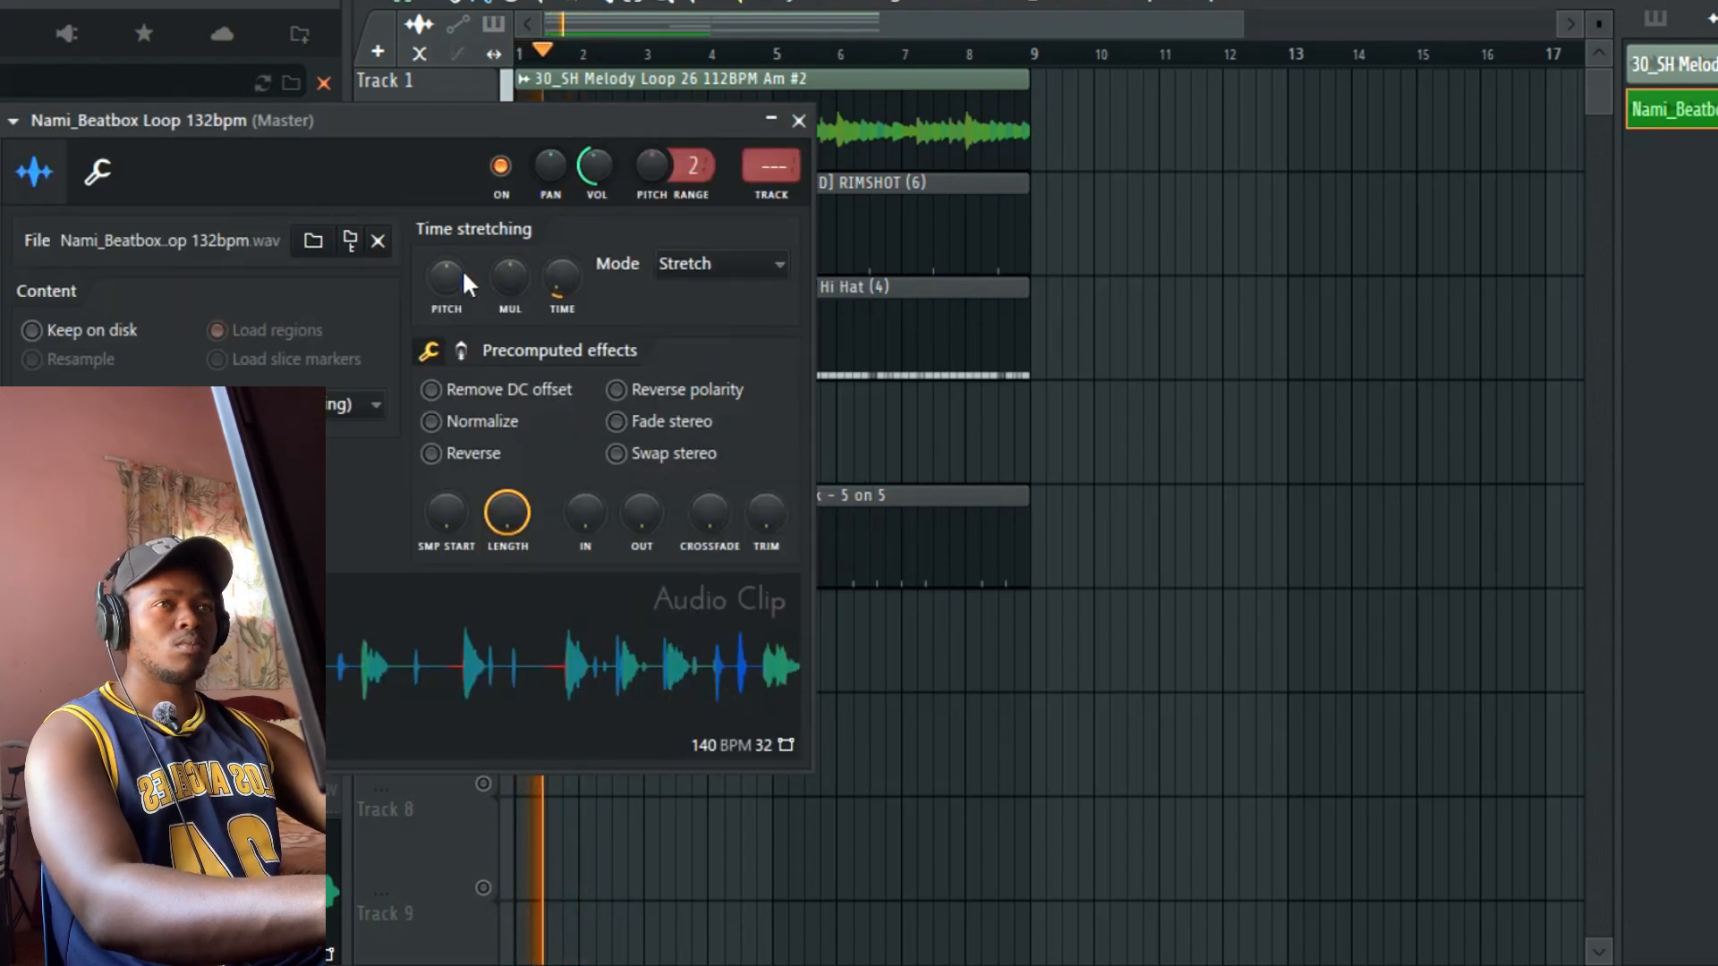
{"action": "left_click", "coordinate": [799, 122]}
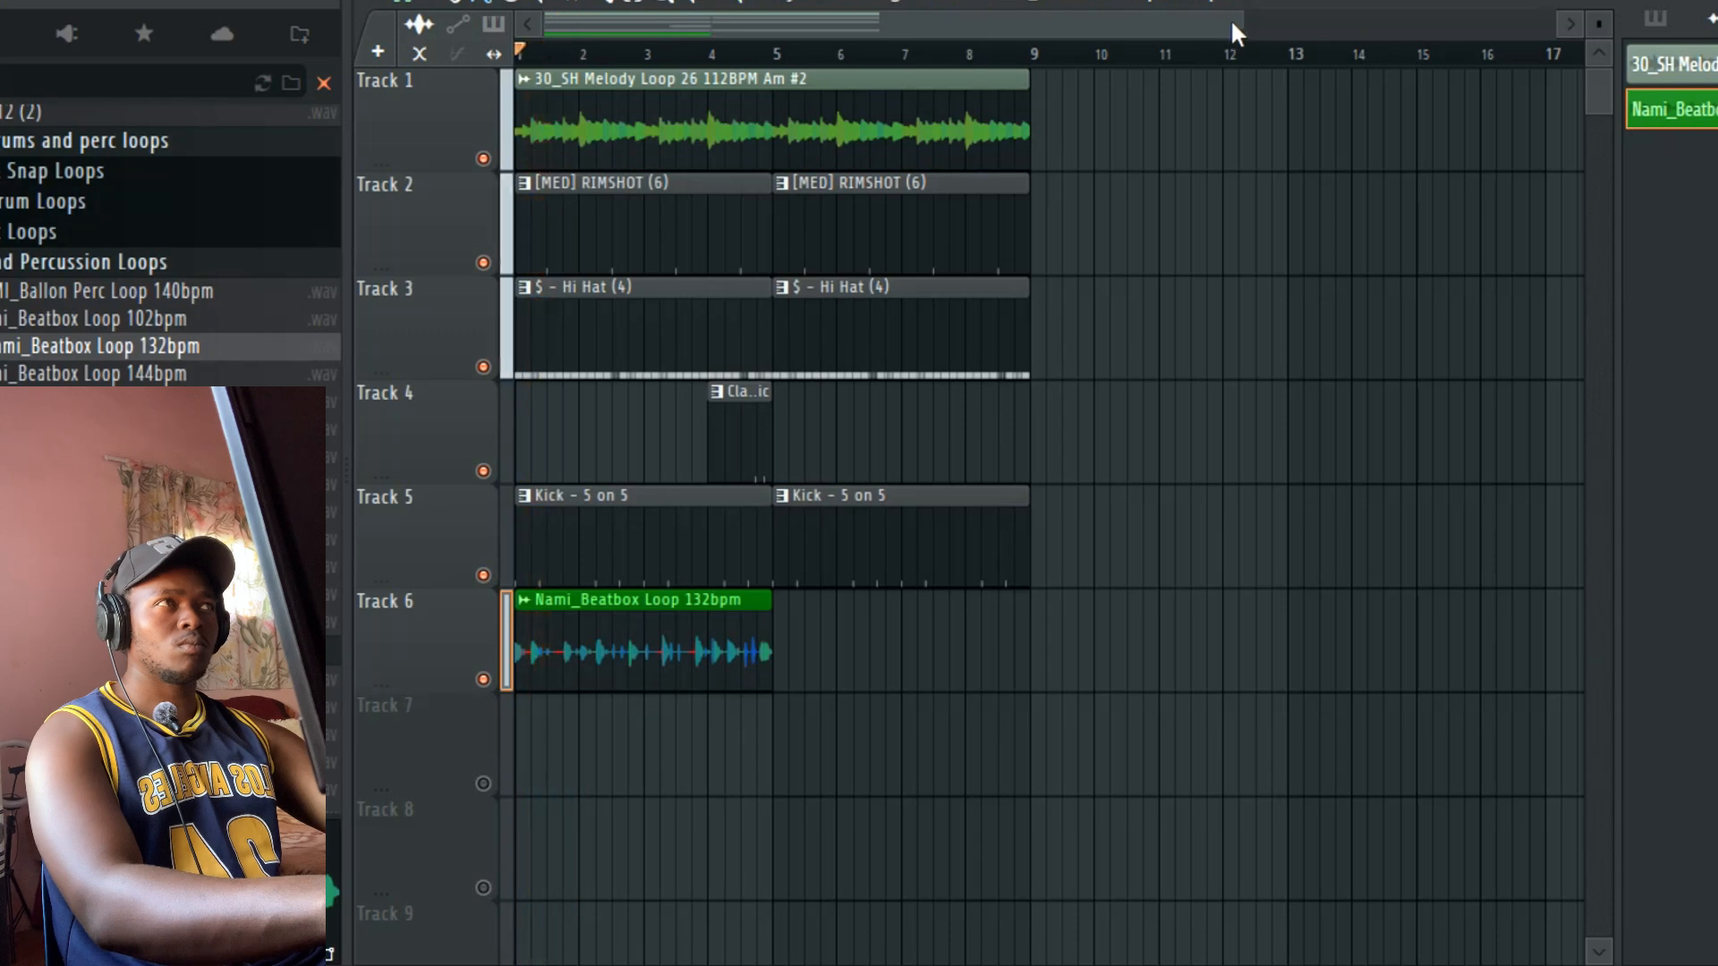
Step: Replay the arrangement and slice the beatbox clip on track 6 at bar 2
{"action": "scroll", "coordinate": [1234, 23], "scroll_direction": "up", "scroll_amount": 3}
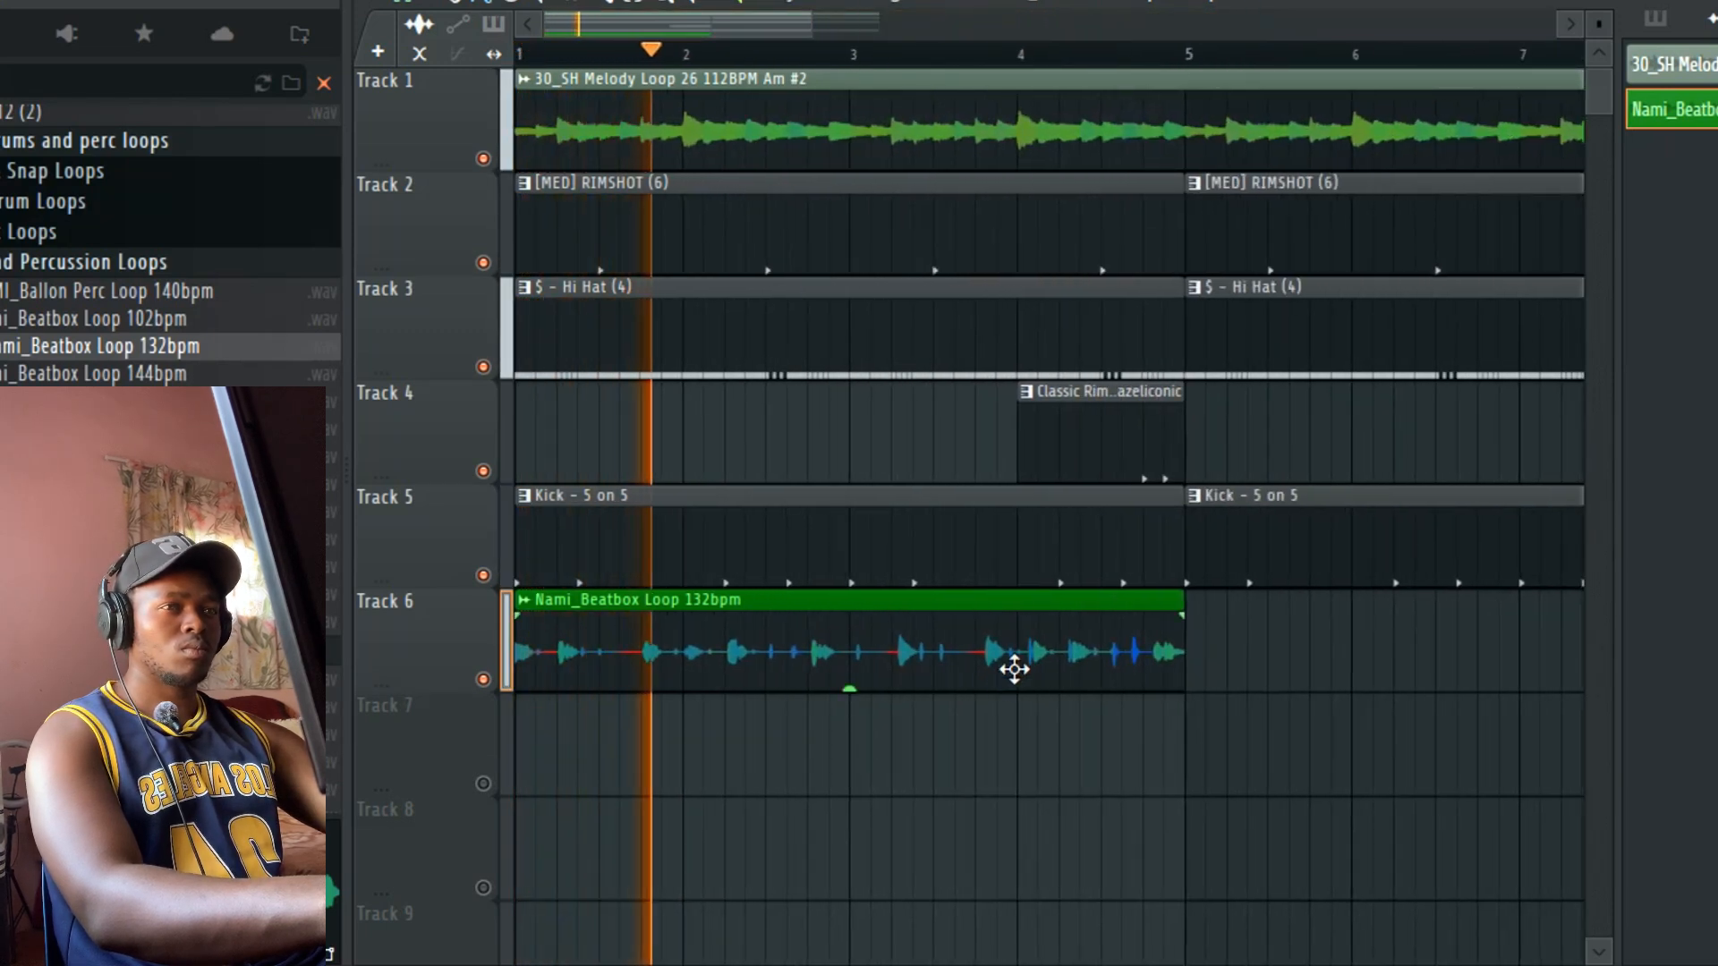
{"action": "key", "text": "space"}
{"action": "key", "text": "space"}
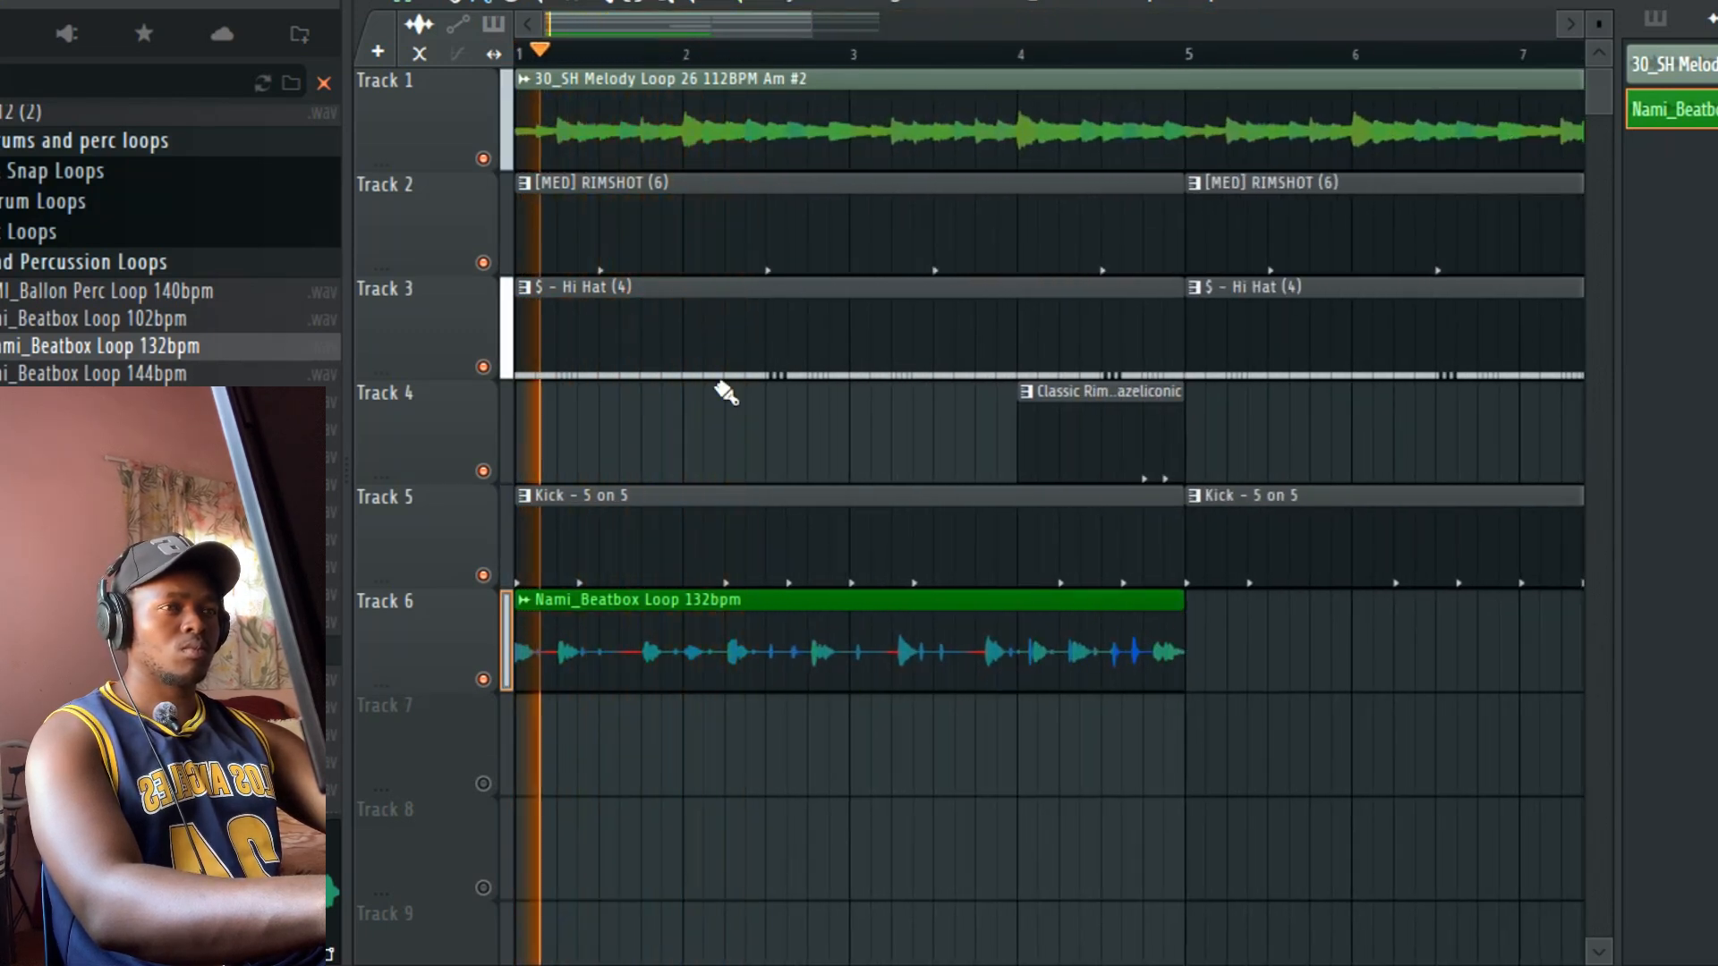
{"action": "left_click", "coordinate": [610, 3]}
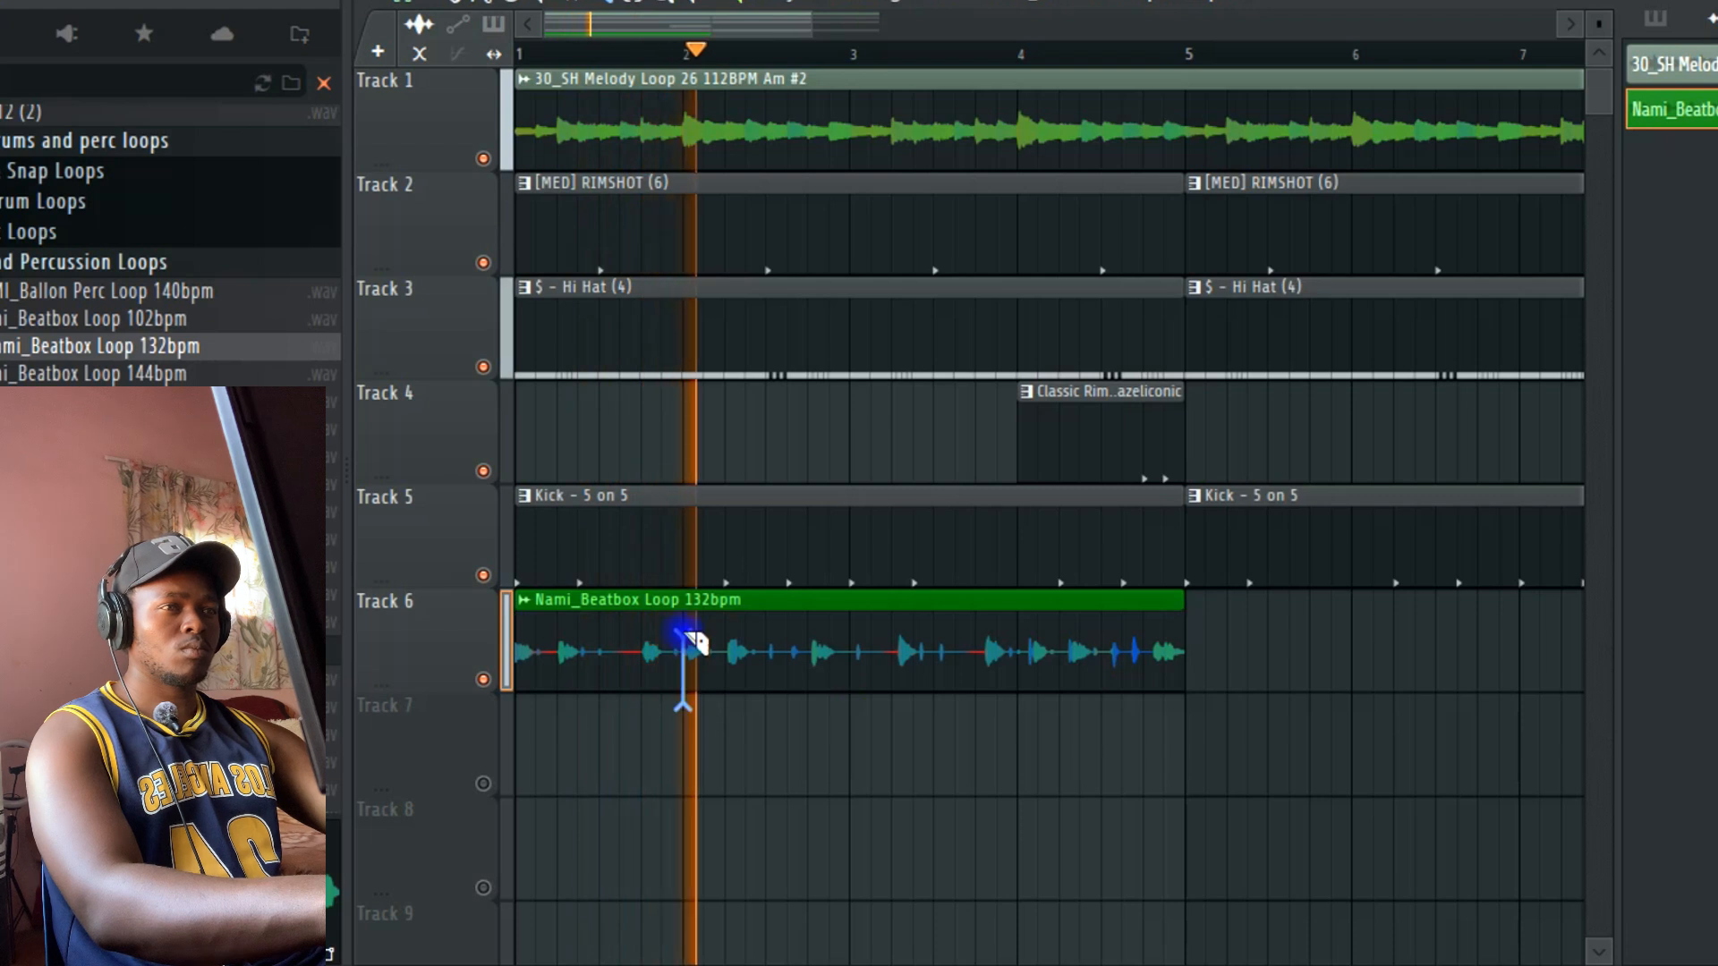
{"action": "left_click", "coordinate": [685, 653]}
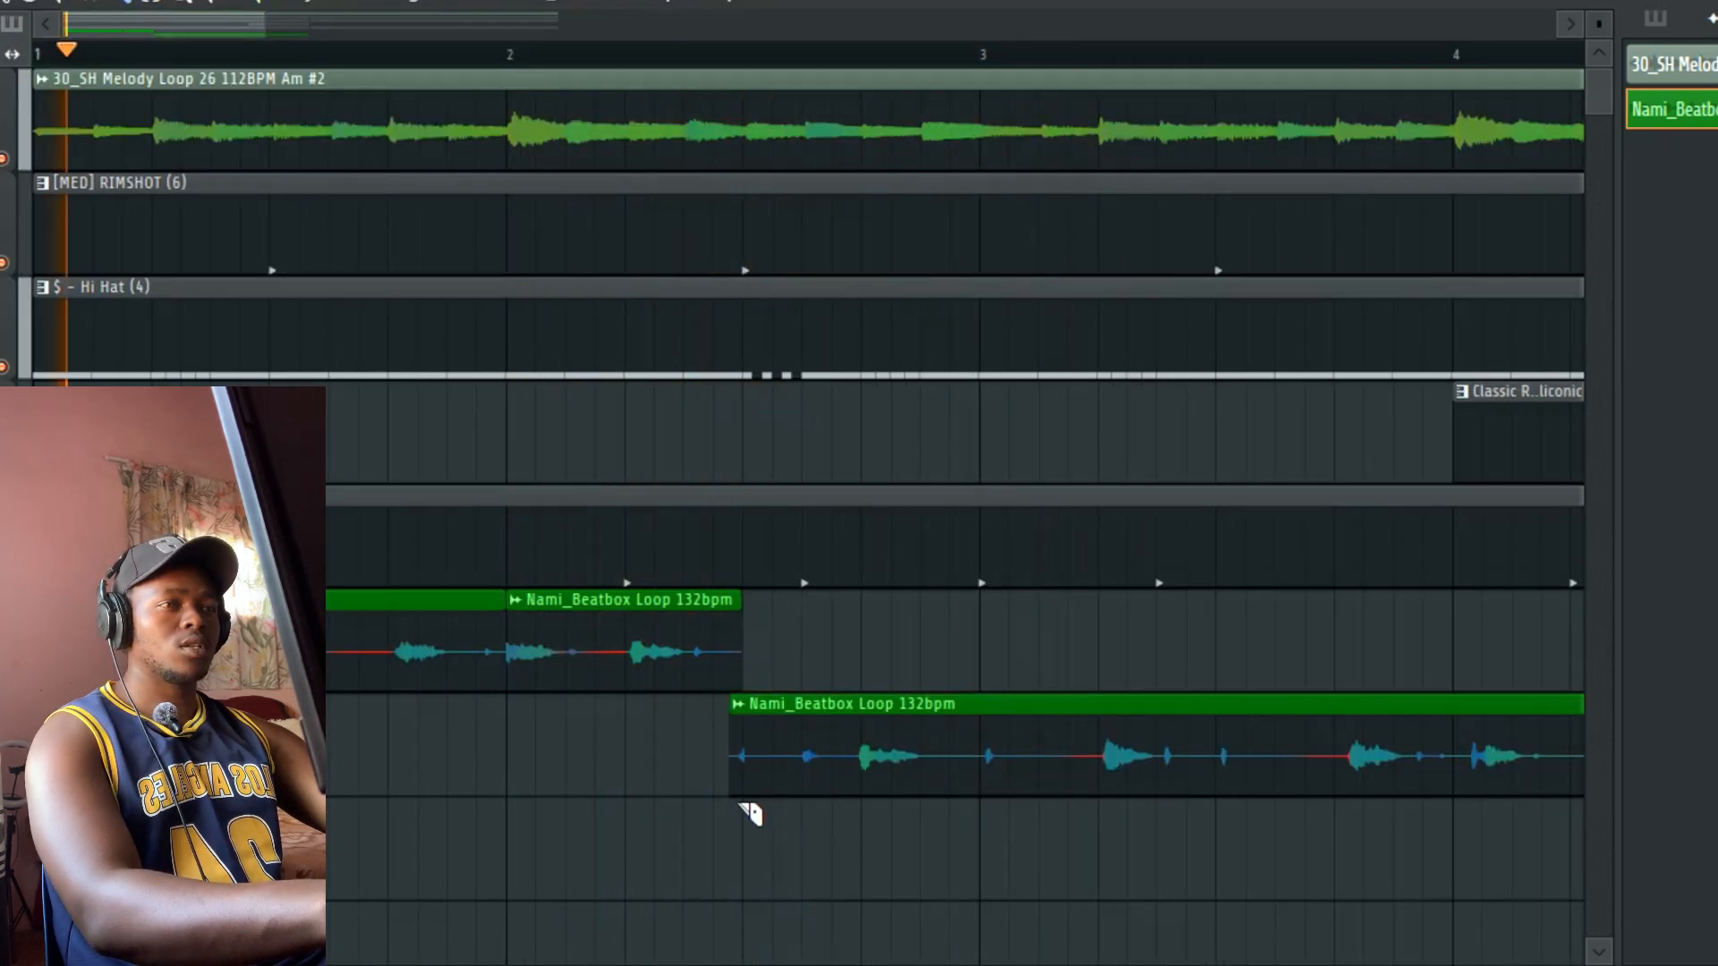
Step: Trim the end of the bar 2 beatbox piece on track 6, slice the track 7 piece at bar 3 and play the result
{"action": "left_click_drag", "start_coordinate": [721, 695], "coordinate": [714, 610]}
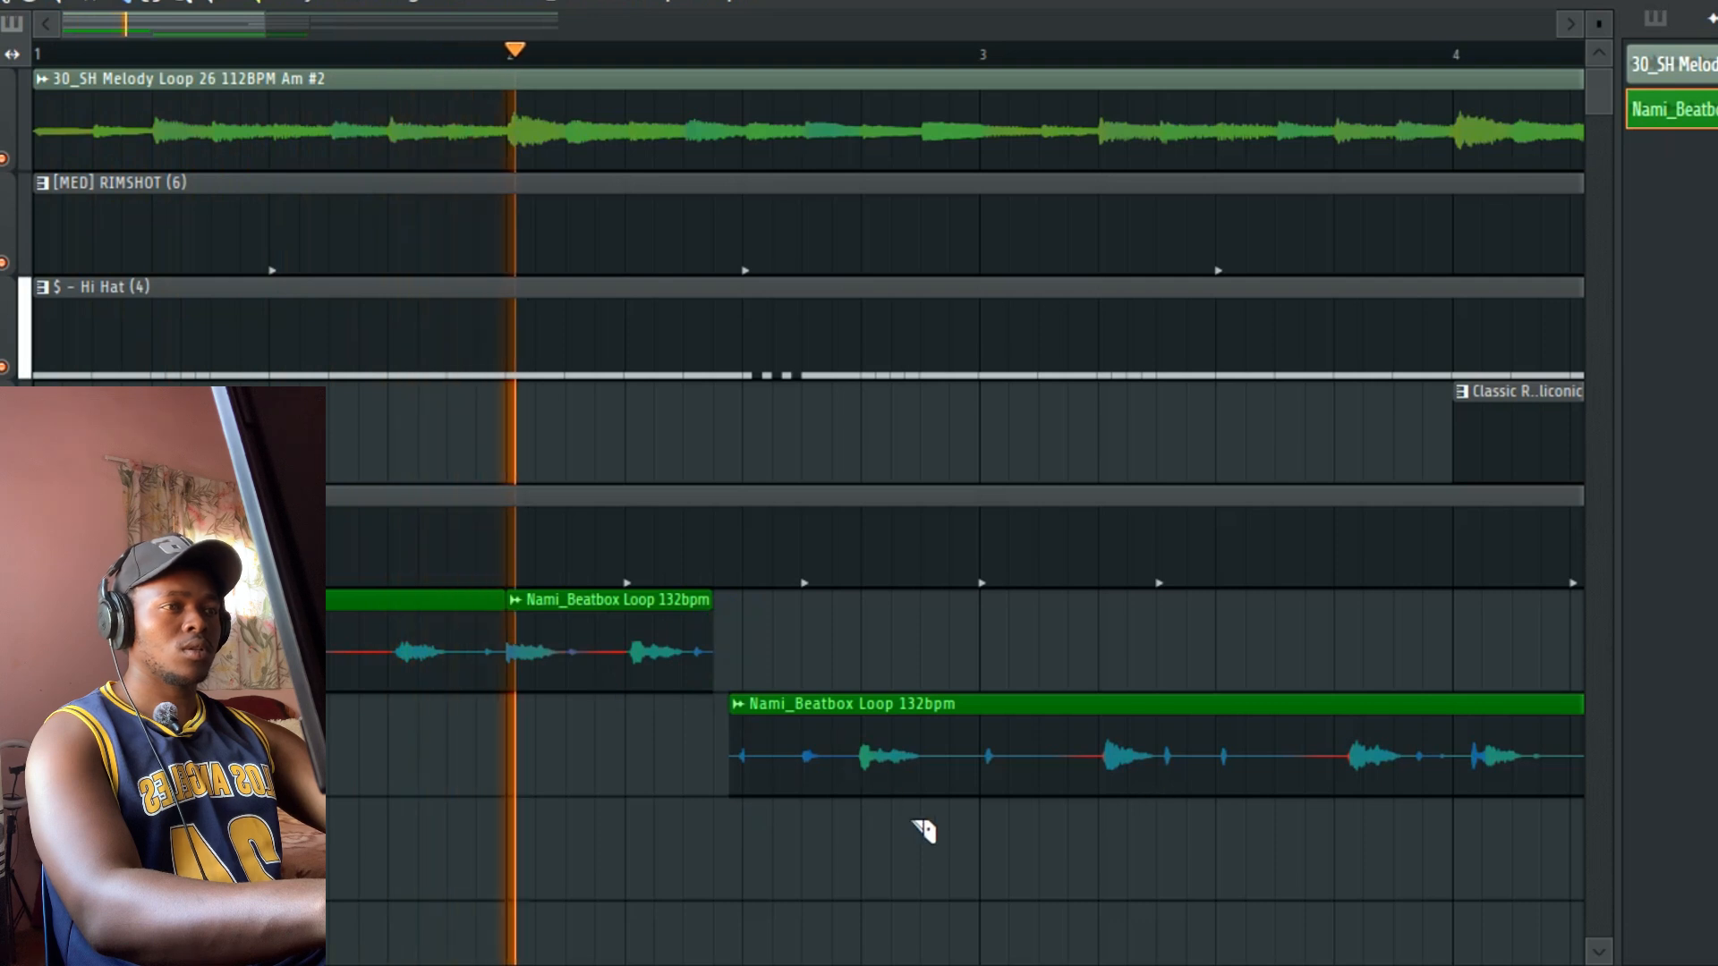
{"action": "left_click_drag", "start_coordinate": [977, 798], "coordinate": [978, 677]}
{"action": "key", "text": "space"}
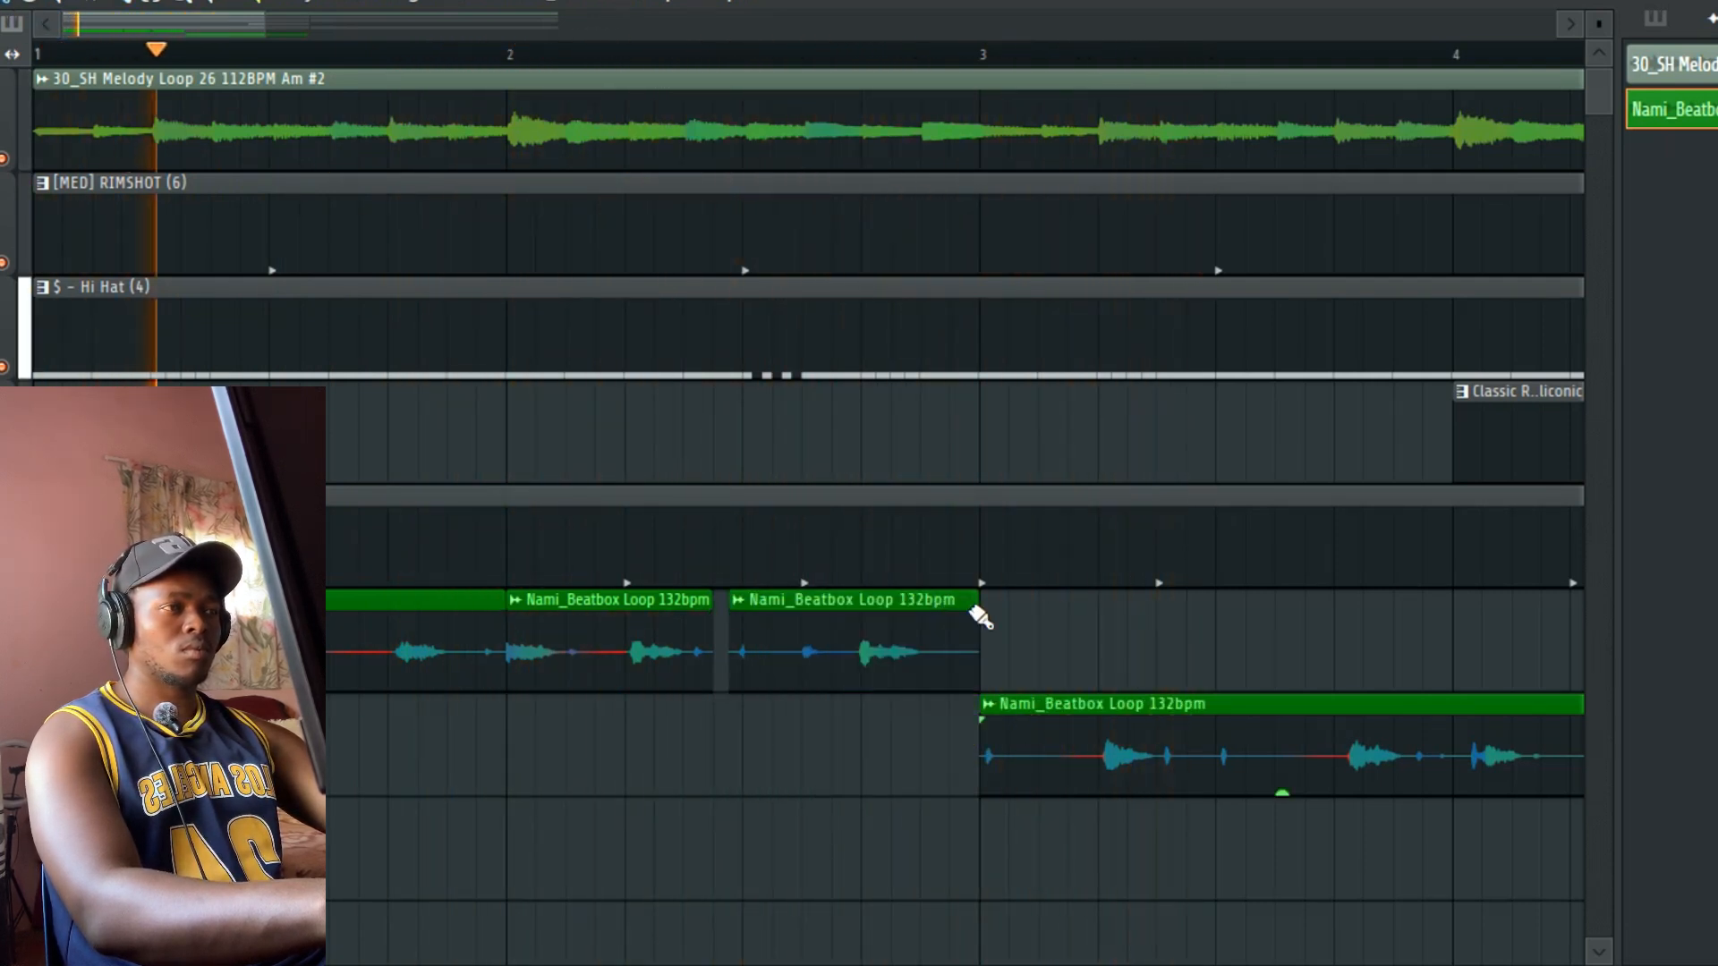
{"action": "left_click", "coordinate": [853, 54]}
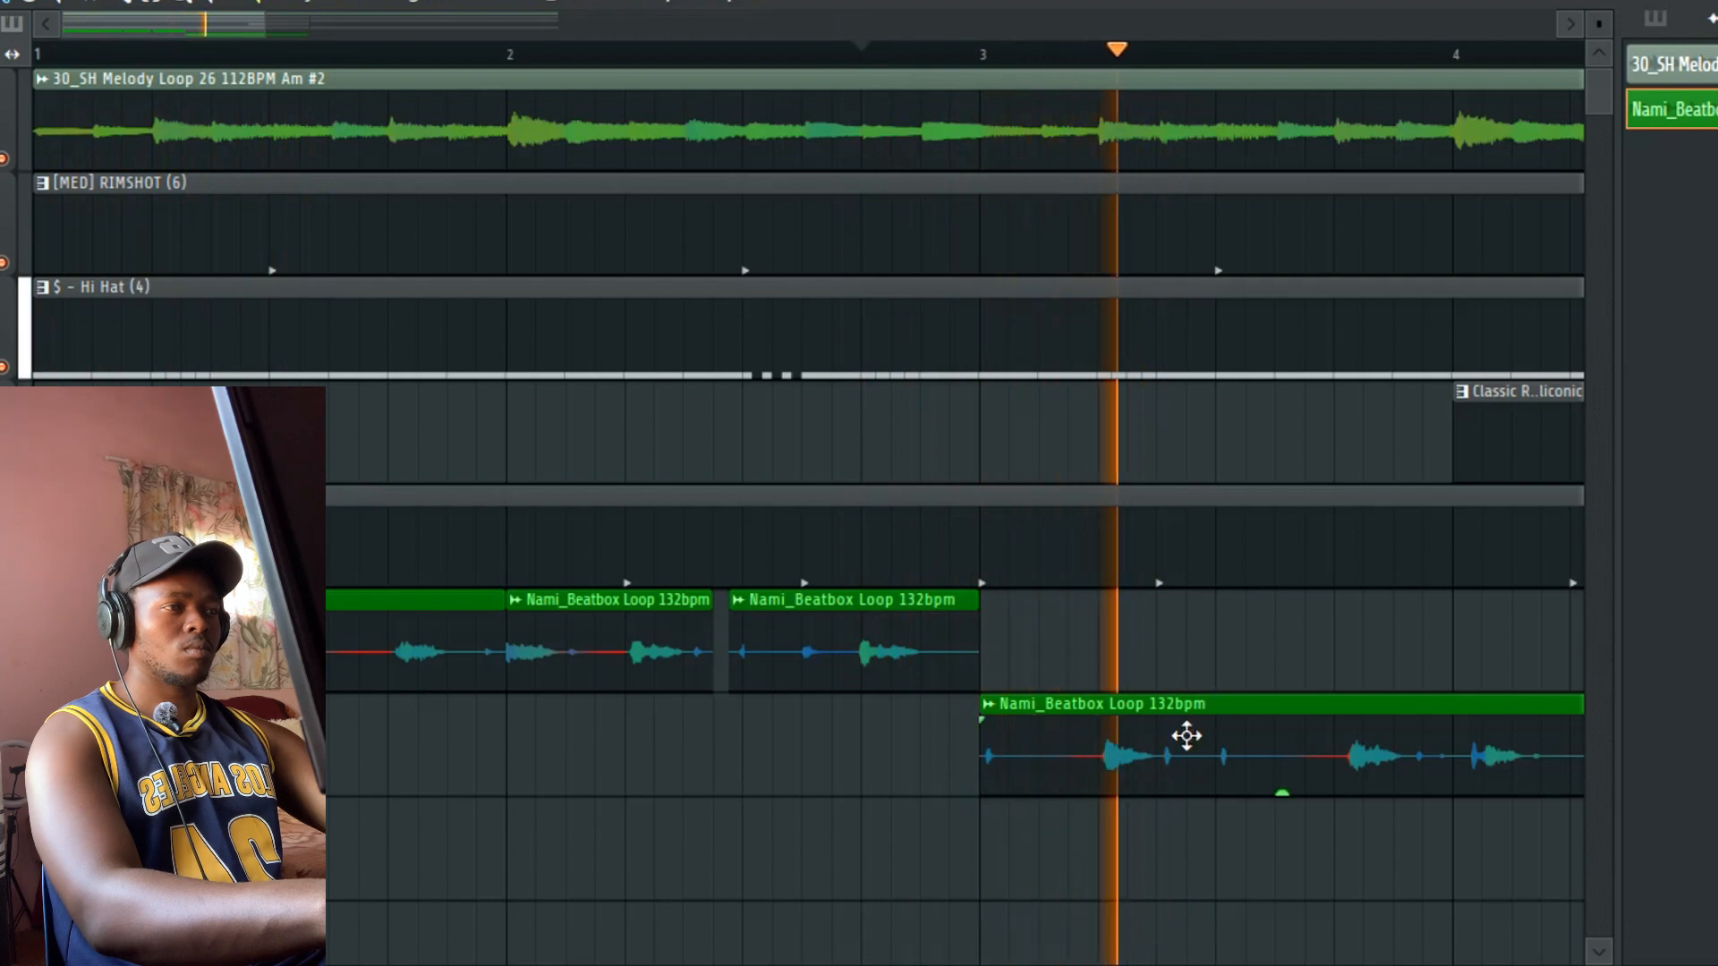
Step: Nudge the track 7 beatbox piece slightly earlier, slice it about one beat before bar 4 and move the second part to track 6
{"action": "left_click_drag", "start_coordinate": [1186, 738], "coordinate": [1183, 738]}
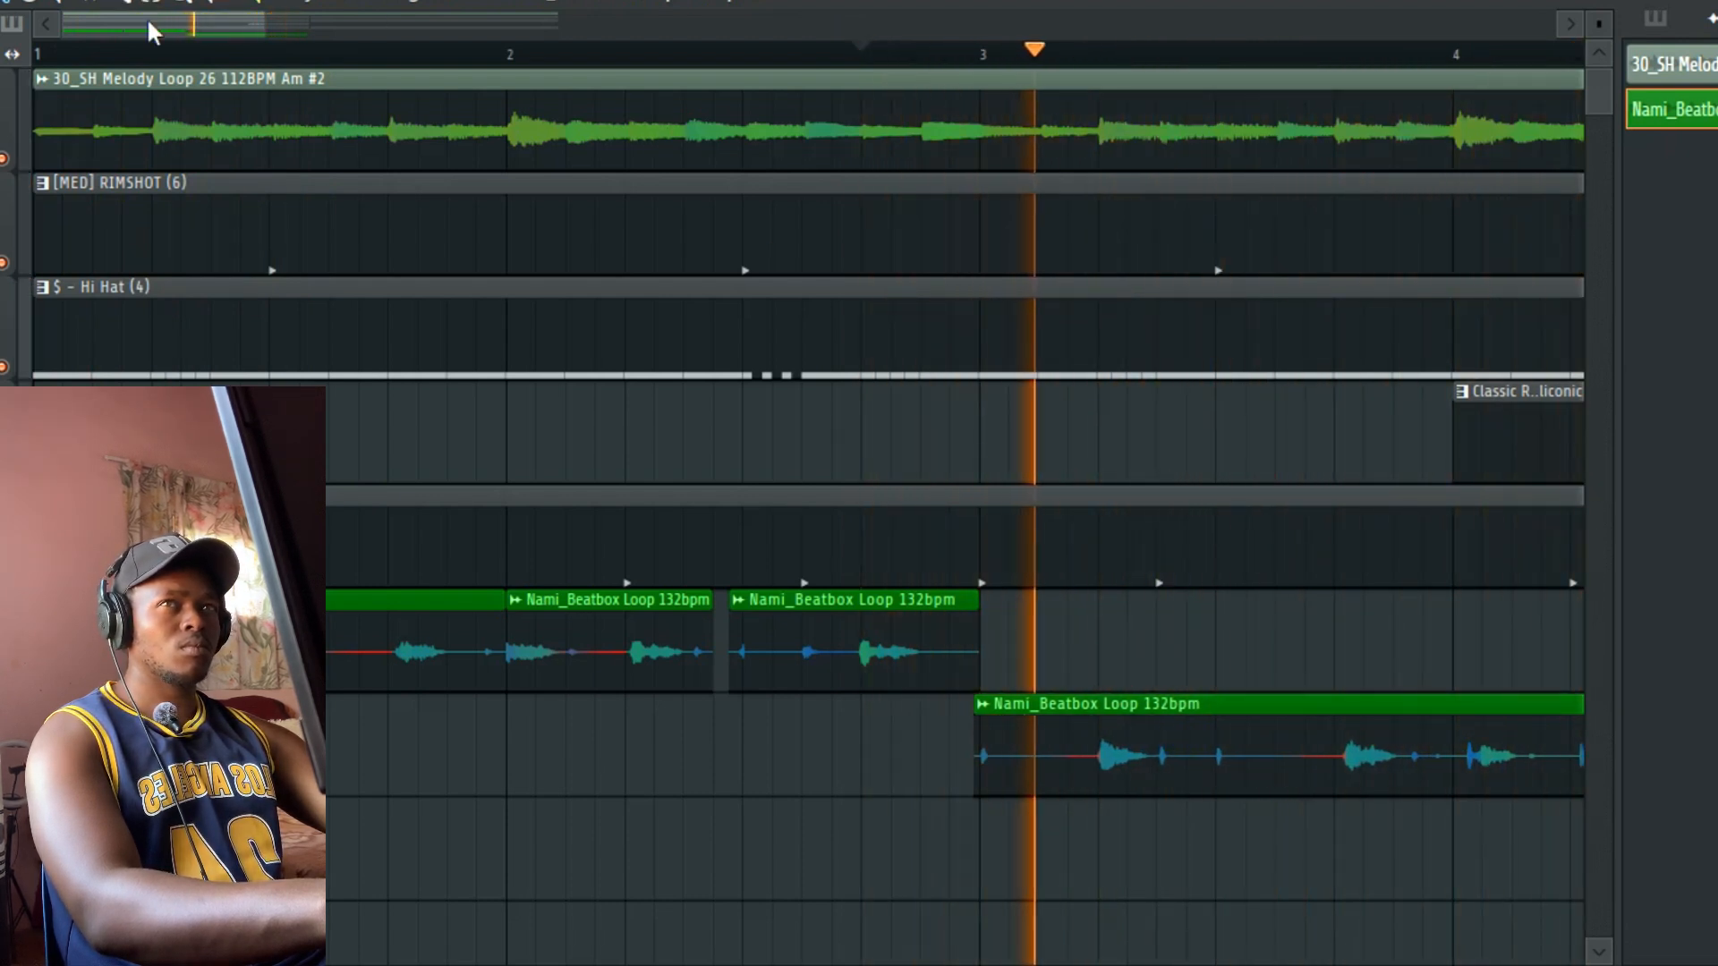
{"action": "left_click_drag", "start_coordinate": [146, 18], "coordinate": [200, 25]}
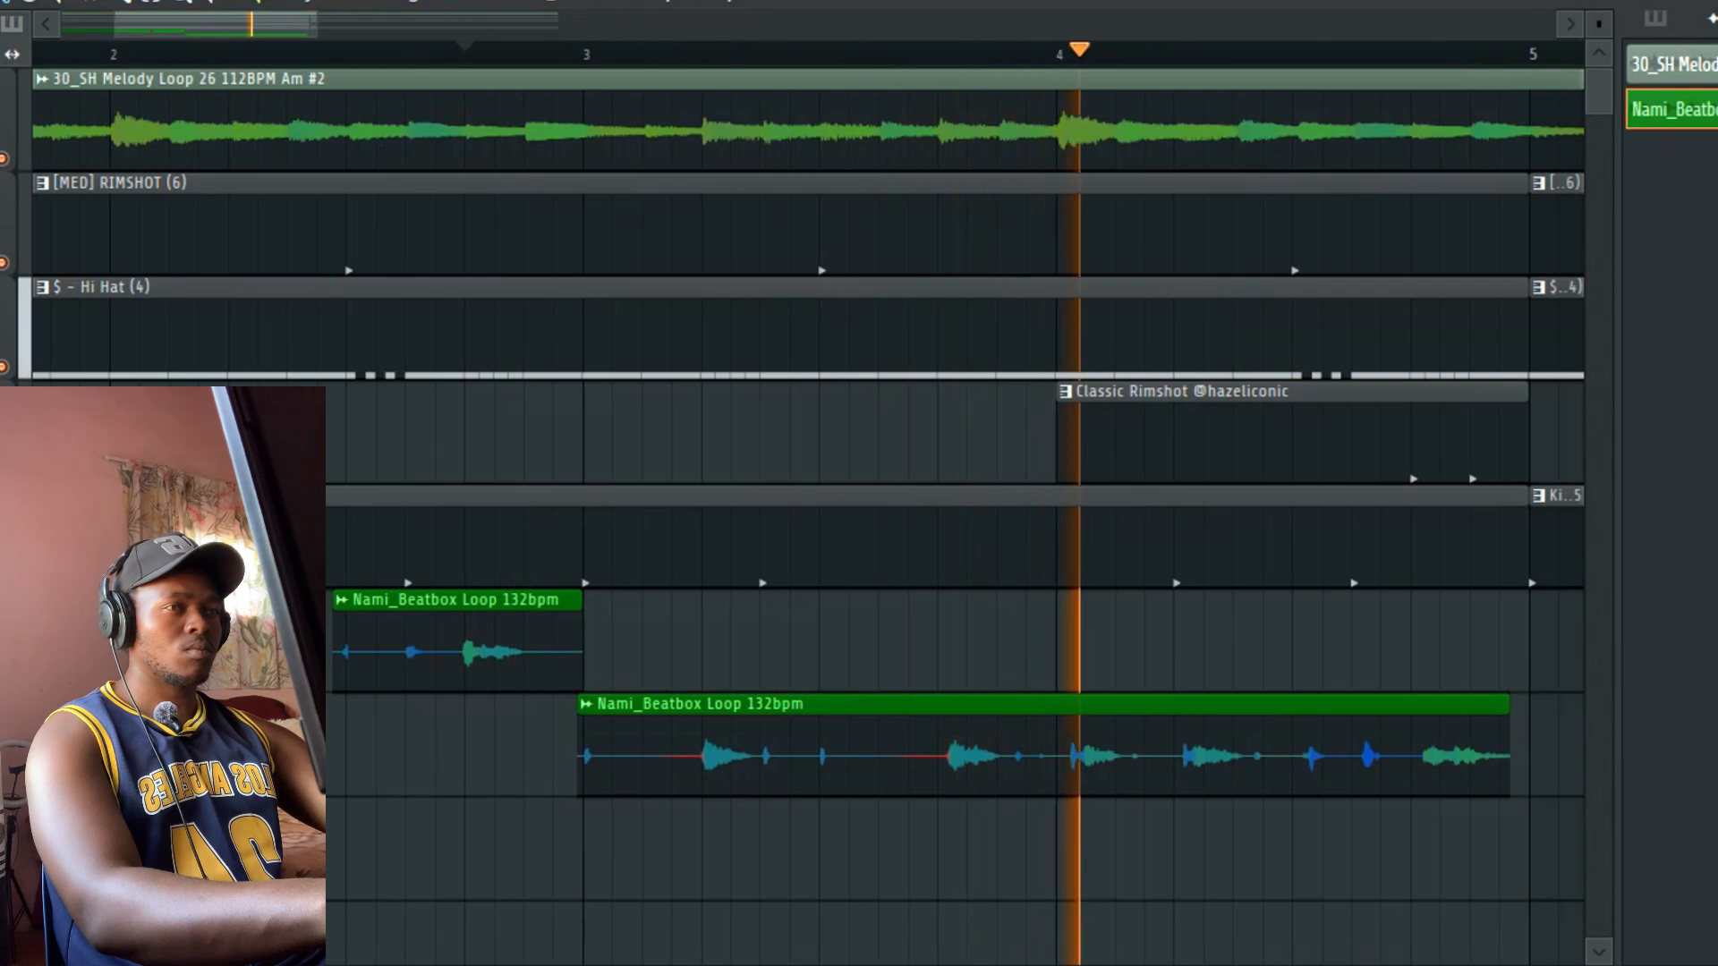
{"action": "key", "text": "space"}
{"action": "key", "text": "space"}
{"action": "left_click", "coordinate": [947, 769]}
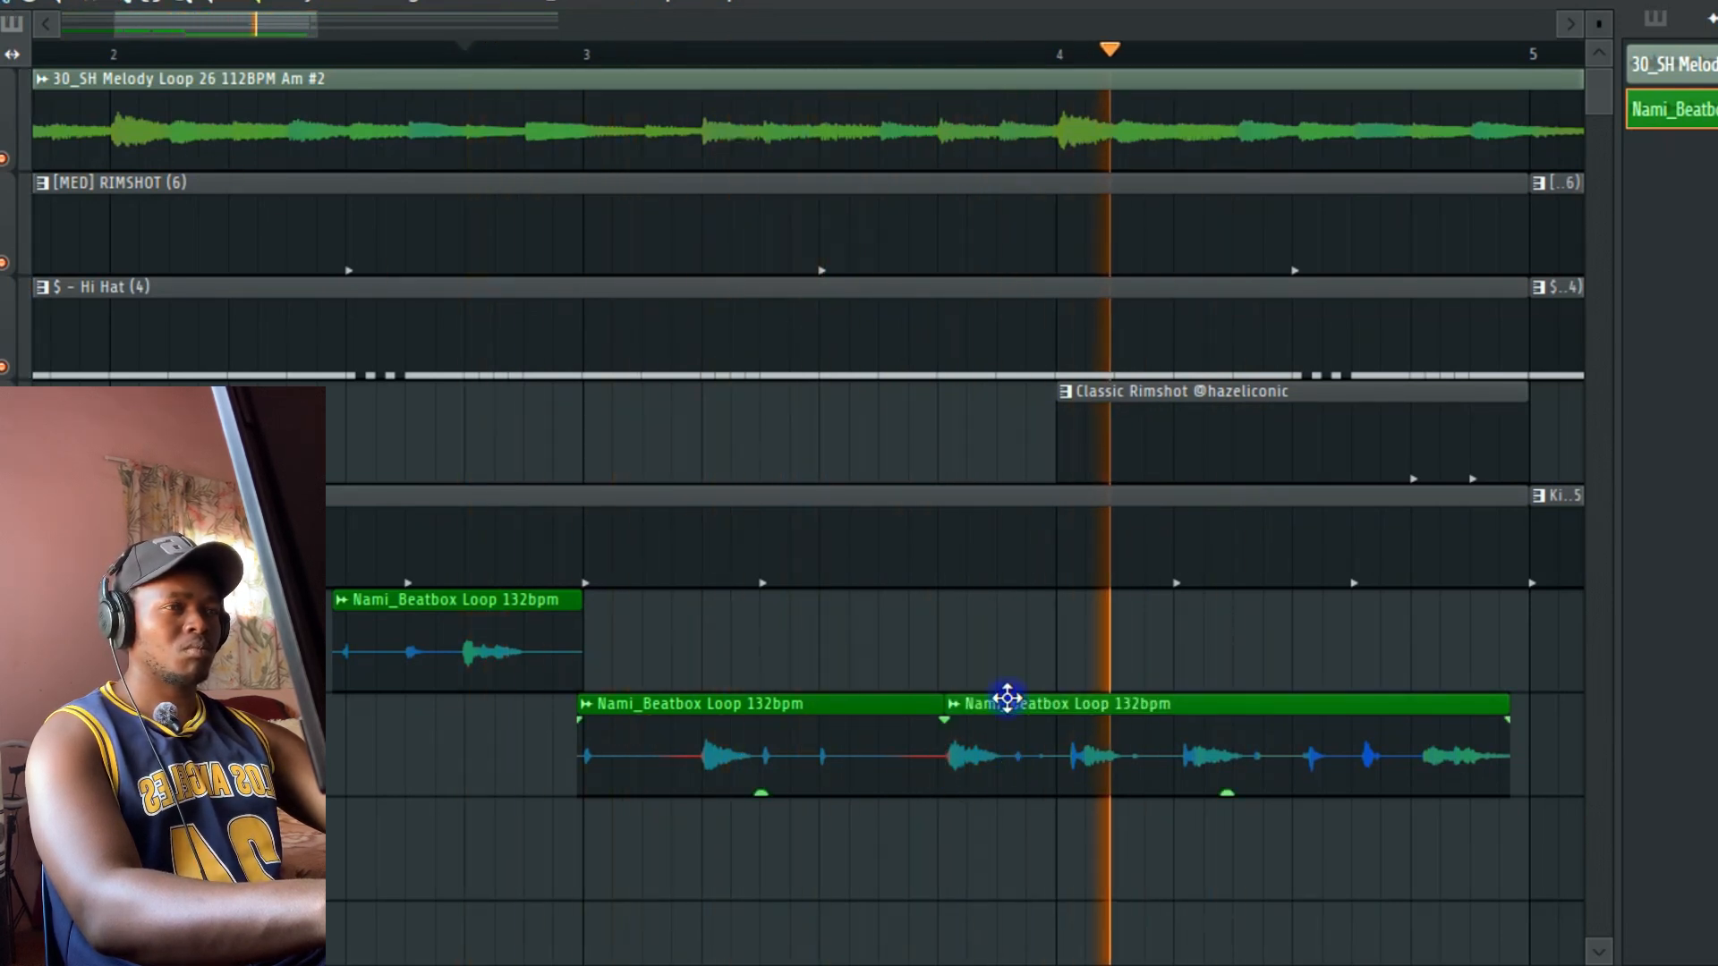
{"action": "left_click_drag", "start_coordinate": [1007, 700], "coordinate": [1006, 626]}
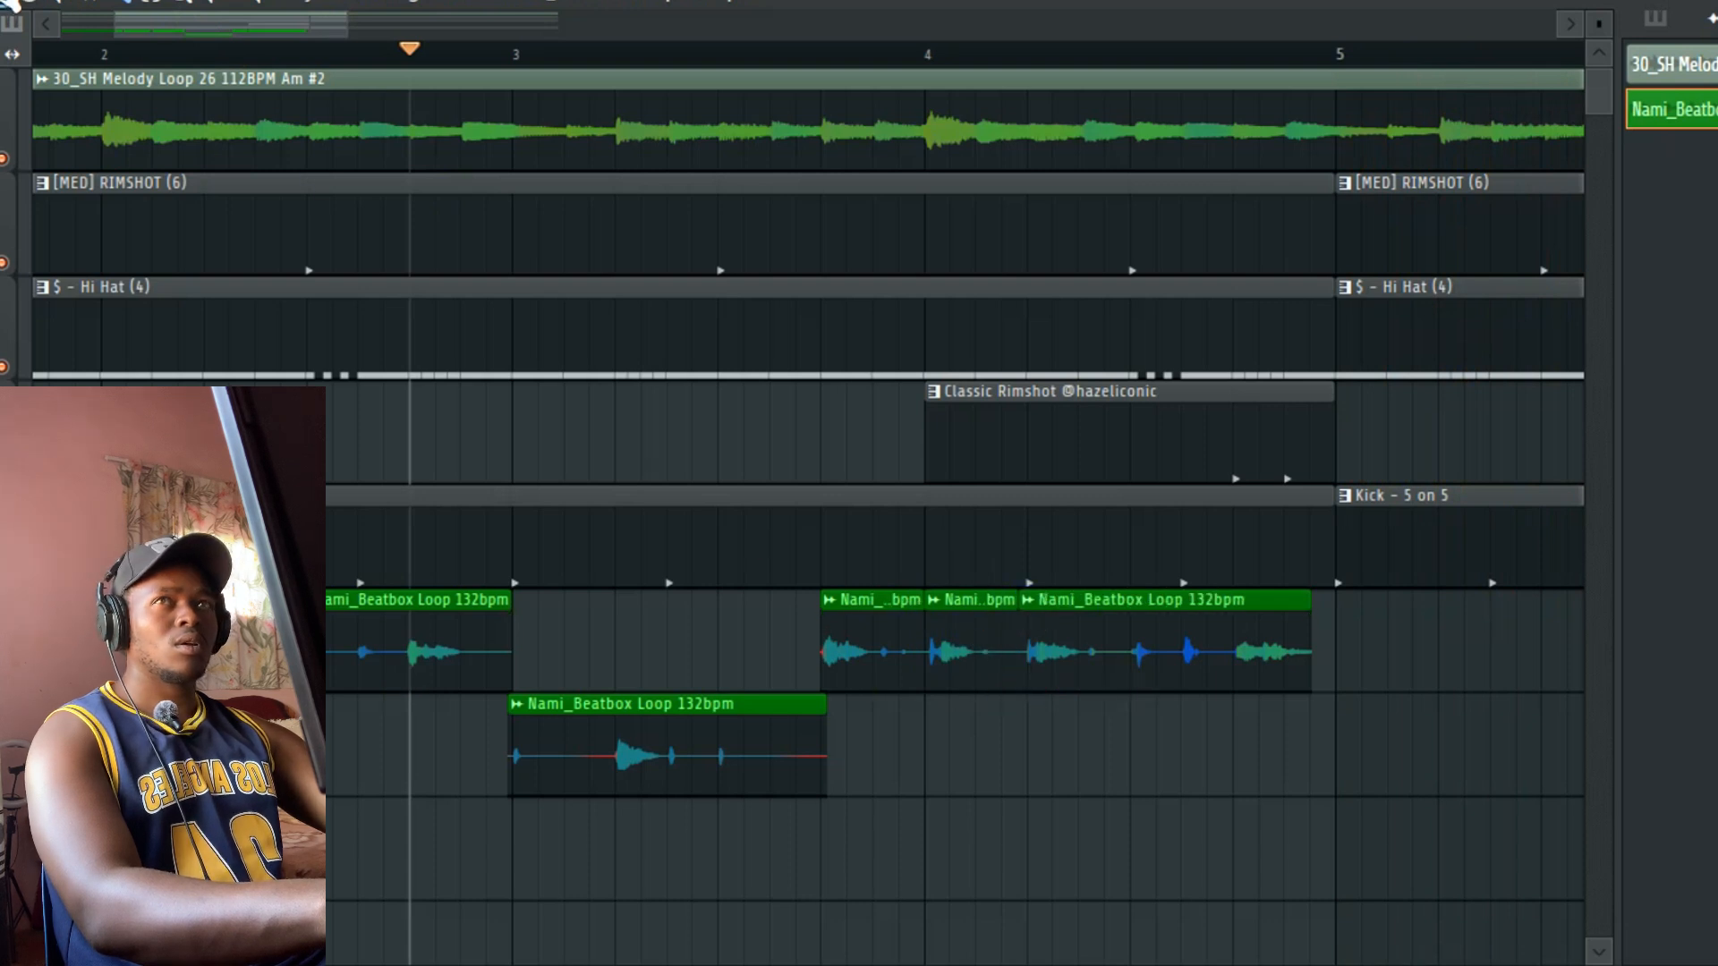
Step: Move the short beatbox piece at bar 4 from track 6 down to track 7, slightly earlier, and play the result
{"action": "left_click_drag", "start_coordinate": [992, 747], "coordinate": [987, 762]}
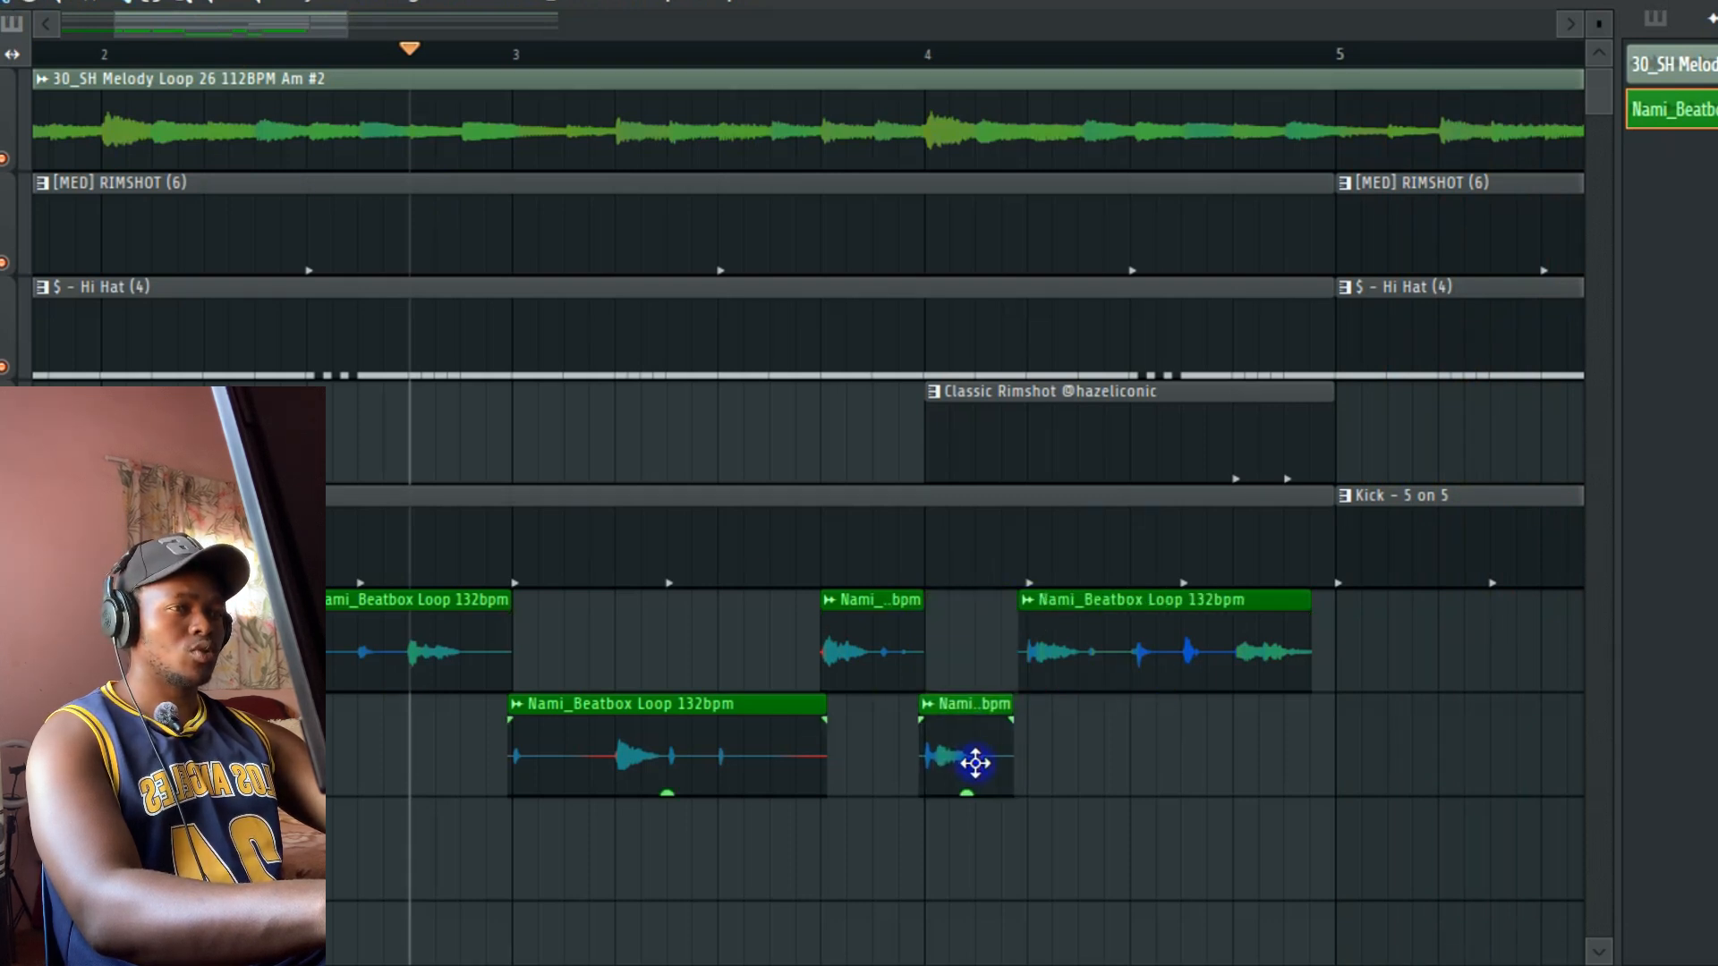
{"action": "key", "text": "space"}
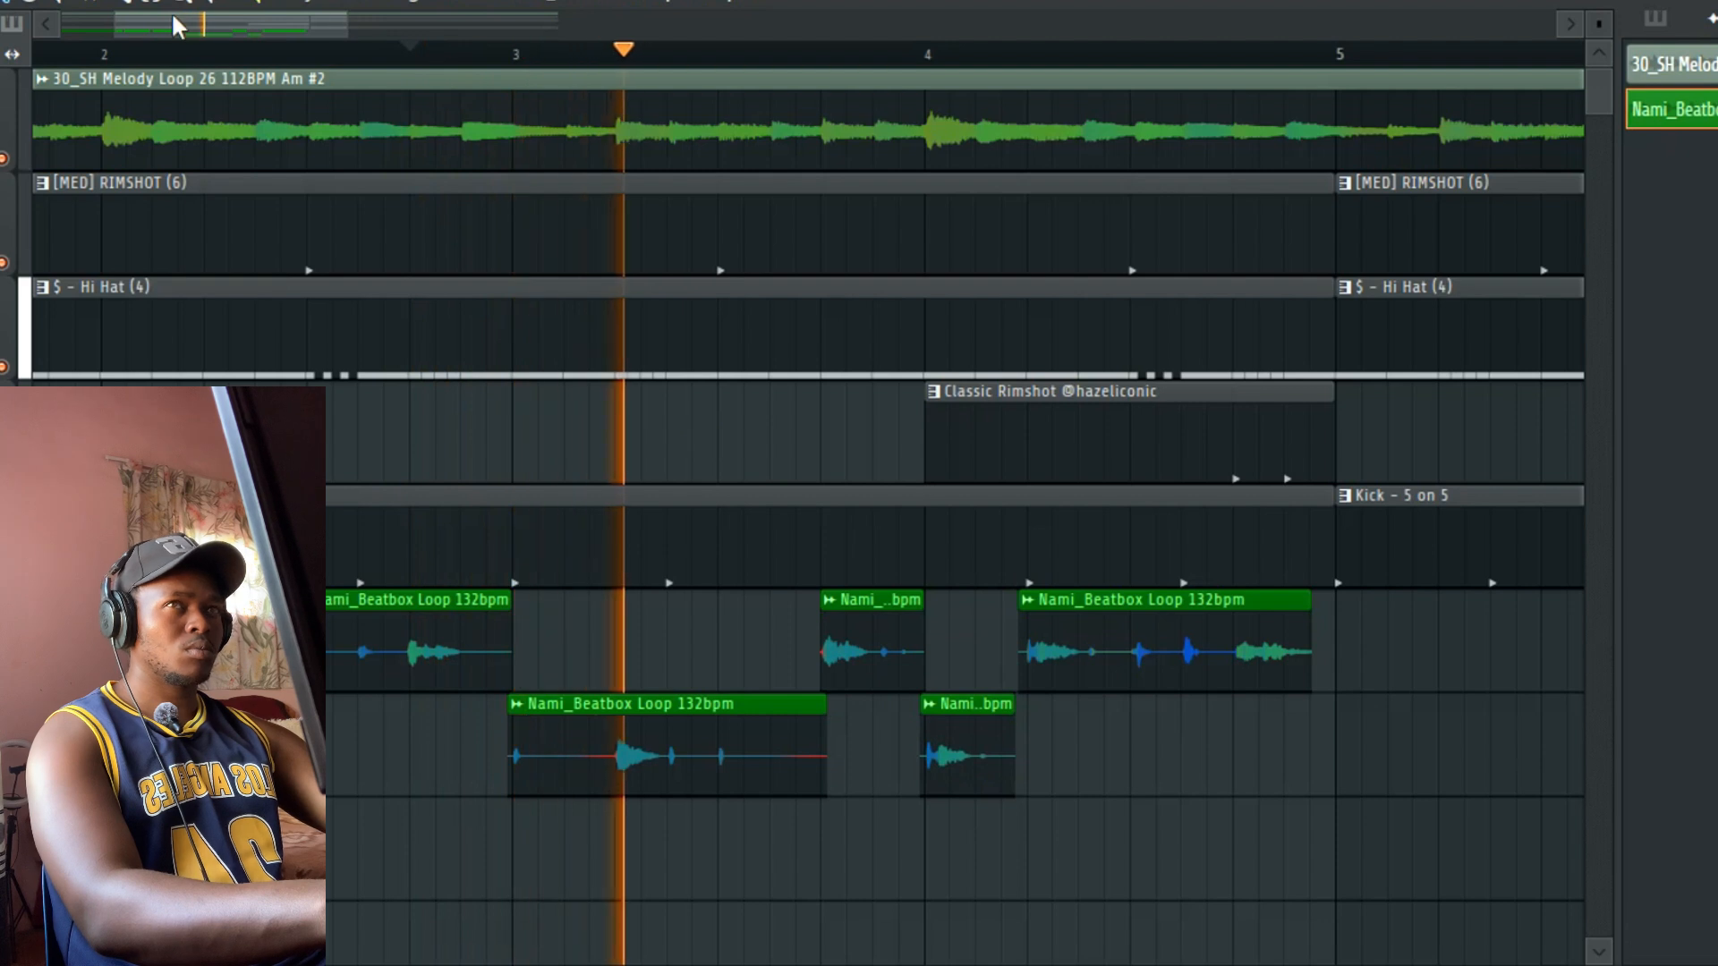
{"action": "left_click_drag", "start_coordinate": [125, 27], "coordinate": [184, 27]}
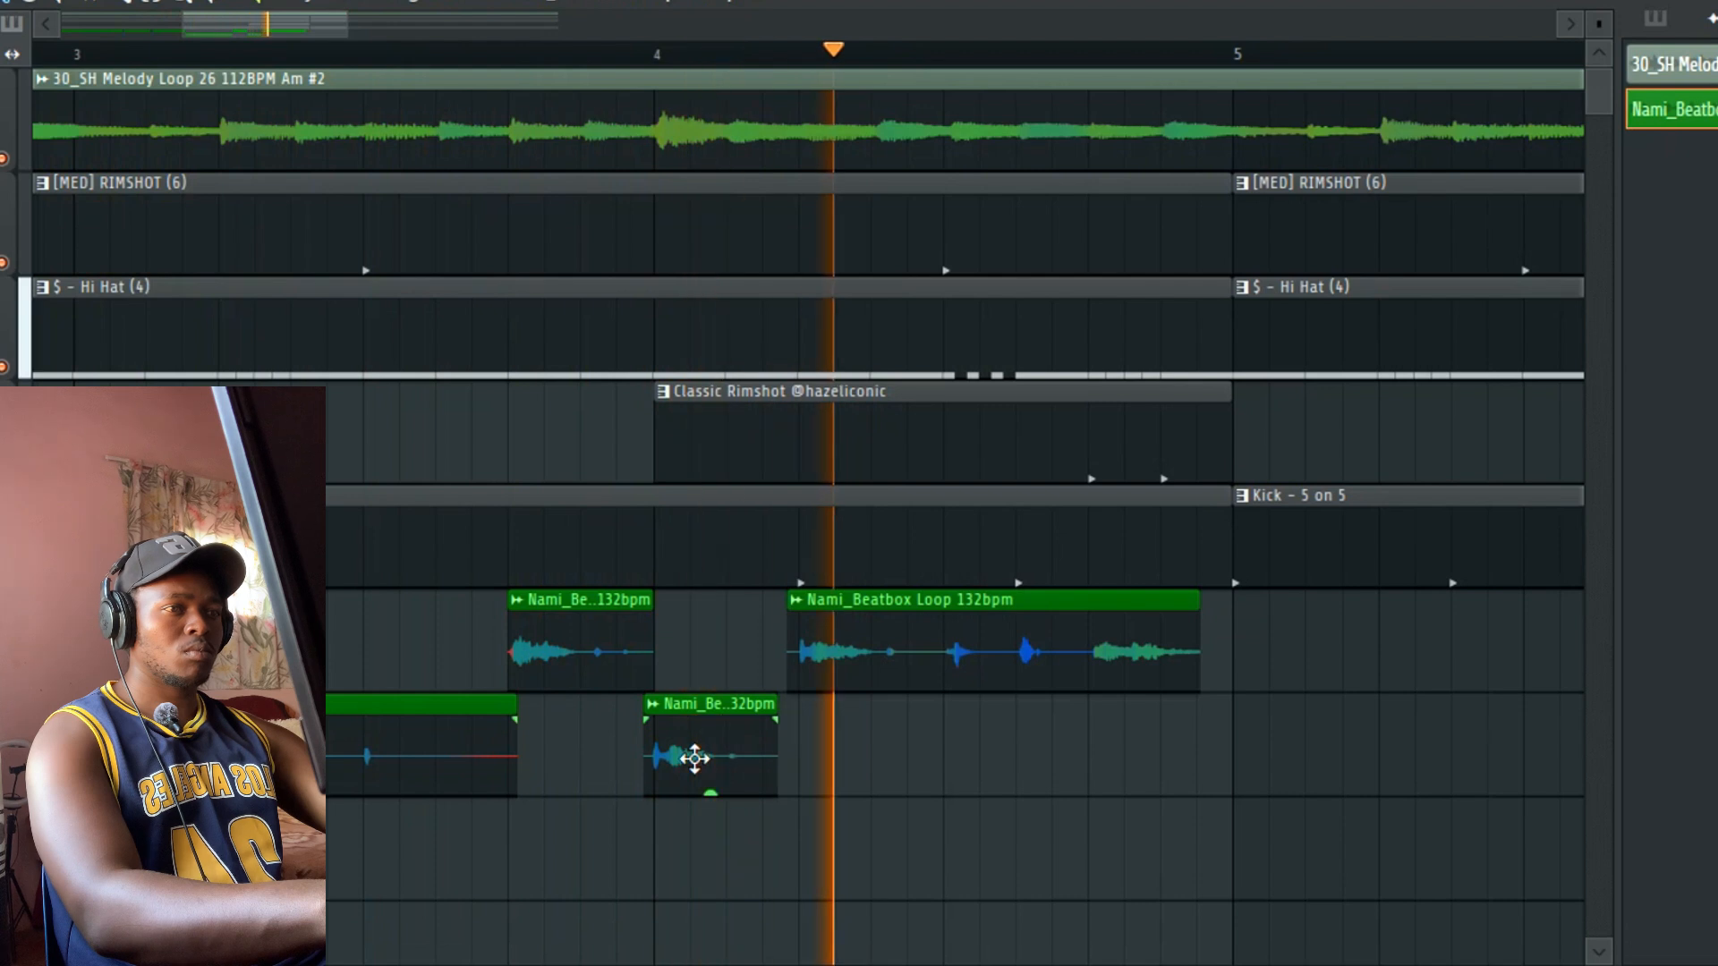
{"action": "key", "text": "space"}
Step: Check the beatbox loop's volume setting and merge all its pieces on tracks 6 and 7 into one clip named Beatbox
{"action": "left_click_drag", "start_coordinate": [183, 27], "coordinate": [62, 27]}
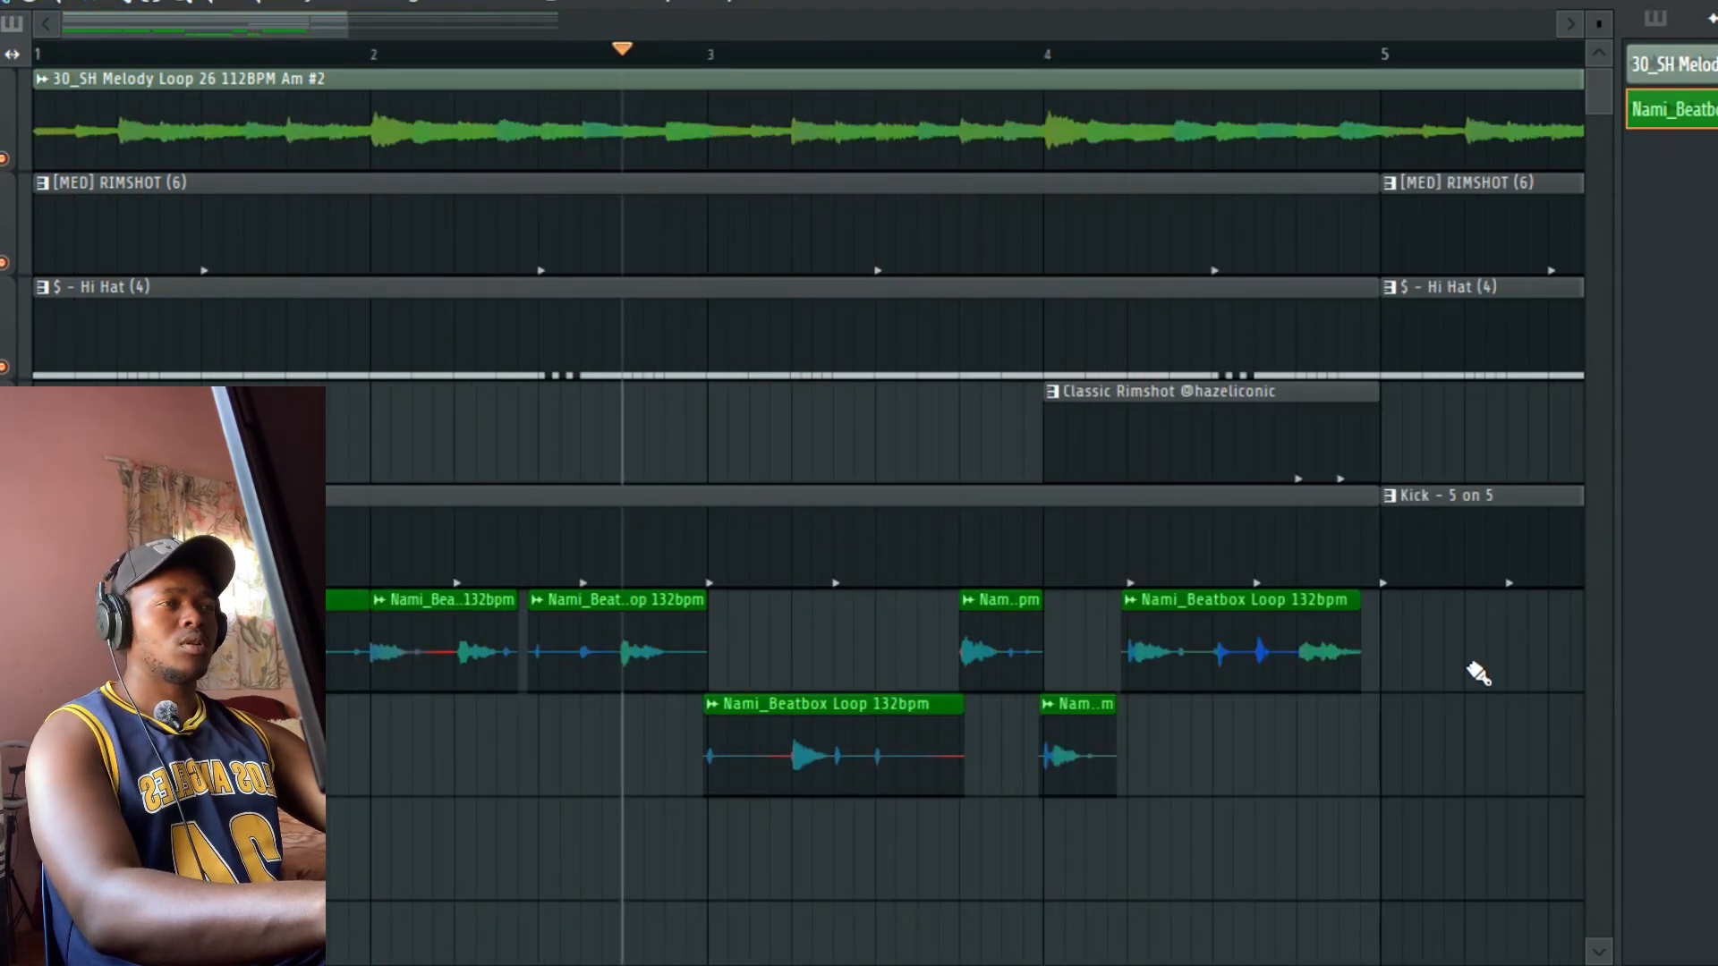
{"action": "double_click", "coordinate": [1285, 663]}
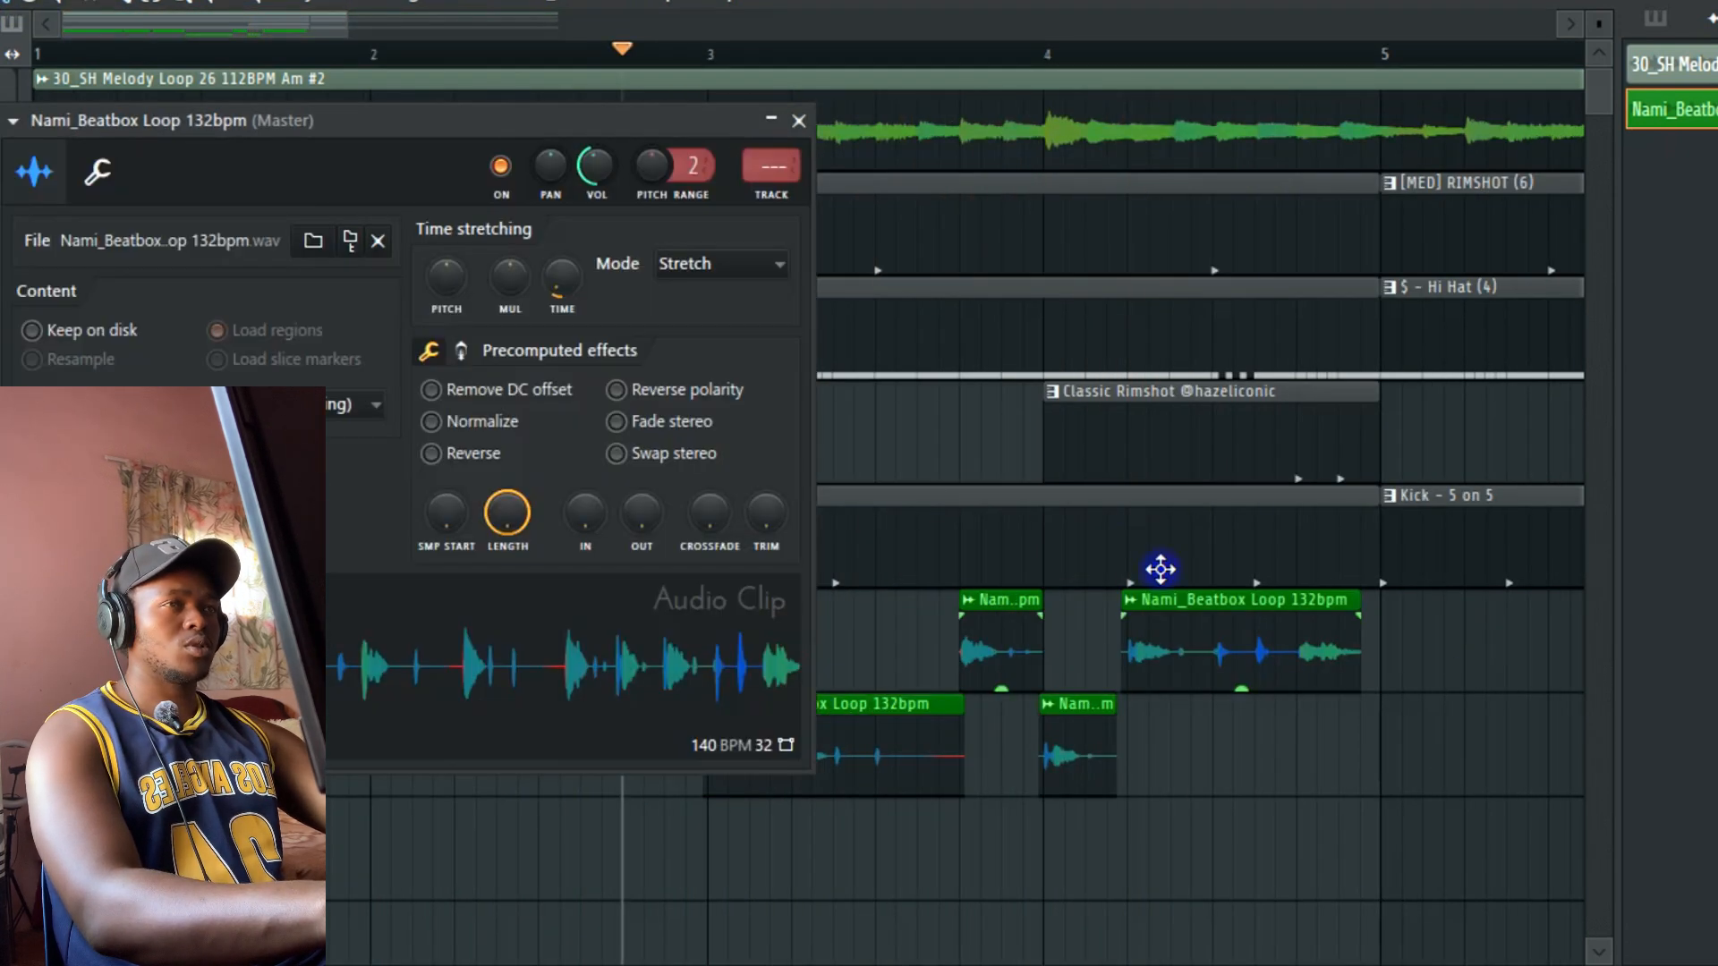
{"action": "right_click", "coordinate": [594, 165]}
{"action": "key", "text": "Escape"}
{"action": "left_click", "coordinate": [799, 120]}
{"action": "left_click_drag", "start_coordinate": [1561, 649], "coordinate": [434, 733]}
{"action": "key", "text": "ctrl+r"}
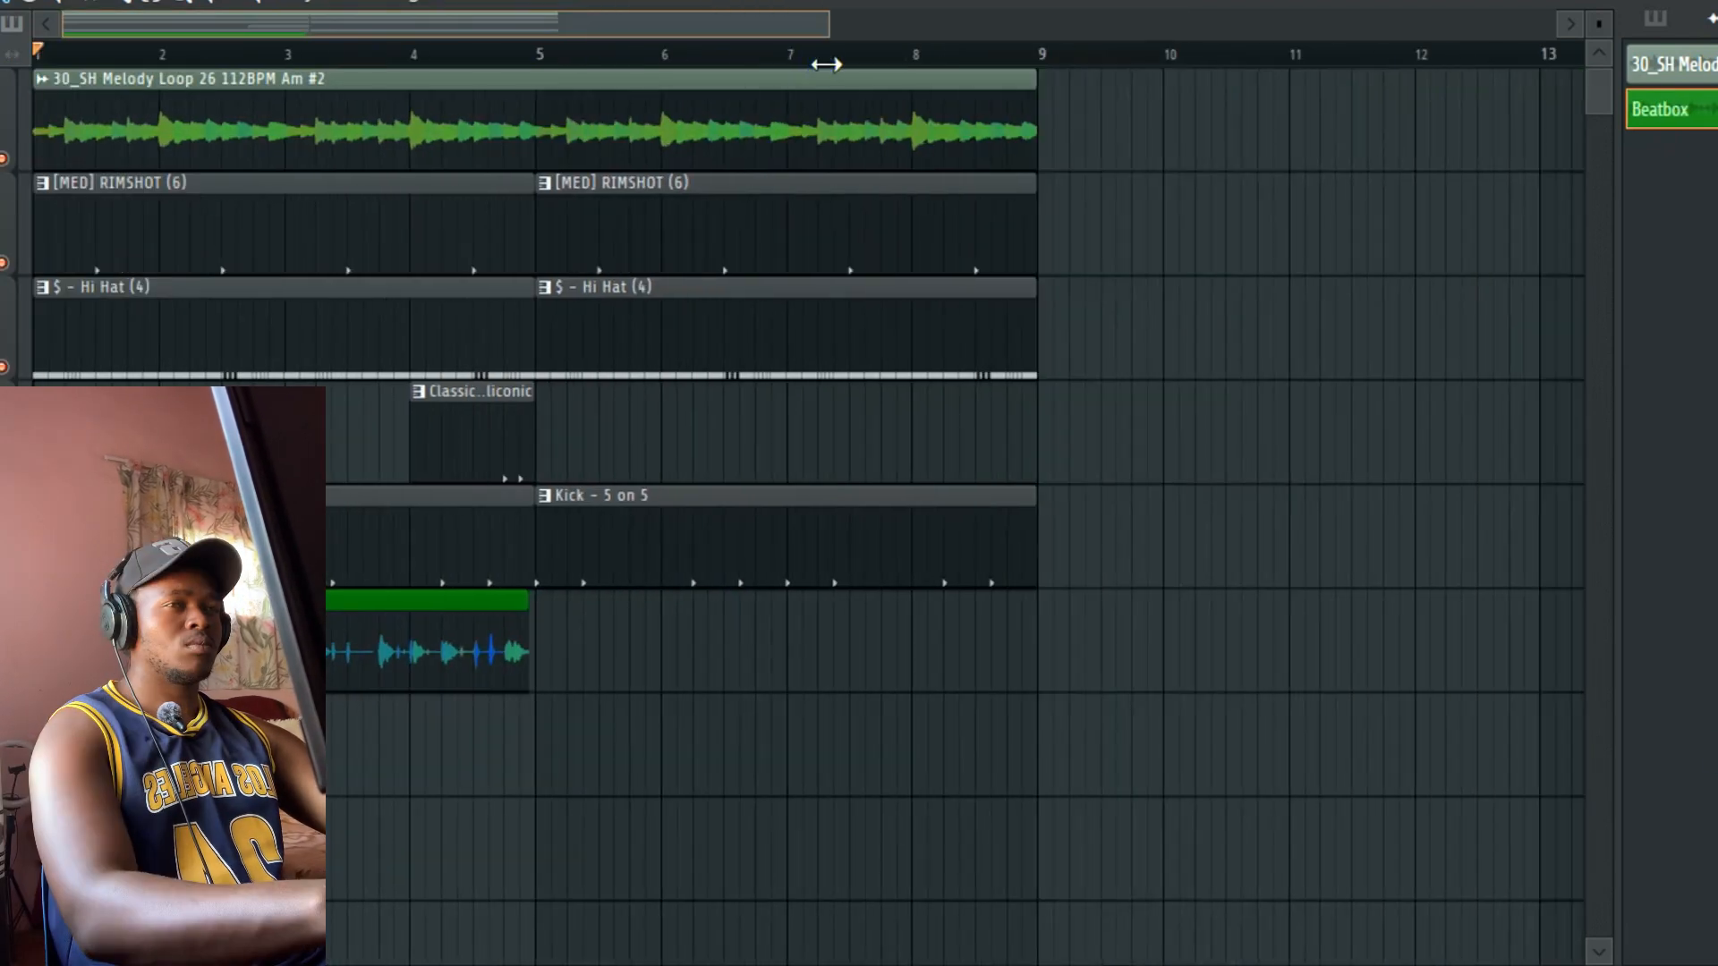
Step: Copy the melody loop on track 1 to bar 9 and make the copy unique while the arrangement plays
{"action": "key", "text": "space"}
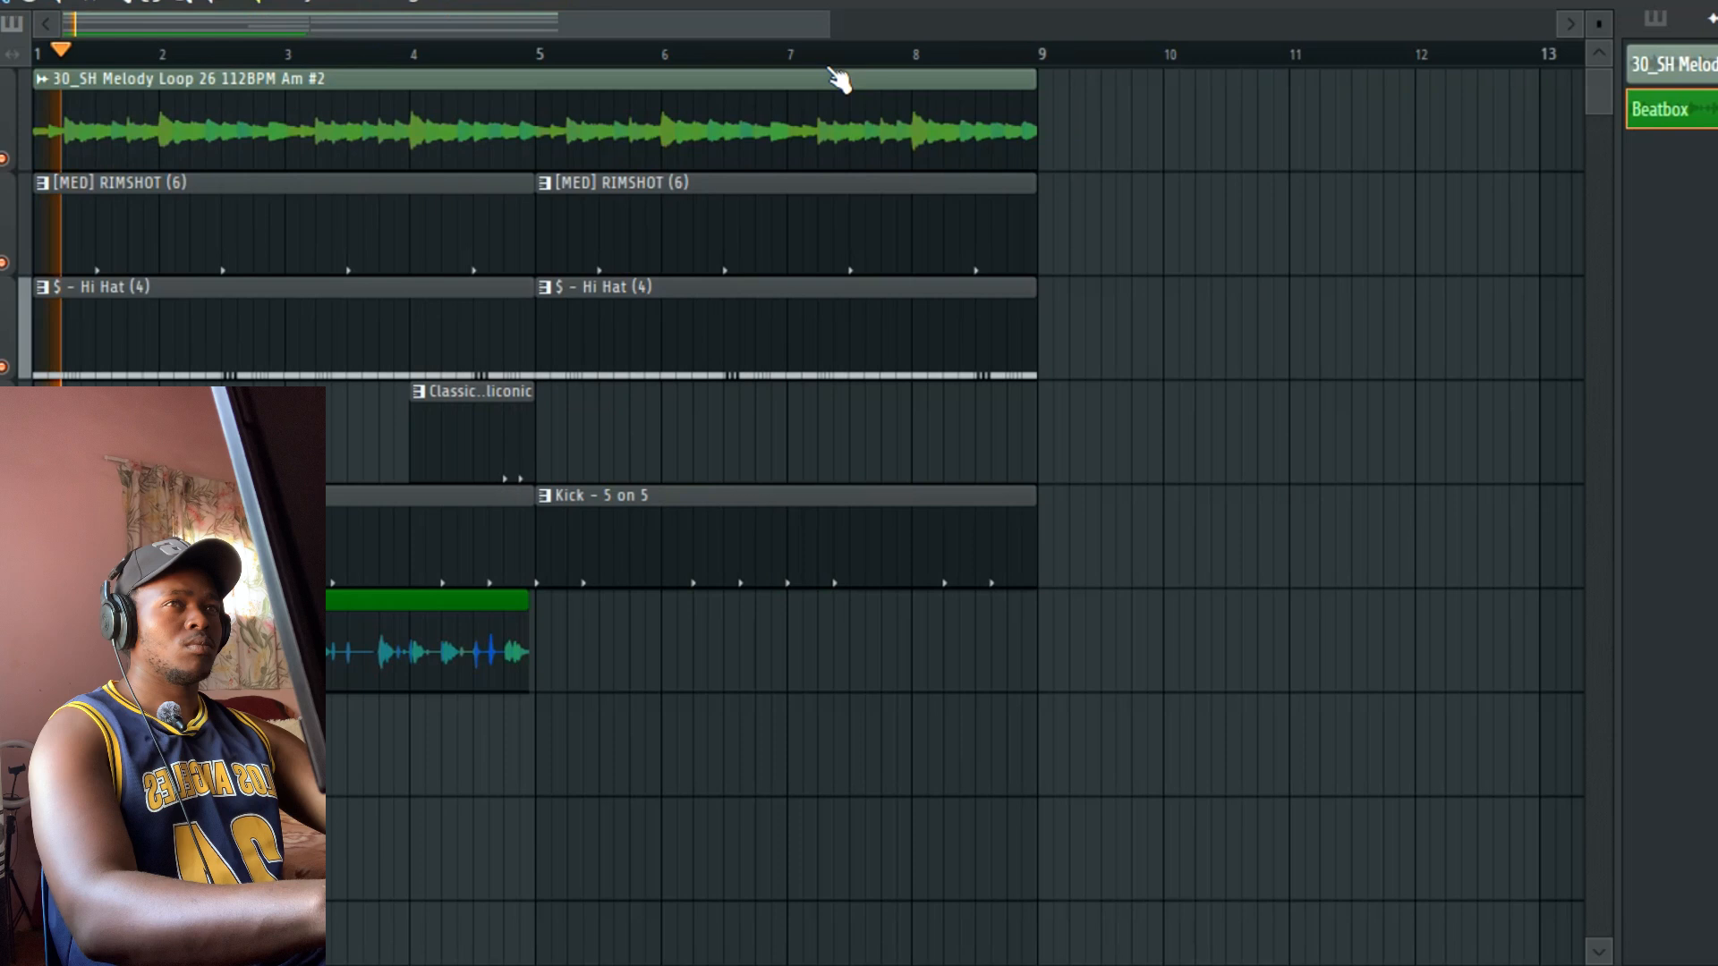
{"action": "left_click_drag", "start_coordinate": [1050, 105], "coordinate": [1126, 134]}
{"action": "left_click", "coordinate": [1045, 80]}
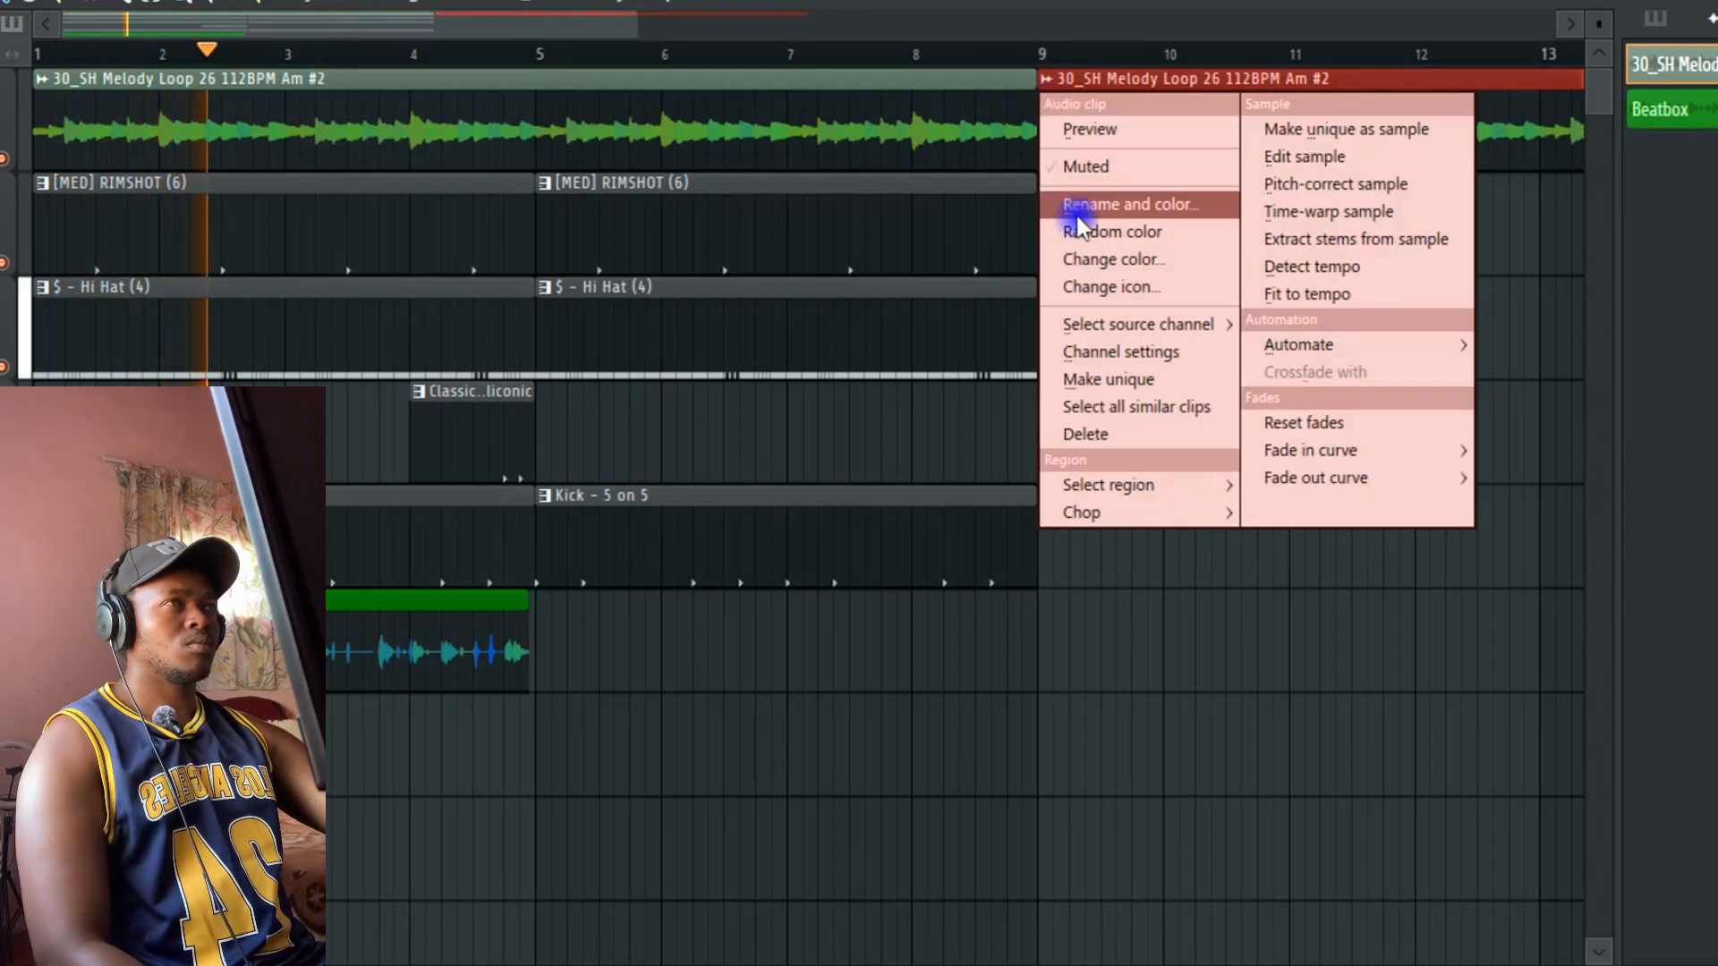
{"action": "left_click", "coordinate": [1103, 379]}
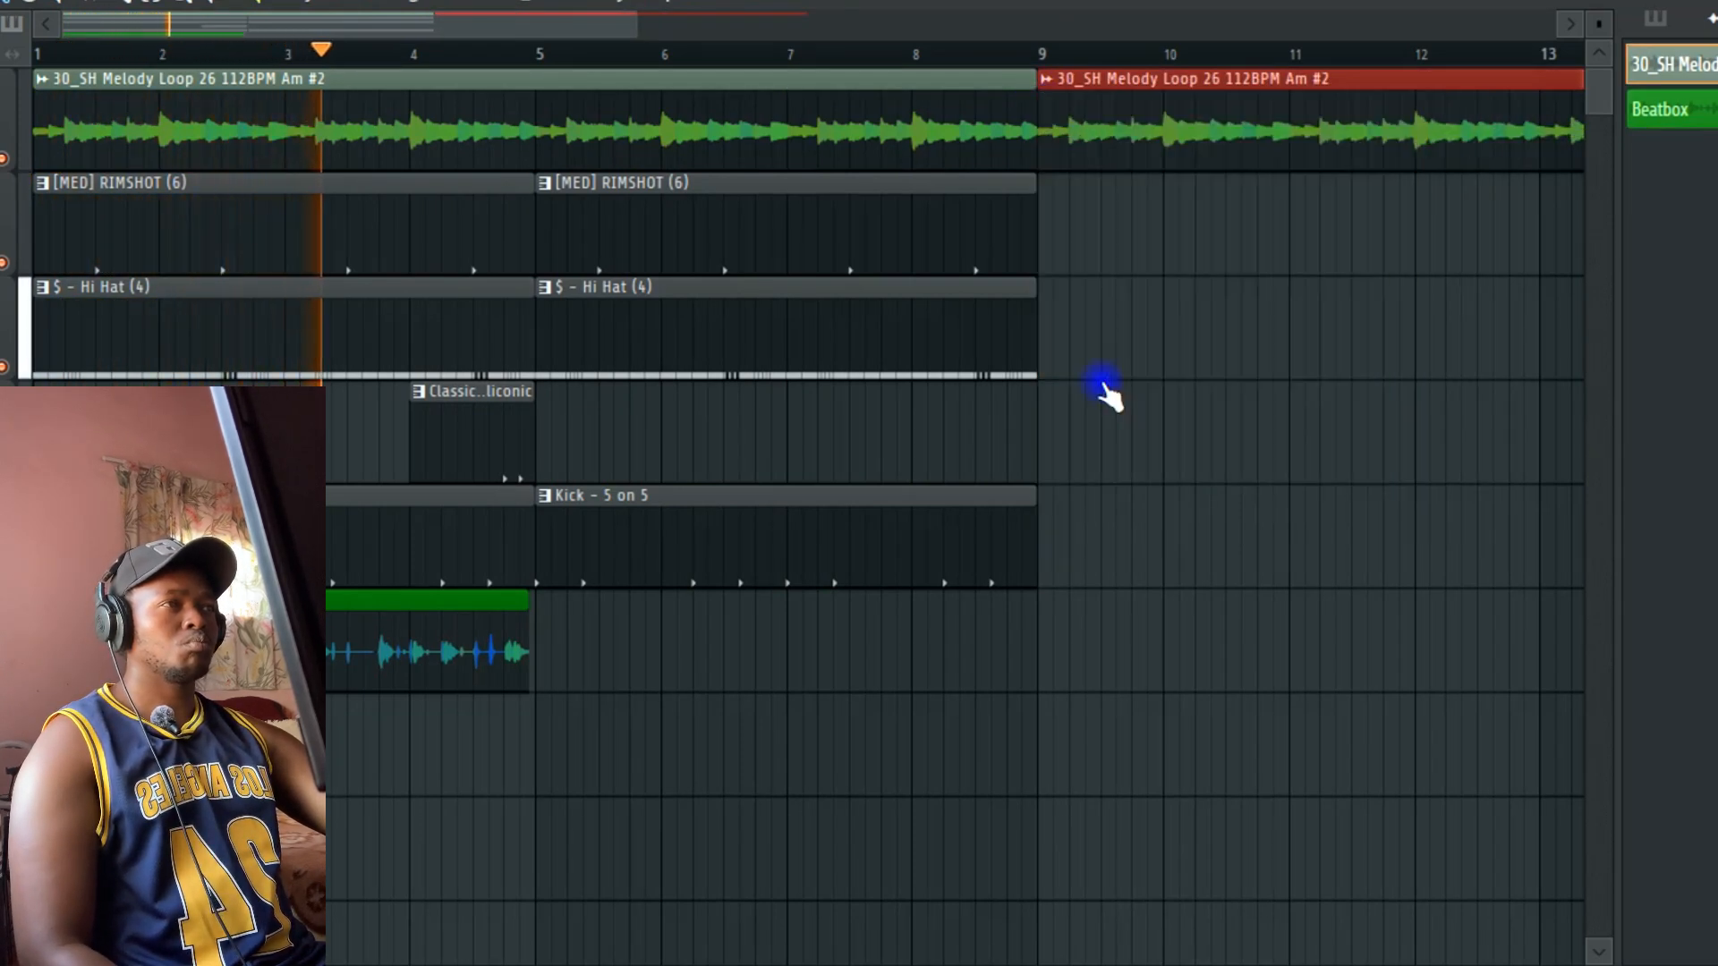
Step: Examine the channel settings of the original melody loop and of its unique copy at bar 9, including their pitch ranges
{"action": "double_click", "coordinate": [1081, 108]}
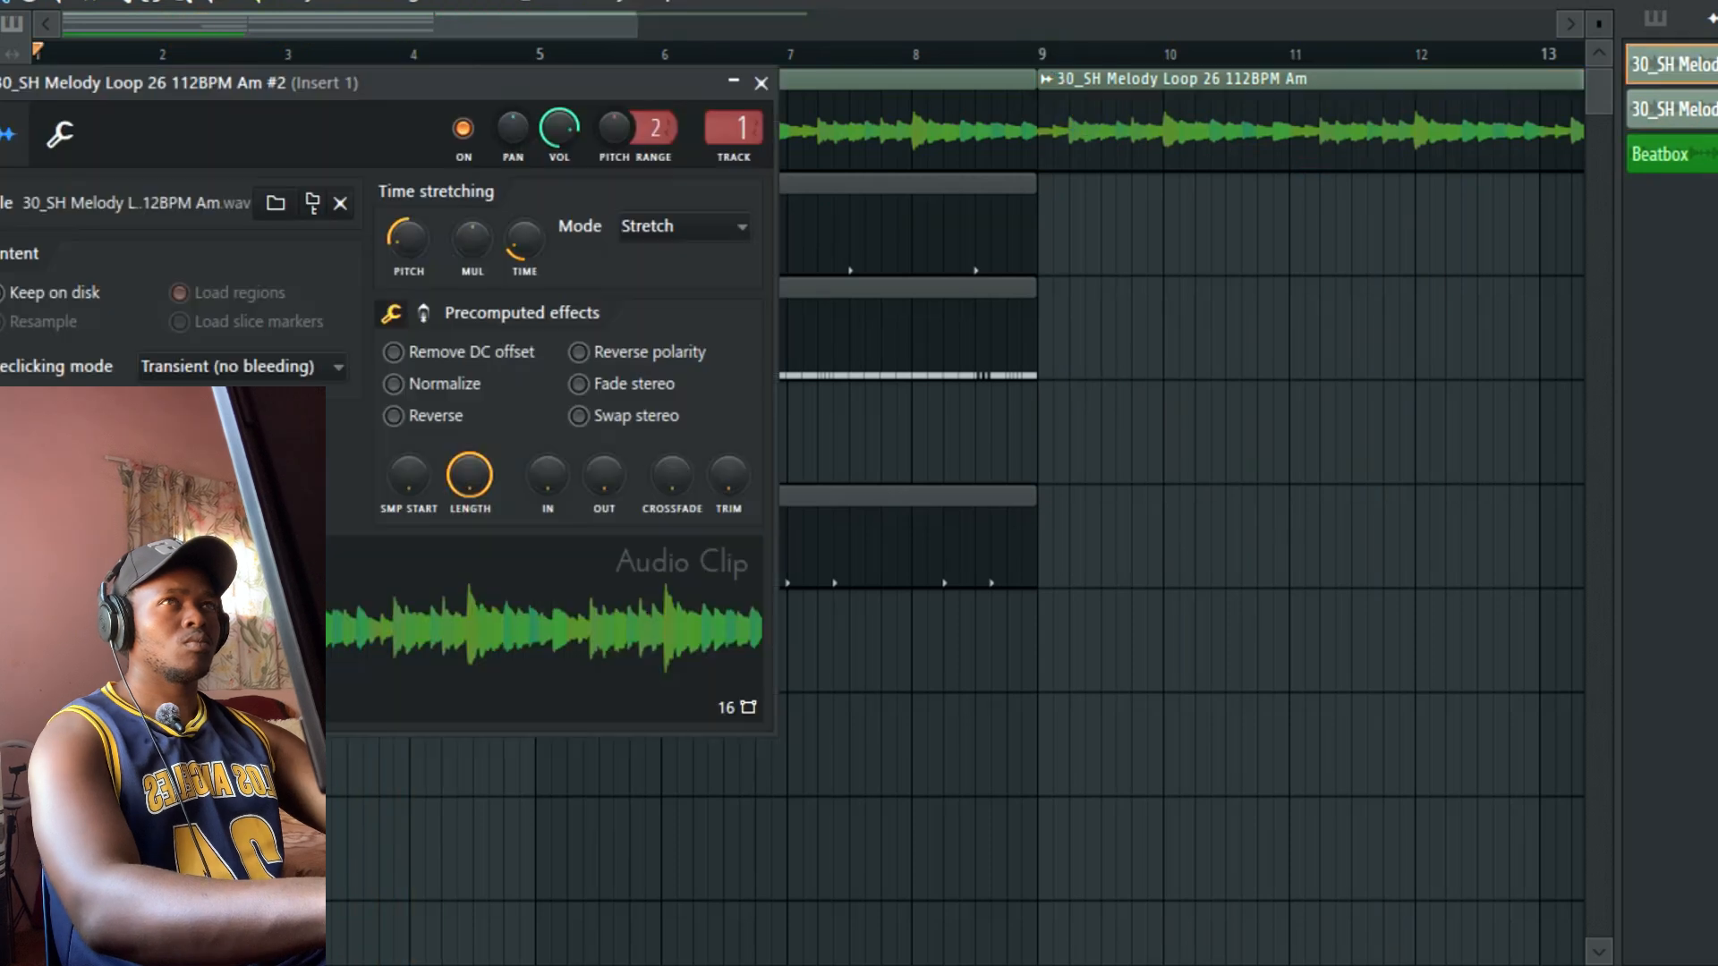
{"action": "left_click", "coordinate": [762, 84]}
{"action": "double_click", "coordinate": [736, 116]}
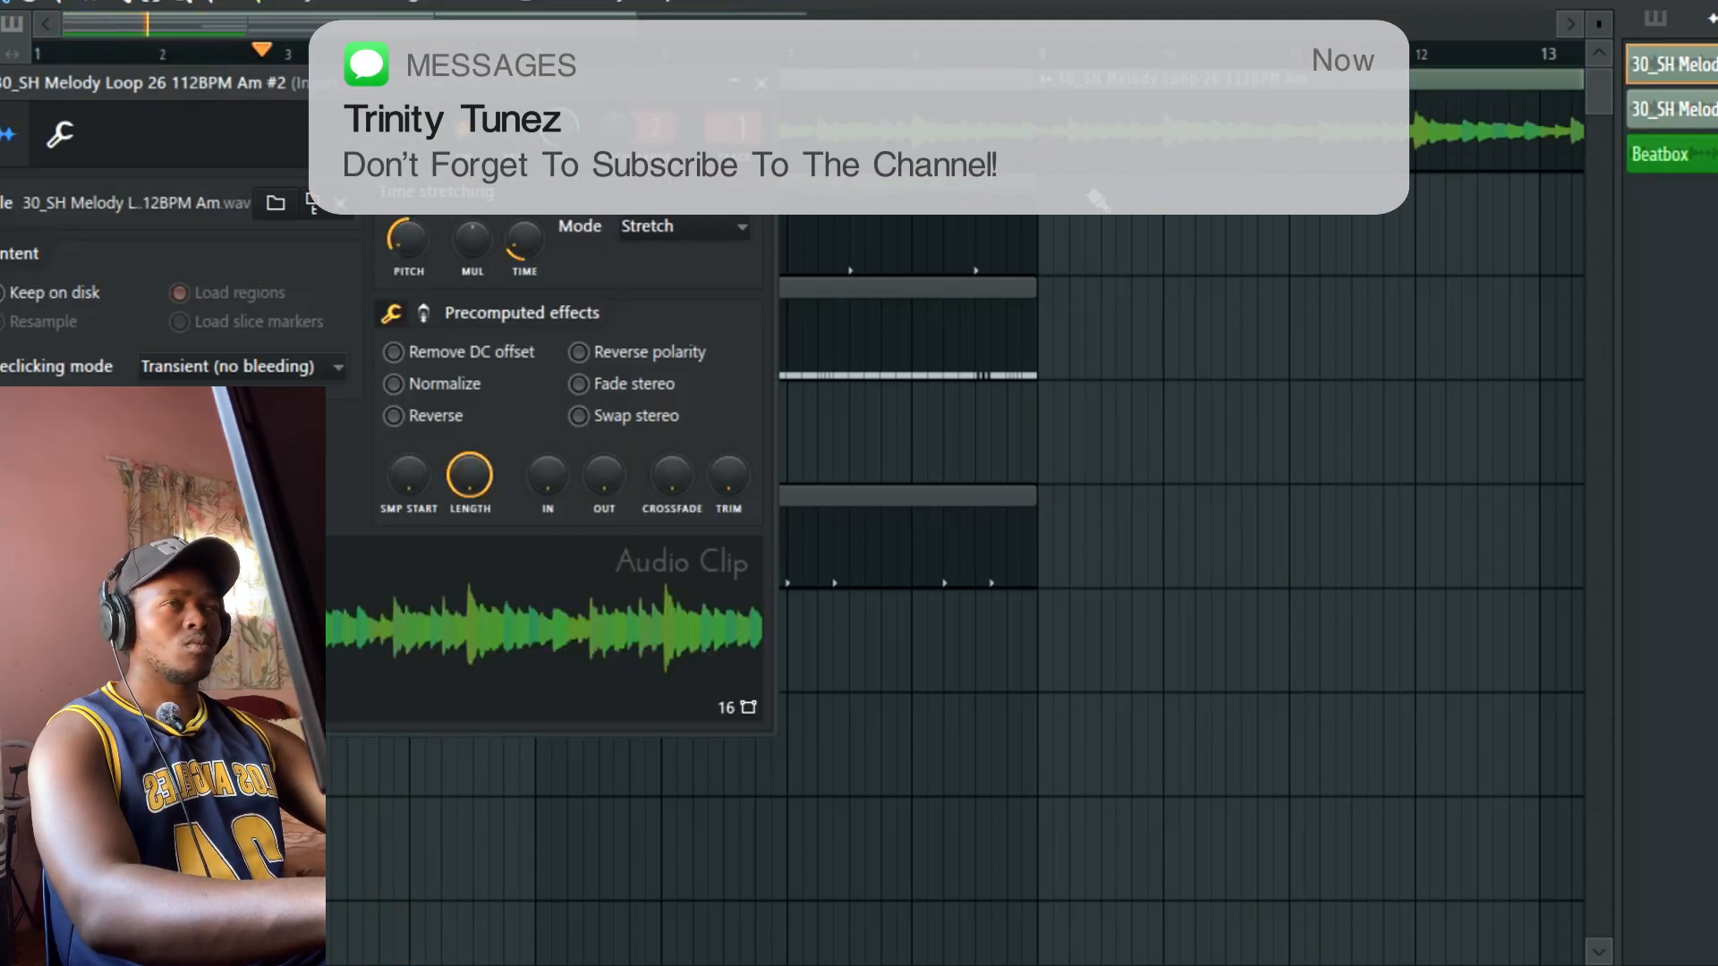
{"action": "double_click", "coordinate": [1089, 139]}
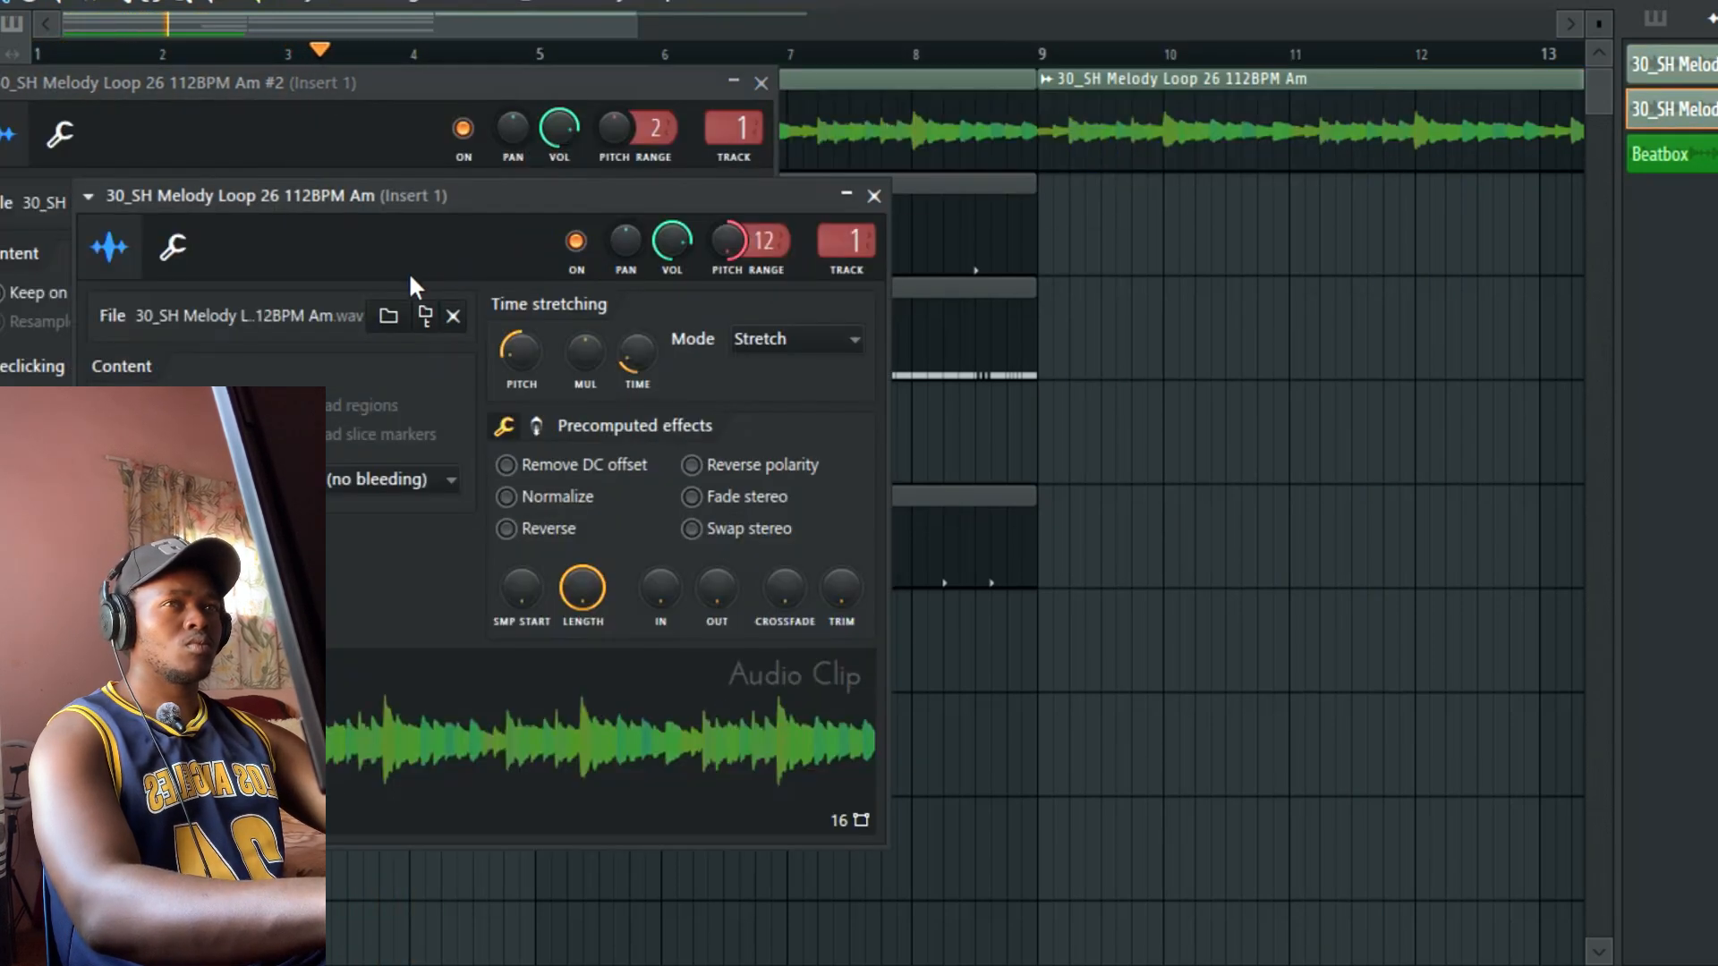
{"action": "left_click", "coordinate": [870, 192]}
{"action": "left_click", "coordinate": [761, 83]}
Step: Duplicate the drum clips on tracks 2 to 5 to bar 9 and repeat the Beatbox clip on track 6 from bar 5 onwards
{"action": "left_click_drag", "start_coordinate": [1055, 224], "coordinate": [189, 537]}
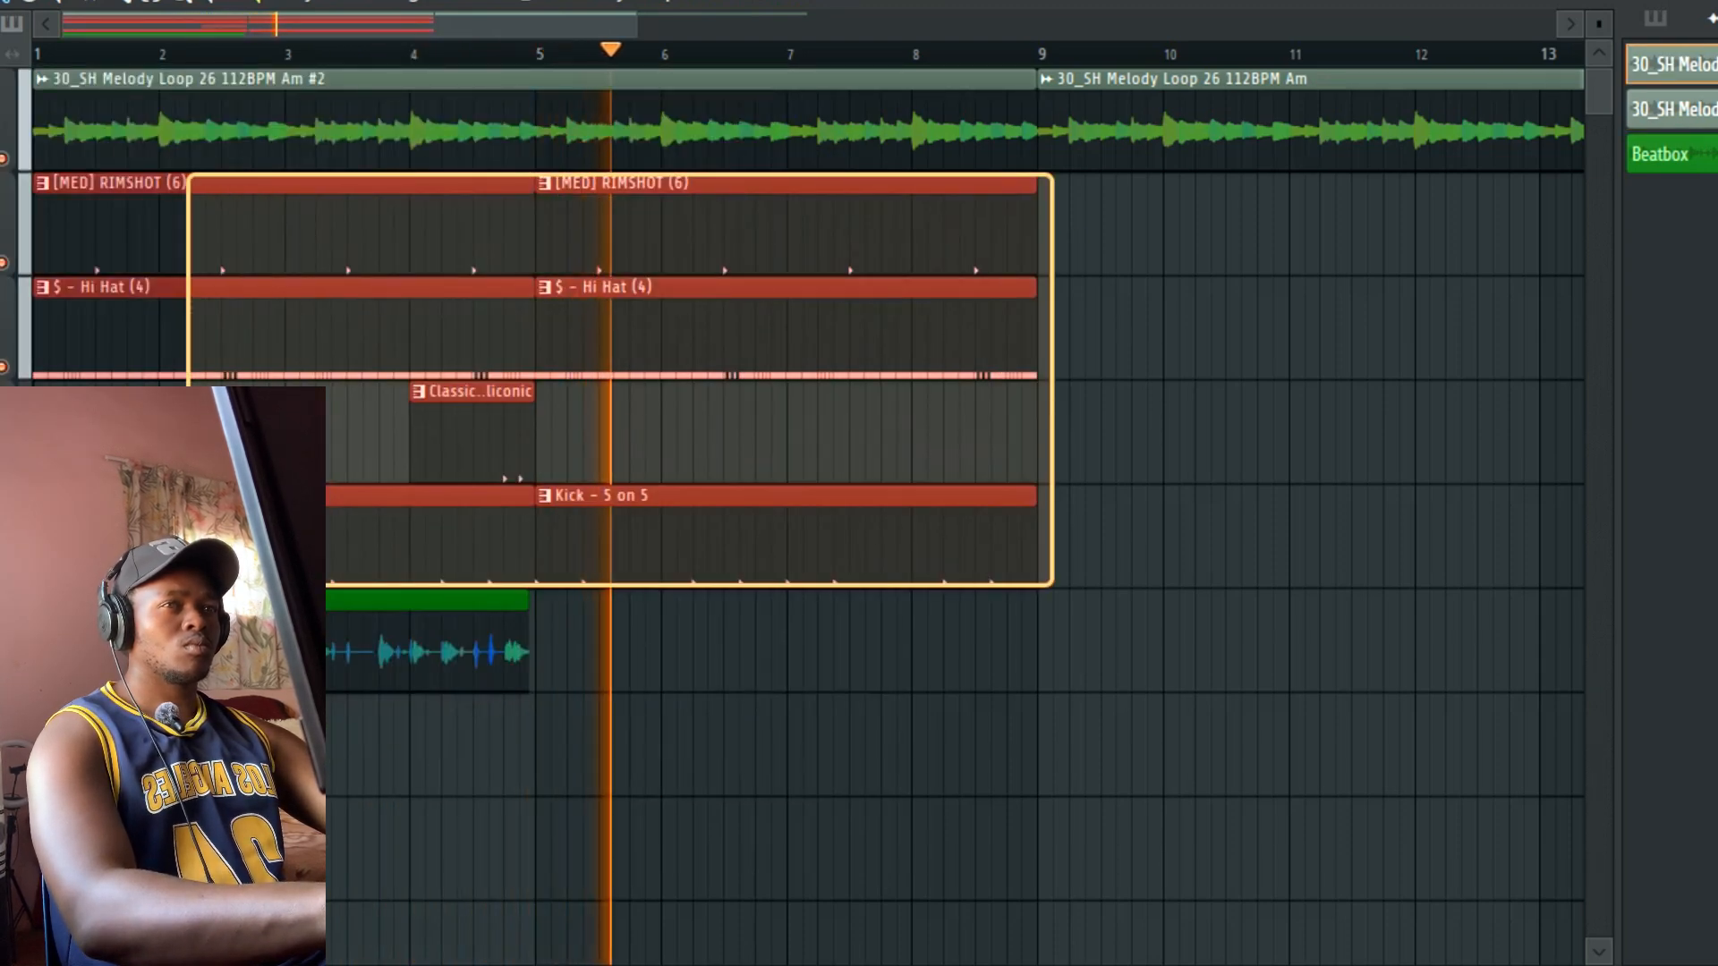
{"action": "key", "text": "ctrl+b"}
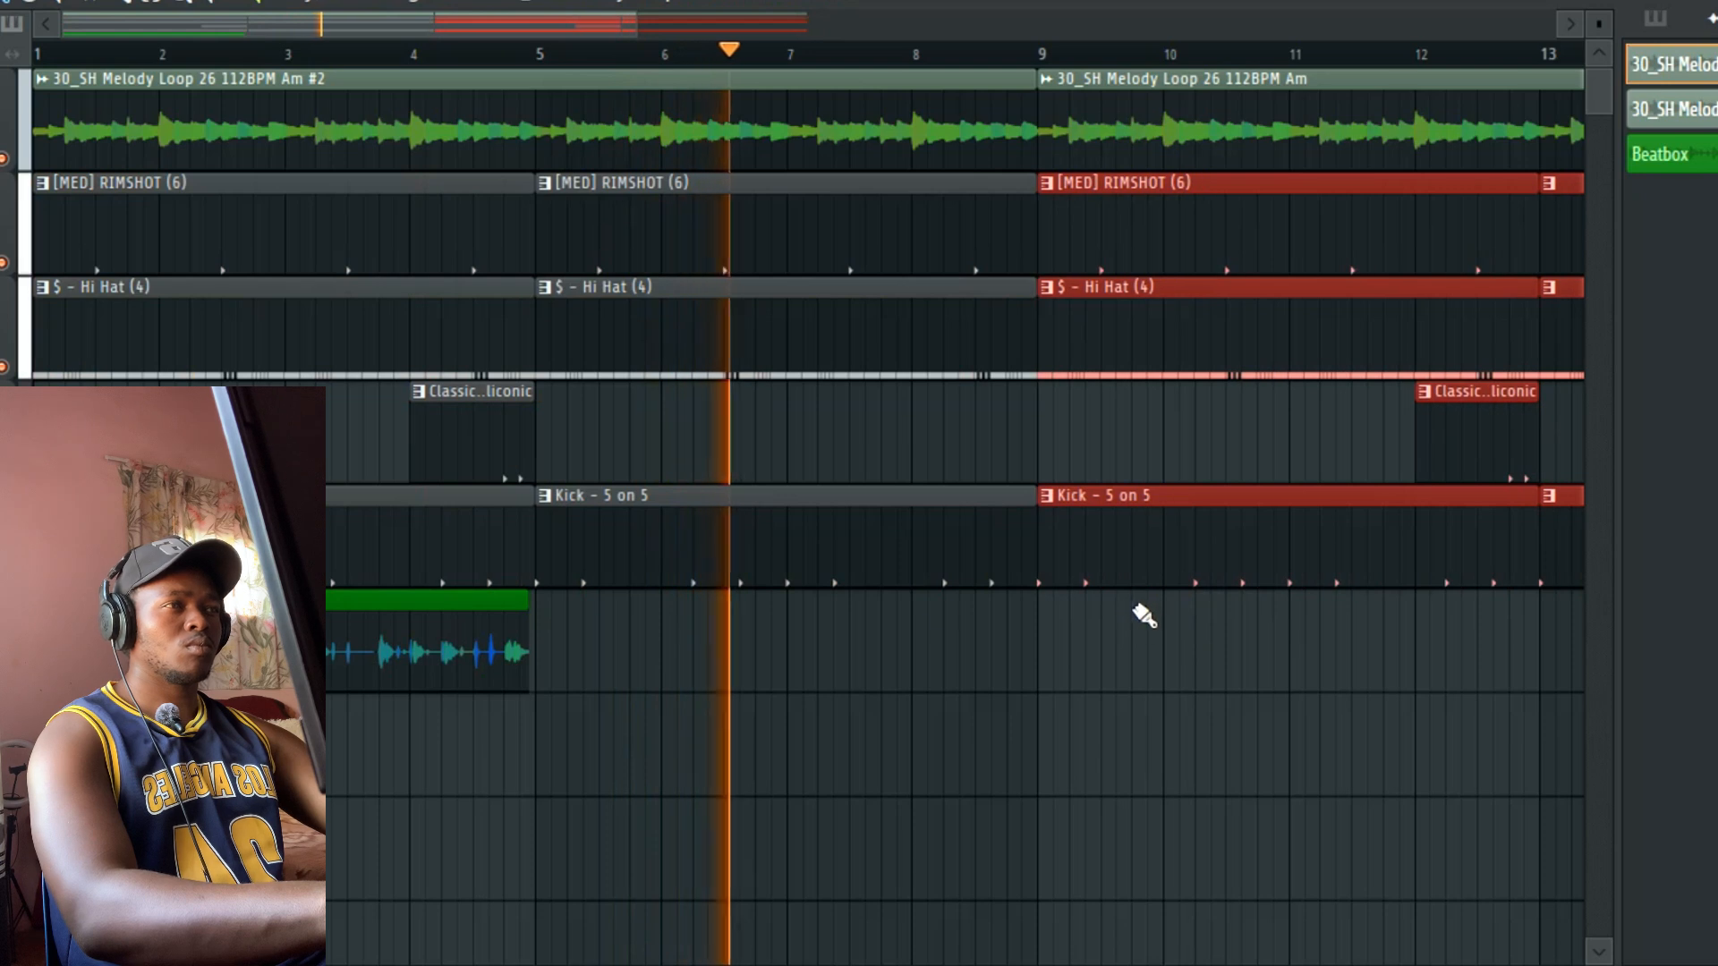
{"action": "left_click_drag", "start_coordinate": [321, 658], "coordinate": [810, 713]}
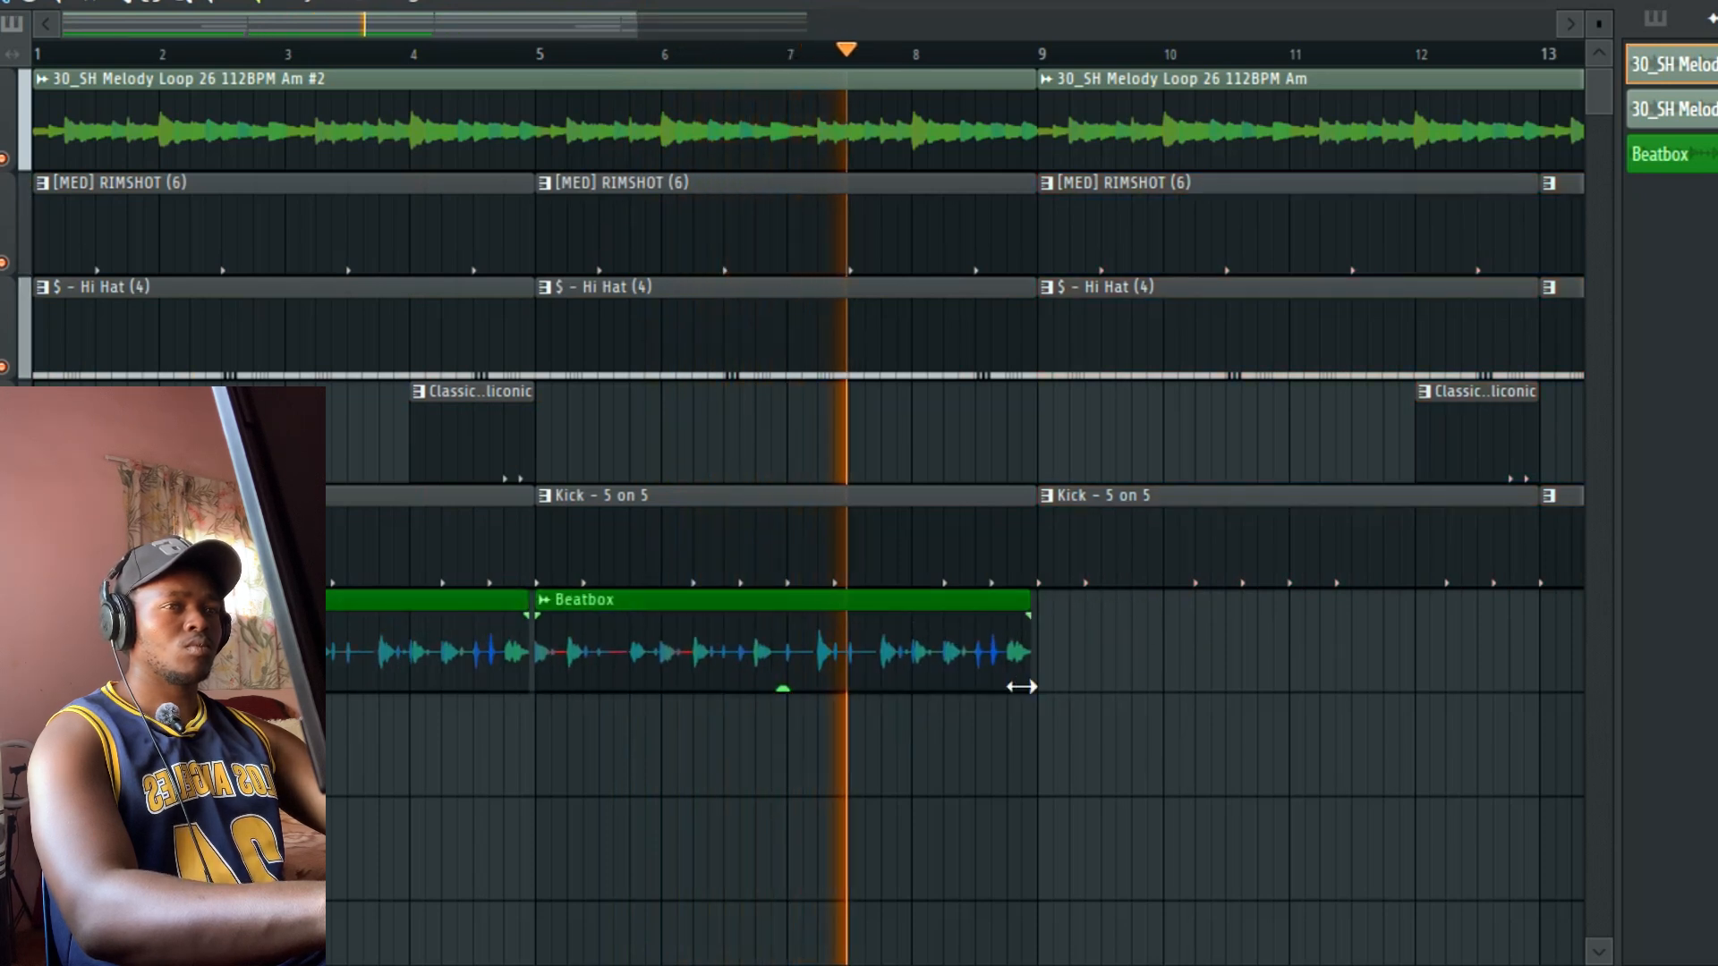
{"action": "left_click_drag", "start_coordinate": [1150, 692], "coordinate": [322, 590]}
{"action": "key", "text": "ctrl+b"}
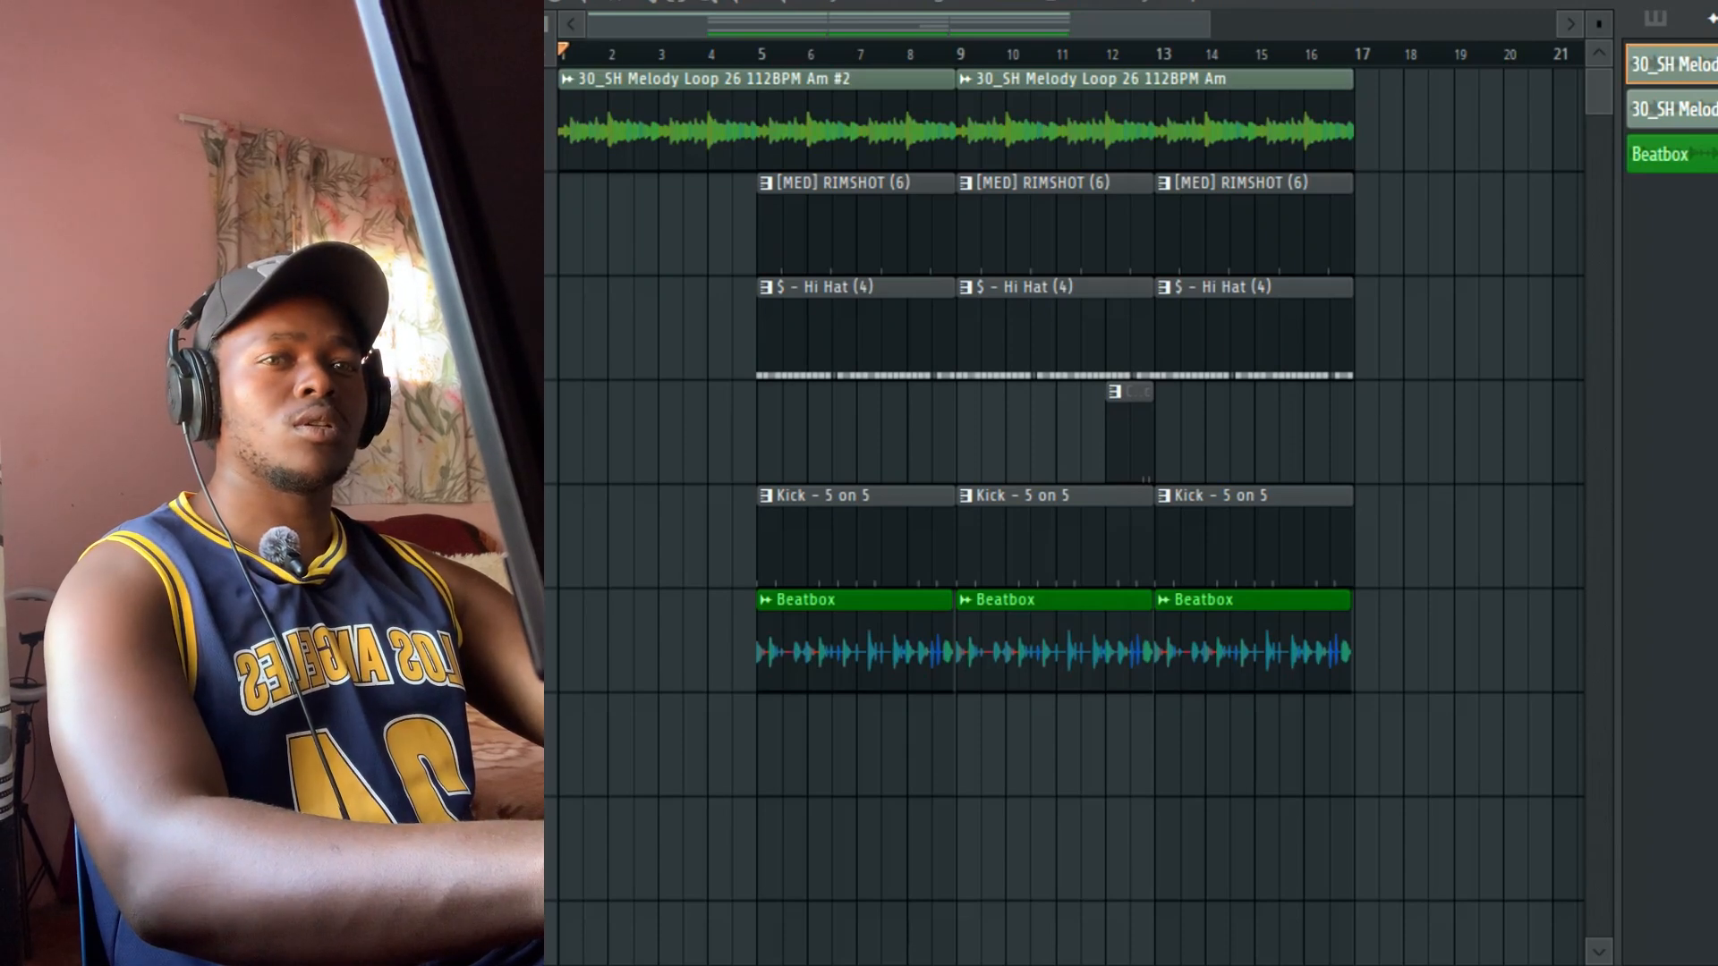
Step: Add the PJ - Drop Riser (FX) sample to track 7 with its peak at bar 5 and check its channel settings
{"action": "left_click_drag", "start_coordinate": [501, 680], "coordinate": [738, 742]}
{"action": "left_click_drag", "start_coordinate": [1208, 20], "coordinate": [748, 215]}
{"action": "key", "text": "space"}
{"action": "left_click_drag", "start_coordinate": [1229, 775], "coordinate": [1350, 774]}
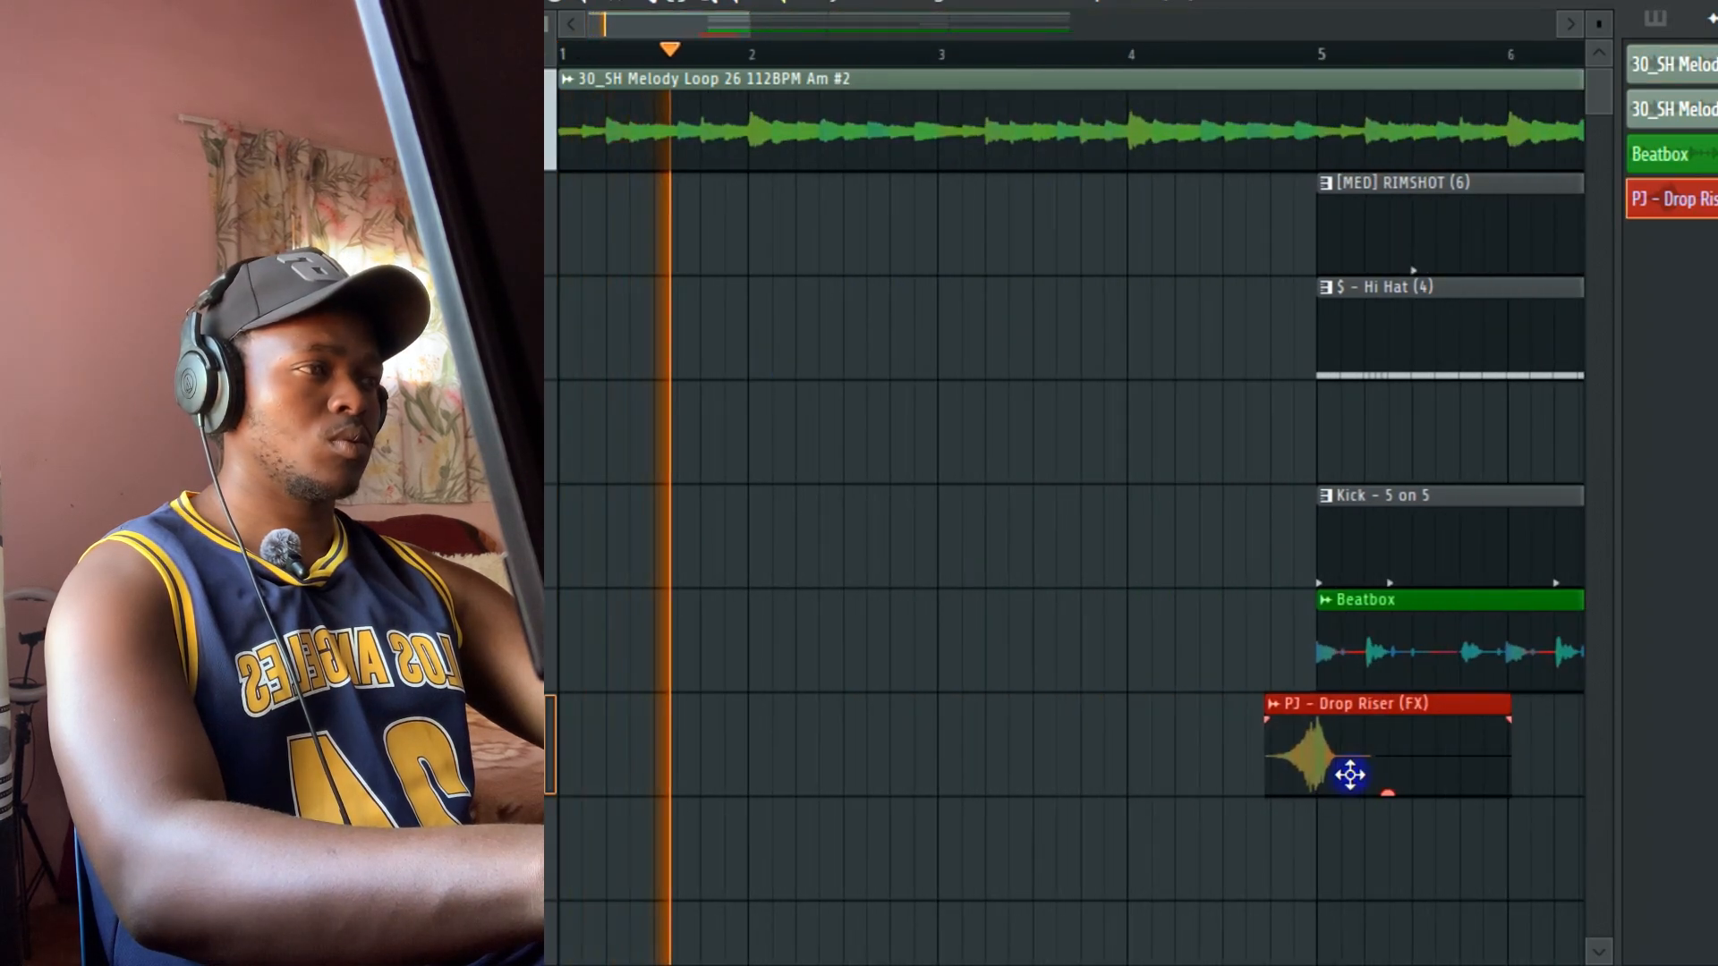
{"action": "double_click", "coordinate": [1350, 775]}
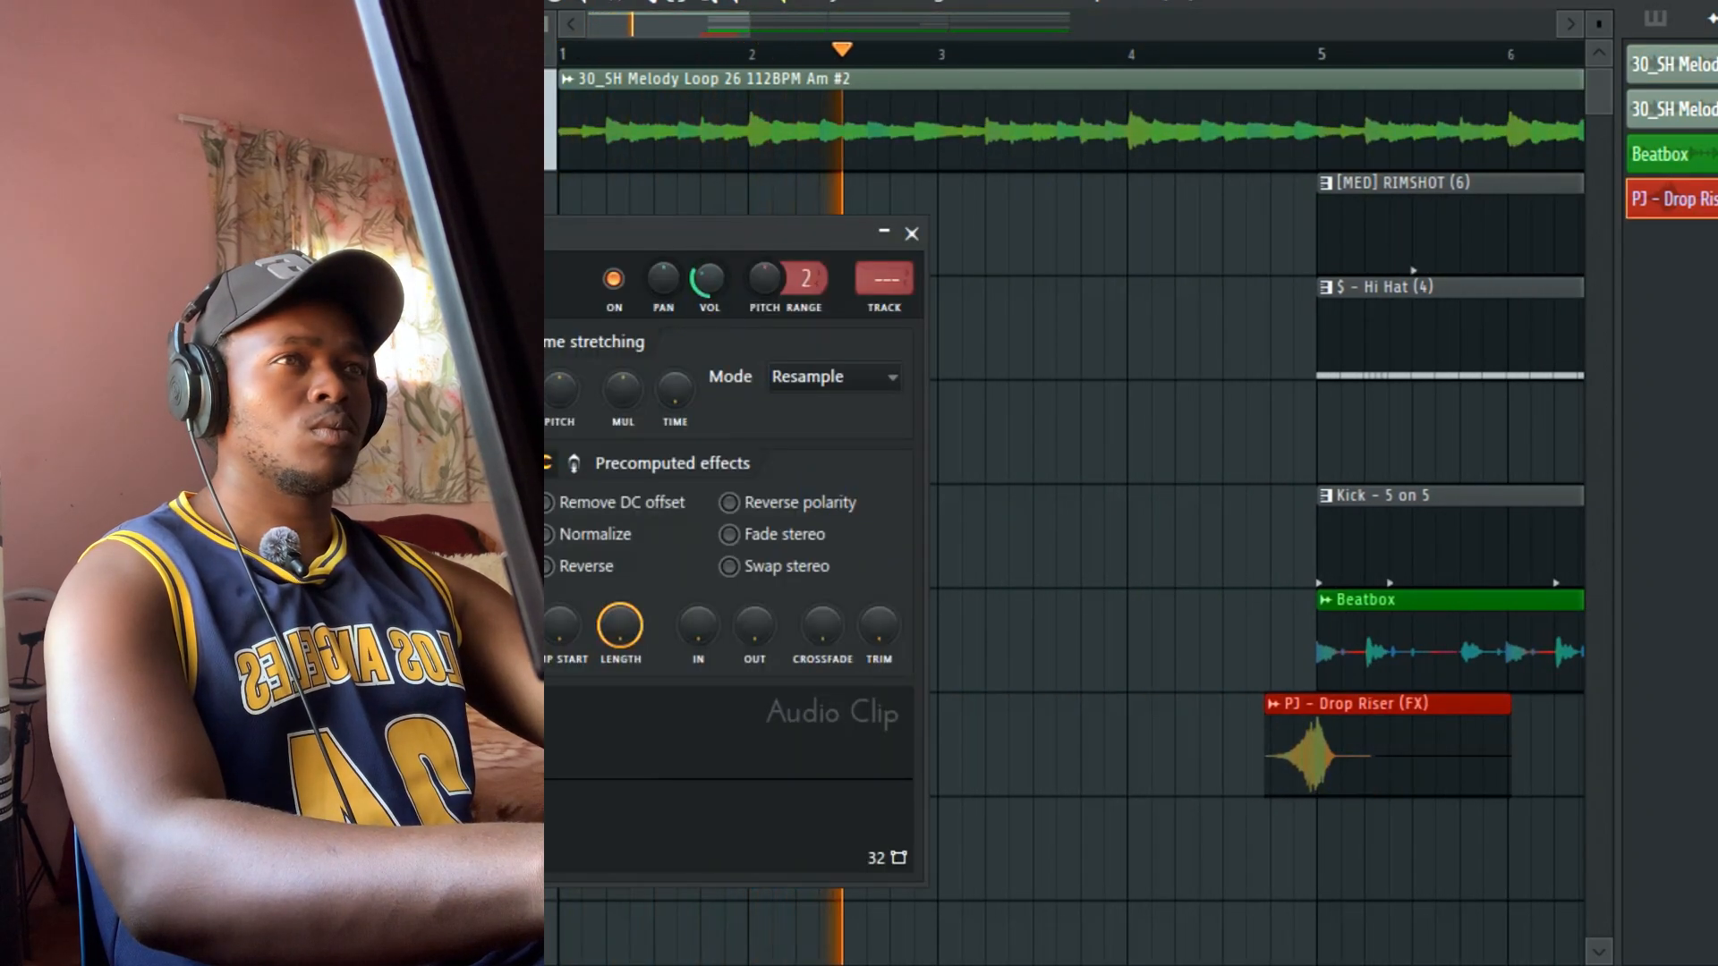
{"action": "left_click", "coordinate": [911, 233]}
Step: Remove the rimshot and kick clips at bar 5 and check the channel settings of the fx [avatar] sample on track 8
{"action": "scroll", "coordinate": [829, 53], "scroll_direction": "down", "scroll_amount": 2}
{"action": "scroll", "coordinate": [829, 53], "scroll_direction": "down", "scroll_amount": 2}
{"action": "right_click", "coordinate": [1038, 487]}
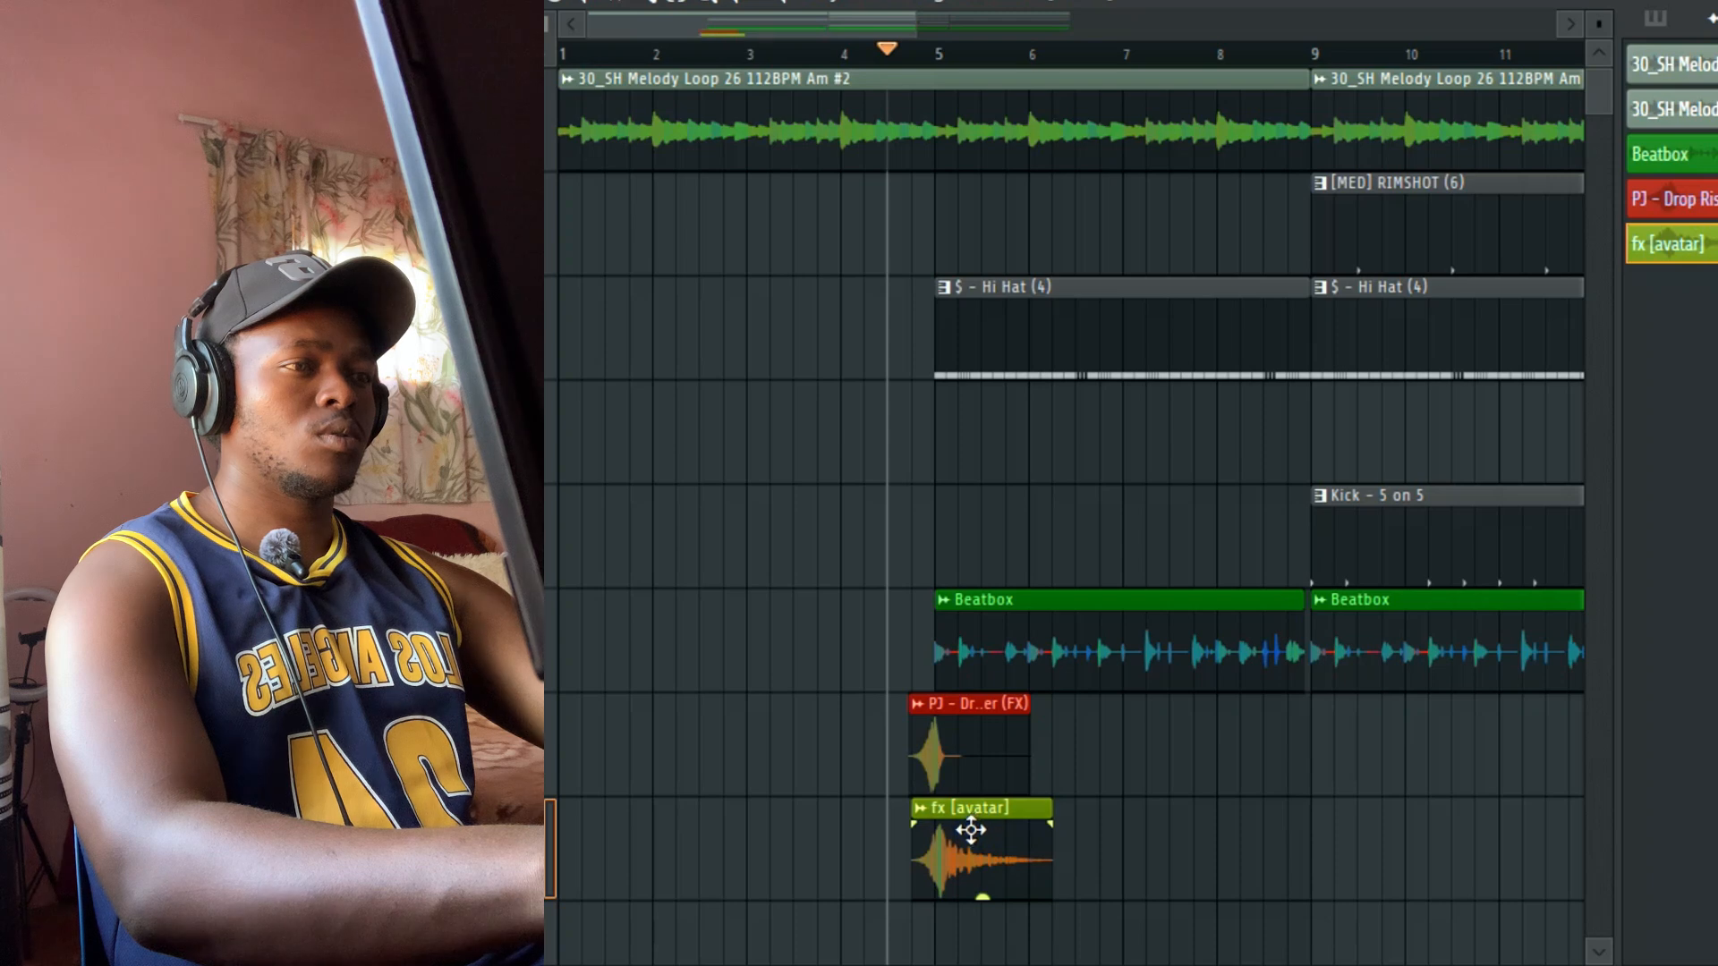
{"action": "double_click", "coordinate": [966, 834]}
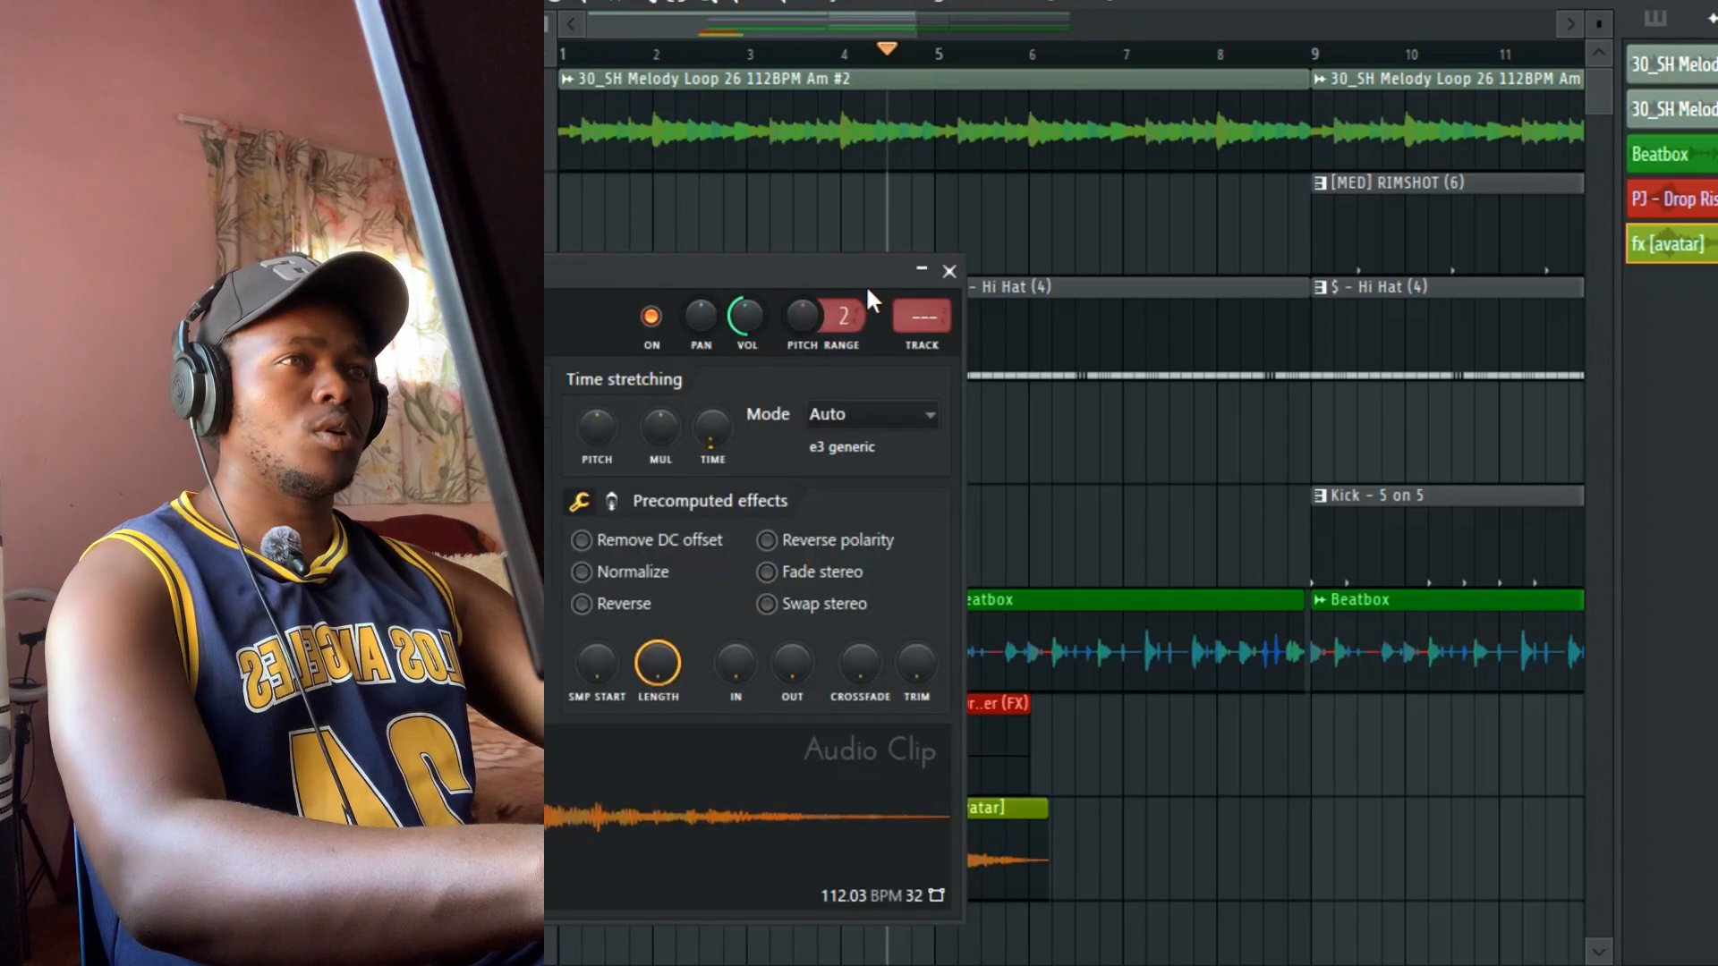
{"action": "left_click", "coordinate": [949, 270]}
Step: Delete the PJ - Drop Riser (FX) sample, move the fx [avatar] clip up to track 7 and play the transition
{"action": "right_click", "coordinate": [1682, 200]}
{"action": "left_click", "coordinate": [1669, 549]}
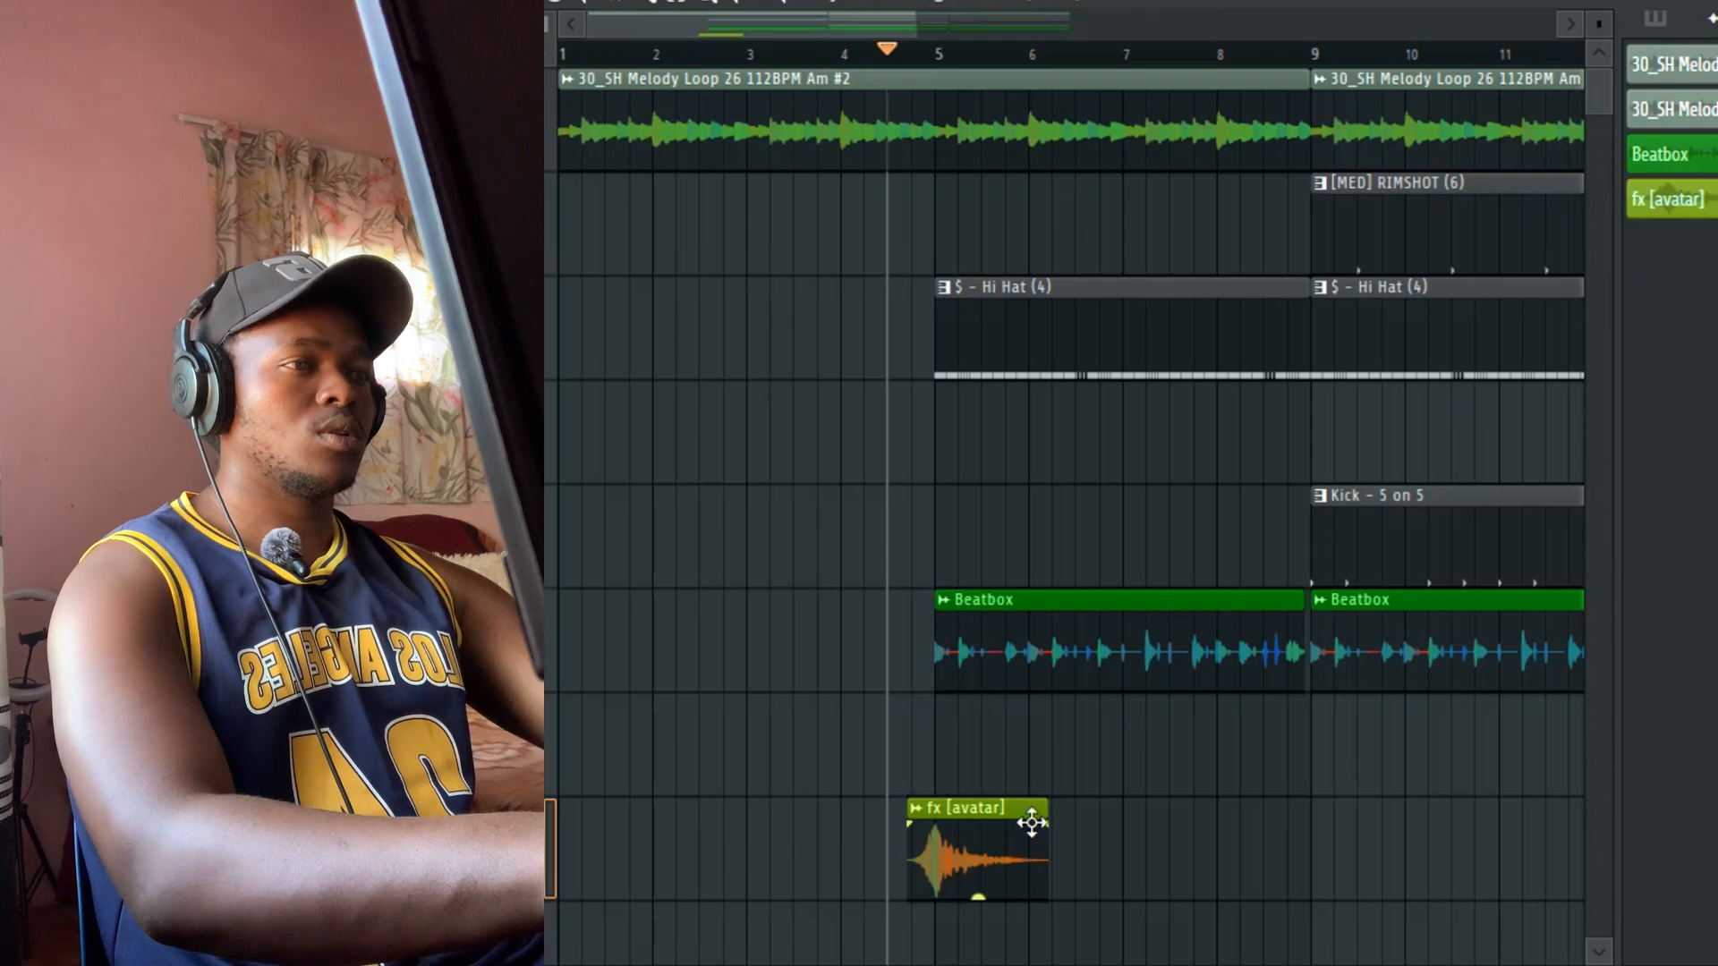
{"action": "left_click_drag", "start_coordinate": [996, 825], "coordinate": [991, 700]}
{"action": "key", "text": "space"}
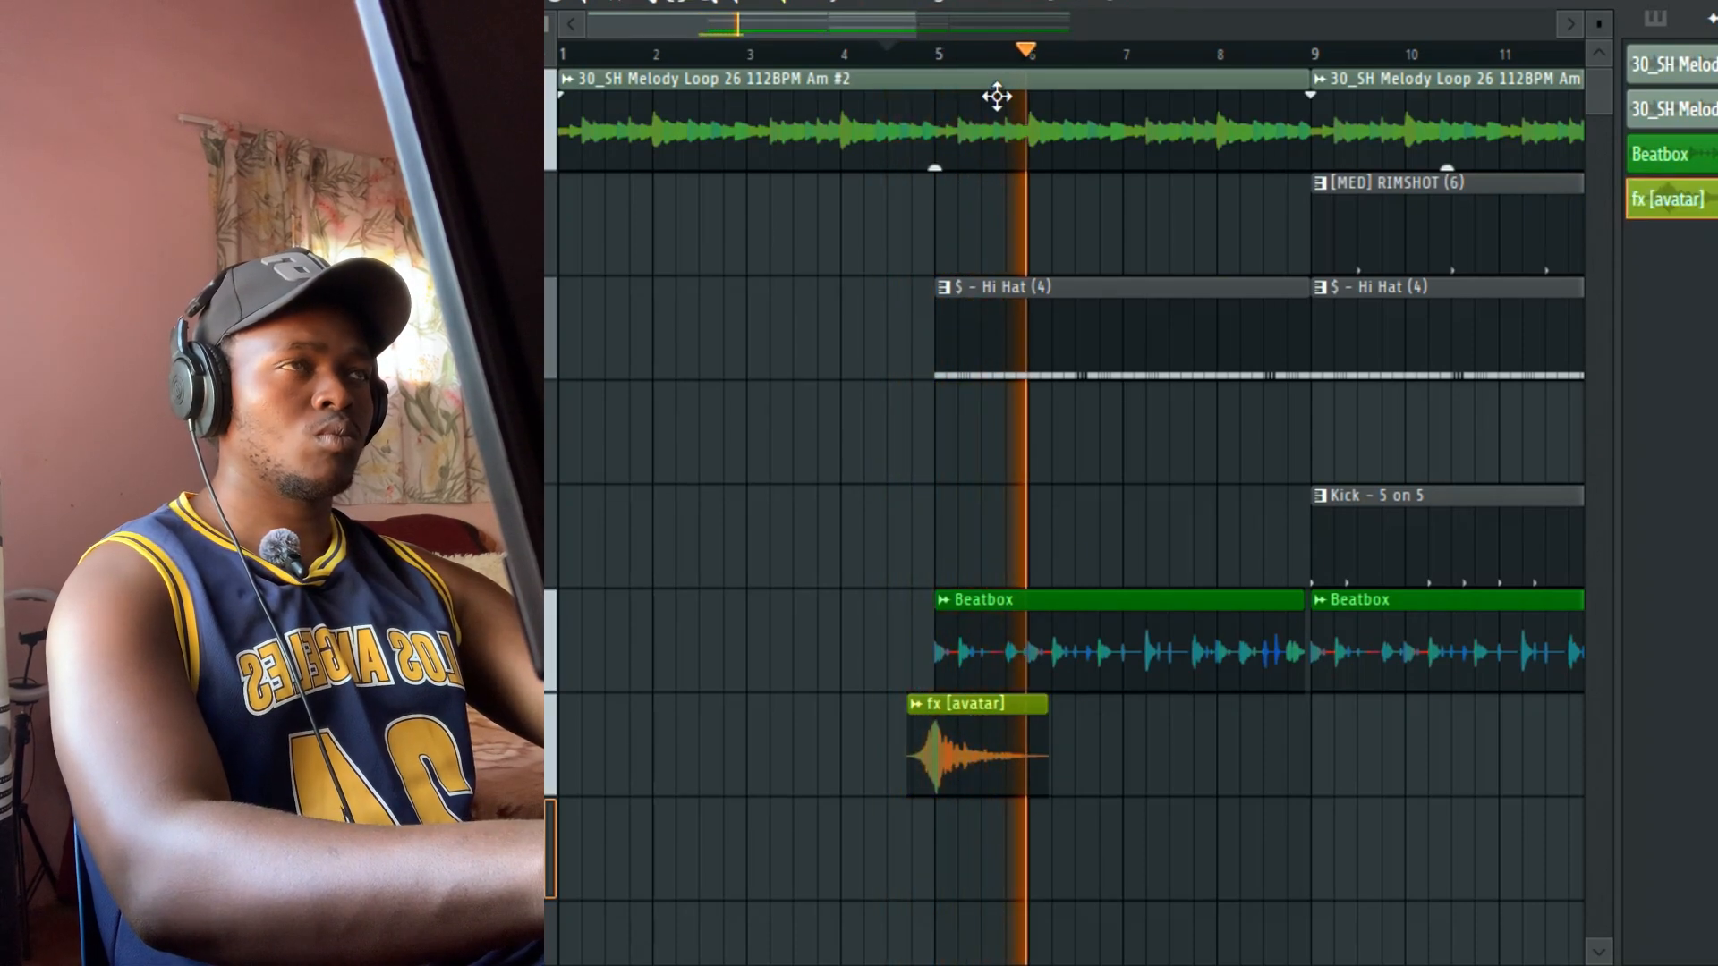
Step: Add the PJ - Wind Riser (FX) sample on track 7 around bar 9 and the TnF_02_110bpm_Flute loop at bar 1 of track 8
{"action": "left_click_drag", "start_coordinate": [917, 27], "coordinate": [1087, 34]}
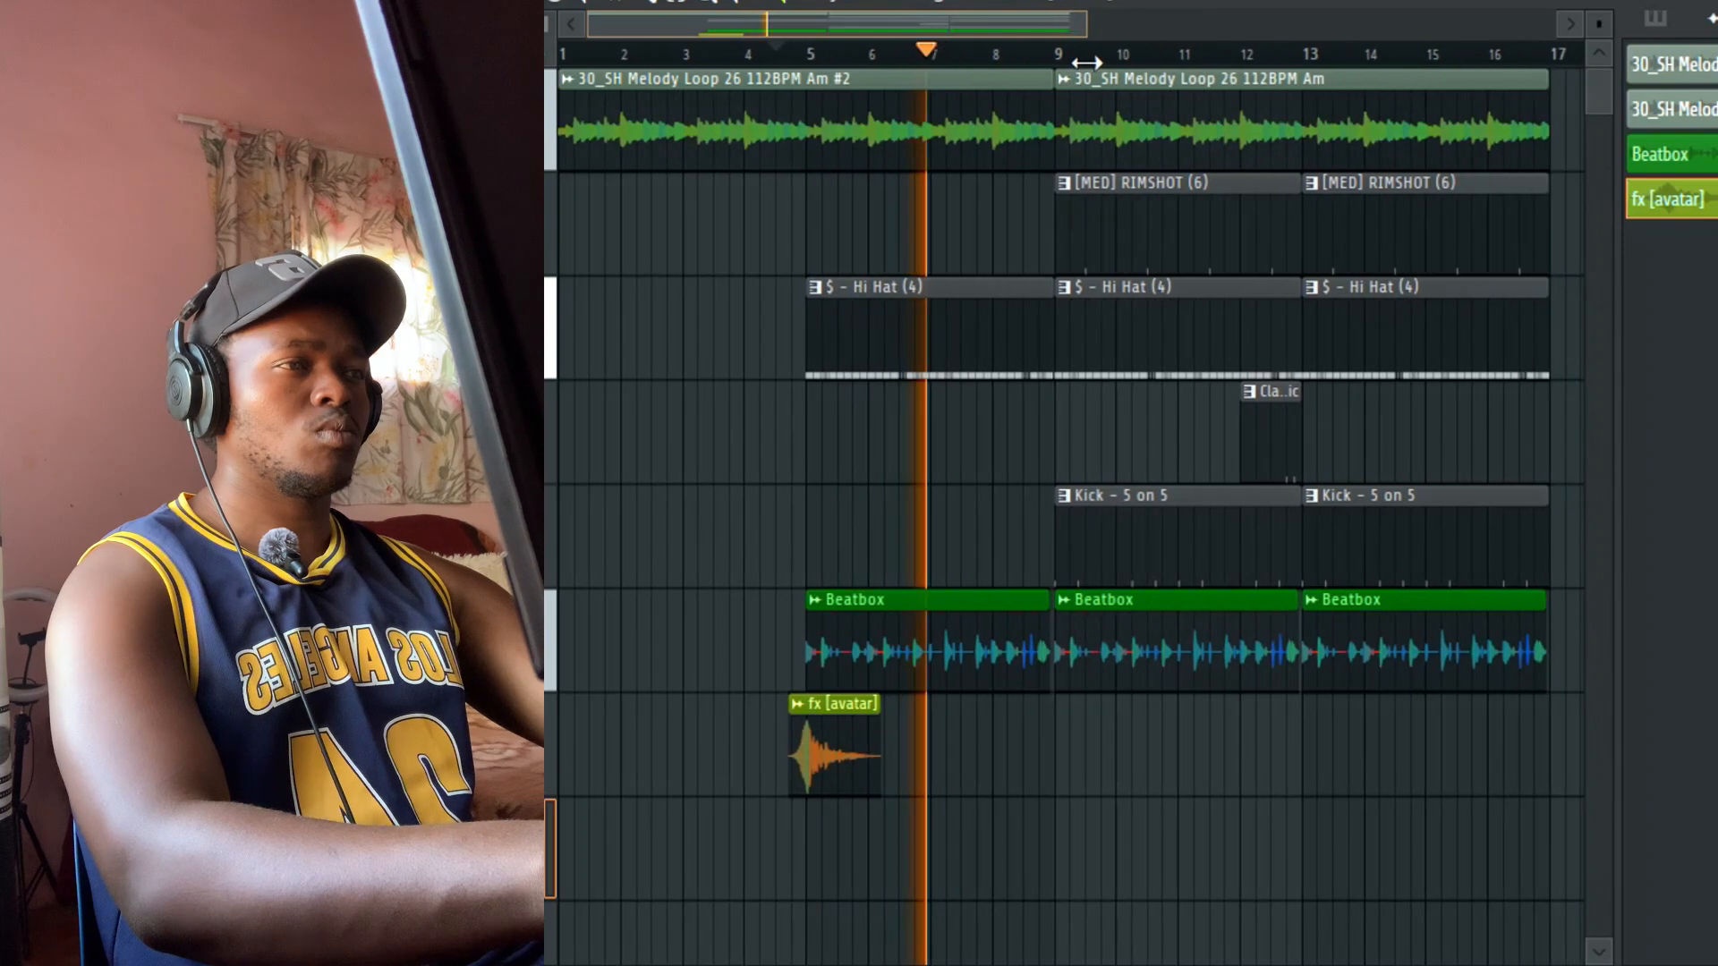
{"action": "left_click_drag", "start_coordinate": [501, 698], "coordinate": [1073, 758]}
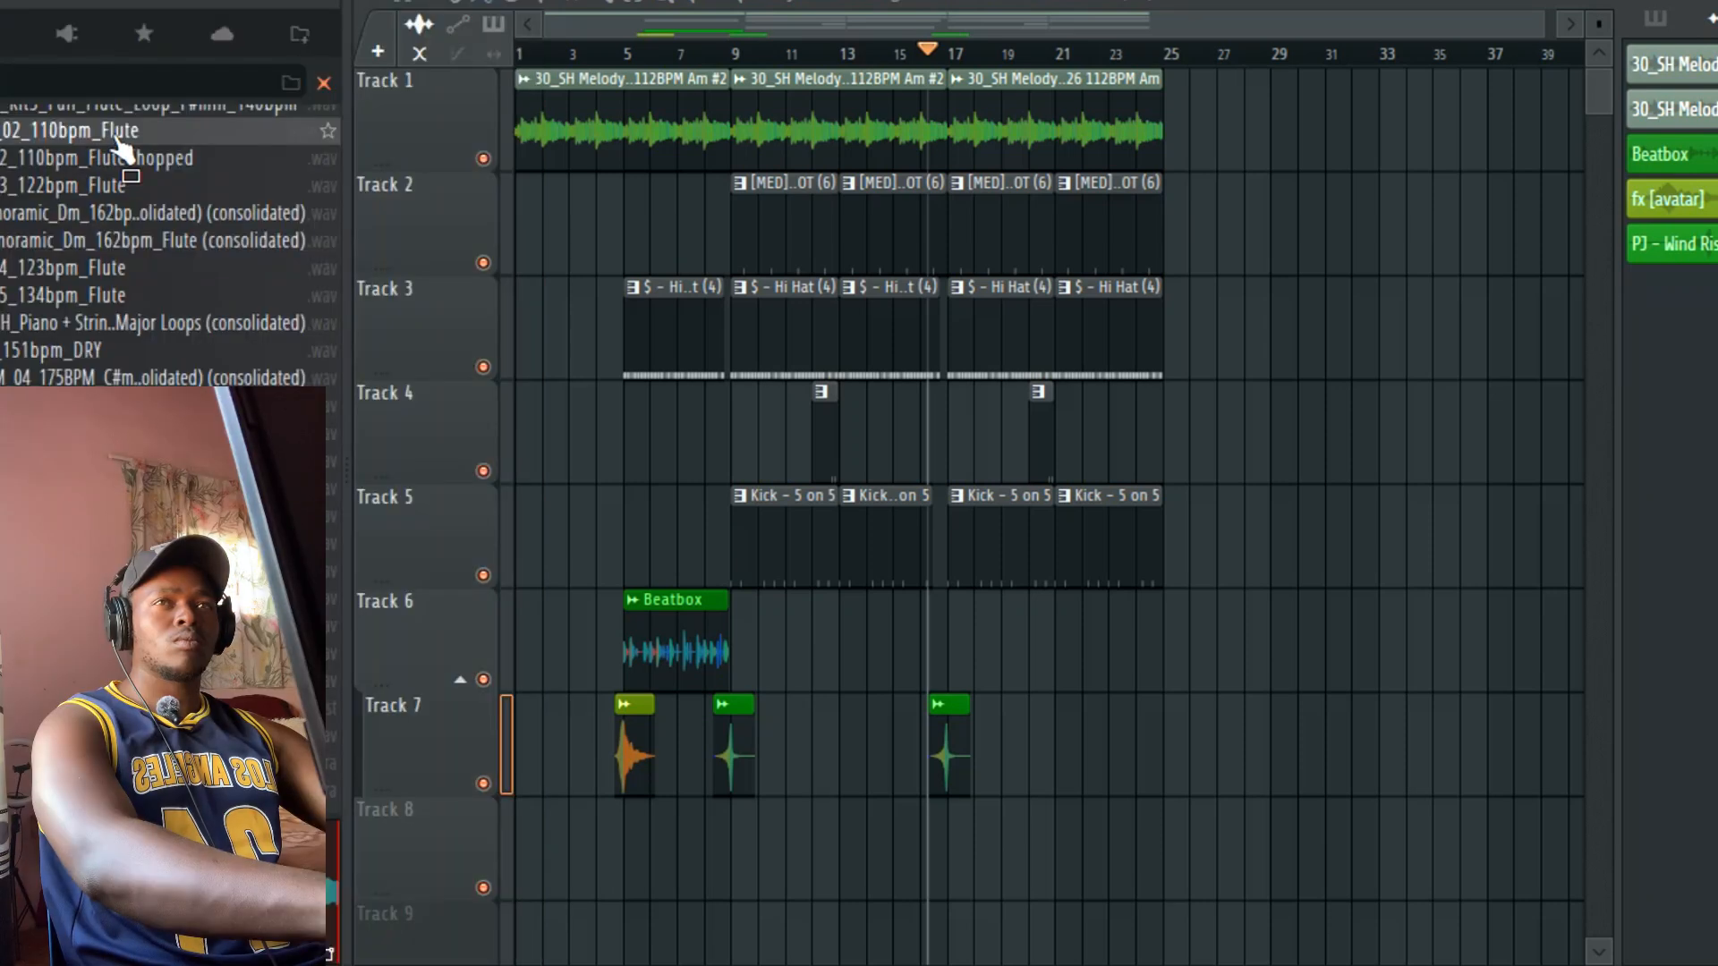
{"action": "left_click_drag", "start_coordinate": [240, 167], "coordinate": [542, 804]}
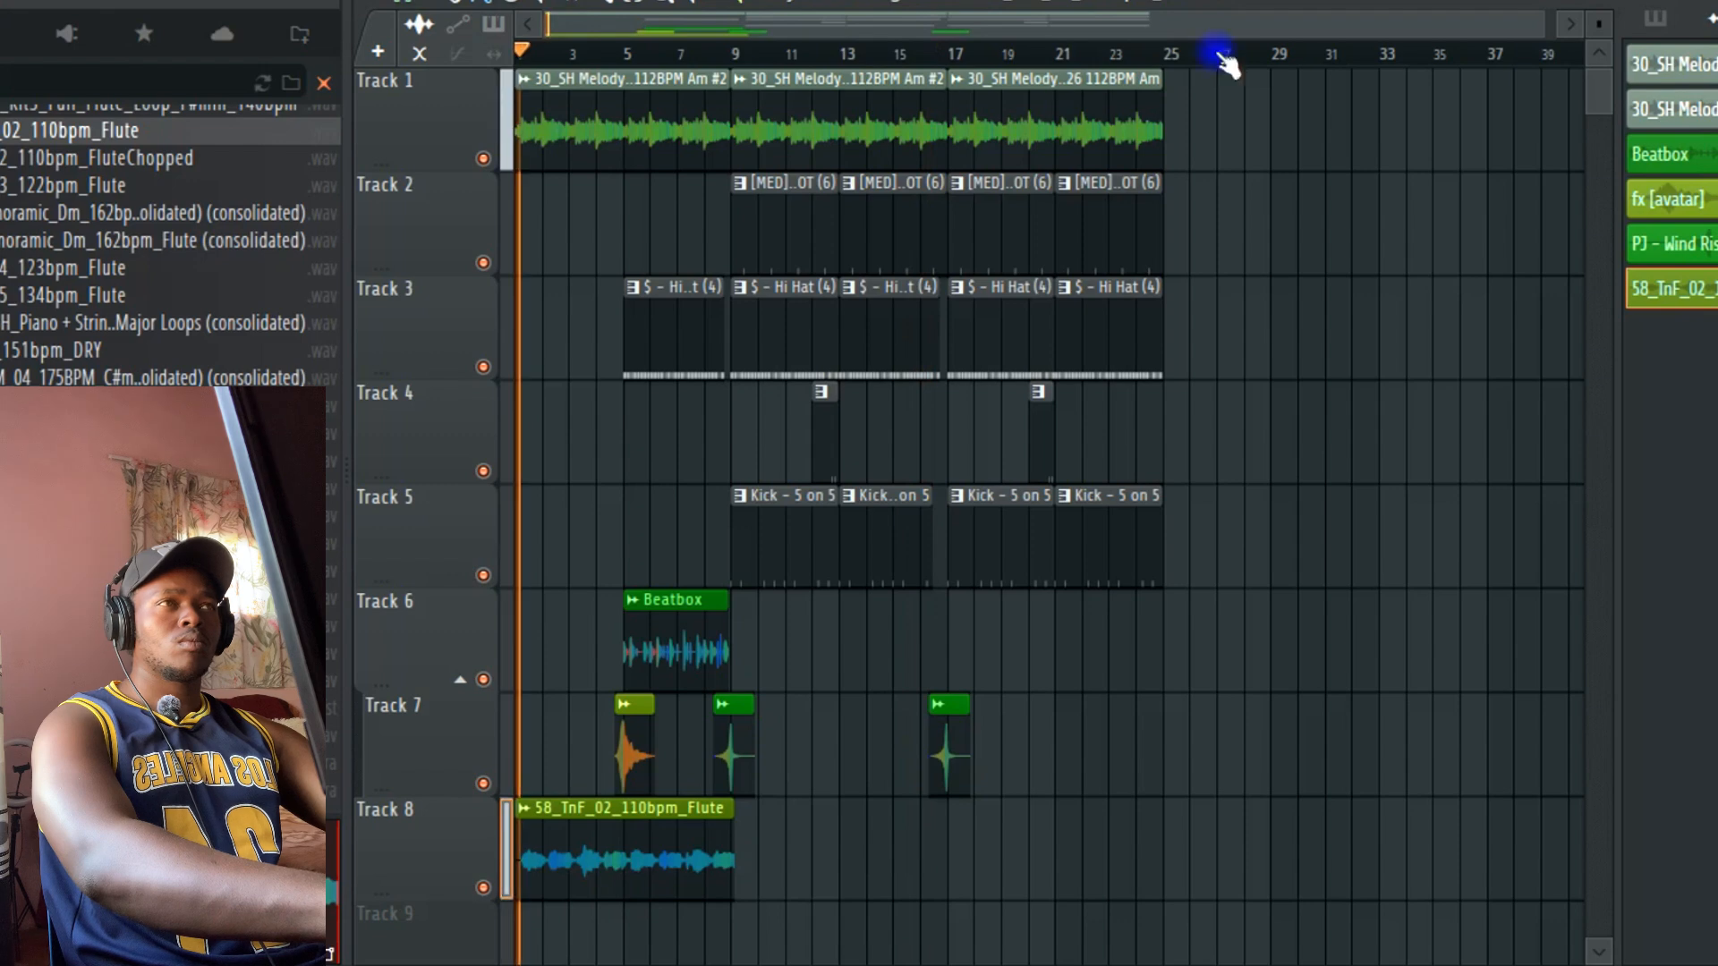
Step: Assign a preset time-stretch length to the flute clip on track 8 and stretch it to end at bar 9
{"action": "left_click_drag", "start_coordinate": [1545, 24], "coordinate": [909, 230]}
{"action": "scroll", "coordinate": [905, 242], "scroll_direction": "down", "scroll_amount": 5}
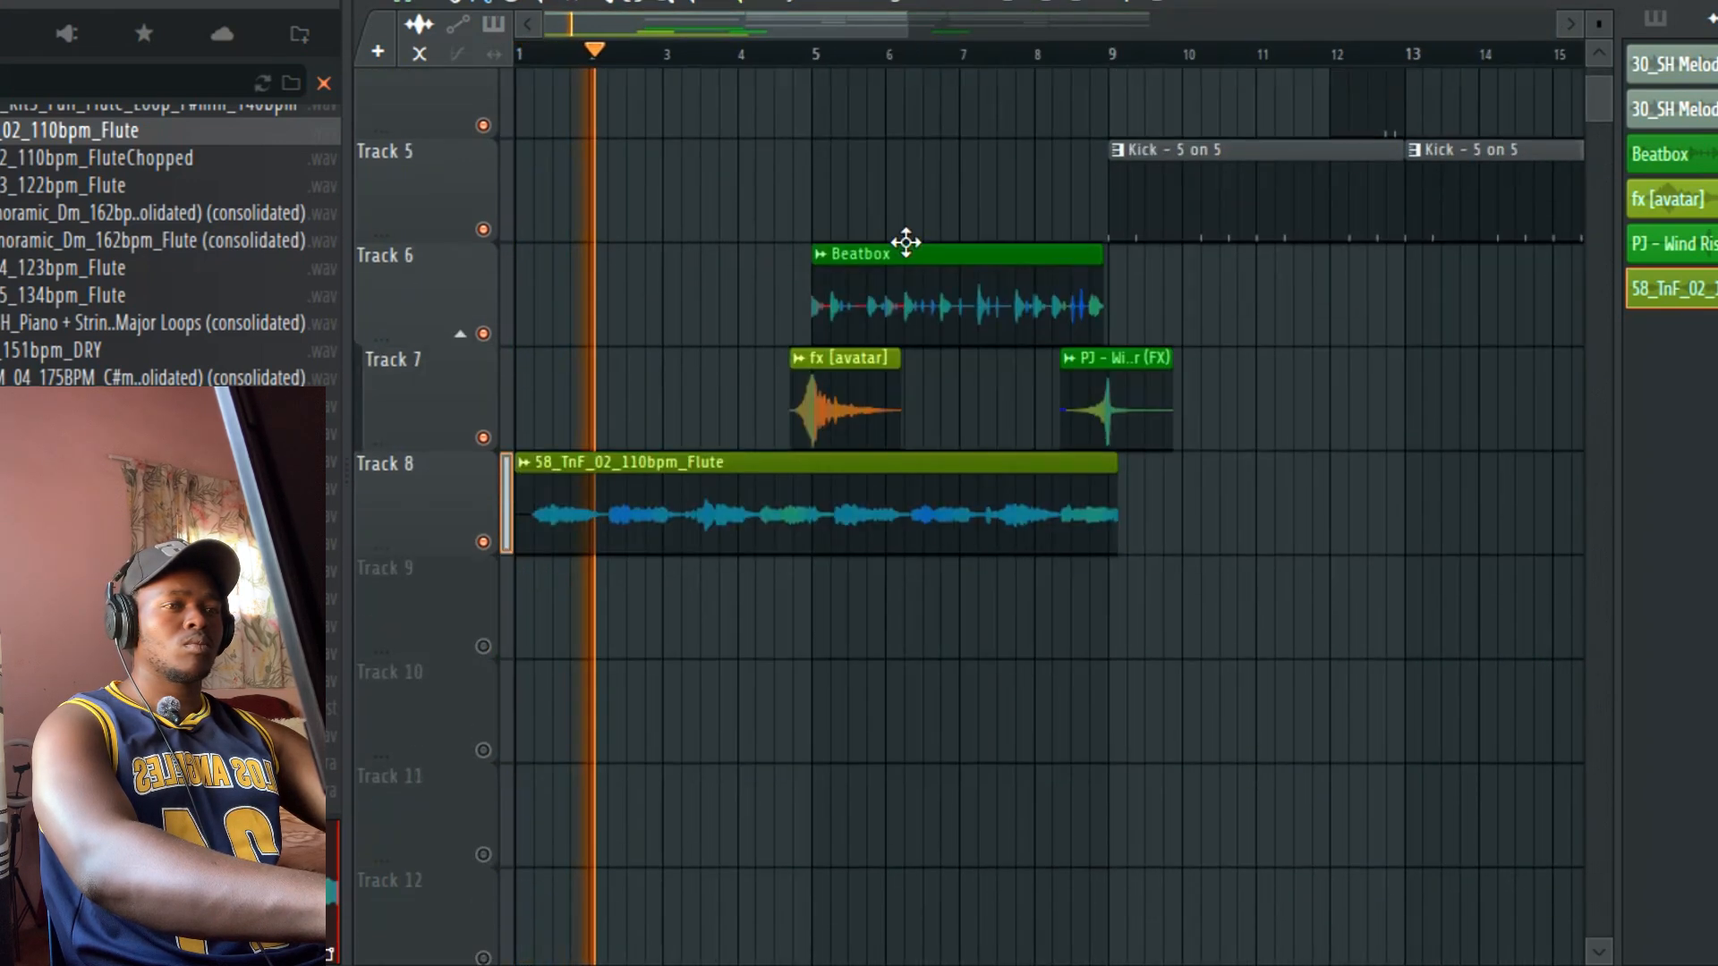
{"action": "double_click", "coordinate": [876, 418]}
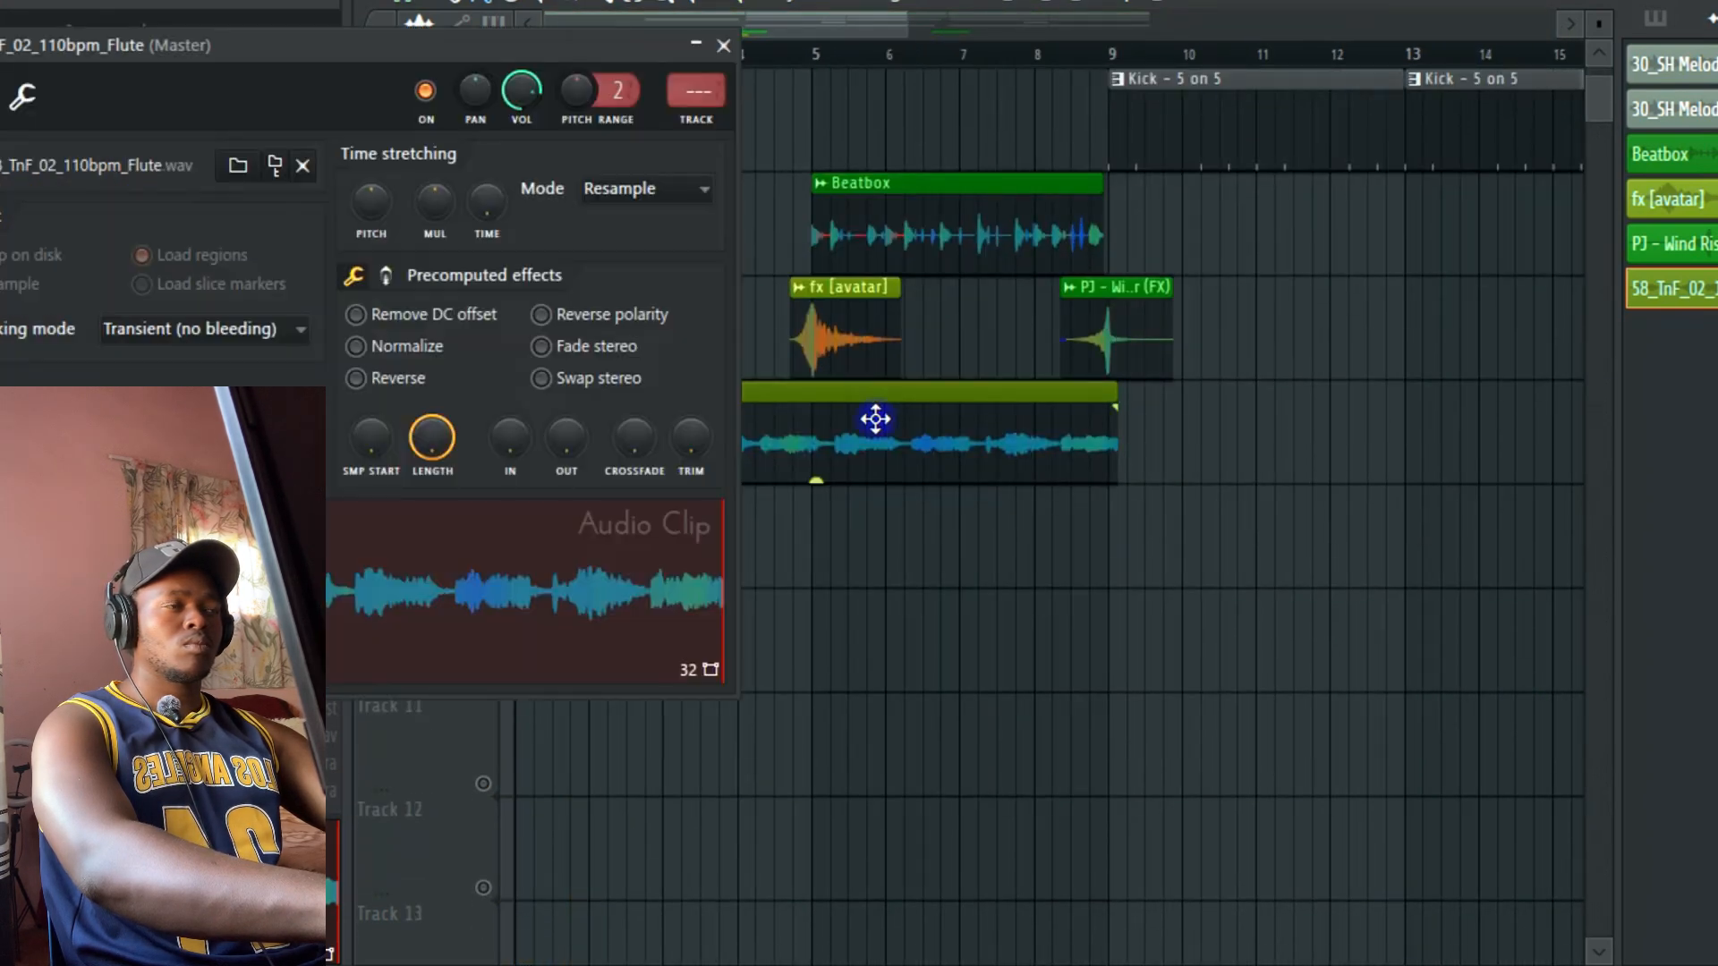
{"action": "right_click", "coordinate": [487, 201]}
{"action": "left_click", "coordinate": [541, 406]}
{"action": "left_click", "coordinate": [724, 45]}
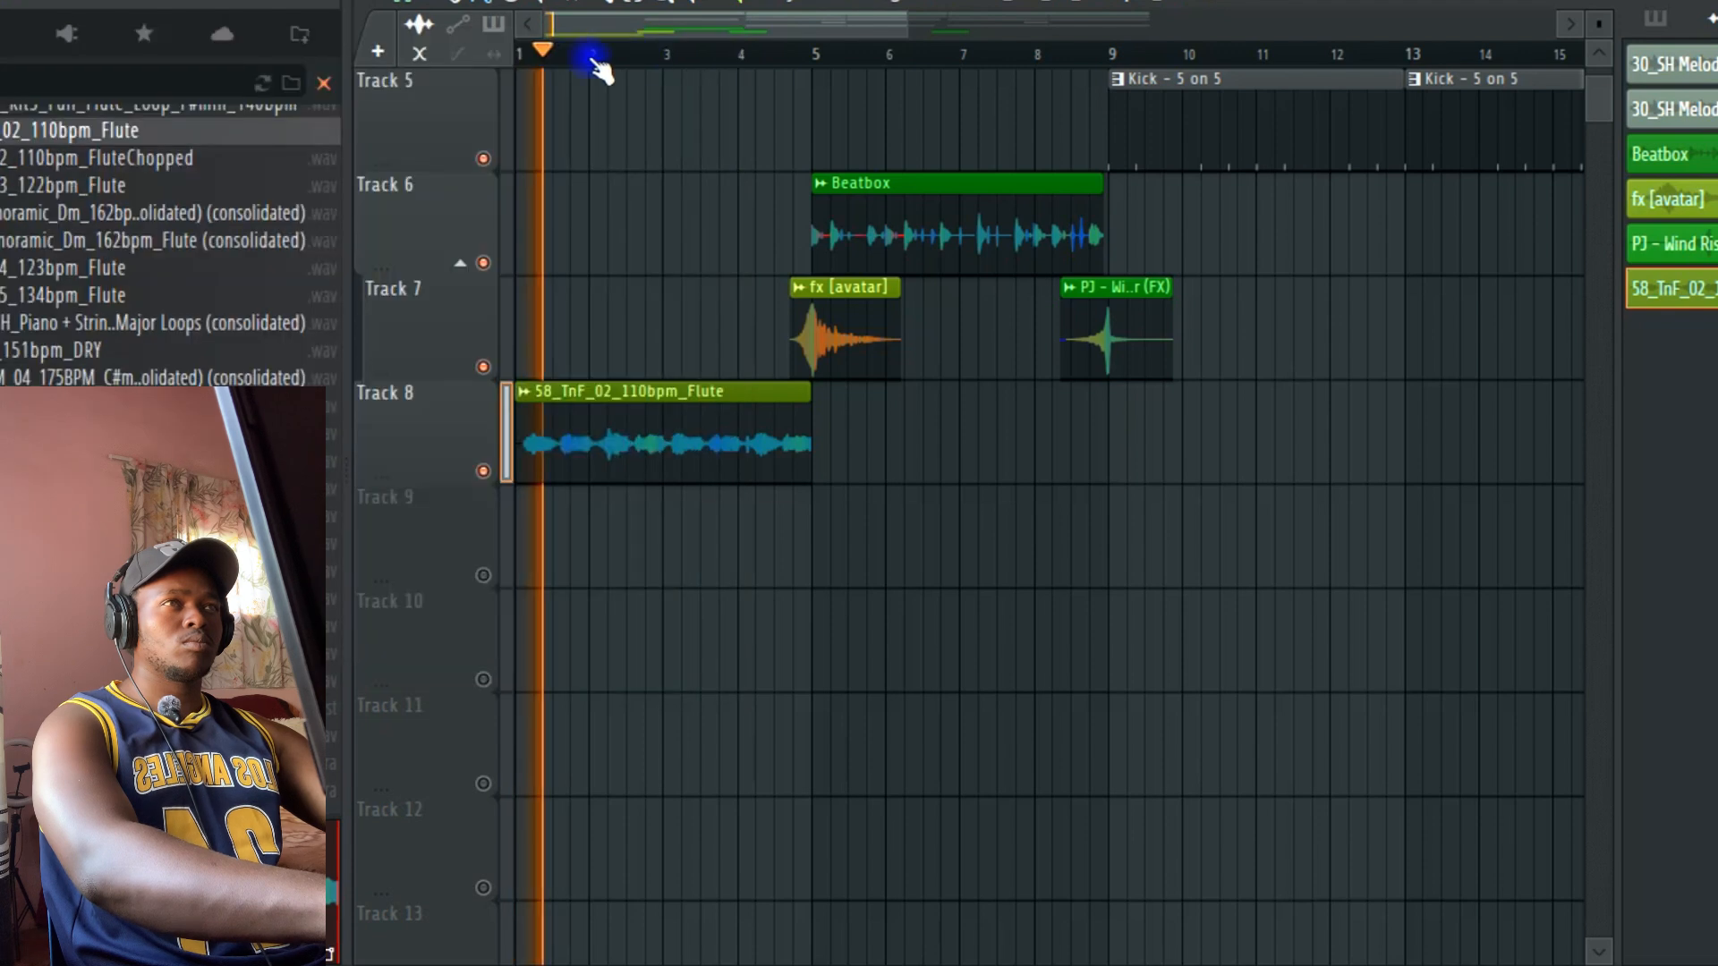
{"action": "left_click_drag", "start_coordinate": [818, 395], "coordinate": [1109, 416]}
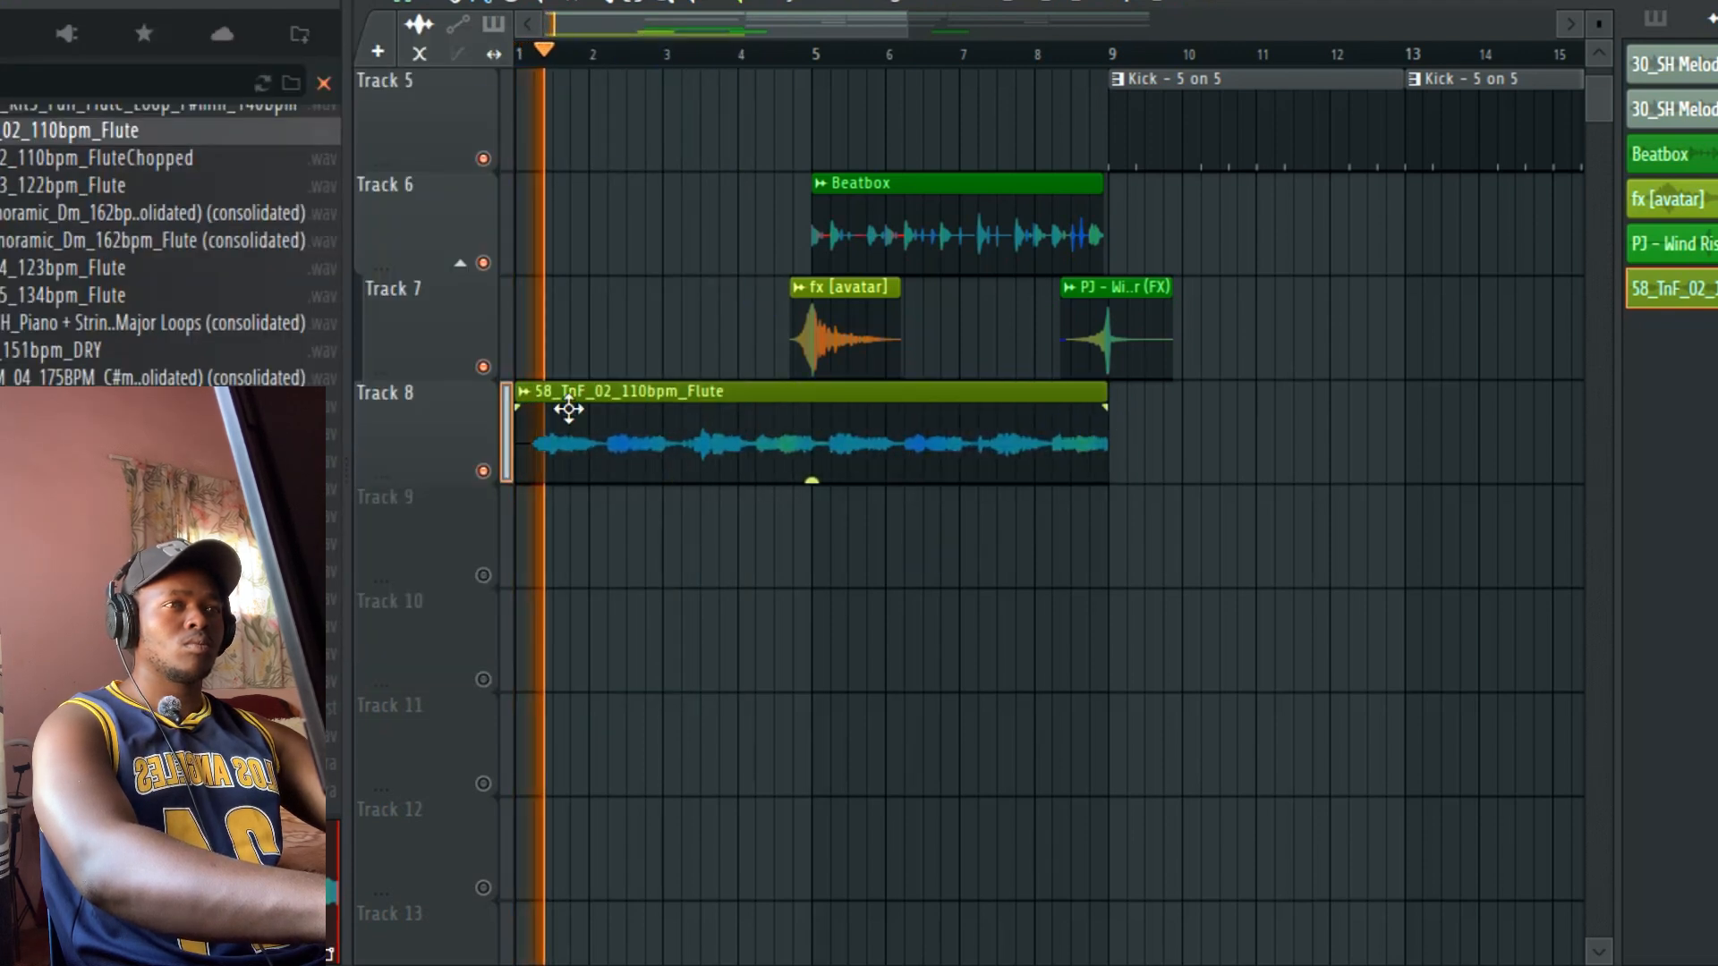
Step: Set the flute clip's time-stretching mode to Stretch and lower its time-stretch pitch in the channel settings
{"action": "double_click", "coordinate": [614, 458]}
{"action": "left_click", "coordinate": [650, 190]}
{"action": "left_click", "coordinate": [577, 270]}
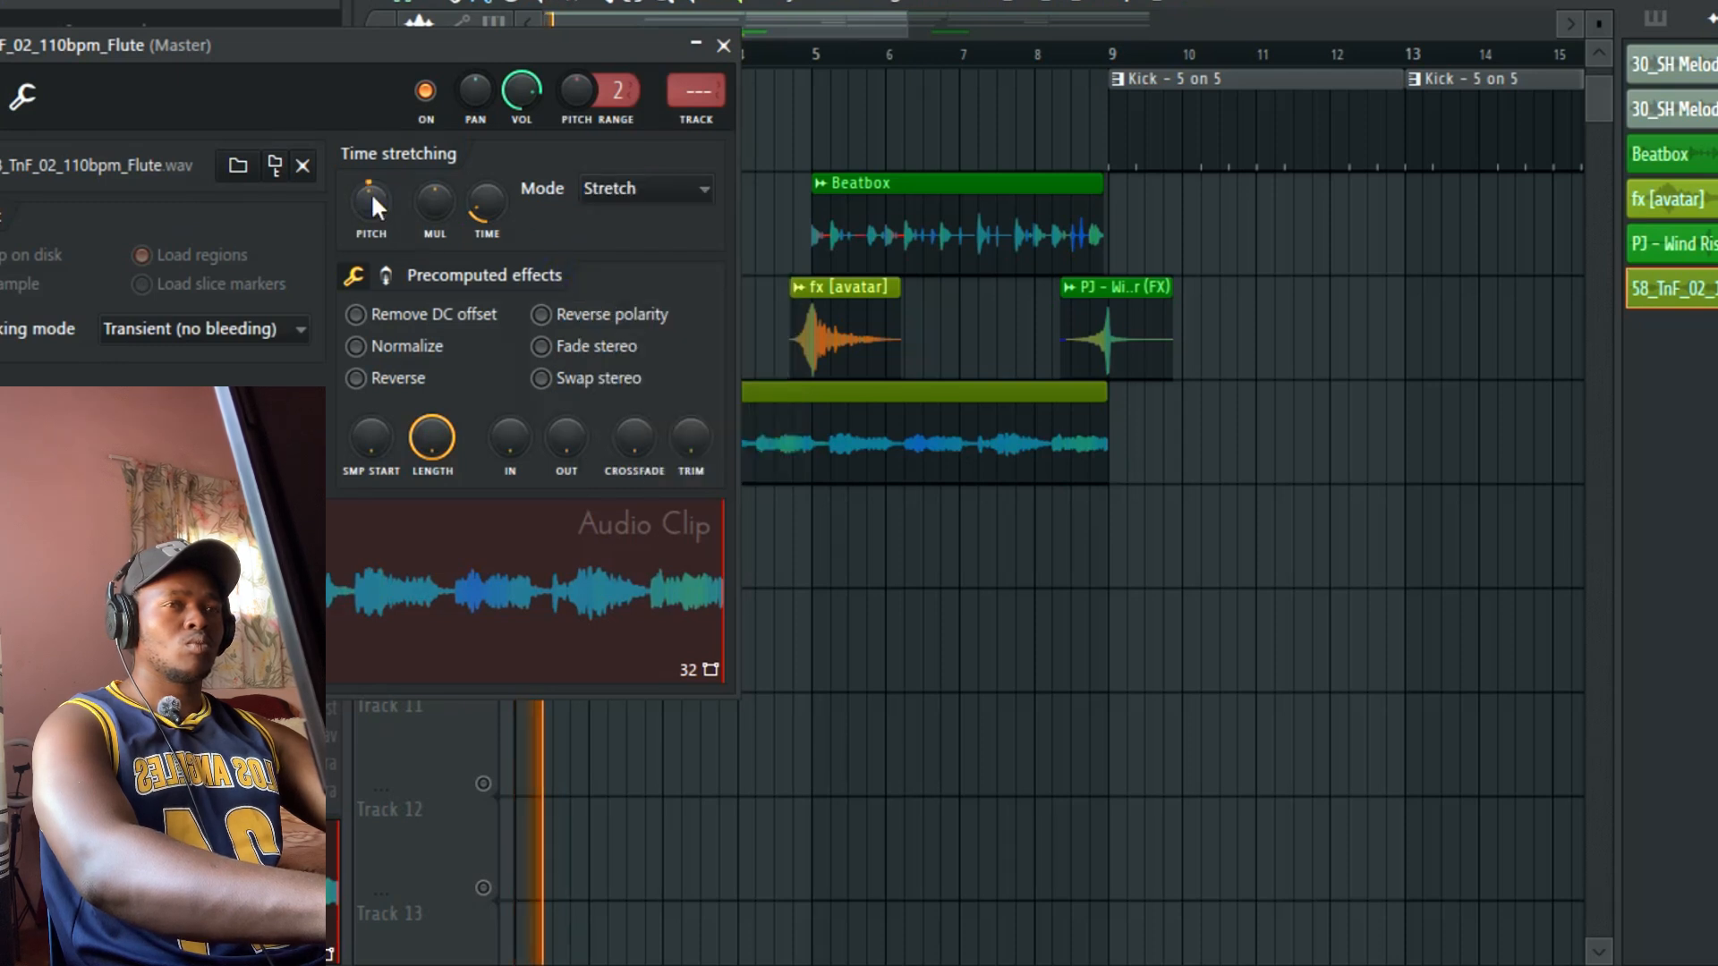
{"action": "scroll", "coordinate": [371, 196], "scroll_direction": "down", "scroll_amount": 2}
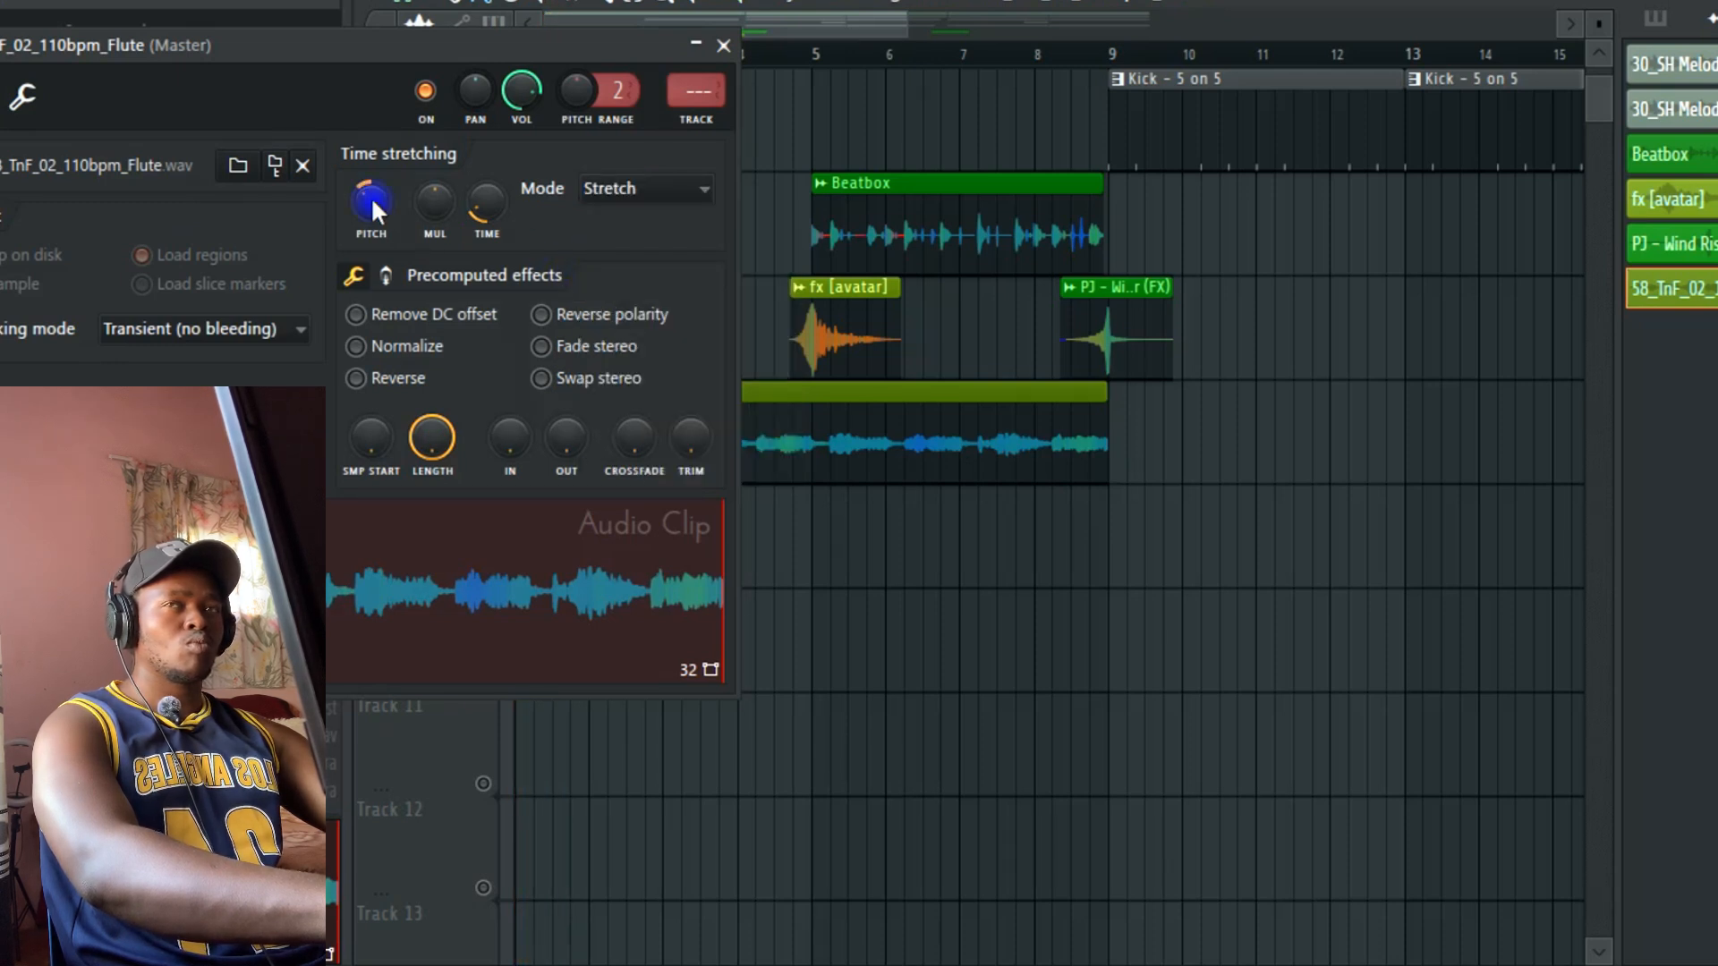
{"action": "left_click_drag", "start_coordinate": [372, 198], "coordinate": [372, 211]}
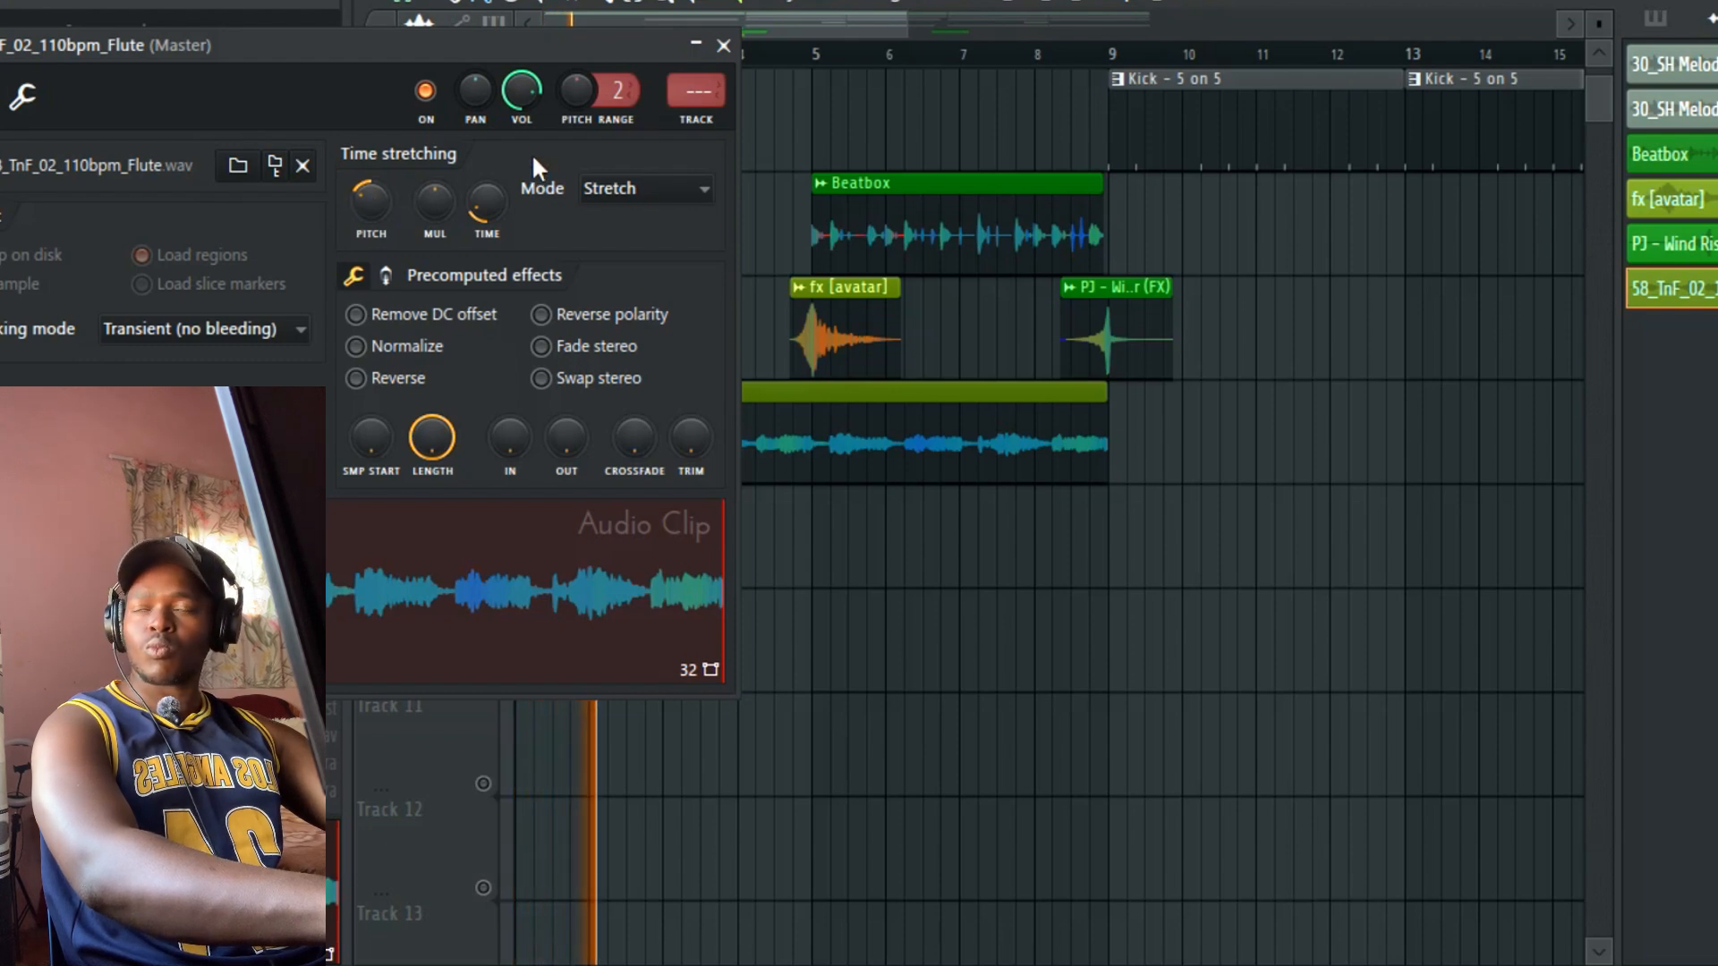
{"action": "left_click", "coordinate": [724, 44]}
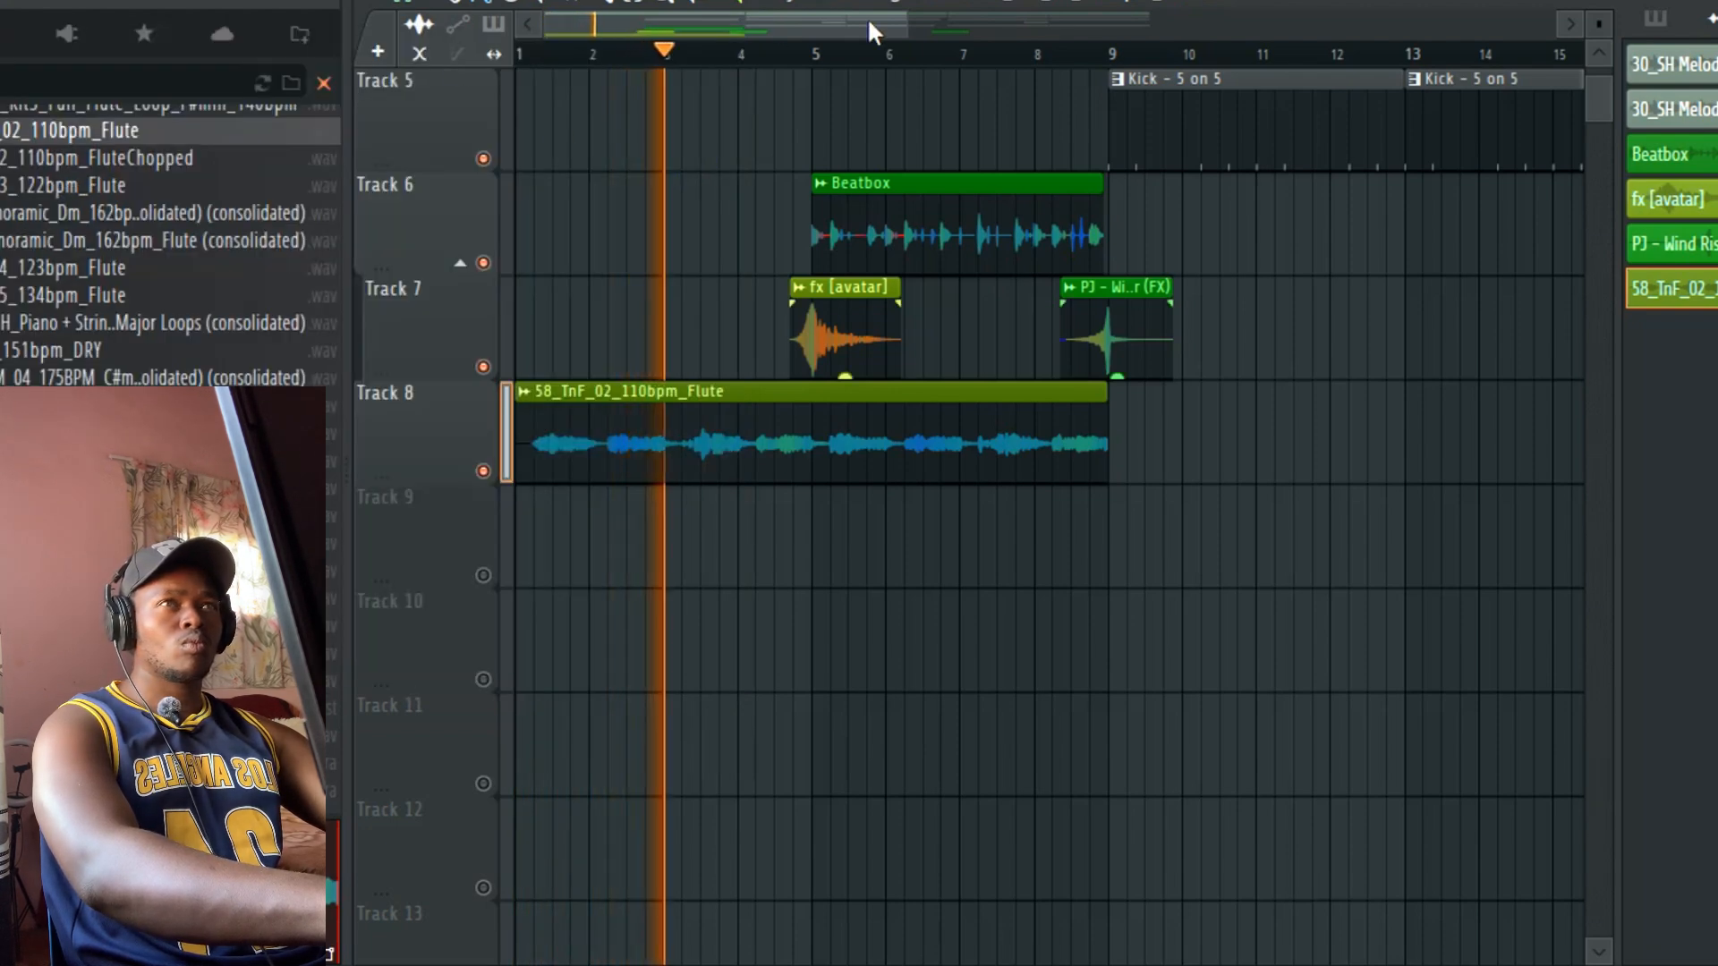
Step: Split the flute clip on track 8 shortly after bar 2 and shift the remainder one bar later
{"action": "key", "text": "space"}
{"action": "left_click_drag", "start_coordinate": [879, 36], "coordinate": [703, 126]}
{"action": "key", "text": "space"}
{"action": "key", "text": "space"}
{"action": "left_click_drag", "start_coordinate": [735, 465], "coordinate": [731, 385]}
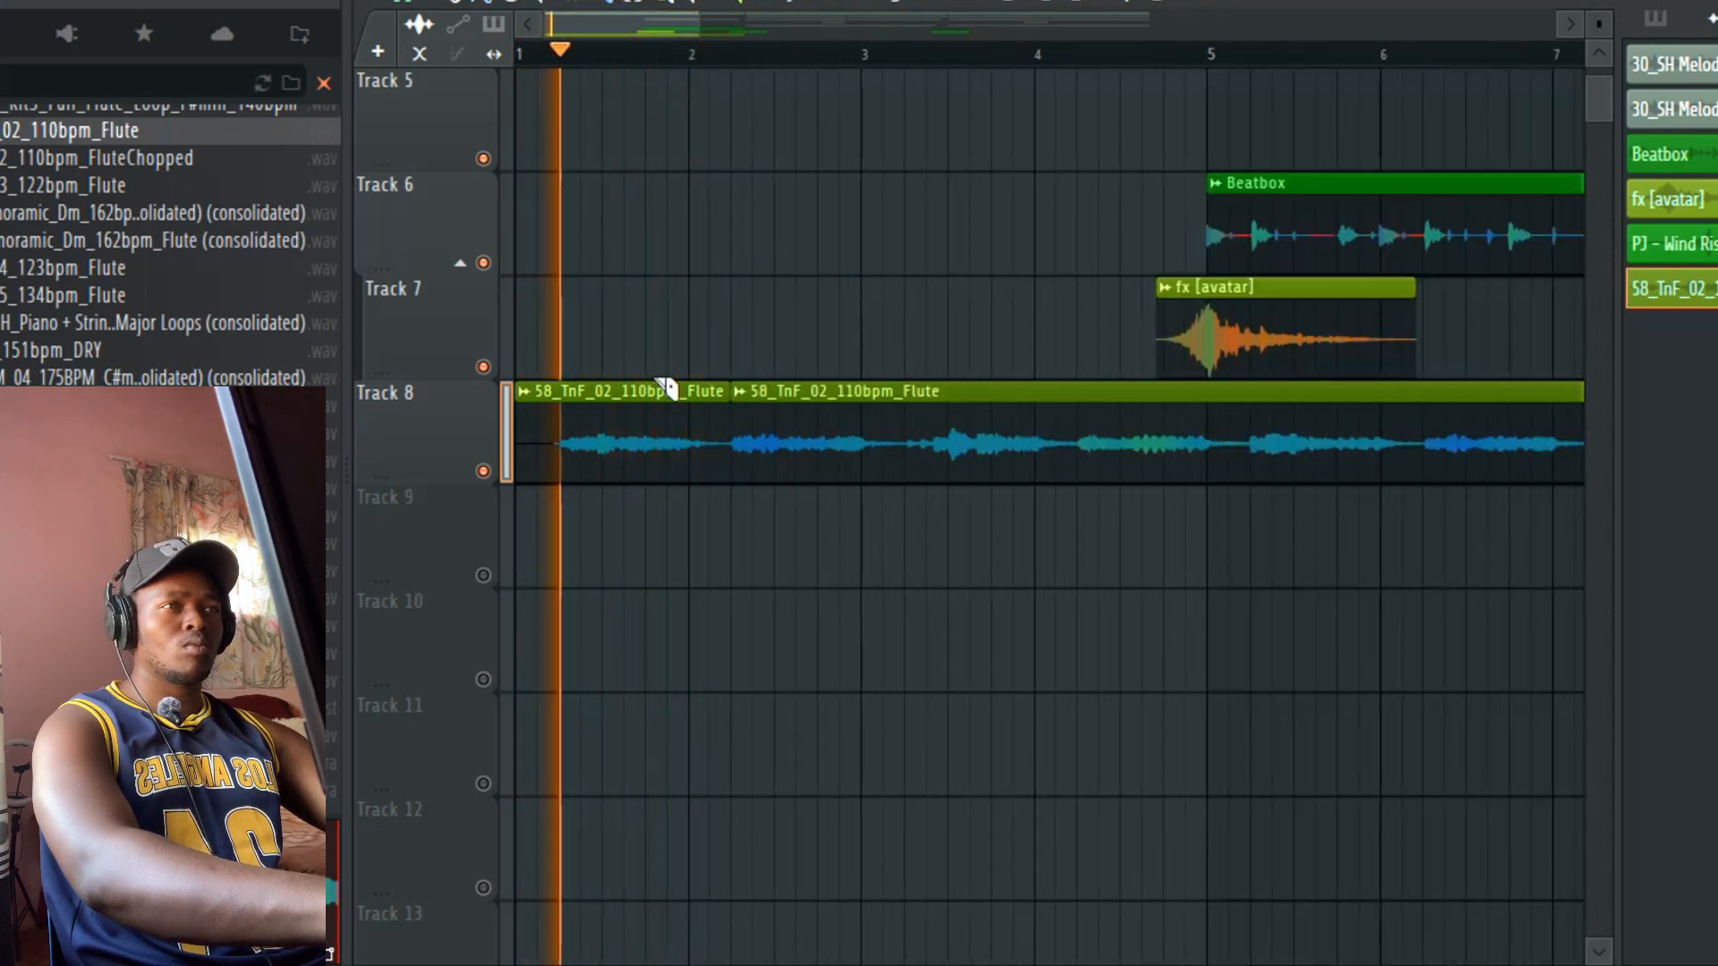
{"action": "left_click", "coordinate": [484, 1]}
{"action": "left_click_drag", "start_coordinate": [845, 421], "coordinate": [1016, 433]}
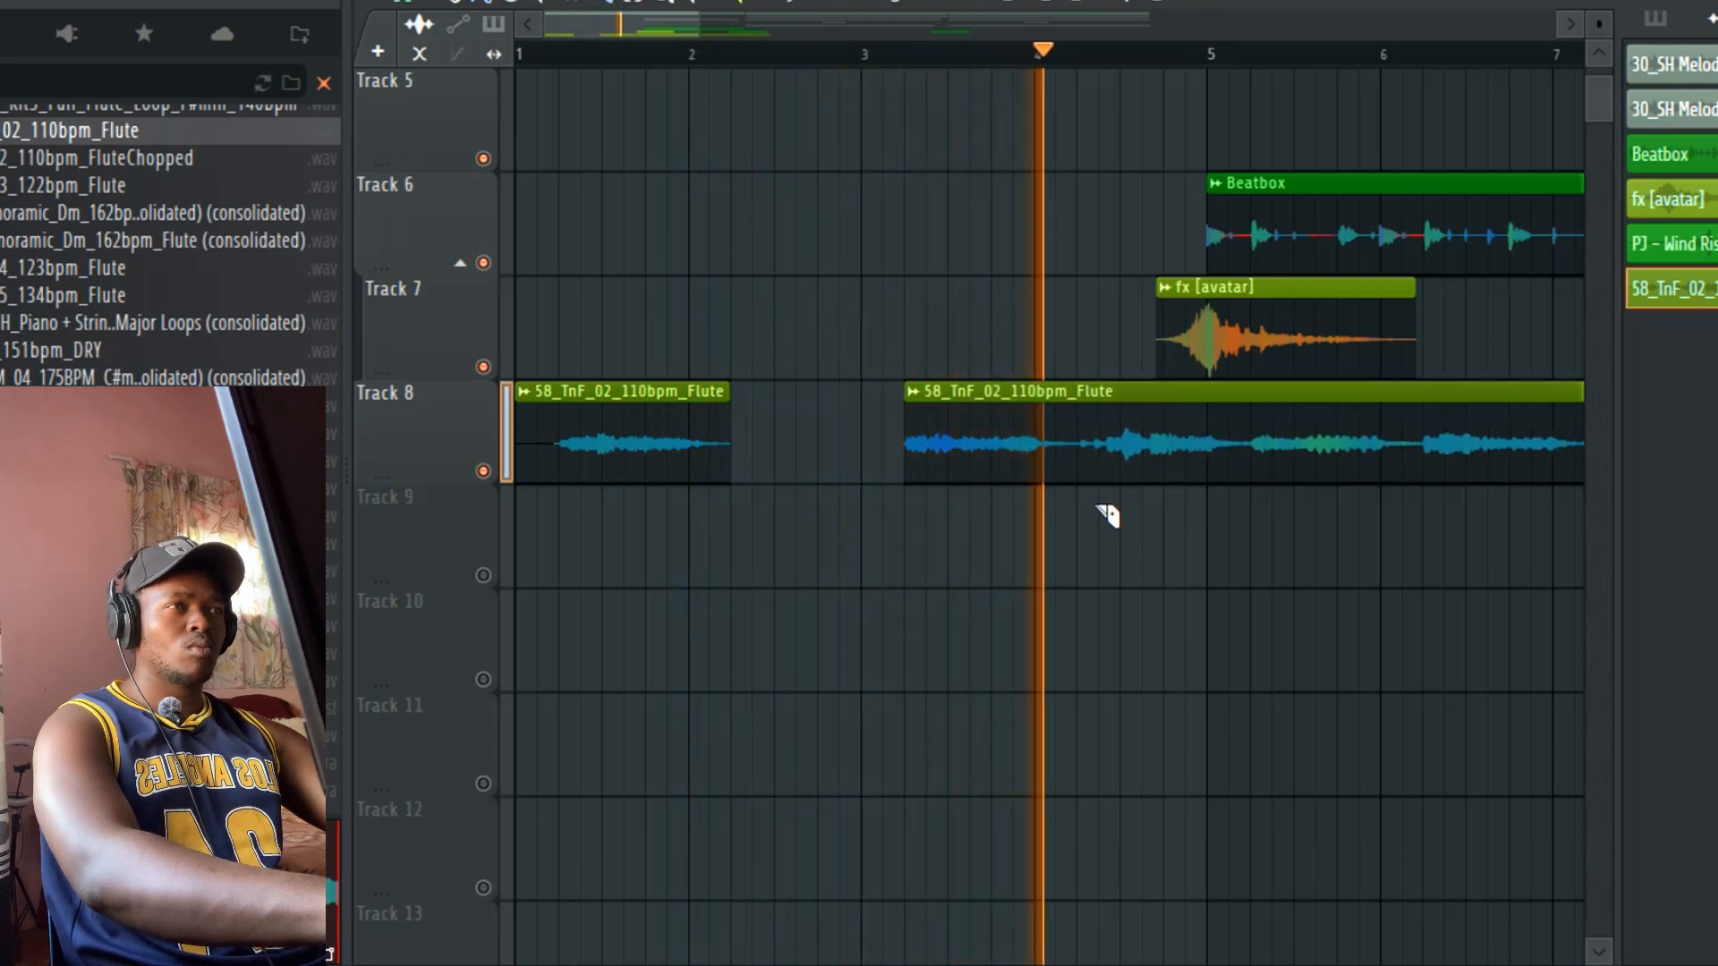
Step: Split the second flute piece on track 8 just after bar 5 and move its last part to around bar 9.5
{"action": "left_click", "coordinate": [1248, 430]}
{"action": "key", "text": "space"}
{"action": "key", "text": "space"}
{"action": "left_click_drag", "start_coordinate": [697, 27], "coordinate": [924, 67]}
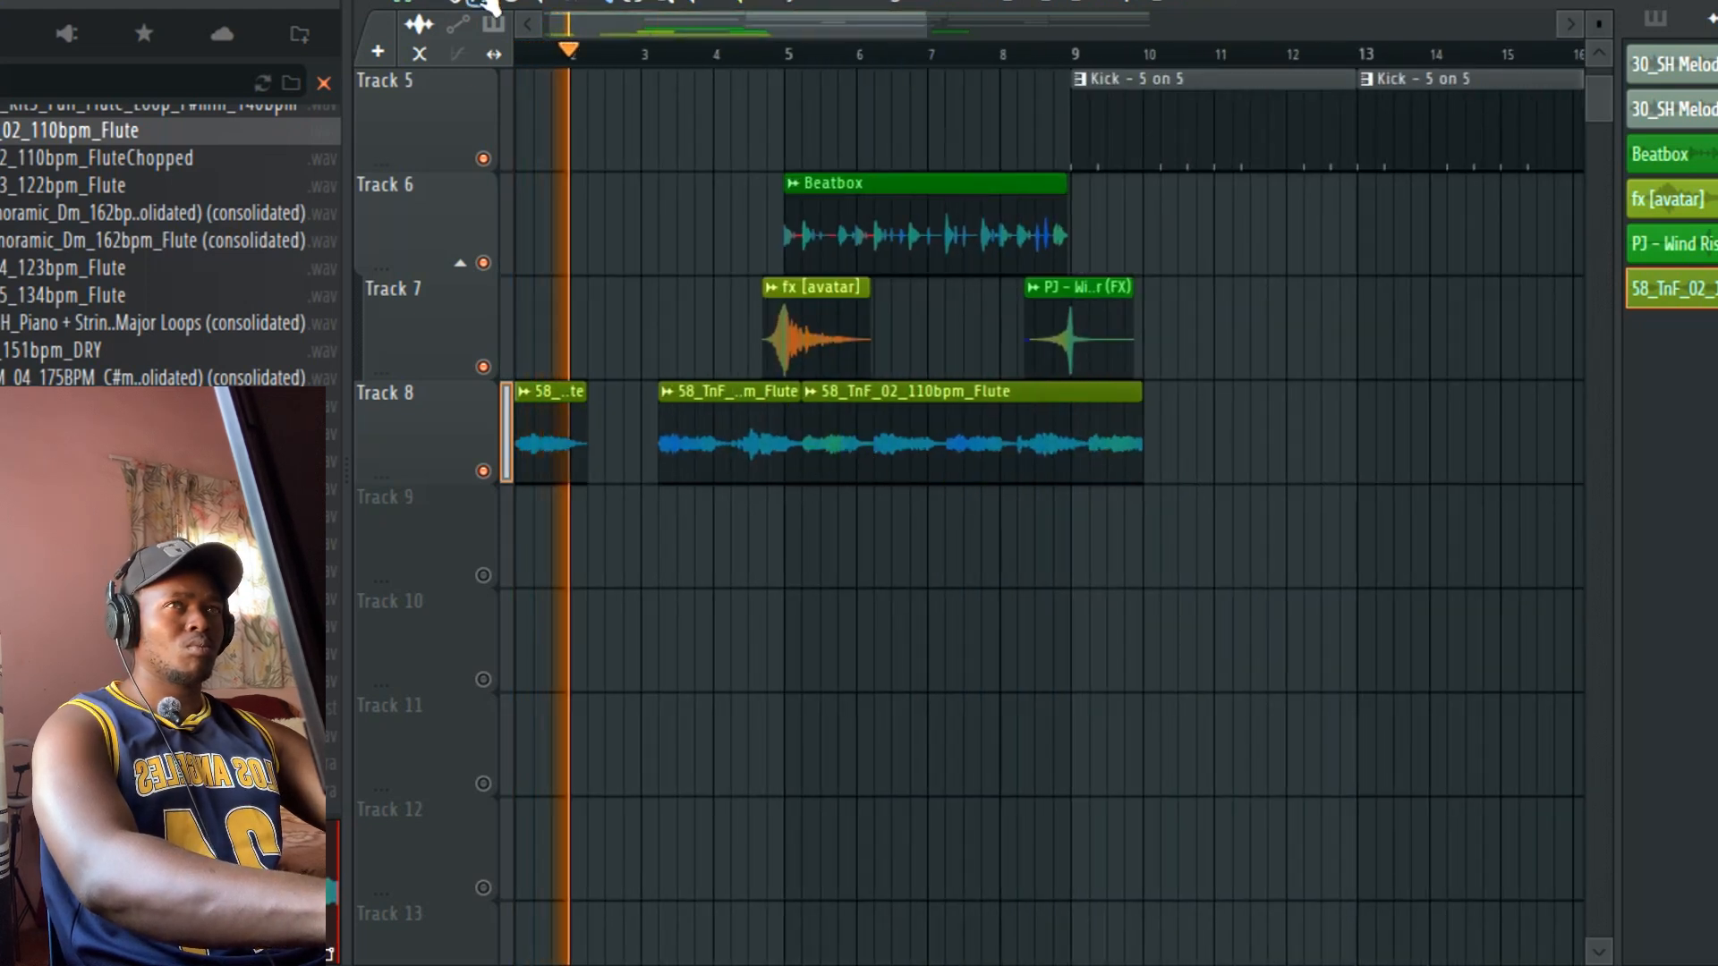
{"action": "left_click_drag", "start_coordinate": [836, 393], "coordinate": [1193, 439]}
Step: Copy the first two flute pieces to around bars 5 and 7, cut the overlapping start and place the copies on track 8
{"action": "left_click_drag", "start_coordinate": [945, 442], "coordinate": [844, 564]}
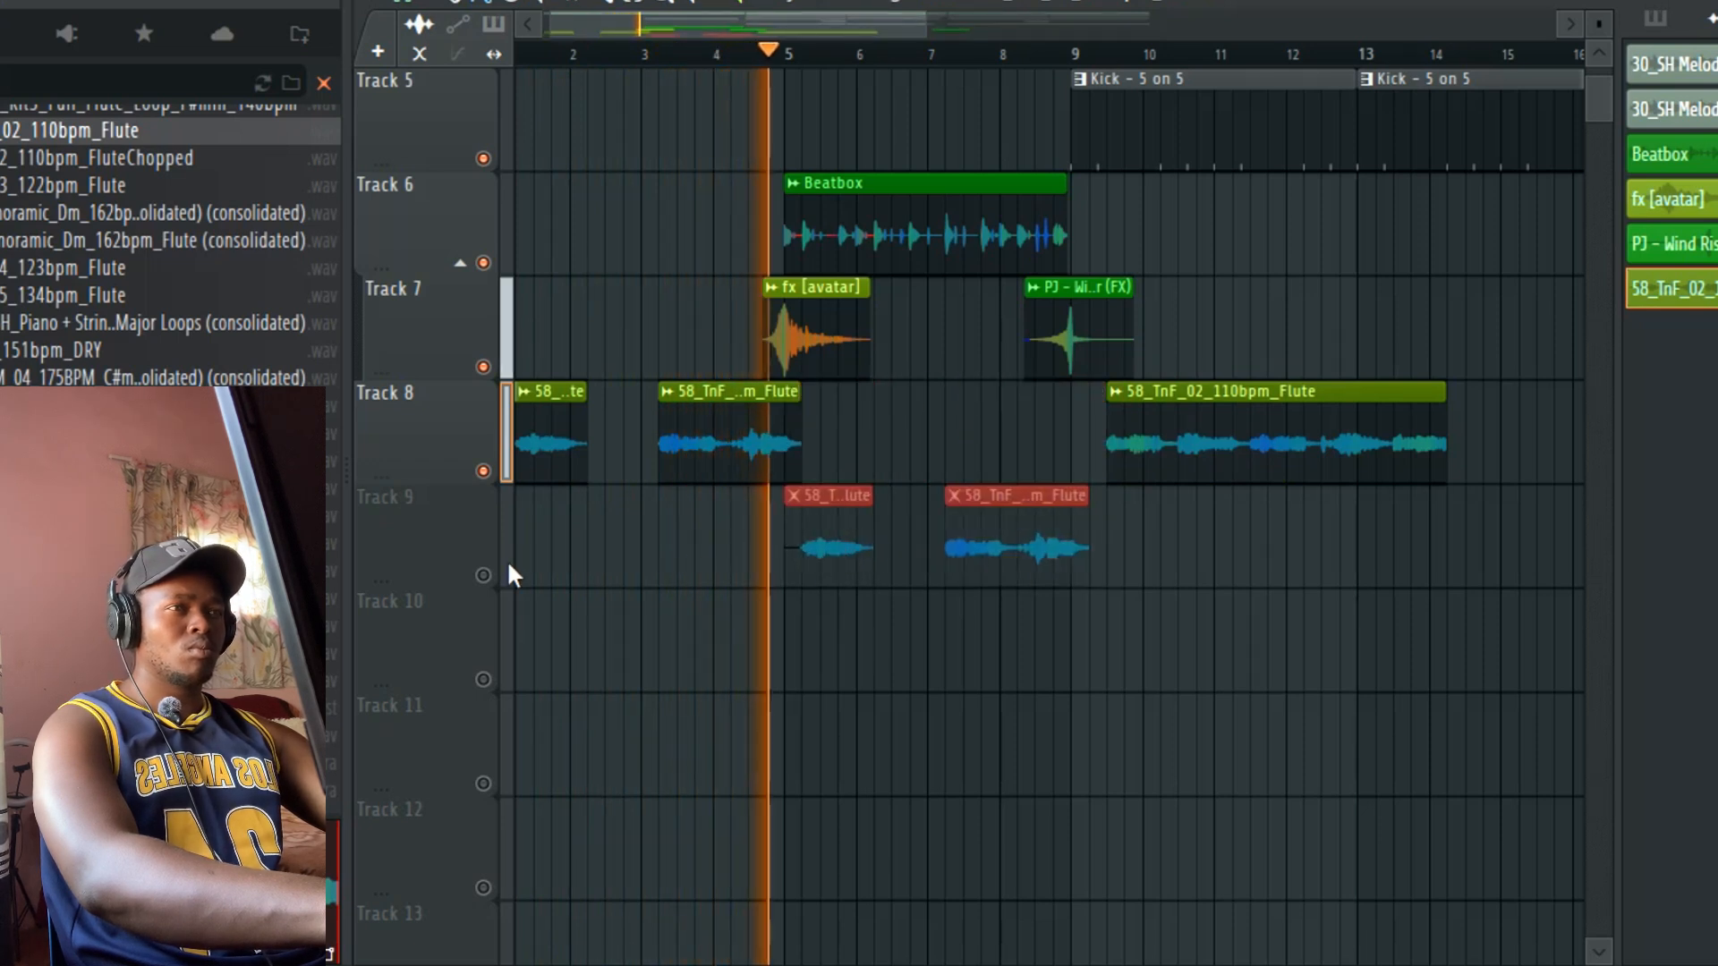
{"action": "left_click", "coordinate": [483, 575]}
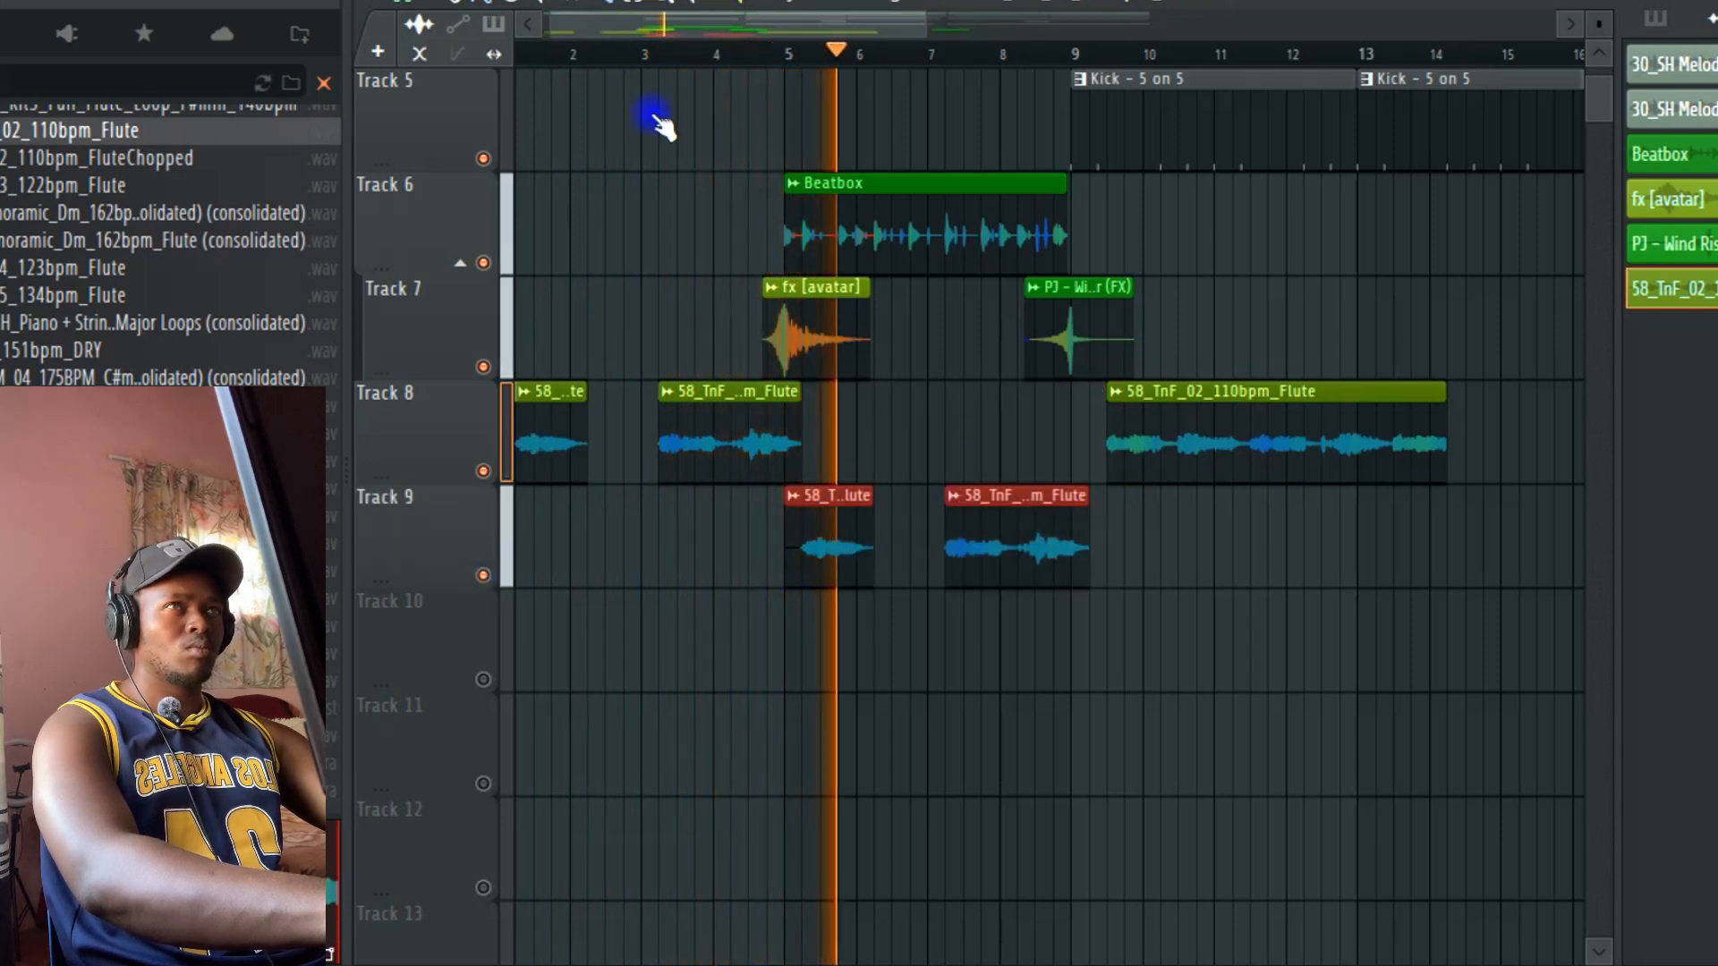
{"action": "left_click_drag", "start_coordinate": [812, 579], "coordinate": [805, 488]}
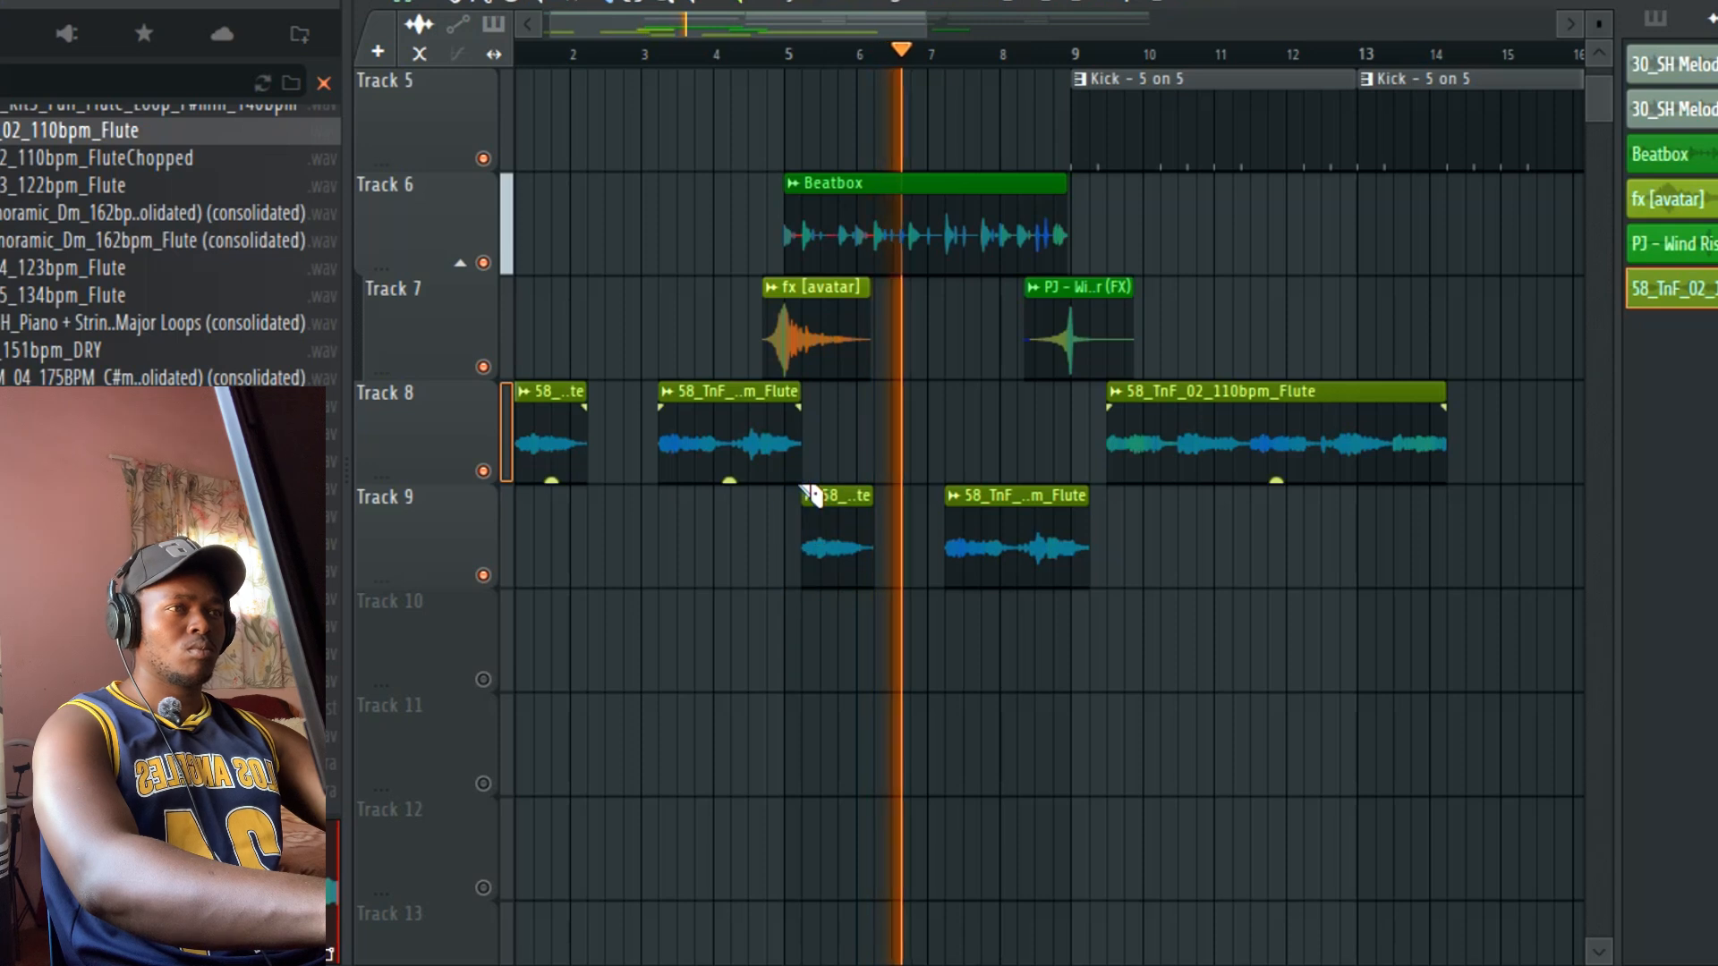
{"action": "left_click", "coordinate": [479, 4]}
{"action": "left_click_drag", "start_coordinate": [990, 383], "coordinate": [868, 586]}
{"action": "left_click_drag", "start_coordinate": [844, 495], "coordinate": [849, 409]}
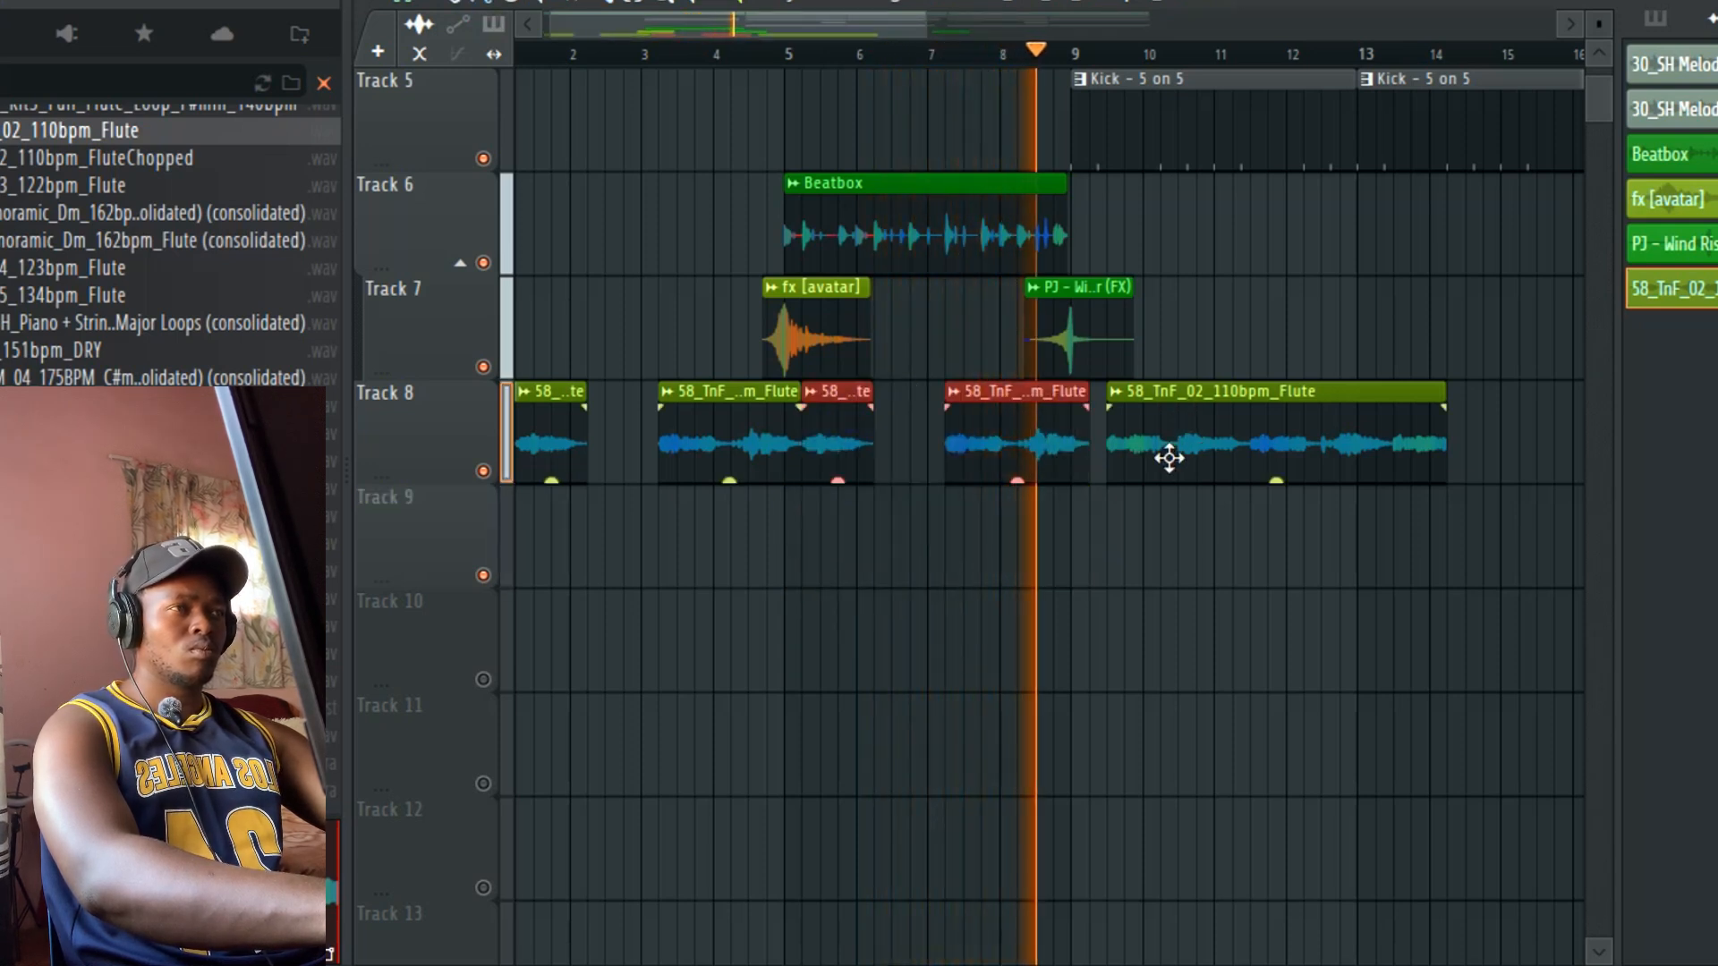
Step: Move the remaining long flute clip to track 9 so it ends at bar 9 and place a copy just after bar 13
{"action": "key", "text": "space"}
{"action": "left_click_drag", "start_coordinate": [1180, 438], "coordinate": [794, 575]}
{"action": "key", "text": "space"}
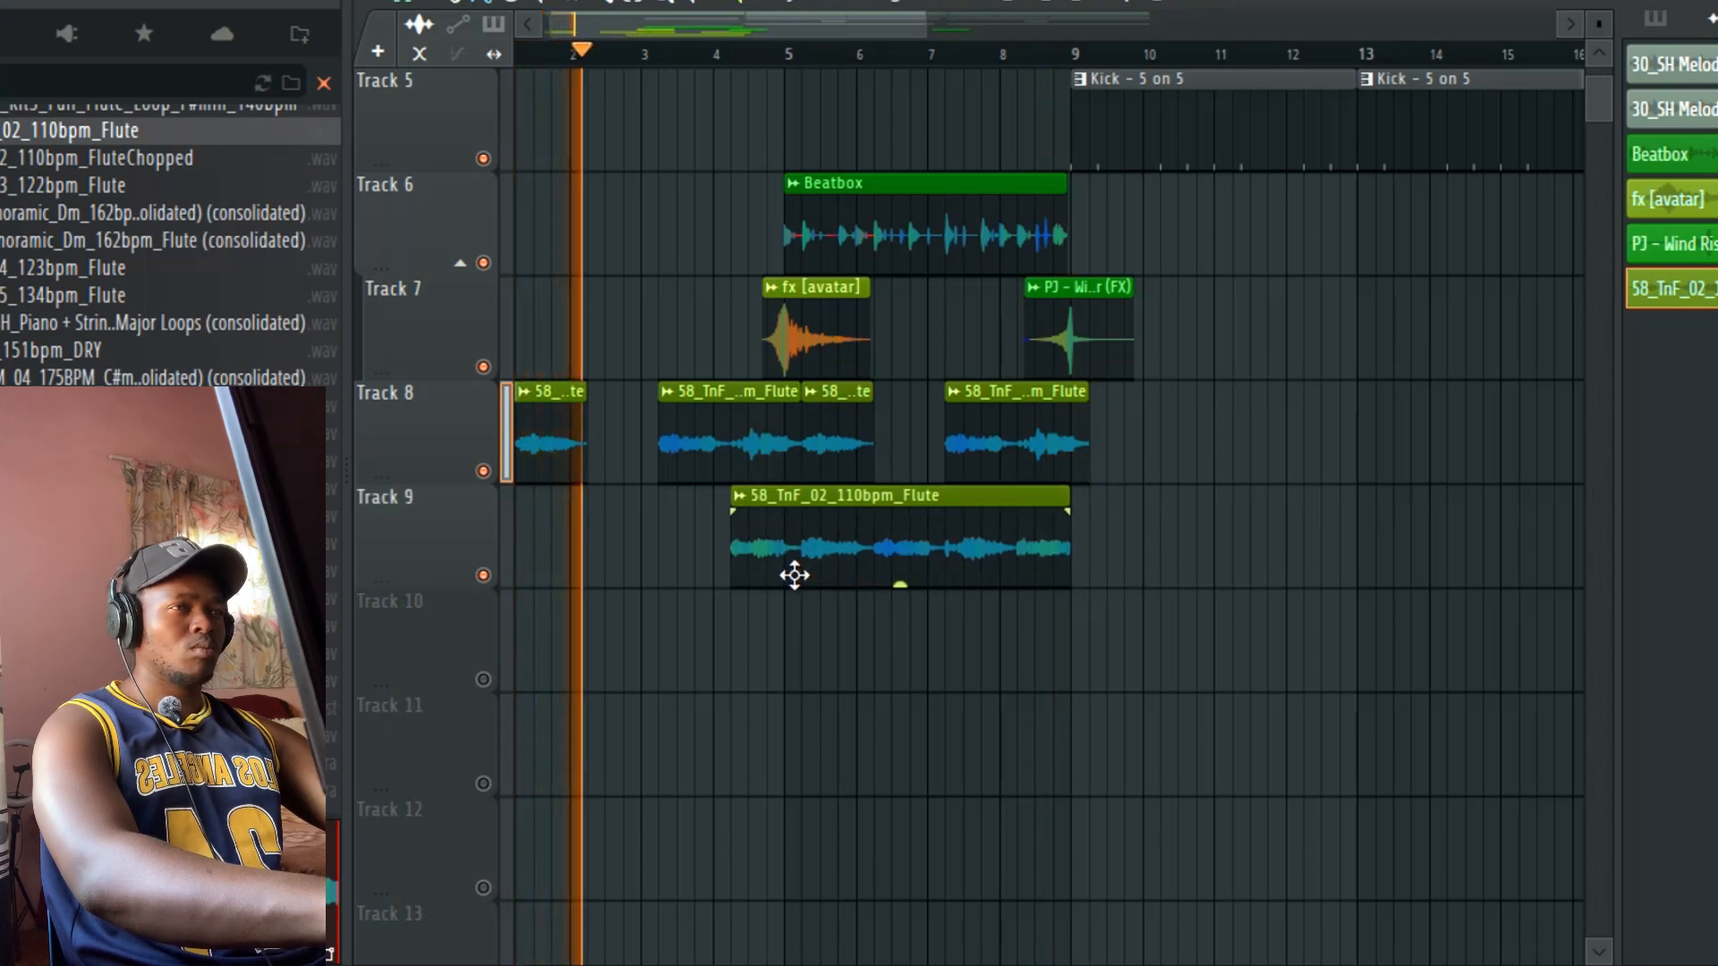
{"action": "left_click", "coordinate": [817, 503]}
{"action": "left_click", "coordinate": [1383, 528]}
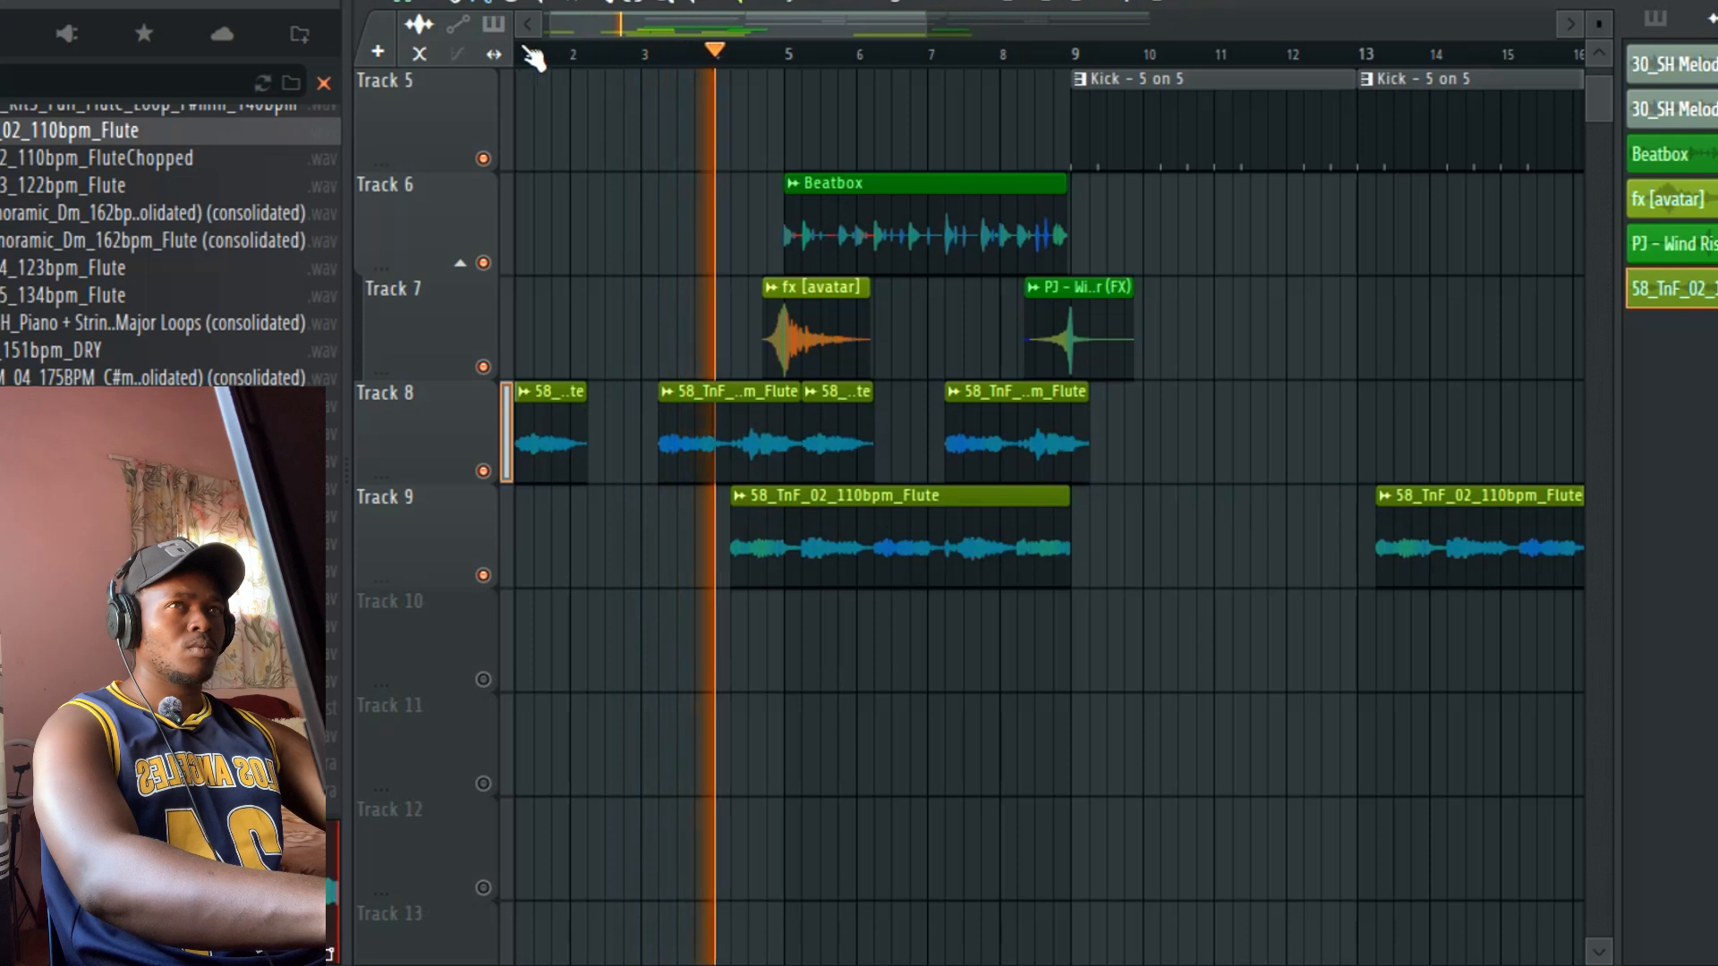
Step: Trim the track 9 flute clip to its final section before bar 9 and join it to the shortened piece on track 8
{"action": "left_click_drag", "start_coordinate": [732, 508], "coordinate": [1009, 516]}
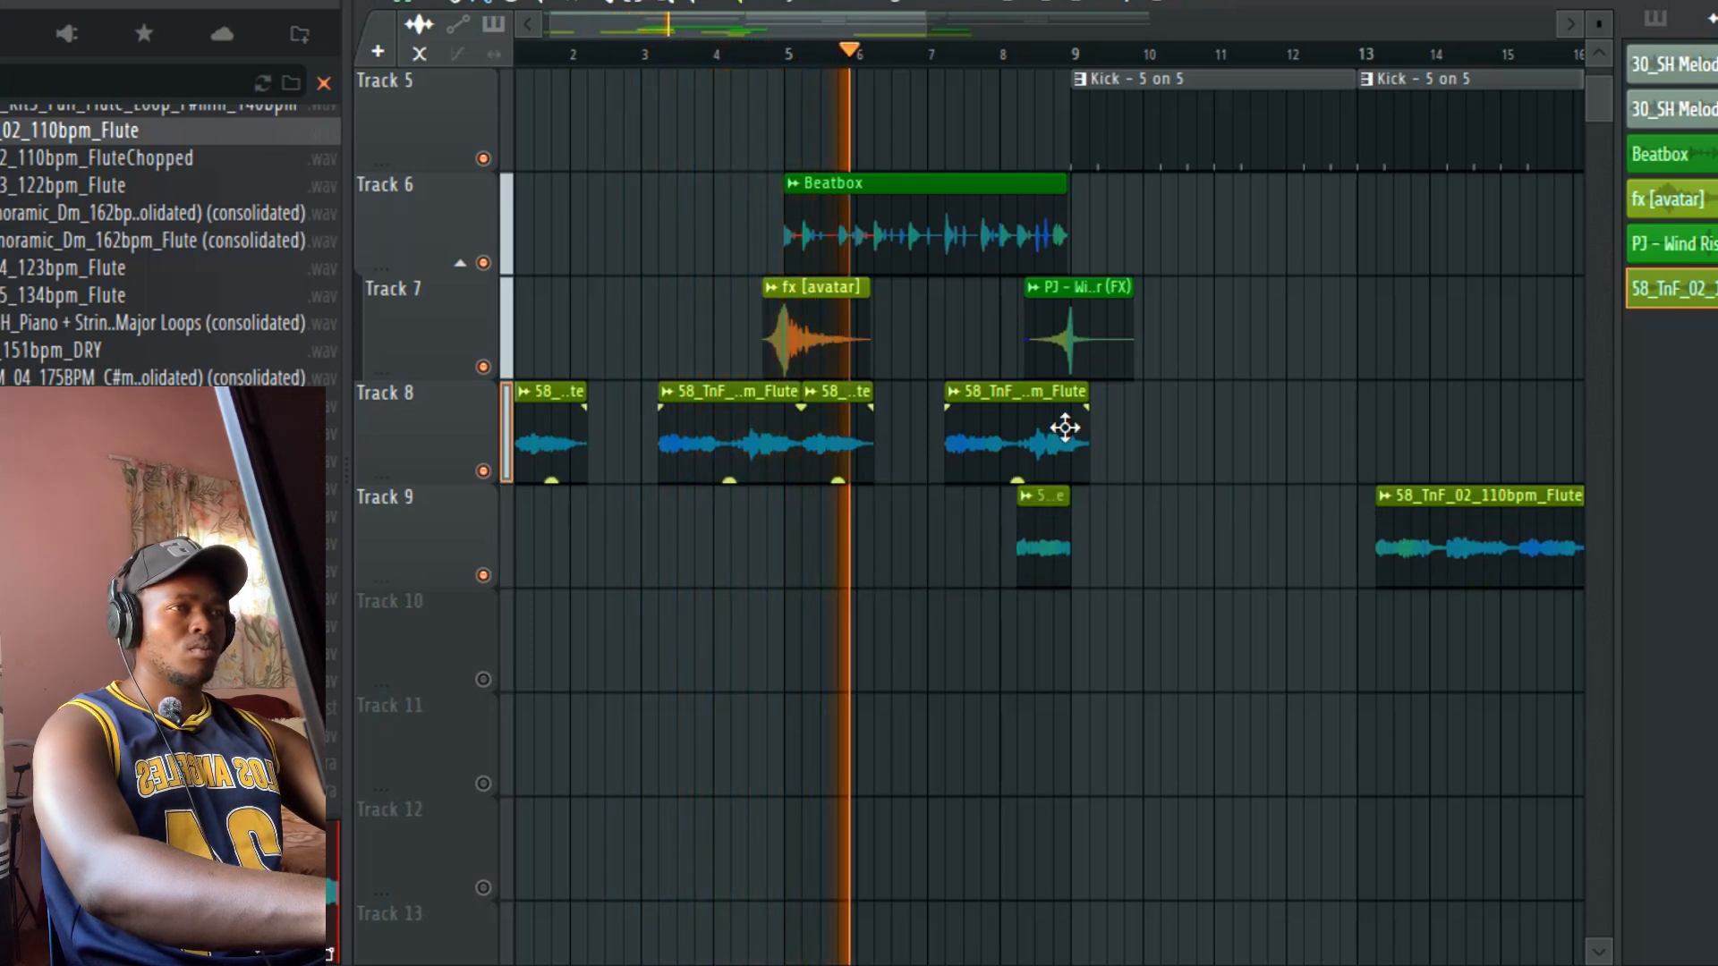
{"action": "left_click_drag", "start_coordinate": [1086, 411], "coordinate": [1016, 403]}
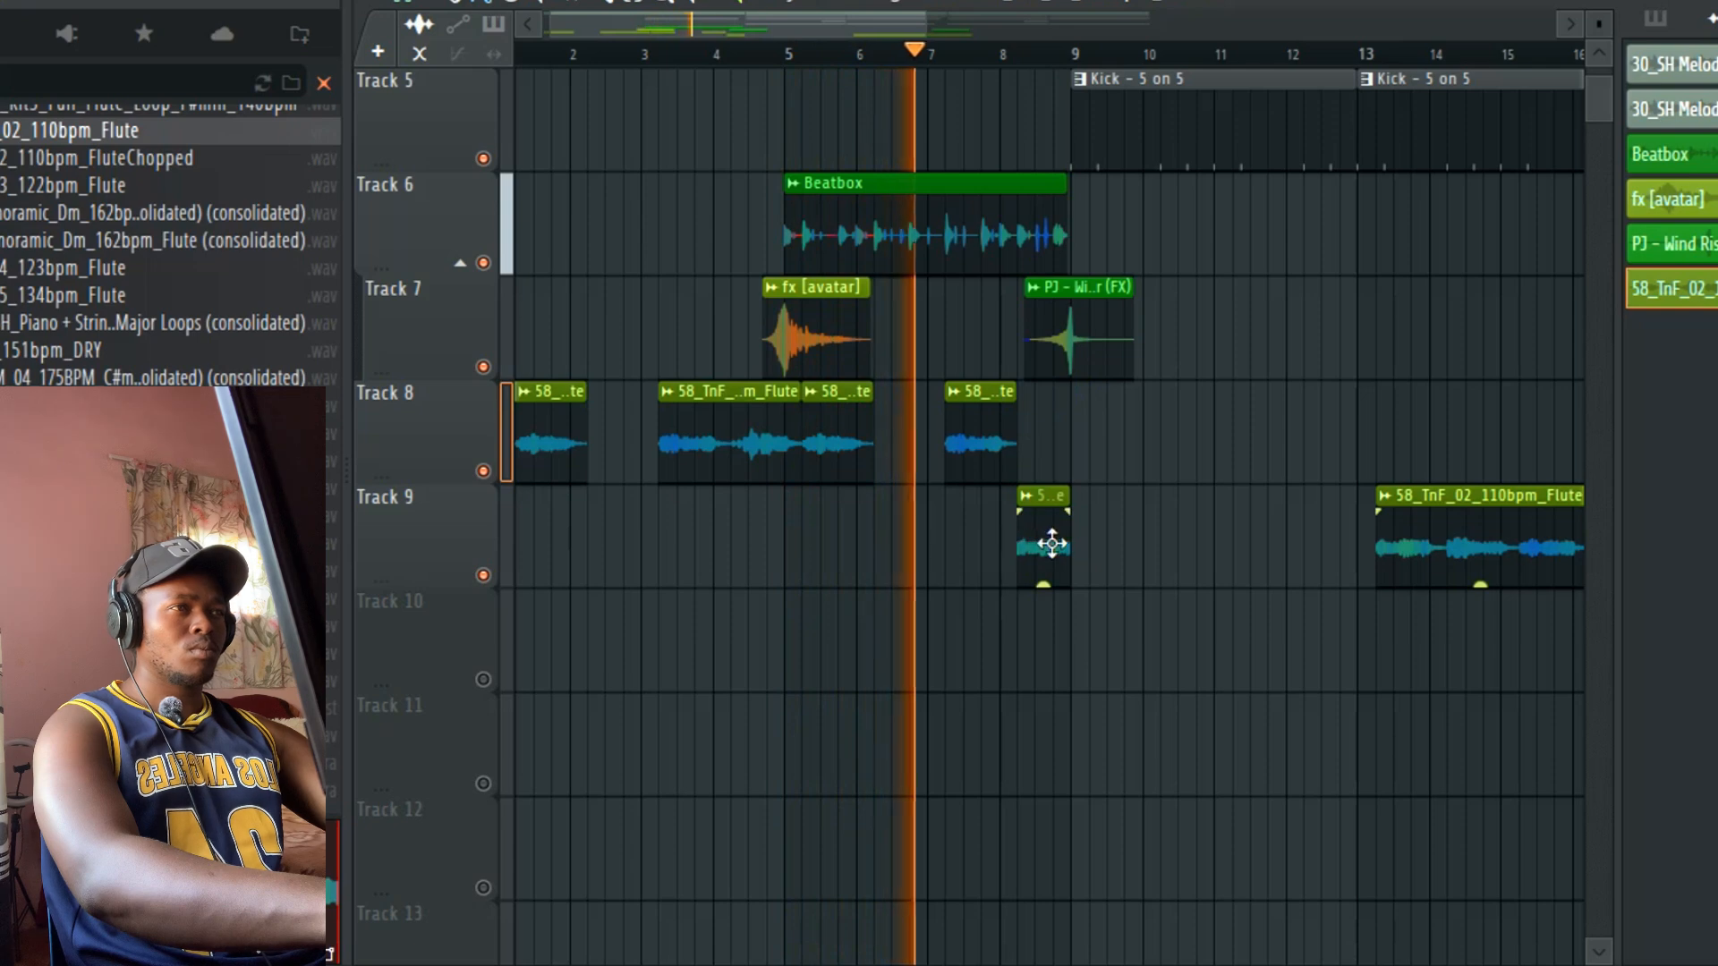
{"action": "left_click_drag", "start_coordinate": [1029, 517], "coordinate": [1029, 436]}
{"action": "double_click", "coordinate": [1030, 437]}
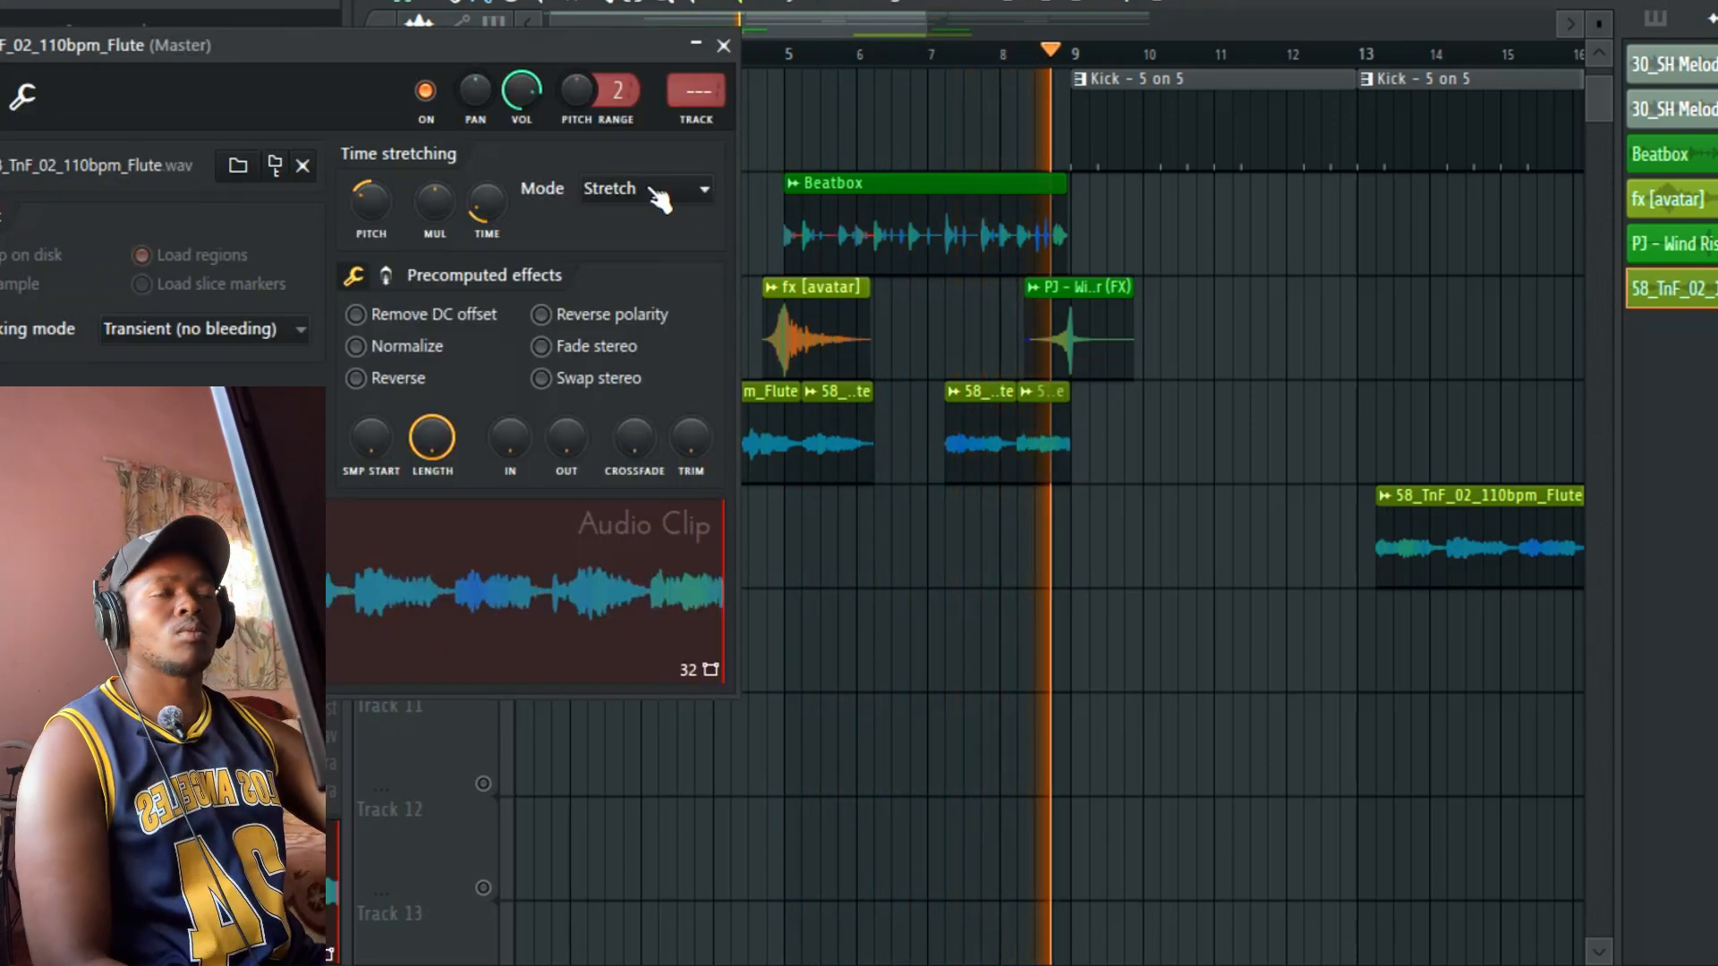
{"action": "left_click", "coordinate": [723, 45]}
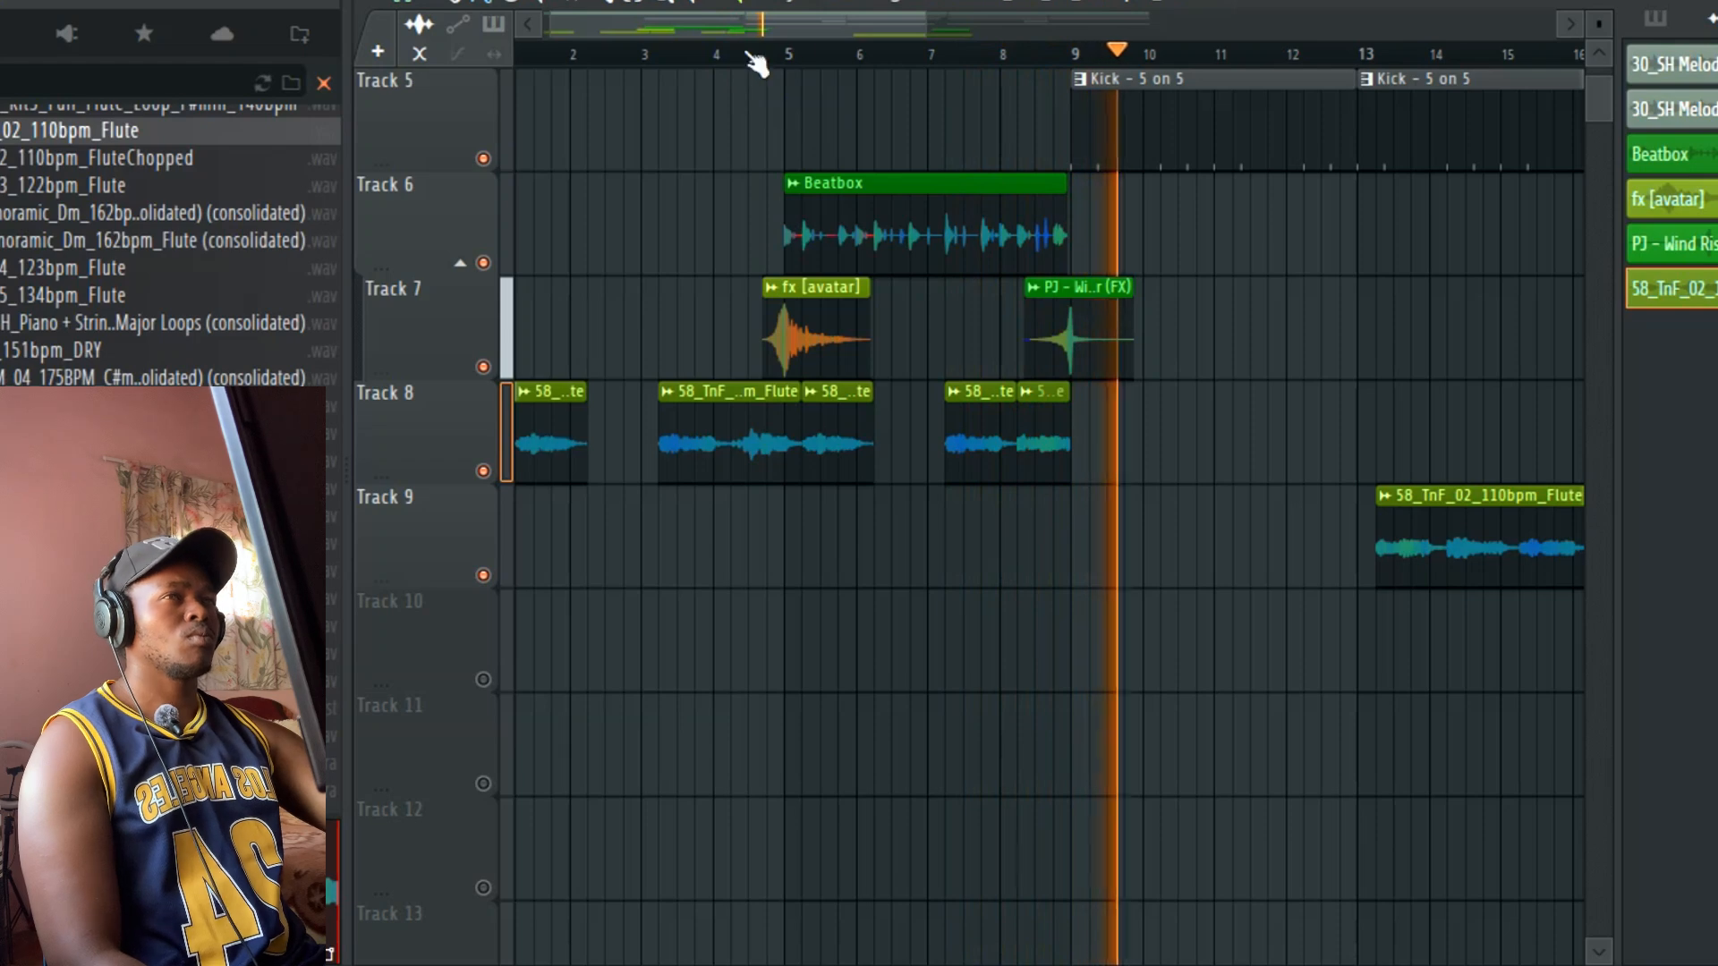
Step: Shorten the two flute pieces on track 7 after bar 23 so the second ends where the track 8 clip begins
{"action": "left_click_drag", "start_coordinate": [930, 27], "coordinate": [1139, 55]}
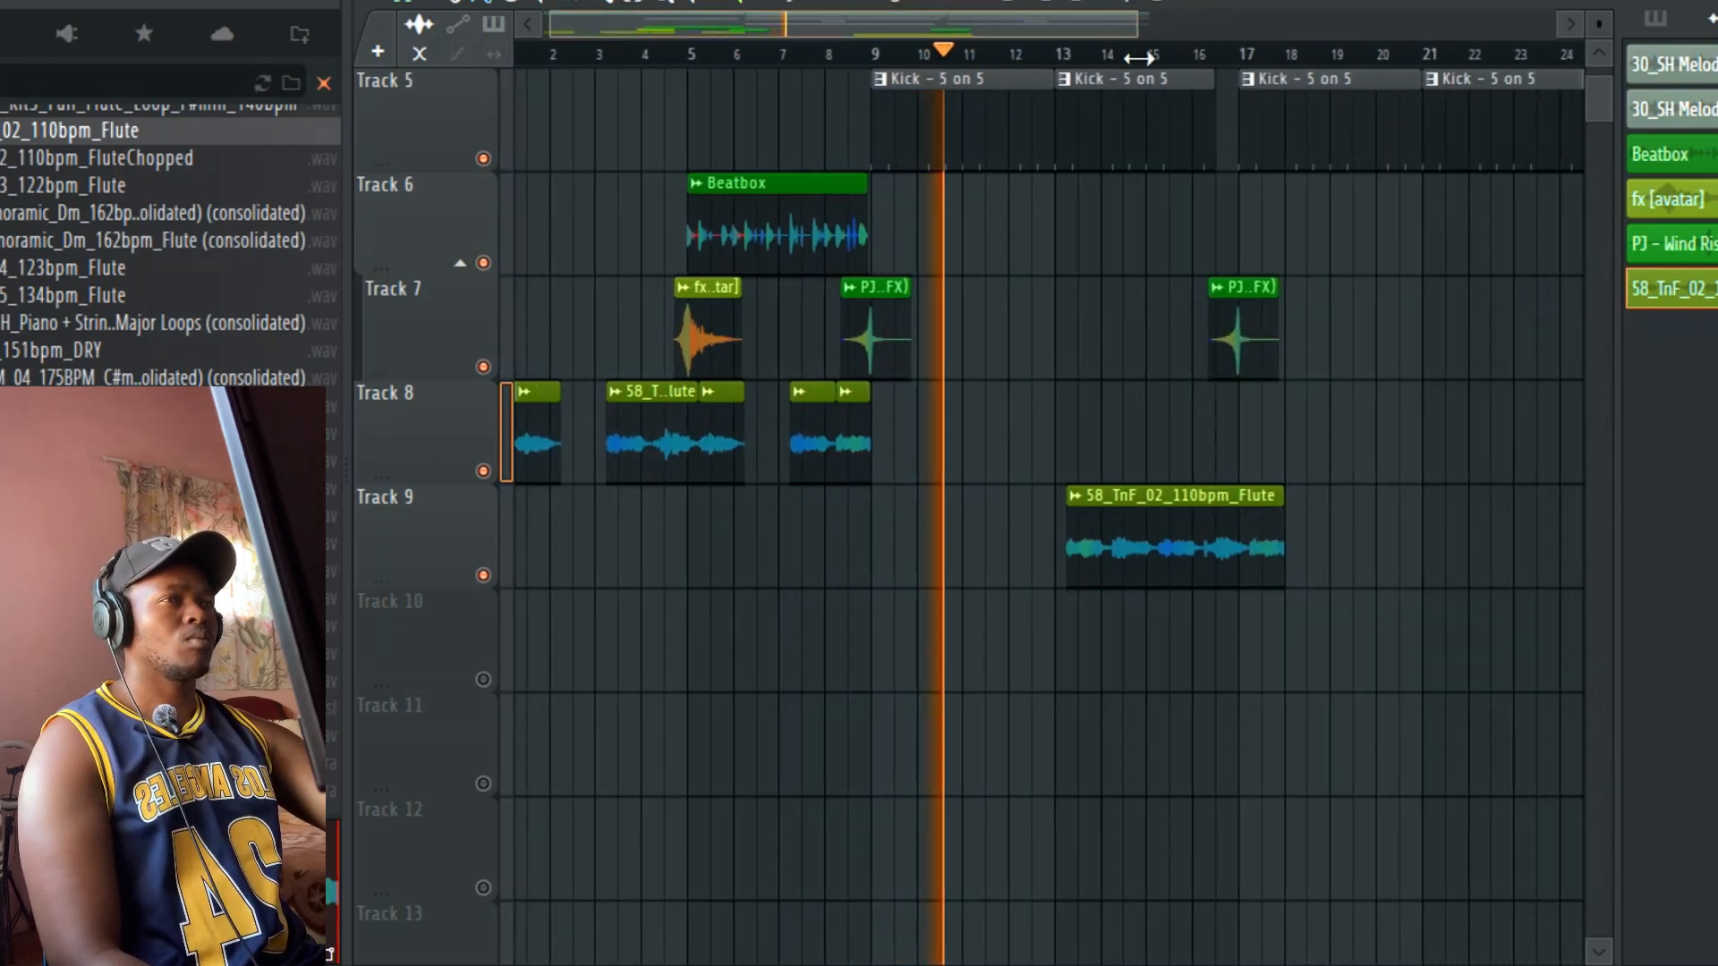
{"action": "scroll", "coordinate": [1116, 249], "scroll_direction": "up", "scroll_amount": 2}
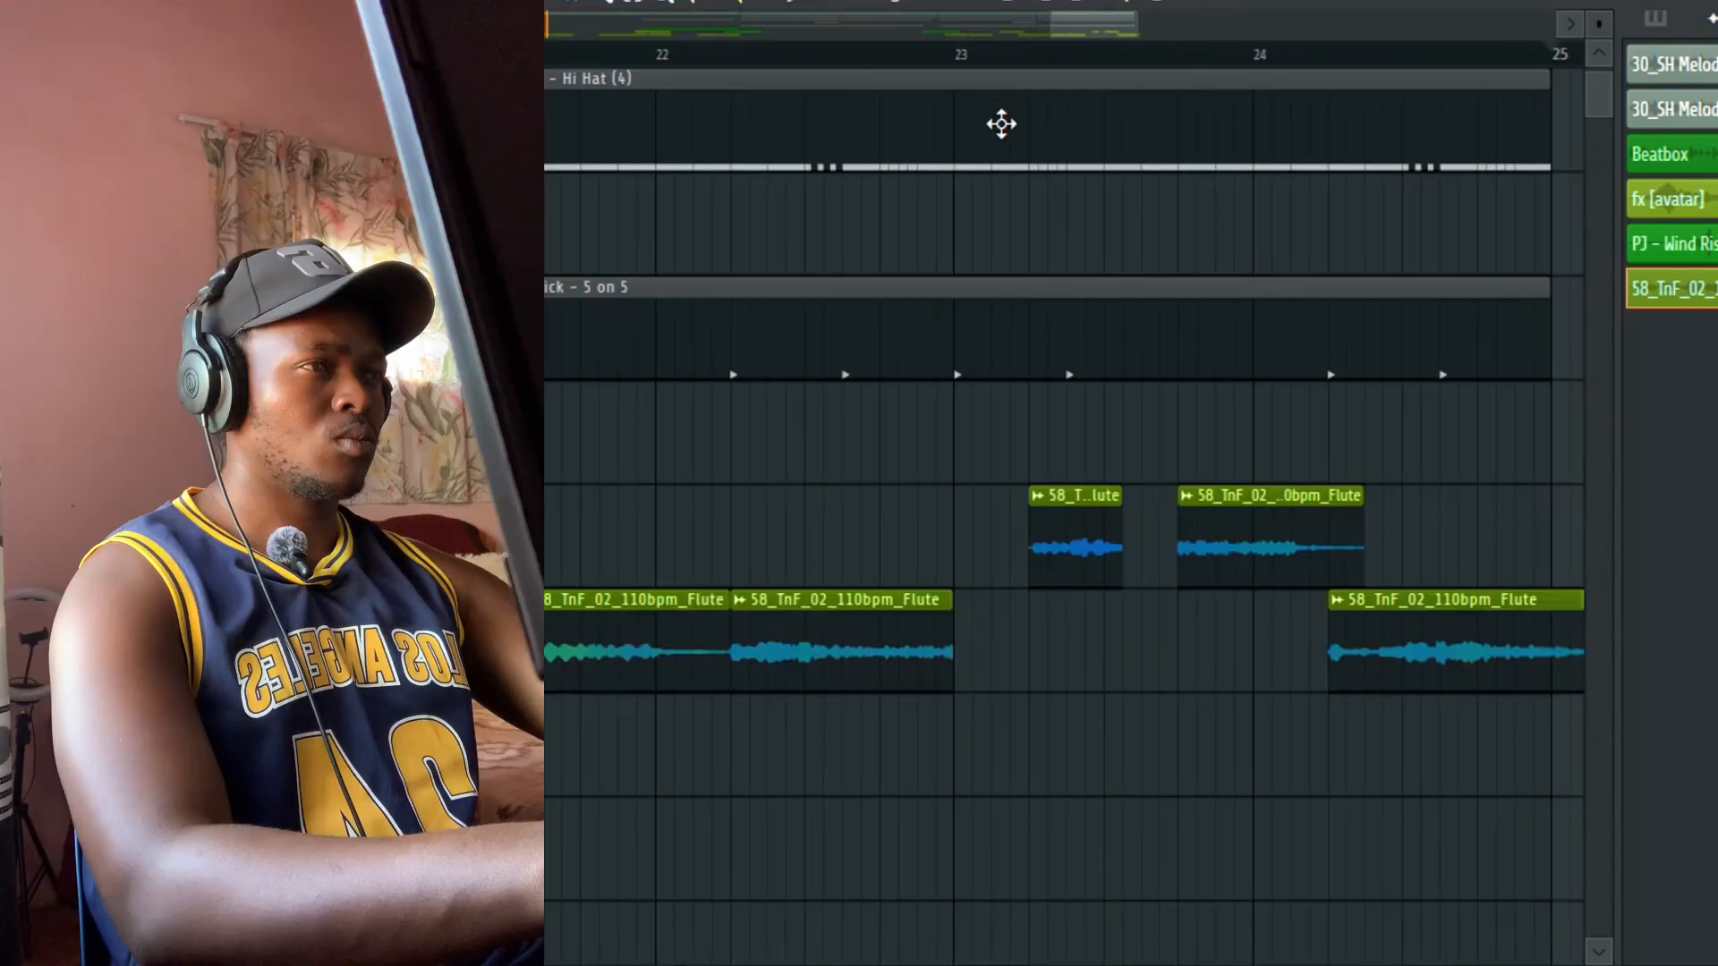
{"action": "left_click", "coordinate": [962, 52]}
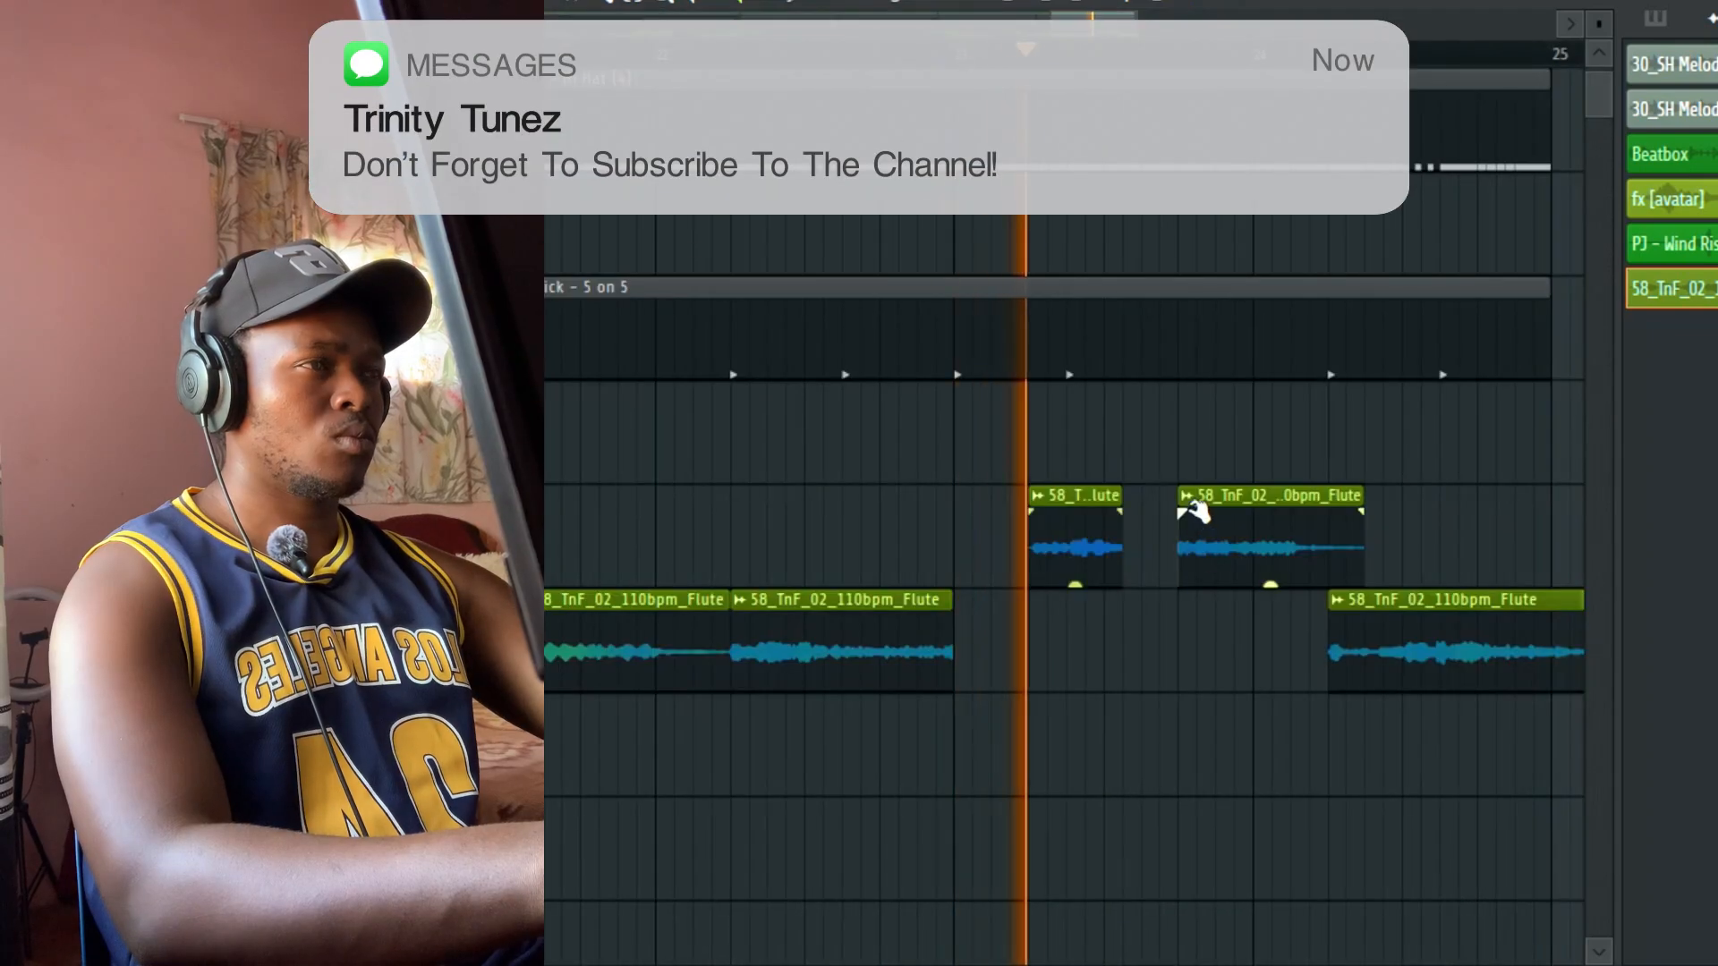
{"action": "left_click_drag", "start_coordinate": [1177, 497], "coordinate": [1102, 497]}
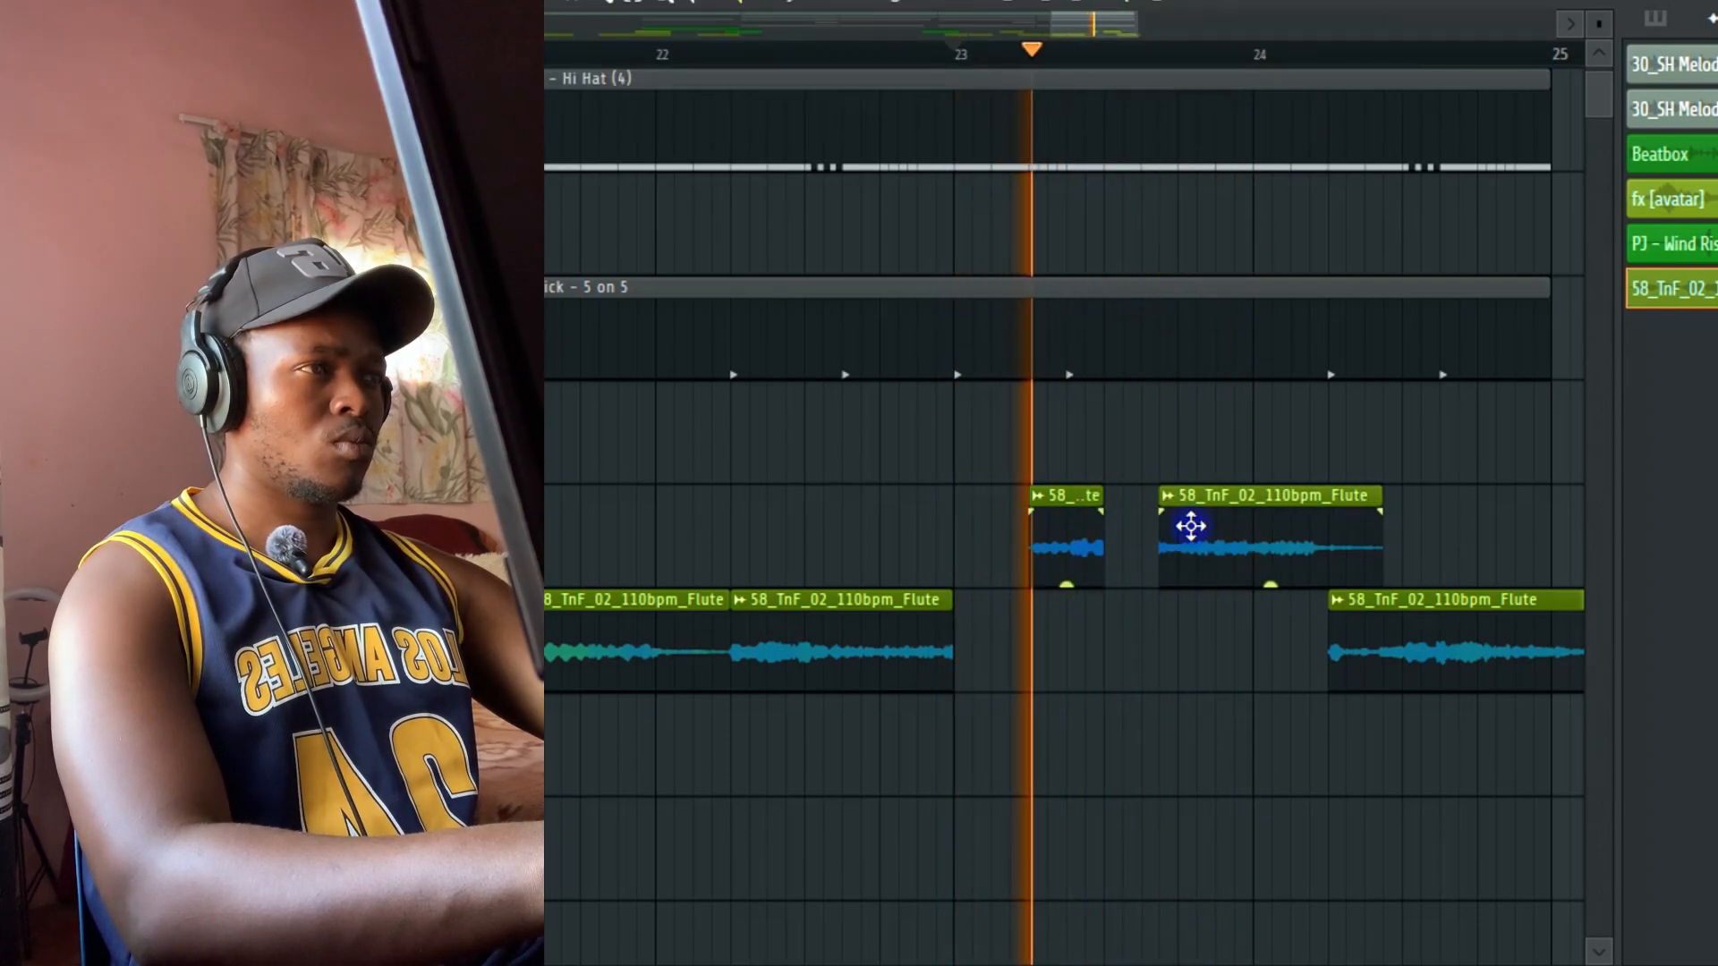
{"action": "left_click_drag", "start_coordinate": [1189, 525], "coordinate": [1208, 525]}
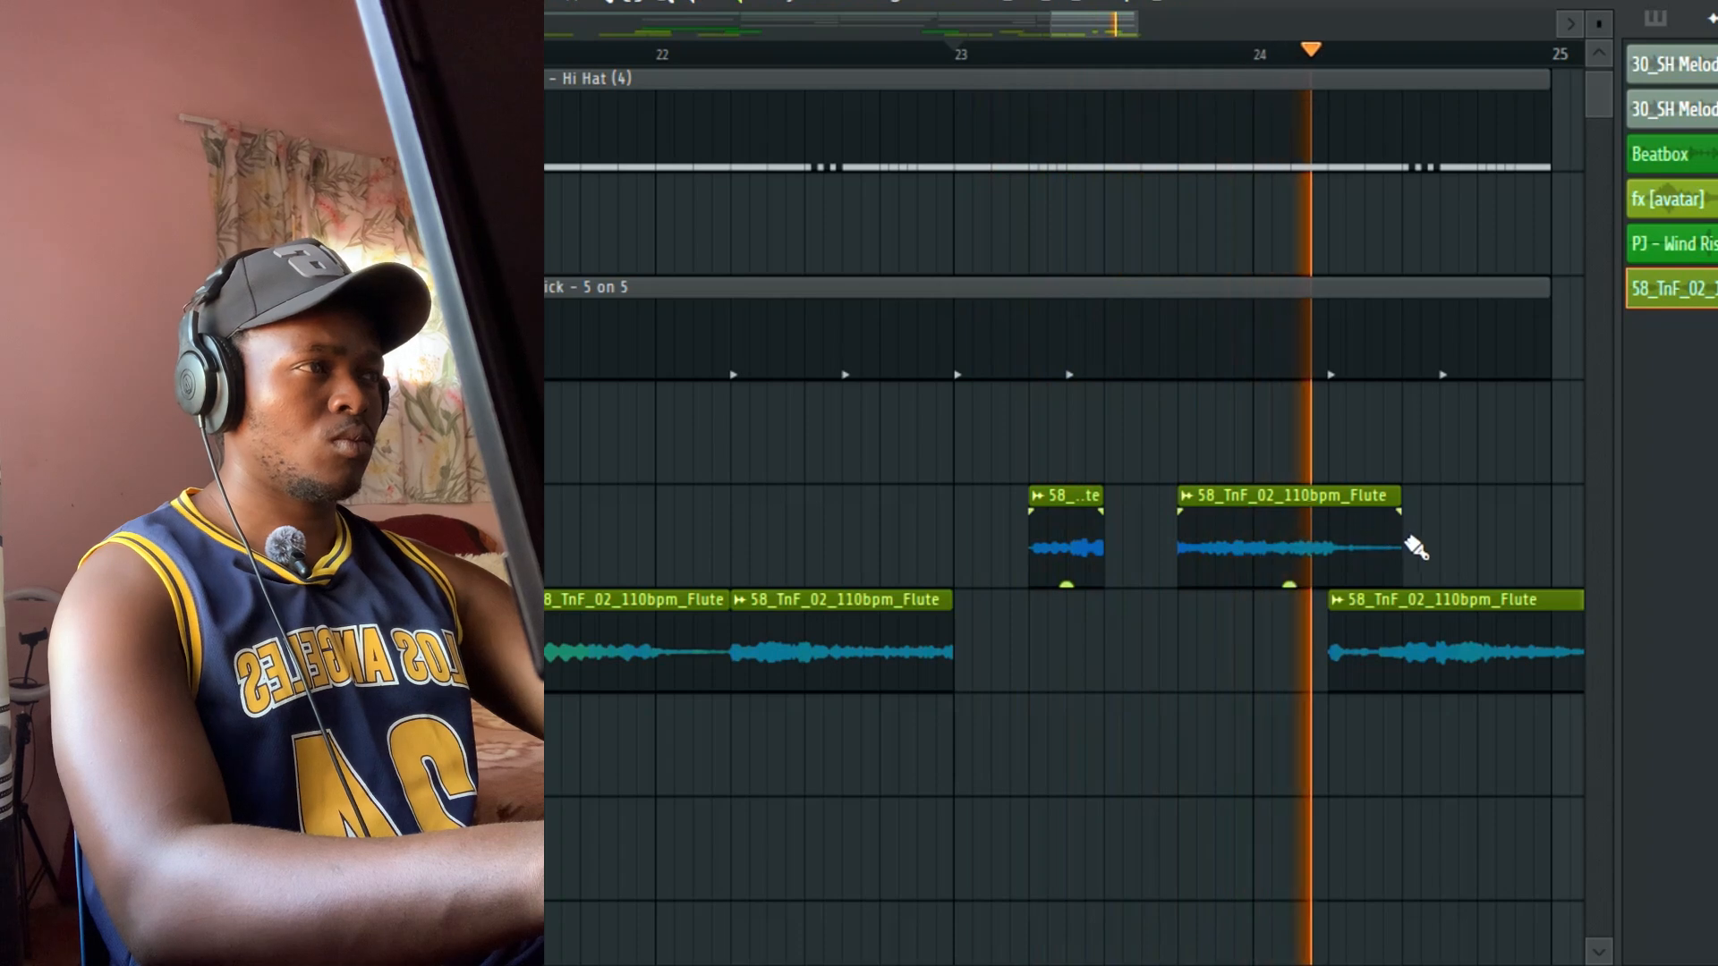
{"action": "left_click_drag", "start_coordinate": [1401, 498], "coordinate": [1333, 498]}
{"action": "key", "text": "space"}
{"action": "key", "text": "space"}
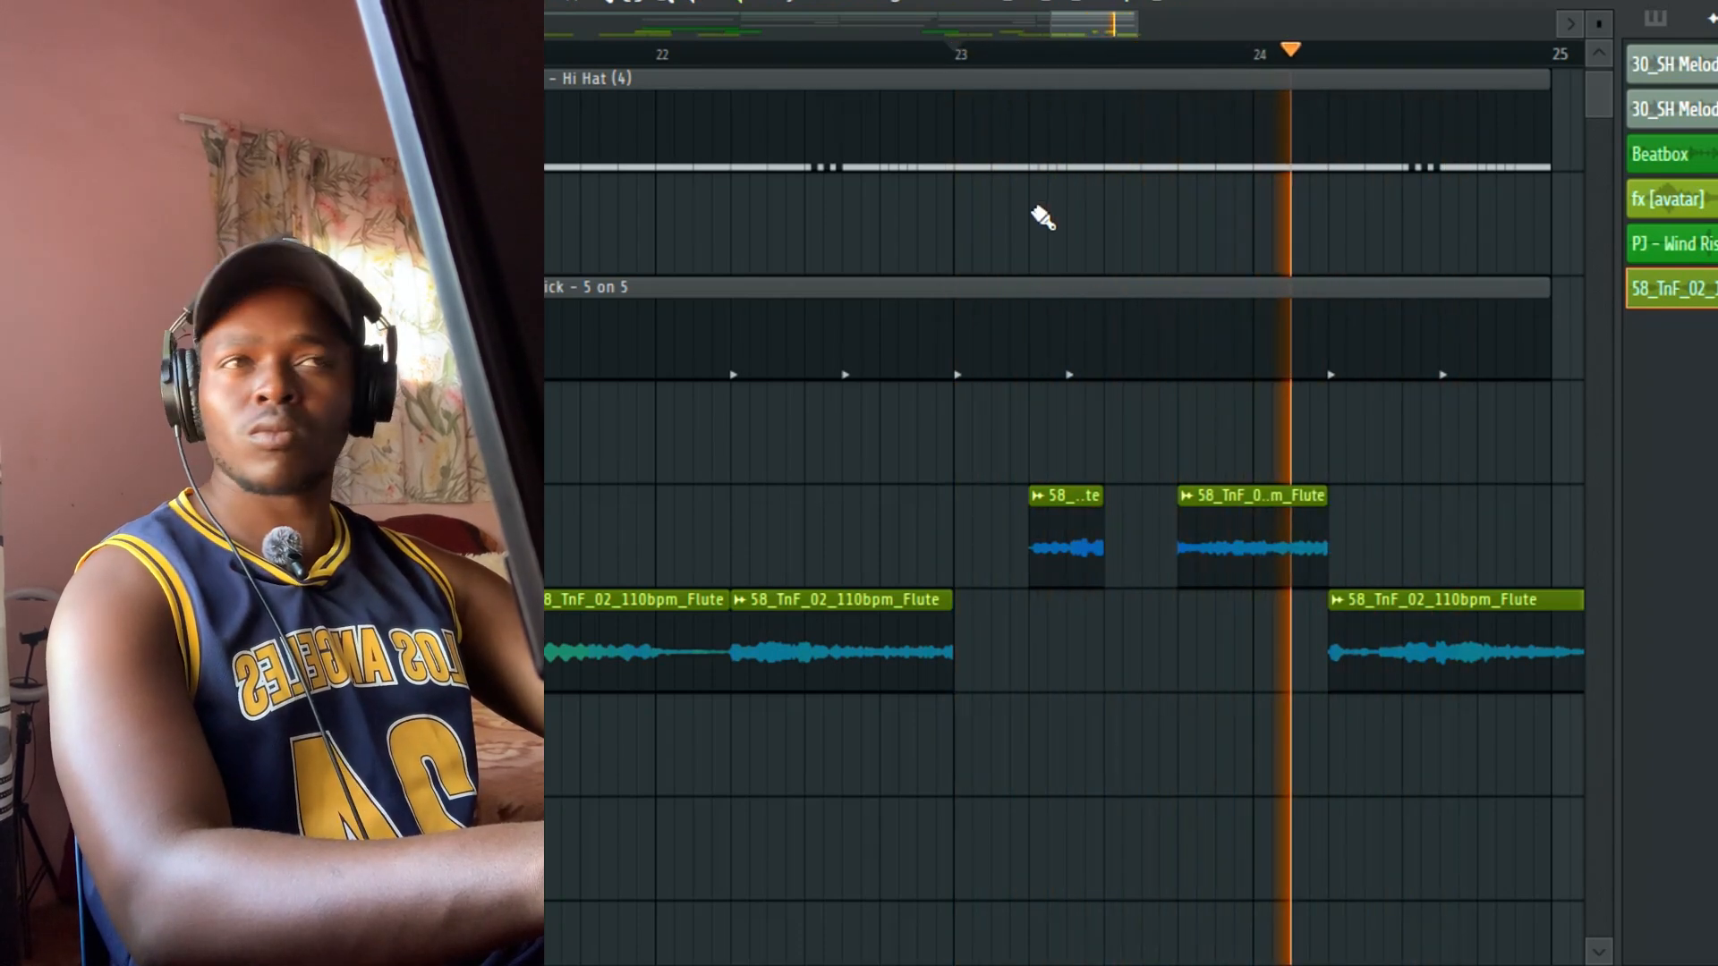
Step: Reduce the playlist track height and move all clips below the melody loop down one track
{"action": "left_click_drag", "start_coordinate": [1127, 38], "coordinate": [1222, 51]}
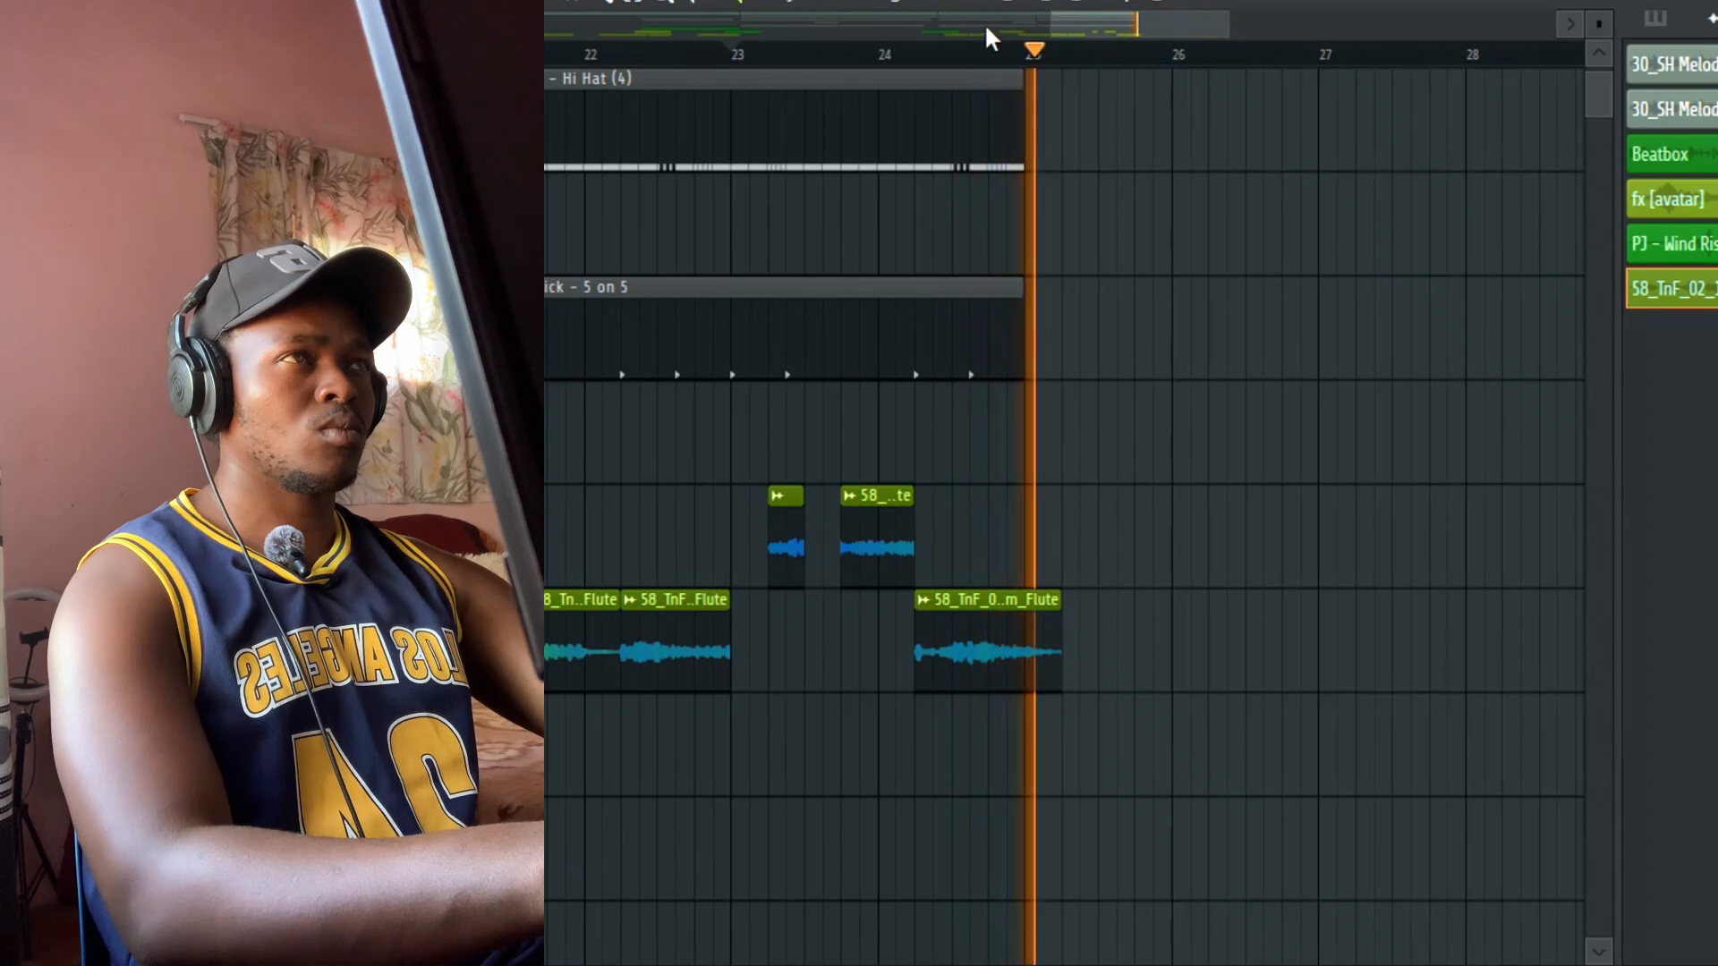
{"action": "left_click_drag", "start_coordinate": [1041, 25], "coordinate": [547, 23]}
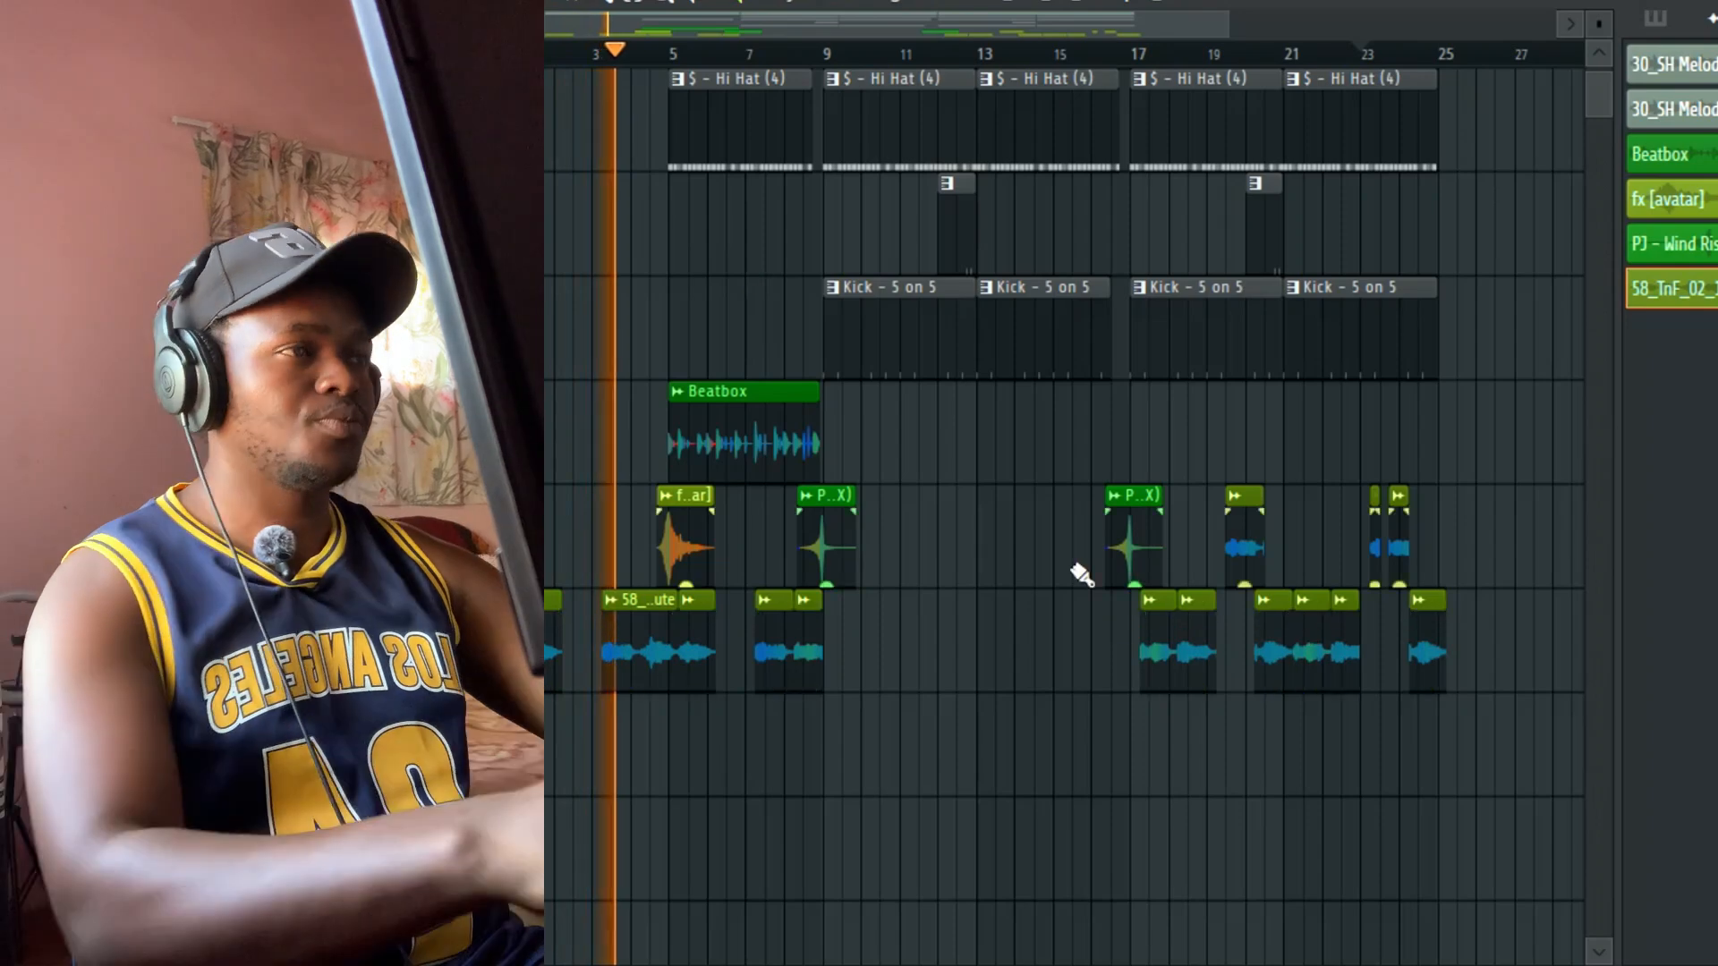
{"action": "scroll", "coordinate": [962, 512], "scroll_direction": "up", "scroll_amount": 2}
{"action": "scroll", "coordinate": [962, 511], "scroll_direction": "down", "scroll_amount": 3}
{"action": "scroll", "coordinate": [1284, 307], "scroll_direction": "up", "scroll_amount": 3}
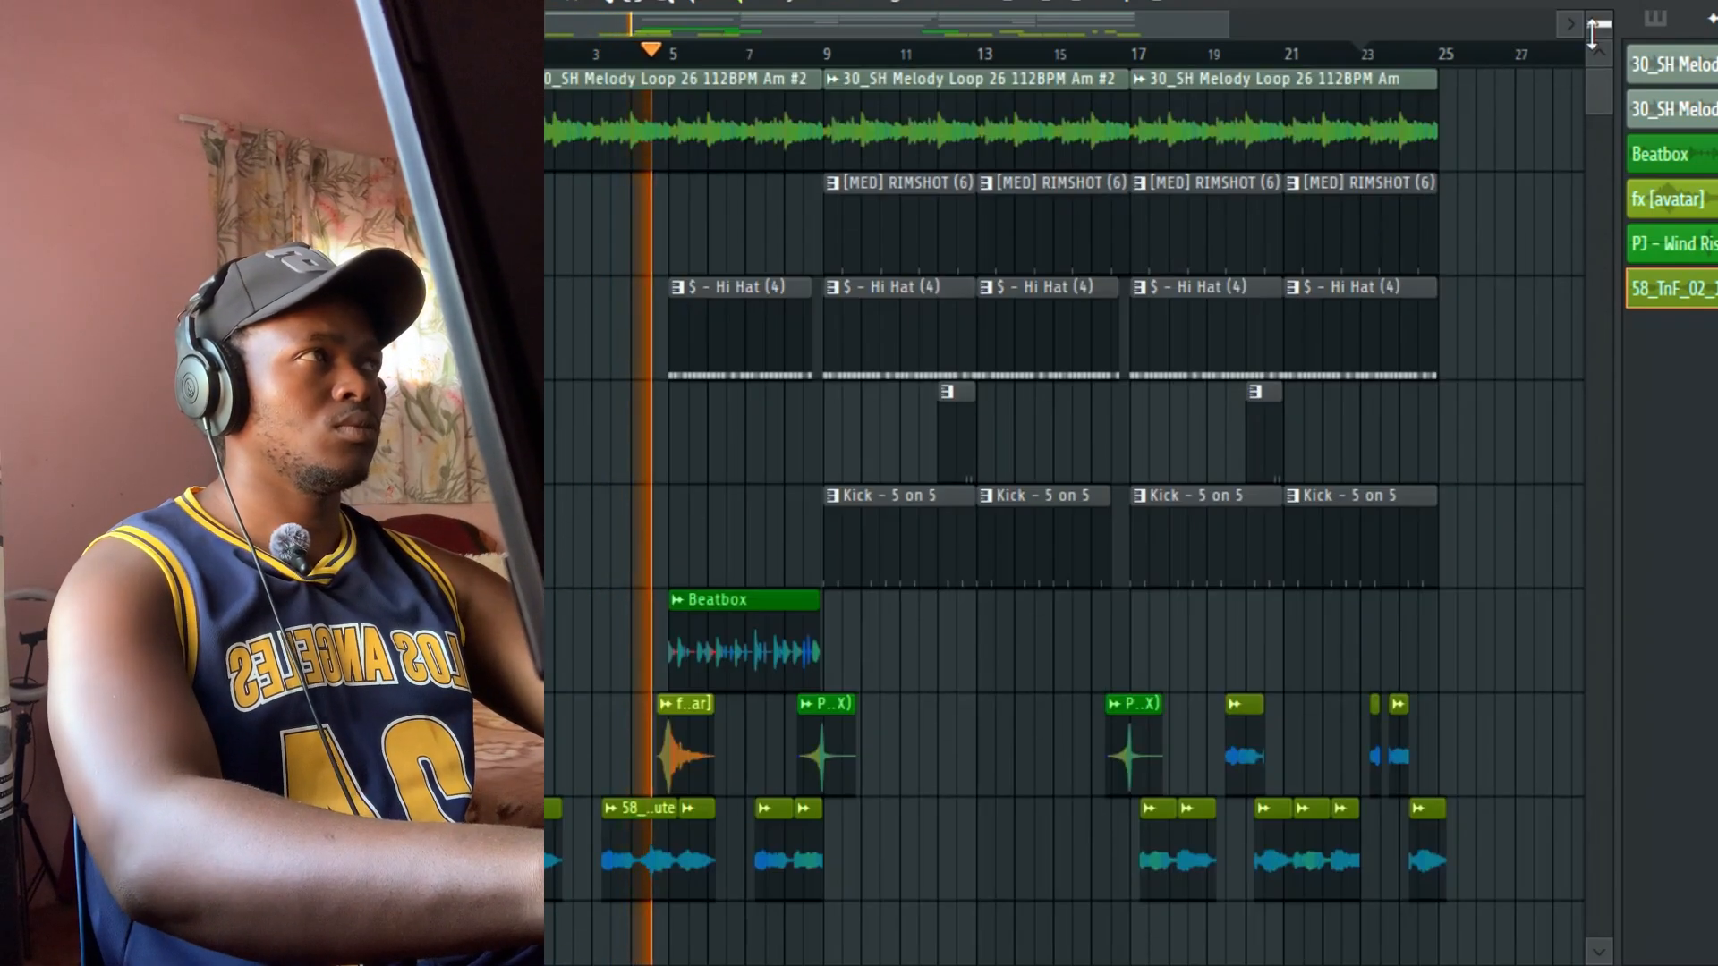
{"action": "left_click_drag", "start_coordinate": [1592, 31], "coordinate": [1591, 47]}
{"action": "left_click_drag", "start_coordinate": [1501, 136], "coordinate": [554, 635]}
{"action": "scroll", "coordinate": [549, 640], "scroll_direction": "down", "scroll_amount": 1}
{"action": "scroll", "coordinate": [550, 640], "scroll_direction": "up", "scroll_amount": 2}
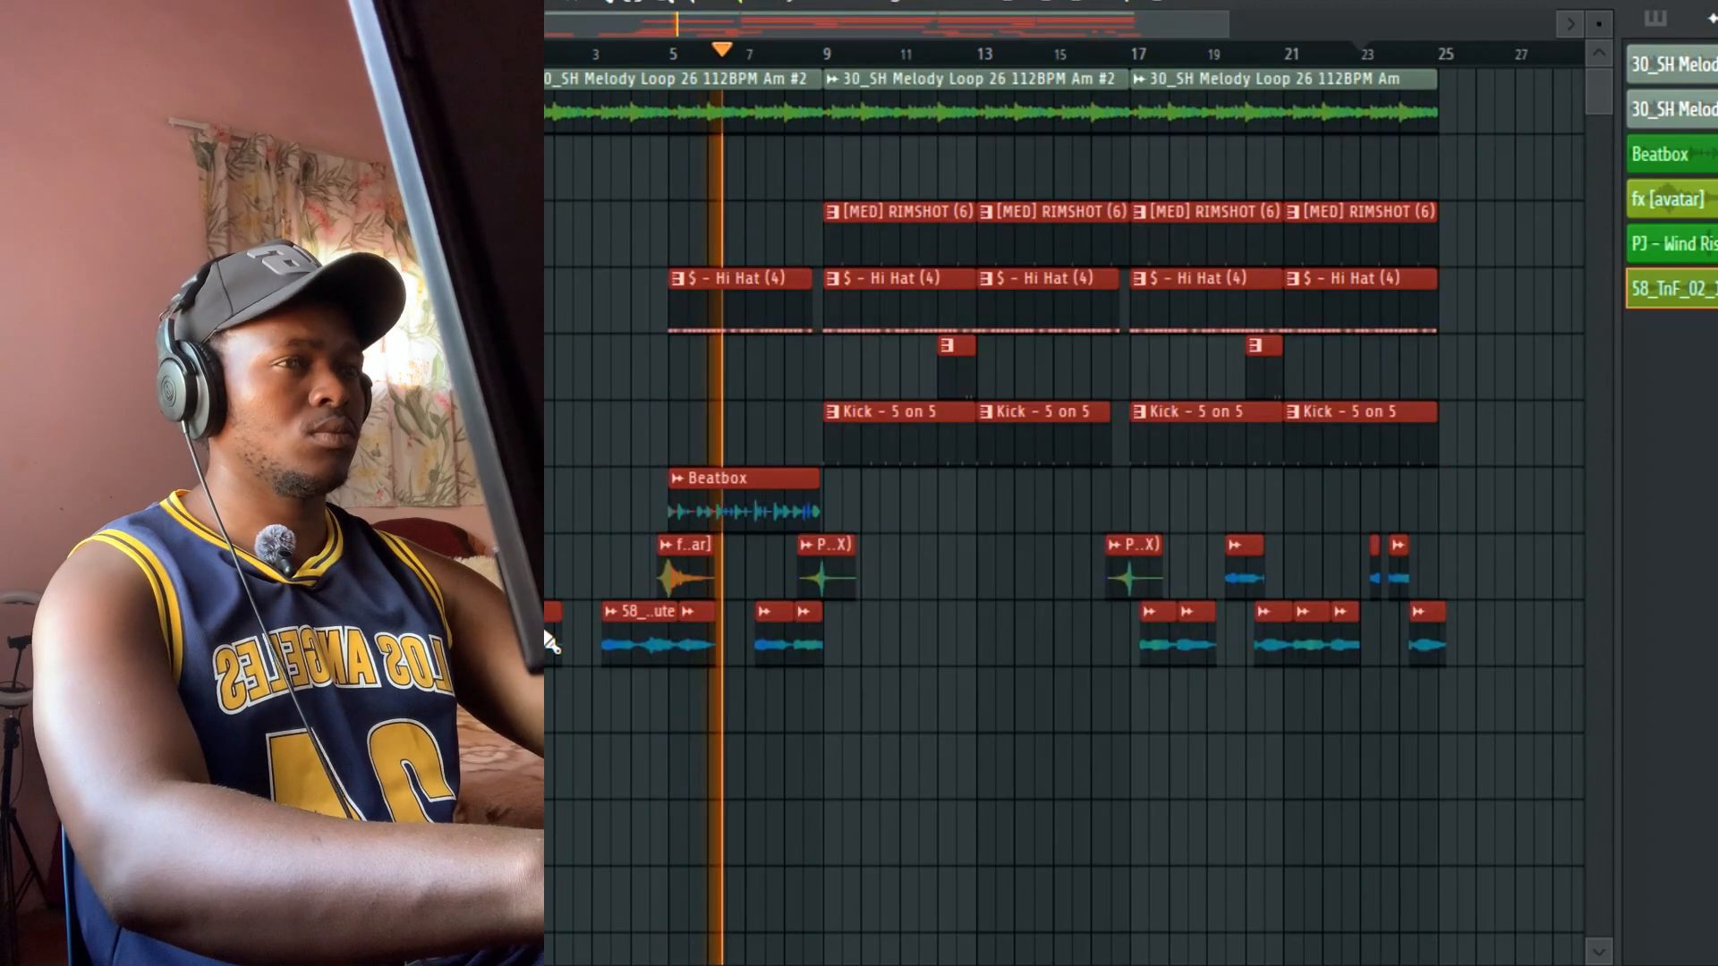
Step: Remove the hi-hat clip at bar 5 and move the flute clips up to the tracks between the melody loop and the rimshot
{"action": "left_click", "coordinate": [986, 510]}
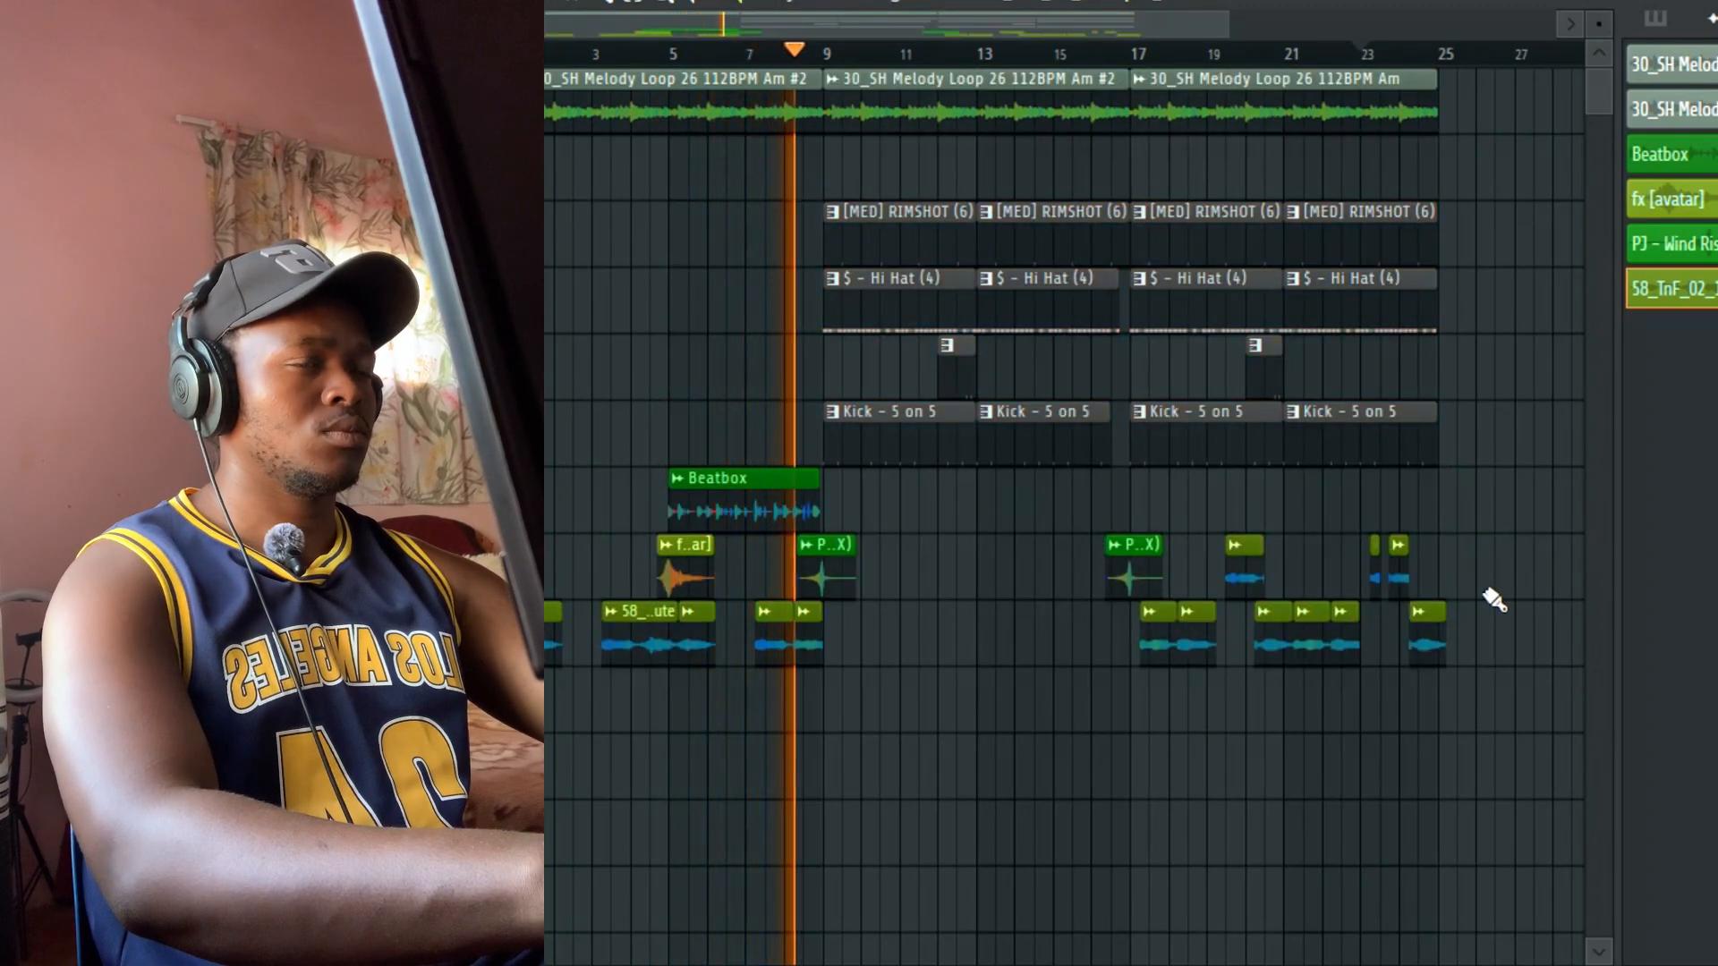
{"action": "mouse_move", "coordinate": [1502, 534]}
{"action": "left_mouse_down"}
{"action": "mouse_move", "coordinate": [1330, 665]}
{"action": "mouse_move", "coordinate": [865, 729]}
{"action": "left_mouse_up"}
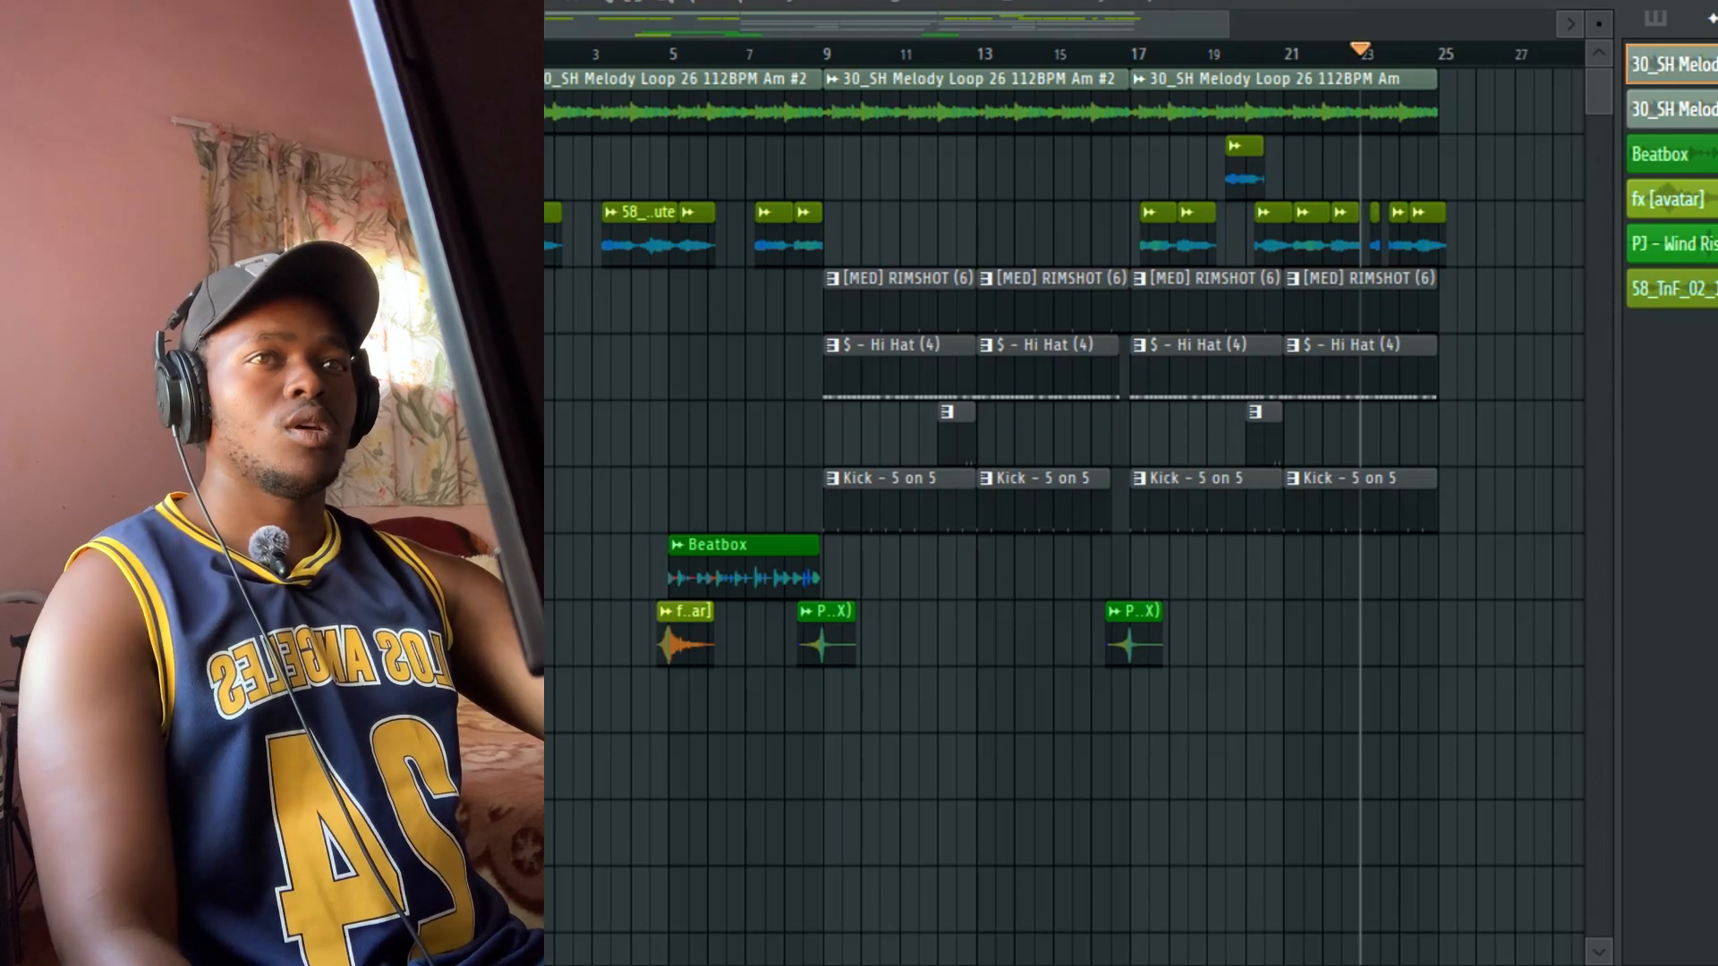
{"action": "left_click", "coordinate": [759, 83]}
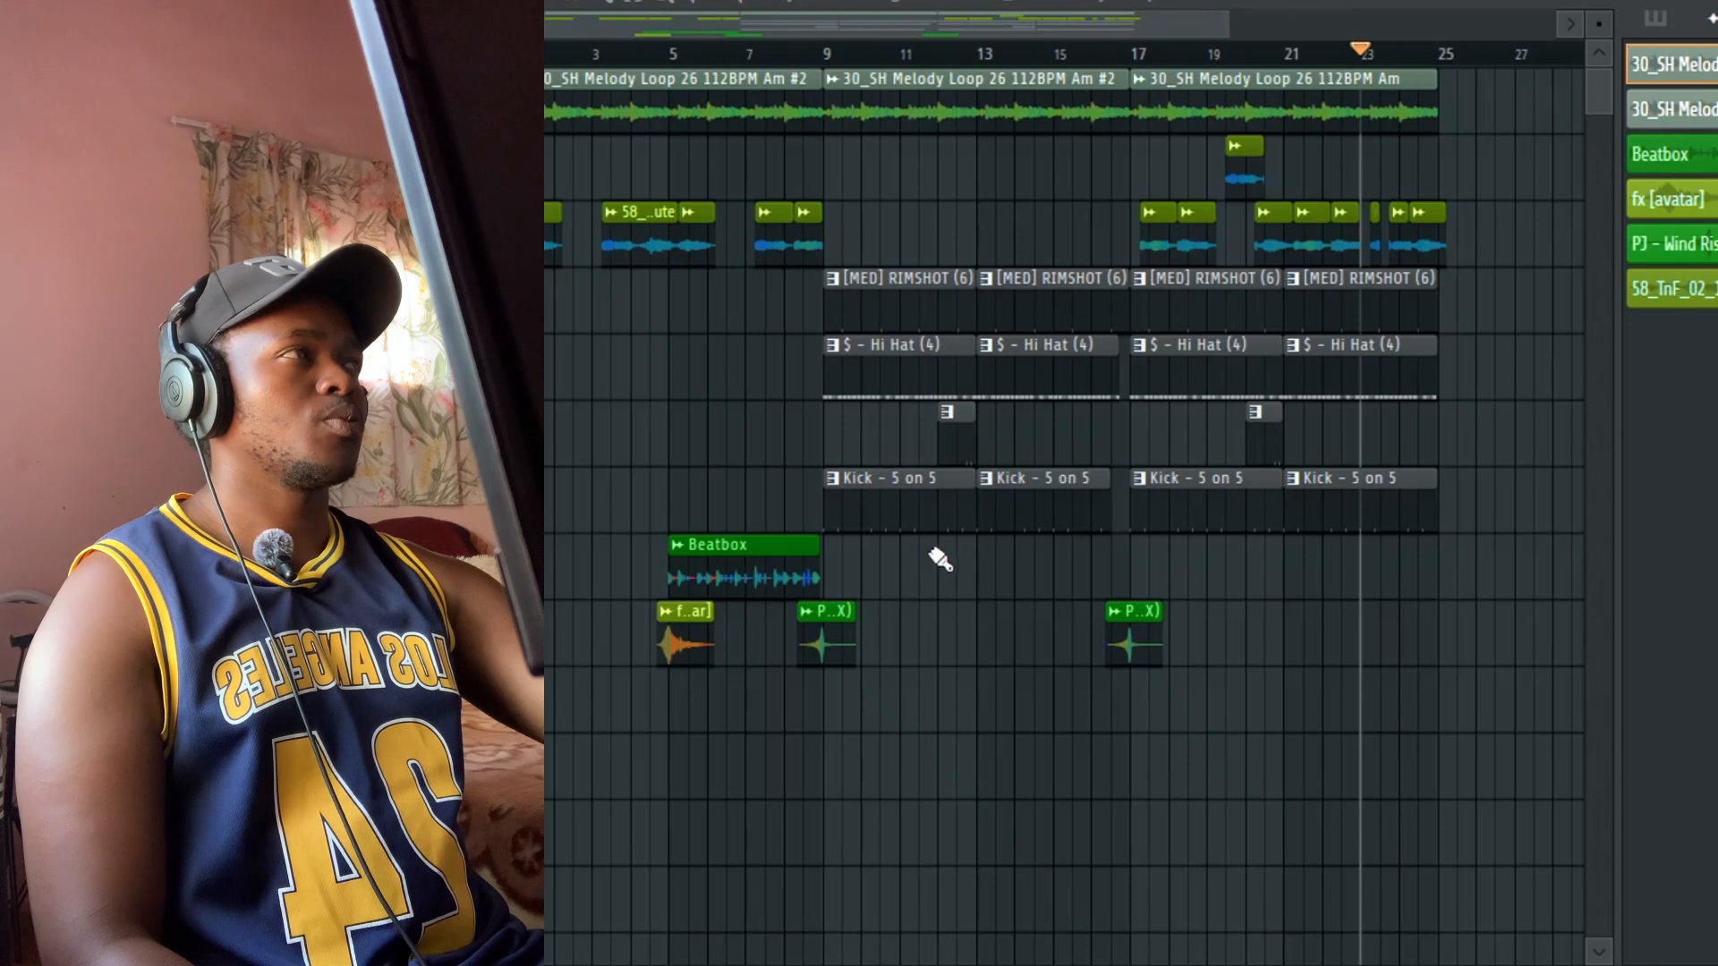
Step: Copy the steps of the Kick - 5 on 5 channel and paste them into the SIKKY - ALPHA channel in an empty pattern
{"action": "double_click", "coordinate": [922, 516]}
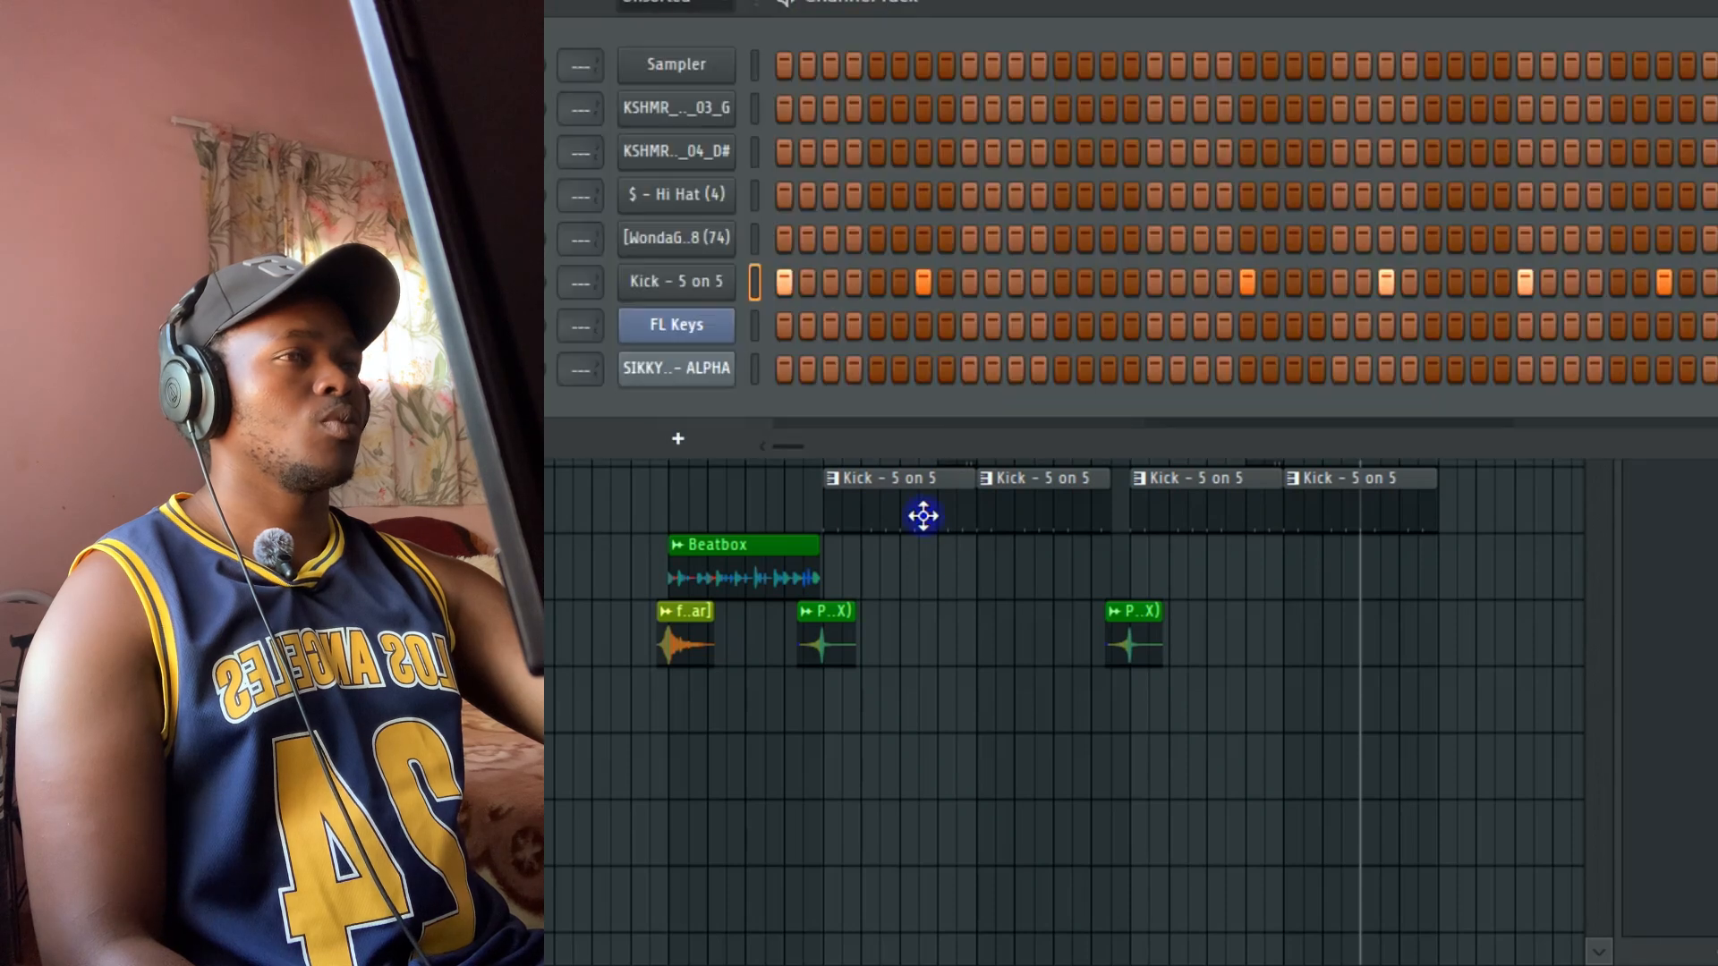
{"action": "right_click", "coordinate": [677, 297]}
{"action": "left_click", "coordinate": [1041, 304]}
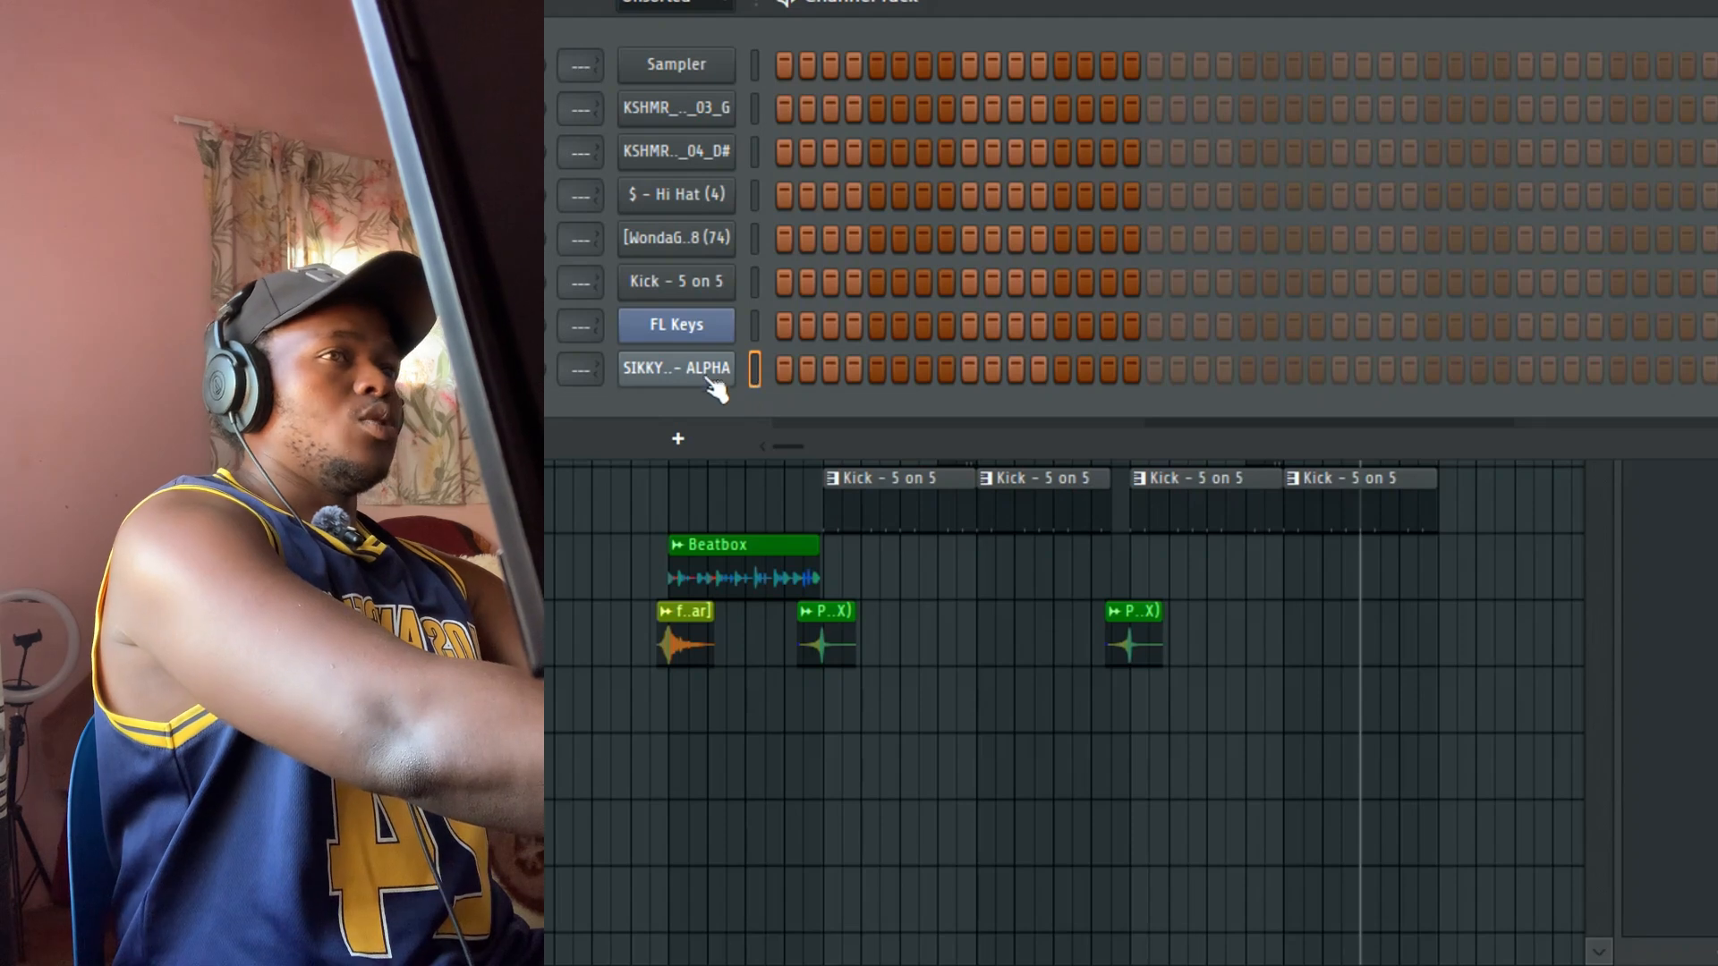
{"action": "right_click", "coordinate": [713, 373]}
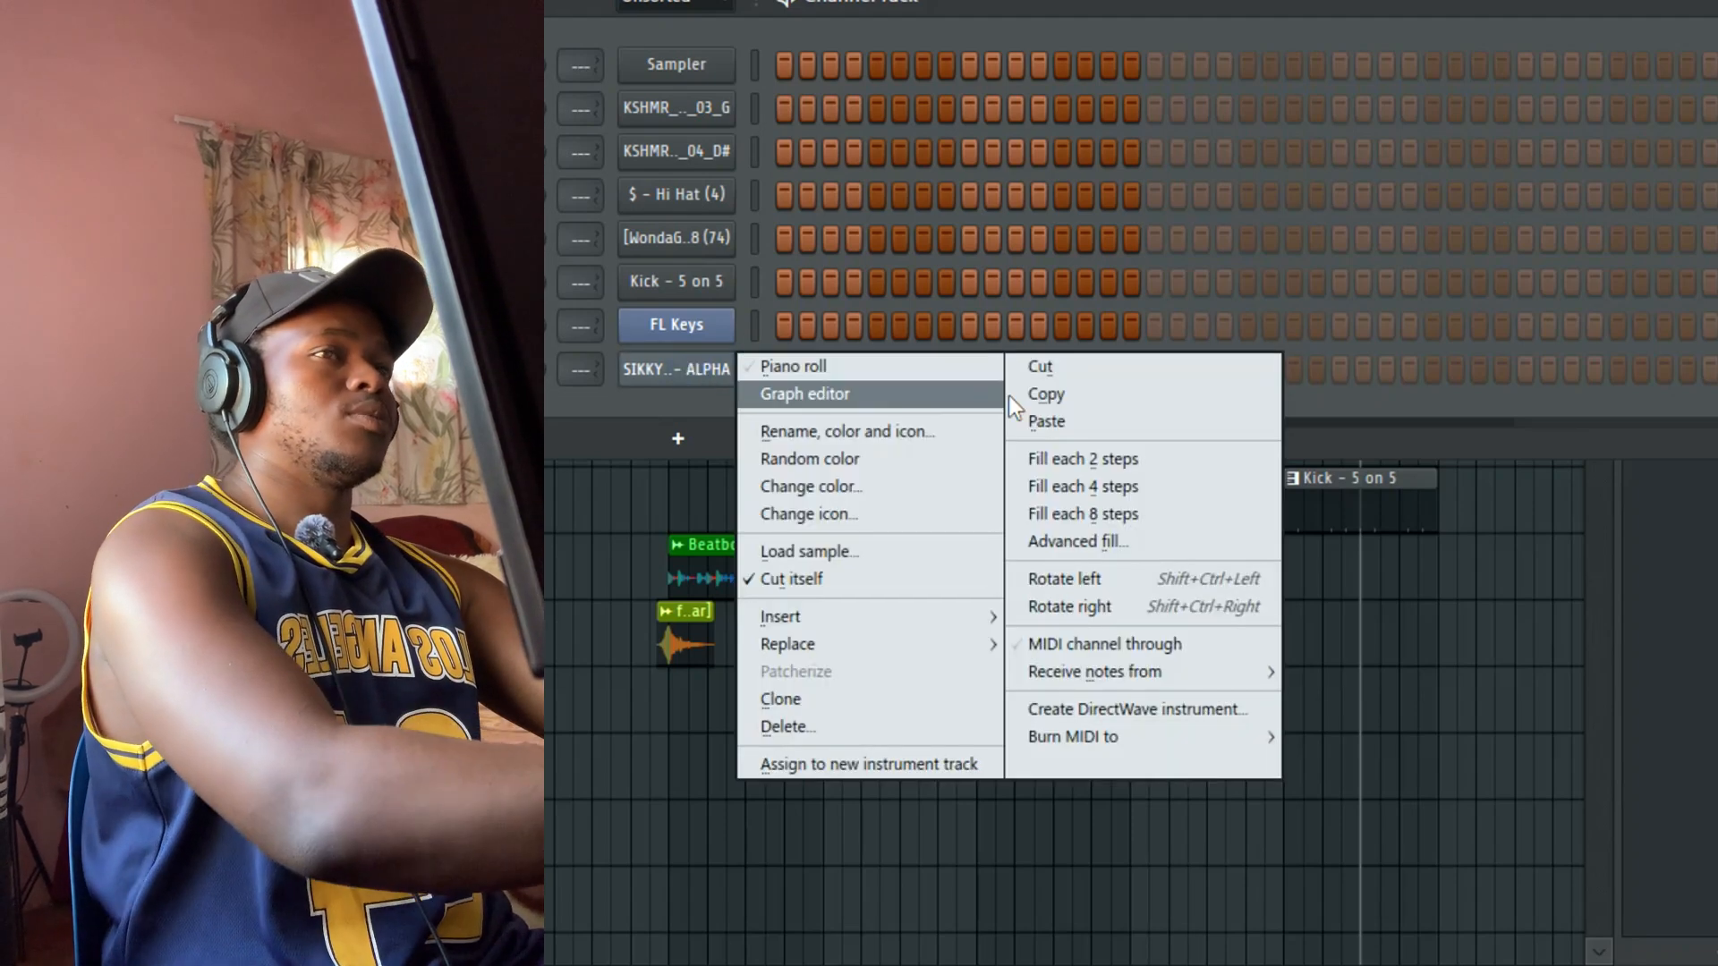
{"action": "left_click", "coordinate": [1044, 420]}
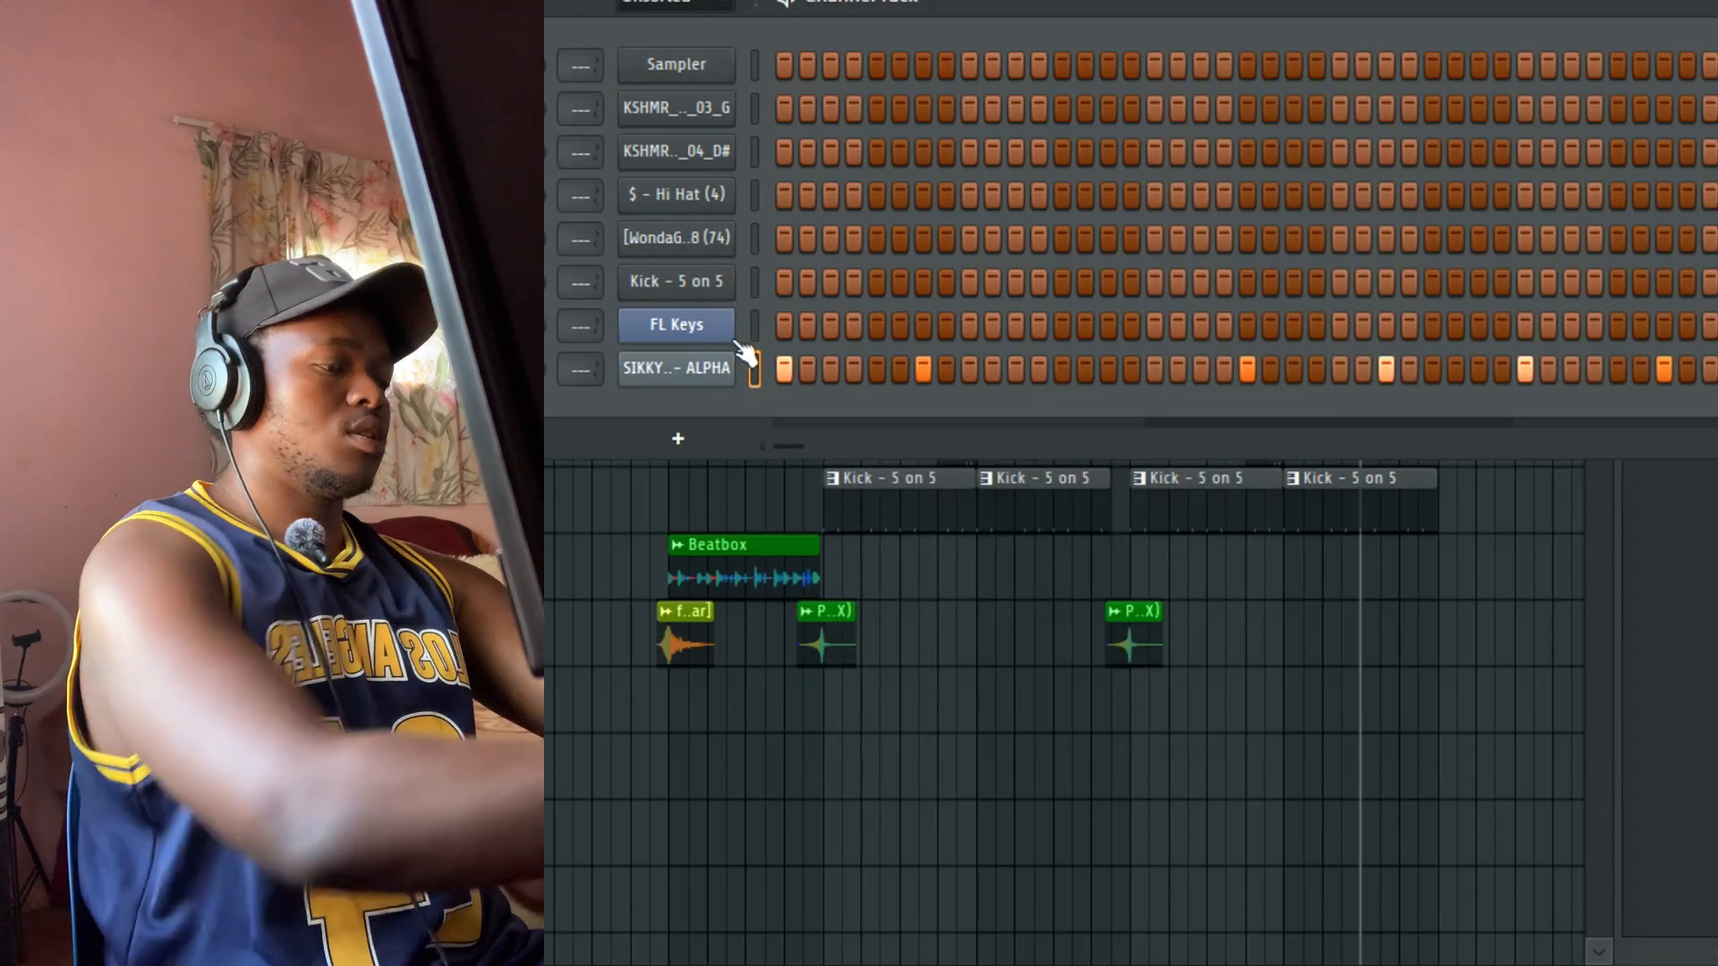
Step: Copy the FL Keys channel's notes, paste them into the same channel in the bass pattern, and open them in the piano roll
{"action": "right_click", "coordinate": [729, 335]}
{"action": "left_click", "coordinate": [1046, 353]}
{"action": "right_click", "coordinate": [726, 323]}
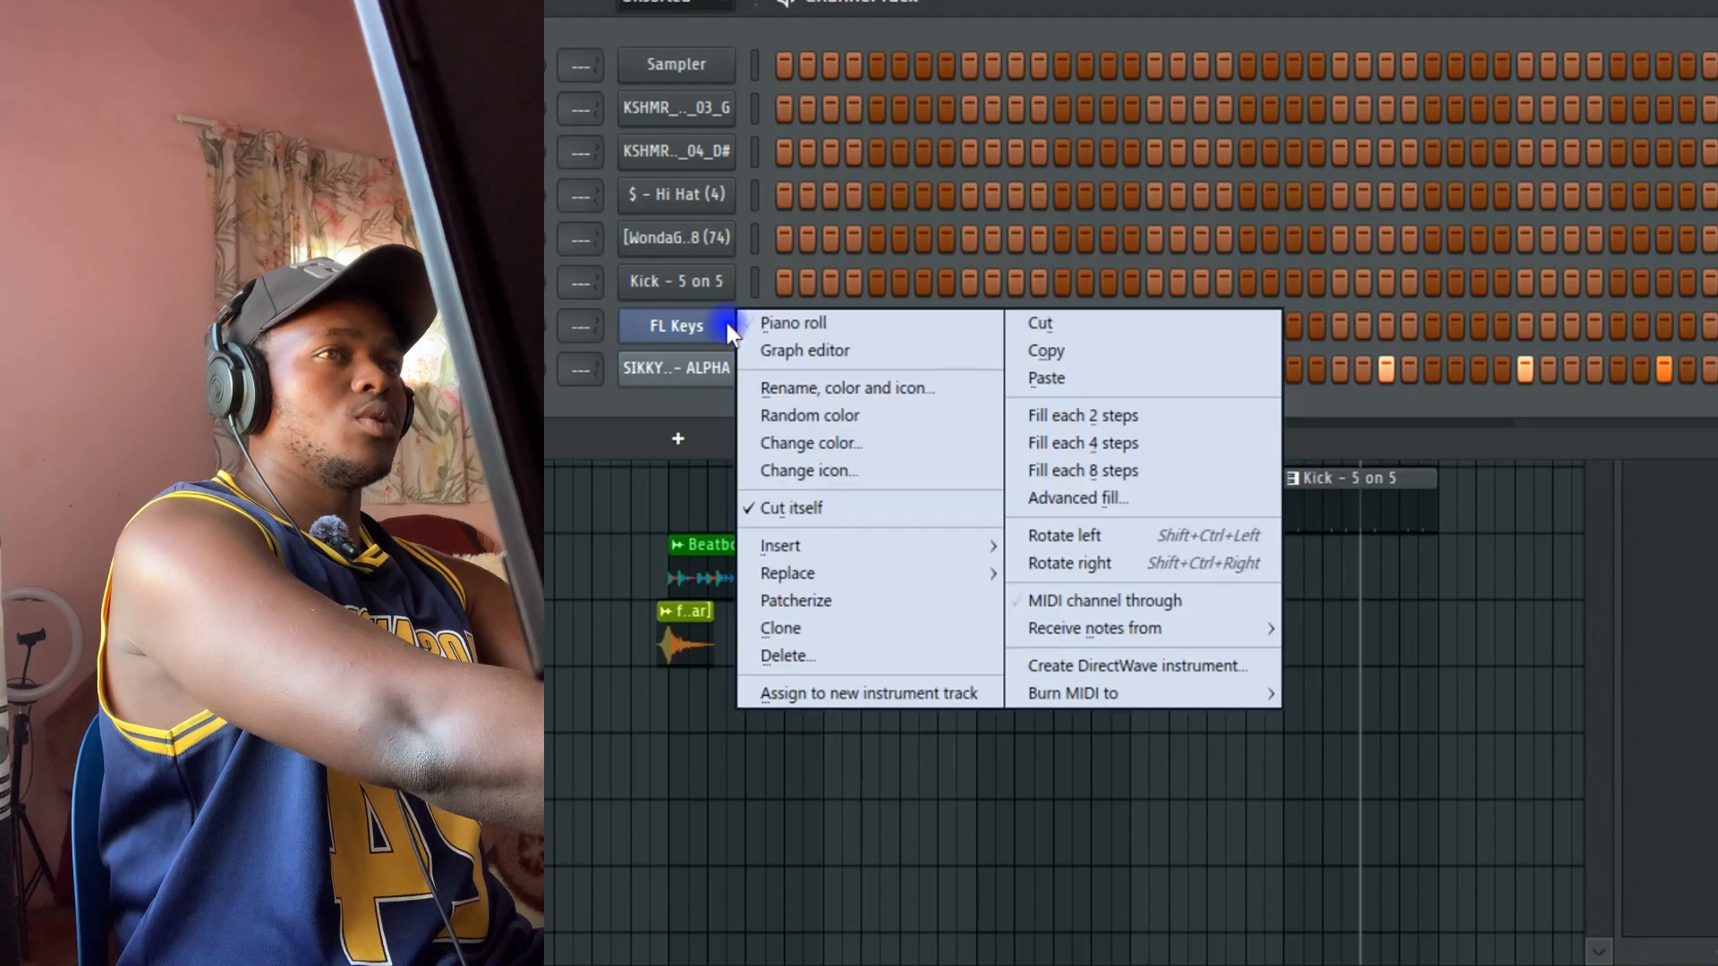
{"action": "left_click", "coordinate": [1016, 371]}
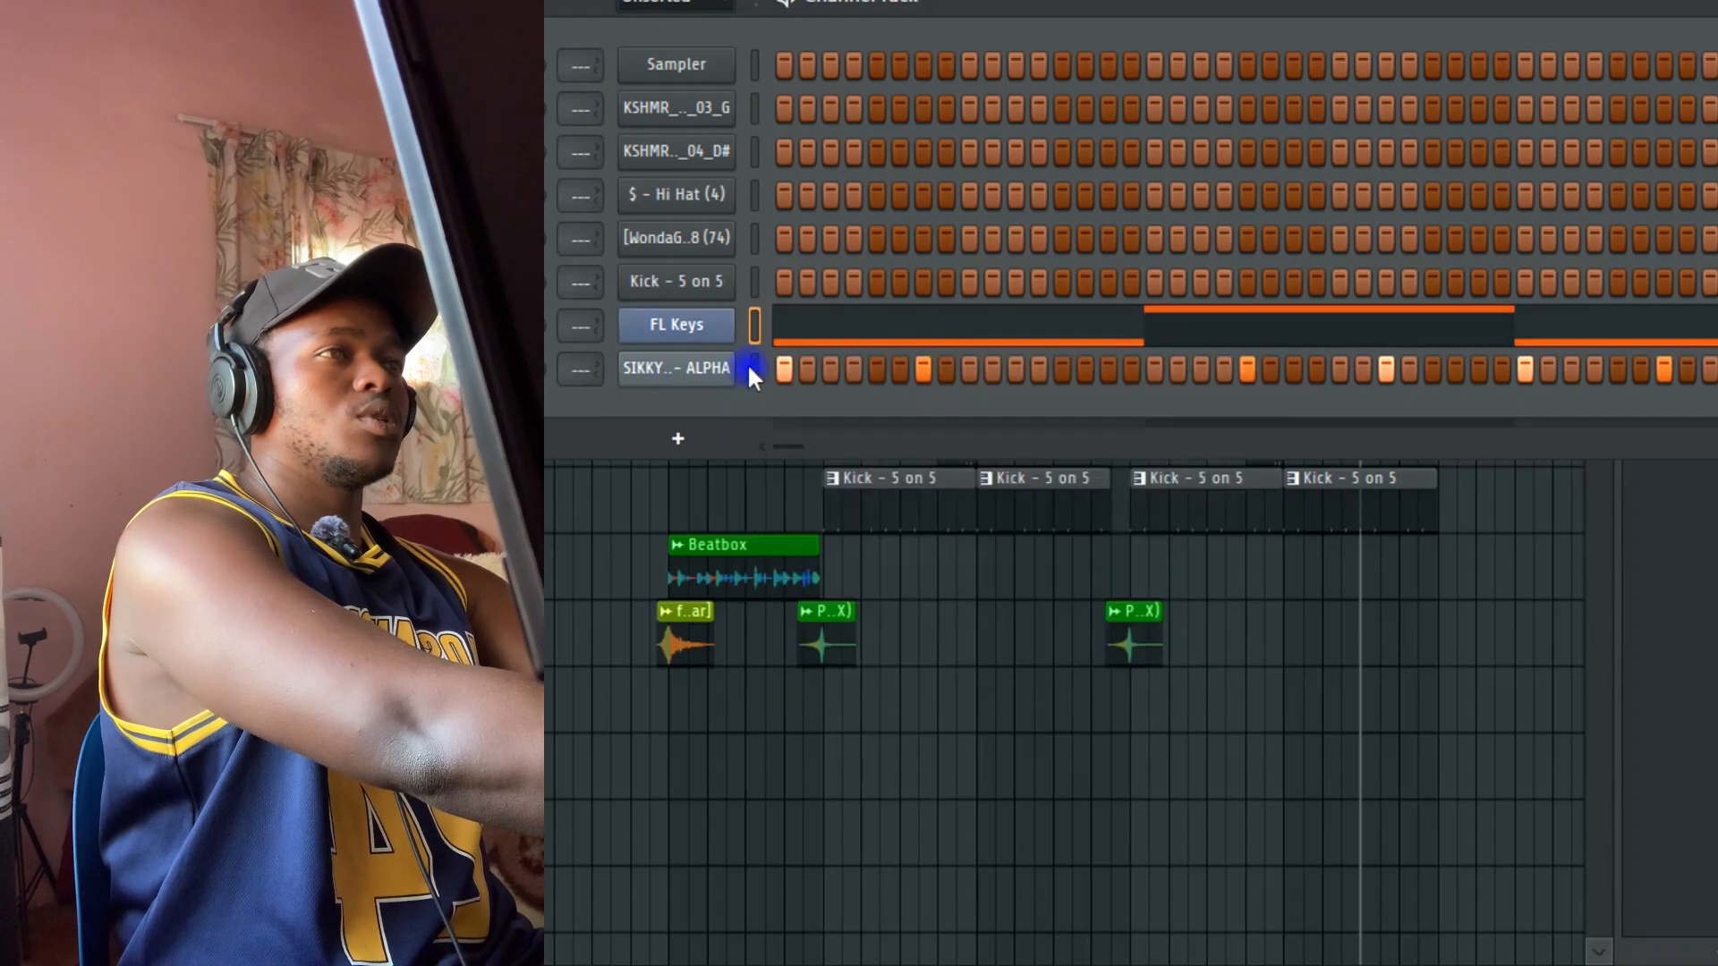
{"action": "left_click", "coordinate": [990, 339]}
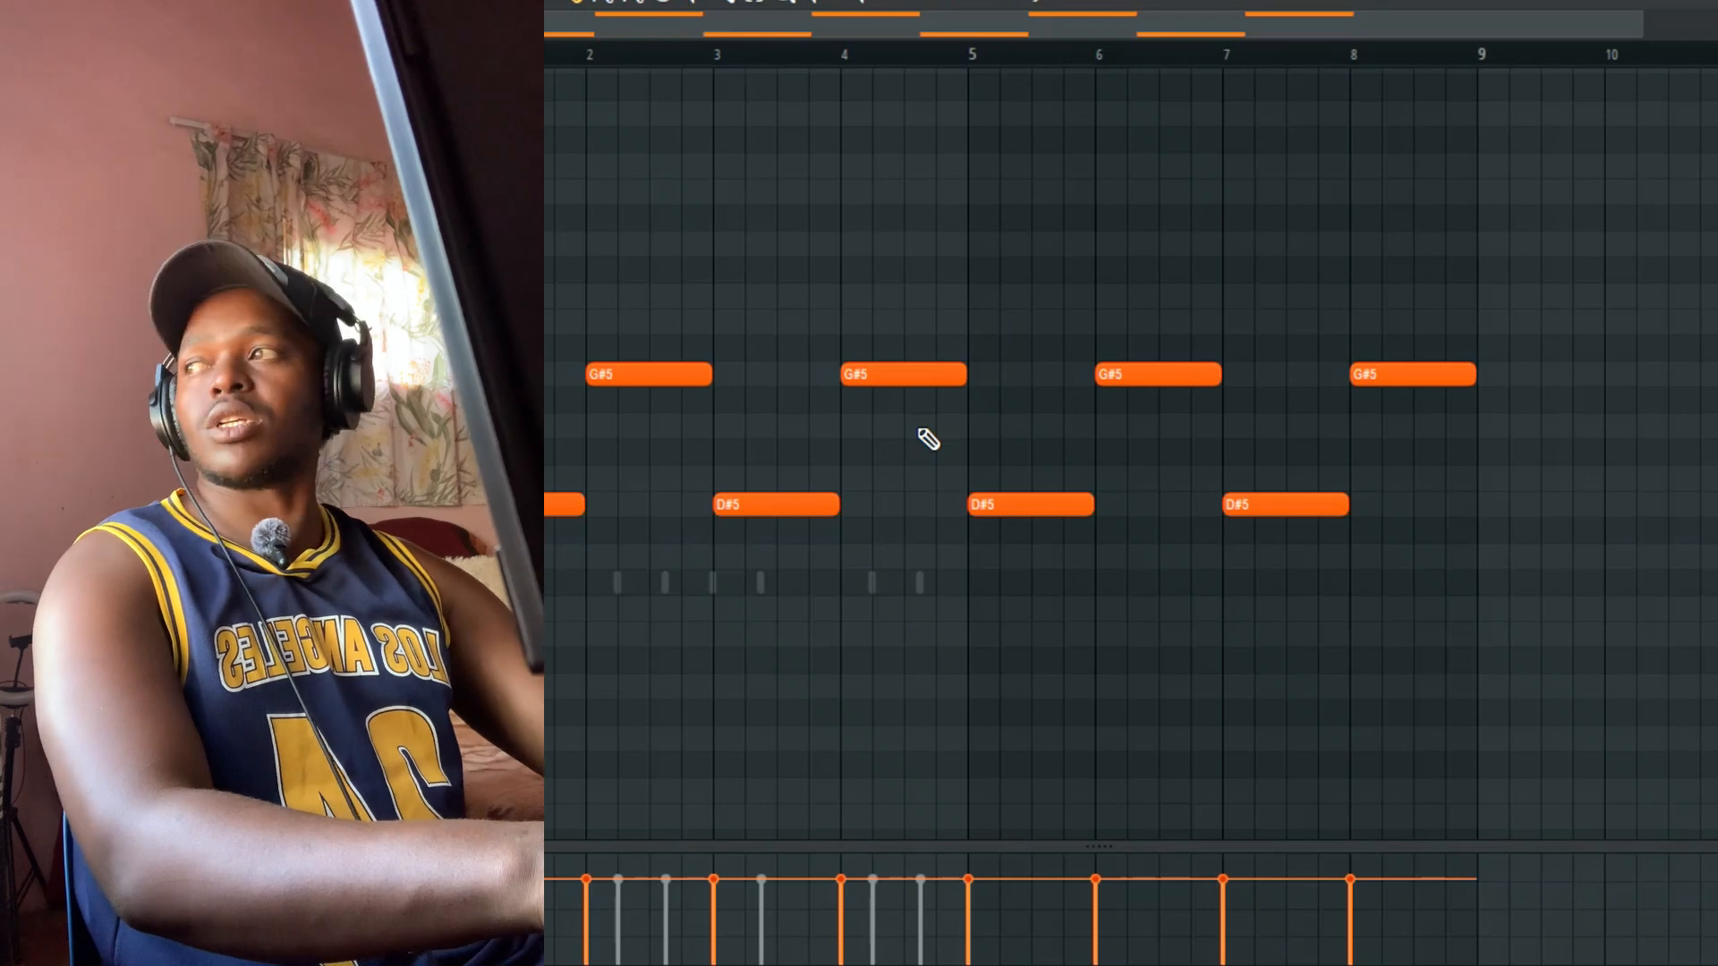
Step: Transpose all the alternating FL Keys notes so the lower ones sit on F#7 and the upper ones on B7
{"action": "key", "text": "shift+Down"}
{"action": "key", "text": "shift+Down"}
{"action": "key", "text": "shift+Down"}
{"action": "key", "text": "shift+Down"}
{"action": "key", "text": "shift+Down"}
{"action": "key", "text": "shift+Down"}
{"action": "key", "text": "shift+Down"}
{"action": "key", "text": "shift+Down"}
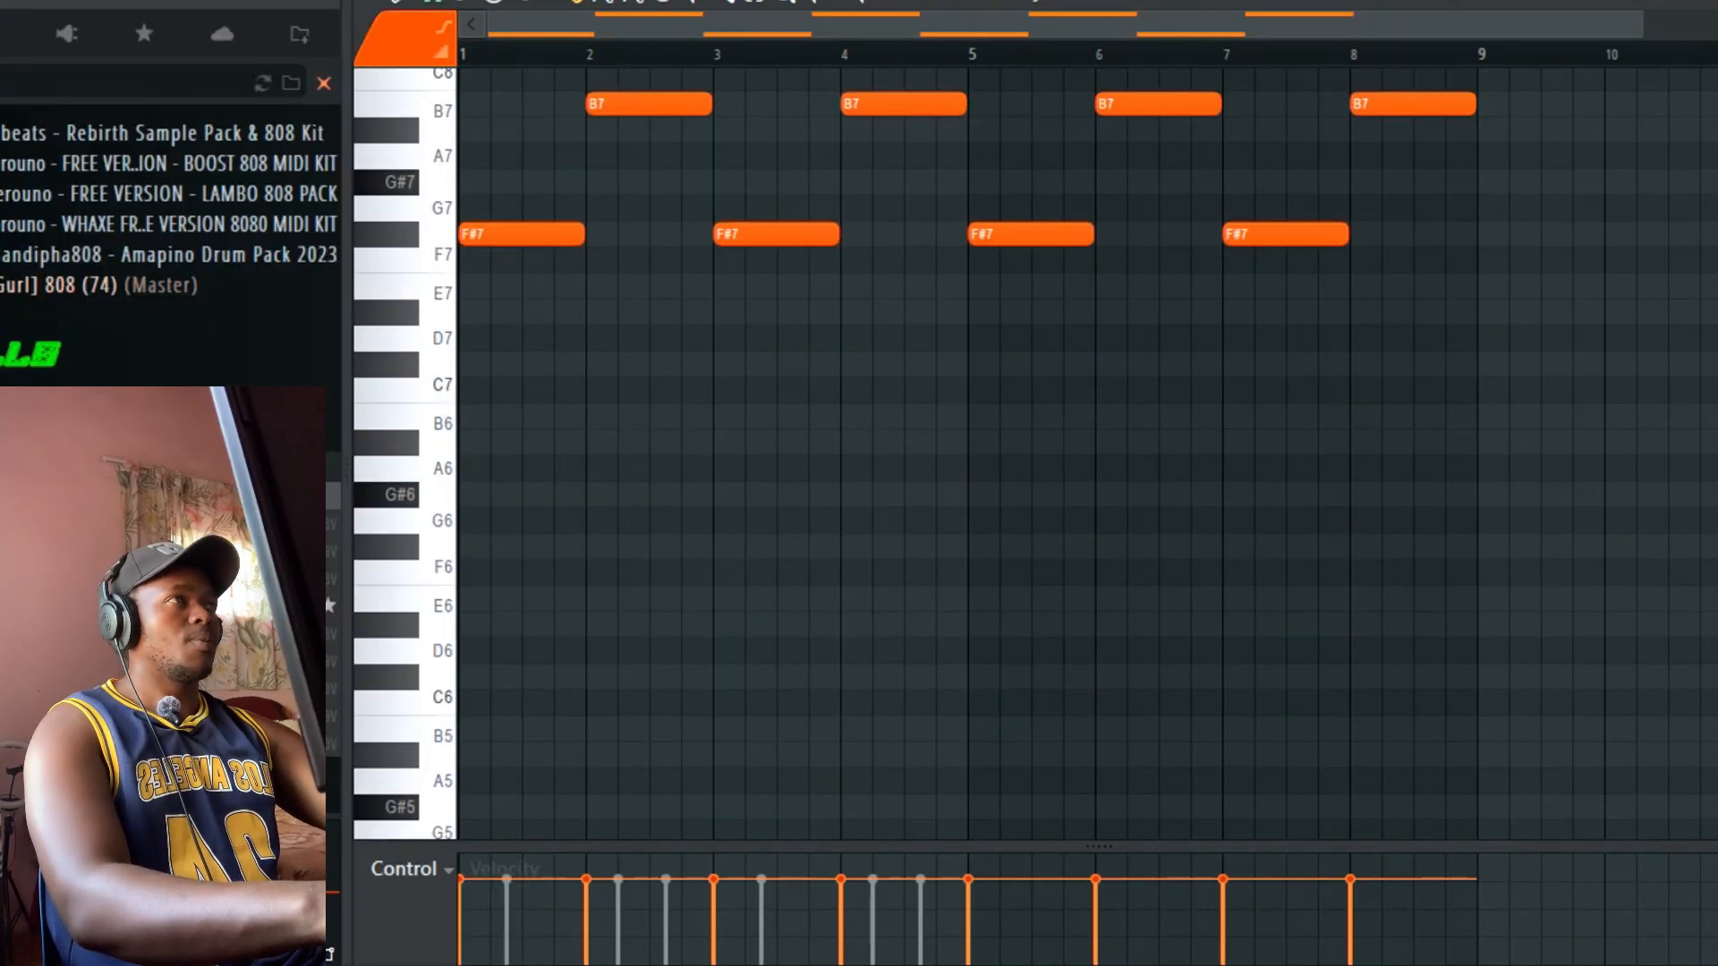
Step: Place Pattern 8 on track 10 at bar 9, unmute the track and play the arrangement from bar 9
{"action": "key", "text": "F5"}
{"action": "left_click", "coordinate": [848, 705]}
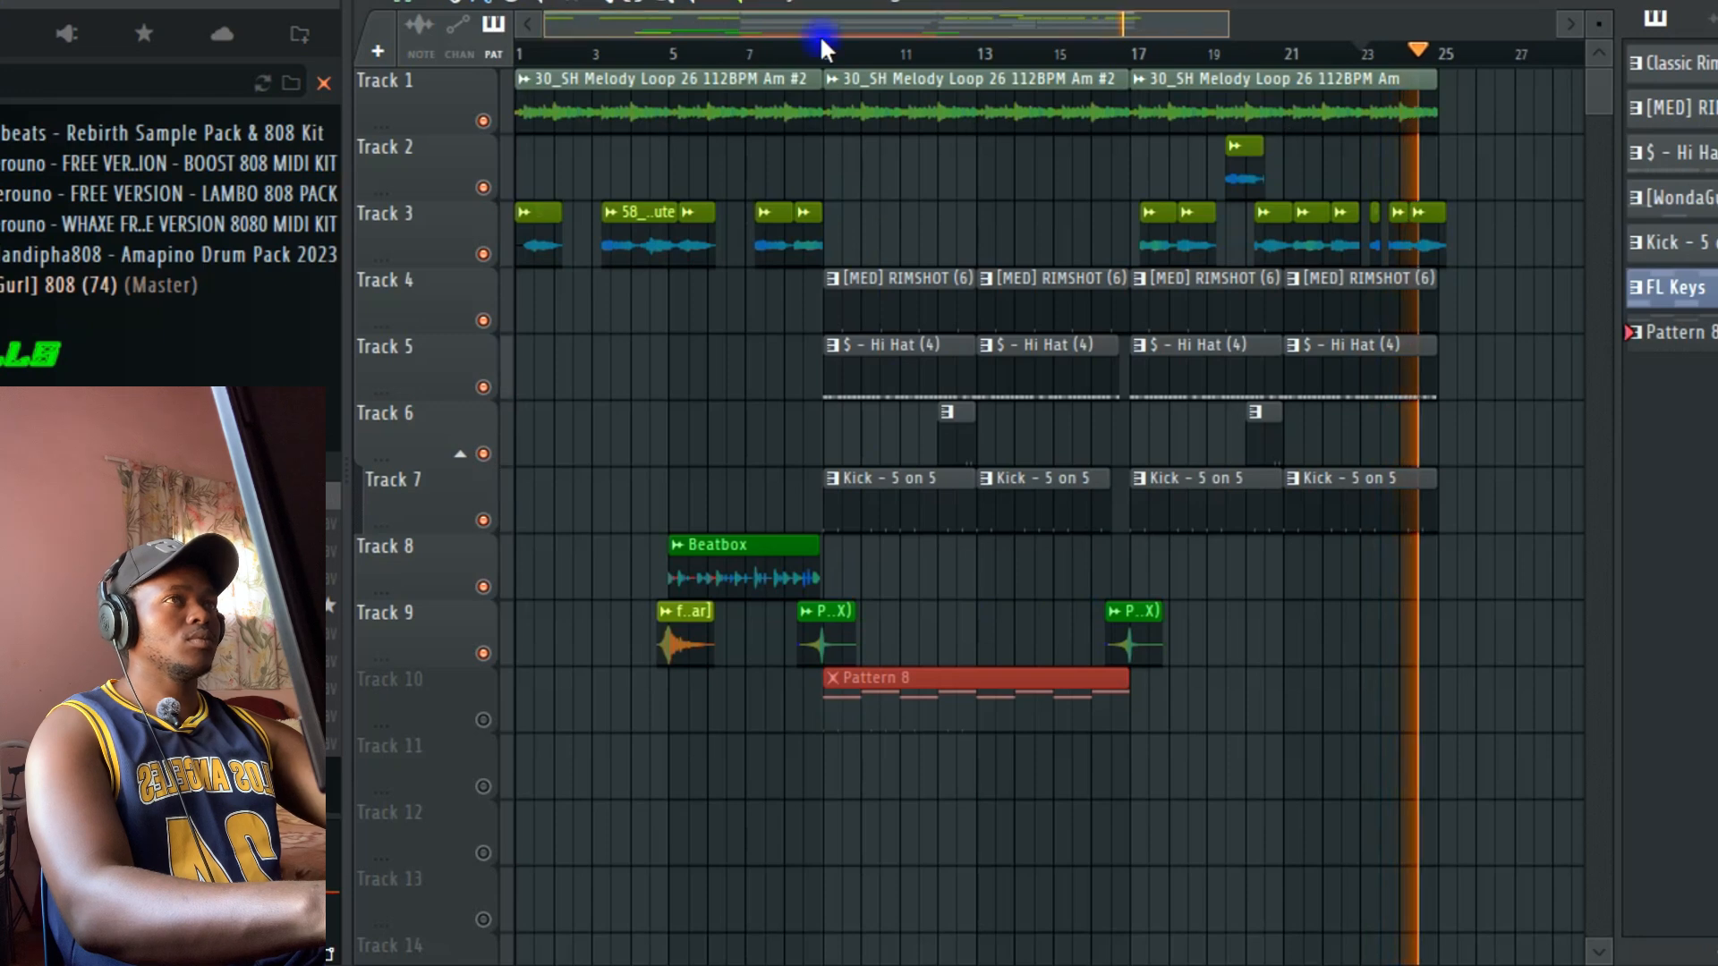
{"action": "left_click", "coordinate": [483, 720]}
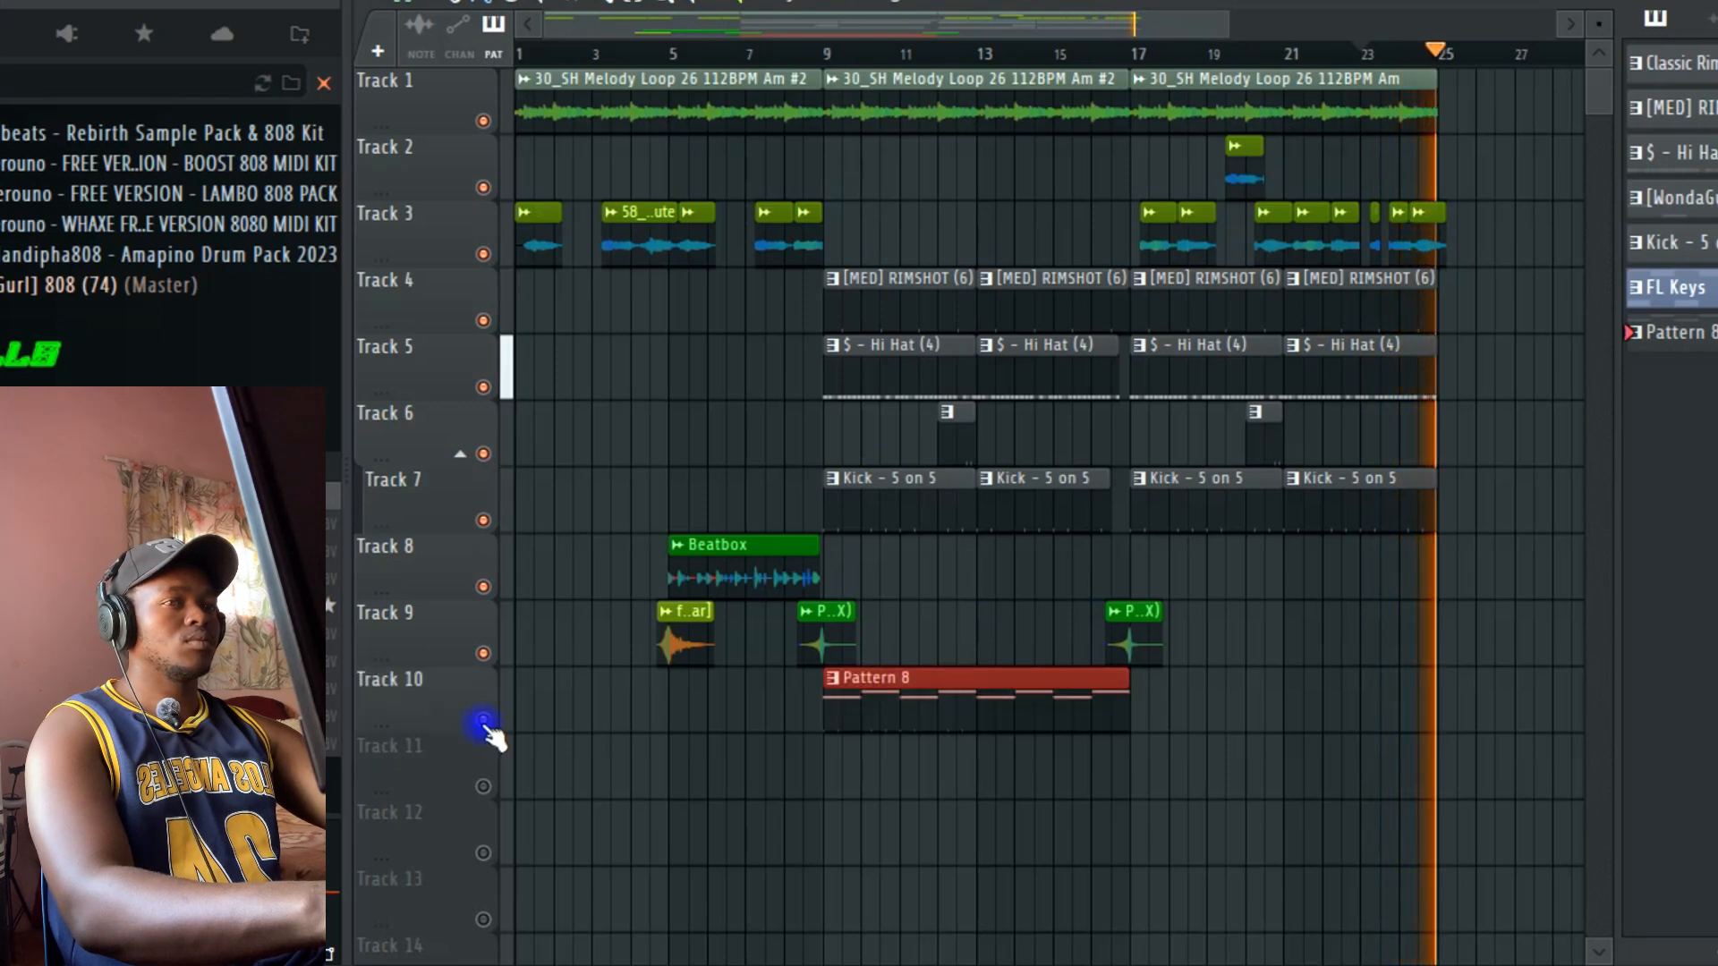
{"action": "left_click", "coordinate": [832, 55]}
Step: Open the SIKKY - ALPHA notes of Pattern 8 in the piano roll and arrange them in pairs on G7, C8, F#7 and B7
{"action": "double_click", "coordinate": [955, 689]}
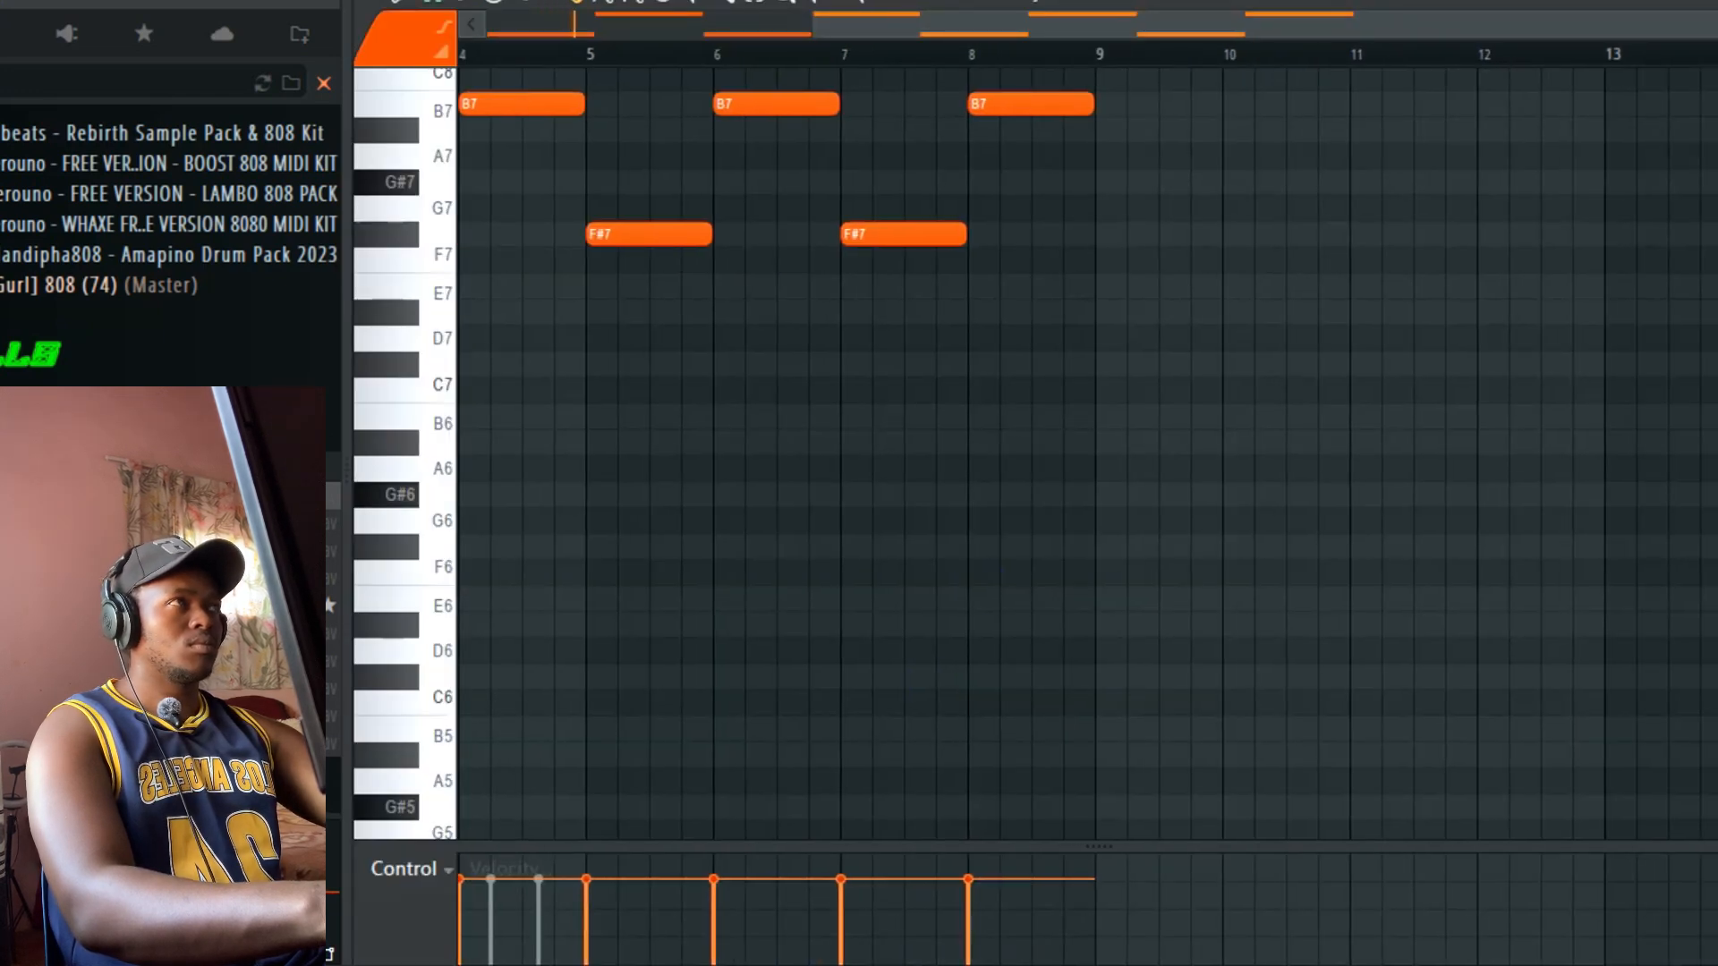
{"action": "key", "text": "F6"}
{"action": "right_click", "coordinate": [663, 374]}
{"action": "left_click", "coordinate": [803, 372]}
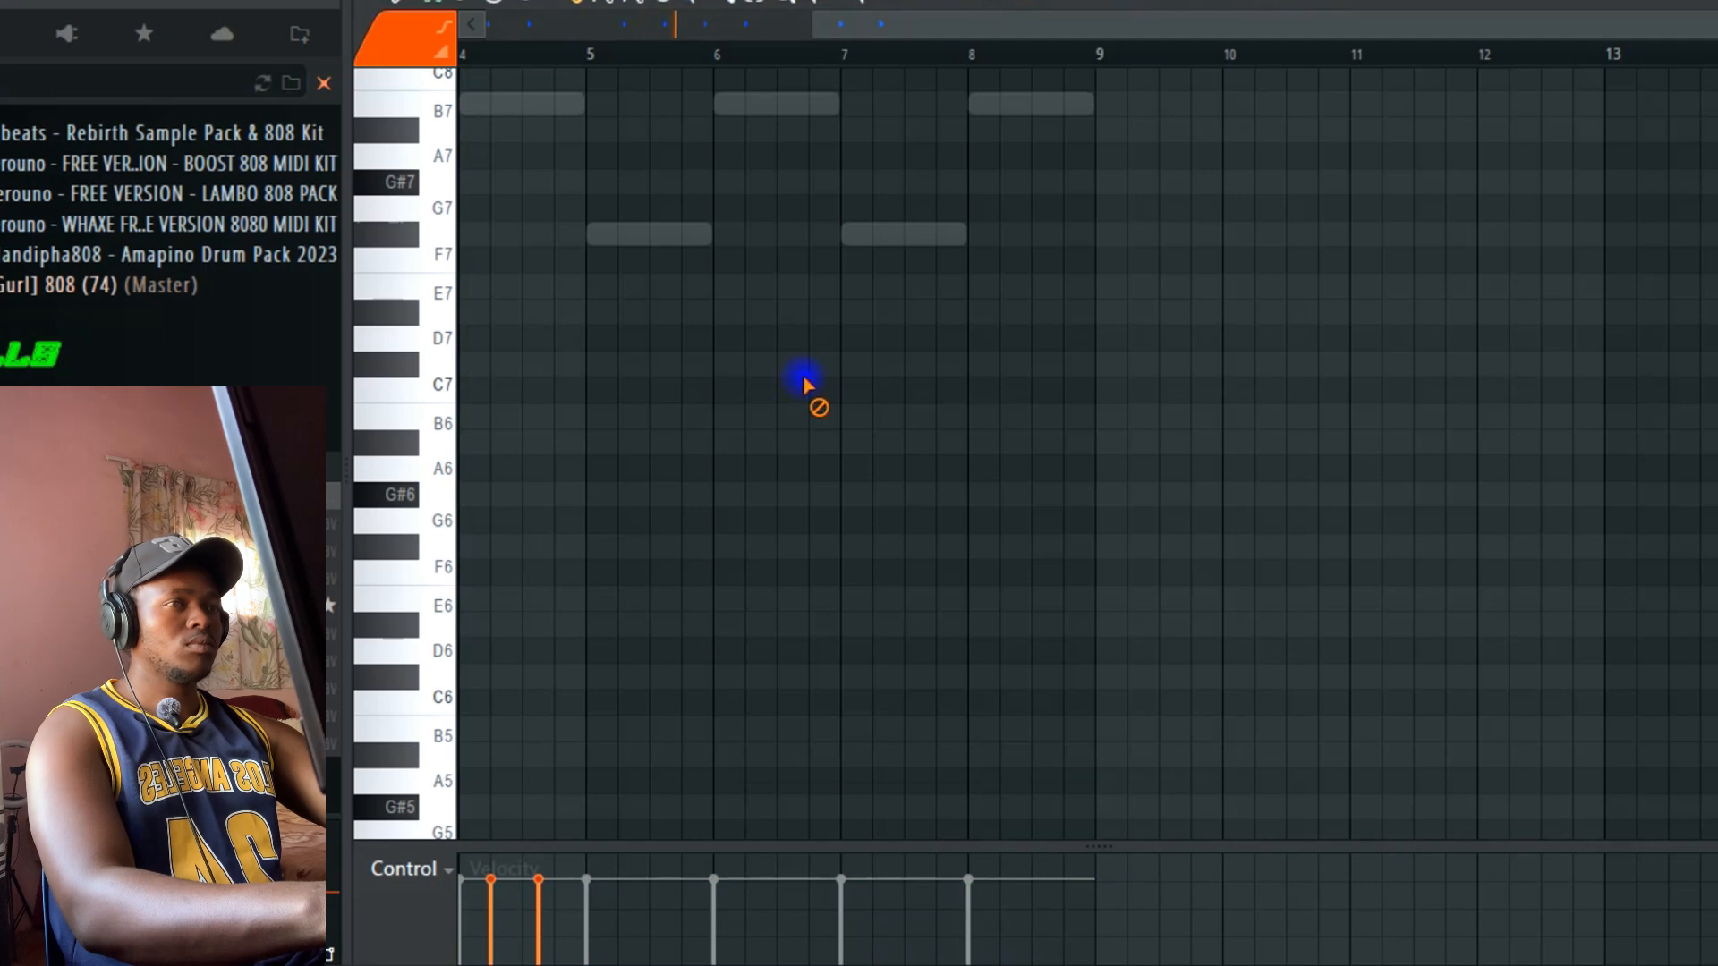
{"action": "left_click_drag", "start_coordinate": [1094, 28], "coordinate": [208, 139]}
{"action": "scroll", "coordinate": [573, 642], "scroll_direction": "up", "scroll_amount": 6}
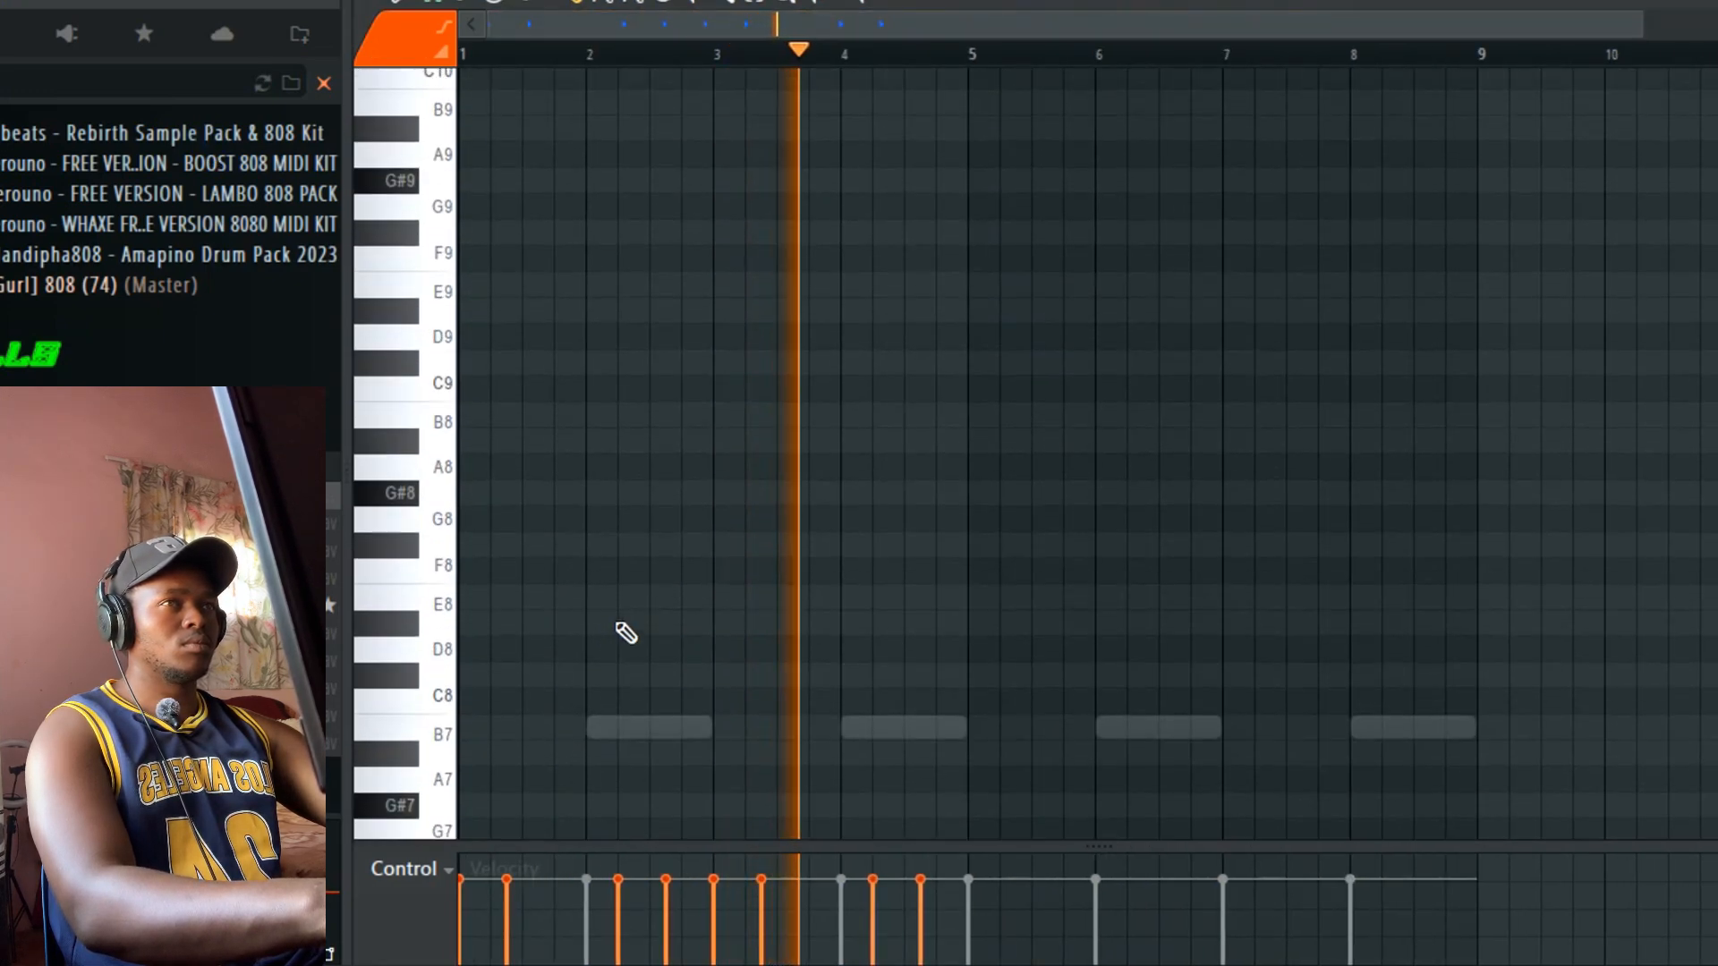
{"action": "scroll", "coordinate": [621, 624], "scroll_direction": "down", "scroll_amount": 1}
{"action": "scroll", "coordinate": [629, 629], "scroll_direction": "down", "scroll_amount": 10}
{"action": "key", "text": "space"}
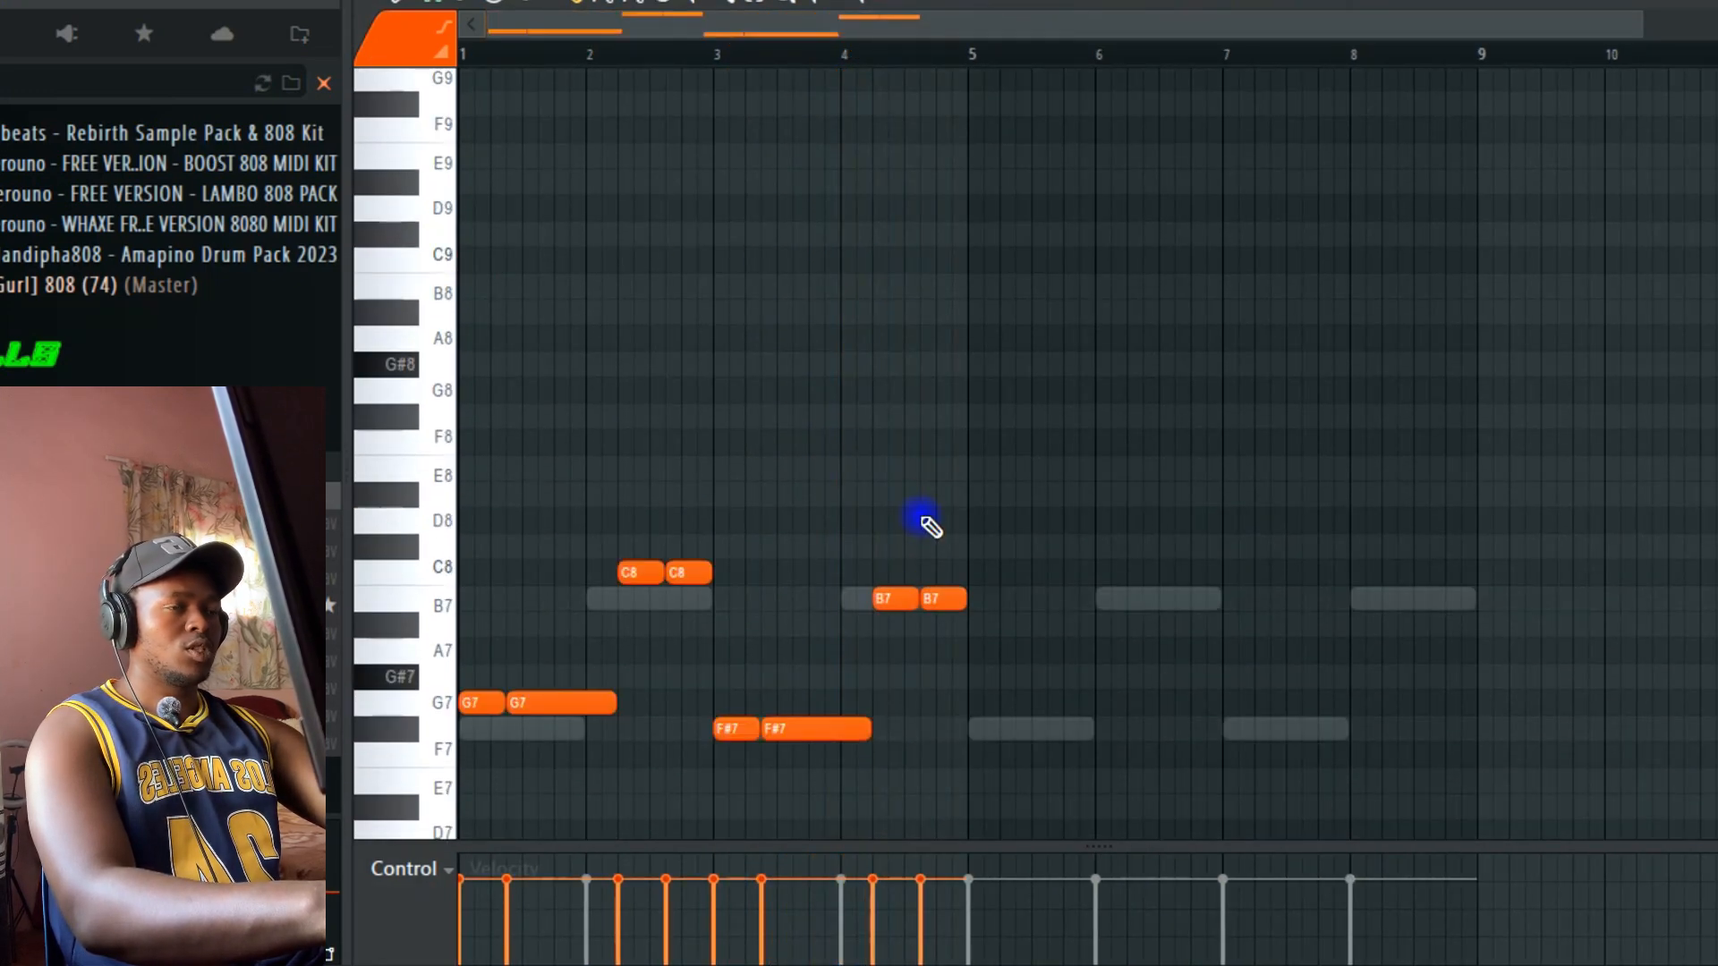
Step: Lower all the bass notes by two octaves to G5, C6, F#5 and B5, and play them back
{"action": "key", "text": "ctrl+Down"}
{"action": "key", "text": "ctrl+Down"}
{"action": "scroll", "coordinate": [933, 527], "scroll_direction": "down", "scroll_amount": 3}
{"action": "scroll", "coordinate": [932, 528], "scroll_direction": "down", "scroll_amount": 2}
{"action": "key", "text": "space"}
{"action": "scroll", "coordinate": [932, 528], "scroll_direction": "down", "scroll_amount": 4}
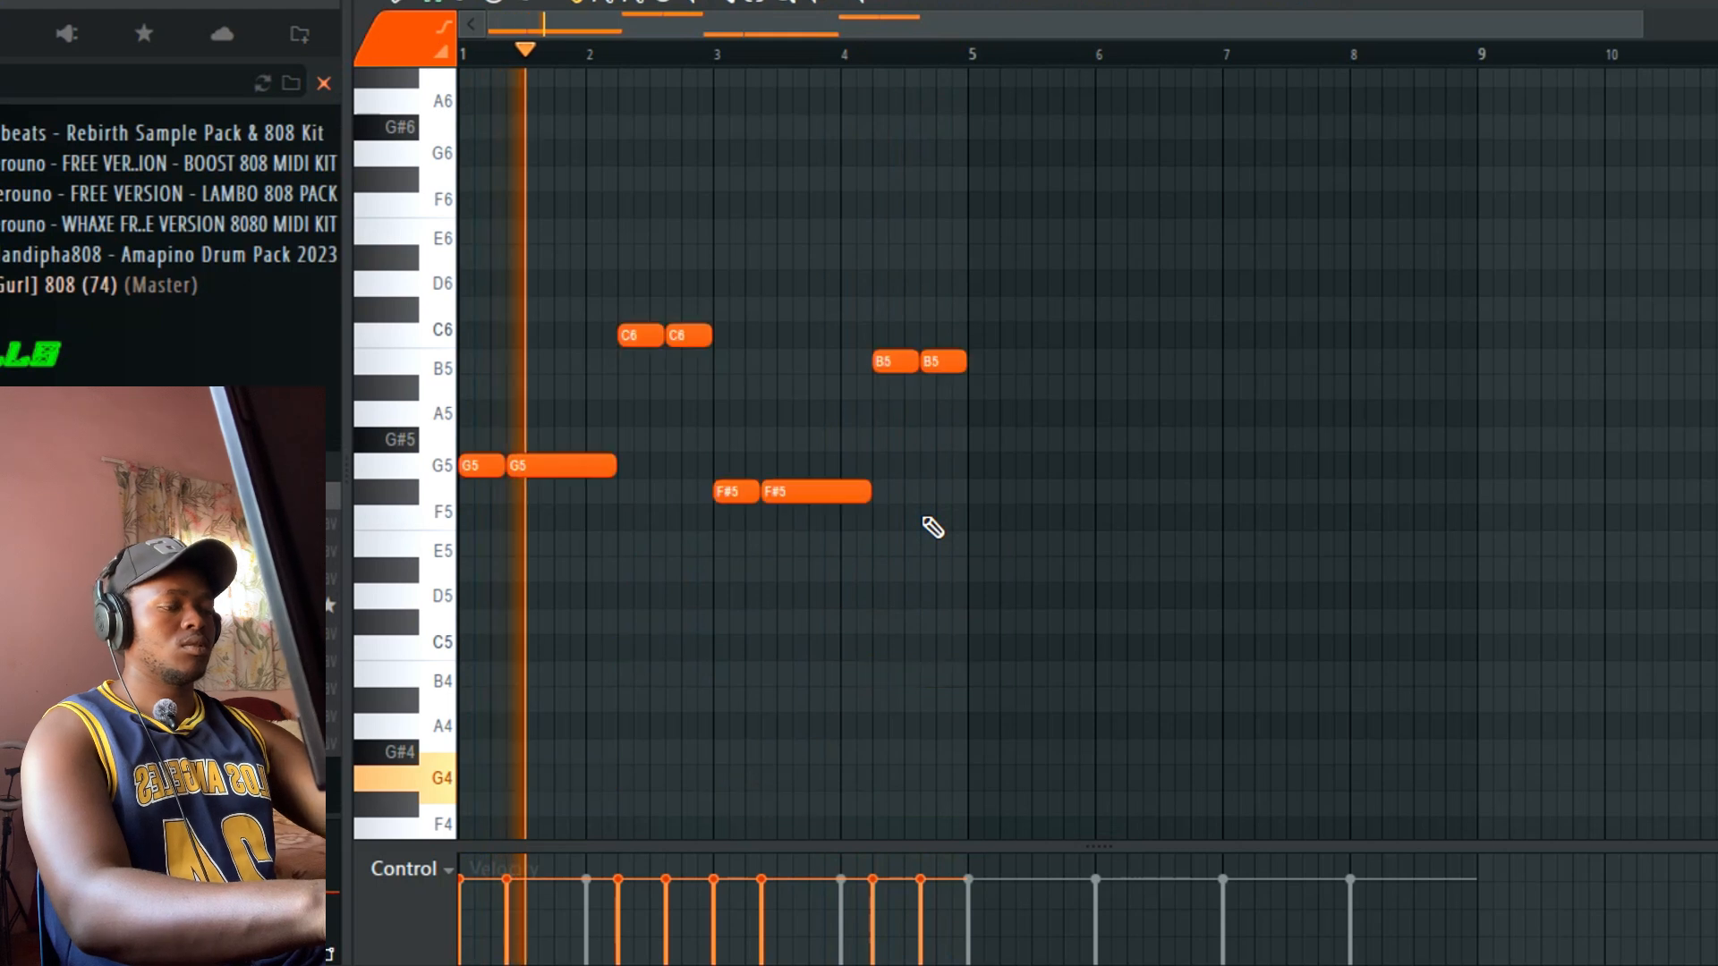
{"action": "key", "text": "space"}
{"action": "key", "text": "space"}
Step: Delete the FL Keys channel and retune the bass notes in bars 3 and 4 to G5 and C6
{"action": "key", "text": "F6"}
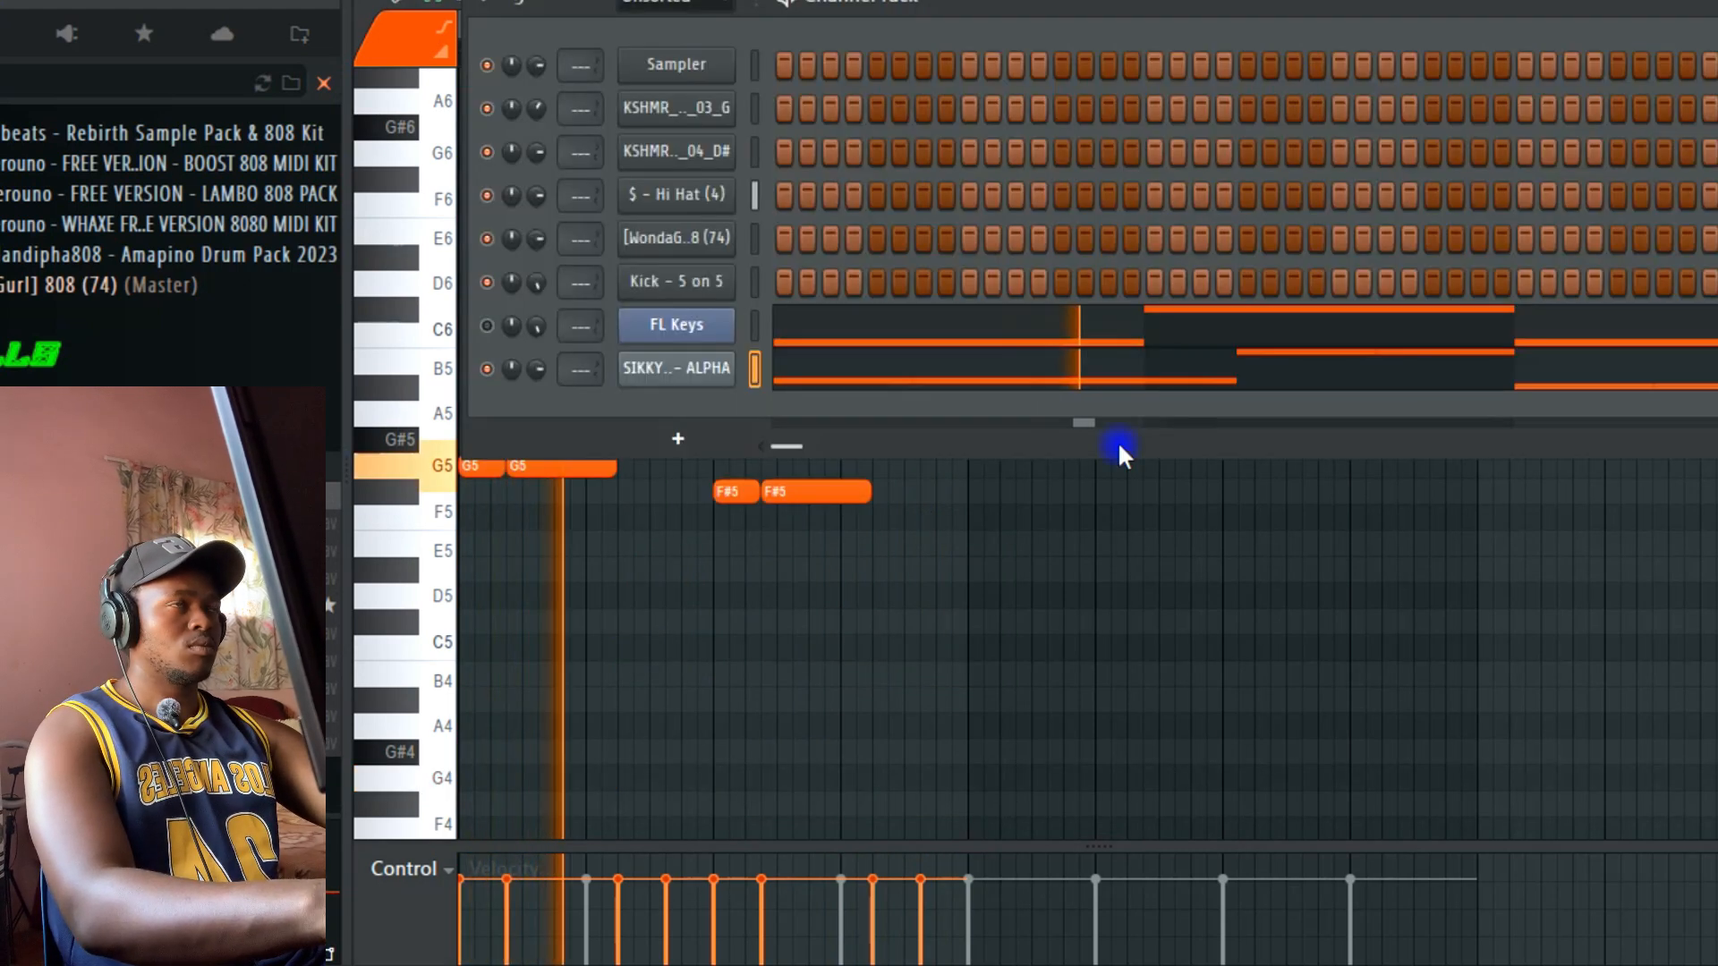
{"action": "right_click", "coordinate": [671, 333]}
{"action": "right_click", "coordinate": [621, 329]}
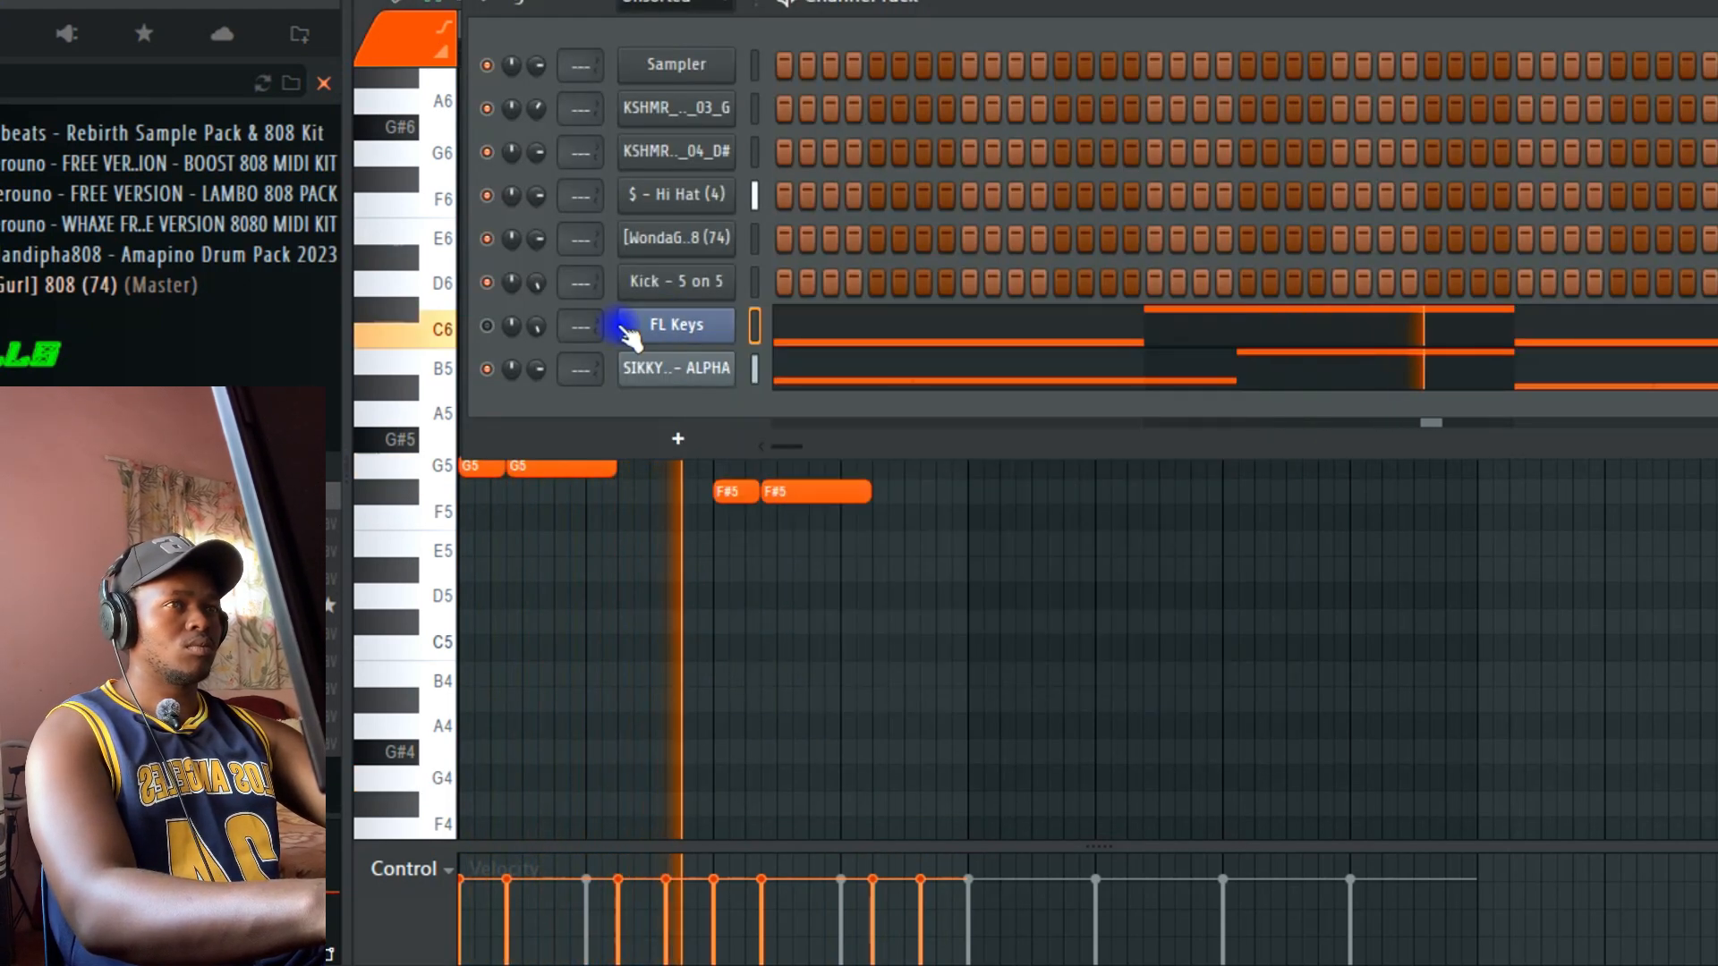
{"action": "right_click", "coordinate": [683, 326]}
{"action": "key", "text": "d"}
{"action": "key", "text": "Return"}
{"action": "left_click", "coordinate": [711, 322]}
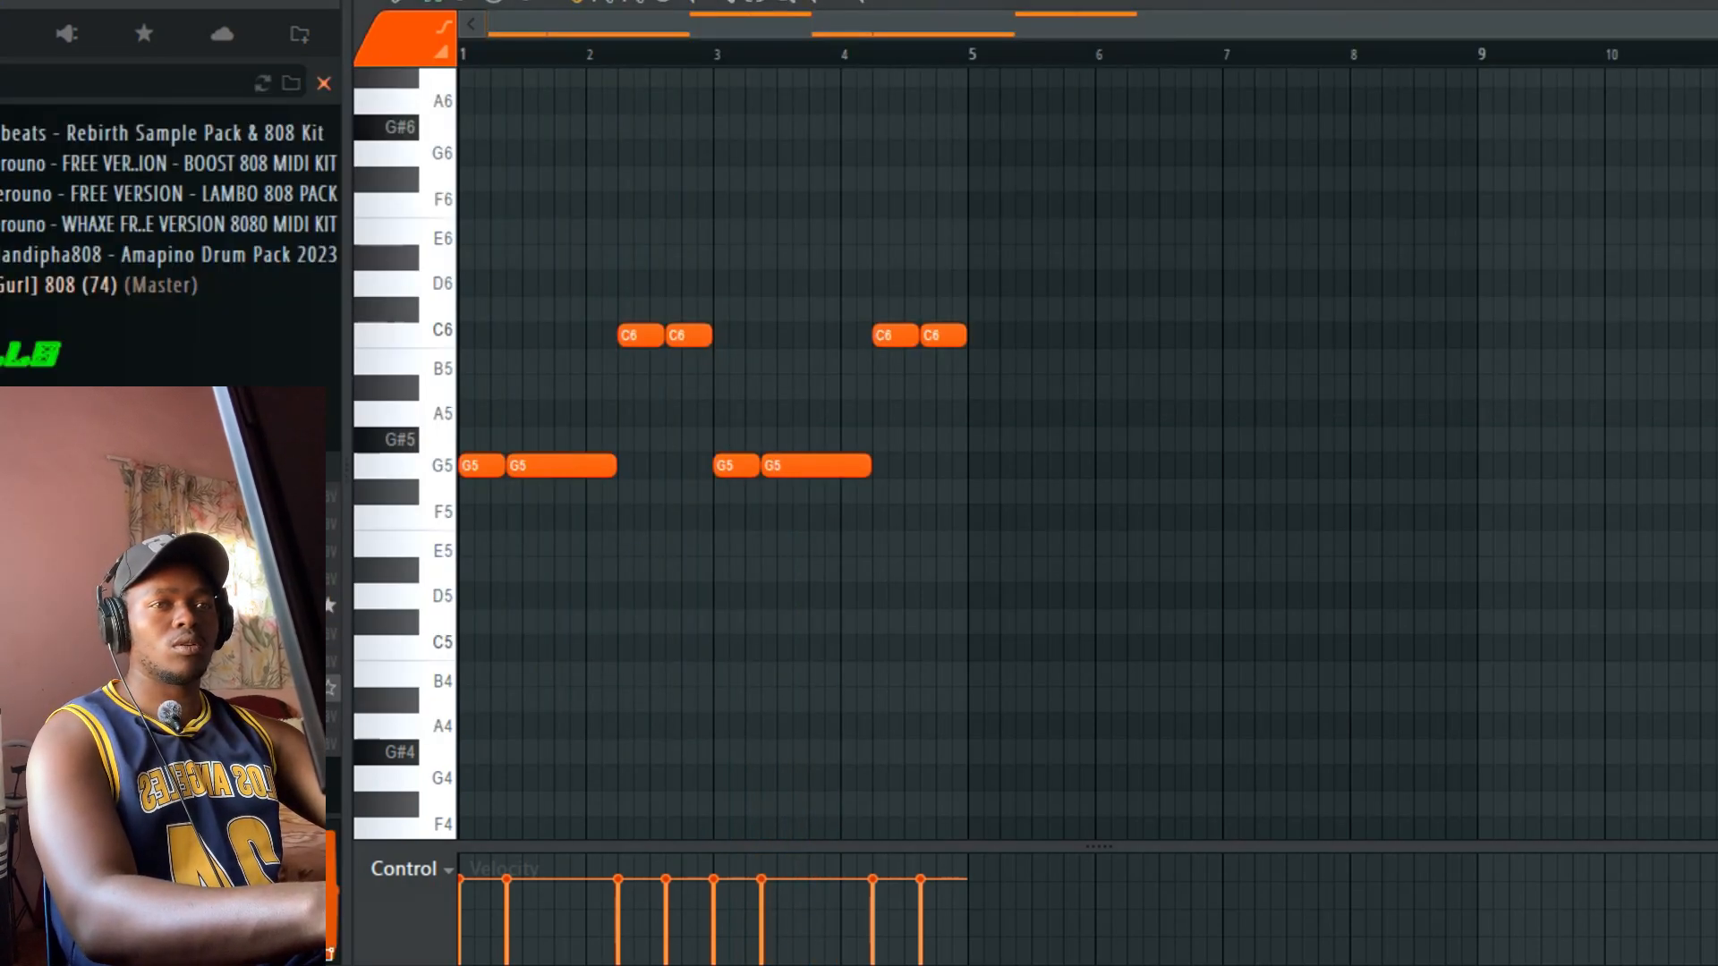
Step: Try the MALIBU 808 sample in the bass channel and play it with the beat
{"action": "right_click", "coordinate": [182, 716]}
{"action": "left_click", "coordinate": [289, 331]}
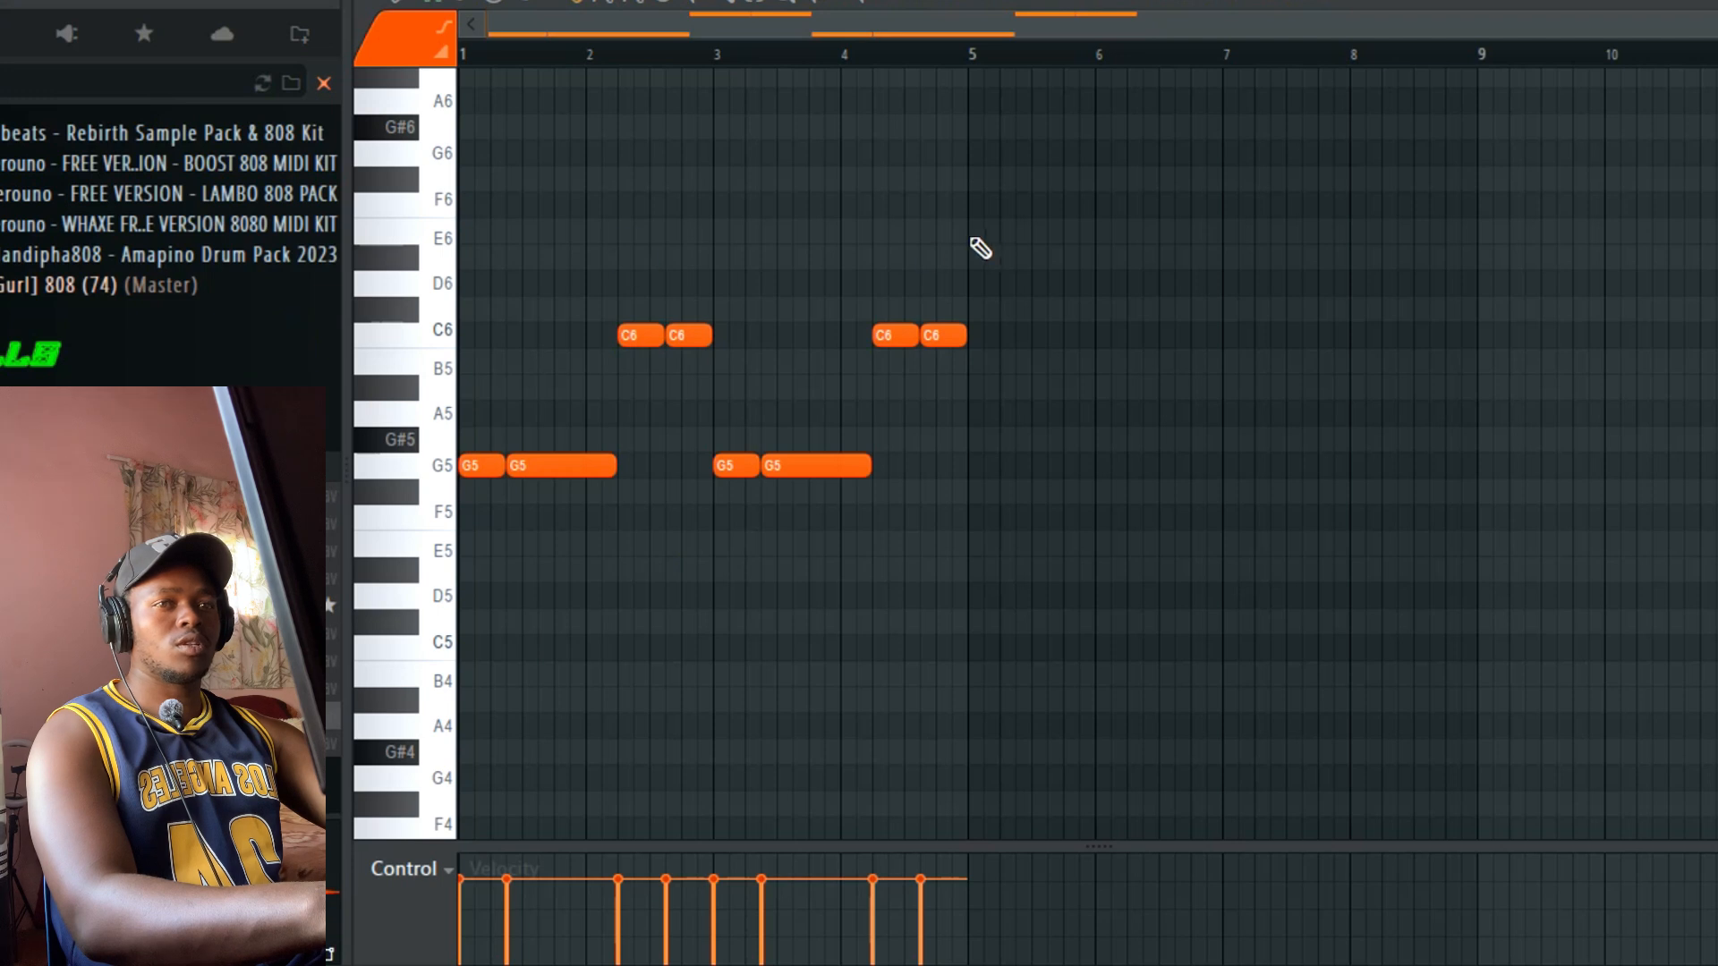
{"action": "key", "text": "space"}
{"action": "key", "text": "F6"}
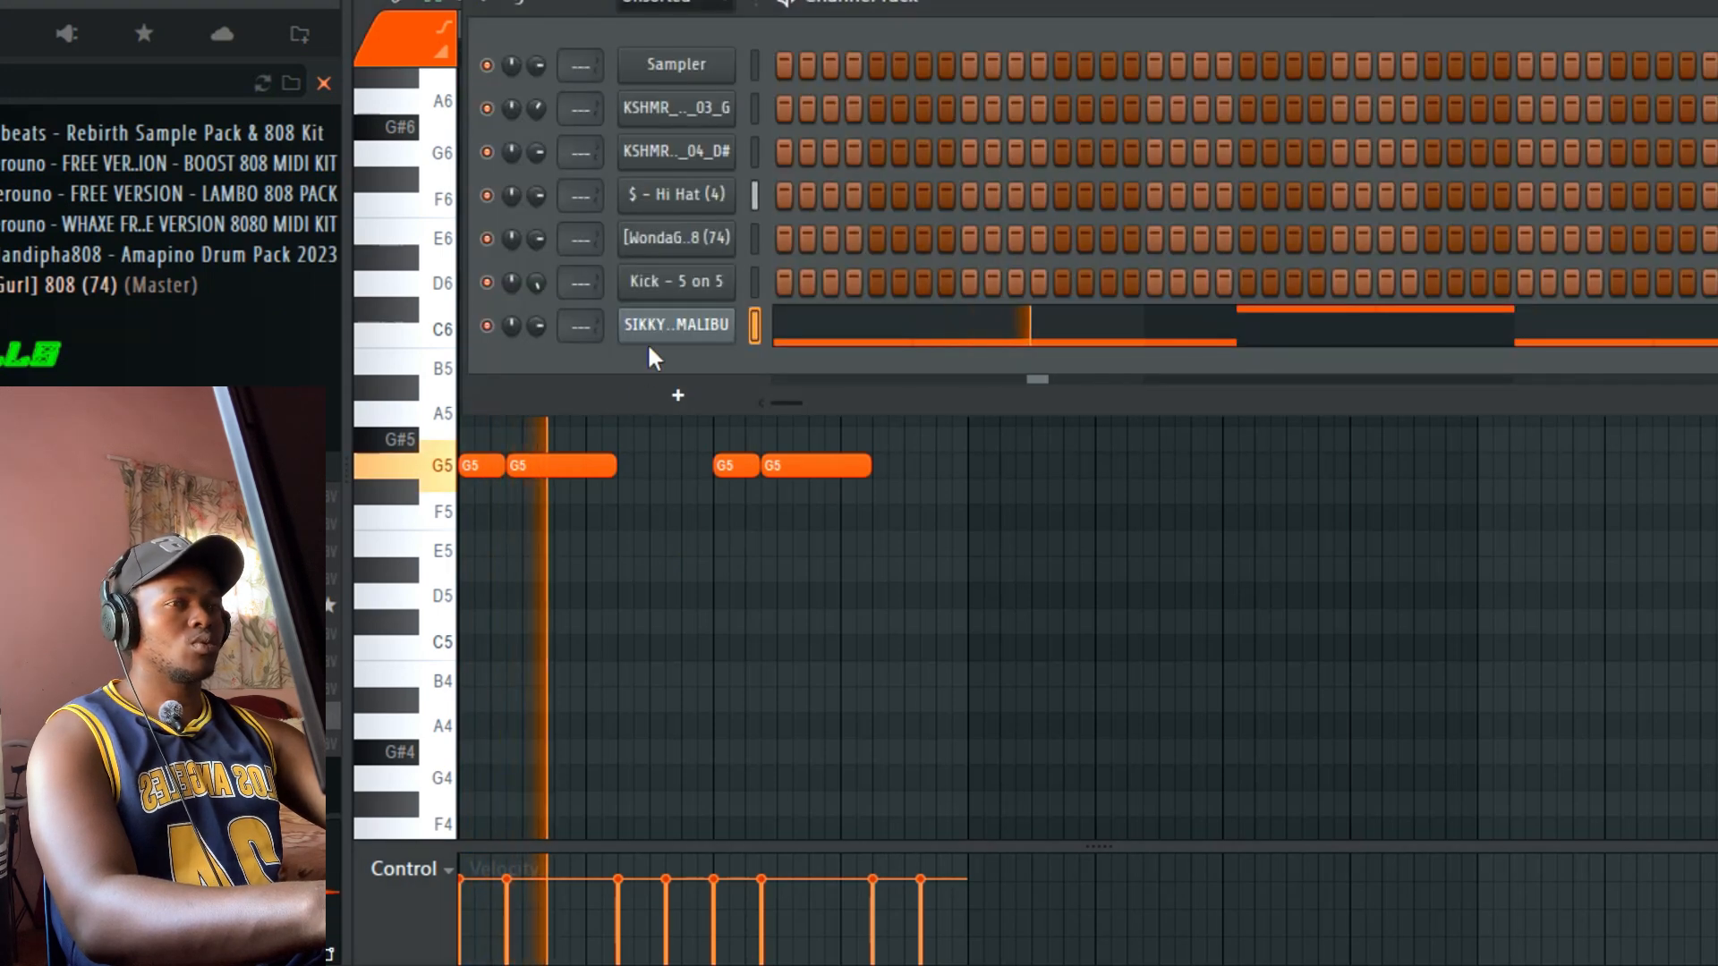
Step: Try the CONNECT (TAPE) and BUDDY 808 samples in the bass channel and play the pattern
{"action": "left_click", "coordinate": [664, 326]}
{"action": "left_click_drag", "start_coordinate": [618, 481], "coordinate": [618, 439]}
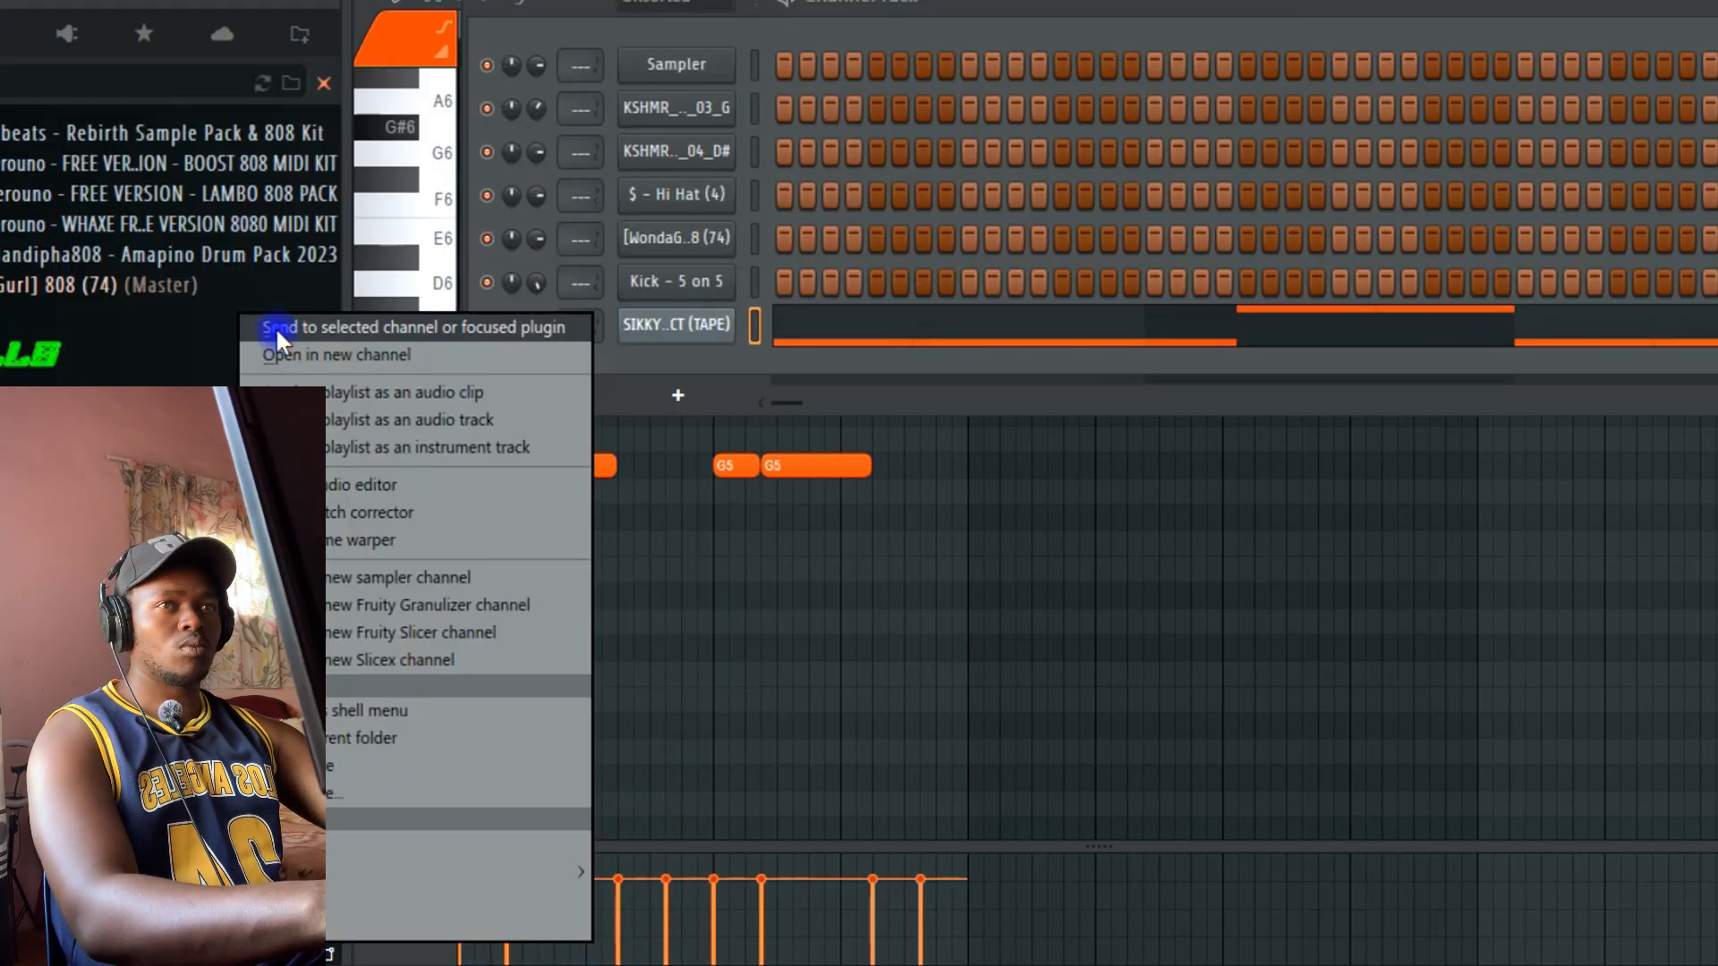
{"action": "left_click", "coordinate": [278, 331]}
{"action": "key", "text": "space"}
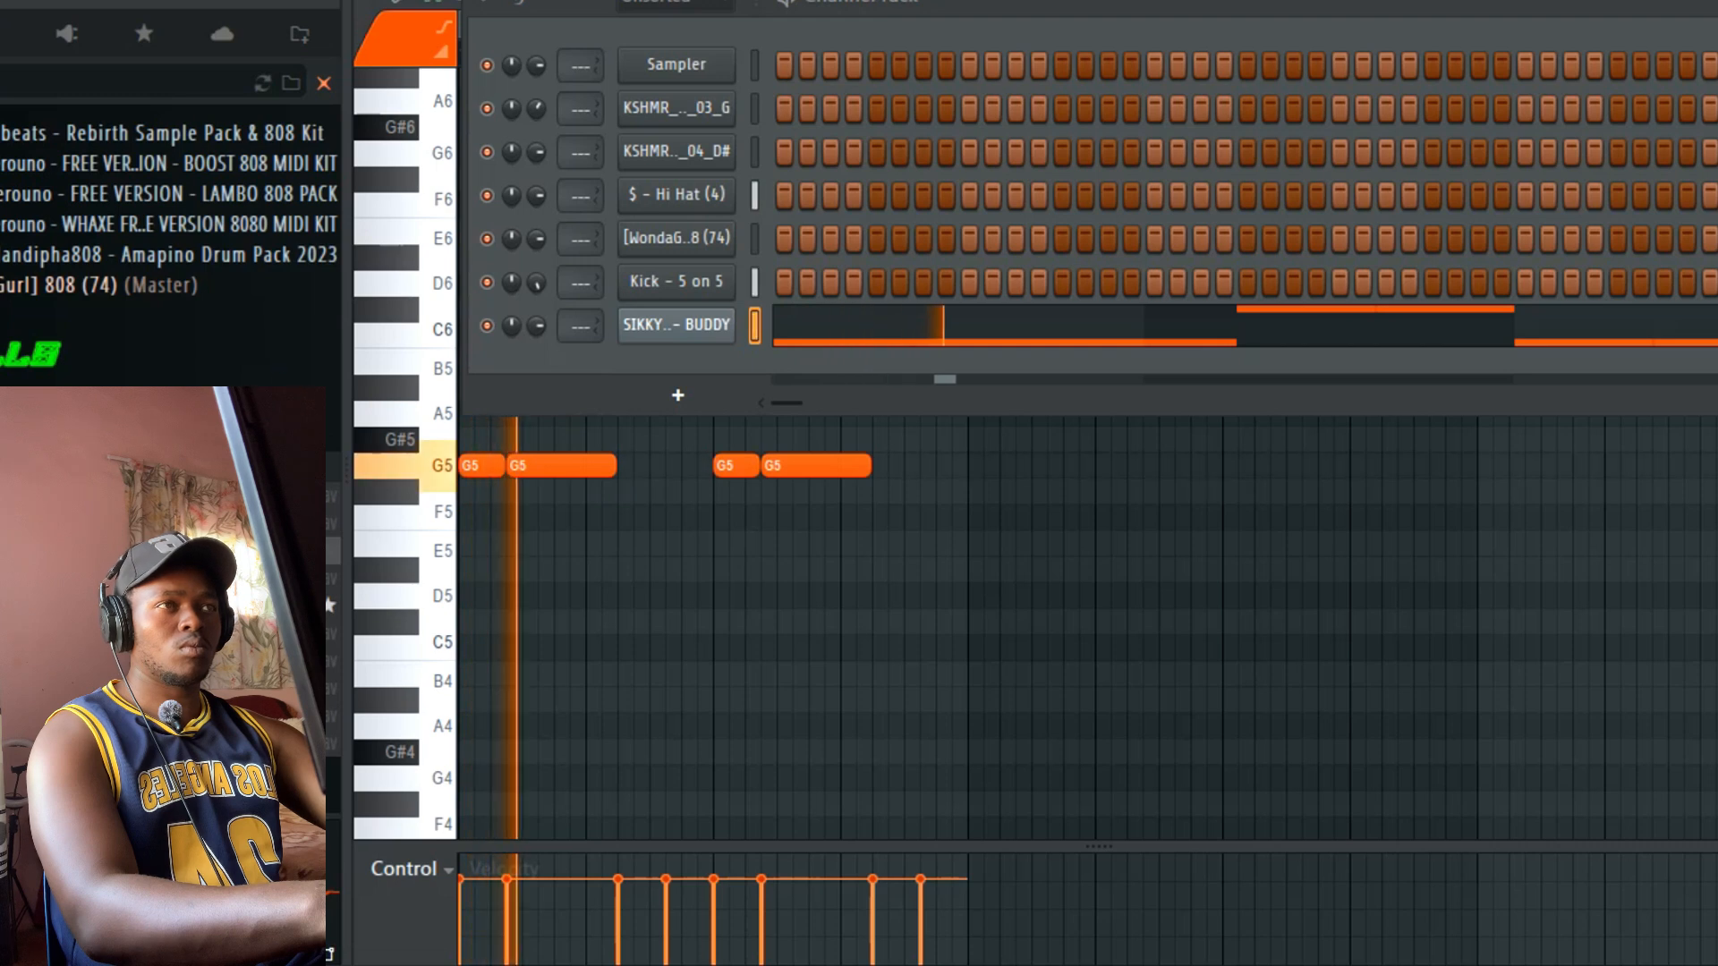
{"action": "scroll", "coordinate": [179, 546], "scroll_direction": "down", "scroll_amount": 4}
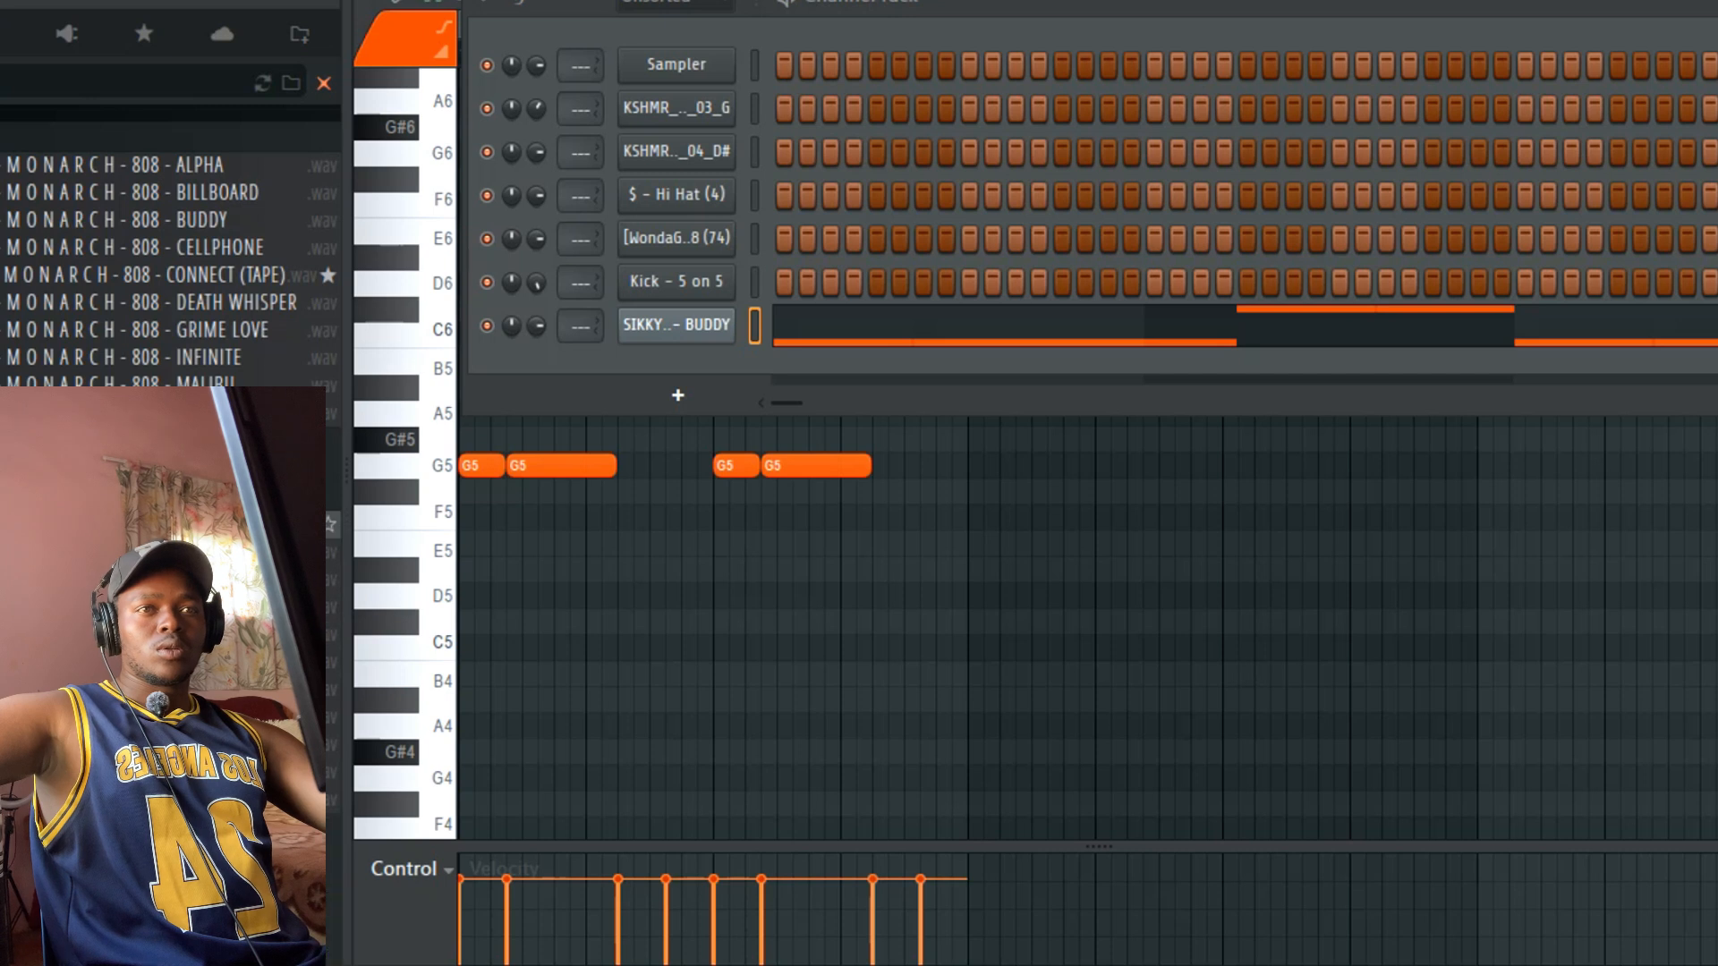
Step: Try the PRZM SPINZ 01 sample in the bass channel and listen to it with the beat
{"action": "right_click", "coordinate": [282, 329]}
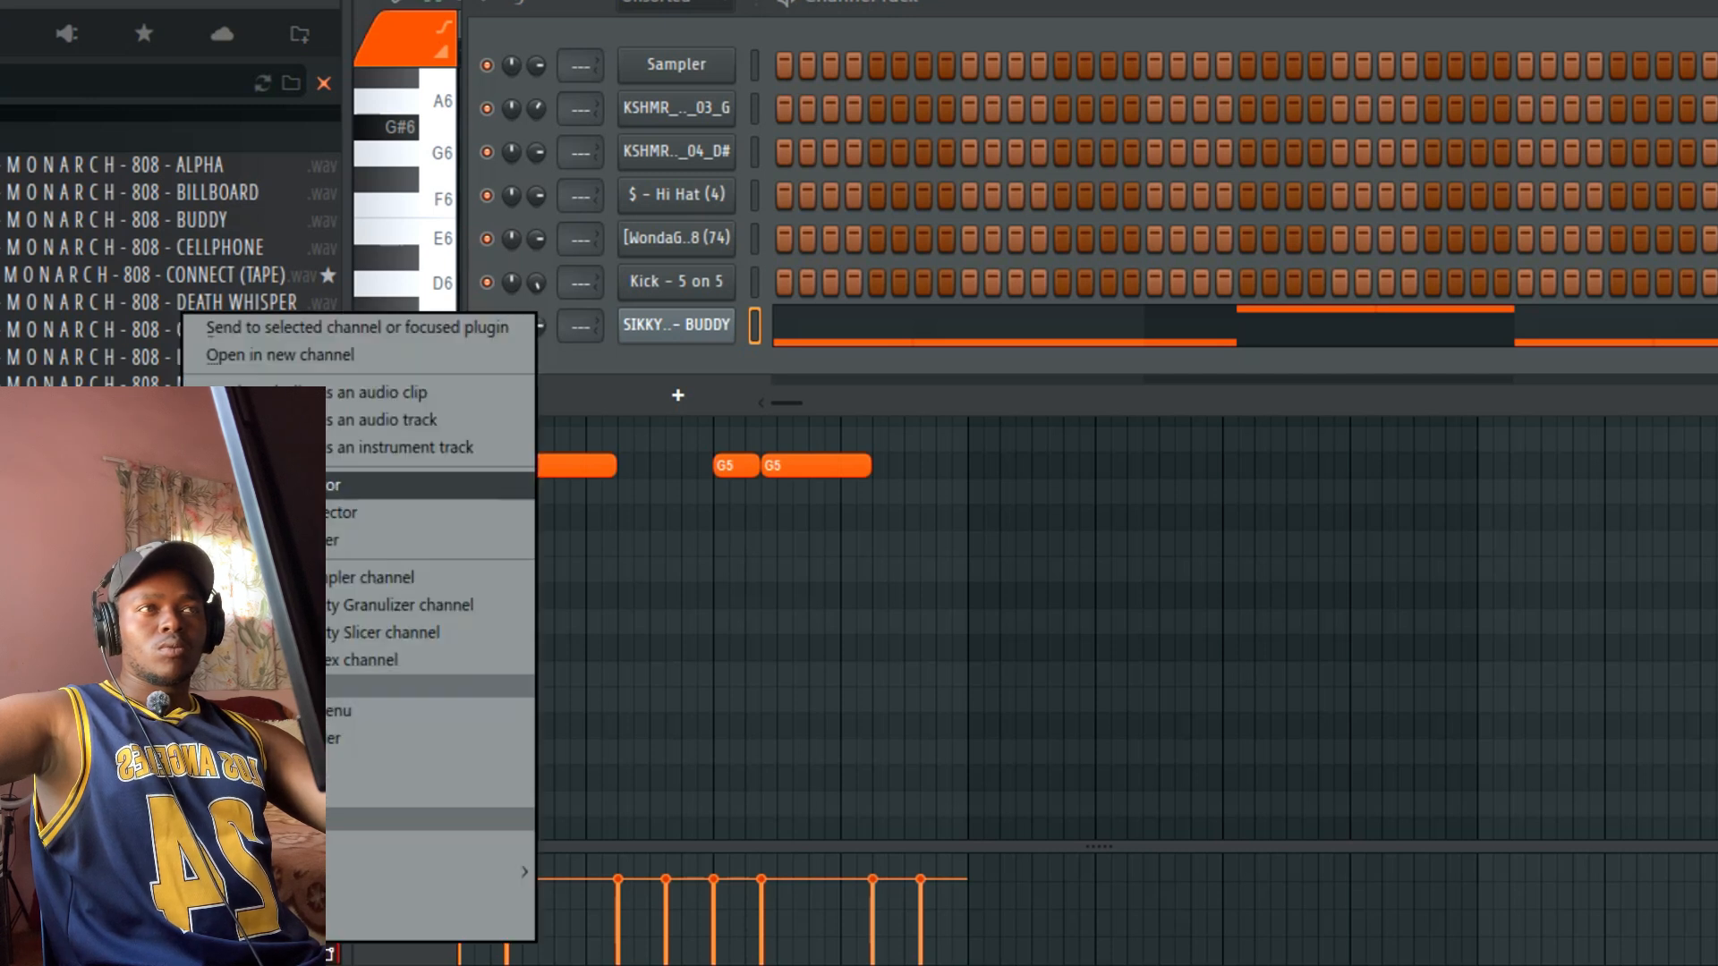
{"action": "left_click", "coordinate": [302, 323]}
{"action": "key", "text": "space"}
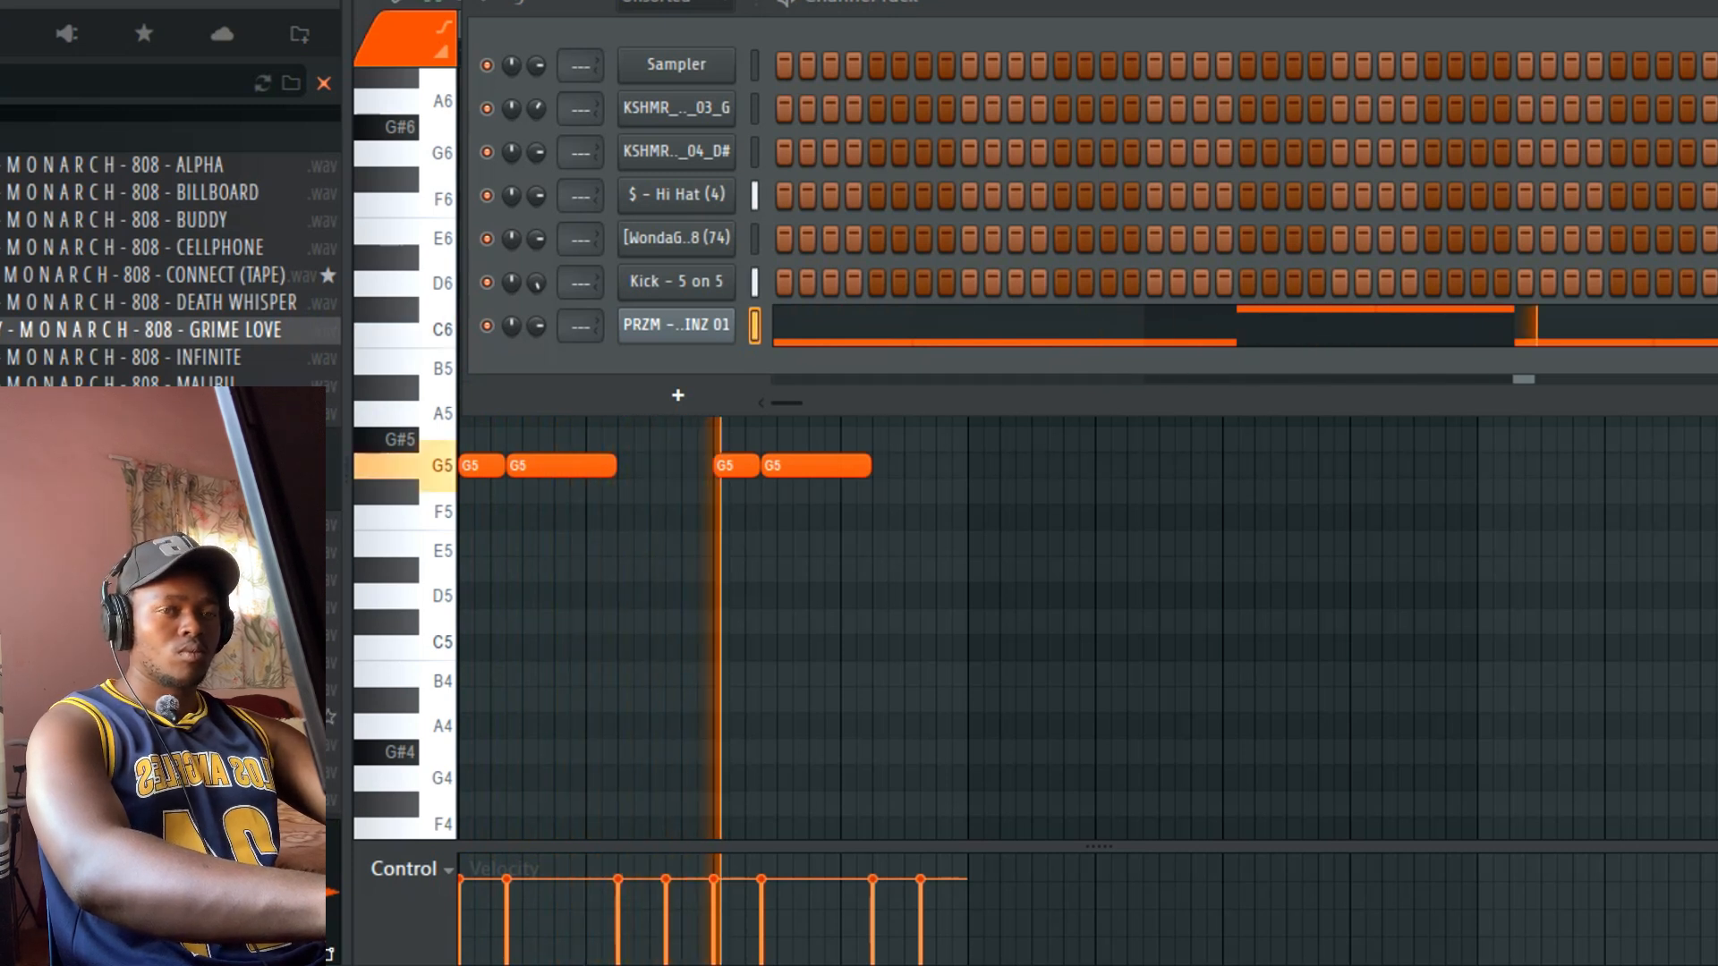
{"action": "key", "text": "space"}
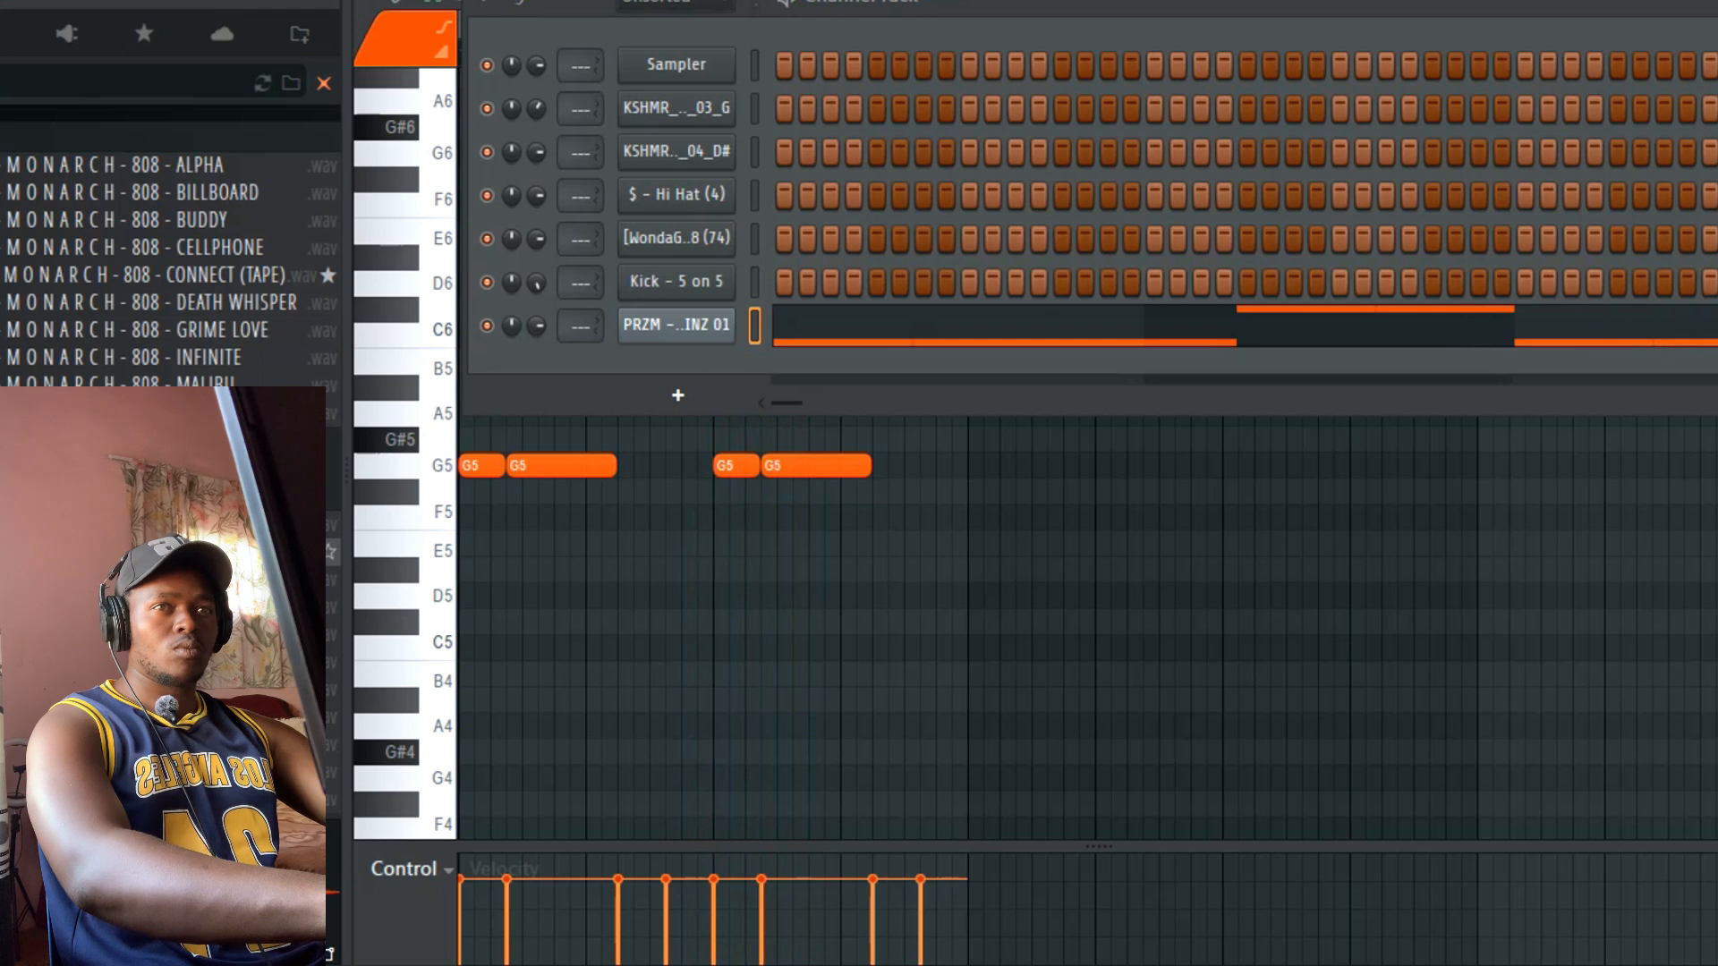
Step: Load the PRZM - TRAP STASH - SPINZ 02 sample into the bass channel and play the pattern
{"action": "right_click", "coordinate": [291, 329]}
{"action": "left_click", "coordinate": [291, 340]}
{"action": "key", "text": "space"}
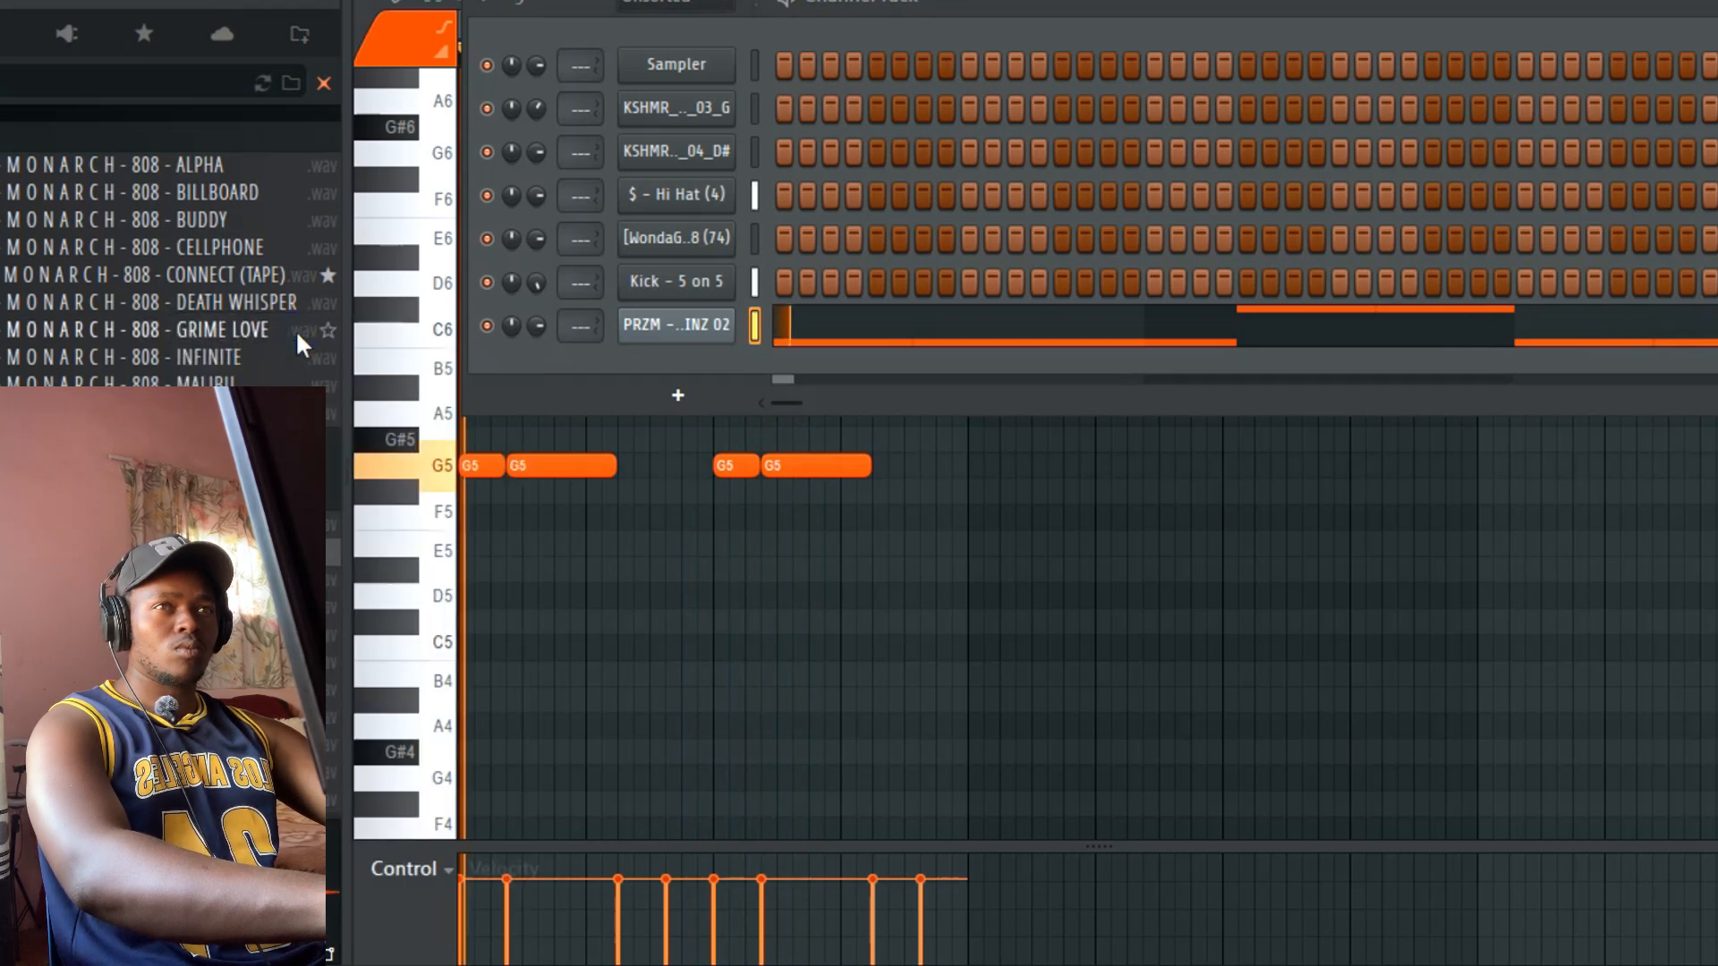
{"action": "key", "text": "space"}
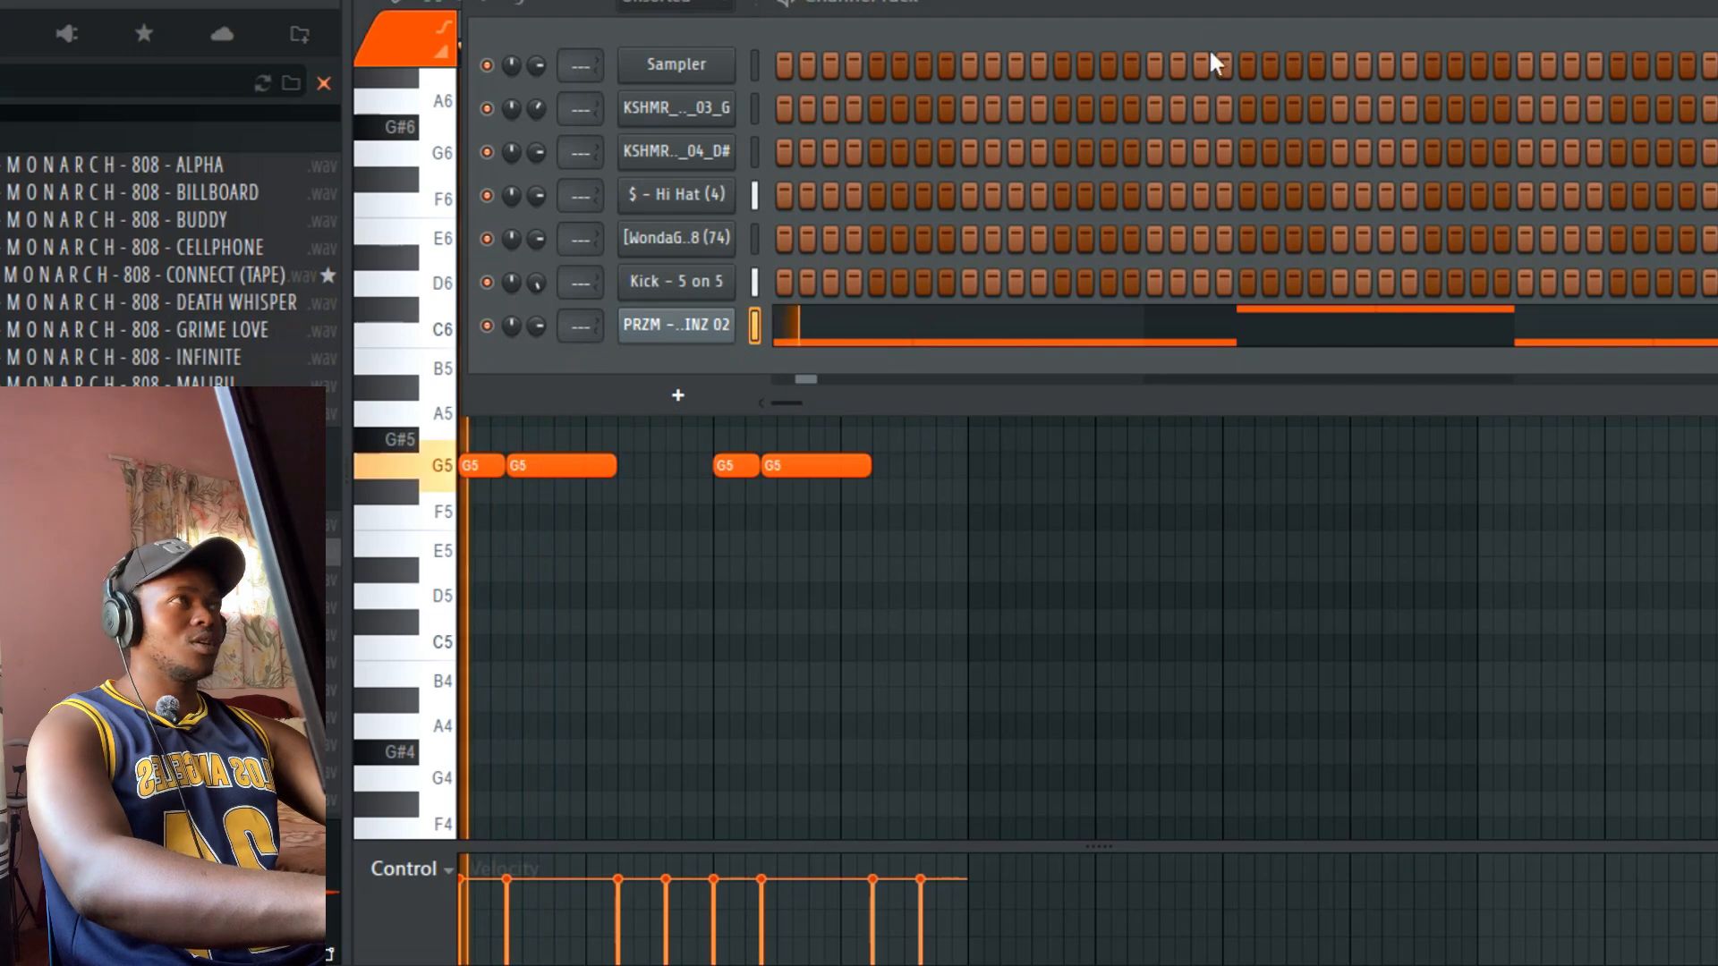
Step: Open the bass pattern from the playlist and duplicate its notes from bars 1 to 4 into bars 5 to 8
{"action": "key", "text": "F5"}
{"action": "double_click", "coordinate": [893, 713]}
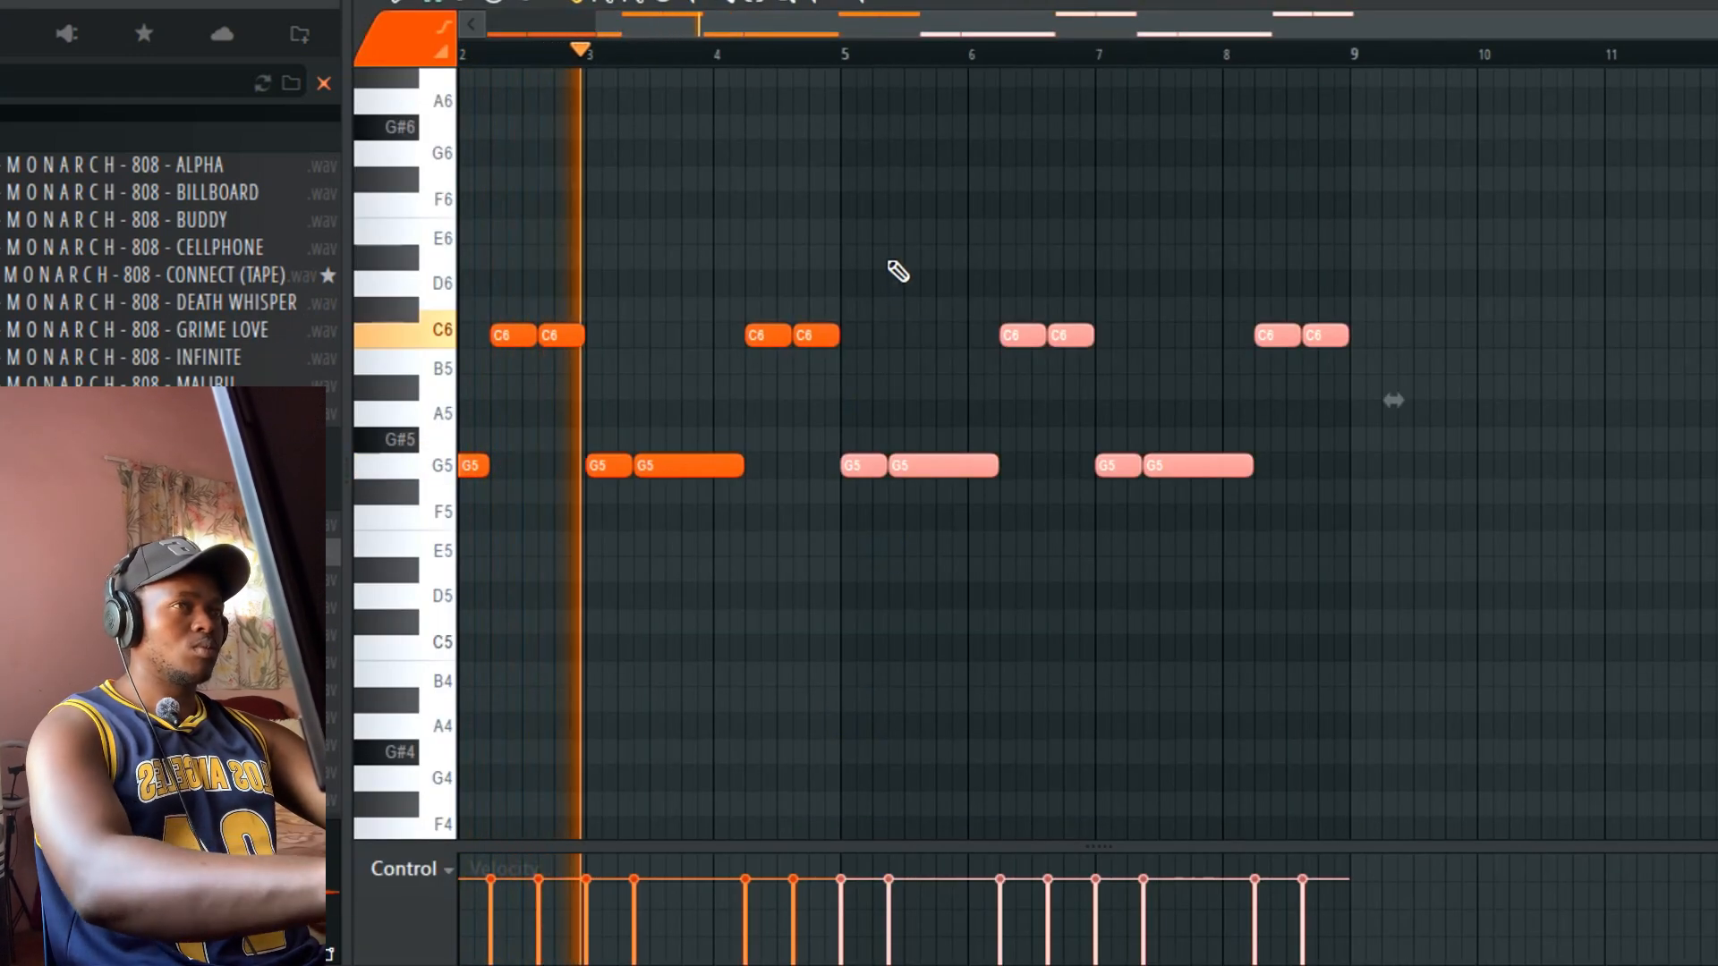
{"action": "left_click", "coordinate": [842, 273], "text": "ctrl"}
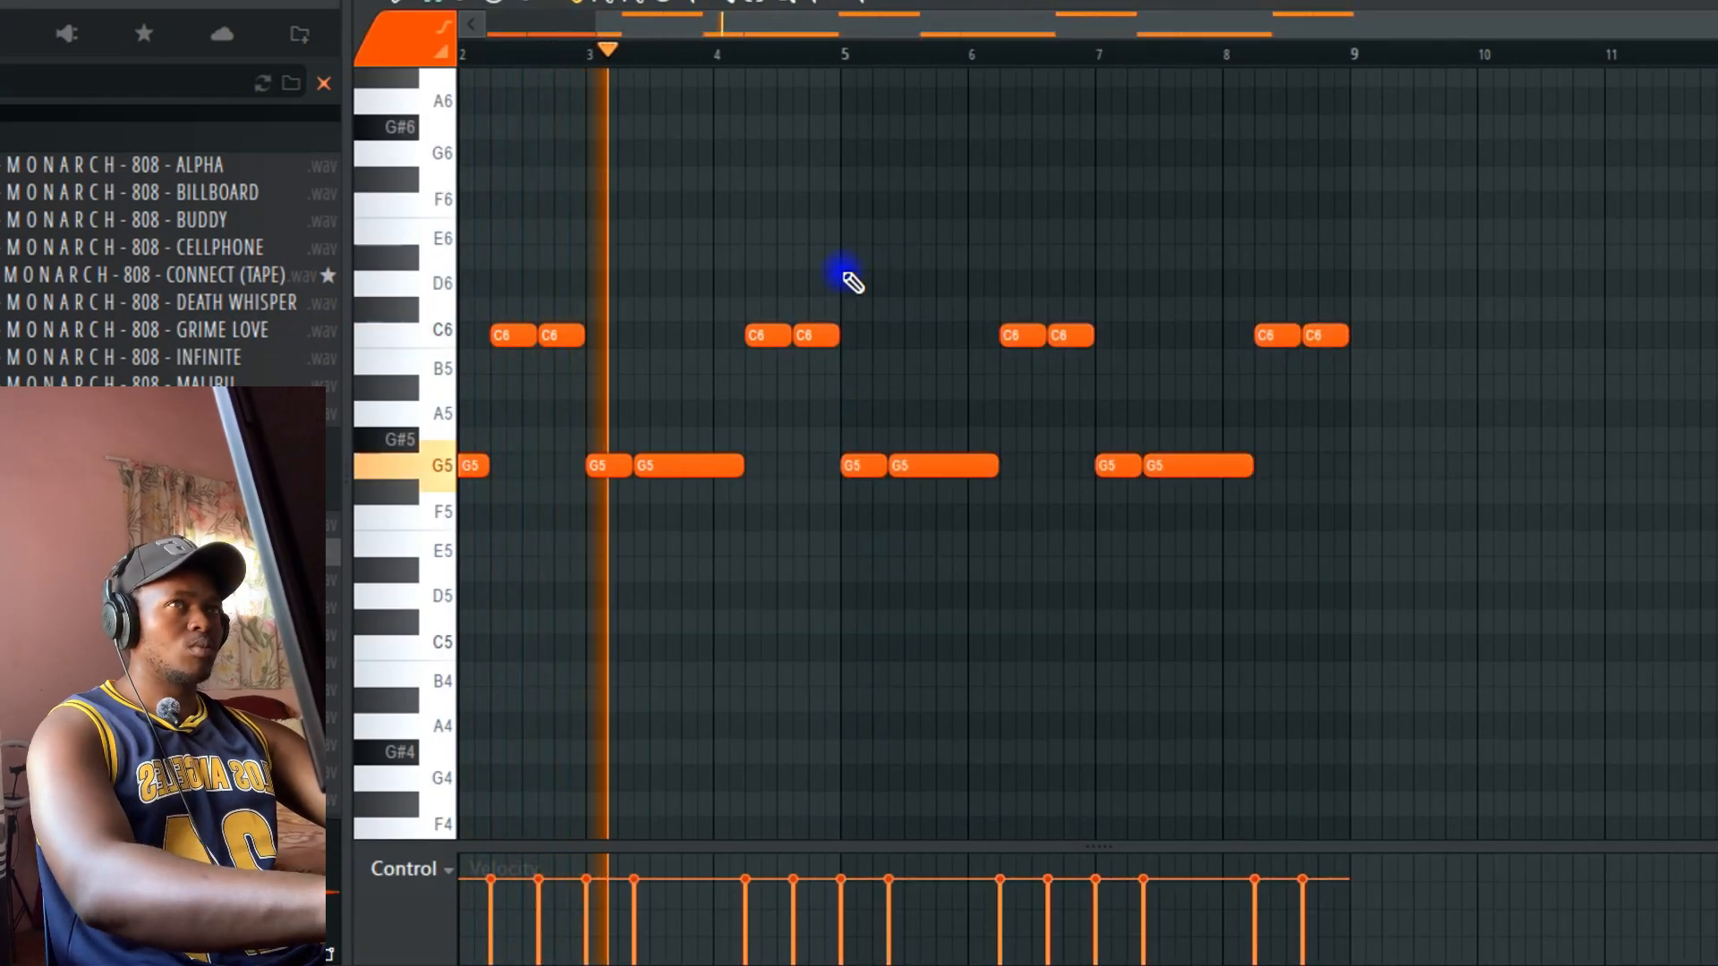
Step: Add a short slide note on G6 in bar 5, ending where the bar's second G5 bass note starts
{"action": "left_click_drag", "start_coordinate": [895, 259], "coordinate": [857, 155]}
{"action": "left_click", "coordinate": [916, 162]}
{"action": "right_click", "coordinate": [915, 161]}
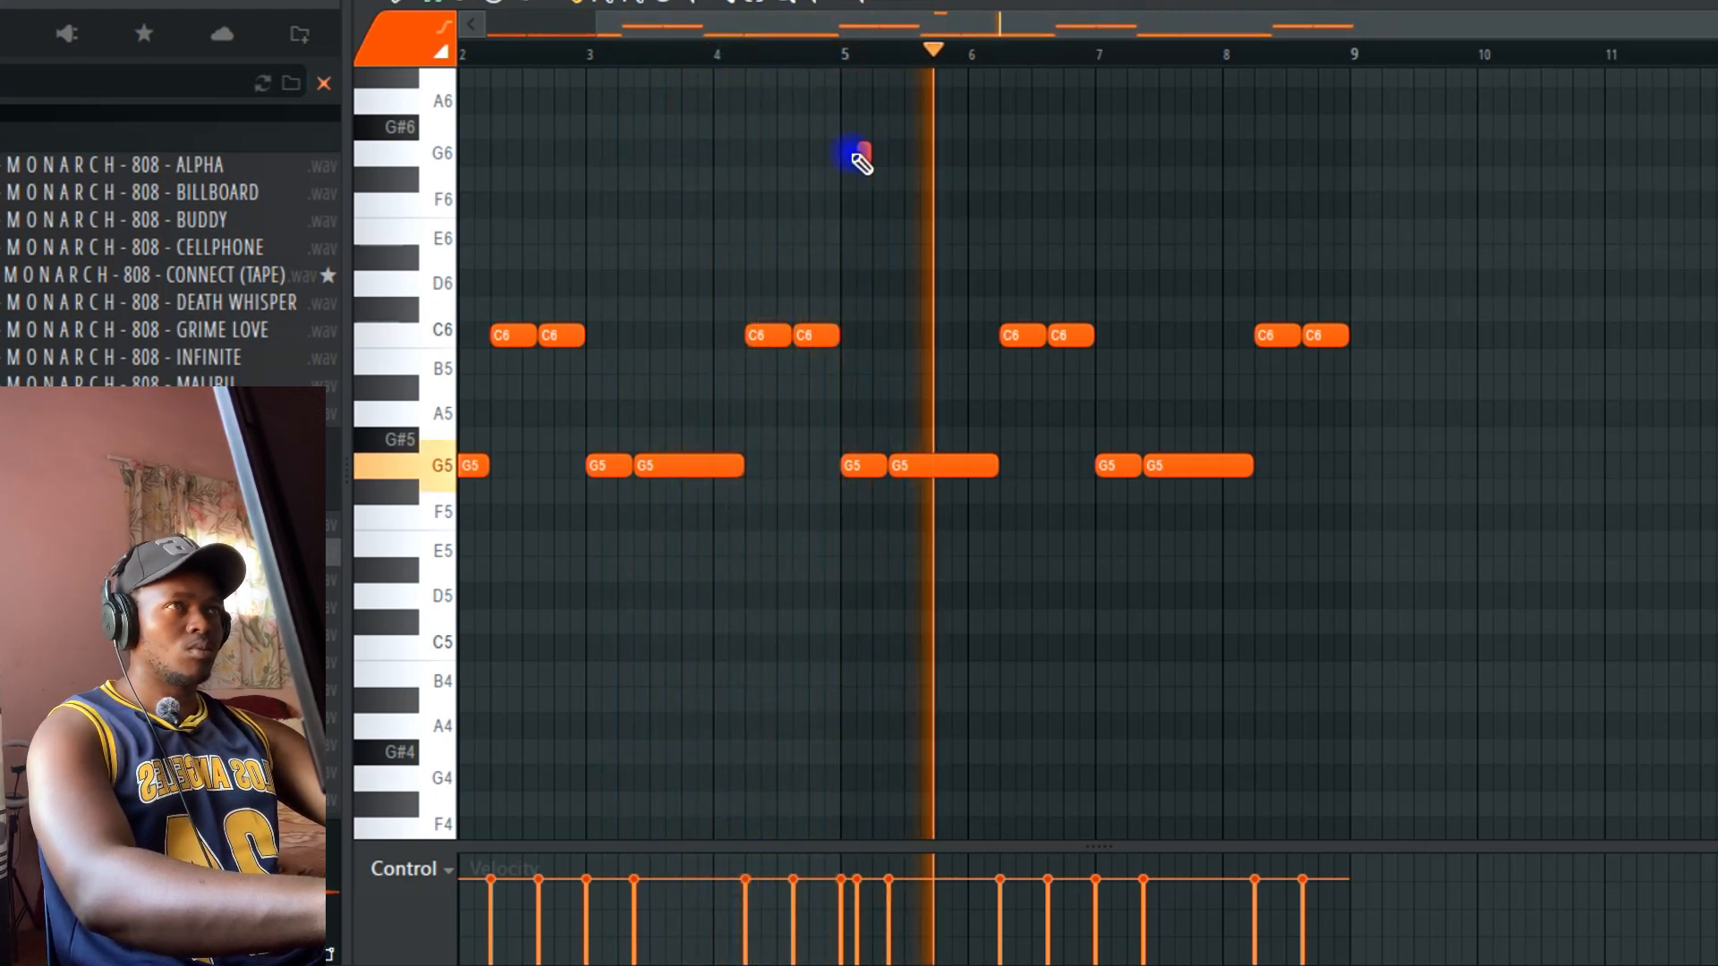
{"action": "left_click", "coordinate": [820, 53]}
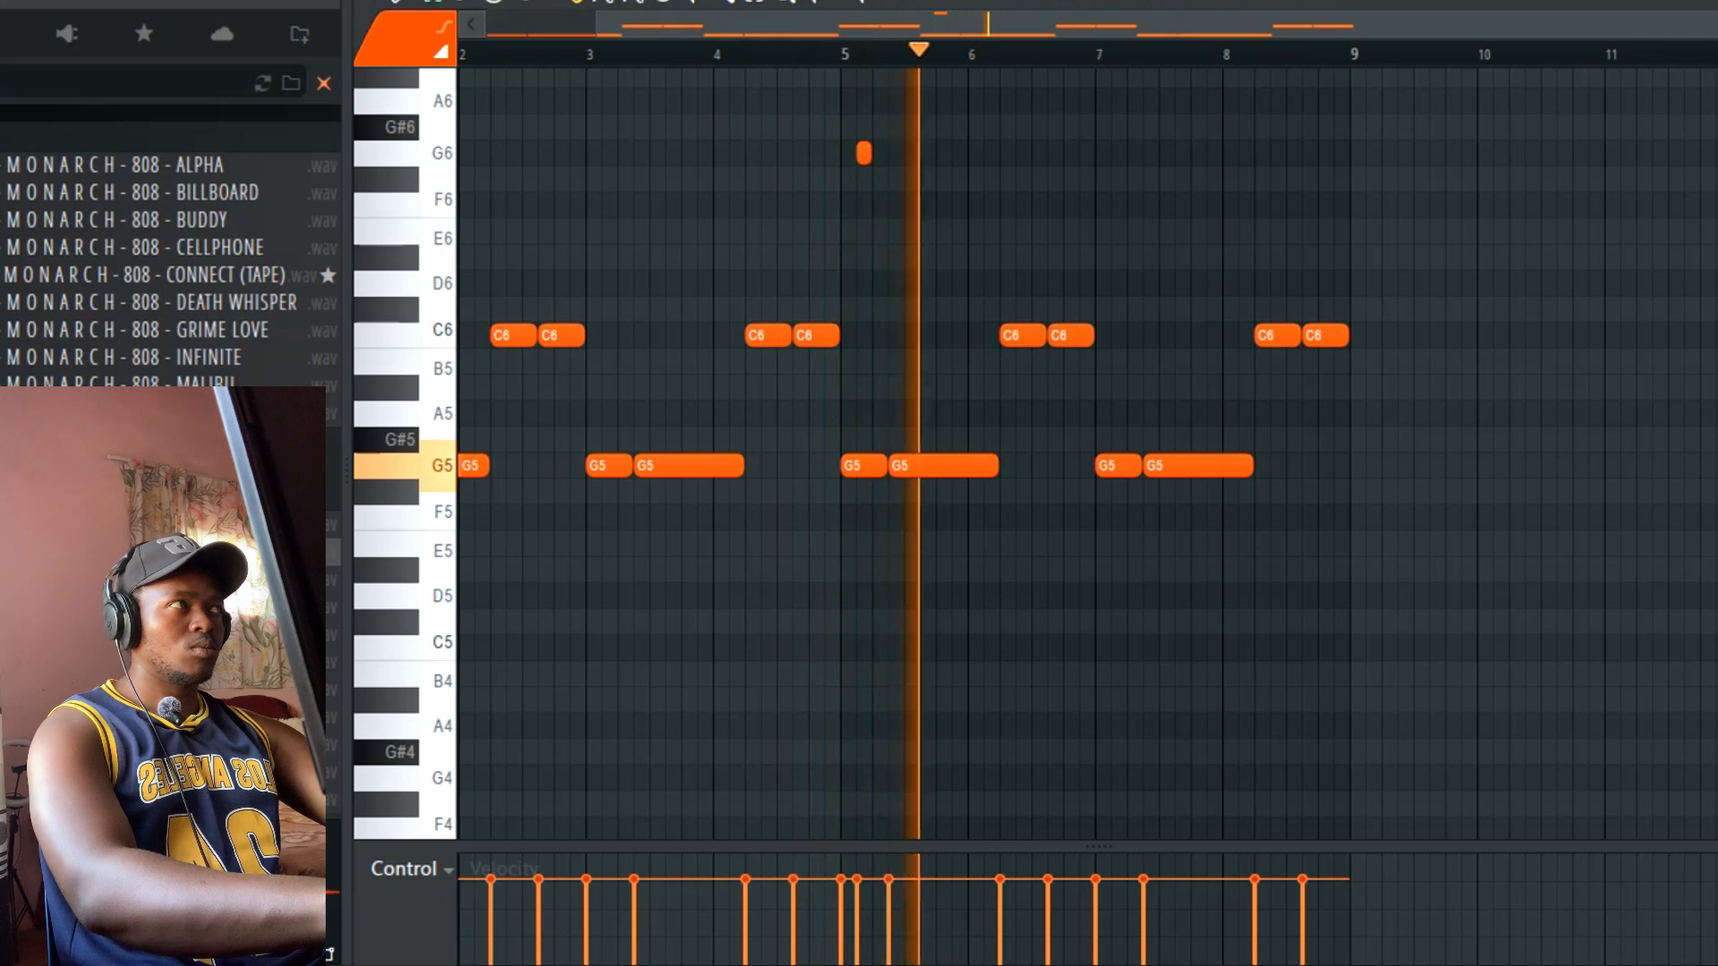
{"action": "left_click_drag", "start_coordinate": [1715, 24], "coordinate": [1139, 24]}
{"action": "left_click", "coordinate": [1117, 54]}
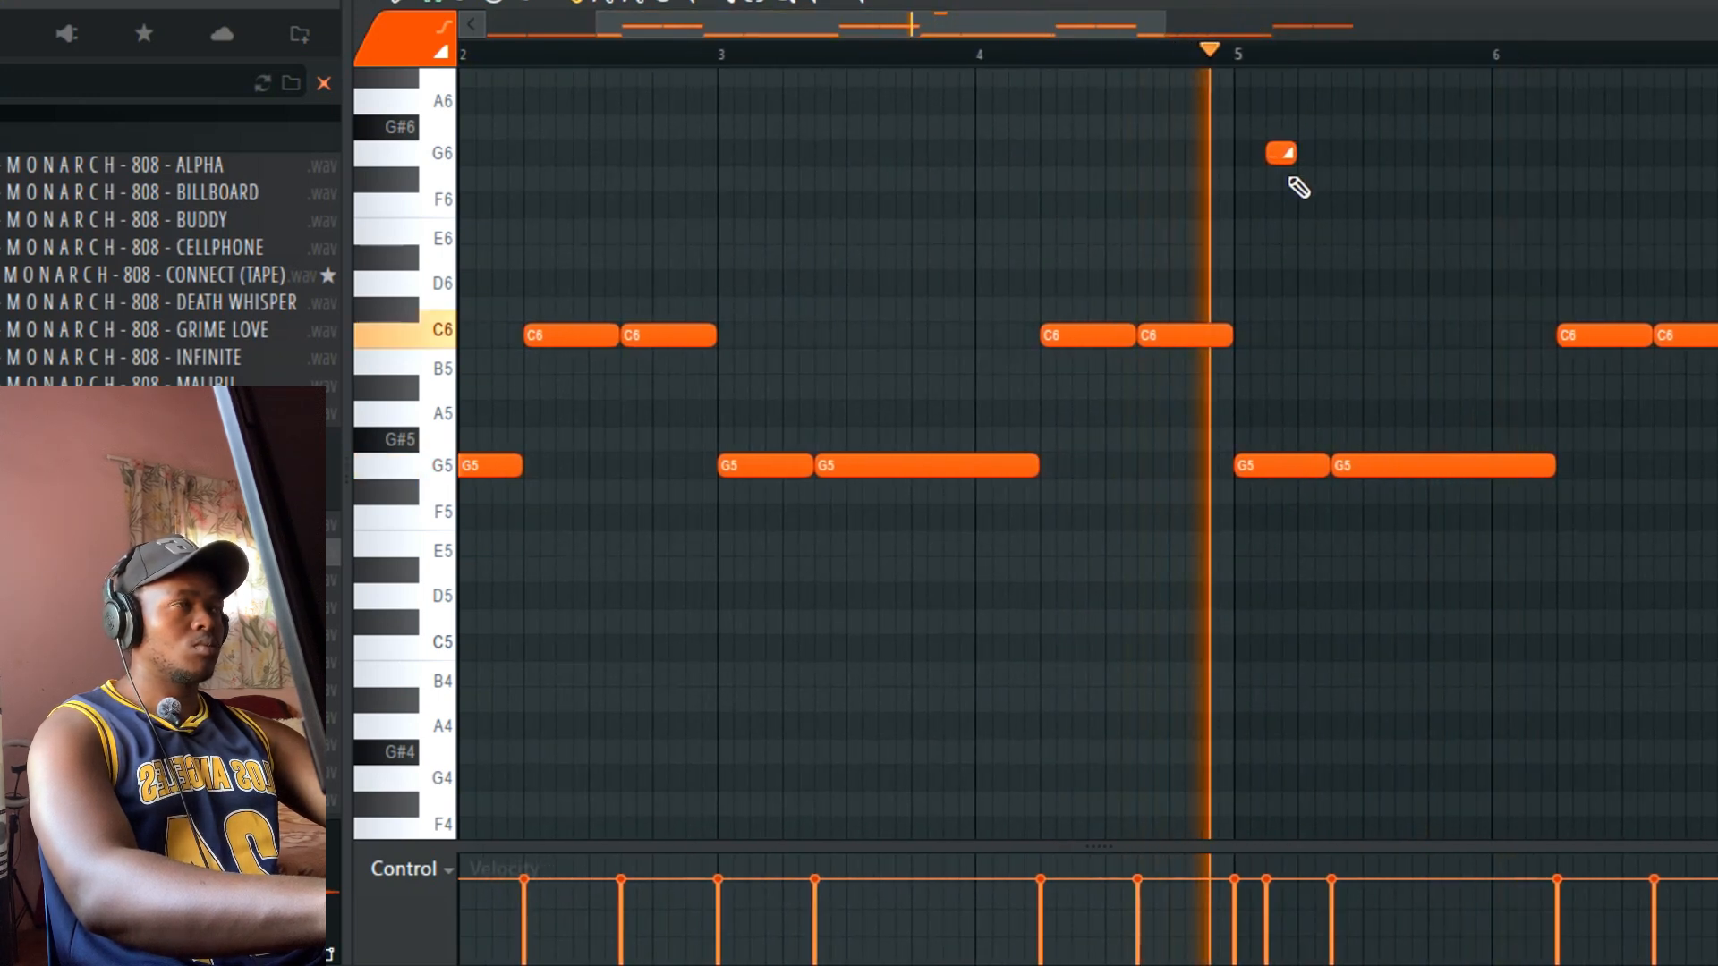
{"action": "left_click_drag", "start_coordinate": [1281, 153], "coordinate": [1310, 153]}
{"action": "key", "text": "space"}
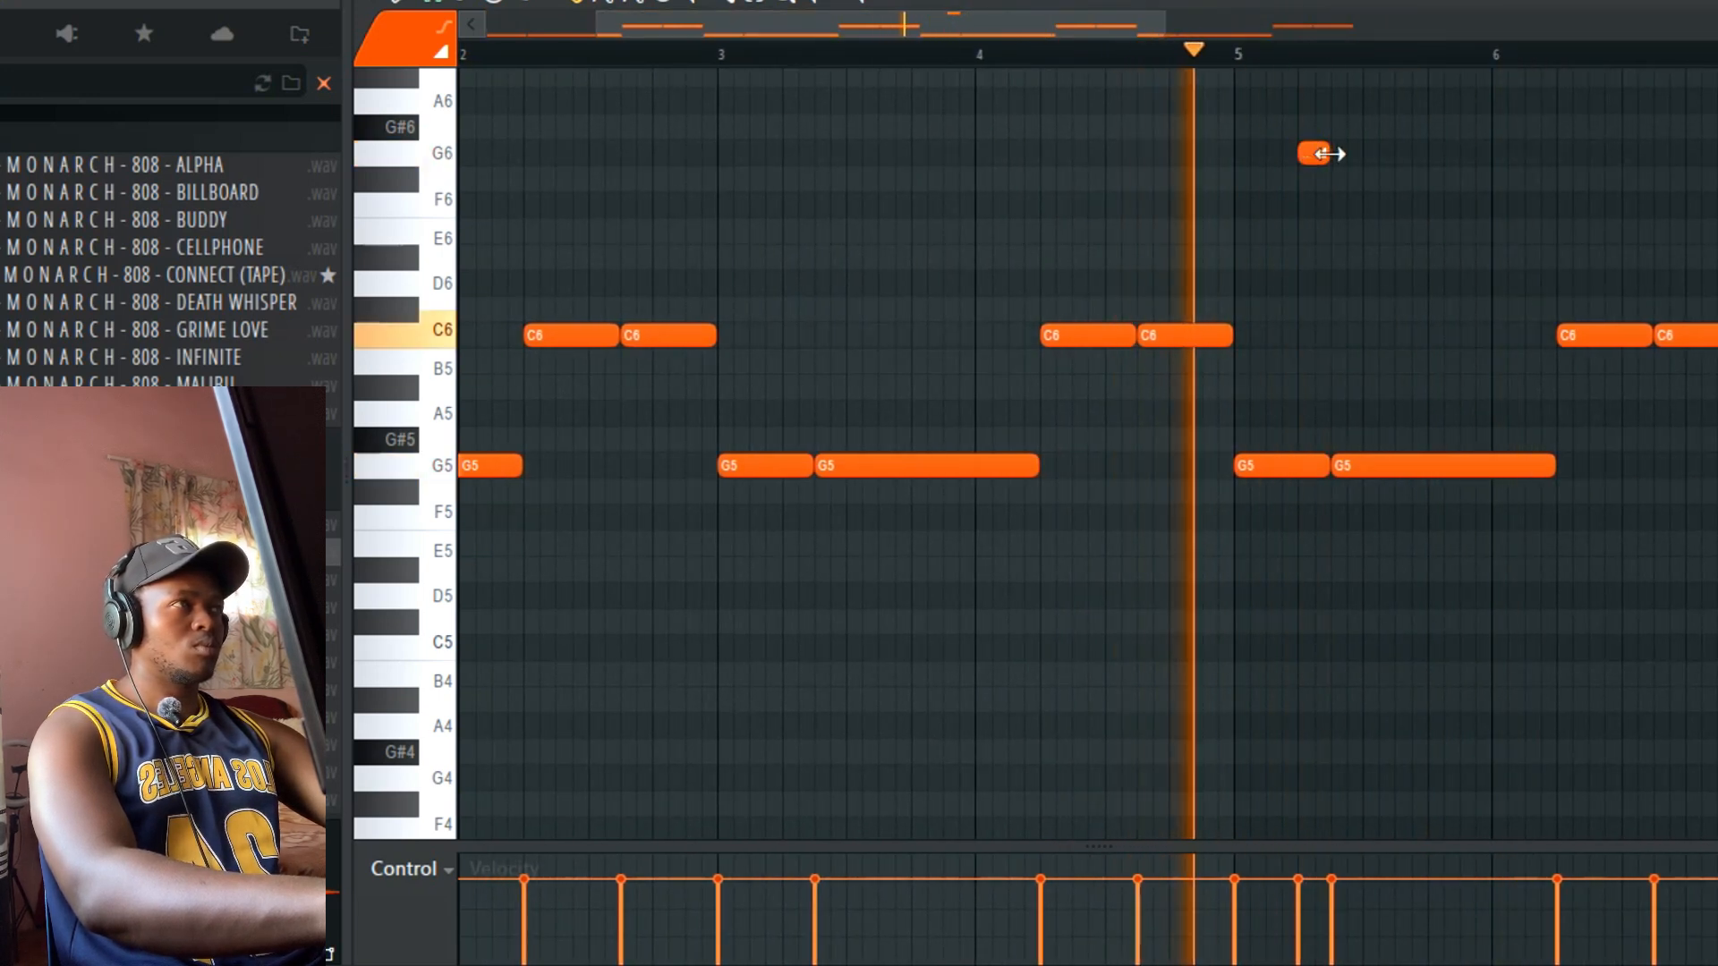
Step: Shorten the first C6 note in bar 6 to leave a gap before the second one, and replay the passage
{"action": "left_click_drag", "start_coordinate": [998, 30], "coordinate": [1179, 42]}
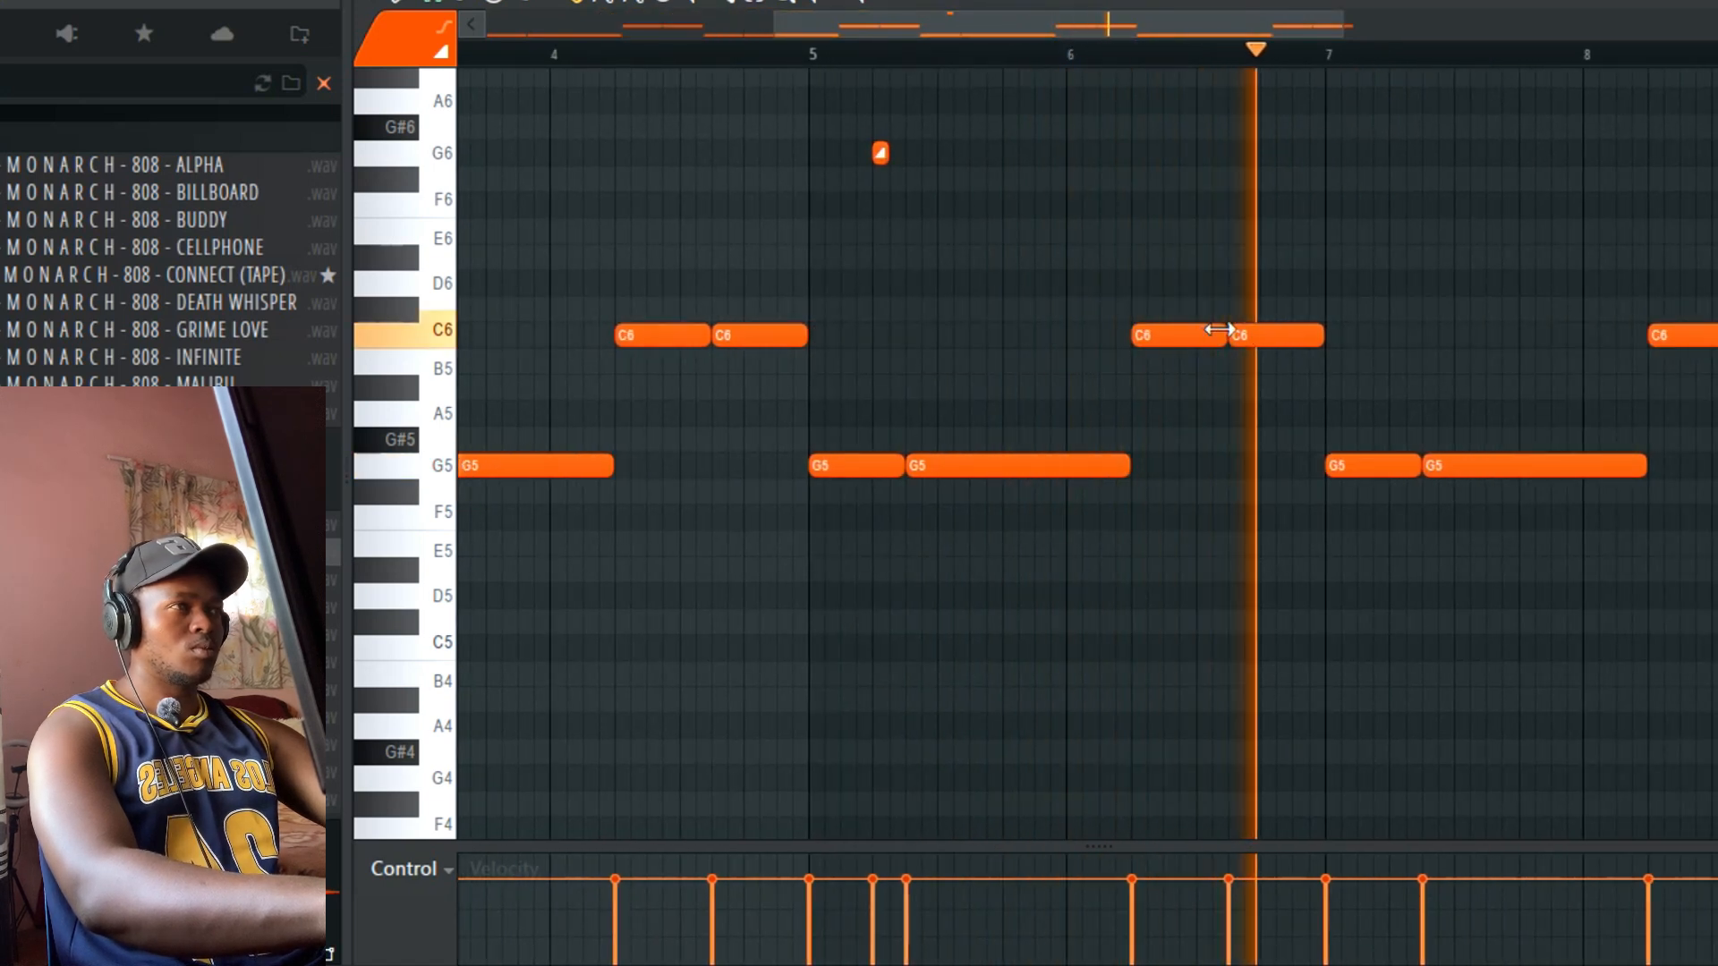
{"action": "left_click_drag", "start_coordinate": [1196, 334], "coordinate": [1181, 334]}
{"action": "left_click", "coordinate": [1055, 54]}
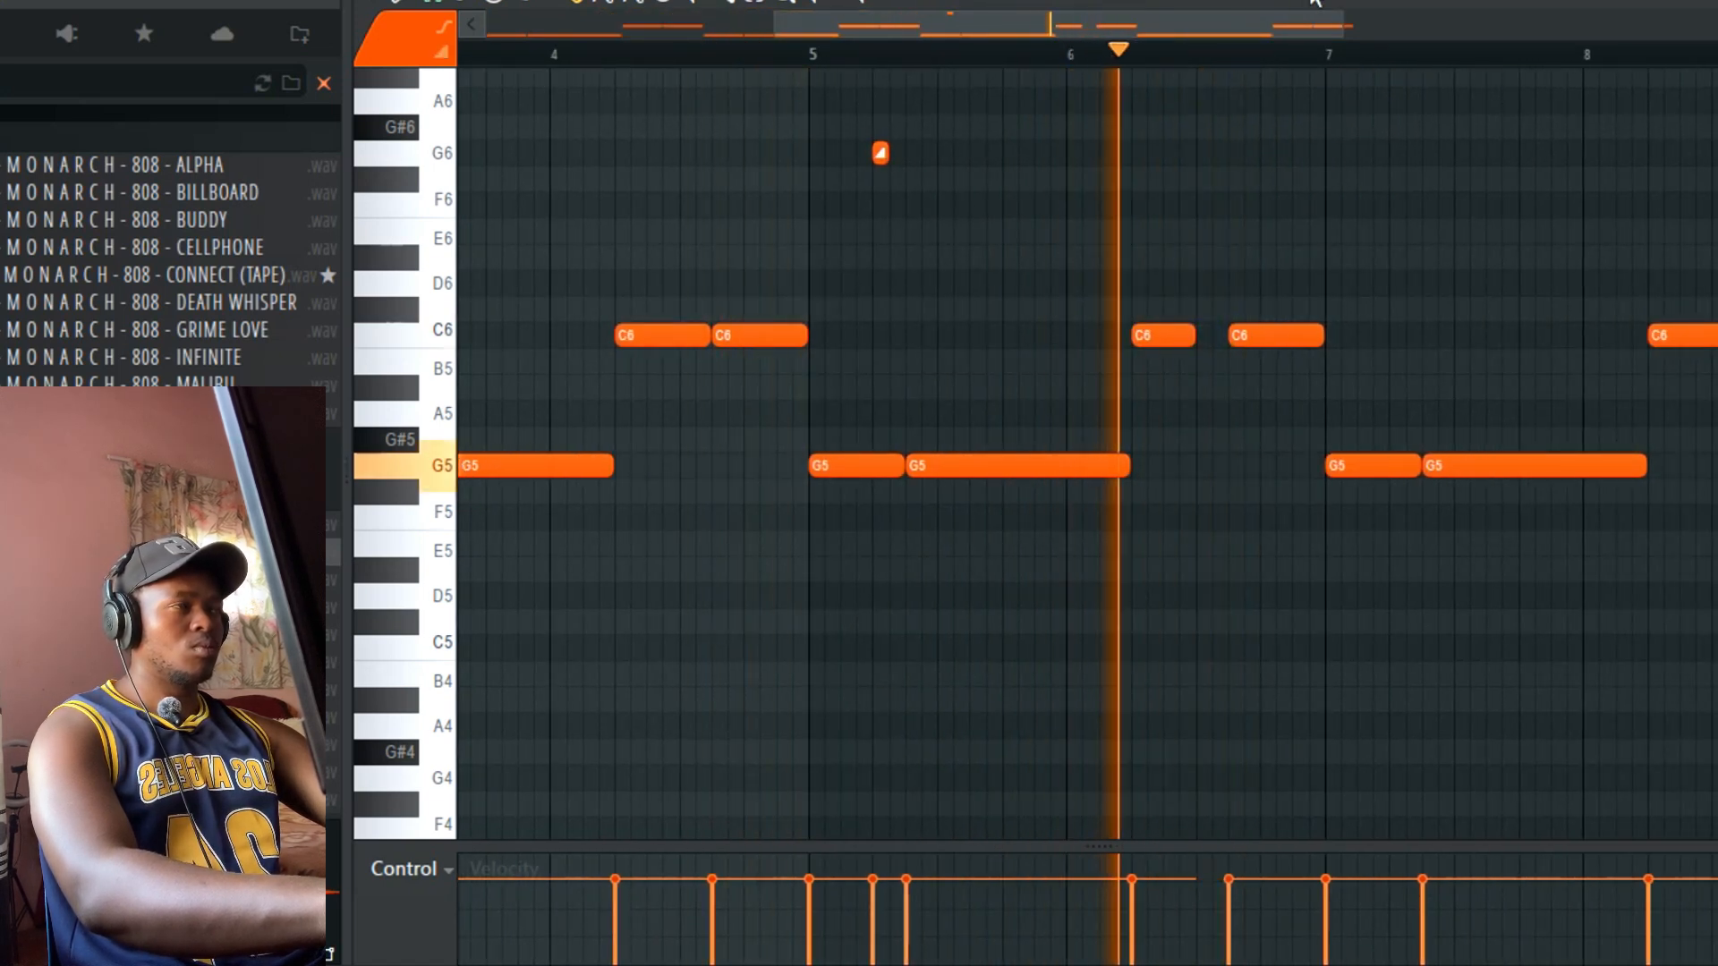
Step: Open the volume envelope of the SPINZ 02 channel and shorten its release
{"action": "key", "text": "F6"}
{"action": "left_click", "coordinate": [698, 331]}
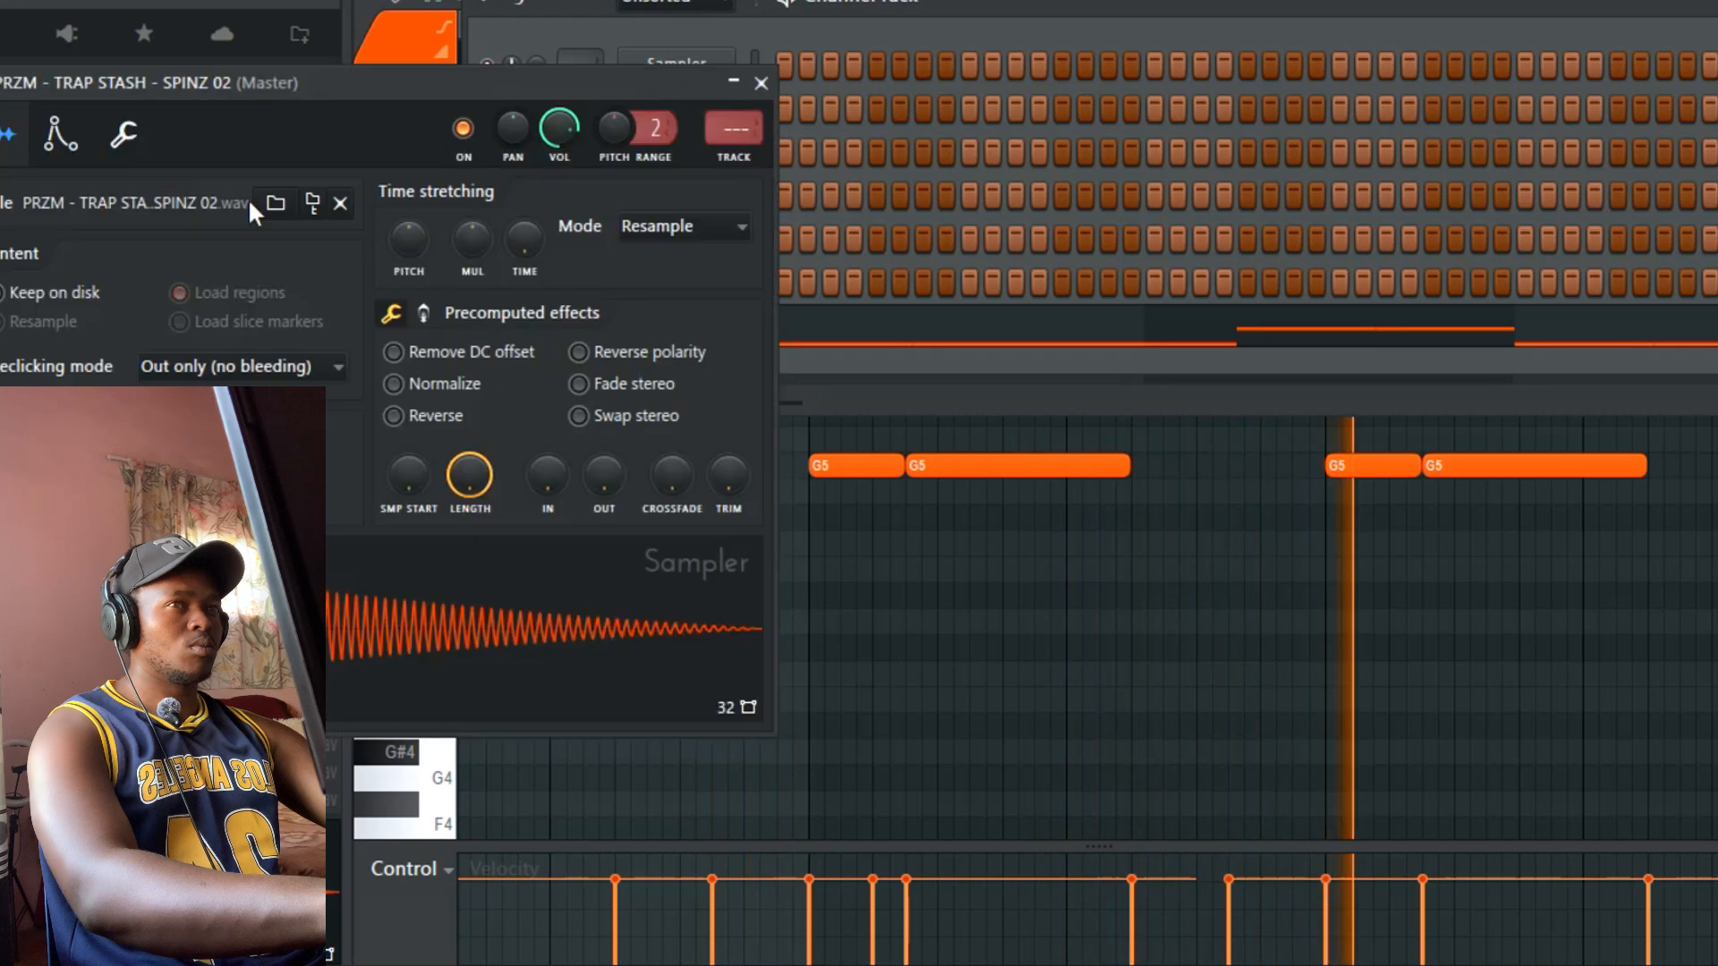
{"action": "left_click", "coordinate": [46, 133]}
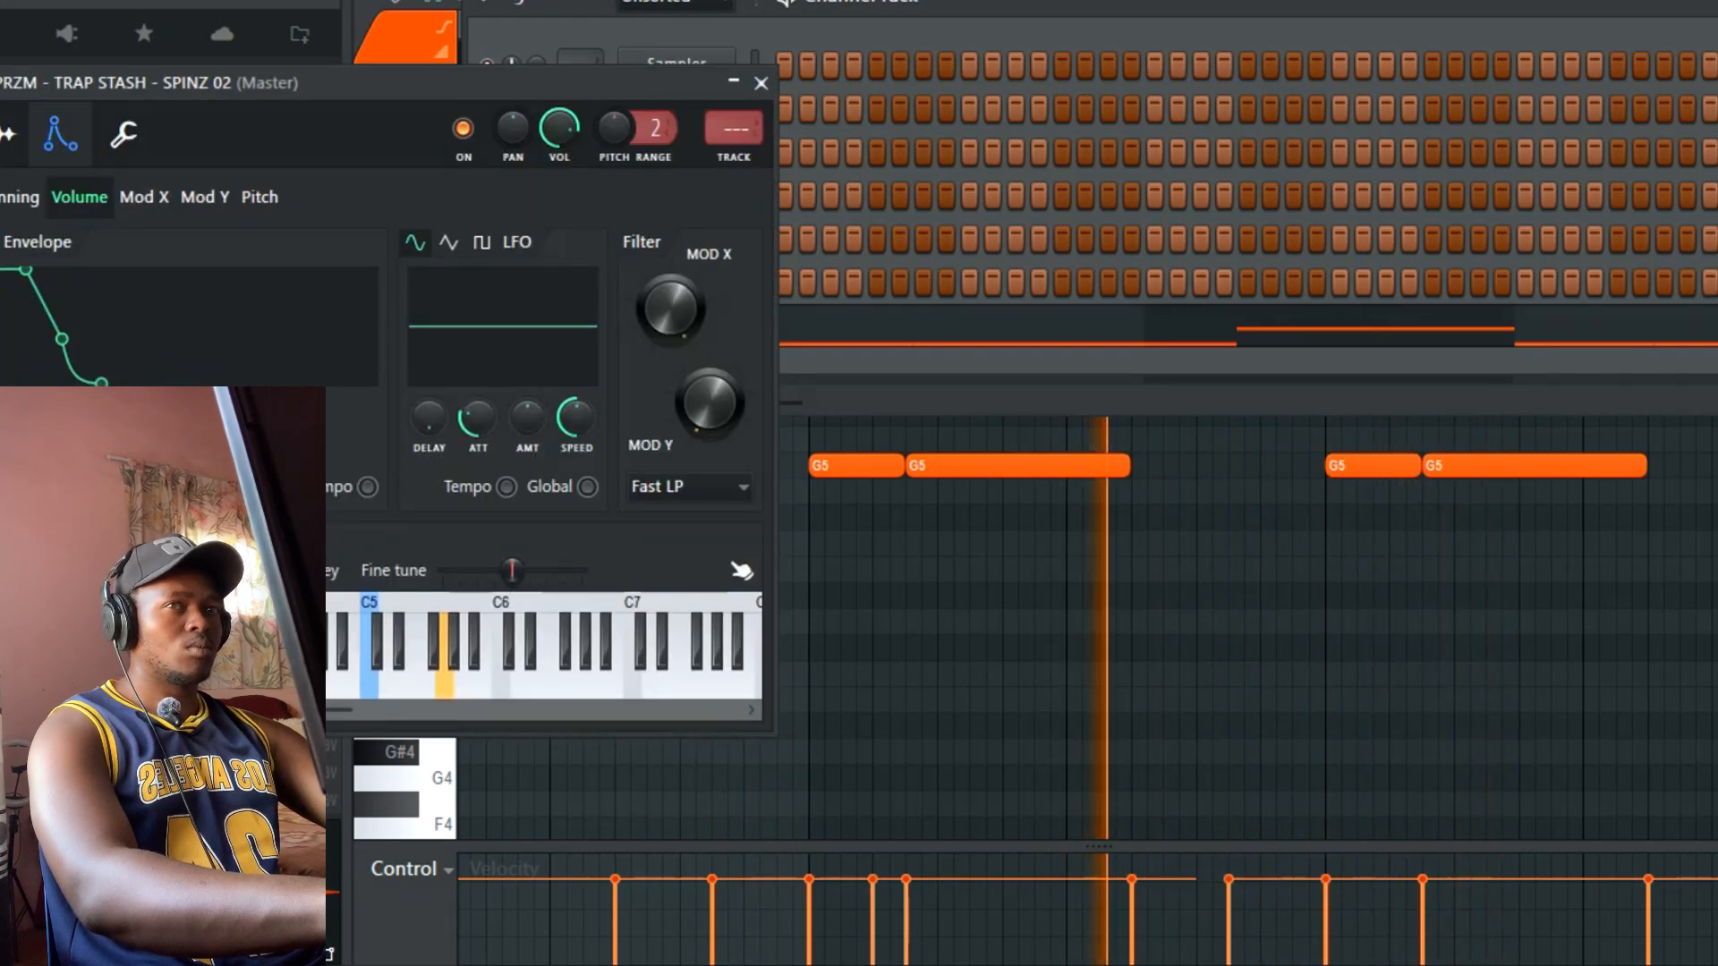
{"action": "left_click", "coordinate": [1119, 334]}
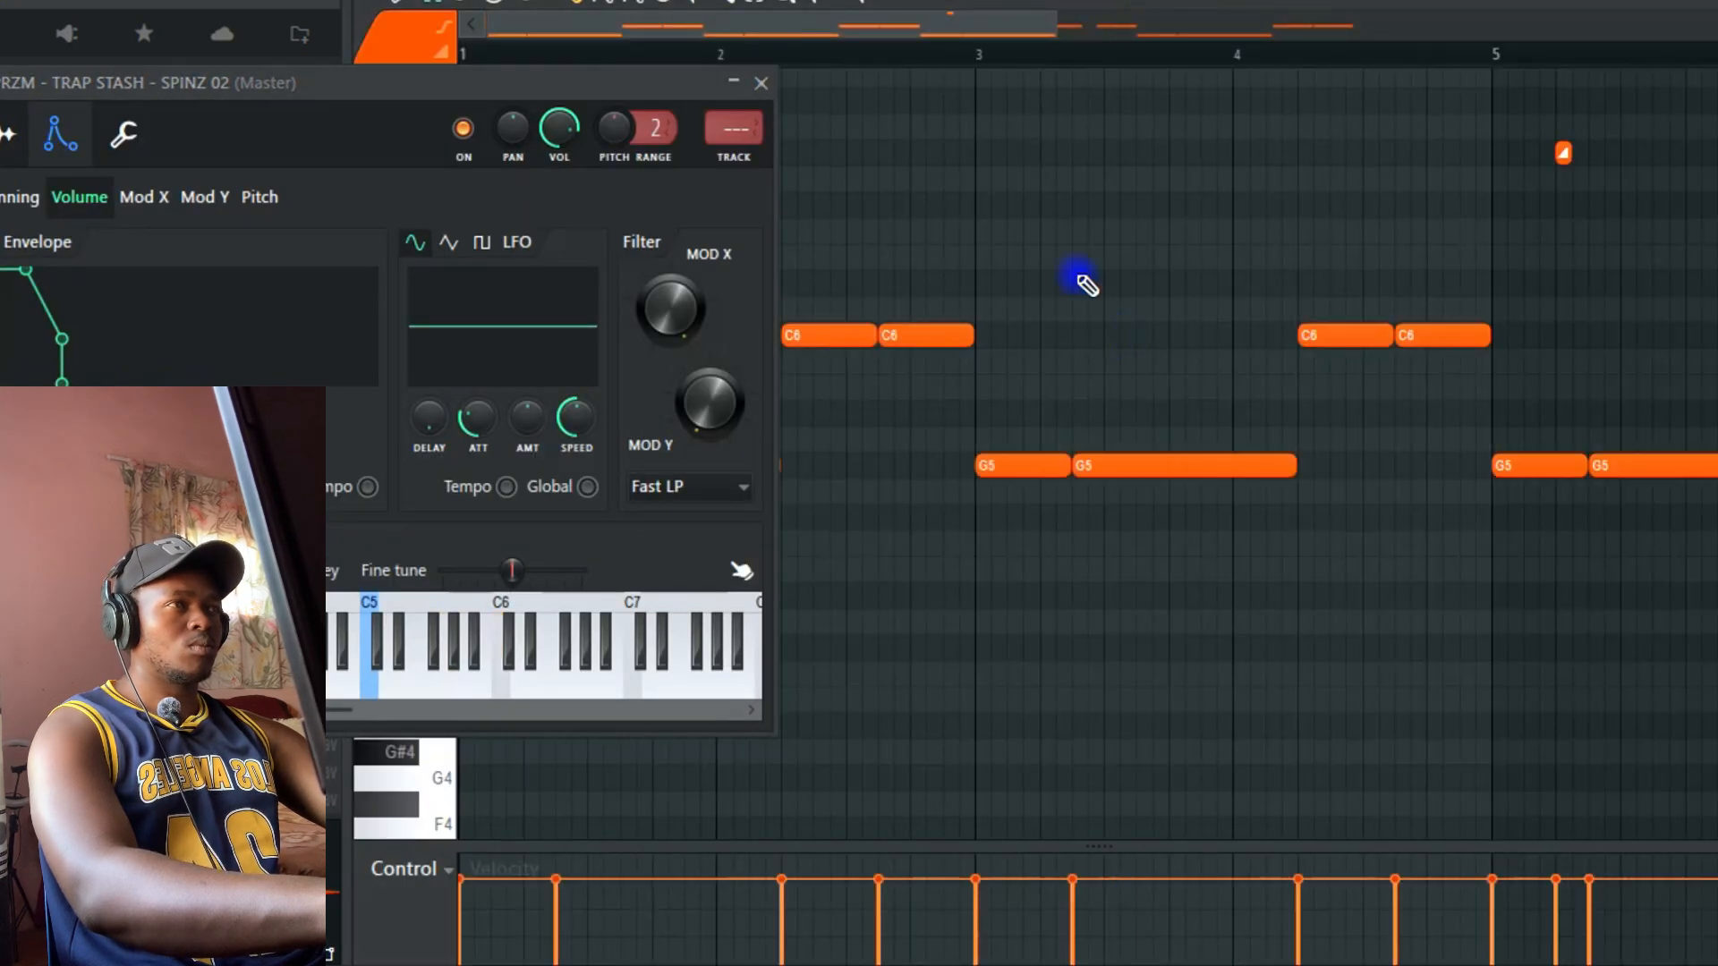
Step: Close the SPINZ 02 channel settings and shorten the second C6 note in bar 6 of the bass pattern
{"action": "left_click", "coordinate": [761, 87]}
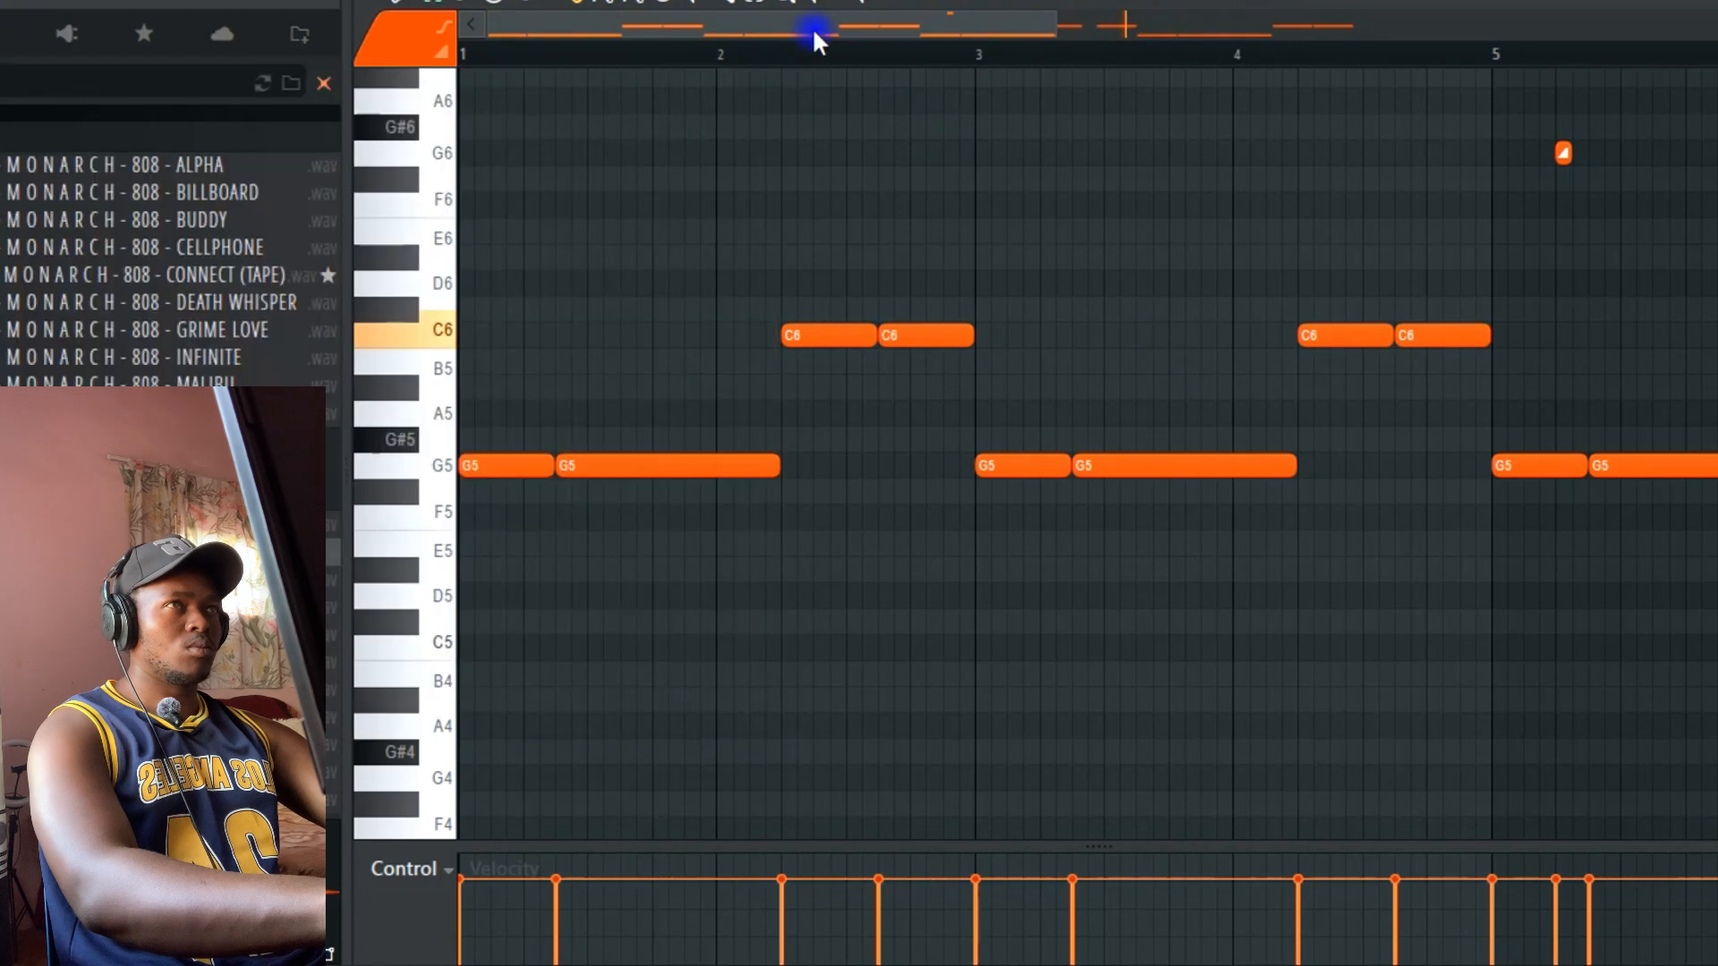
{"action": "left_click_drag", "start_coordinate": [812, 27], "coordinate": [1202, 184]}
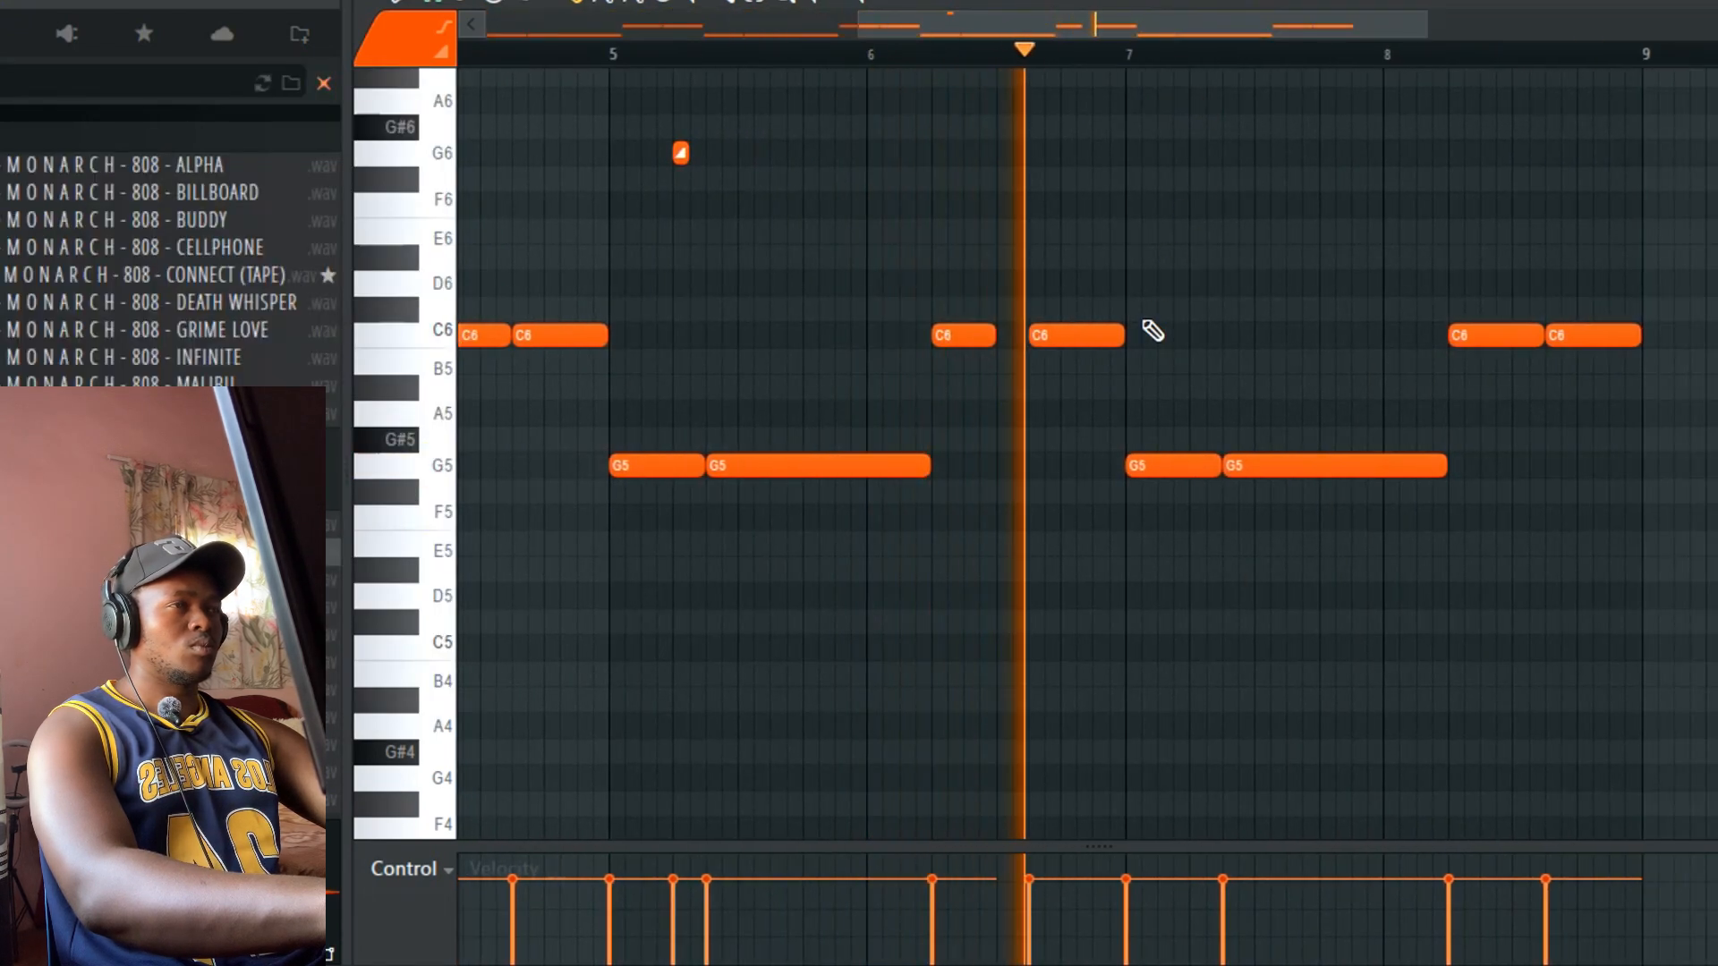
{"action": "left_click_drag", "start_coordinate": [1123, 335], "coordinate": [1091, 349]}
{"action": "key", "text": "space"}
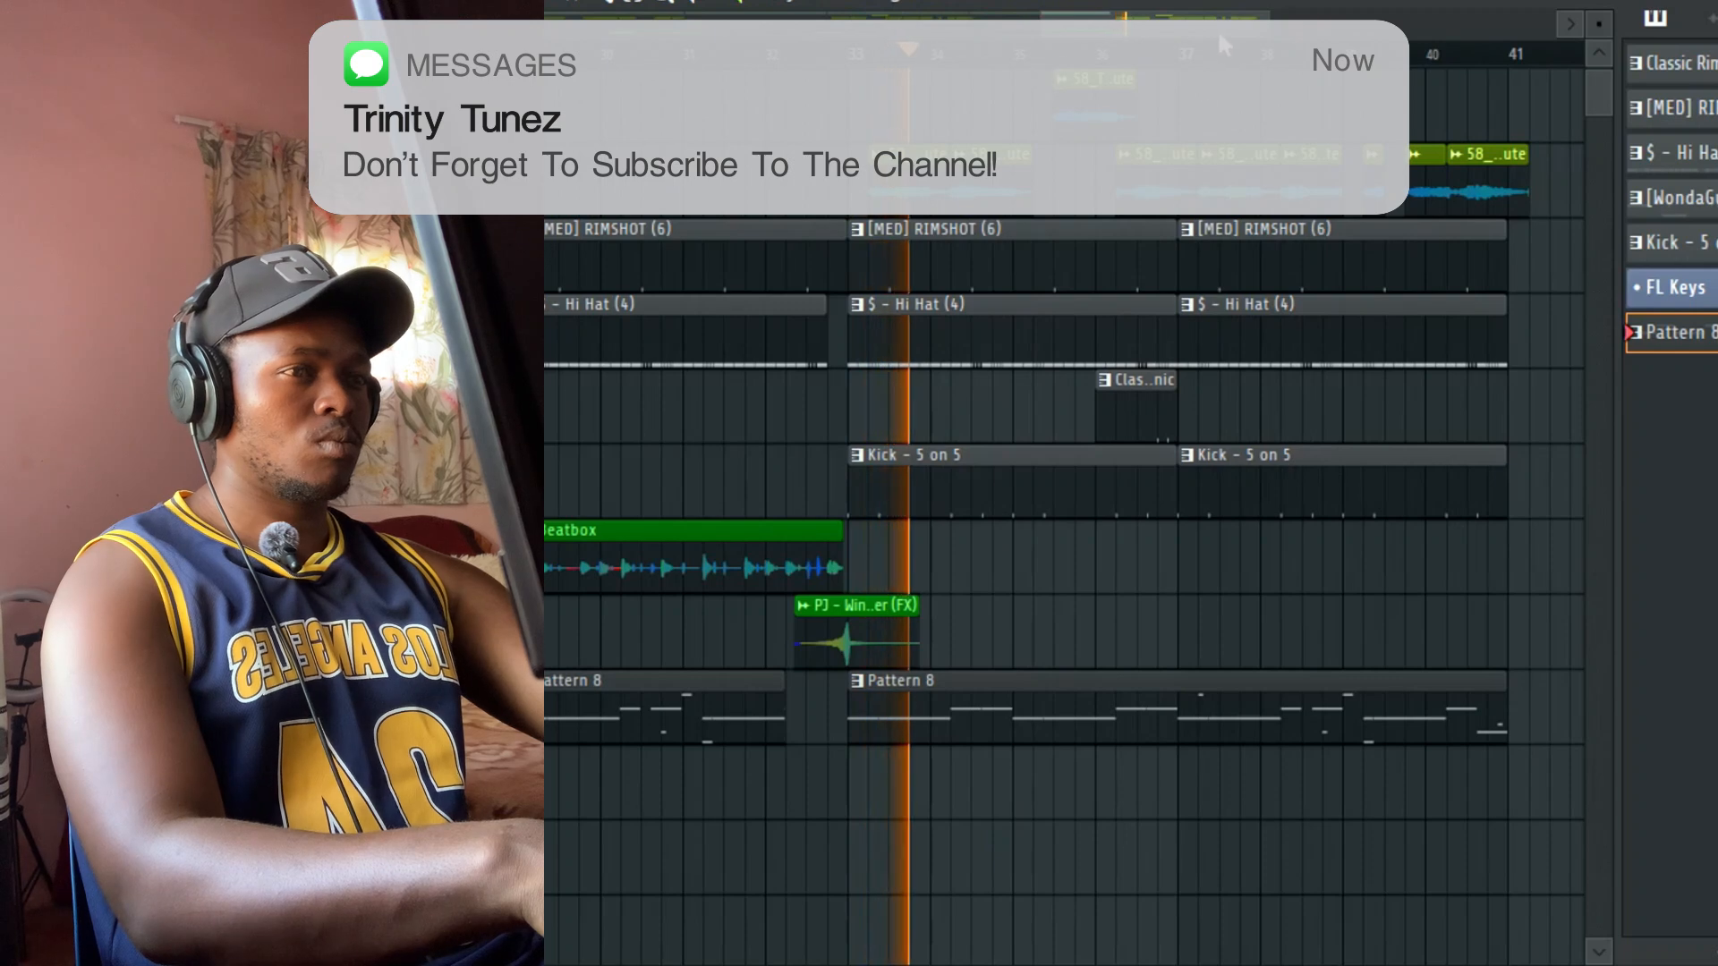
Step: Trim the Pattern 8 clip before bar 33 so it ends about half a beat into bar 32, and check it in playback
{"action": "left_click_drag", "start_coordinate": [1268, 20], "coordinate": [1137, 53]}
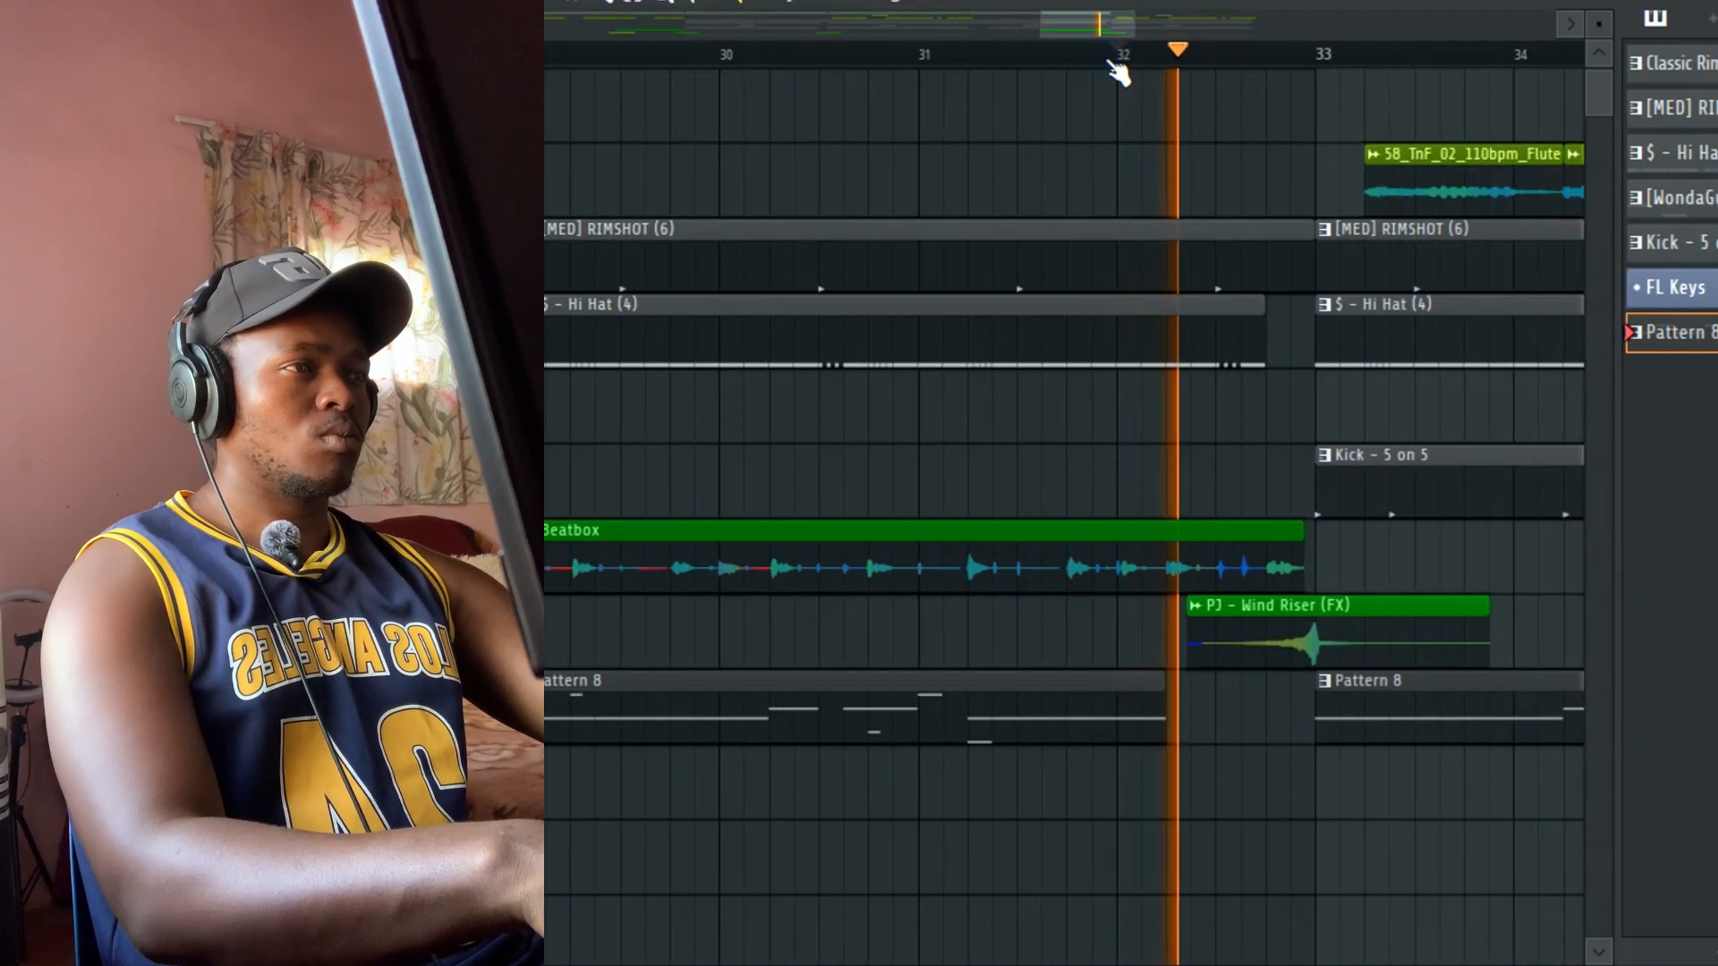
{"action": "left_click", "coordinate": [1069, 59]}
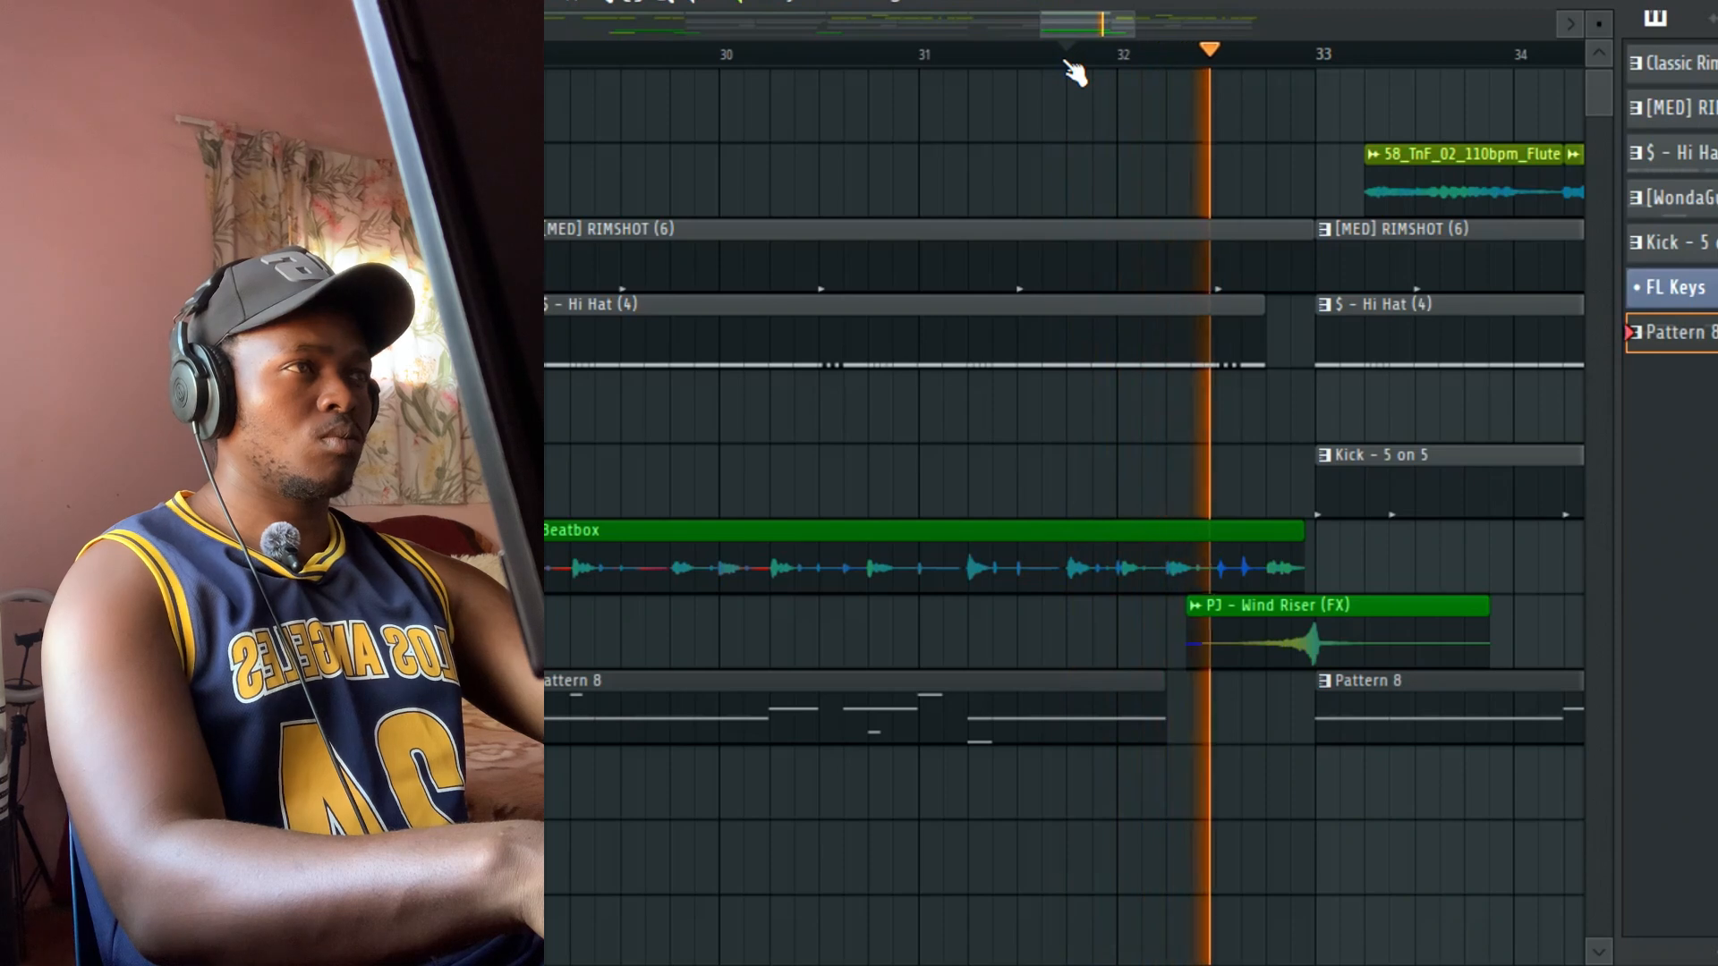
{"action": "left_click", "coordinate": [1073, 68]}
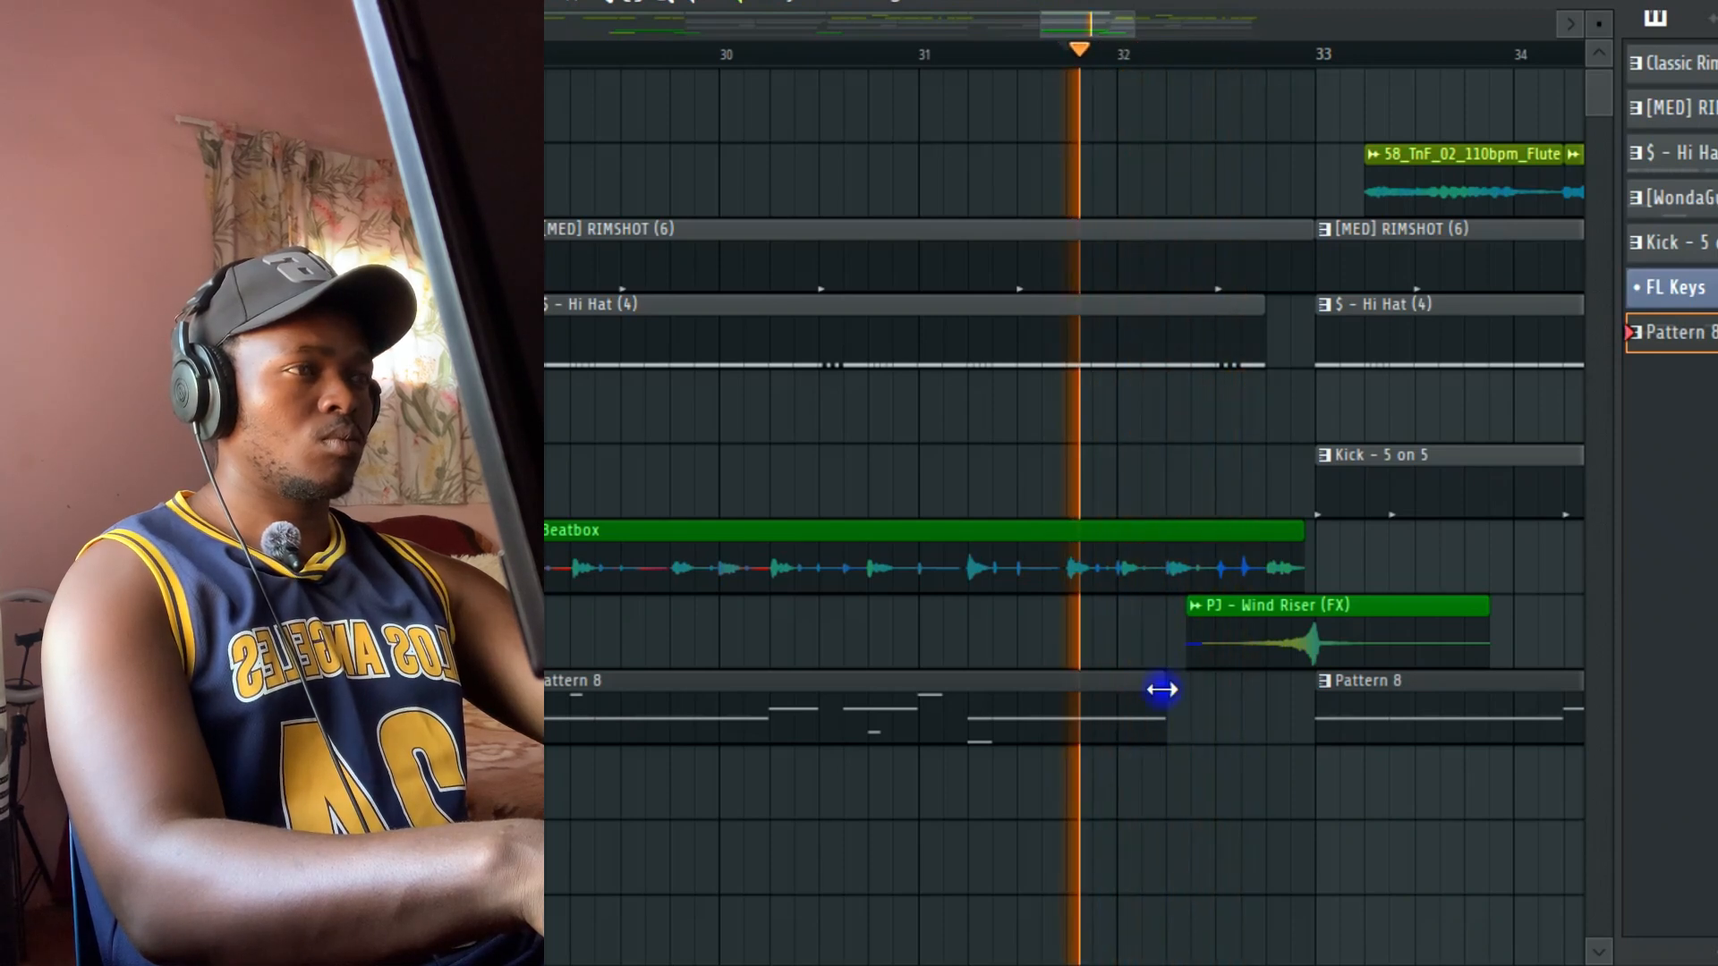
{"action": "left_click_drag", "start_coordinate": [1162, 689], "coordinate": [1143, 691]}
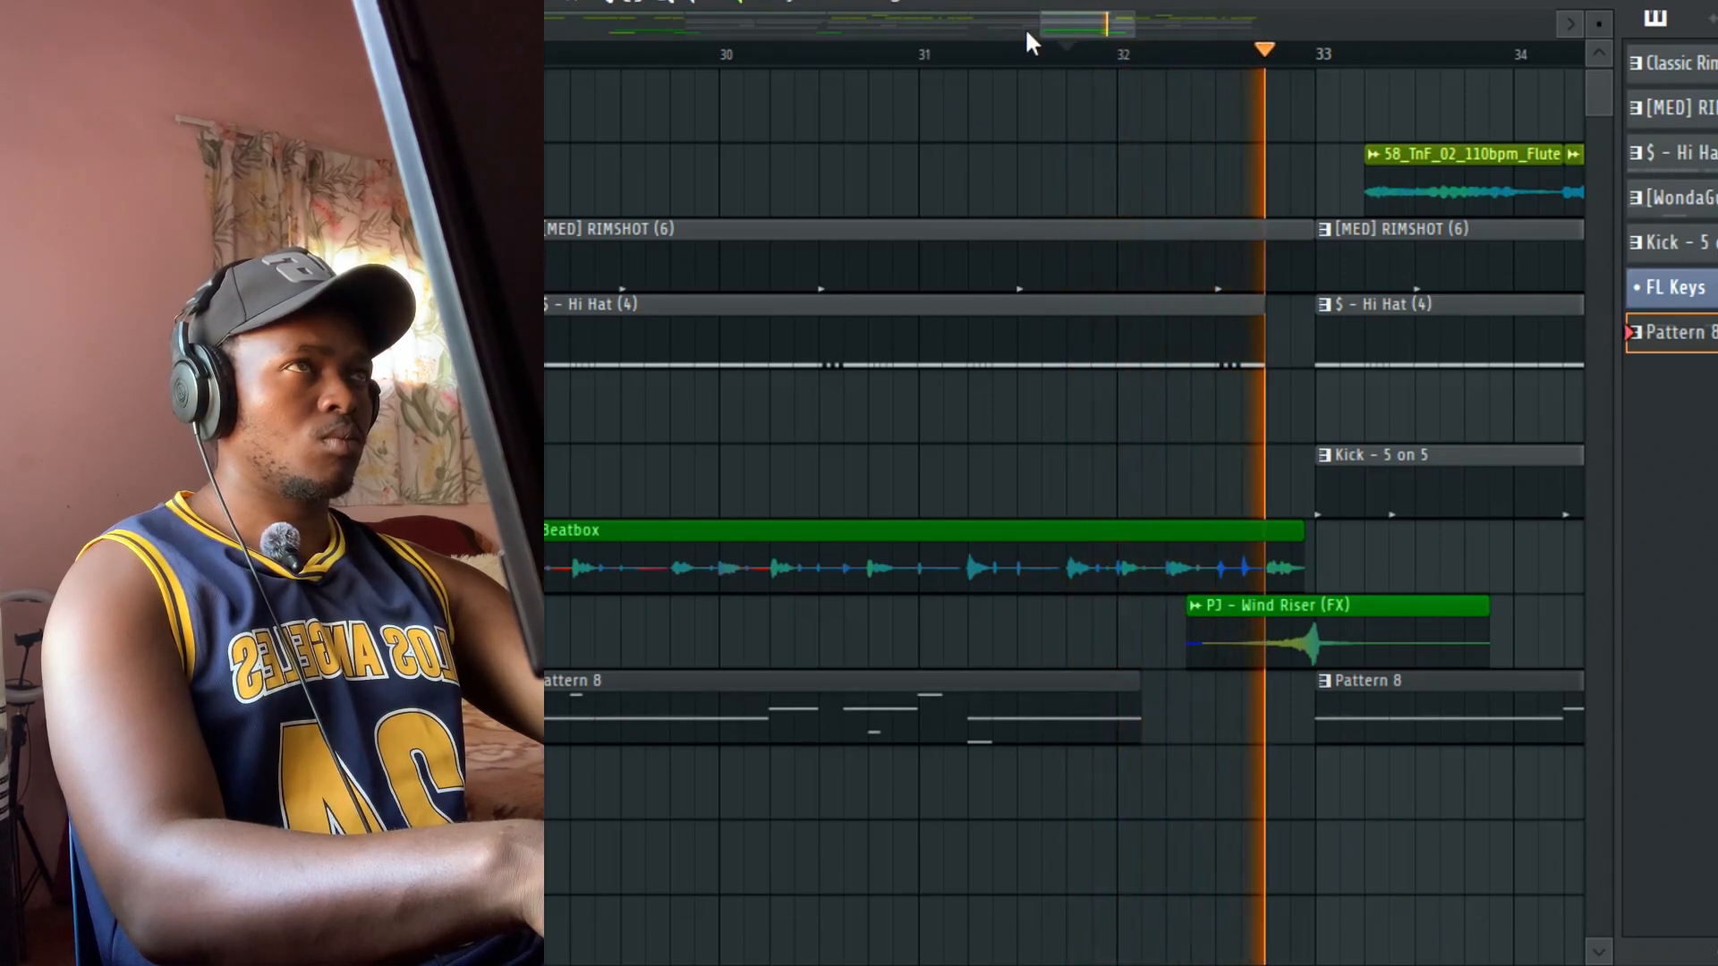
Step: Show the whole arrangement, stop playback and set the playback position to the start of bar 9
{"action": "left_click_drag", "start_coordinate": [1037, 25], "coordinate": [647, 39]}
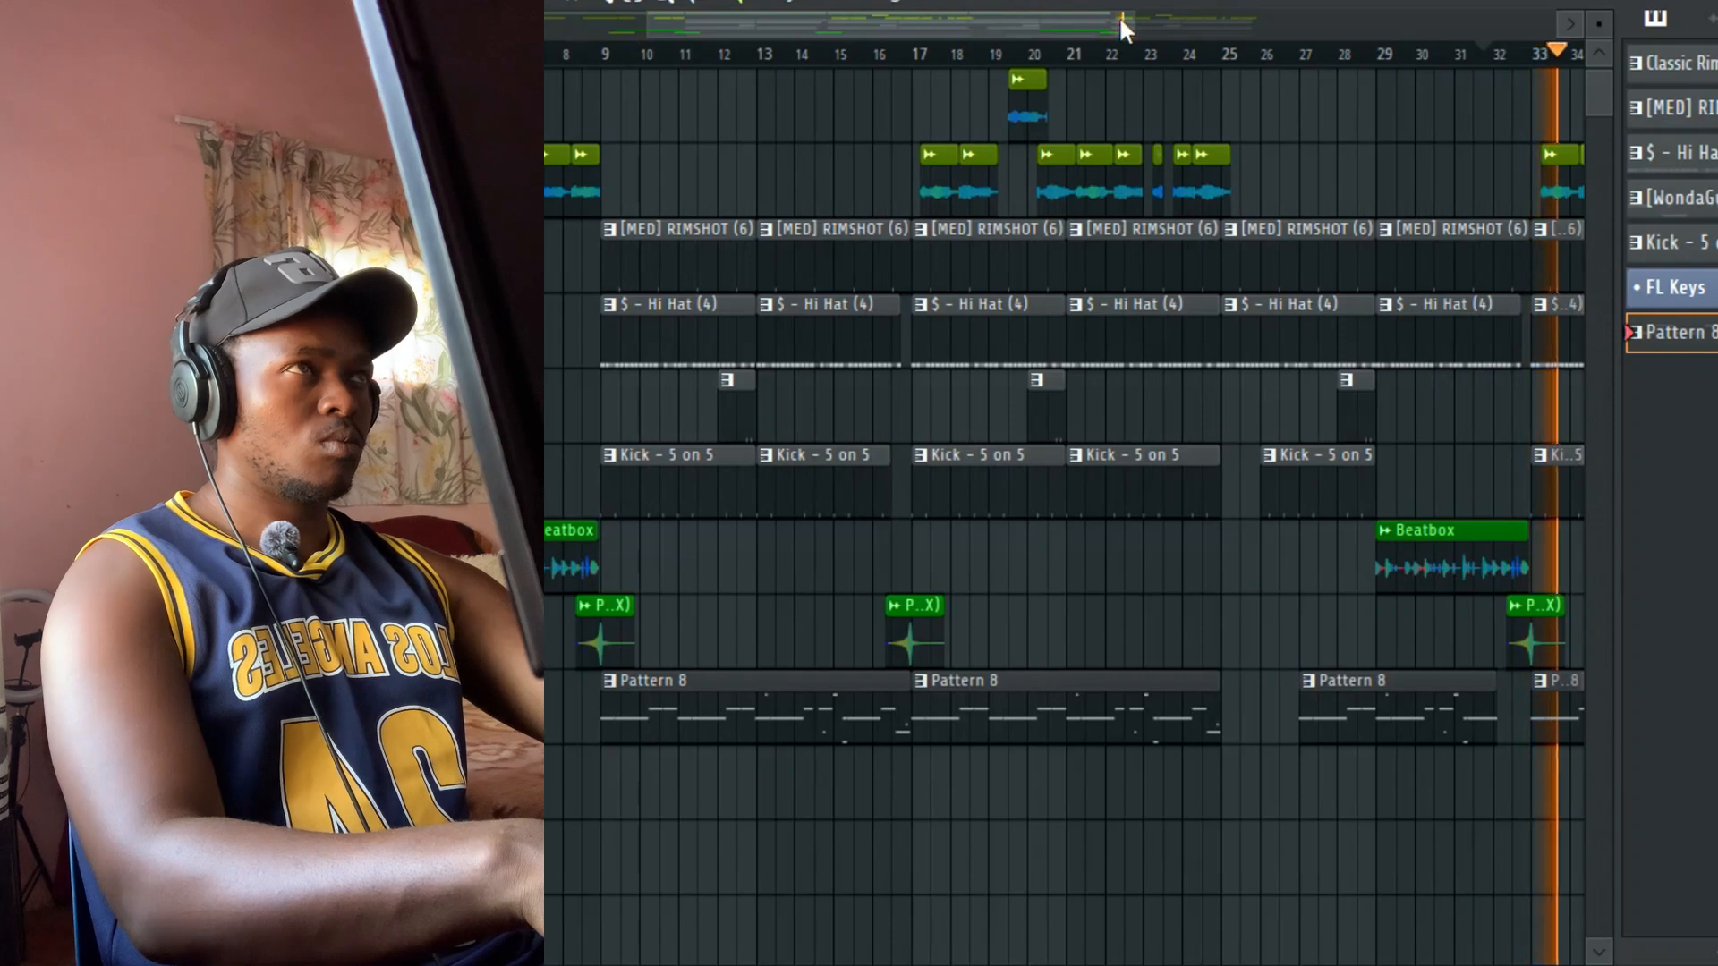
{"action": "left_click_drag", "start_coordinate": [1121, 16], "coordinate": [1351, 44]}
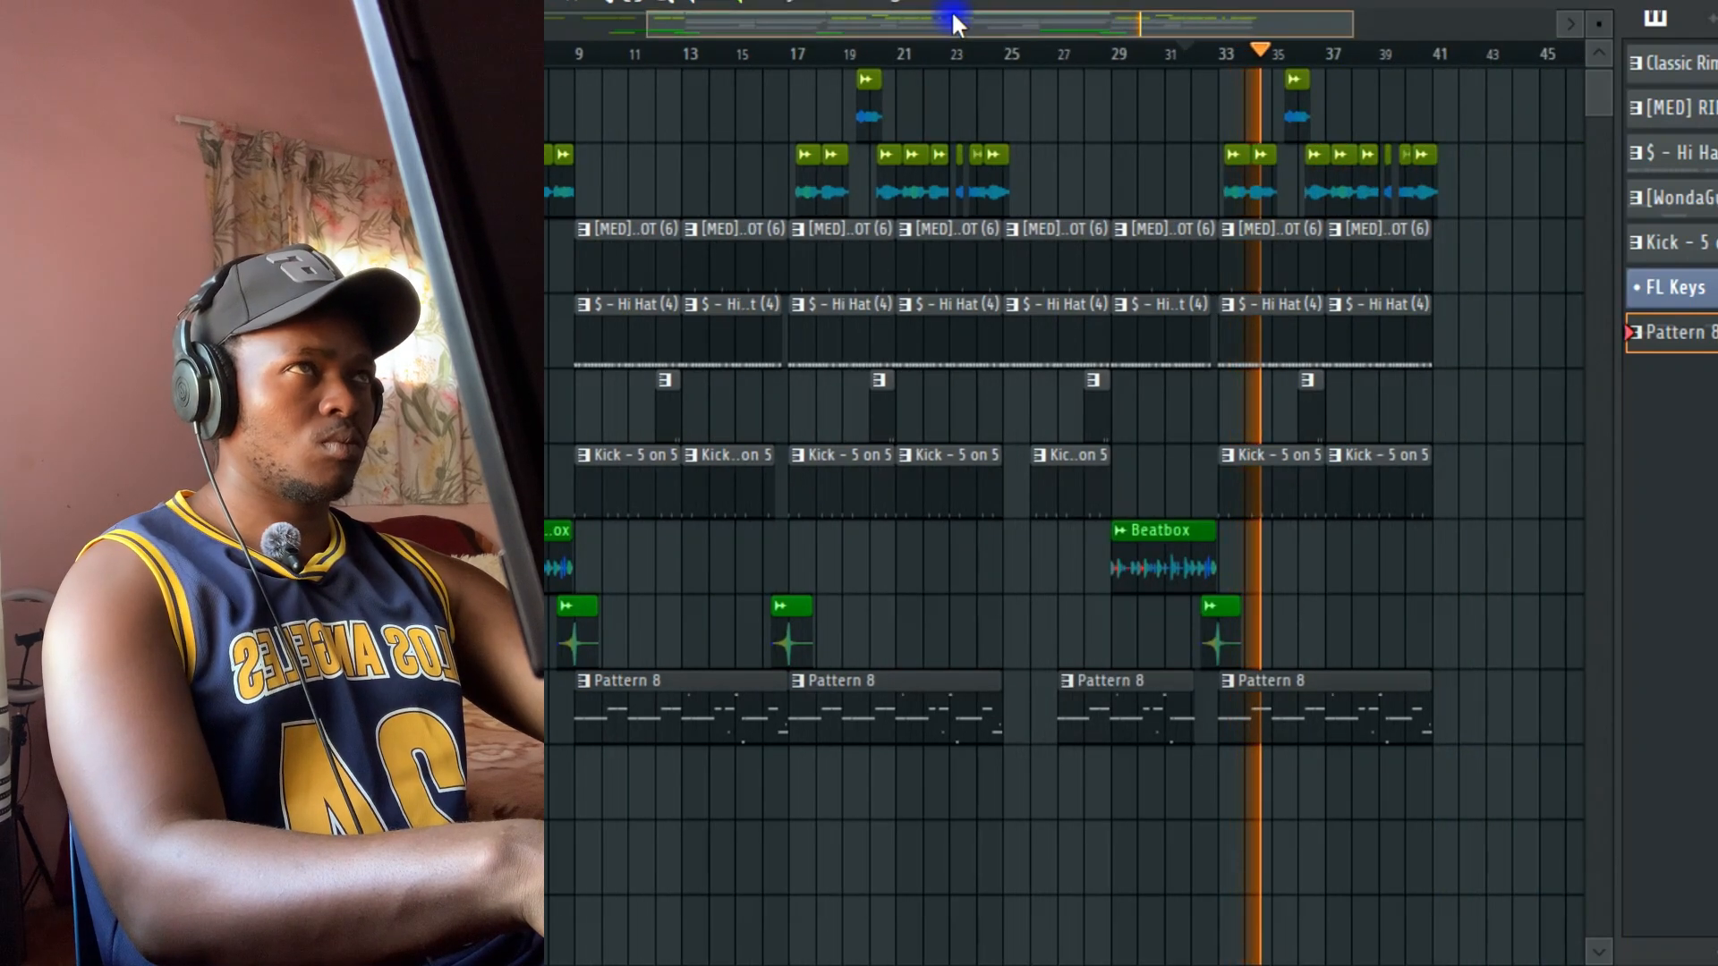
{"action": "left_click_drag", "start_coordinate": [952, 18], "coordinate": [839, 14]}
{"action": "key", "text": "space"}
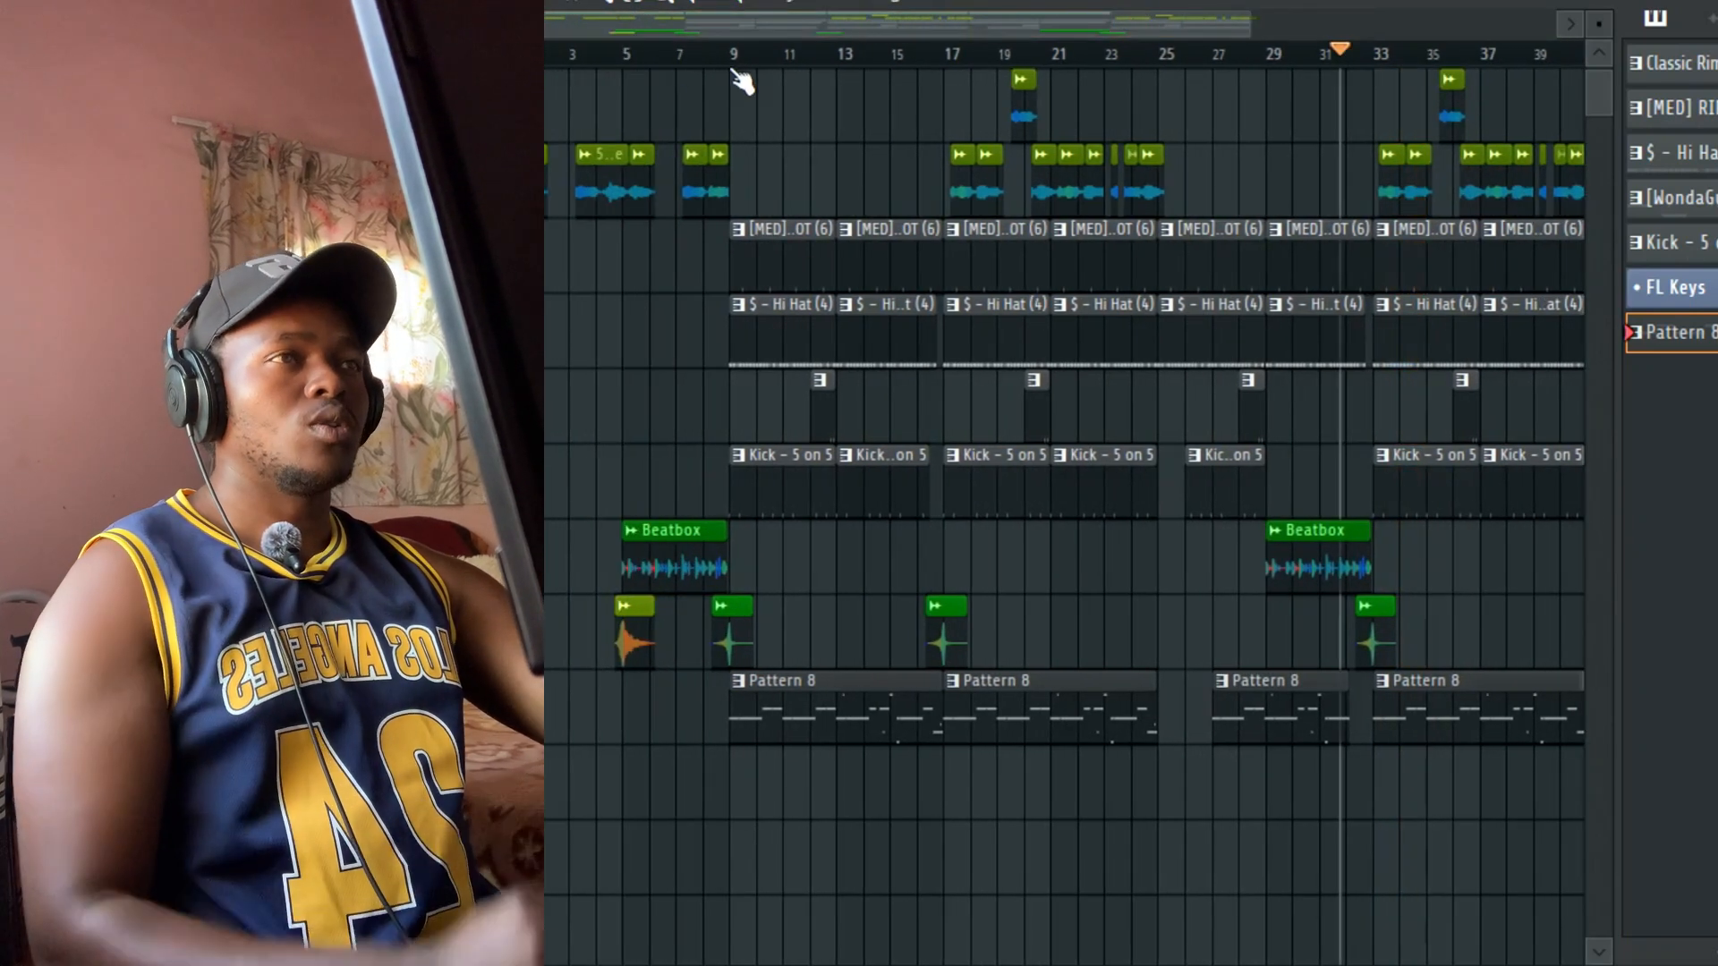
{"action": "left_click", "coordinate": [732, 53]}
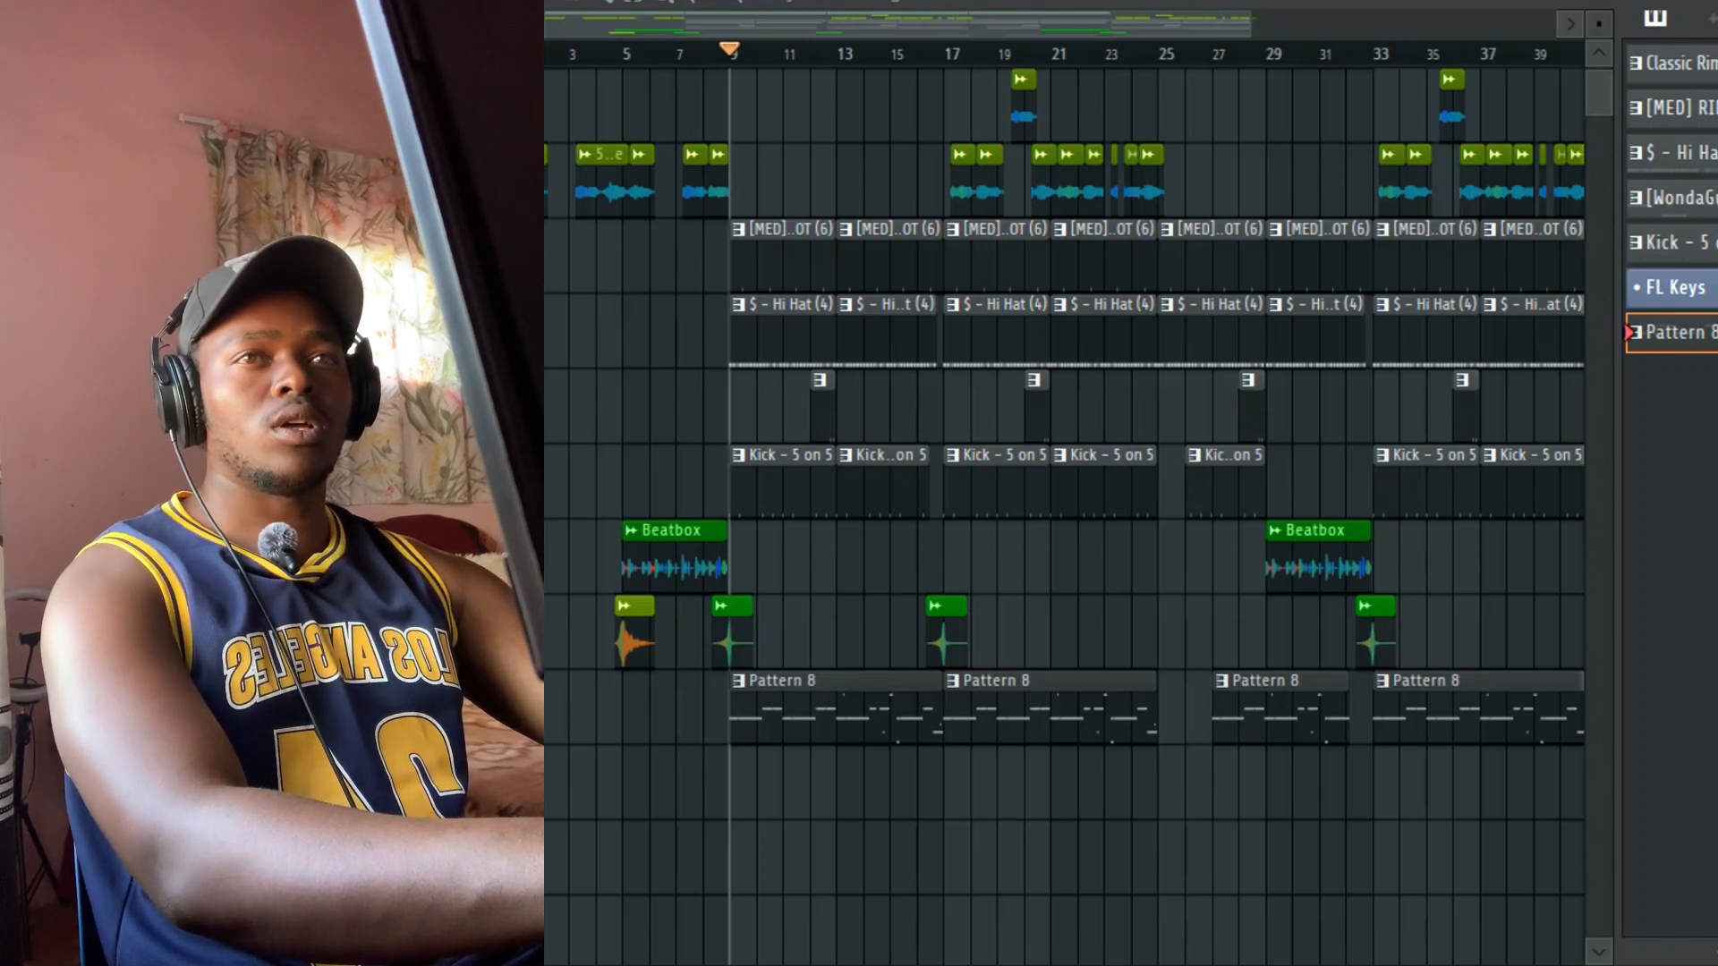
Step: Create a new pattern for an open hat and place its clips at bars 9 and 13 below the bass track
{"action": "left_click", "coordinate": [1660, 465]}
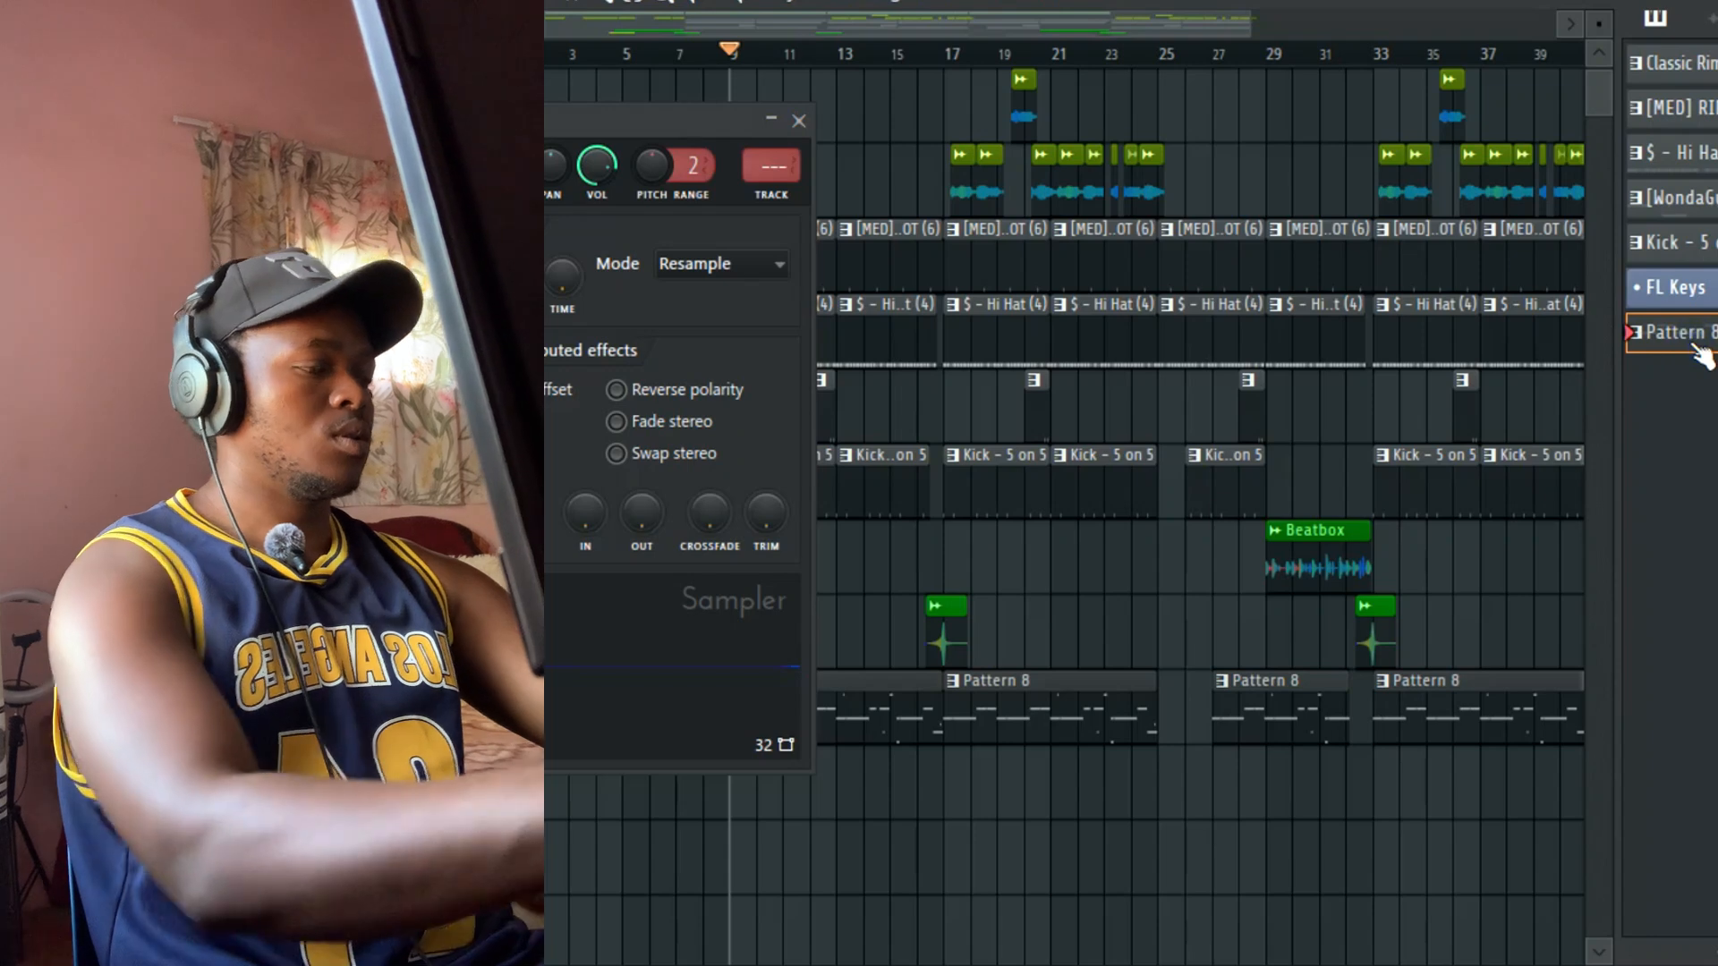
{"action": "key", "text": "F4"}
{"action": "left_click", "coordinate": [797, 120]}
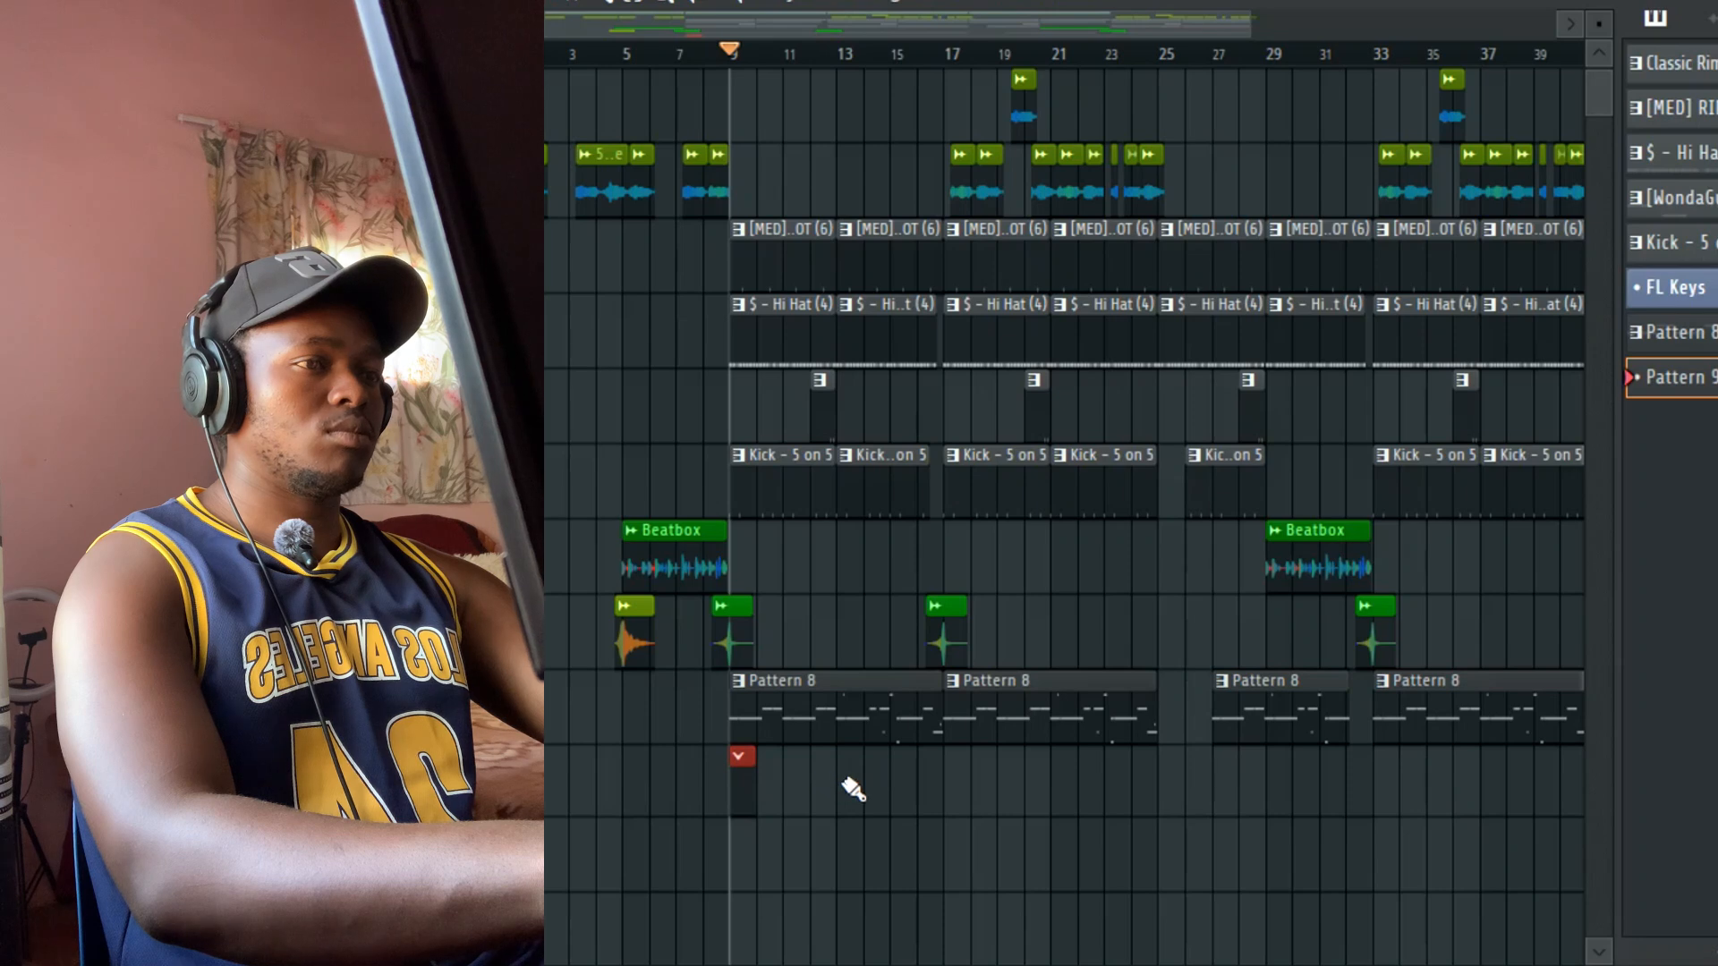
{"action": "key", "text": "F6"}
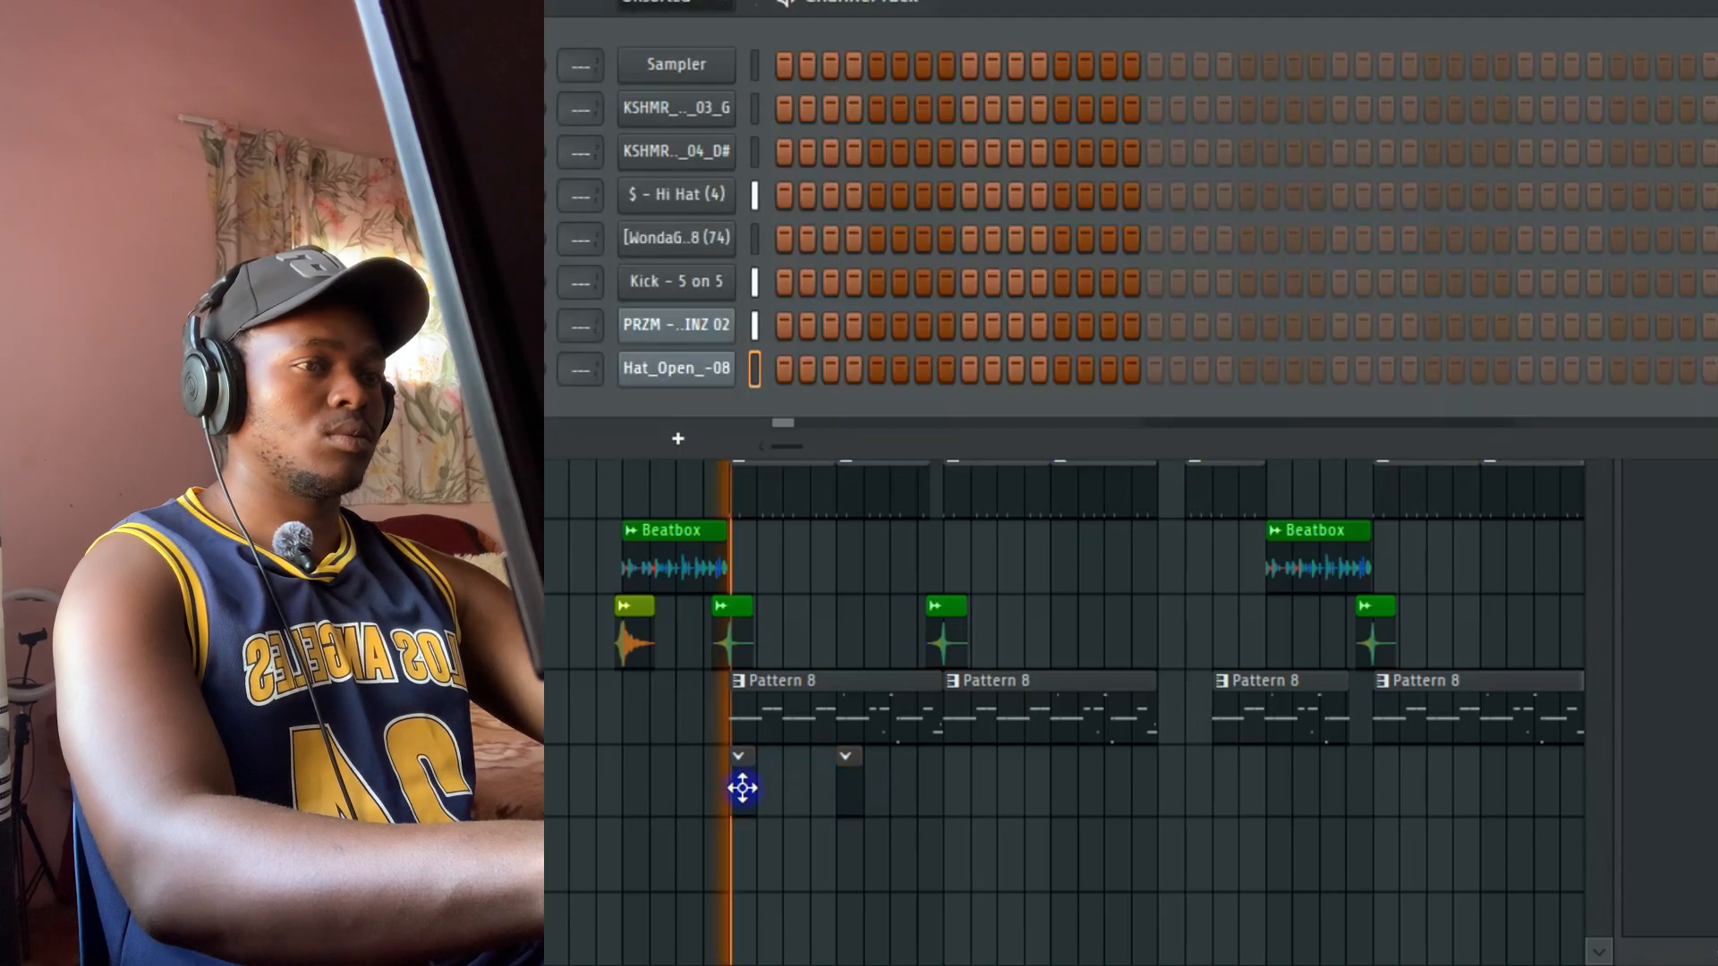
Step: Add an open hat hit on step 5 and audition Hat_Open_-08, Hat_Open_-15 and HERA Op..at (6), keeping the HERA sample
{"action": "left_click", "coordinate": [878, 370]}
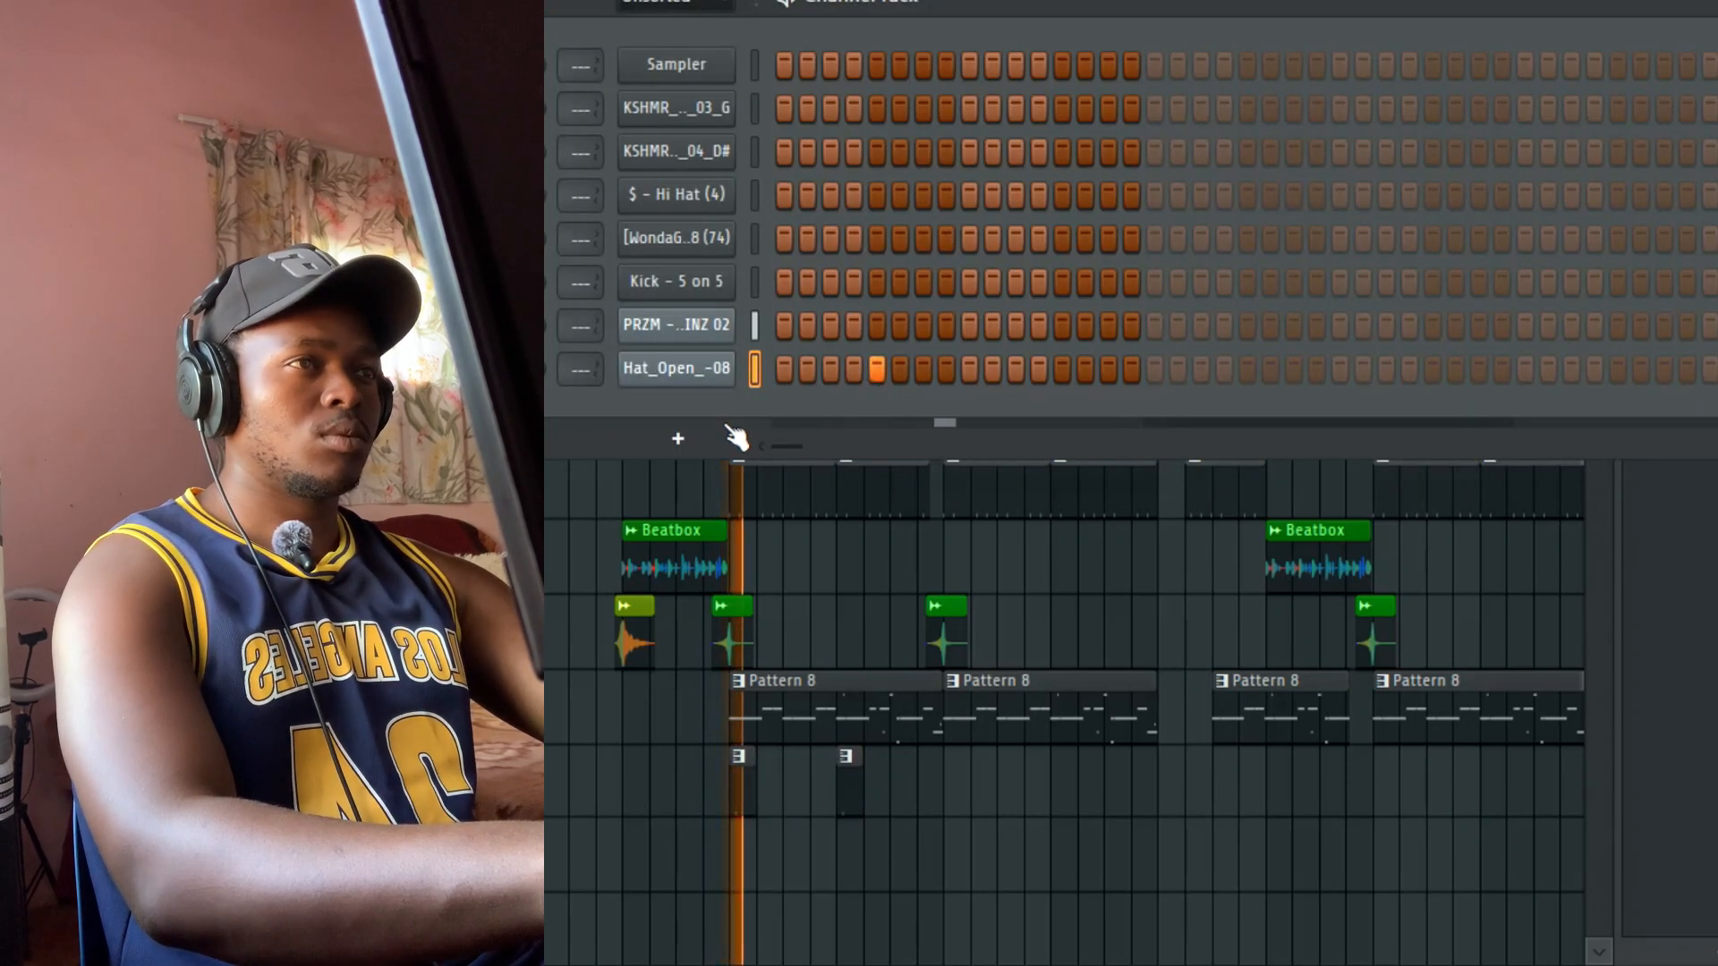
{"action": "key", "text": "space"}
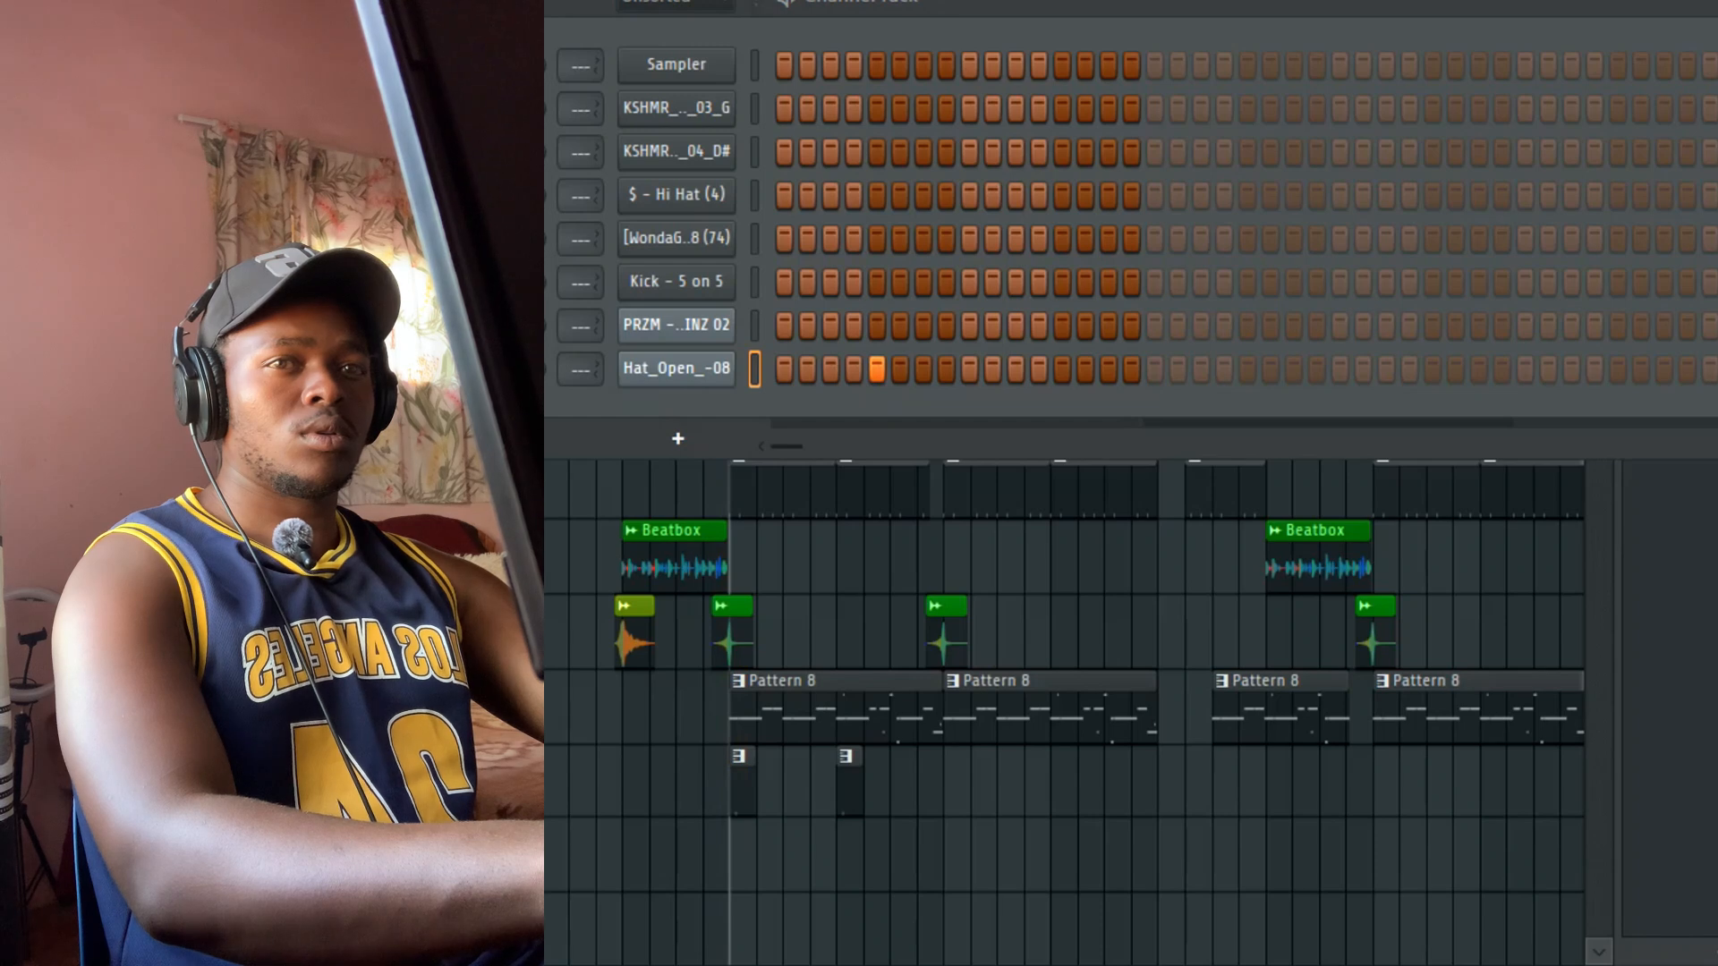
{"action": "key", "text": "space"}
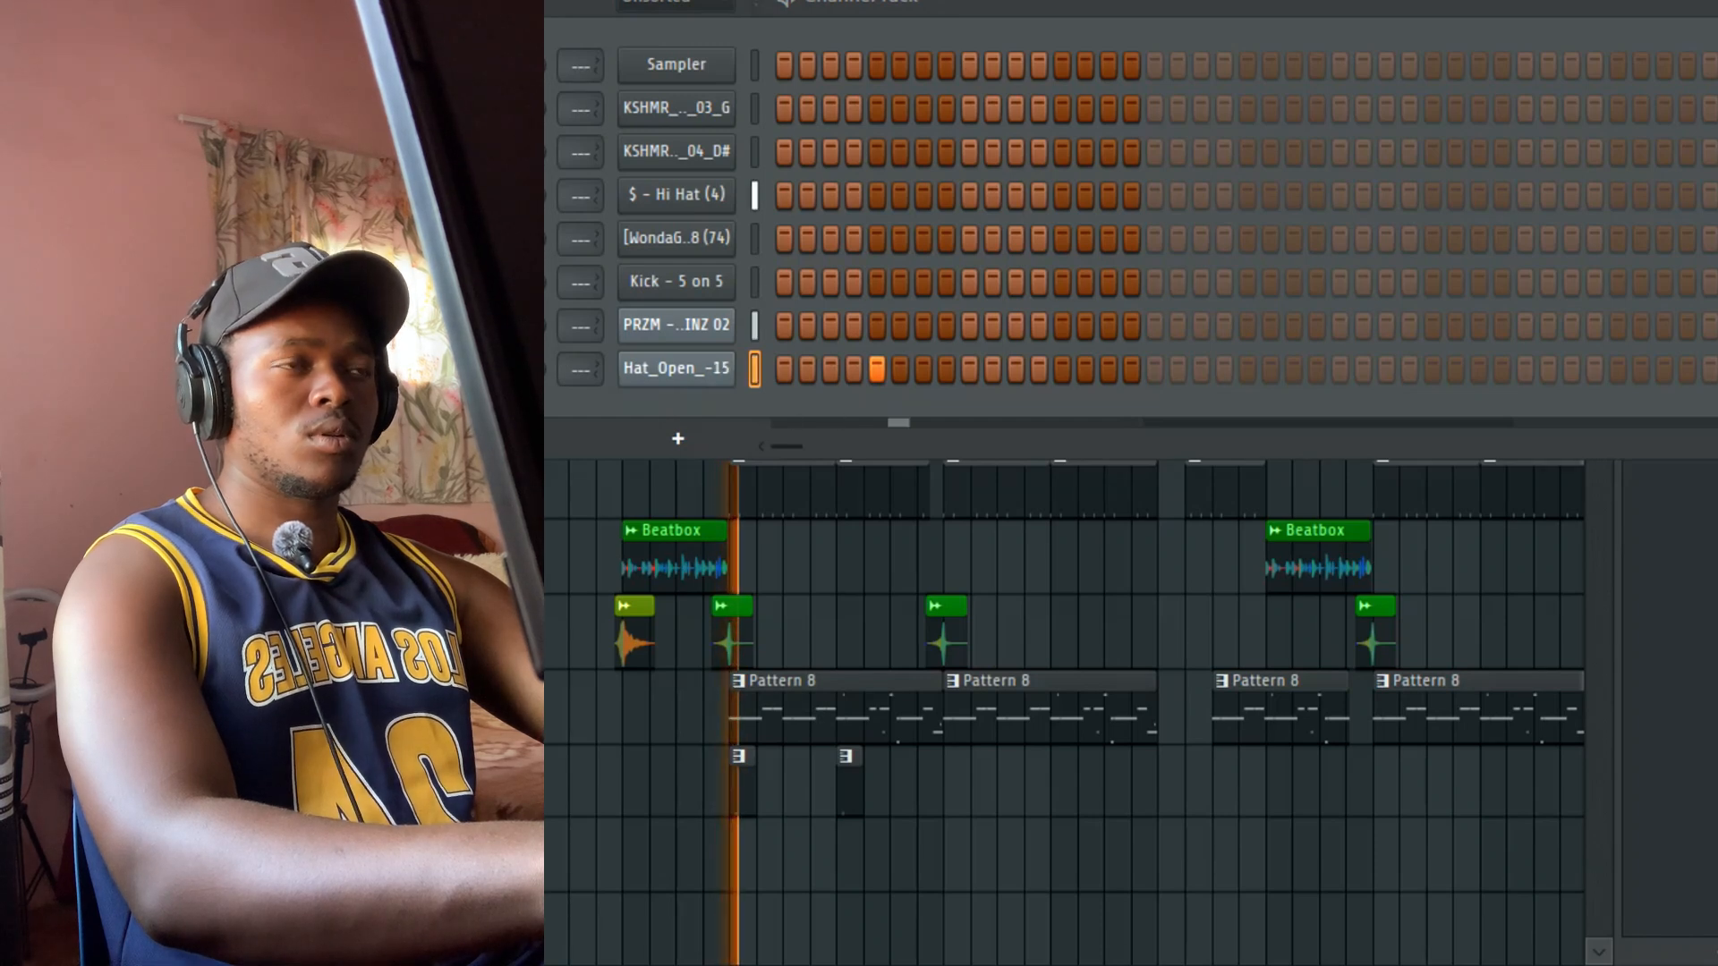
{"action": "key", "text": "space"}
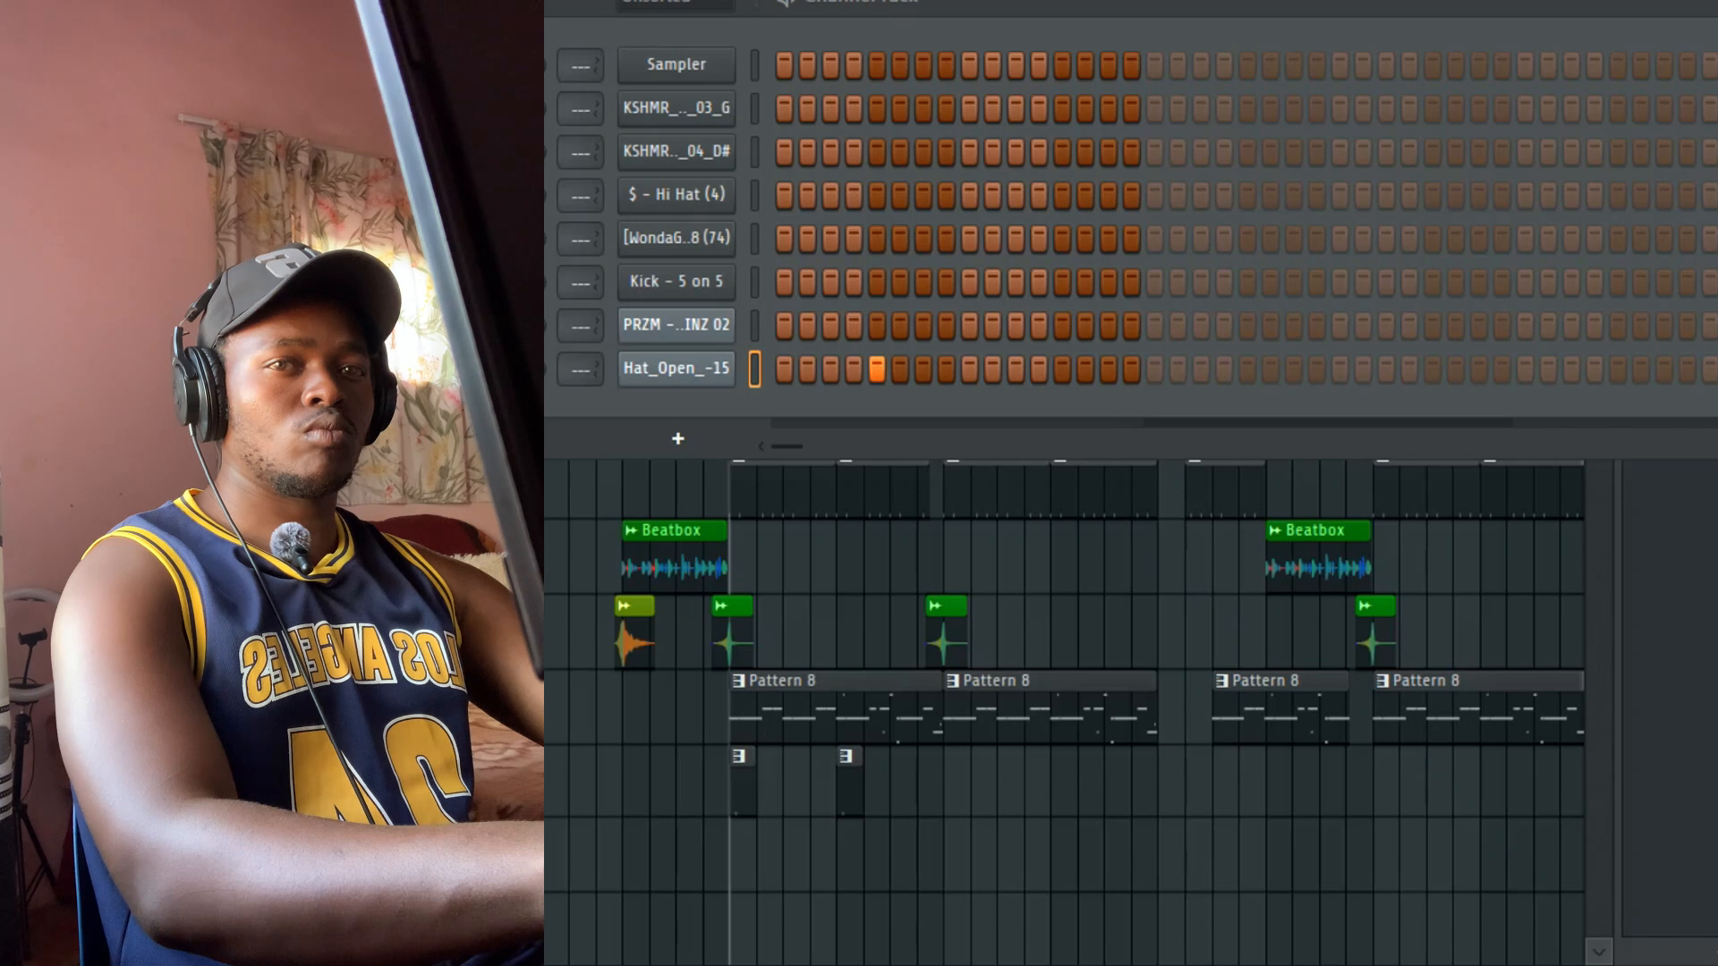
{"action": "key", "text": "space"}
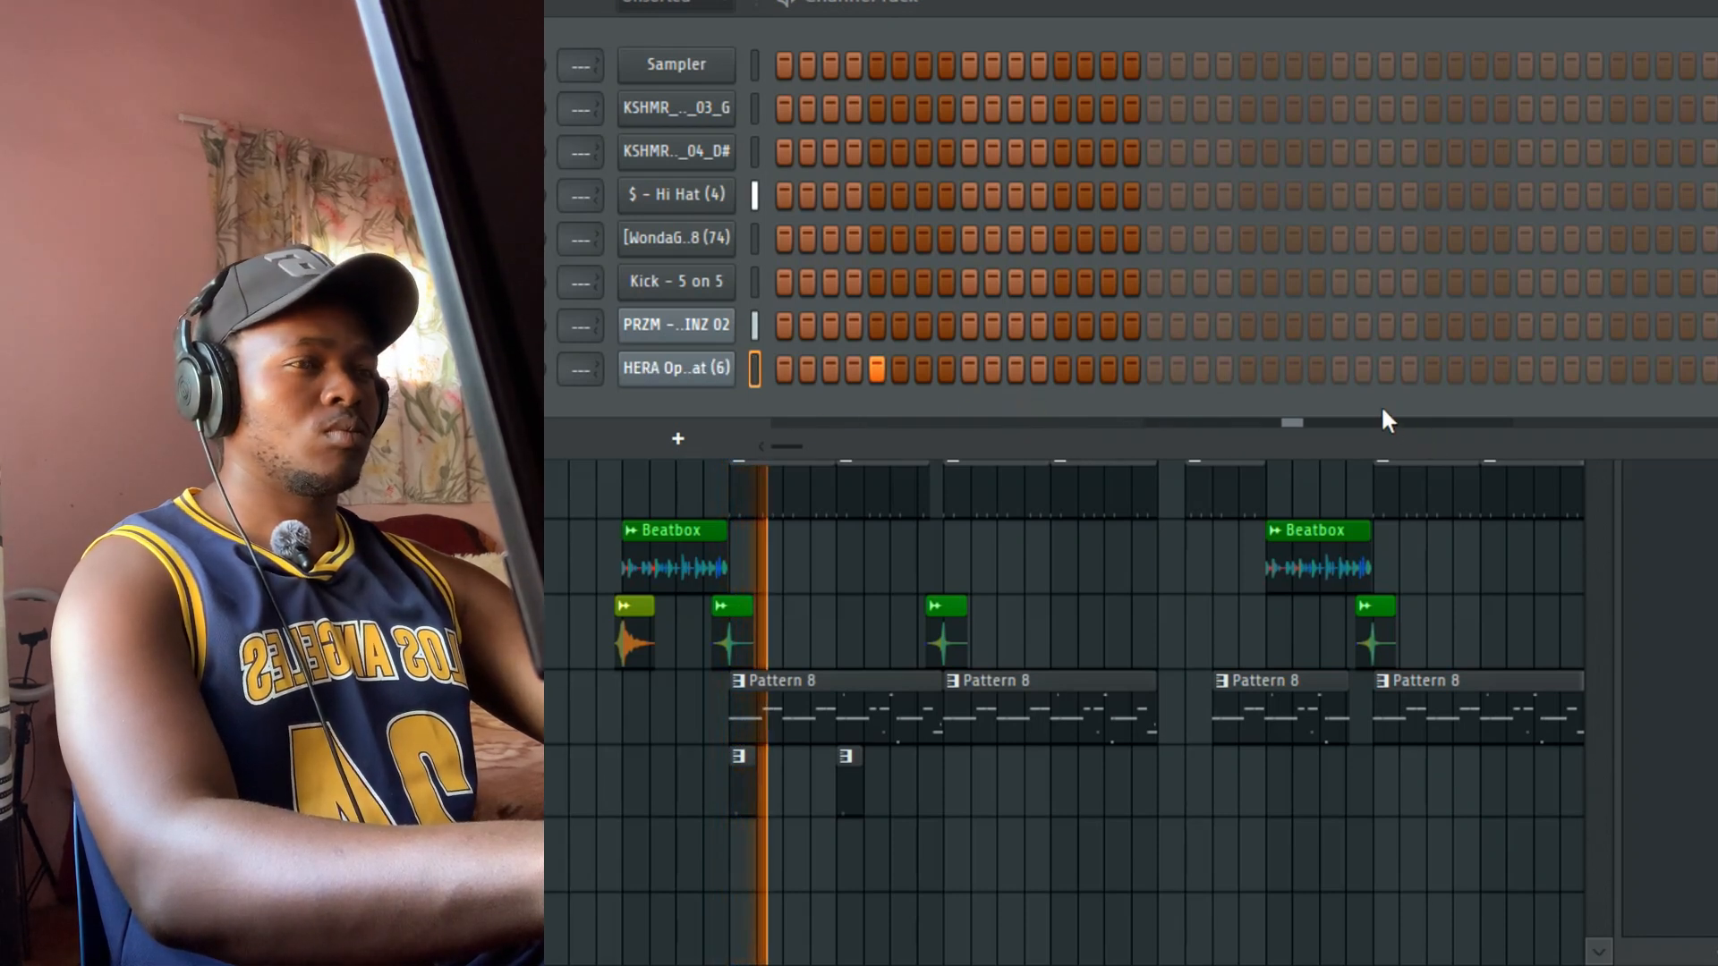
Step: Add a second HERA open hat hit on step 37 and replay the section from bar 9
{"action": "left_click", "coordinate": [1633, 368]}
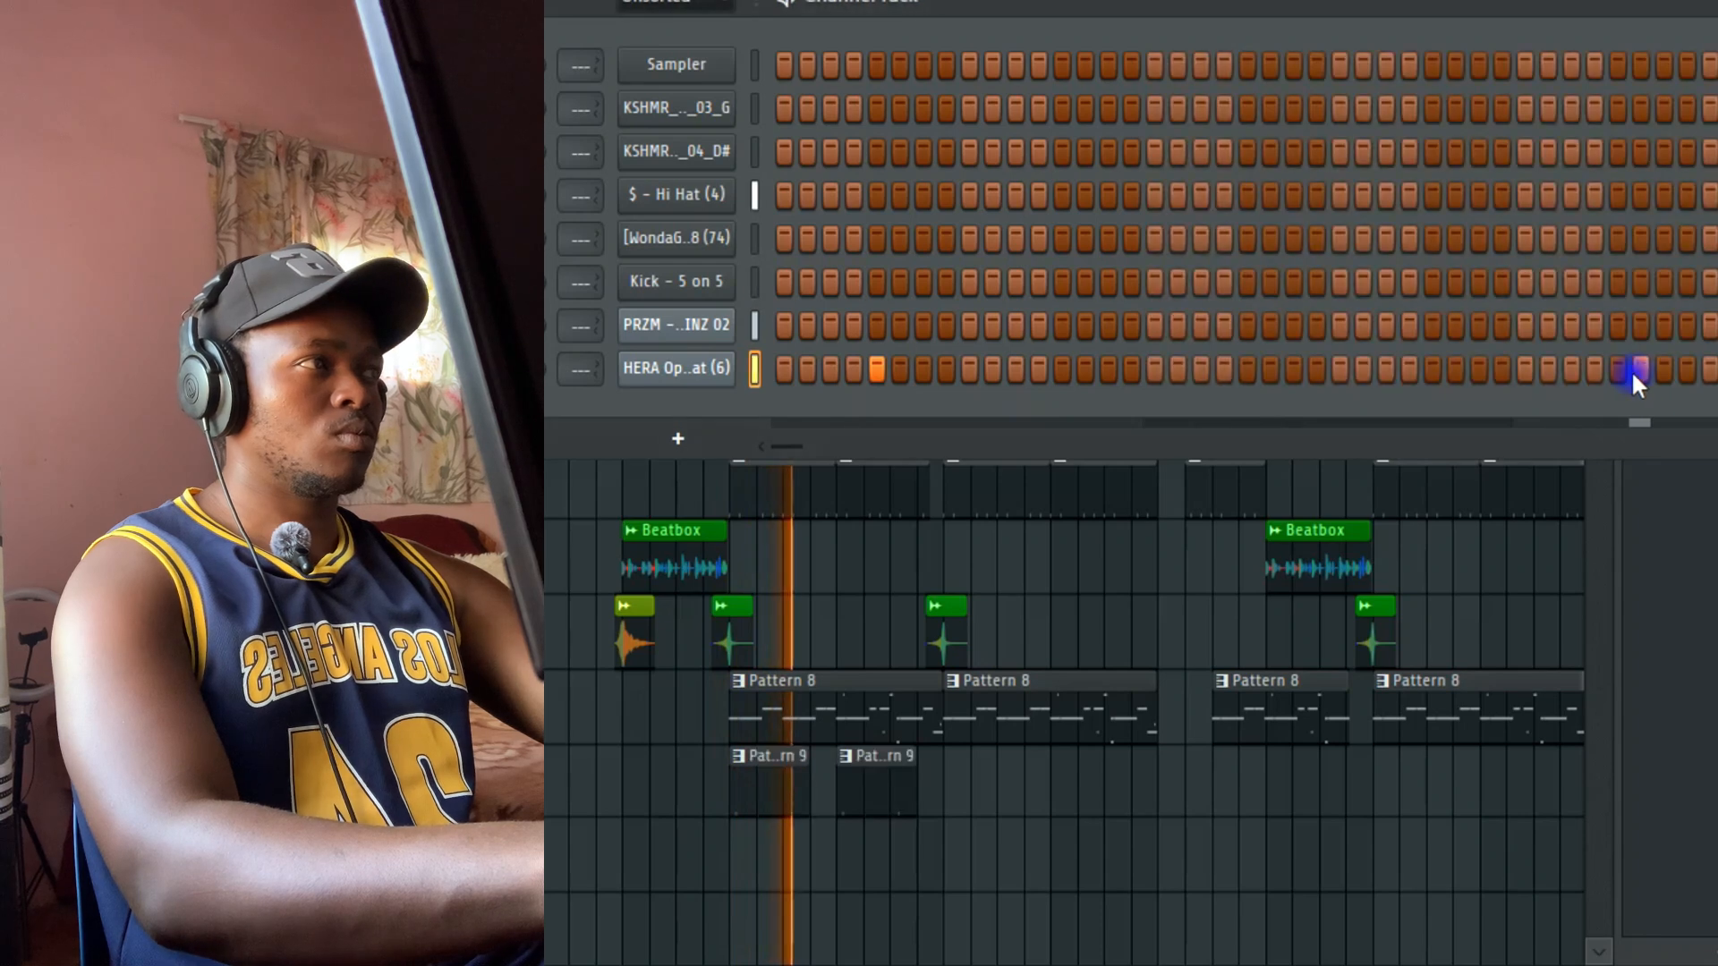
{"action": "left_click", "coordinate": [1626, 373]}
{"action": "key", "text": "space"}
{"action": "left_click", "coordinate": [1637, 374]}
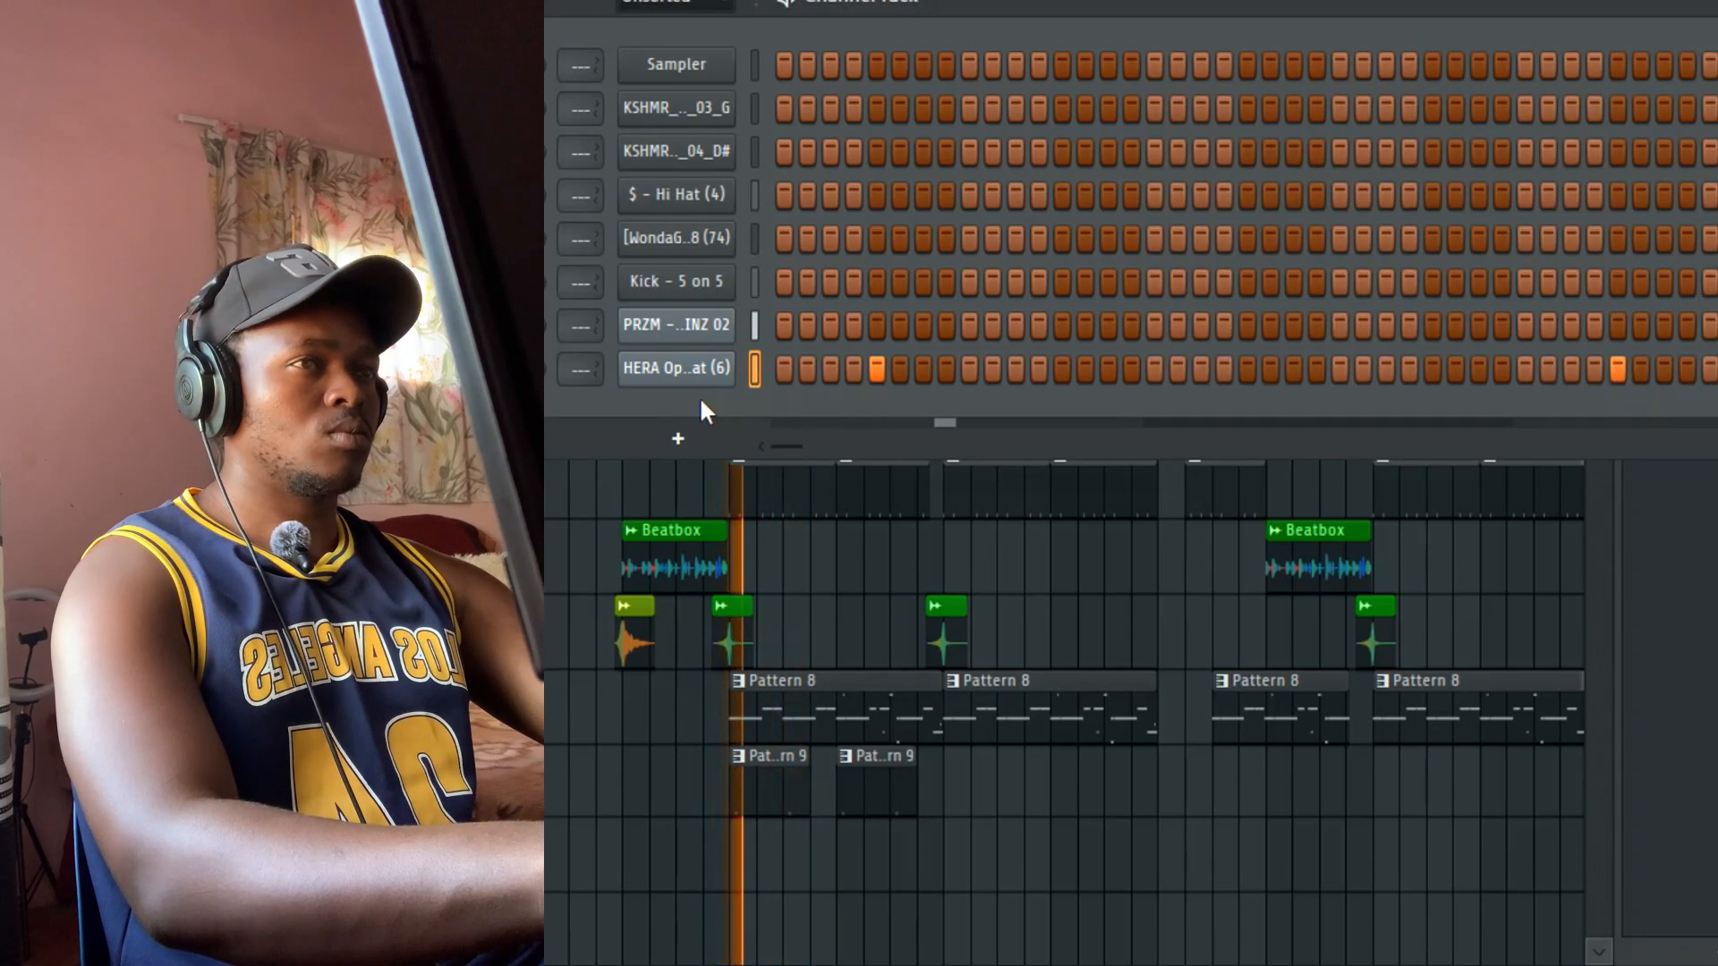
{"action": "right_click", "coordinate": [707, 368]}
{"action": "left_click", "coordinate": [799, 367]}
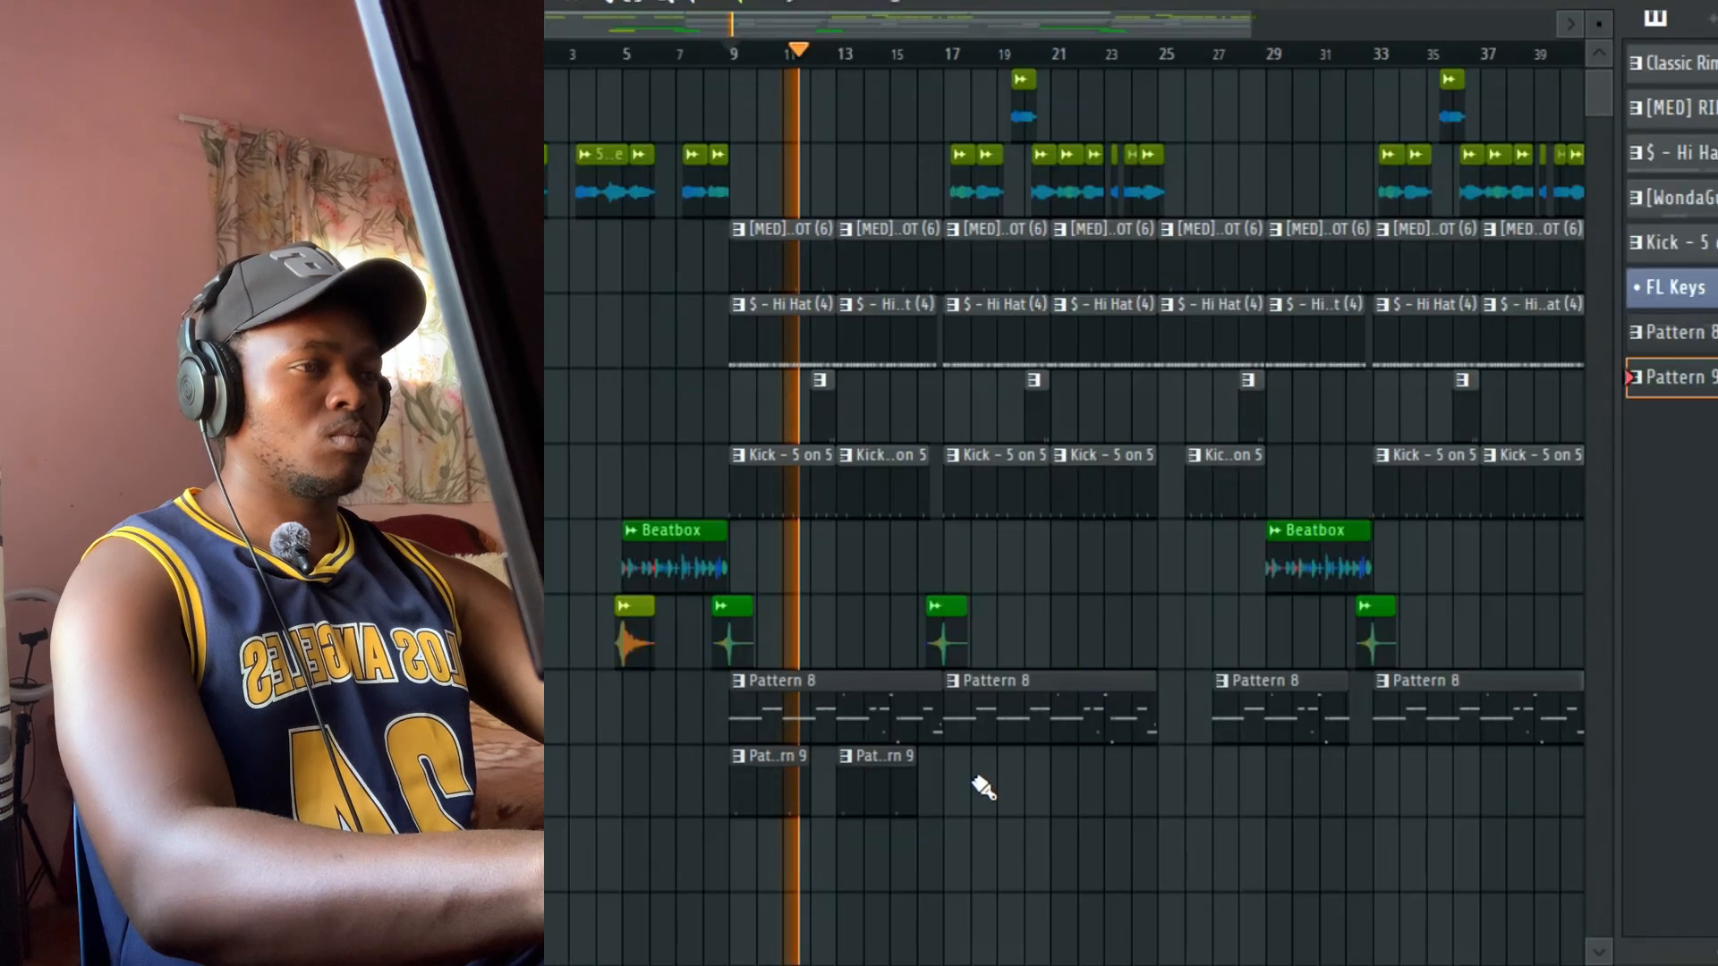
Step: Duplicate the Pattern 9 clips to bars 17 and 21 and extend all four clips to four bars each
{"action": "mouse_move", "coordinate": [985, 787]}
{"action": "left_mouse_down"}
{"action": "mouse_move", "coordinate": [763, 778]}
{"action": "mouse_move", "coordinate": [1035, 778]}
{"action": "mouse_move", "coordinate": [980, 788]}
{"action": "left_mouse_up"}
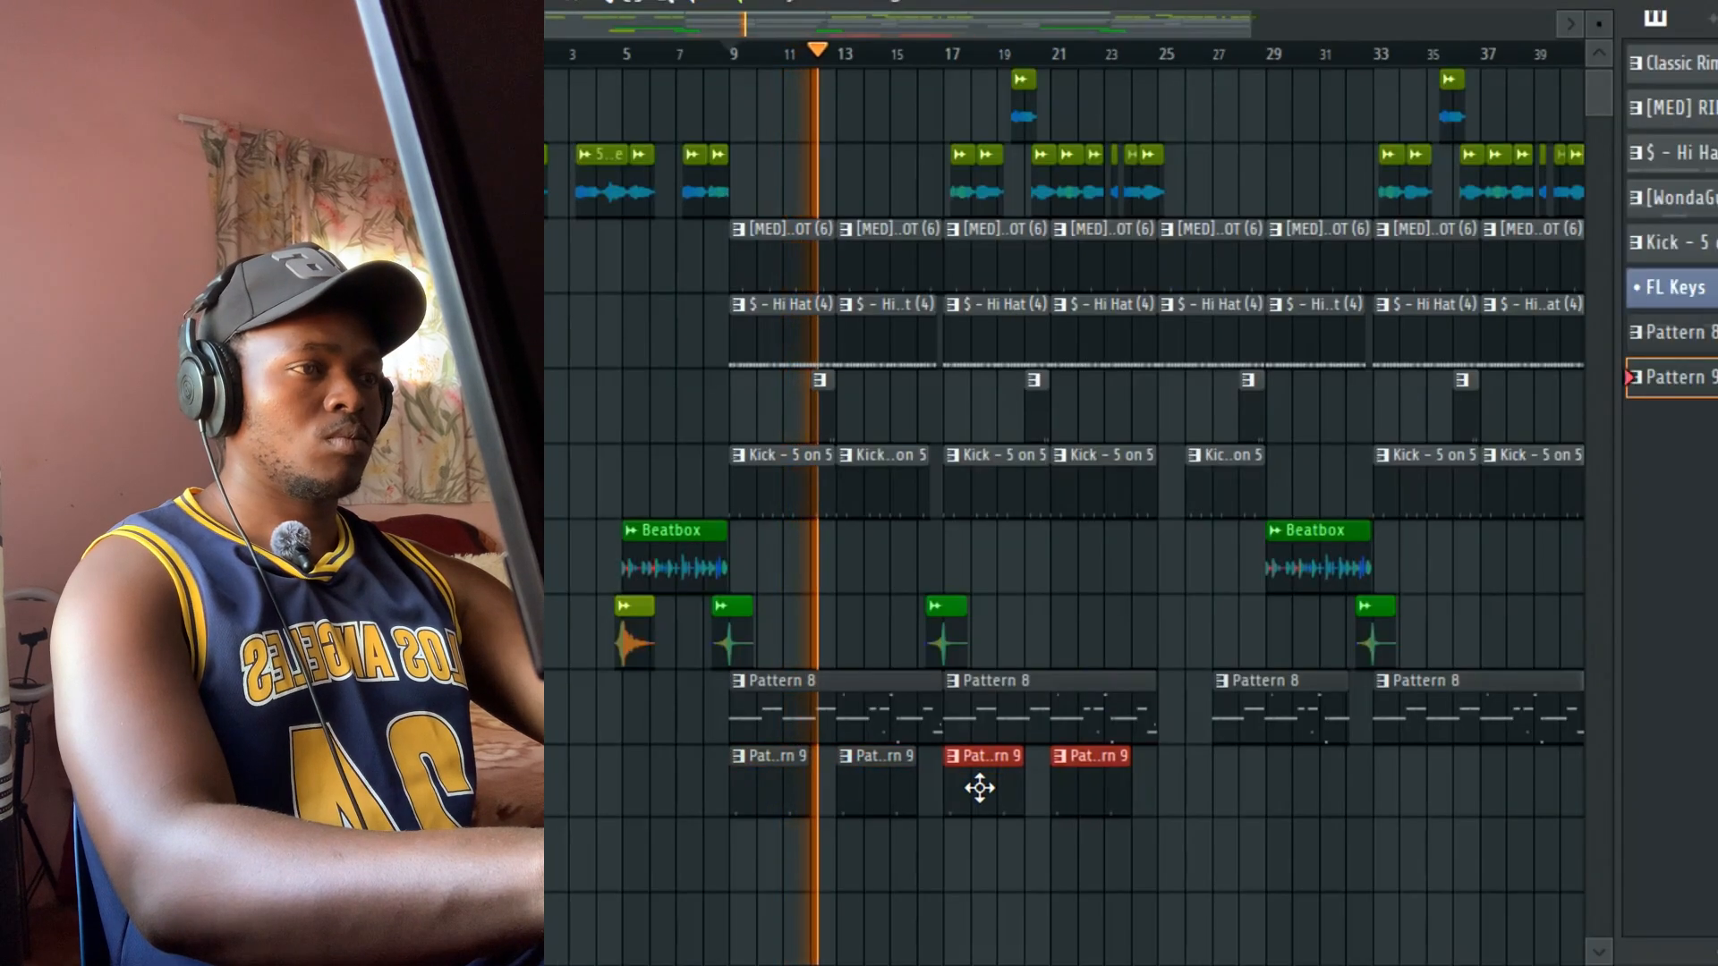
{"action": "left_click_drag", "start_coordinate": [1152, 743], "coordinate": [844, 778]}
{"action": "scroll", "coordinate": [989, 710], "scroll_direction": "down", "scroll_amount": 2}
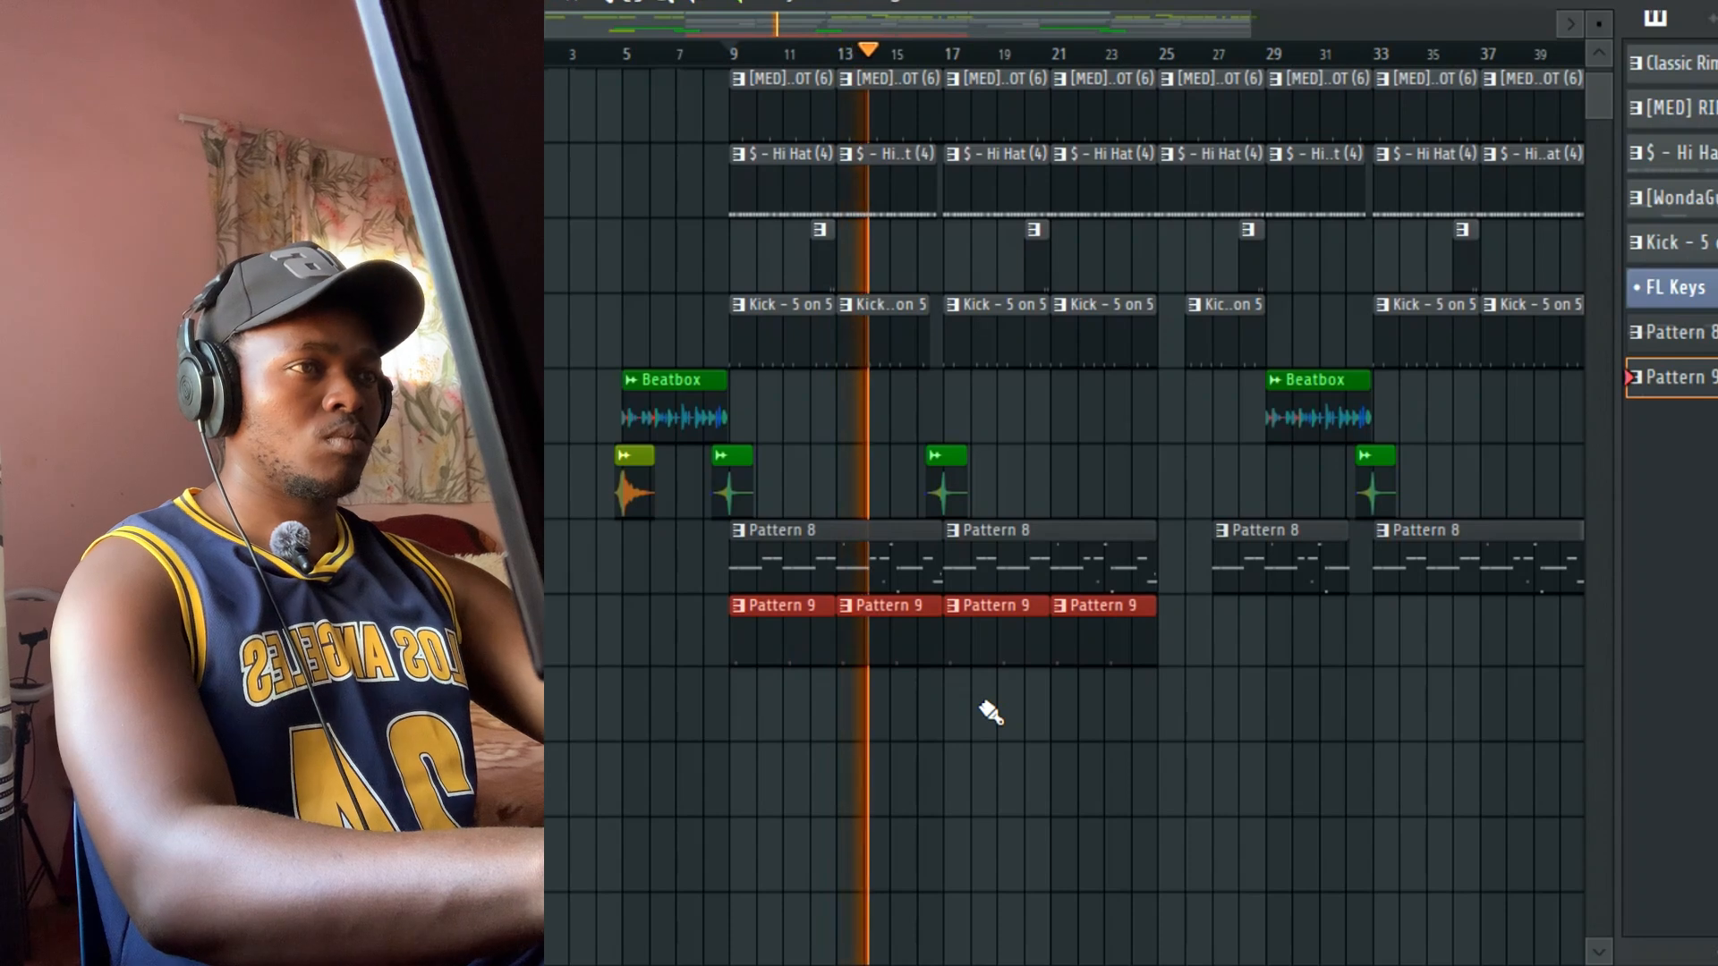
{"action": "left_click", "coordinate": [990, 711]}
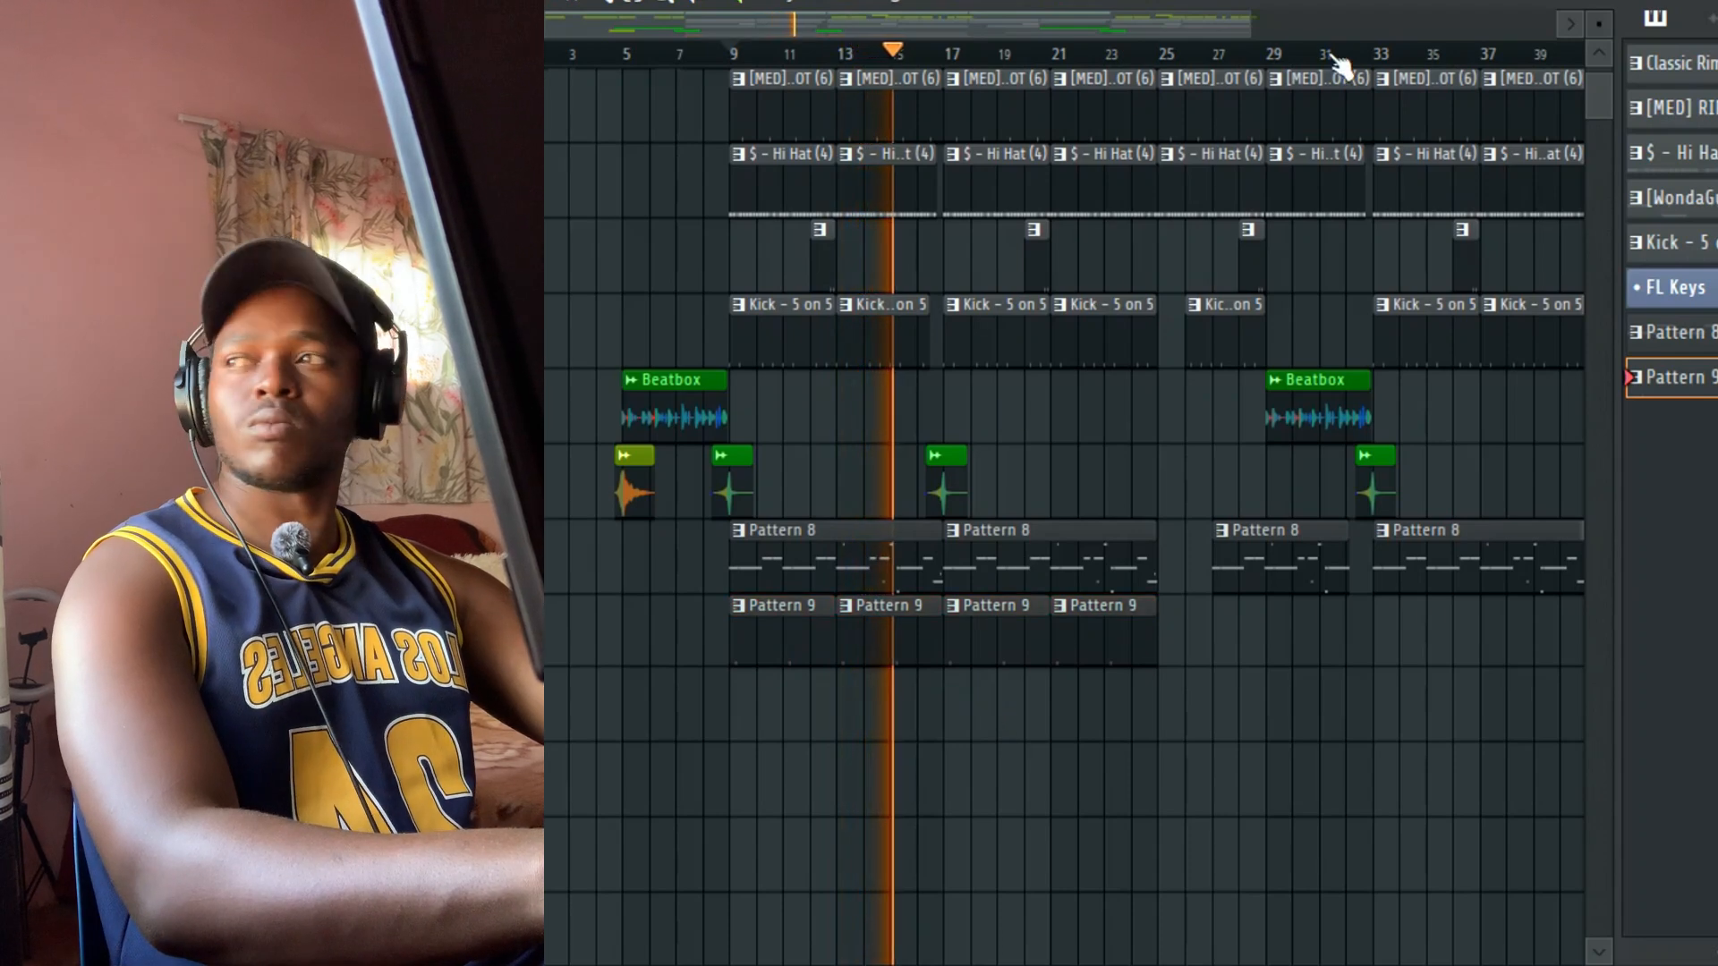
Step: Move the short kick slice at bar 41 down a track to beat 2, and start the remaining Kick clip half a beat after it
{"action": "scroll", "coordinate": [1226, 277], "scroll_direction": "up", "scroll_amount": 2}
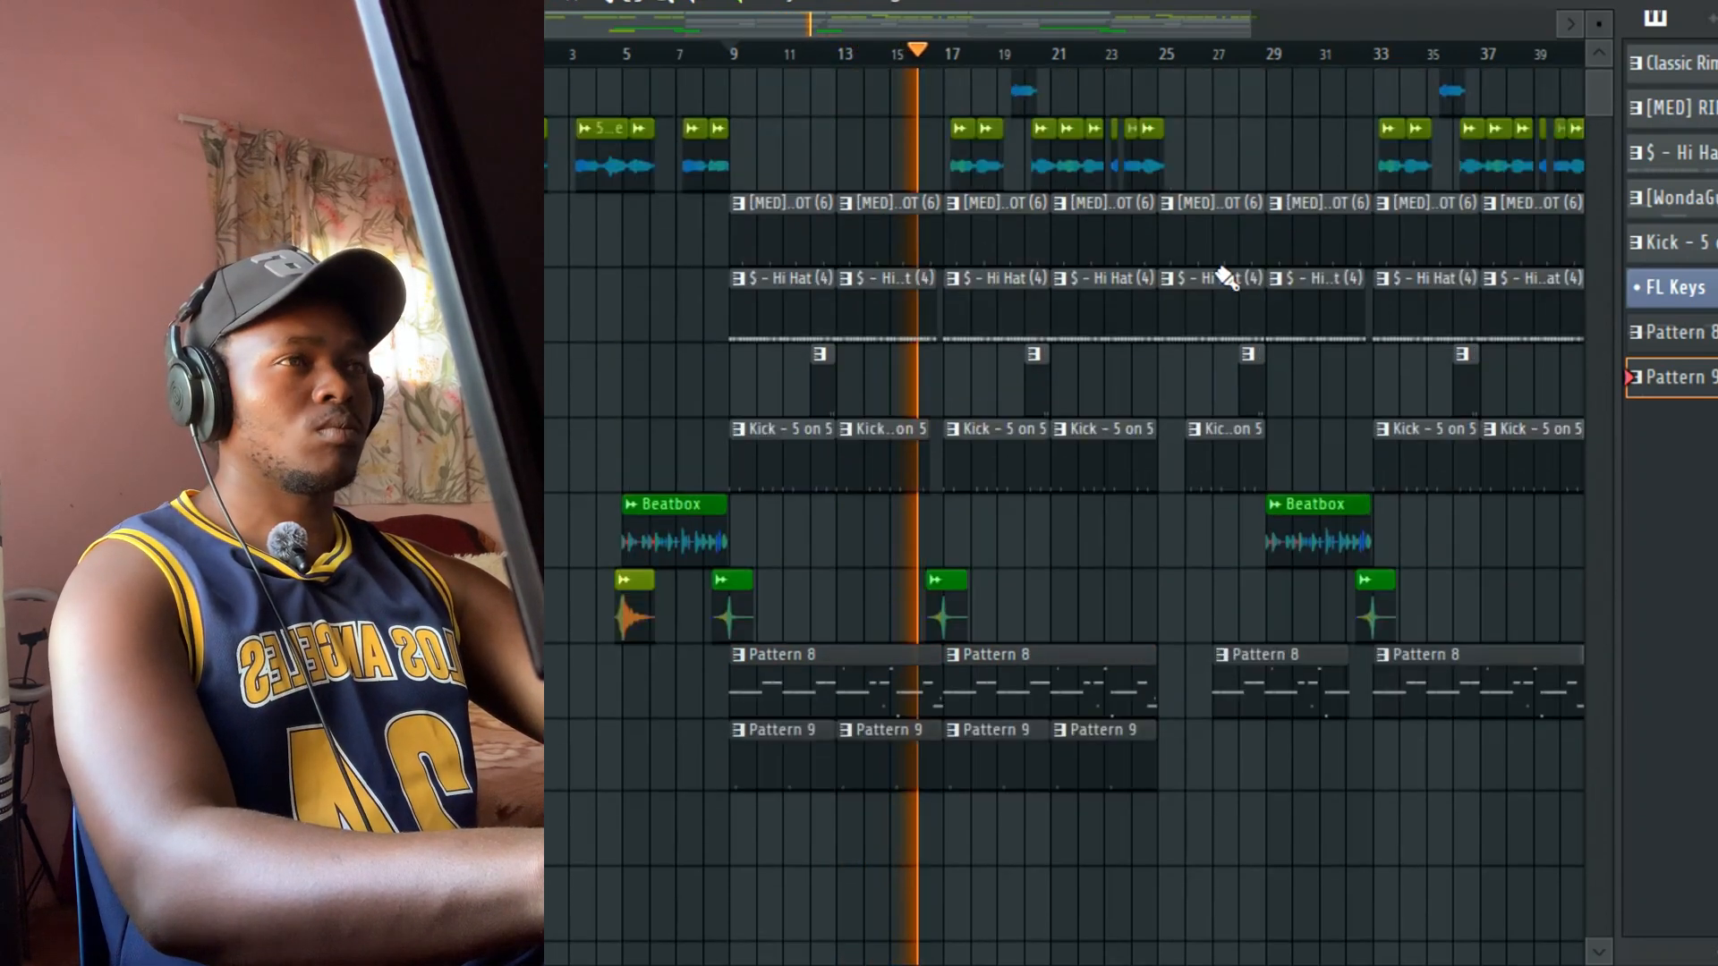
{"action": "scroll", "coordinate": [1226, 278], "scroll_direction": "up", "scroll_amount": 2}
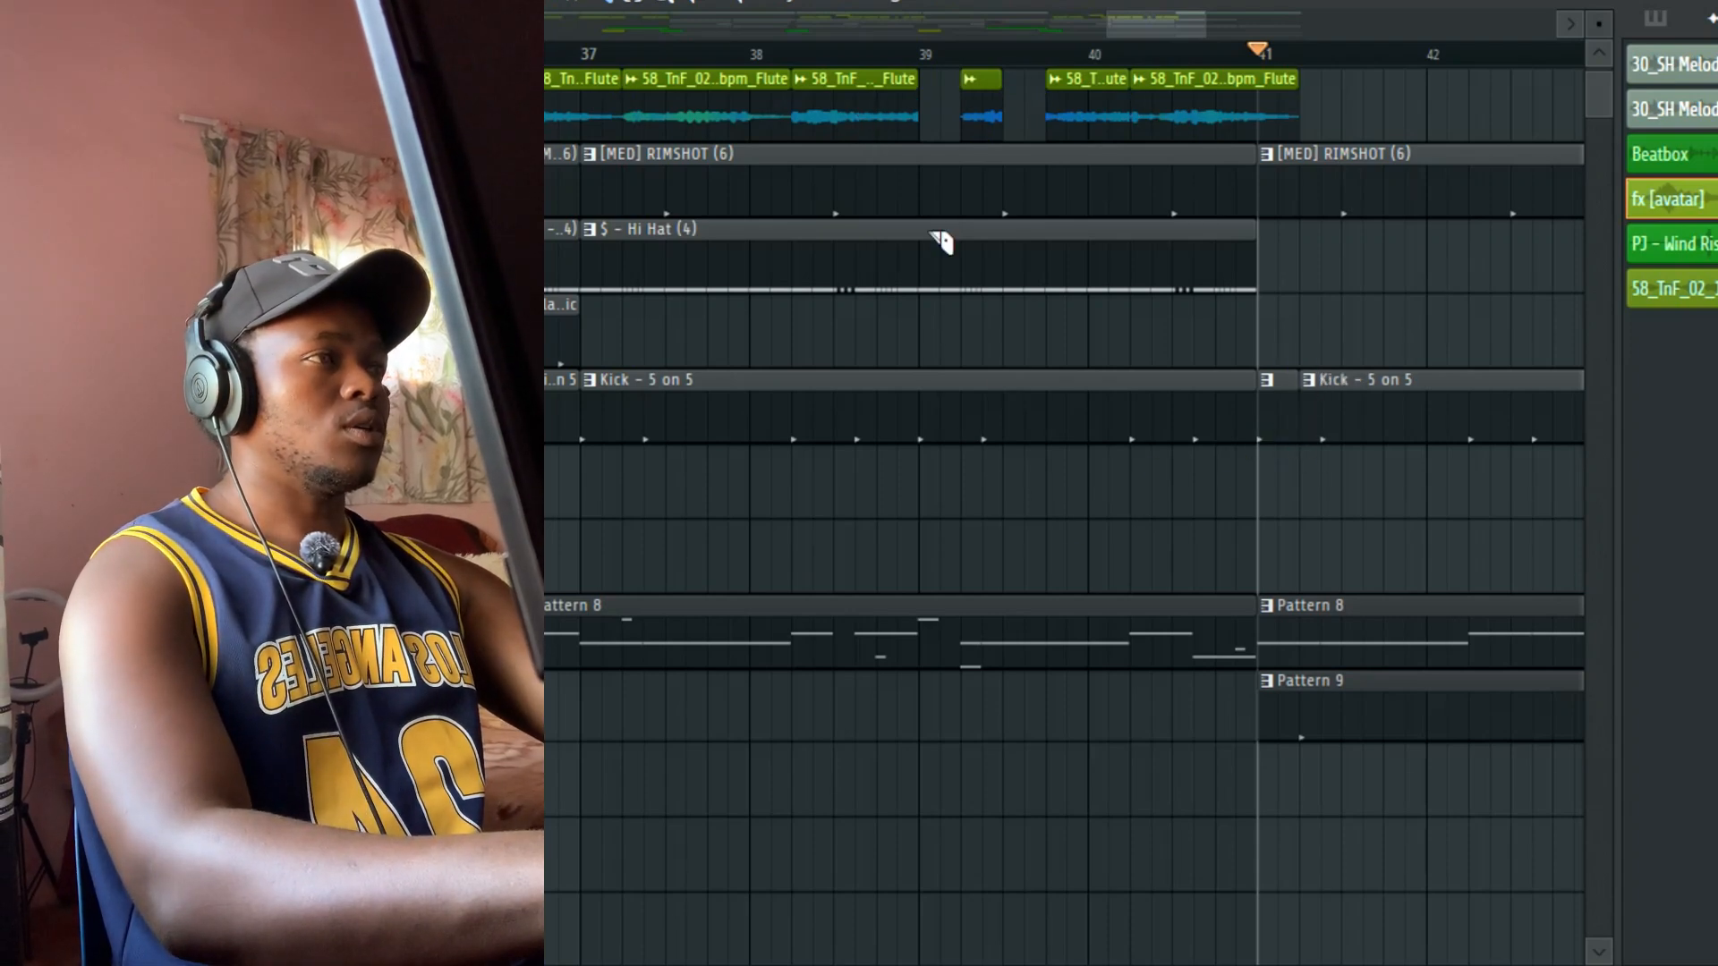
{"action": "left_click_drag", "start_coordinate": [1270, 414], "coordinate": [1311, 505]}
{"action": "key", "text": "space"}
{"action": "left_click_drag", "start_coordinate": [1297, 414], "coordinate": [1318, 413]}
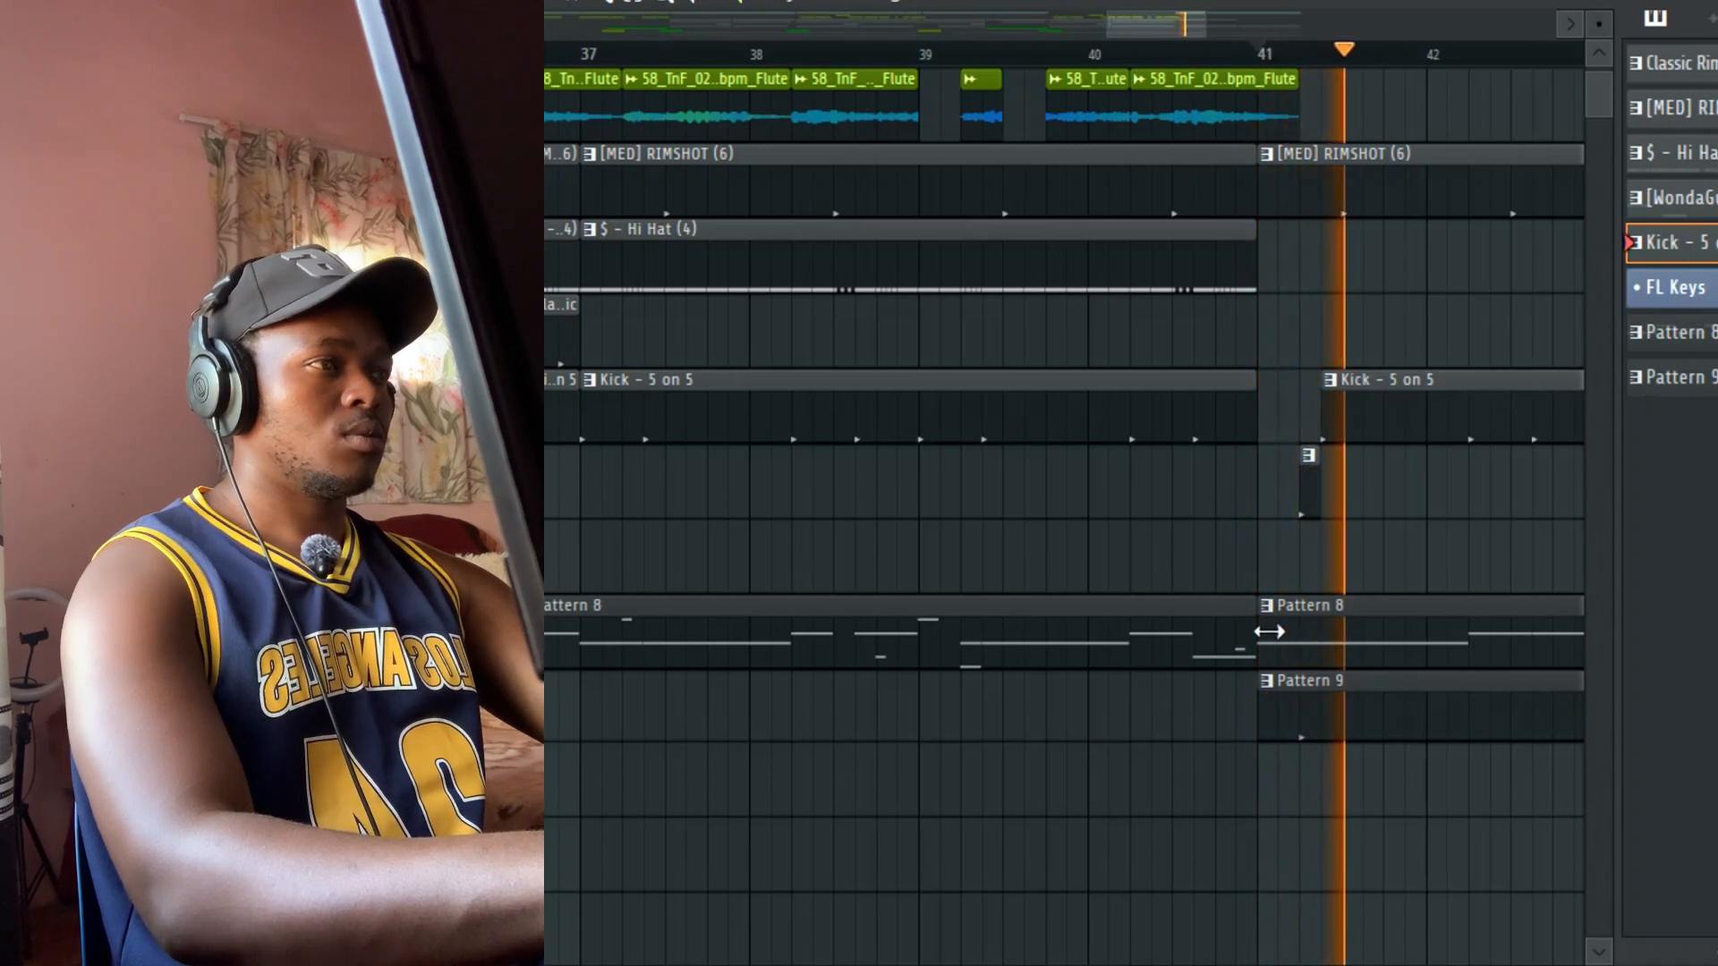
Step: Trim the start of the Pattern 8 clip at bar 41 to beat 2 and slice it where the main Kick clip begins
{"action": "left_click_drag", "start_coordinate": [1260, 630], "coordinate": [1299, 629]}
{"action": "key", "text": "space"}
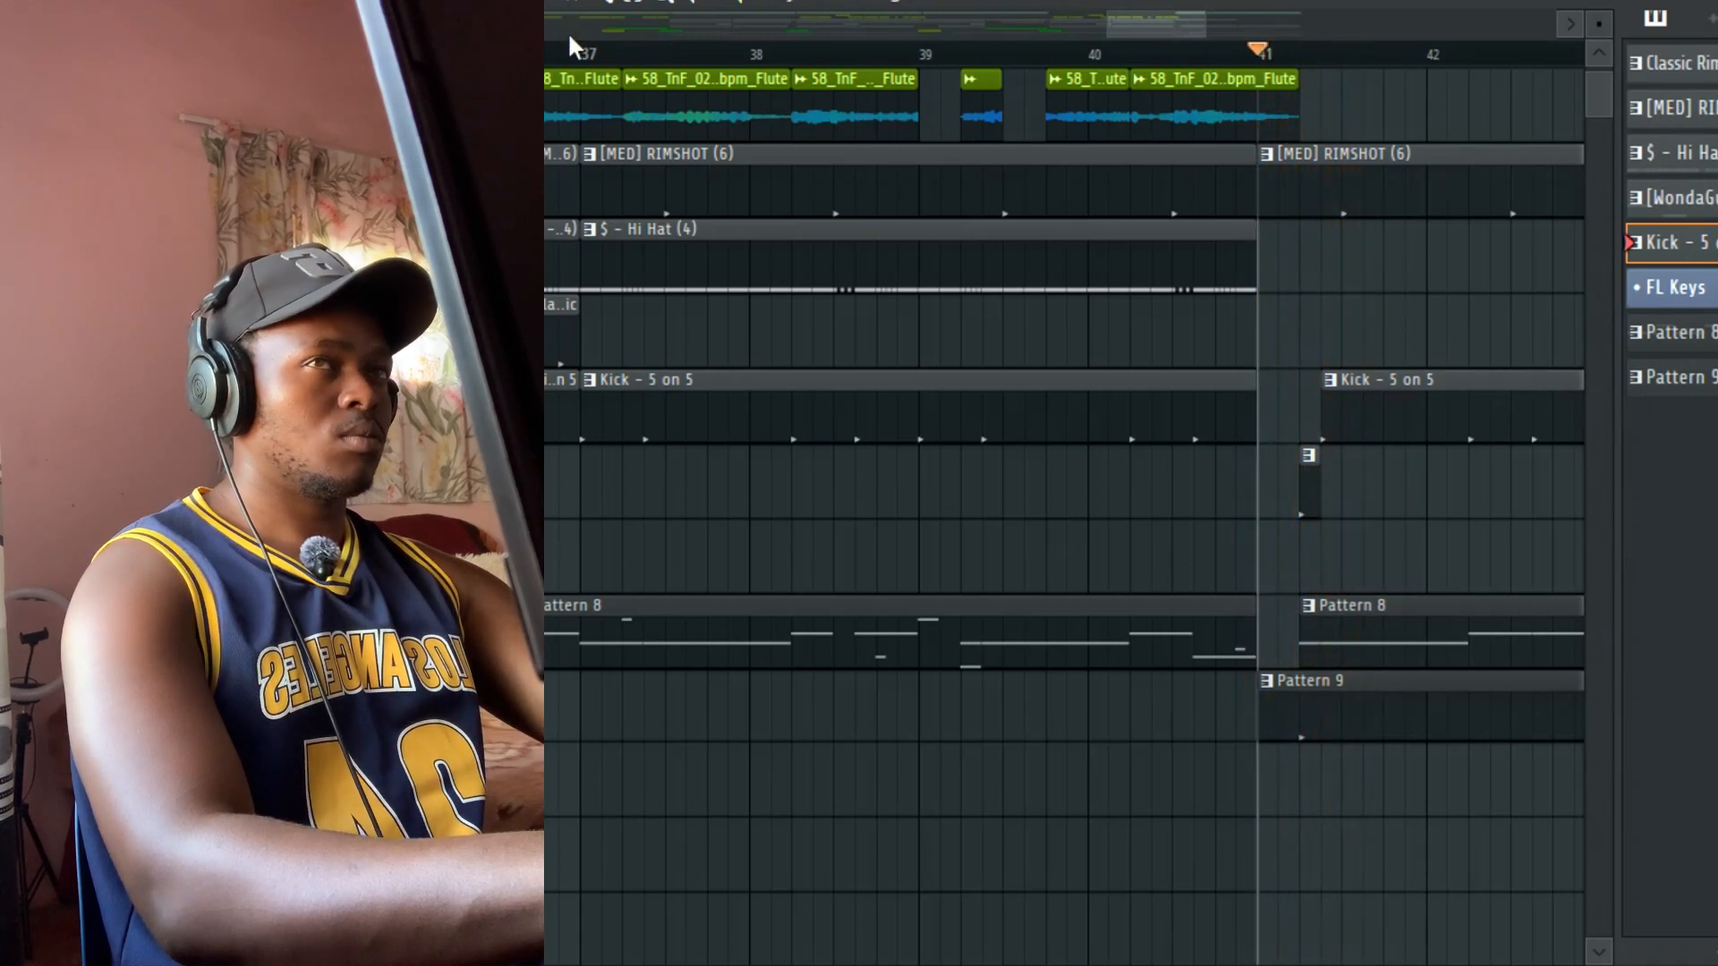
{"action": "key", "text": "space"}
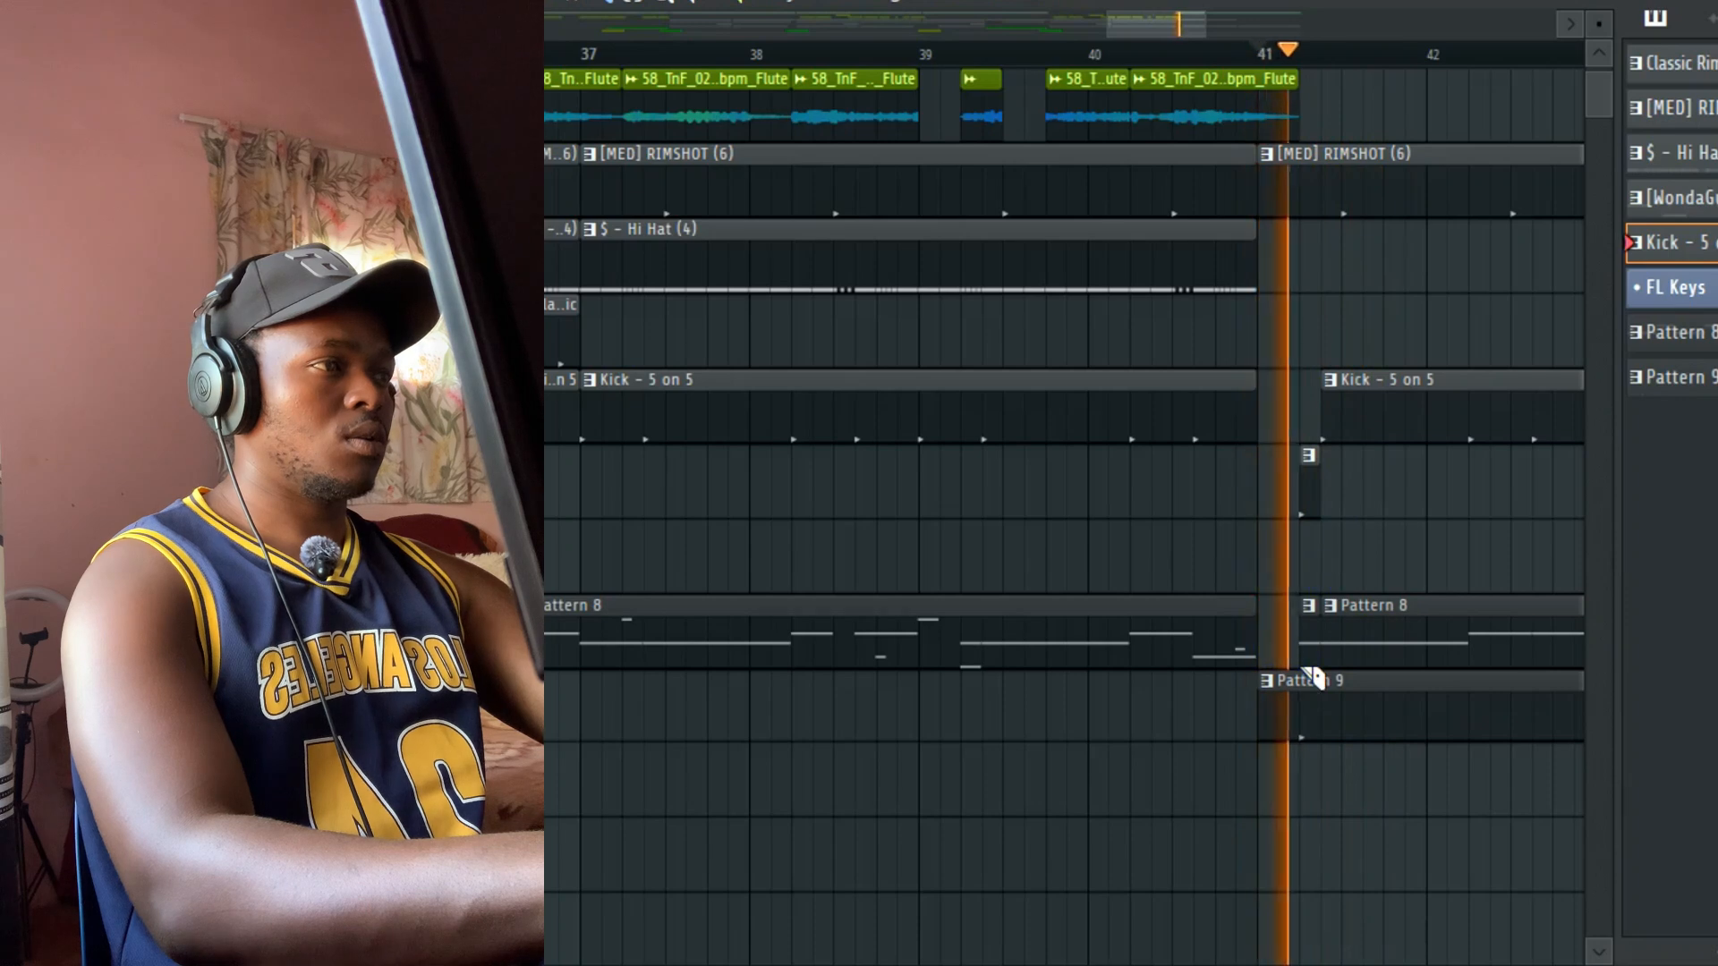
{"action": "key", "text": "space"}
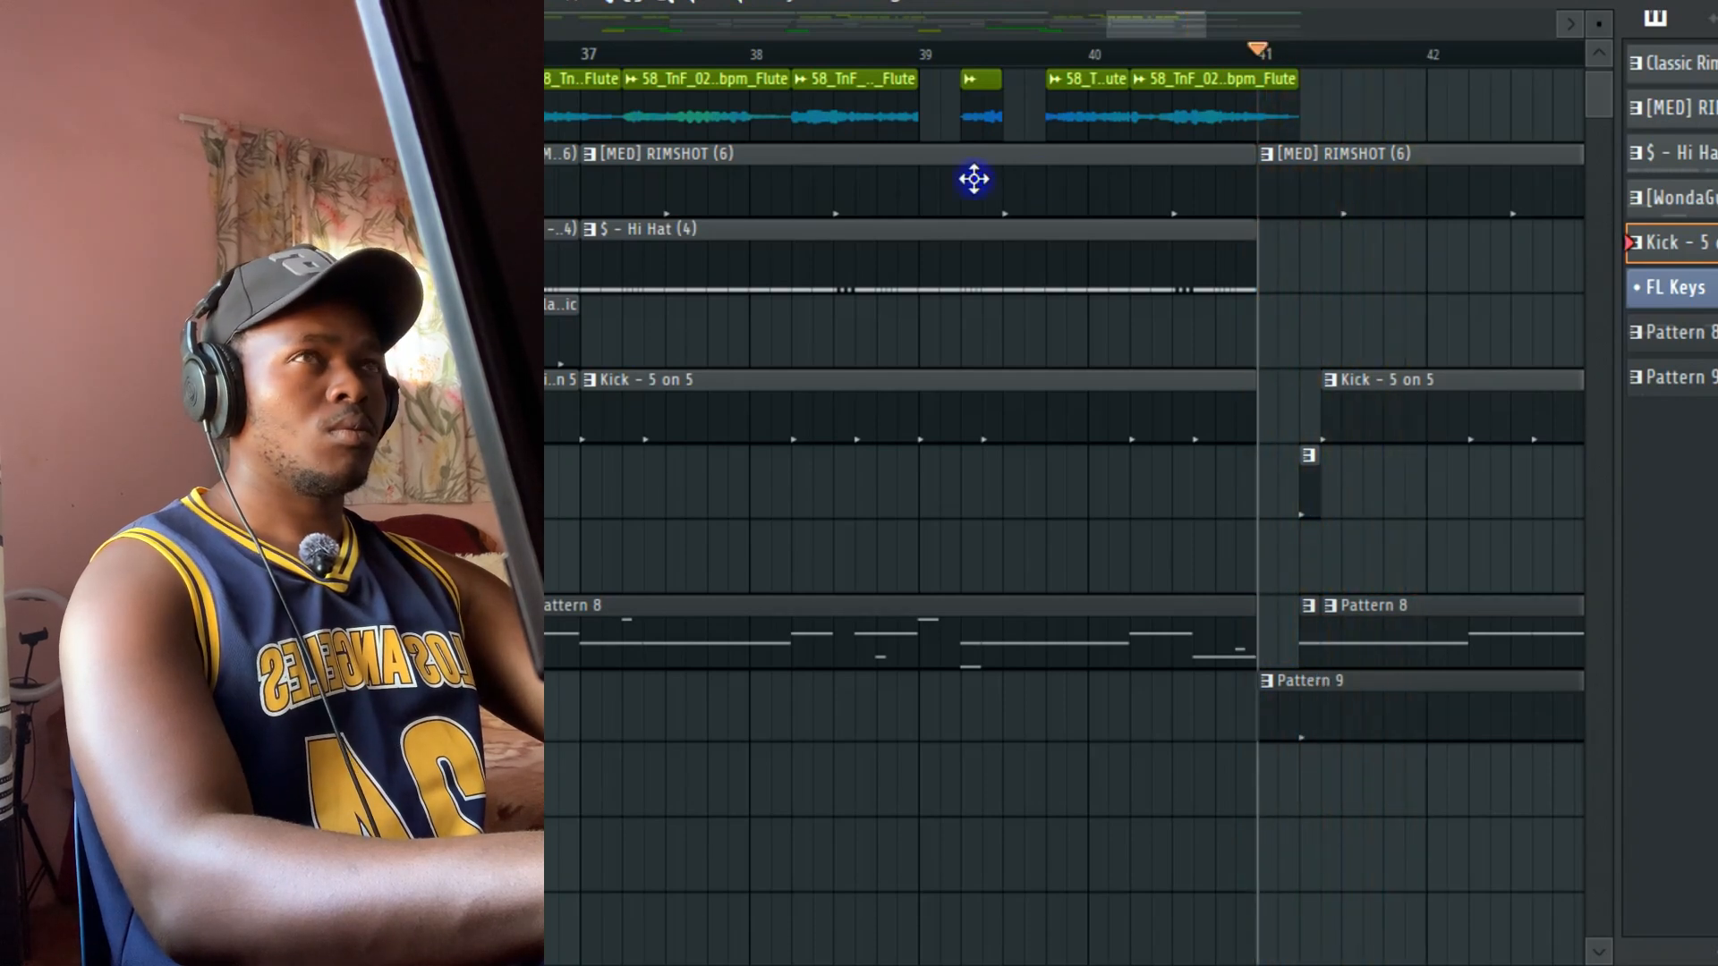
Step: Copy the Hi Hat clip to beat 2 of bar 41 and cut out its section from beat 3 to the start of bar 42
{"action": "key", "text": "space"}
{"action": "left_click", "coordinate": [1112, 53]}
{"action": "scroll", "coordinate": [1401, 307], "scroll_direction": "up", "scroll_amount": 1}
{"action": "scroll", "coordinate": [1400, 307], "scroll_direction": "up", "scroll_amount": 1}
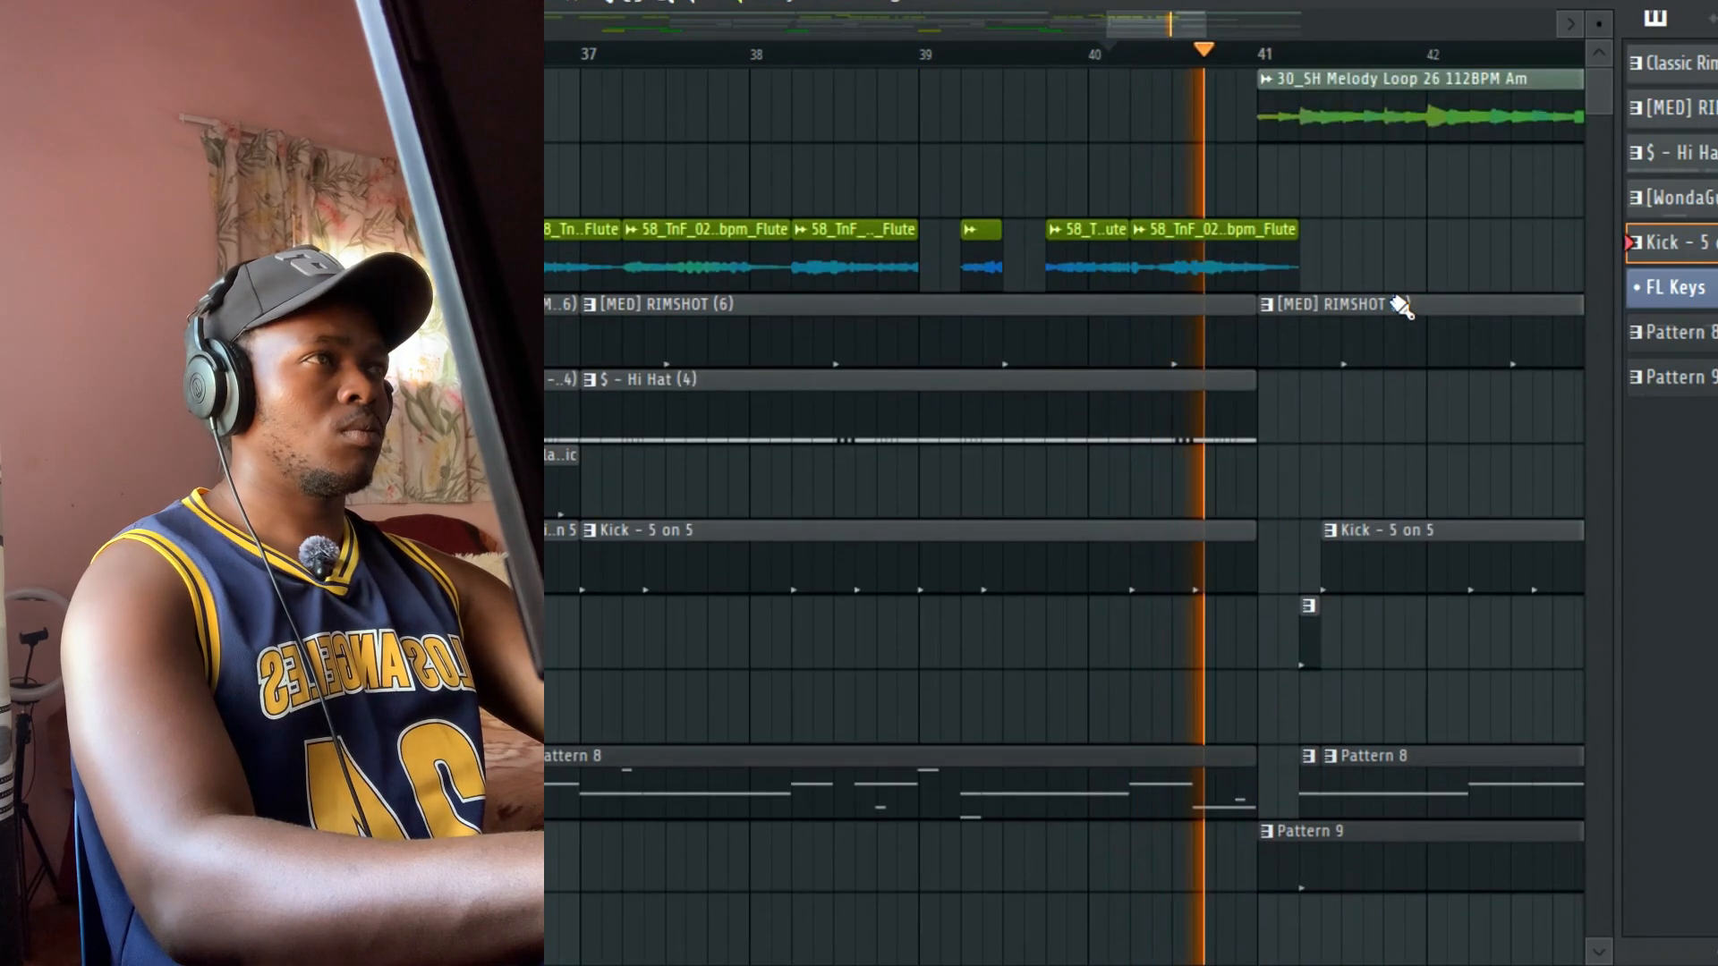
{"action": "left_click_drag", "start_coordinate": [624, 401], "coordinate": [1299, 409]}
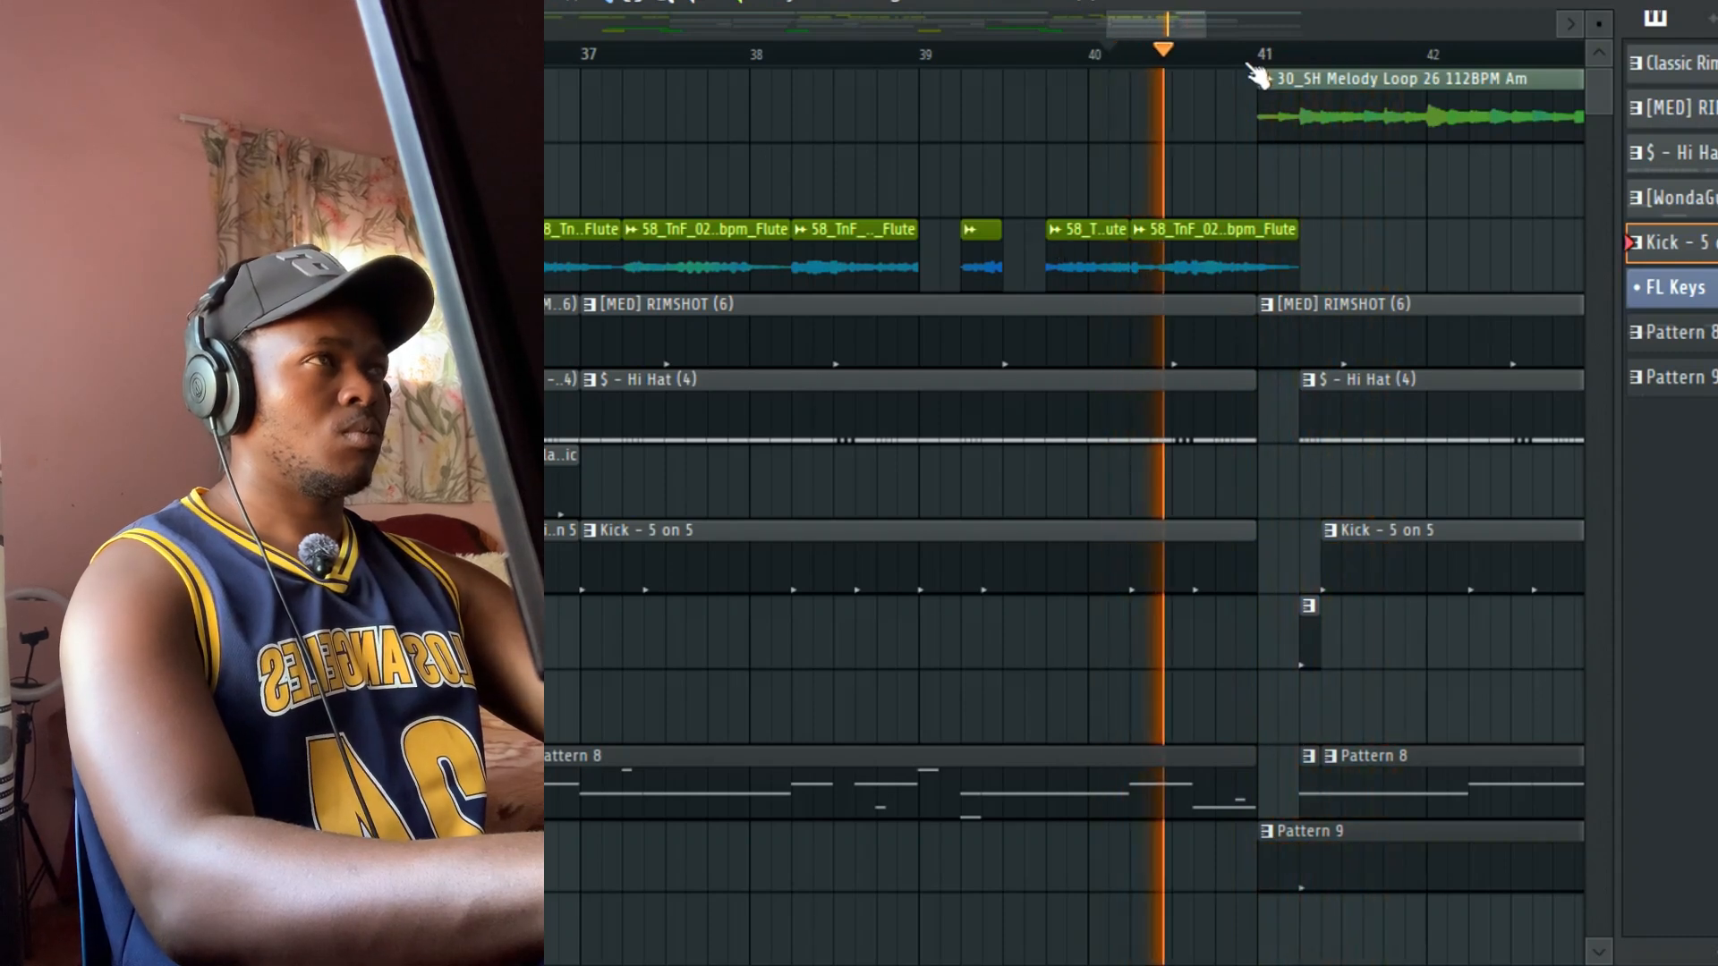
{"action": "left_click_drag", "start_coordinate": [1358, 398], "coordinate": [1393, 394]}
{"action": "left_click_drag", "start_coordinate": [1433, 454], "coordinate": [1429, 397]}
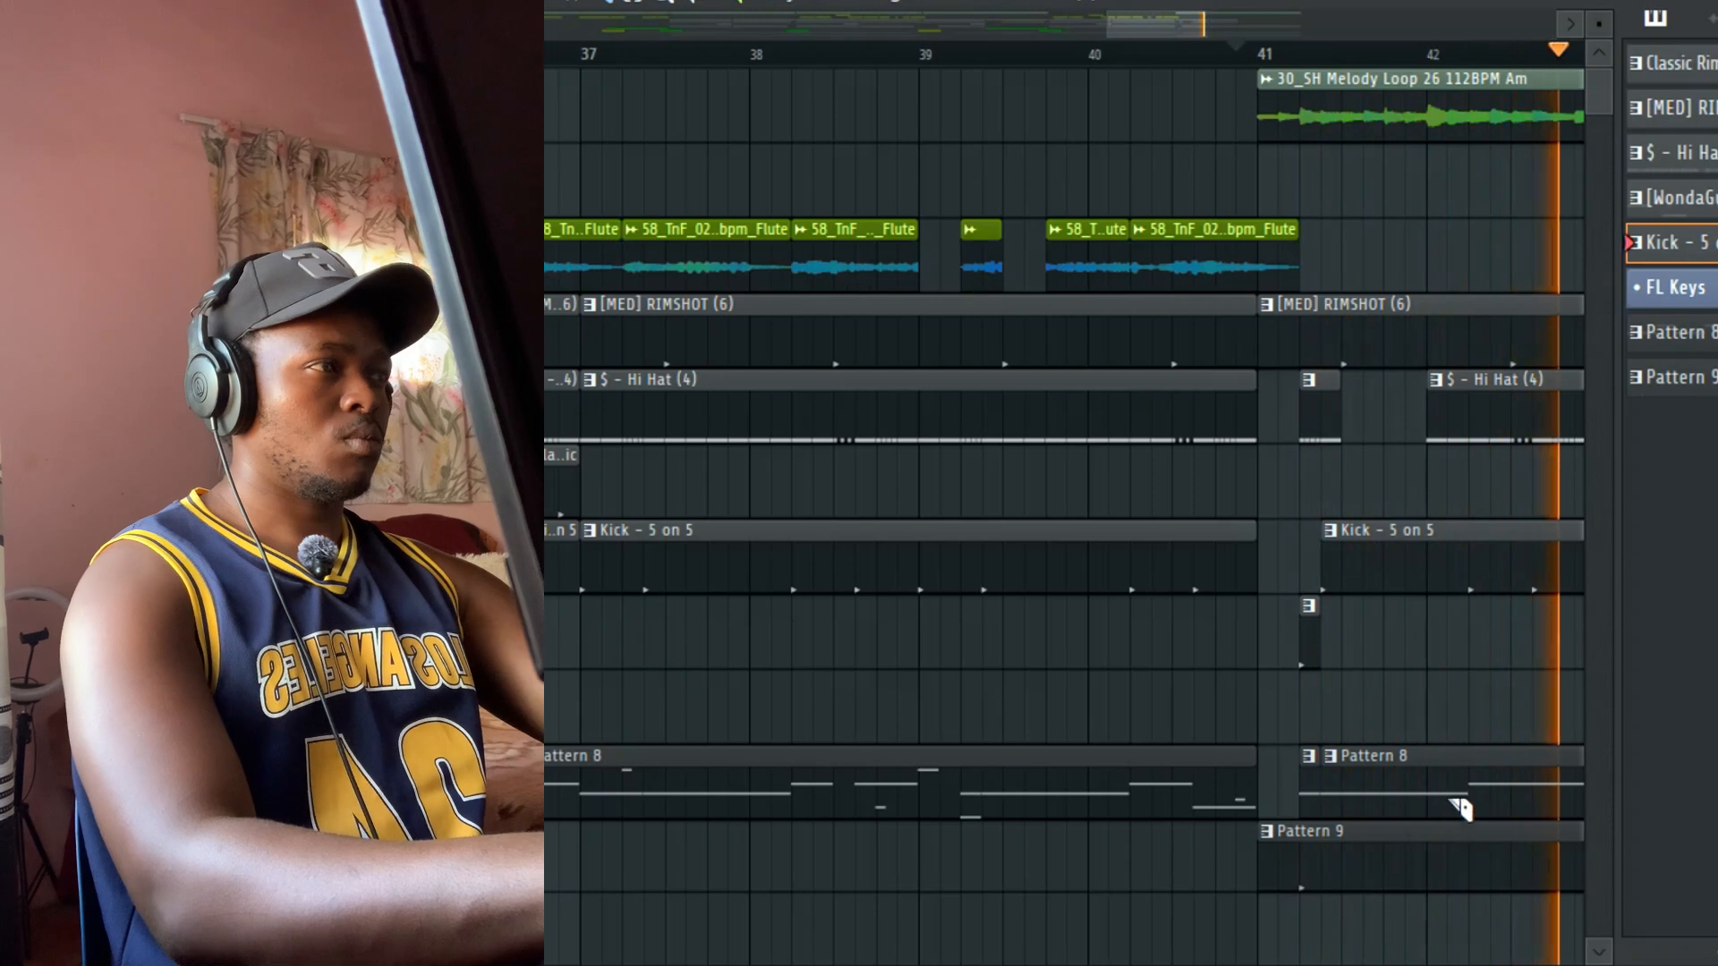
Step: Slice the Pattern 8 and Kick clips at bar 42, put the short kick slice one track down and trim the remaining Kick clip's start
{"action": "left_click_drag", "start_coordinate": [1427, 814], "coordinate": [1450, 747]}
{"action": "key", "text": "space"}
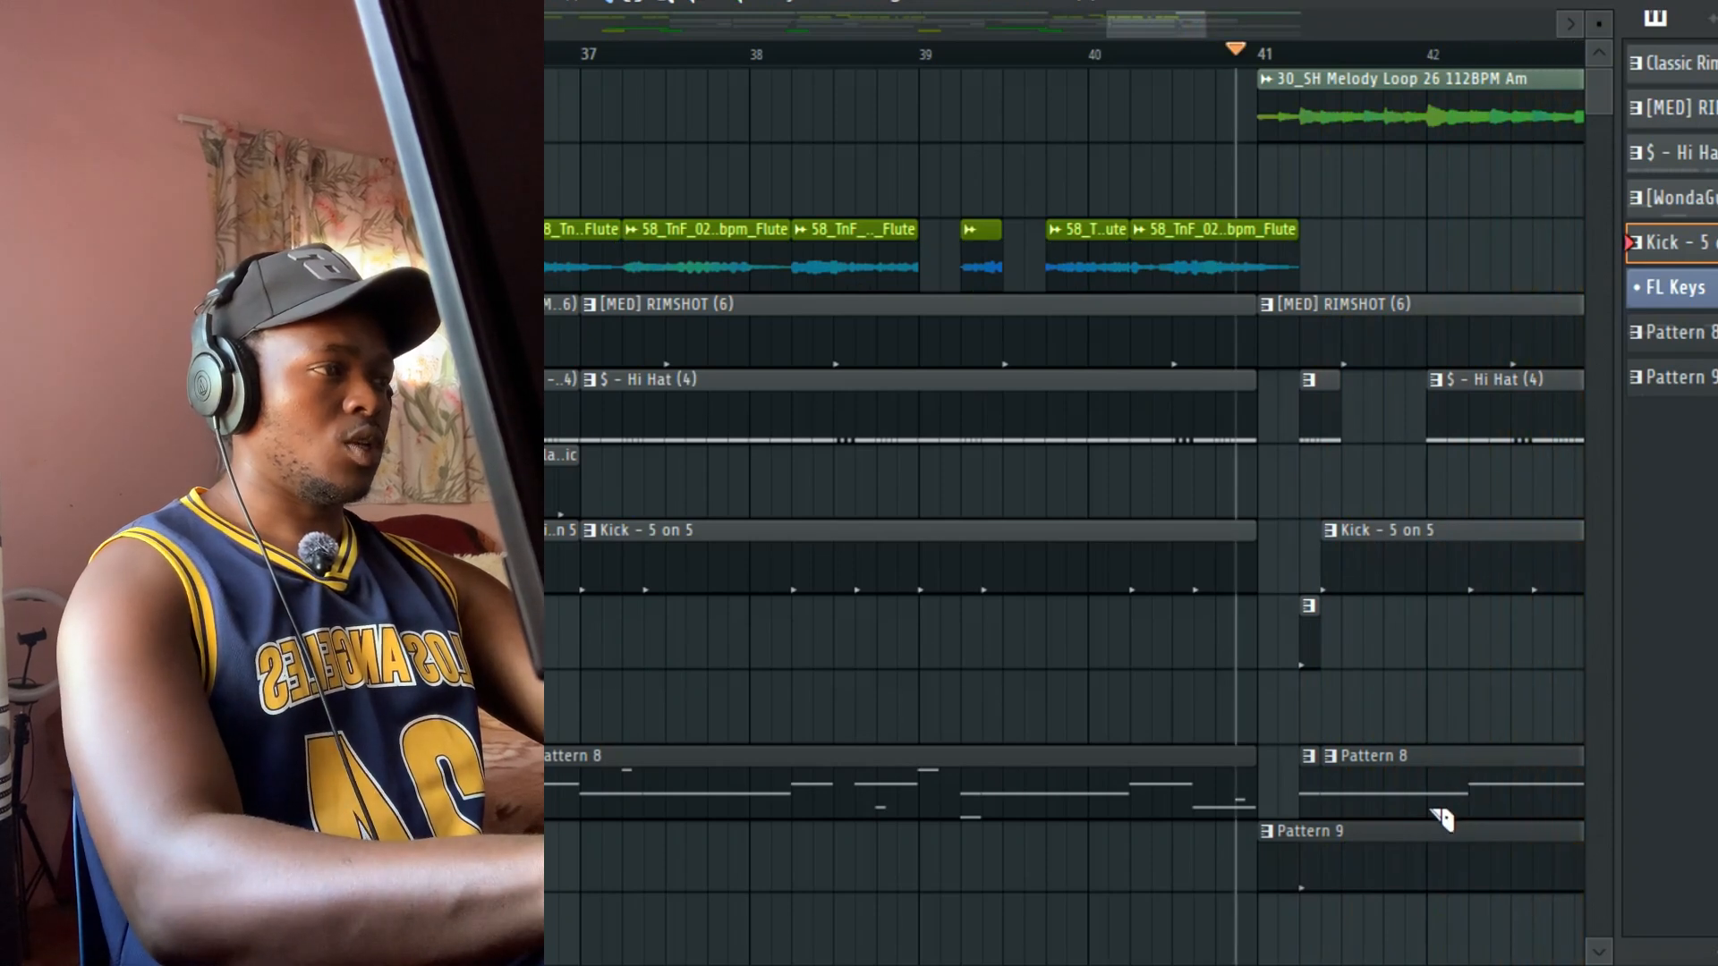
{"action": "left_click_drag", "start_coordinate": [1426, 814], "coordinate": [1449, 641]}
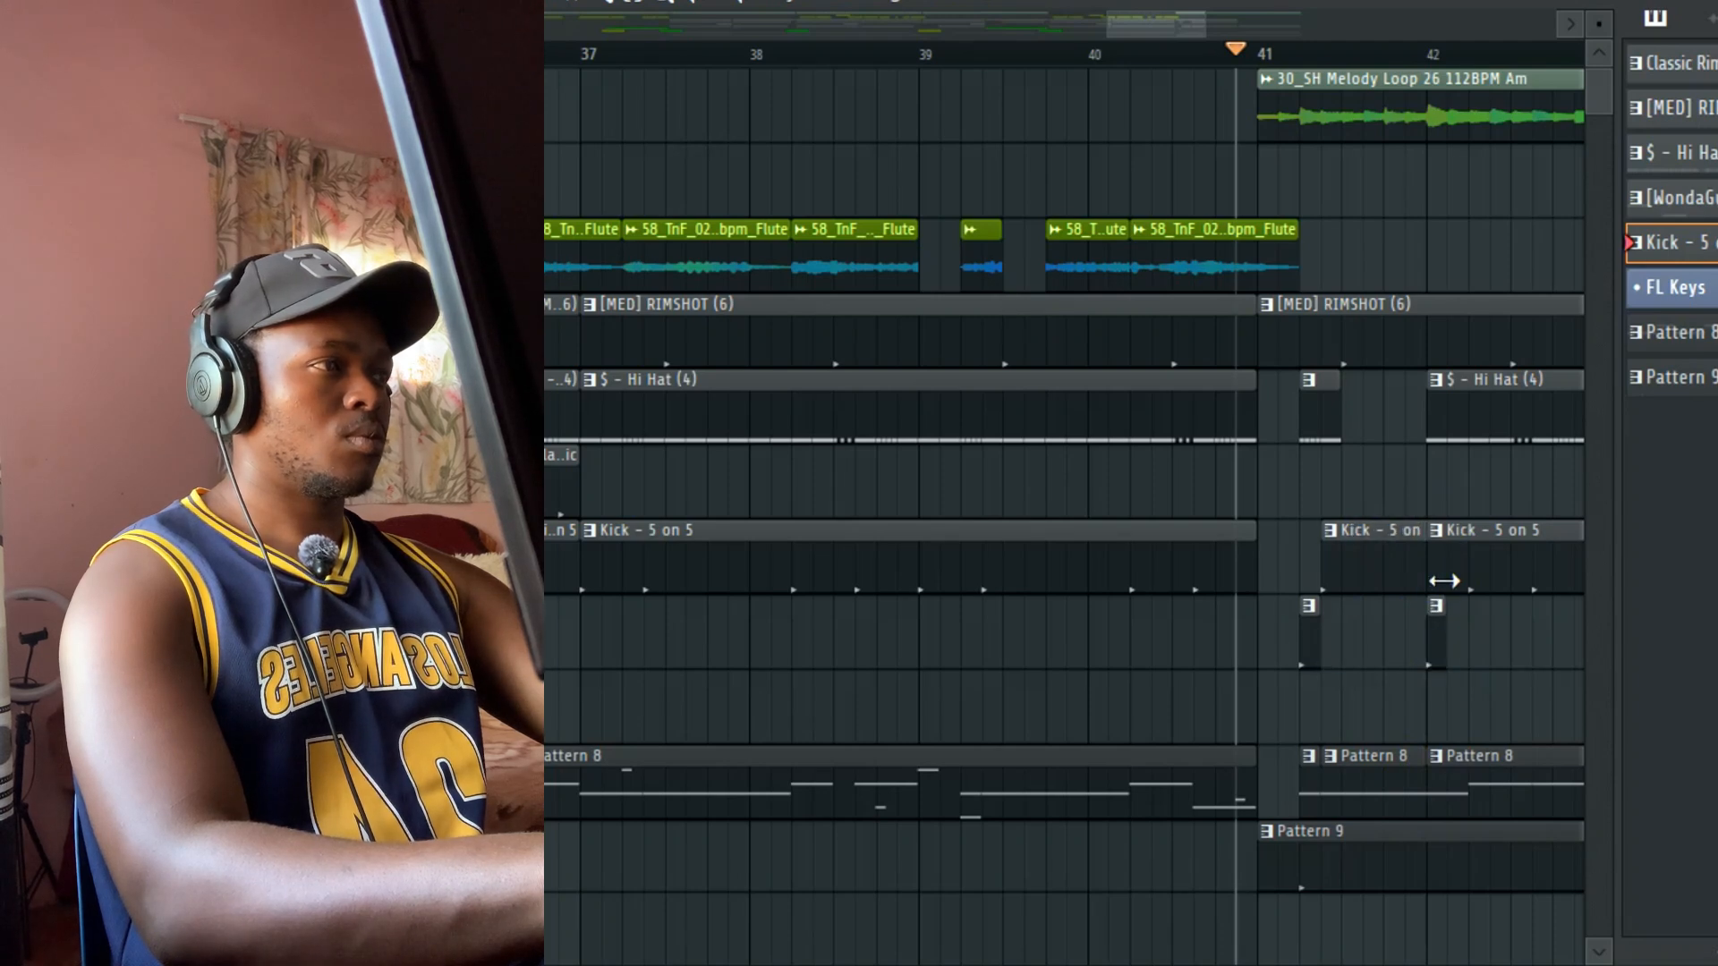
{"action": "left_click_drag", "start_coordinate": [1442, 581], "coordinate": [1449, 582]}
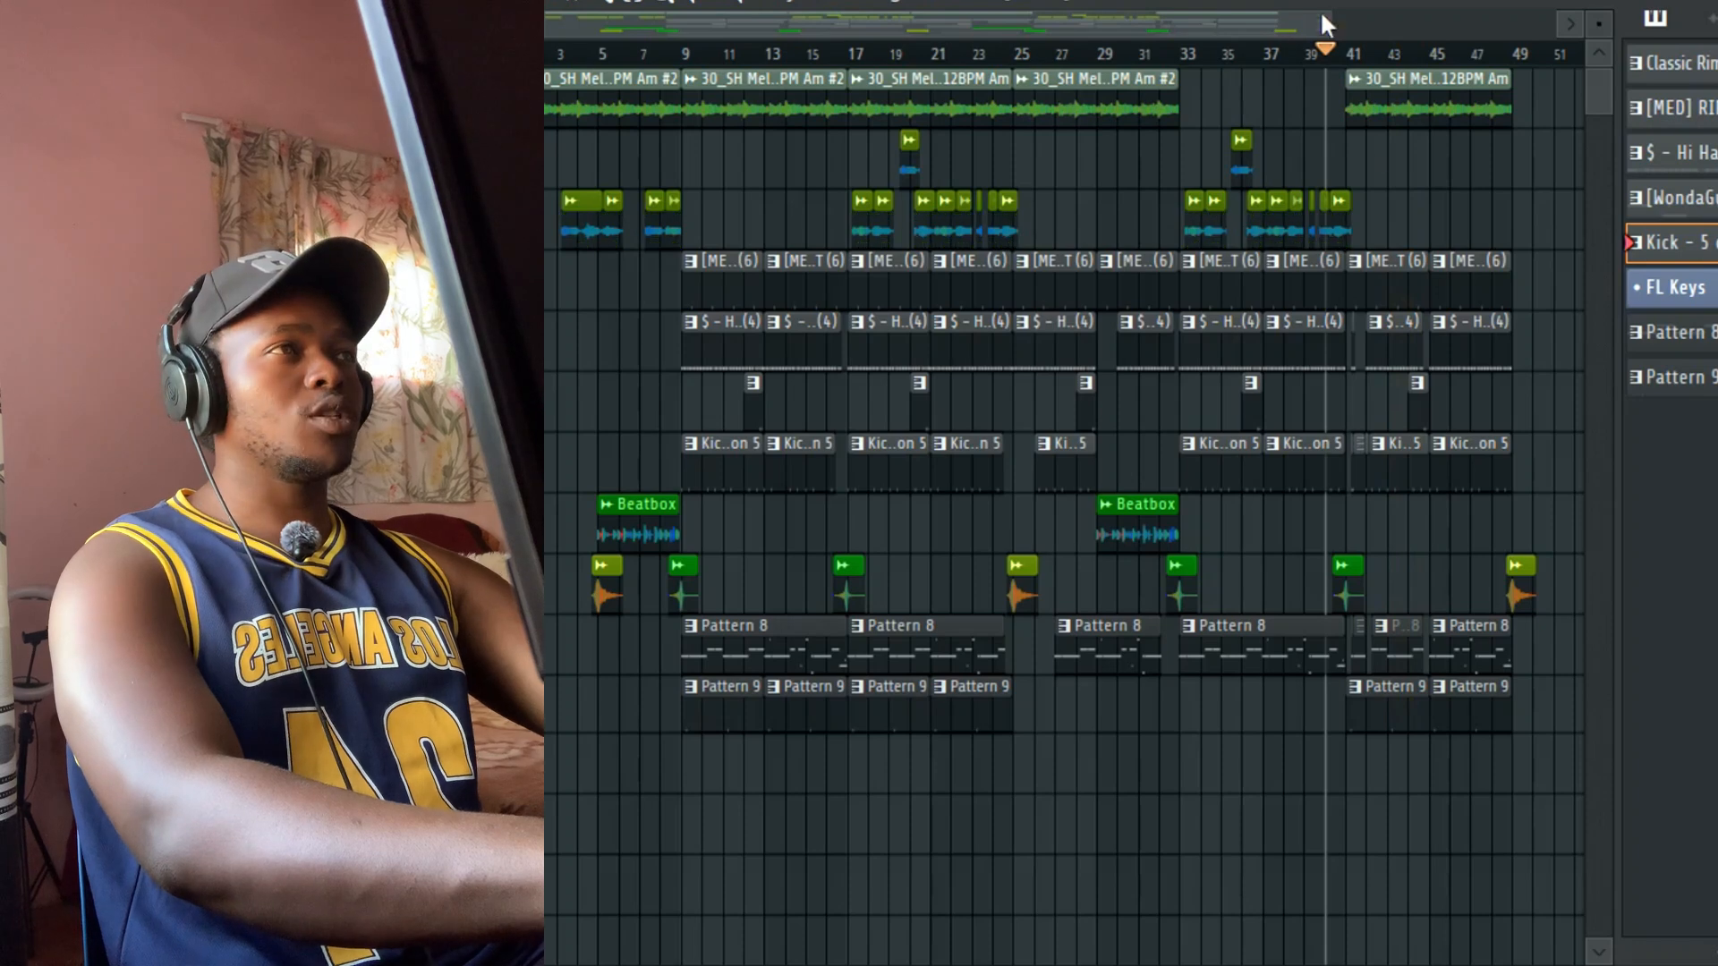
Step: Place the 30_SH Melody Loop 26 112BPM Am #2 clip at bar 49 on the first track and play the transition from bar 48
{"action": "left_click_drag", "start_coordinate": [1333, 22], "coordinate": [1492, 24]}
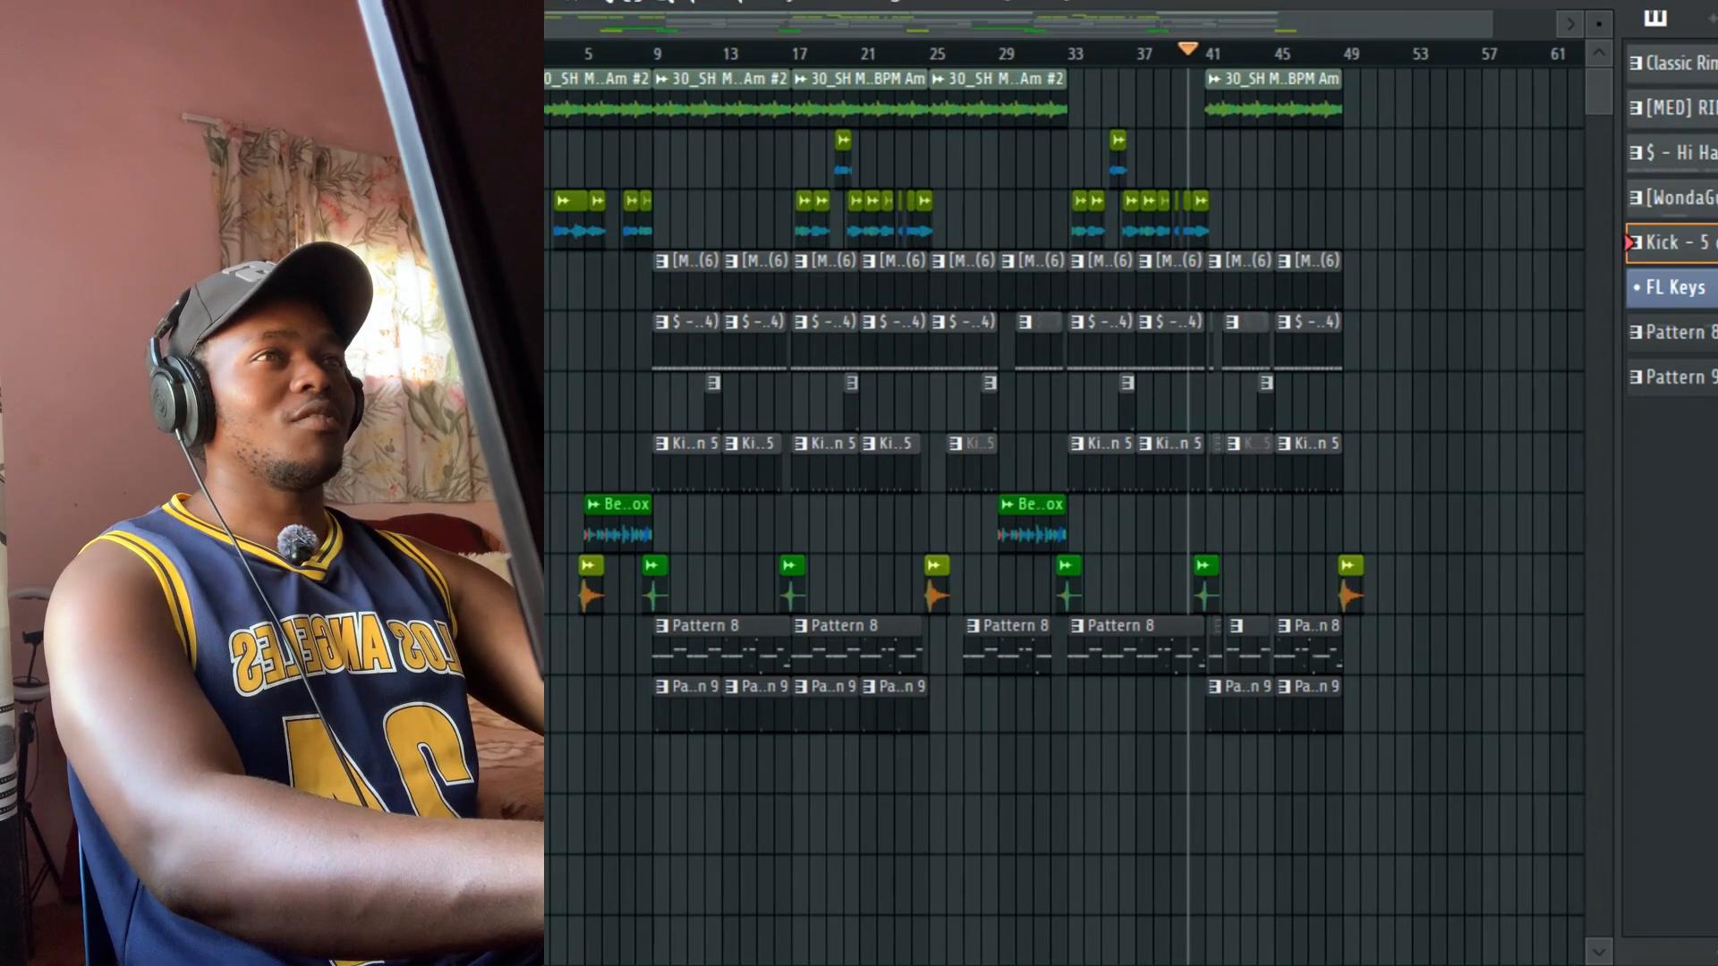
{"action": "key", "text": "alt+F8"}
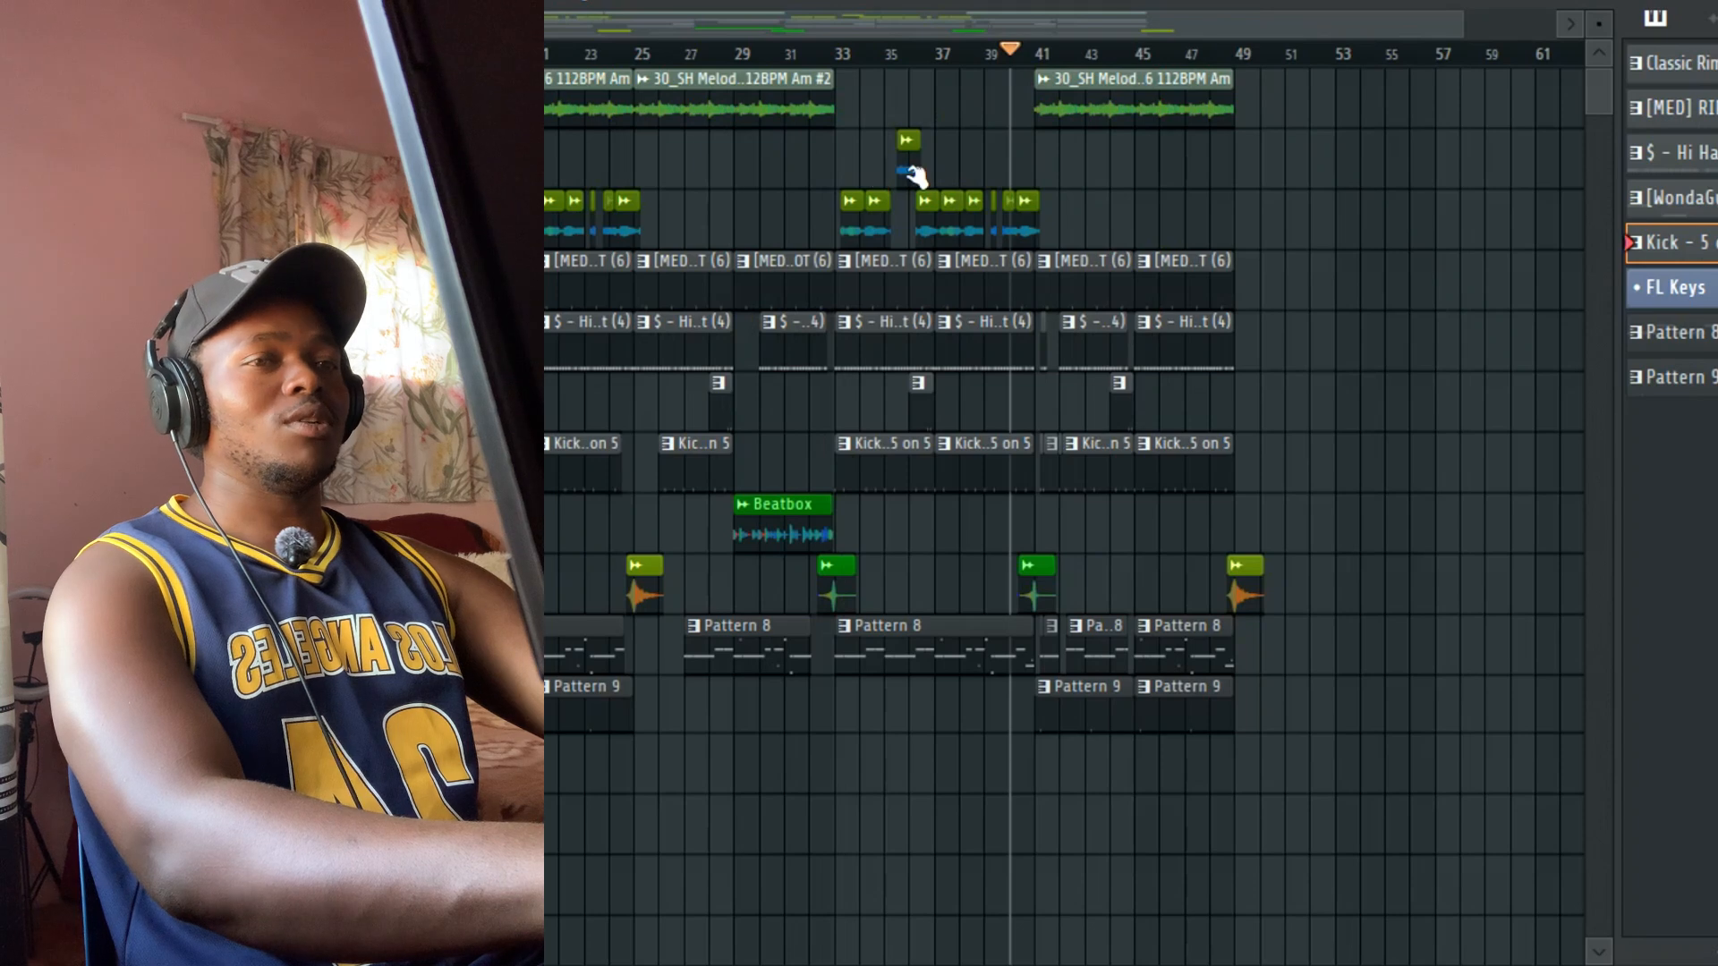
{"action": "left_click", "coordinate": [1188, 54]}
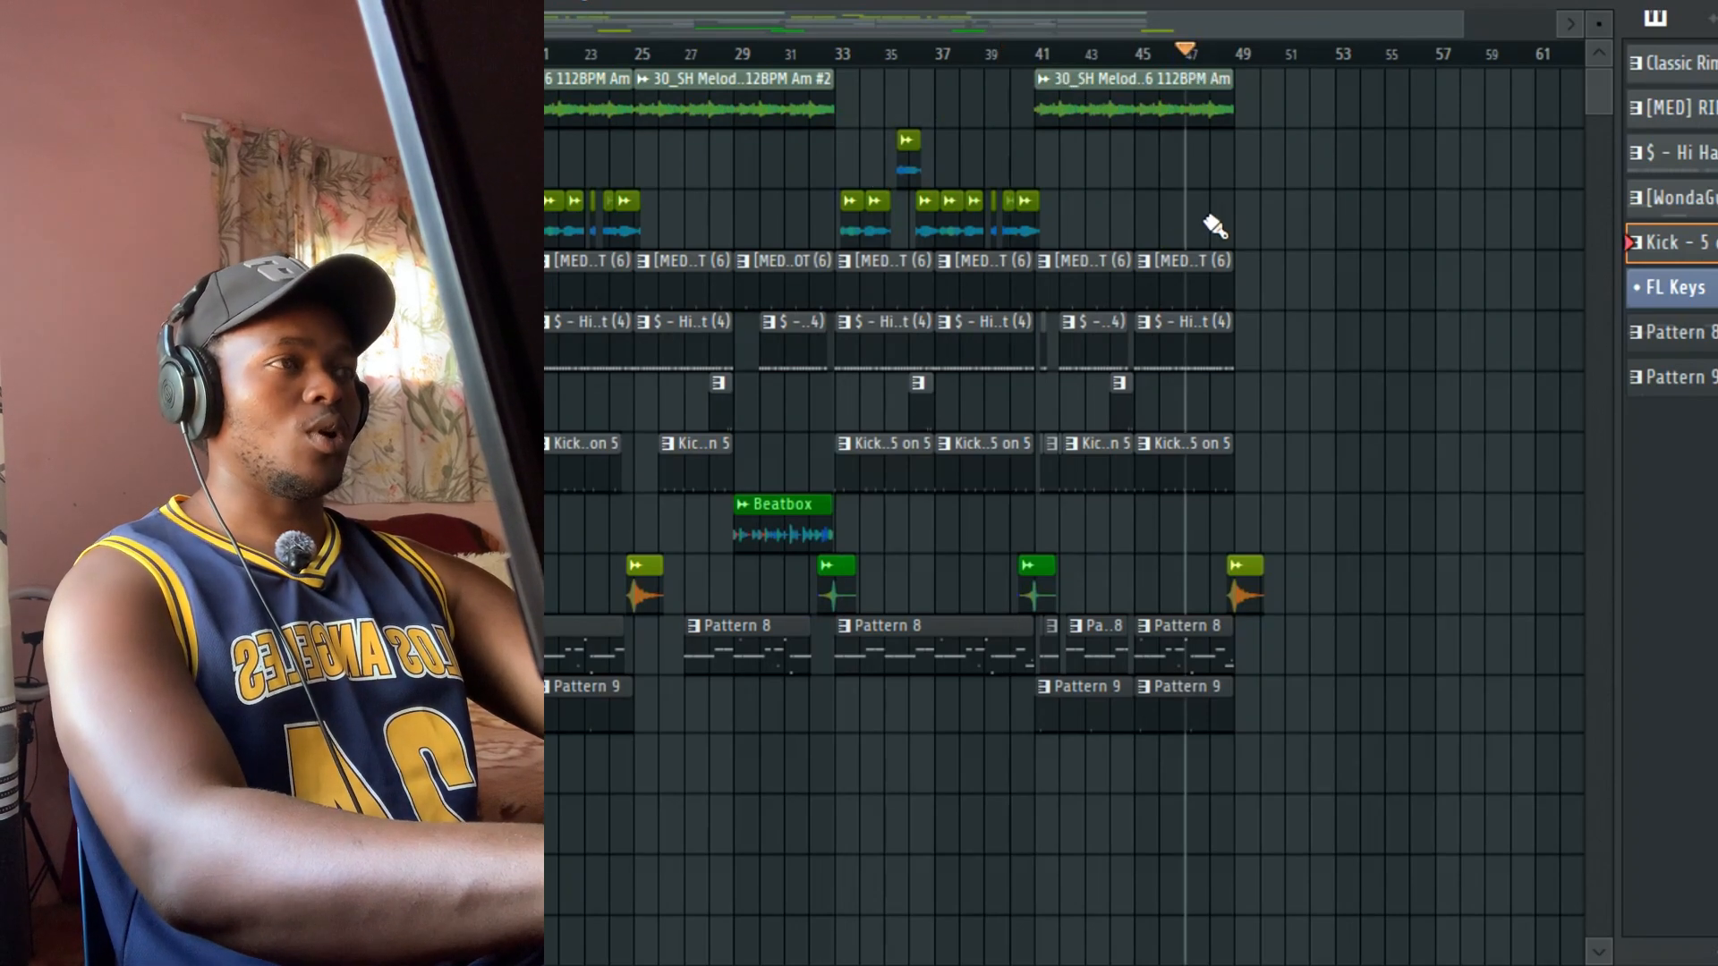
{"action": "left_click", "coordinate": [1210, 50]}
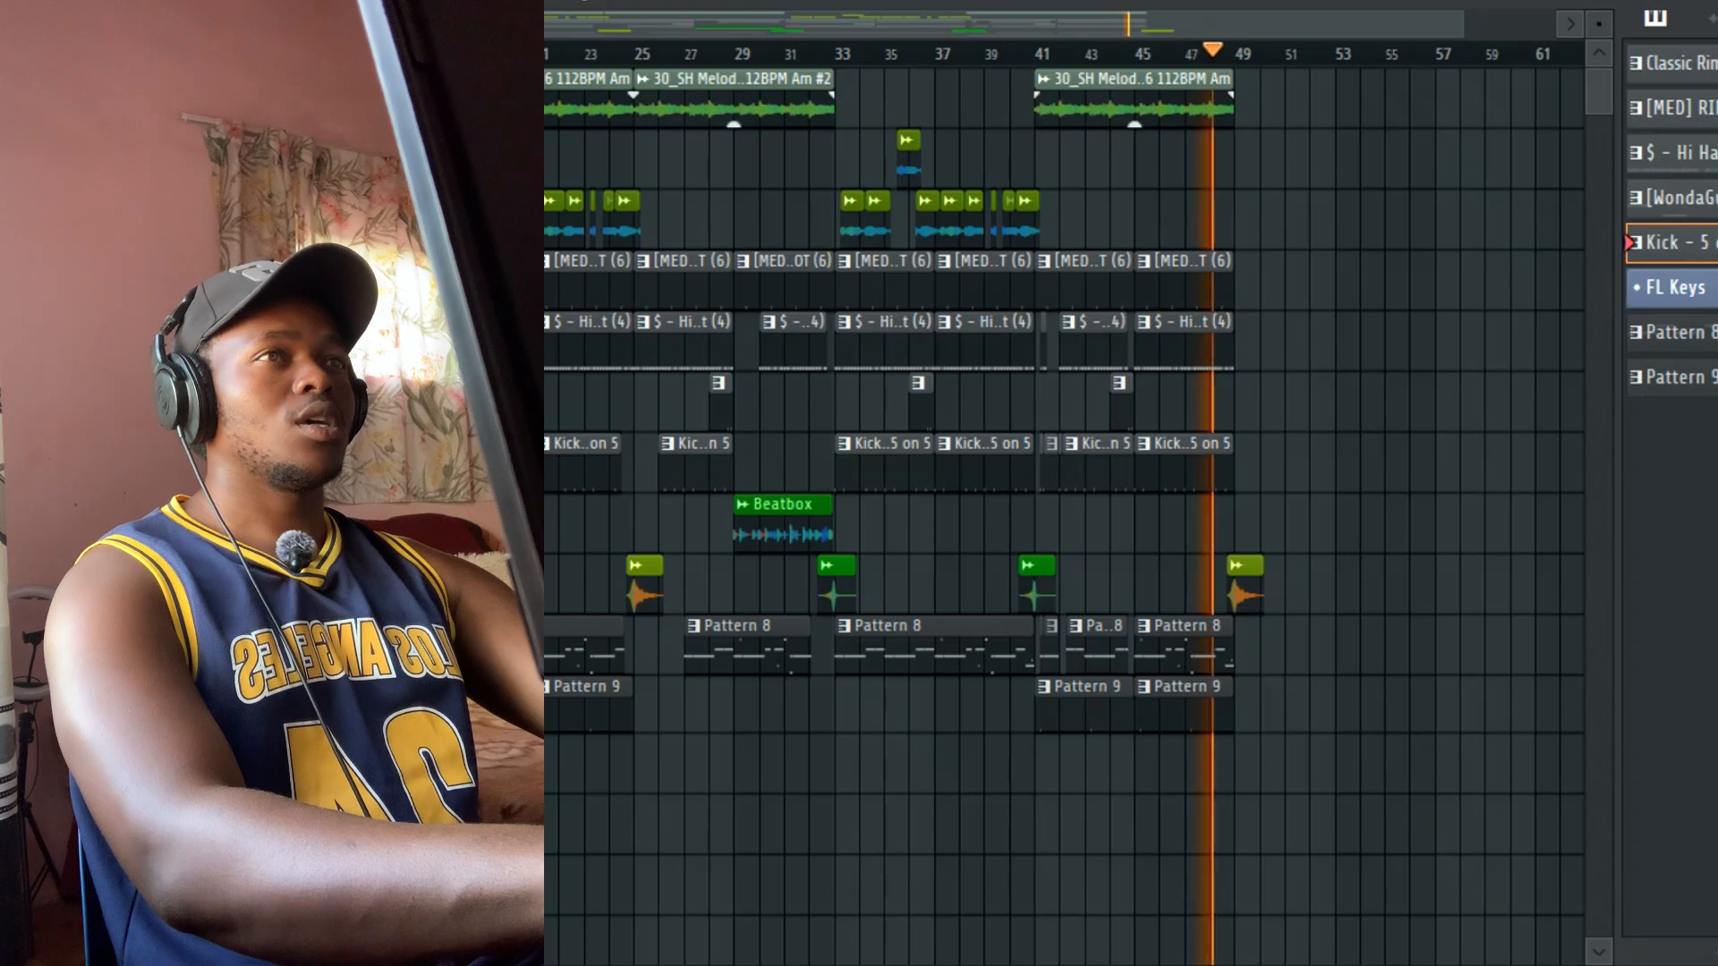
{"action": "left_click", "coordinate": [1302, 159]}
{"action": "left_click_drag", "start_coordinate": [1301, 159], "coordinate": [1431, 103]}
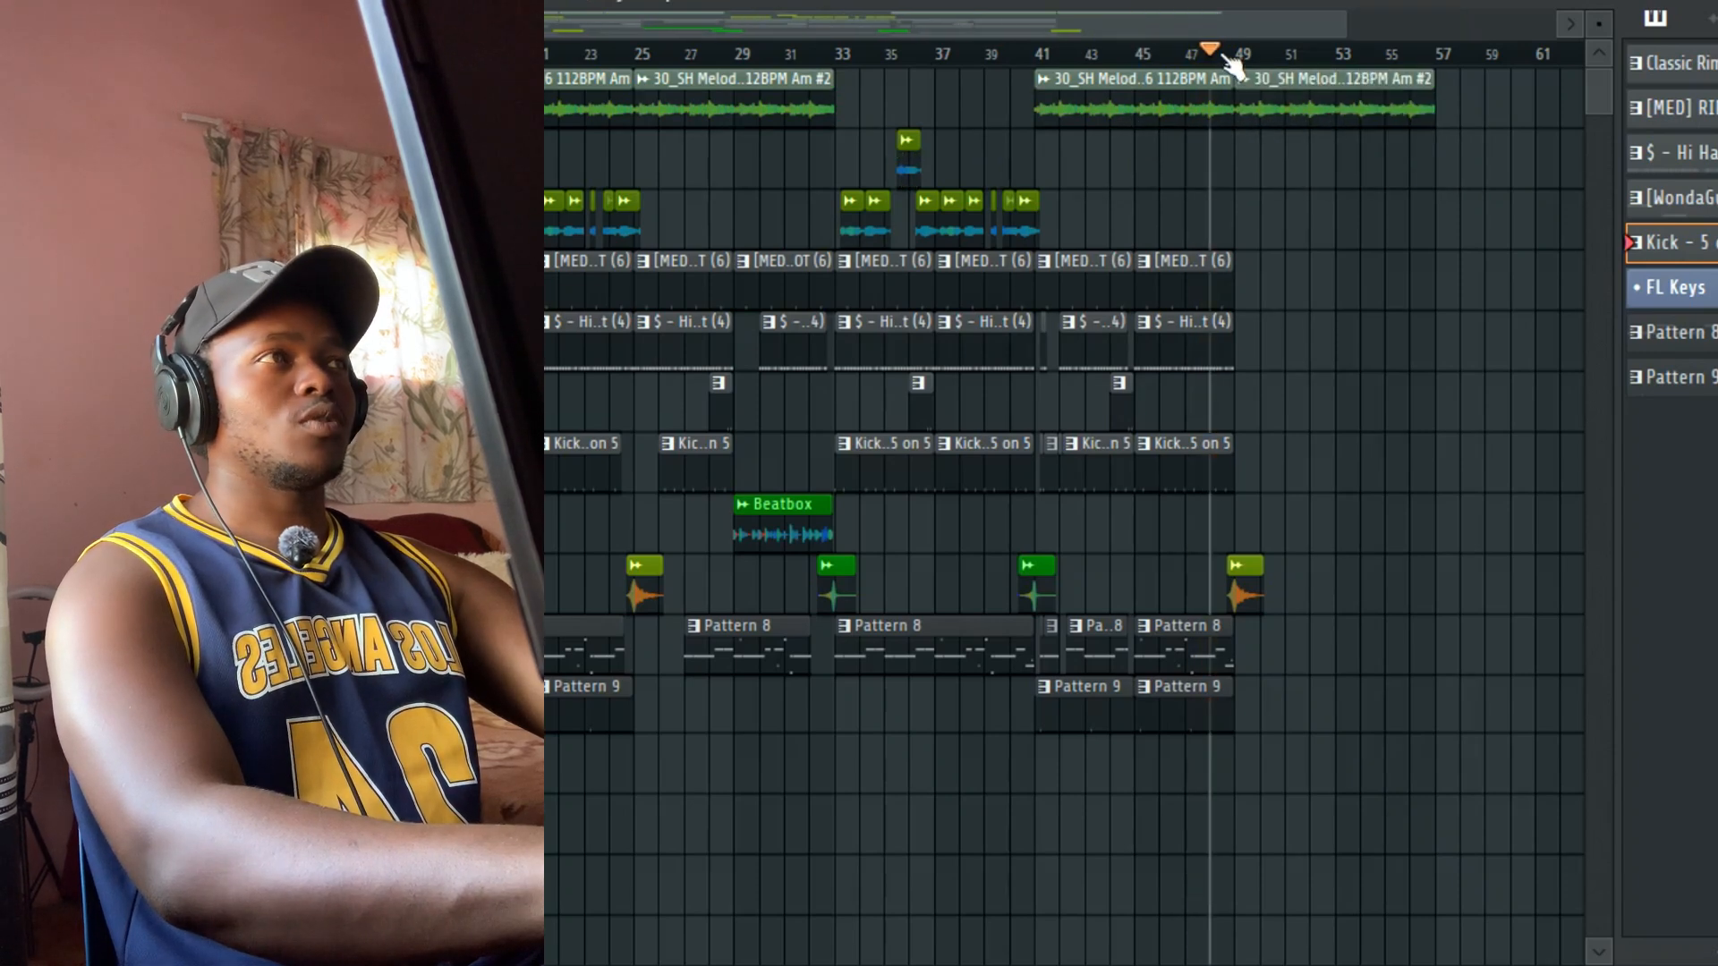
{"action": "key", "text": "space"}
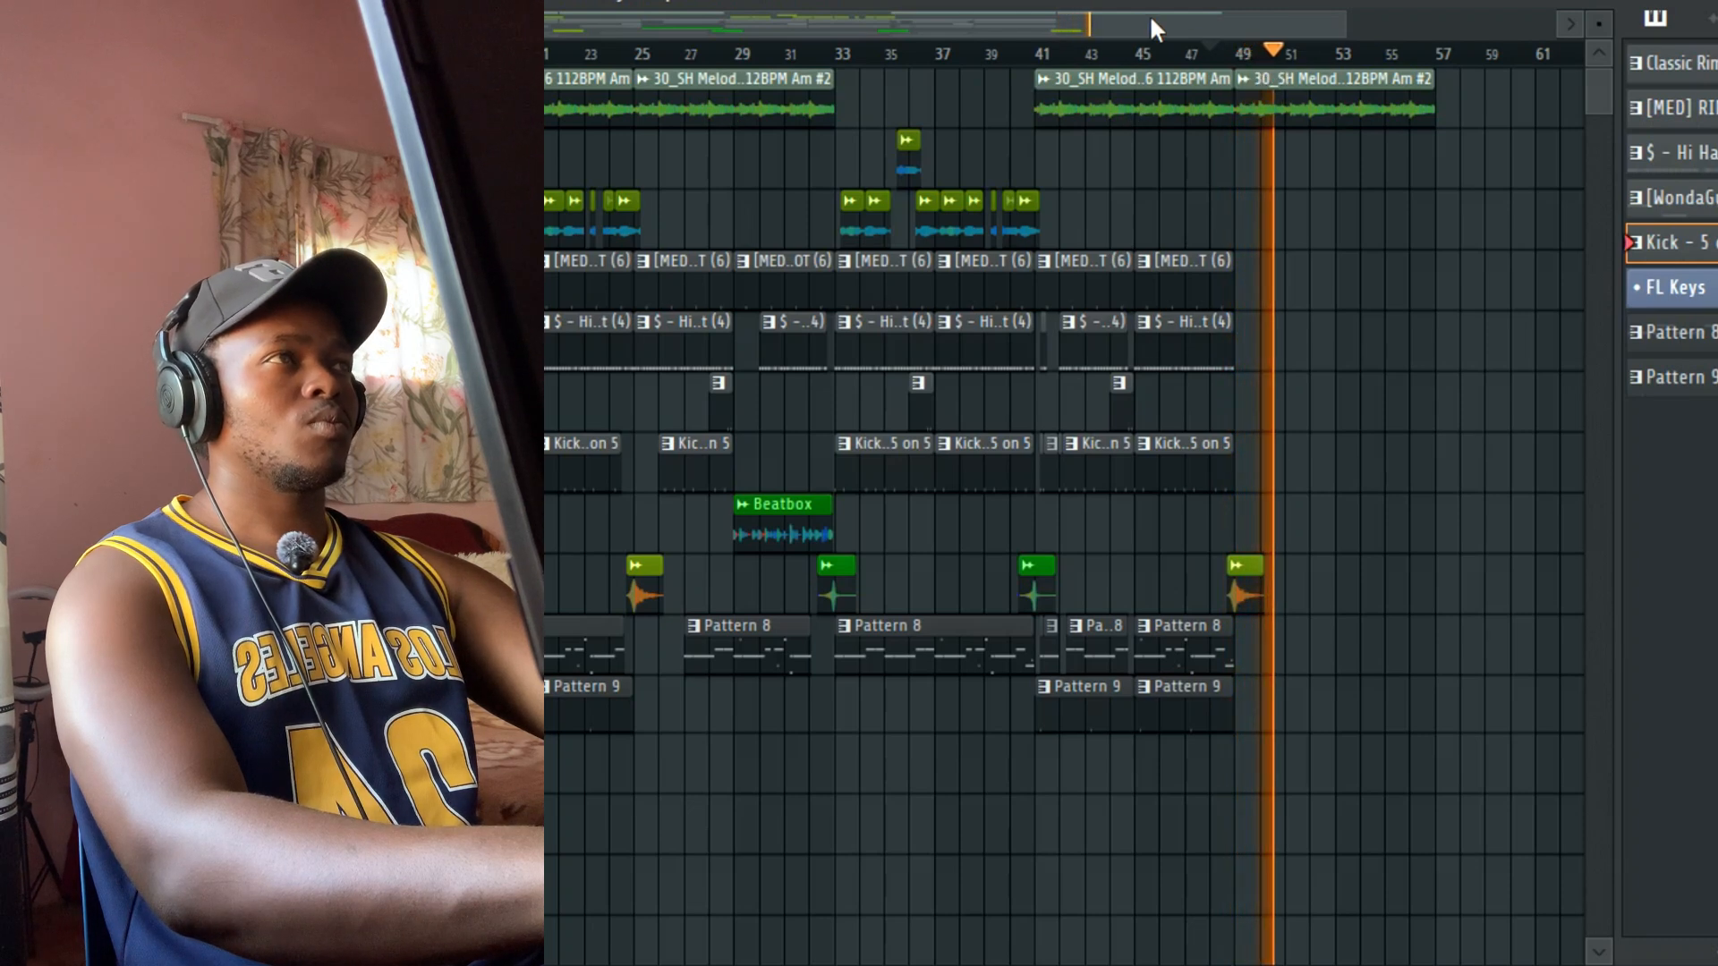
{"action": "left_click_drag", "start_coordinate": [1149, 13], "coordinate": [1268, 36]}
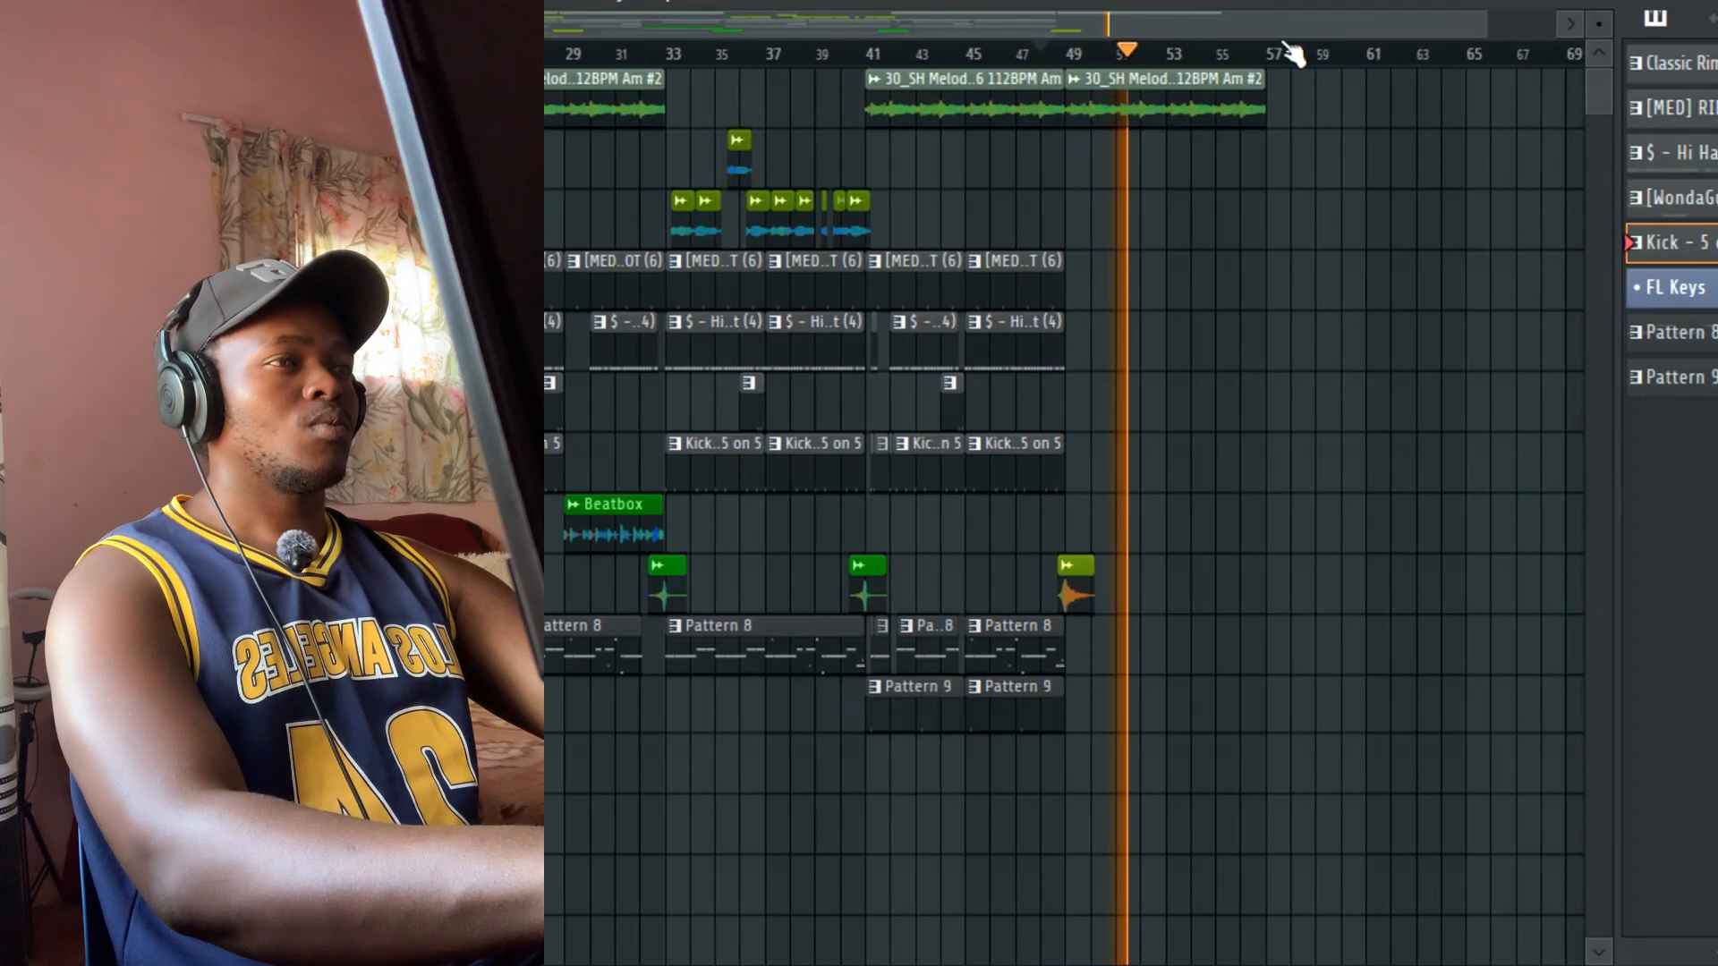
{"action": "key", "text": "space"}
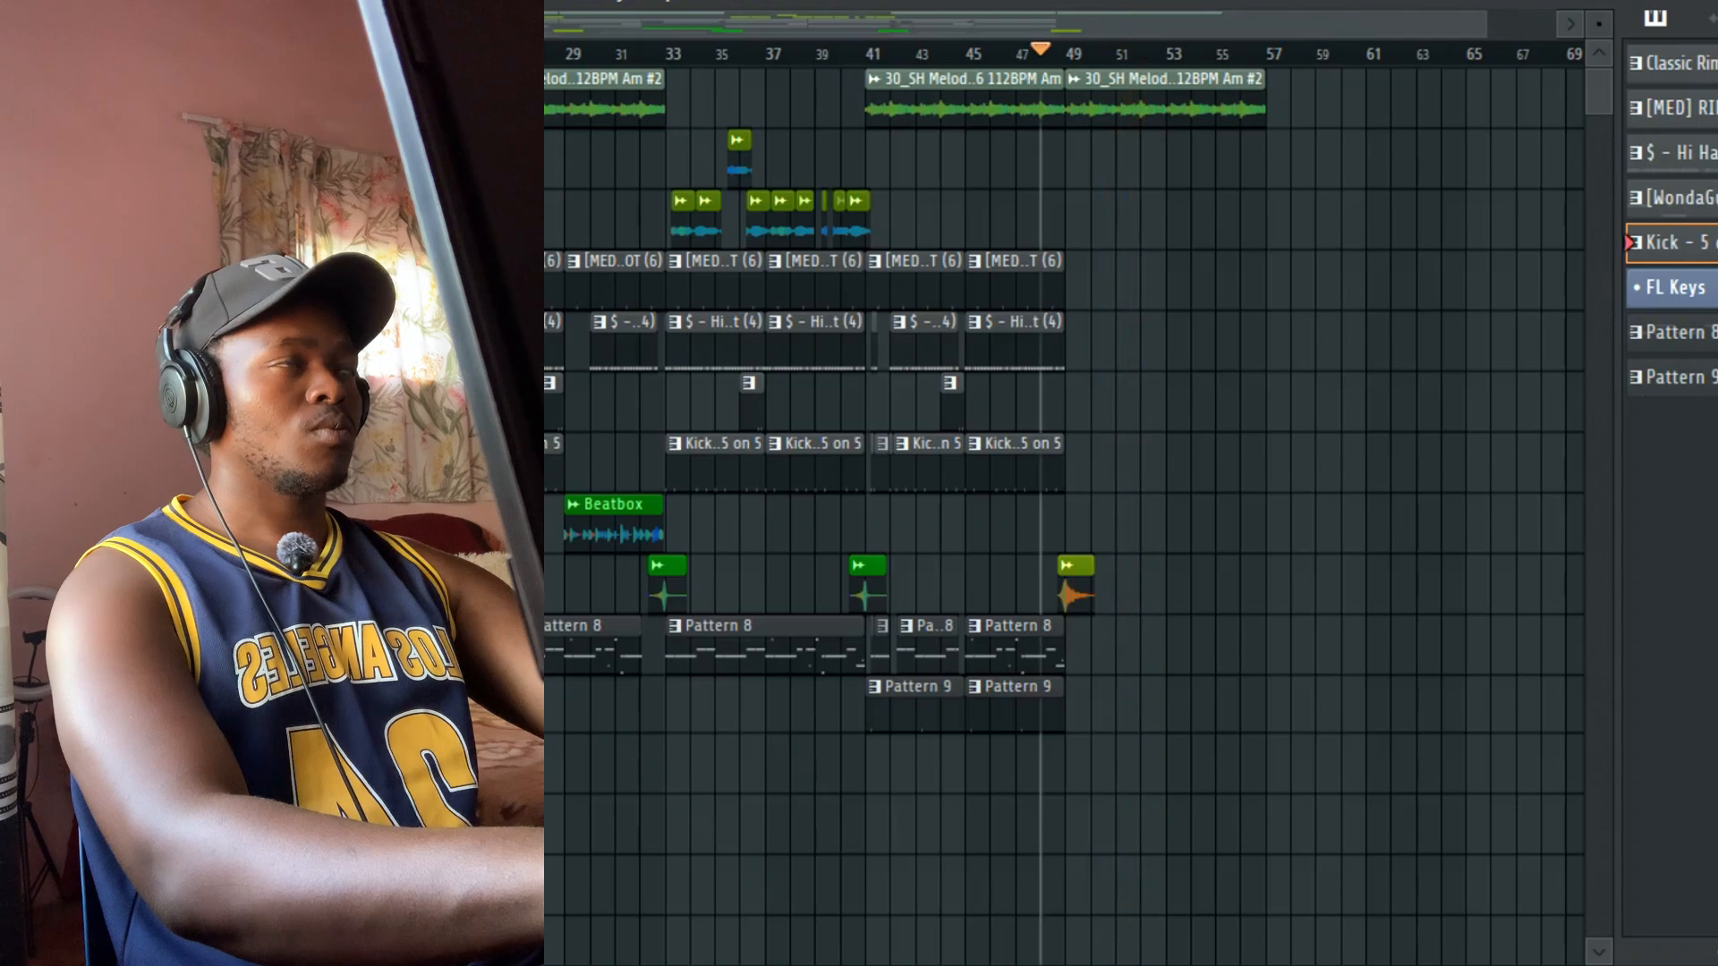
Step: Load ShaperBox 3 into slot 2 of the melody's mixer insert, decline the library download and choose the HalfTime 1 Bar preset
{"action": "key", "text": "F9"}
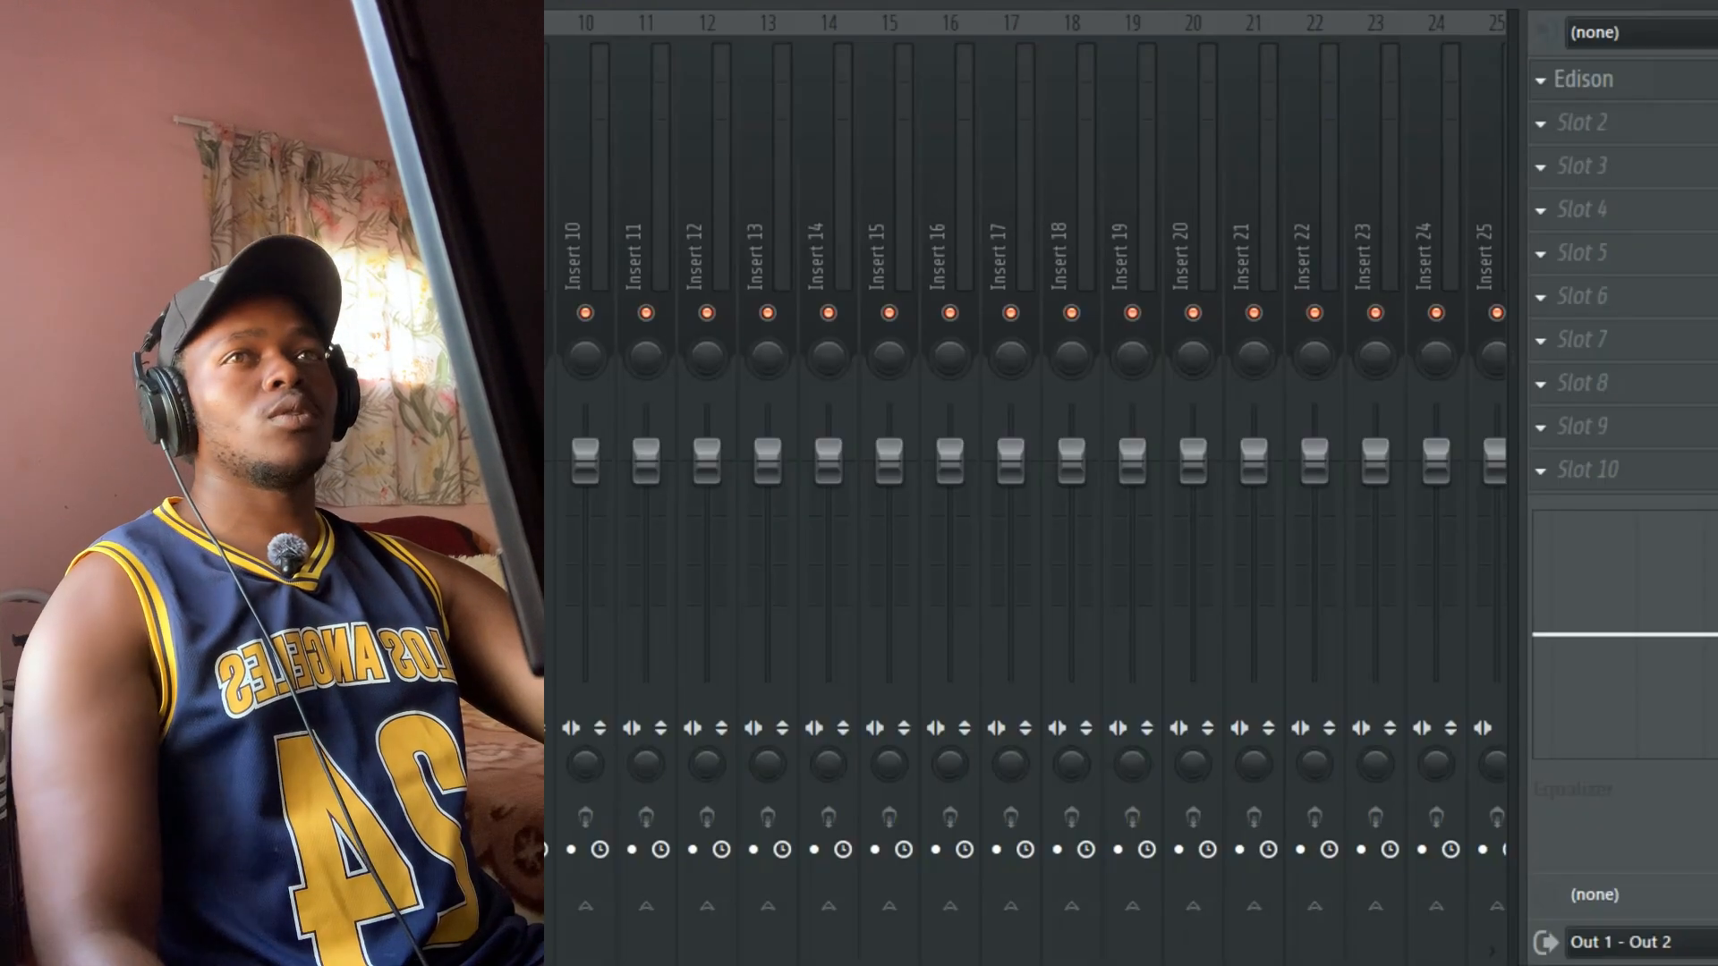
{"action": "left_click", "coordinate": [220, 268]}
{"action": "left_click", "coordinate": [1603, 127]}
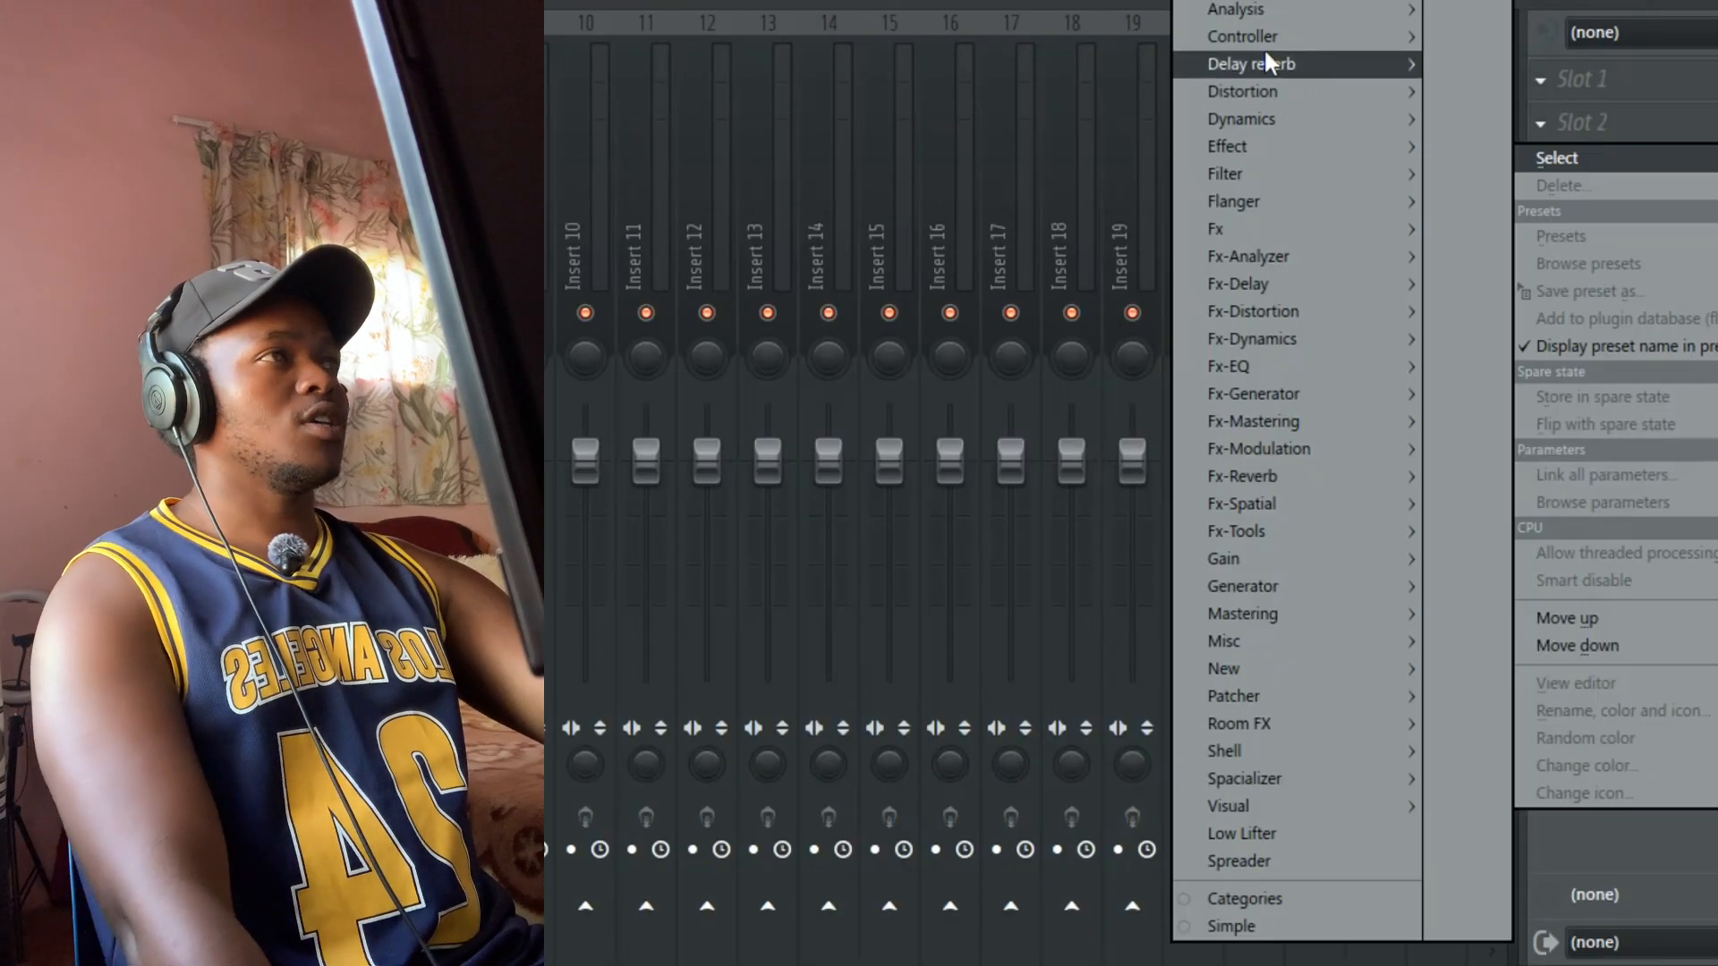
{"action": "mouse_move", "coordinate": [1248, 4]}
{"action": "mouse_move", "coordinate": [1082, 37]}
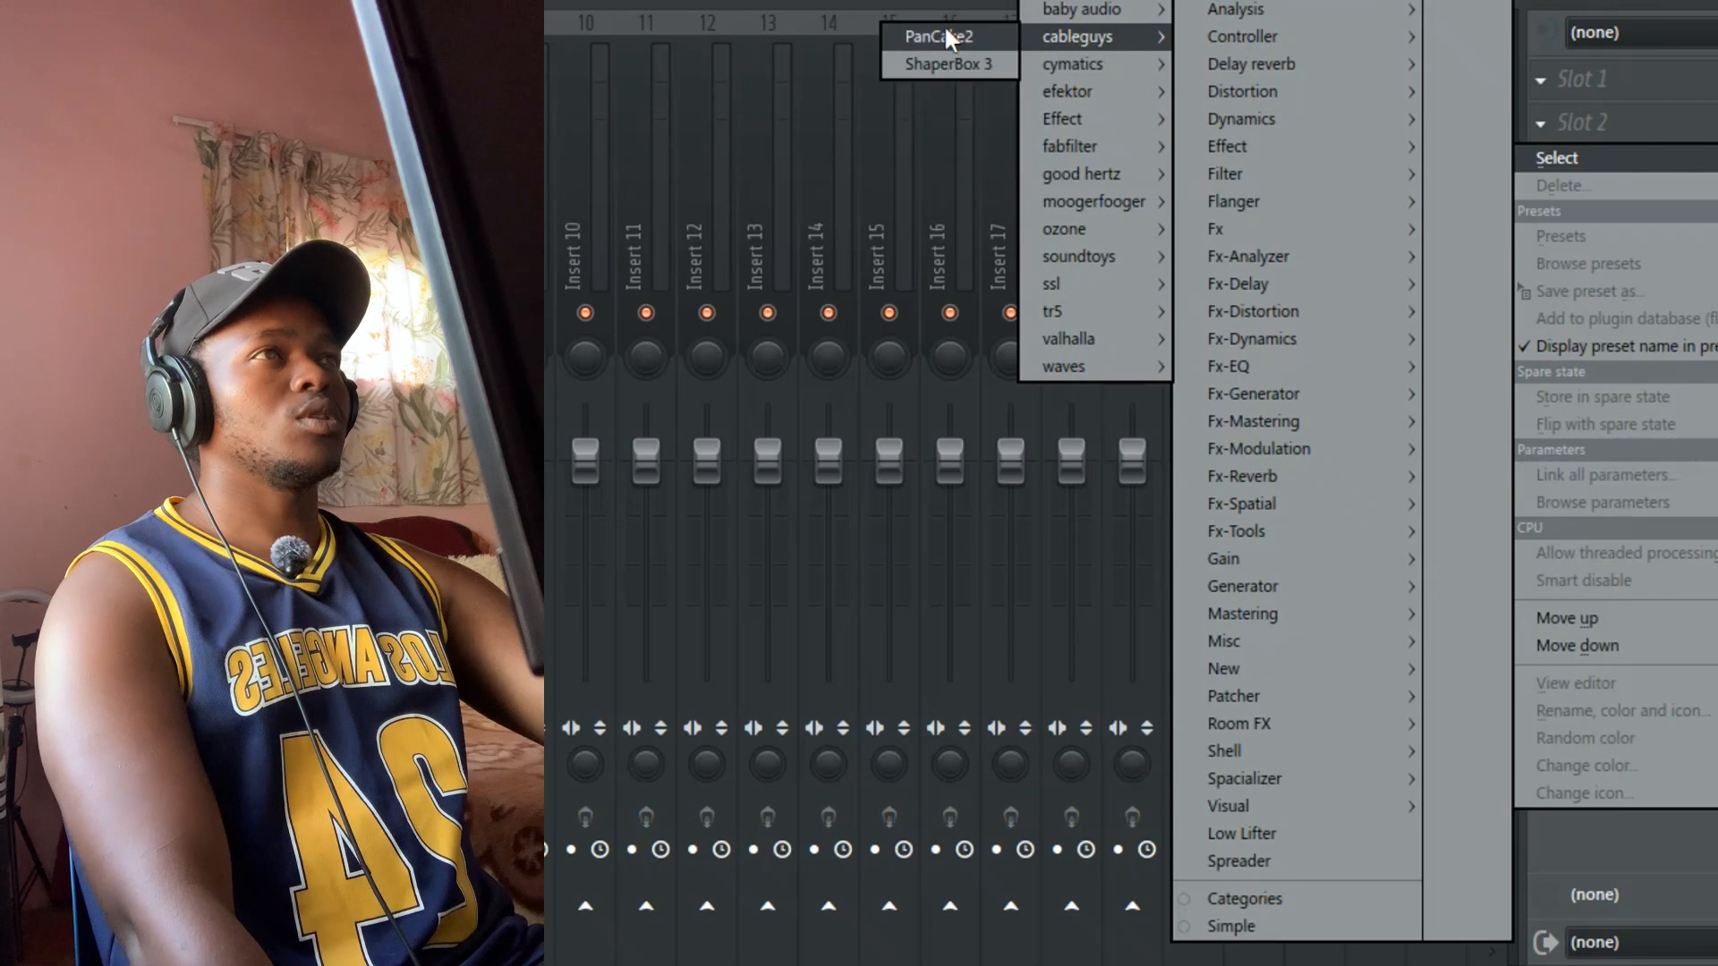
{"action": "left_click", "coordinate": [943, 67]}
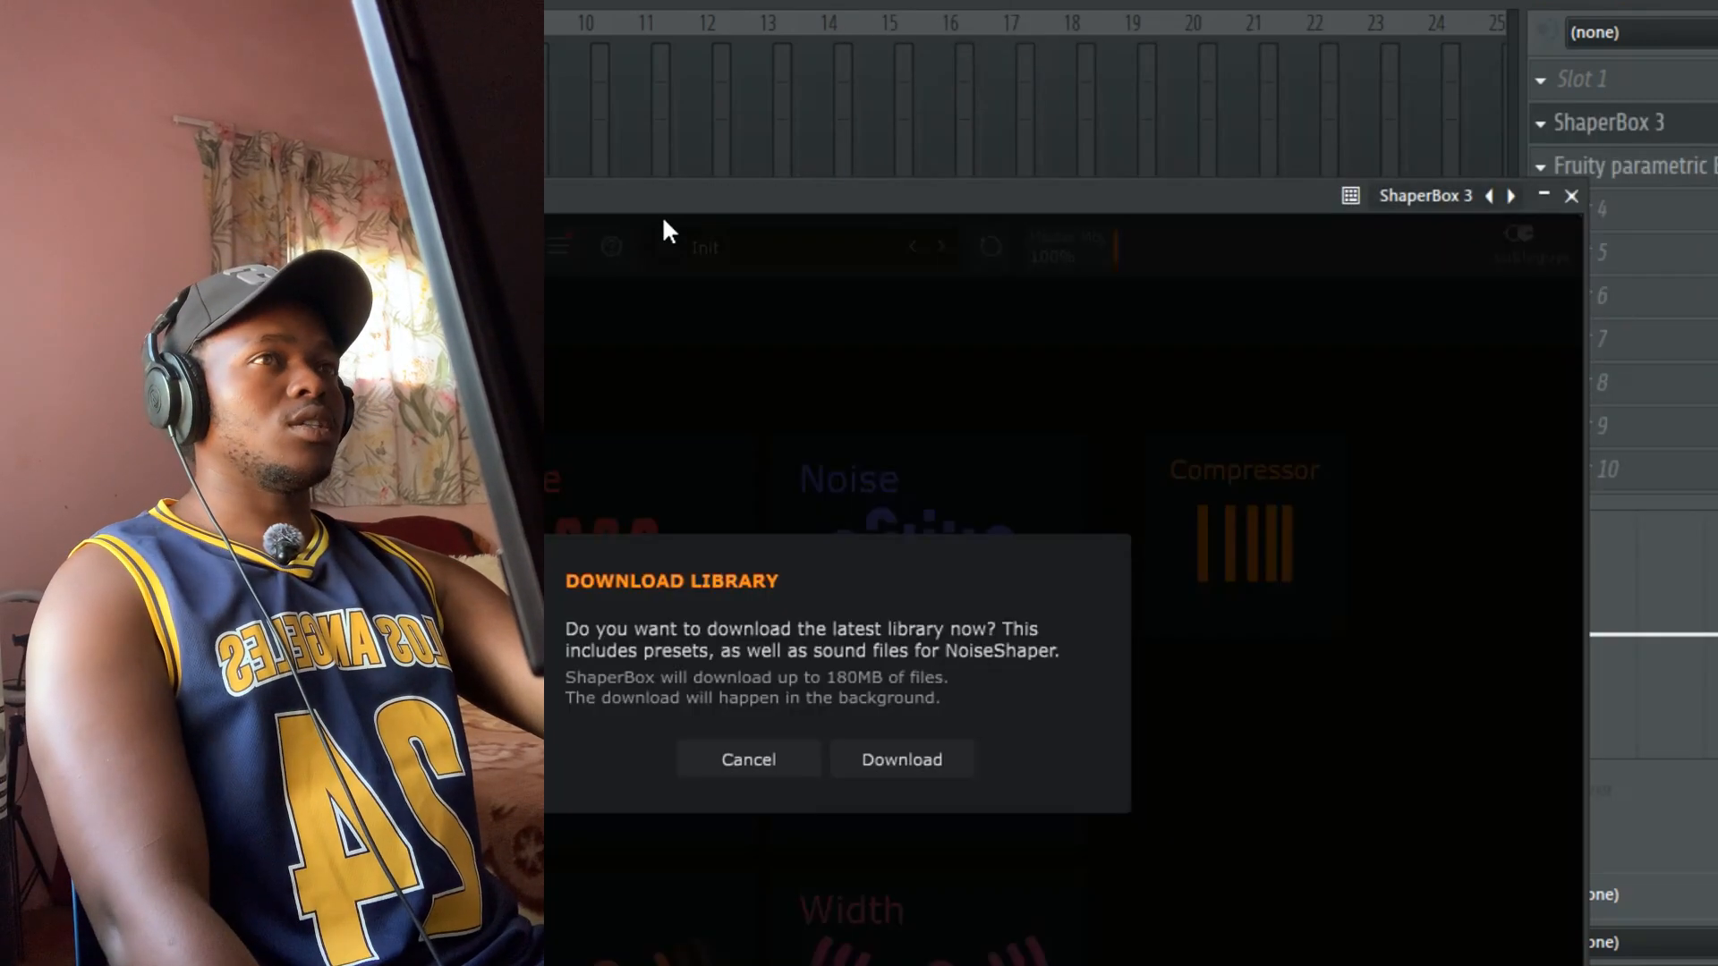
{"action": "left_click", "coordinate": [794, 751]}
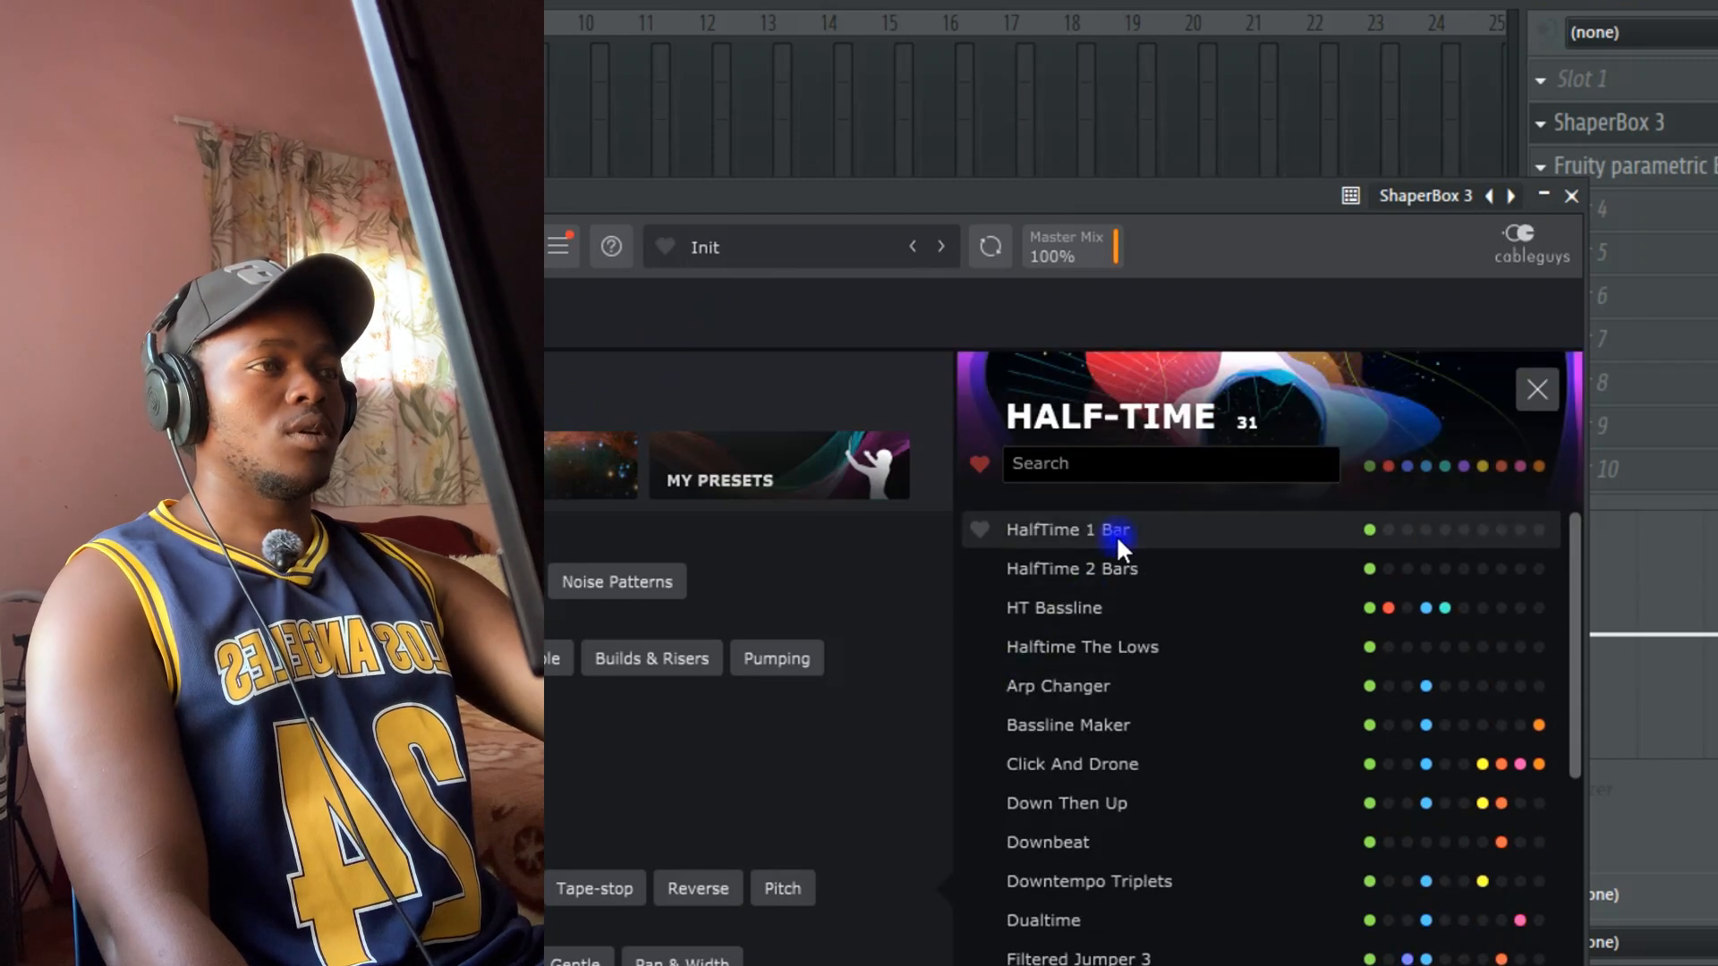
{"action": "left_click", "coordinate": [1115, 530]}
{"action": "left_click", "coordinate": [1570, 195]}
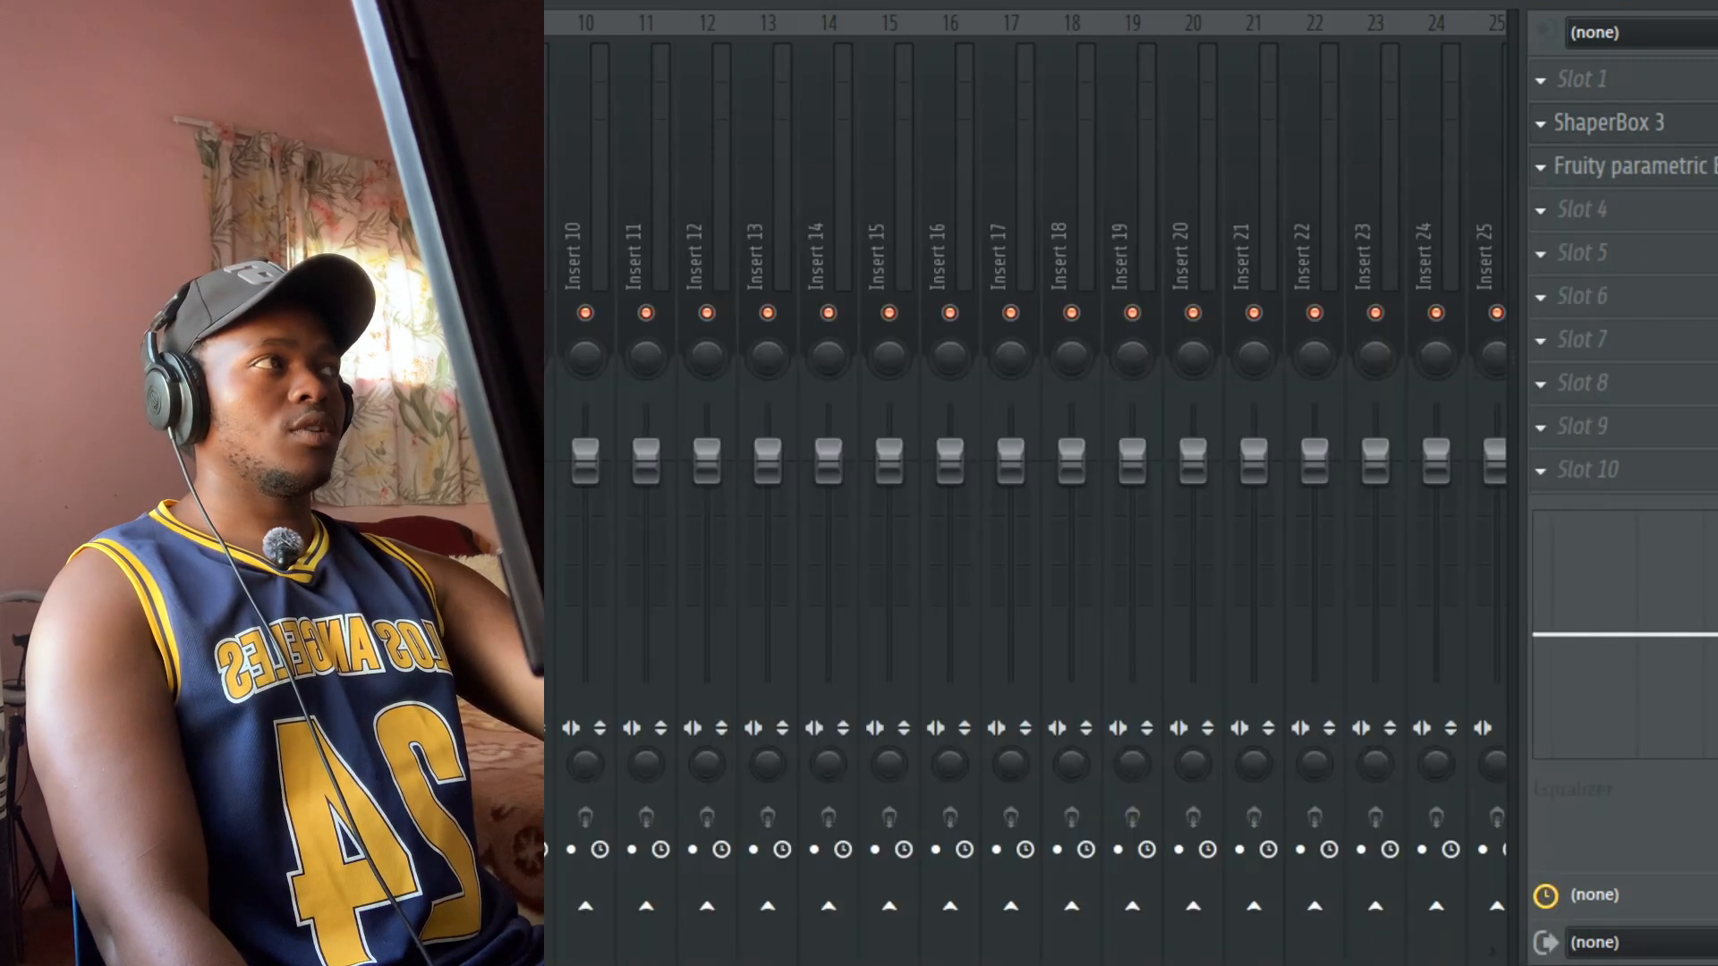
Step: Create an automation clip for the ShaperBox 3 mix level and select it in the playlist
{"action": "left_click", "coordinate": [1709, 134]}
{"action": "right_click", "coordinate": [1712, 126]}
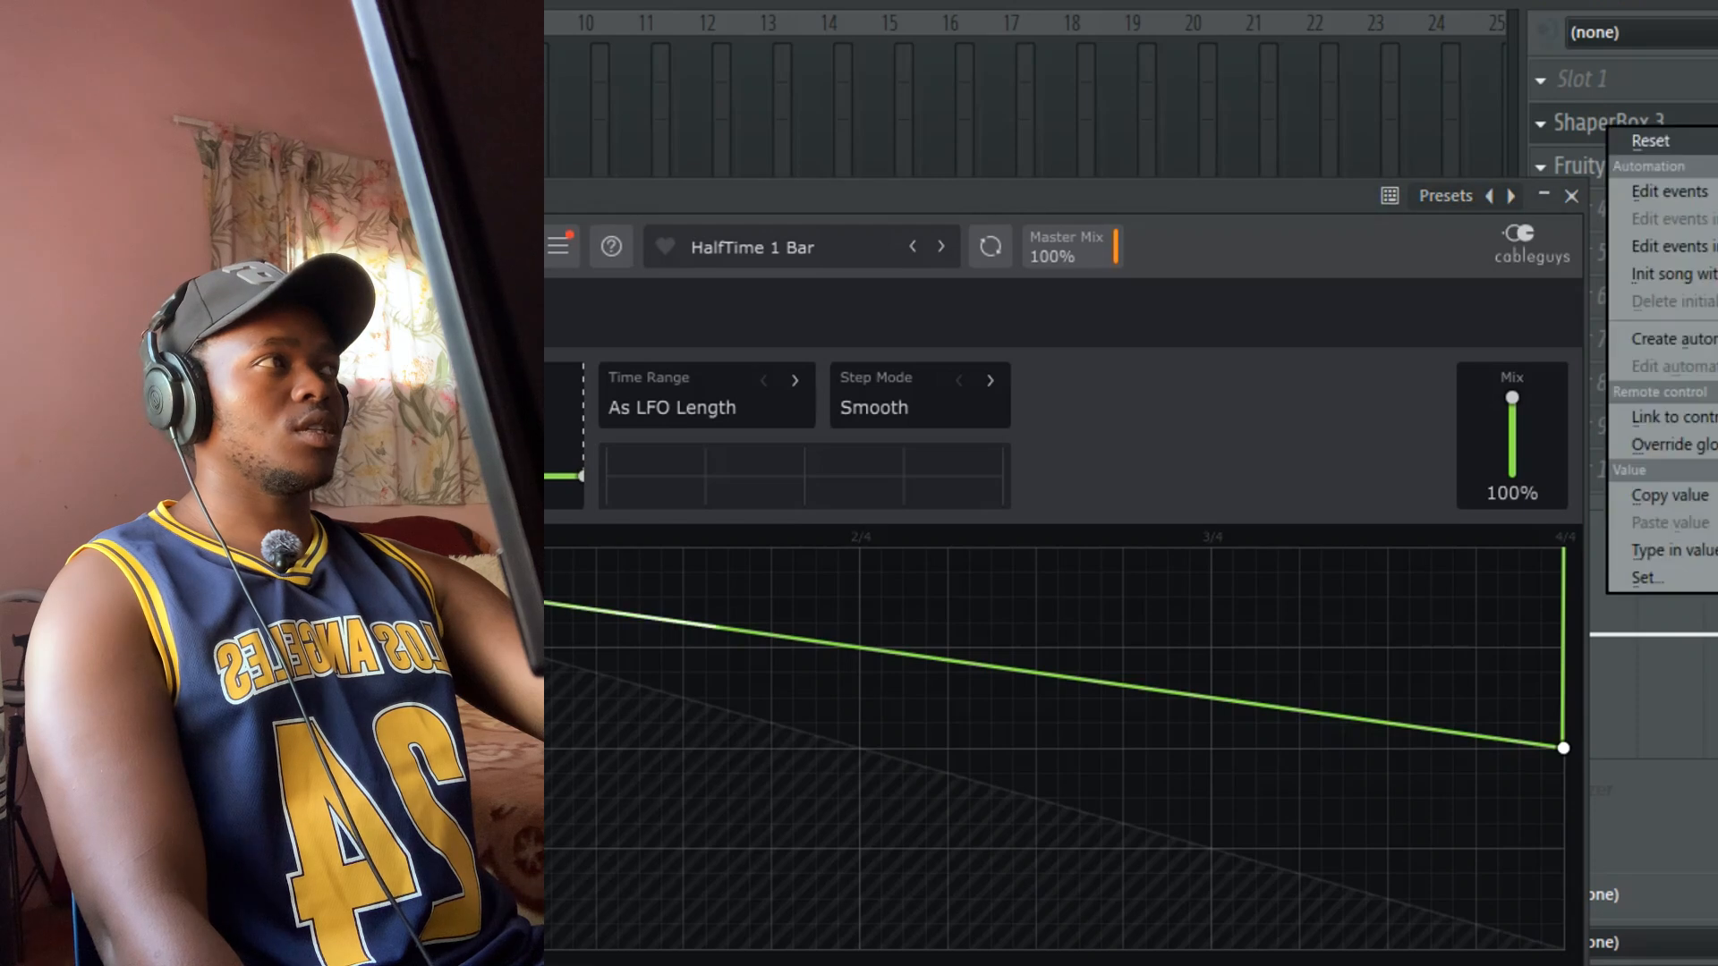
{"action": "left_click", "coordinate": [1599, 239]}
{"action": "left_click", "coordinate": [1573, 197]}
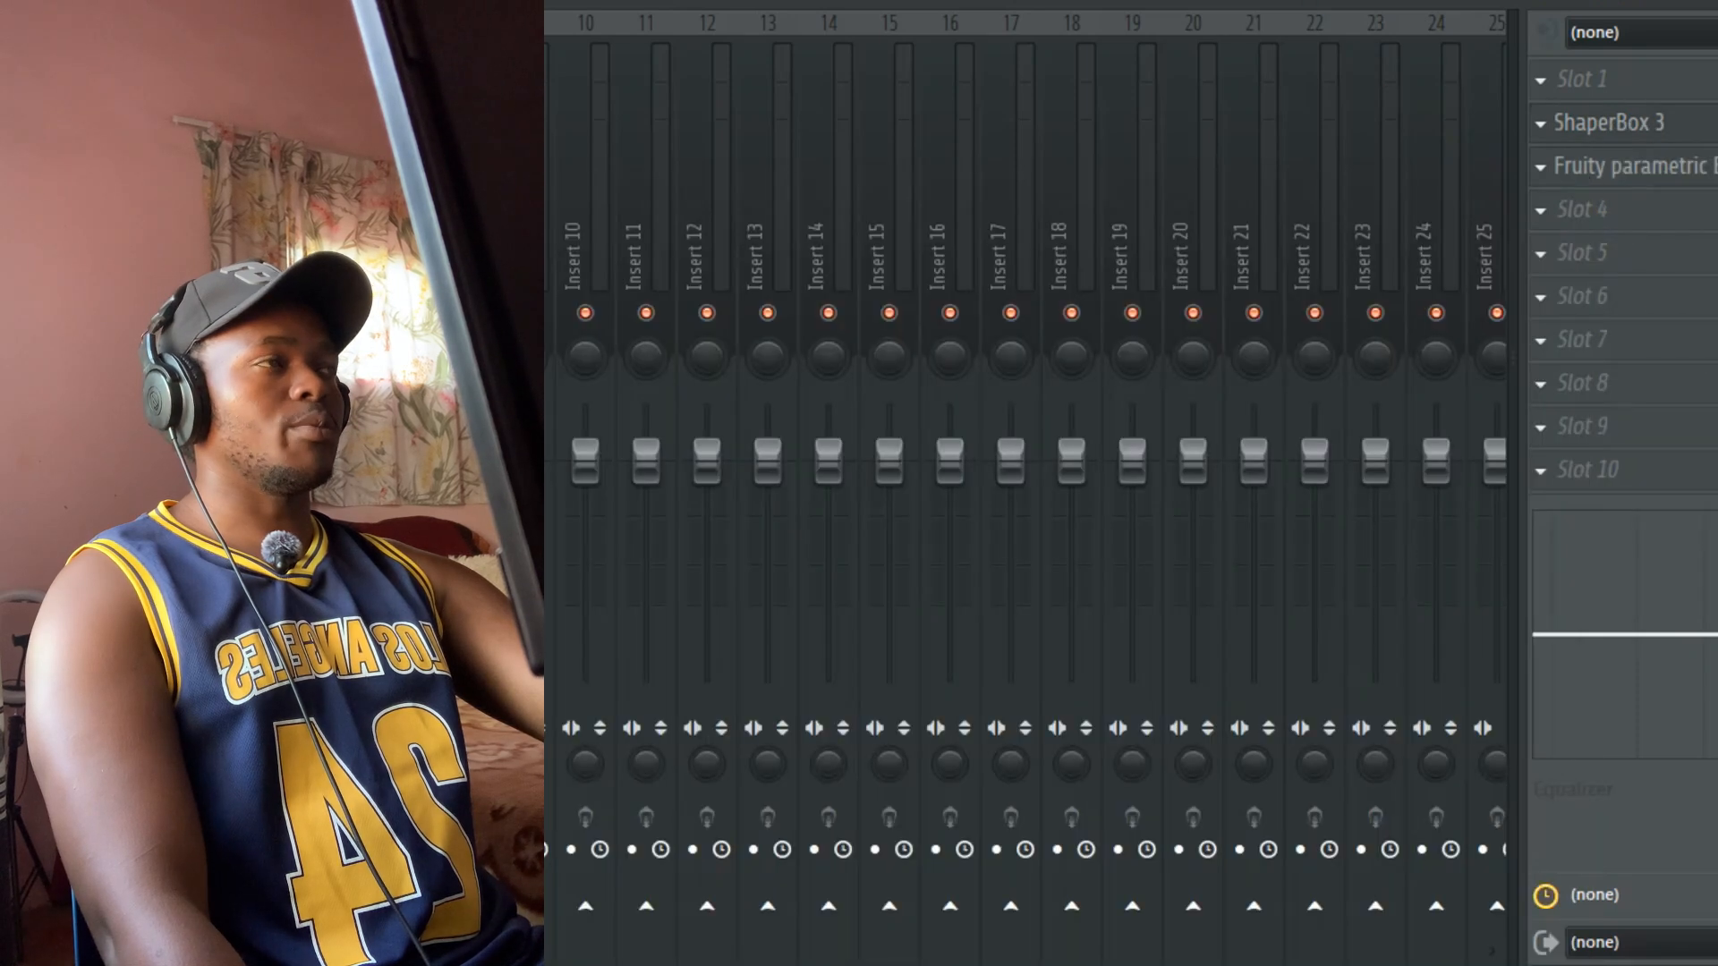
{"action": "left_click", "coordinate": [1188, 11]}
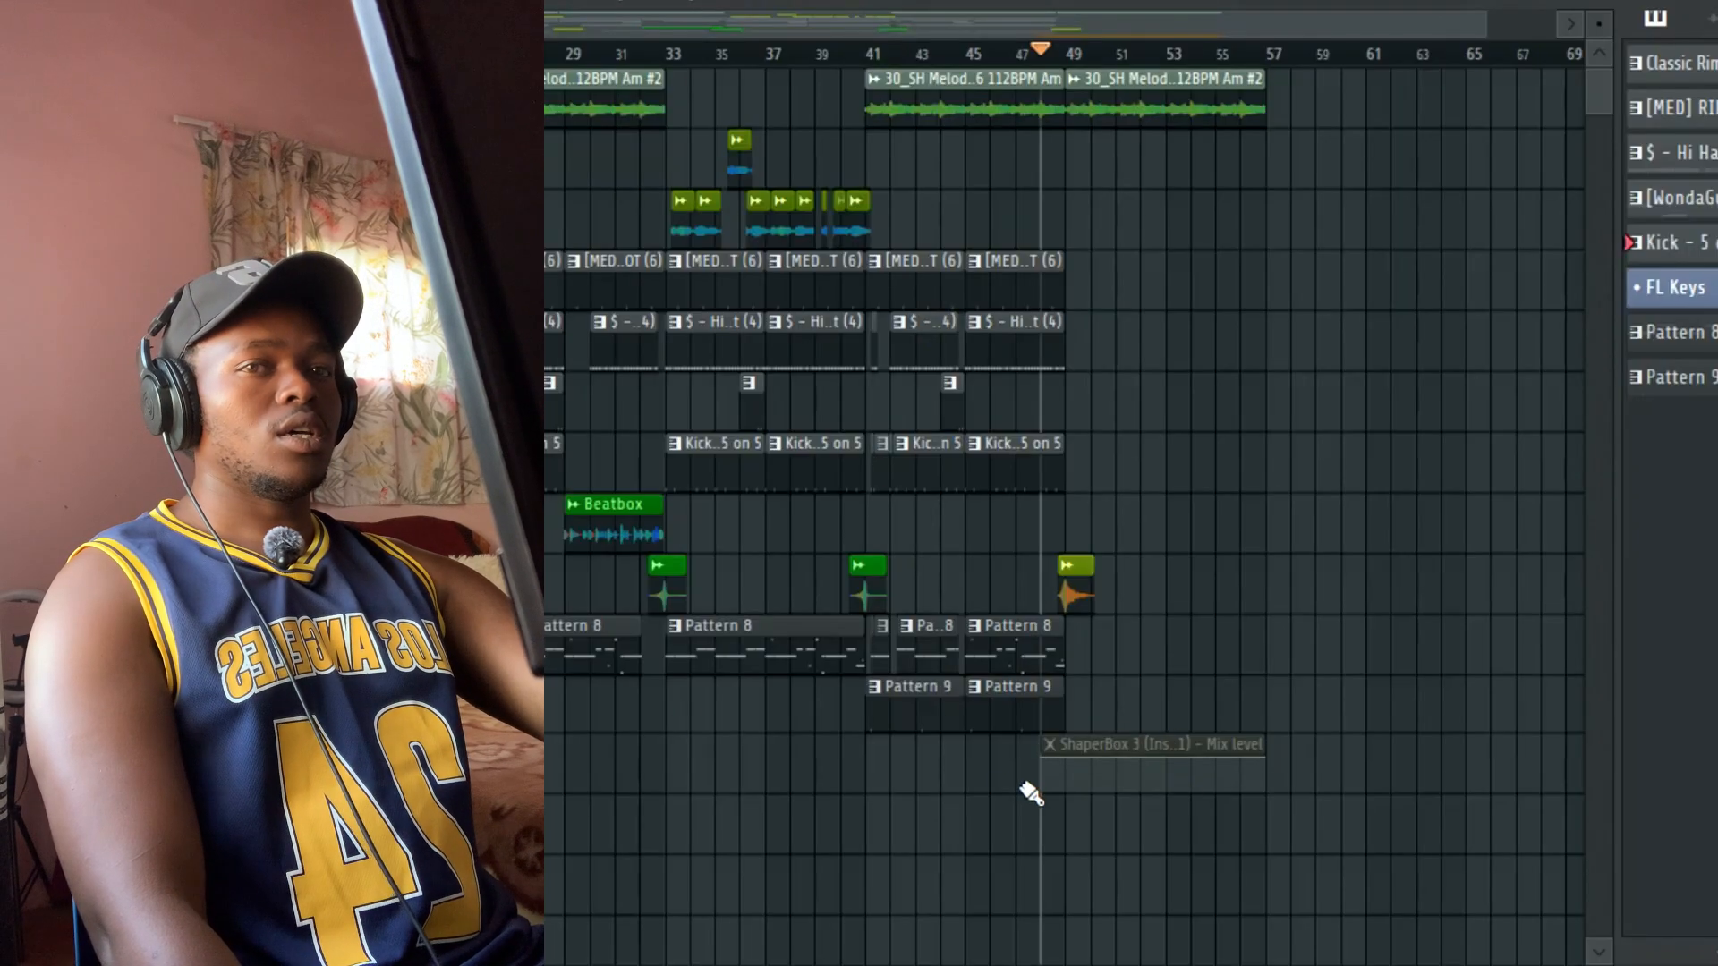
{"action": "left_click", "coordinate": [1053, 760]}
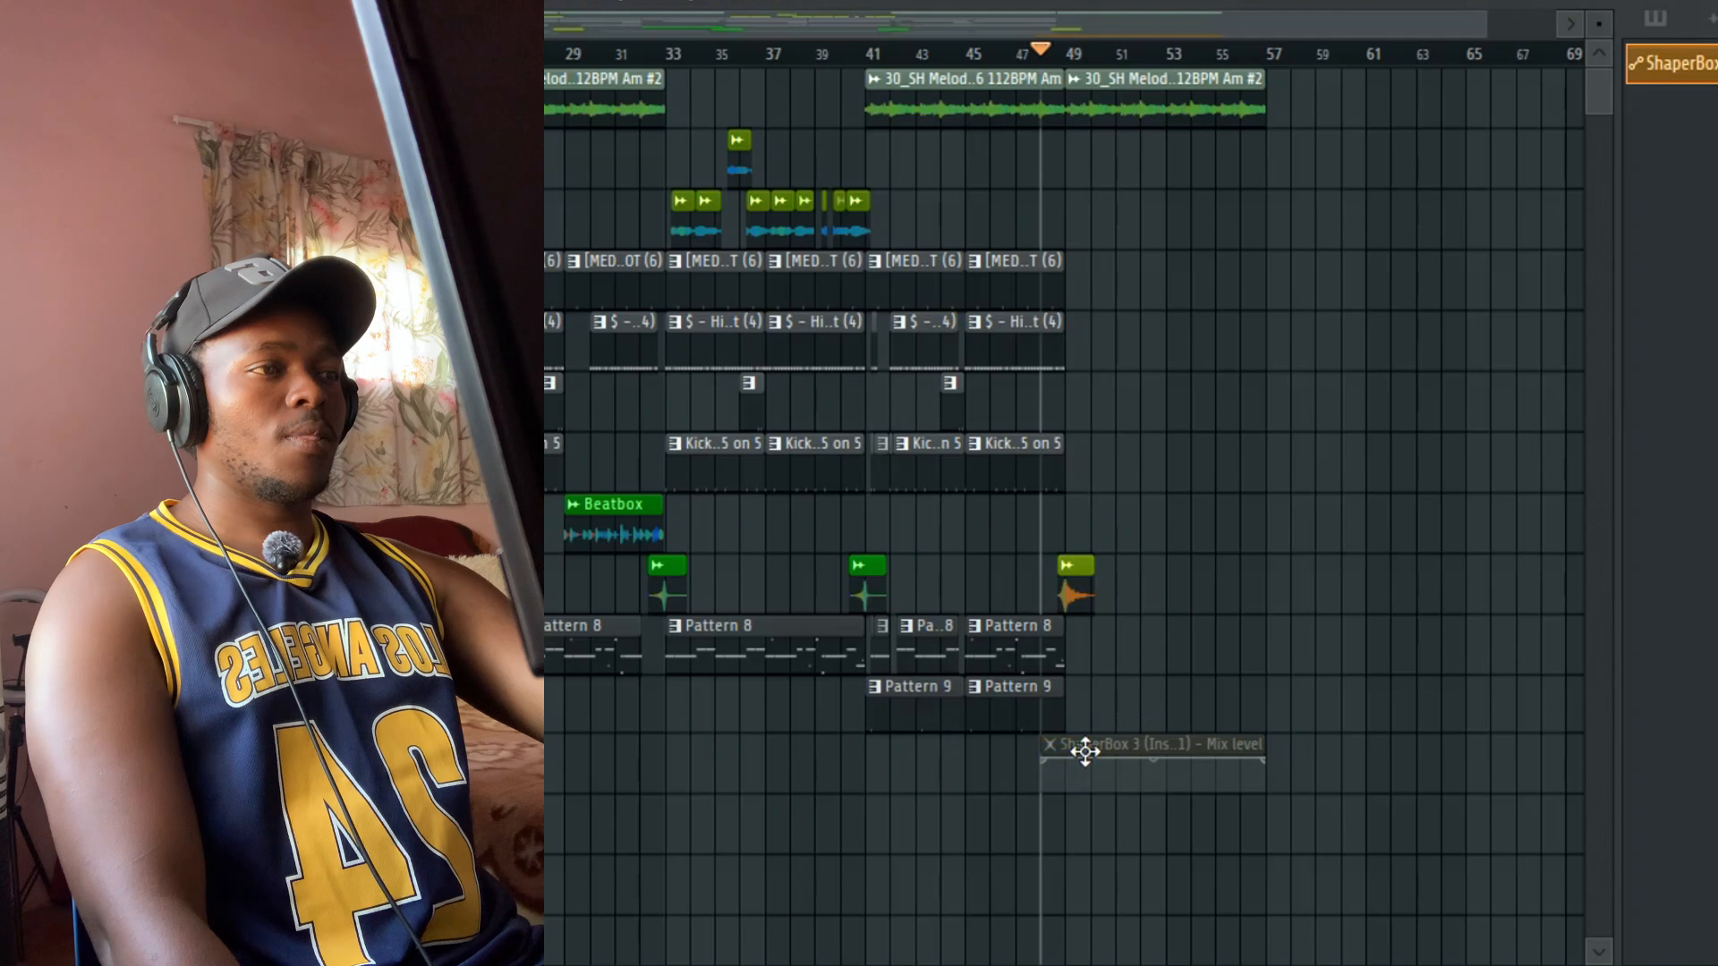
Step: Stretch the ShaperBox 3 automation clip past bar 57 and lower its points at bars 25 and 49 to the minimum
{"action": "left_click_drag", "start_coordinate": [1085, 754], "coordinate": [1485, 728]}
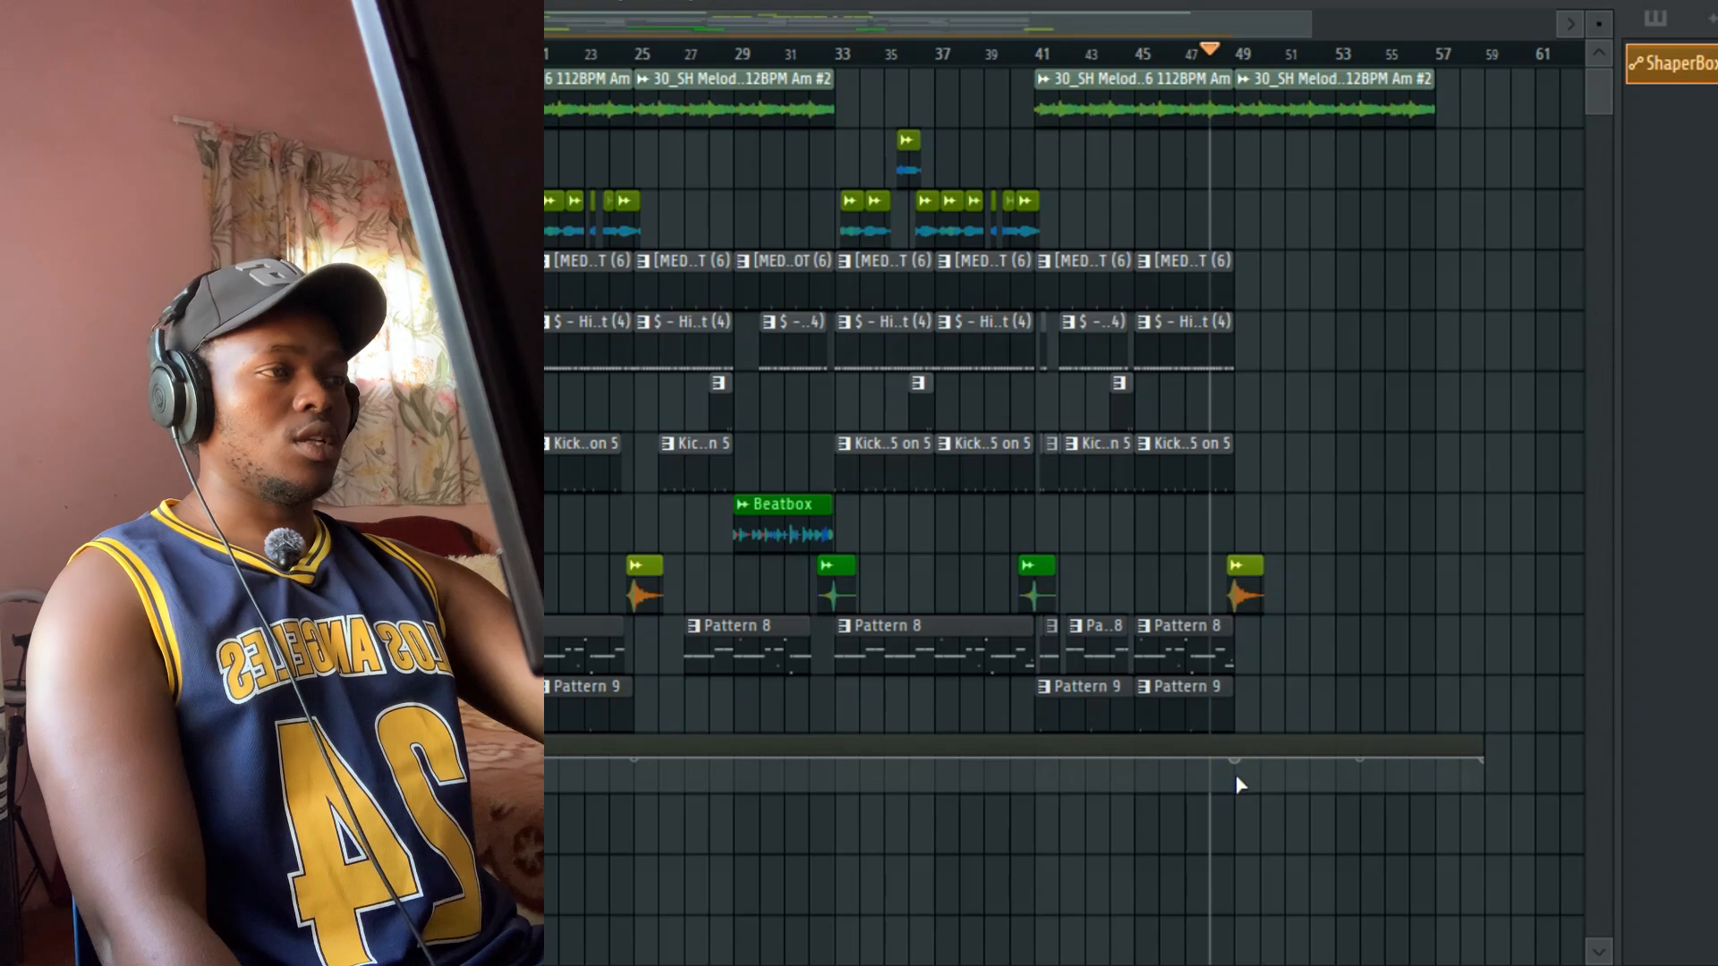
{"action": "left_click_drag", "start_coordinate": [1240, 762], "coordinate": [1243, 807]}
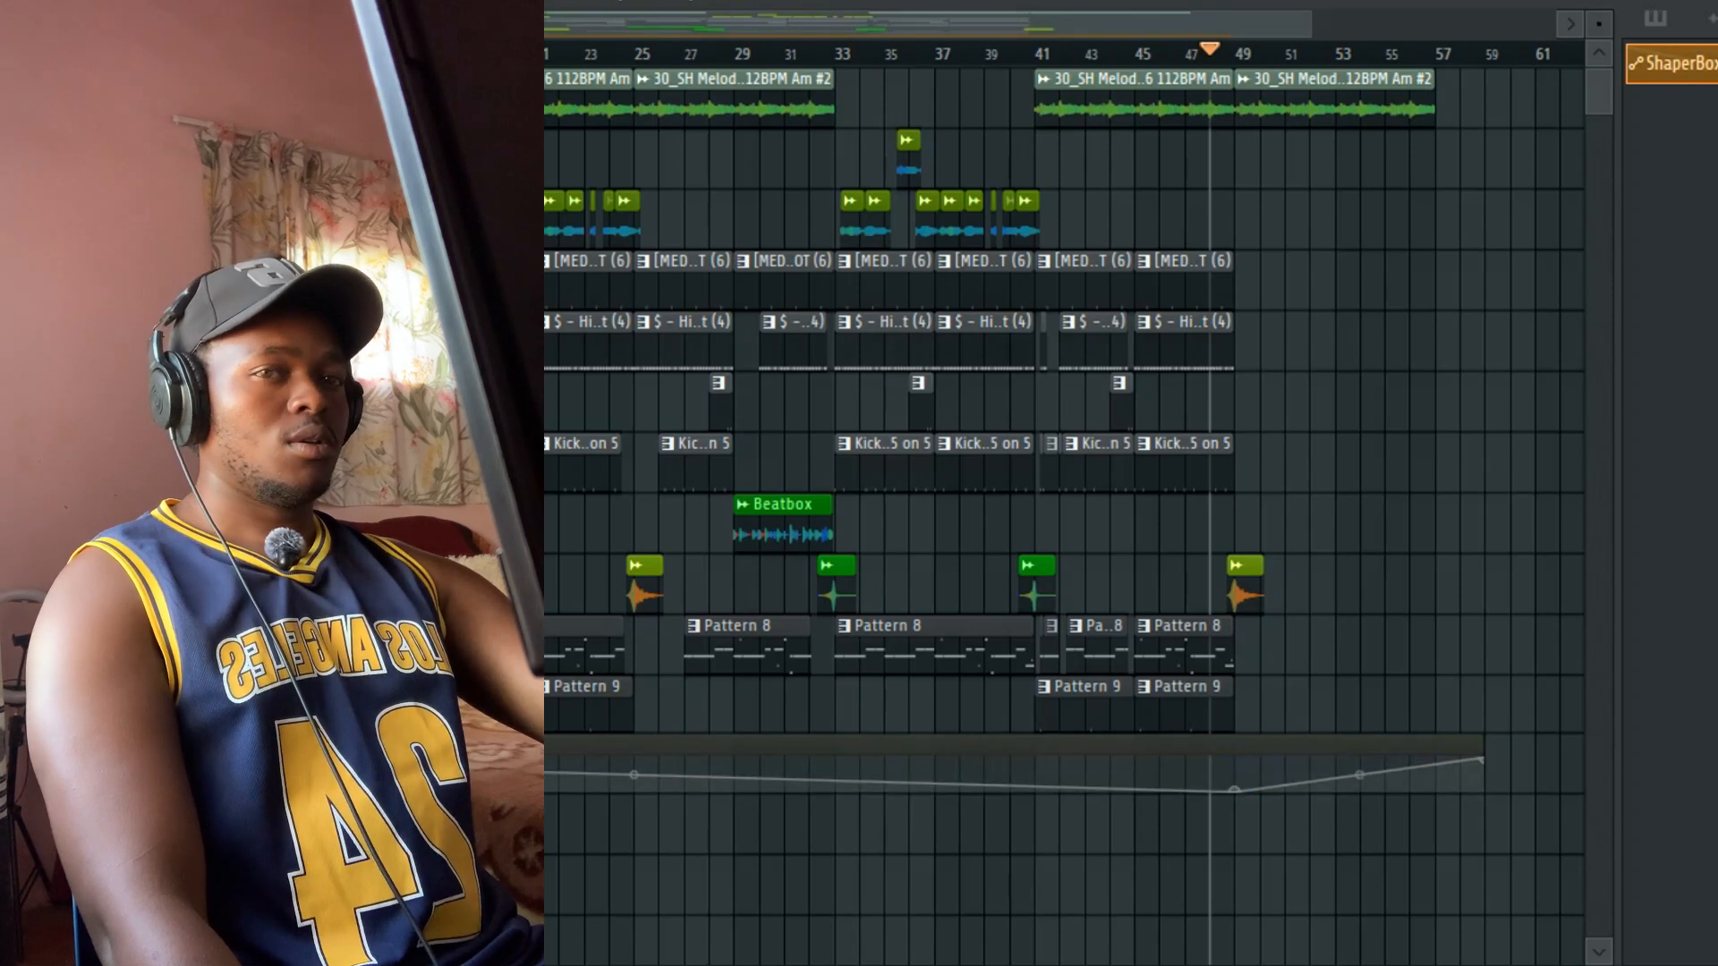
{"action": "left_click_drag", "start_coordinate": [634, 775], "coordinate": [633, 791]}
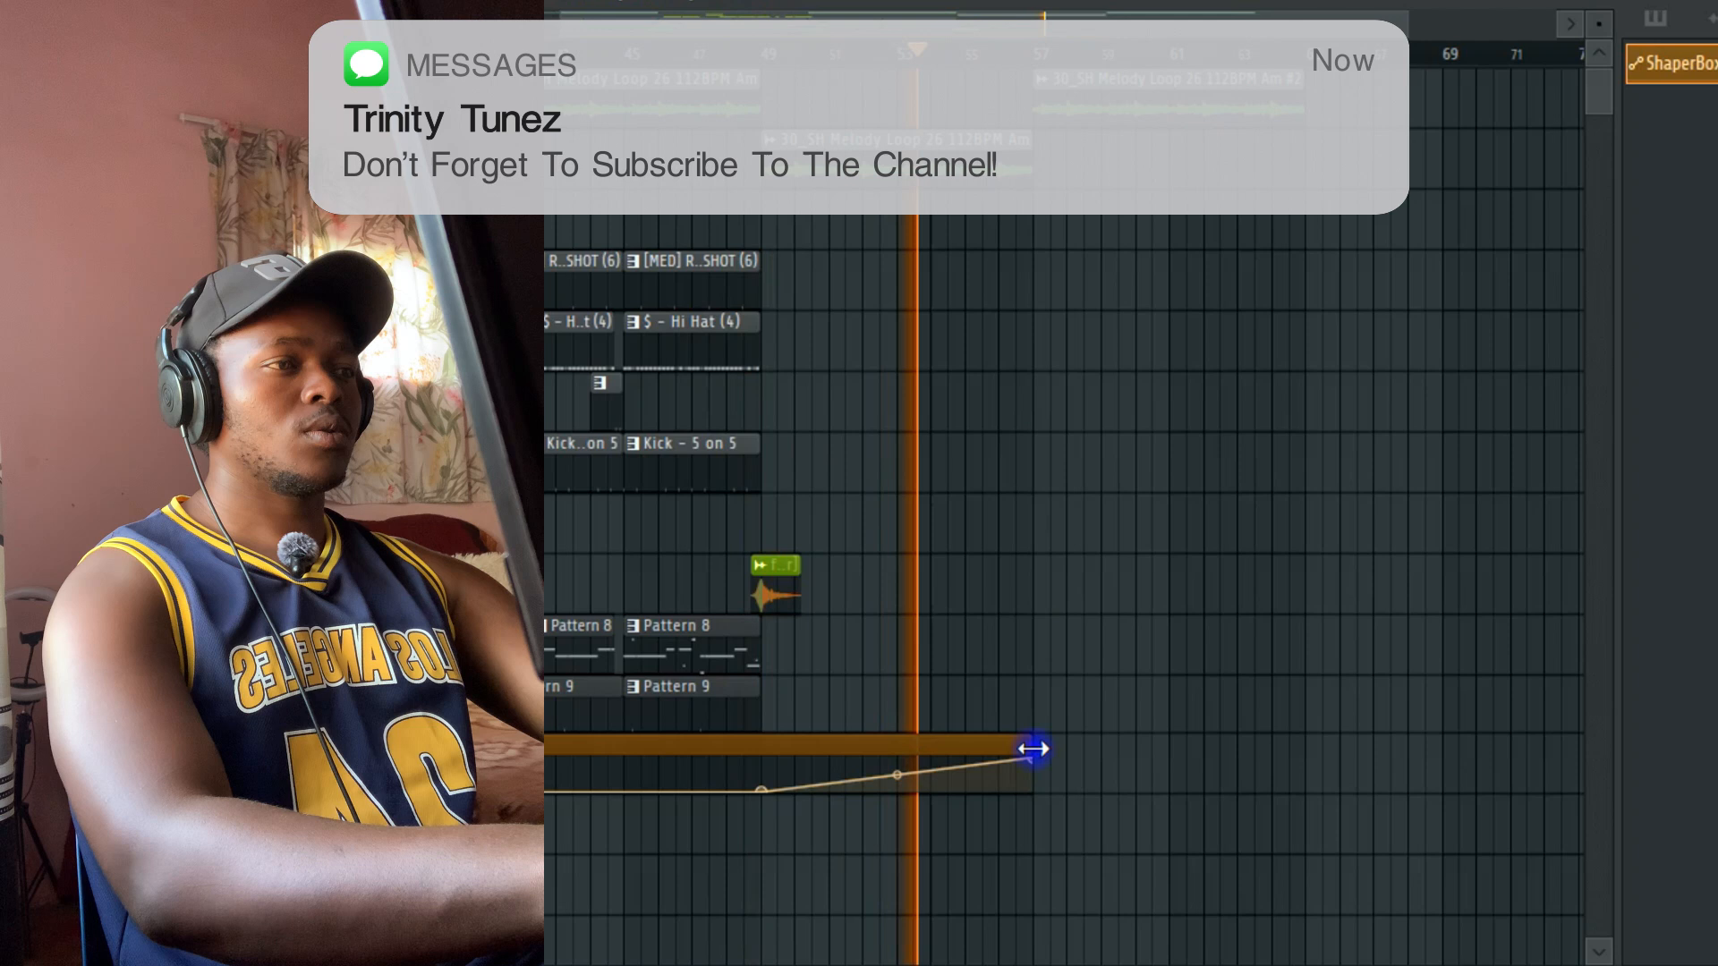
Step: Extend the ShaperBox 3 automation at full level to bar 65 and move the bar 49 melody loop clip up to the first track
{"action": "left_click_drag", "start_coordinate": [1035, 750], "coordinate": [1302, 743]}
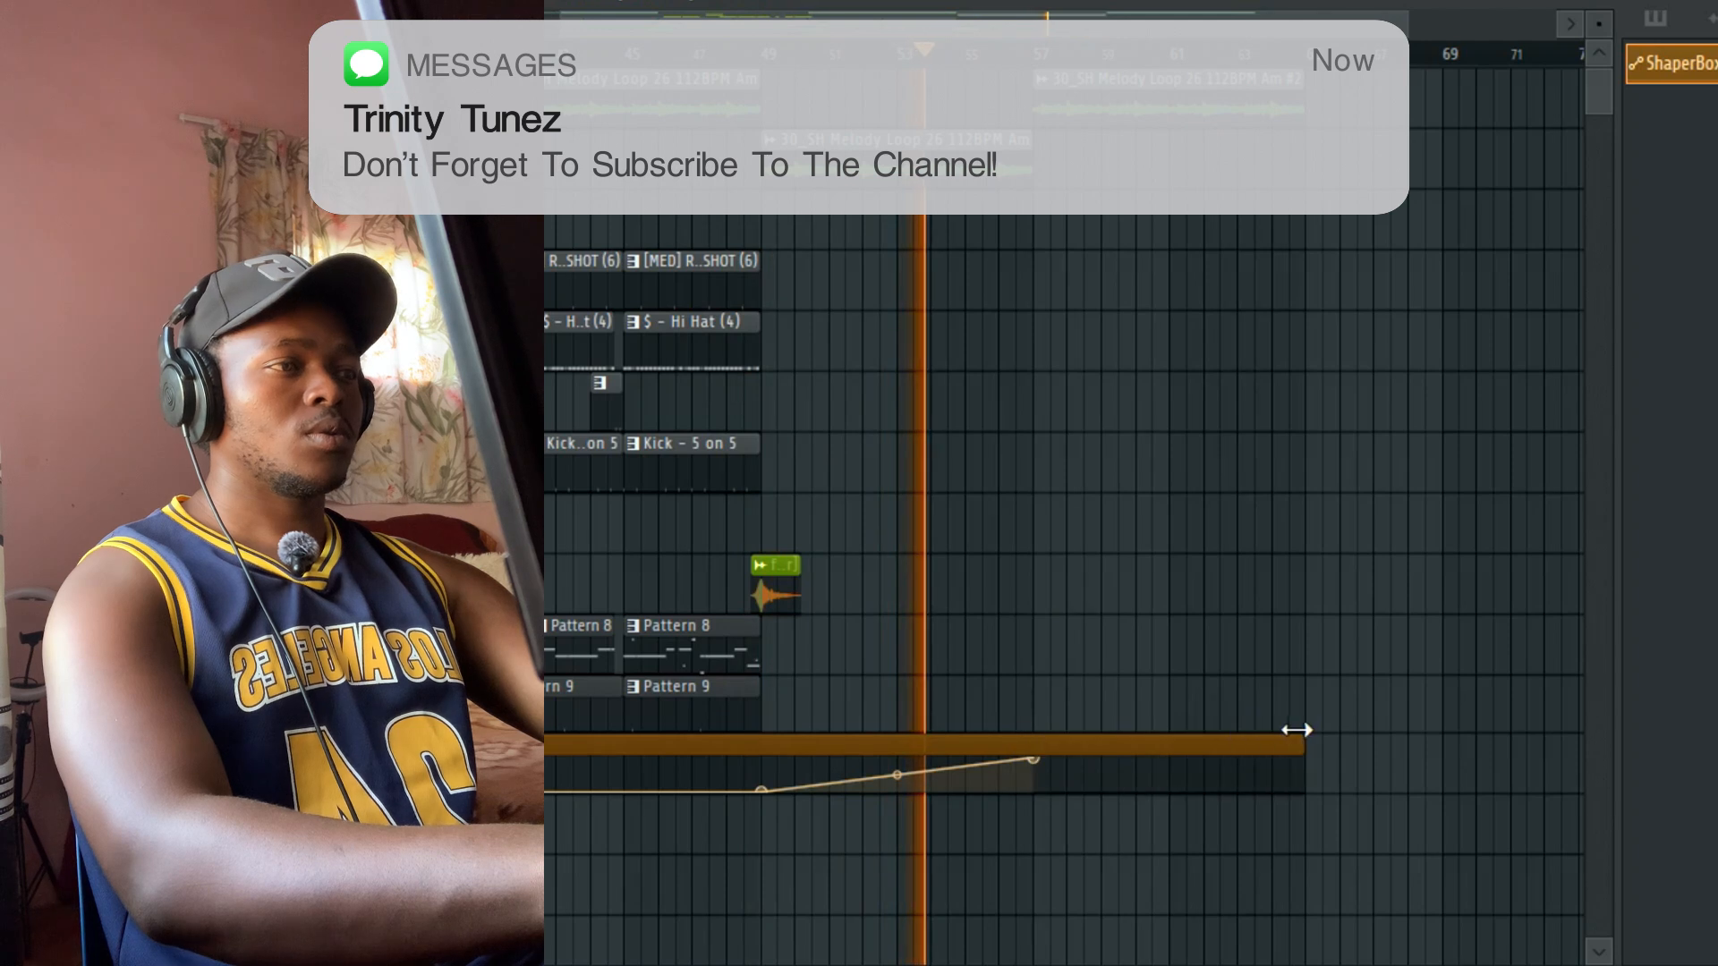
{"action": "left_click_drag", "start_coordinate": [1069, 782], "coordinate": [1304, 752]}
{"action": "left_click_drag", "start_coordinate": [912, 161], "coordinate": [916, 79]}
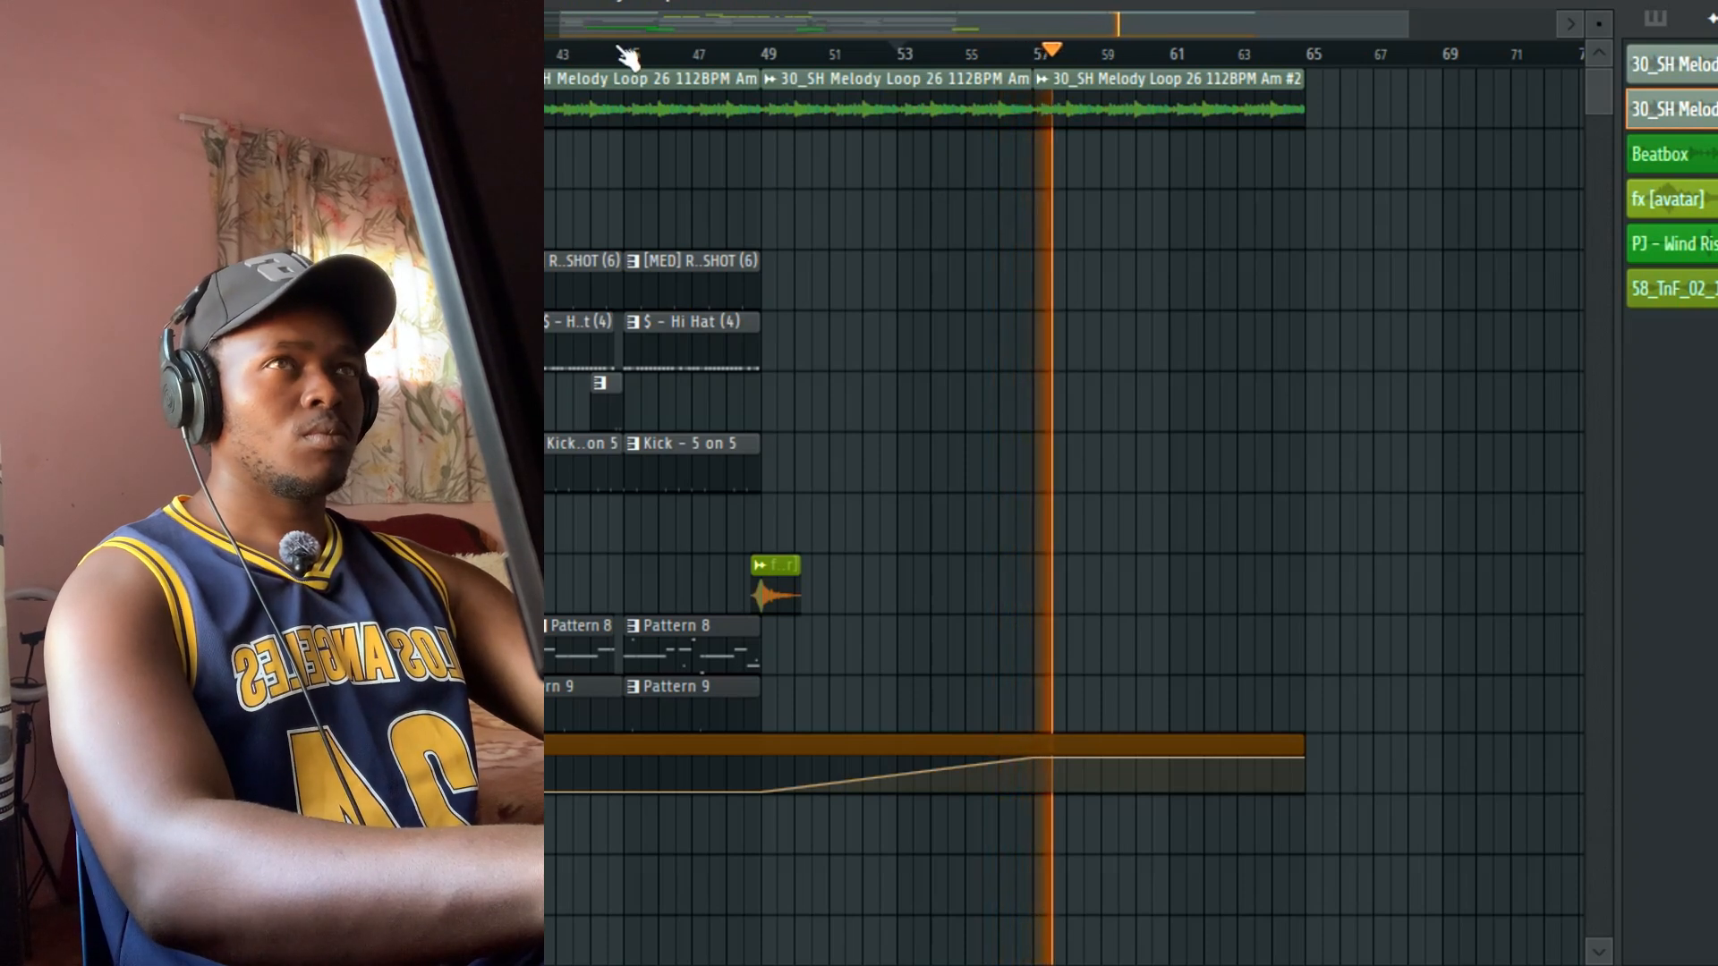
{"action": "key", "text": "space"}
Step: Replace the #2 melody clip at bar 57 with the 30_SH Melody Loop 26 112BPM Am clip and play from just before it
{"action": "right_click", "coordinate": [1096, 90]}
{"action": "left_click", "coordinate": [1045, 100]}
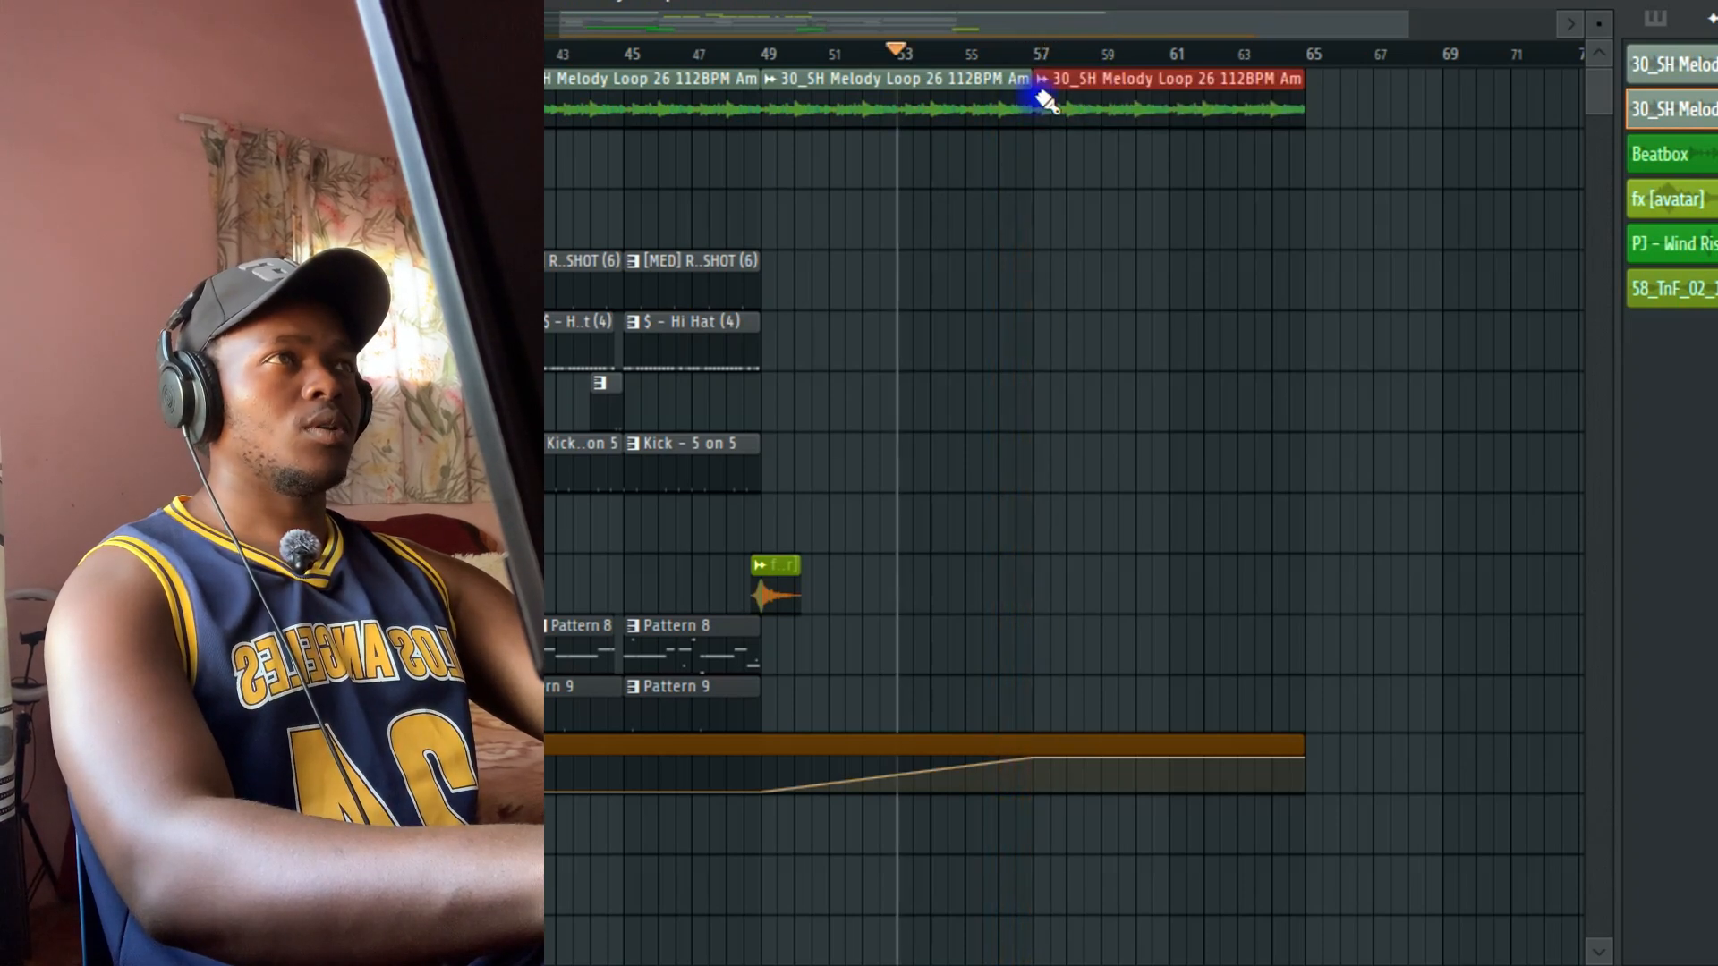
{"action": "left_click", "coordinate": [1024, 59]}
{"action": "key", "text": "space"}
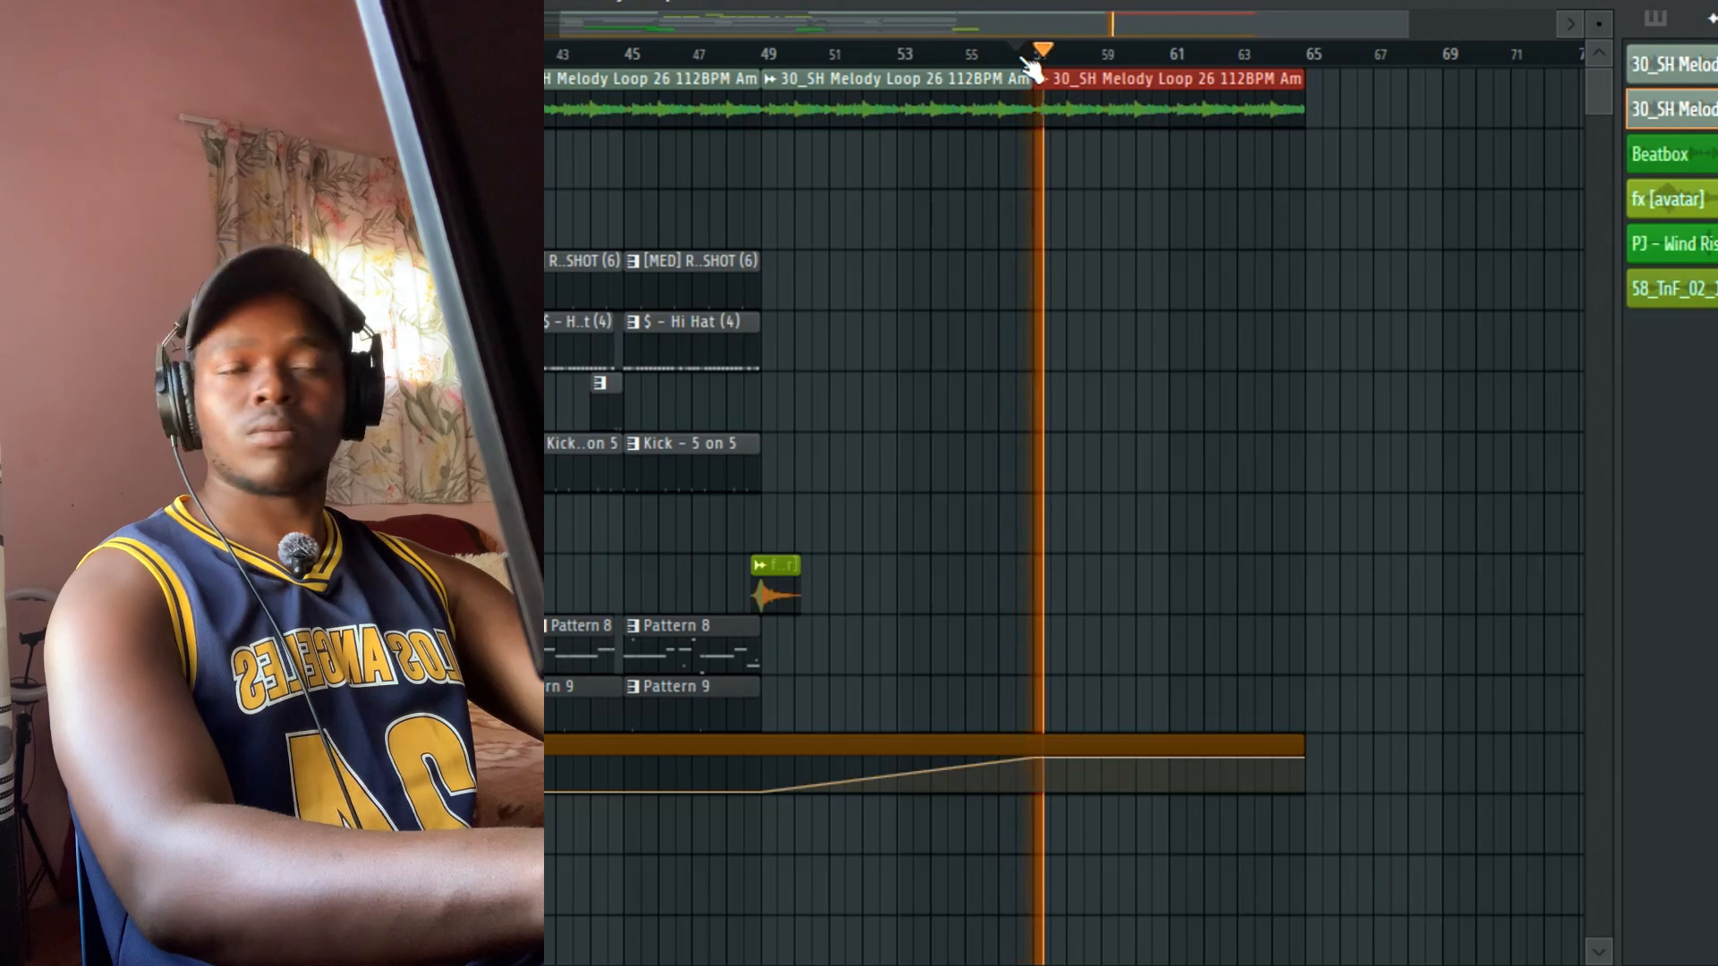
Step: Stop playback and increase the fade-out of the BrassStar (1) sample in its sampler settings
{"action": "key", "text": "space"}
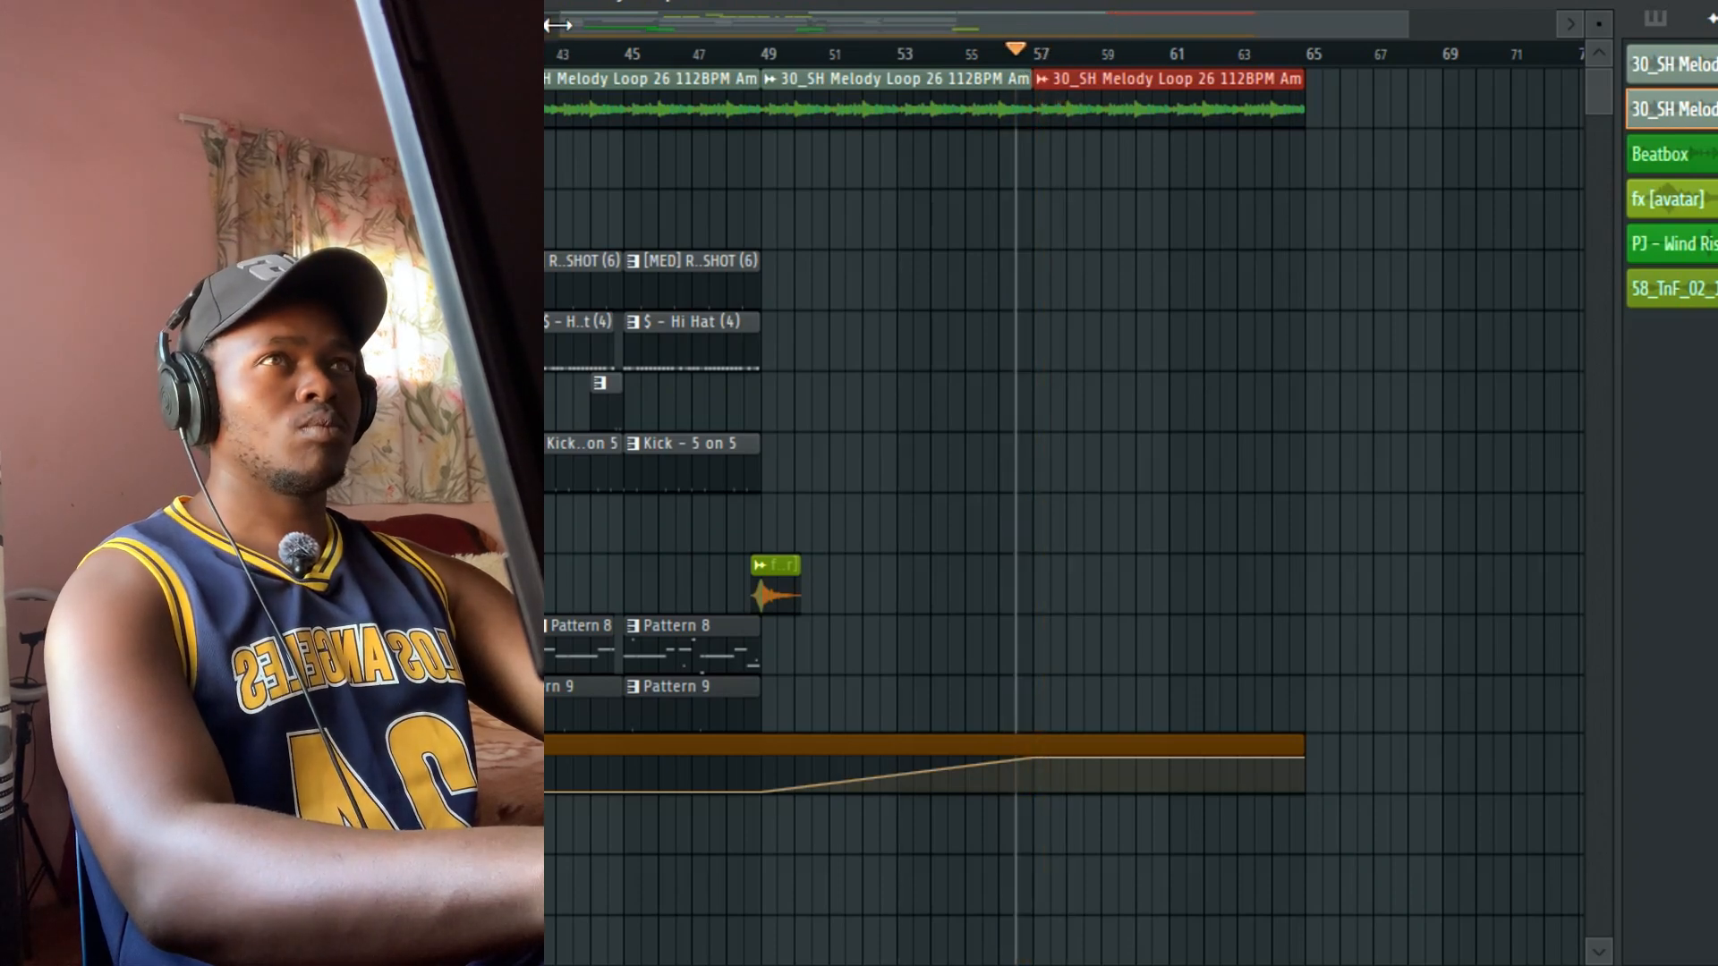
{"action": "left_click_drag", "start_coordinate": [557, 25], "coordinate": [483, 25]}
{"action": "key", "text": "F6"}
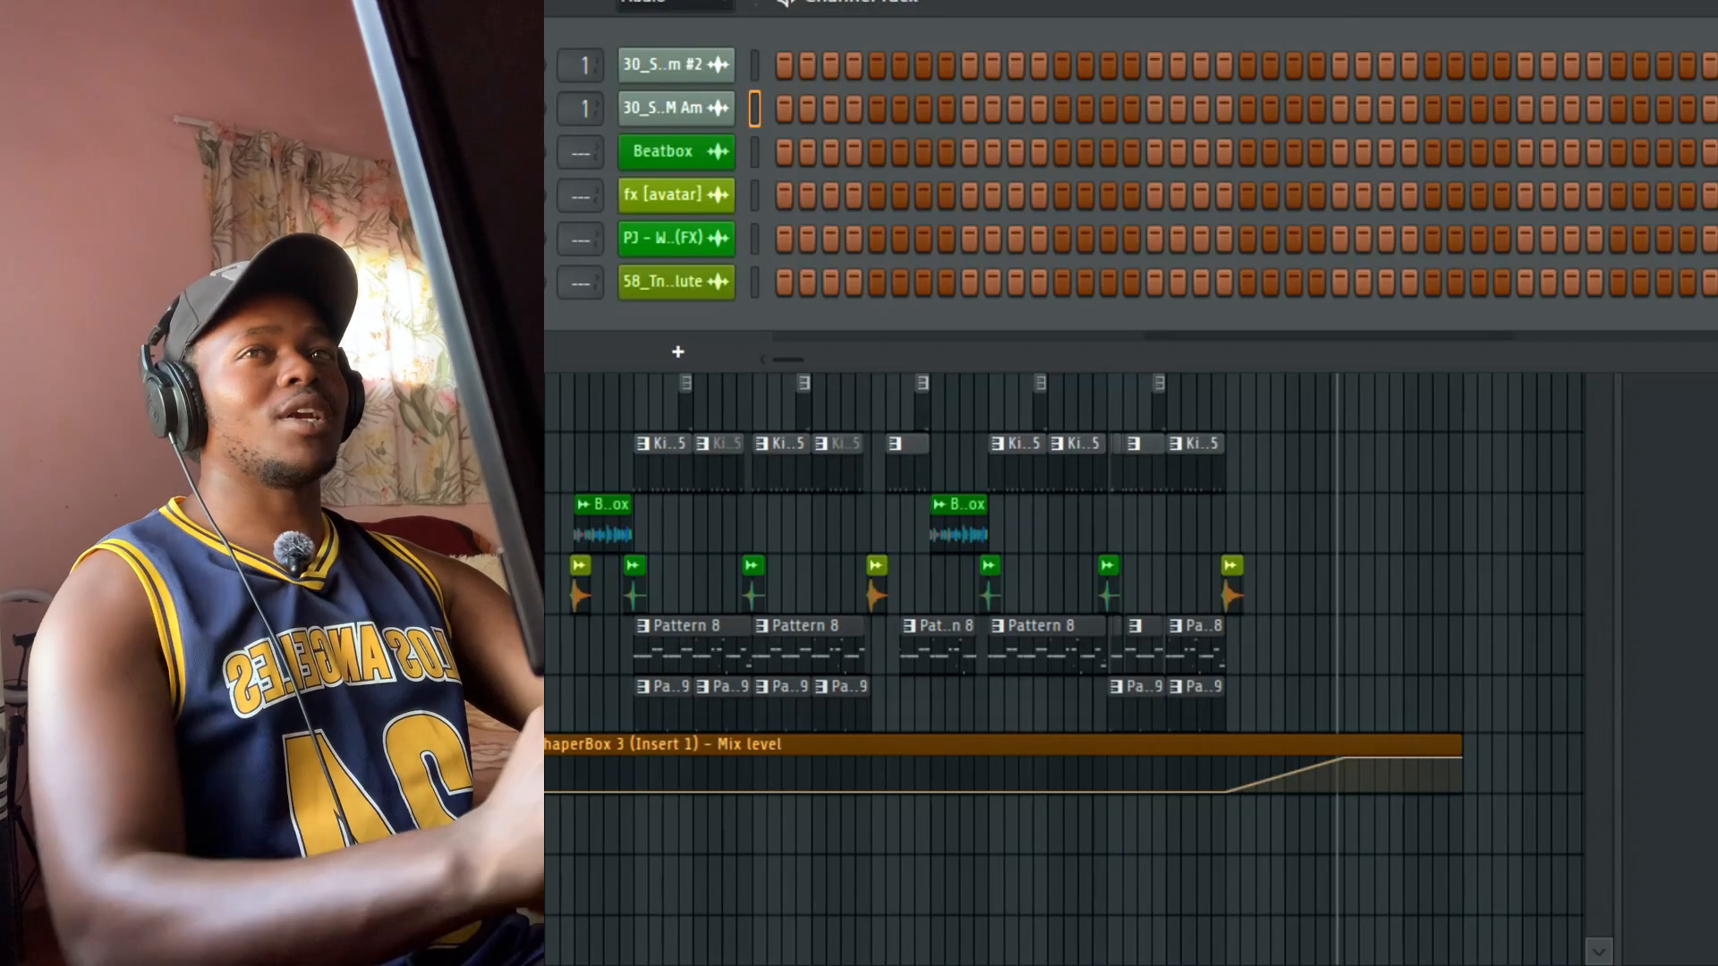
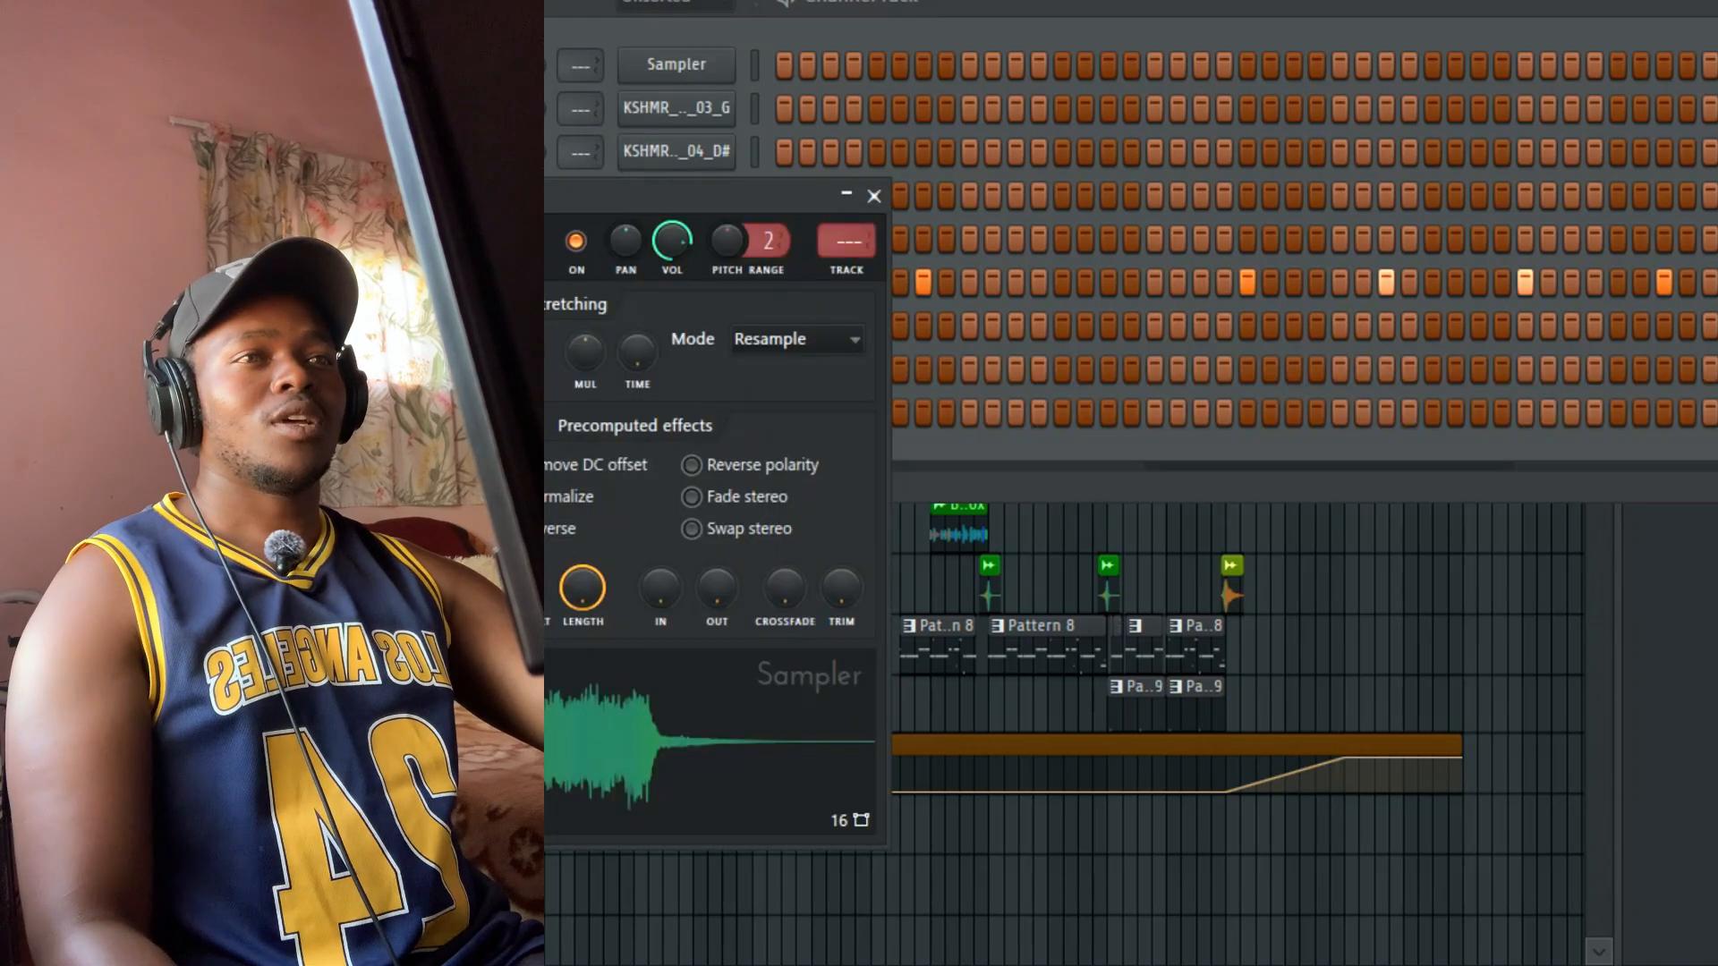
{"action": "left_click_drag", "start_coordinate": [717, 592], "coordinate": [718, 555]}
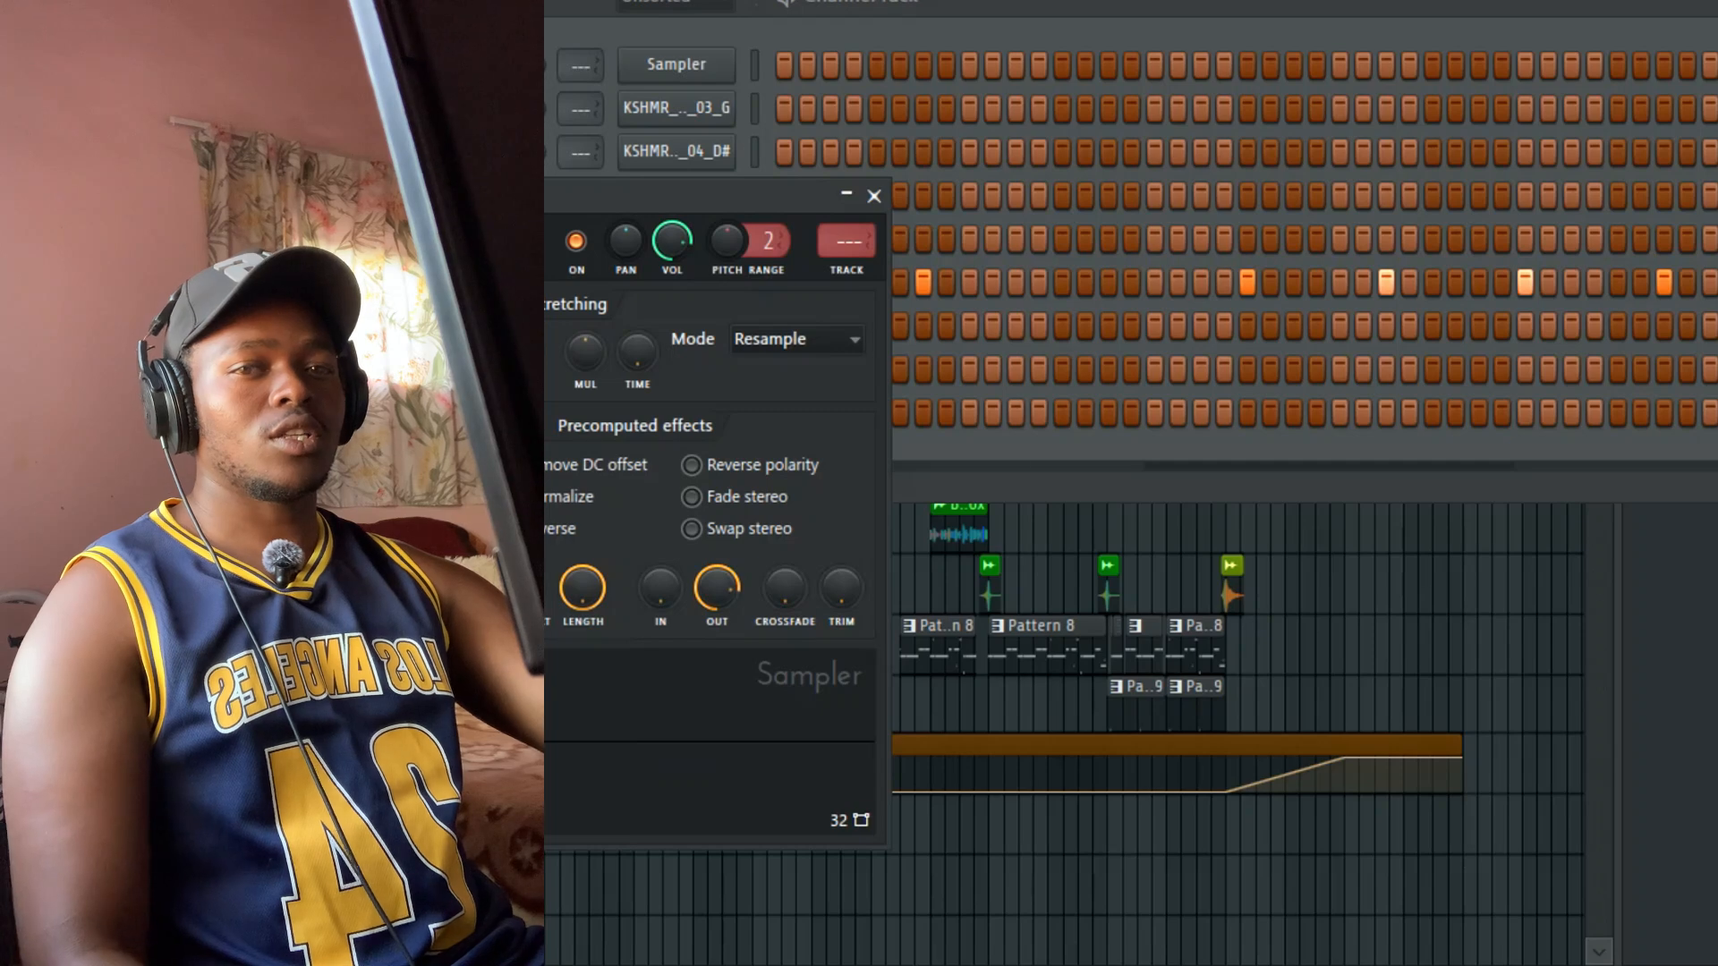
Step: Inspect the BrassStar (1) sample in Edison and its keyboard and echo settings, leaving everything closed
{"action": "key", "text": "ctrl+e"}
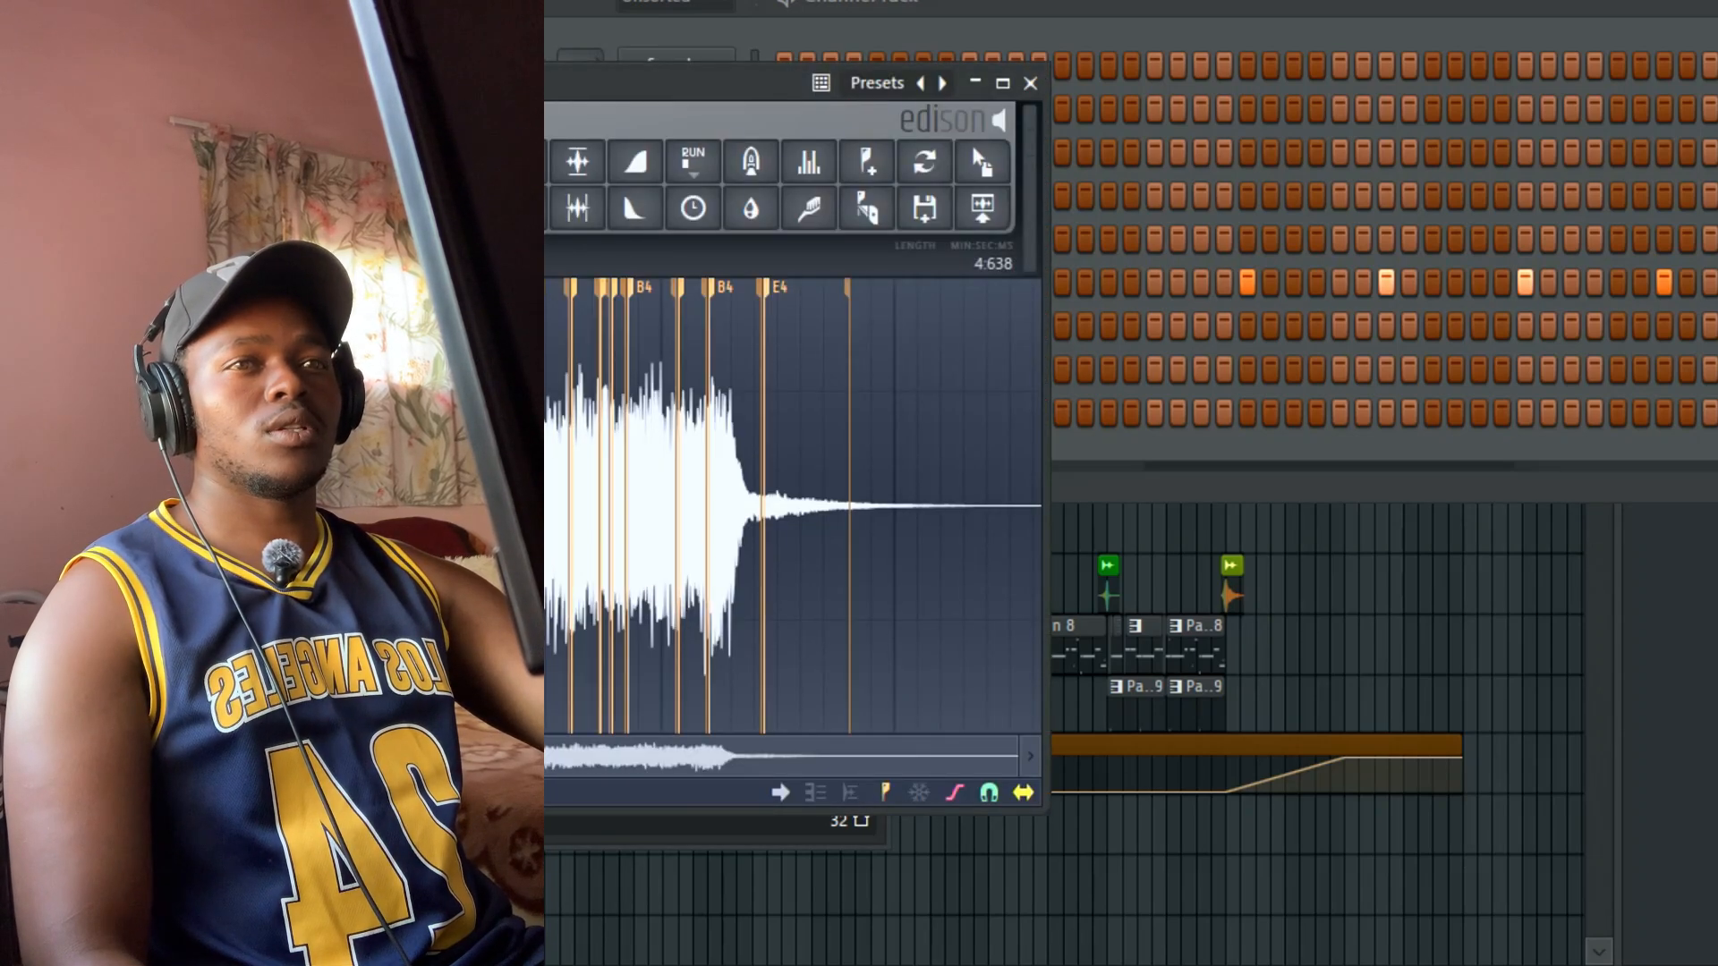
{"action": "left_click_drag", "start_coordinate": [1013, 735], "coordinate": [235, 737]}
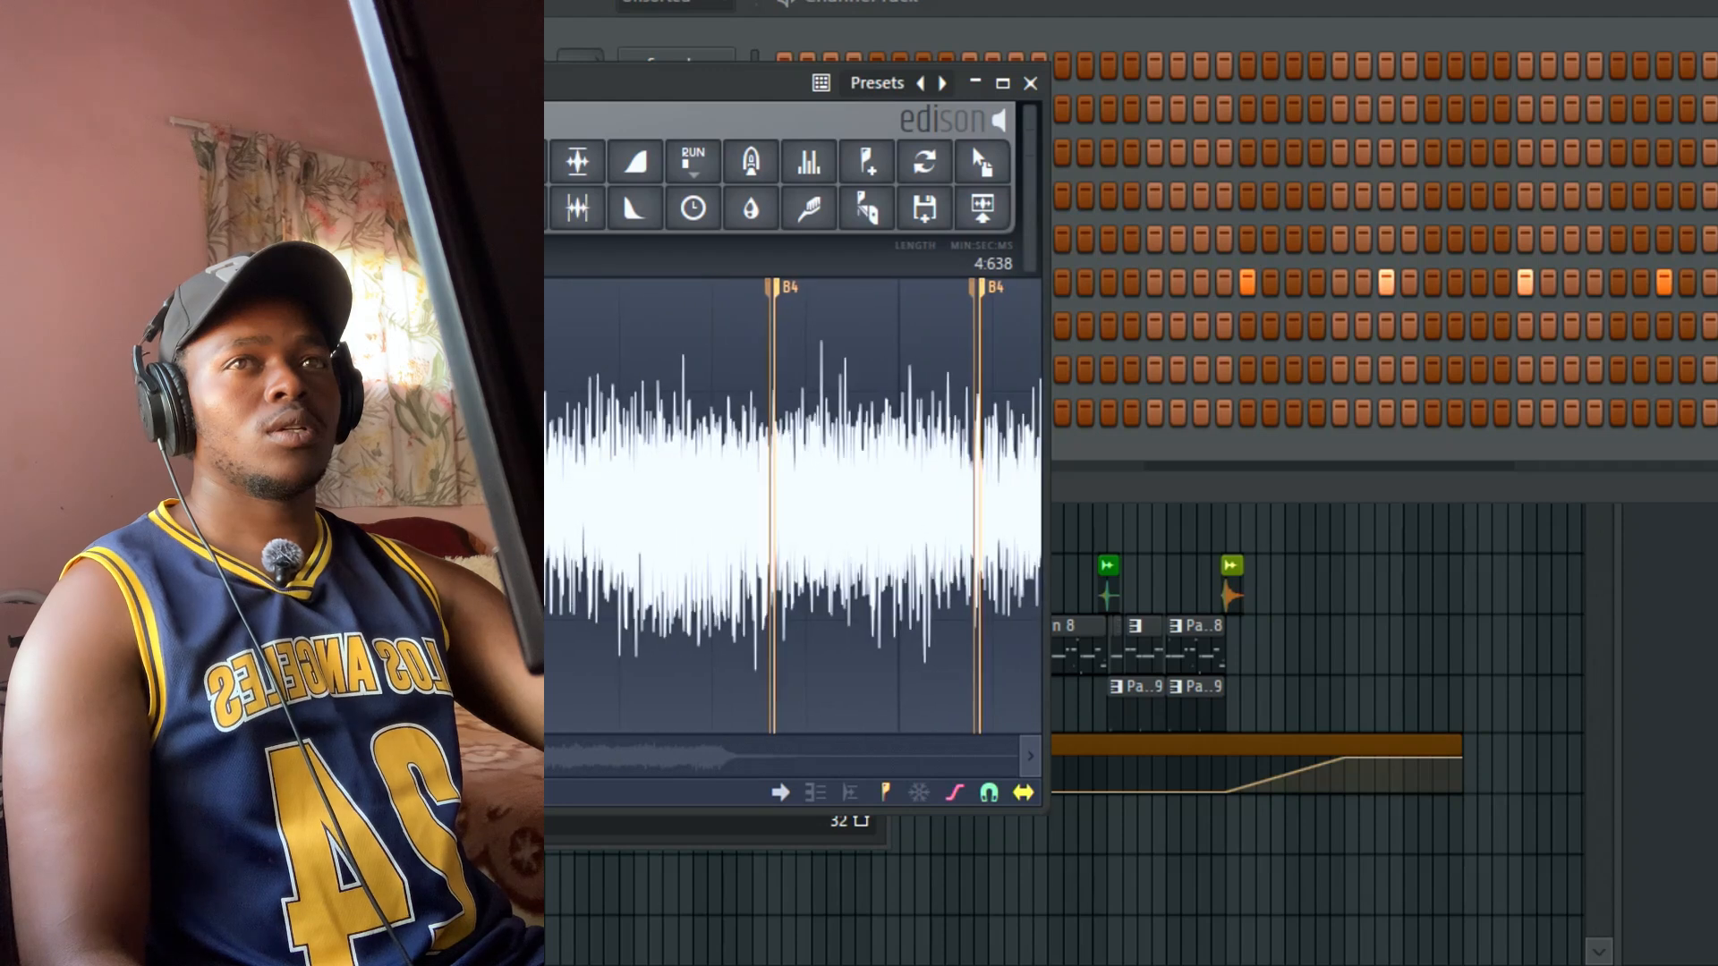
{"action": "left_click", "coordinate": [1009, 89]}
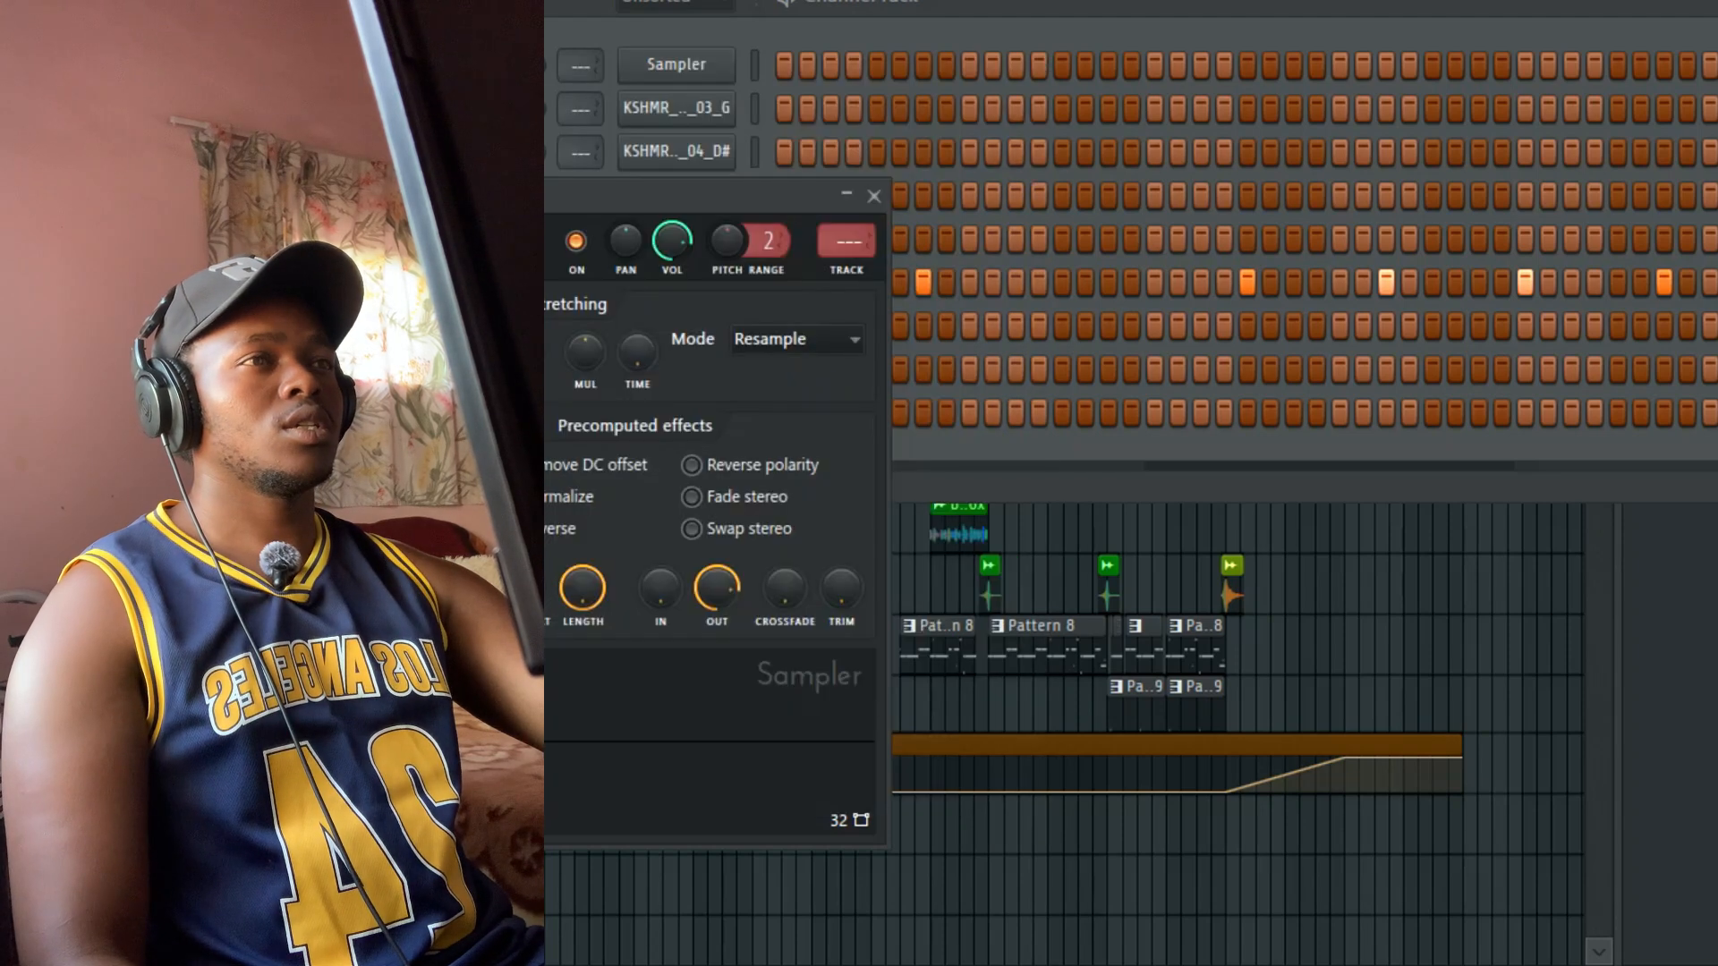
{"action": "left_click", "coordinate": [337, 240]}
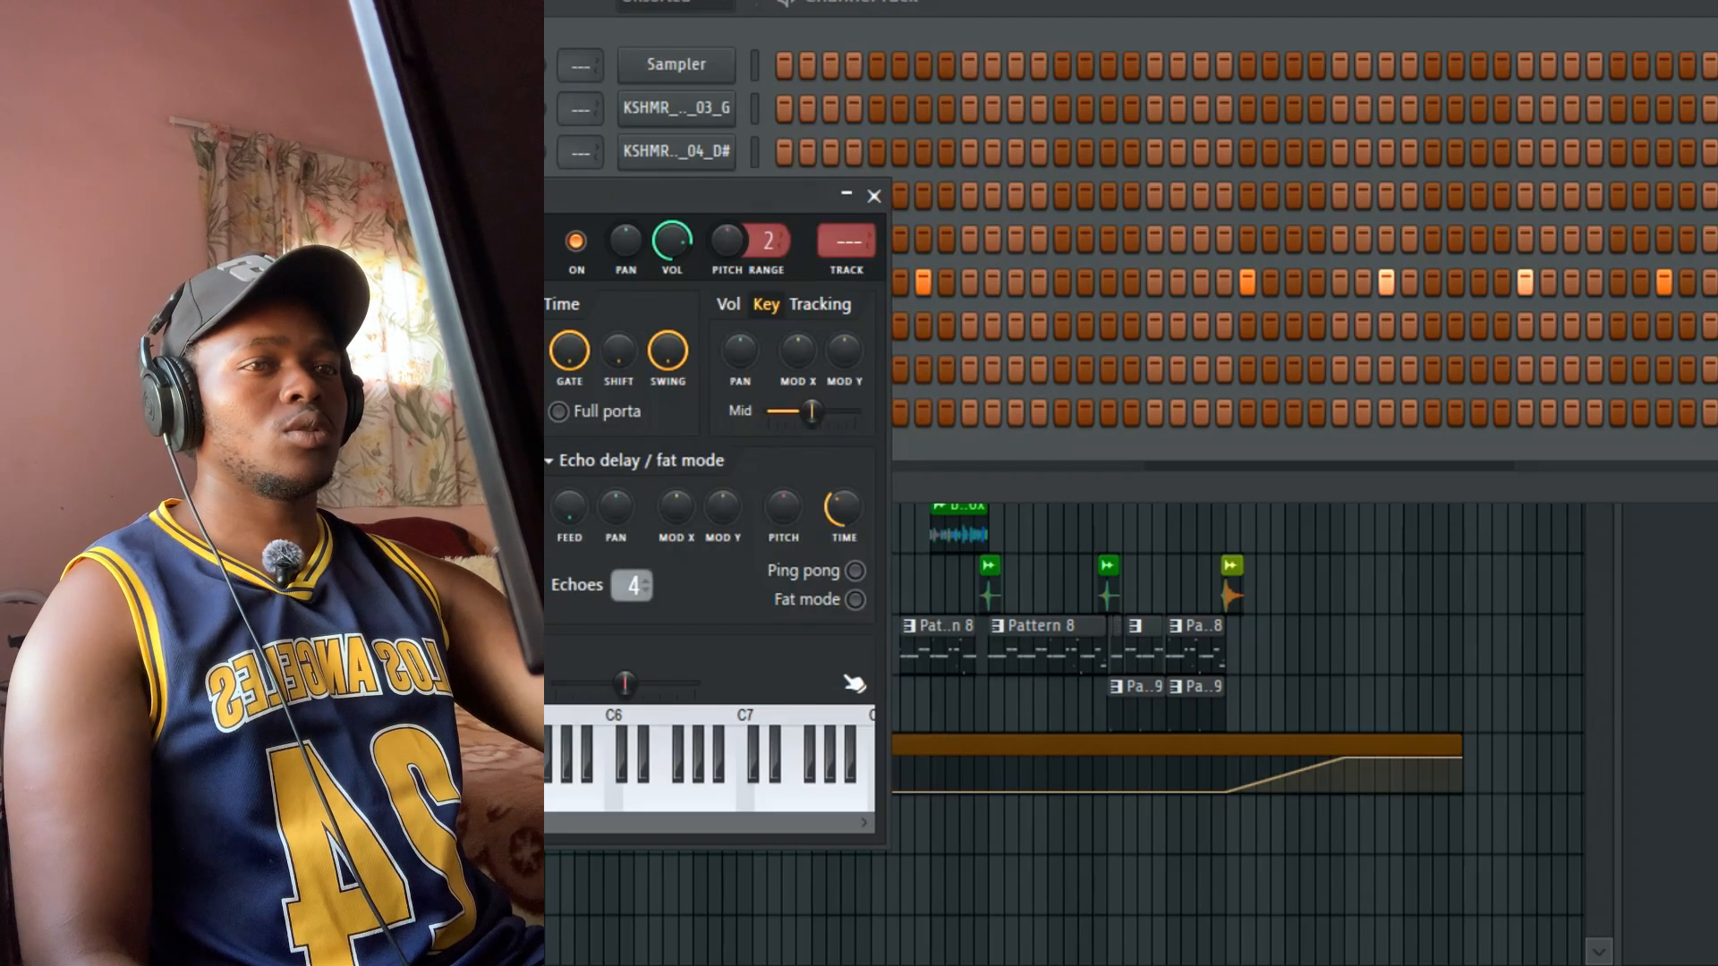
{"action": "left_click", "coordinate": [874, 196]}
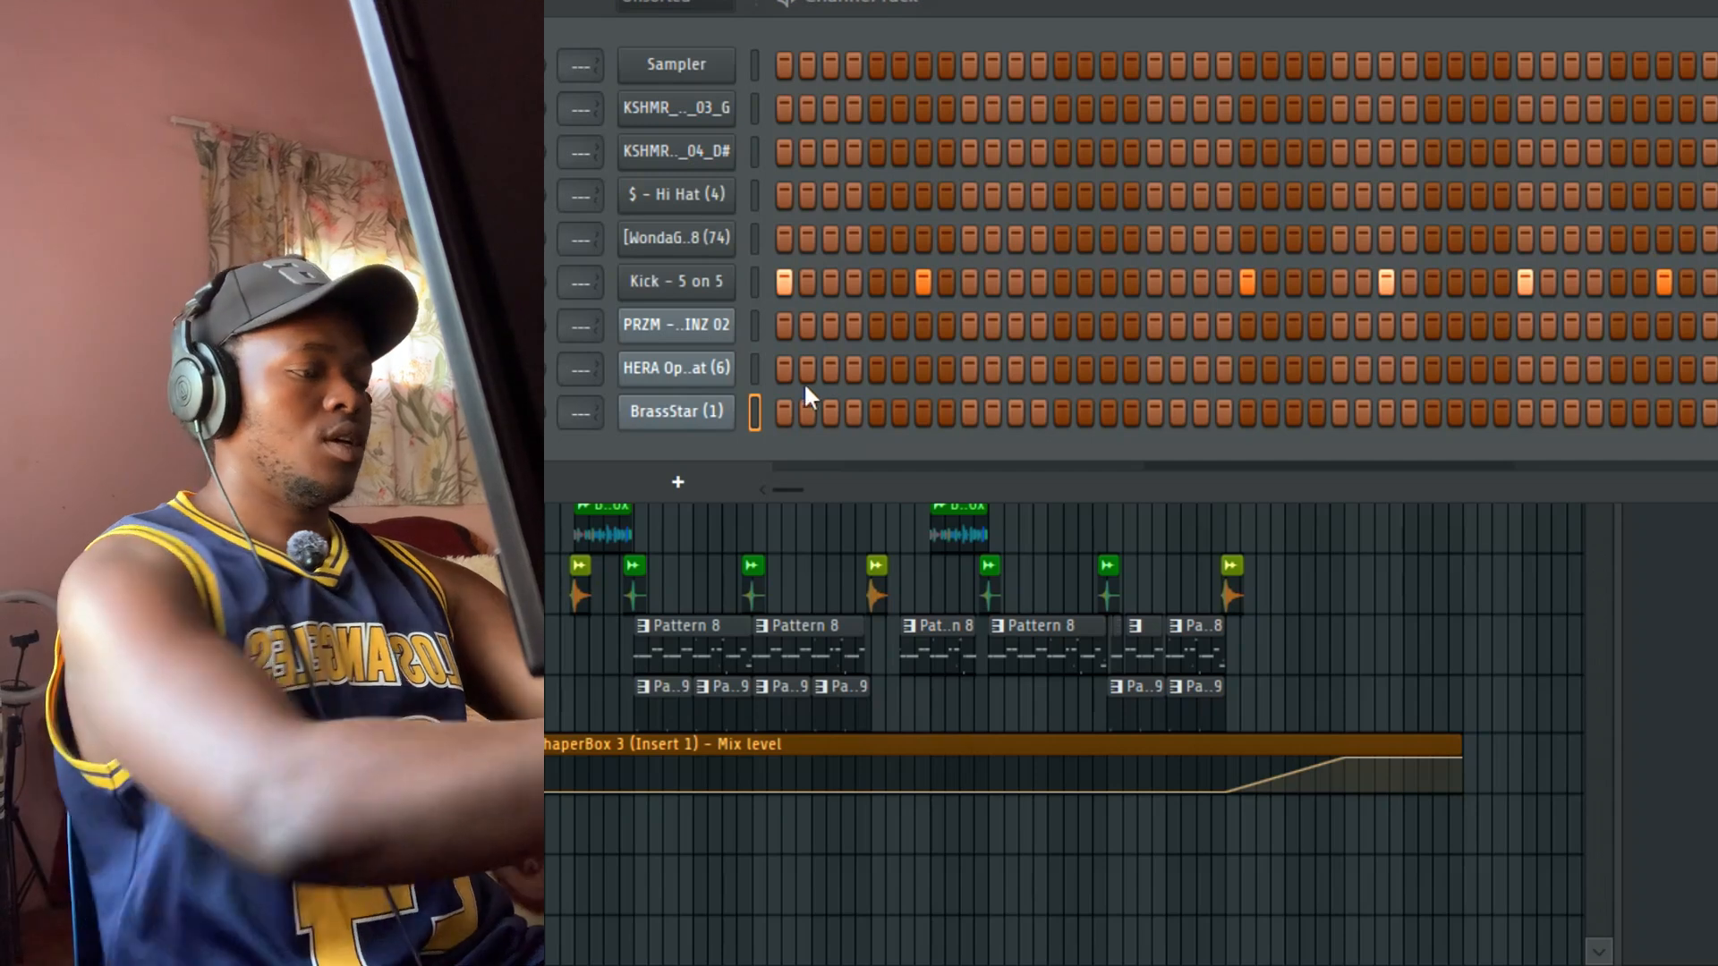
Step: Place an FL Keys pattern clip on Track 13 at bar 57
{"action": "left_click", "coordinate": [1252, 699]}
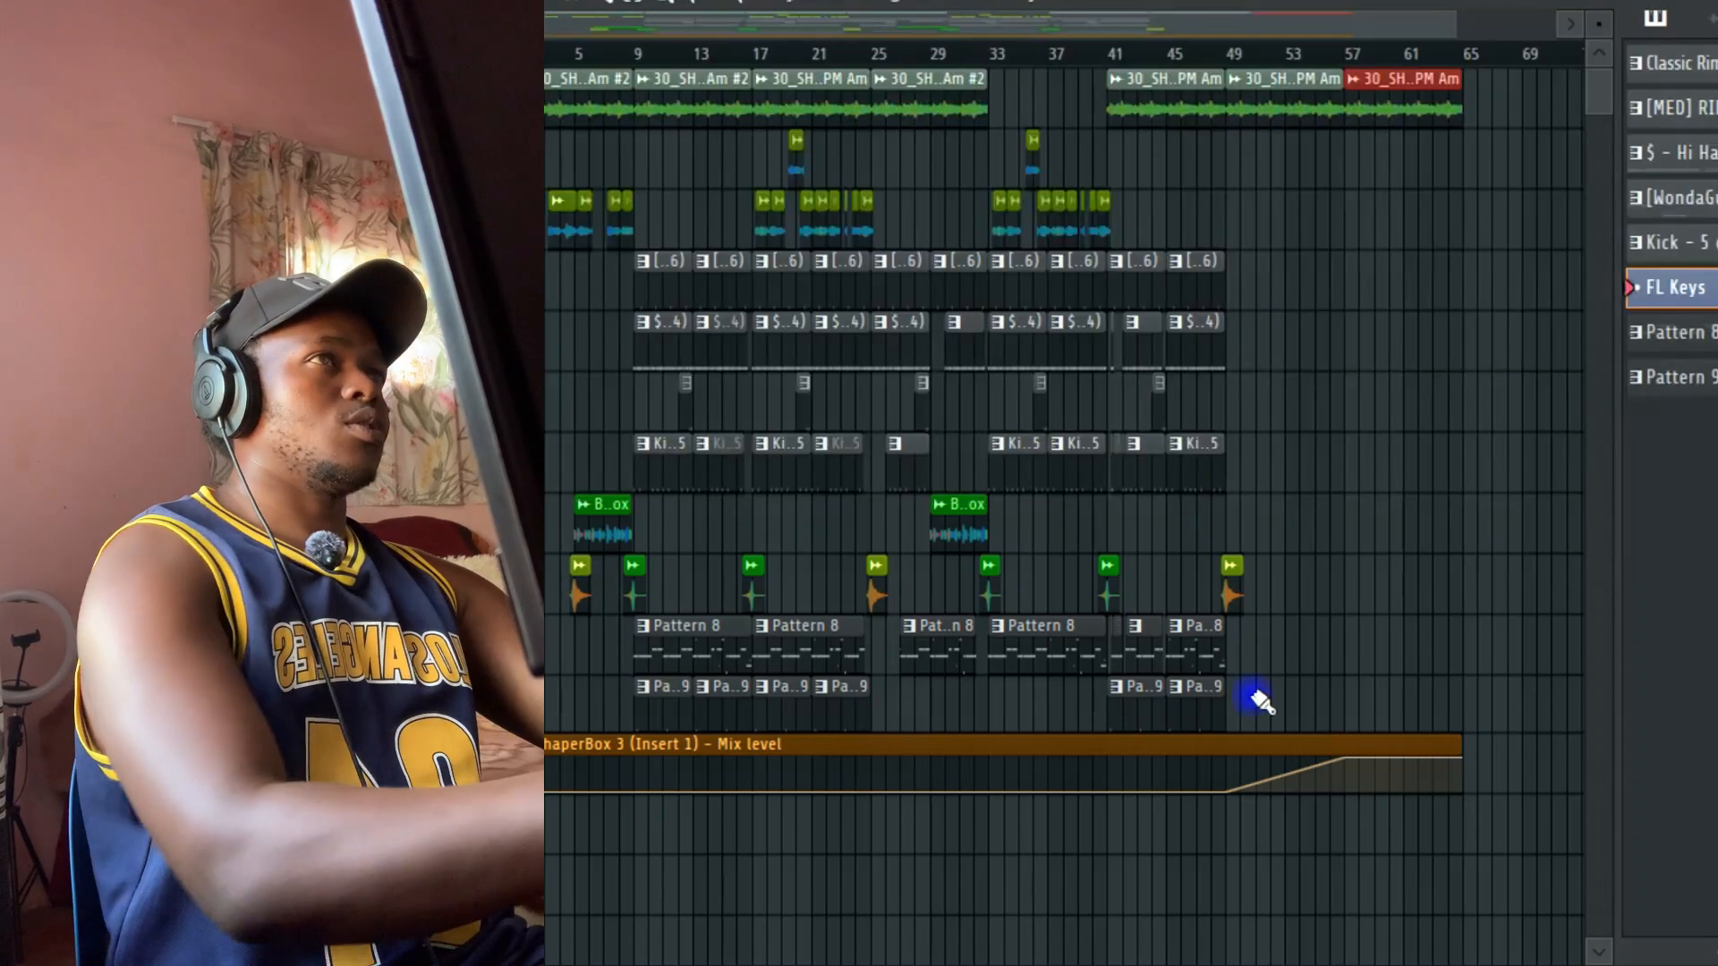
{"action": "left_click", "coordinate": [1345, 820]}
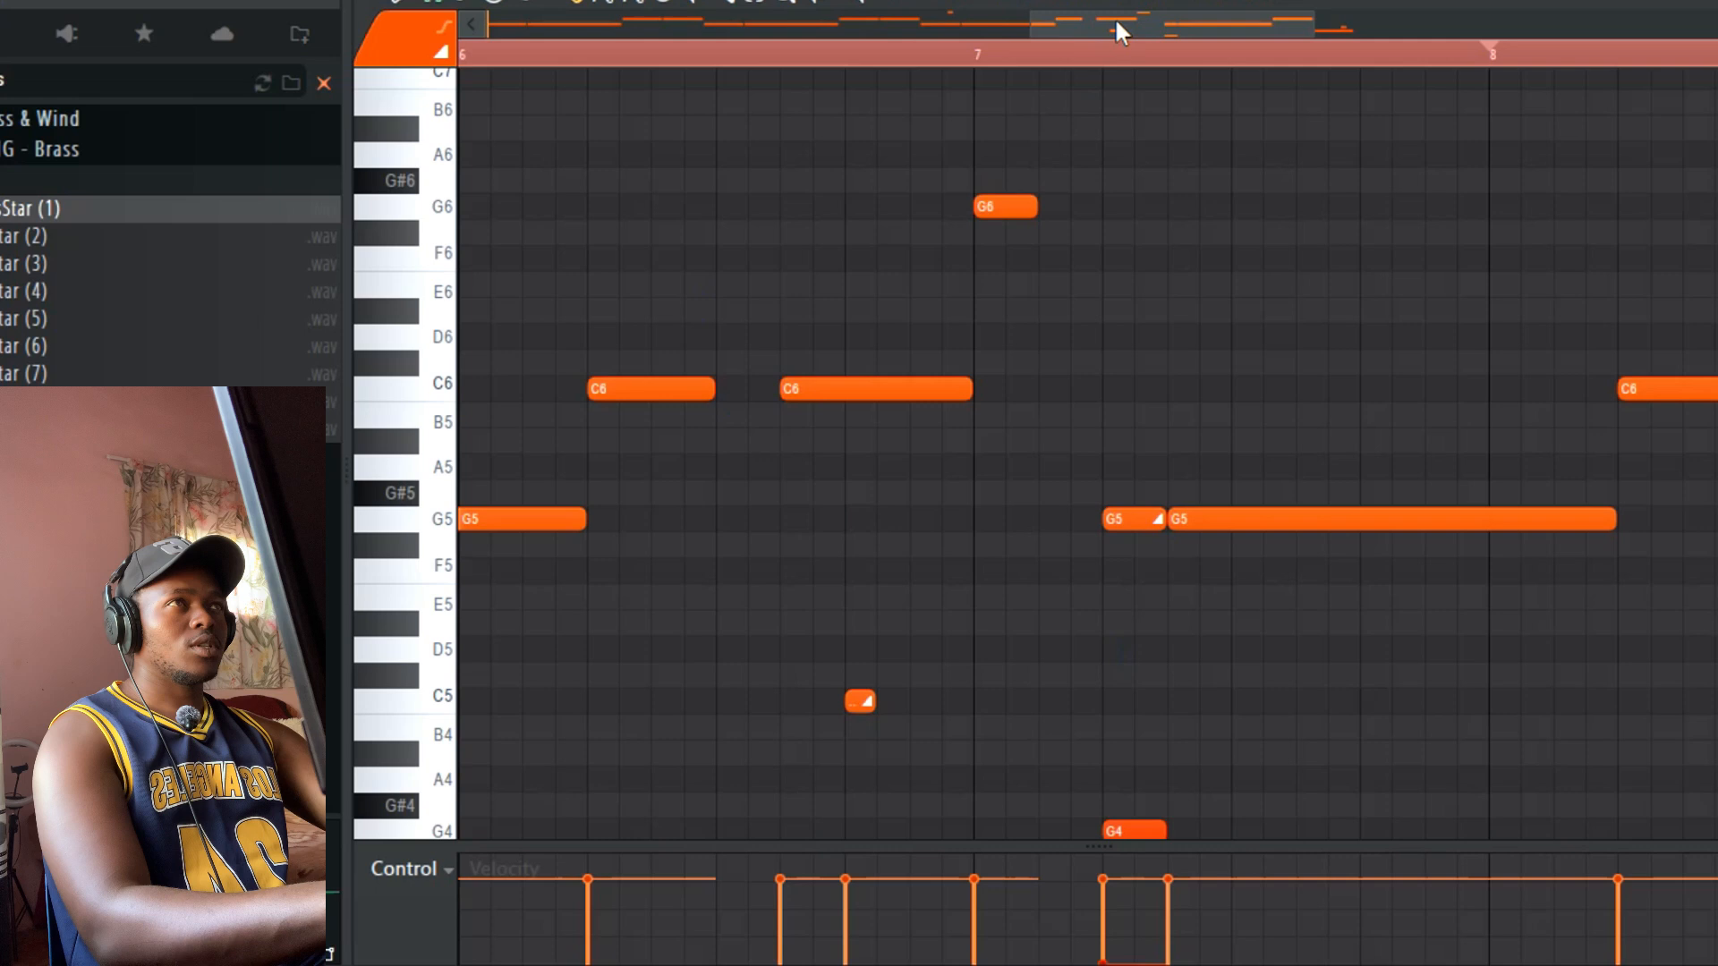
{"action": "left_click_drag", "start_coordinate": [1114, 17], "coordinate": [426, 101]}
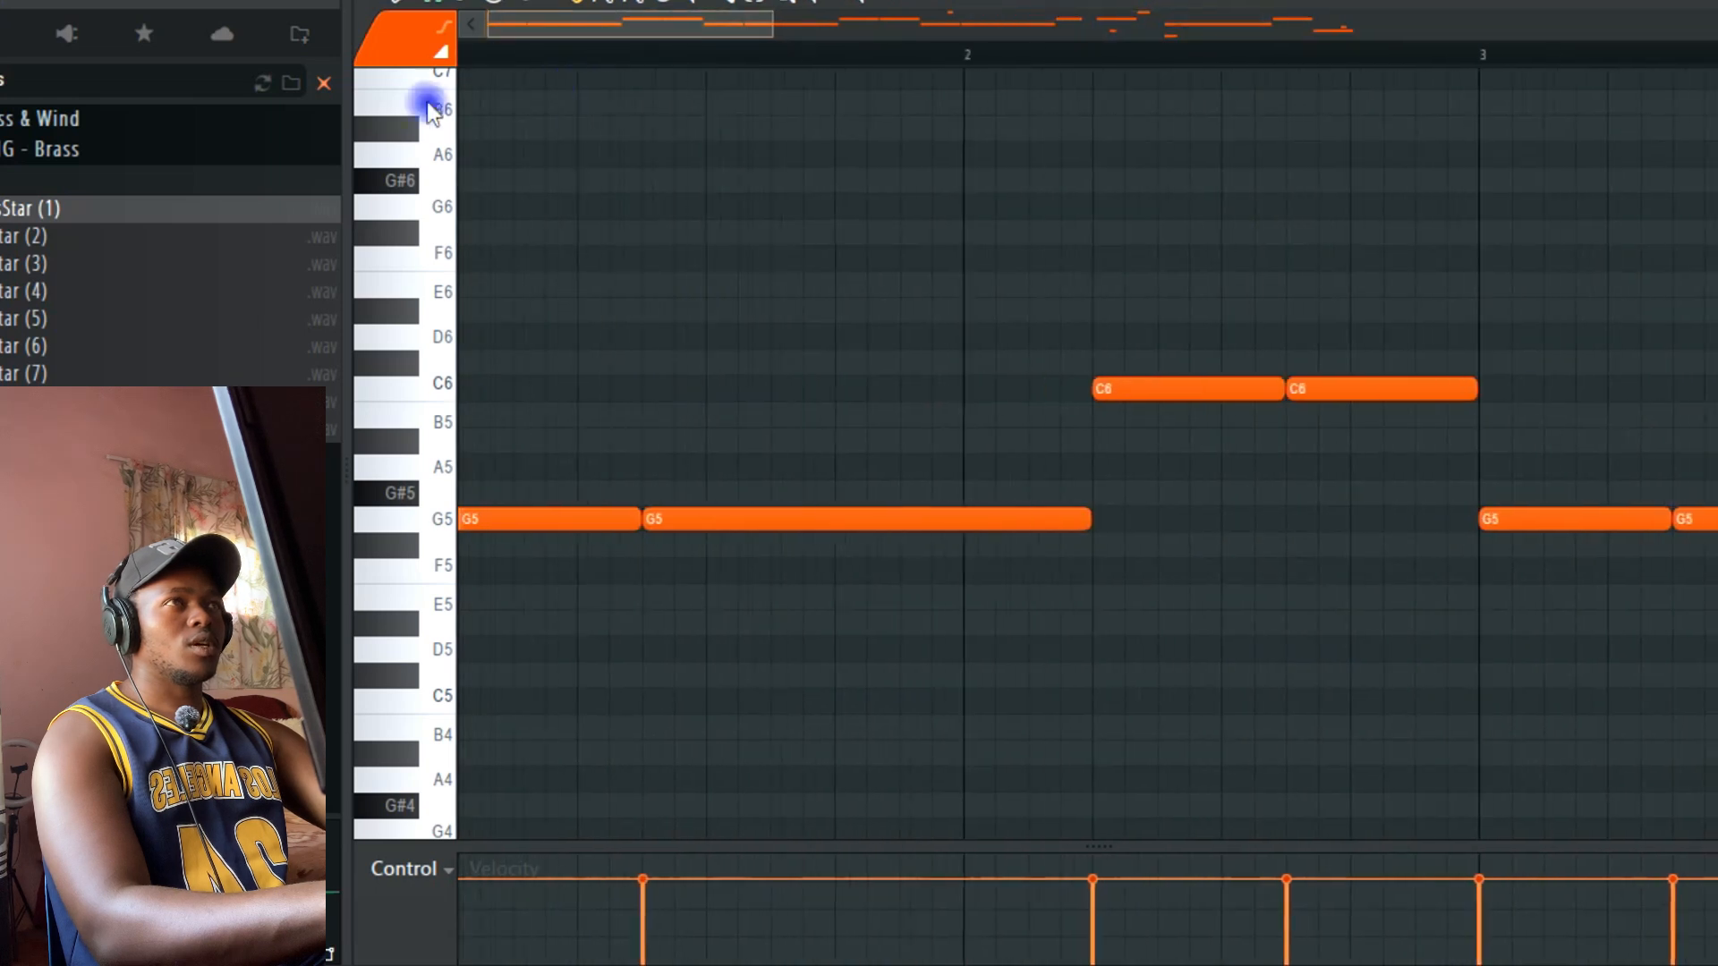
{"action": "left_click", "coordinate": [857, 52]}
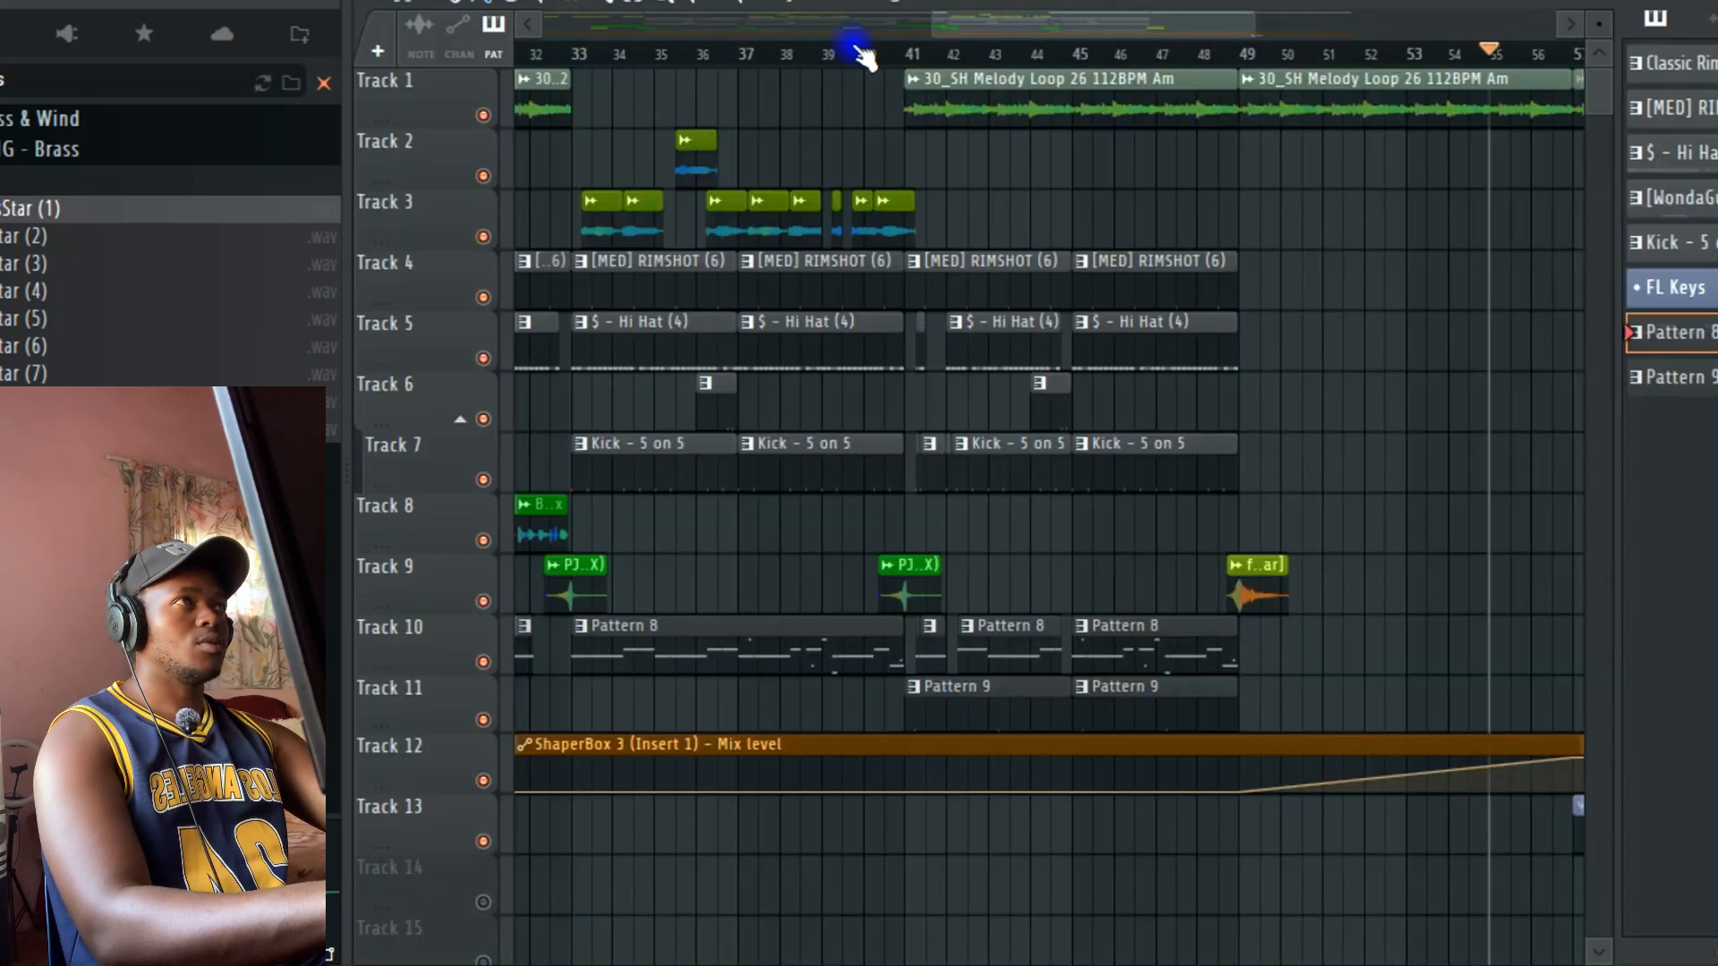
{"action": "left_click_drag", "start_coordinate": [1013, 30], "coordinate": [1207, 32]}
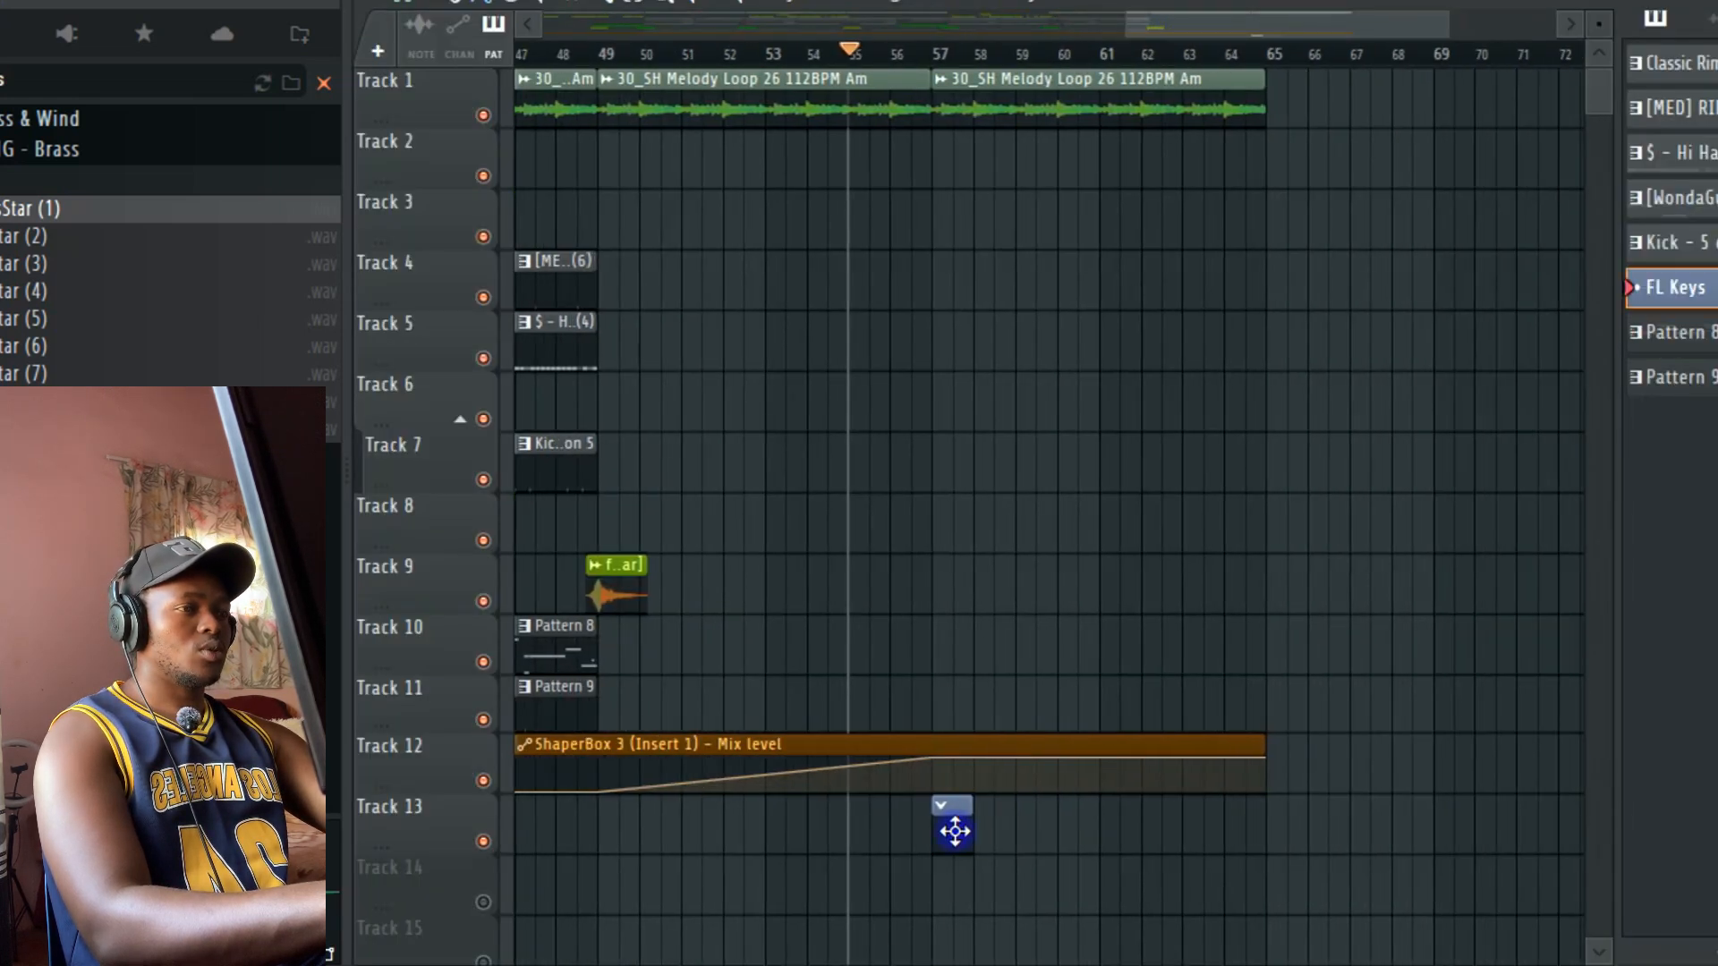
Step: In the BrassStar (1) piano roll, add a half-bar G5 note starting halfway through bar 1
{"action": "key", "text": "F6"}
{"action": "right_click", "coordinate": [700, 414]}
{"action": "left_click", "coordinate": [809, 410]}
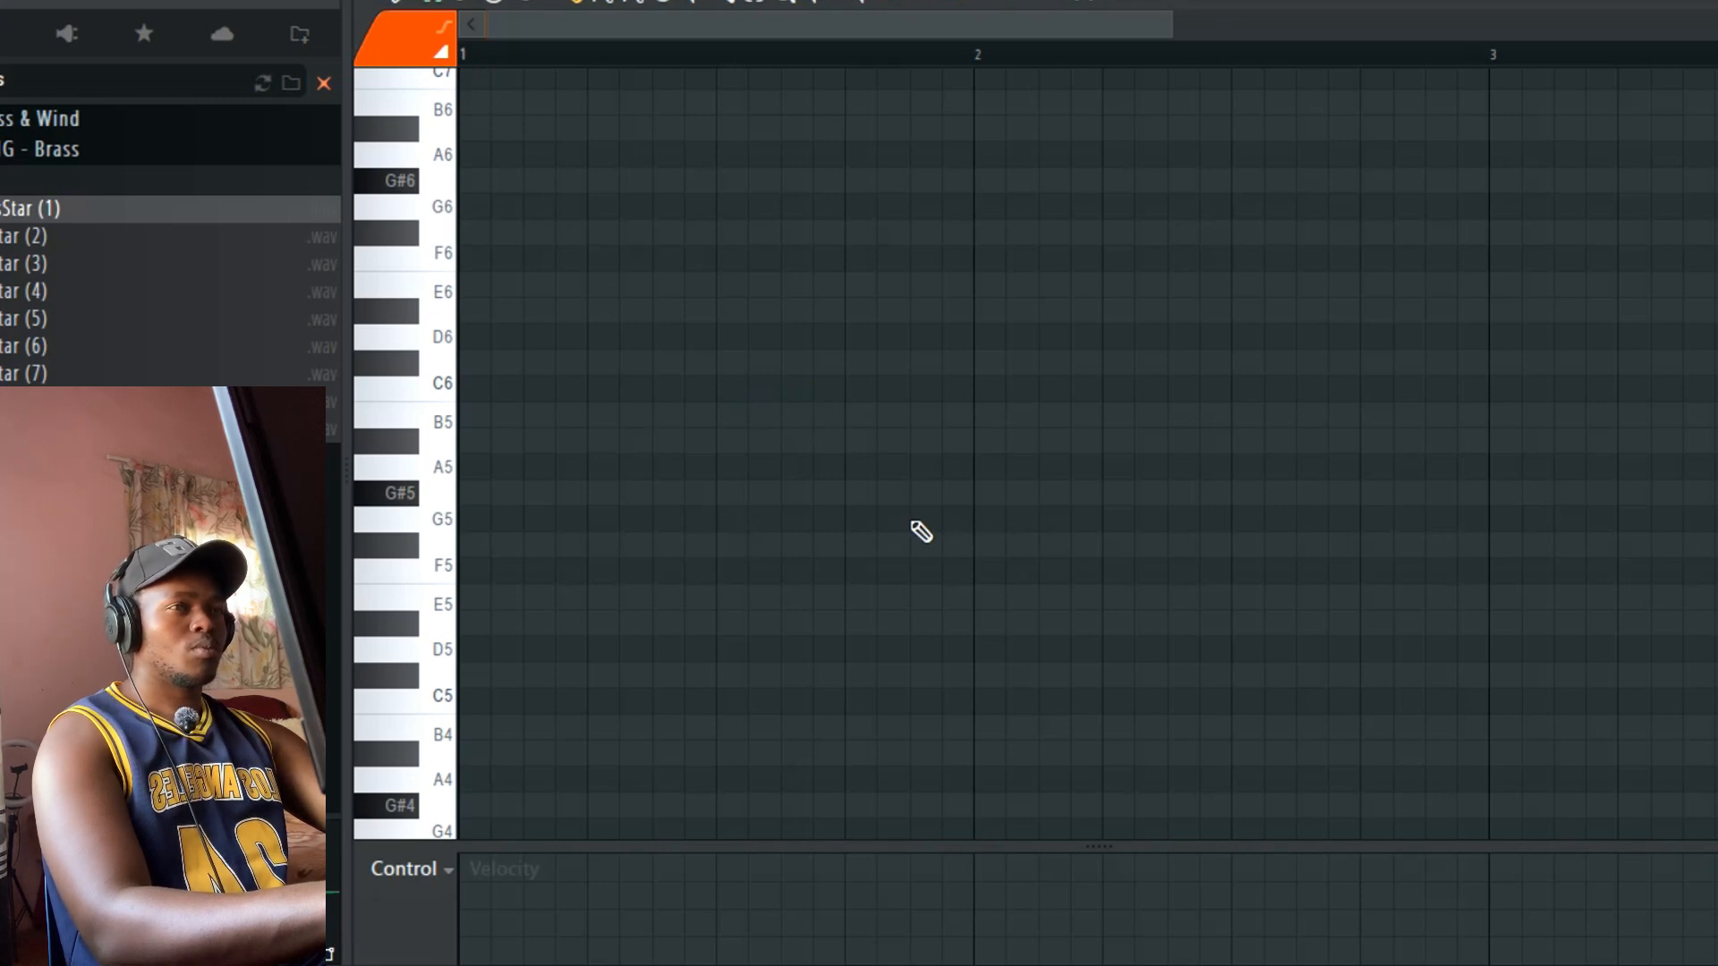
{"action": "key", "text": "space"}
{"action": "left_click", "coordinate": [730, 520]}
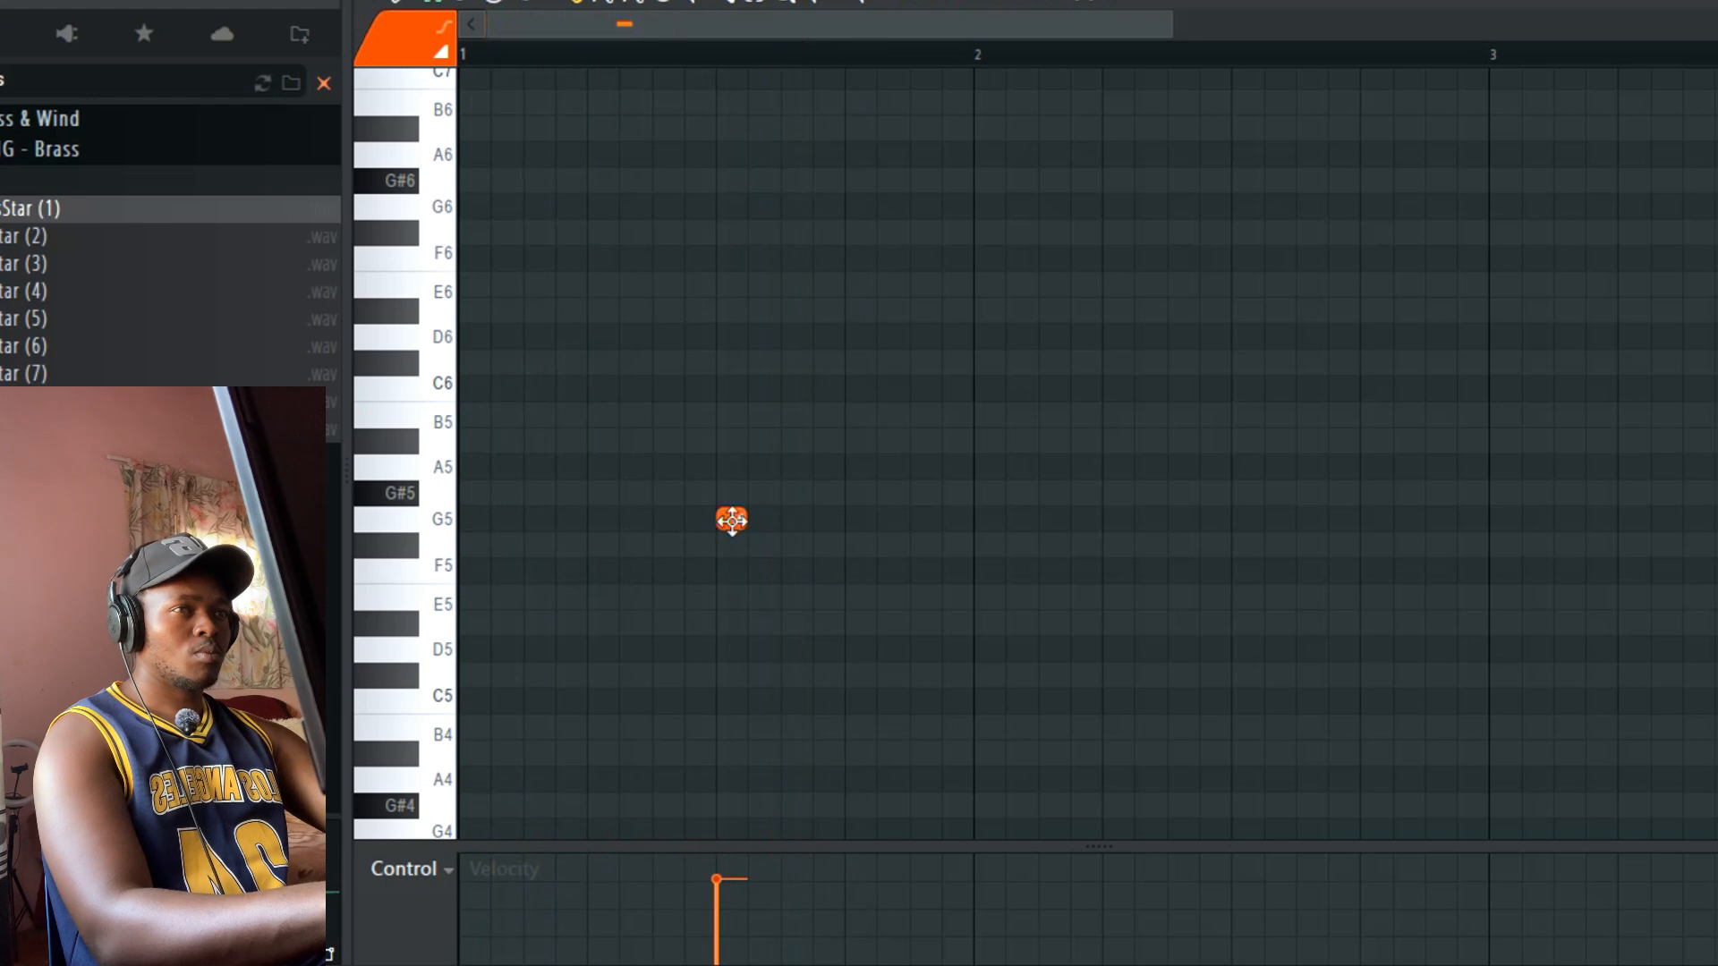
{"action": "double_click", "coordinate": [732, 520]}
{"action": "left_click", "coordinate": [1045, 601]}
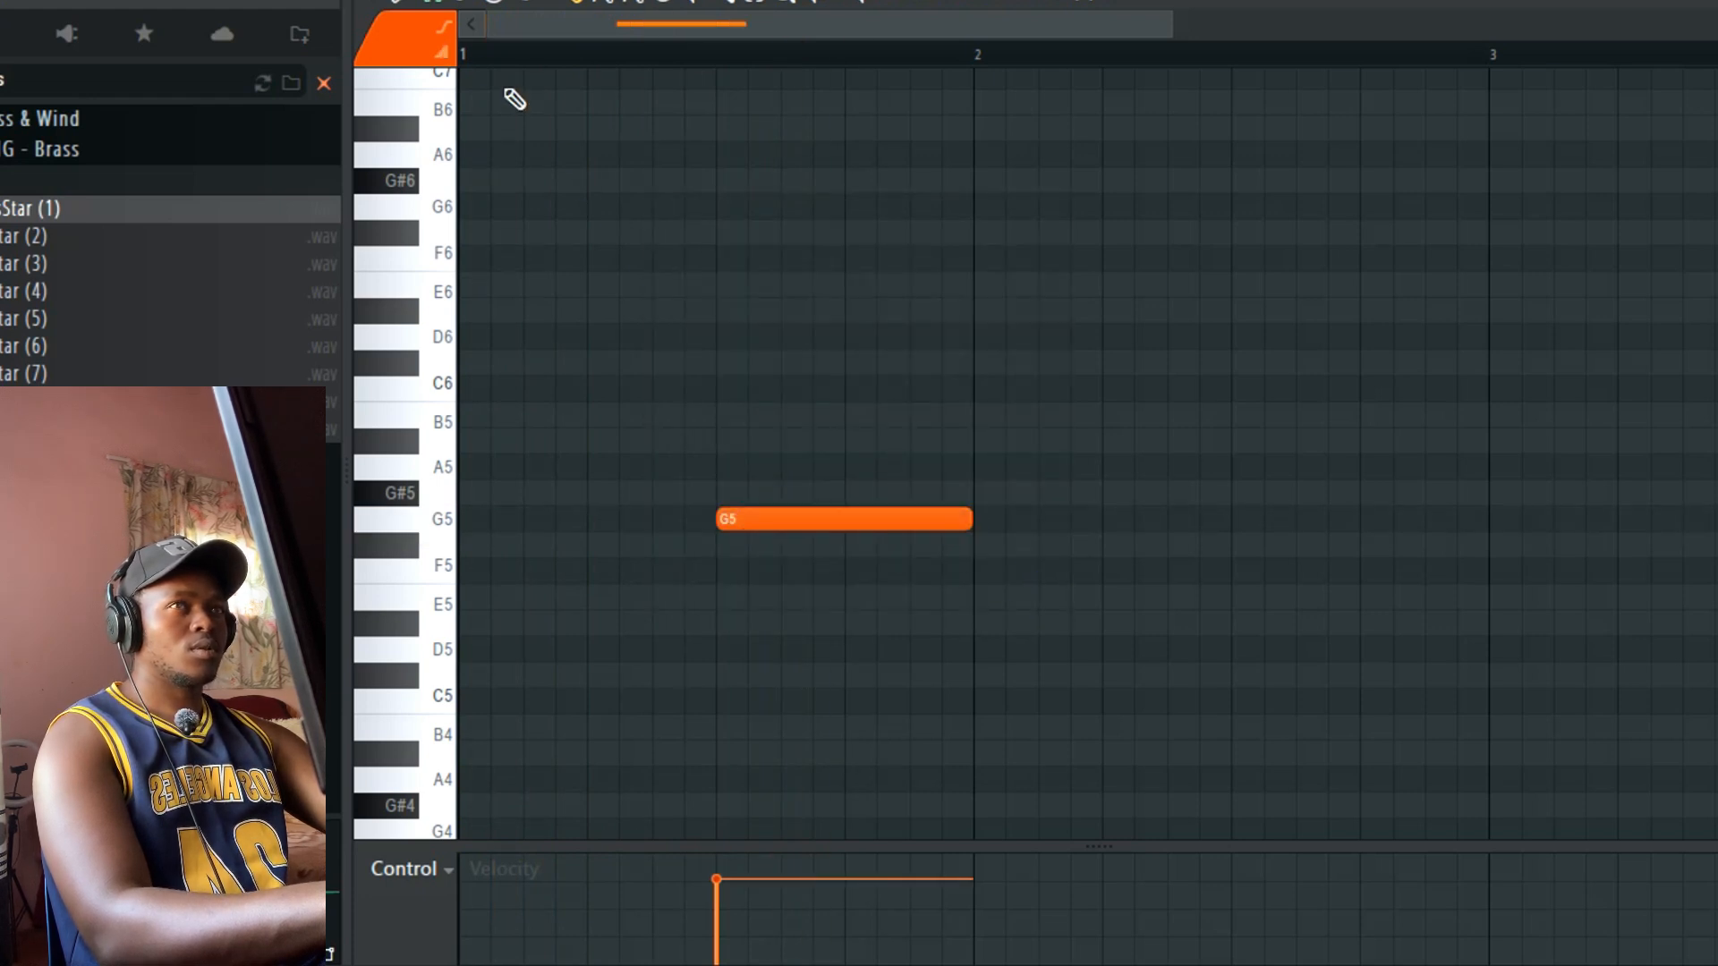
Step: Add a half-bar F5 note starting halfway through bar 2 and play the pattern back
{"action": "key", "text": "space"}
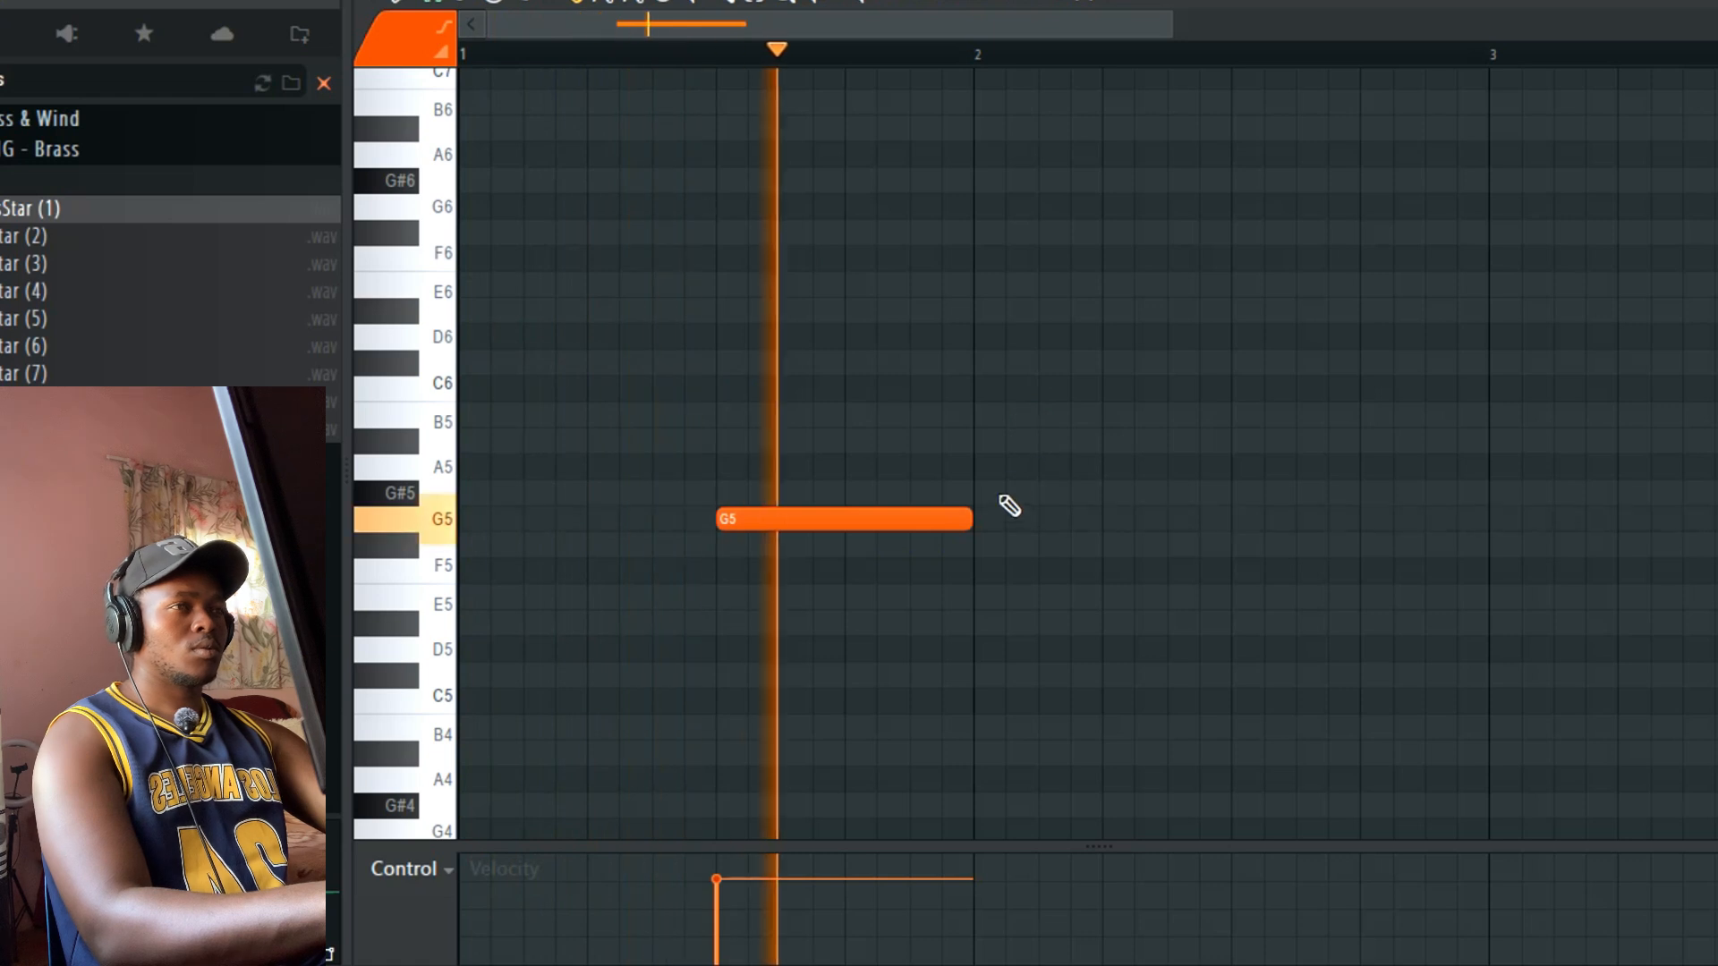
{"action": "key", "text": "space"}
{"action": "mouse_move", "coordinate": [1232, 597]}
{"action": "left_mouse_down"}
{"action": "mouse_move", "coordinate": [1237, 544]}
{"action": "mouse_move", "coordinate": [1235, 573]}
{"action": "left_mouse_up"}
{"action": "key", "text": "space"}
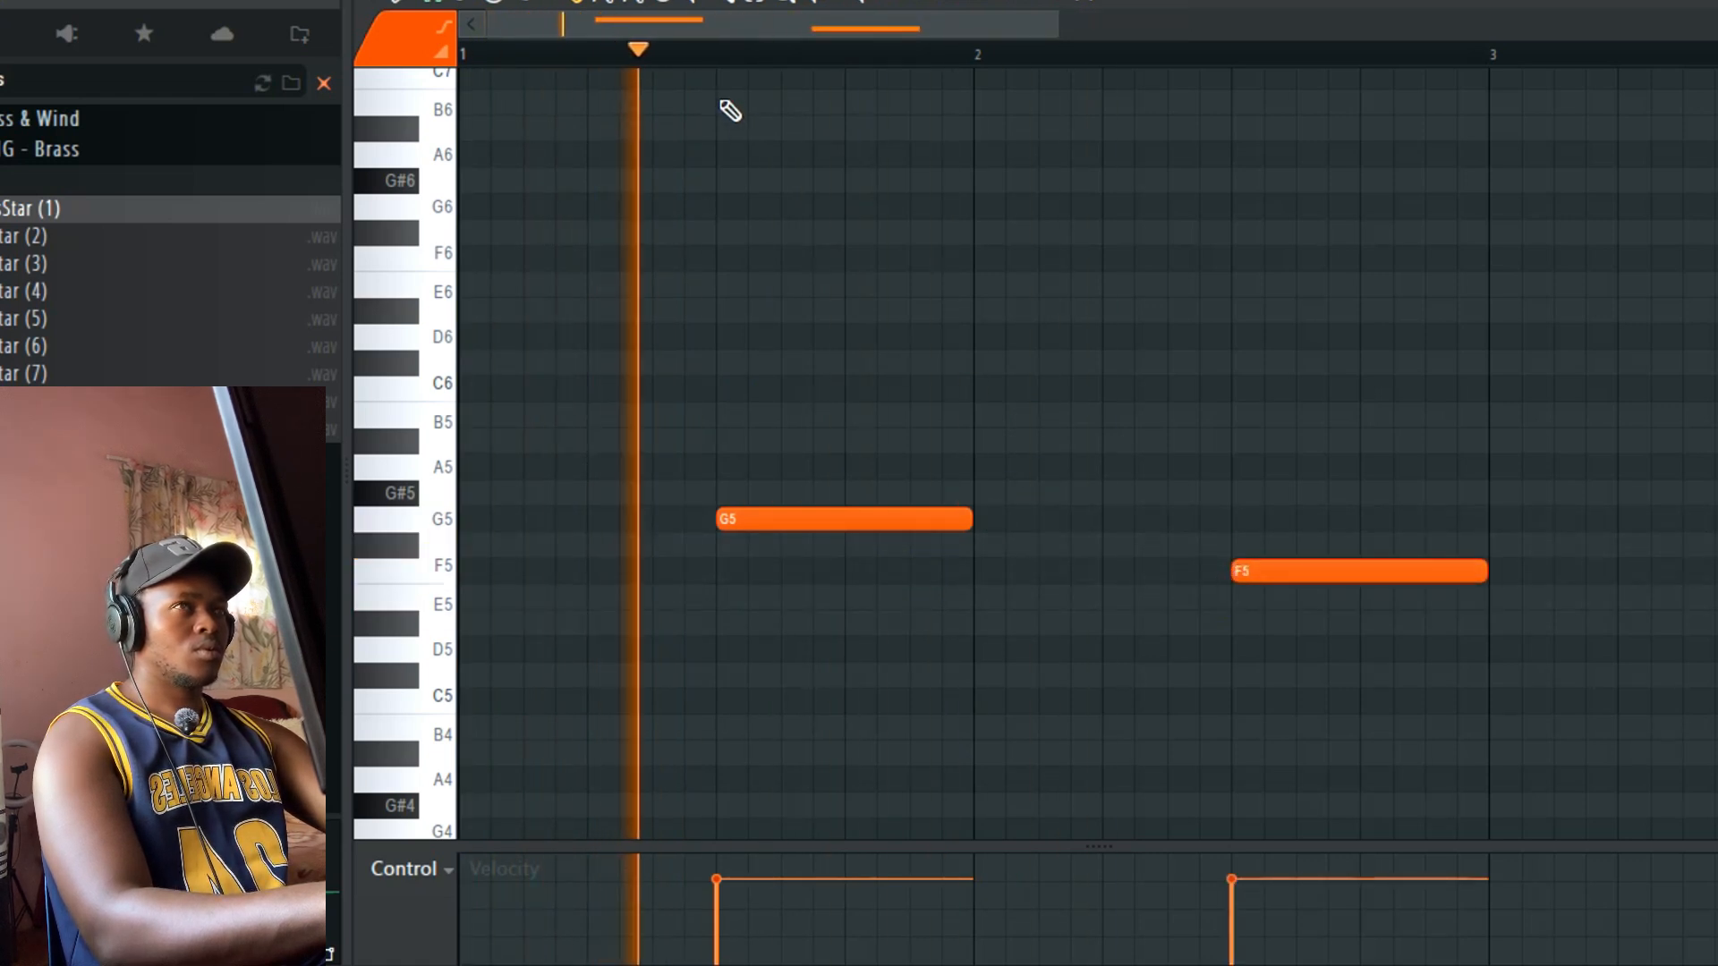
{"action": "left_click_drag", "start_coordinate": [1062, 30], "coordinate": [1438, 138]}
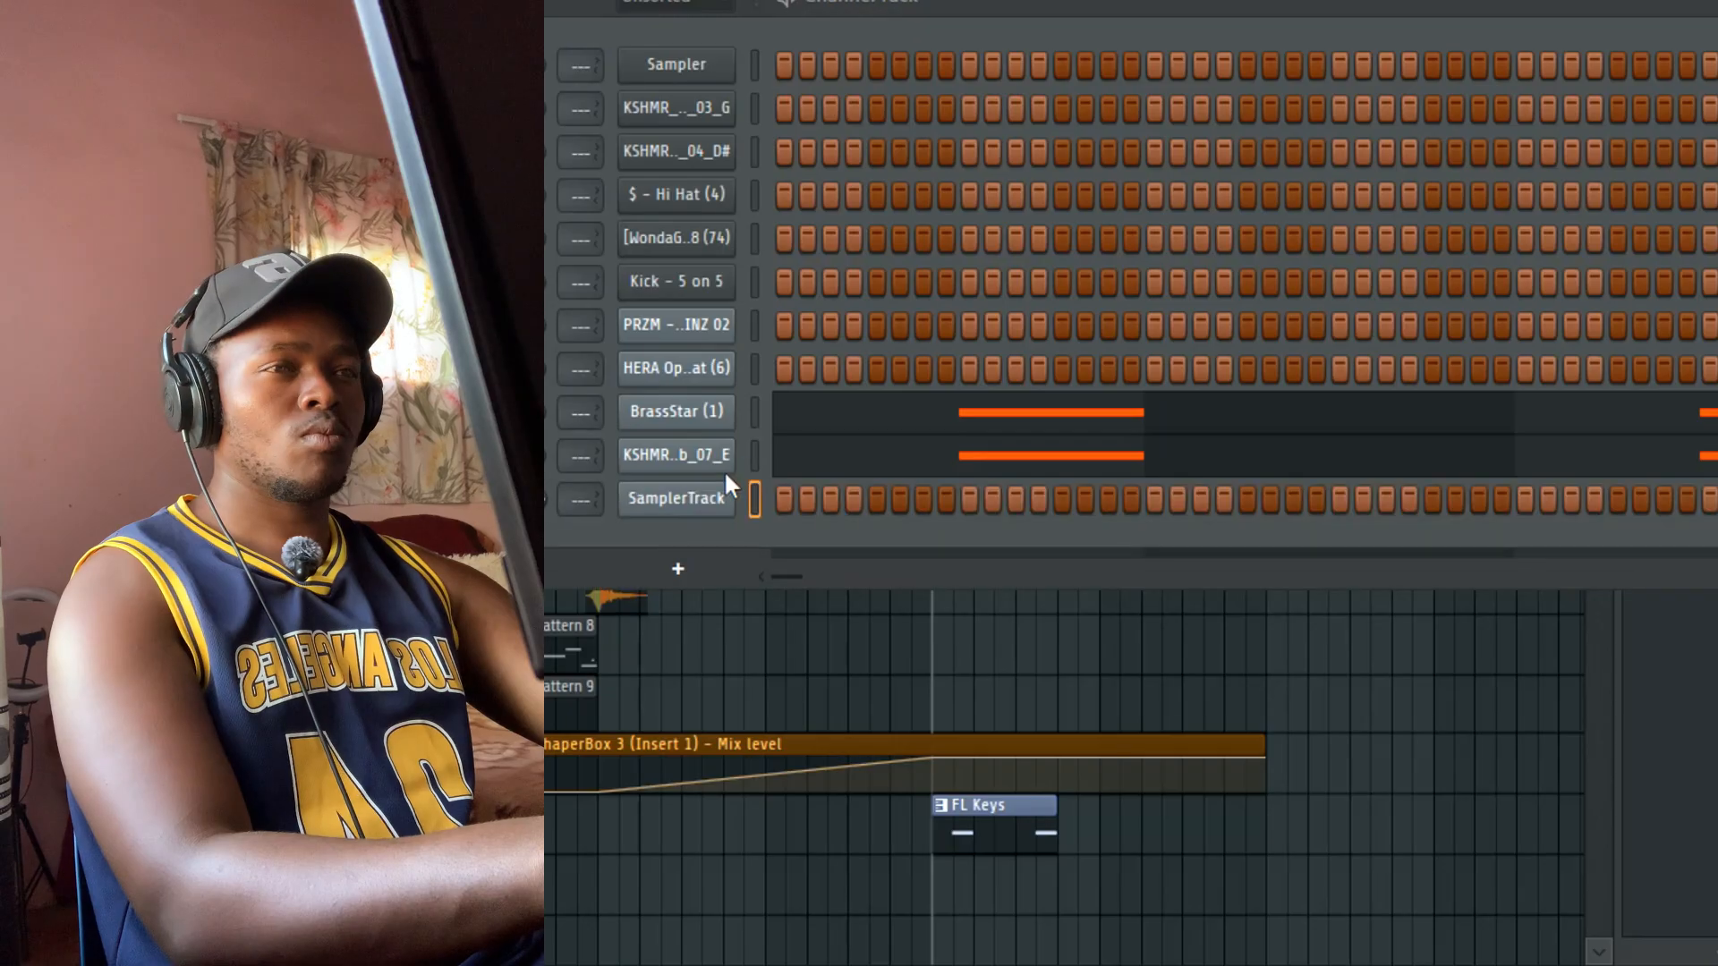
Step: Audition the new sampler channel's keys and paste the copied brass notes into the KSHMR Brass Stab 01_A channel
{"action": "left_click", "coordinate": [716, 492]}
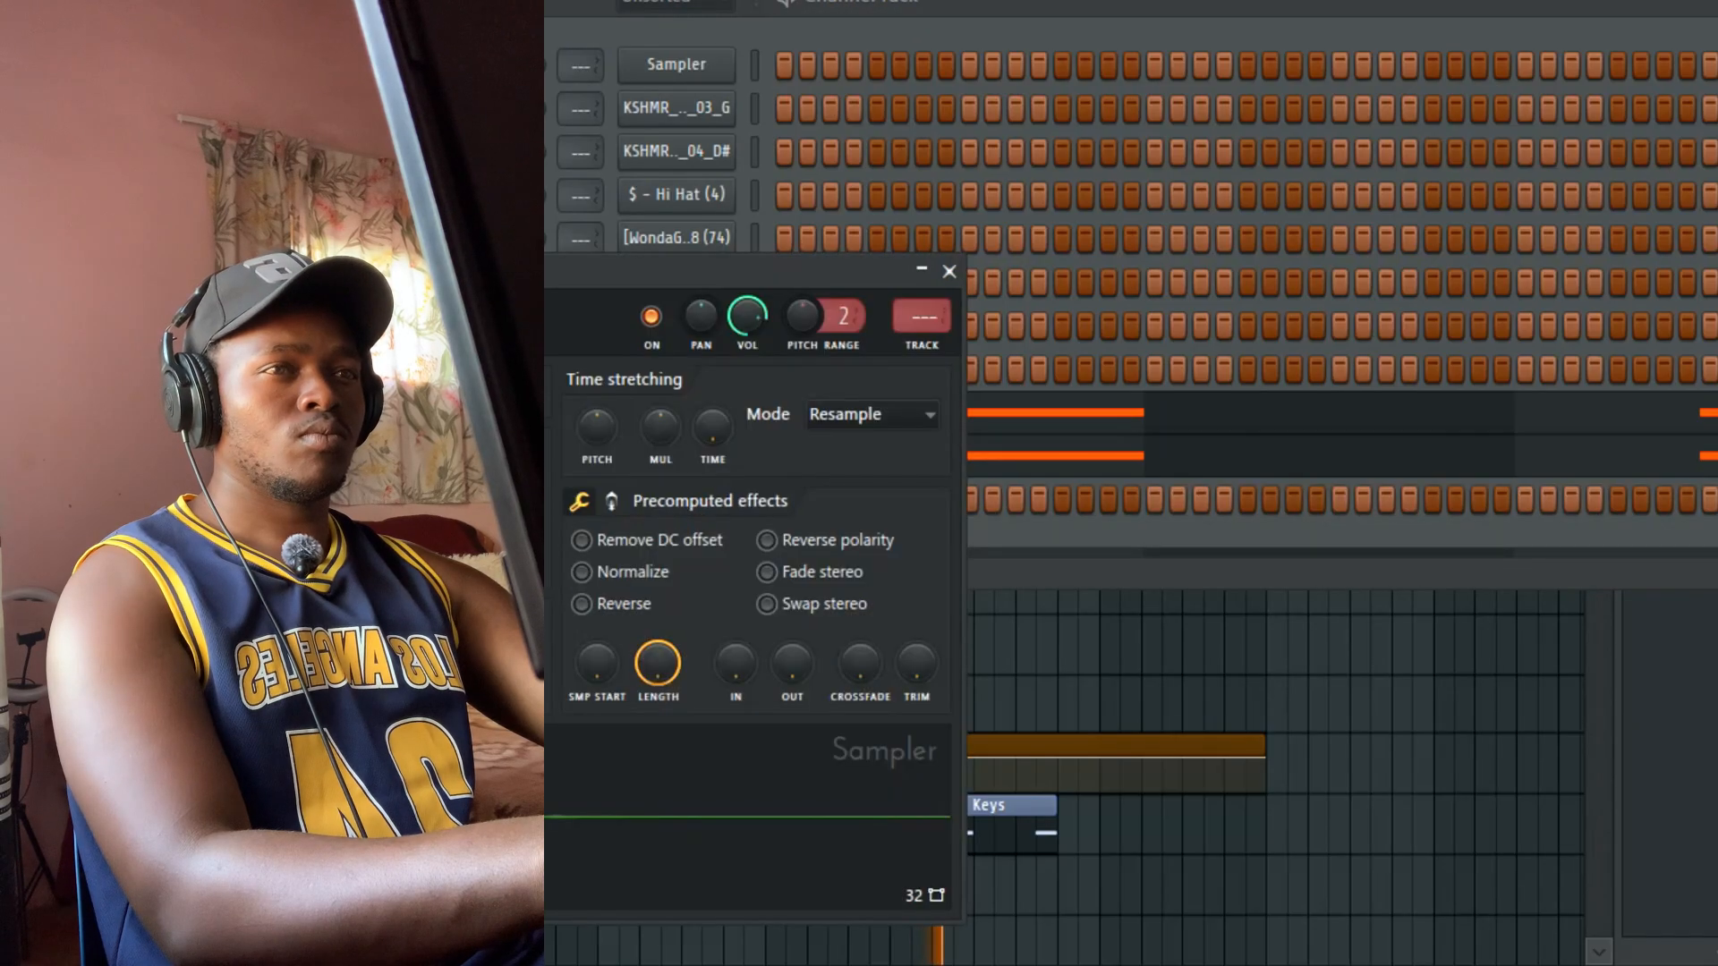
{"action": "left_click", "coordinate": [291, 316]}
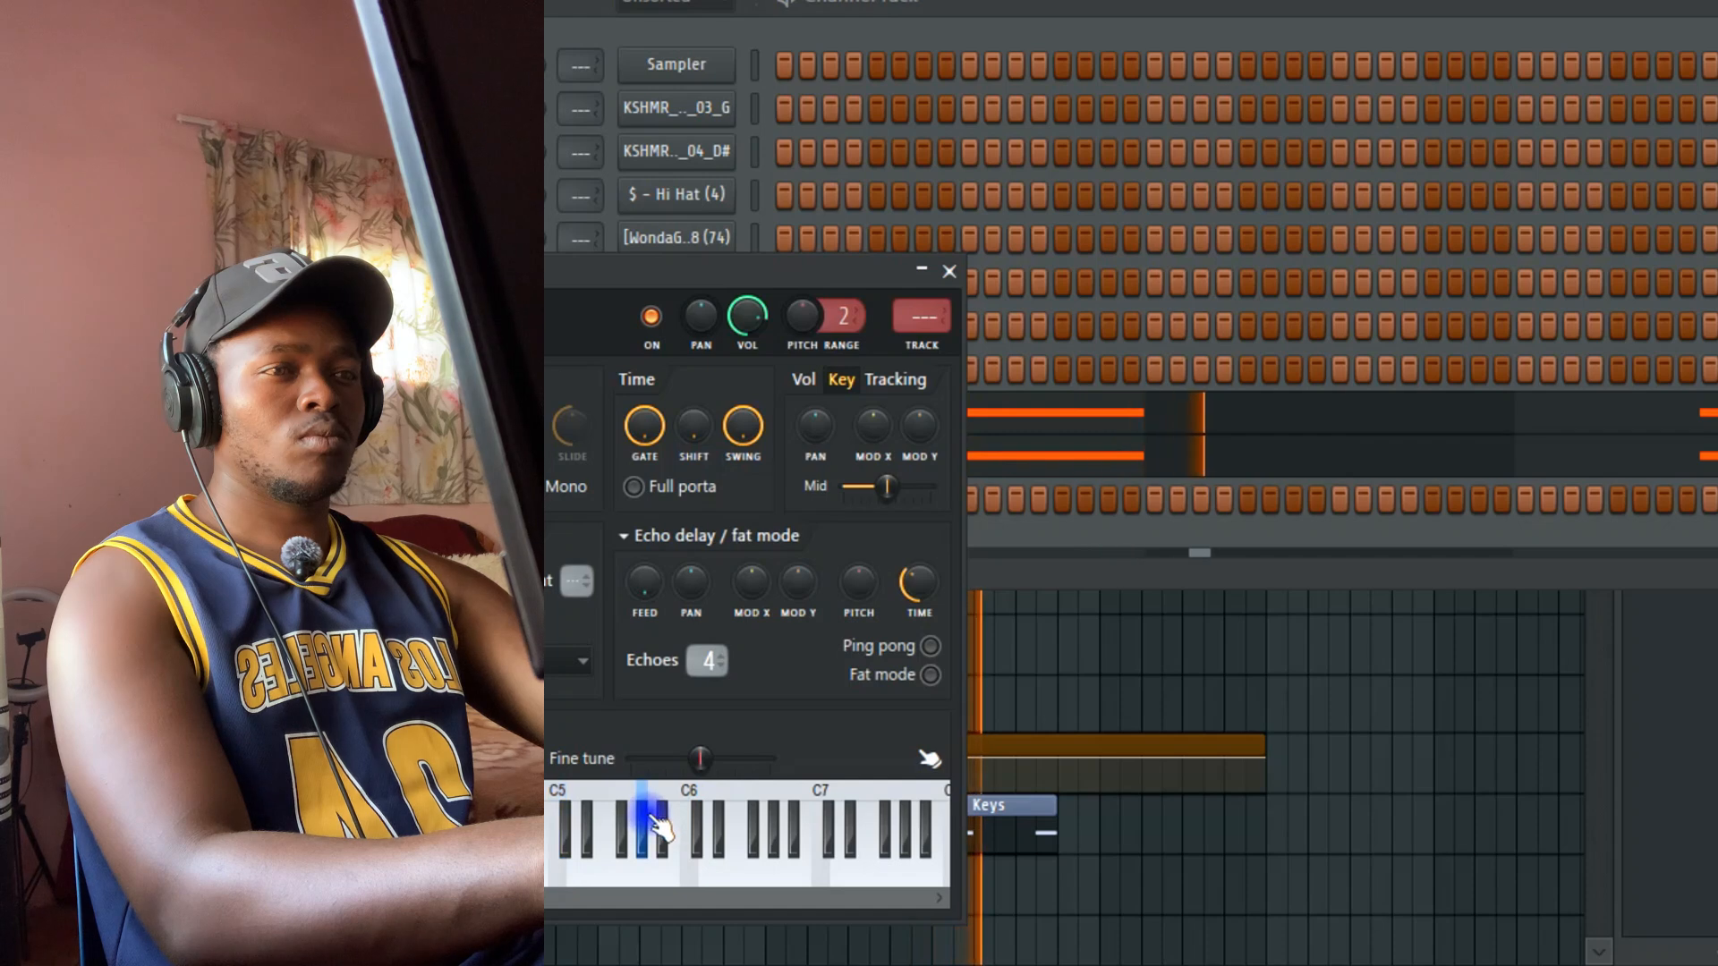
{"action": "left_click", "coordinate": [949, 271]}
{"action": "right_click", "coordinate": [708, 499]}
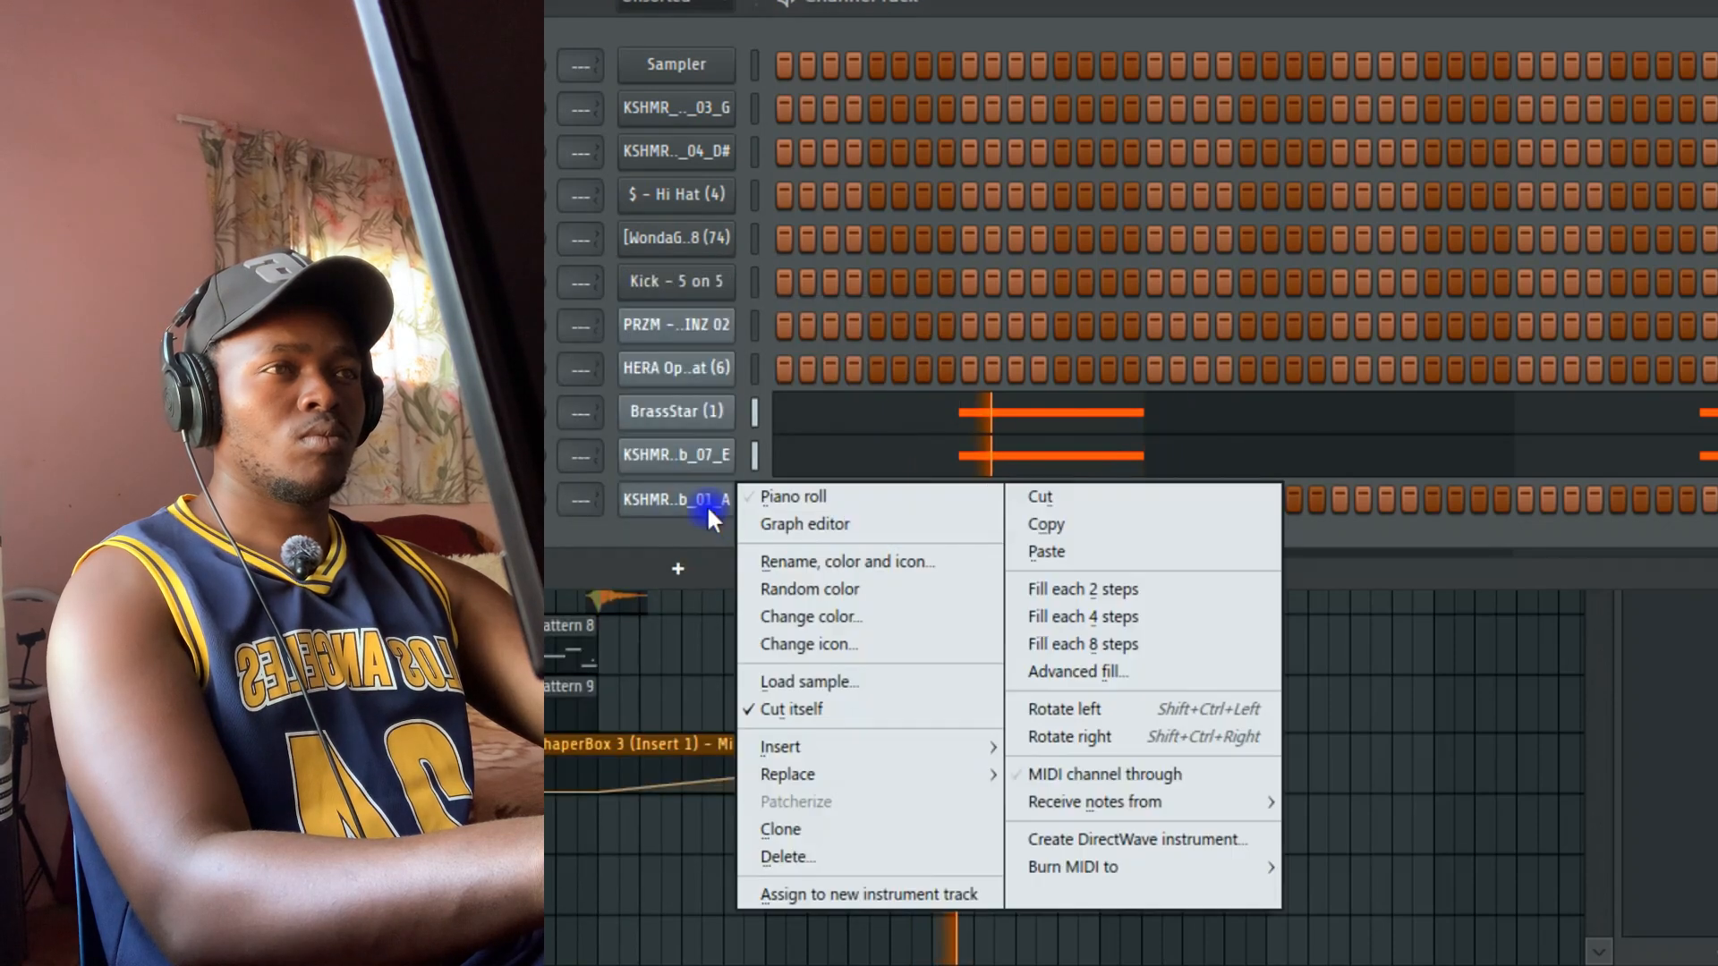
{"action": "left_click", "coordinate": [1065, 550]}
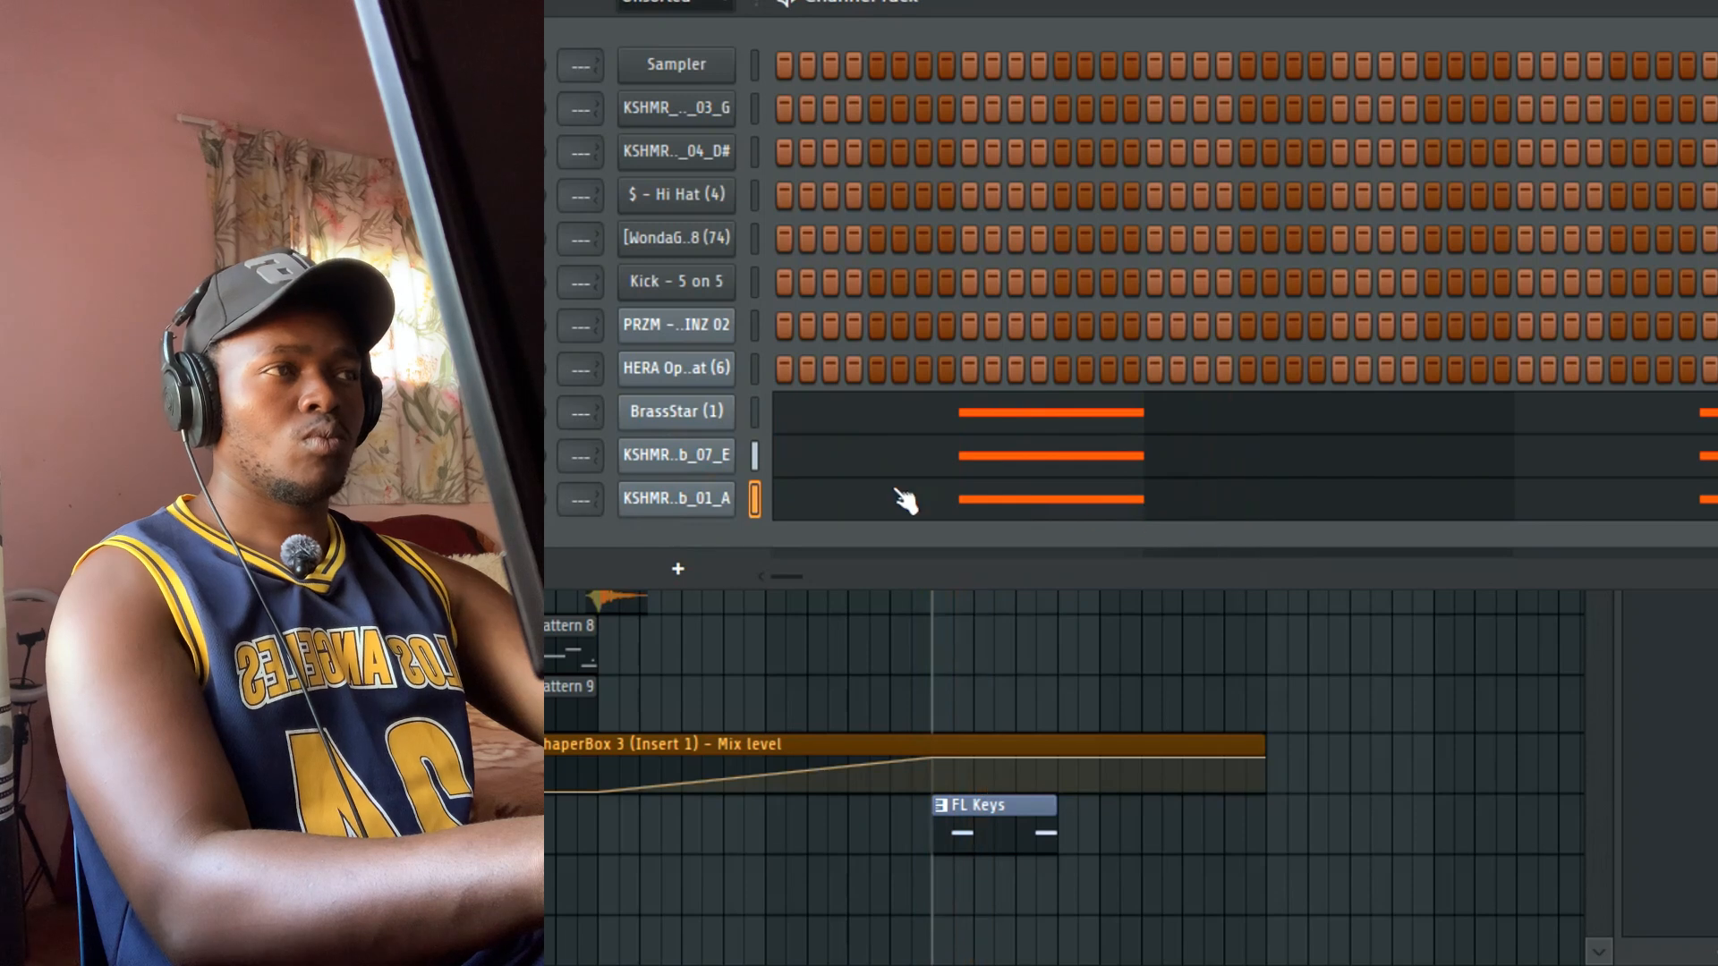
Step: Delete the BrassStar (1) channel from the channel rack
{"action": "right_click", "coordinate": [687, 427]}
{"action": "key", "text": "alt+Delete"}
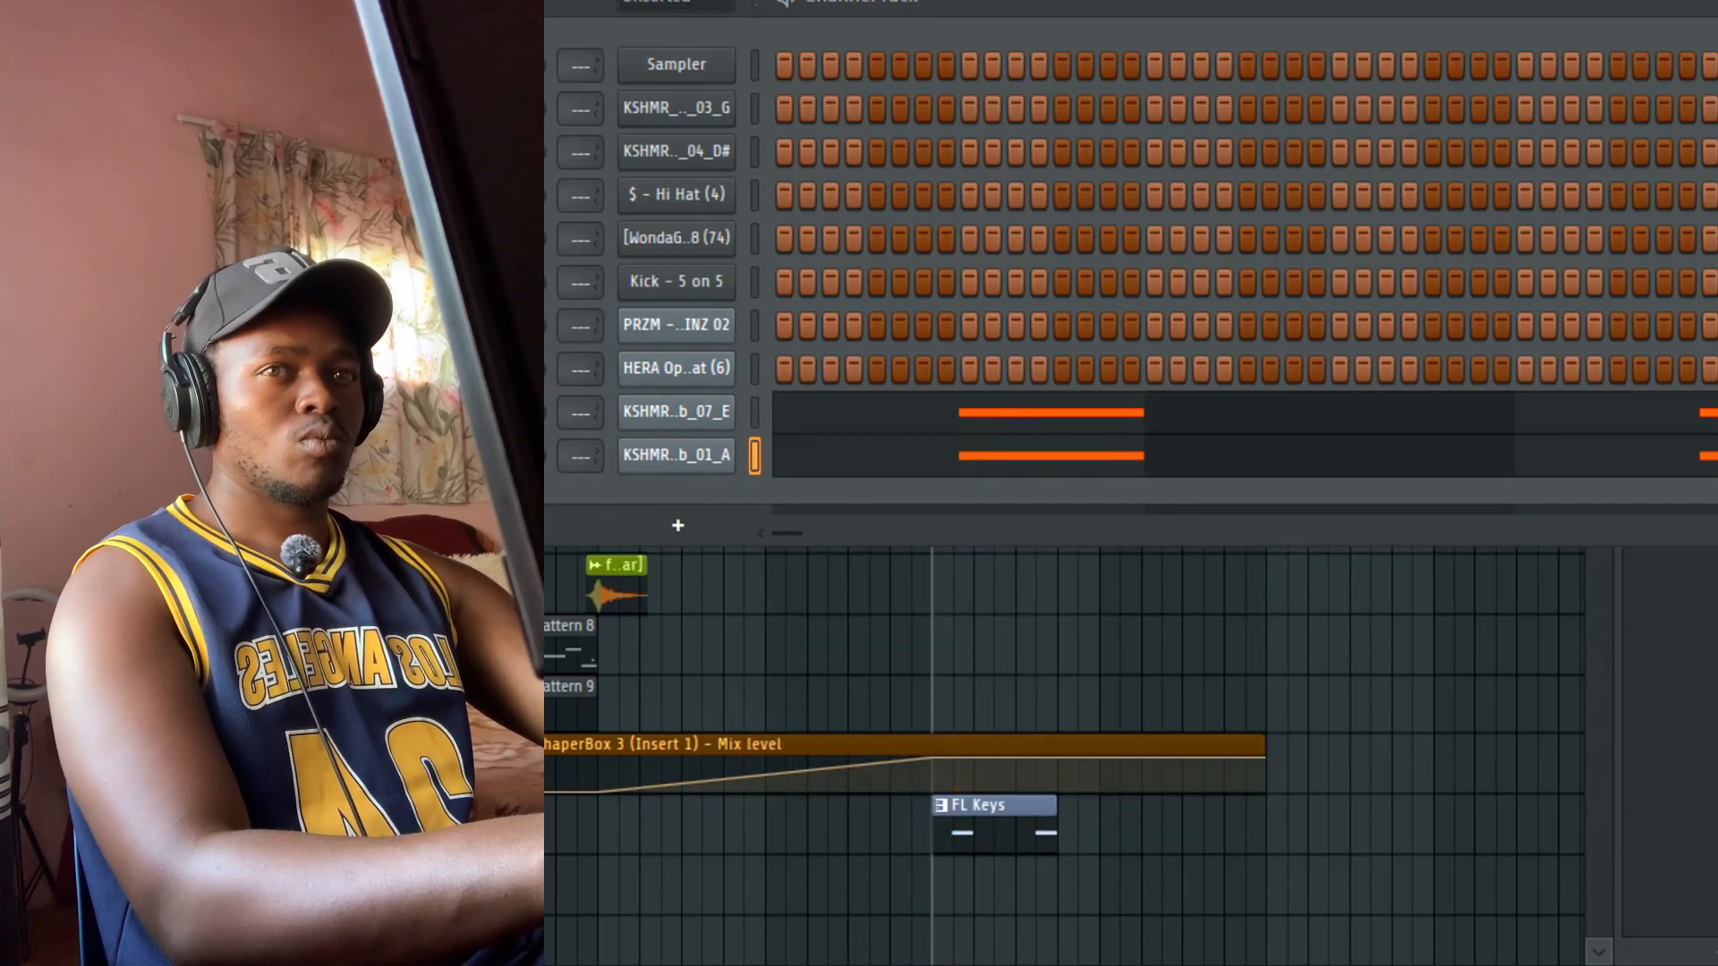
{"action": "key", "text": "ctrl+z"}
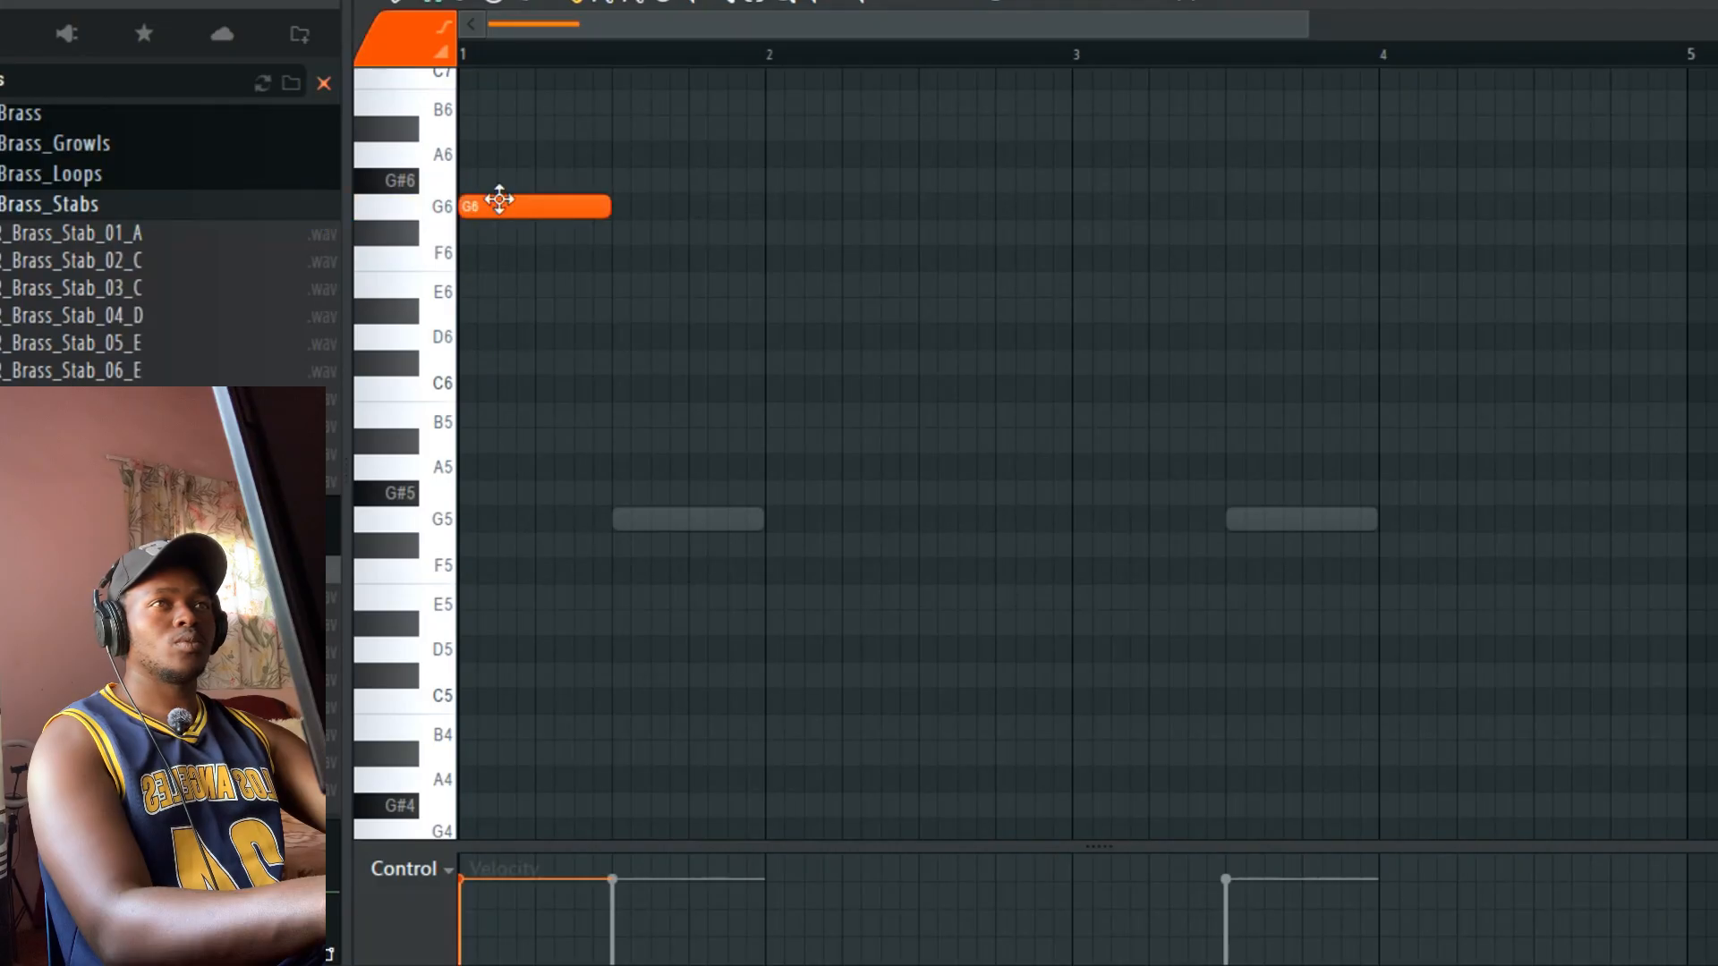
Step: Lower the G6 note at the start of bar 1 by an octave to G5 and play it back
{"action": "key", "text": "space"}
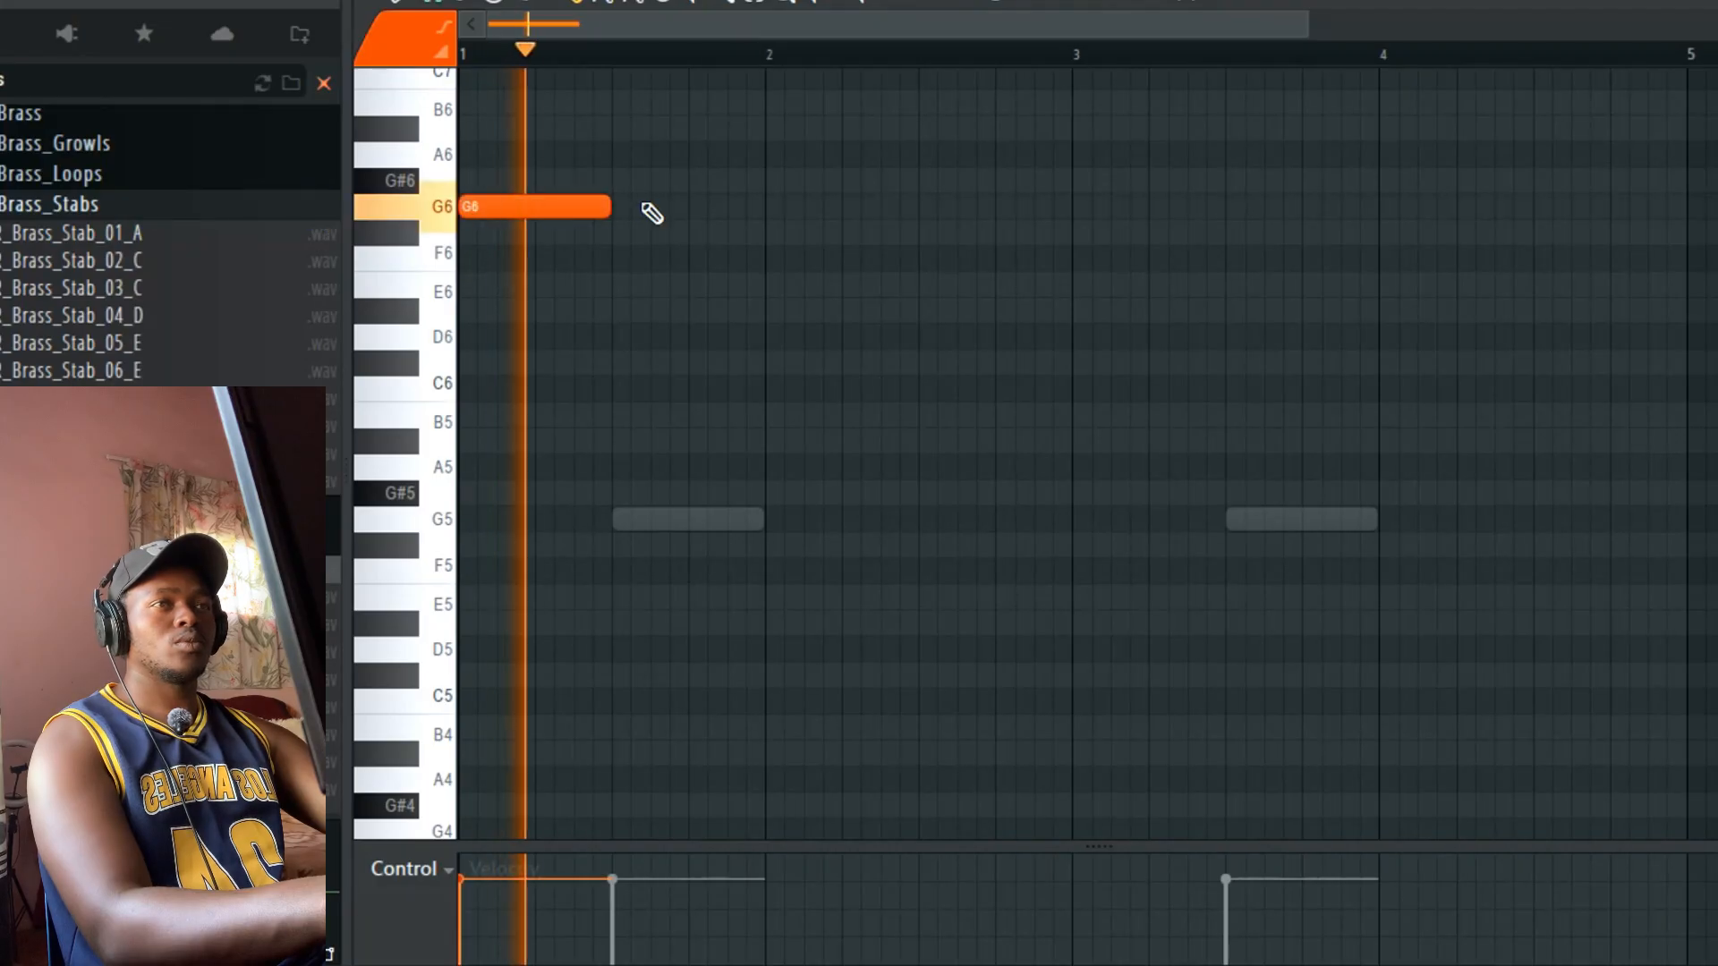
{"action": "key", "text": "ctrl+Down"}
{"action": "key", "text": "space"}
{"action": "key", "text": "space"}
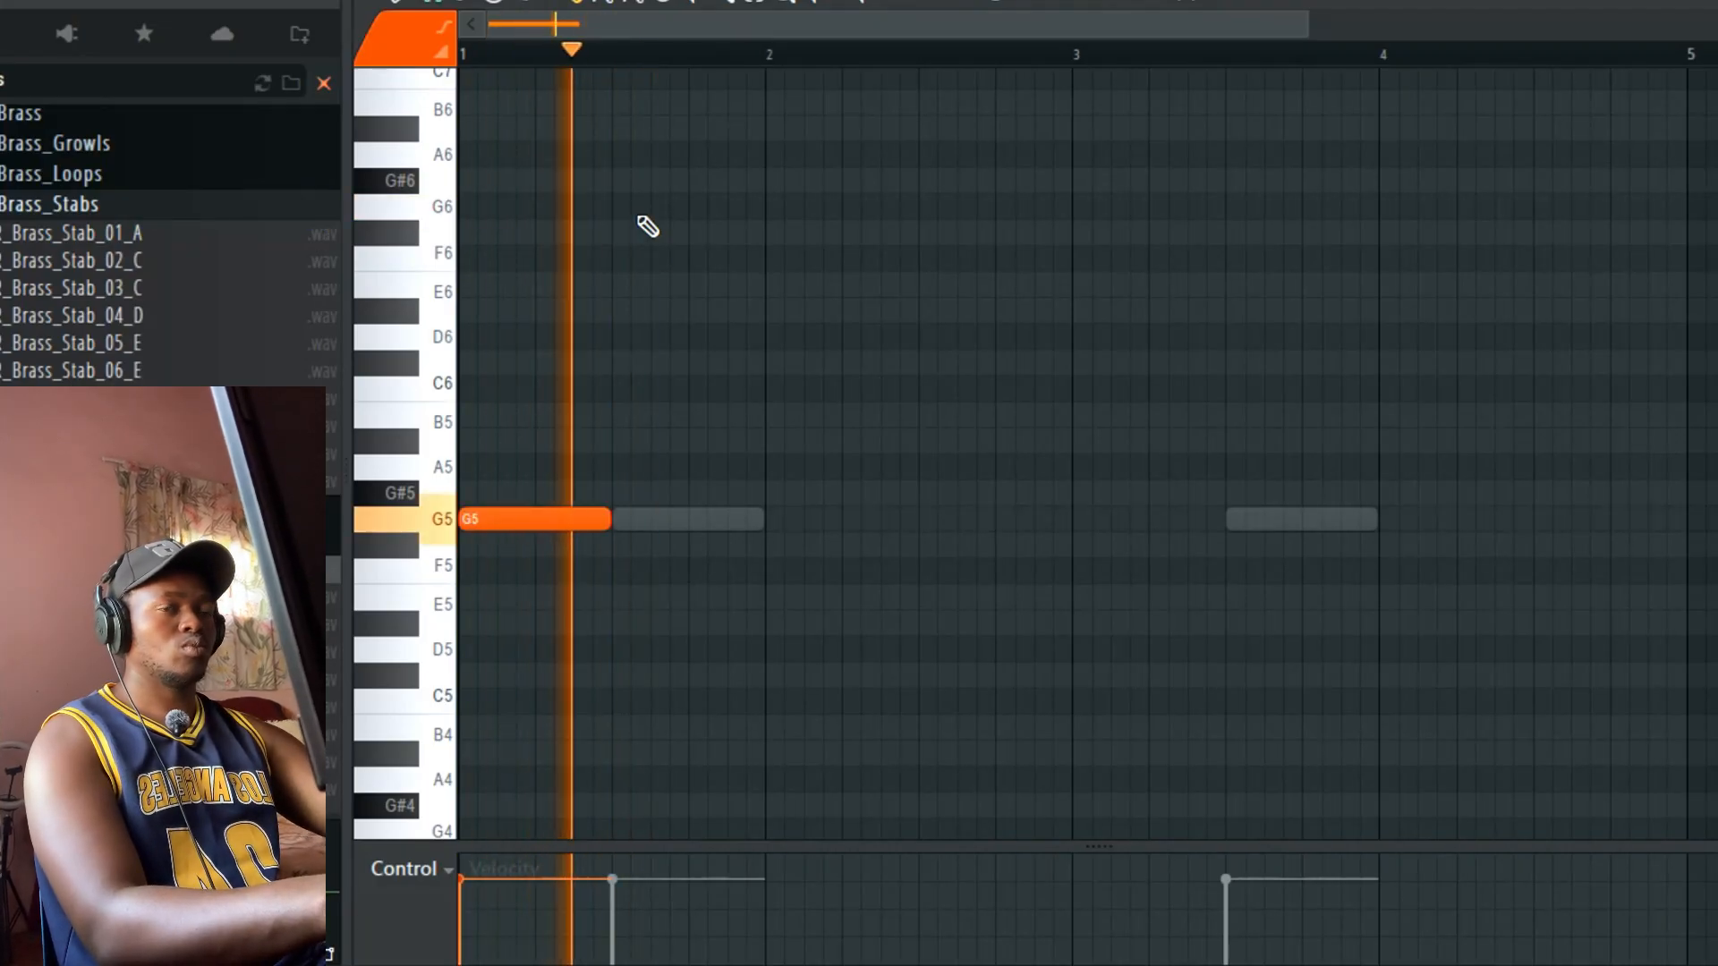
{"action": "key", "text": "space"}
{"action": "key", "text": "space"}
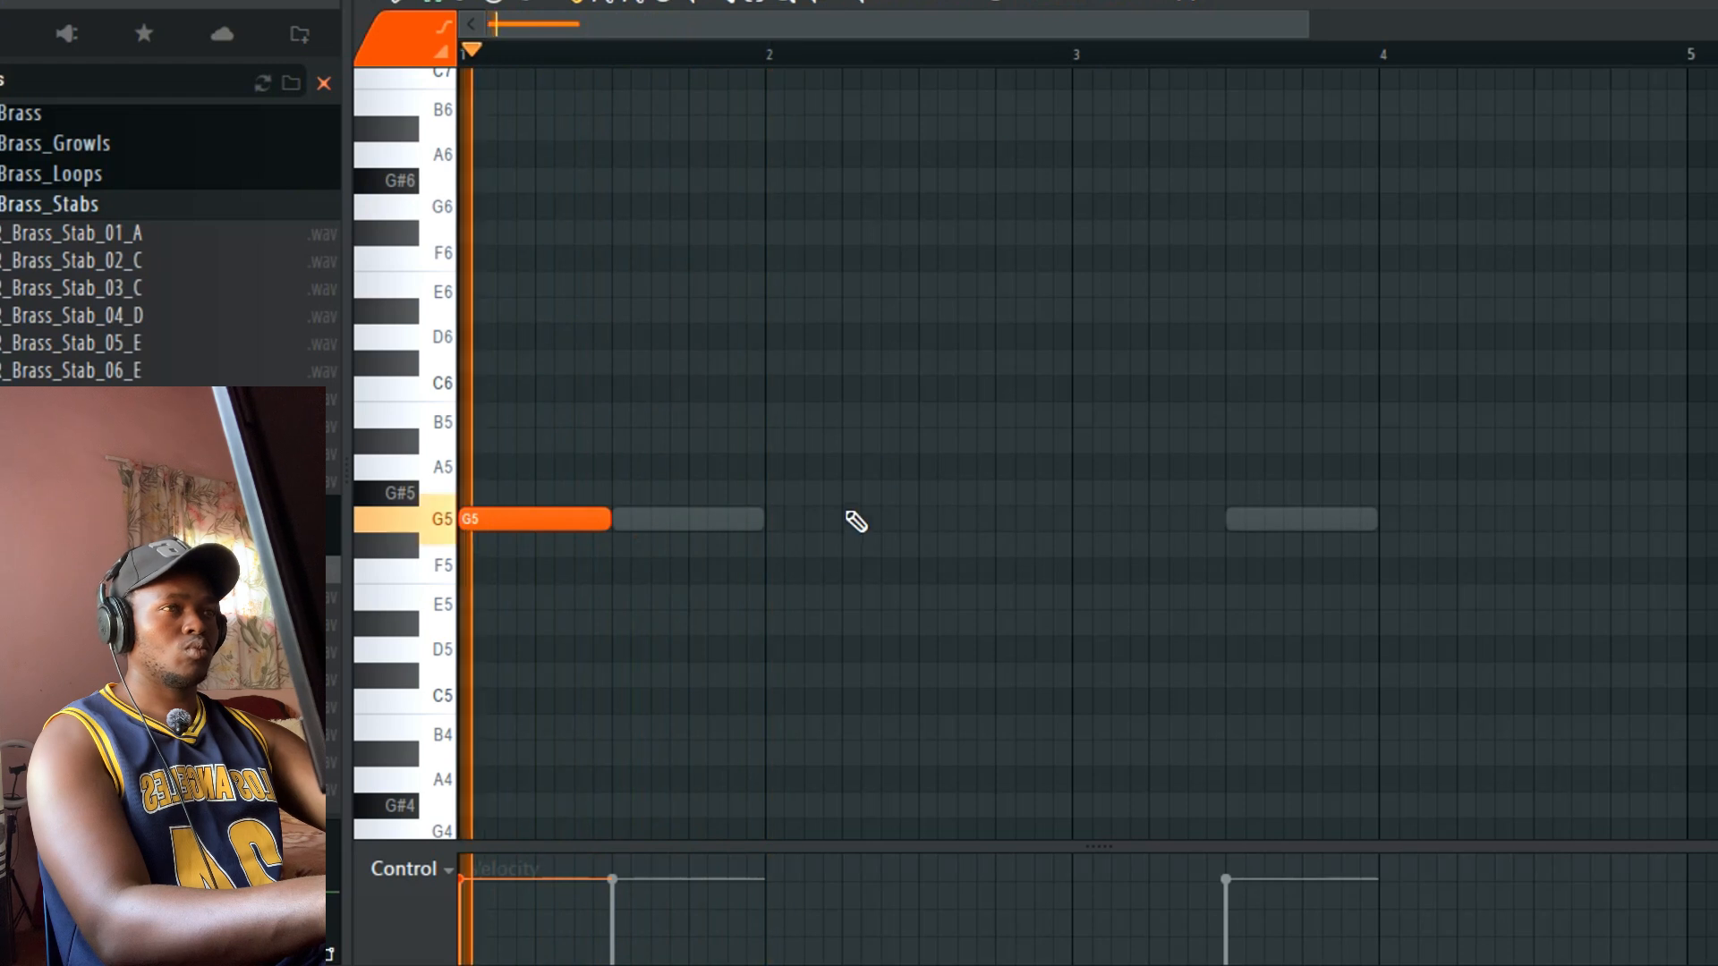
Step: Add a half-bar F5 note at the start of bar 2, remove the stray E5 note, and play the pattern
{"action": "key", "text": "space"}
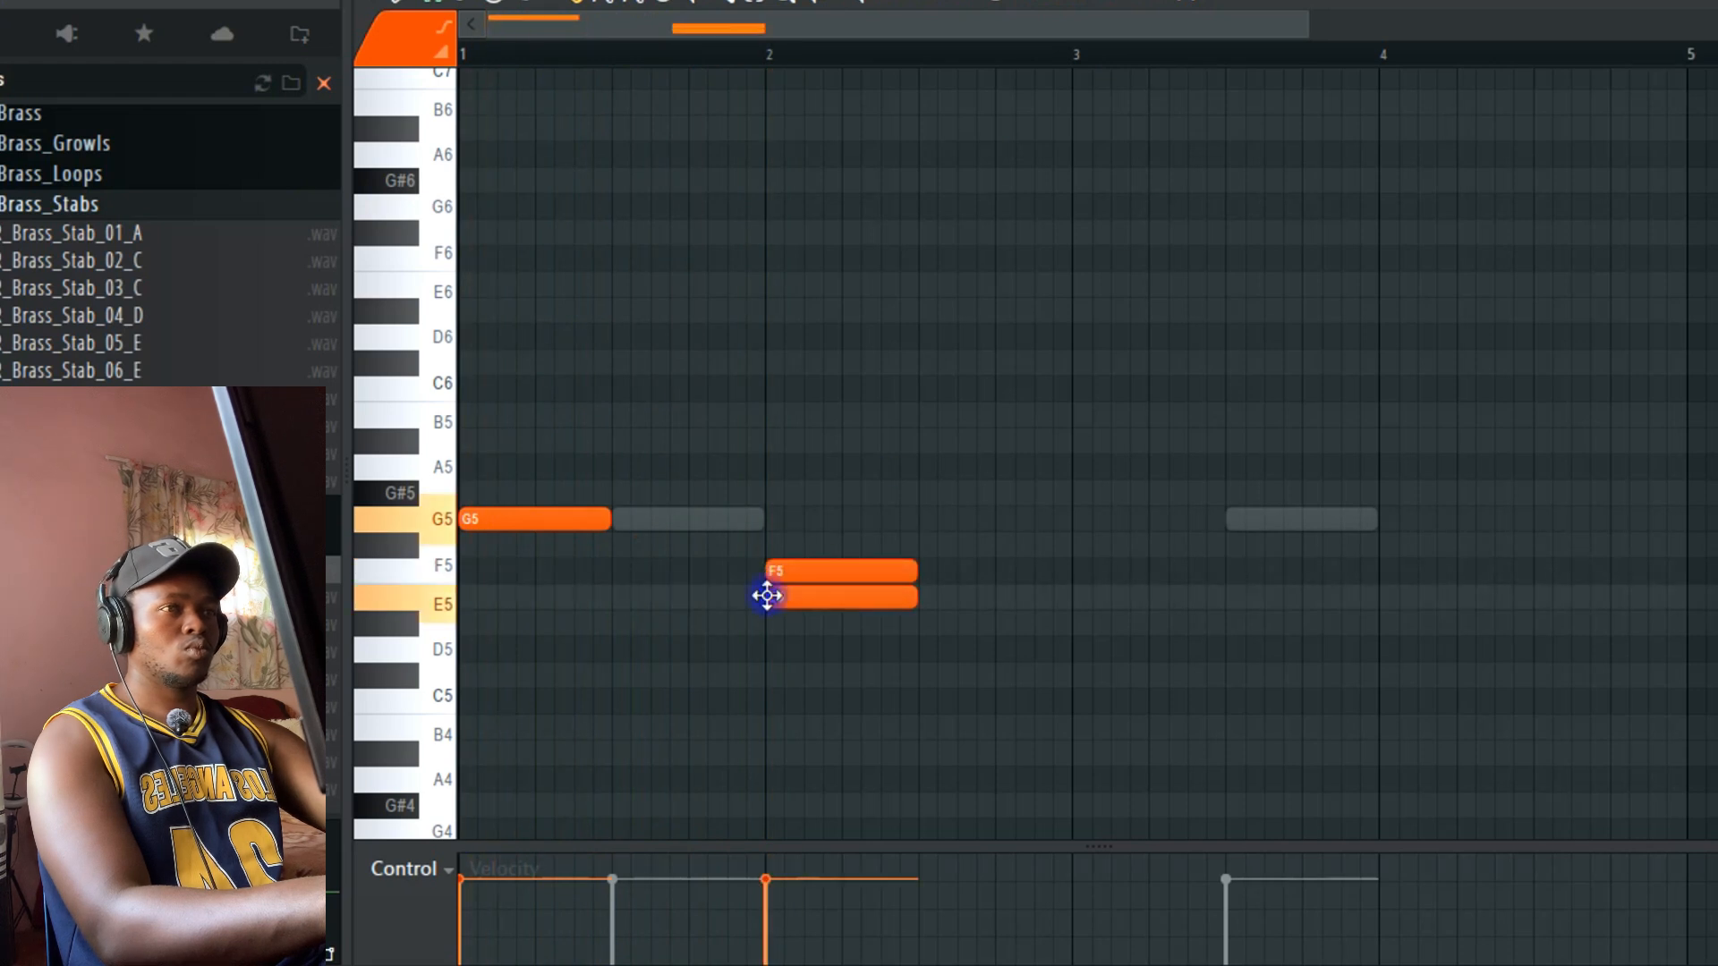
{"action": "left_click_drag", "start_coordinate": [767, 595], "coordinate": [763, 543]}
{"action": "right_click", "coordinate": [763, 543]}
{"action": "key", "text": "space"}
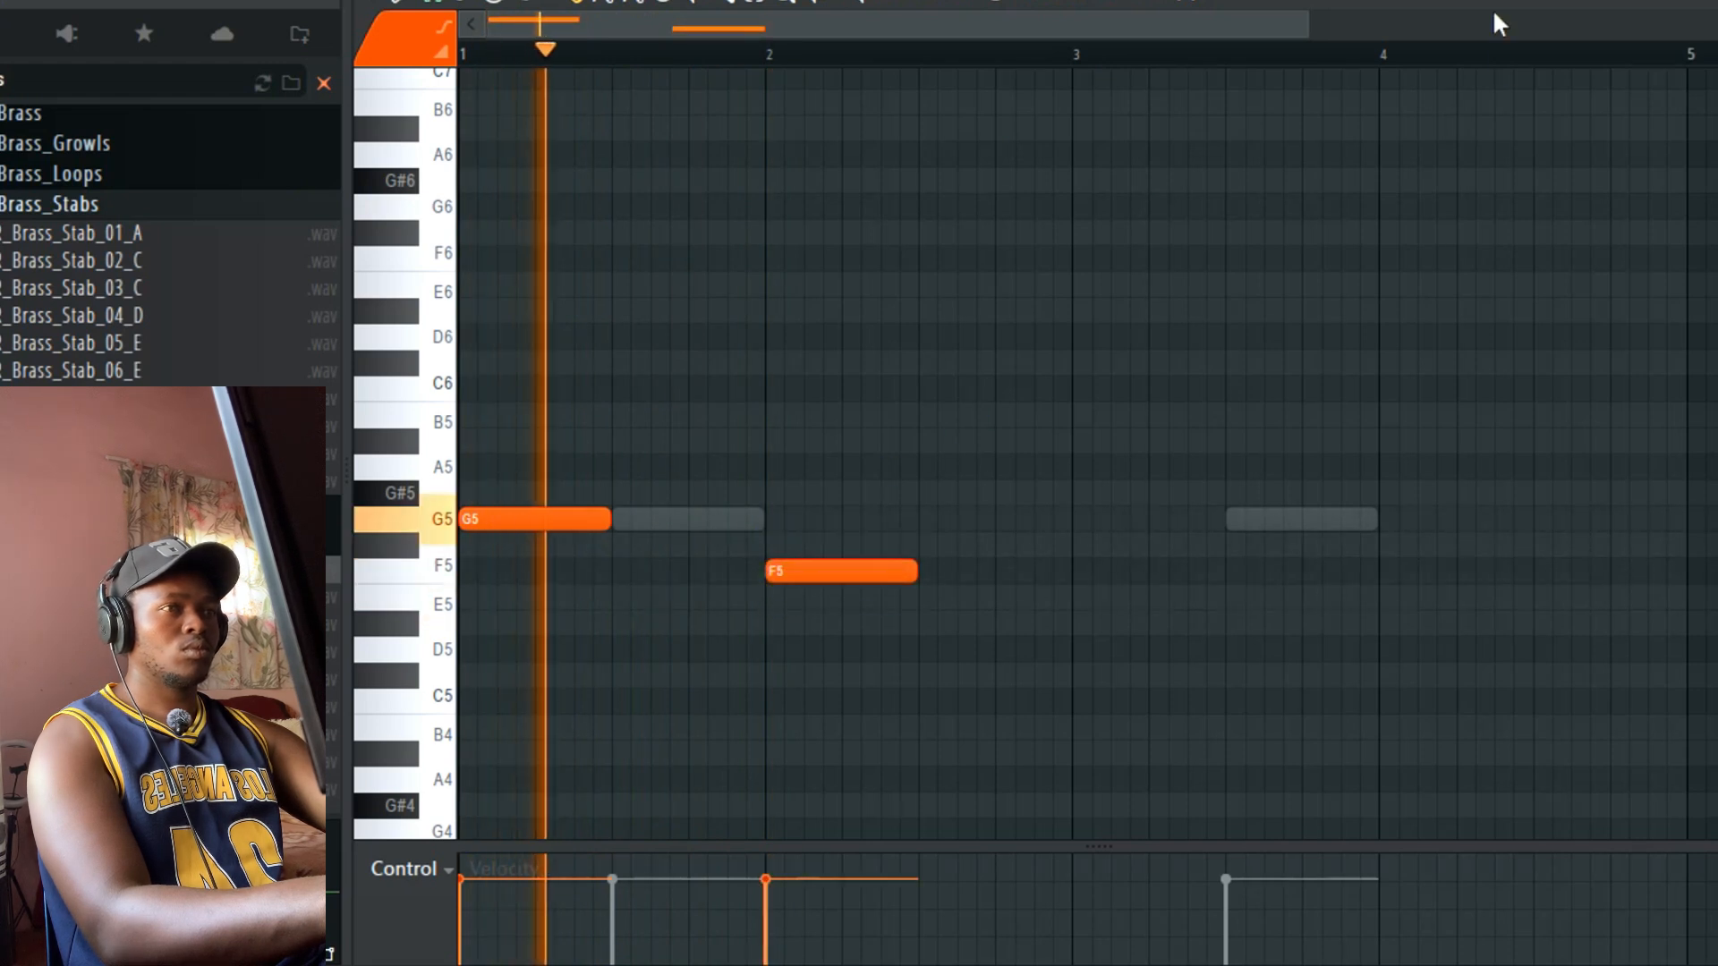
{"action": "key", "text": "F5"}
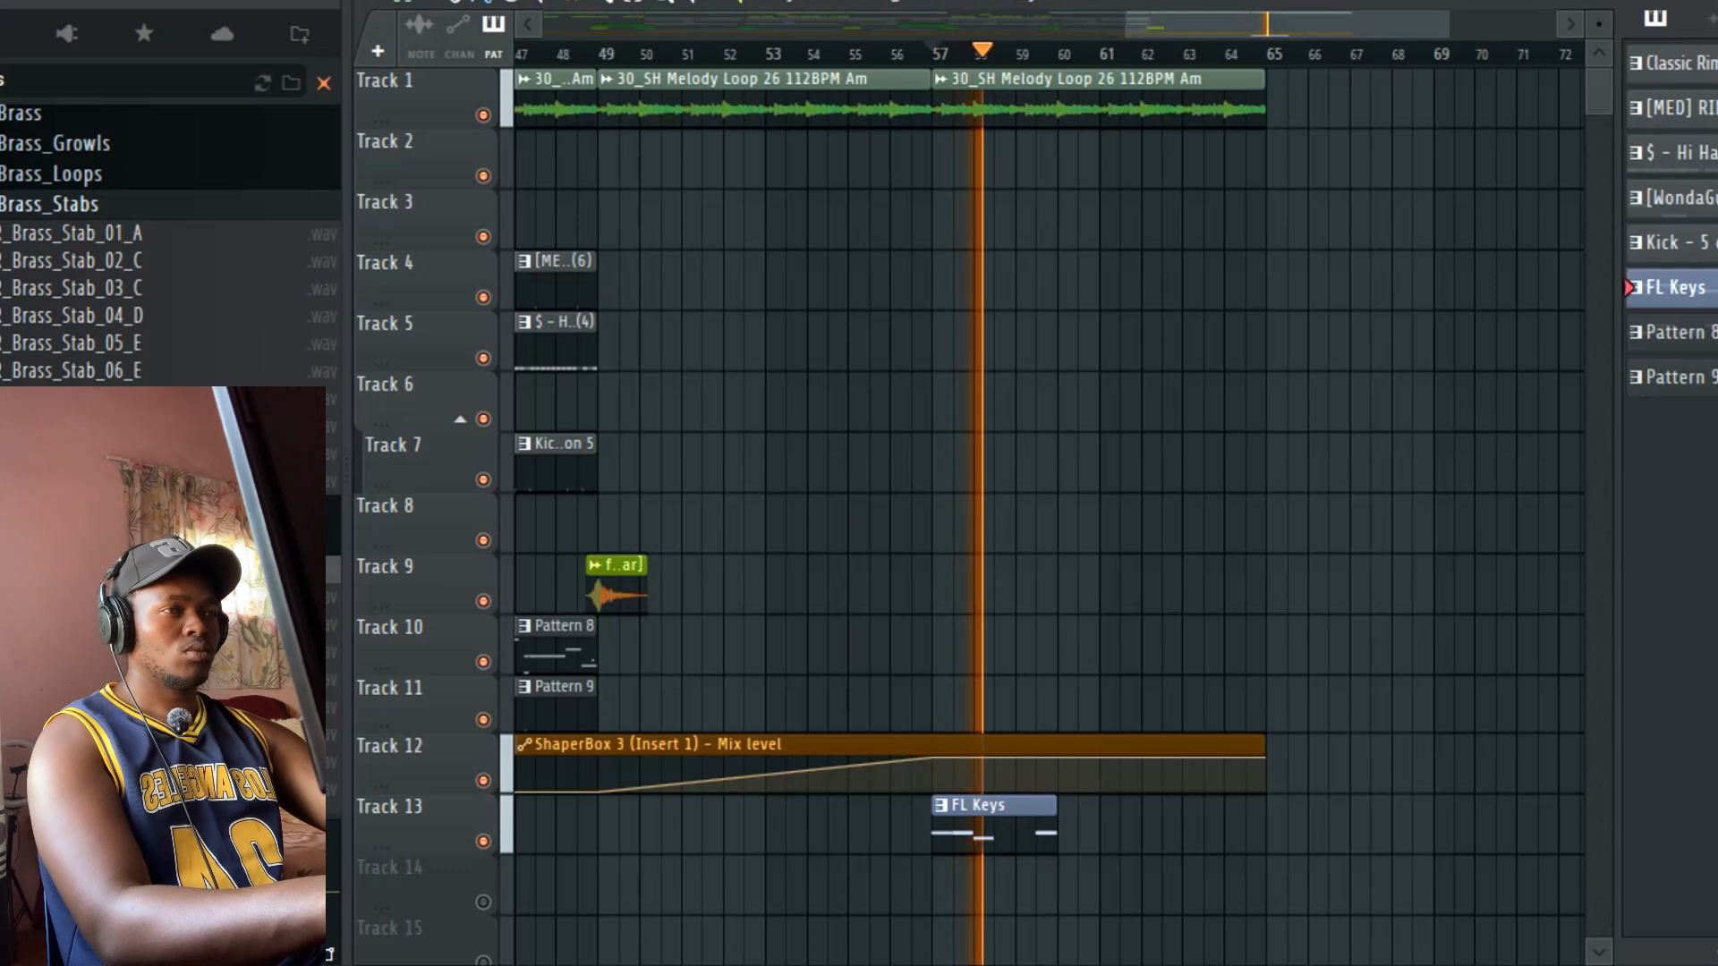
{"action": "key", "text": "space"}
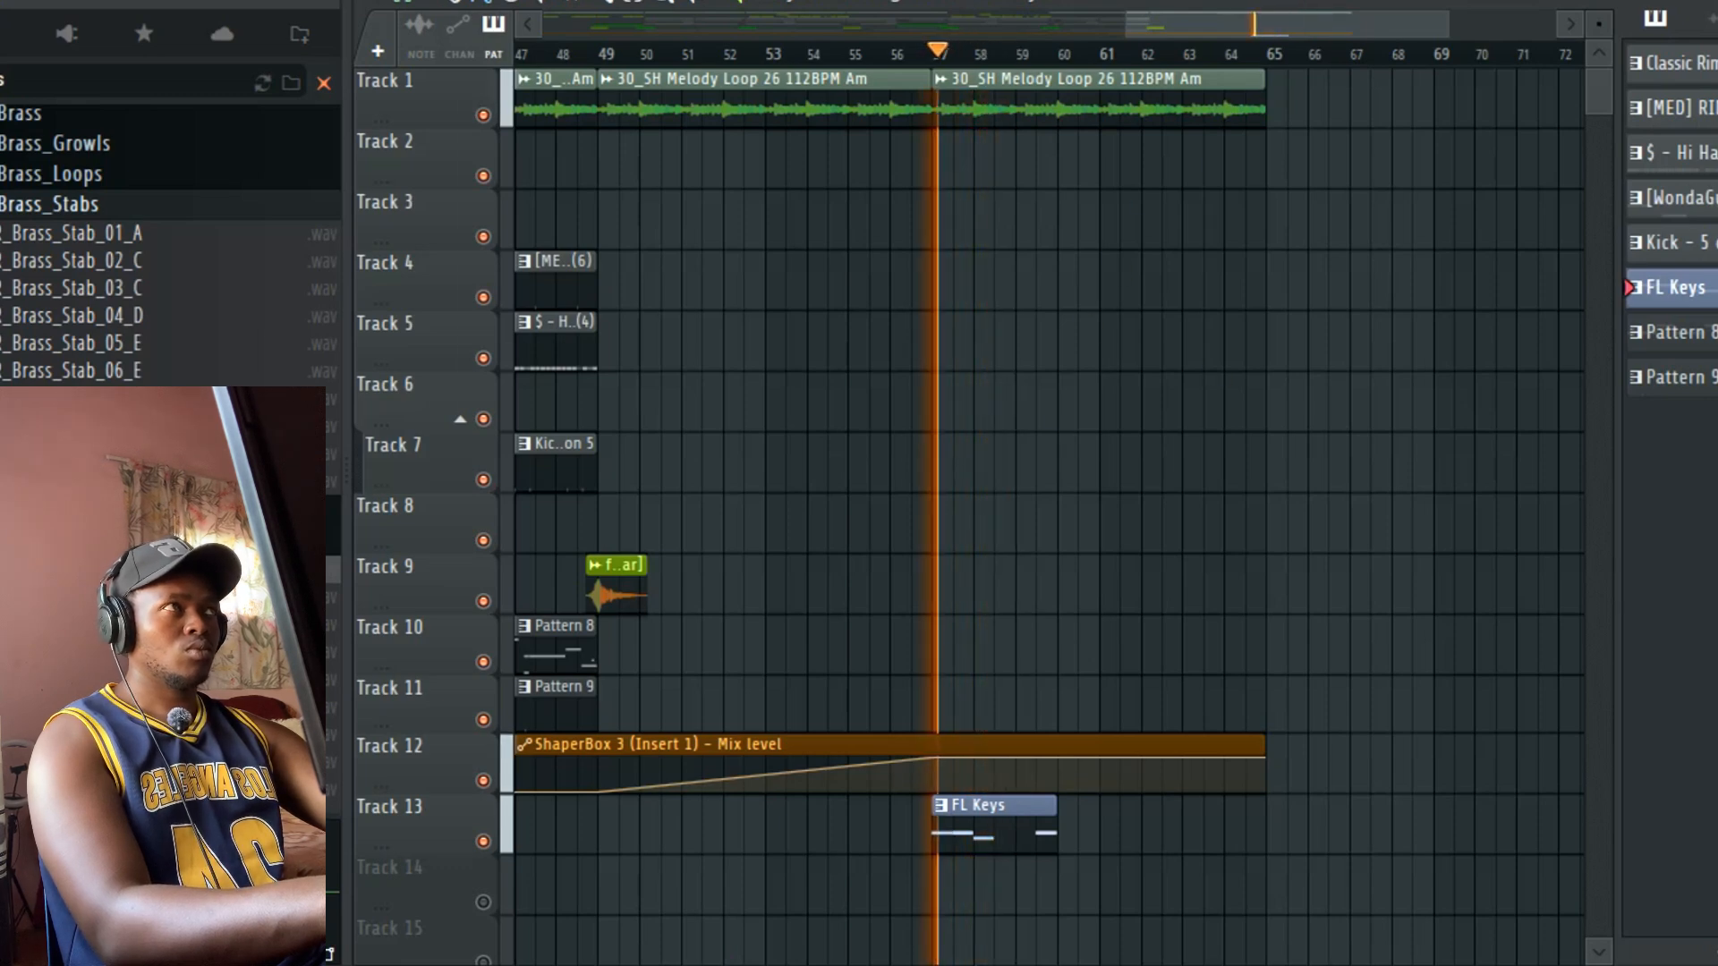
{"action": "key", "text": "F6"}
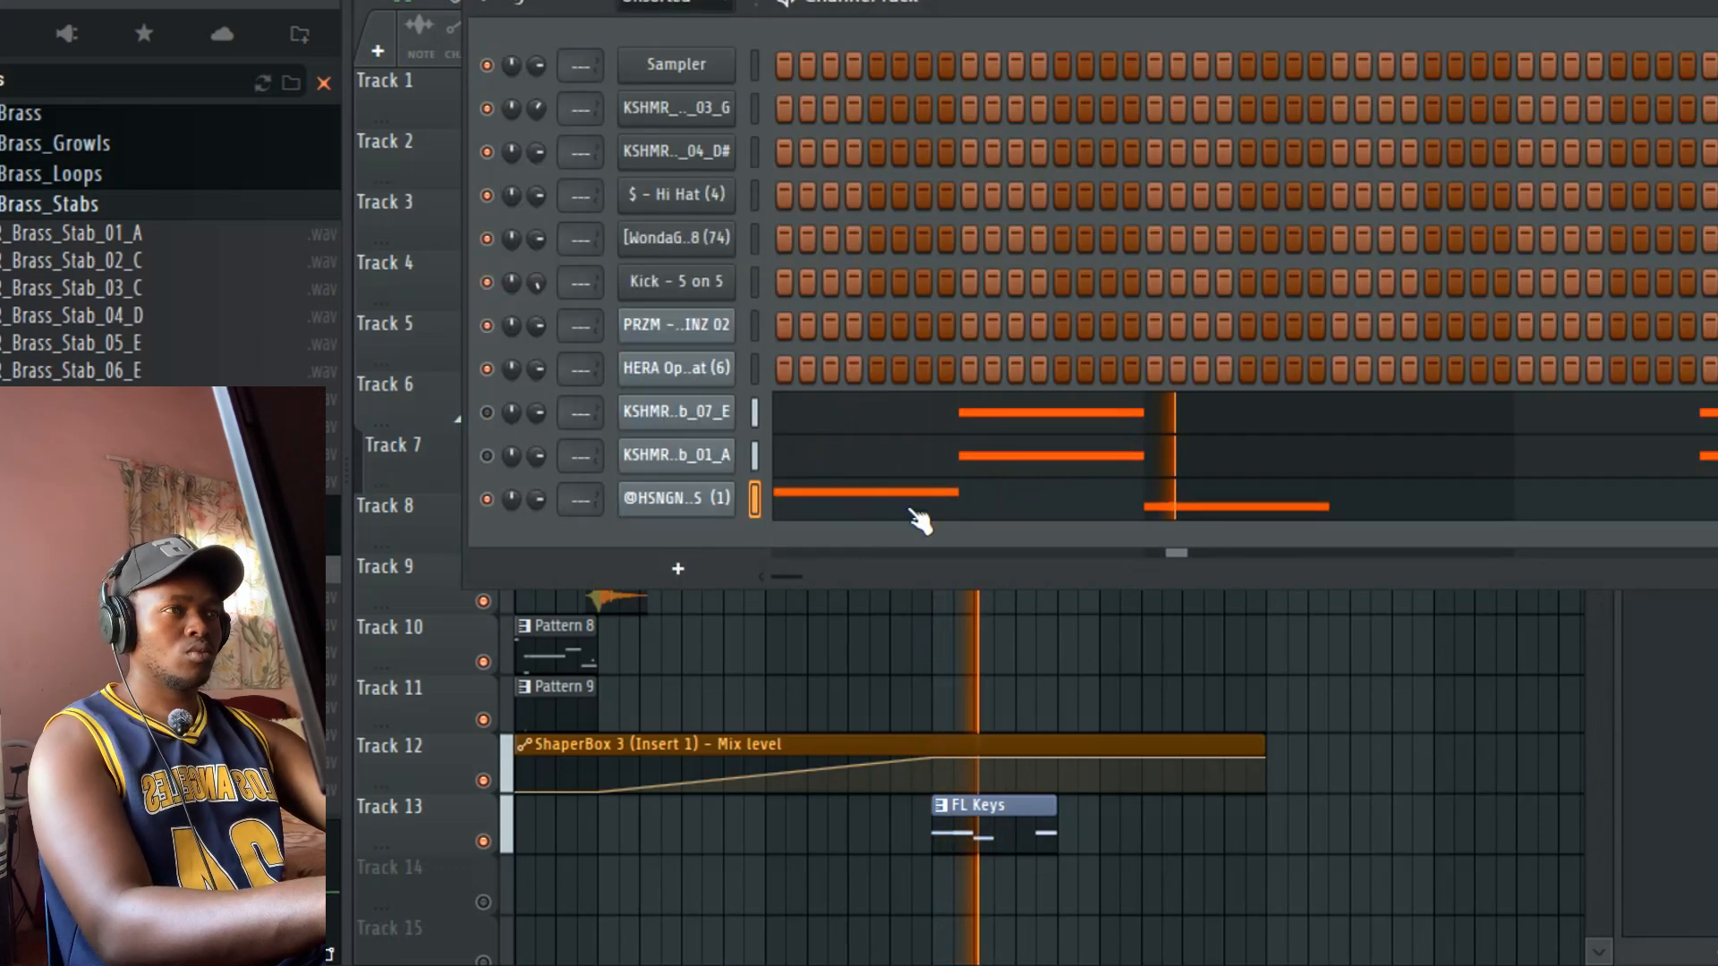
{"action": "left_click", "coordinate": [1018, 517]}
{"action": "key", "text": "space"}
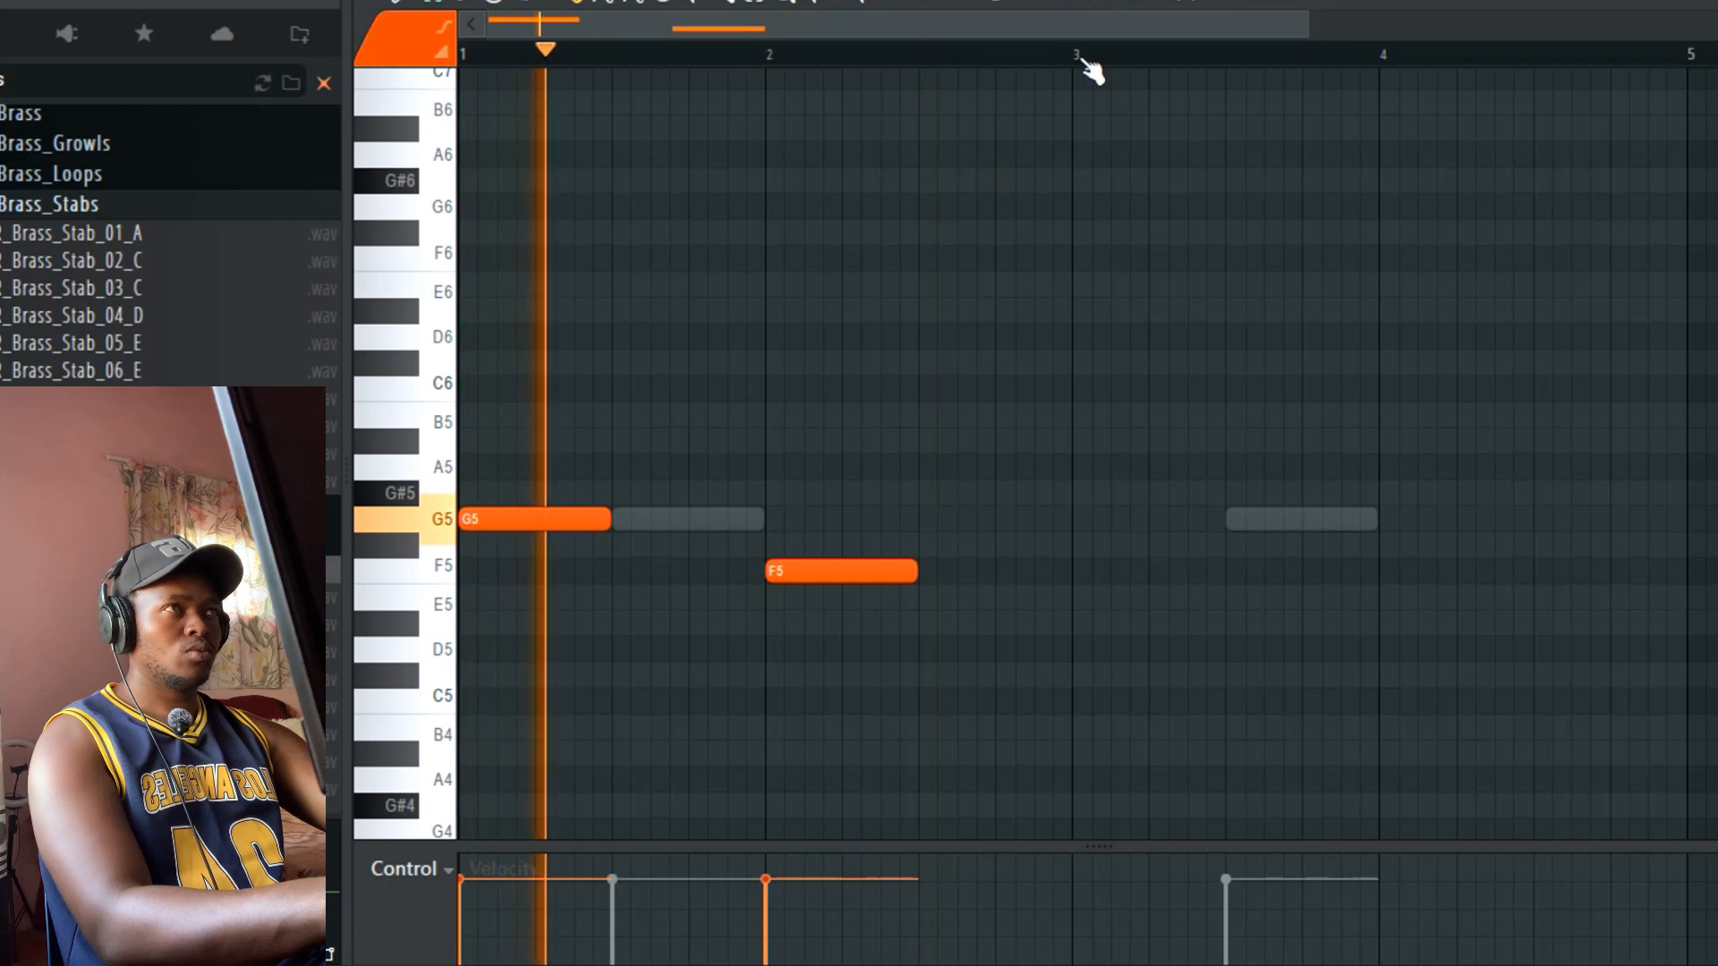
{"action": "left_click_drag", "start_coordinate": [1076, 54], "coordinate": [461, 54]}
{"action": "key", "text": "ctrl+b"}
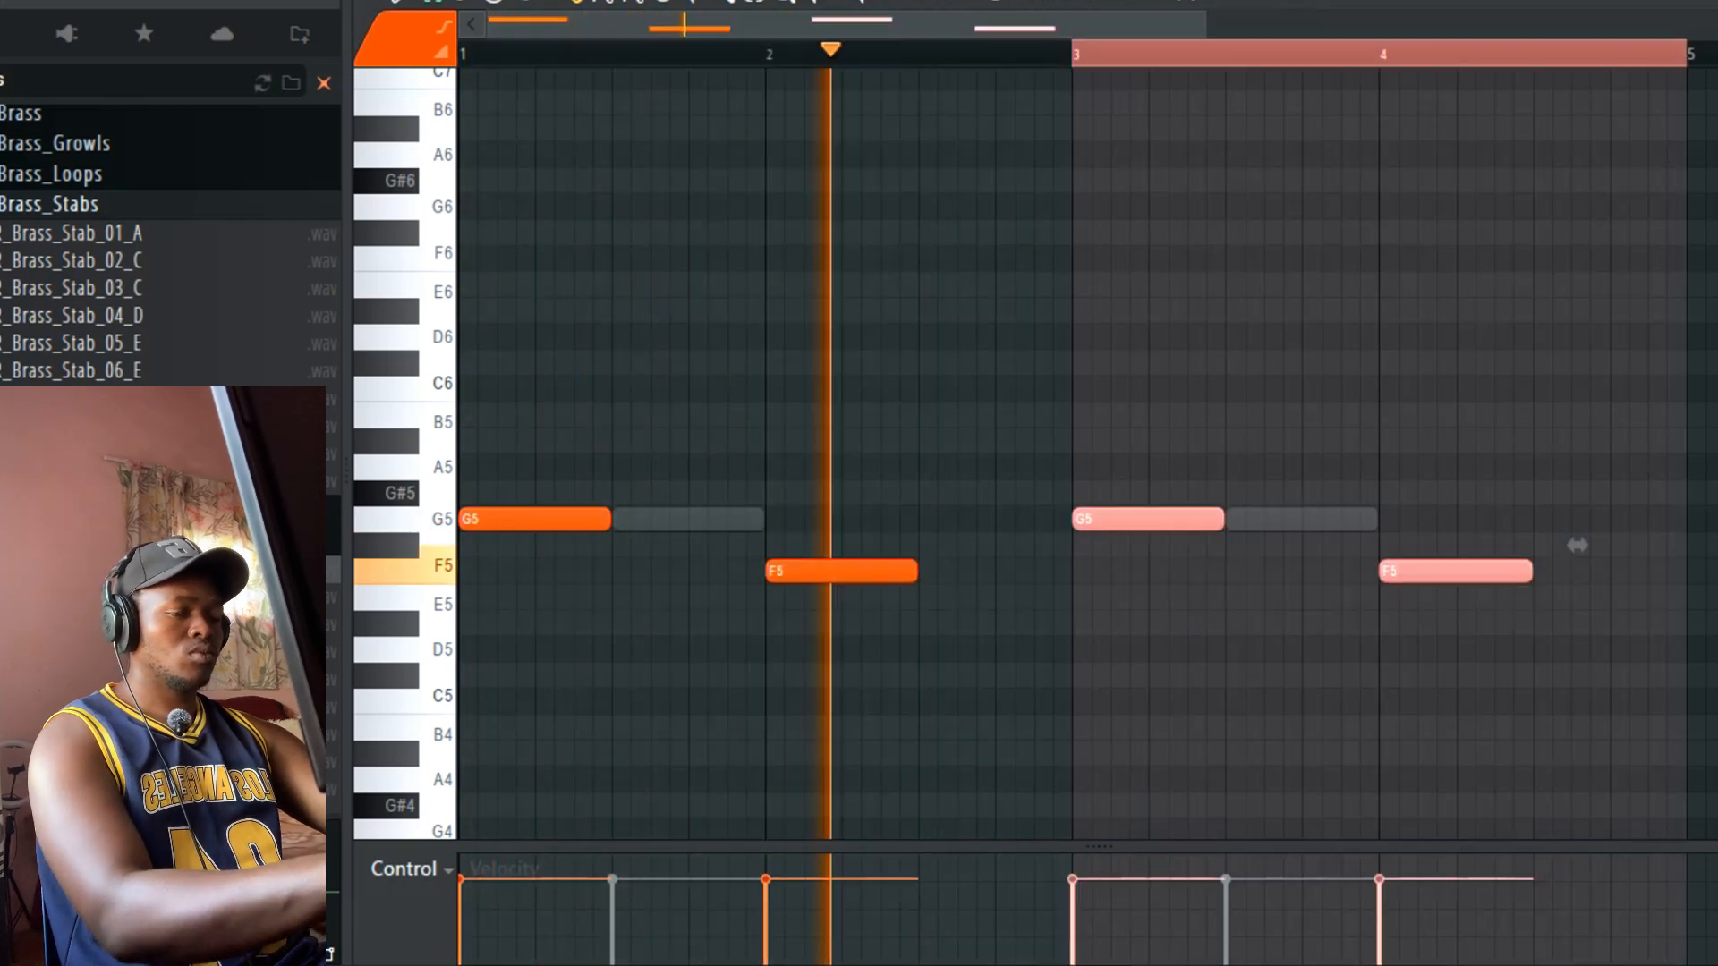
{"action": "key", "text": "ctrl+d"}
{"action": "key", "text": "F7"}
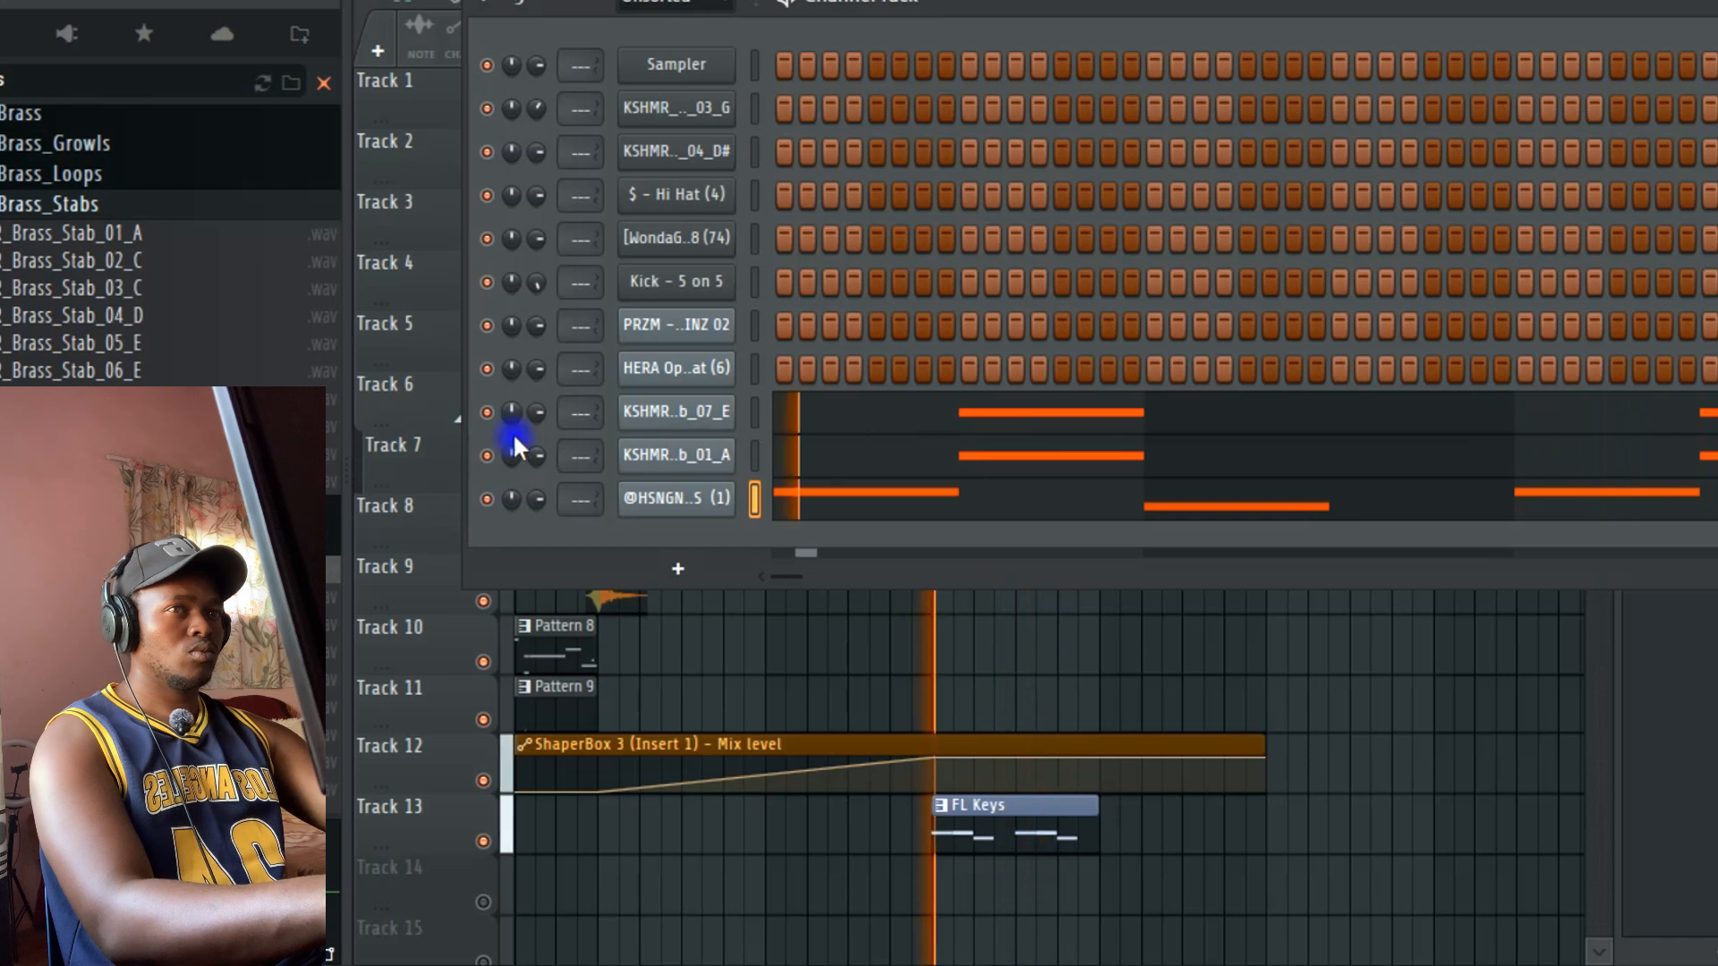
Step: Rewrite the KSHMR..b_01_A melody in bars 1 and 2 with G6, D6, D#6 and A#5 notes, and copy it to start at bar 3
{"action": "left_click", "coordinate": [792, 461]}
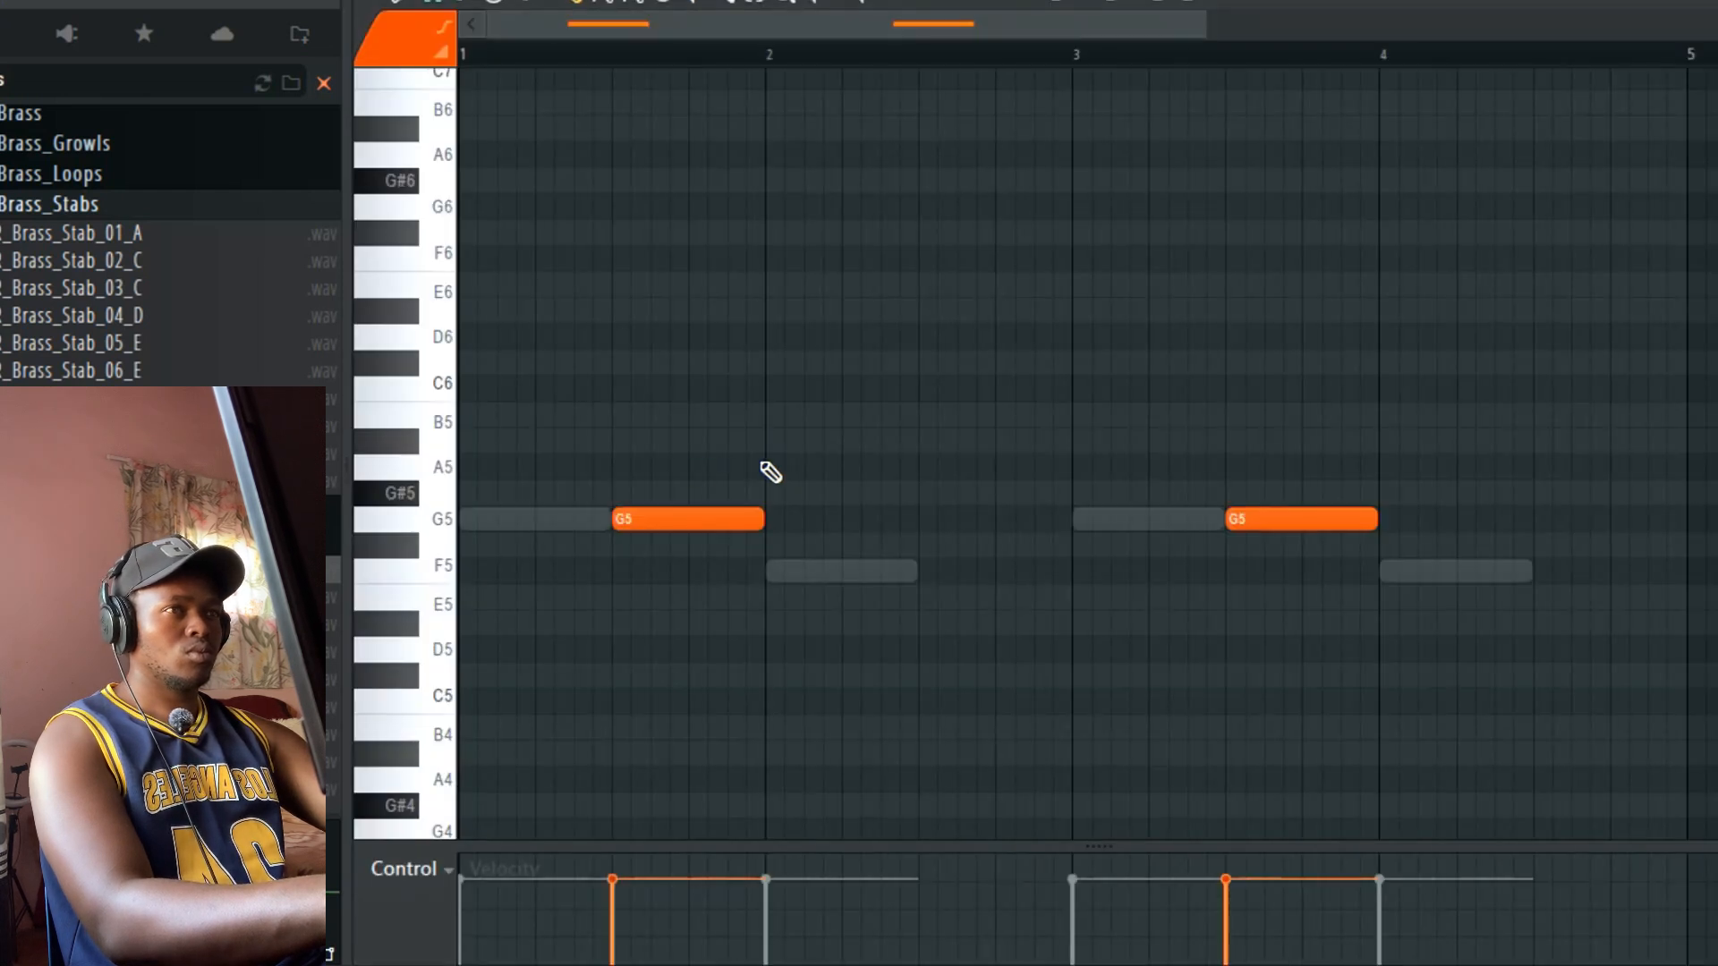
{"action": "left_click_drag", "start_coordinate": [663, 513], "coordinate": [760, 642]}
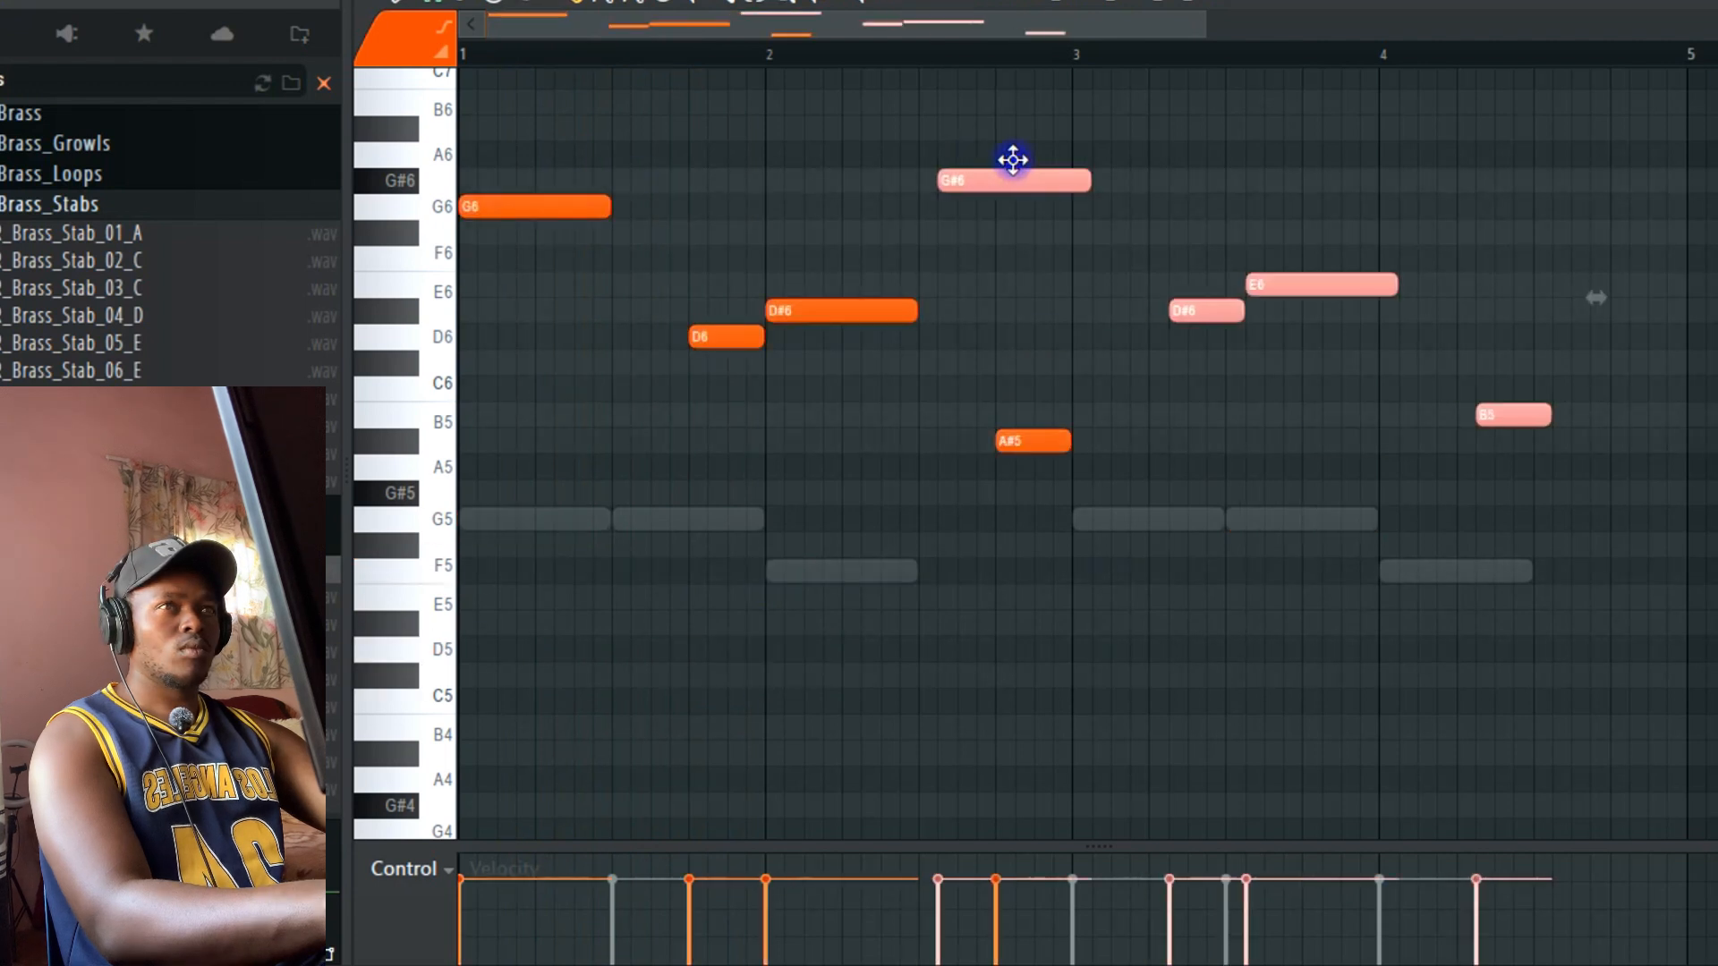
{"action": "key", "text": "space"}
{"action": "left_click_drag", "start_coordinate": [1011, 161], "coordinate": [1118, 212]}
{"action": "left_click_drag", "start_coordinate": [1183, 151], "coordinate": [1156, 312]}
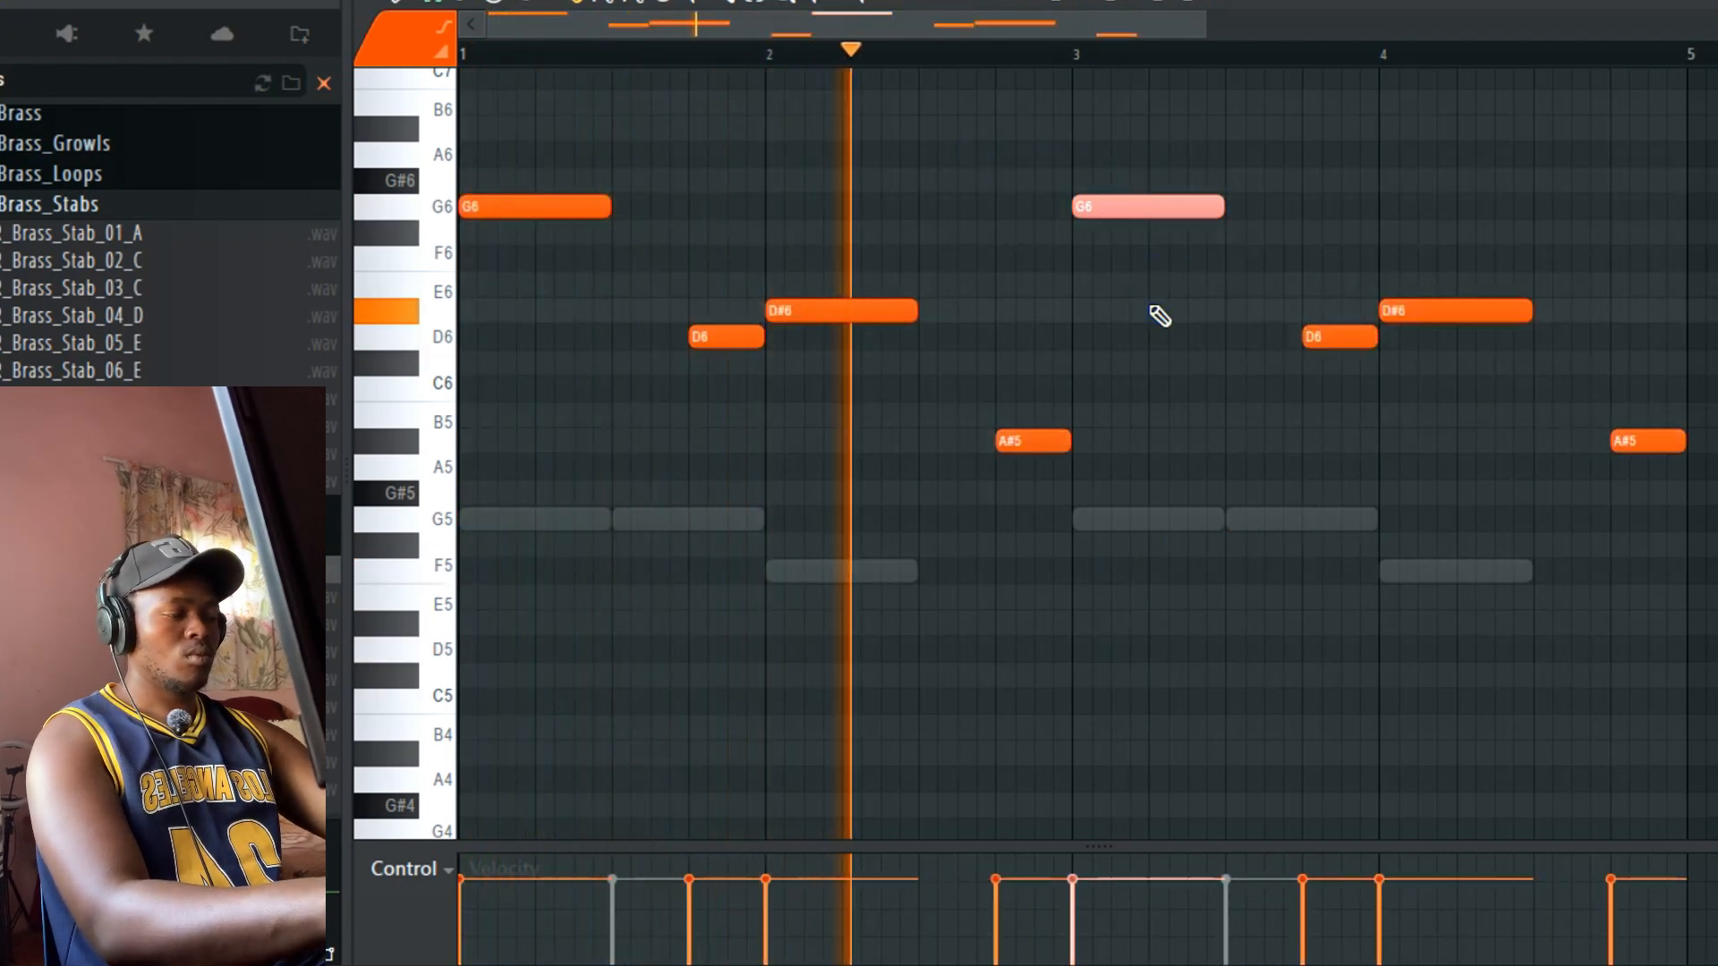
Step: Lower the G6 note at bar 3 by an octave to G5, and add a quarter-bar C6 note before the final A#5
{"action": "key", "text": "ctrl+Down"}
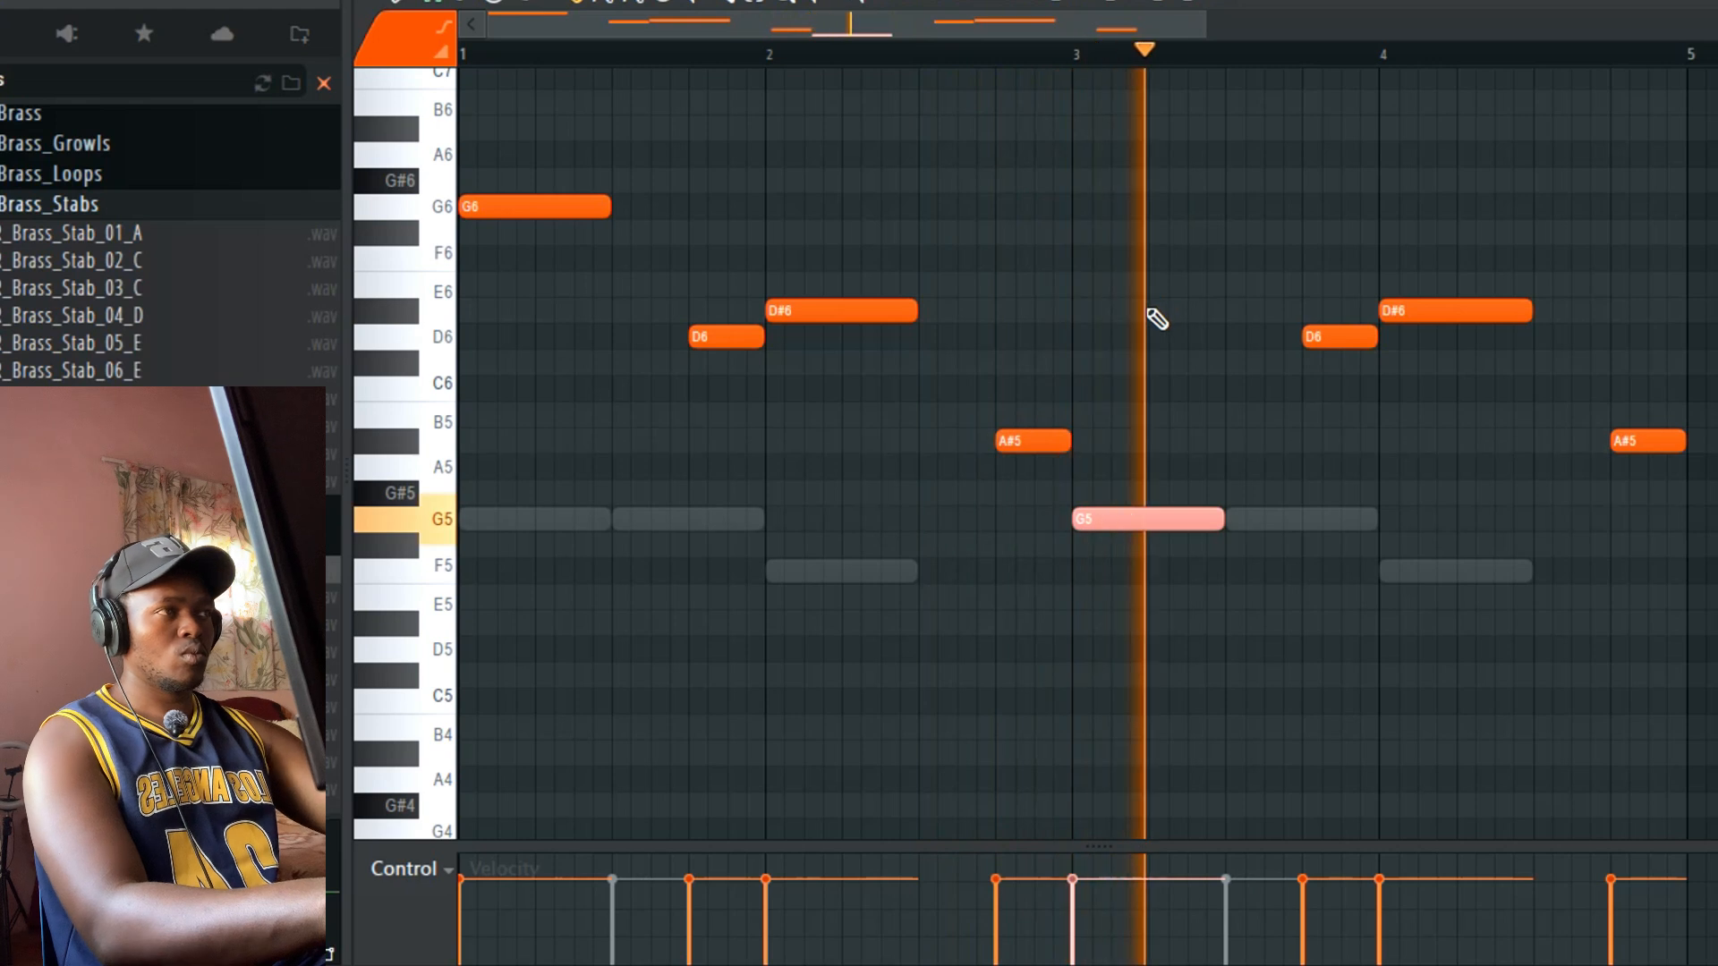
{"action": "left_click", "coordinate": [1306, 336]}
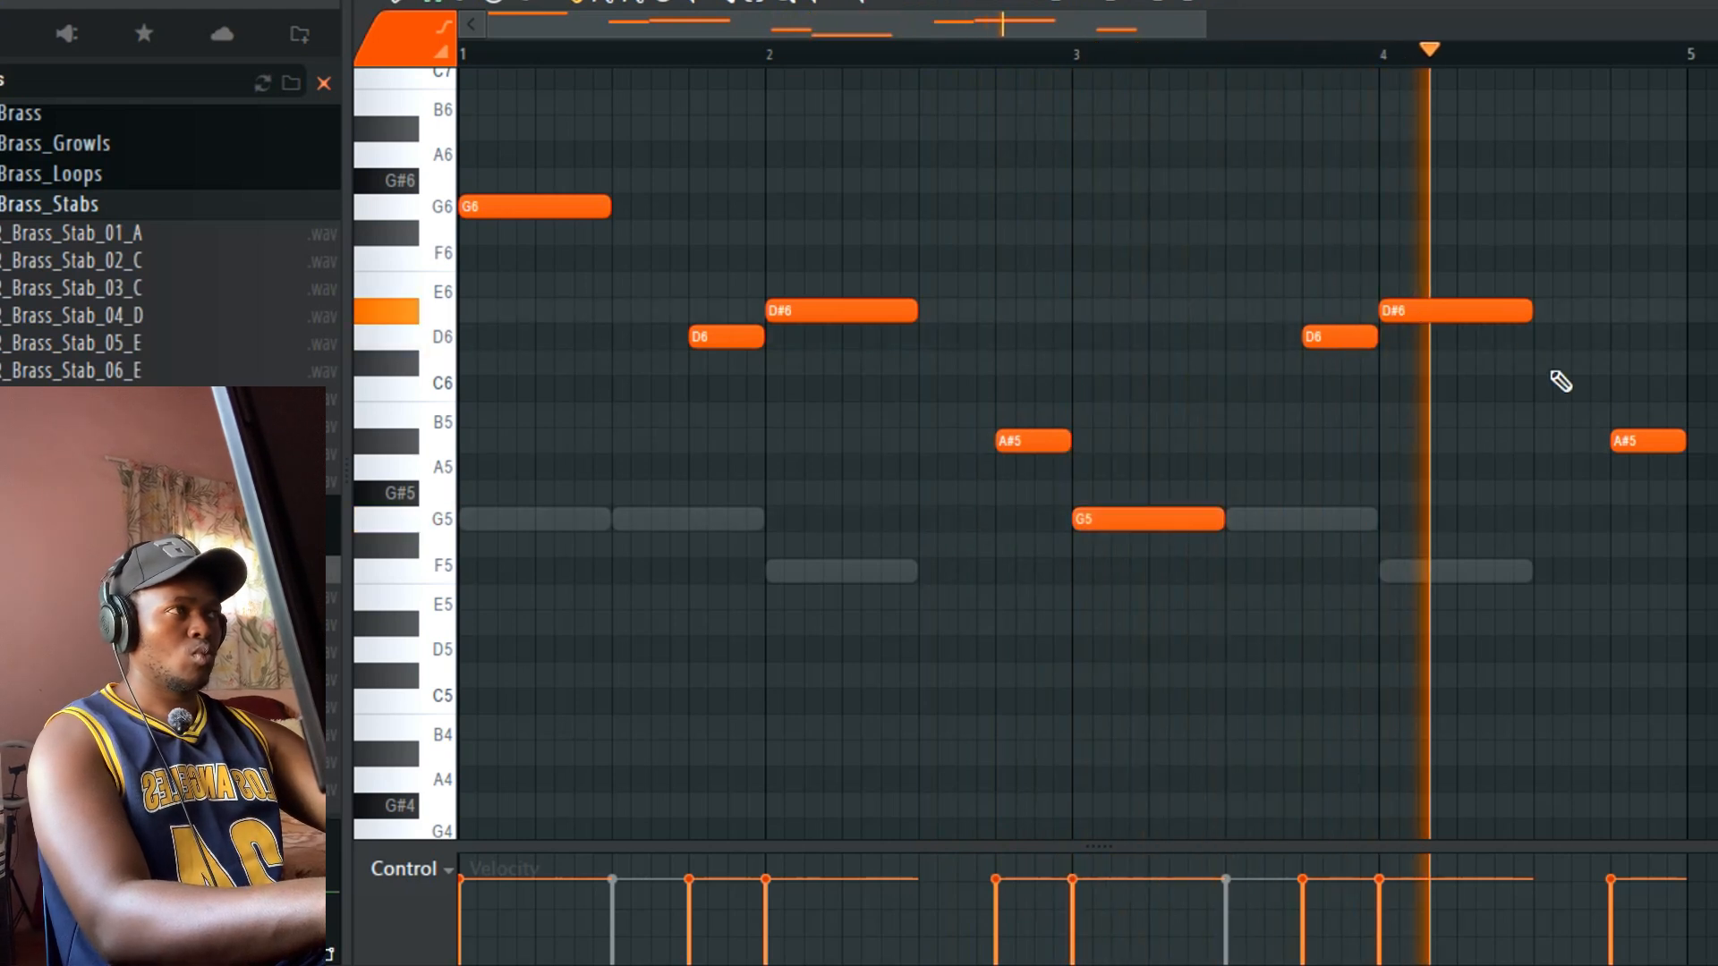
{"action": "left_click_drag", "start_coordinate": [1630, 442], "coordinate": [1544, 493]}
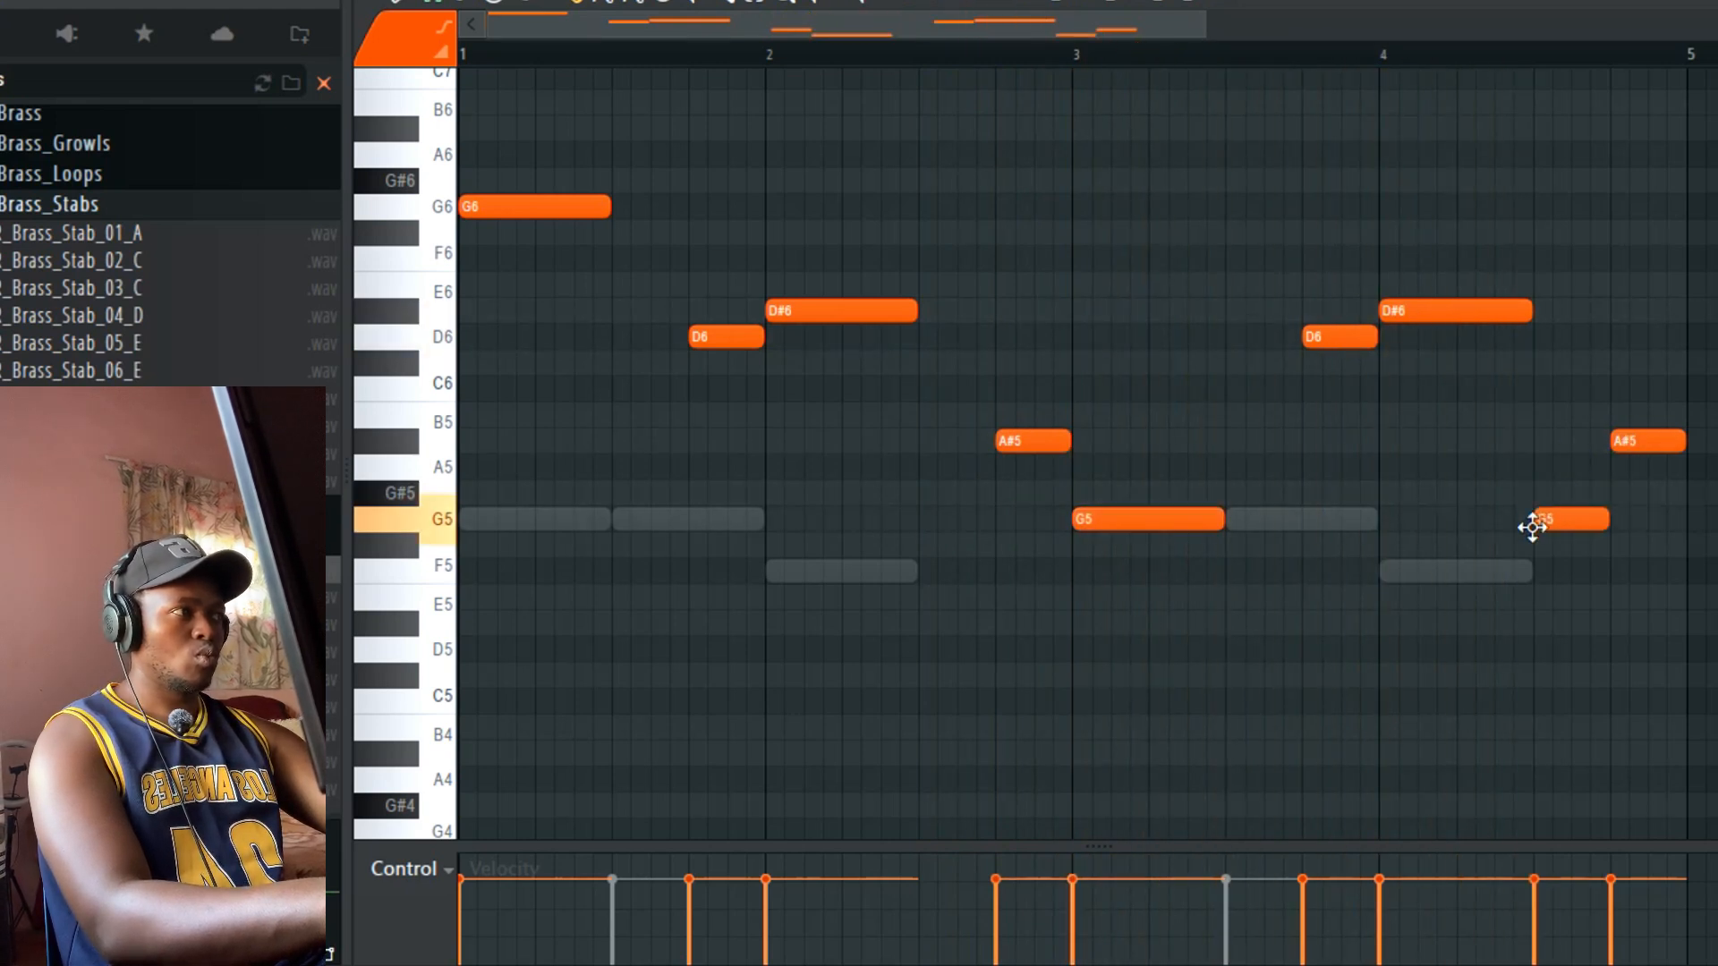
{"action": "left_click_drag", "start_coordinate": [1531, 557], "coordinate": [1526, 442]}
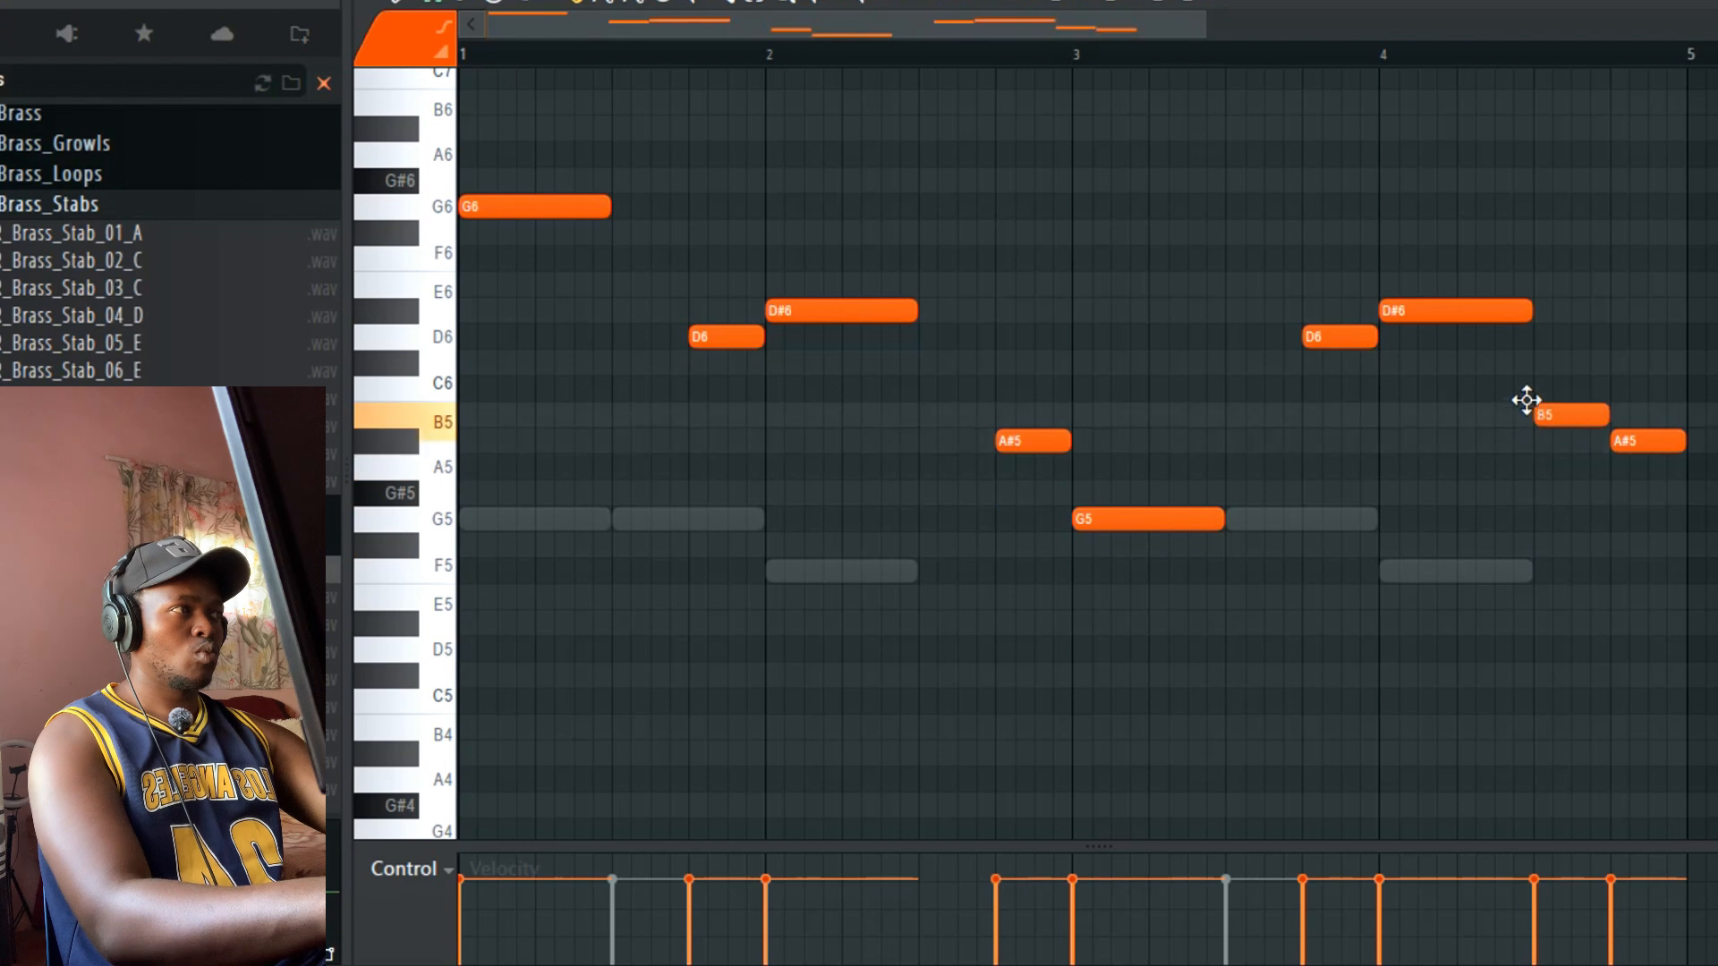
Step: Play bar 4, delete its closing A#5 note, and extend the C6 note to the end of the bar
{"action": "key", "text": "space"}
{"action": "left_click", "coordinate": [1456, 54]}
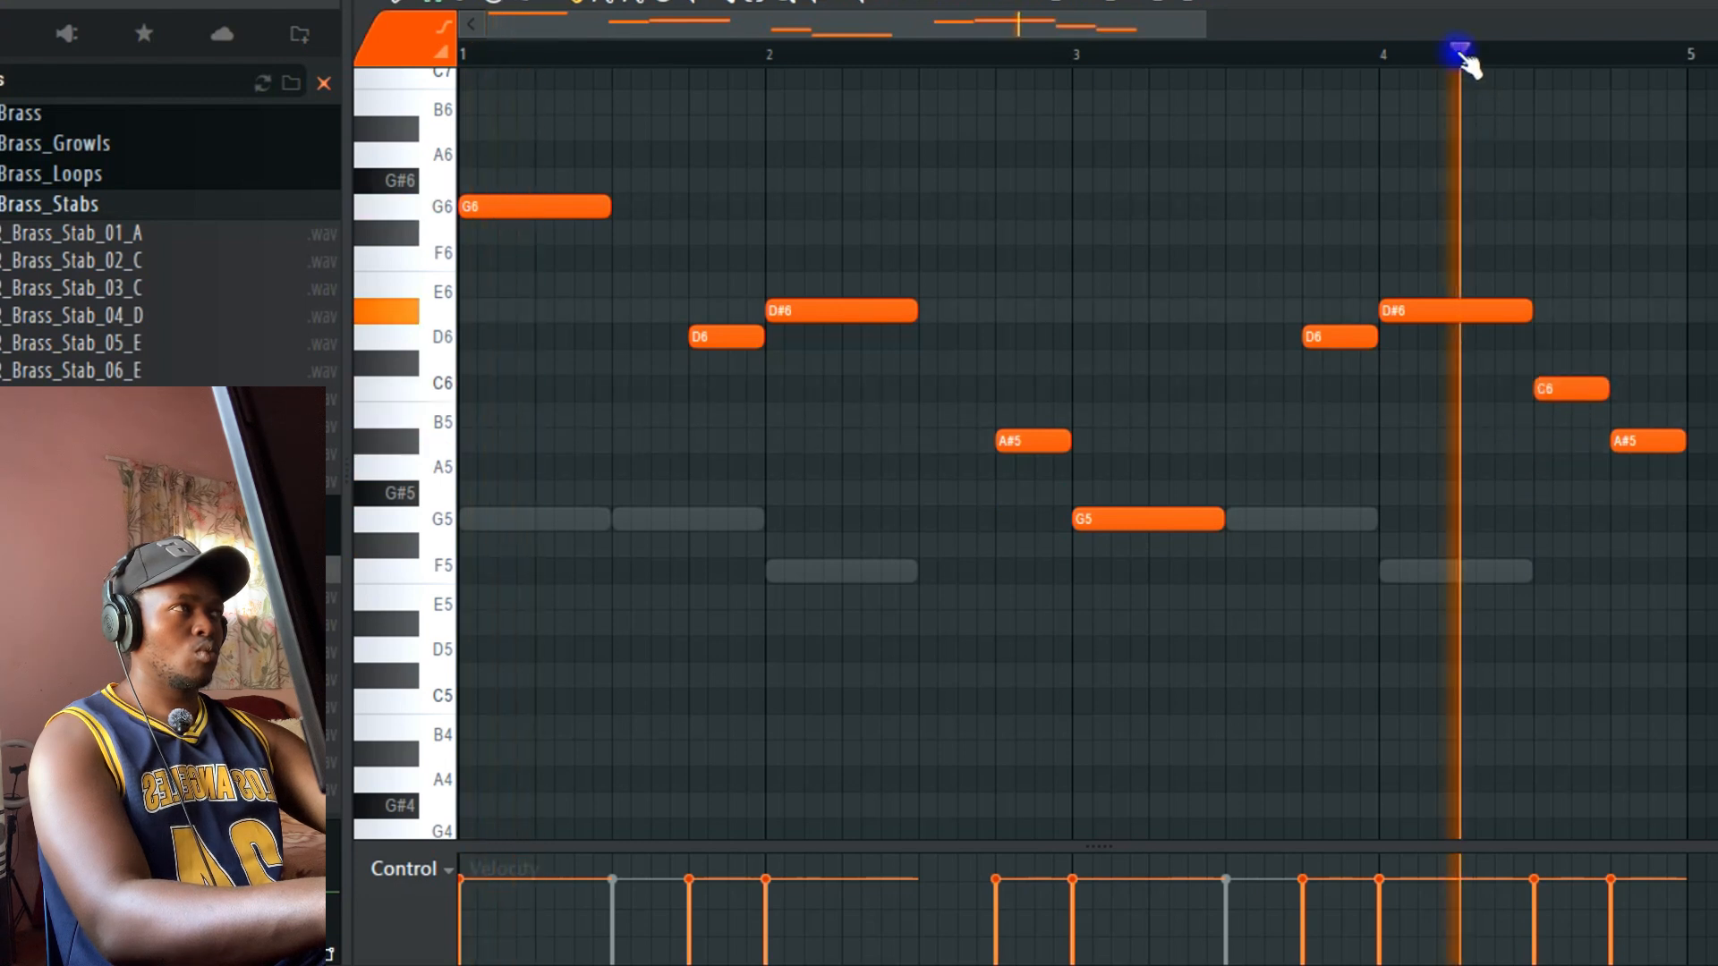
{"action": "left_click", "coordinate": [1389, 54]}
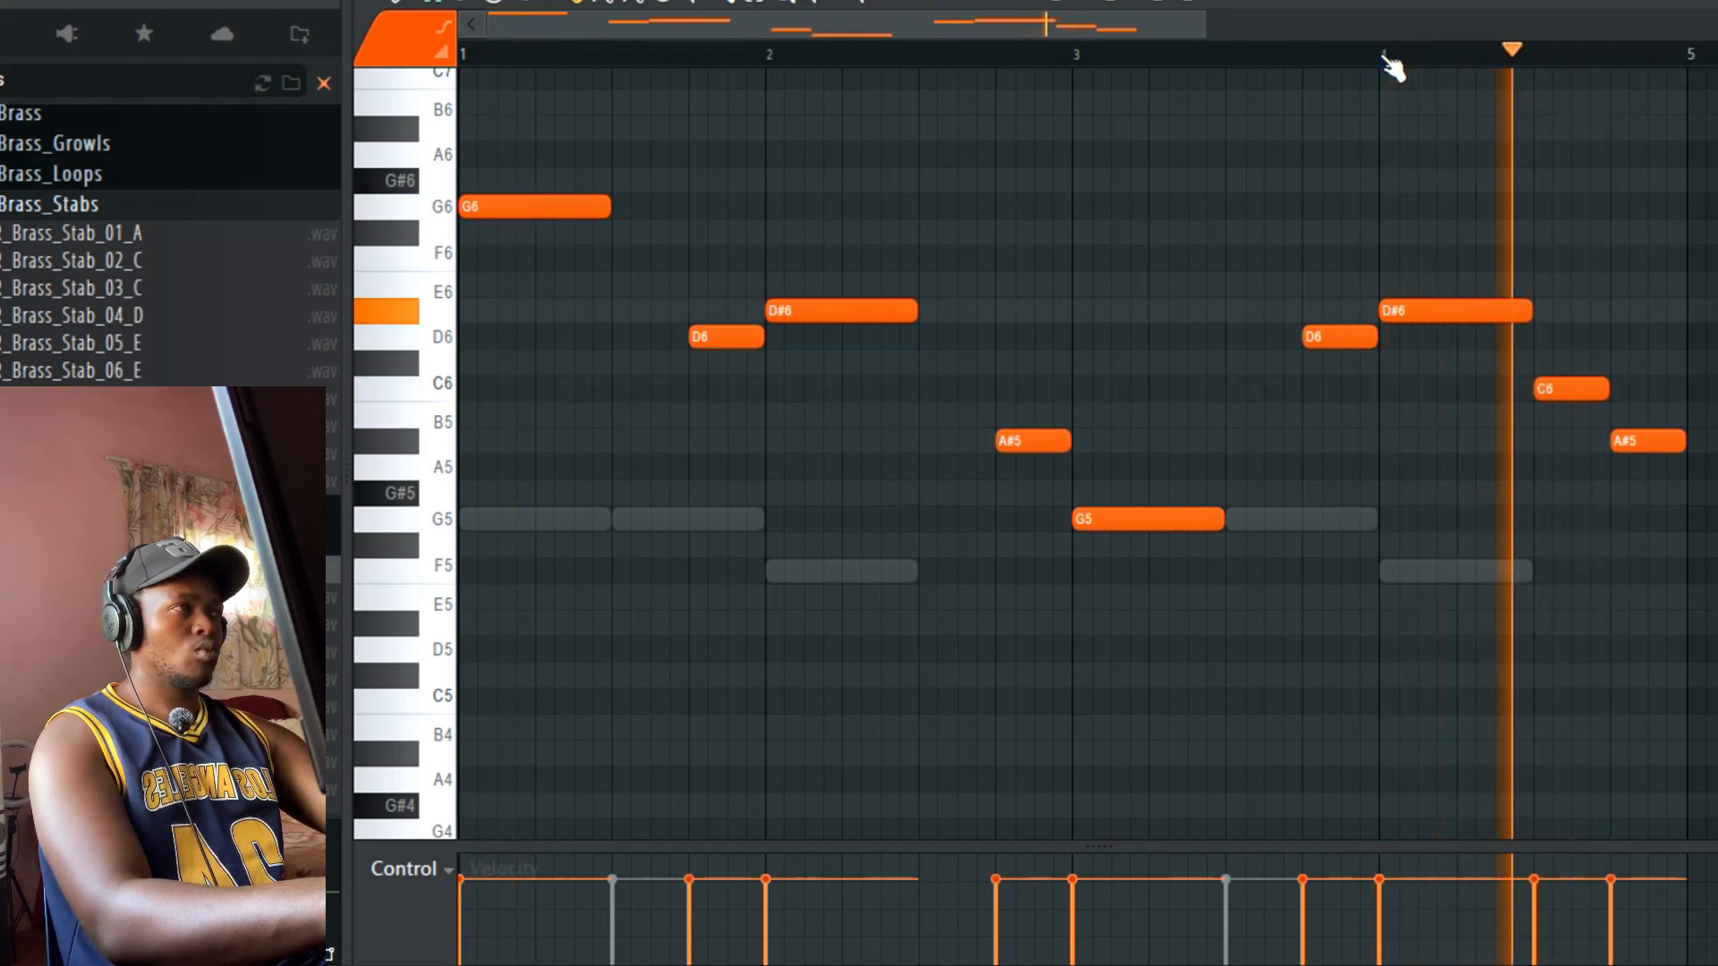
{"action": "right_click", "coordinate": [1639, 441]}
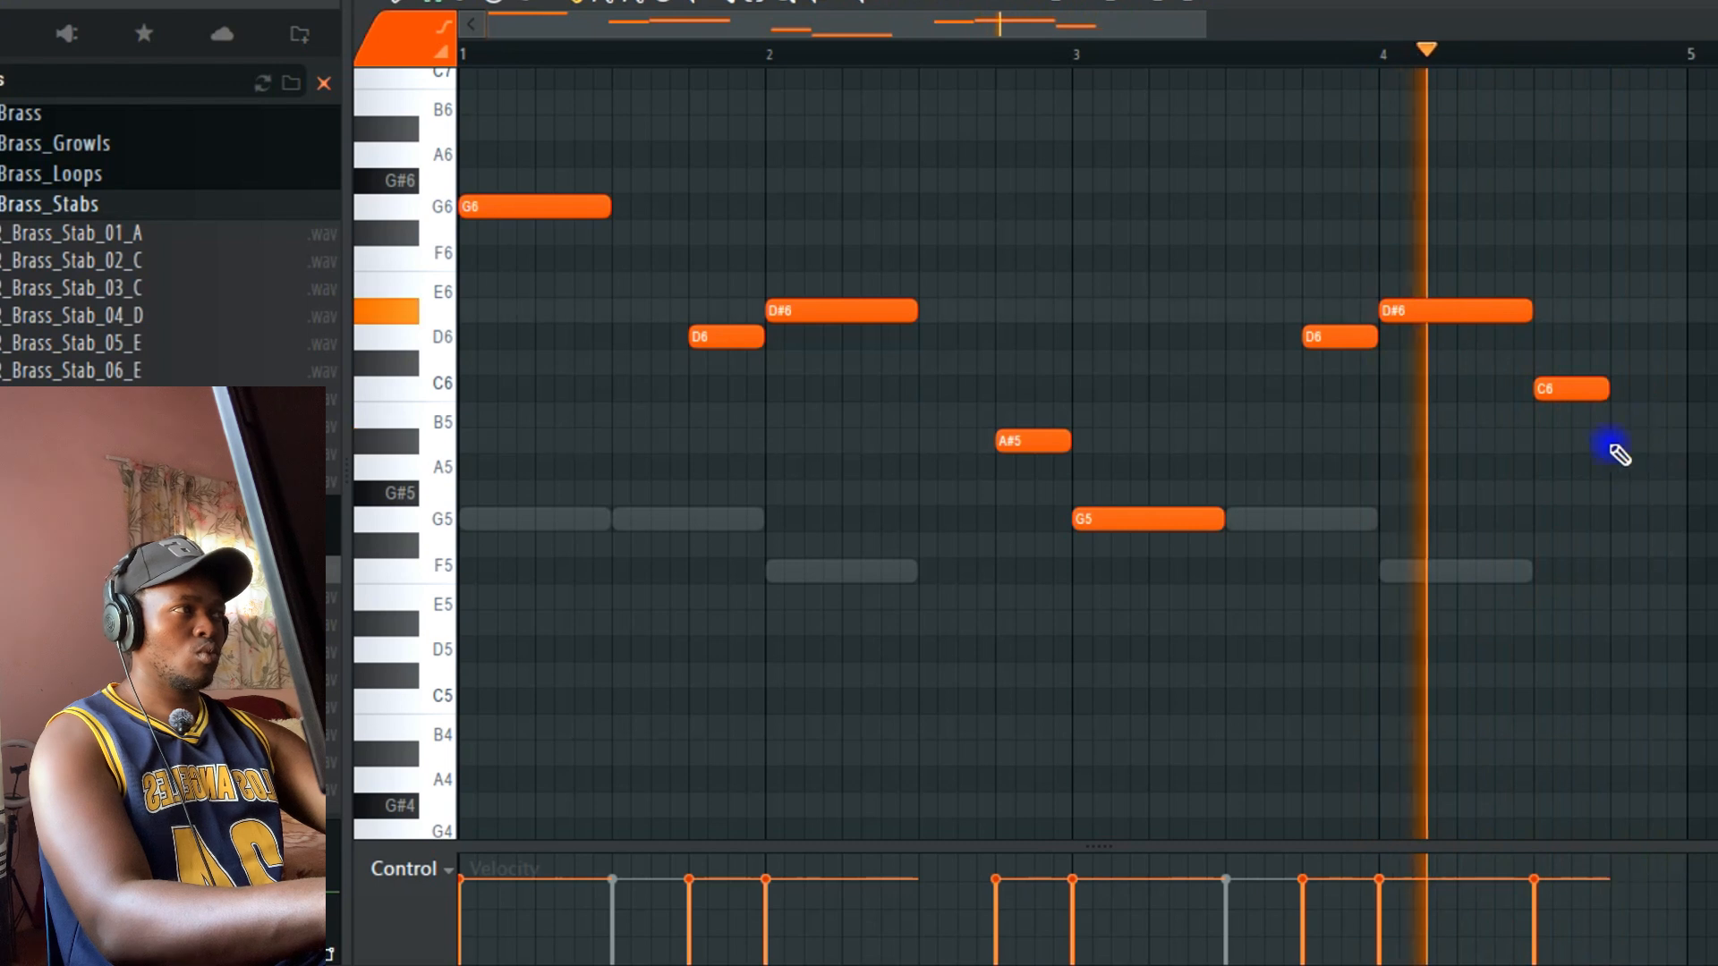
{"action": "left_click_drag", "start_coordinate": [1606, 389], "coordinate": [1687, 387]}
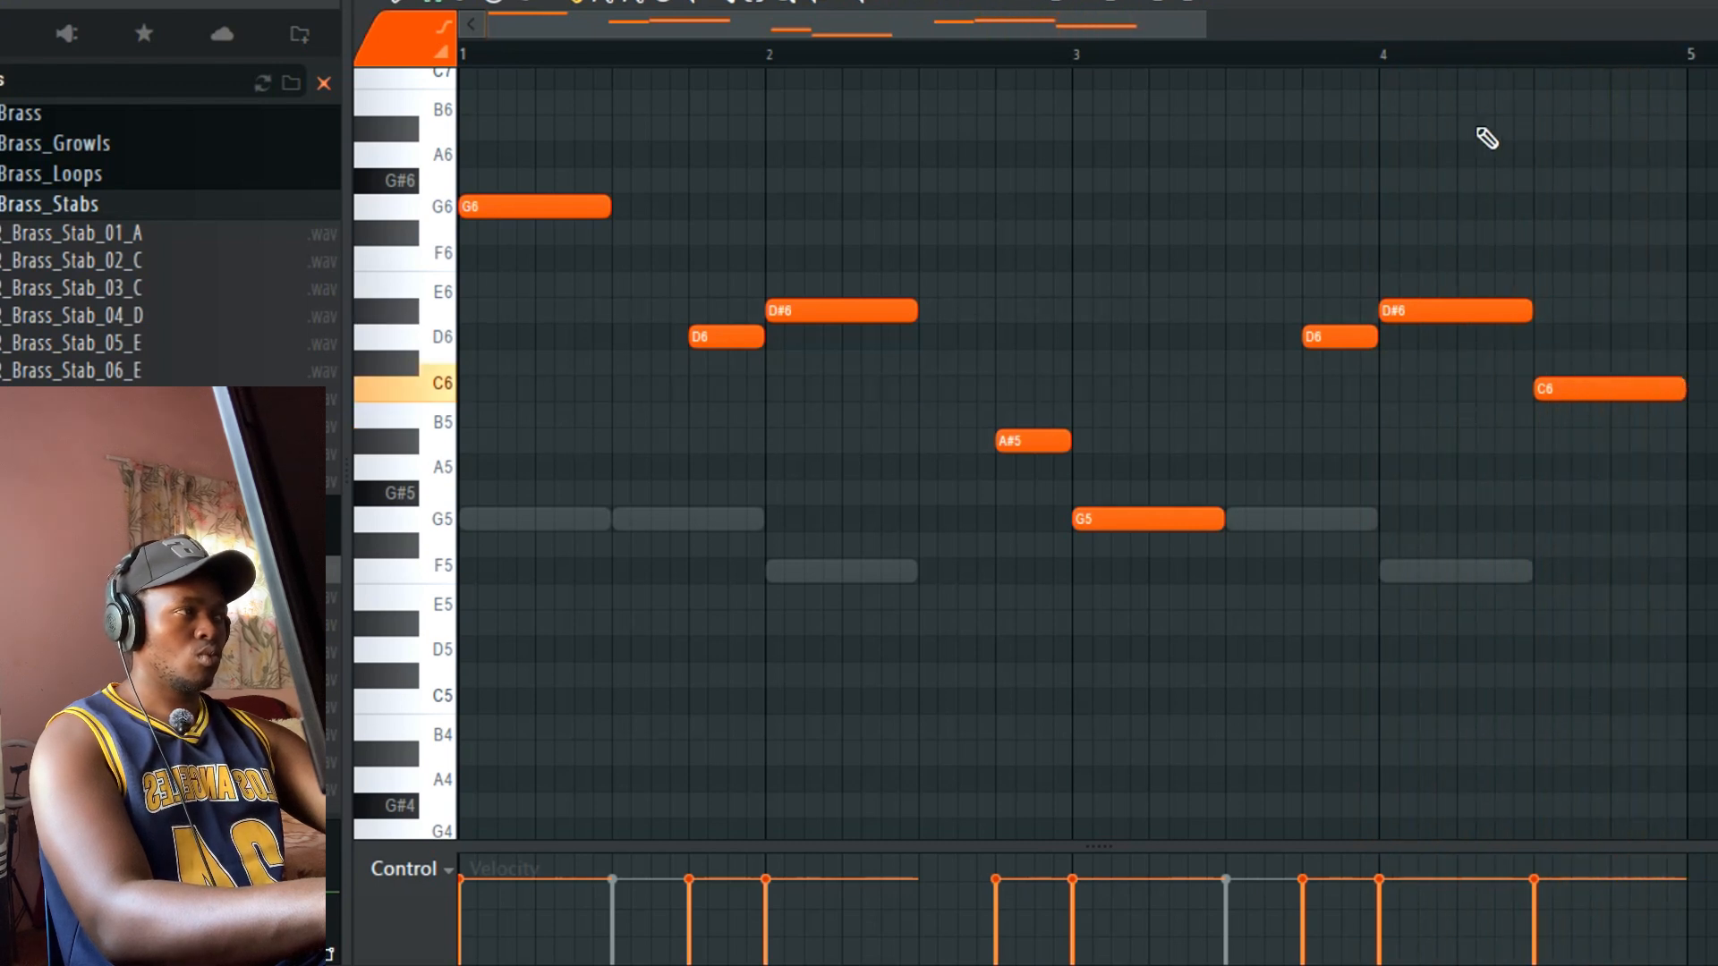
Step: Add a second FL Keys clip at bar 61 on Track 13 and play the arrangement from bar 57
{"action": "key", "text": "F4"}
{"action": "key", "text": "F5"}
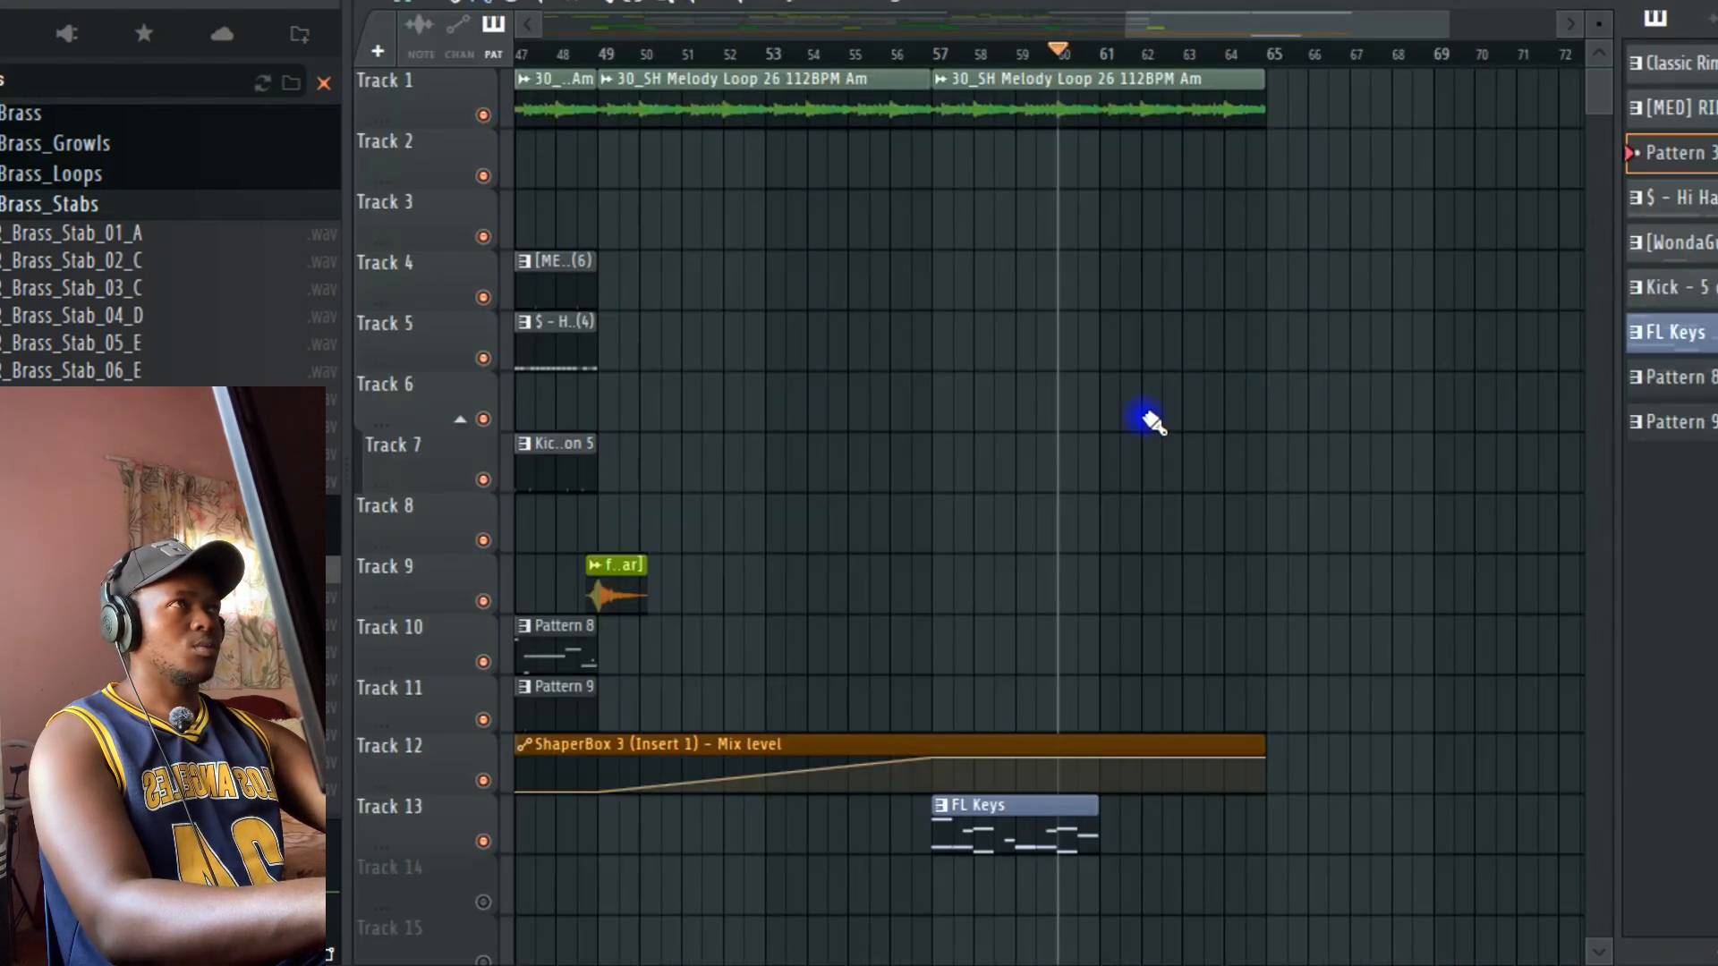
{"action": "key", "text": "space"}
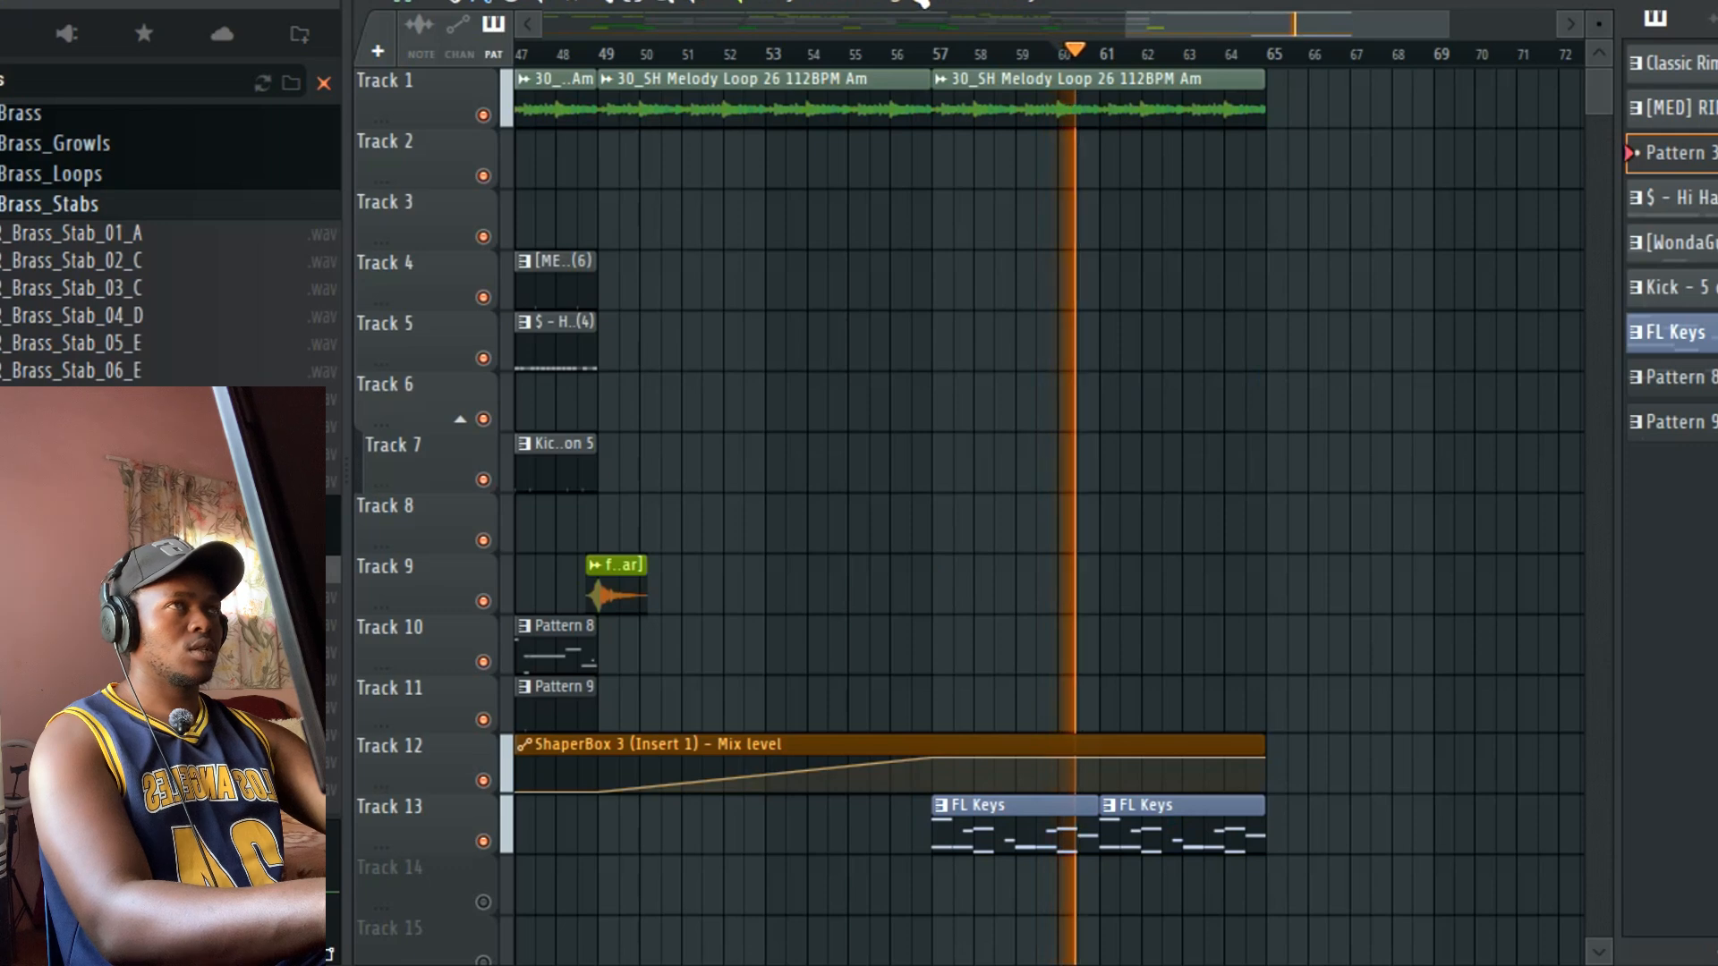
{"action": "left_click", "coordinate": [934, 54]}
{"action": "key", "text": "F6"}
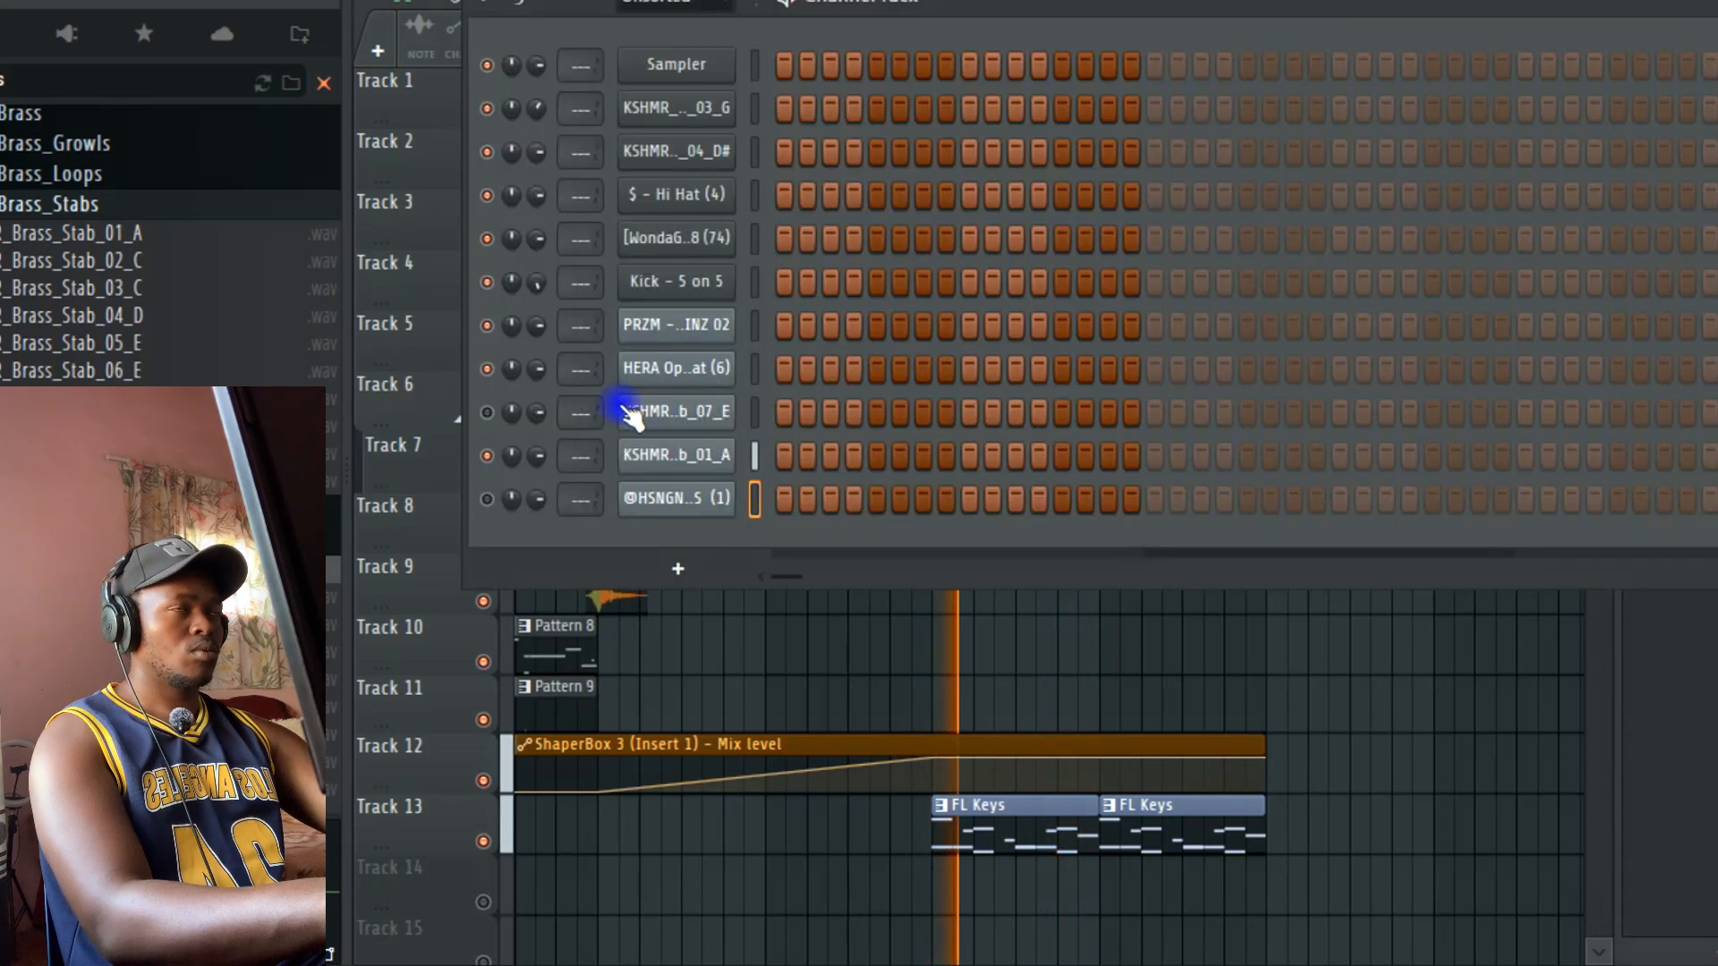
{"action": "double_click", "coordinate": [1024, 828]}
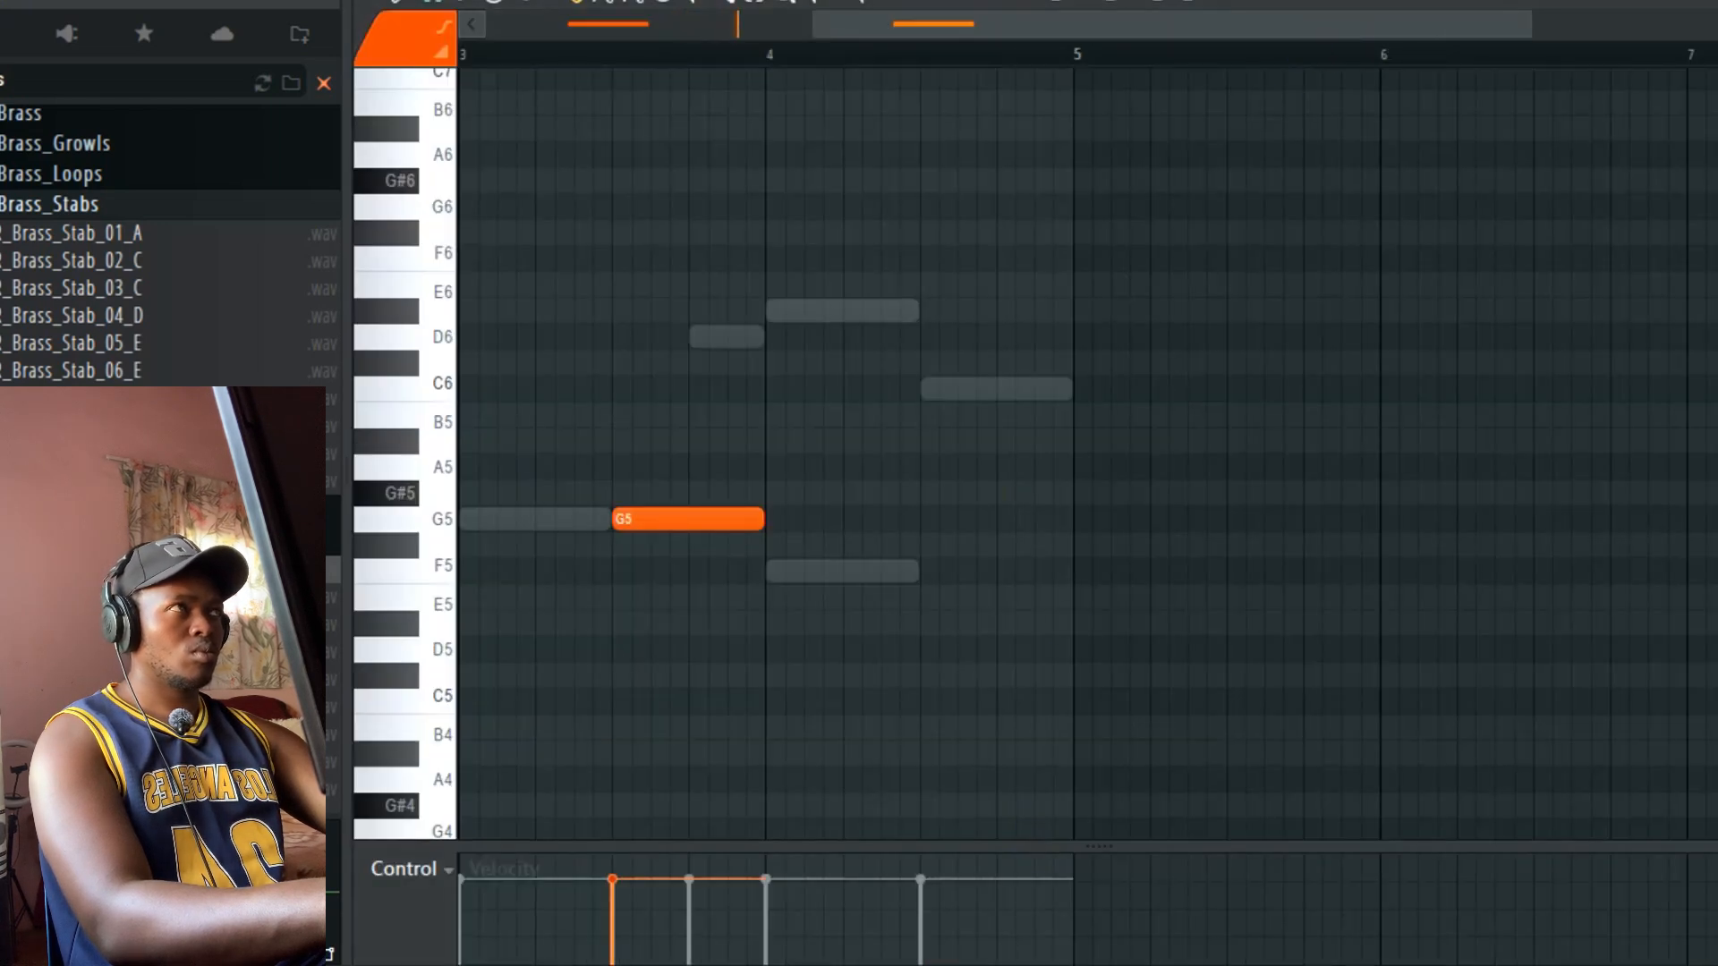
{"action": "key", "text": "F6"}
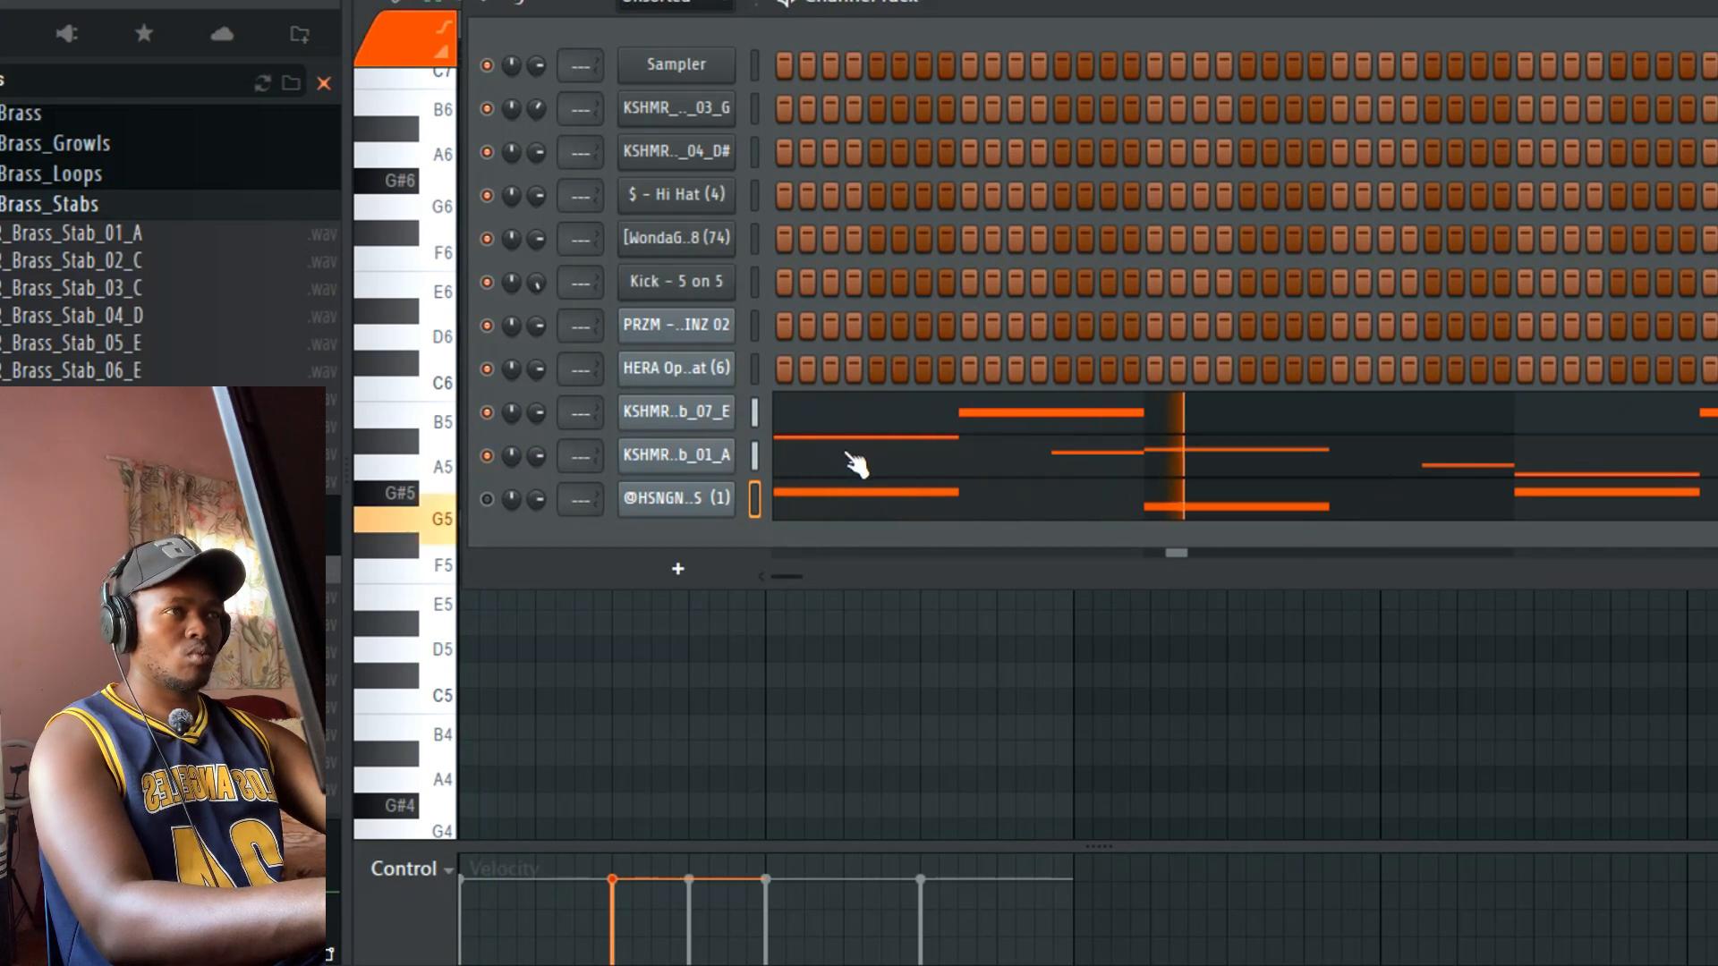
{"action": "key", "text": "F6"}
{"action": "scroll", "coordinate": [830, 467], "scroll_direction": "up", "scroll_amount": 4}
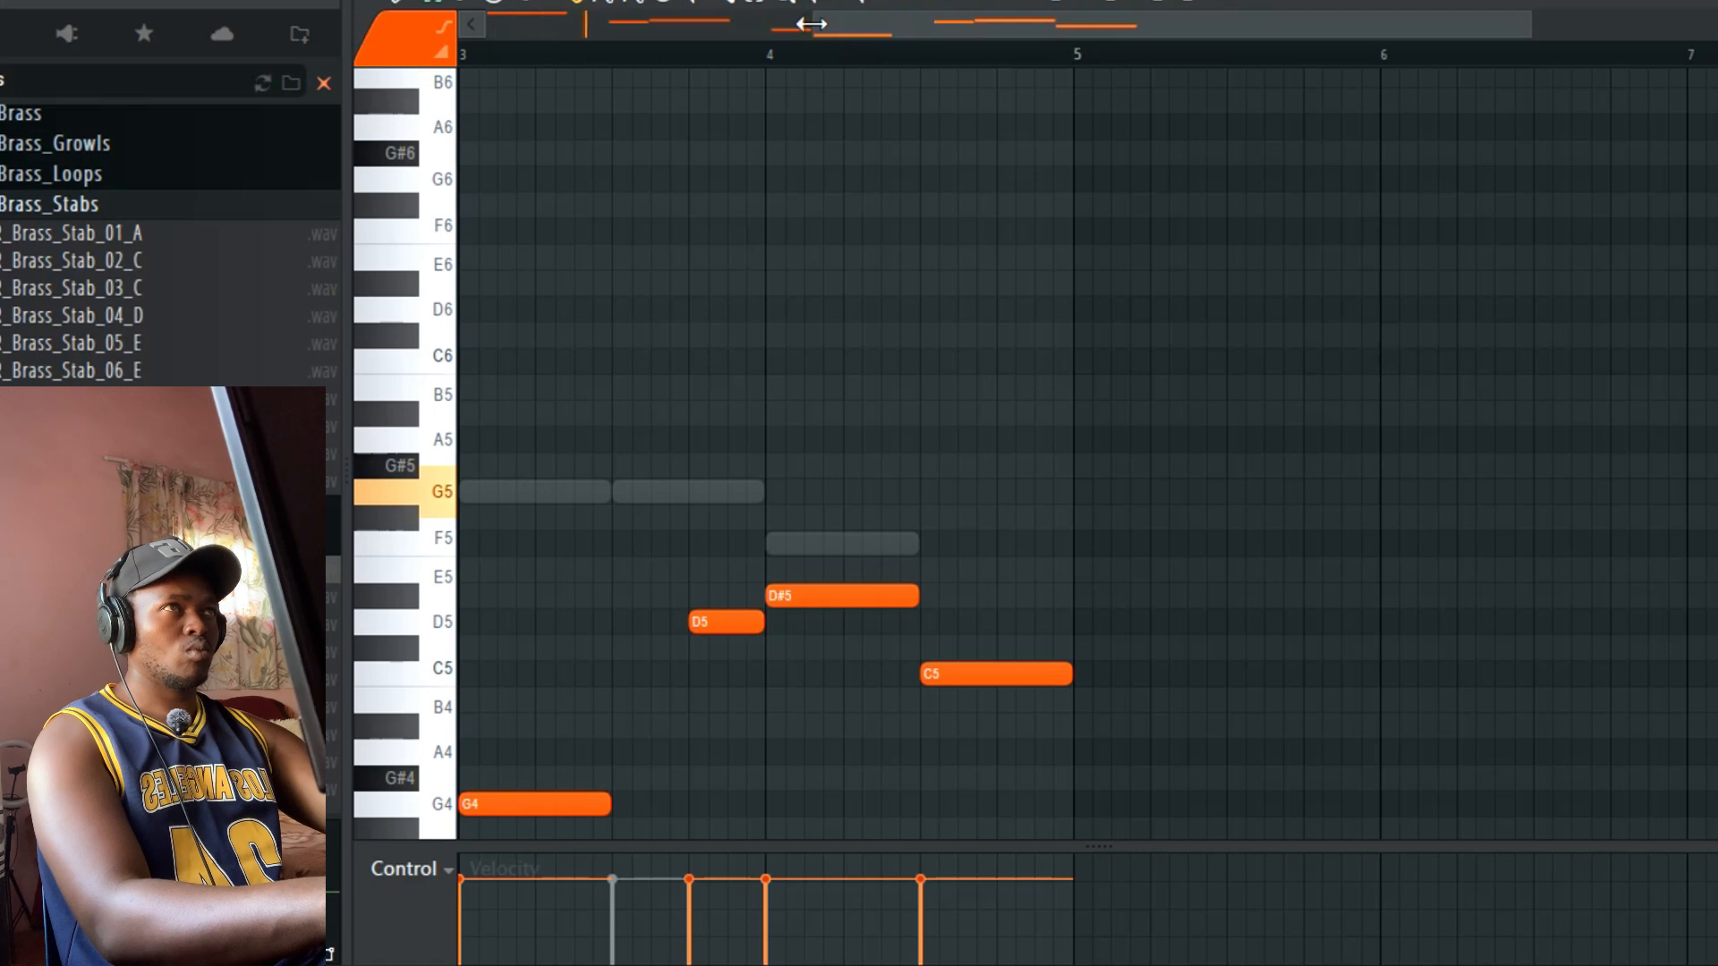
{"action": "left_click_drag", "start_coordinate": [811, 23], "coordinate": [481, 23]}
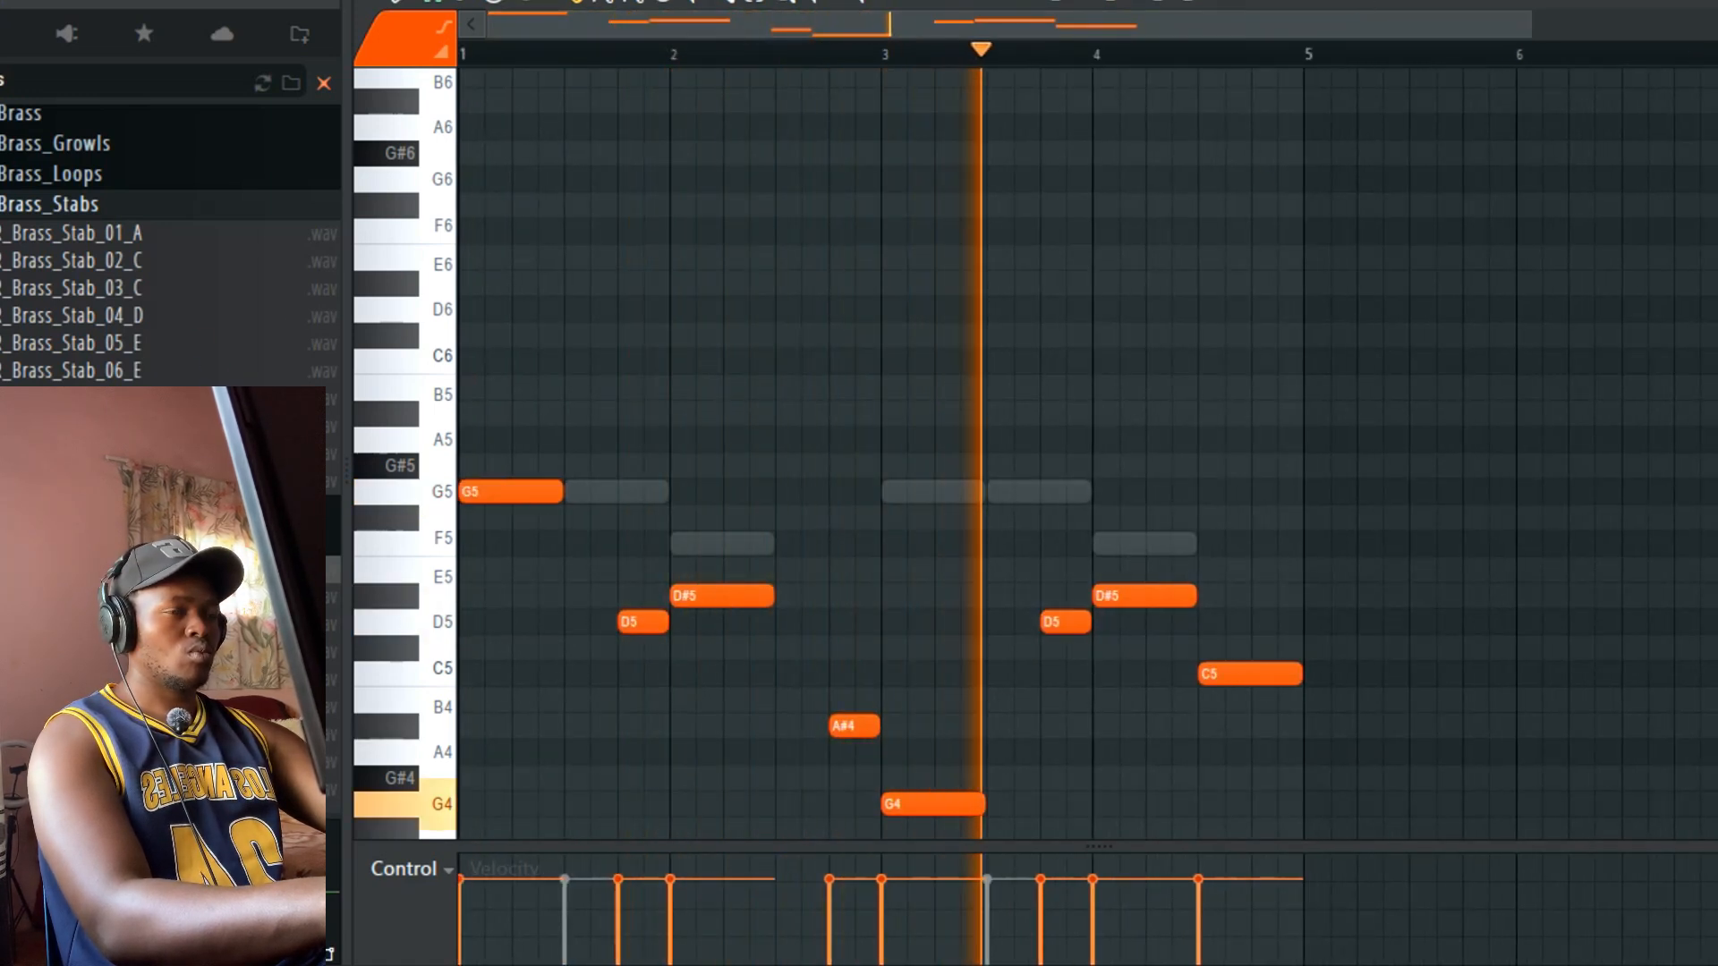
{"action": "key", "text": "F6"}
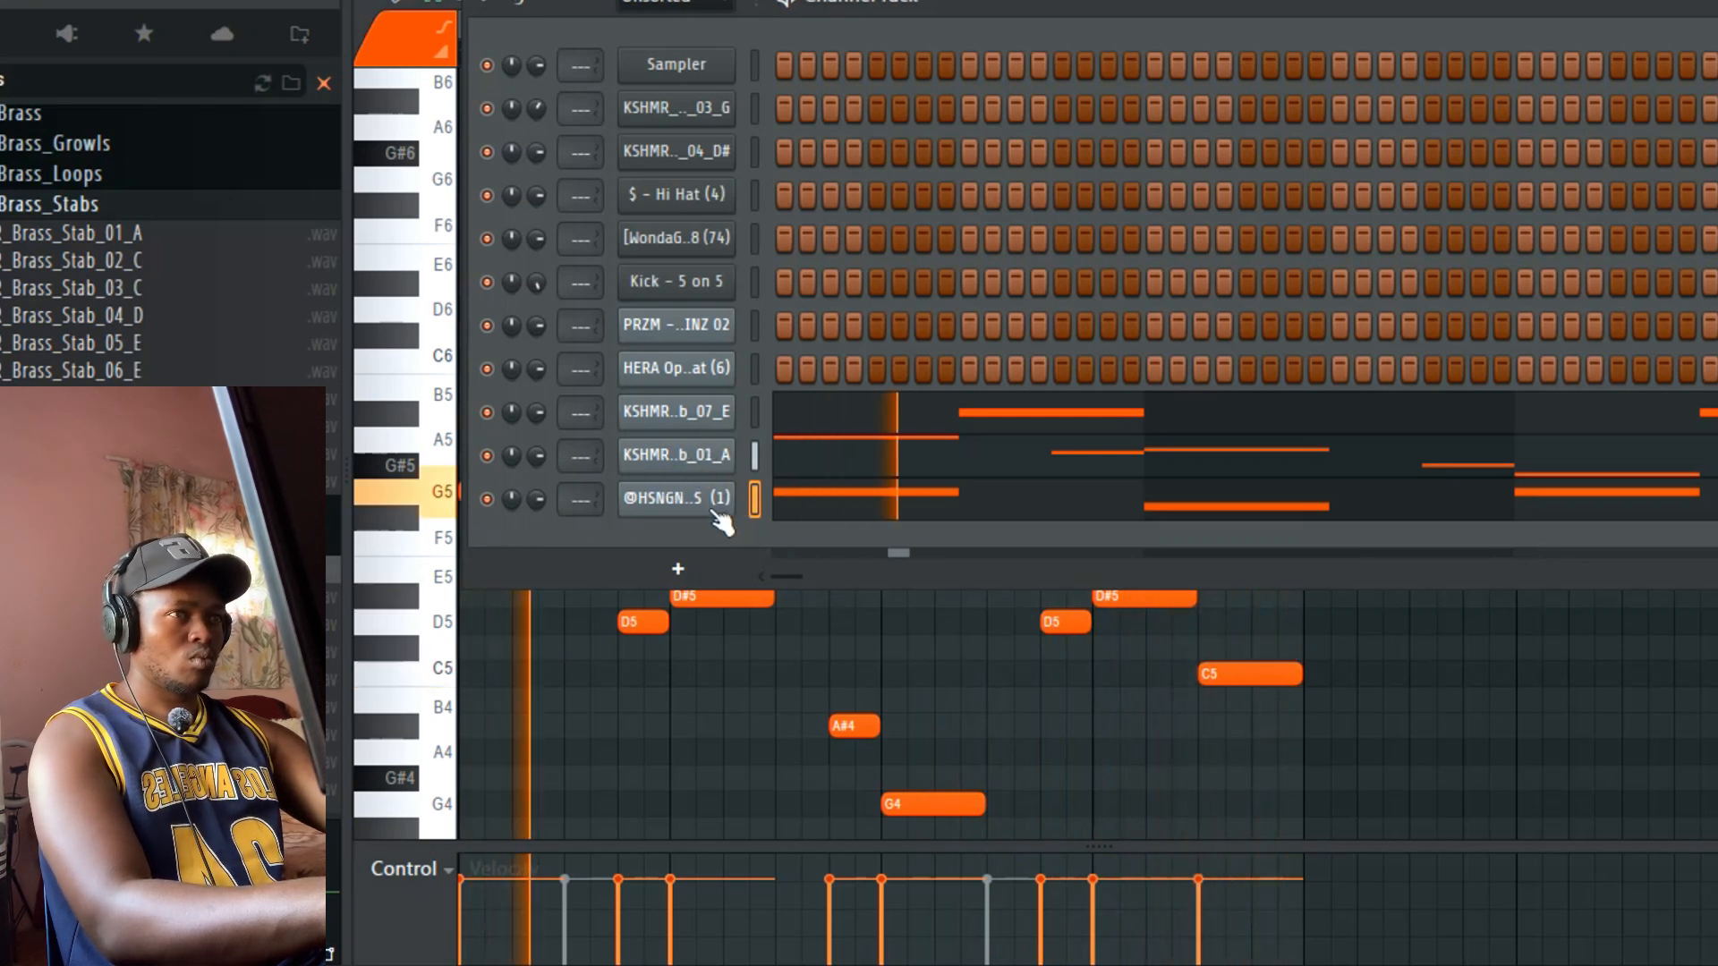
{"action": "left_click", "coordinate": [667, 494]}
{"action": "left_click", "coordinate": [16, 82]}
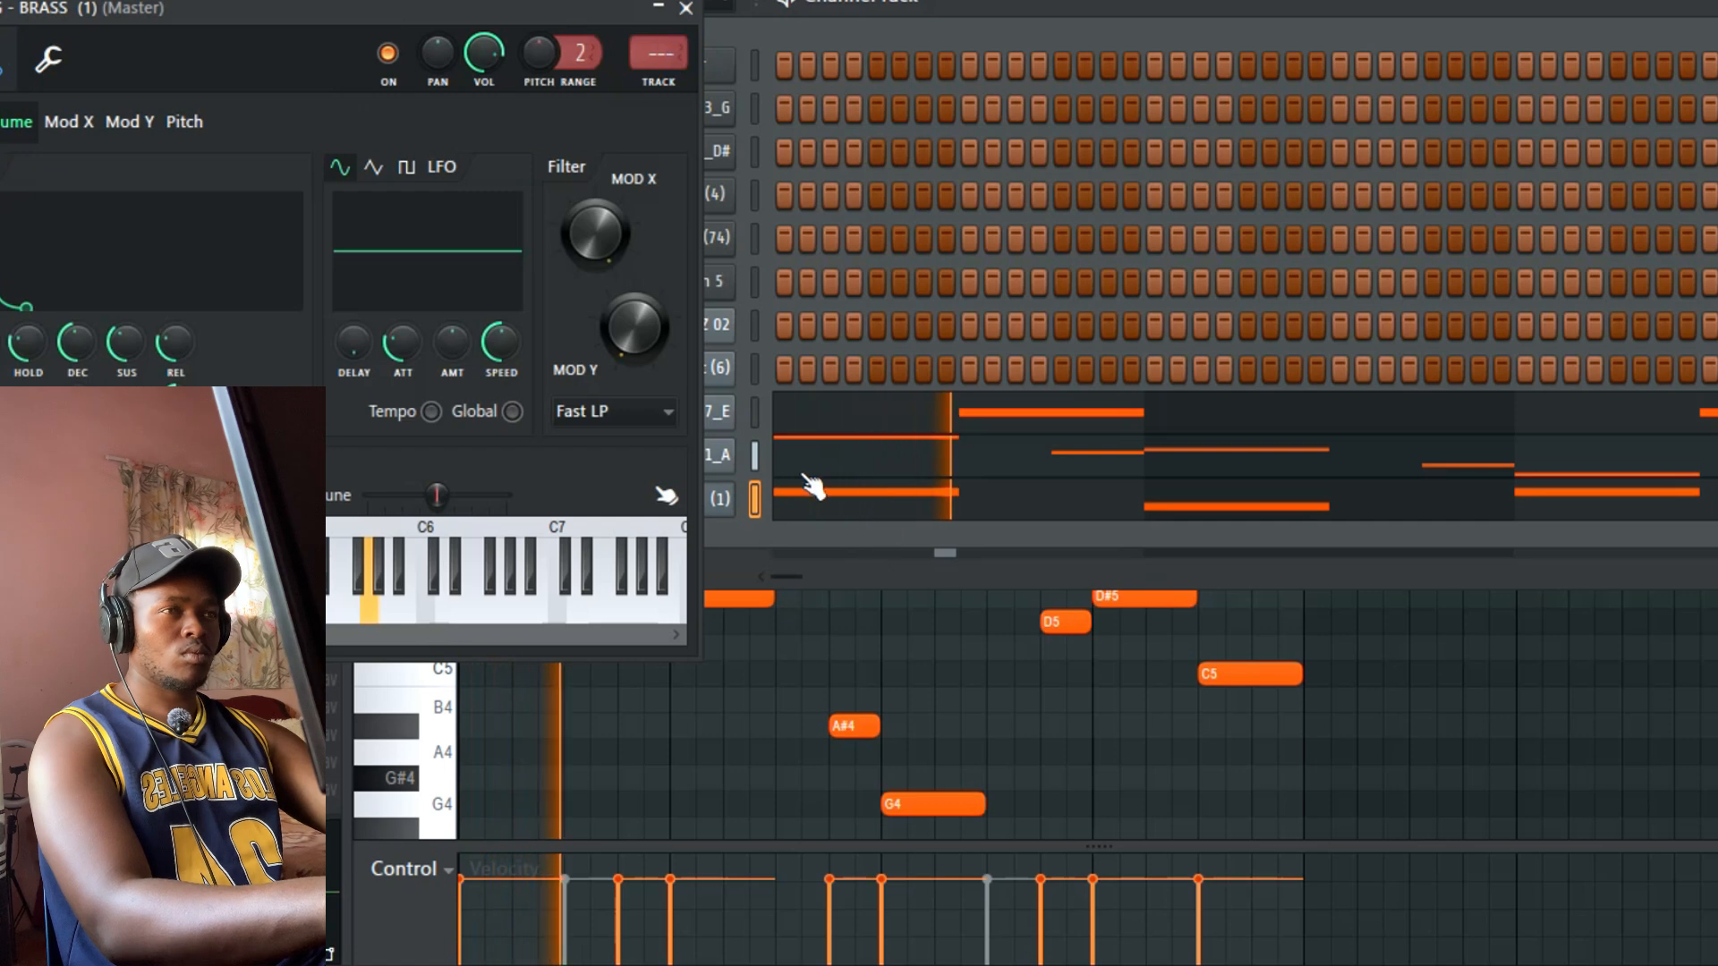
{"action": "left_click", "coordinate": [685, 8]}
{"action": "left_click", "coordinate": [766, 414]}
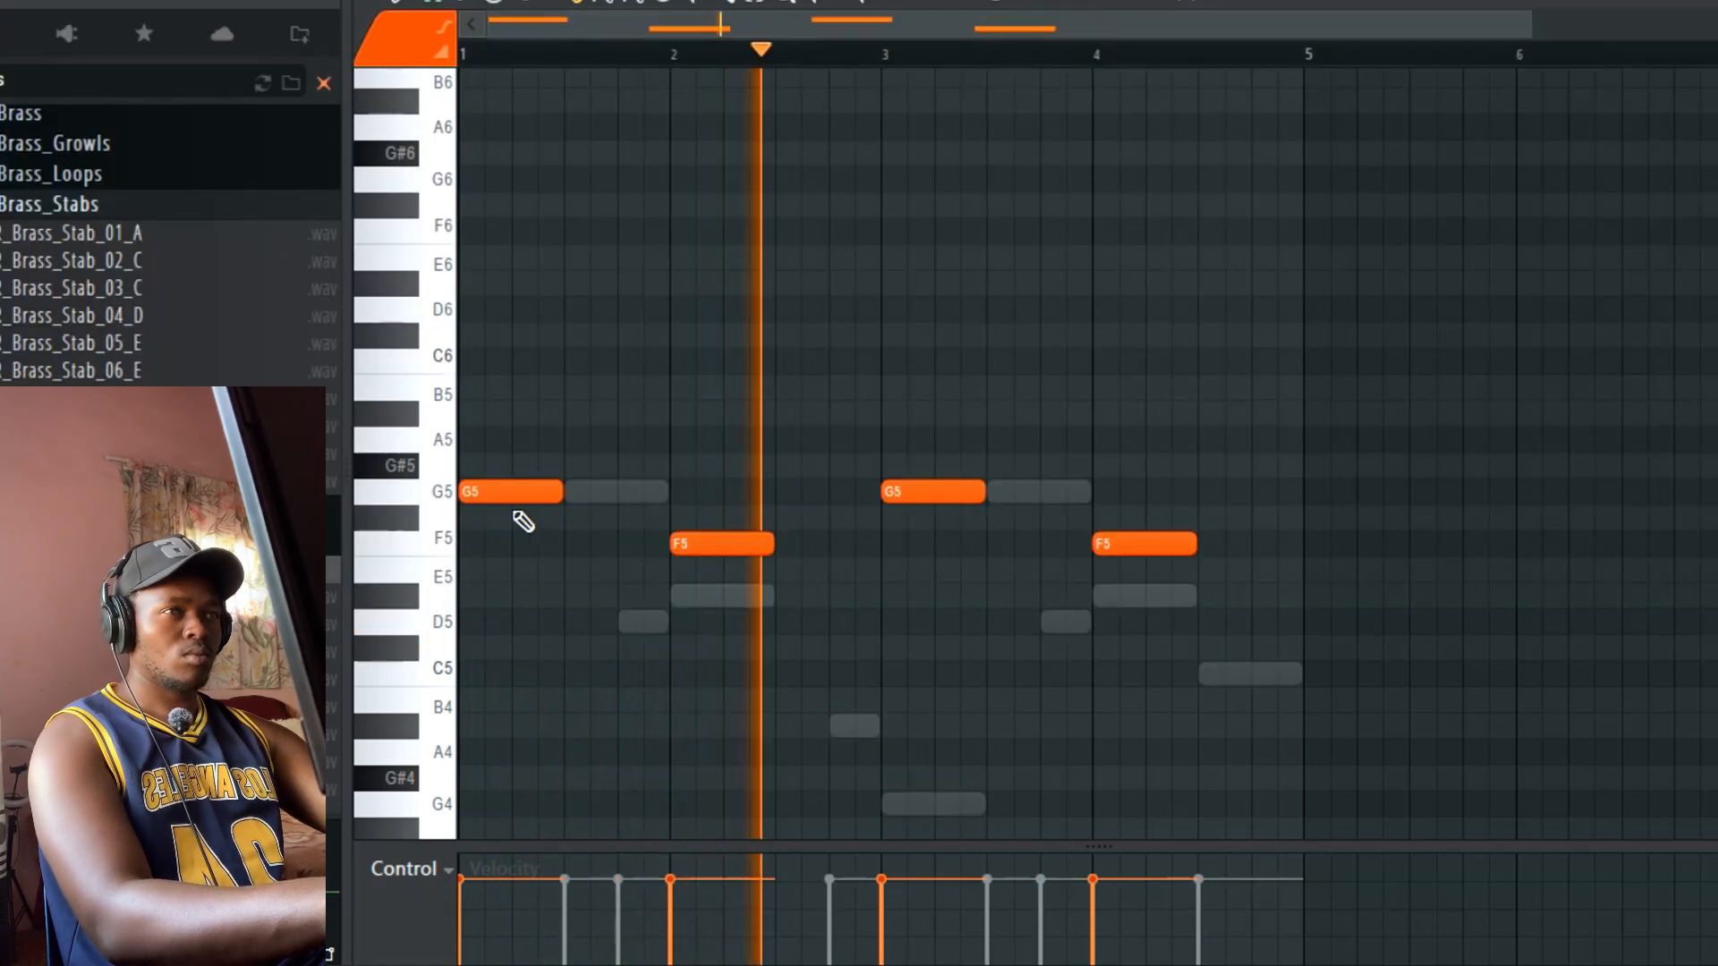
{"action": "left_click_drag", "start_coordinate": [594, 448], "coordinate": [593, 612]}
{"action": "key", "text": "space"}
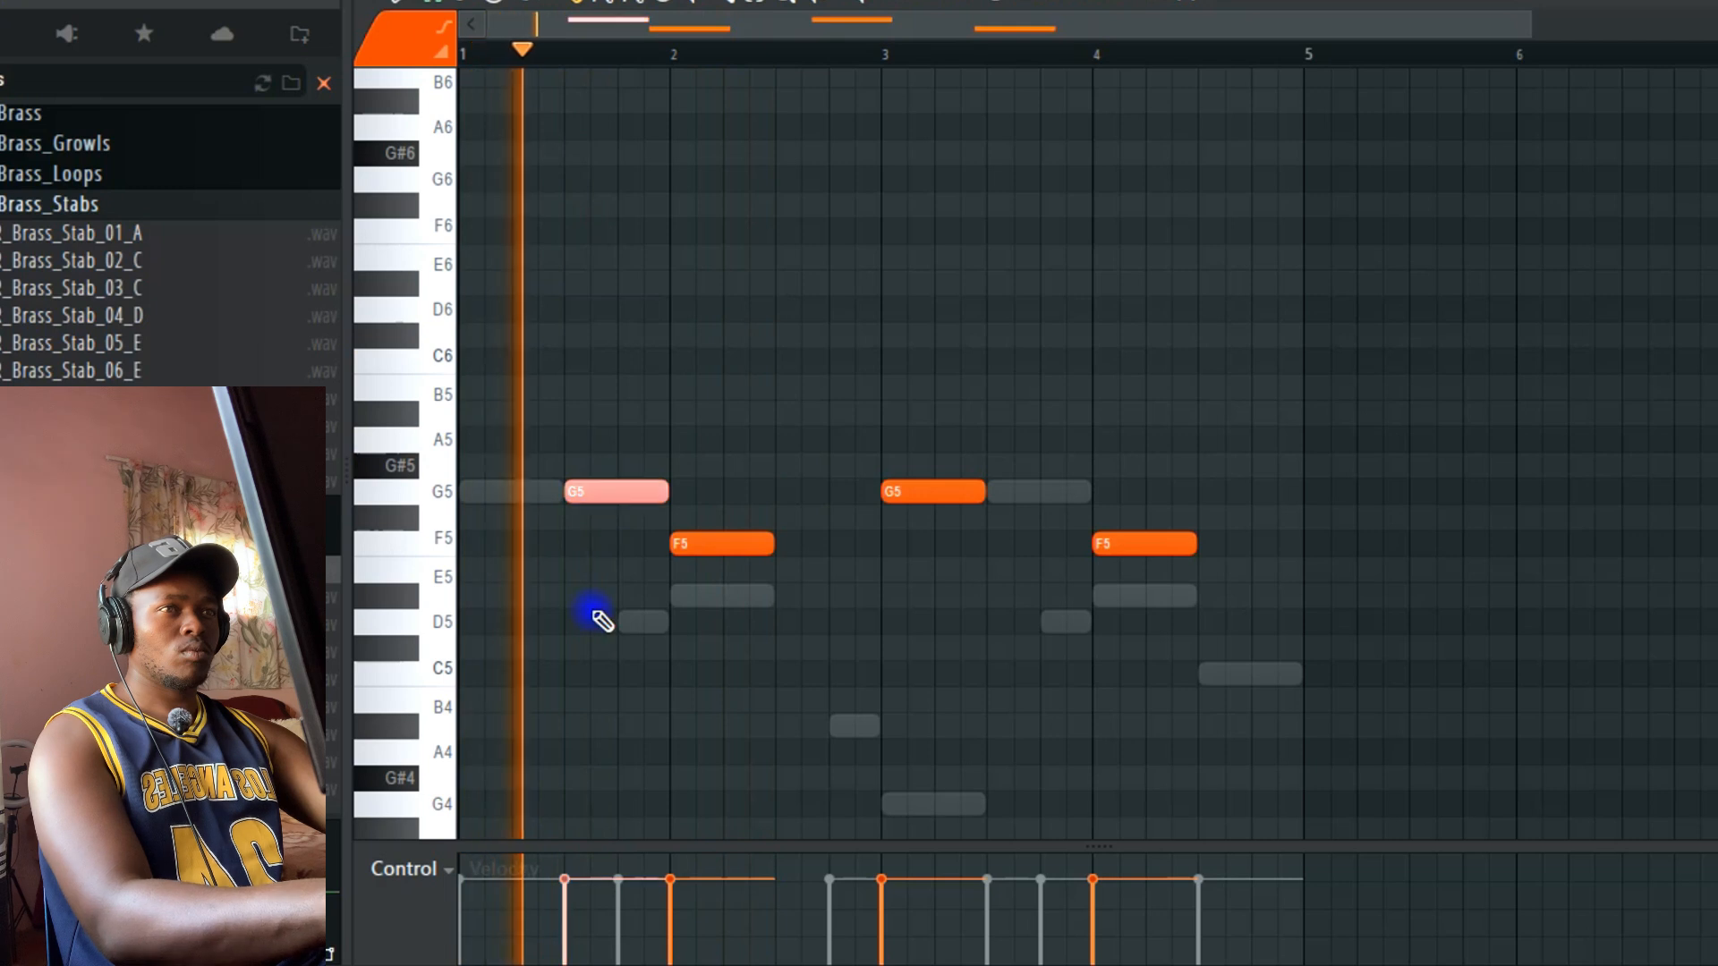
{"action": "key", "text": "ctrl+Up"}
{"action": "key", "text": "ctrl+Down"}
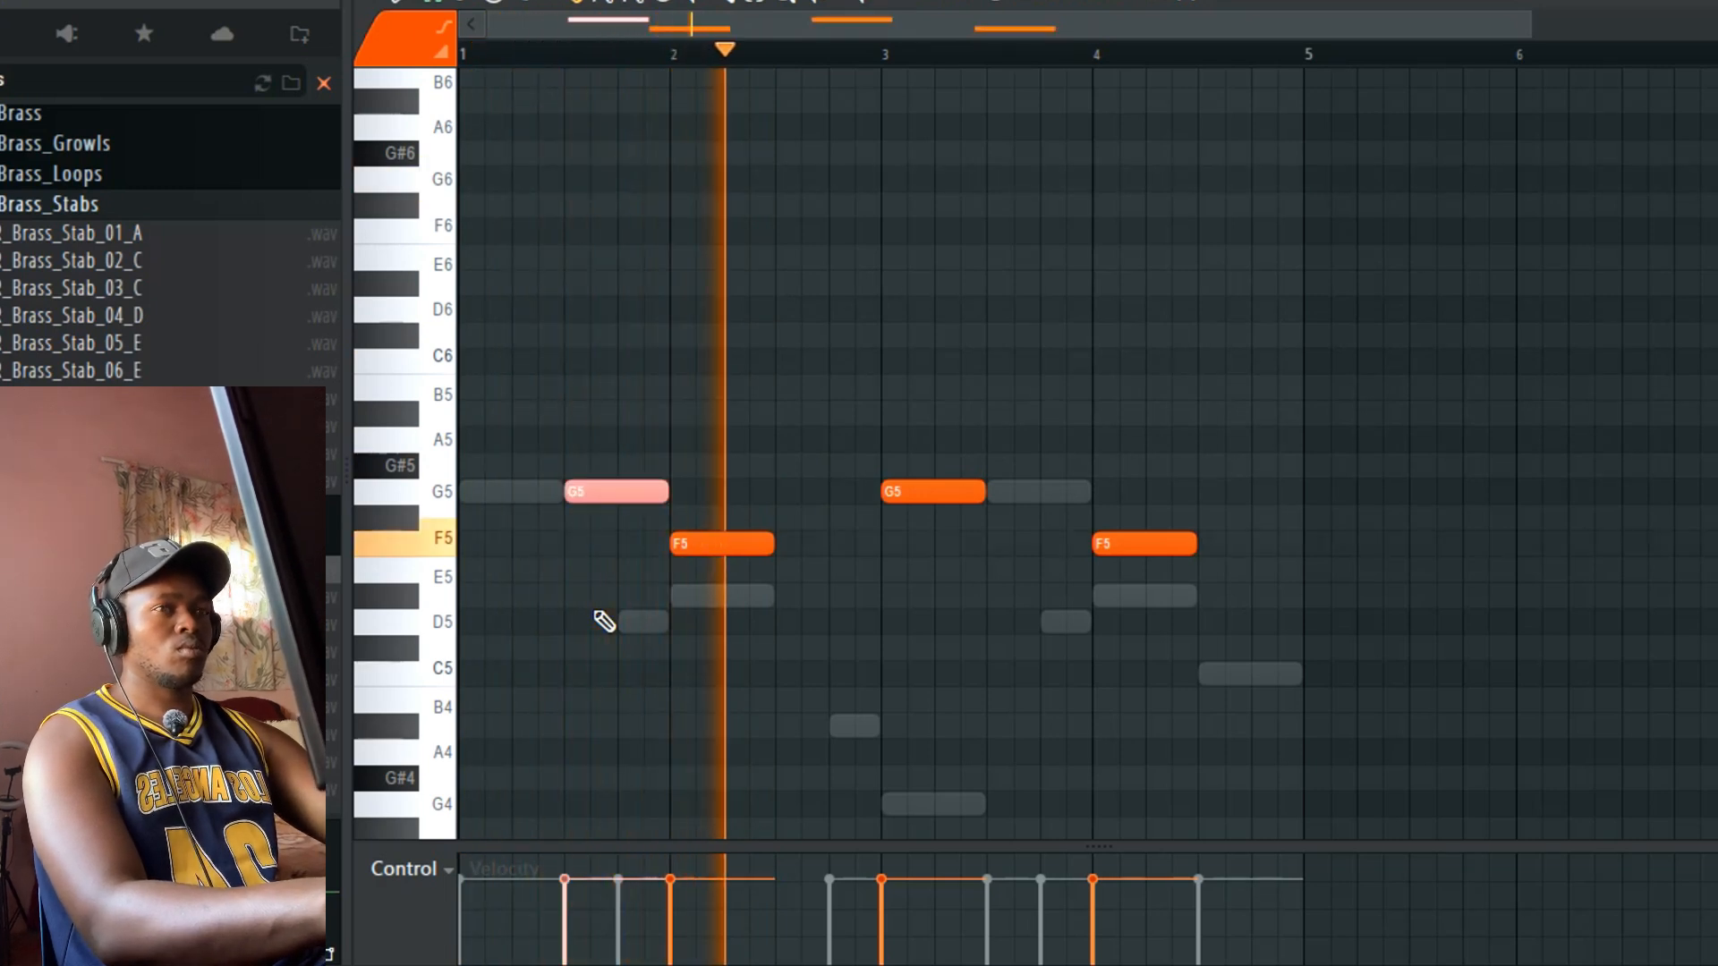
{"action": "key", "text": "space"}
{"action": "key", "text": "ctrl+Up"}
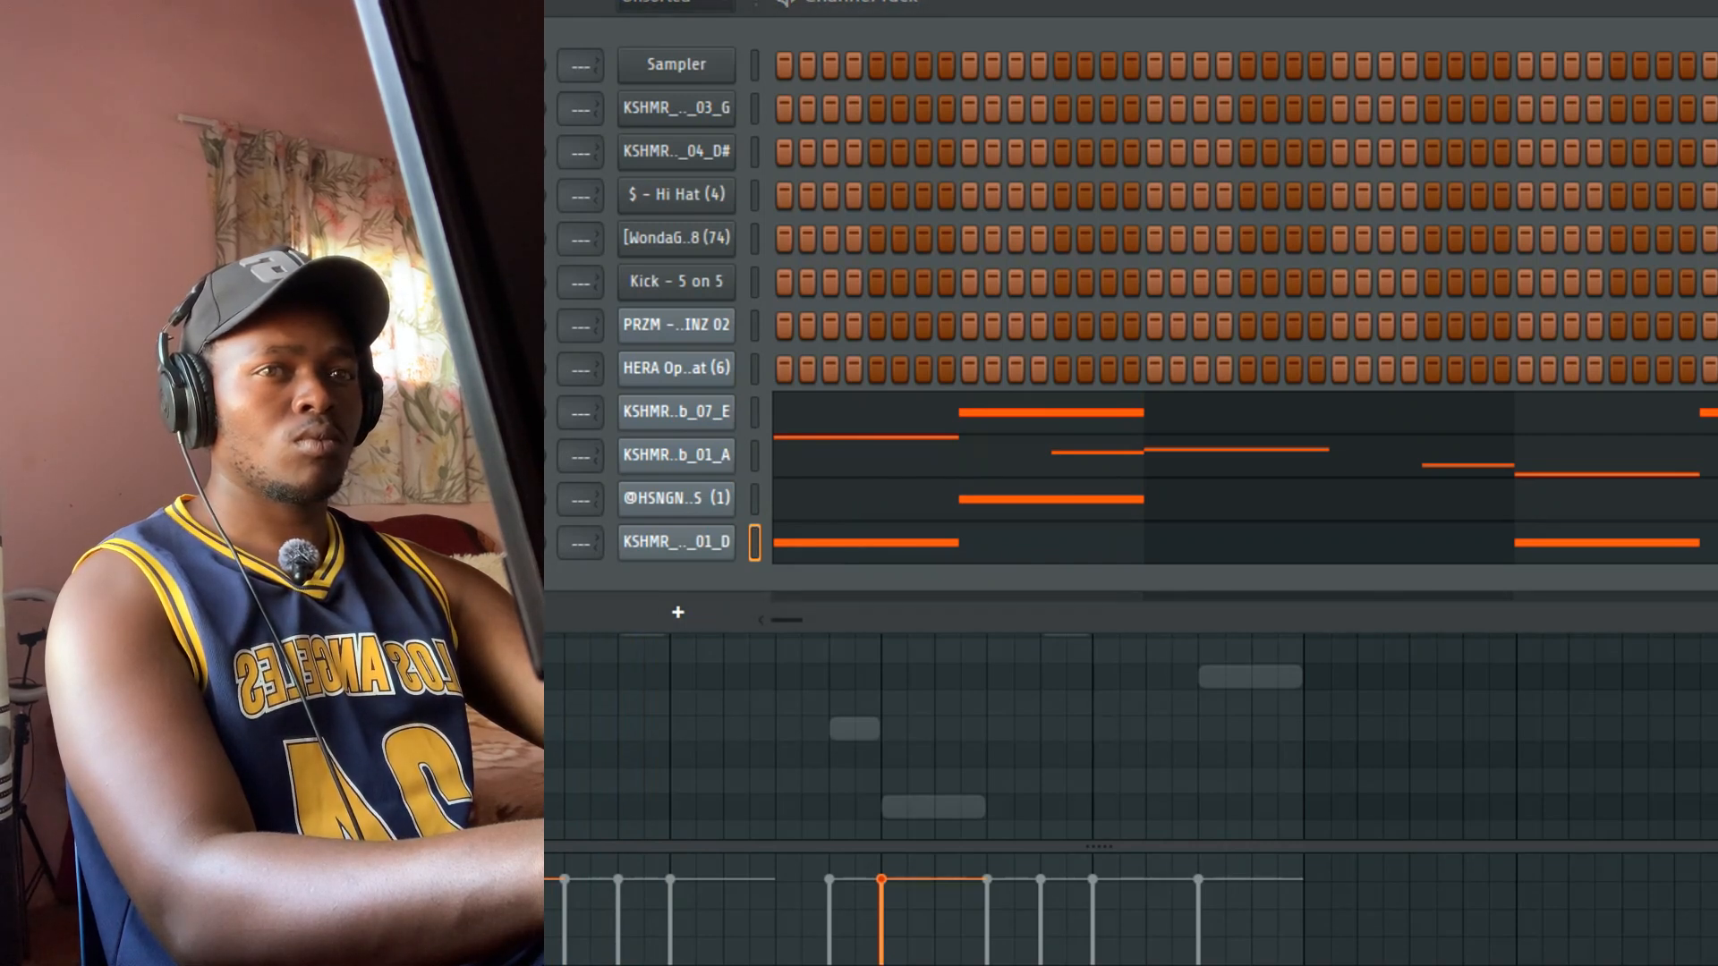
Step: Copy the KSHMR..b_01_A channel's notes into the KSHMR..4_C#m channel
{"action": "right_click", "coordinate": [668, 424]}
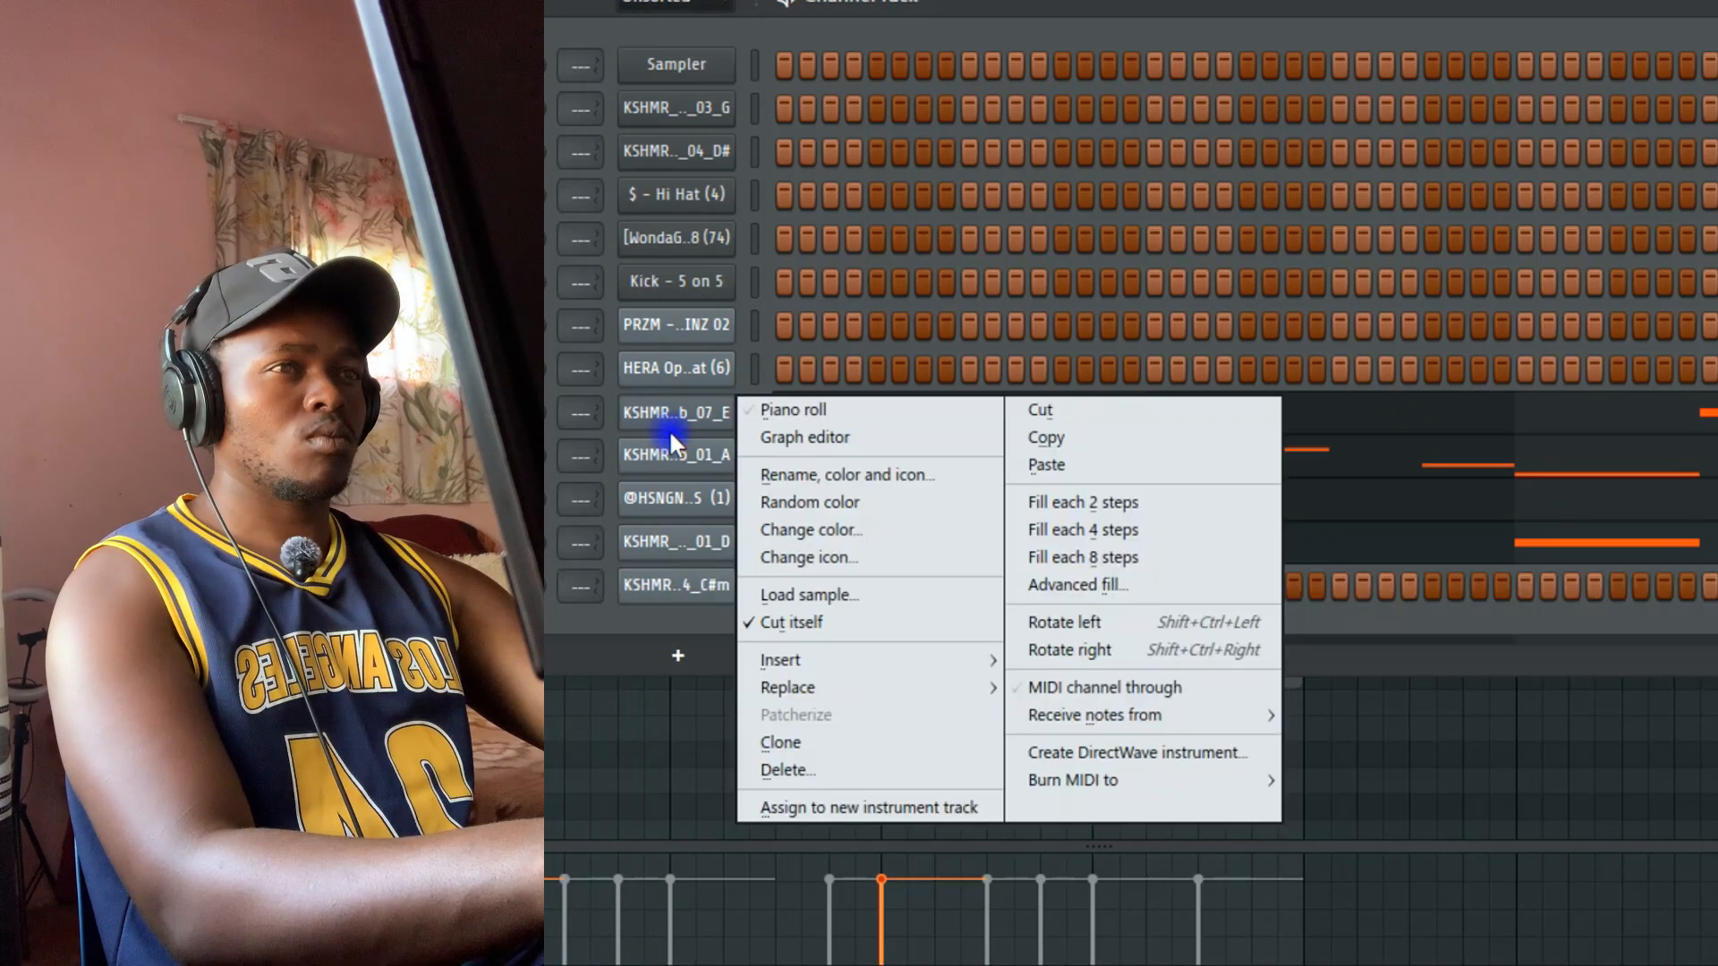
{"action": "right_click", "coordinate": [670, 443]}
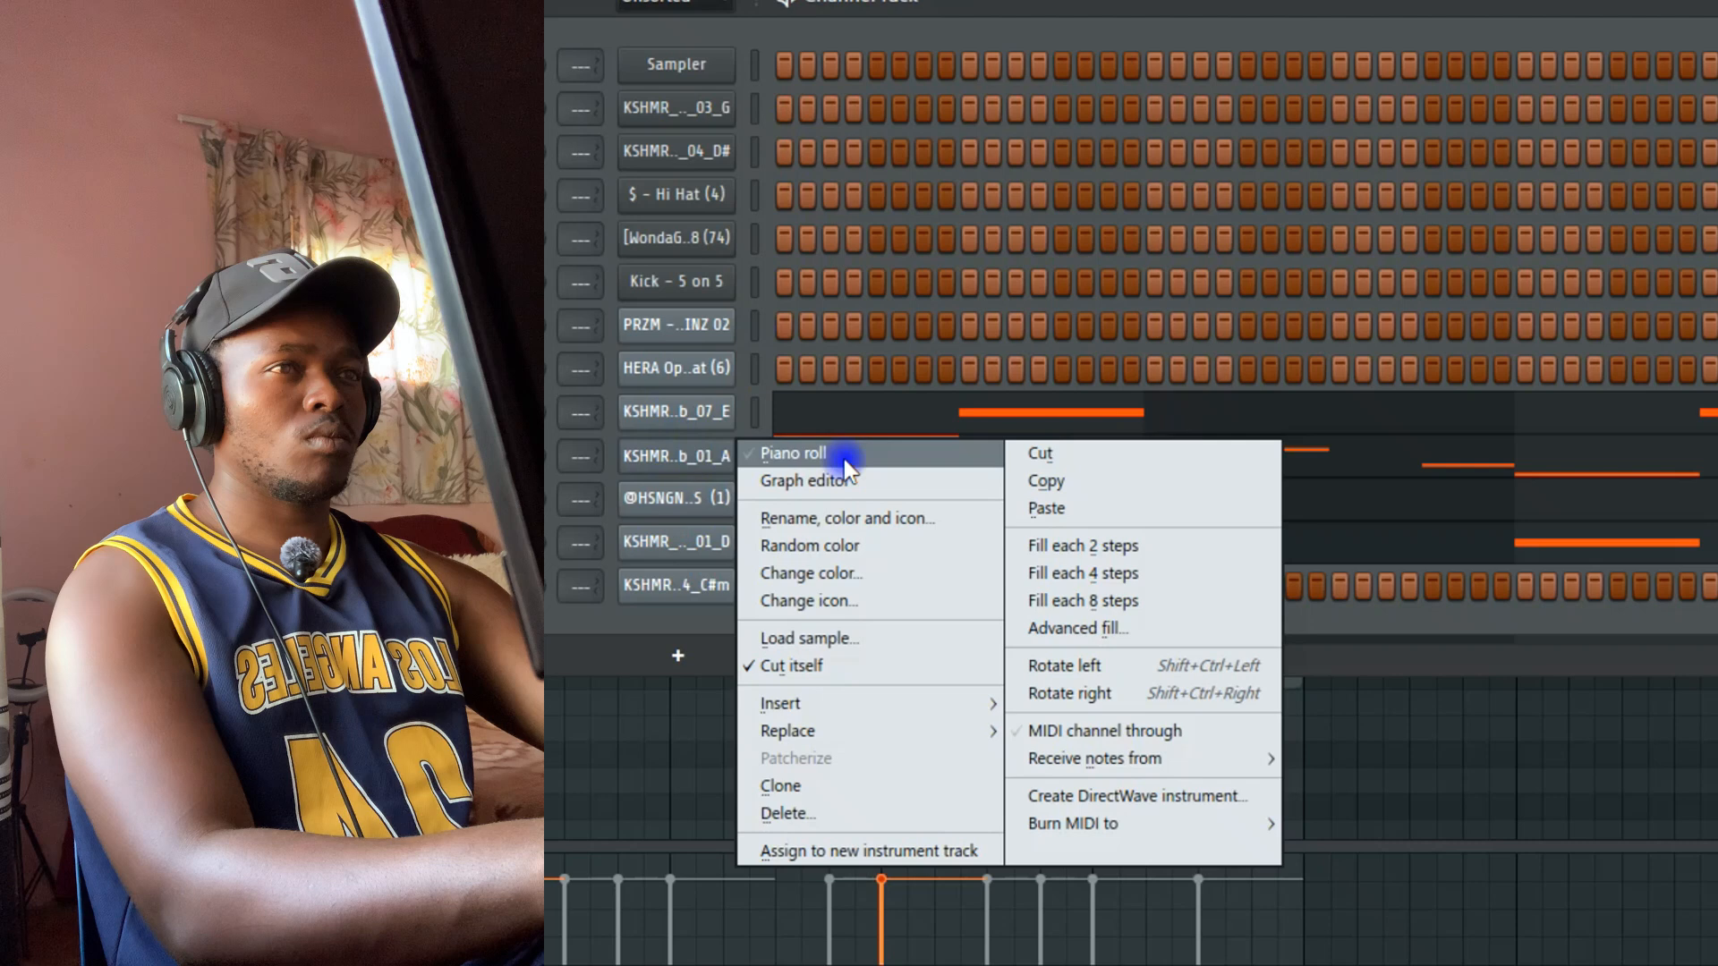
{"action": "left_click", "coordinate": [1070, 476]}
{"action": "key", "text": "space"}
{"action": "right_click", "coordinate": [677, 593]}
{"action": "left_click", "coordinate": [1024, 583]}
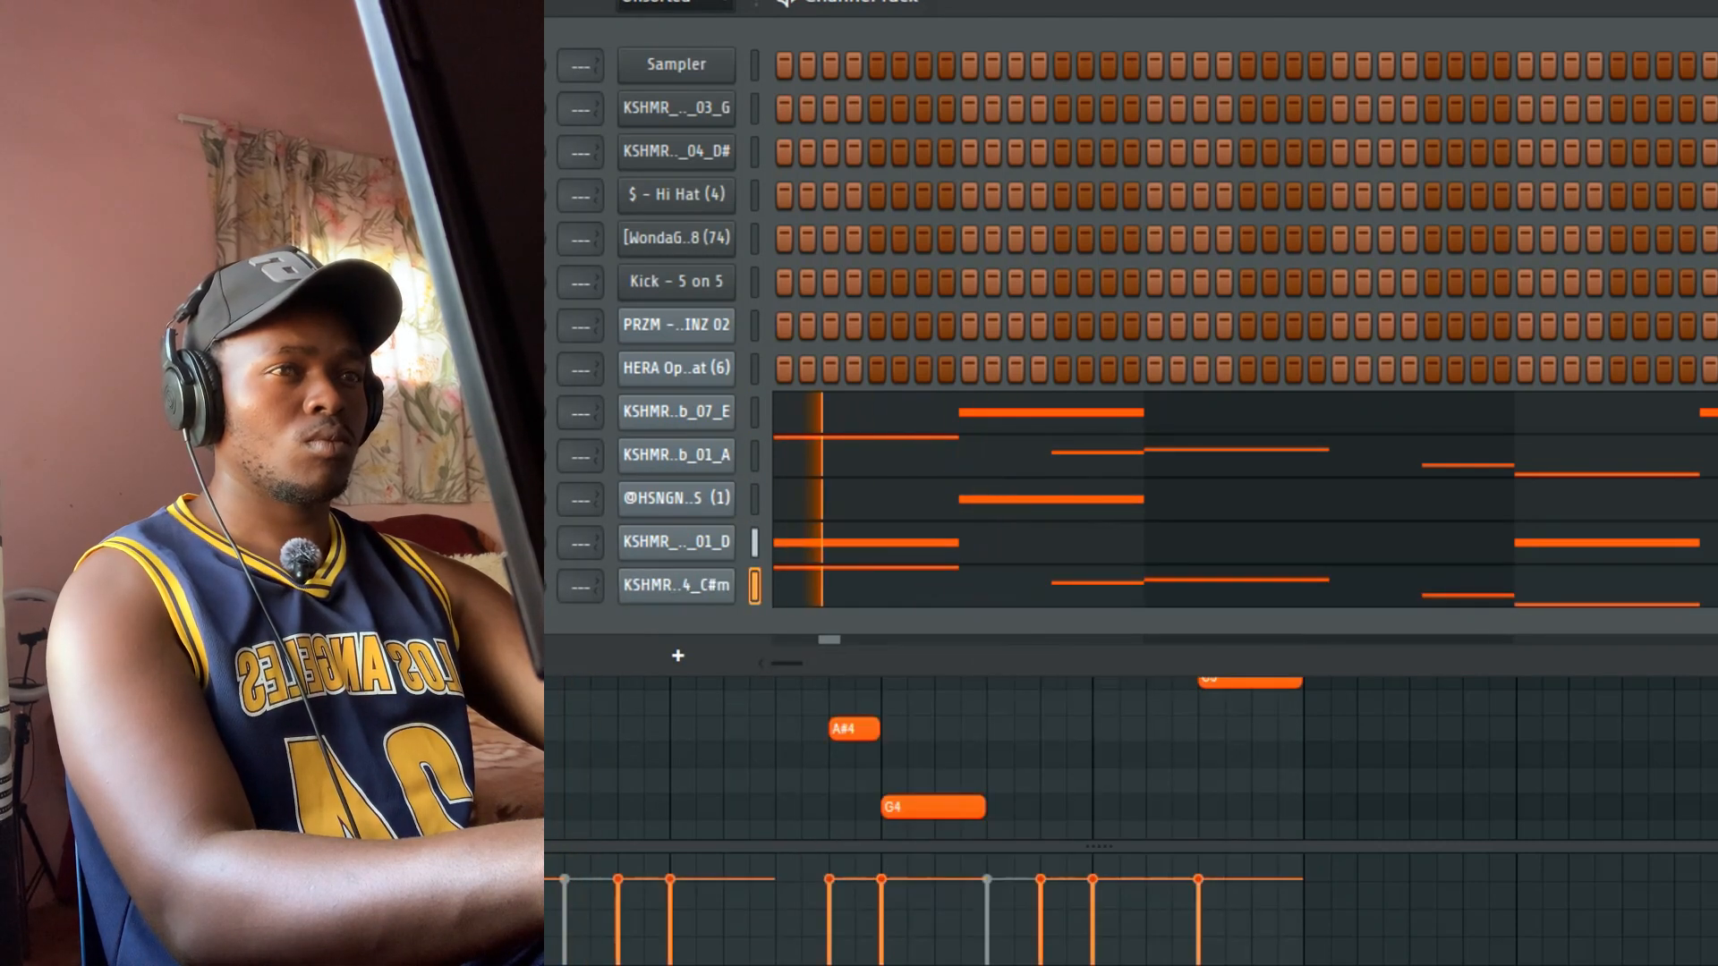
Step: Raise all notes of the KSHMR..4_C#m channel by an octave and shift the D#6 note in bar 2 upward
{"action": "left_click", "coordinate": [846, 601]}
{"action": "key", "text": "ctrl+Up"}
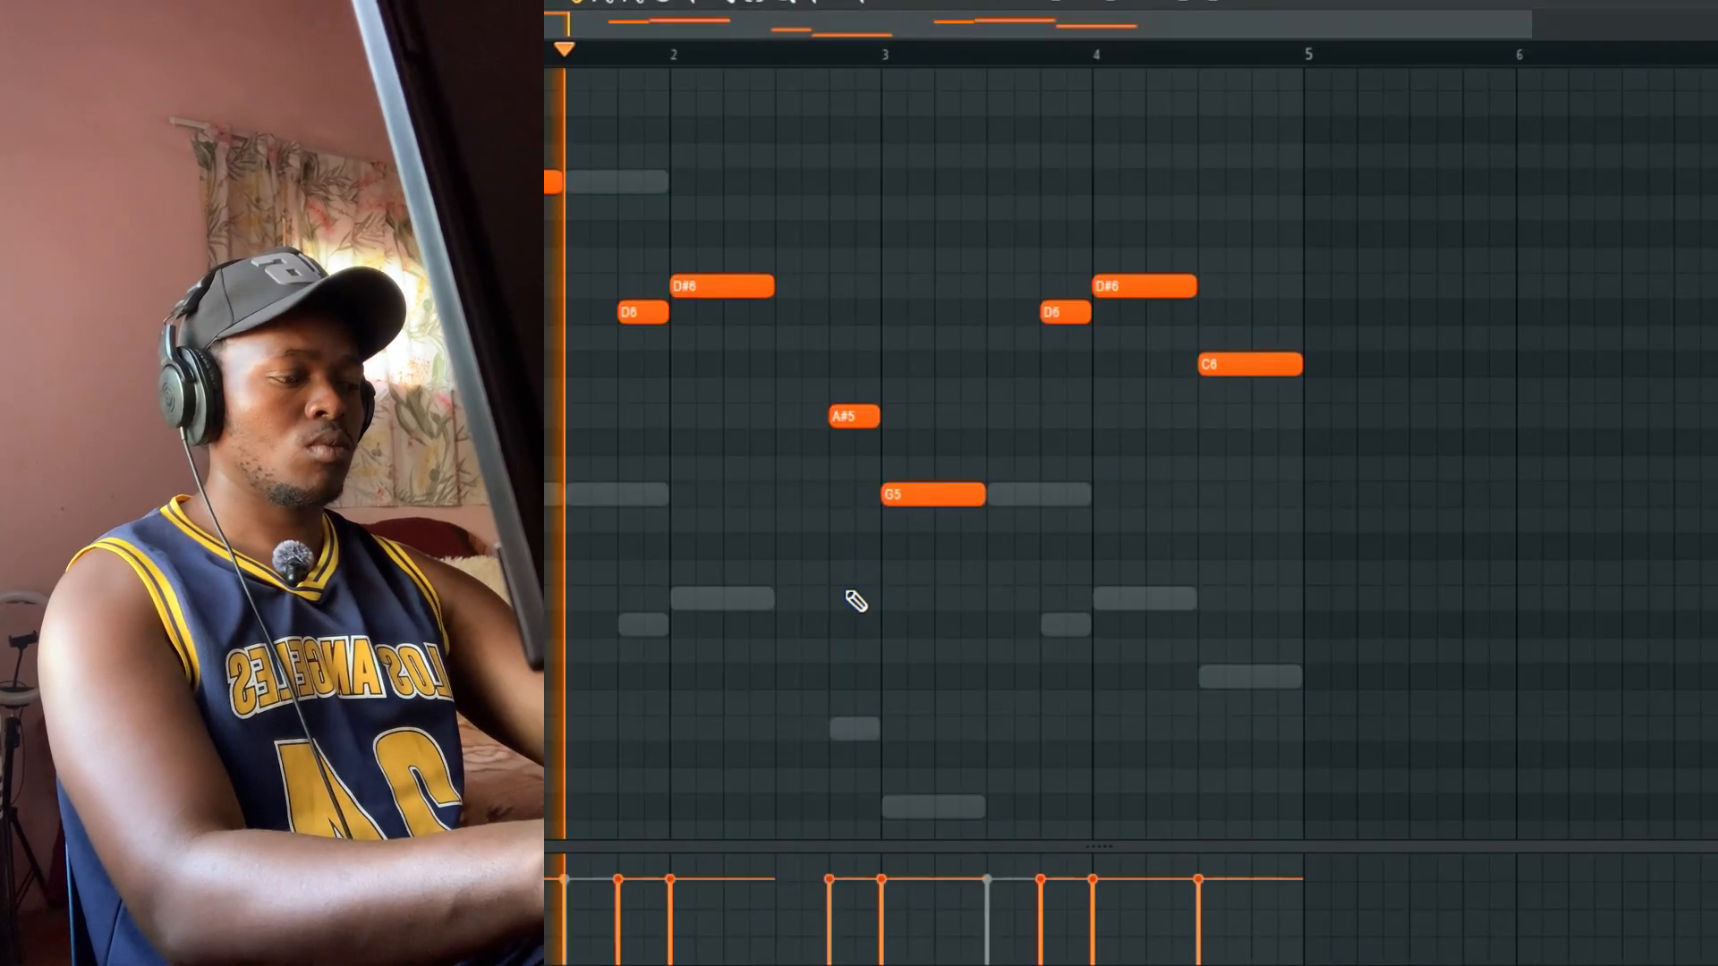
{"action": "left_click_drag", "start_coordinate": [713, 282], "coordinate": [715, 244]}
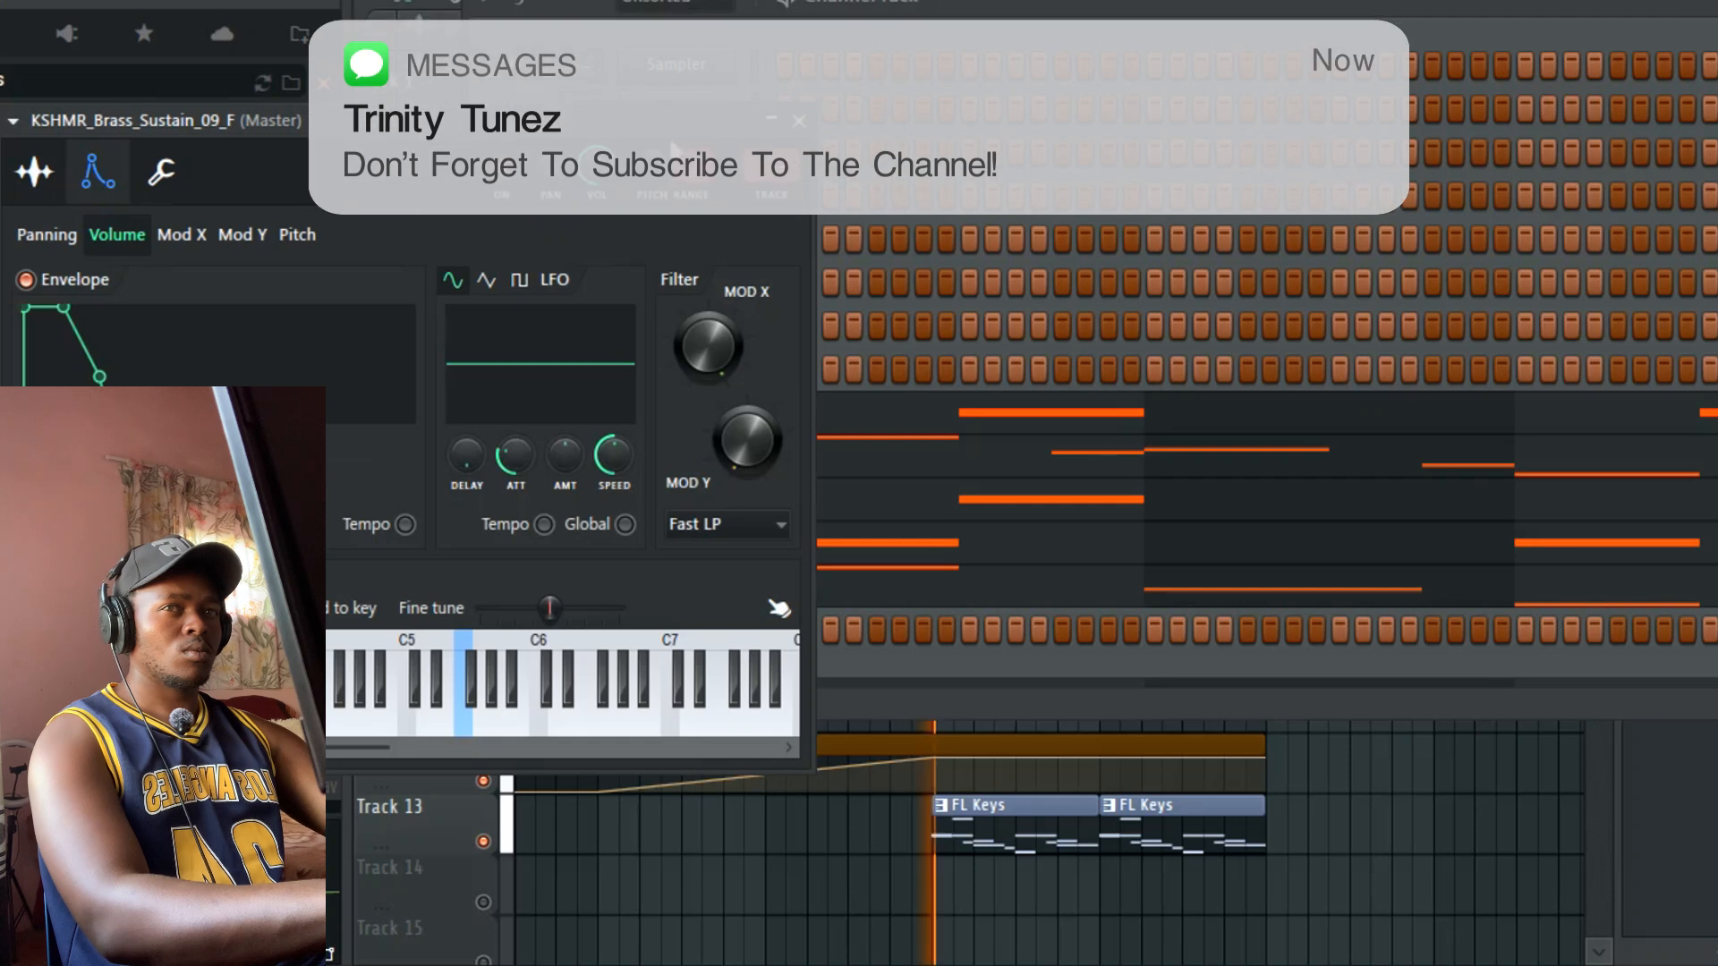
Step: Copy the KSHMR..4_C#m channel's notes into the KSHMR_Brass_Sustain_09_F channel
{"action": "left_click", "coordinate": [797, 128]}
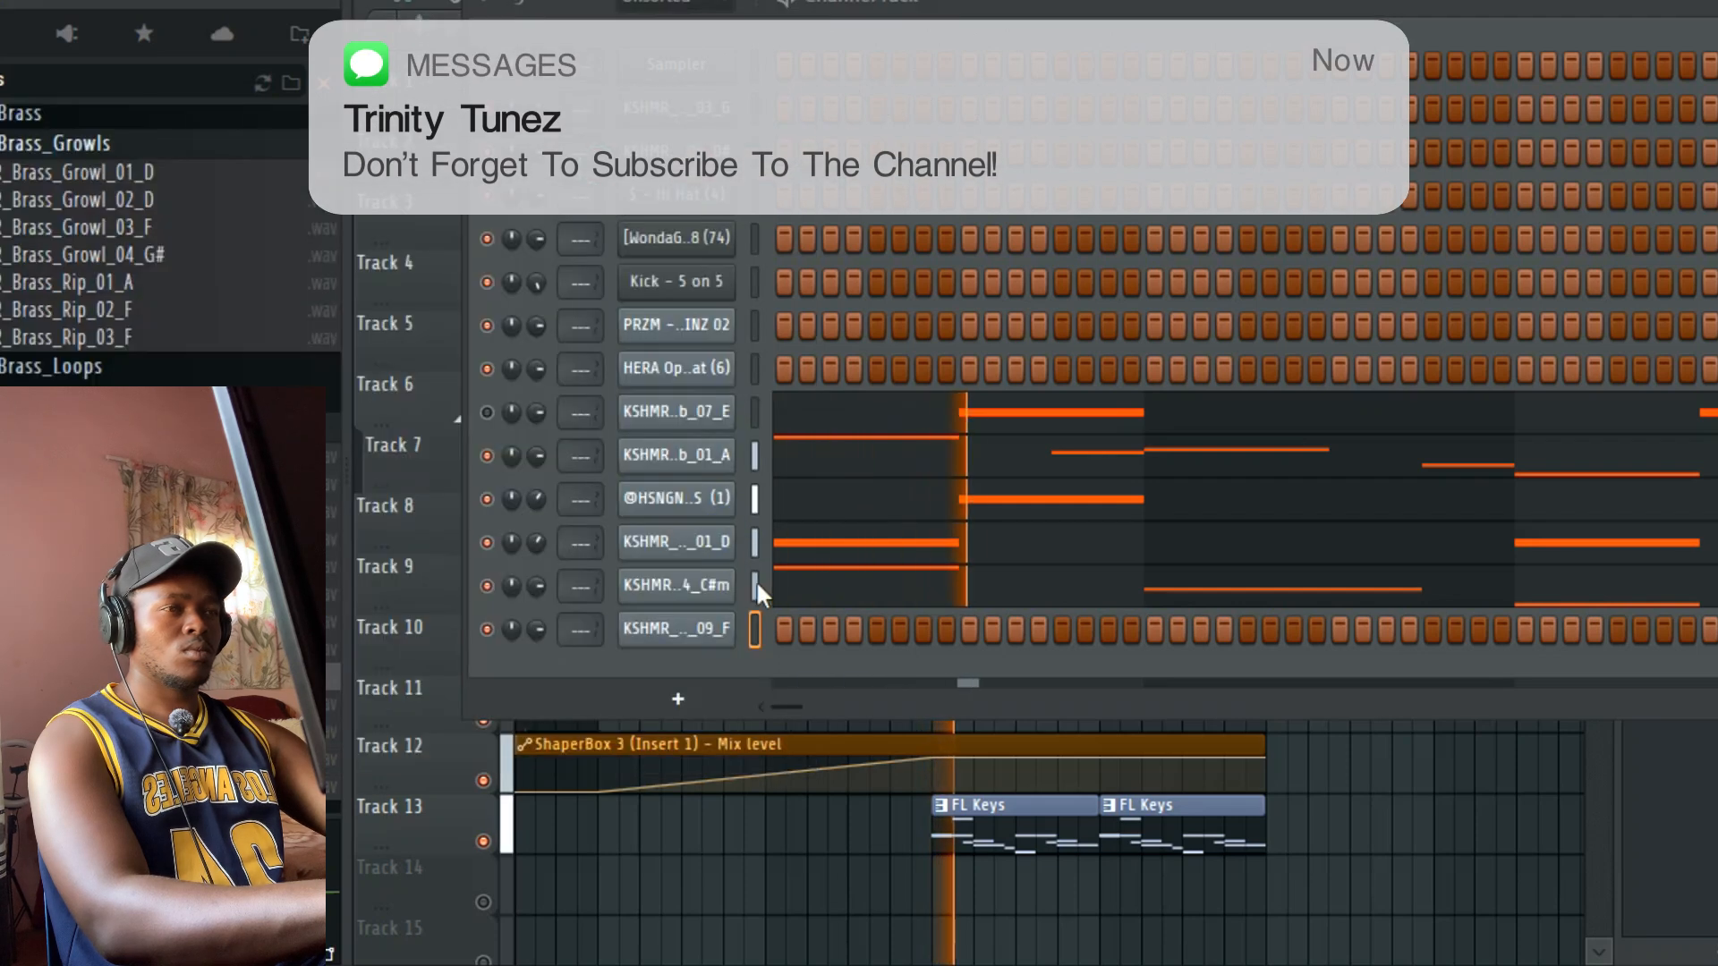
{"action": "right_click", "coordinate": [704, 629]}
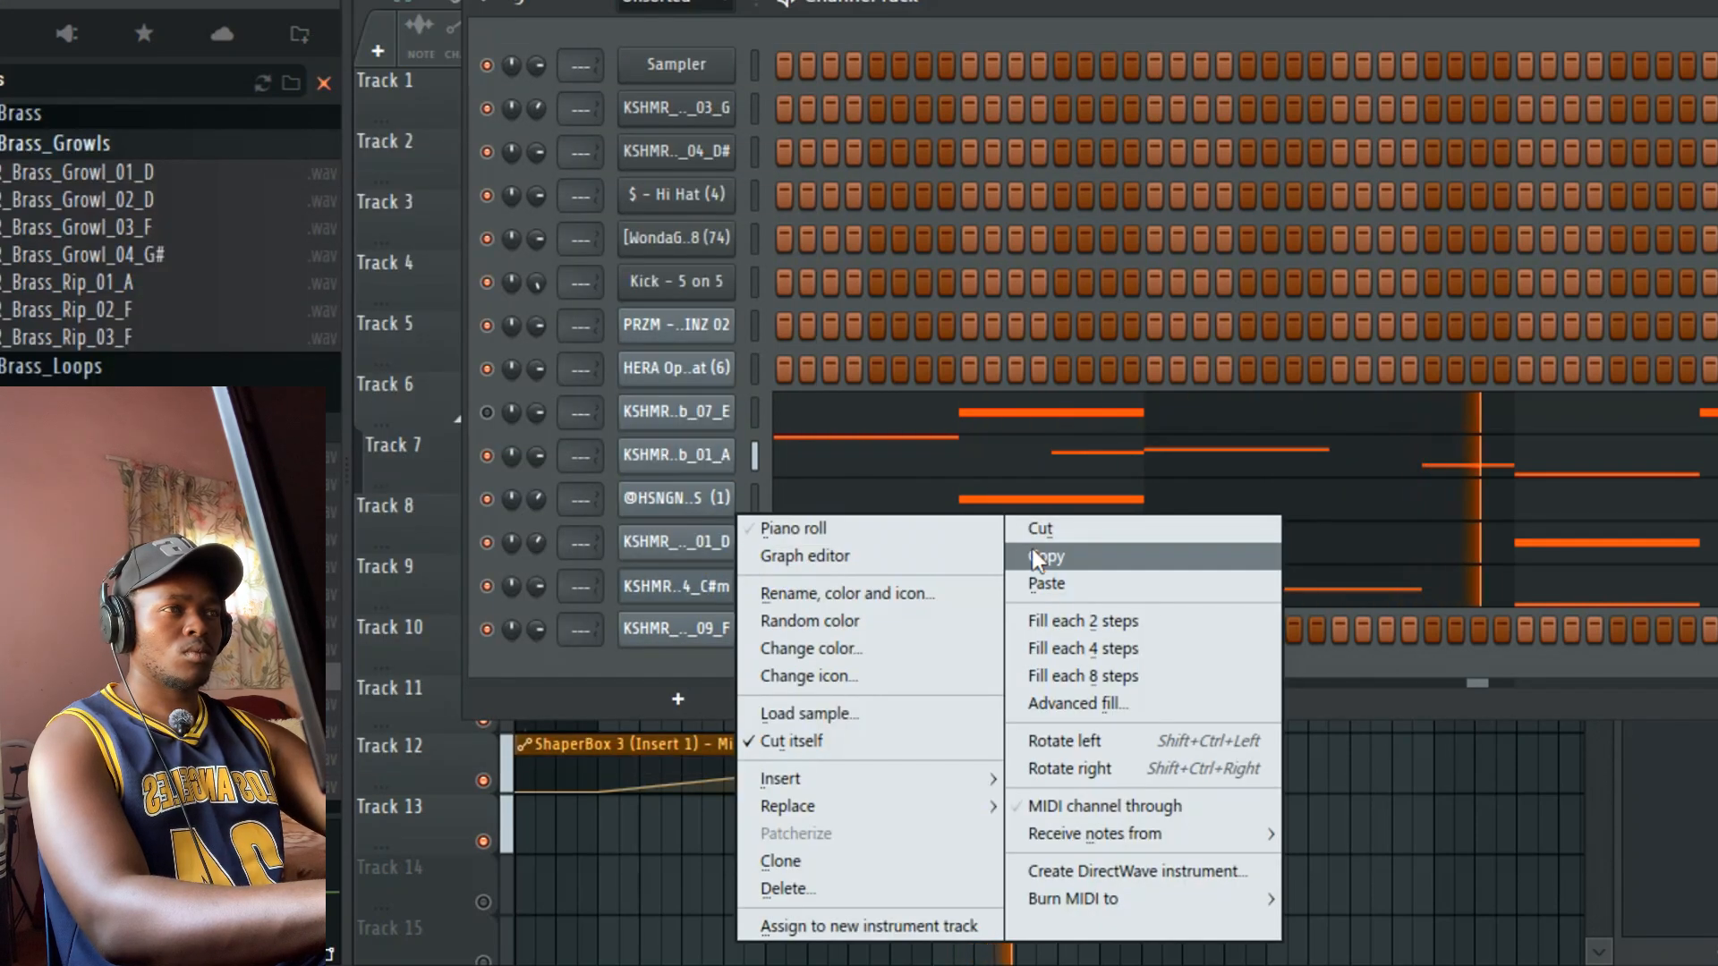
{"action": "left_click", "coordinate": [1038, 556]}
{"action": "right_click", "coordinate": [707, 630]}
{"action": "left_click", "coordinate": [1083, 586]}
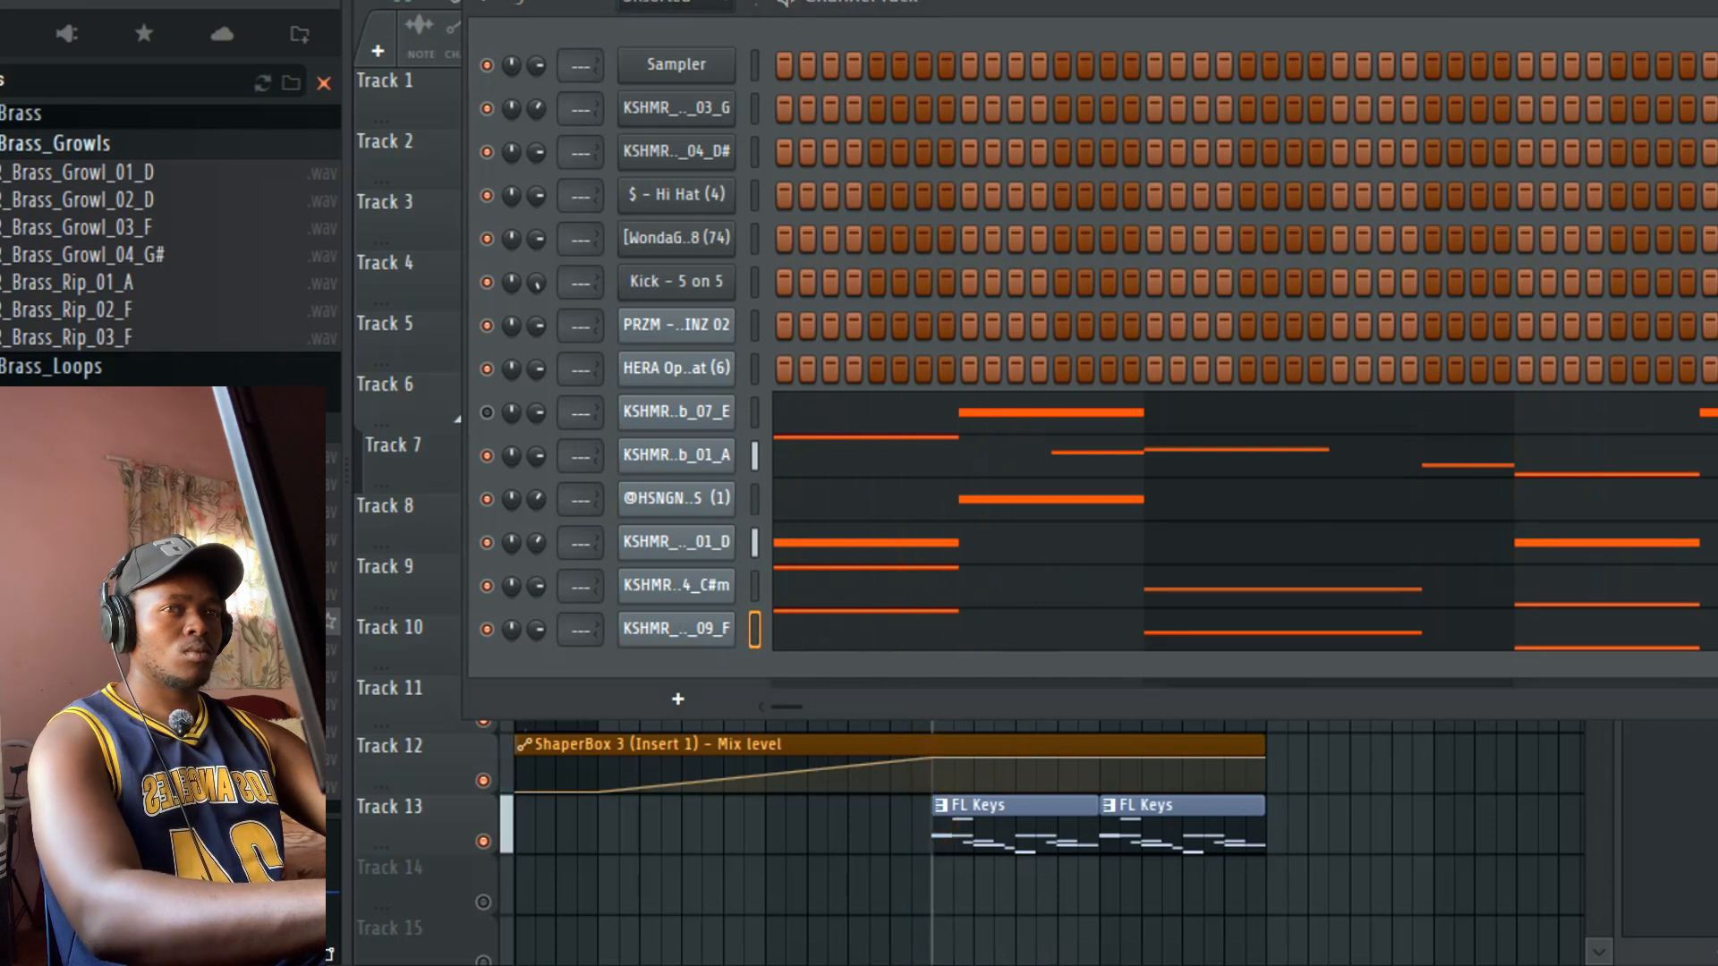
Step: Load the KSHMR_Brass_Sustain_07_D# sample into the KSHMR_Brass_Sustain_09_F channel
{"action": "right_click", "coordinate": [156, 315]}
{"action": "left_click", "coordinate": [242, 331]}
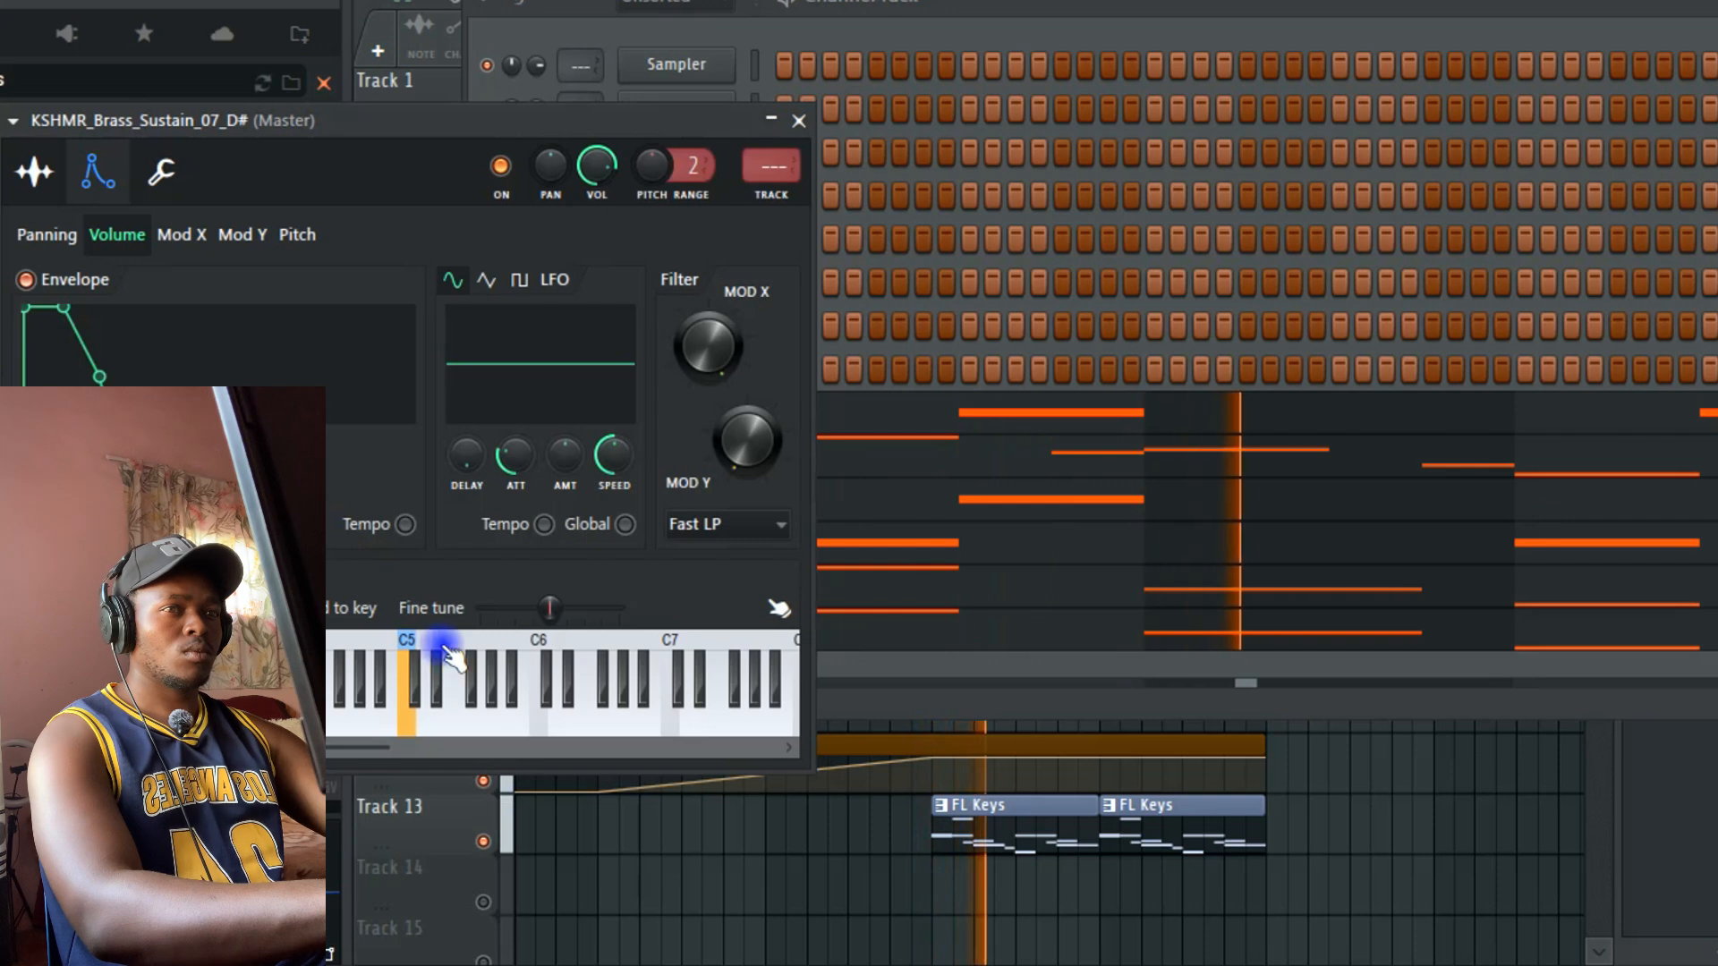
Step: Set the root note of the KSHMR_Brass_Sustain_07_D# channel to match the sample's key and open the channel's notes for playback
{"action": "right_click", "coordinate": [442, 646]}
{"action": "left_click", "coordinate": [798, 121]}
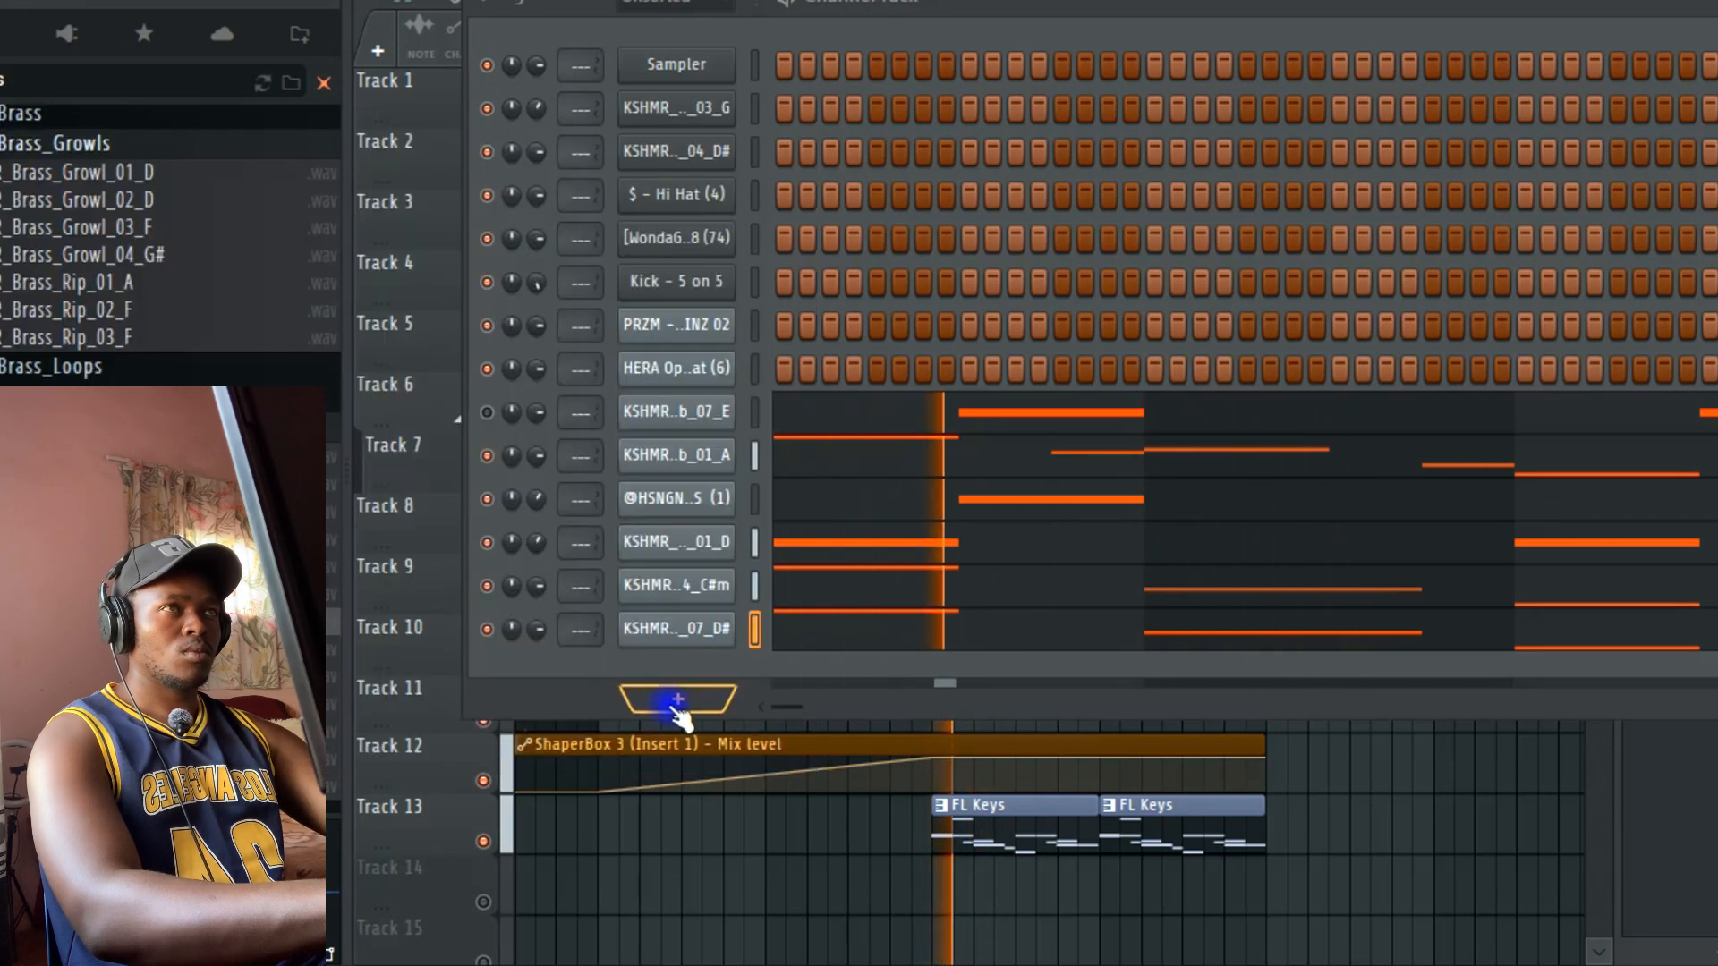
{"action": "left_click", "coordinate": [884, 637]}
{"action": "key", "text": "space"}
{"action": "left_click", "coordinate": [920, 642]}
{"action": "right_click", "coordinate": [925, 643]}
{"action": "key", "text": "space"}
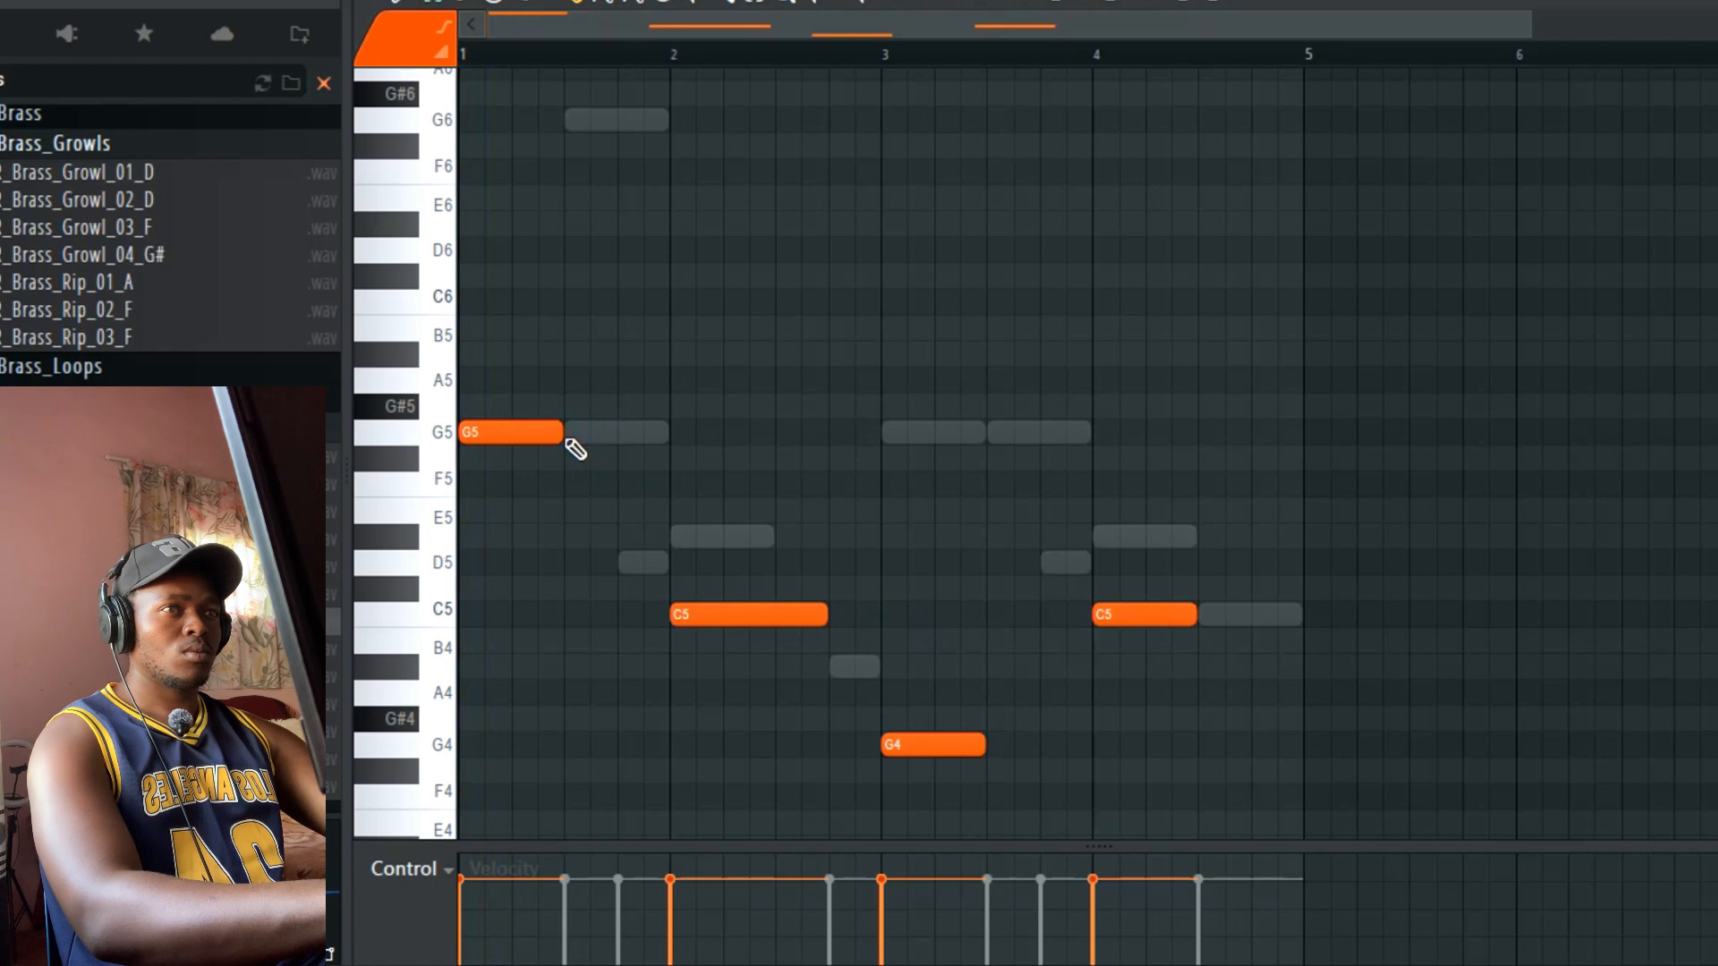
Step: Try shortening the opening G5 note to a quarter bar and adding another G5 note halfway through bar 1
{"action": "key", "text": "space"}
{"action": "left_click_drag", "start_coordinate": [555, 433], "coordinate": [483, 432]}
{"action": "left_click", "coordinate": [566, 433]}
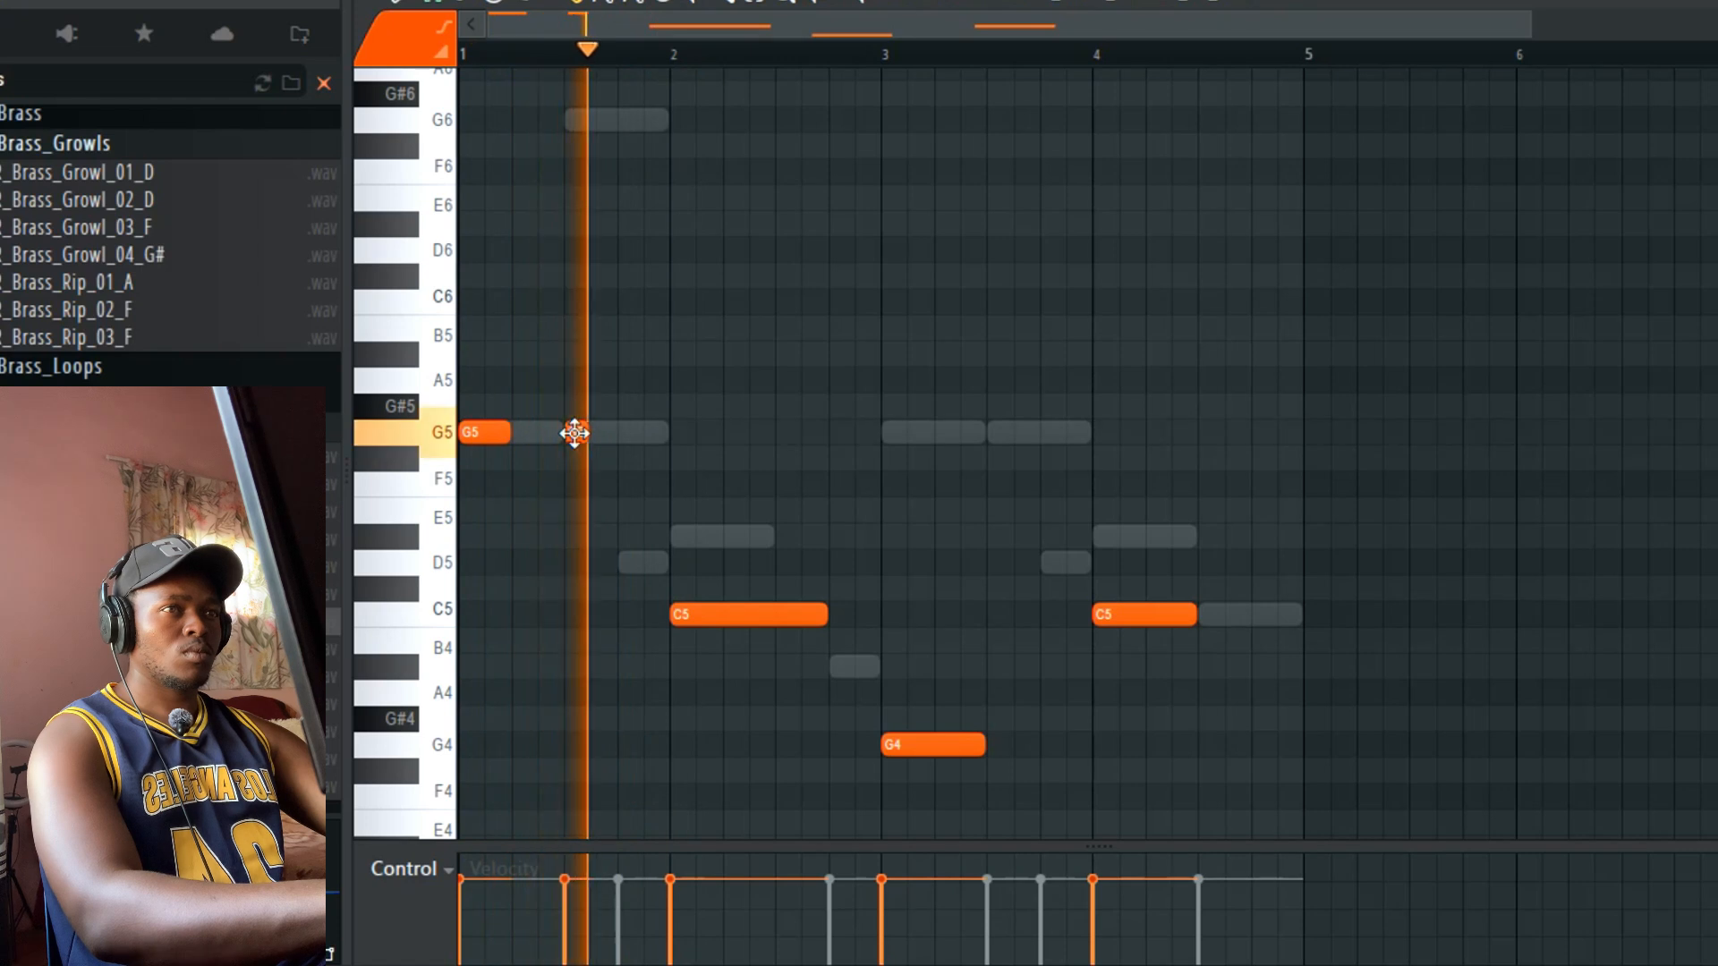
{"action": "key", "text": "ctrl+z"}
{"action": "key", "text": "ctrl+z"}
{"action": "key", "text": "ctrl+z"}
{"action": "key", "text": "space"}
{"action": "key", "text": "space"}
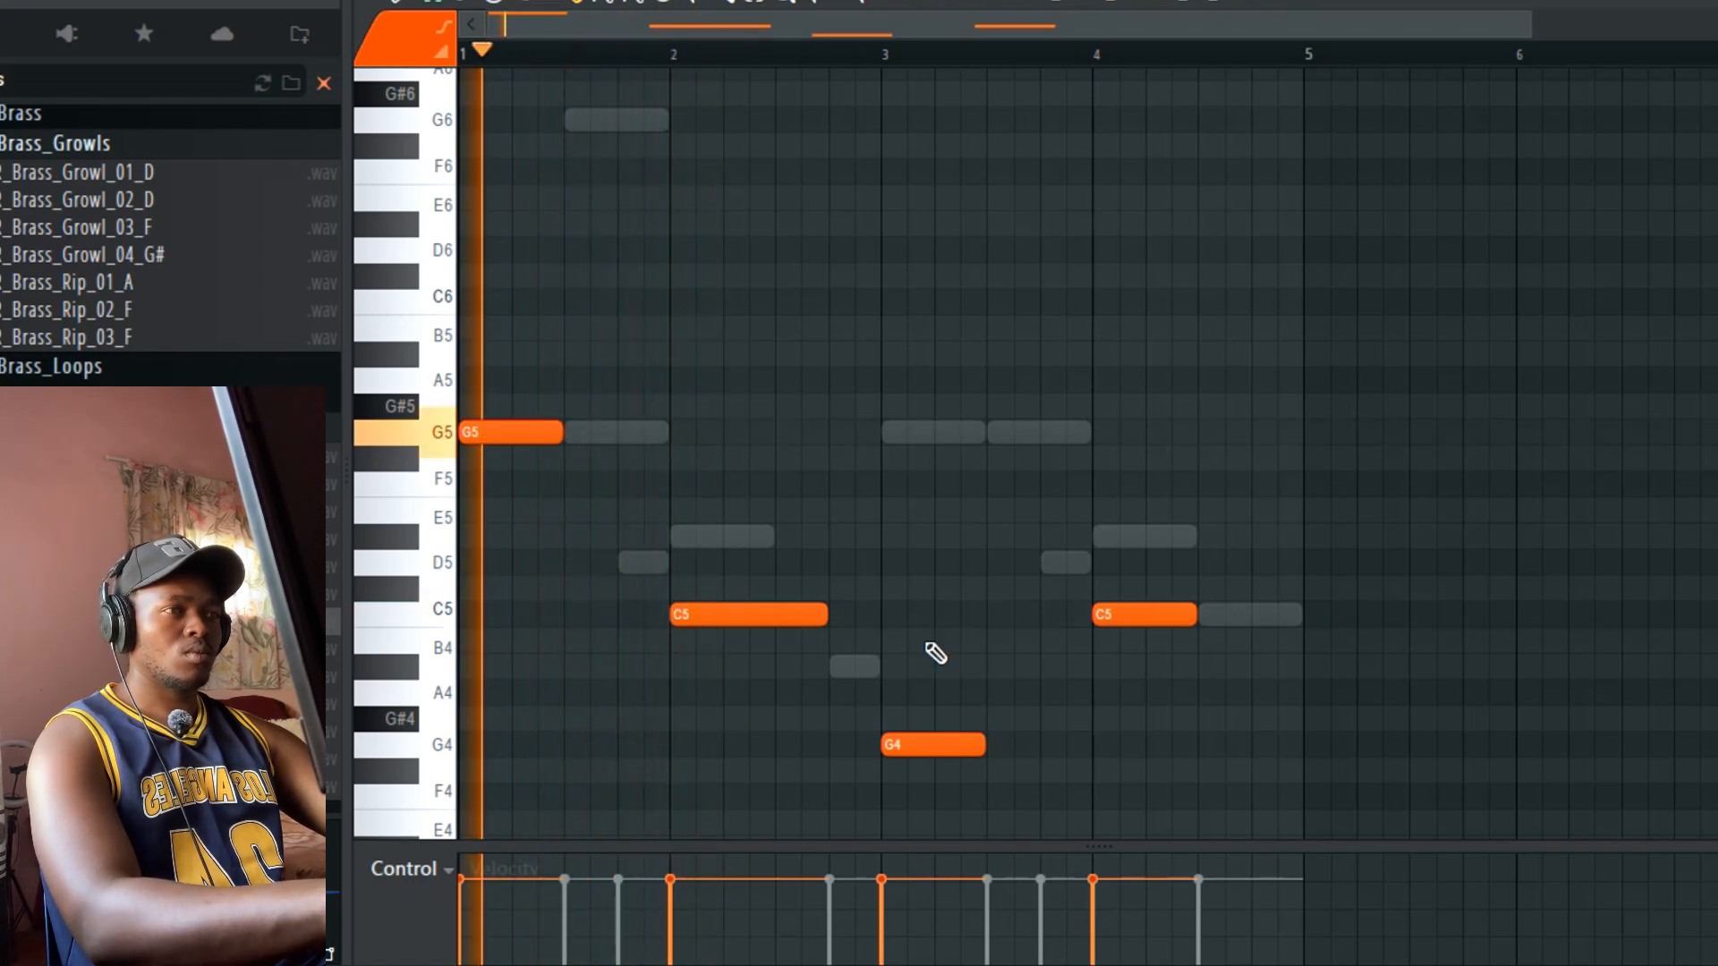
Step: Raise the KSHMR_Brass_Sustain_07_D# channel's notes by an octave, keeping the opening note of bar 1 at G5
{"action": "key", "text": "ctrl+Up"}
{"action": "key", "text": "space"}
{"action": "left_click_drag", "start_coordinate": [484, 109], "coordinate": [510, 188]}
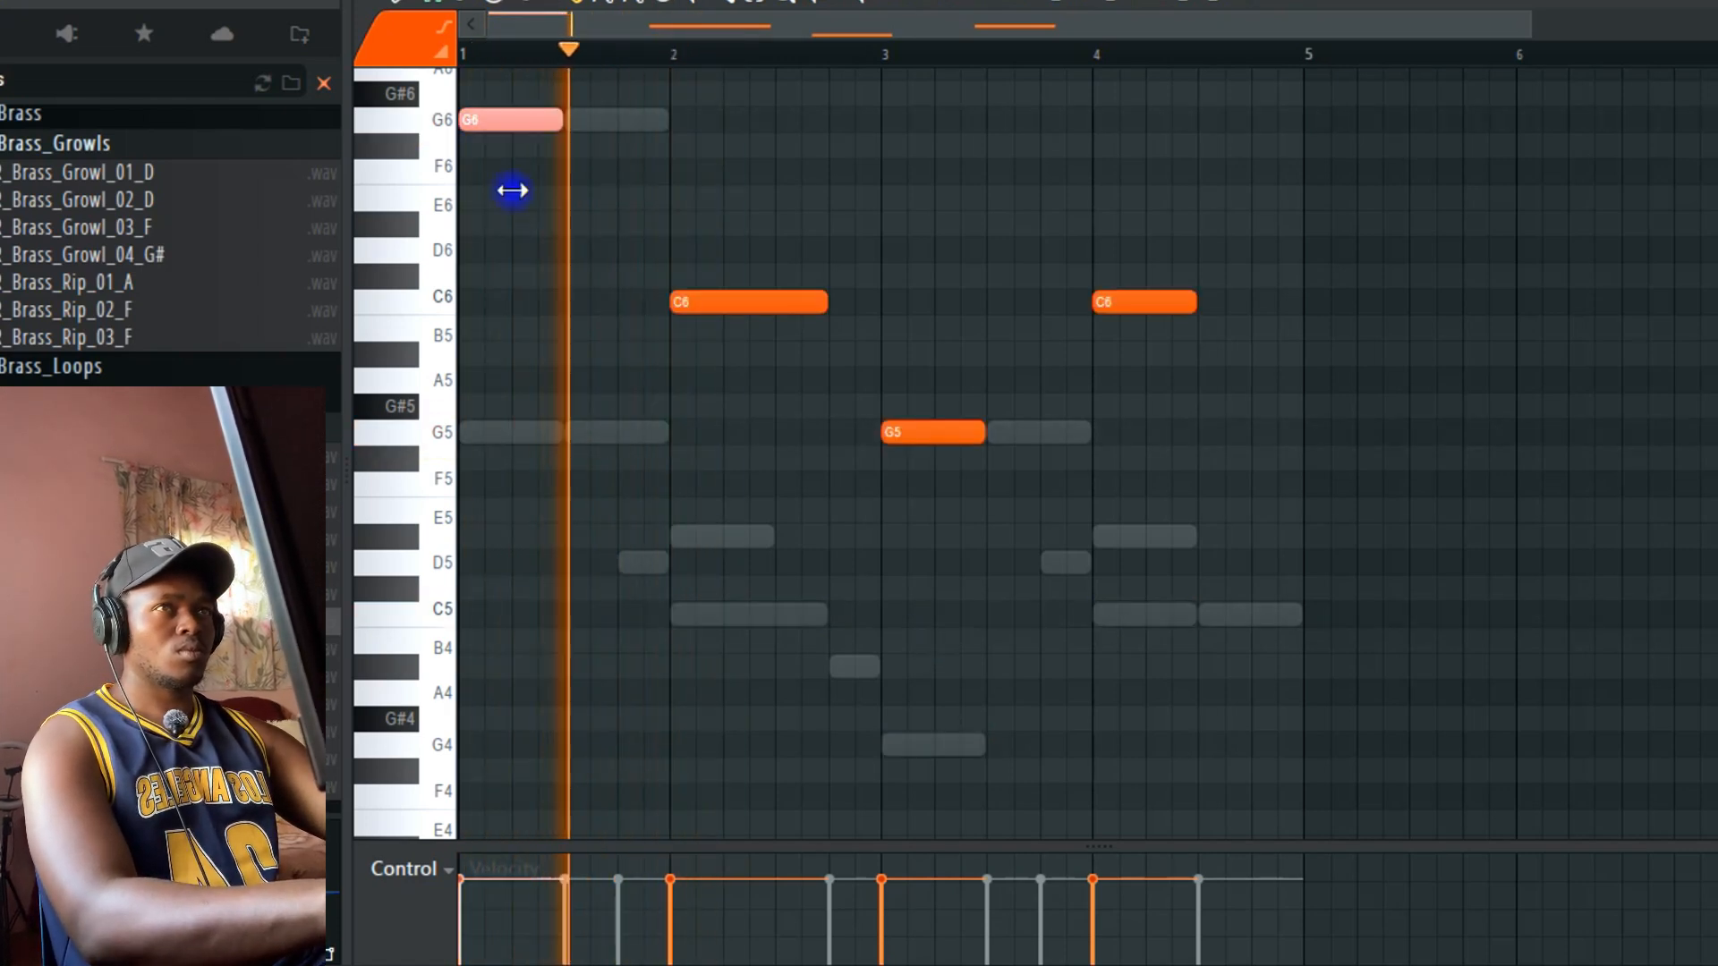
{"action": "key", "text": "ctrl+Down"}
{"action": "key", "text": "space"}
{"action": "key", "text": "space"}
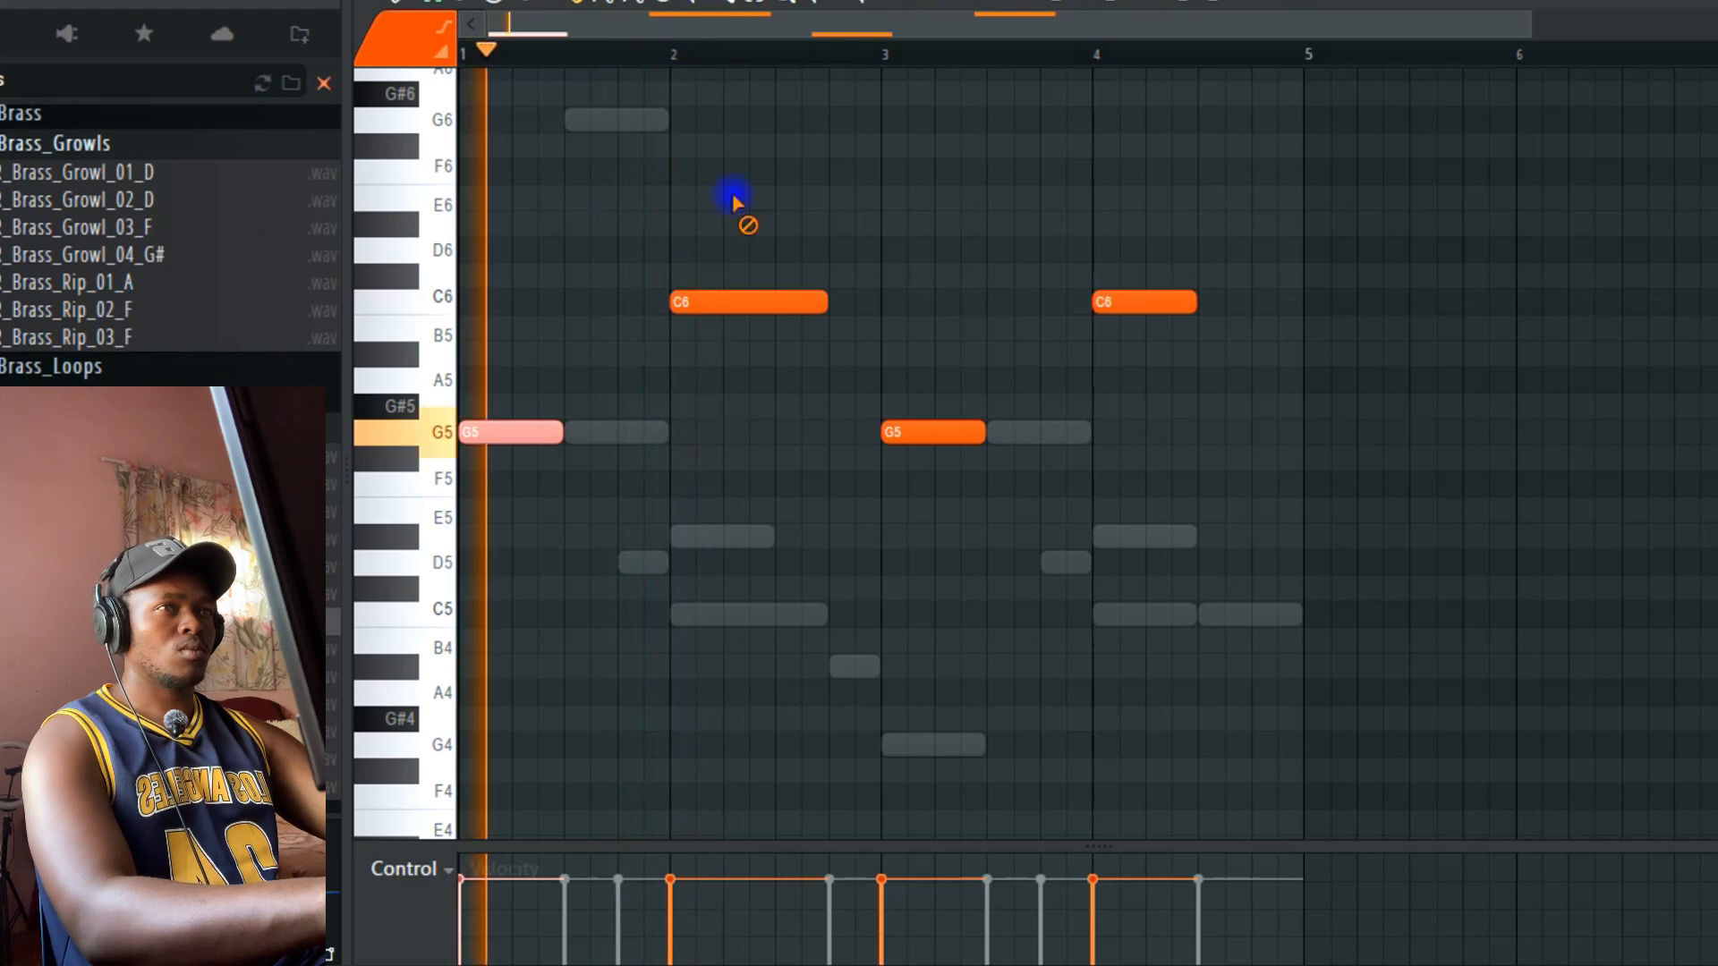
{"action": "left_click", "coordinate": [734, 199], "text": "ctrl"}
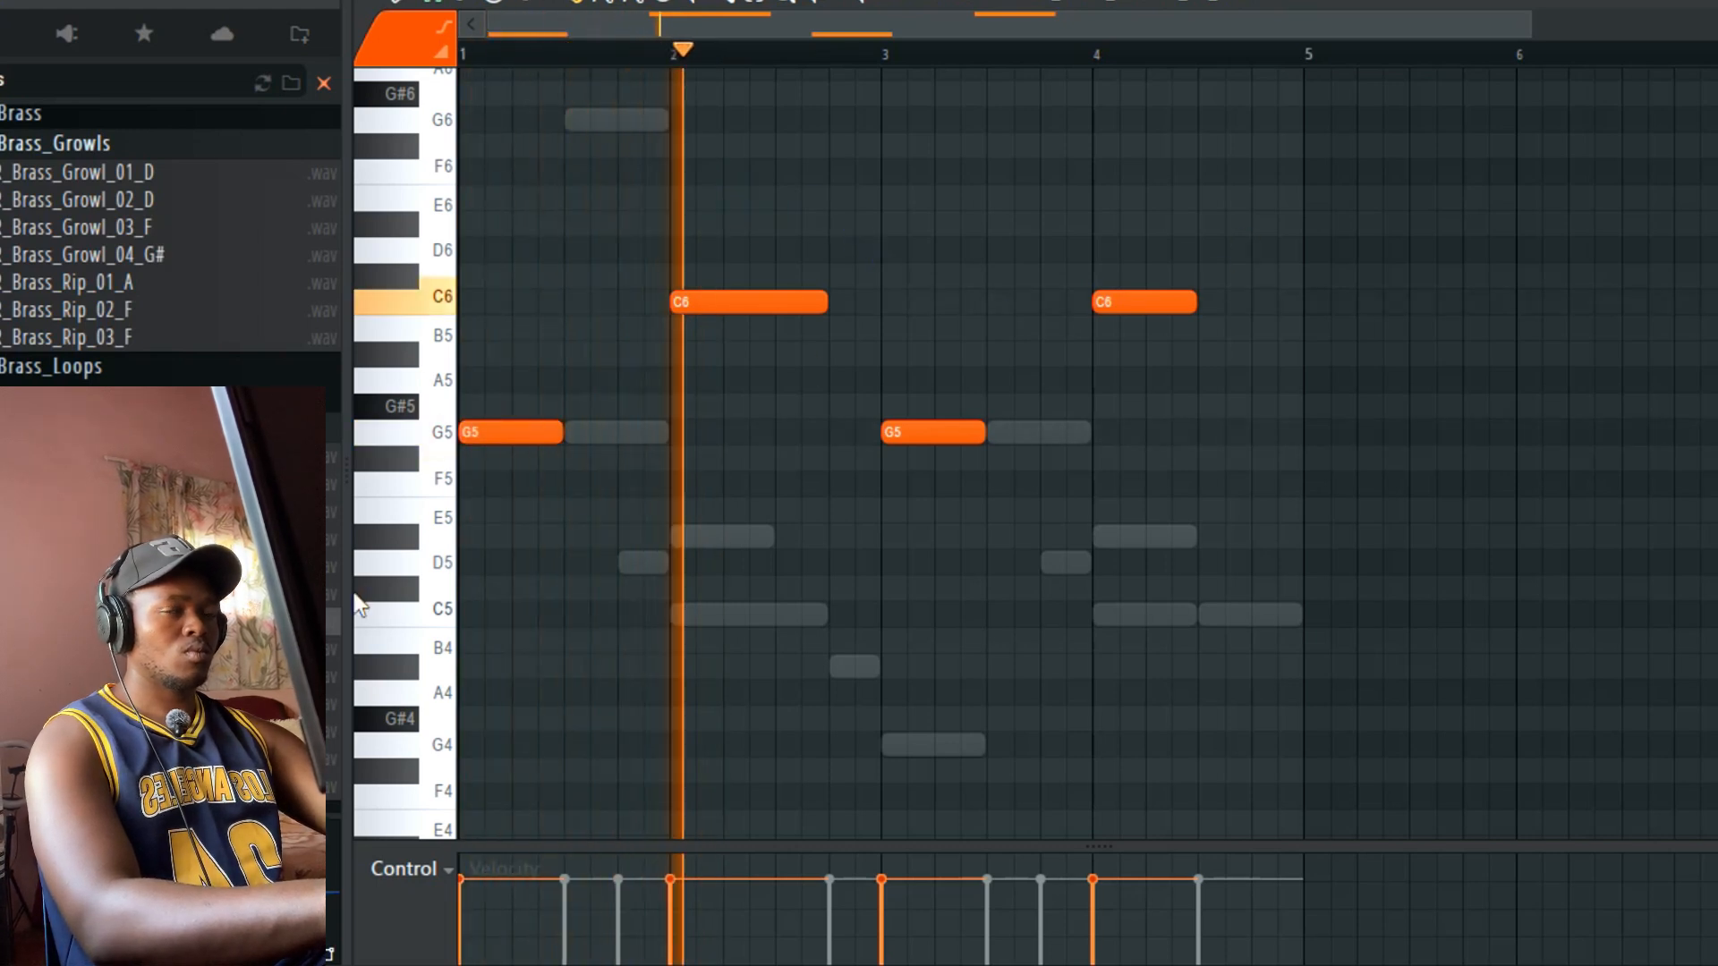
Step: Try other brass samples from the KSHMR brass folders on the selected channel, playing the notes with each one
{"action": "scroll", "coordinate": [170, 290], "scroll_direction": "down", "scroll_amount": 5}
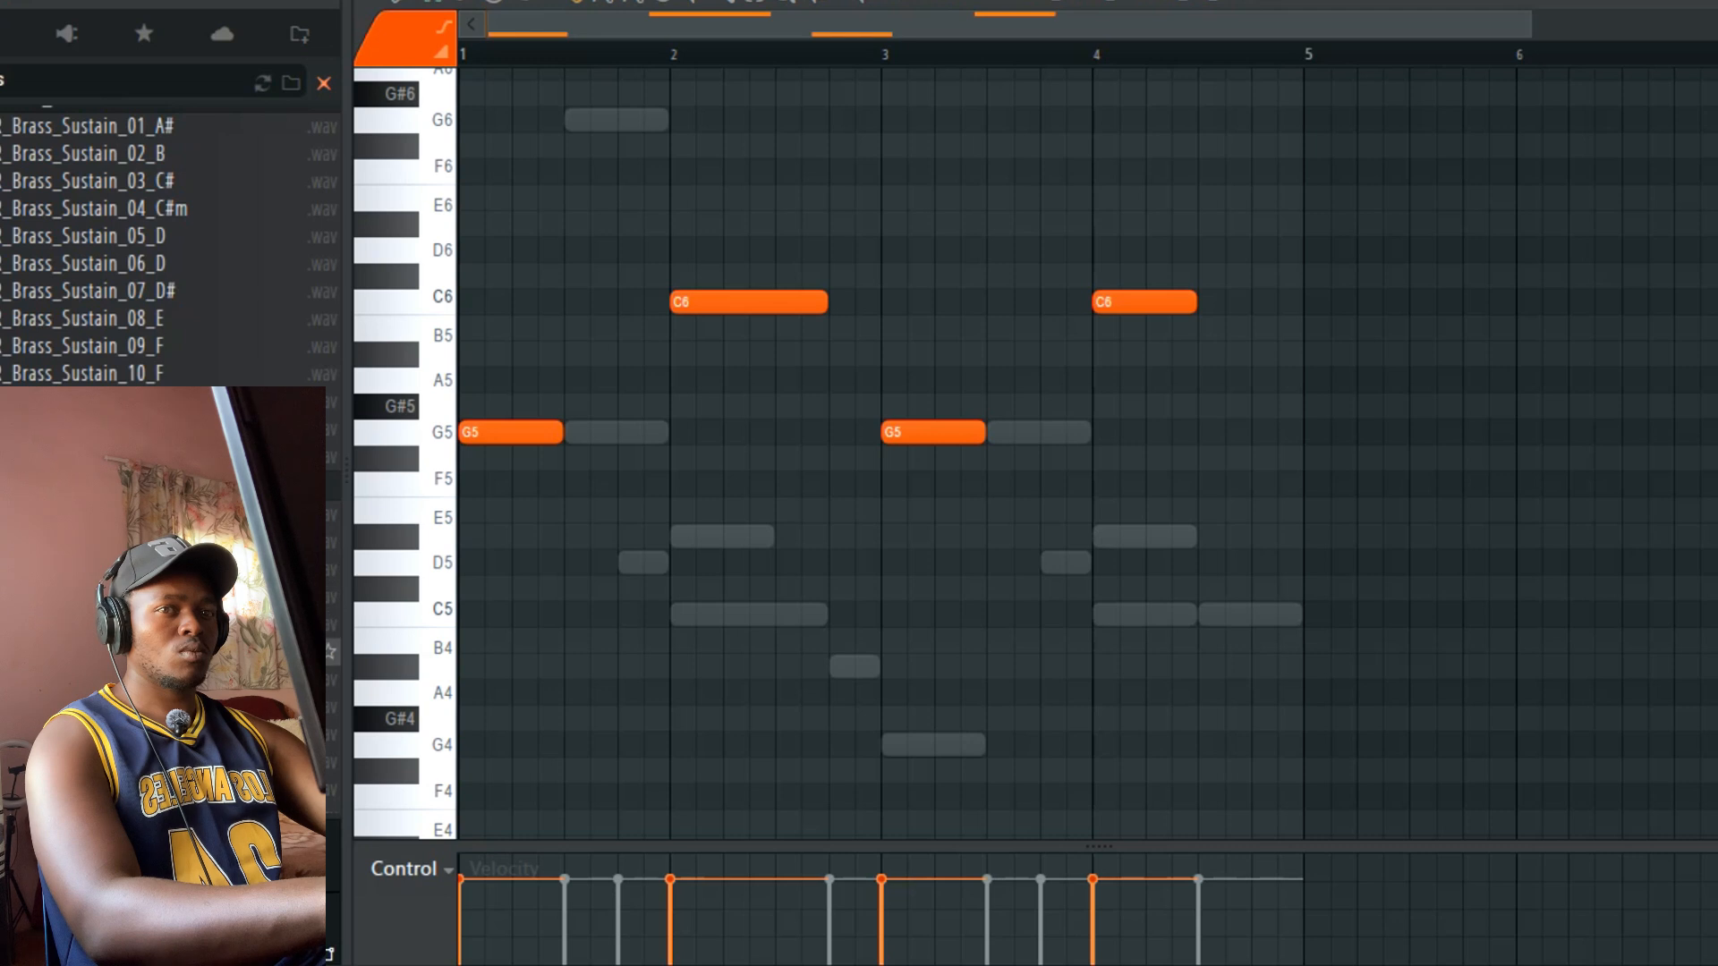
{"action": "scroll", "coordinate": [170, 241], "scroll_direction": "up", "scroll_amount": 5}
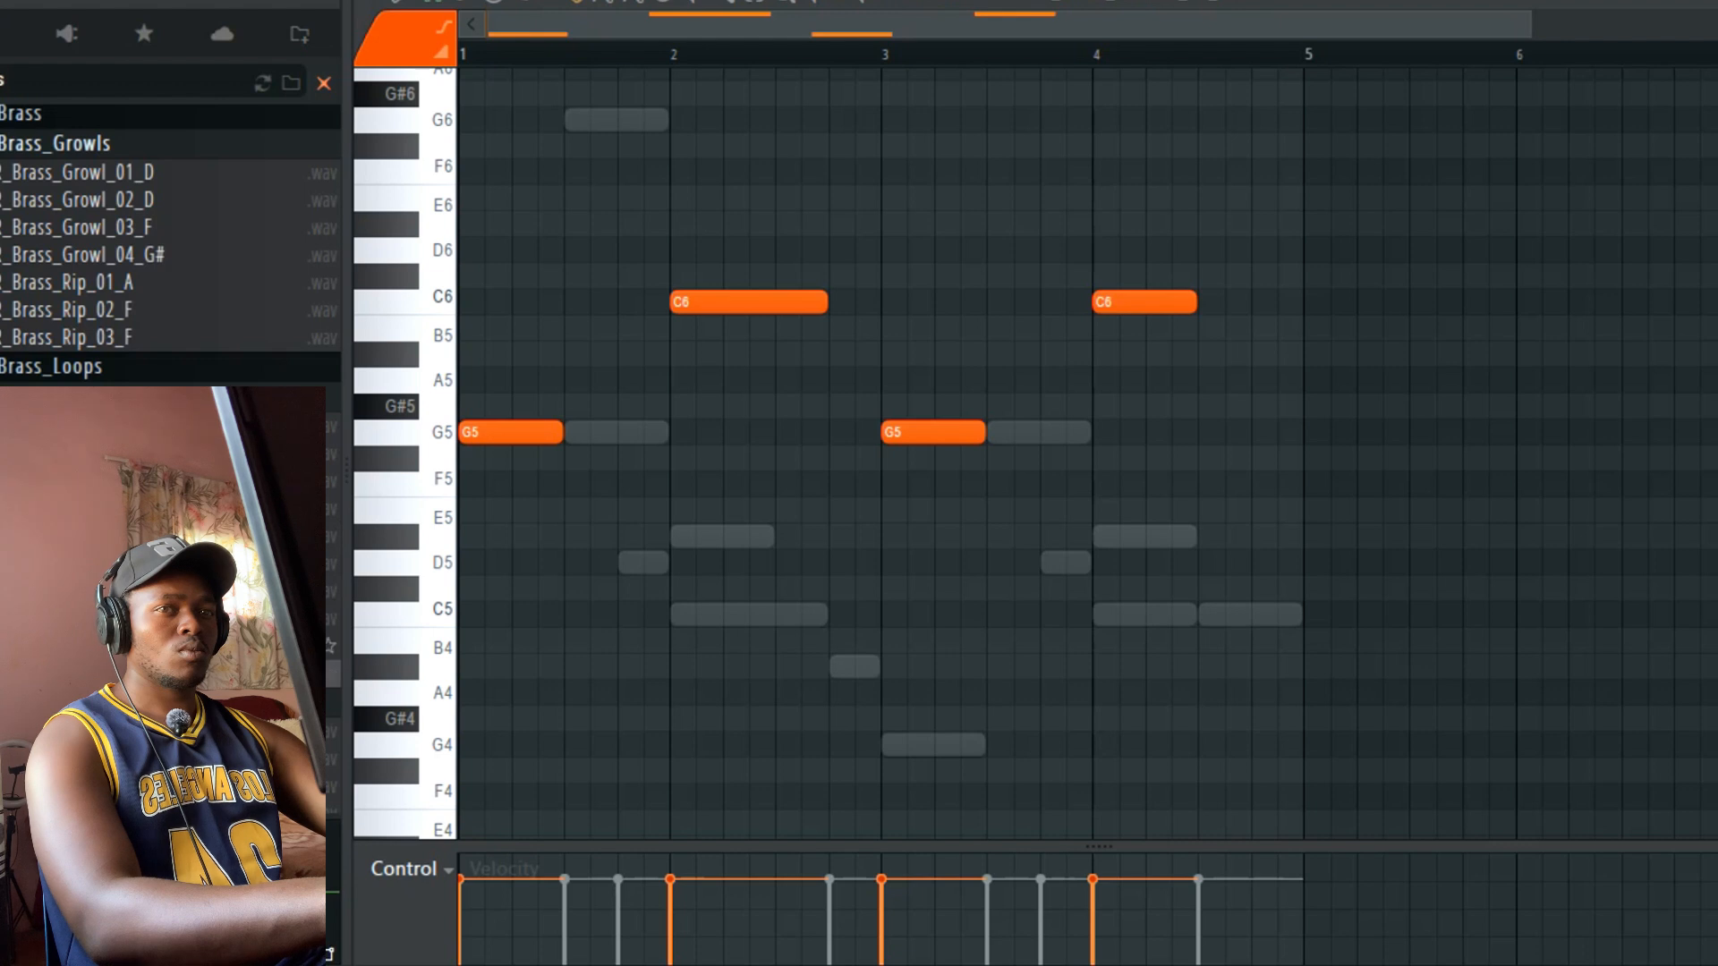
{"action": "right_click", "coordinate": [80, 645]}
{"action": "left_click", "coordinate": [181, 329]}
{"action": "key", "text": "space"}
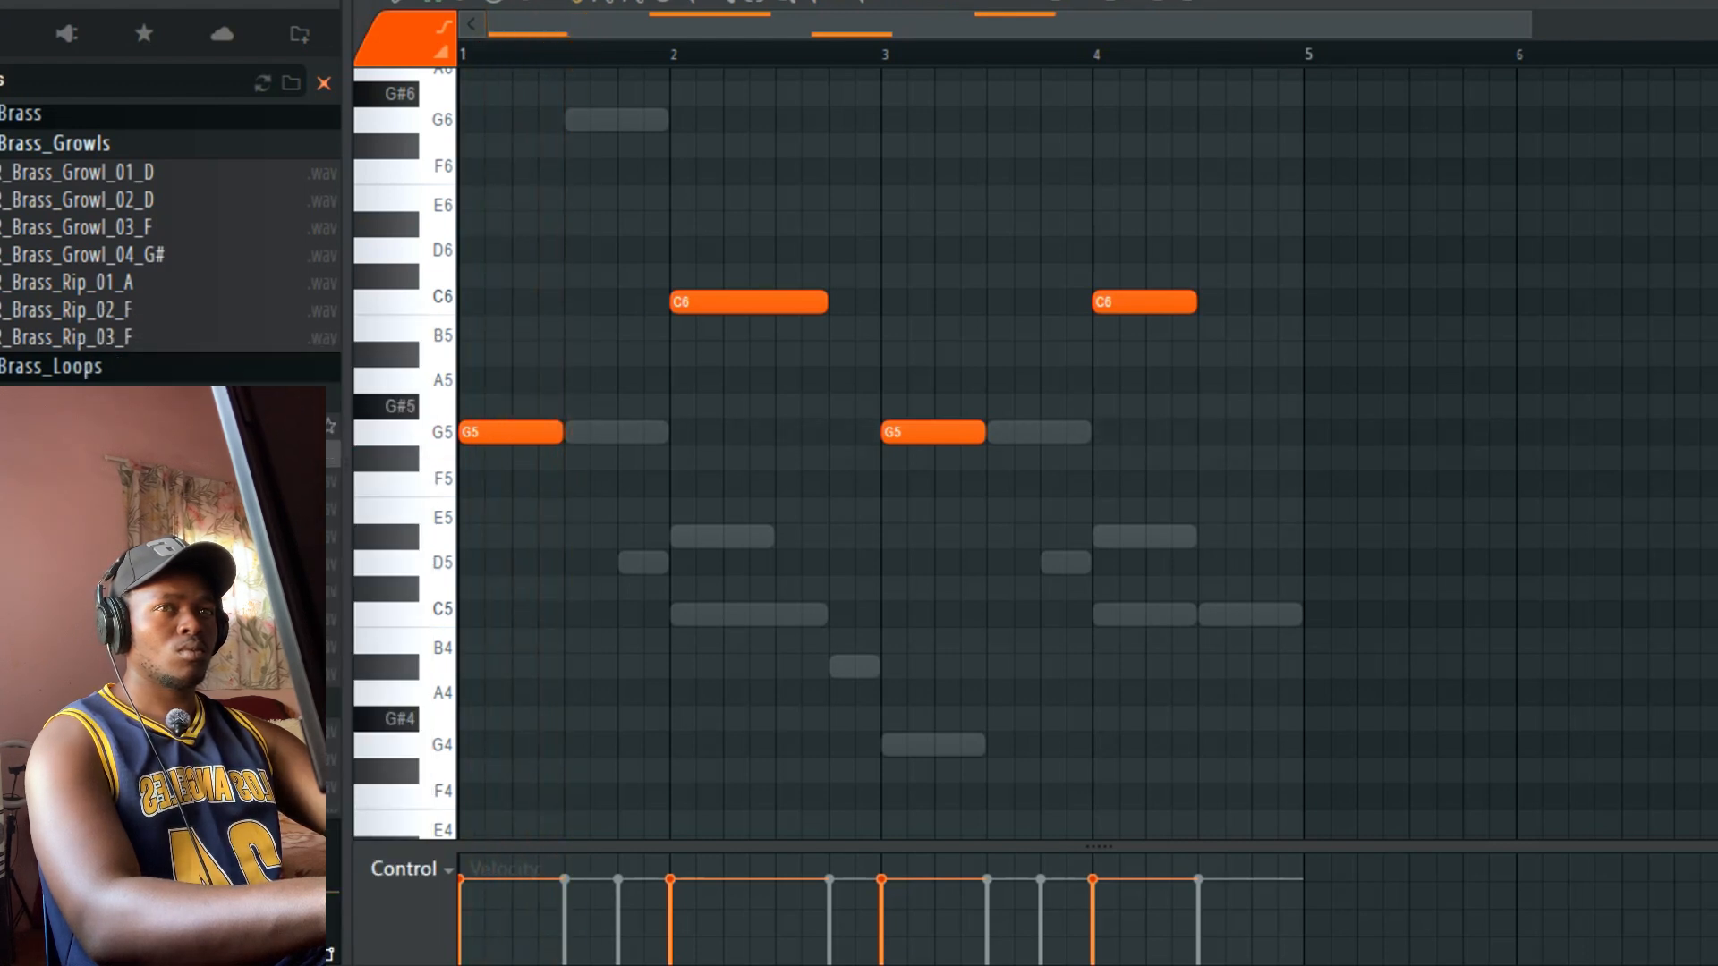
{"action": "right_click", "coordinate": [134, 426]}
{"action": "left_click", "coordinate": [223, 329]}
{"action": "key", "text": "space"}
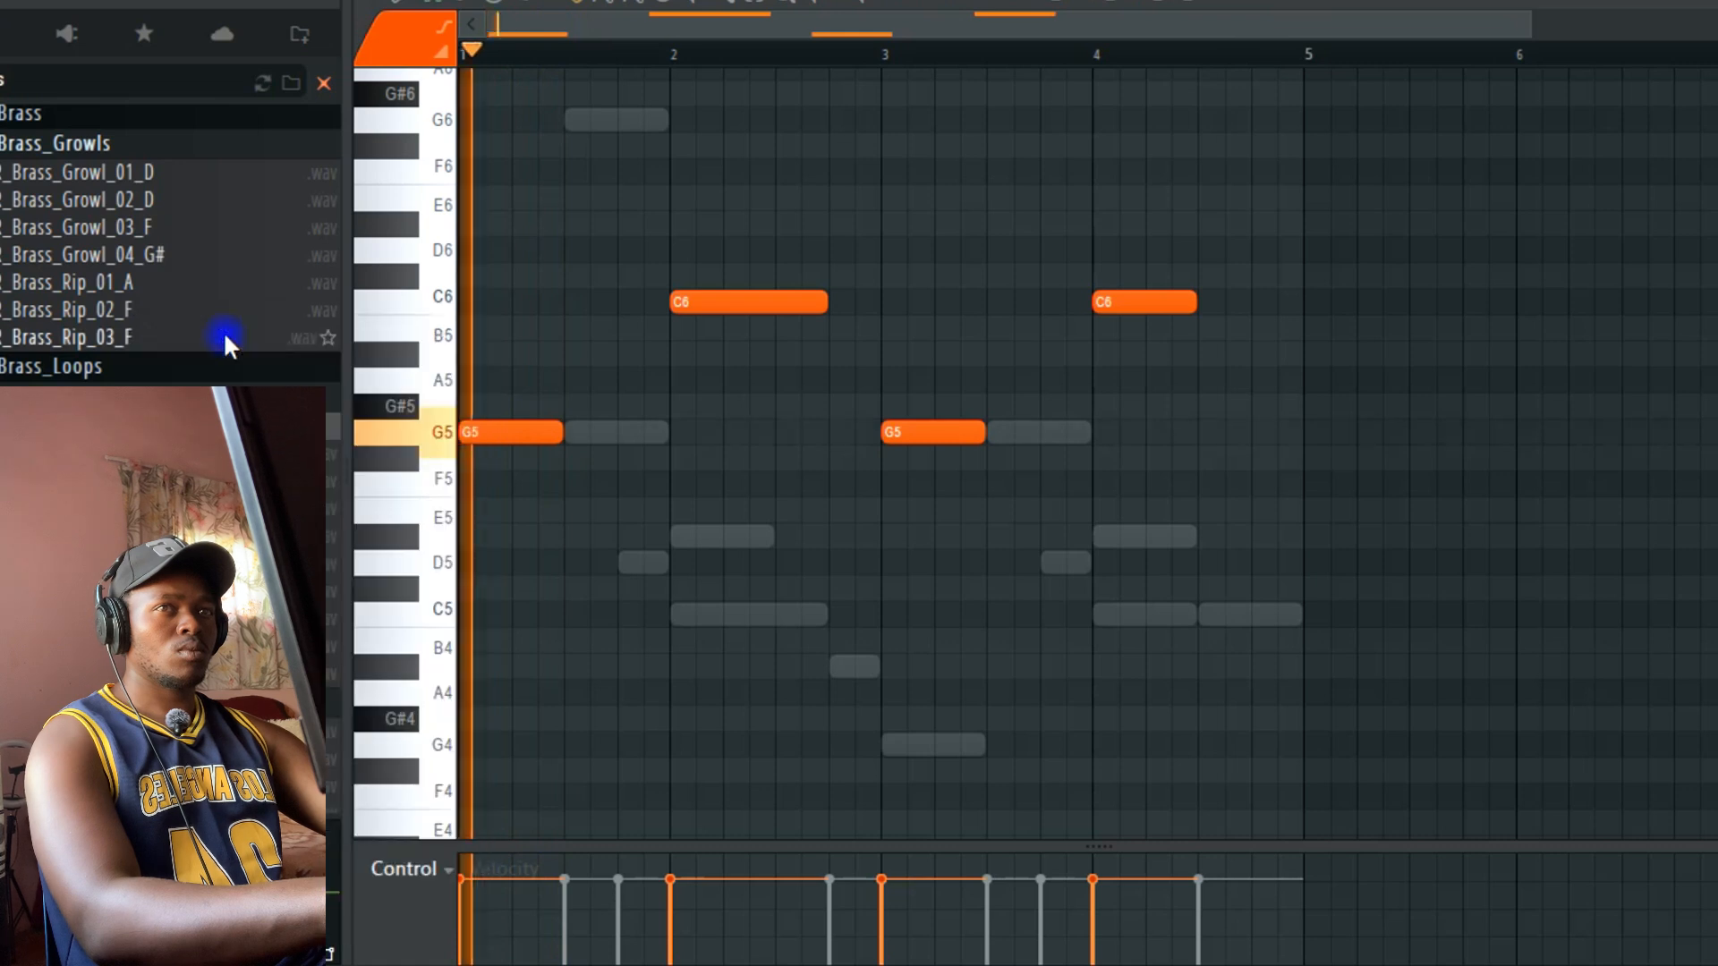
{"action": "key", "text": "space"}
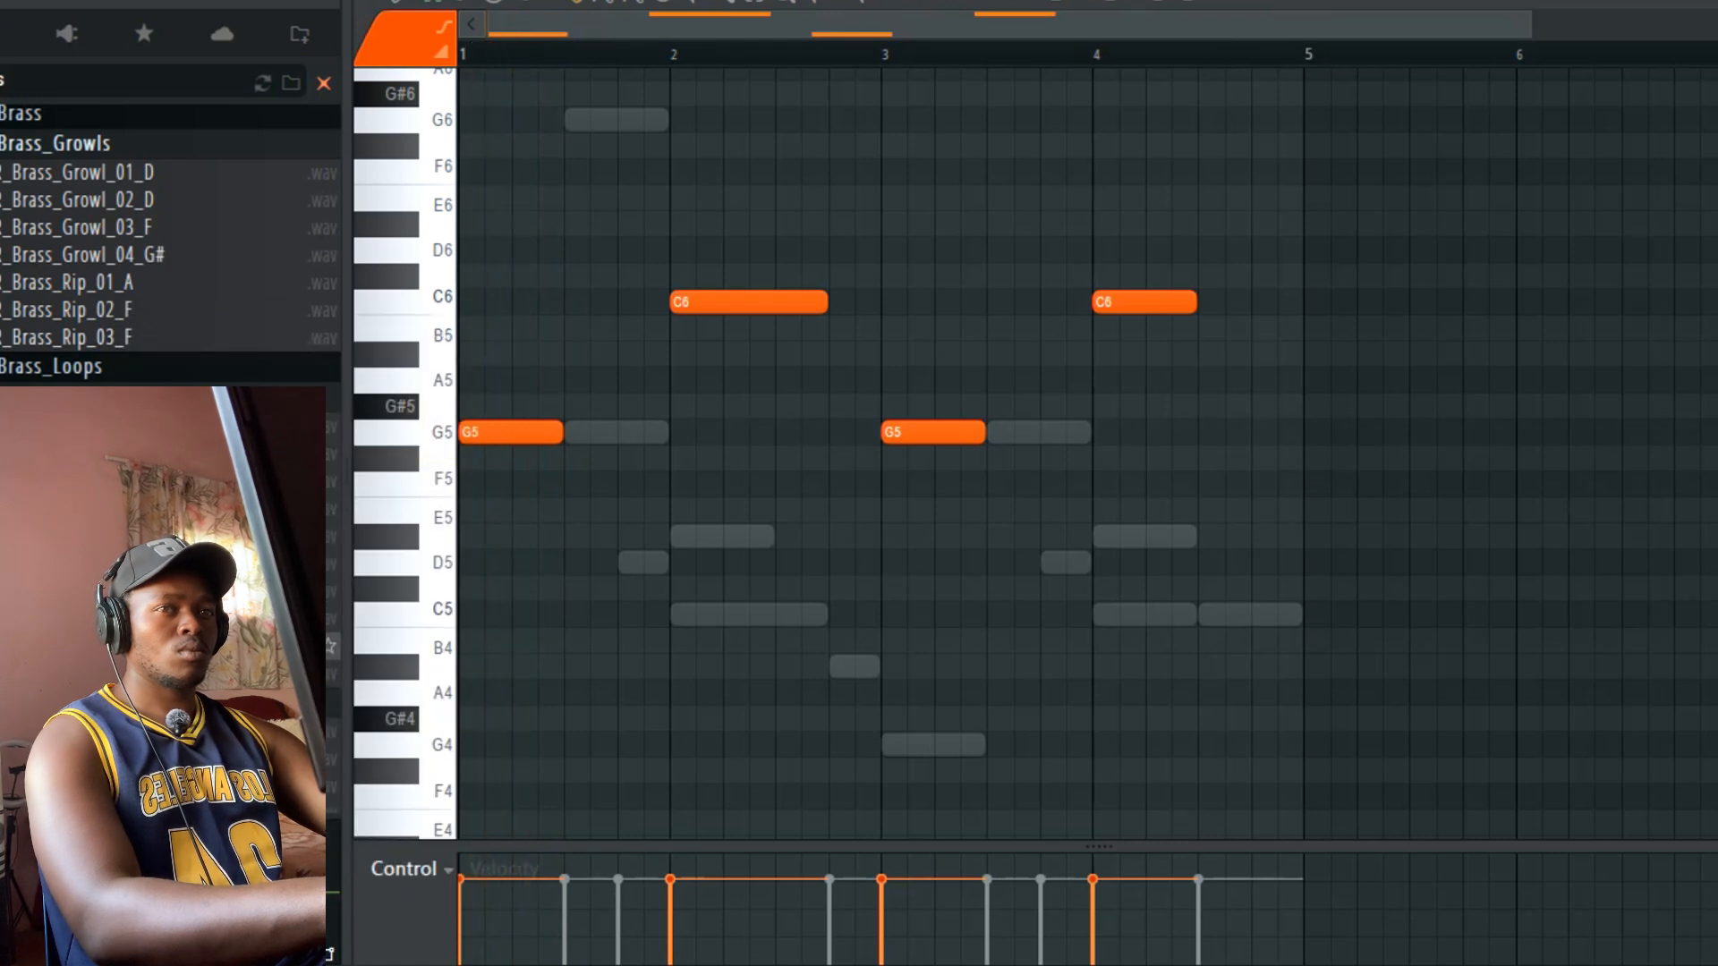
{"action": "right_click", "coordinate": [134, 313]}
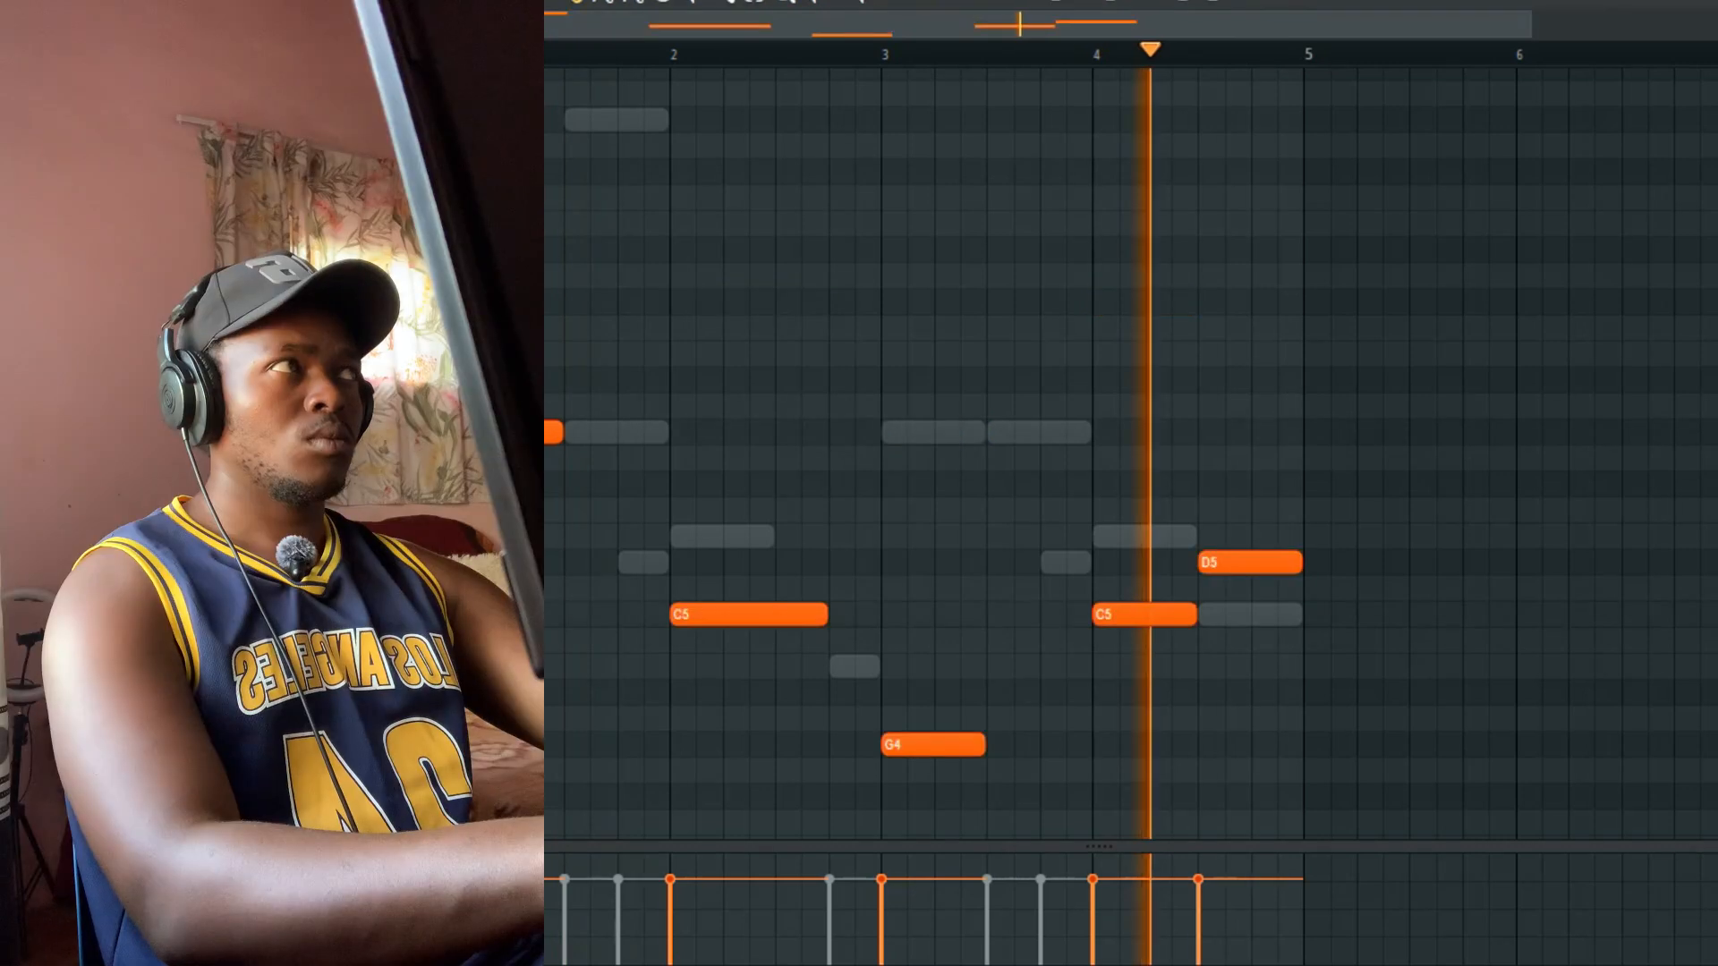
Step: Duplicate the two FL Keys clips to bar 65 in the playlist and clear the pattern's custom name
{"action": "key", "text": "F5"}
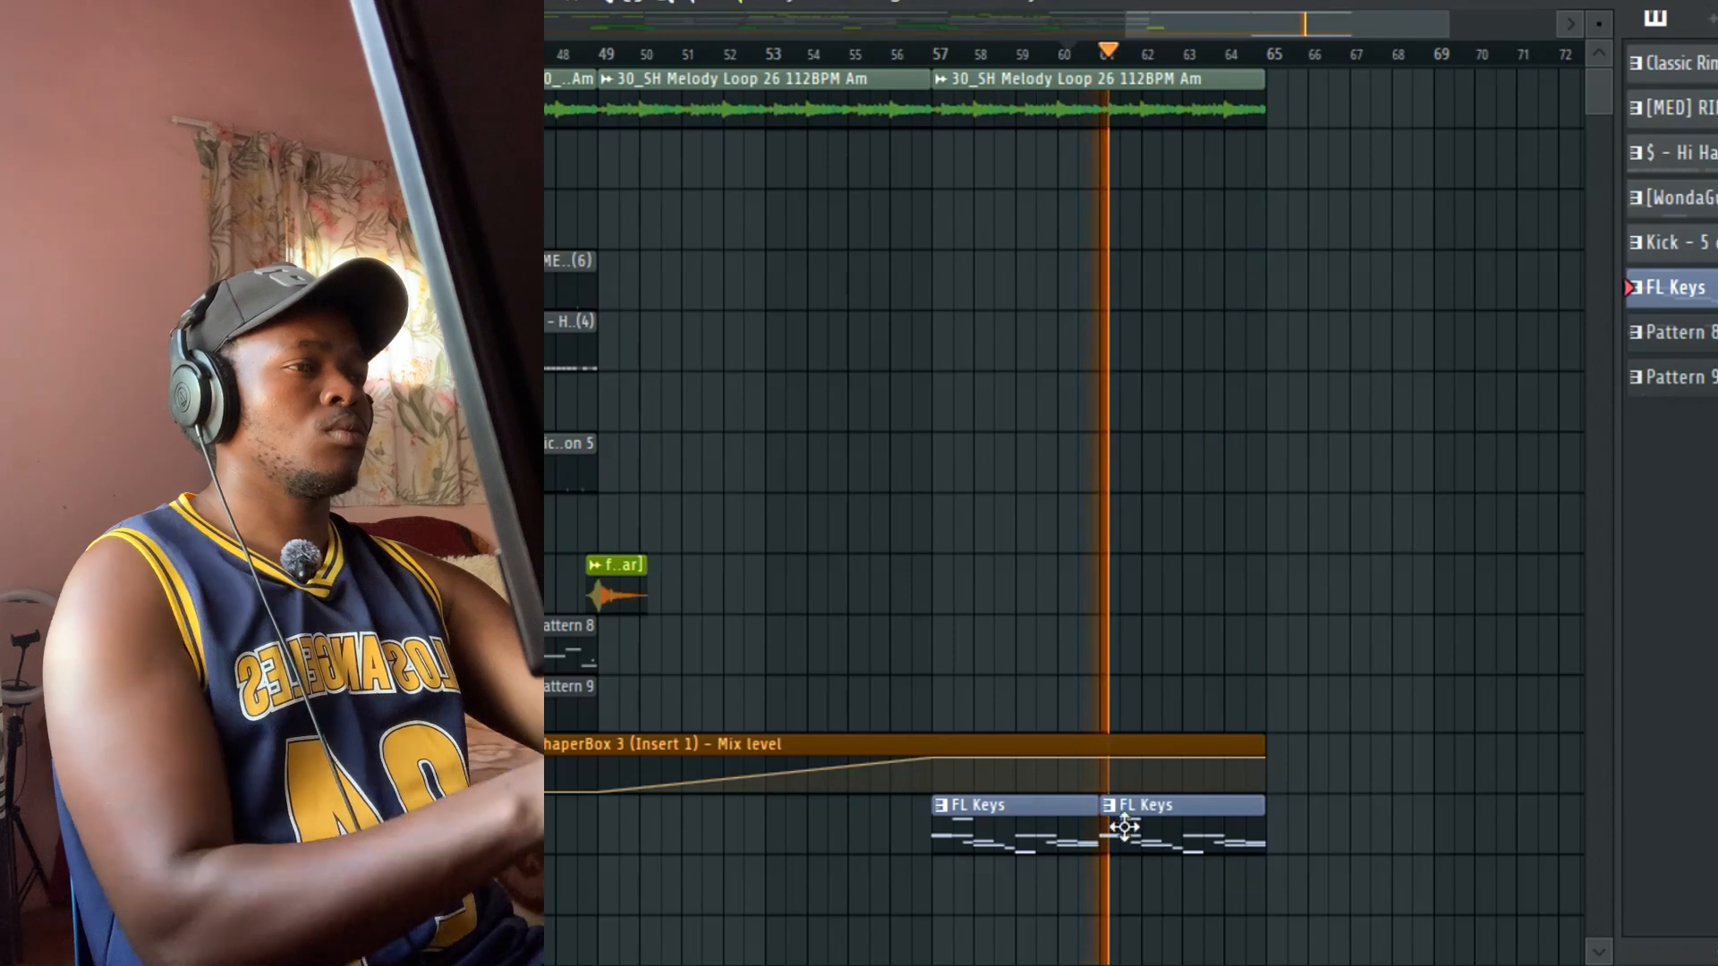
{"action": "left_click_drag", "start_coordinate": [1091, 821], "coordinate": [1308, 817]}
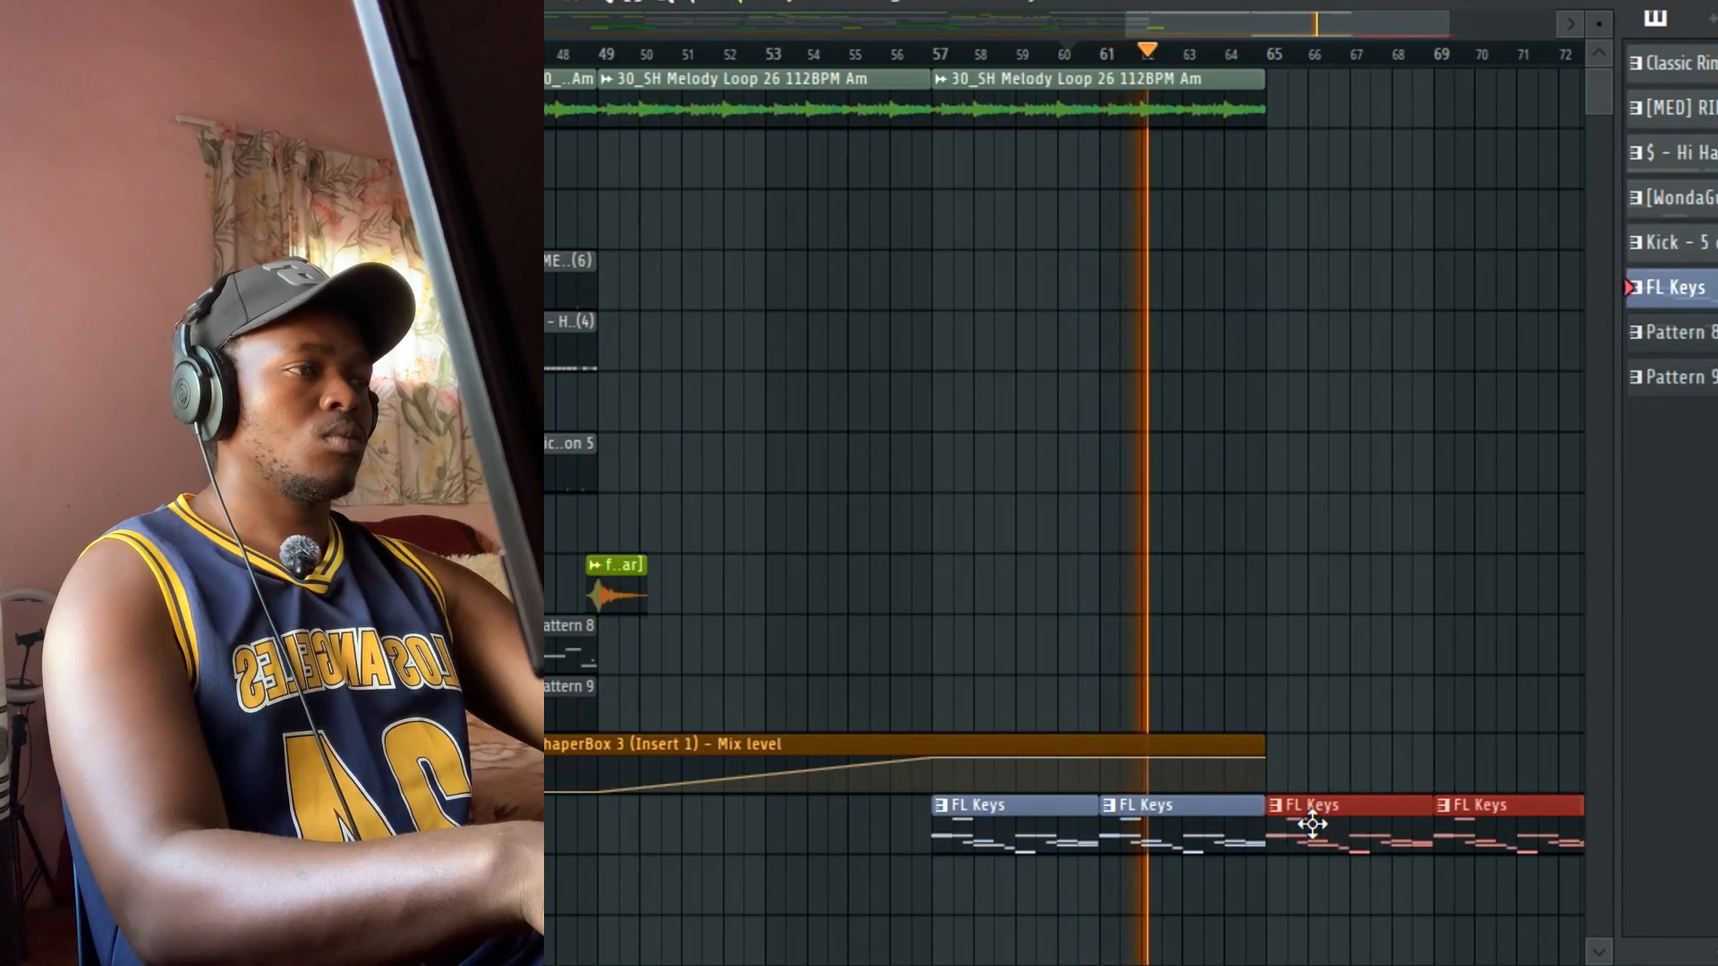
{"action": "right_click", "coordinate": [1671, 287]}
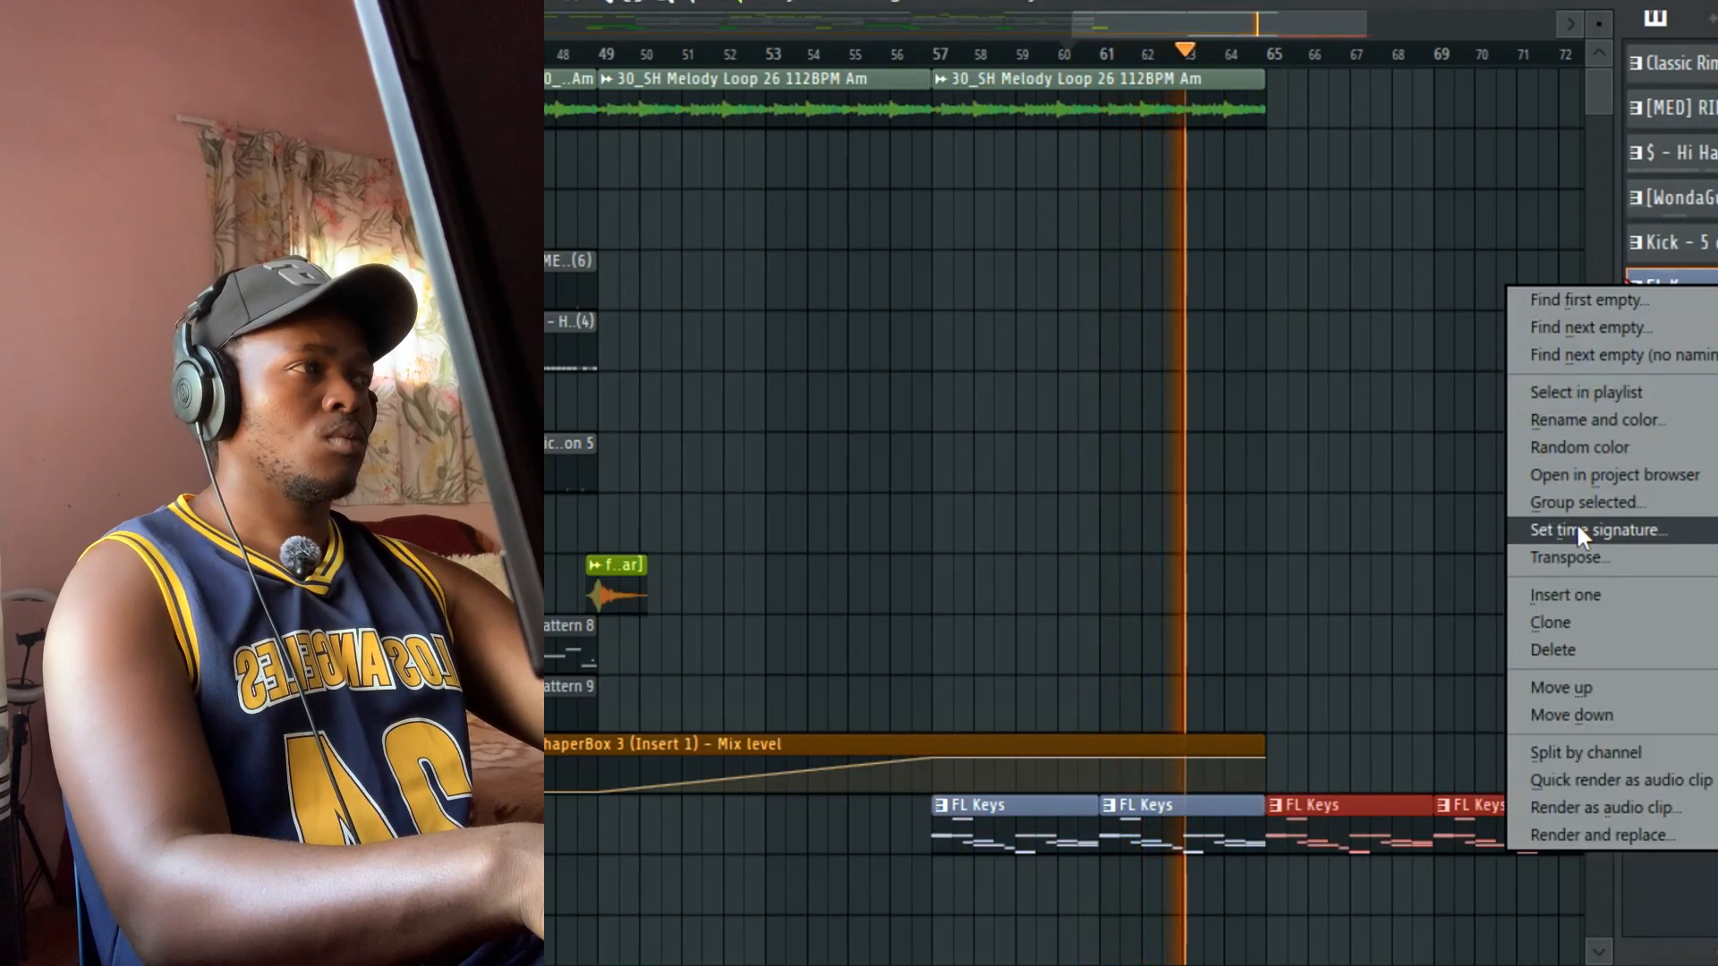
{"action": "left_click", "coordinate": [1576, 421]}
{"action": "key", "text": "BackSpace"}
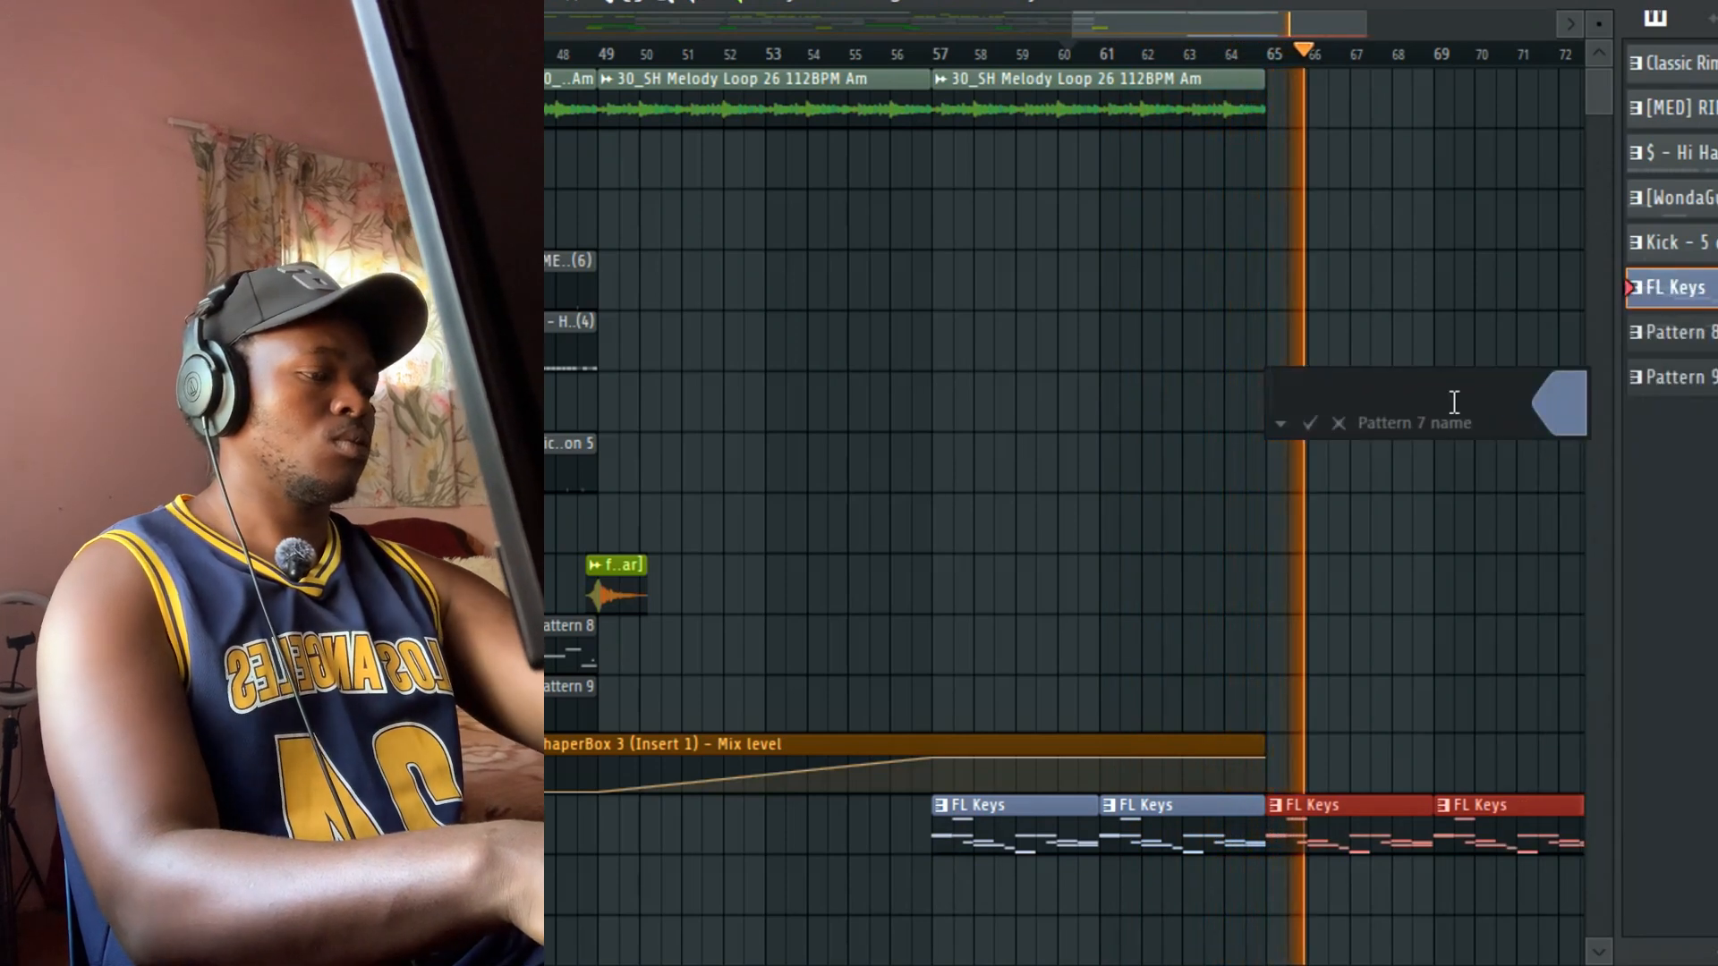
{"action": "key", "text": "Return"}
Step: Split Pattern 7 by channel into separate patterns
{"action": "right_click", "coordinate": [1665, 287]}
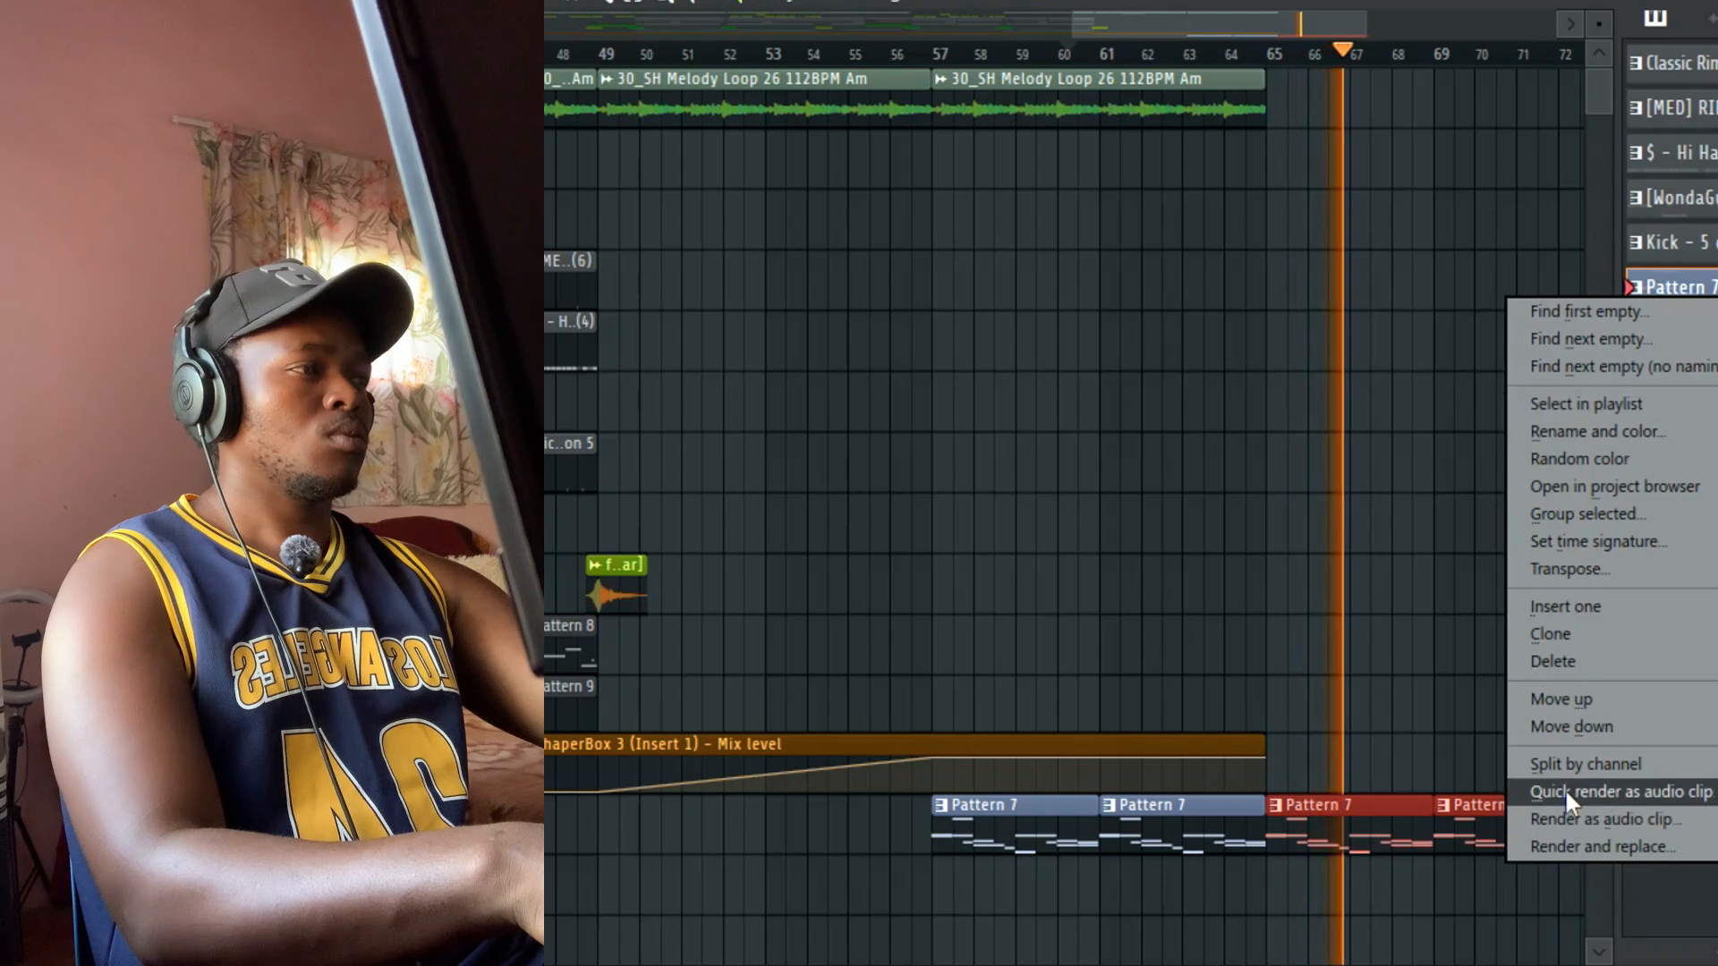
{"action": "left_click", "coordinate": [1558, 758]}
{"action": "scroll", "coordinate": [1306, 633], "scroll_direction": "down", "scroll_amount": 2}
{"action": "scroll", "coordinate": [1306, 633], "scroll_direction": "down", "scroll_amount": 1}
{"action": "left_click", "coordinate": [1170, 582]}
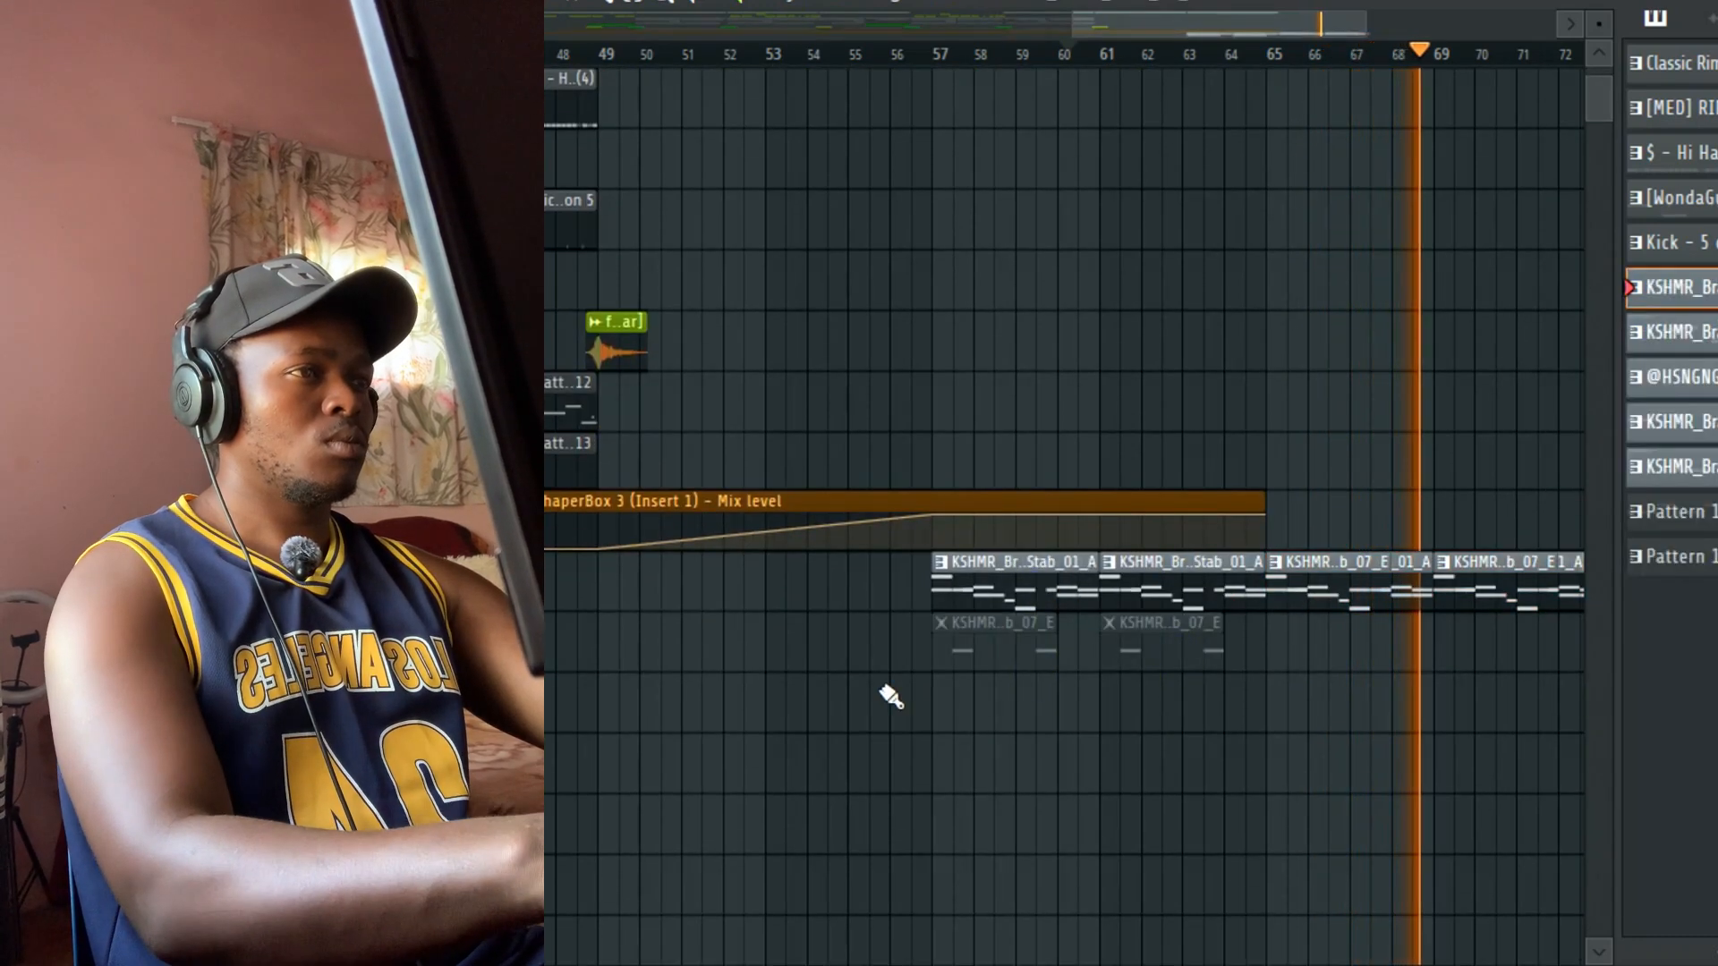
Step: Replace the split clips at bar 57 with the five single-channel brass clips stacked on separate tracks, and play from bar 57
{"action": "right_click", "coordinate": [975, 640]}
{"action": "right_click", "coordinate": [1020, 581]}
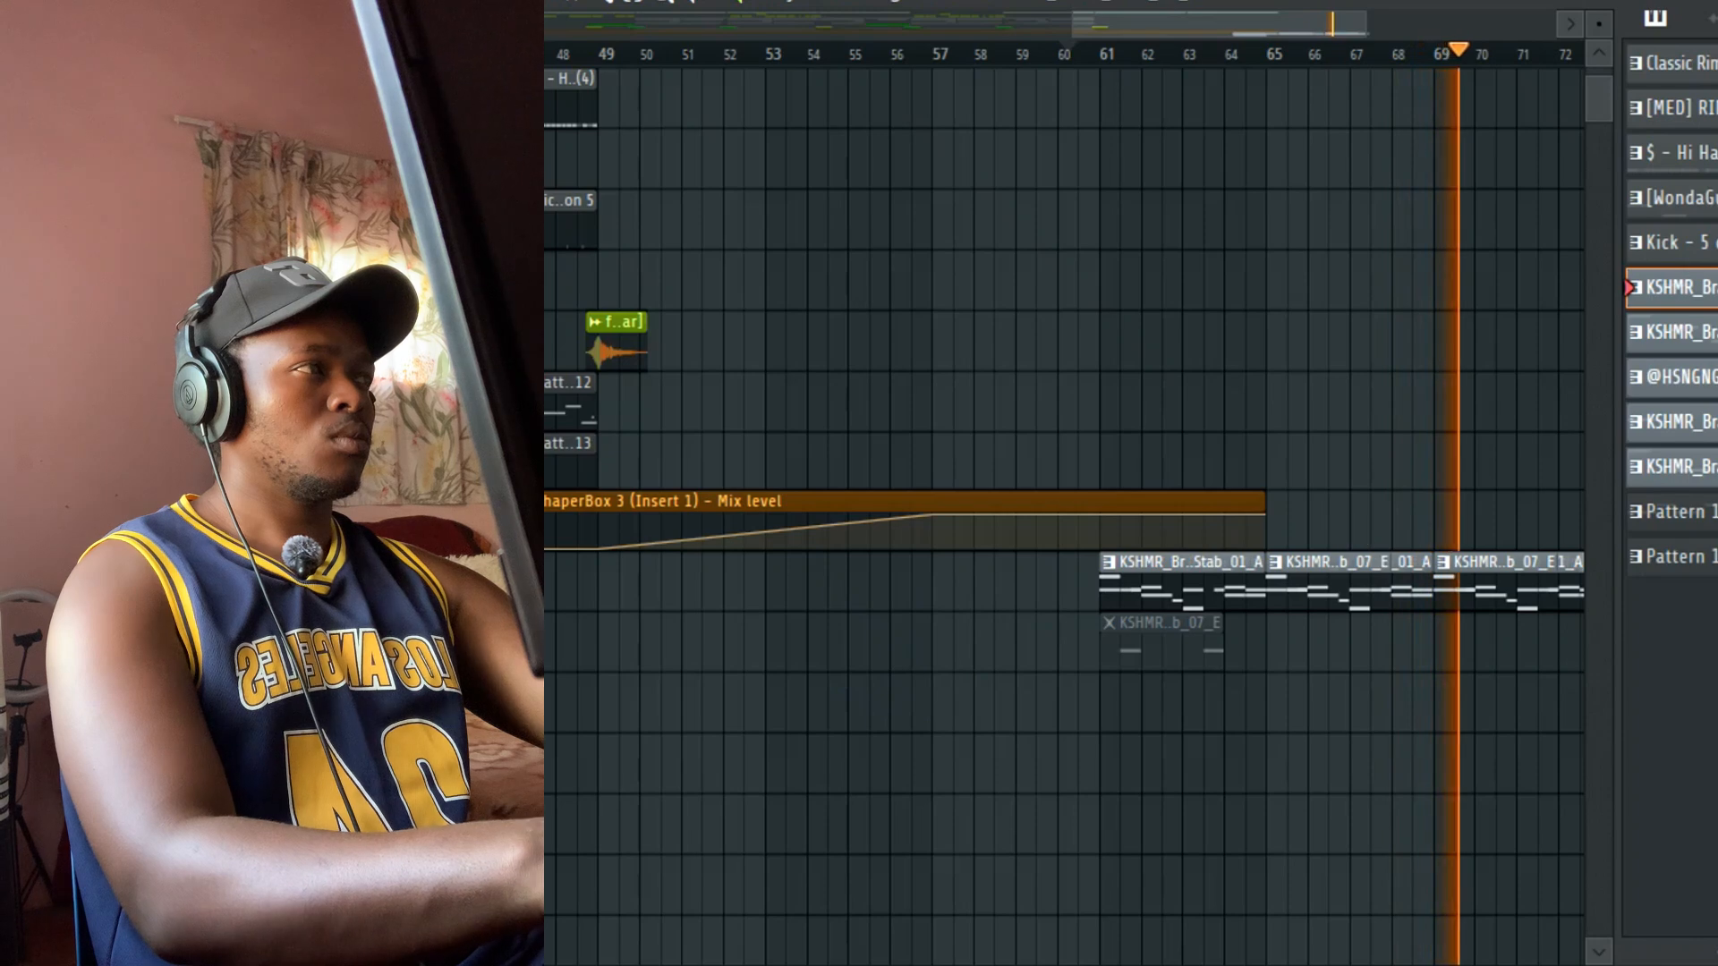
{"action": "left_click_drag", "start_coordinate": [1294, 577], "coordinate": [930, 586]}
{"action": "left_click", "coordinate": [945, 68]}
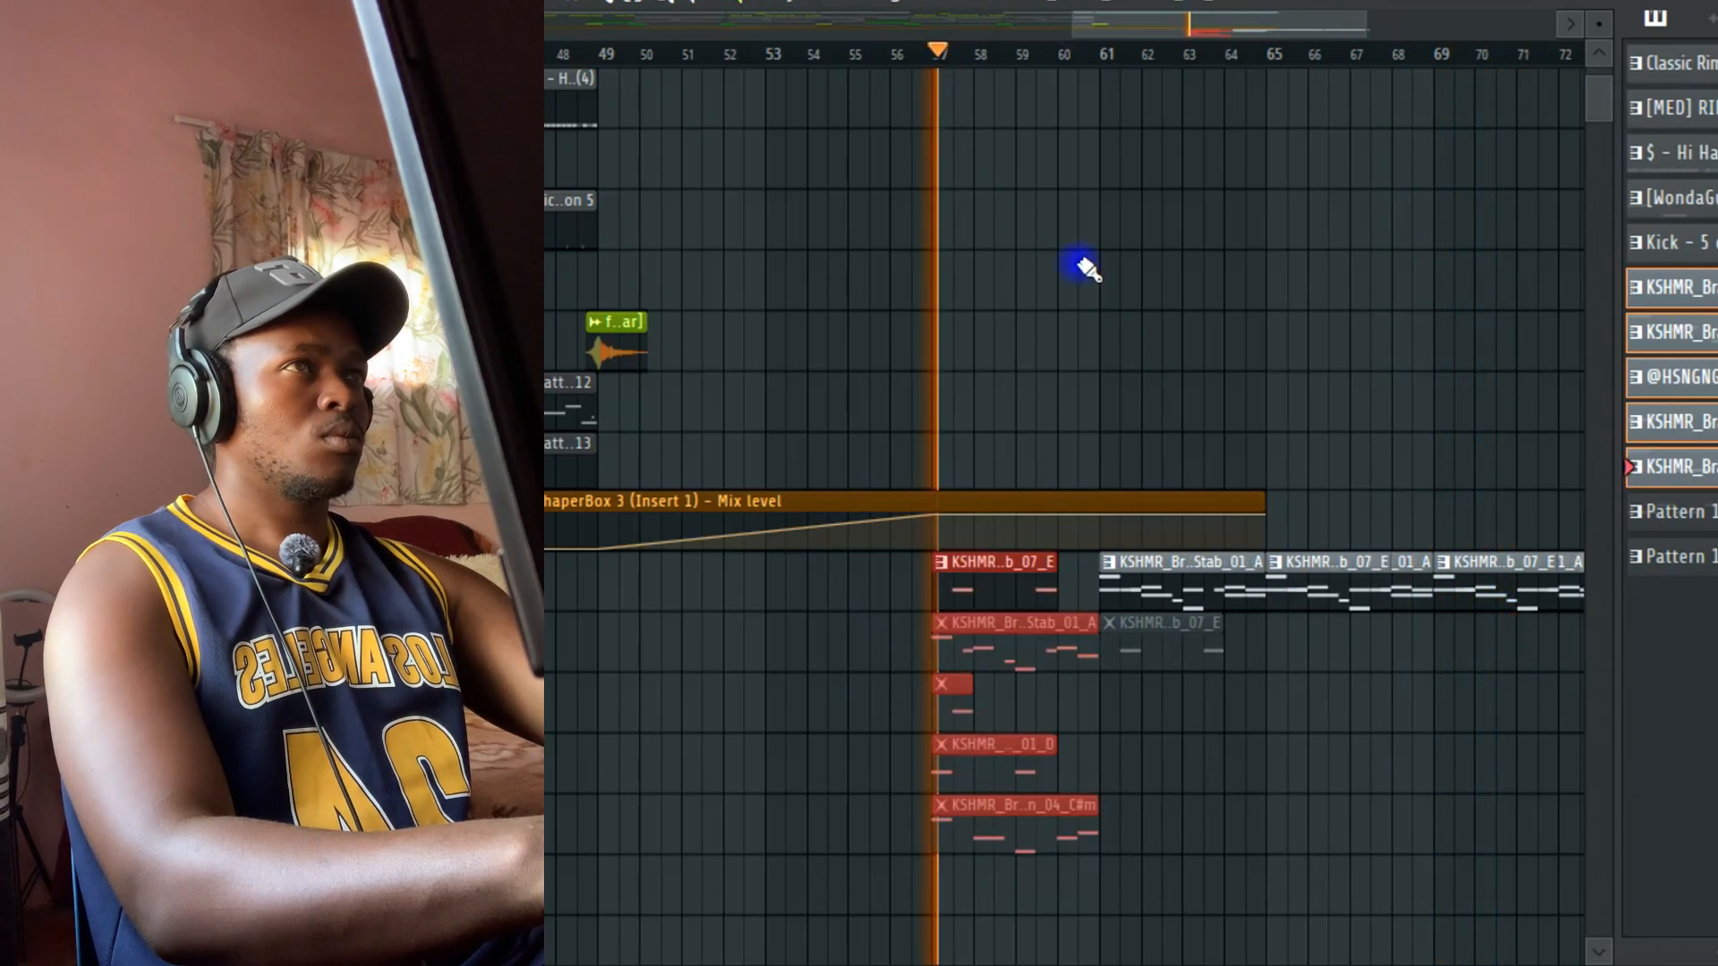
Step: Delete the leftover split clips from bar 61 onward and unmute the track with the KSHMR Stab_01_A clip
{"action": "right_click", "coordinate": [1188, 649]}
{"action": "right_click", "coordinate": [1198, 582]}
{"action": "right_click", "coordinate": [1334, 583]}
{"action": "right_click", "coordinate": [1503, 586]}
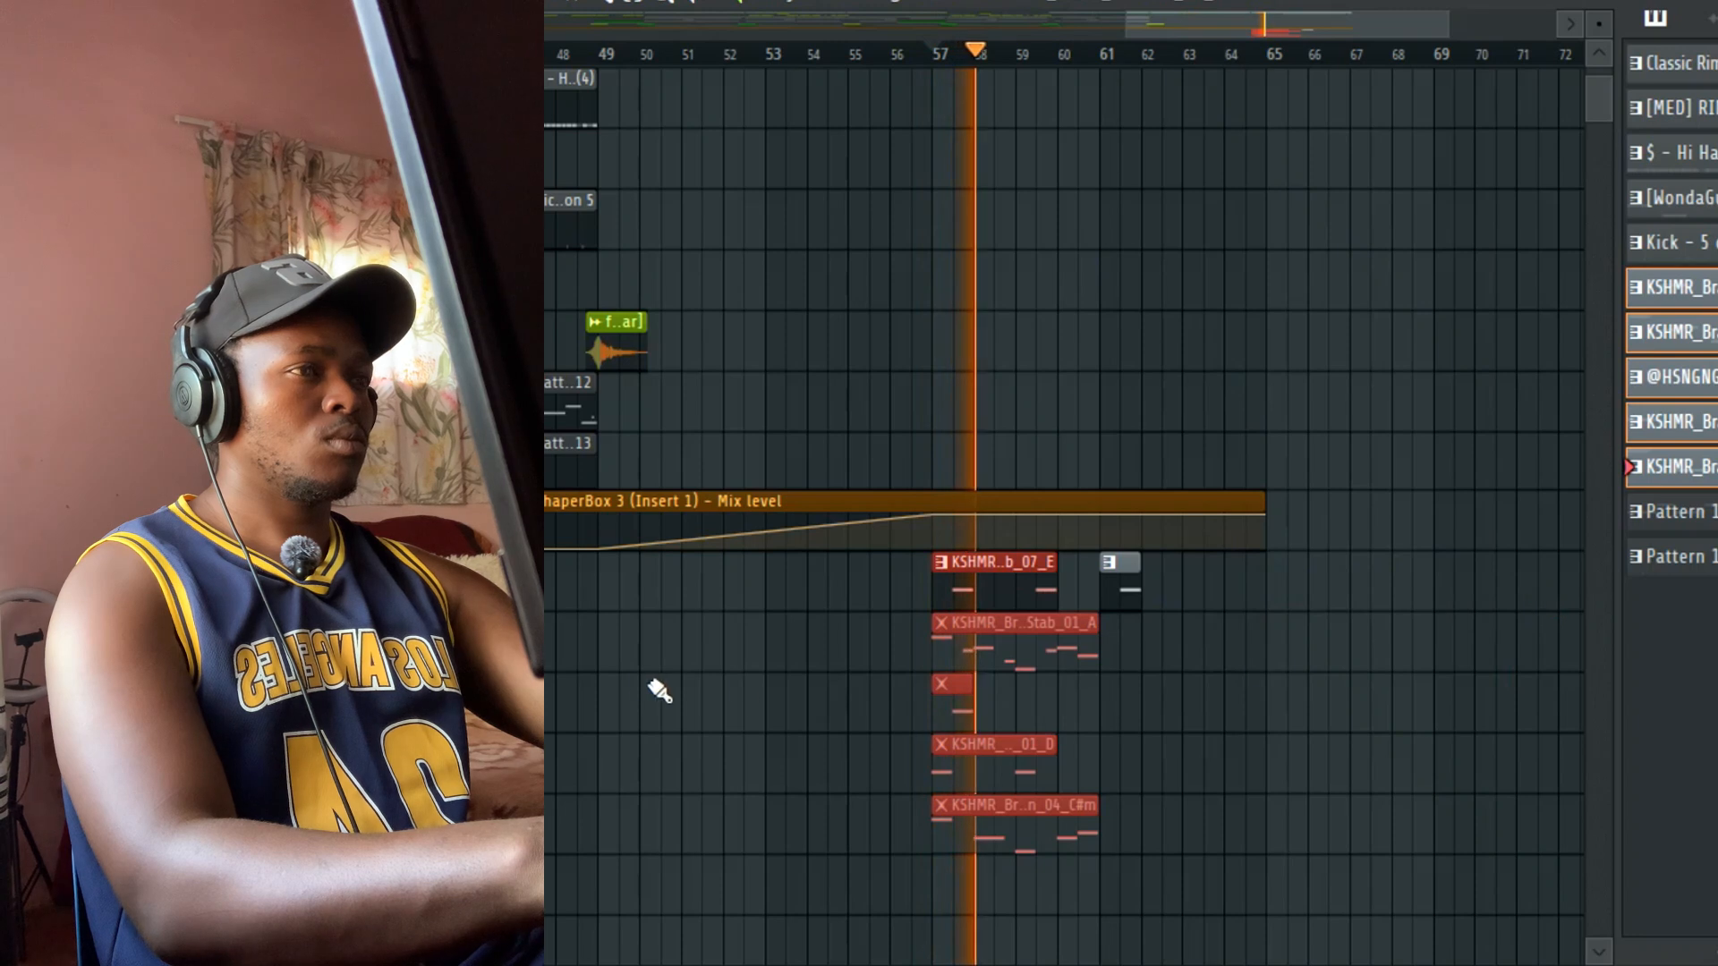
{"action": "left_click", "coordinate": [840, 640]}
{"action": "scroll", "coordinate": [1002, 572], "scroll_direction": "down", "scroll_amount": 3}
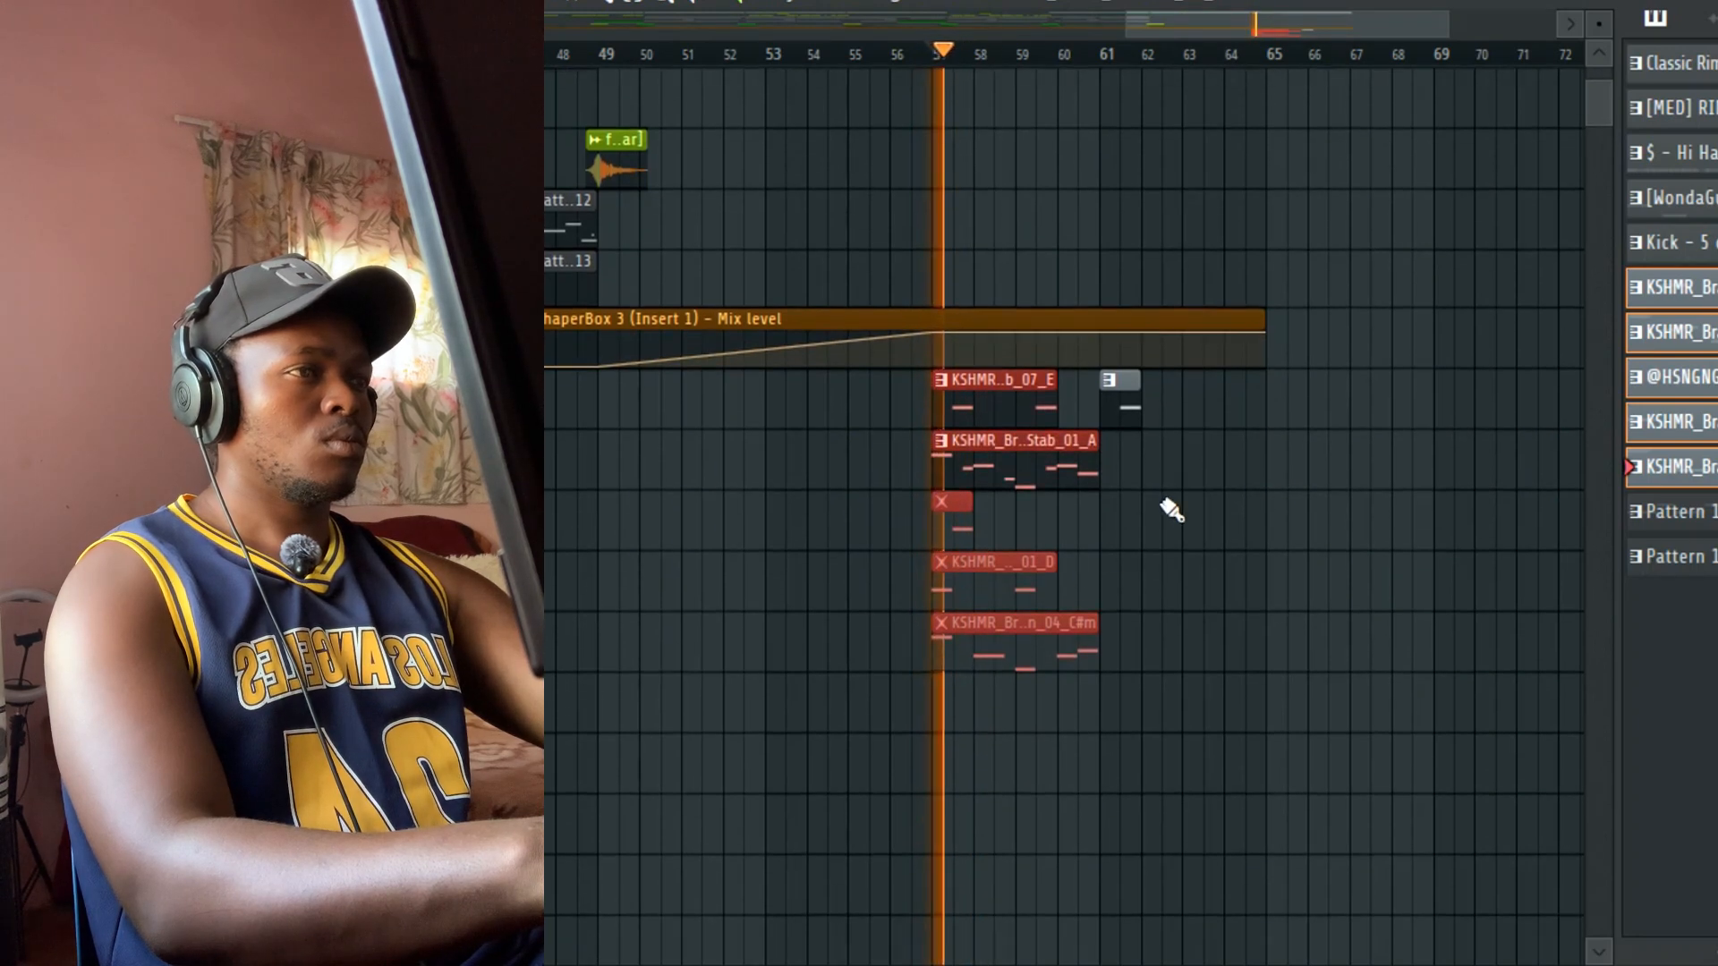
{"action": "right_click", "coordinate": [1129, 414]}
Step: Duplicate the stack of five brass clips from bar 57 to bars 65 and 61
{"action": "left_click_drag", "start_coordinate": [1104, 369], "coordinate": [940, 720]}
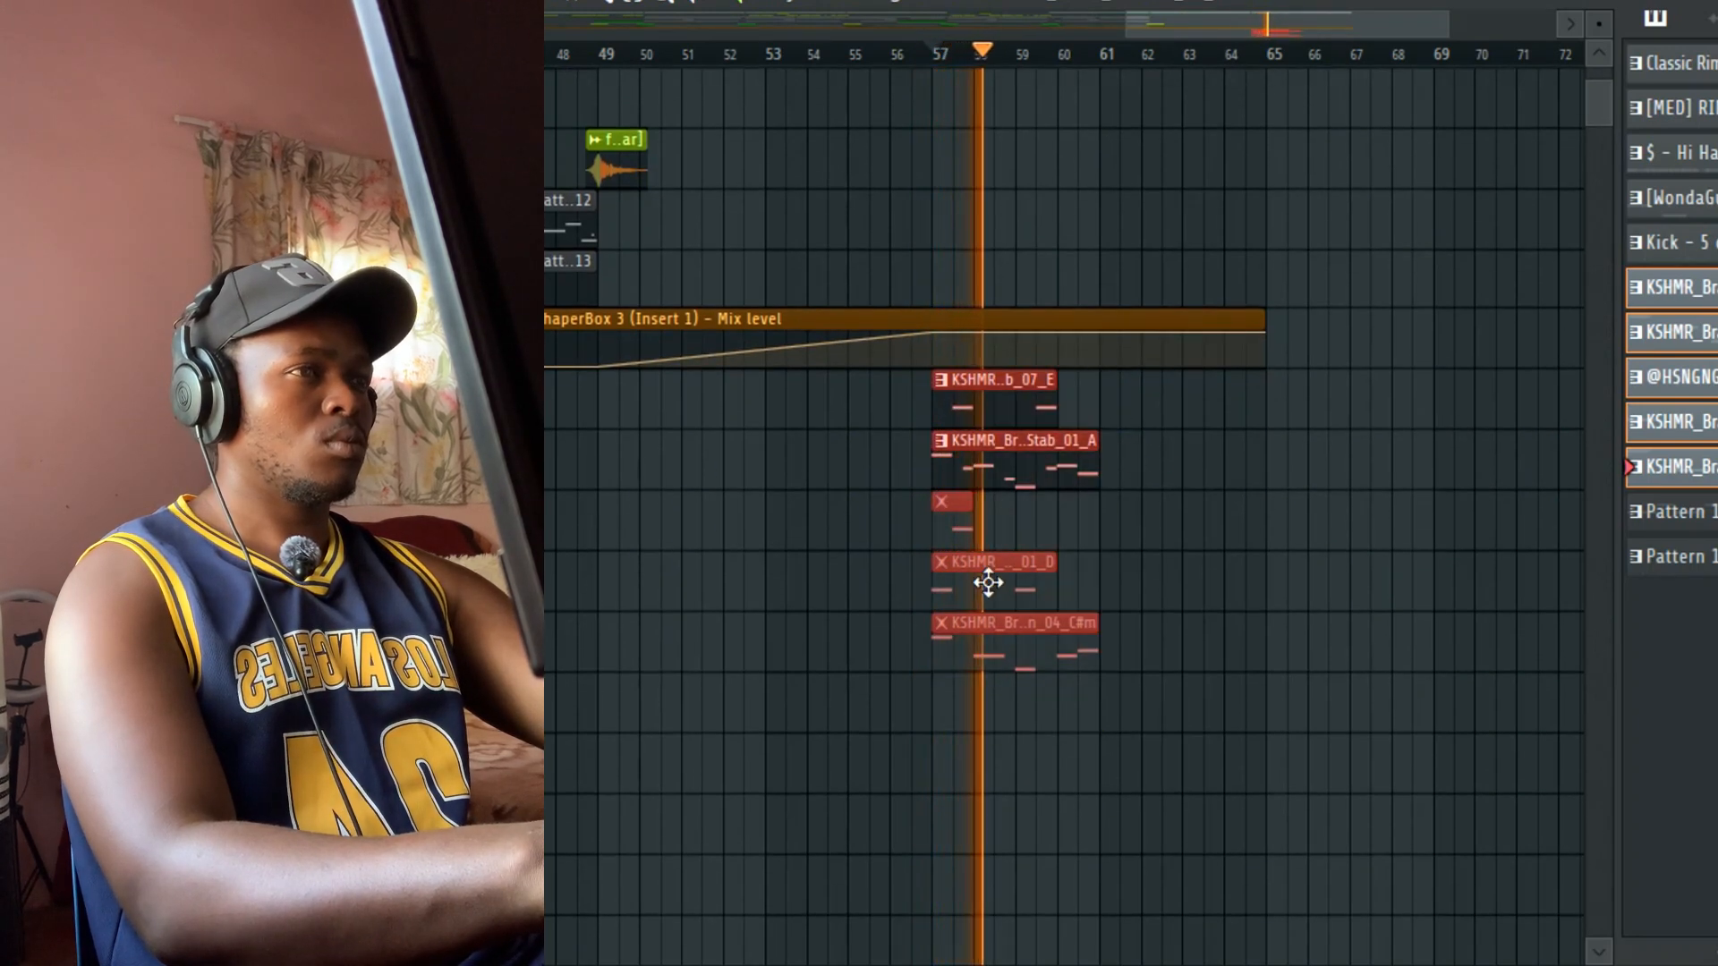
{"action": "left_click_drag", "start_coordinate": [996, 559], "coordinate": [1330, 554]}
{"action": "left_click_drag", "start_coordinate": [1104, 671], "coordinate": [940, 372]}
{"action": "left_click_drag", "start_coordinate": [993, 398], "coordinate": [1166, 400]}
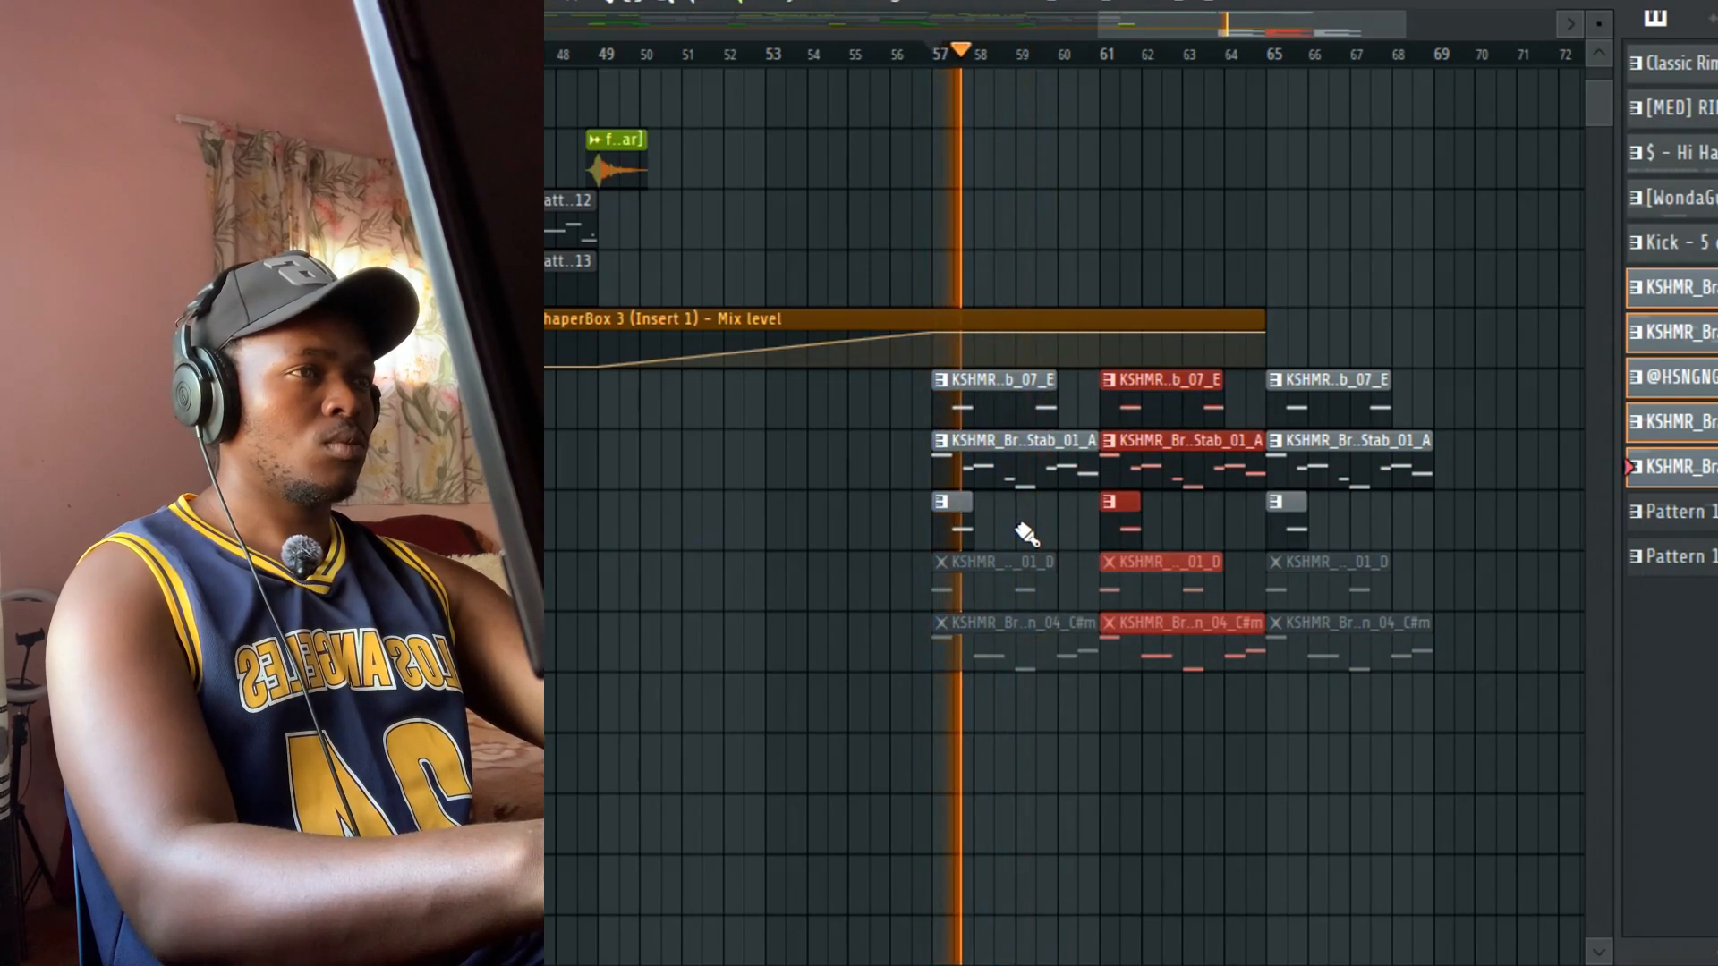
Step: Trim the first two KSHMR 01_D clips to start at bars 59 and 63, and keep the unmuted 04_C#m clip only at bar 65
{"action": "key", "text": "space"}
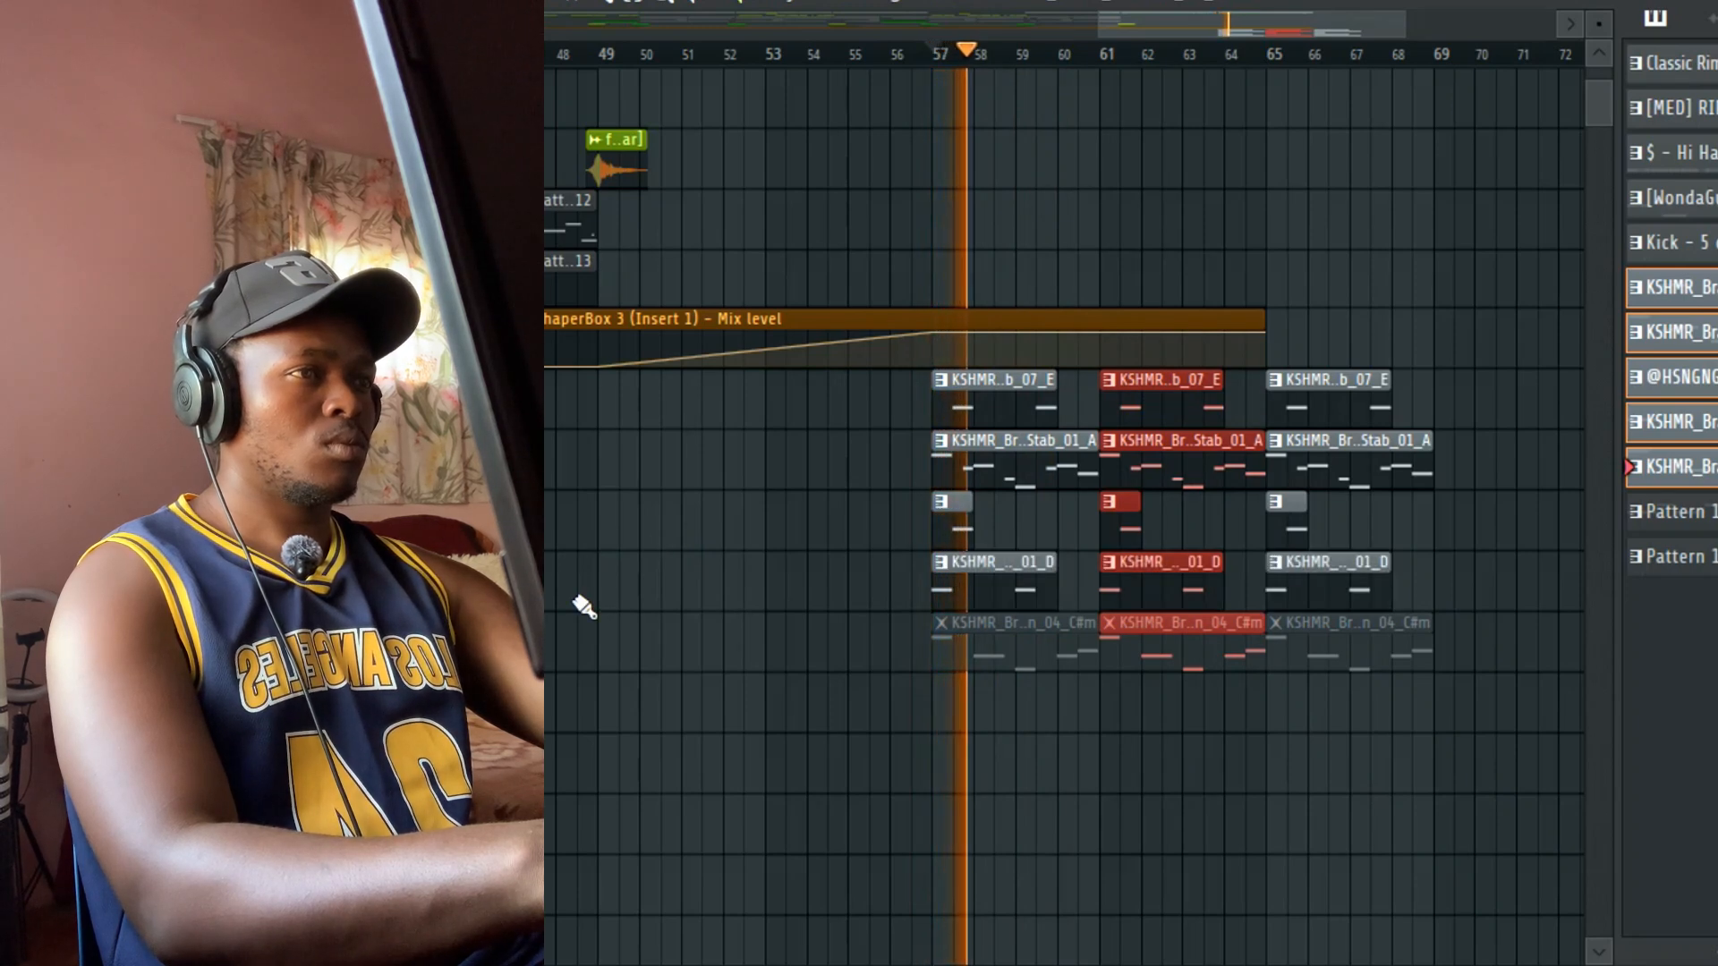
{"action": "left_click_drag", "start_coordinate": [936, 594], "coordinate": [1014, 594]}
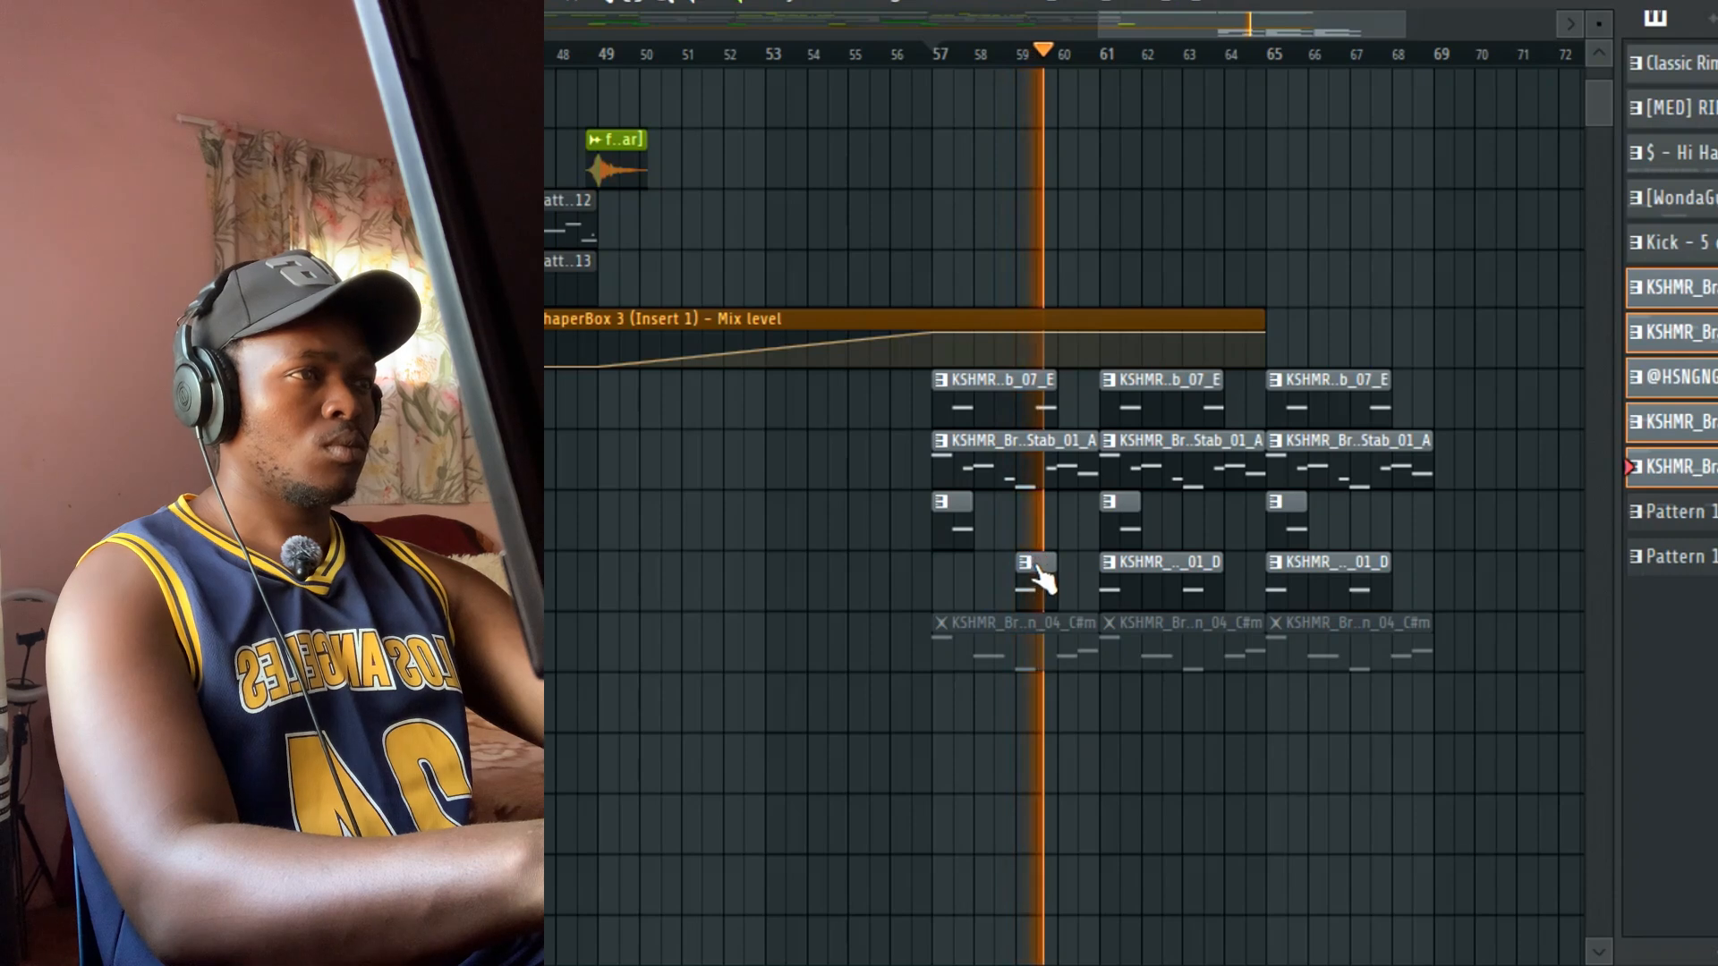
{"action": "left_click_drag", "start_coordinate": [1025, 634], "coordinate": [1134, 648]}
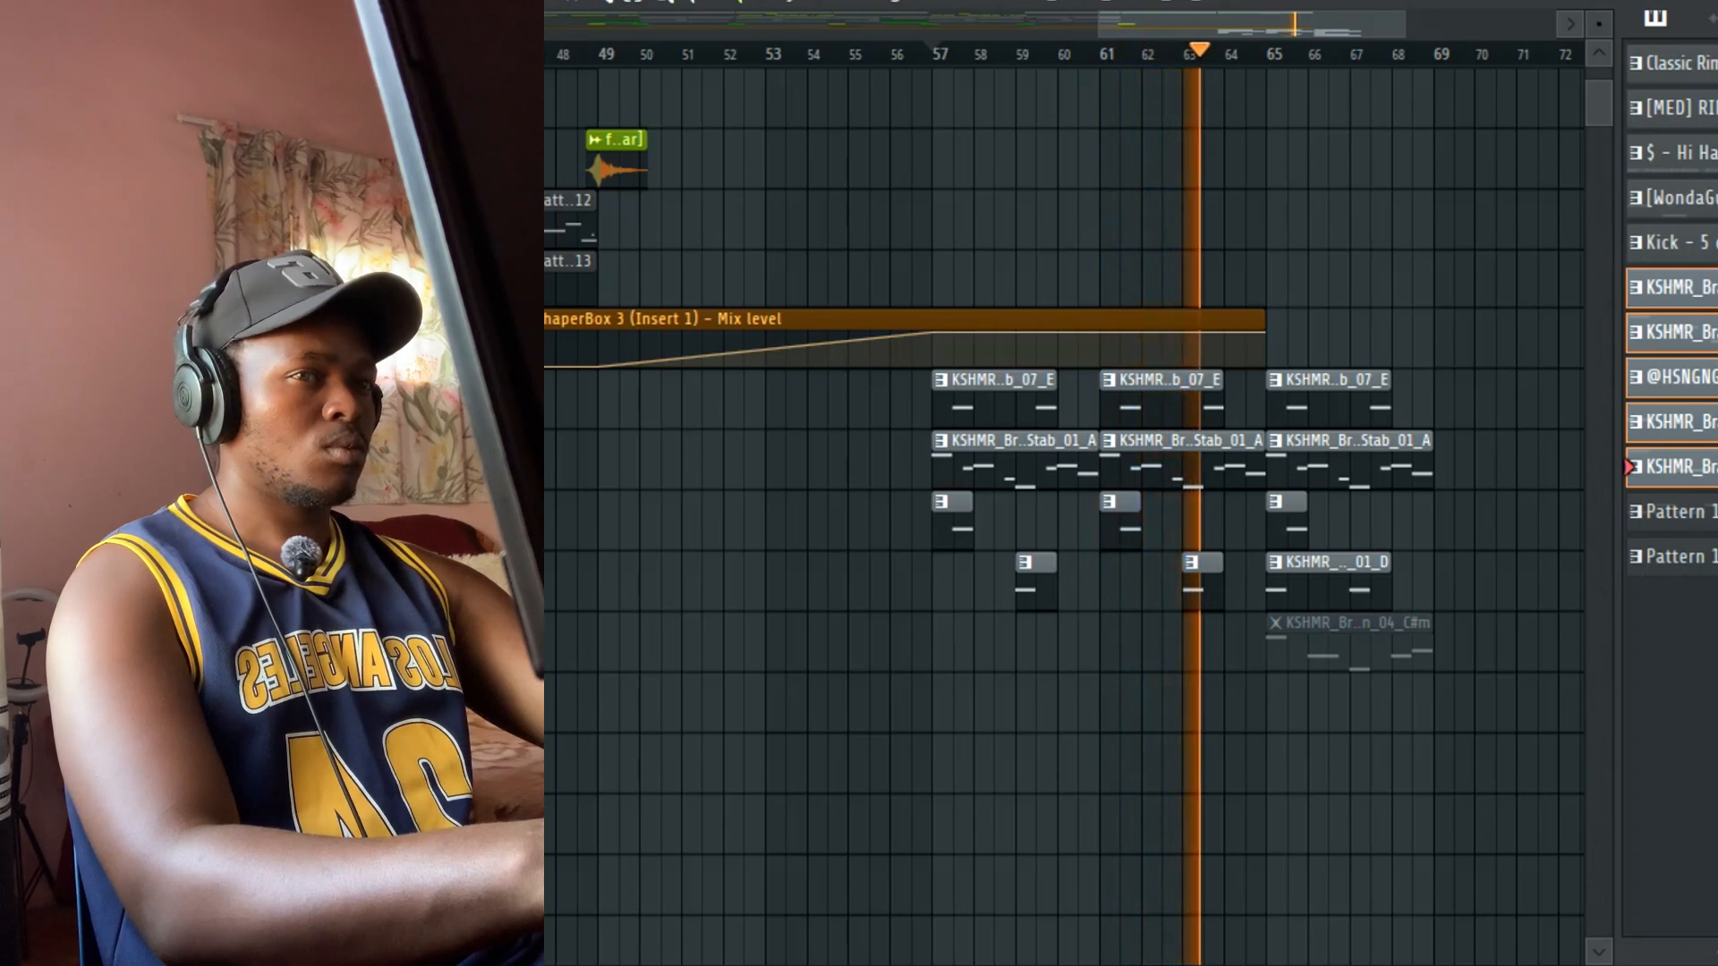
{"action": "left_click", "coordinate": [529, 624]}
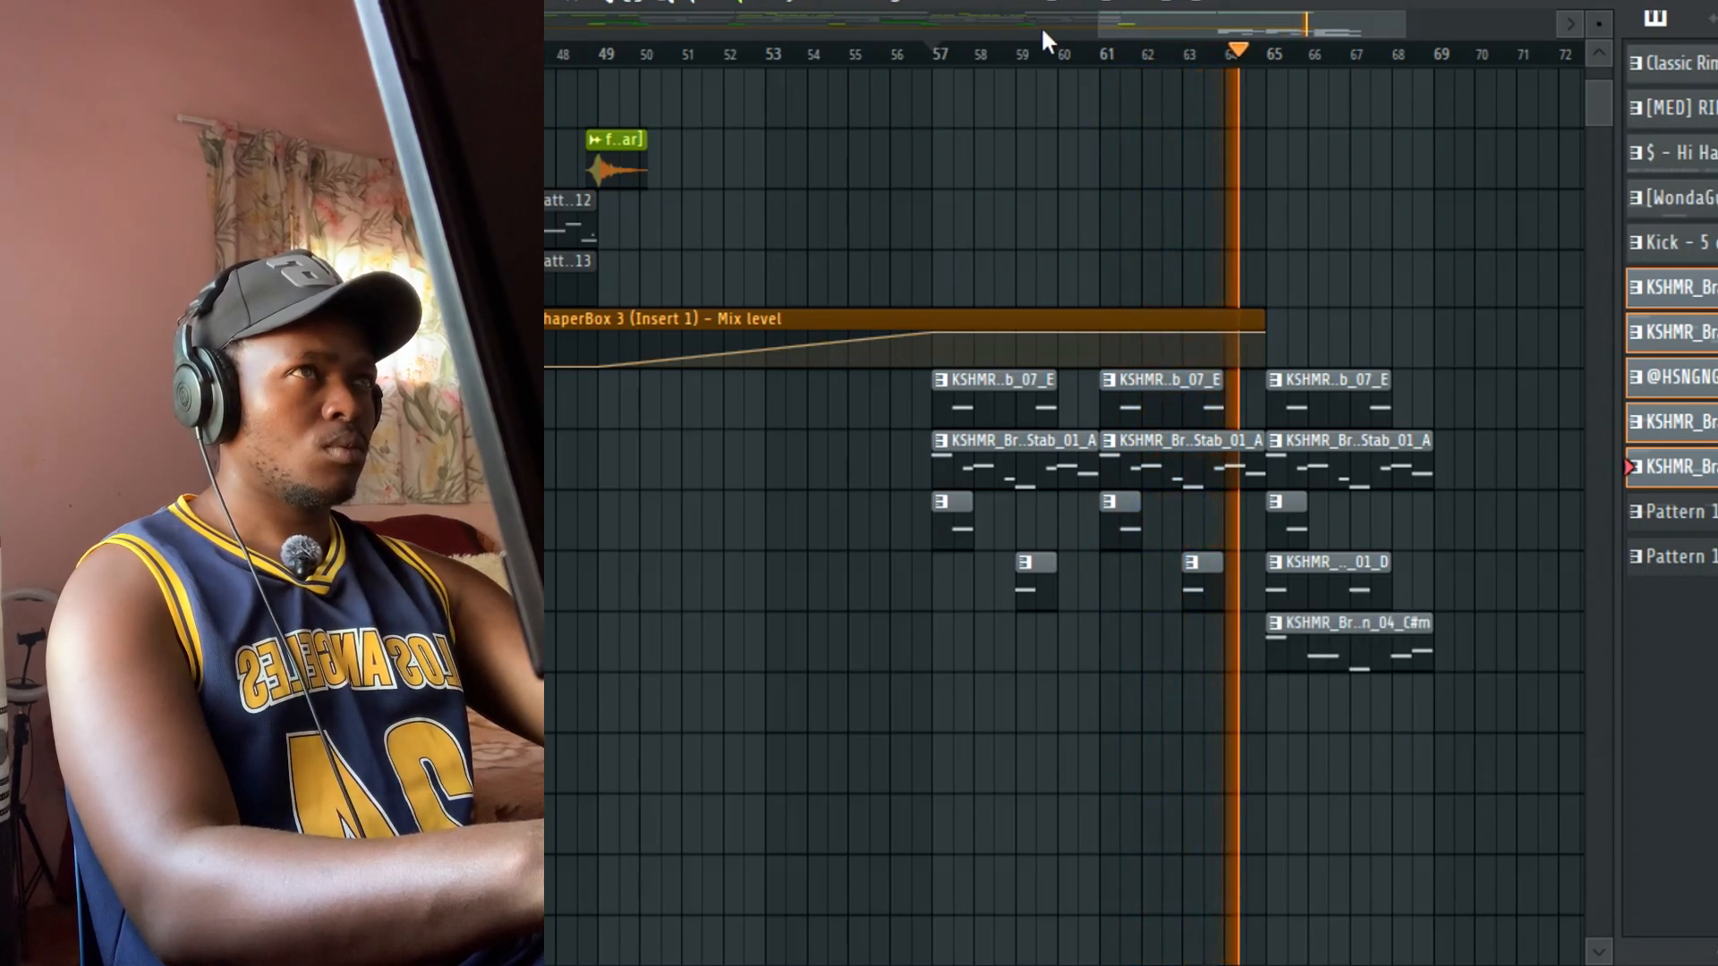
Step: Add a snare hit on step 25 of the PRZM snare 019 channel and lower both snare notes to G#4
{"action": "left_click_drag", "start_coordinate": [1093, 36], "coordinate": [922, 30]}
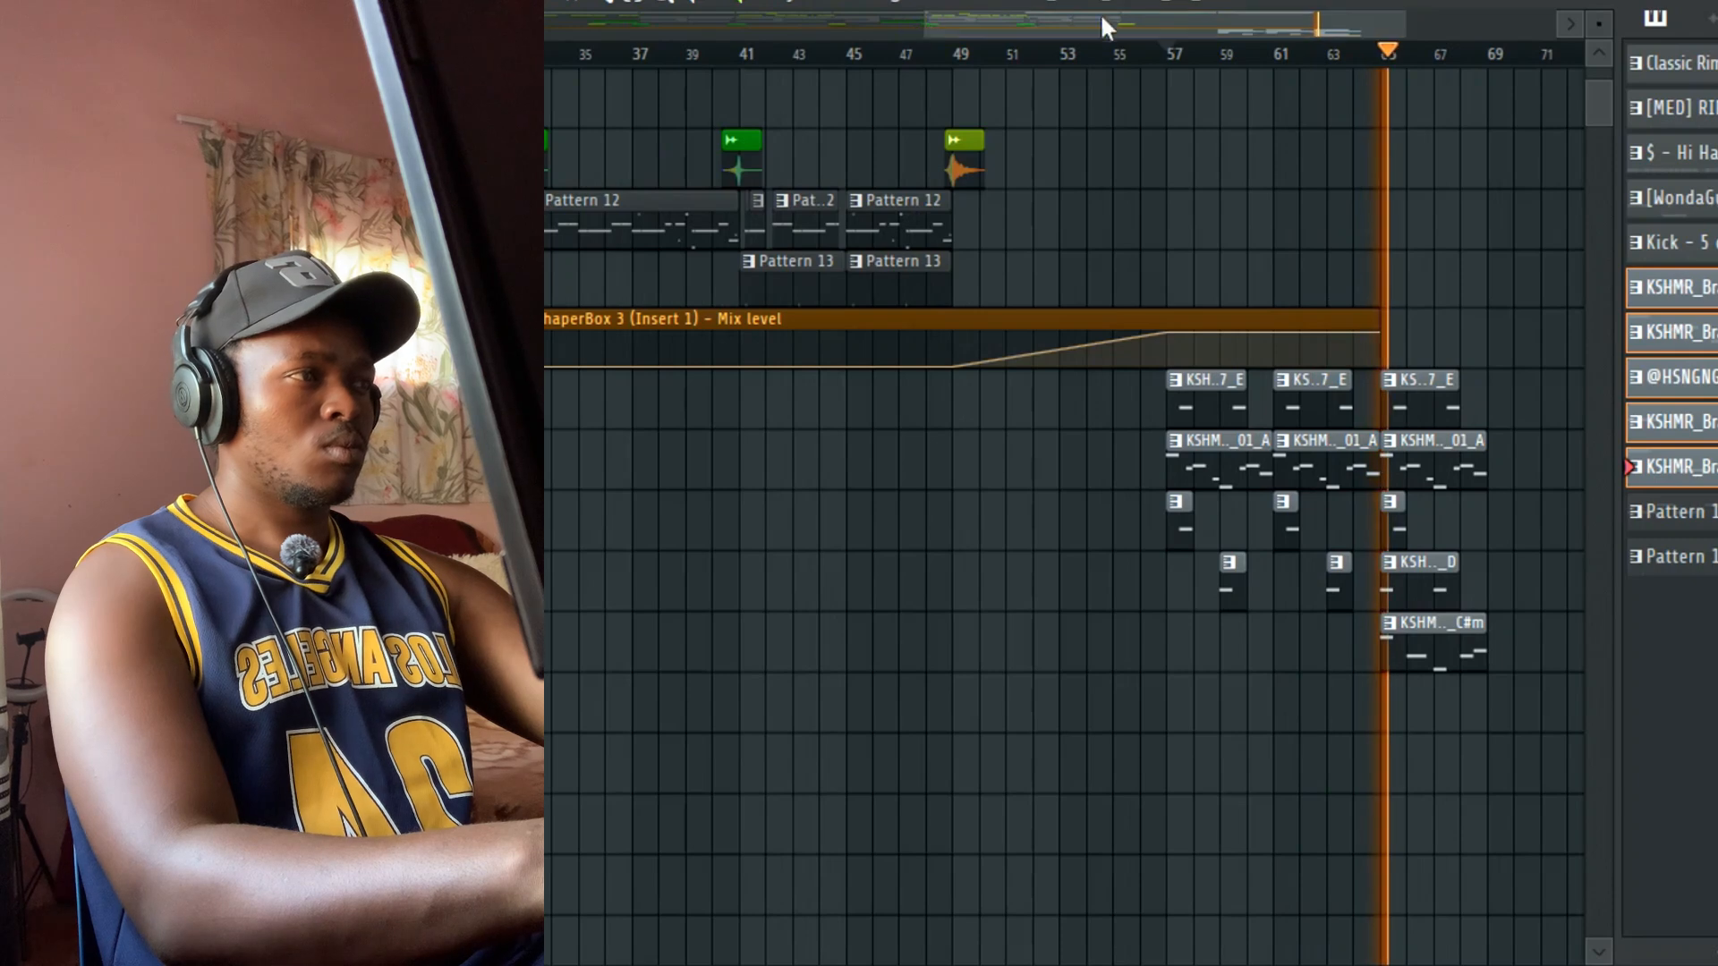
{"action": "left_click_drag", "start_coordinate": [1394, 17], "coordinate": [1487, 20]}
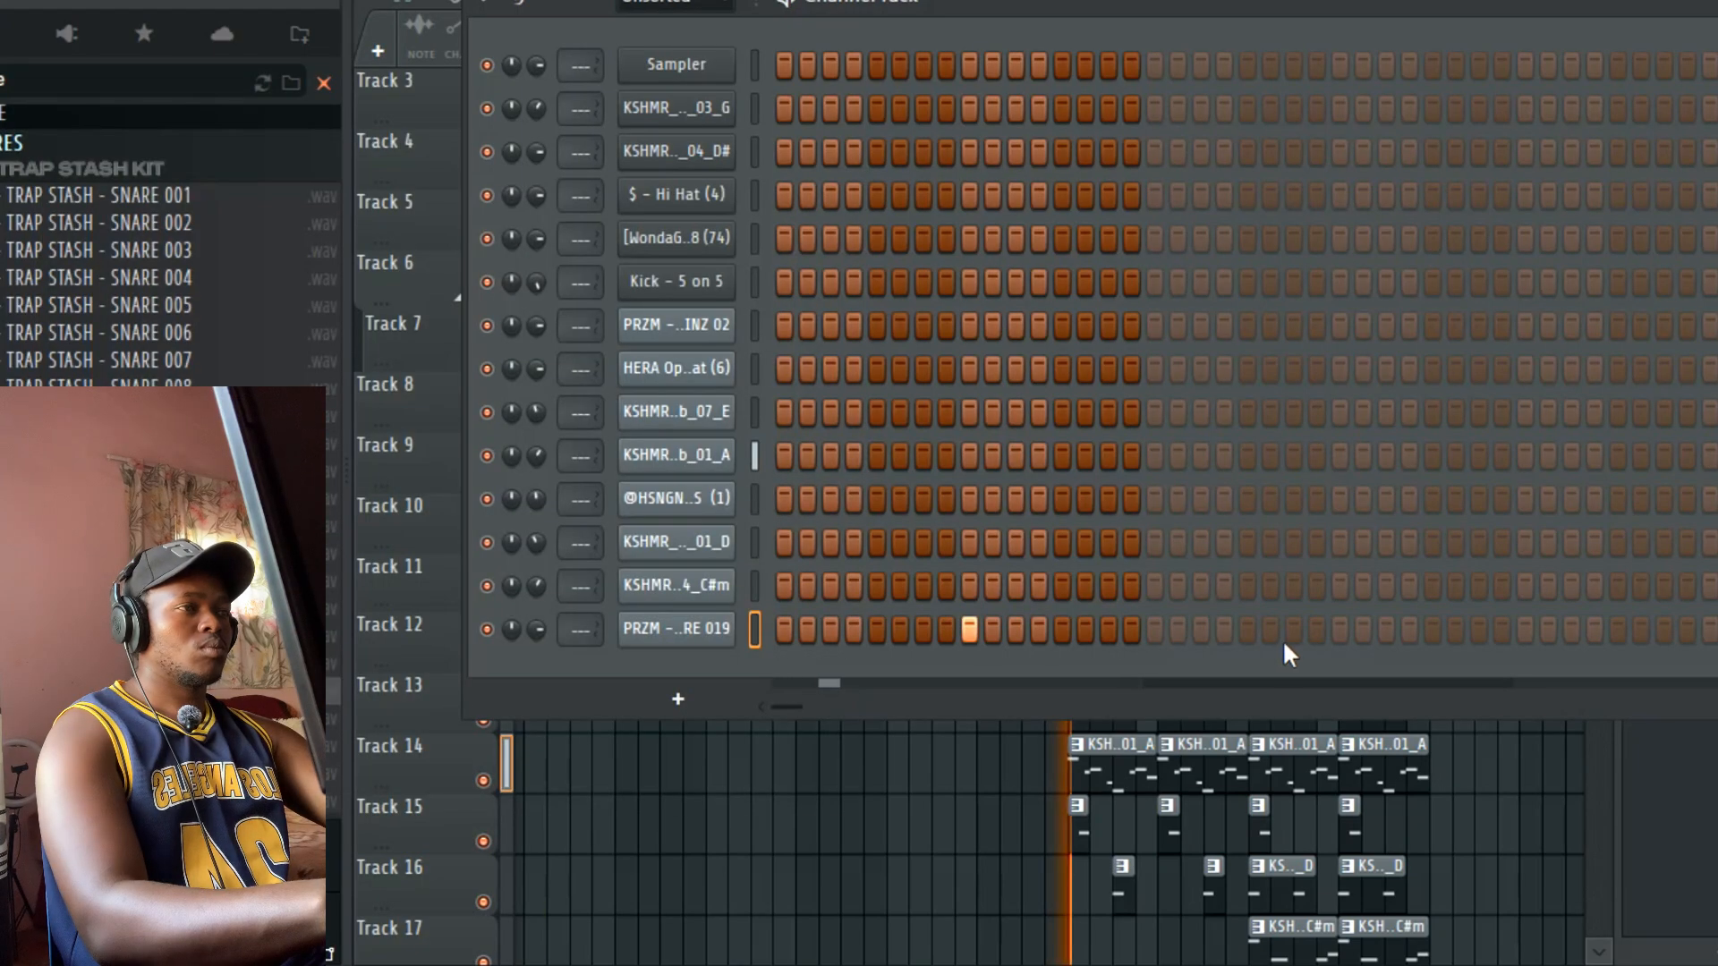
{"action": "left_click", "coordinate": [1340, 626]}
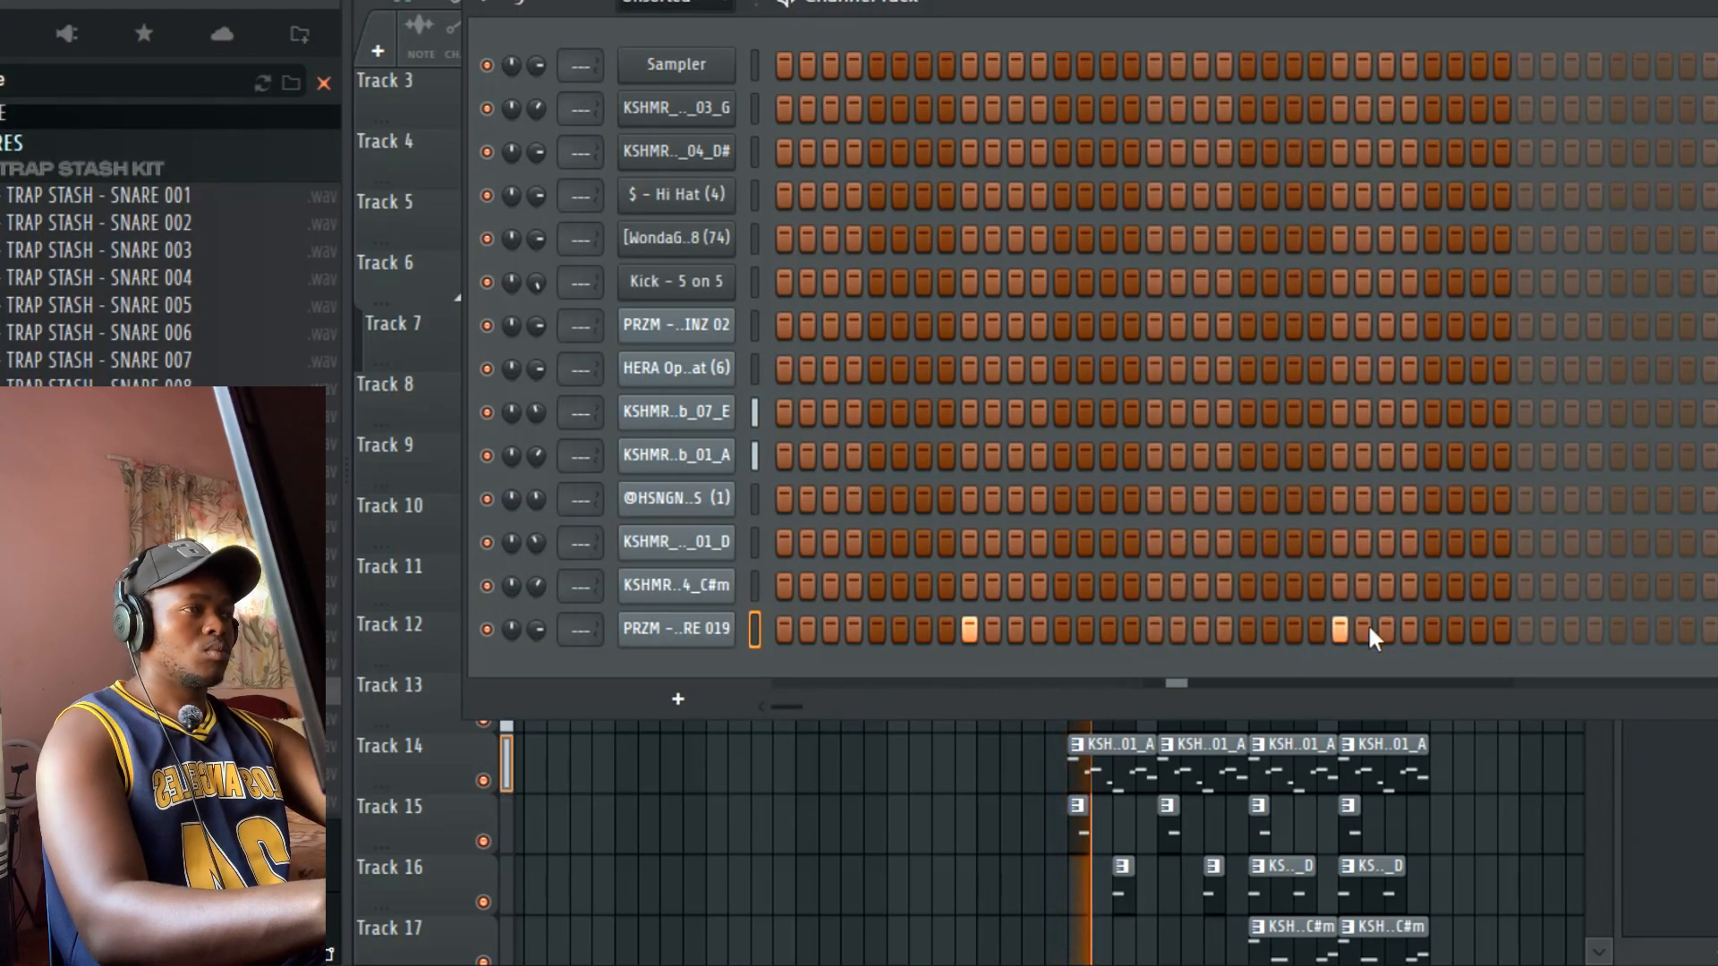
{"action": "right_click", "coordinate": [687, 613]}
{"action": "left_click", "coordinate": [818, 527]}
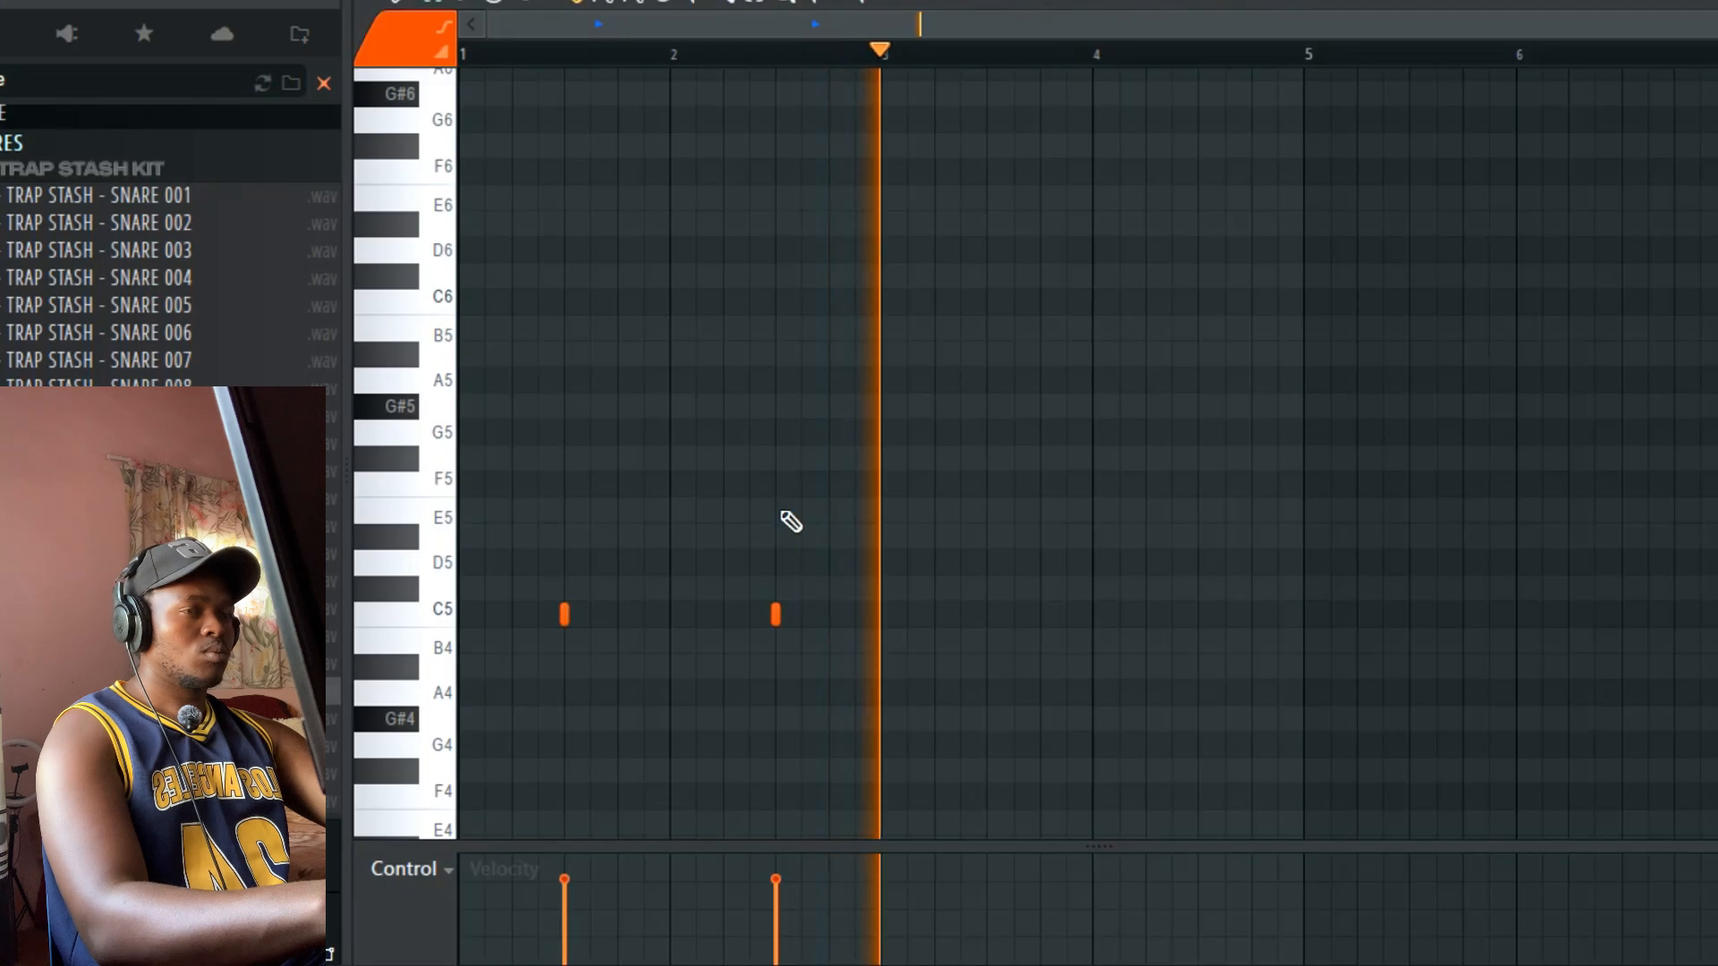
{"action": "key", "text": "space"}
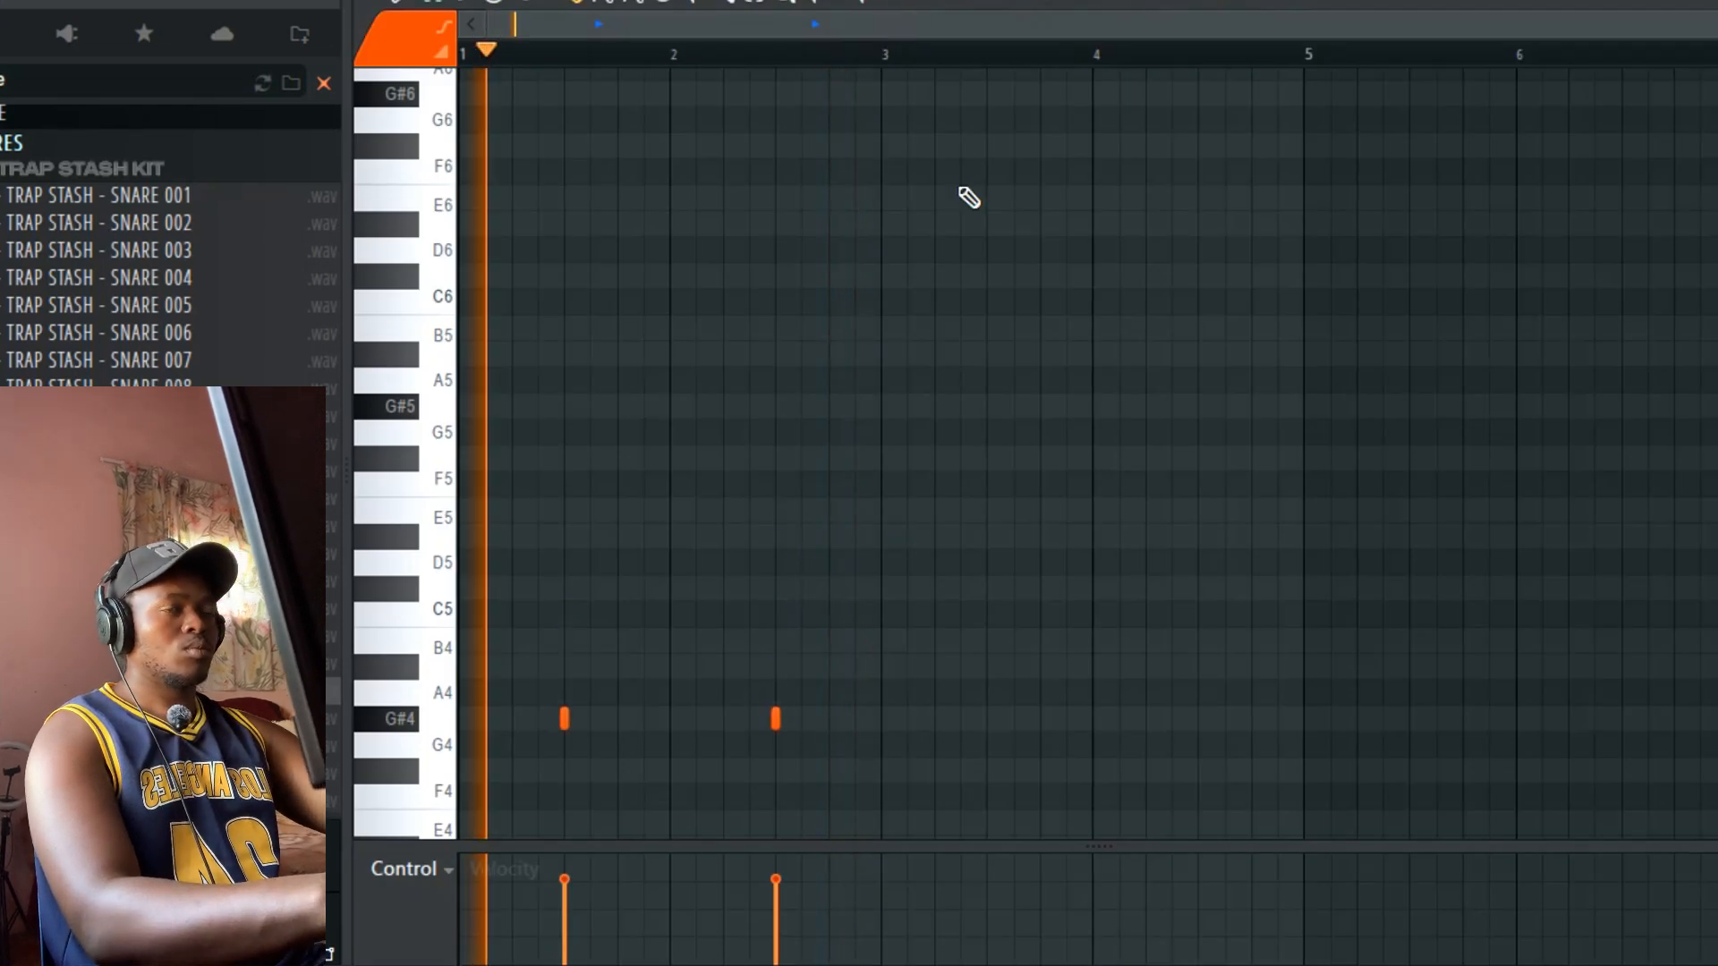
{"action": "key", "text": "ctrl+a"}
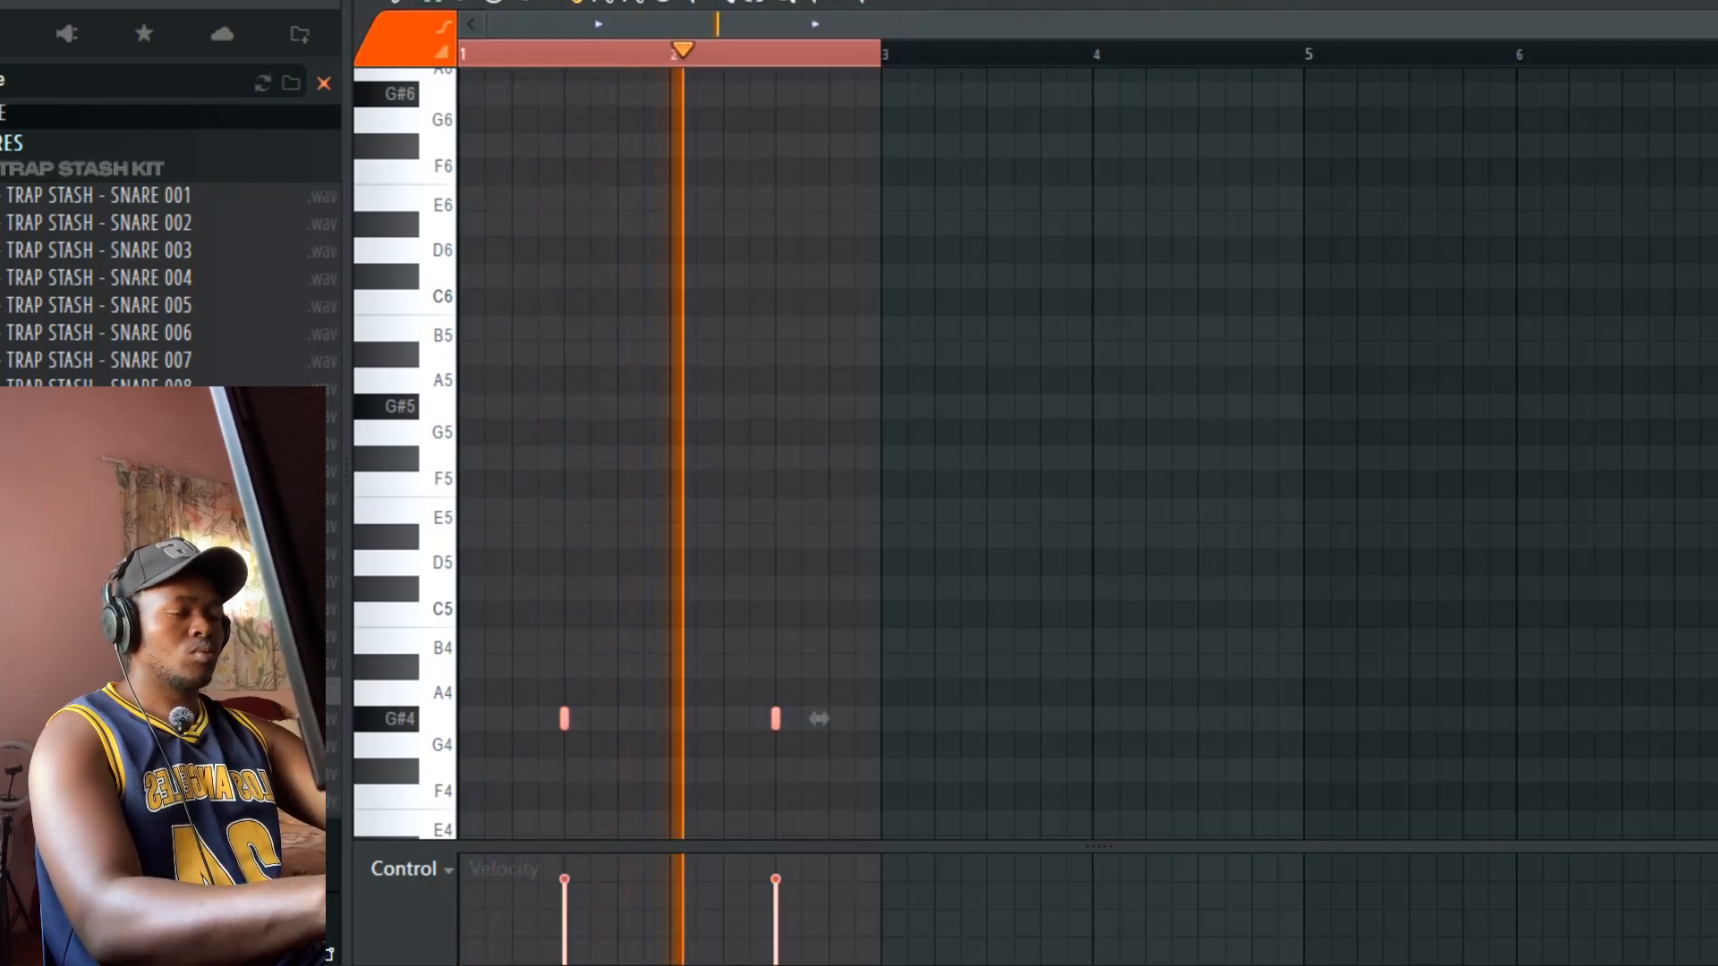
Step: Duplicate the two snare notes into bars 3 and 4 and add a softer G#4 hit just after the bar 2 snare
{"action": "key", "text": "ctrl+b"}
{"action": "key", "text": "ctrl+d"}
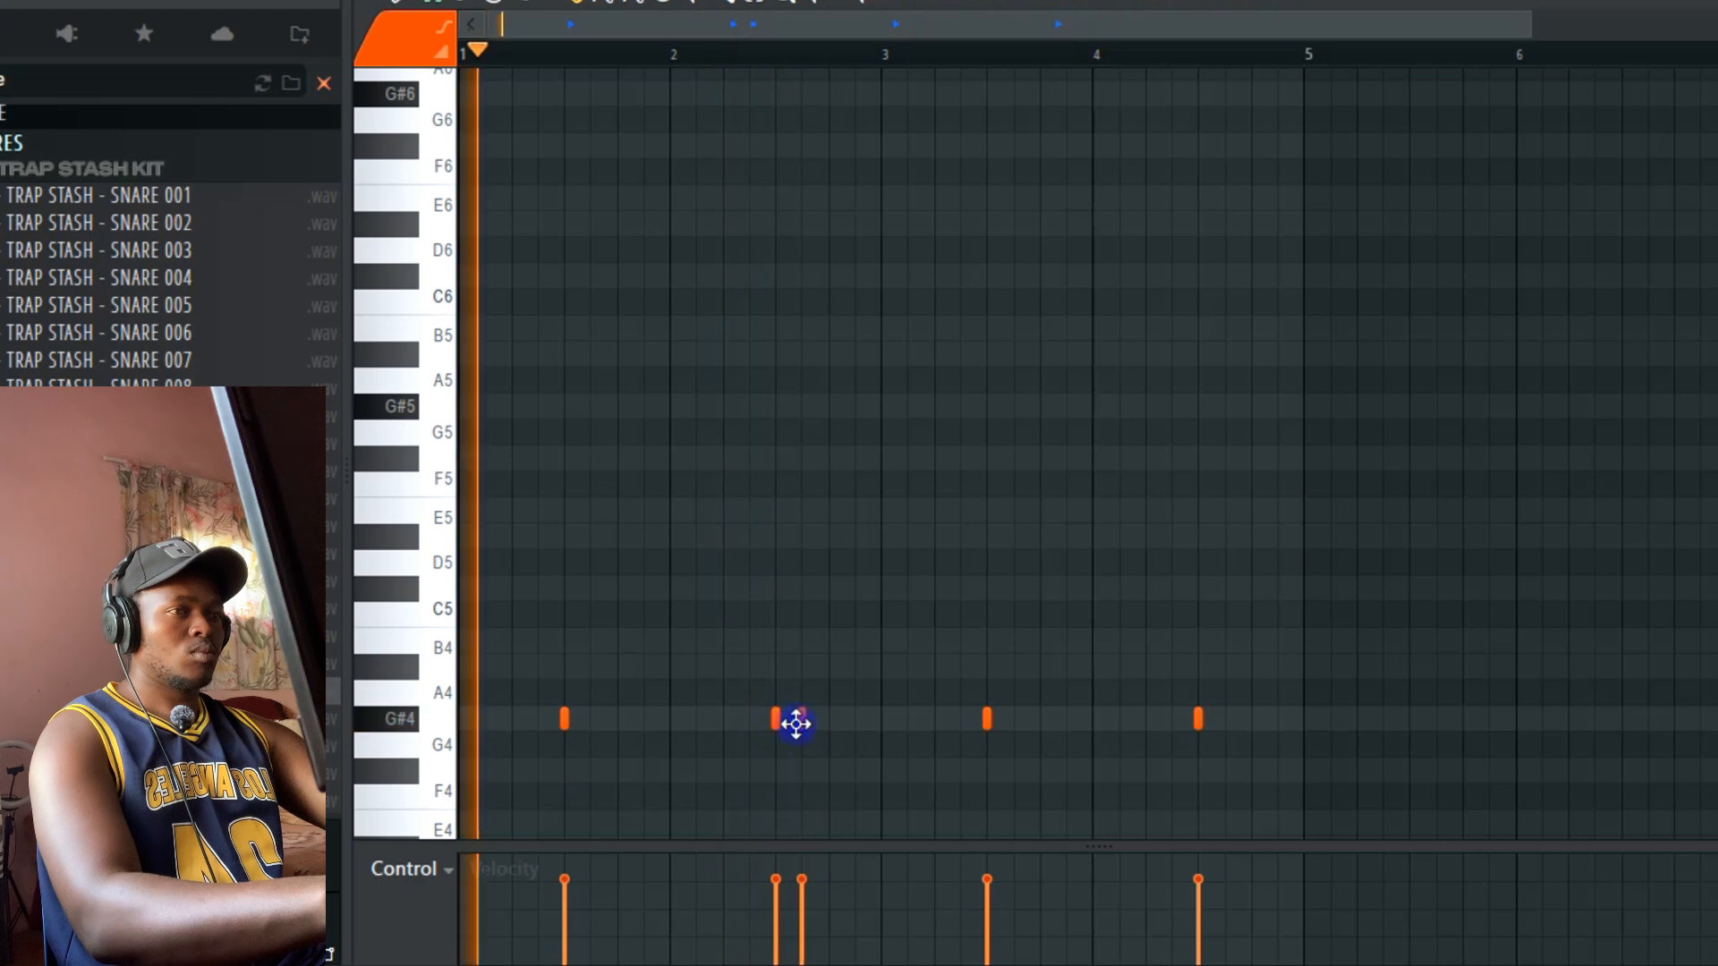
{"action": "mouse_move", "coordinate": [775, 885]}
{"action": "left_mouse_down"}
{"action": "mouse_move", "coordinate": [770, 931]}
{"action": "mouse_move", "coordinate": [786, 916]}
{"action": "left_mouse_up"}
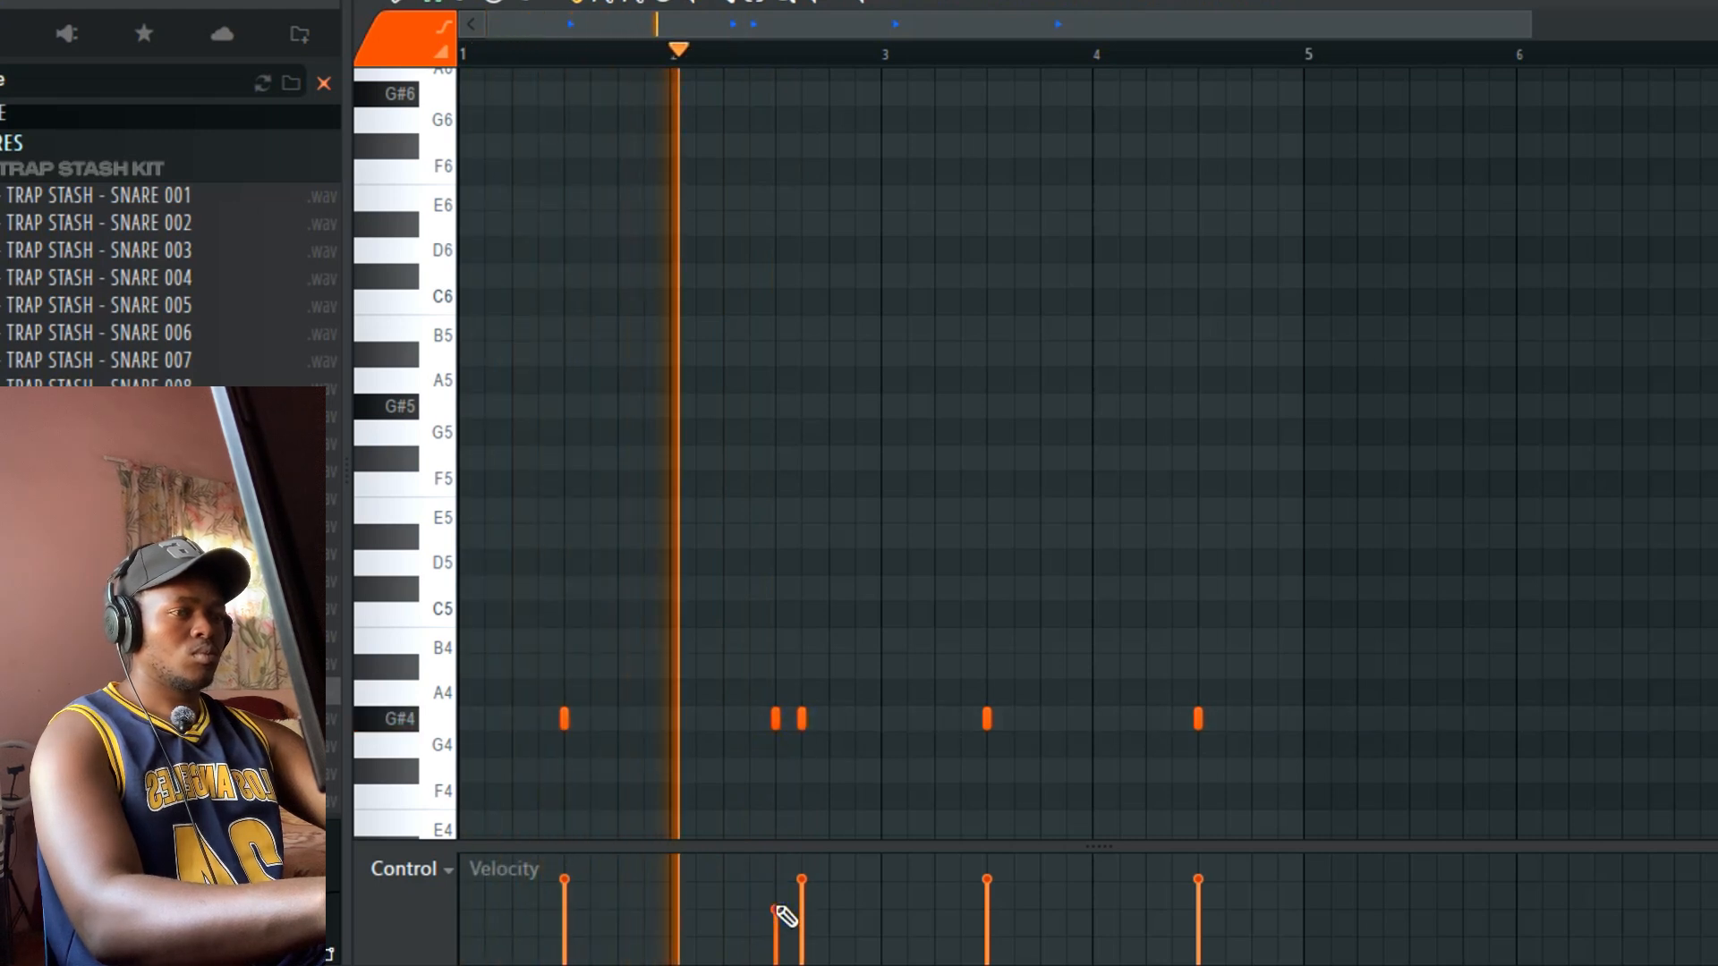
Step: Add extra G#4 snare notes near the ends of bars 2 and 4
{"action": "left_click_drag", "start_coordinate": [1528, 24], "coordinate": [1136, 486]}
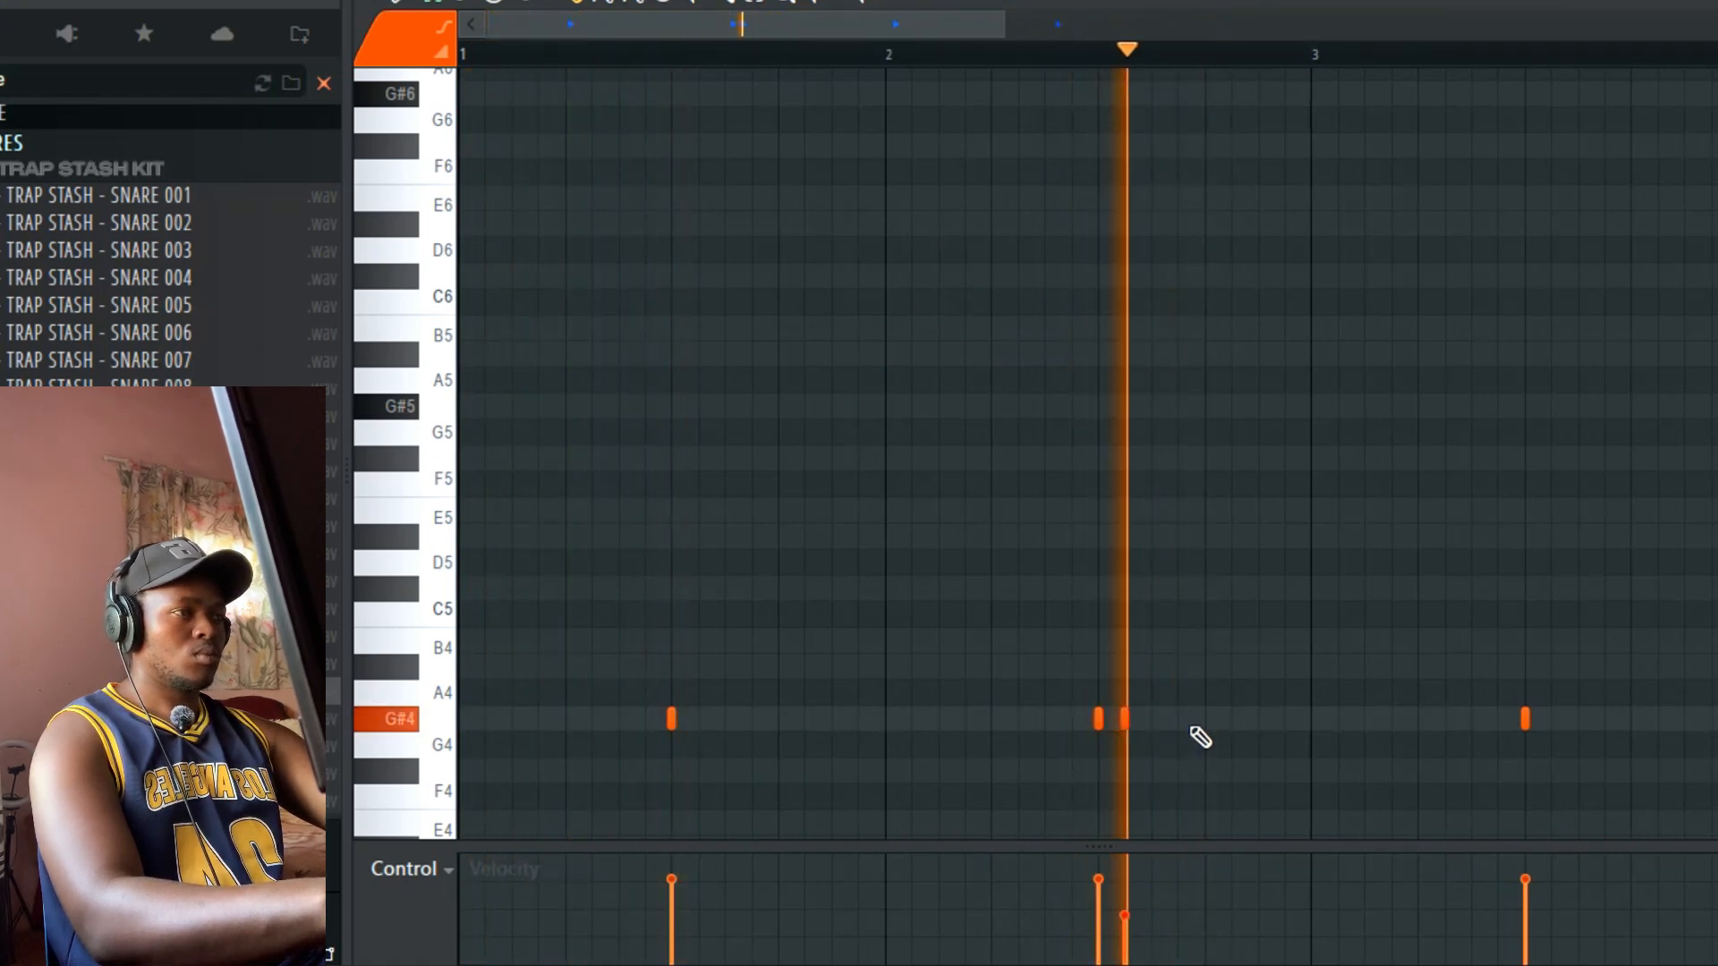
{"action": "left_click_drag", "start_coordinate": [1204, 719], "coordinate": [1261, 713]}
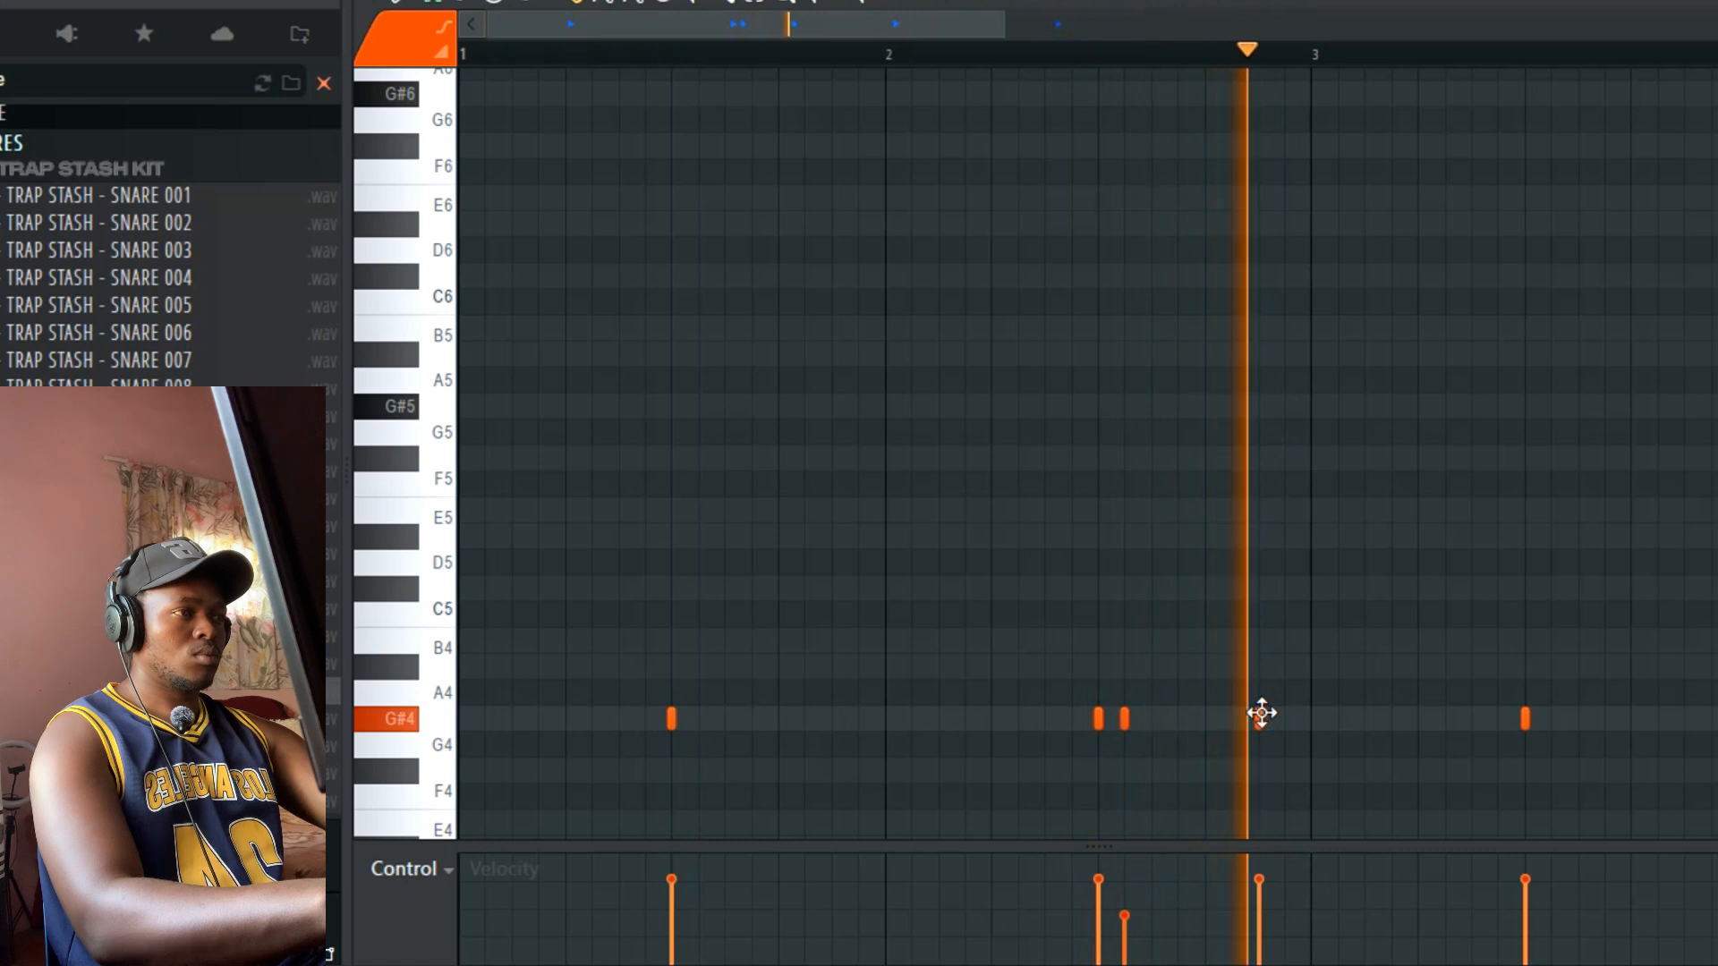
{"action": "left_click_drag", "start_coordinate": [1000, 25], "coordinate": [1392, 499]}
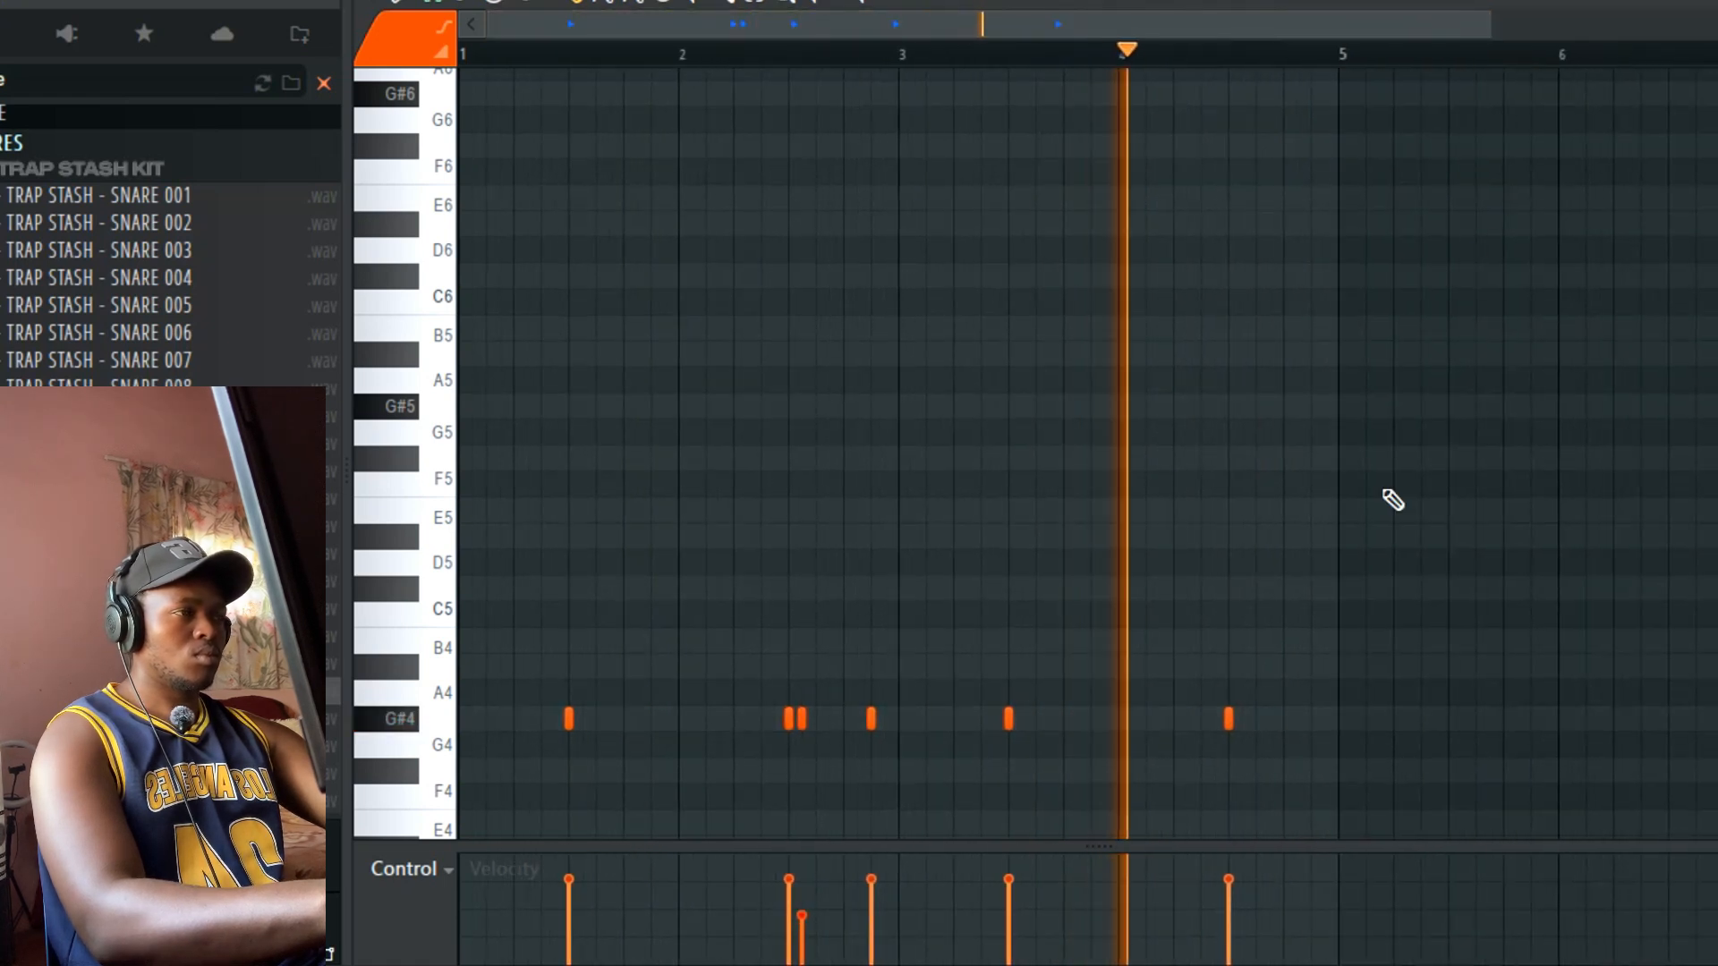
{"action": "left_click", "coordinate": [1310, 723]}
Step: Place another copy of the snare pattern clip on Track 4 at bar 61
{"action": "key", "text": "F5"}
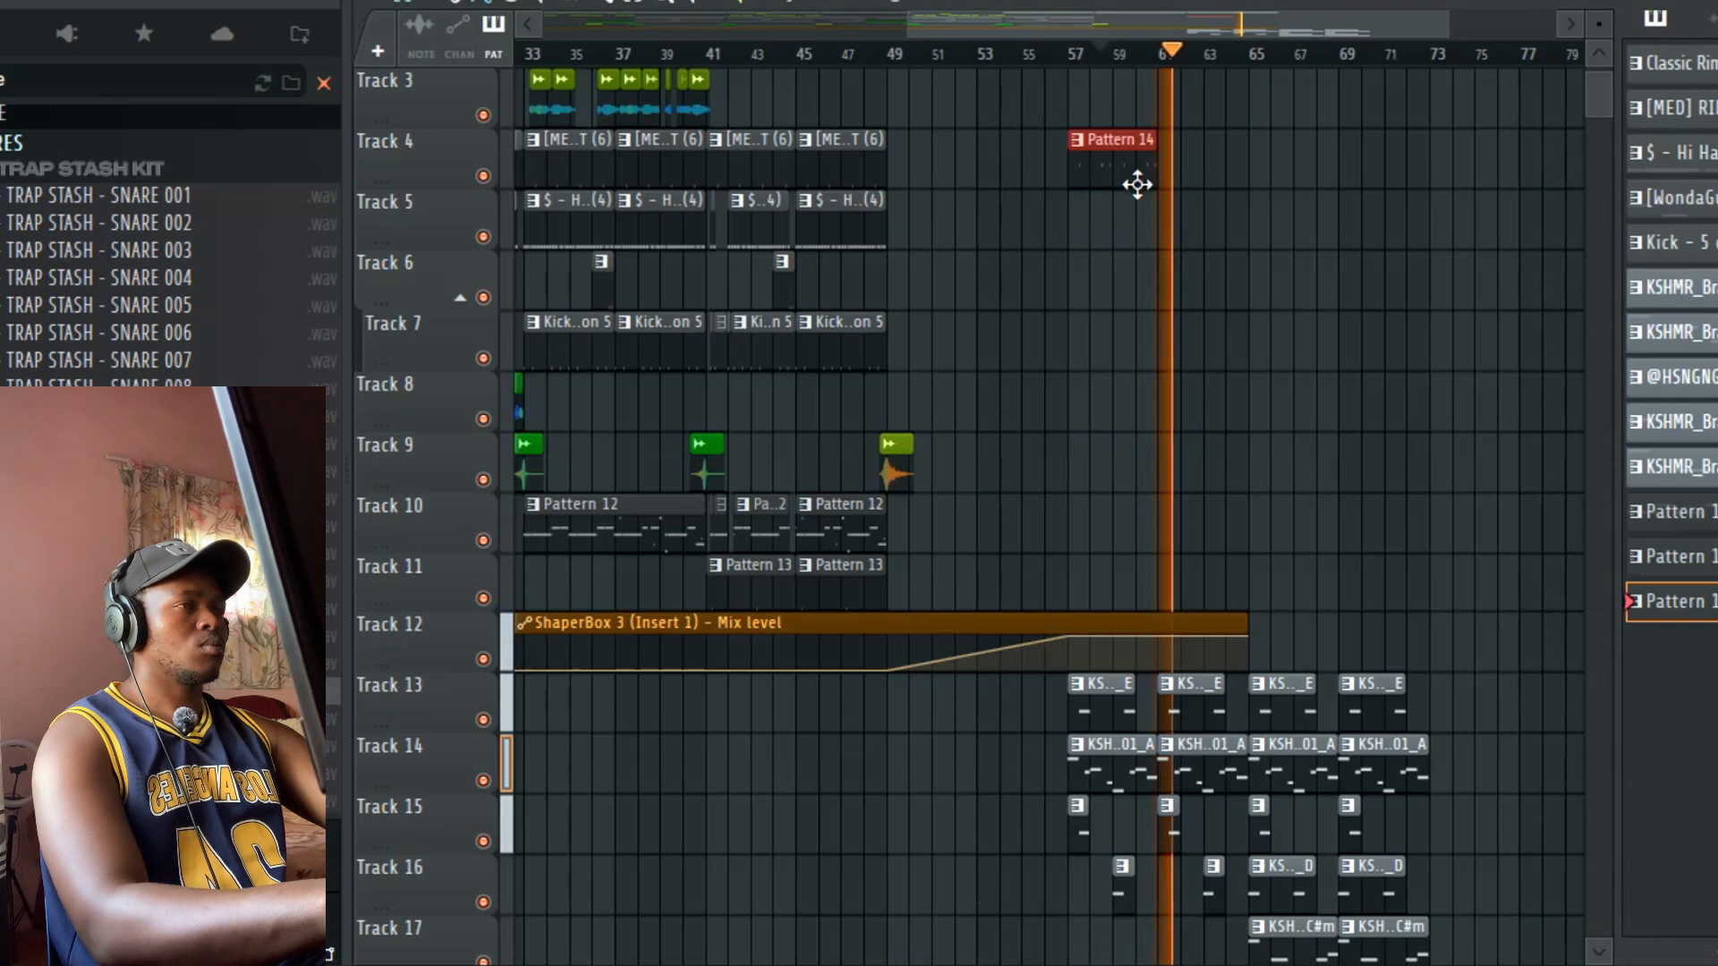
{"action": "left_click_drag", "start_coordinate": [1195, 168], "coordinate": [1240, 168]}
{"action": "key", "text": "space"}
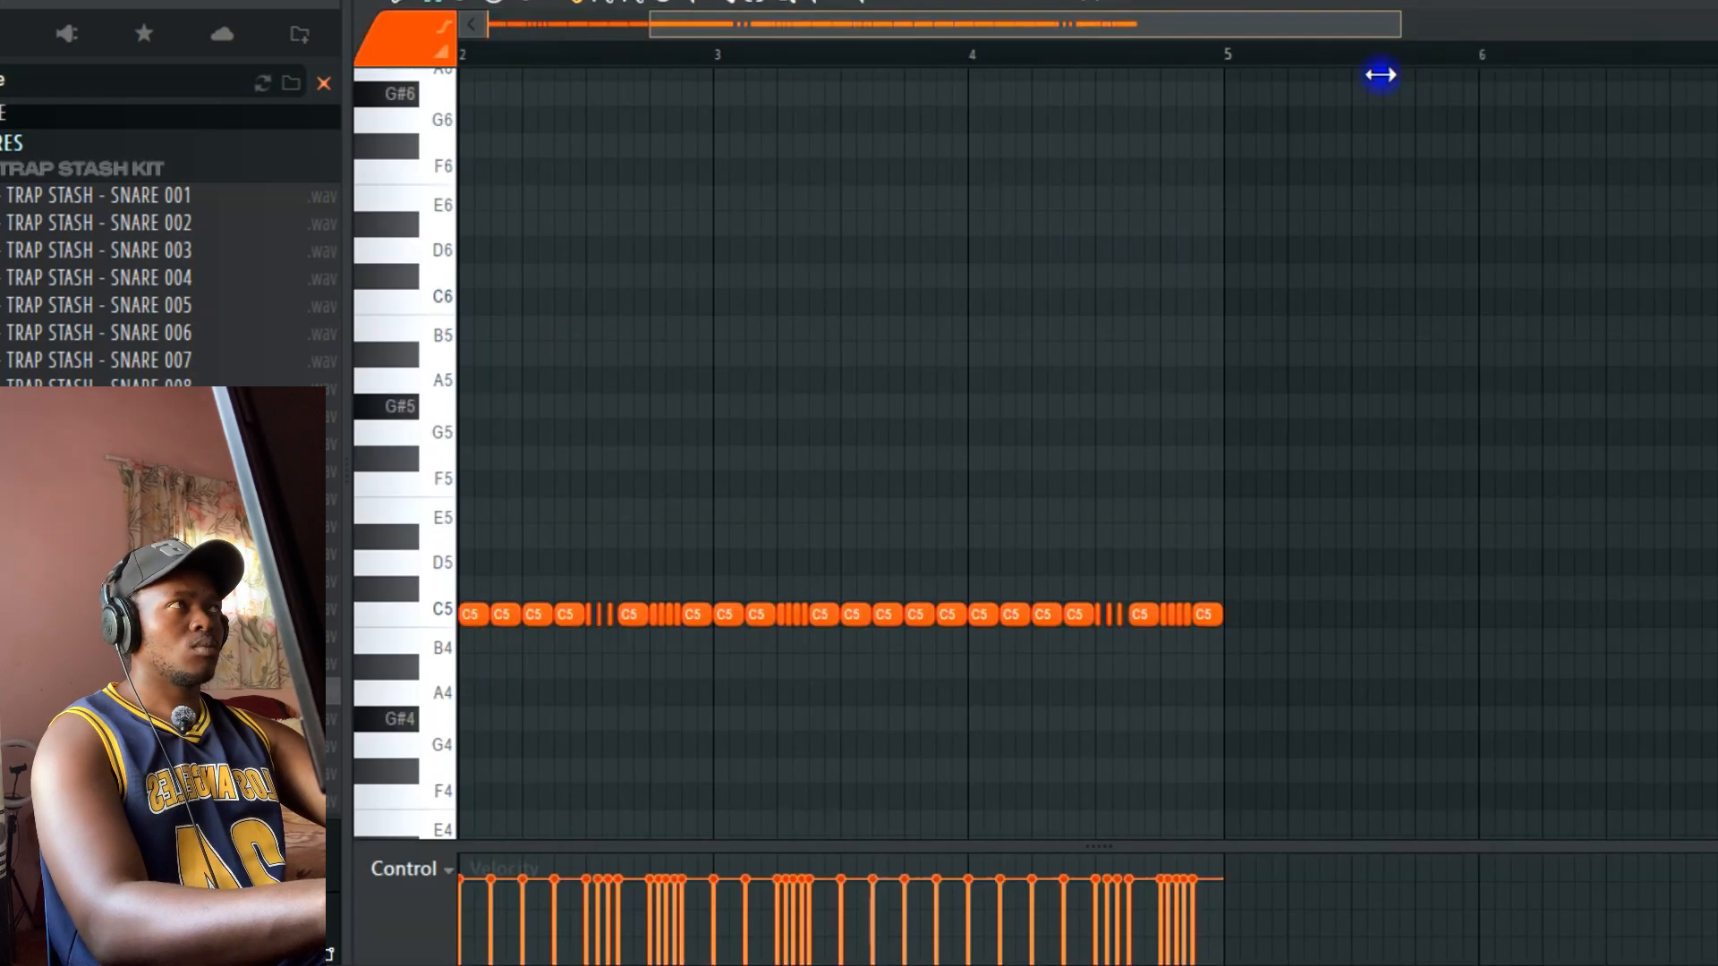
Step: Lower all the hi-hat notes by six semitones to F#4 while the pattern plays
{"action": "left_click_drag", "start_coordinate": [1380, 72], "coordinate": [1027, 36]}
{"action": "key", "text": "space"}
{"action": "key", "text": "Down"}
{"action": "key", "text": "Down"}
{"action": "key", "text": "Down"}
{"action": "key", "text": "Down"}
{"action": "key", "text": "Down"}
{"action": "key", "text": "Down"}
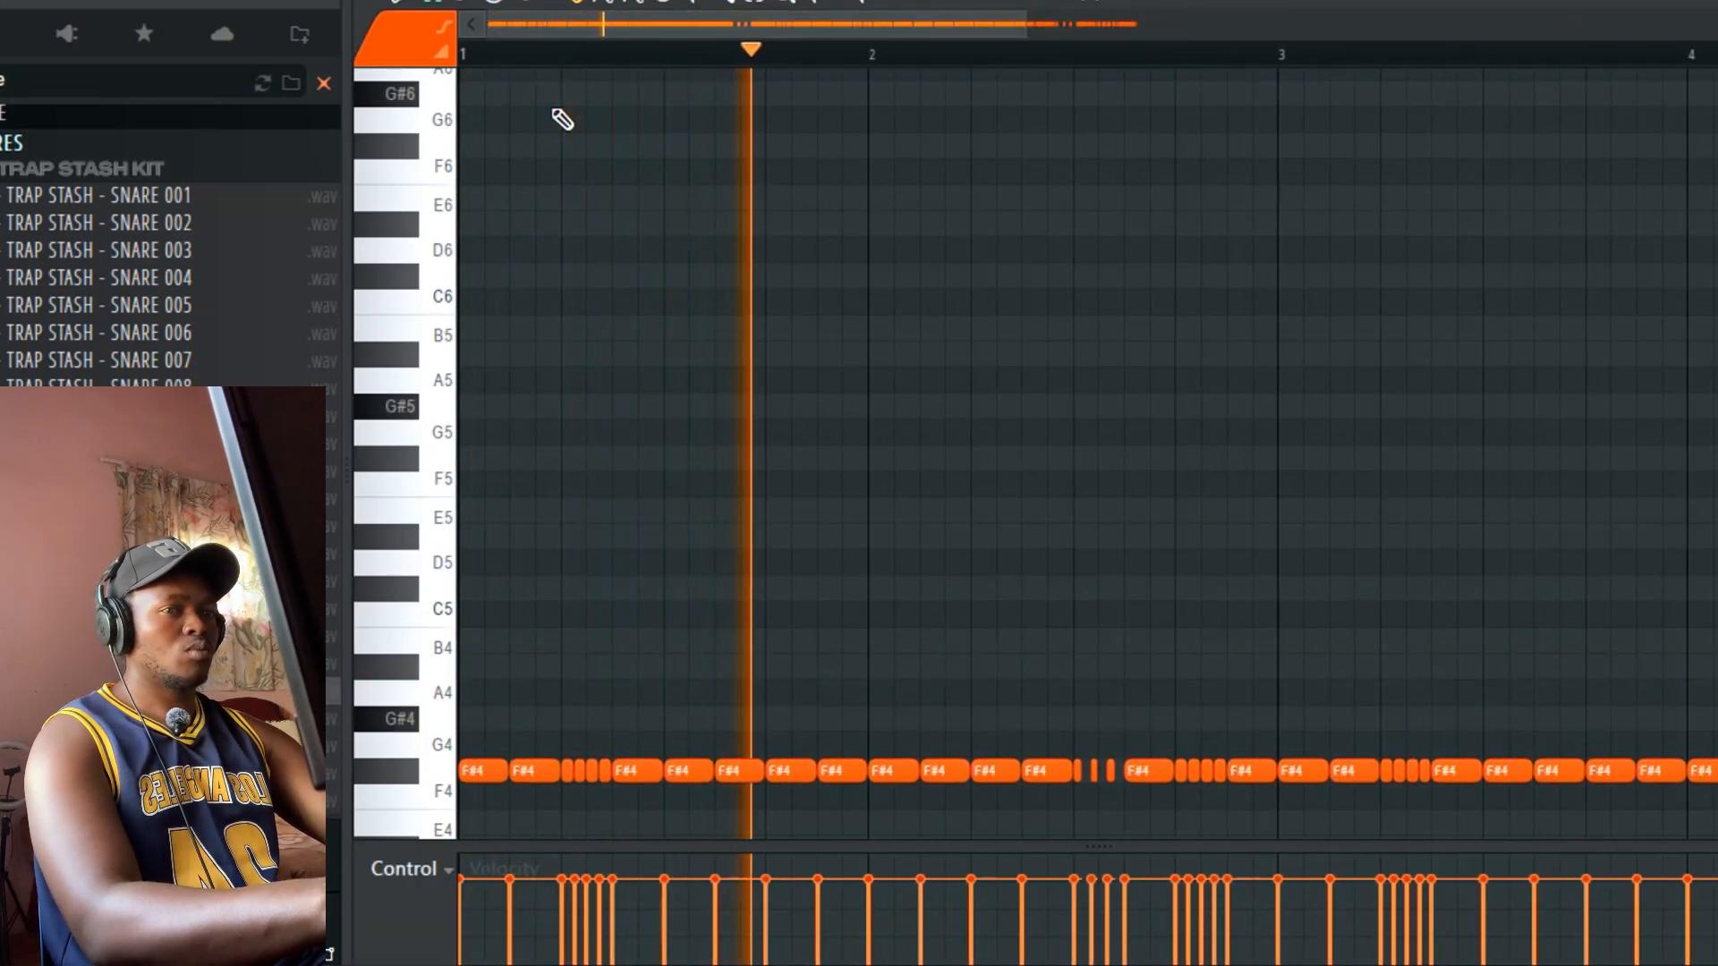
Step: Lower the velocity of two early hi-hat notes in bar 1 and delete the note at the middle of the bar
{"action": "key", "text": "space"}
{"action": "scroll", "coordinate": [632, 260], "scroll_direction": "down", "scroll_amount": 4}
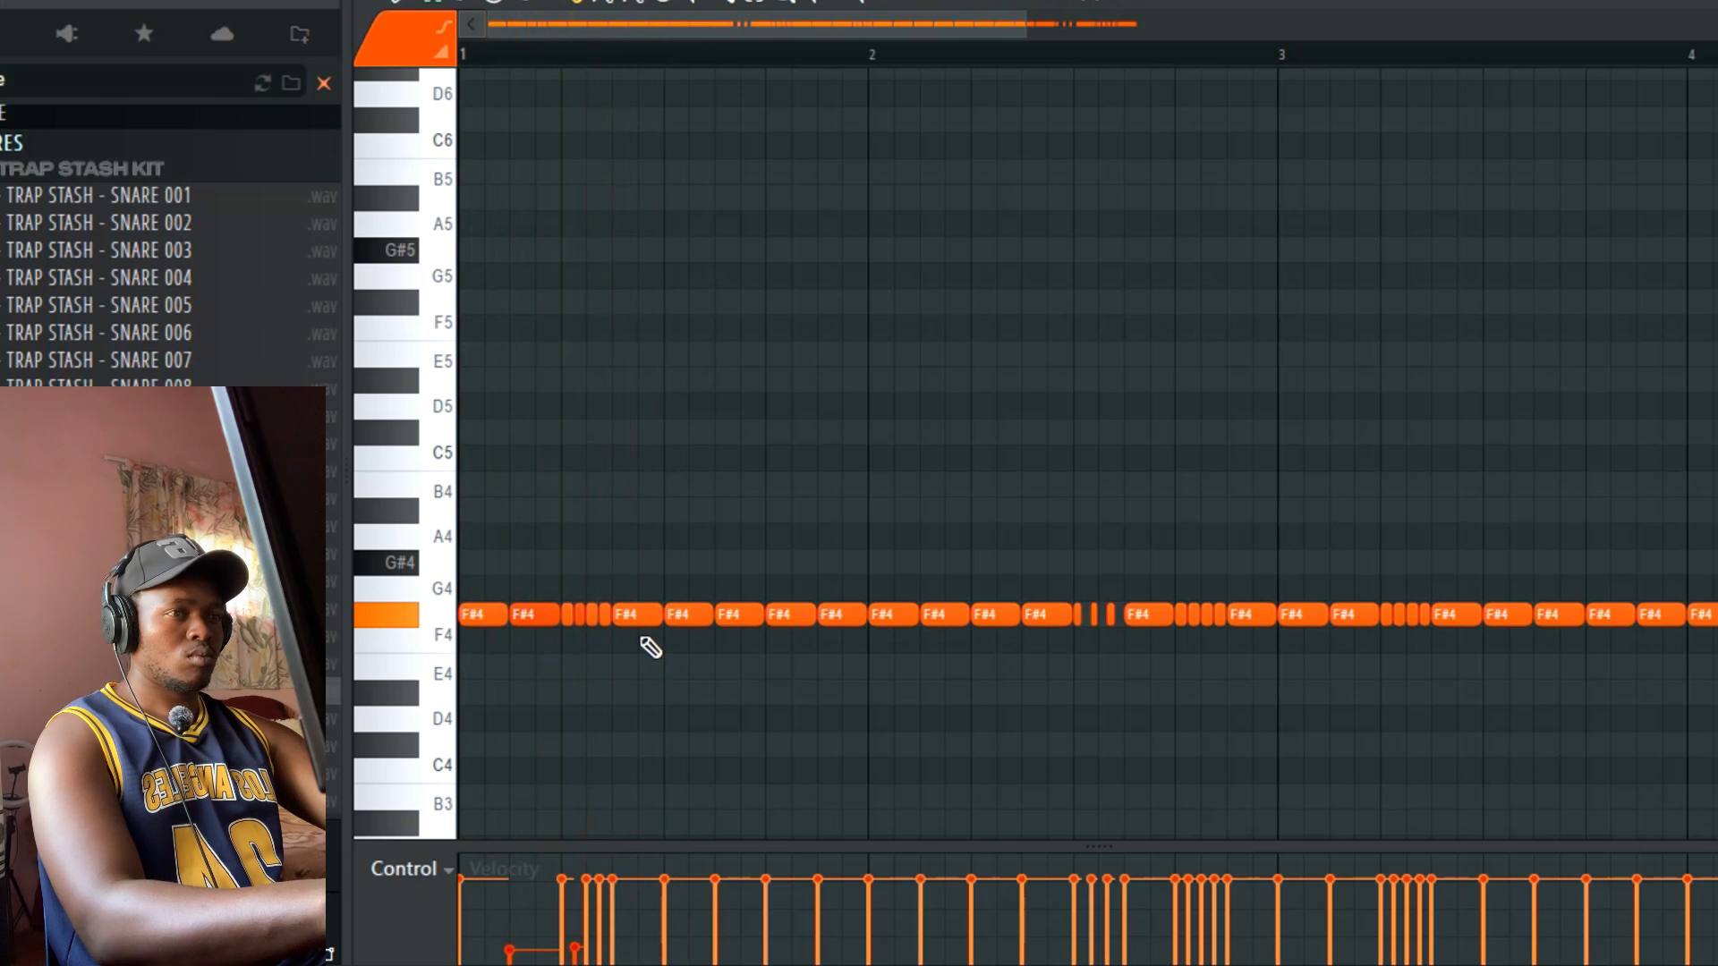
{"action": "right_click", "coordinate": [683, 619]}
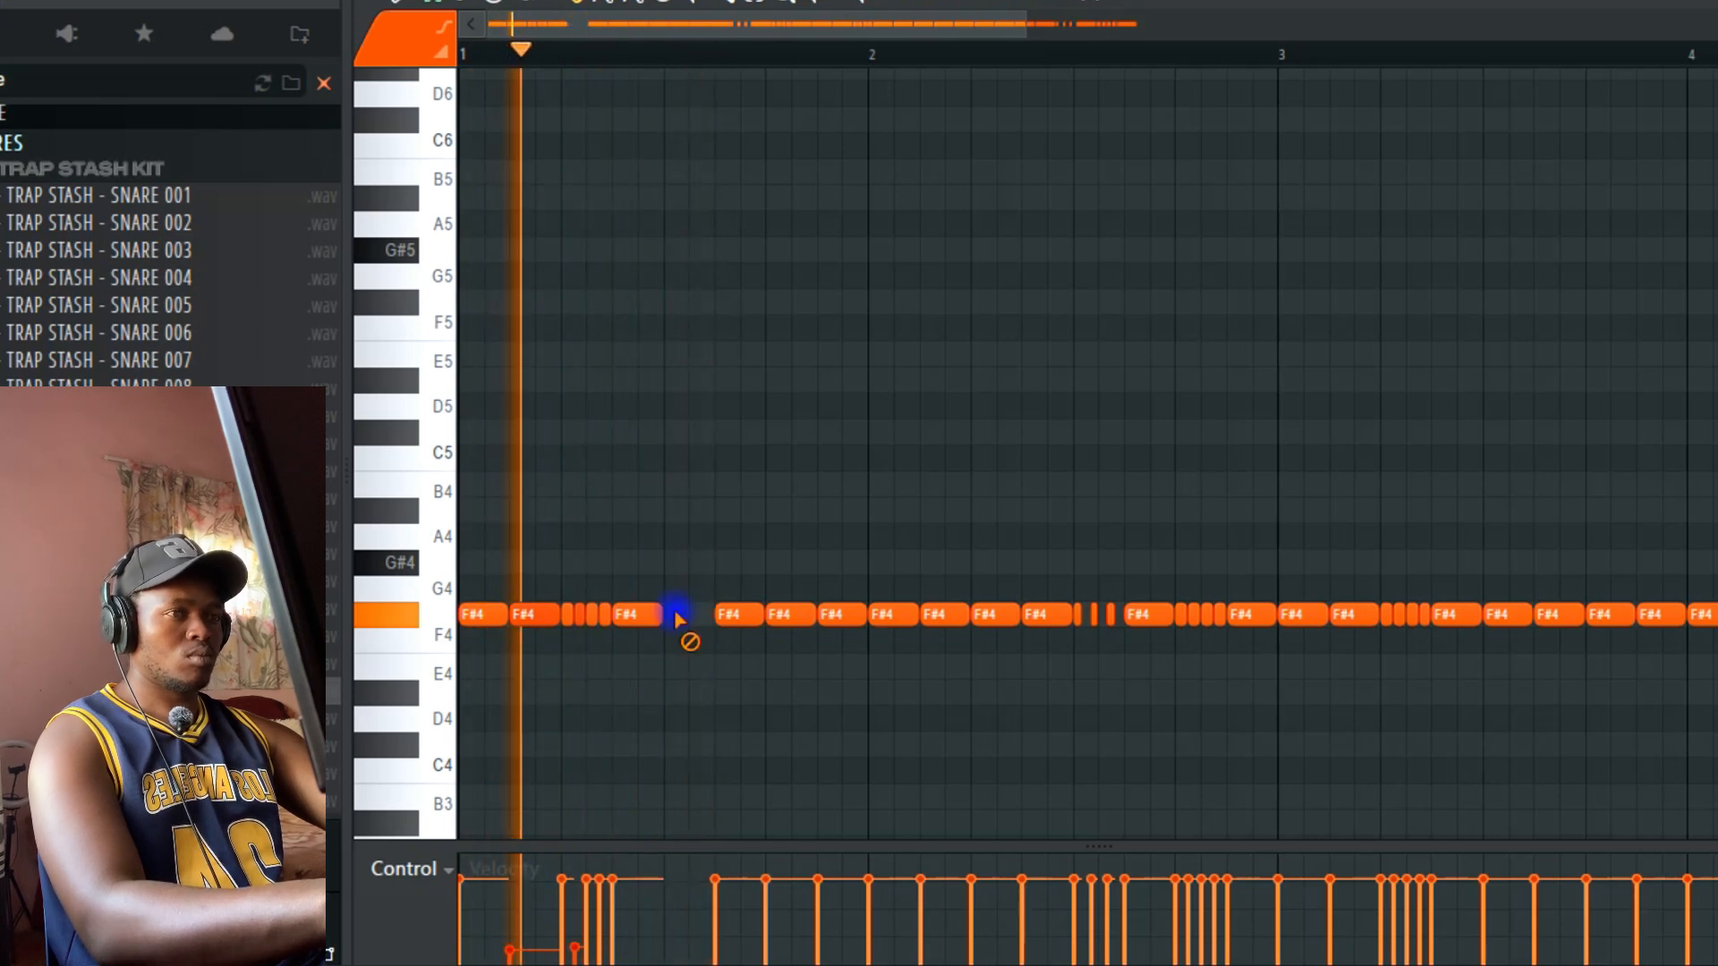
Step: Split the hi-hat note after the bar 1 gap in two, and lower the velocity of its second half and of the bar's last note
{"action": "left_click_drag", "start_coordinate": [759, 616], "coordinate": [741, 632]}
{"action": "left_click", "coordinate": [746, 614]}
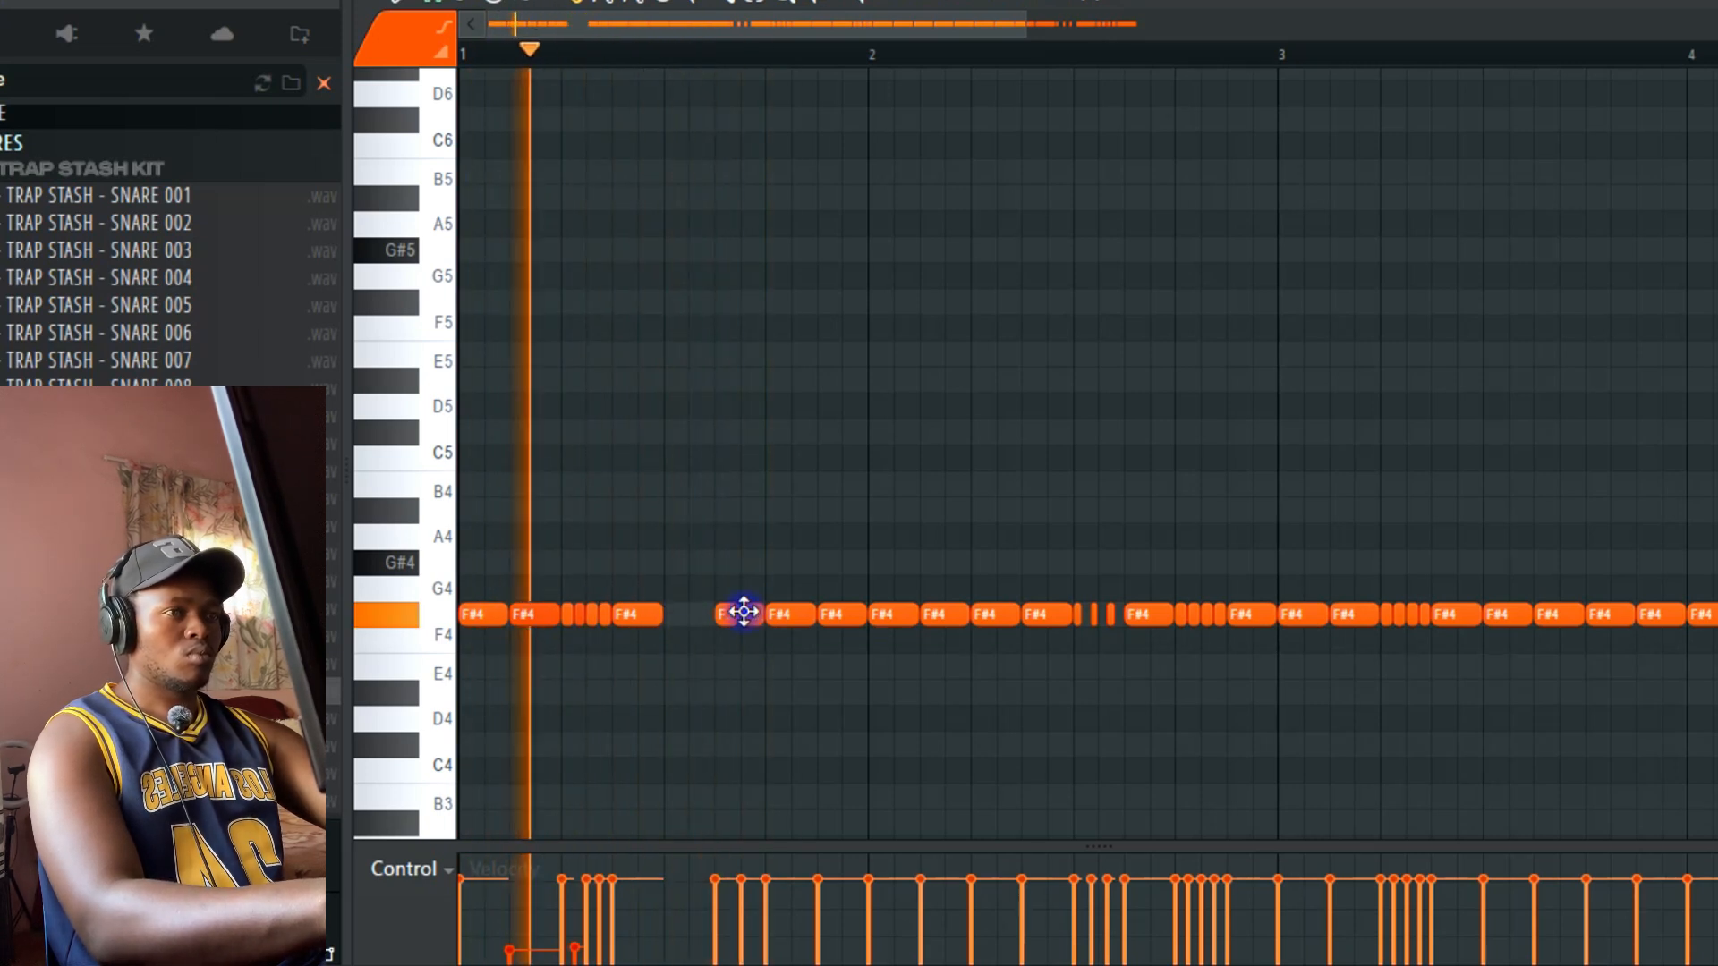
{"action": "left_click_drag", "start_coordinate": [741, 937], "coordinate": [740, 939]}
{"action": "key", "text": "space"}
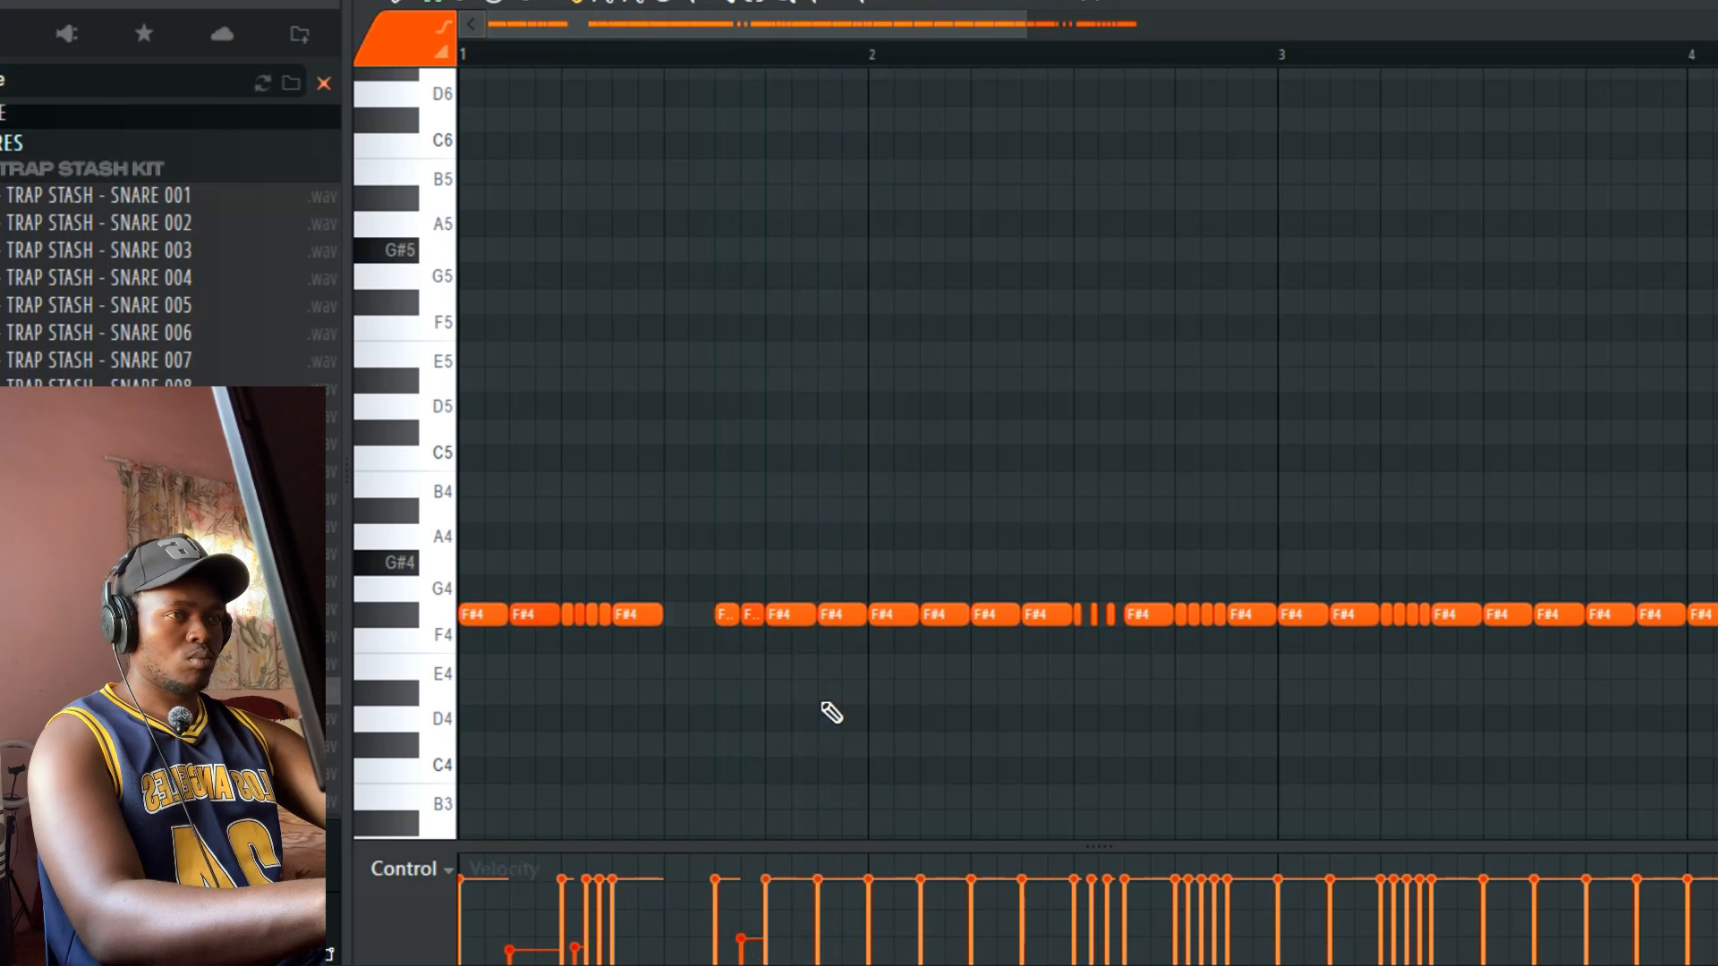
{"action": "key", "text": "space"}
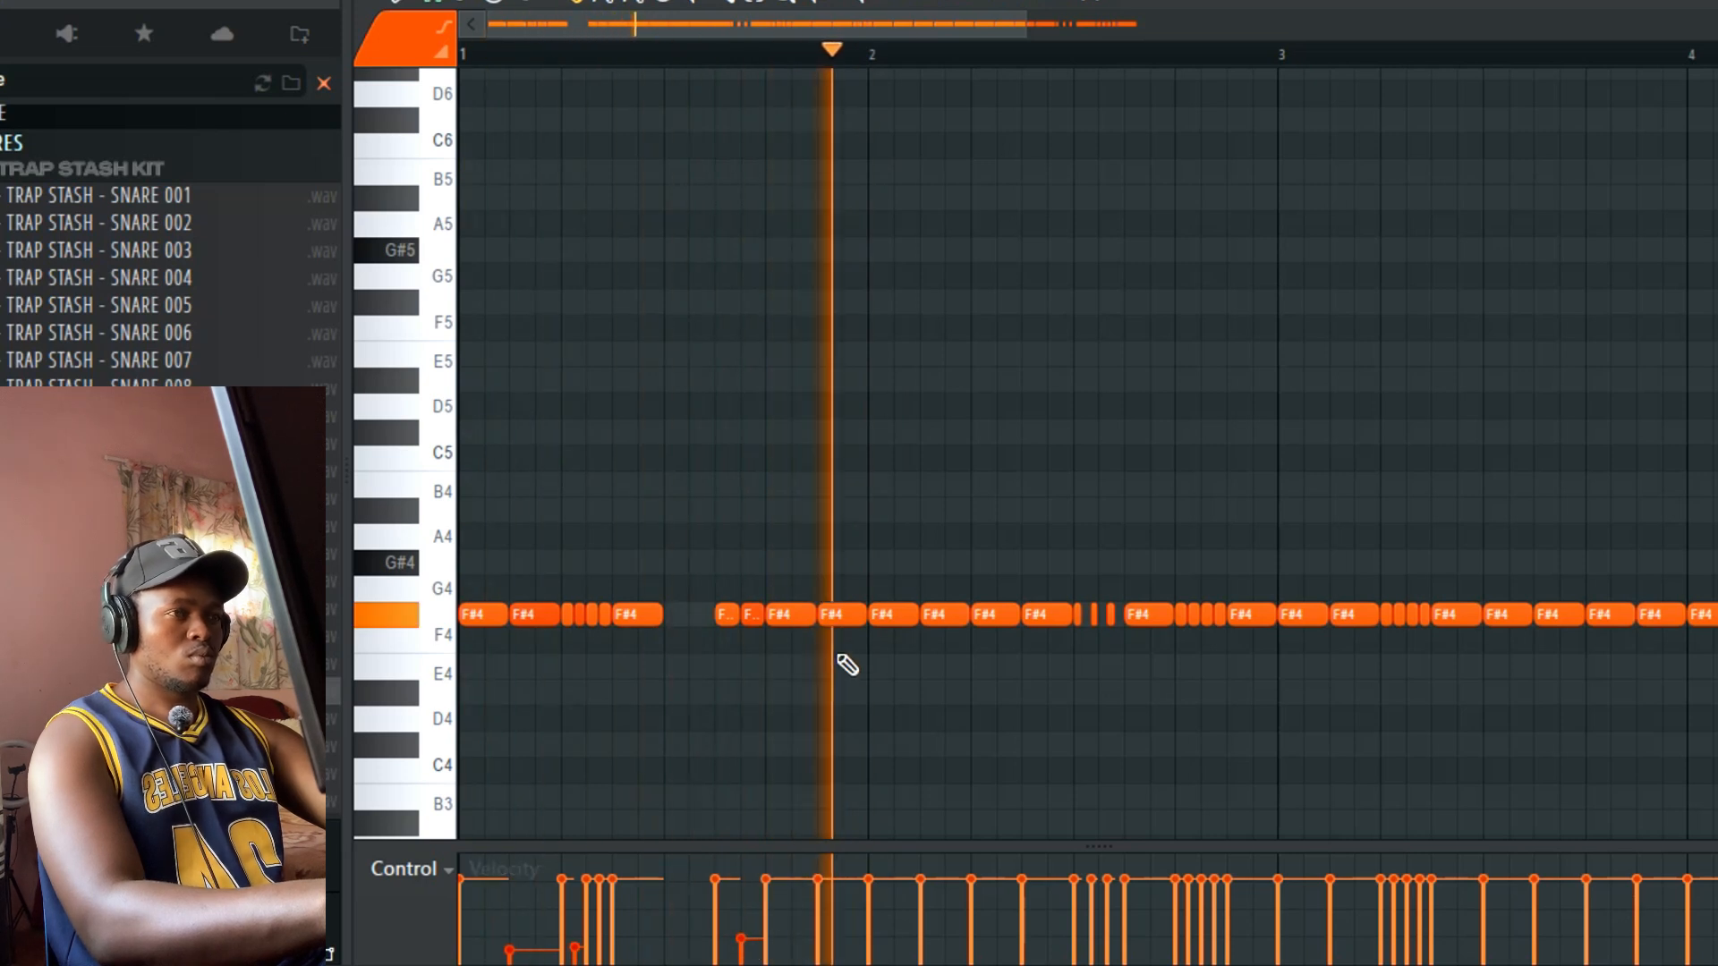
{"action": "left_click_drag", "start_coordinate": [808, 939], "coordinate": [812, 957]}
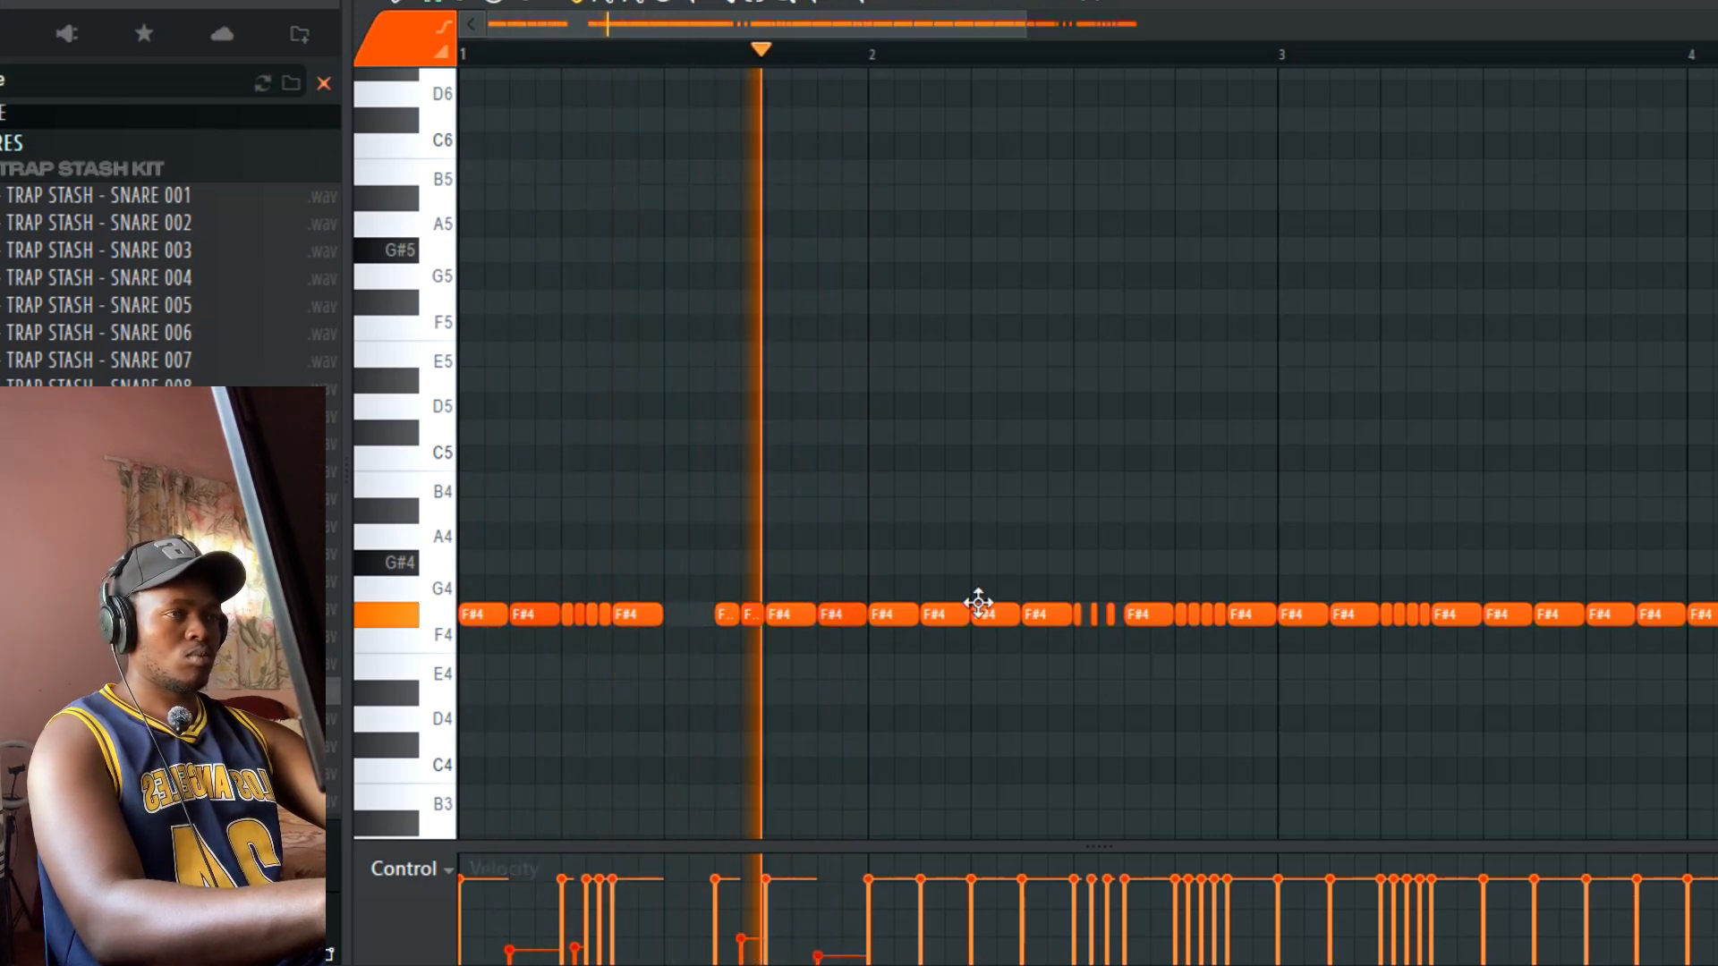
{"action": "right_click", "coordinate": [939, 613]}
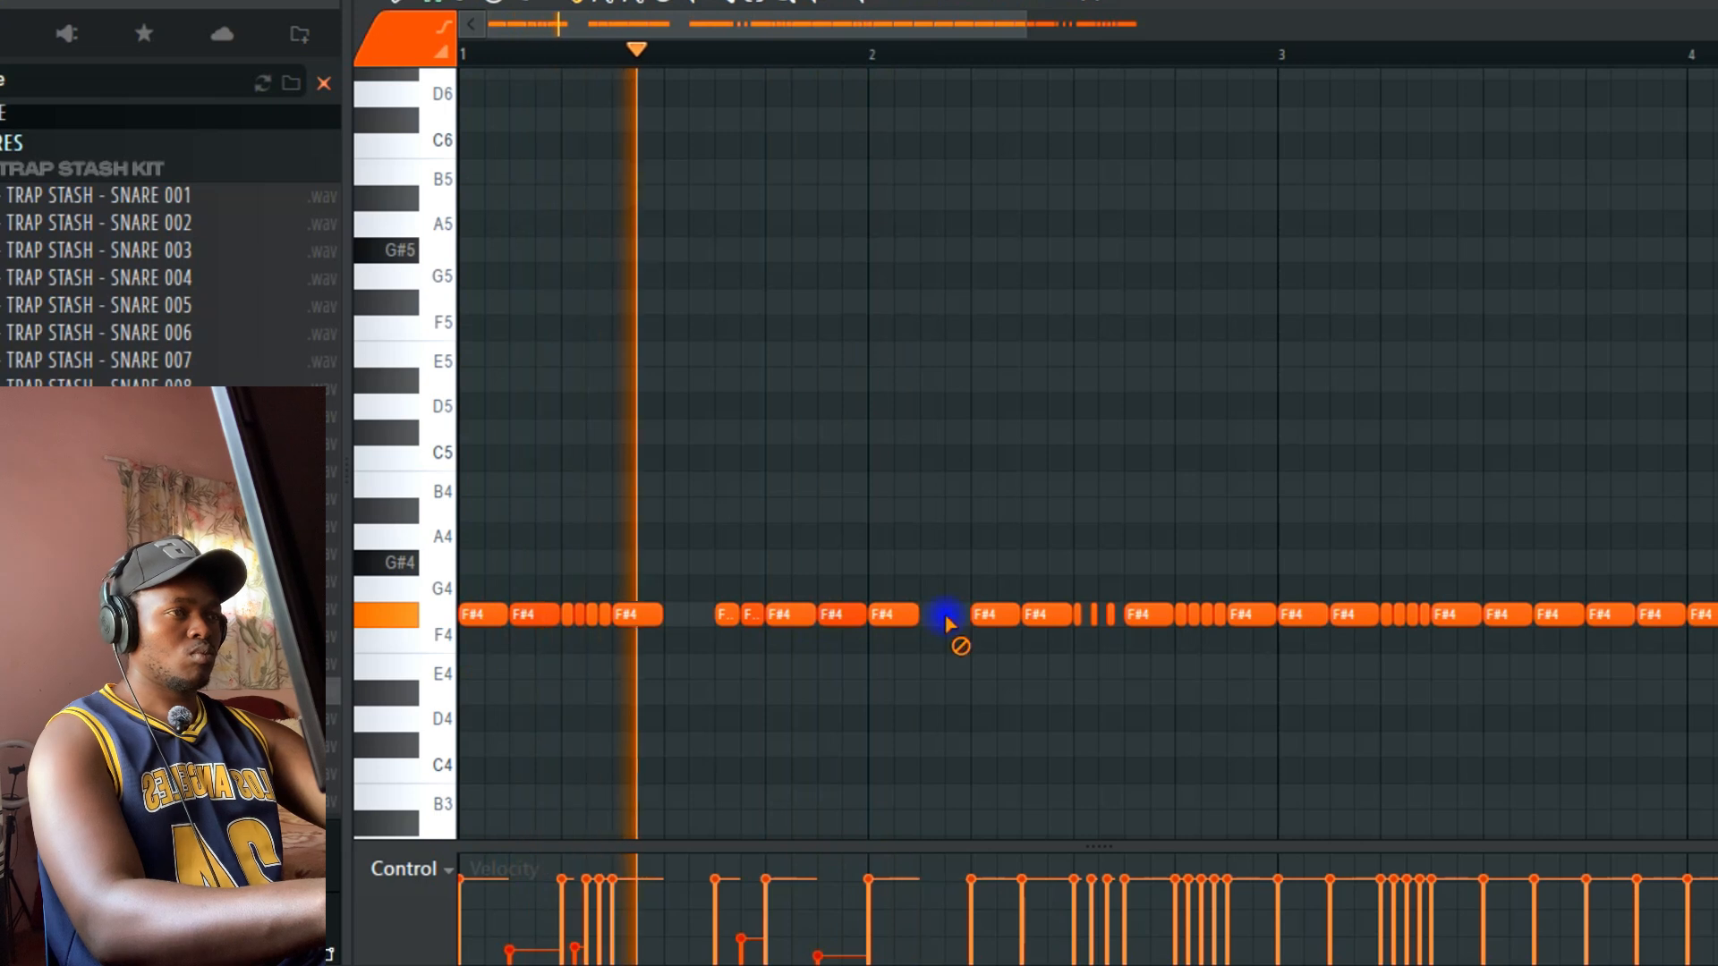
{"action": "right_click", "coordinate": [886, 613]}
{"action": "key", "text": "ctrl+z"}
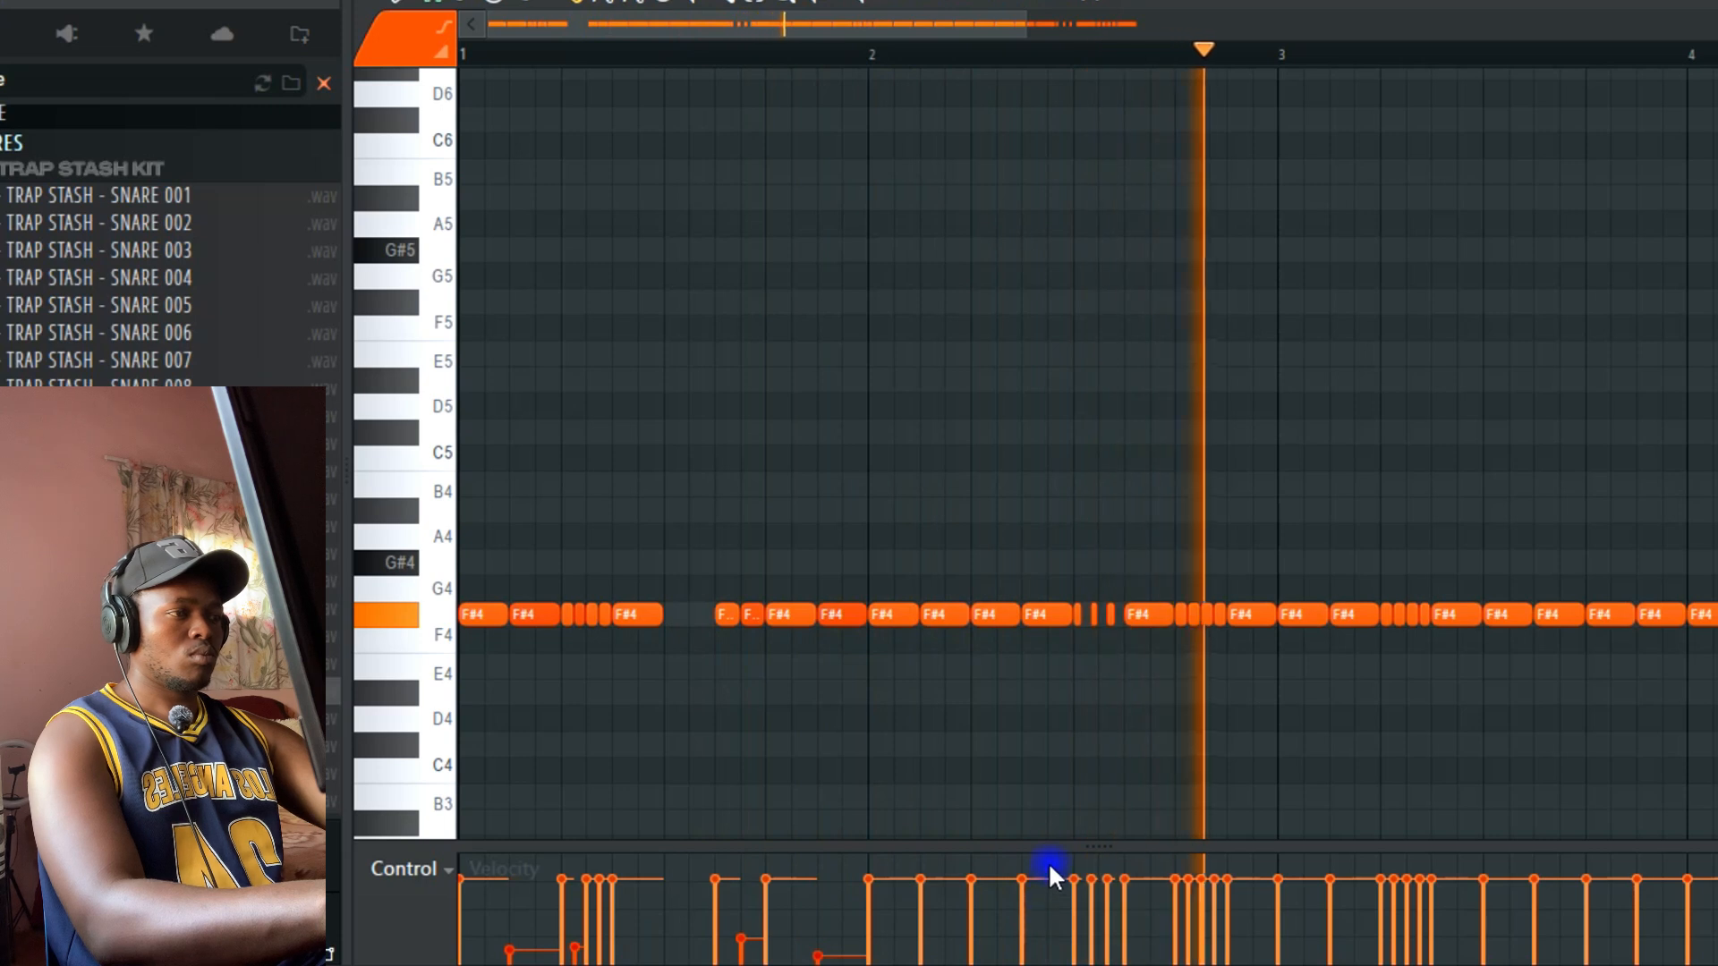
Step: Lower the velocity of the second and fourth hi-hat notes in bar 2
{"action": "left_click", "coordinate": [926, 944]}
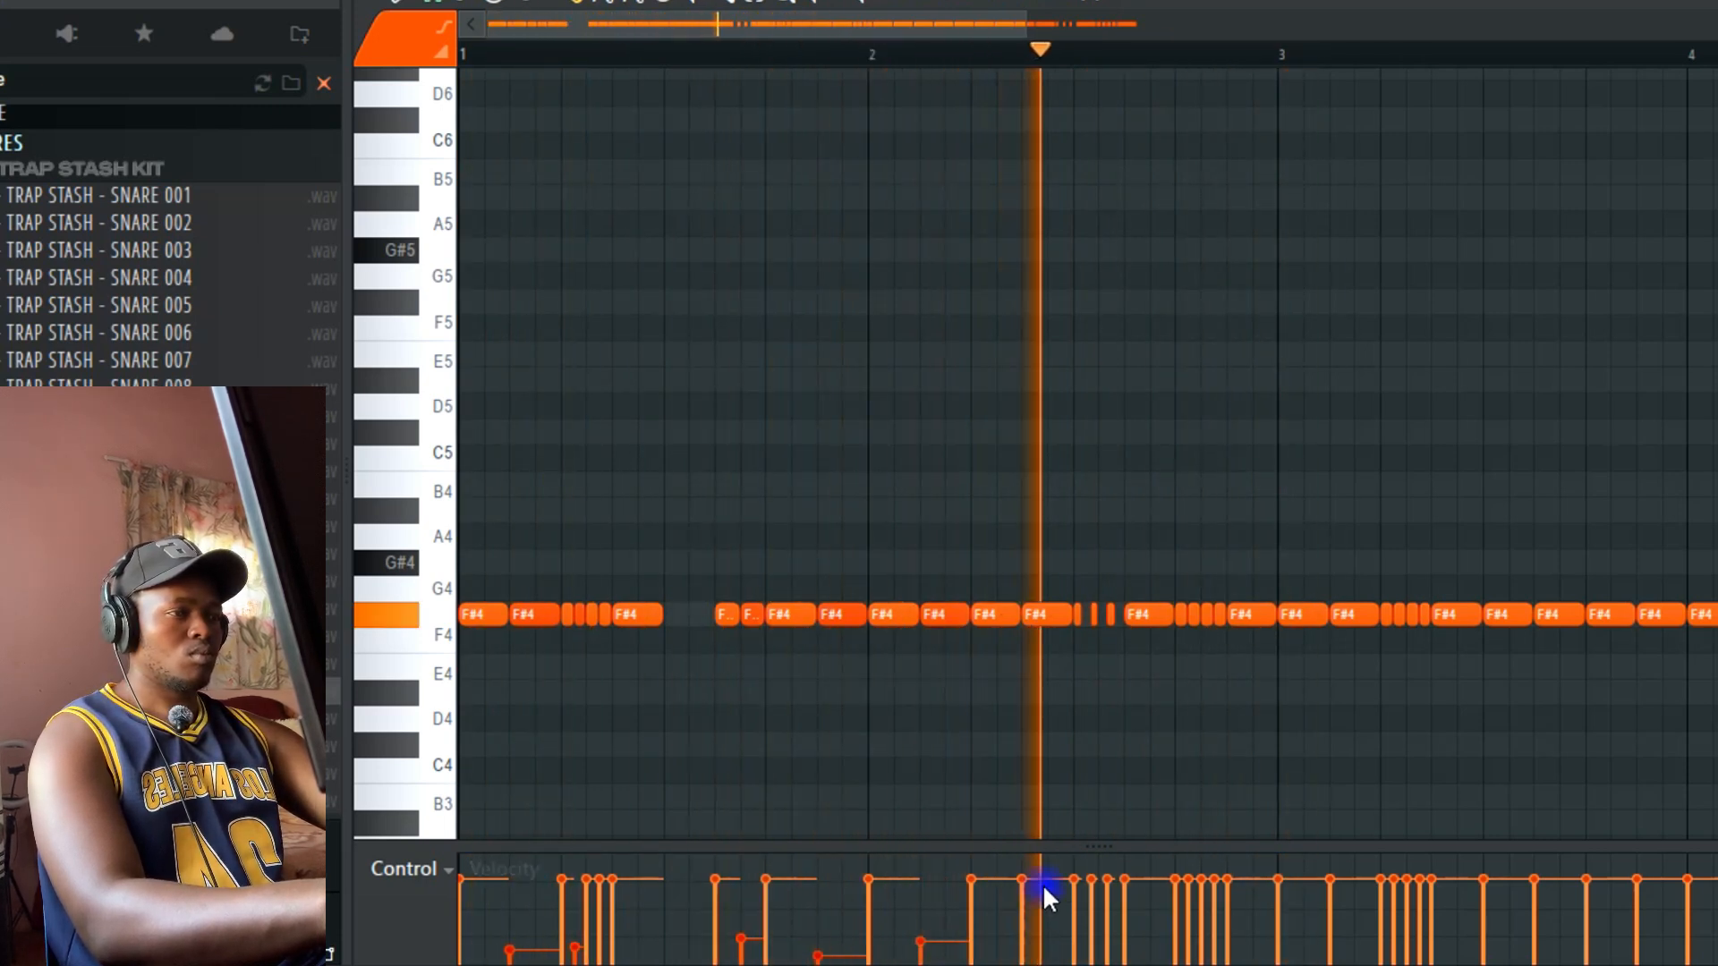
{"action": "left_click", "coordinate": [1025, 954]}
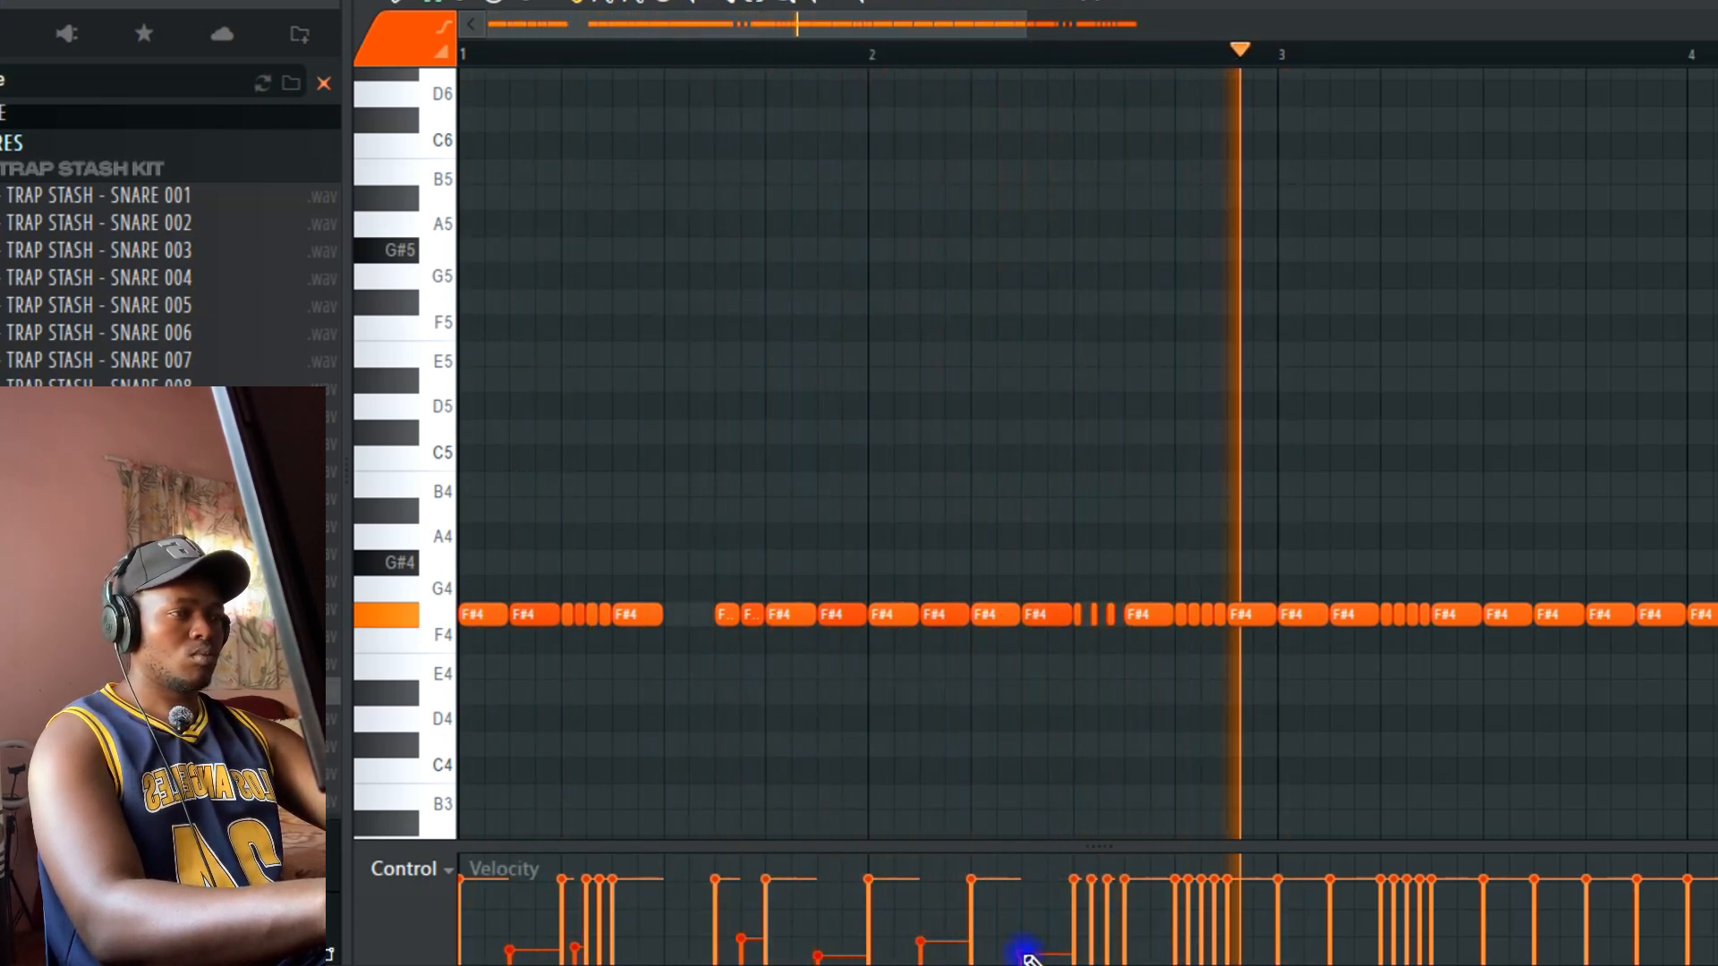
{"action": "left_click", "coordinate": [877, 59]}
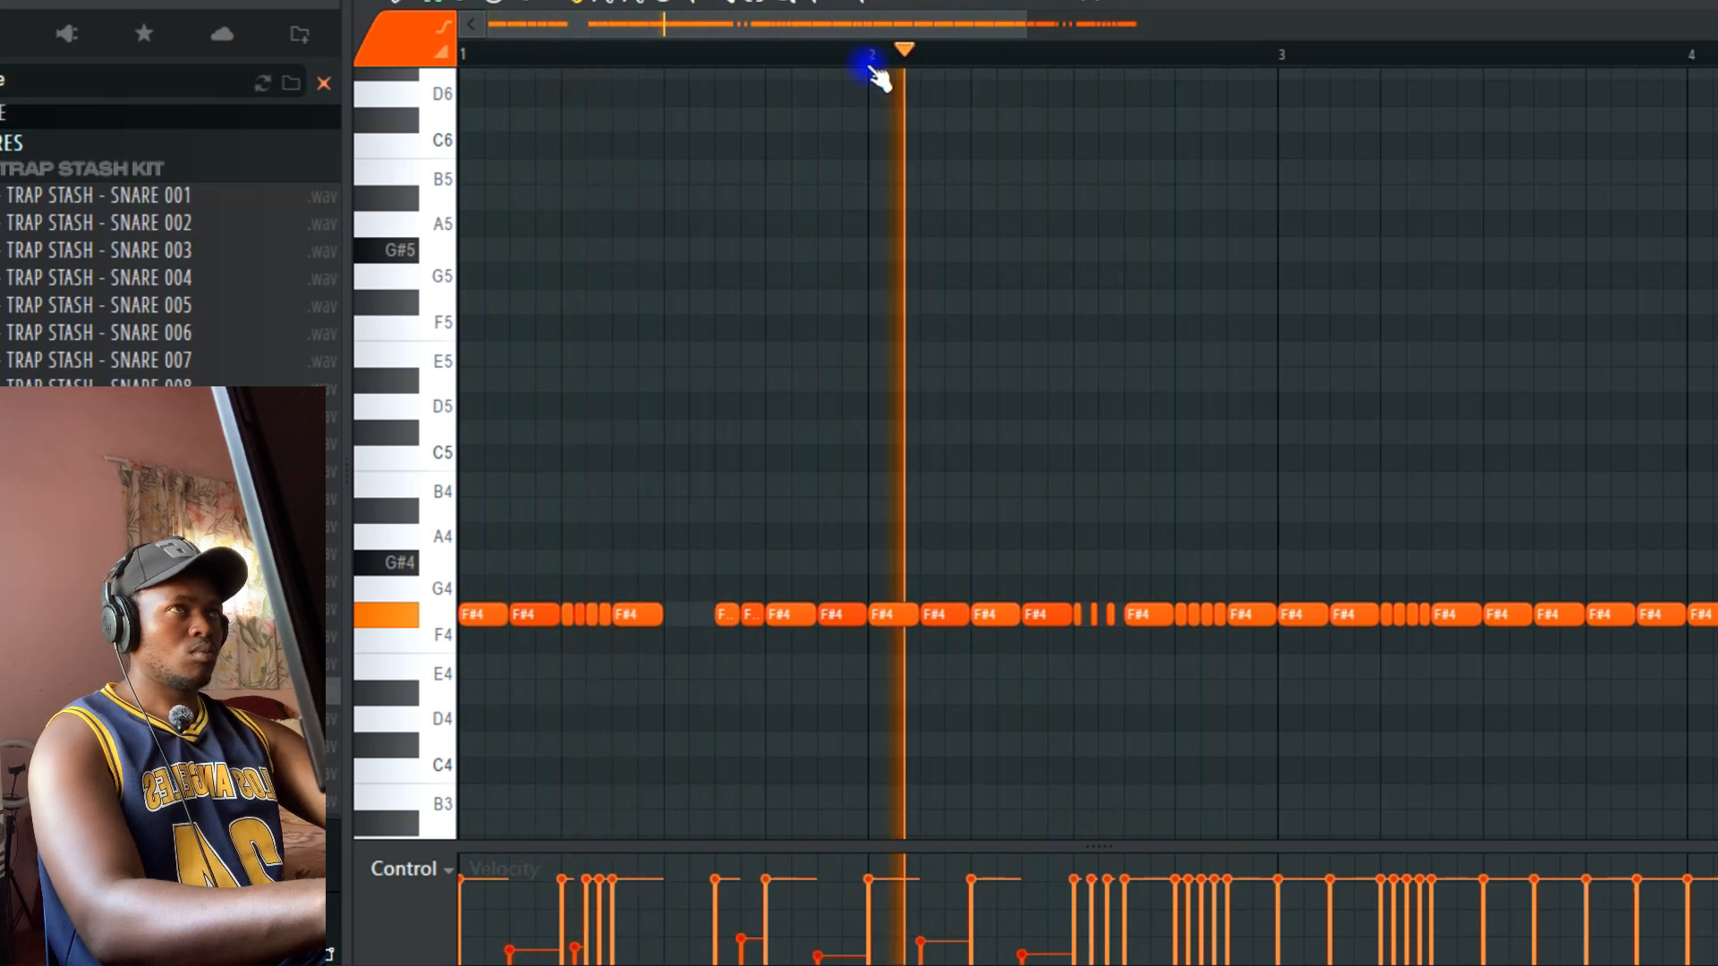
Step: Delete the long hi-hat note after the three short ones in bar 2 and move the three short notes into its place
{"action": "right_click", "coordinate": [1132, 618]}
{"action": "left_click_drag", "start_coordinate": [1127, 577], "coordinate": [1126, 616]}
{"action": "left_click", "coordinate": [1100, 652]}
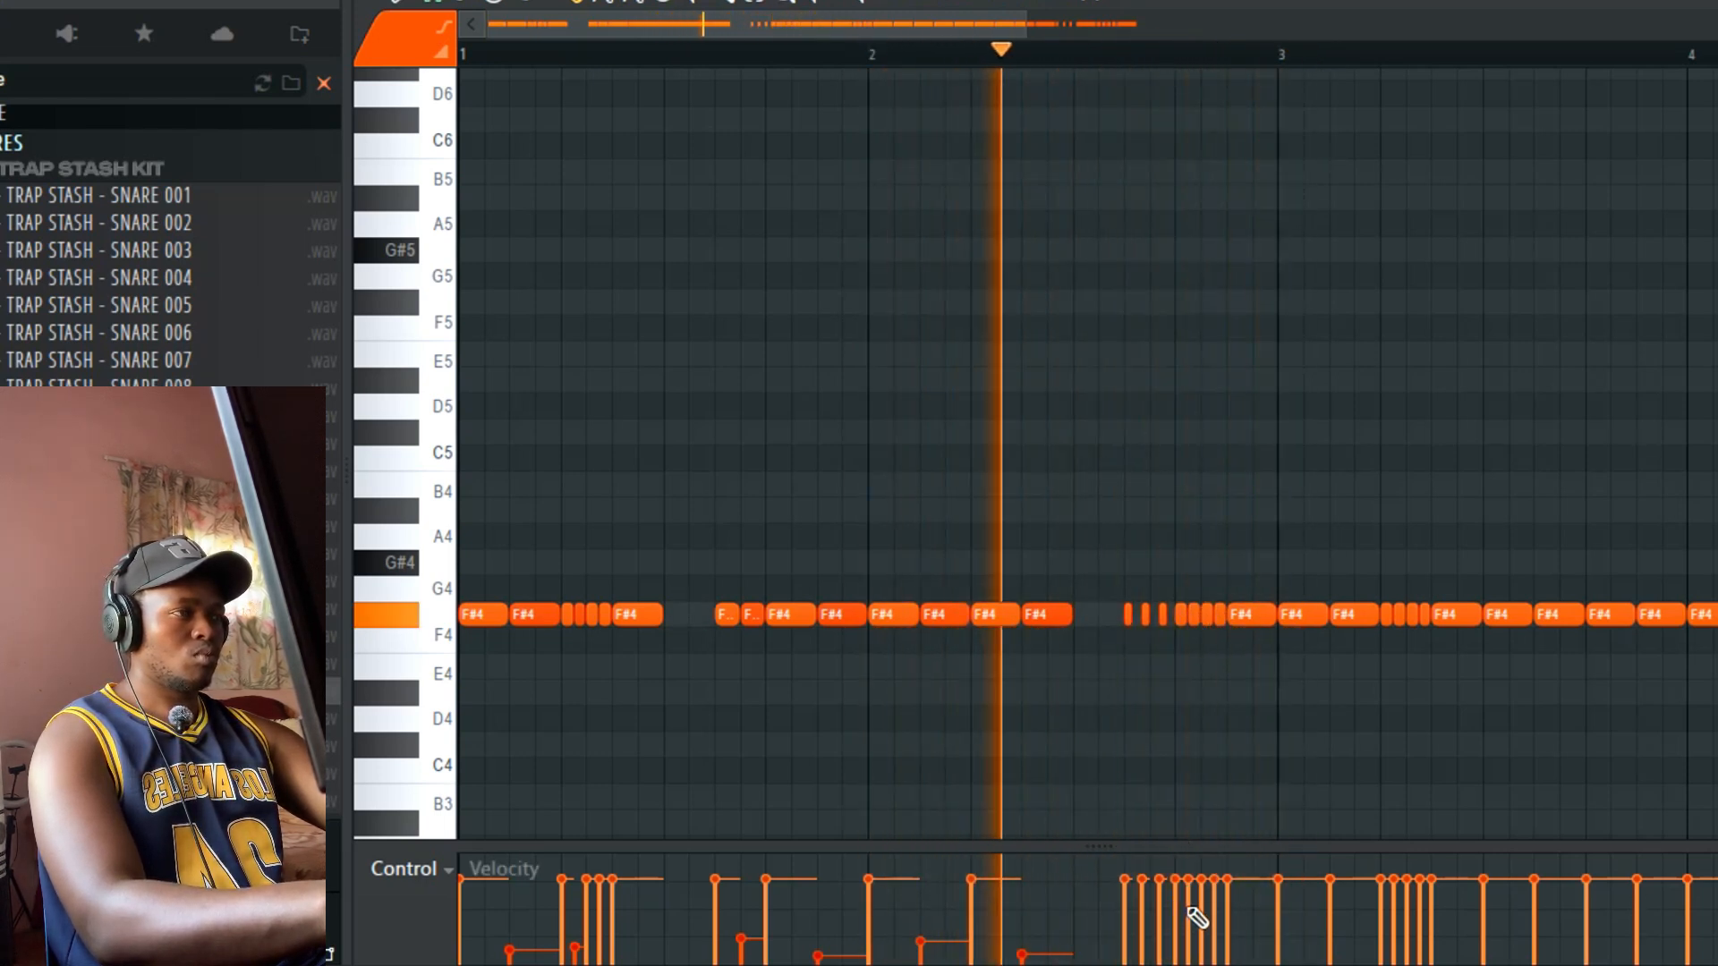
Step: Lower the velocity of two roll notes near the end of bar 2 and delete the long hi-hat note closing the bar
{"action": "left_click", "coordinate": [1188, 949]}
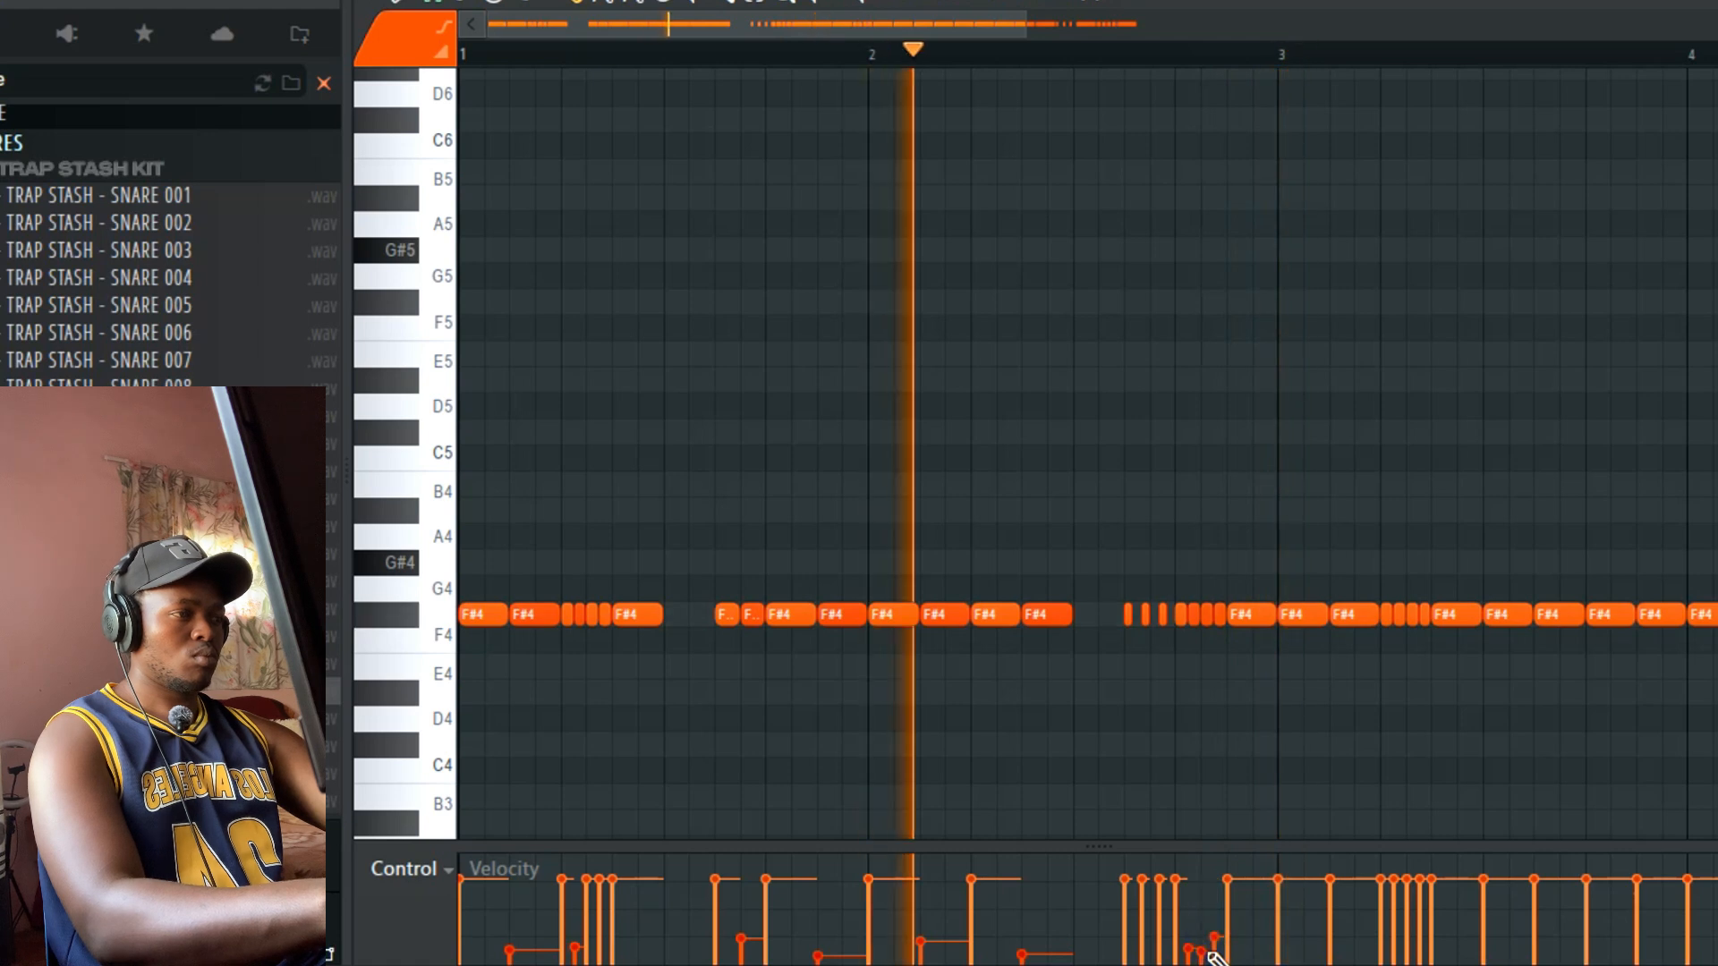
{"action": "key", "text": "ctrl+z"}
{"action": "left_click", "coordinate": [1213, 955]}
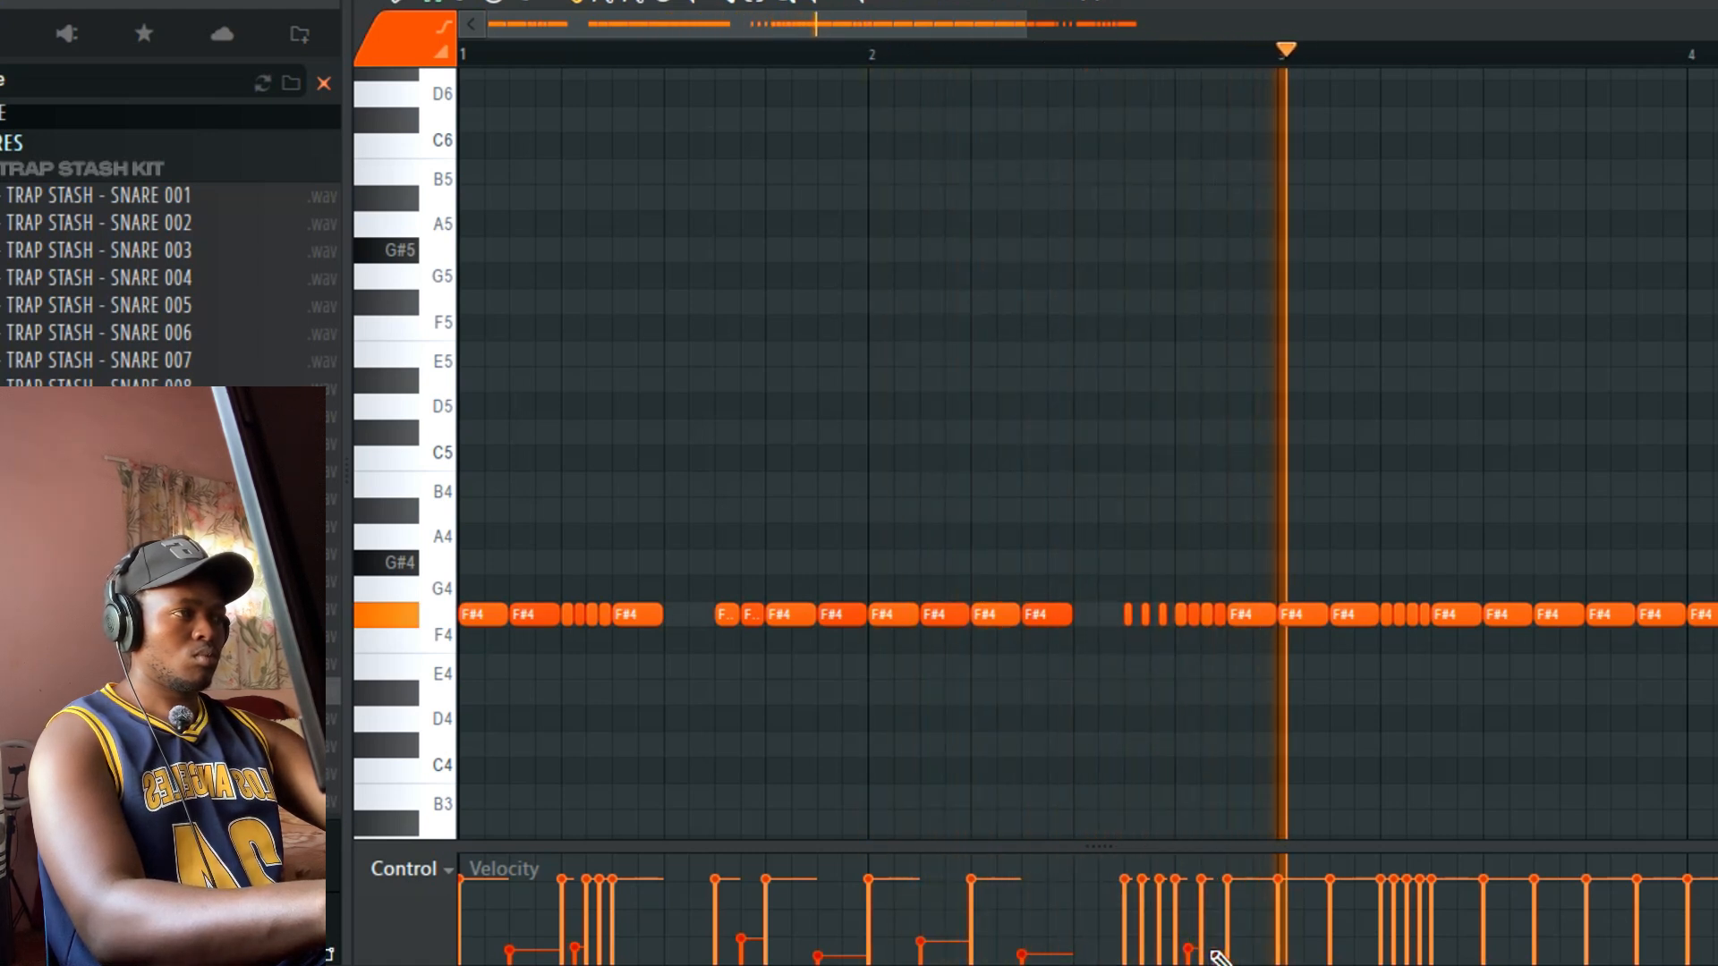
{"action": "right_click", "coordinate": [1263, 610]}
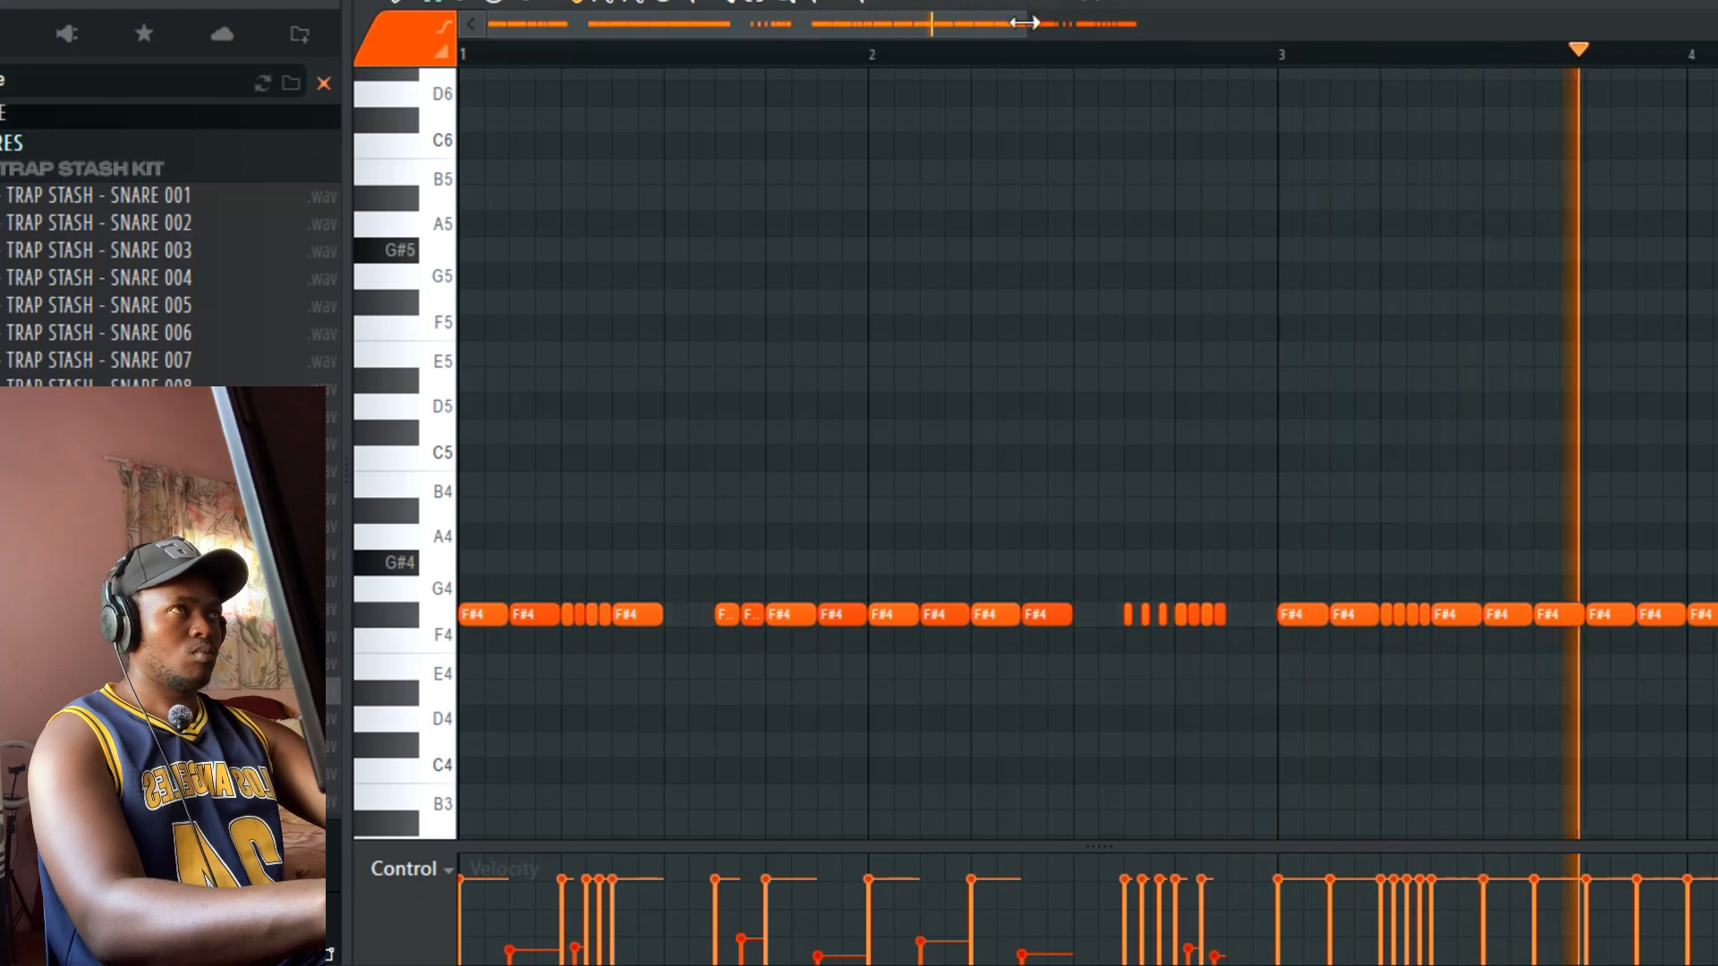
Step: Delete all the hi-hat notes in bars 3 and 4
{"action": "scroll", "coordinate": [1487, 188], "scroll_direction": "down", "scroll_amount": 2}
{"action": "left_click_drag", "start_coordinate": [1458, 498], "coordinate": [926, 662]}
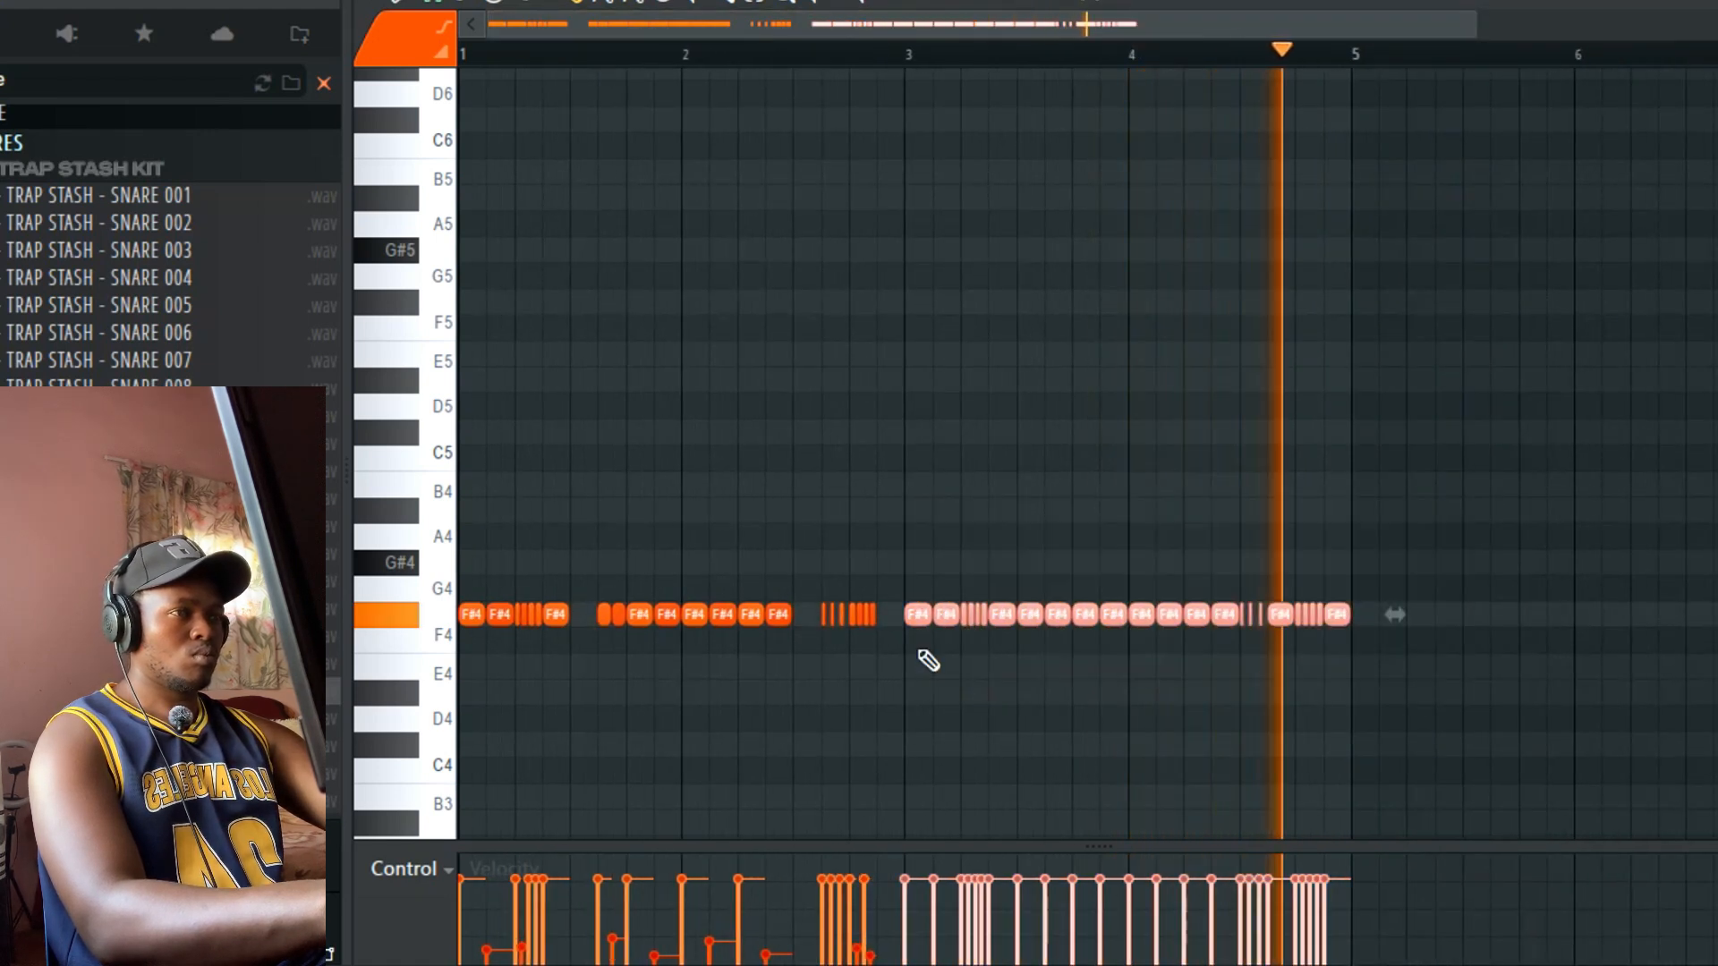
{"action": "key", "text": "Delete"}
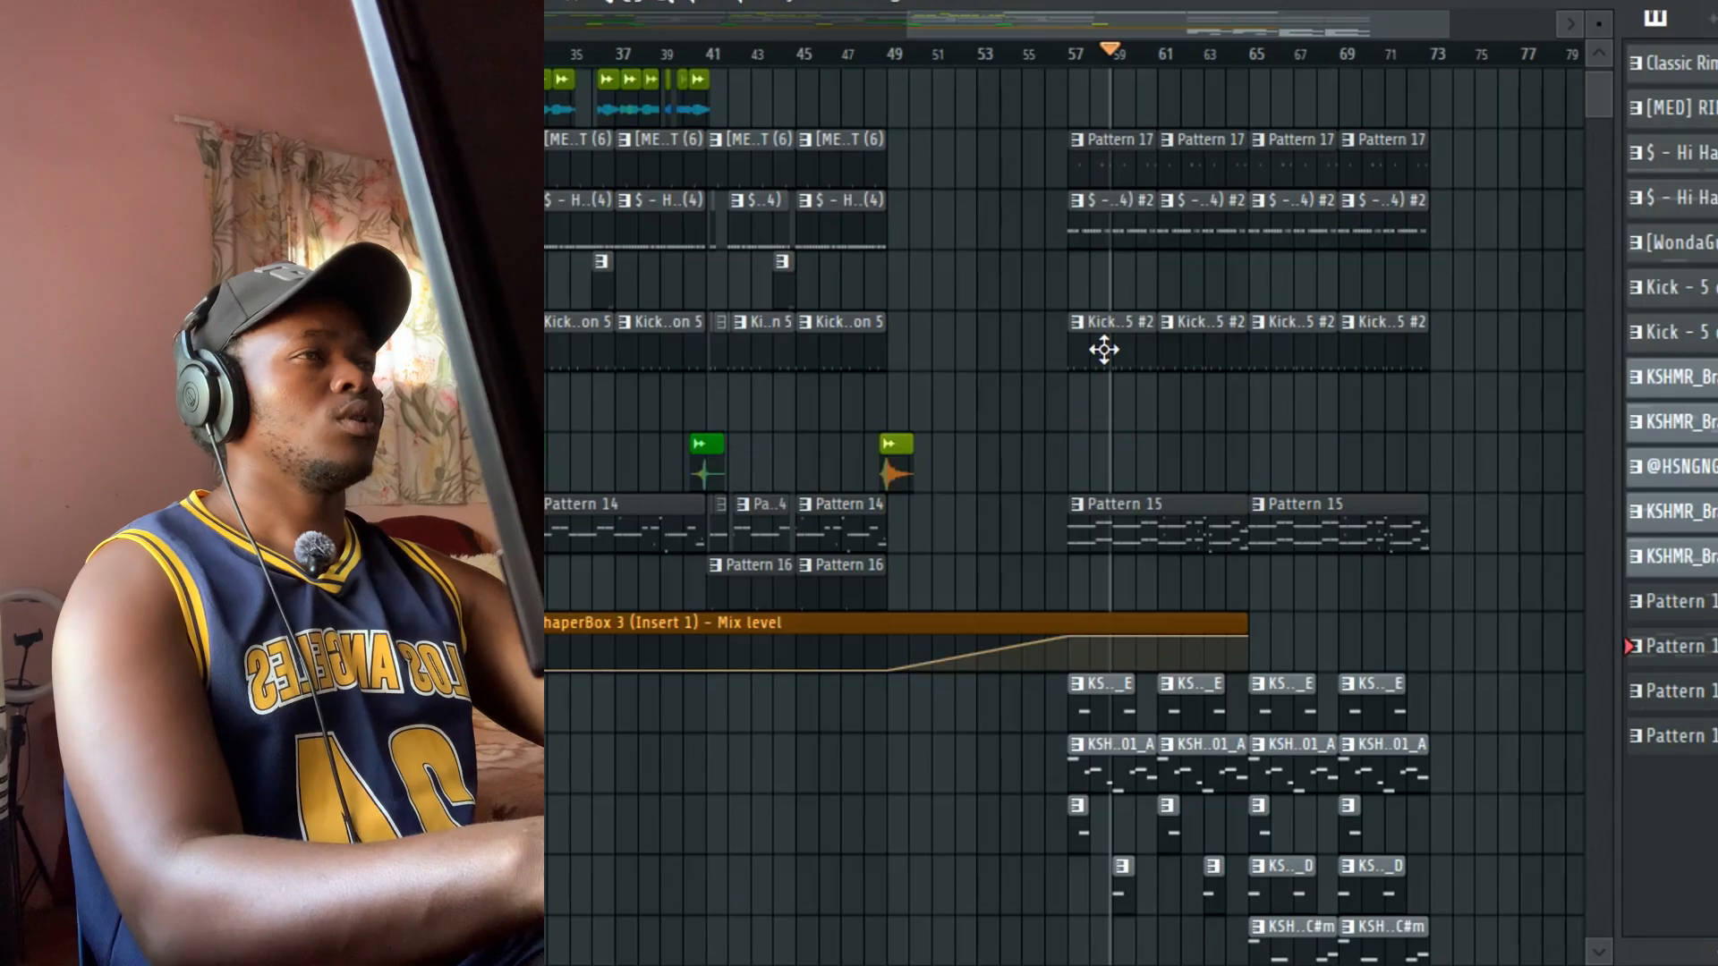
Step: Copy the step sequence of the Kick - 5 on 5 channel
{"action": "key", "text": "F6"}
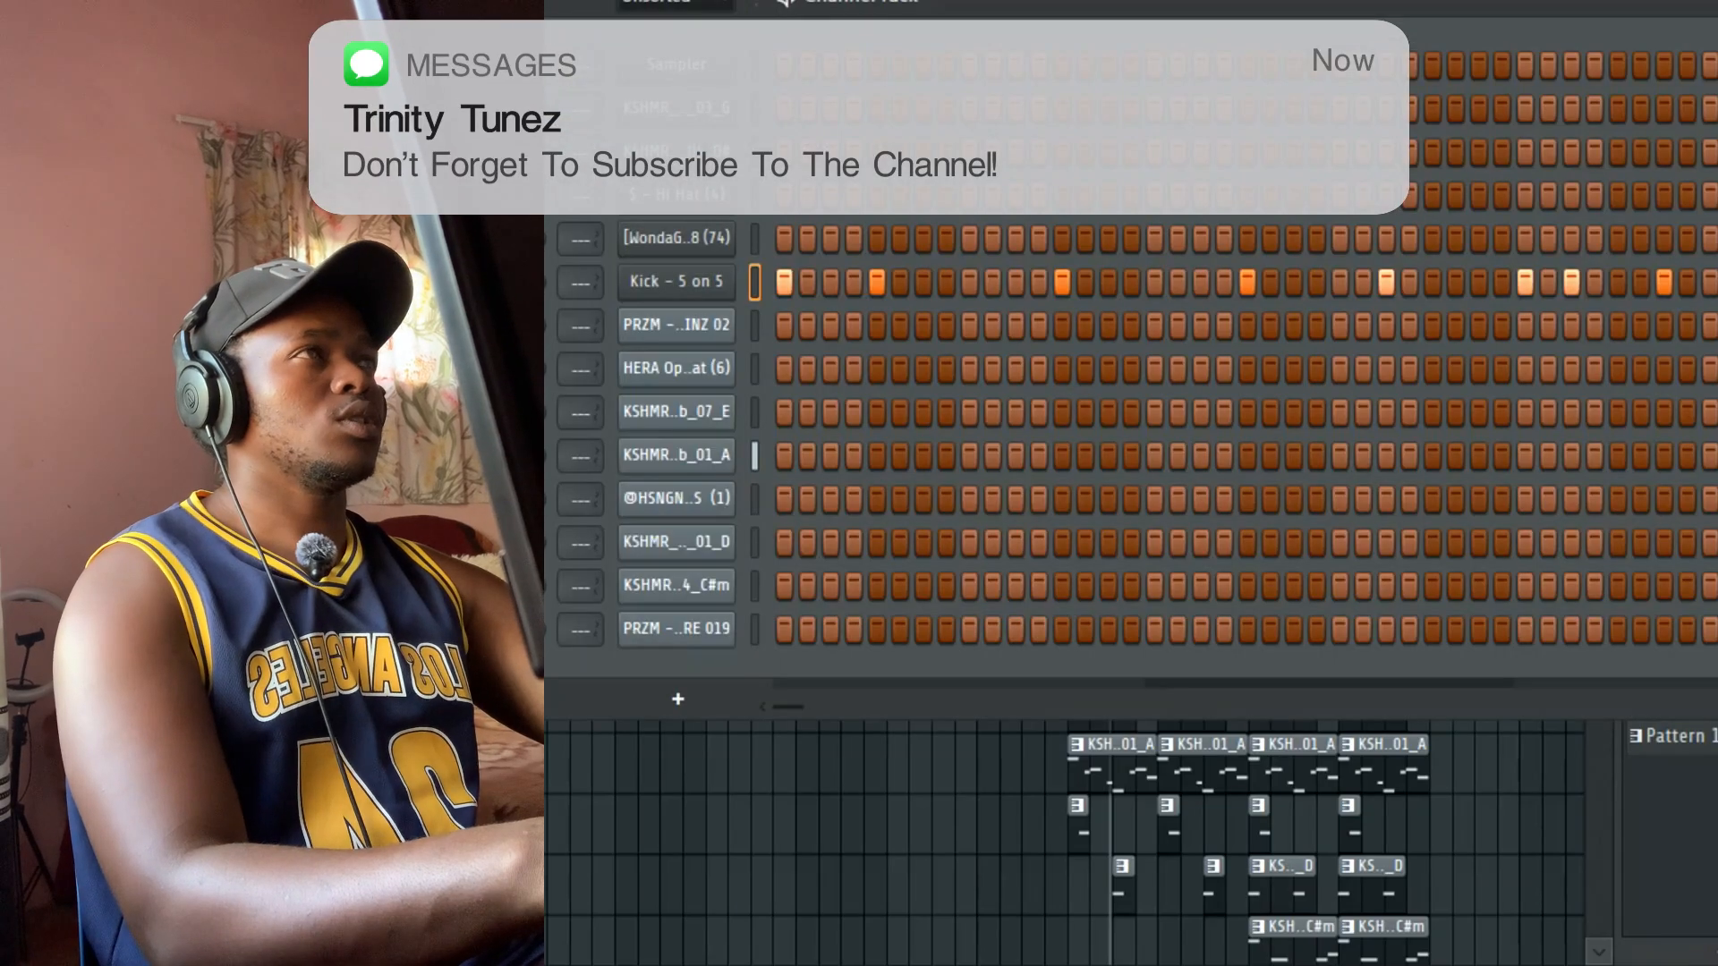
{"action": "key", "text": "F6"}
{"action": "left_click", "coordinate": [1310, 2]}
{"action": "right_click", "coordinate": [695, 283]}
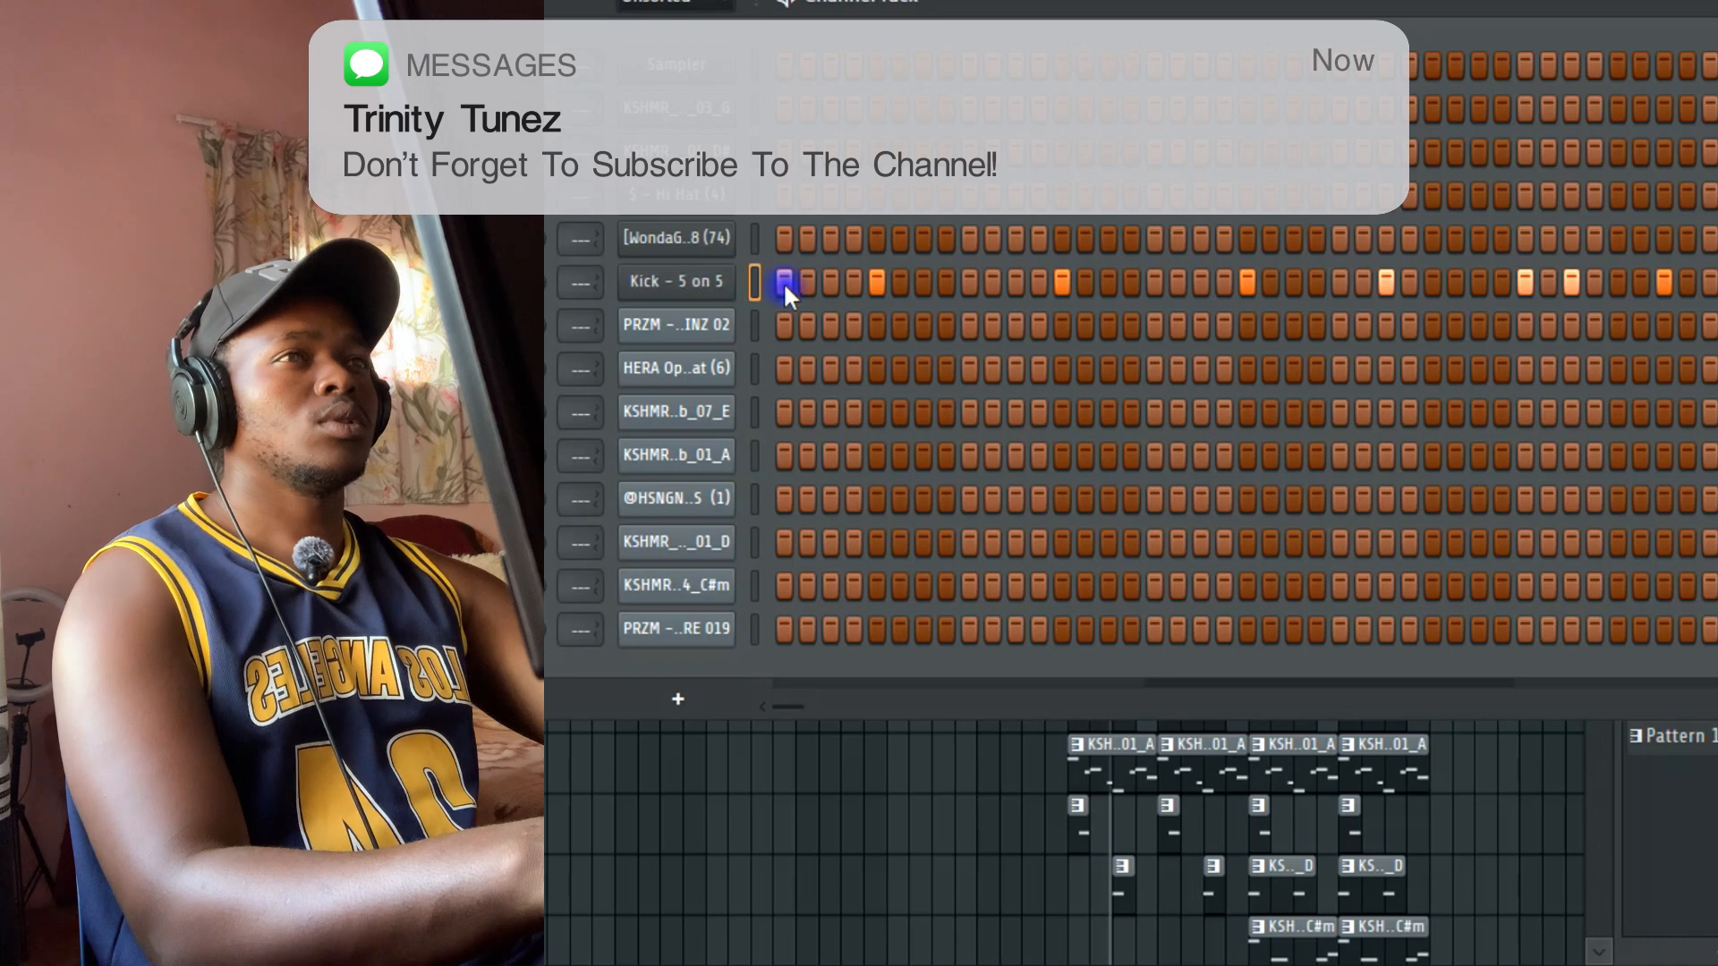
{"action": "left_click", "coordinate": [1097, 313]}
Step: Paste the copied kick steps into the PRZM INZ 02 channel and convert them for editing in its piano roll
{"action": "key", "text": "F6"}
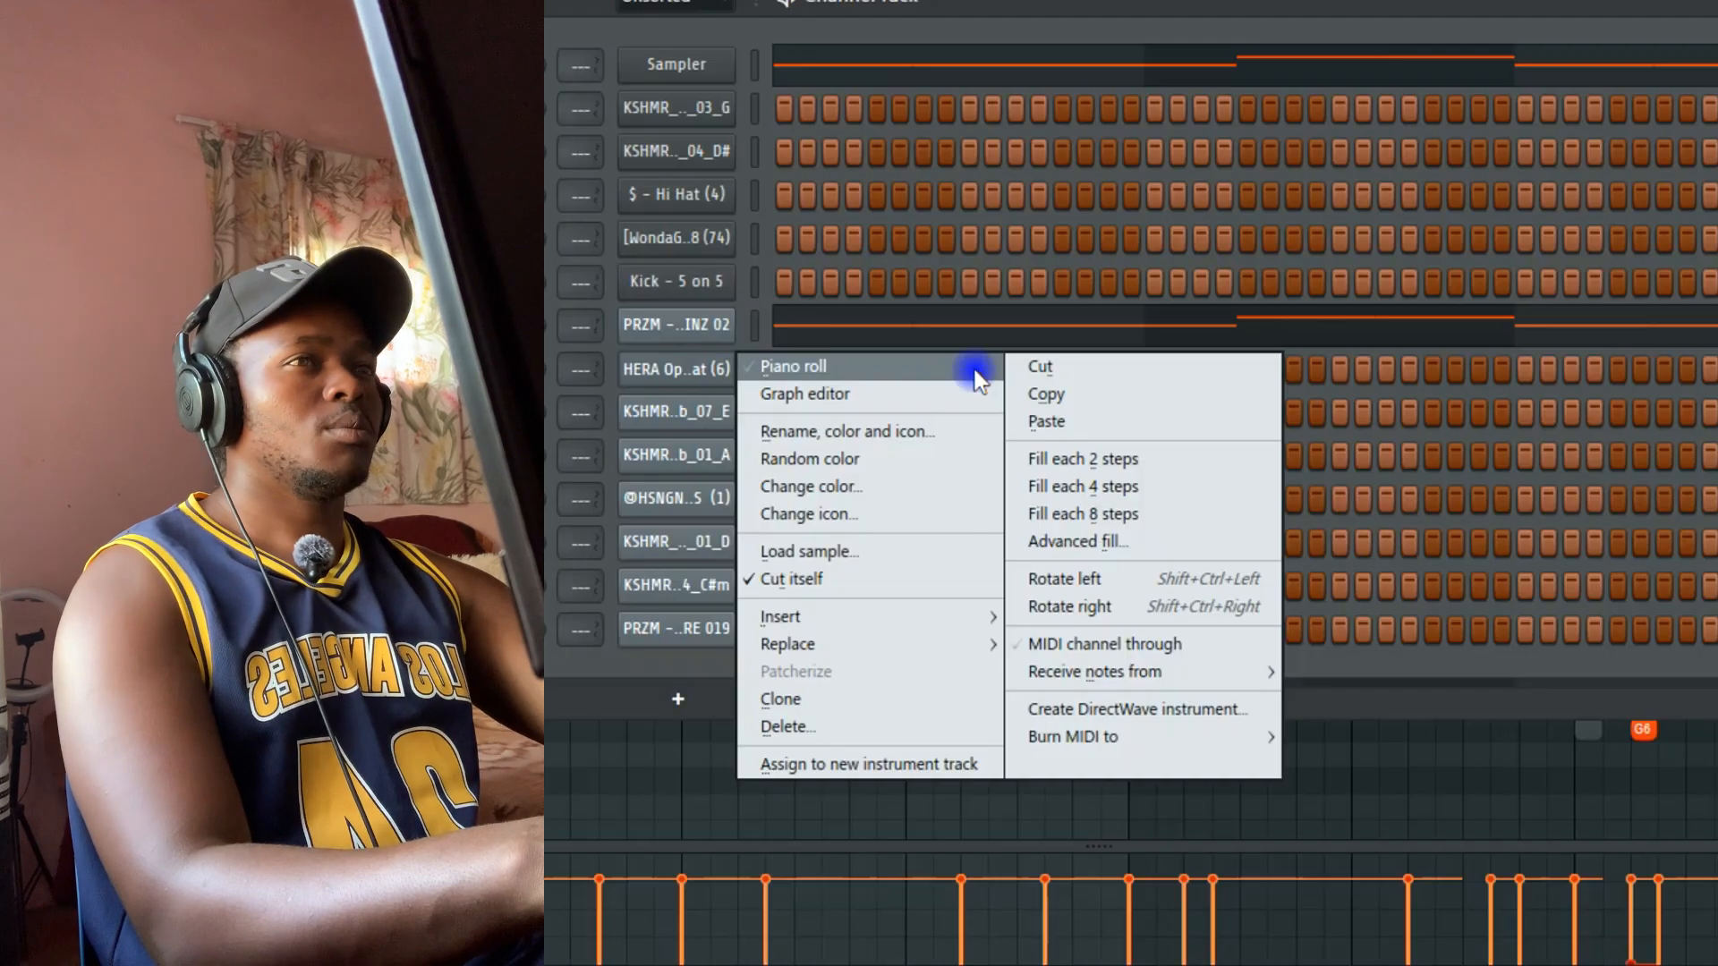
{"action": "right_click", "coordinate": [655, 324]}
{"action": "left_click", "coordinate": [1076, 377]}
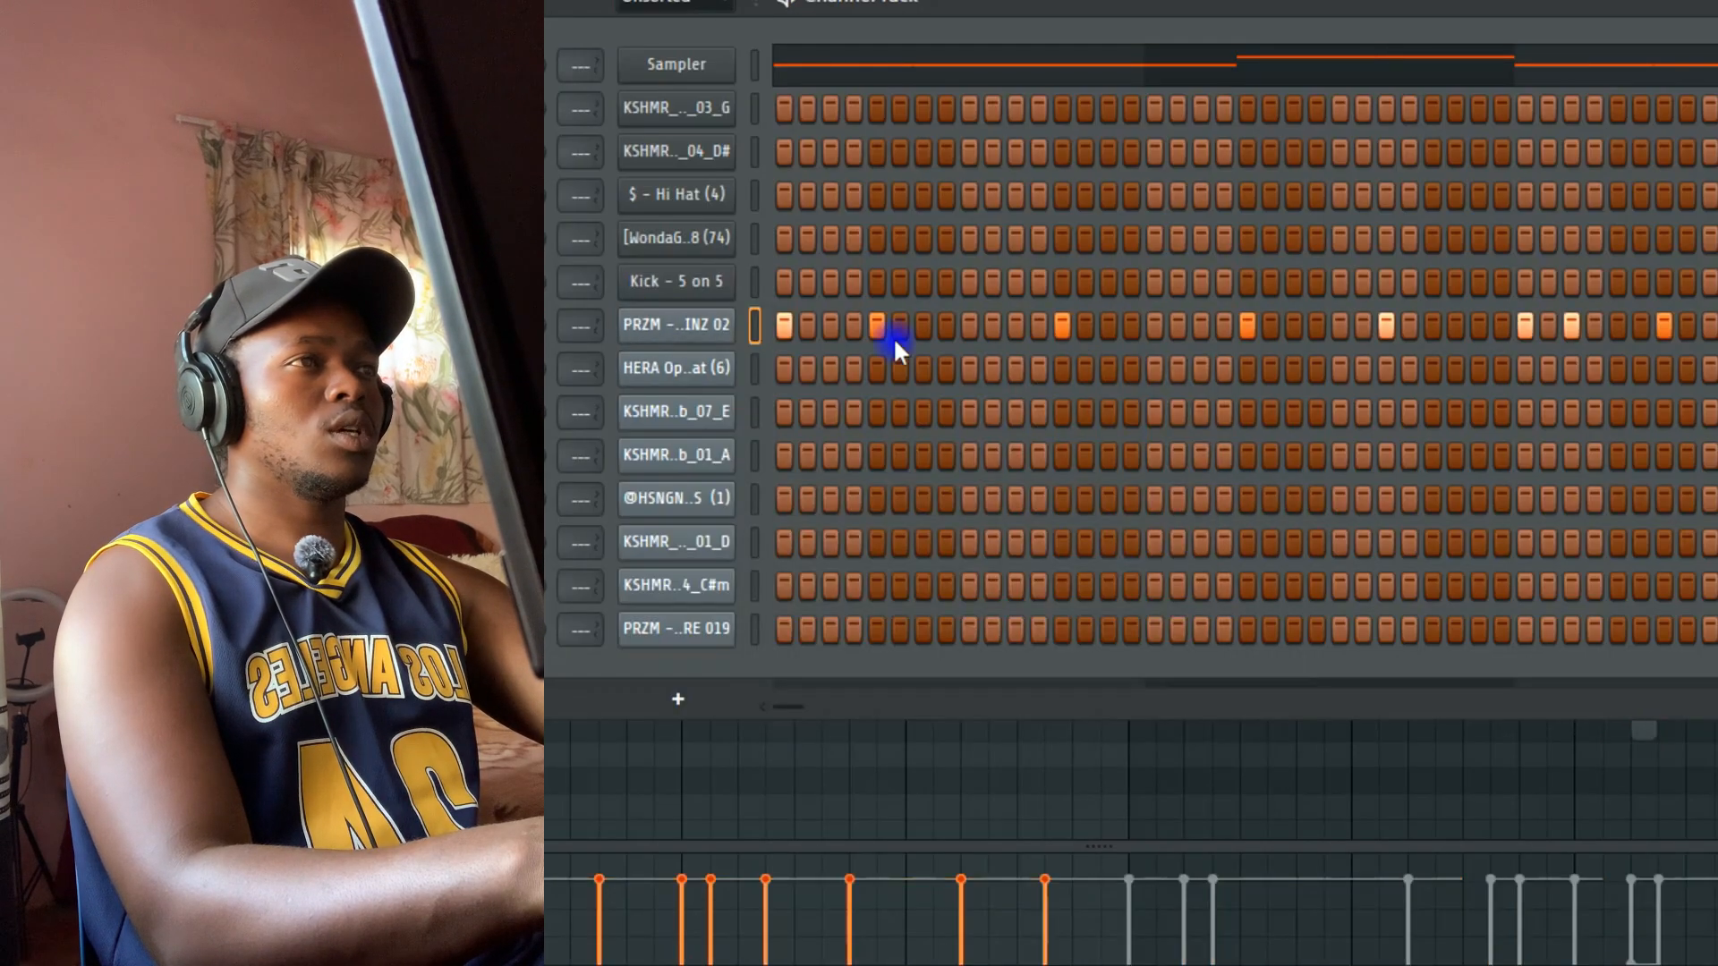
{"action": "right_click", "coordinate": [691, 326]}
{"action": "left_click", "coordinate": [861, 320]}
{"action": "right_click", "coordinate": [696, 337]}
{"action": "left_click", "coordinate": [809, 322]}
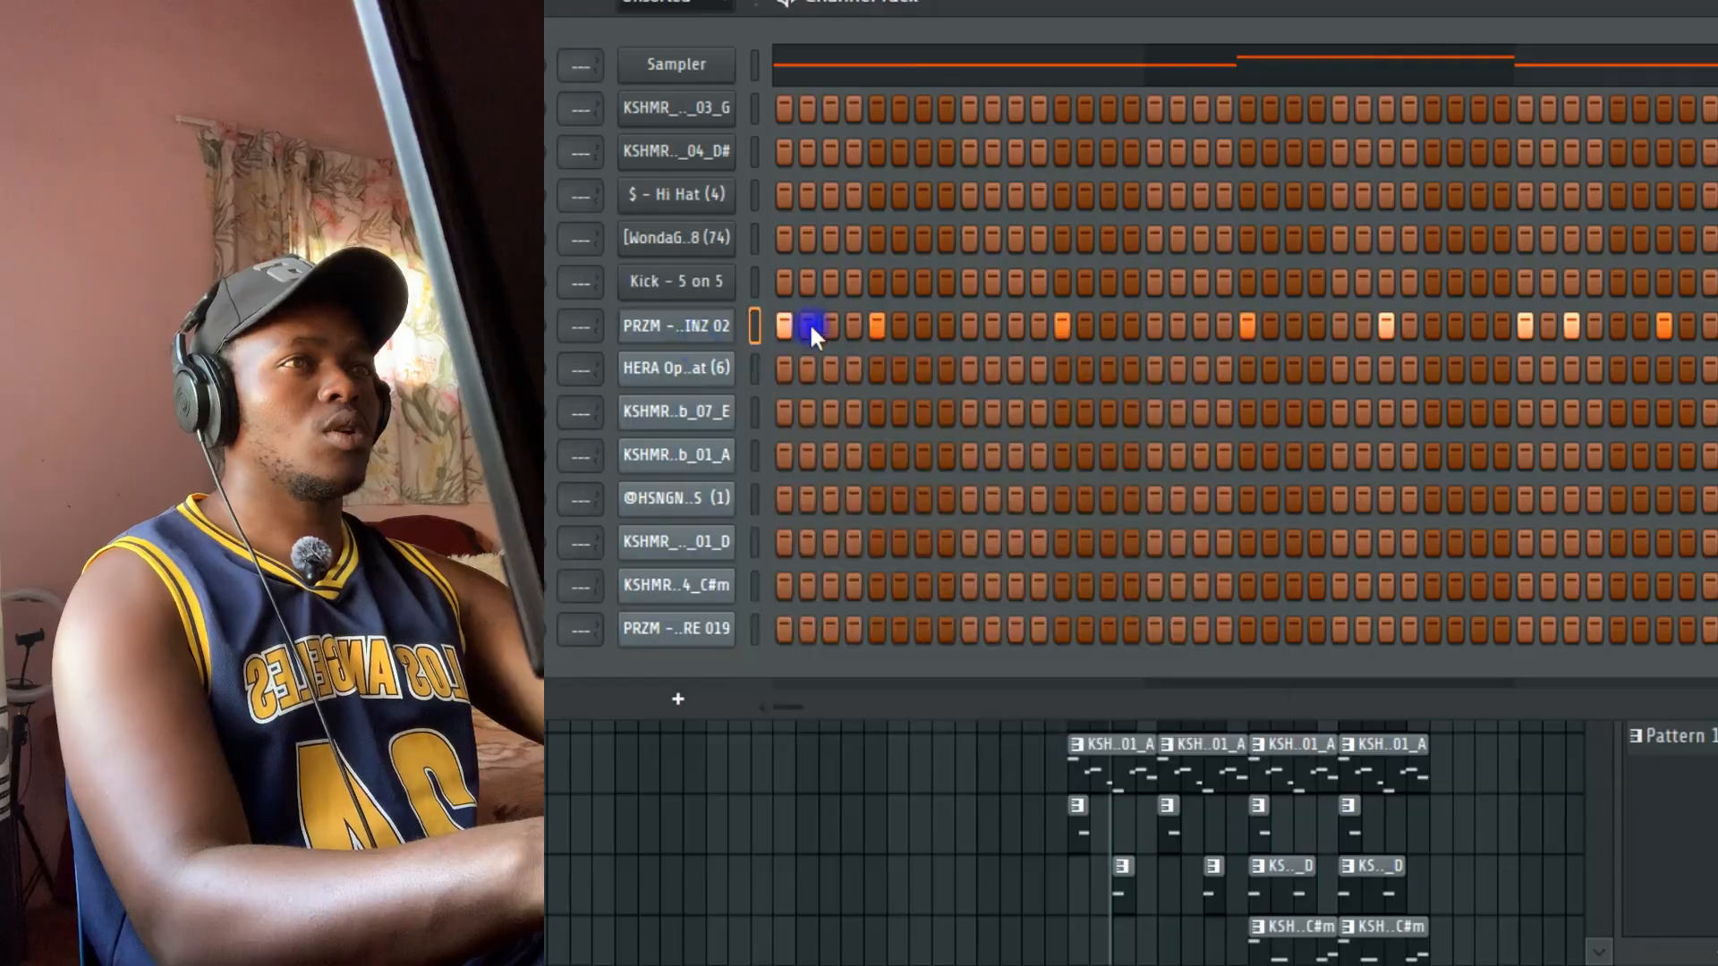
Step: Place a D#7 slide note across the end of bar 1 and raise the last two G7 notes of bar 4 to C8
{"action": "left_click_drag", "start_coordinate": [802, 330], "coordinate": [678, 552]}
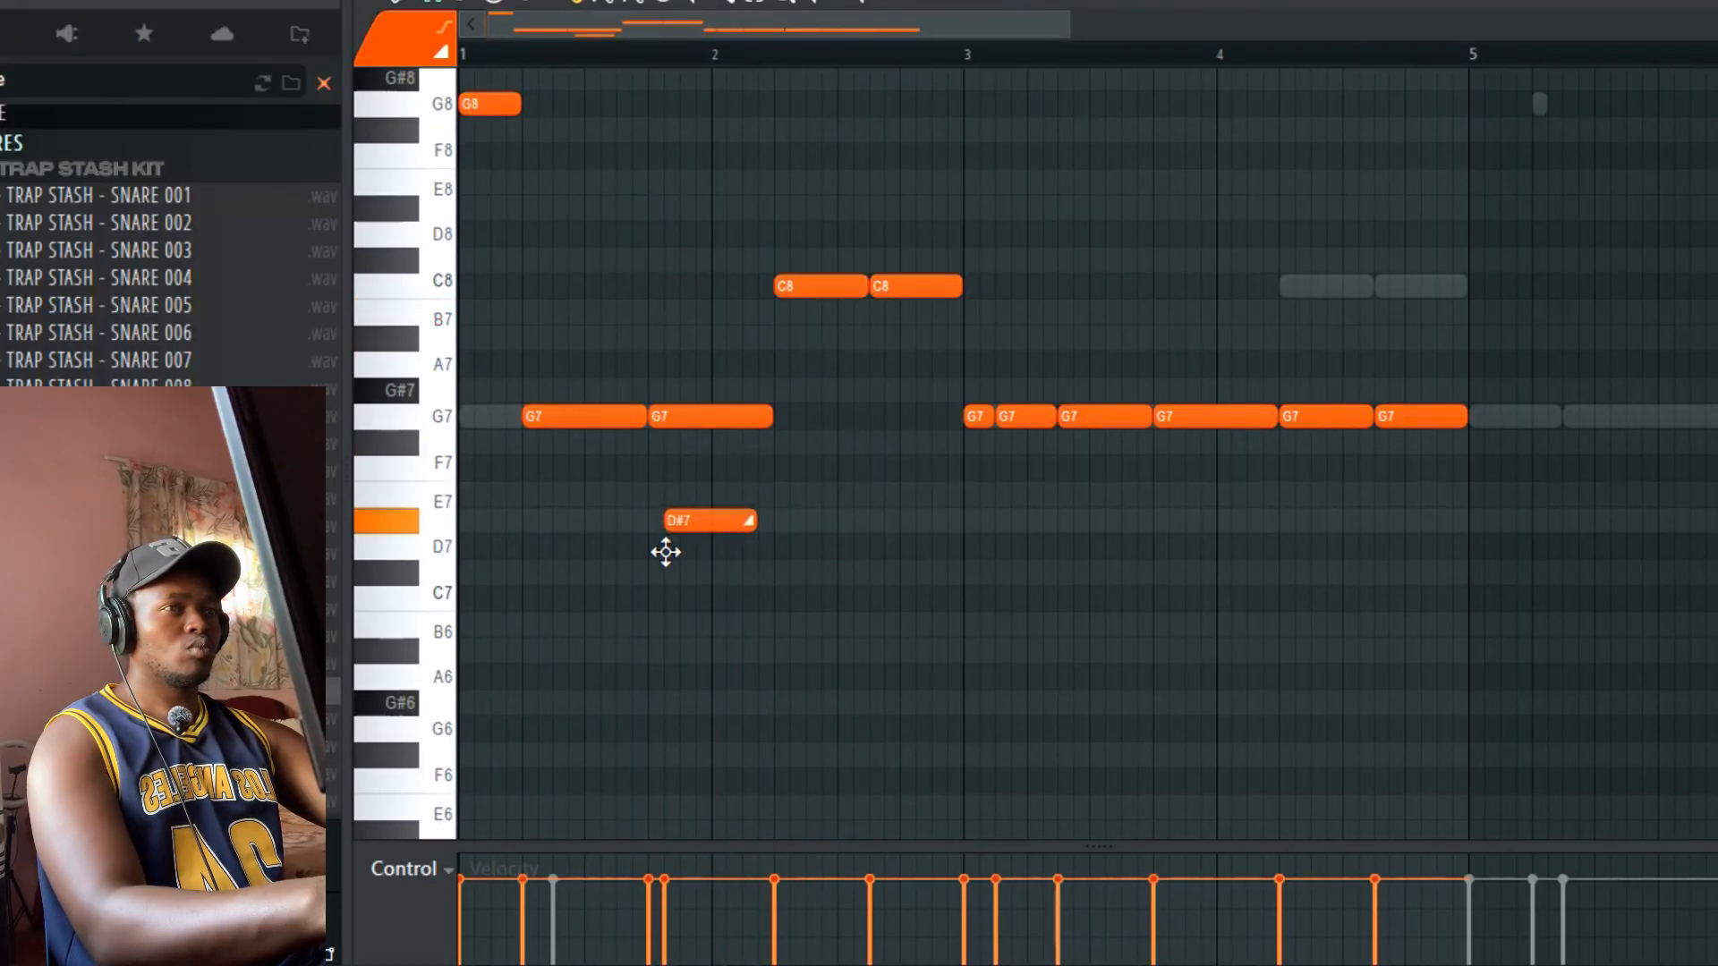
{"action": "key", "text": "space"}
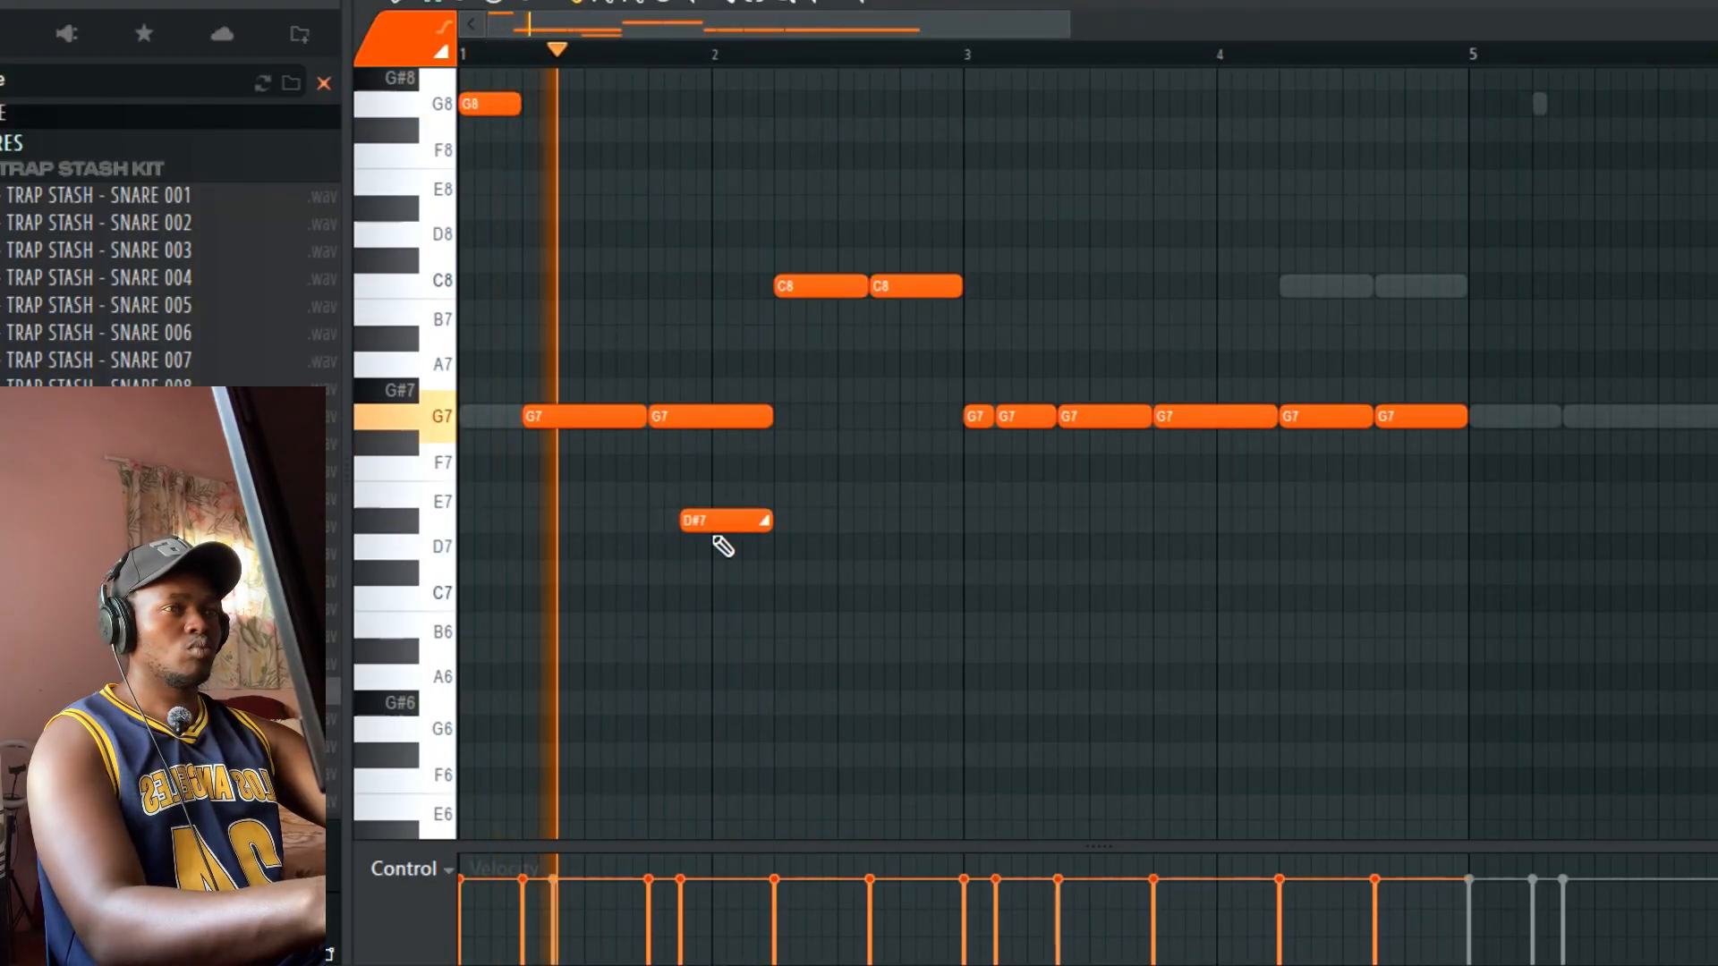
{"action": "left_click_drag", "start_coordinate": [1418, 402], "coordinate": [1319, 289]}
{"action": "left_click", "coordinate": [1281, 247], "text": "ctrl"}
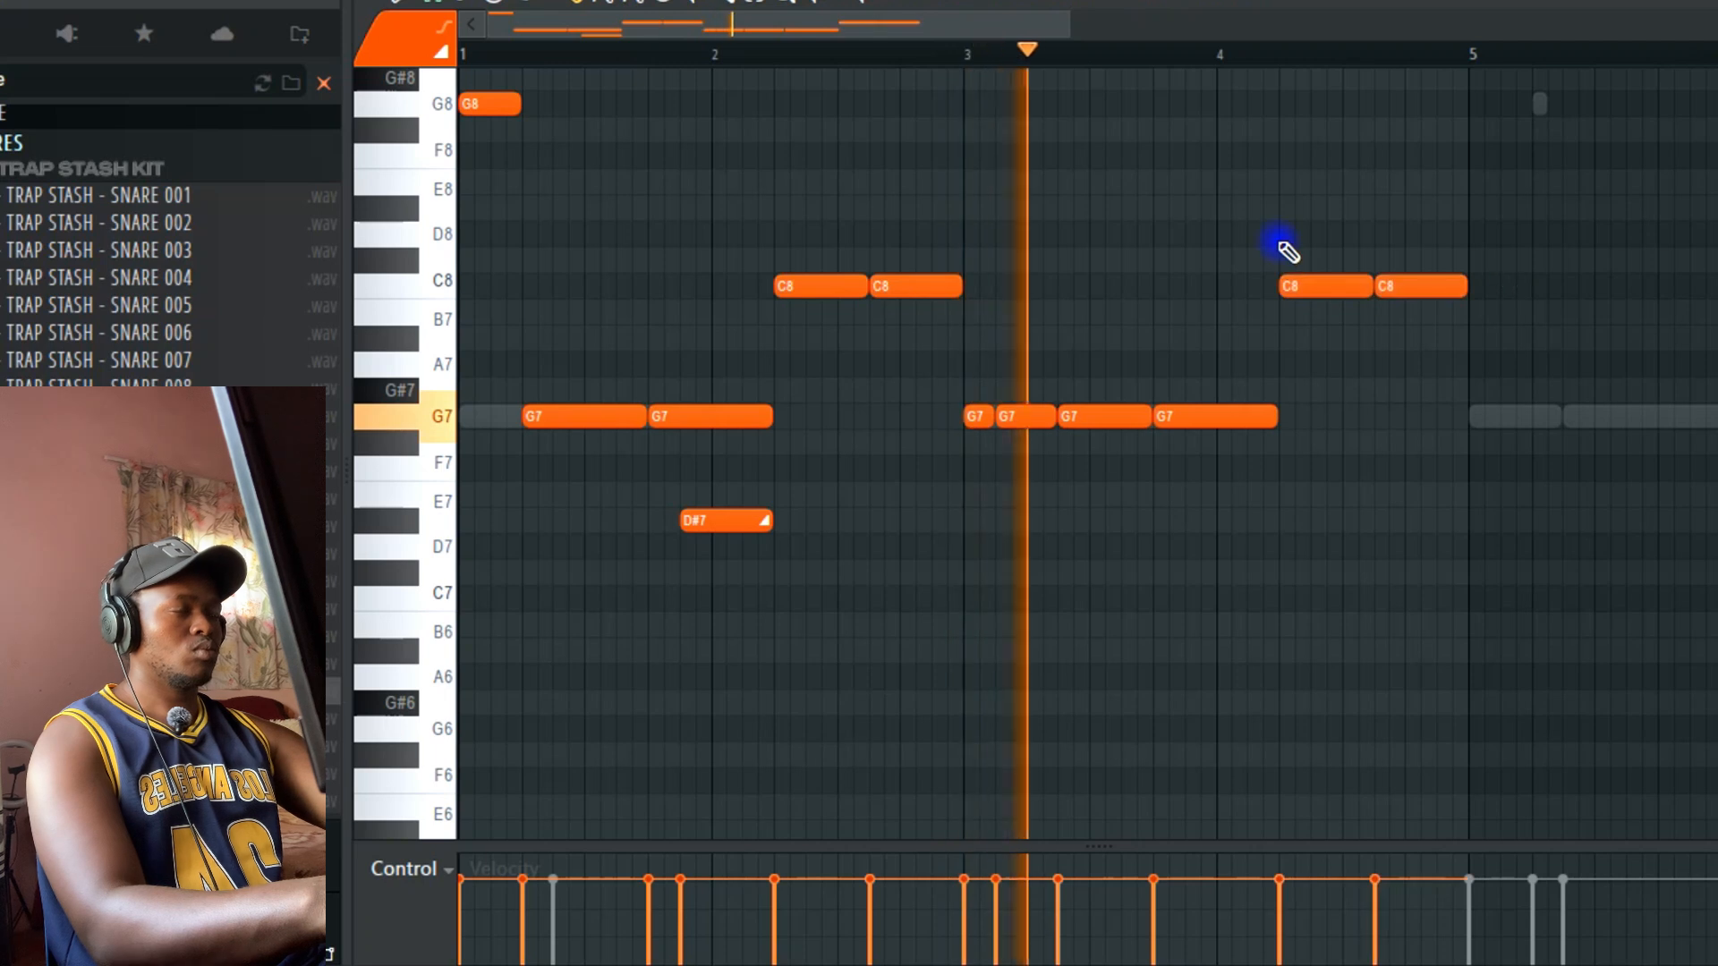
Step: Transpose all the notes of the bass pattern down two octaves and play it back
{"action": "key", "text": "ctrl+Up"}
{"action": "key", "text": "ctrl+Down"}
{"action": "key", "text": "ctrl+Down"}
{"action": "key", "text": "space"}
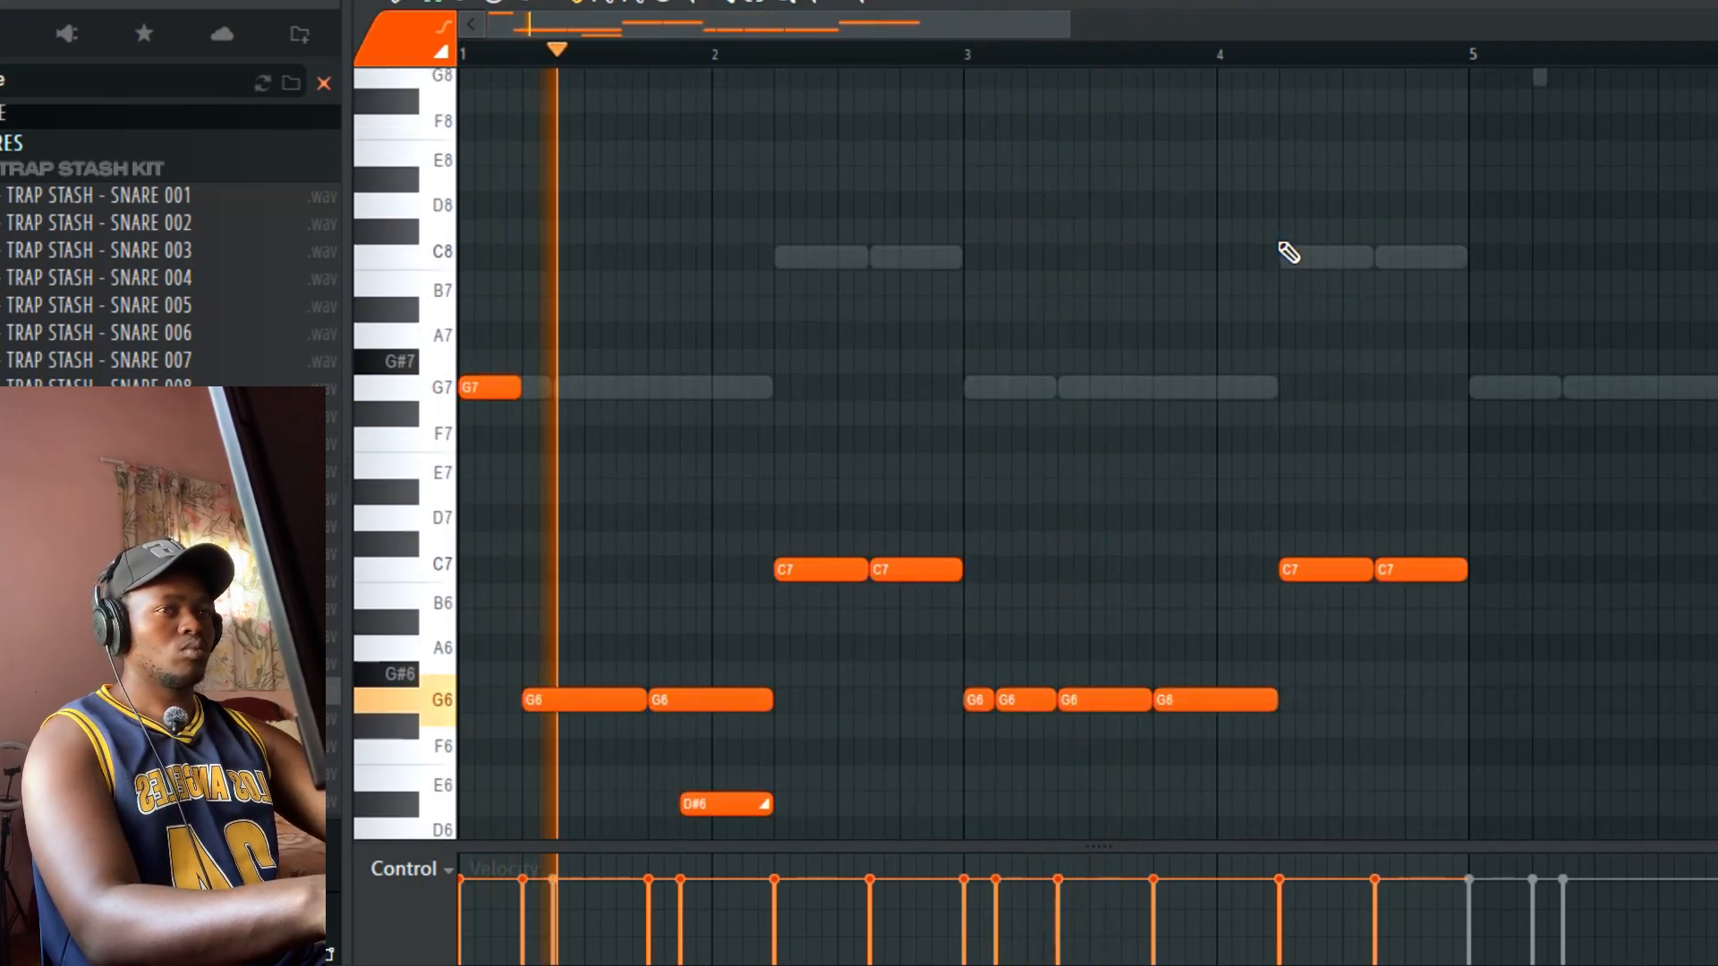
{"action": "key", "text": "ctrl+Down"}
{"action": "key", "text": "space"}
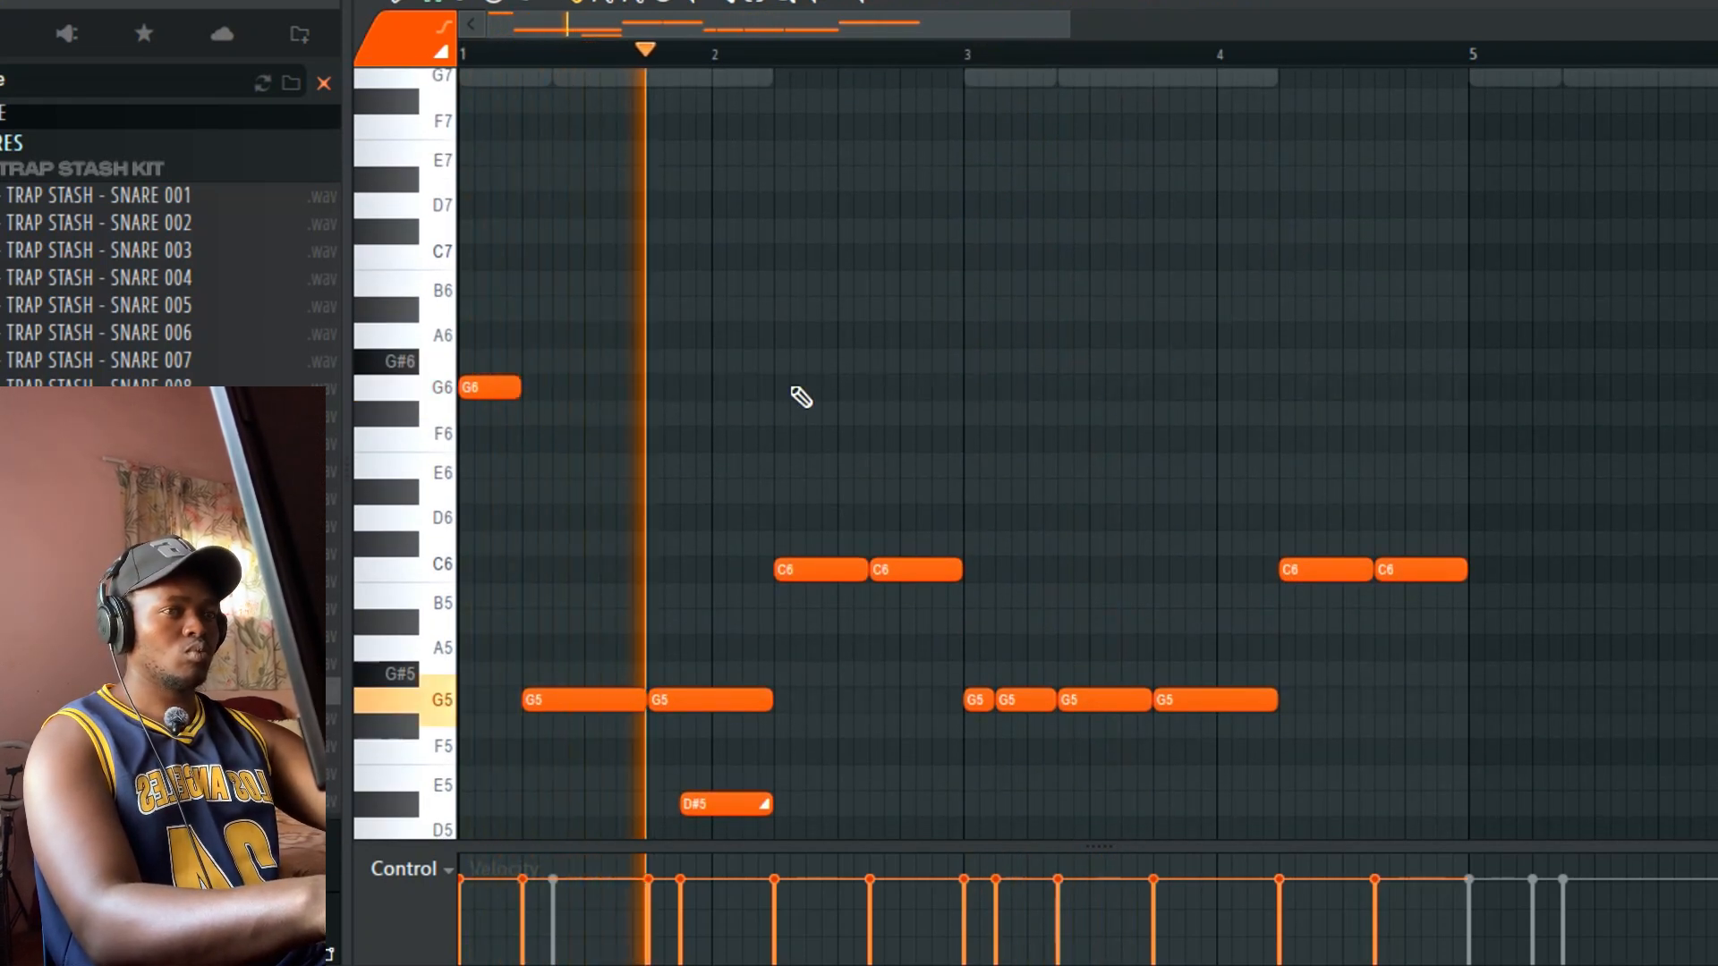
Step: Shorten the first G5 note of bar 1 to half its length, leaving a gap before the next G5
{"action": "key", "text": "space"}
{"action": "key", "text": "space"}
{"action": "left_click_drag", "start_coordinate": [1069, 27], "coordinate": [821, 341]}
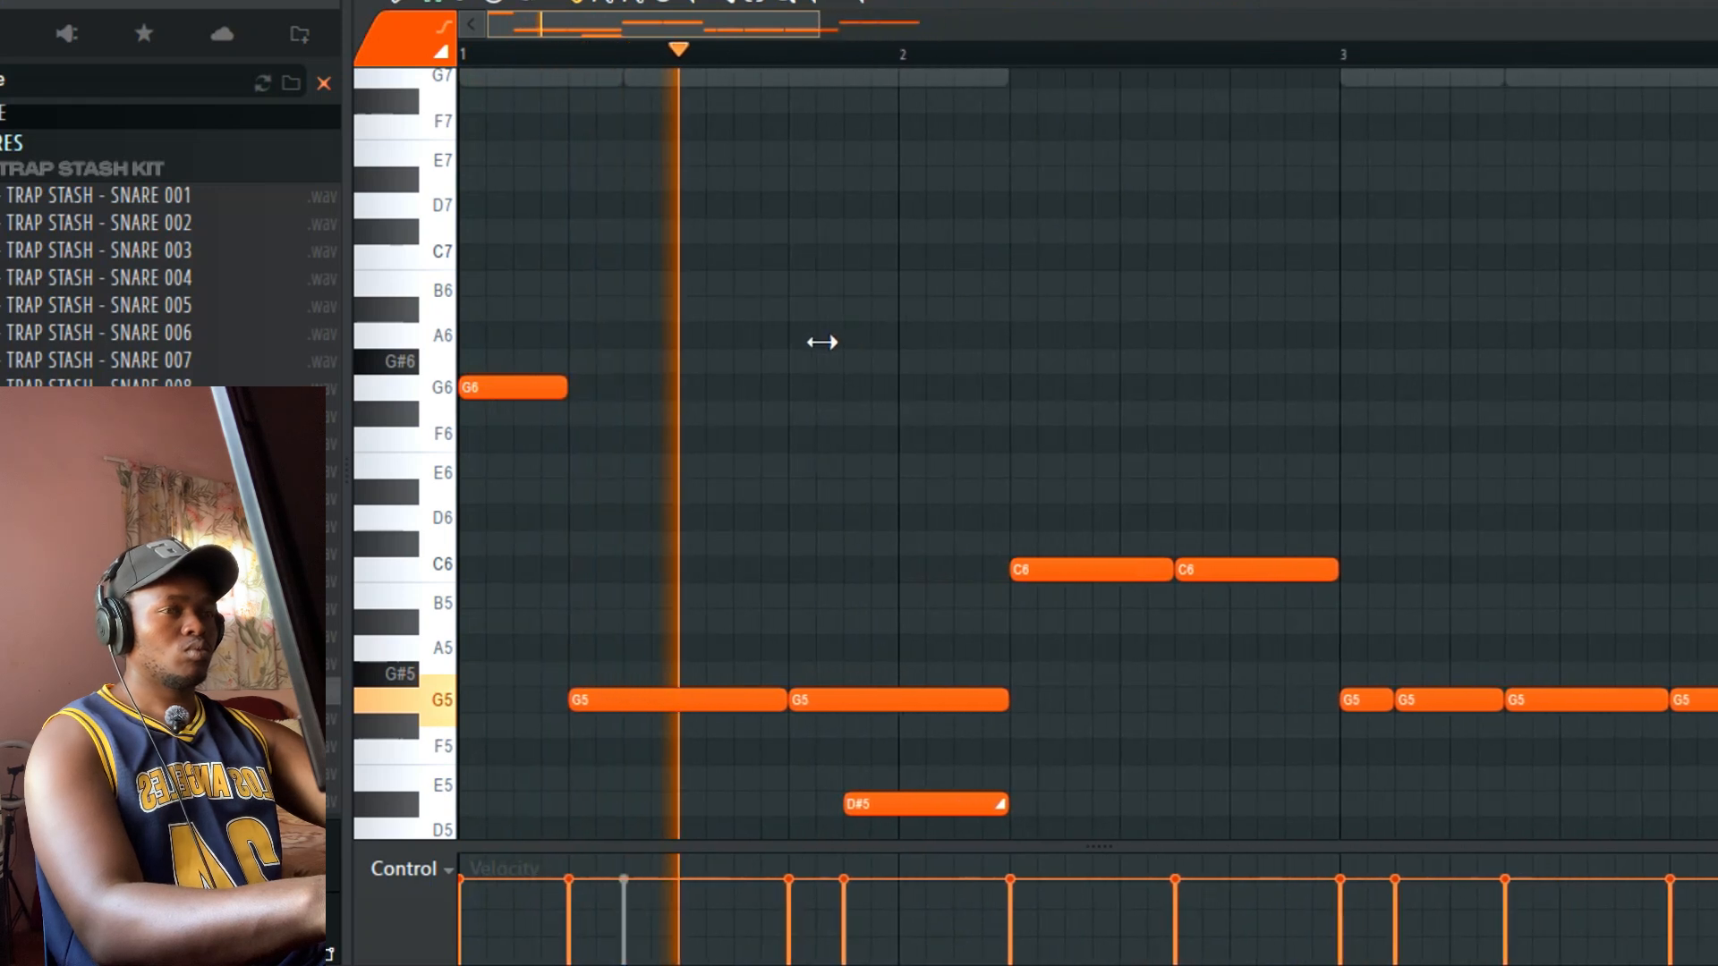
{"action": "left_click_drag", "start_coordinate": [779, 699], "coordinate": [682, 701]}
{"action": "key", "text": "space"}
{"action": "key", "text": "space"}
{"action": "scroll", "coordinate": [931, 579], "scroll_direction": "down", "scroll_amount": 4}
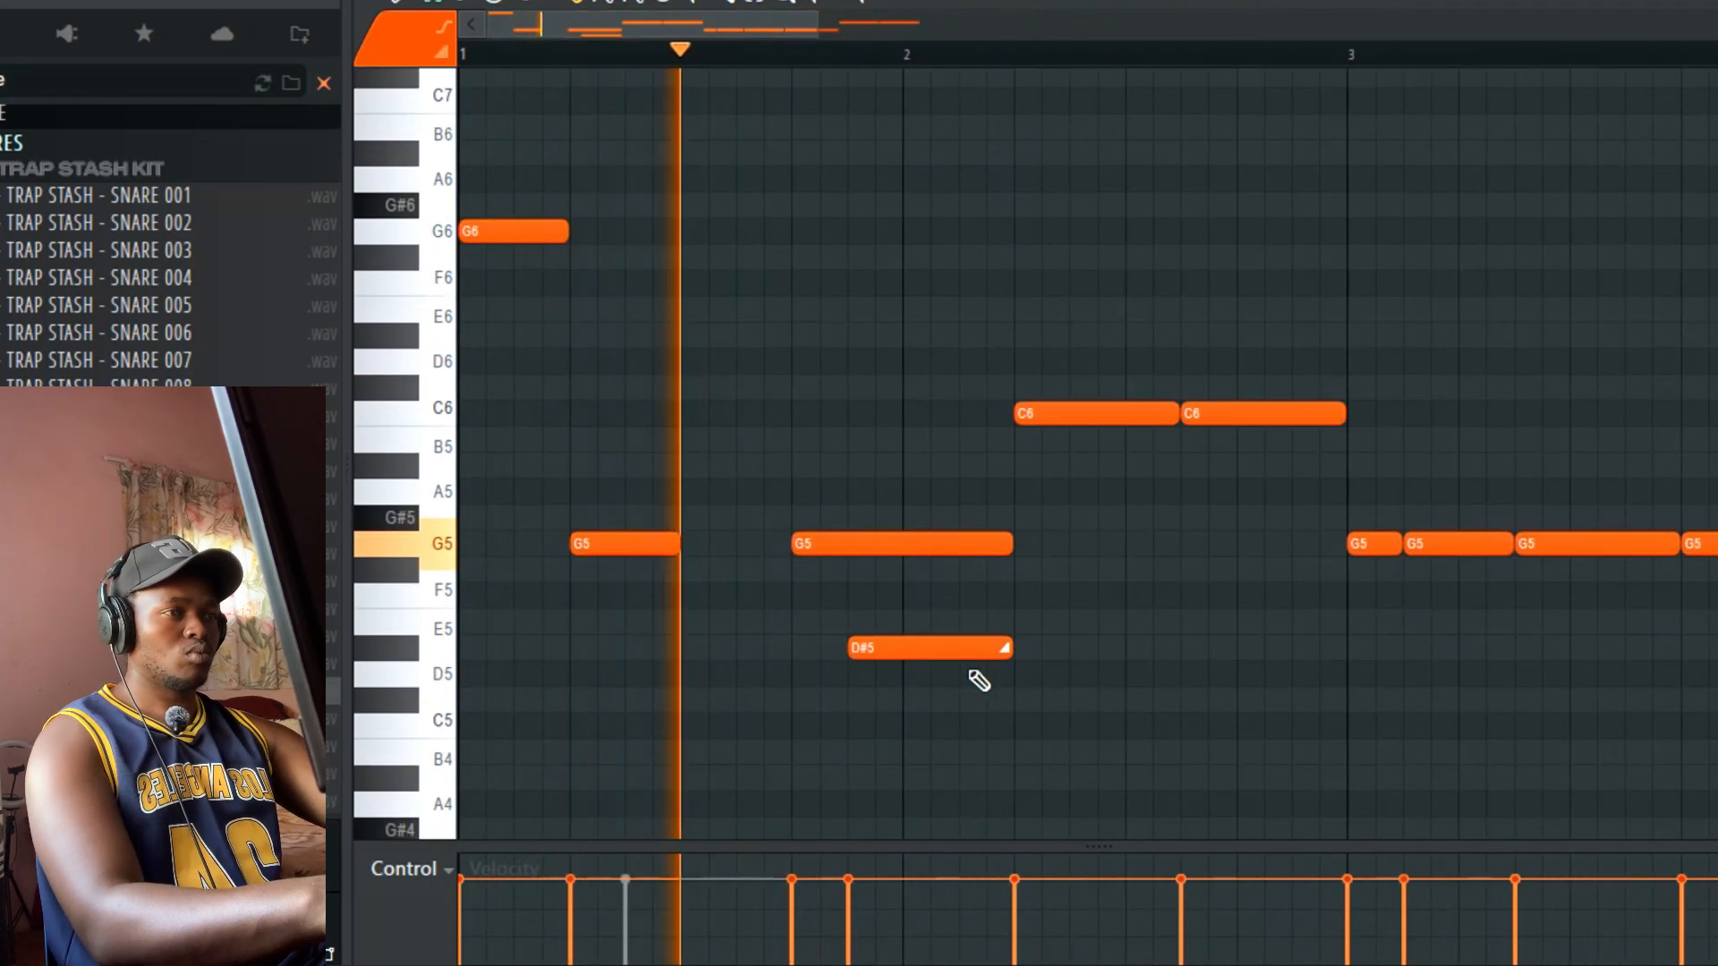
Step: Shorten the D#5 slide note in bar 1 so it ends at the bar line and transpose it to G4
{"action": "key", "text": "space"}
{"action": "key", "text": "space"}
{"action": "left_click_drag", "start_coordinate": [1009, 645], "coordinate": [896, 648]}
{"action": "left_click_drag", "start_coordinate": [874, 611], "coordinate": [832, 672]}
{"action": "key", "text": "shift+Up"}
{"action": "key", "text": "shift+Up"}
{"action": "key", "text": "shift+Up"}
{"action": "key", "text": "shift+Up"}
{"action": "key", "text": "ctrl+Down"}
{"action": "scroll", "coordinate": [839, 680], "scroll_direction": "down", "scroll_amount": 1}
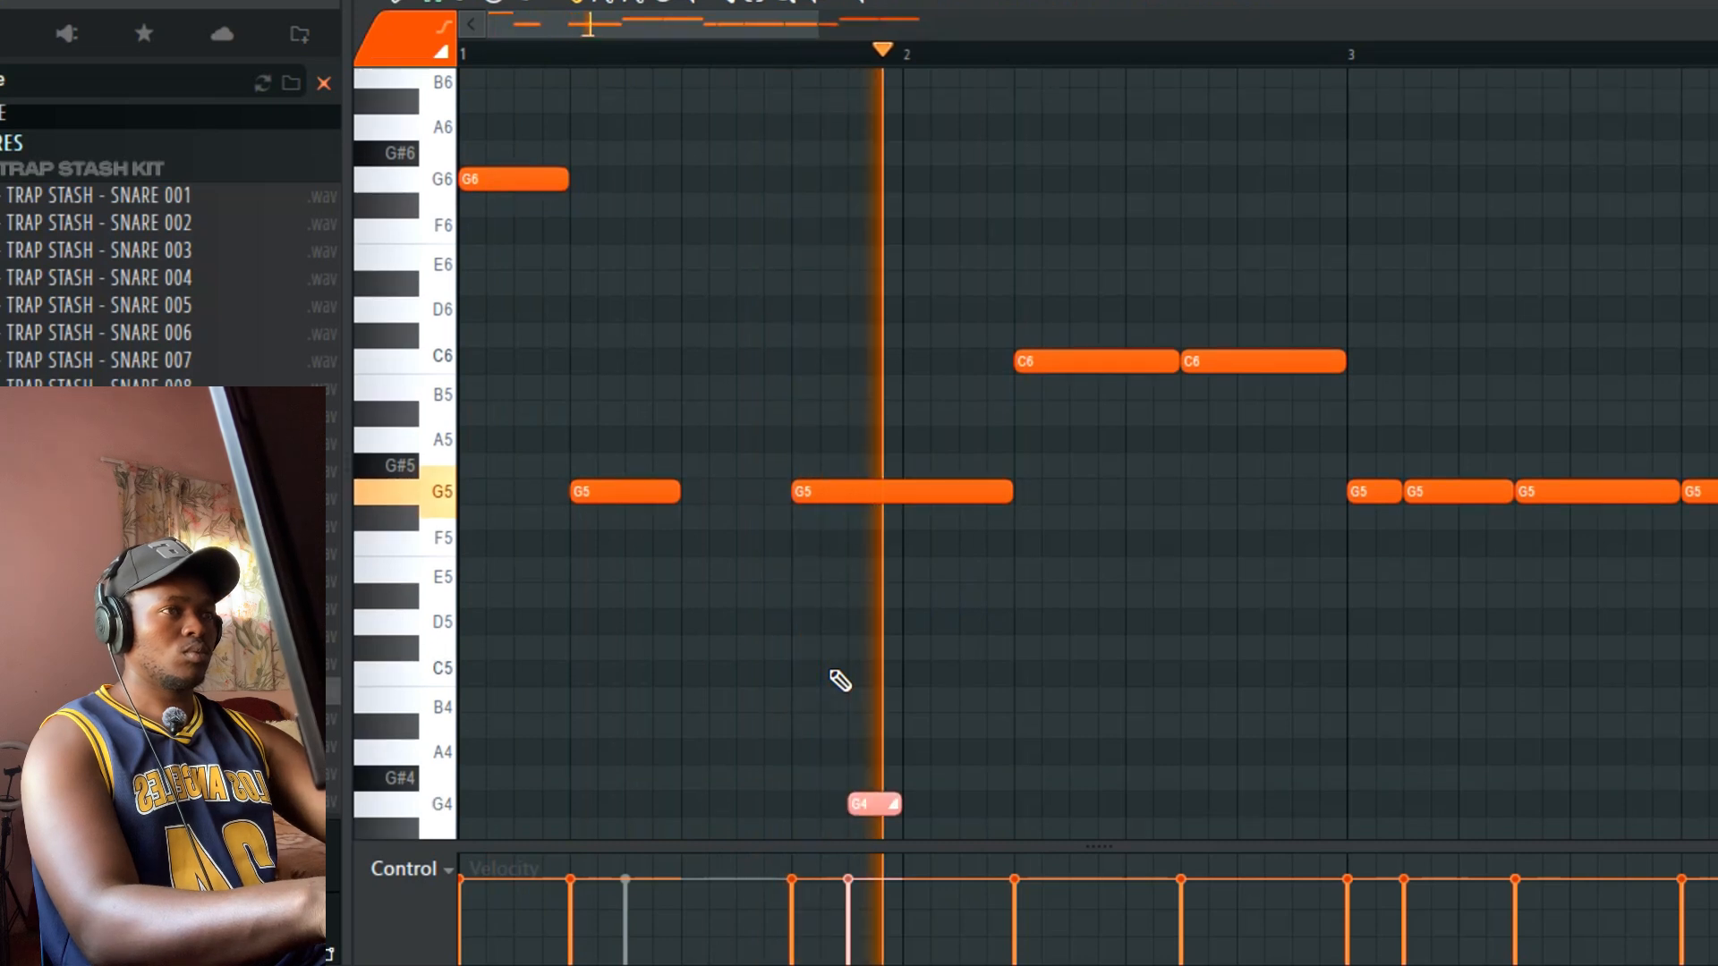
{"action": "key", "text": "ctrl+Up"}
{"action": "key", "text": "ctrl+Down"}
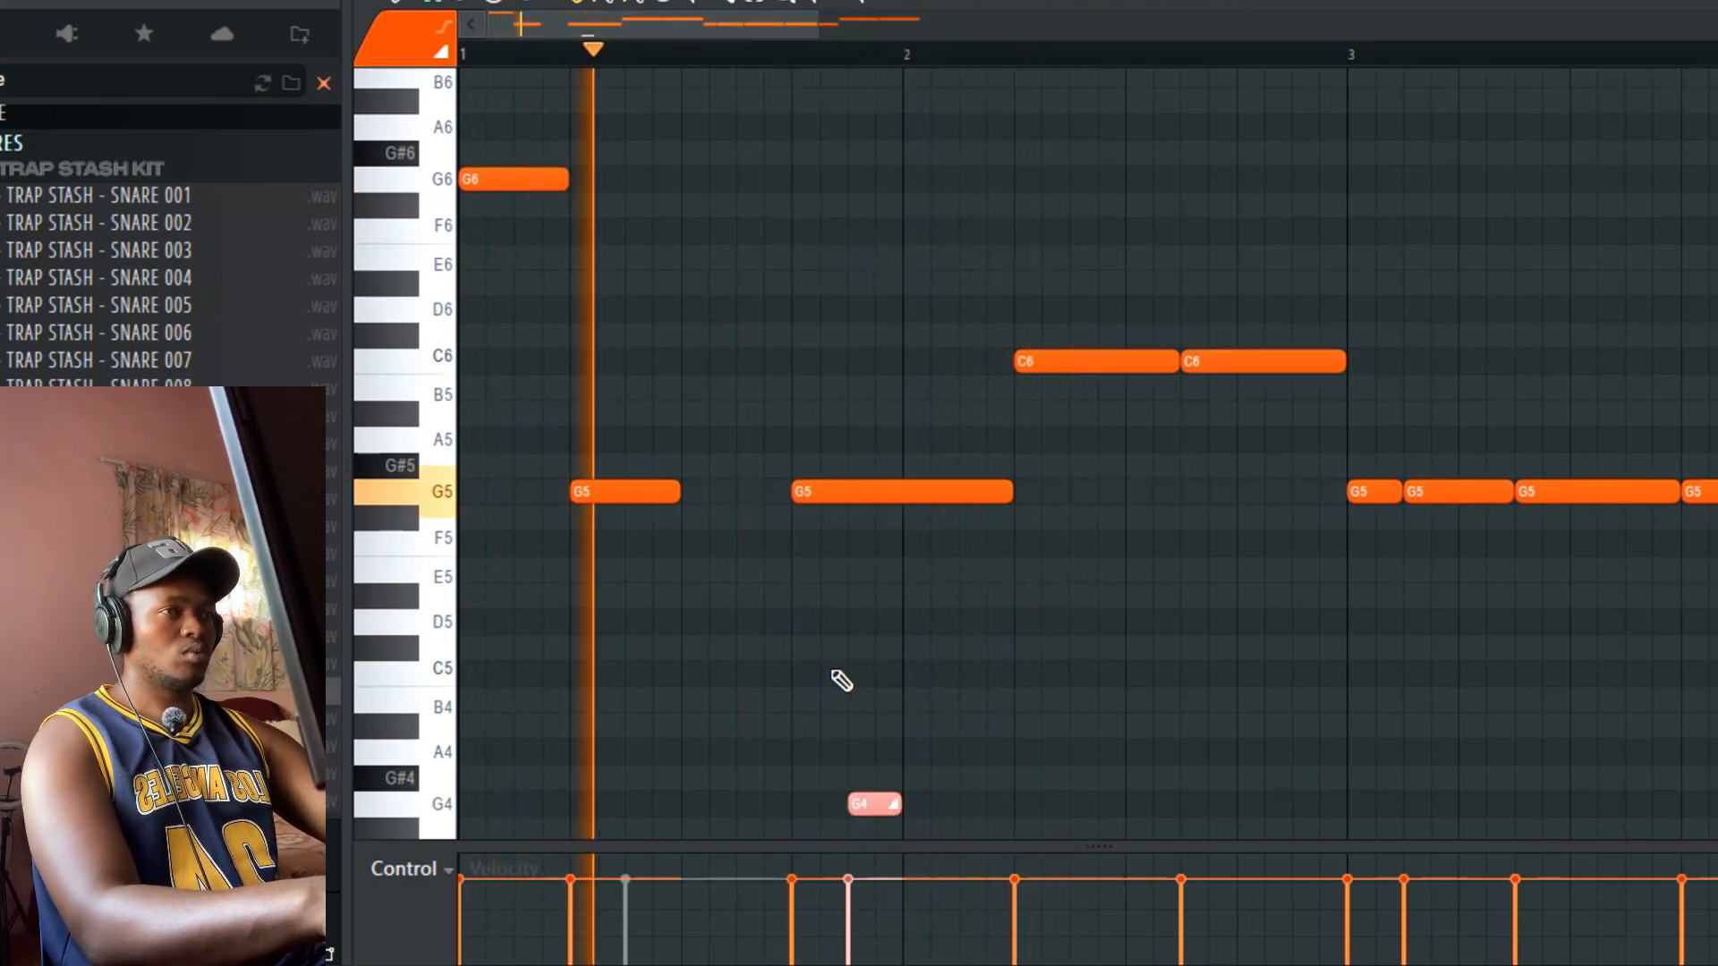
Step: Lower the first C6 note of bar 2 to C5 and place a short C7 slide note near its end
{"action": "left_click_drag", "start_coordinate": [1081, 308], "coordinate": [1104, 499]}
{"action": "key", "text": "ctrl+Down"}
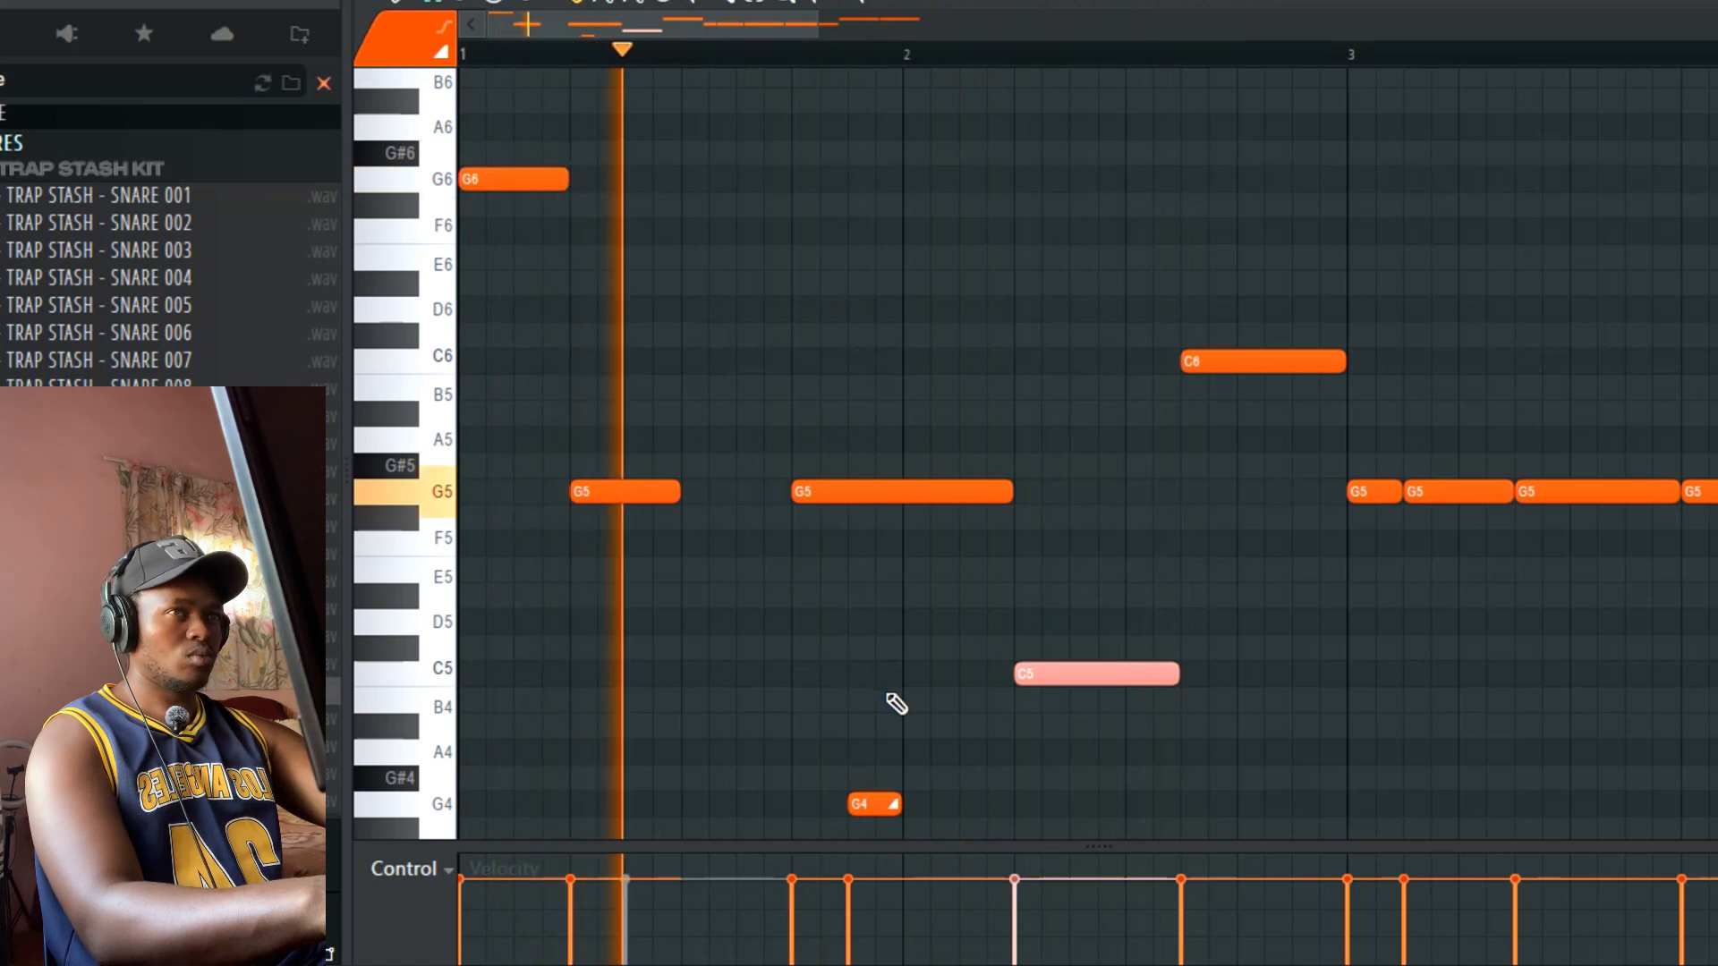
{"action": "scroll", "coordinate": [881, 671], "scroll_direction": "down", "scroll_amount": 3}
{"action": "left_click_drag", "start_coordinate": [886, 646], "coordinate": [1170, 199]}
{"action": "left_click", "coordinate": [928, 55]}
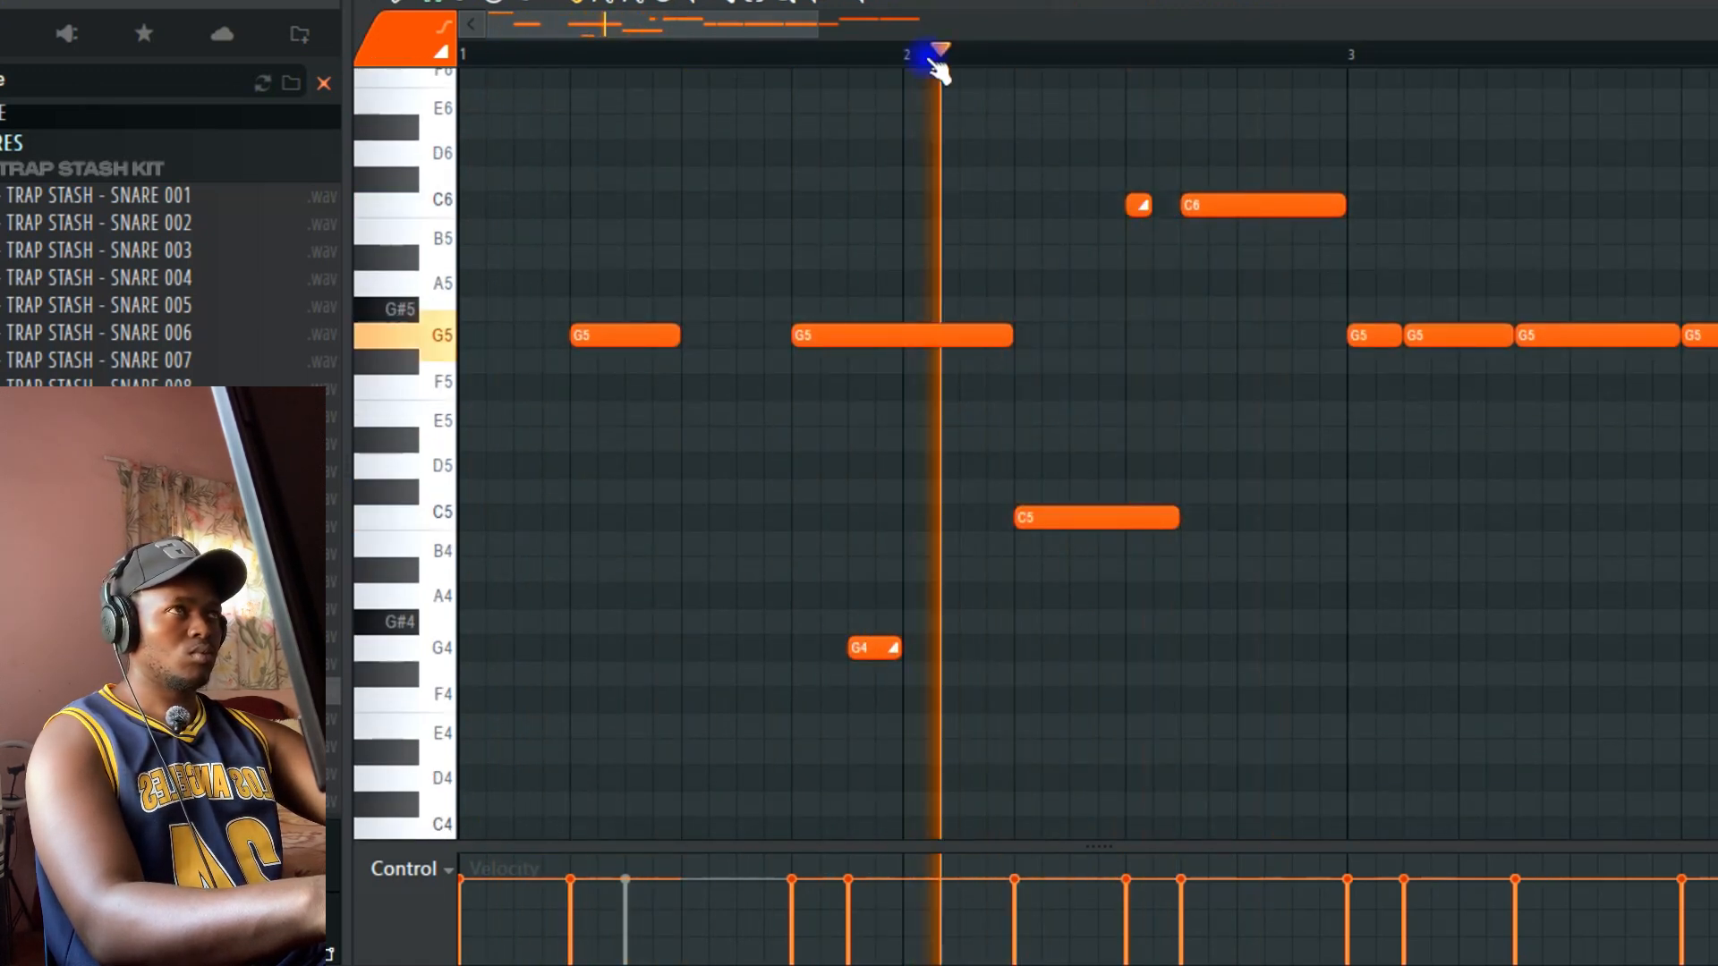
{"action": "scroll", "coordinate": [1078, 298], "scroll_direction": "up", "scroll_amount": 3}
{"action": "left_click_drag", "start_coordinate": [1110, 298], "coordinate": [1161, 420]}
{"action": "key", "text": "ctrl+Up"}
{"action": "scroll", "coordinate": [1169, 428], "scroll_direction": "up", "scroll_amount": 1}
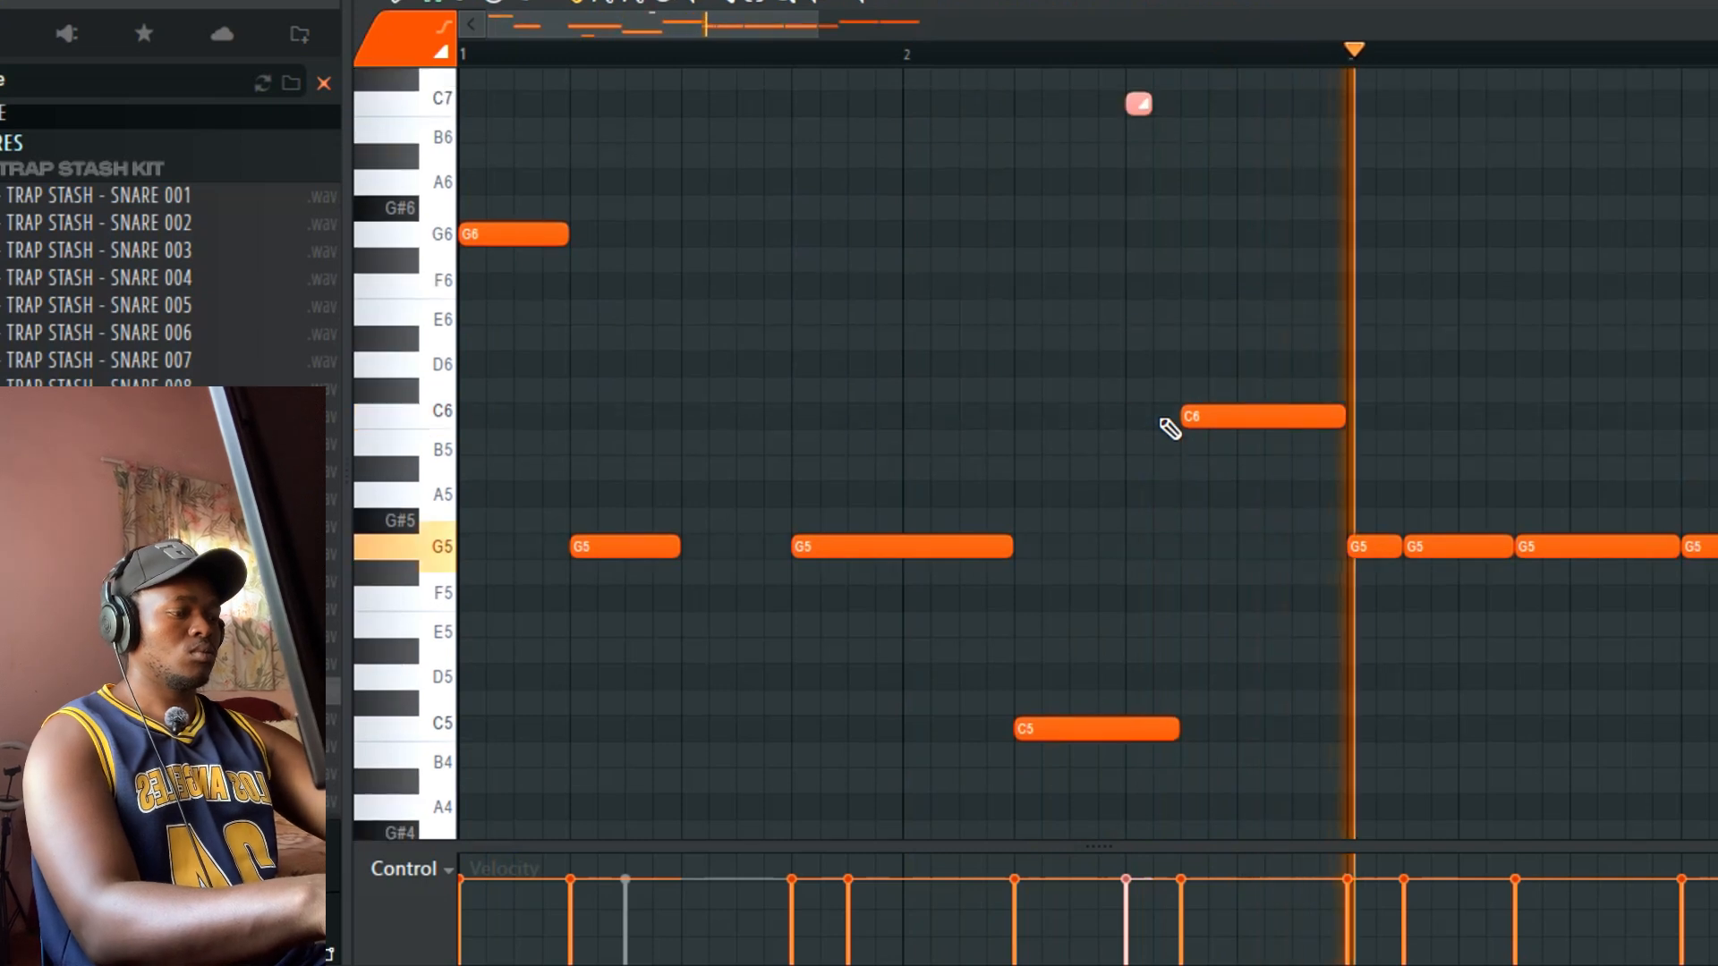
Step: Shorten the remaining C6 note of bar 2 and raise the first G5 note of bar 3 two octaves to G7
{"action": "left_click", "coordinate": [1317, 425]}
{"action": "left_click_drag", "start_coordinate": [1317, 424], "coordinate": [1266, 420]}
{"action": "left_click_drag", "start_coordinate": [1345, 492], "coordinate": [1385, 614]}
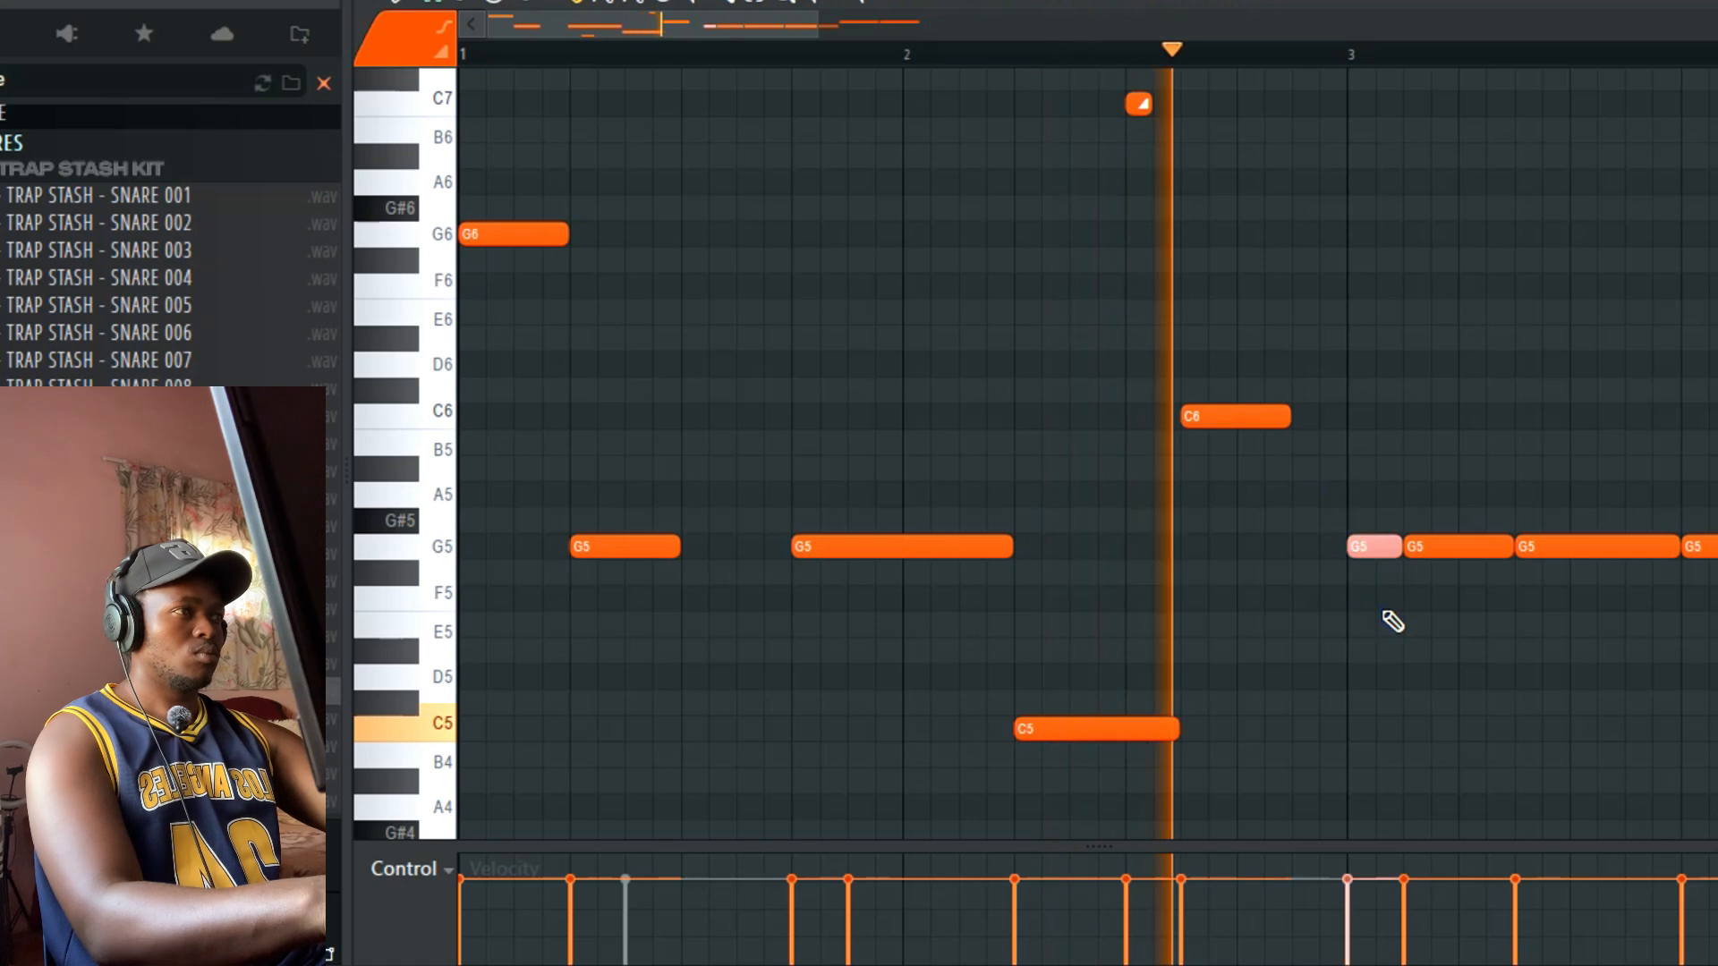
{"action": "key", "text": "ctrl+Up"}
{"action": "key", "text": "ctrl+Up"}
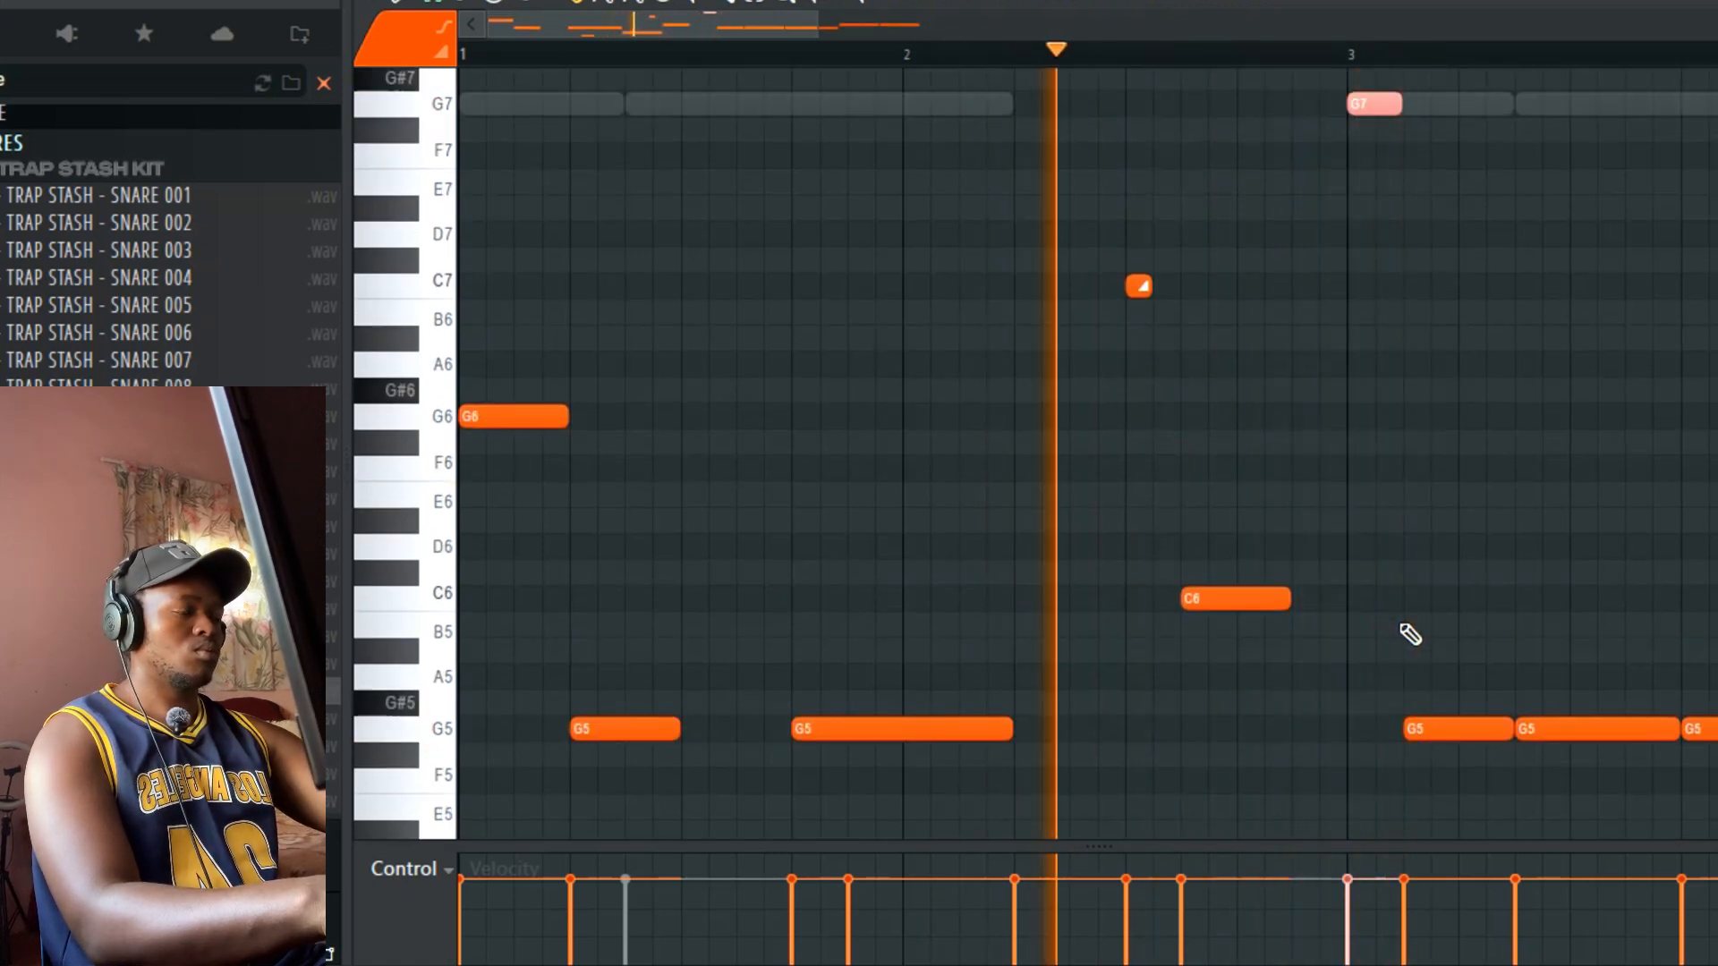
Step: Halve the second G5 note of bar 3 and put a G8 note of equal length right after it
{"action": "left_click", "coordinate": [1506, 724]}
{"action": "left_click_drag", "start_coordinate": [1508, 725], "coordinate": [1474, 734]}
{"action": "left_click", "coordinate": [1484, 737]}
{"action": "key", "text": "ctrl+Up"}
{"action": "key", "text": "ctrl+Up"}
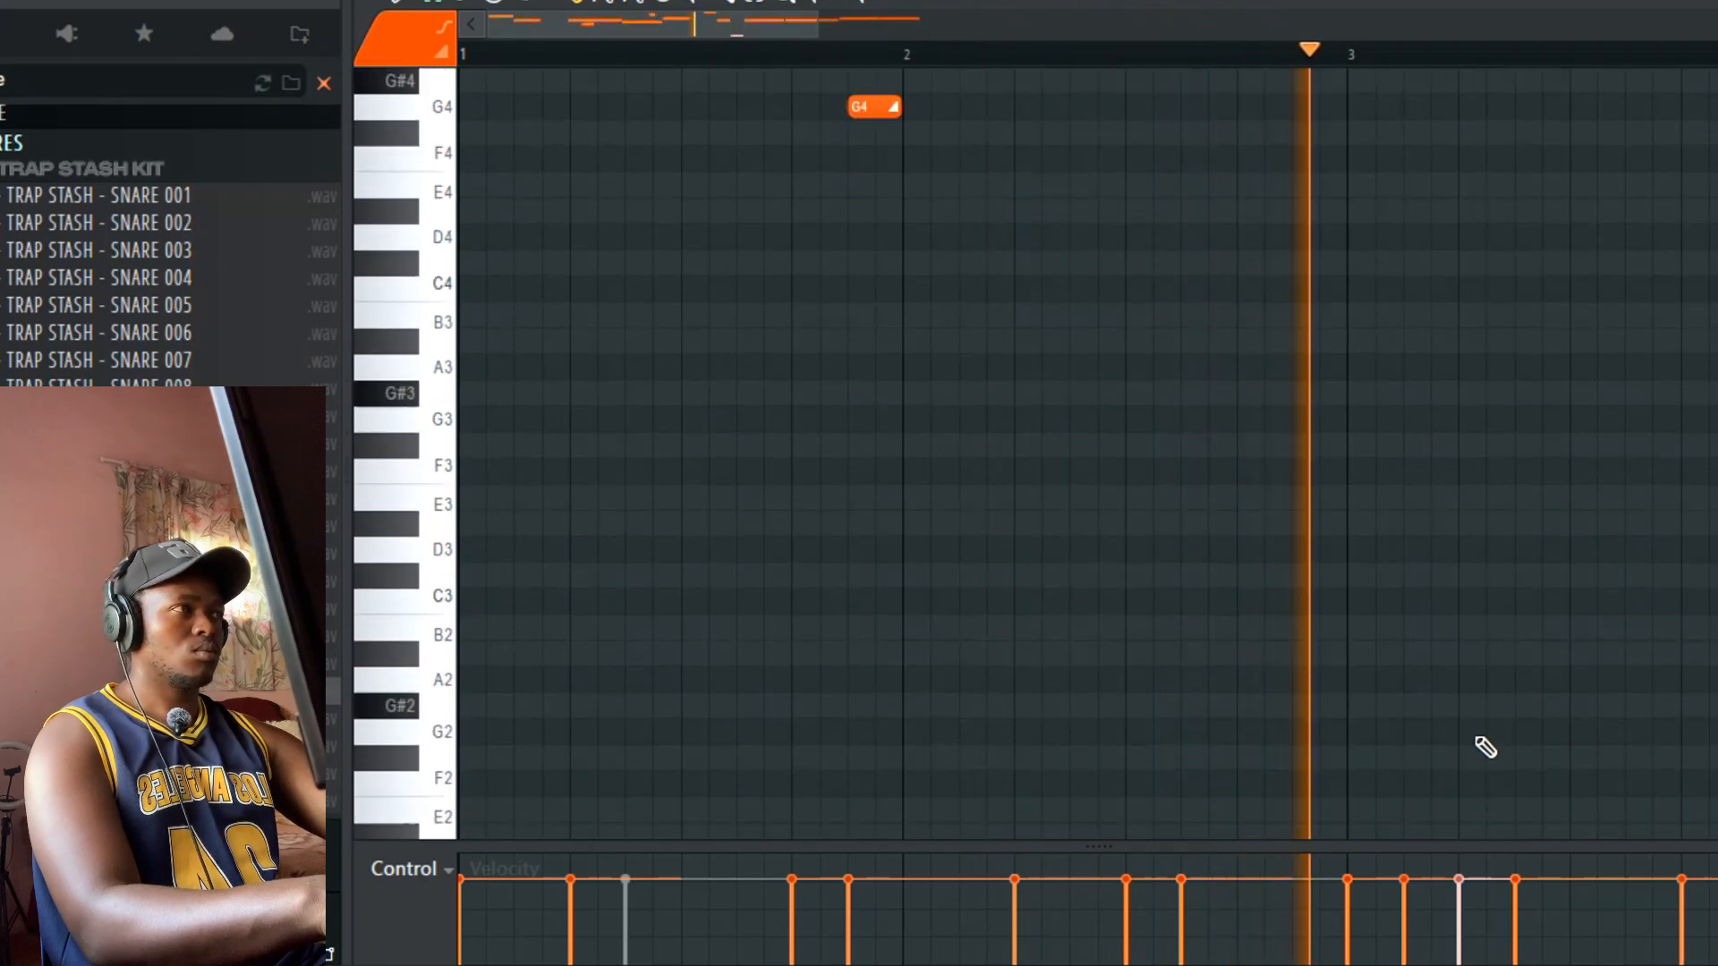
{"action": "key", "text": "ctrl+Up"}
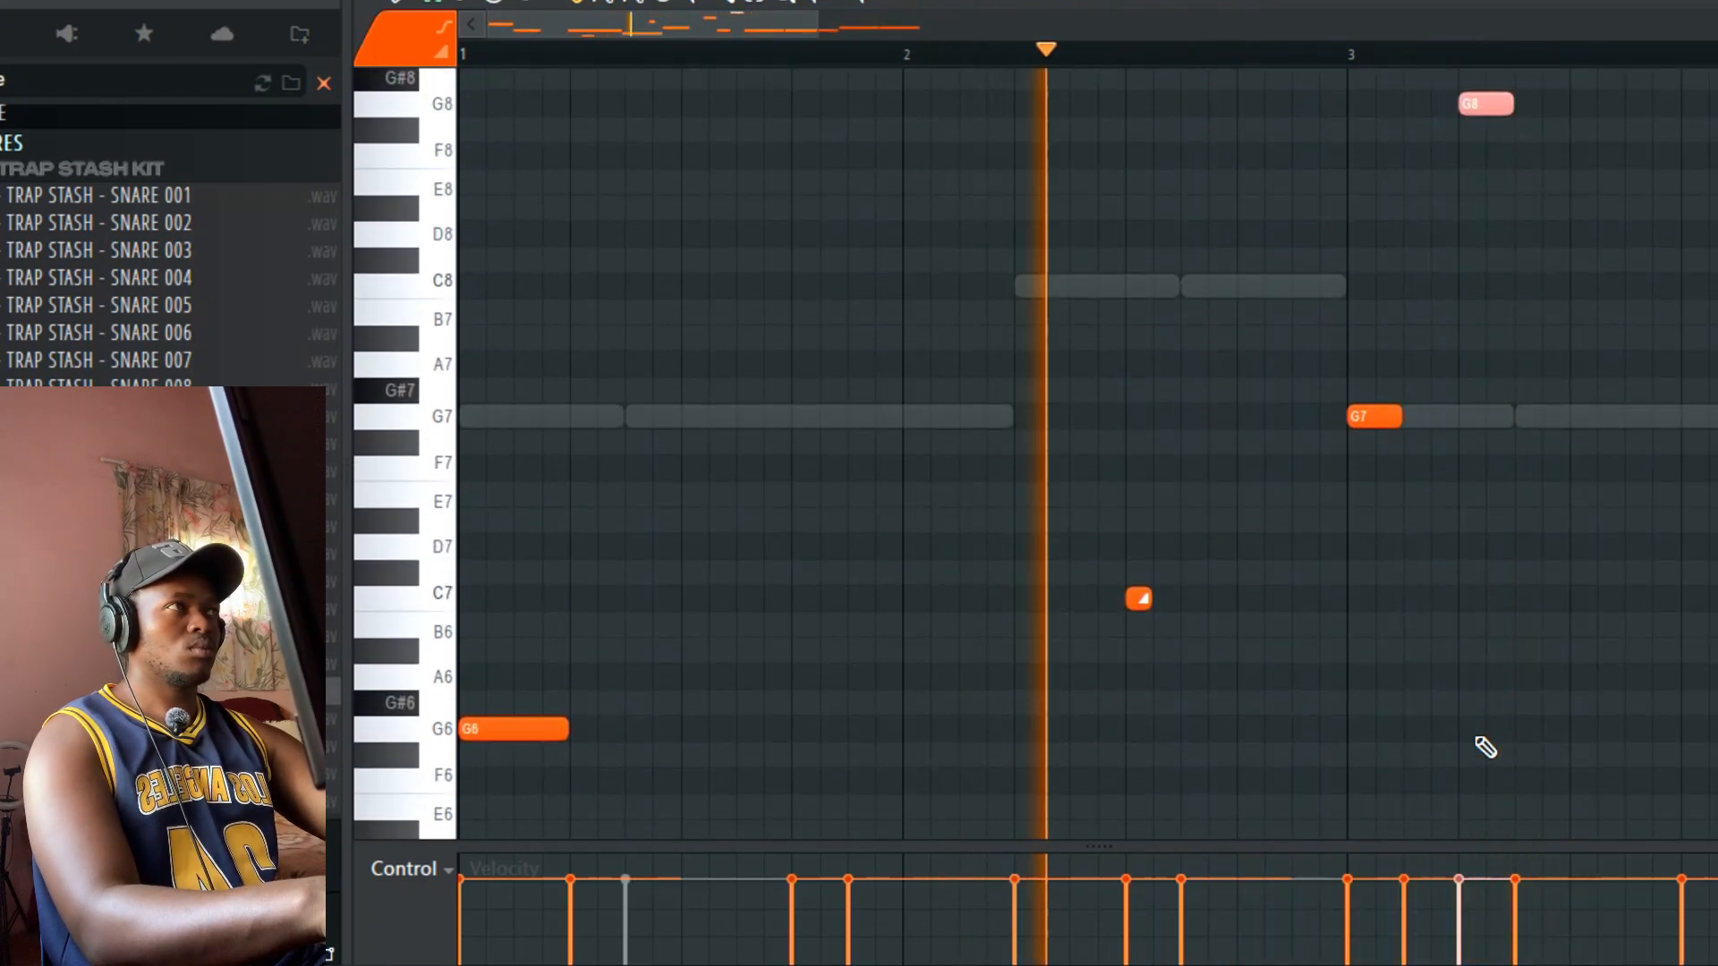
Step: Lower the long G5 note in the middle of bar 3 one octave to G4 and play the pattern back
{"action": "scroll", "coordinate": [1526, 694], "scroll_direction": "down", "scroll_amount": 5}
{"action": "left_click", "coordinate": [1621, 657]}
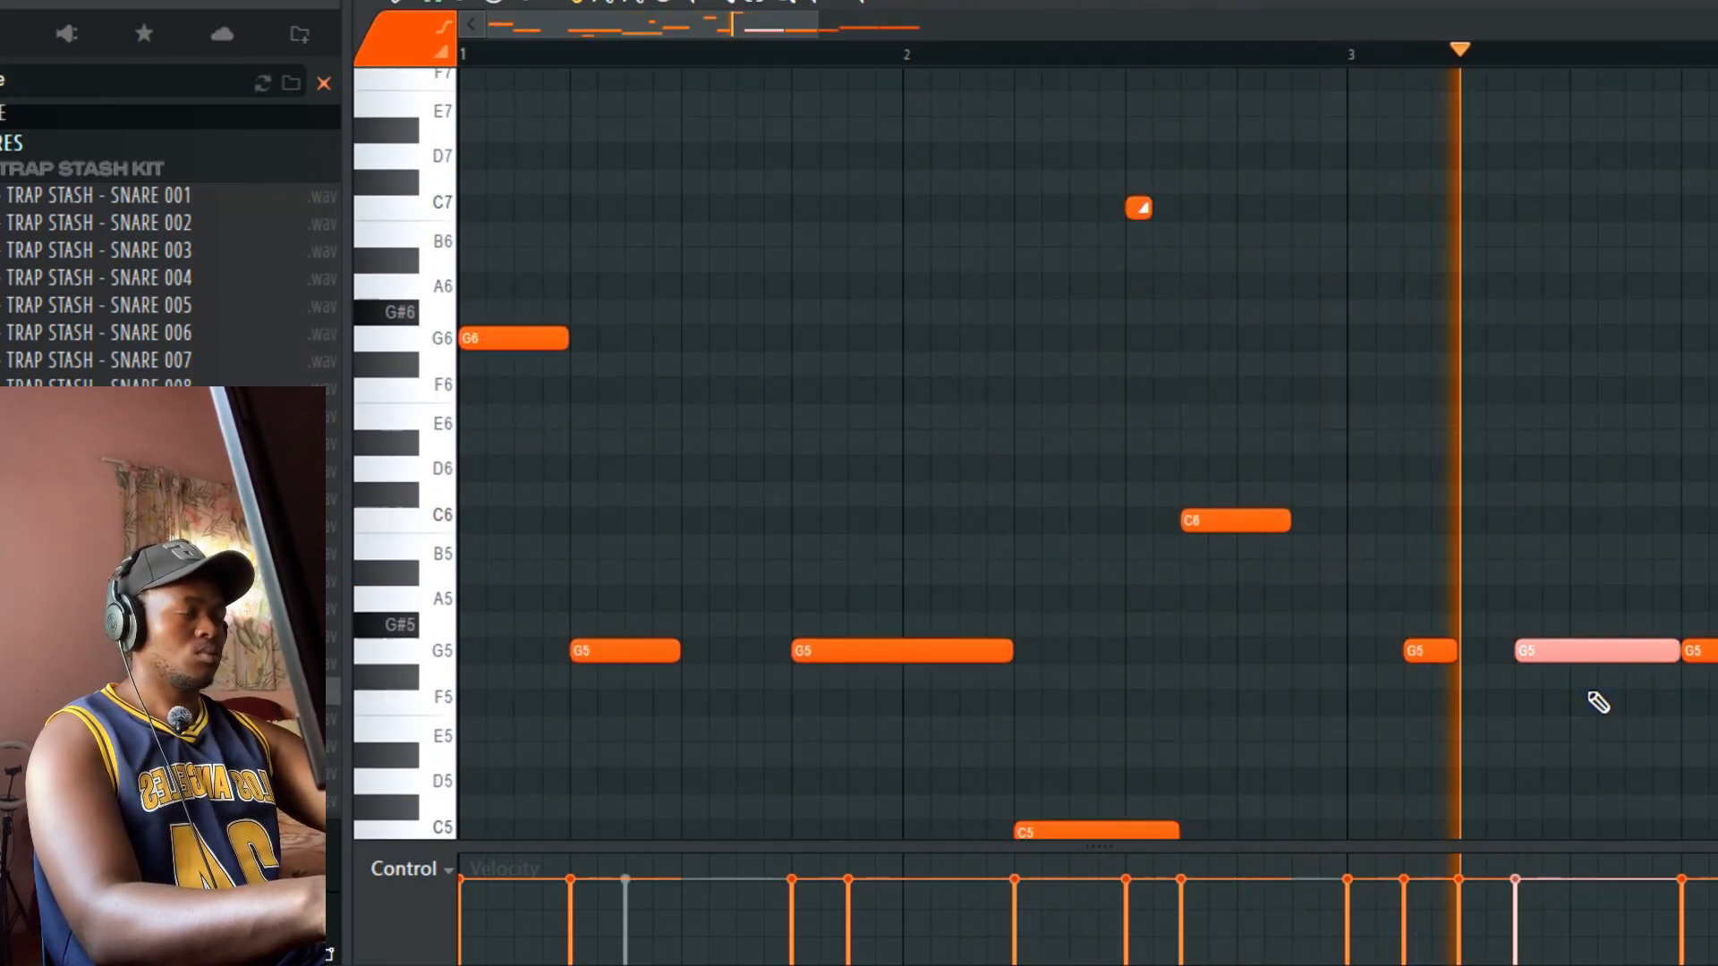
{"action": "key", "text": "ctrl+Down"}
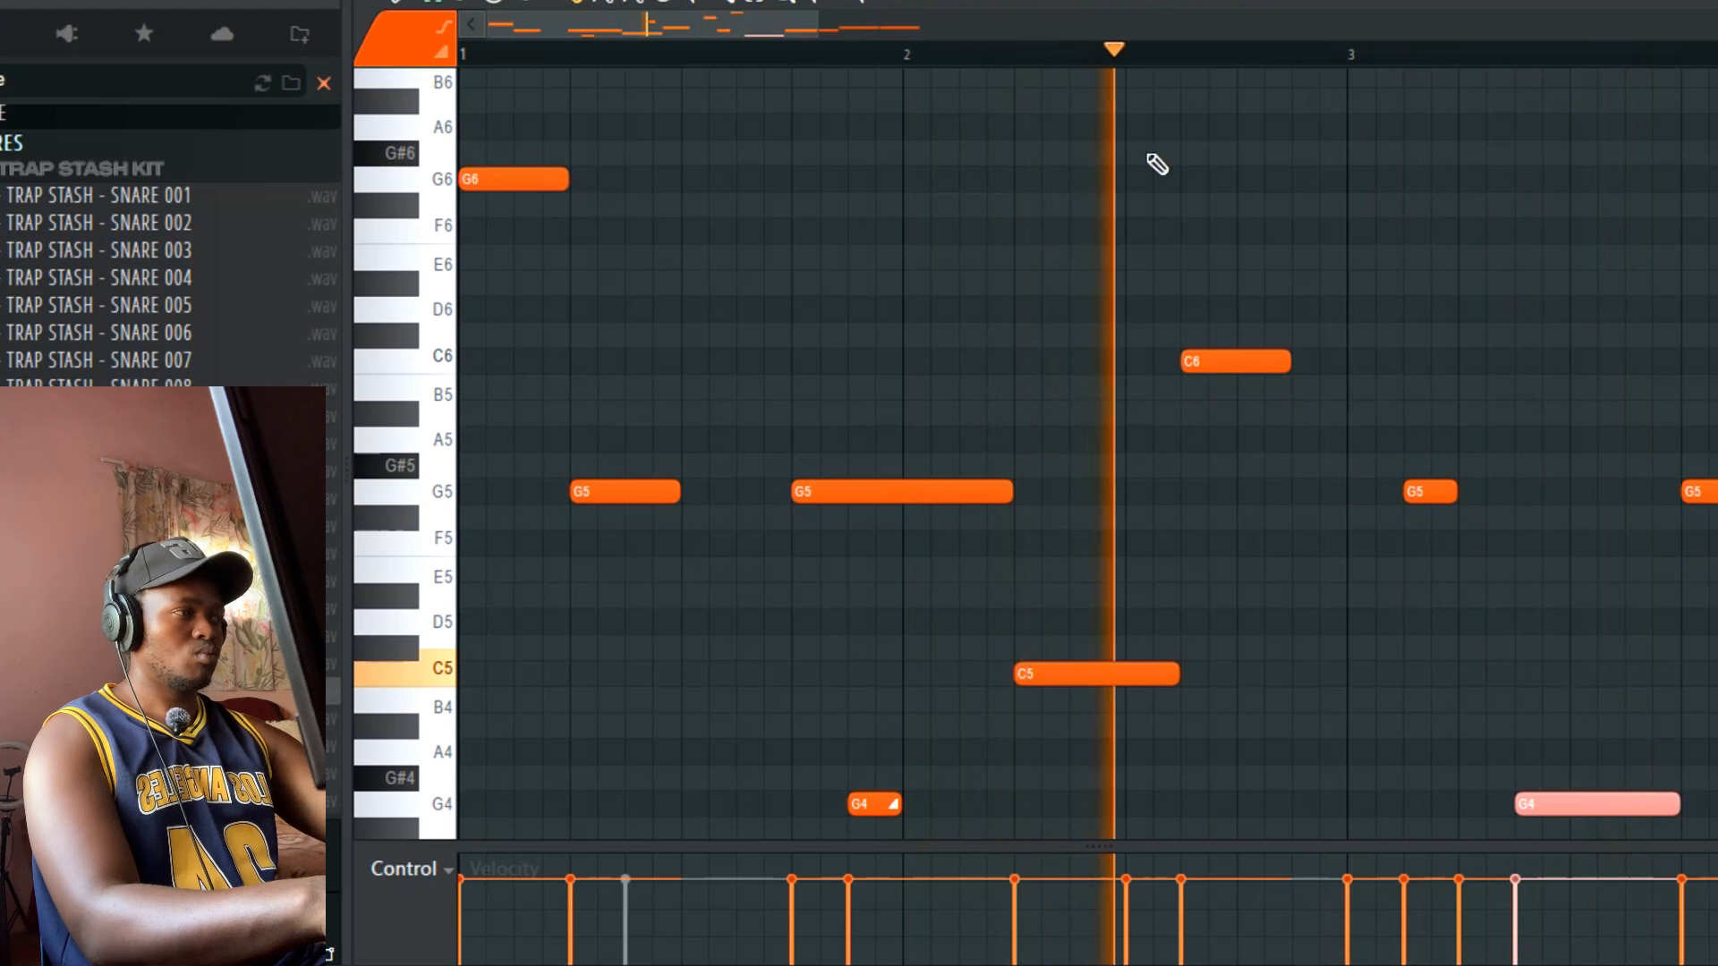
{"action": "left_click", "coordinate": [498, 51]}
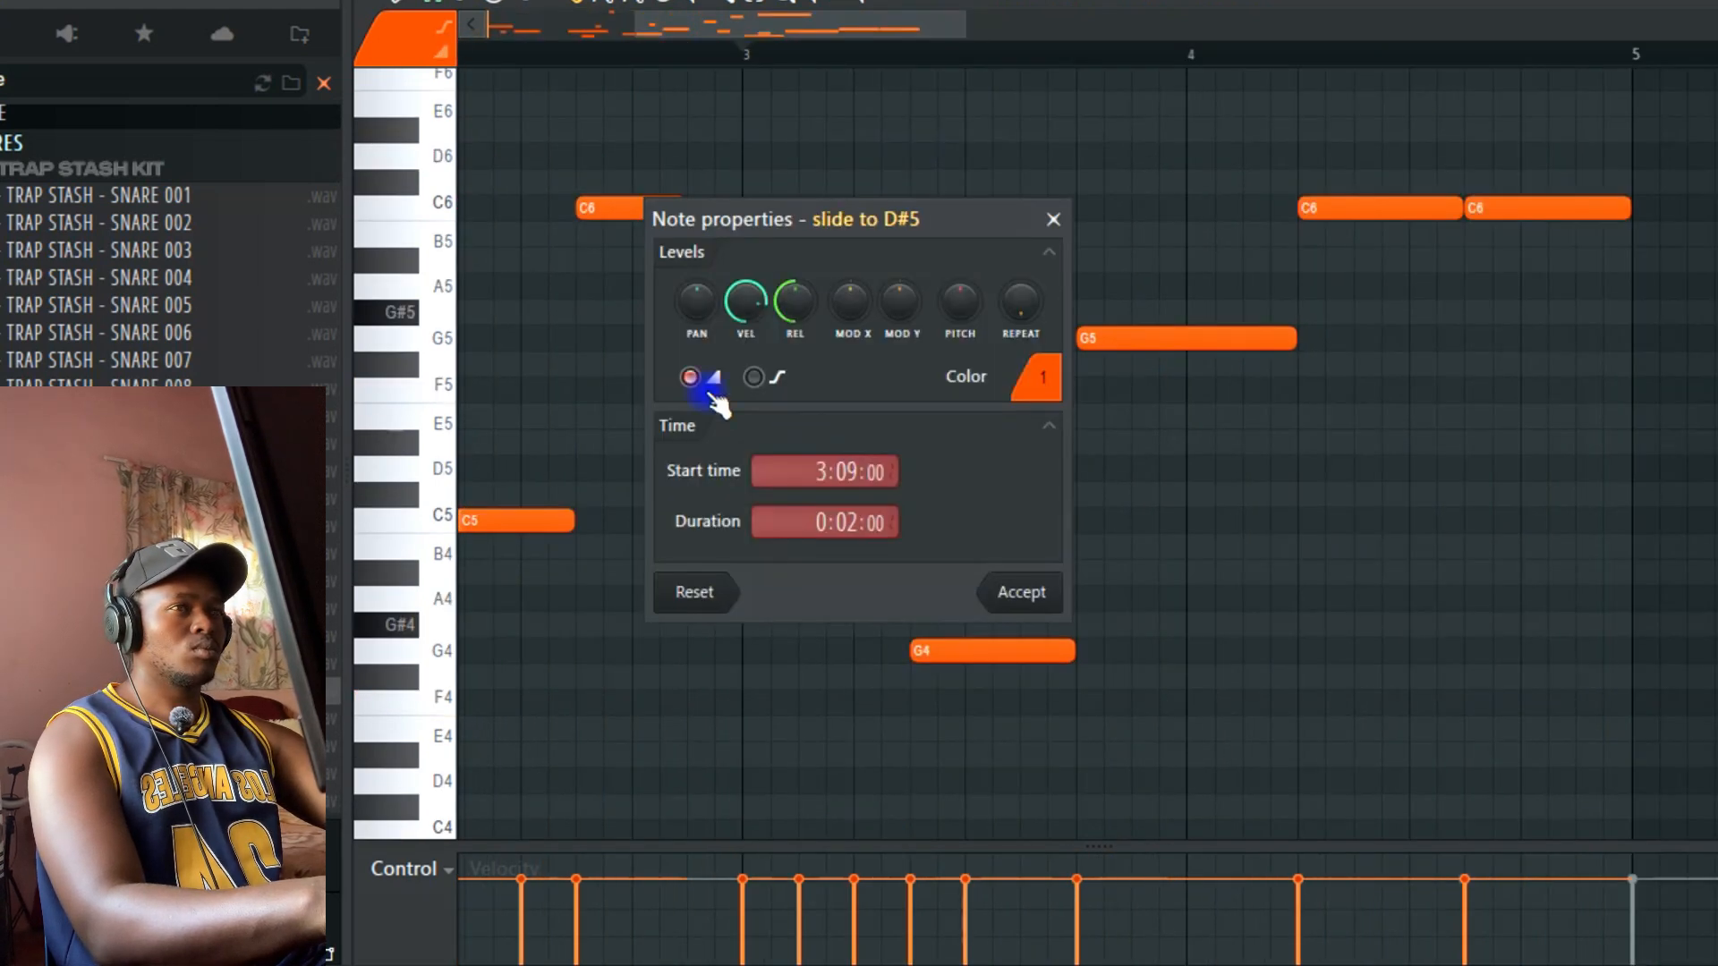
Step: Place a short G5 slide note in the middle of bar 3 and shorten the G4 note to end where it starts
{"action": "left_click", "coordinate": [1021, 591]}
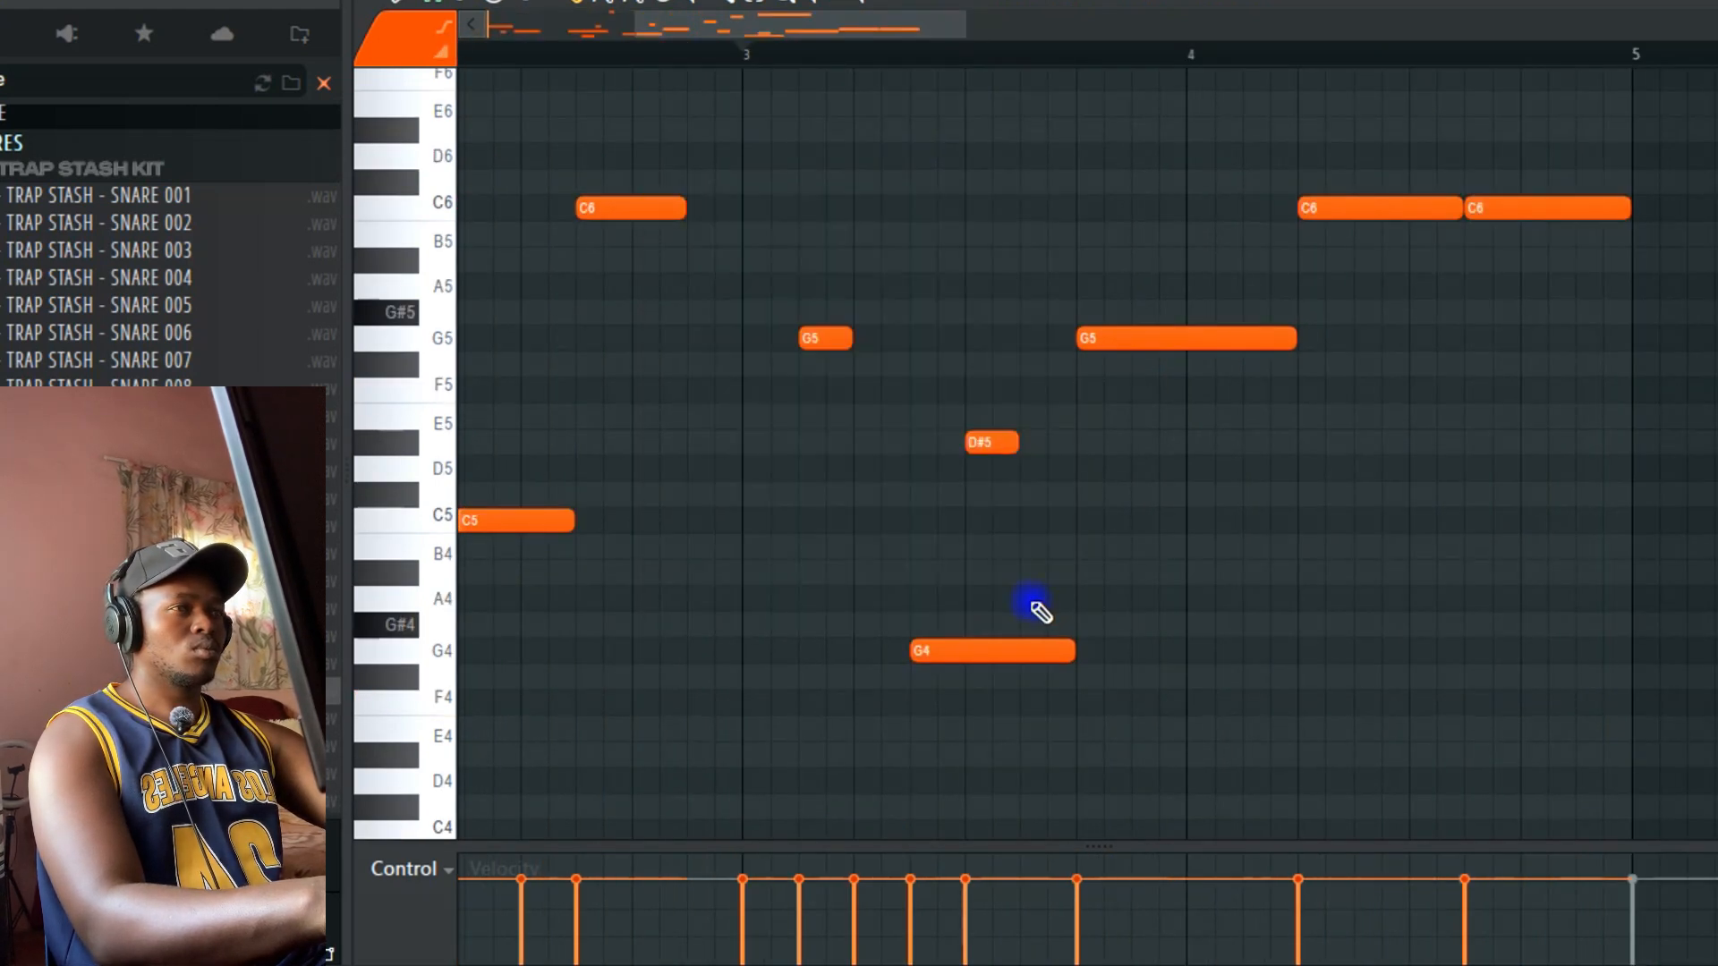
{"action": "left_click_drag", "start_coordinate": [990, 441], "coordinate": [1012, 332]}
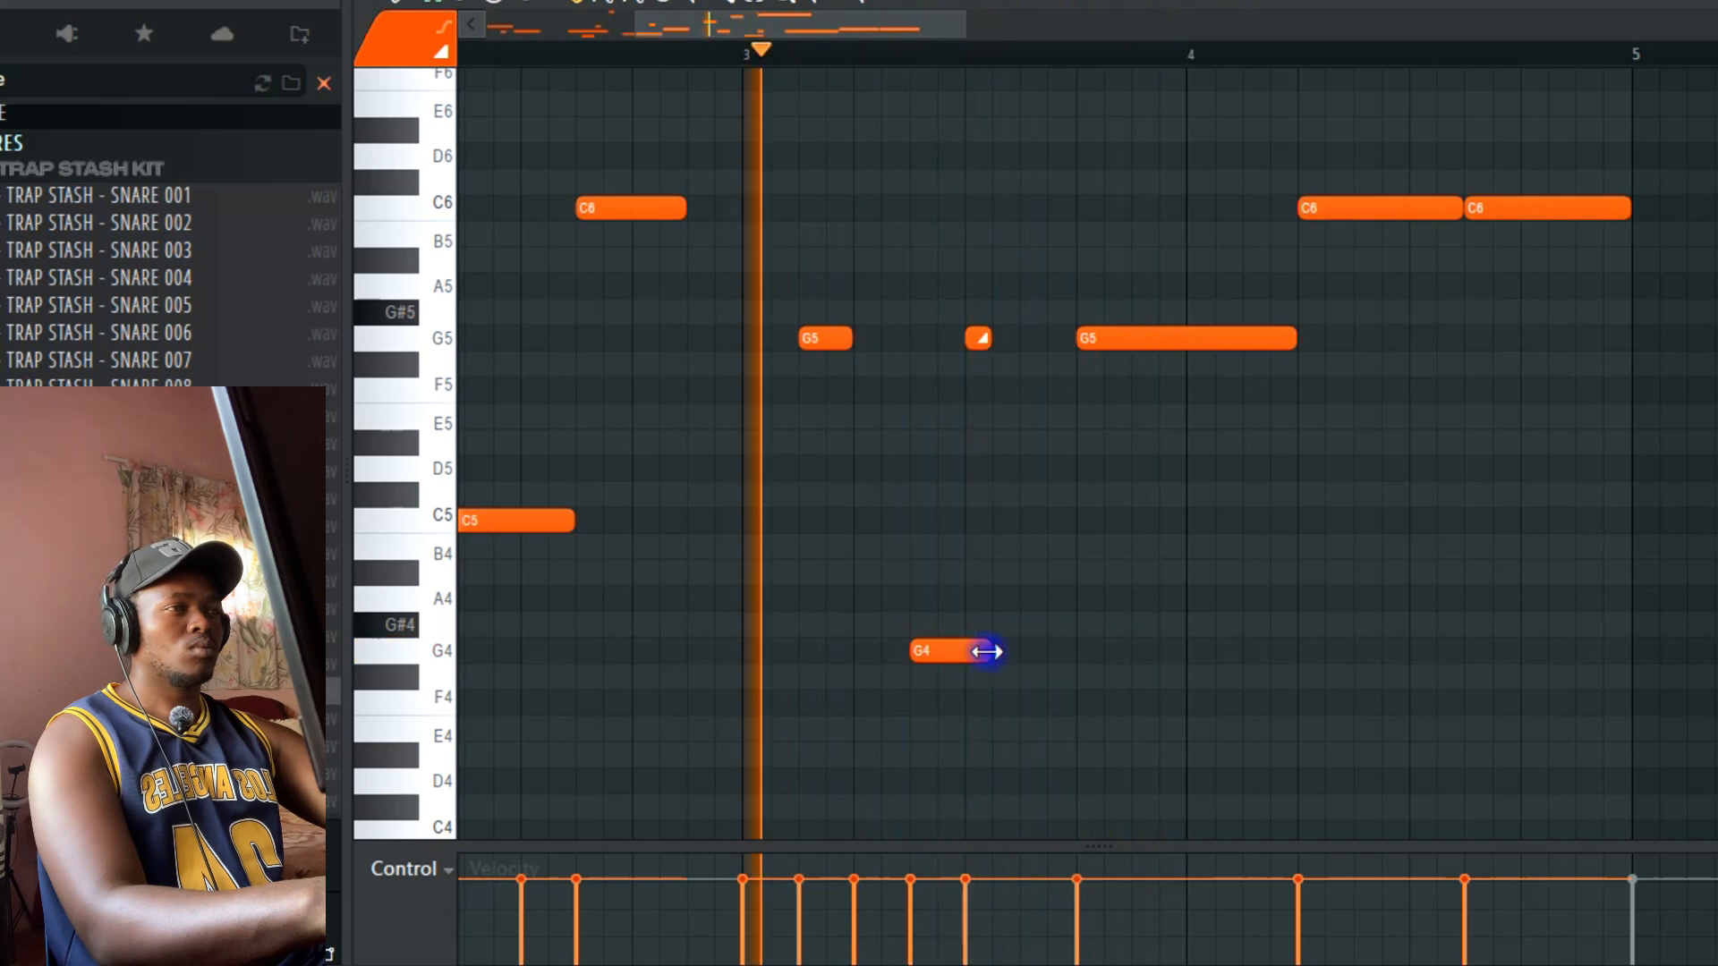
{"action": "scroll", "coordinate": [993, 617], "scroll_direction": "up", "scroll_amount": 1}
{"action": "key", "text": "space"}
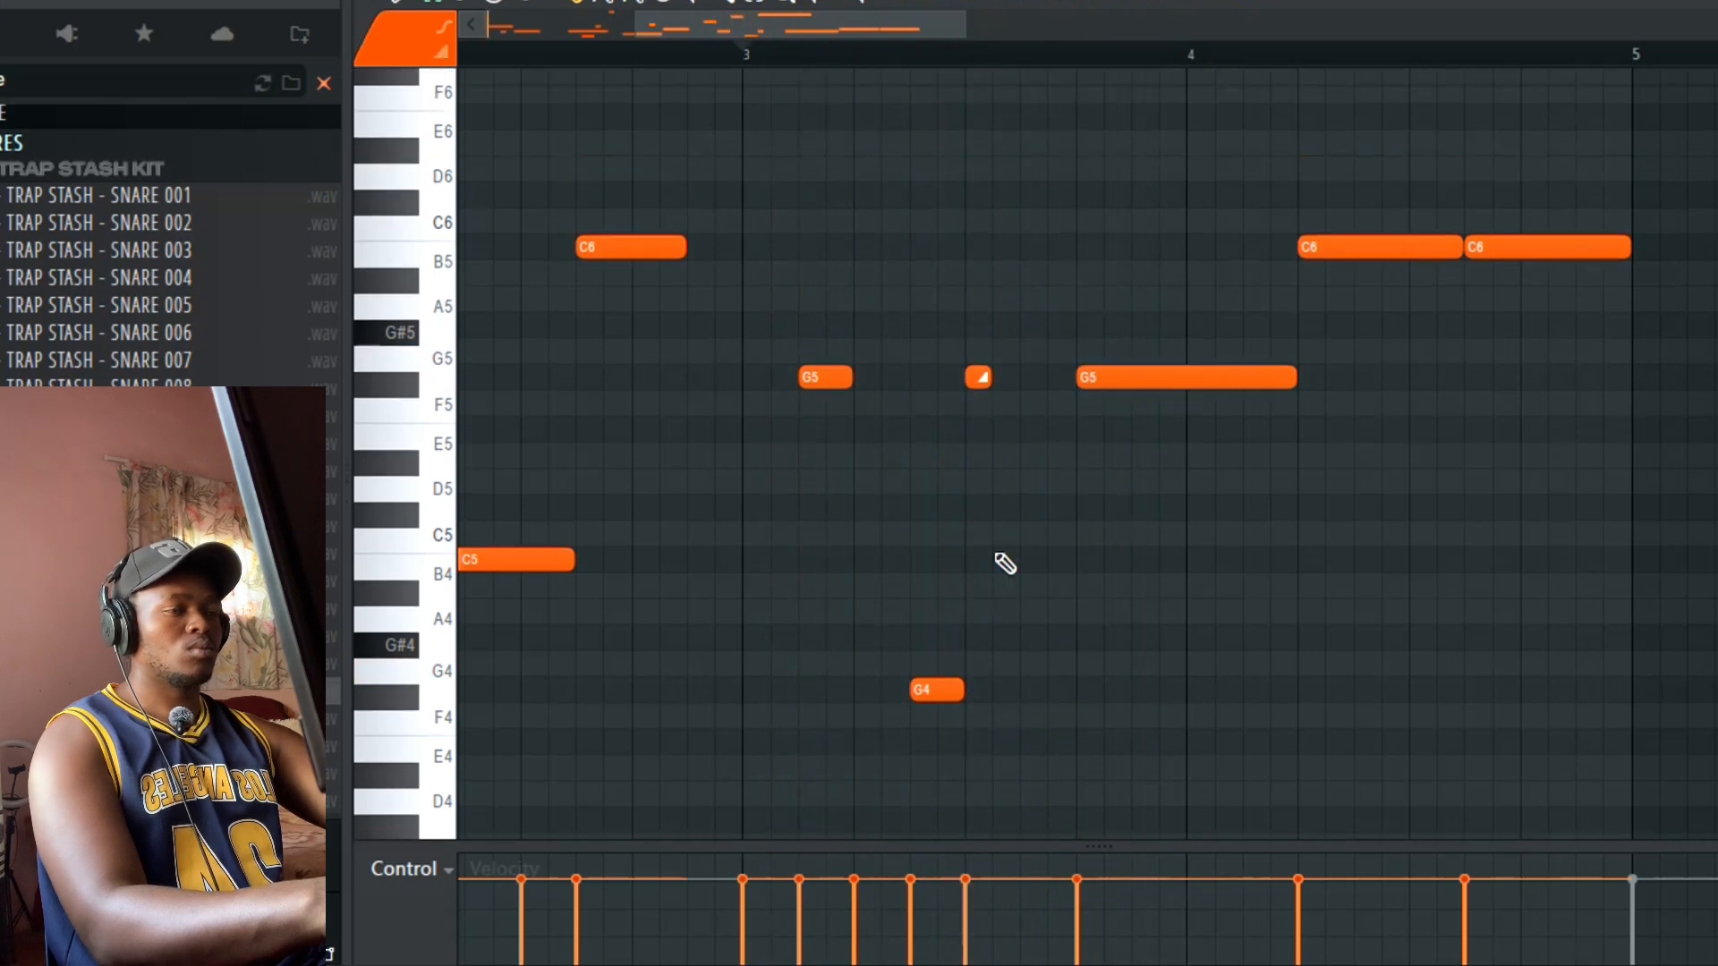
{"action": "key", "text": "space"}
Step: Shorten the C9 note in bar 3 and add a short D9 note directly after it
{"action": "scroll", "coordinate": [1067, 365], "scroll_direction": "up", "scroll_amount": 10}
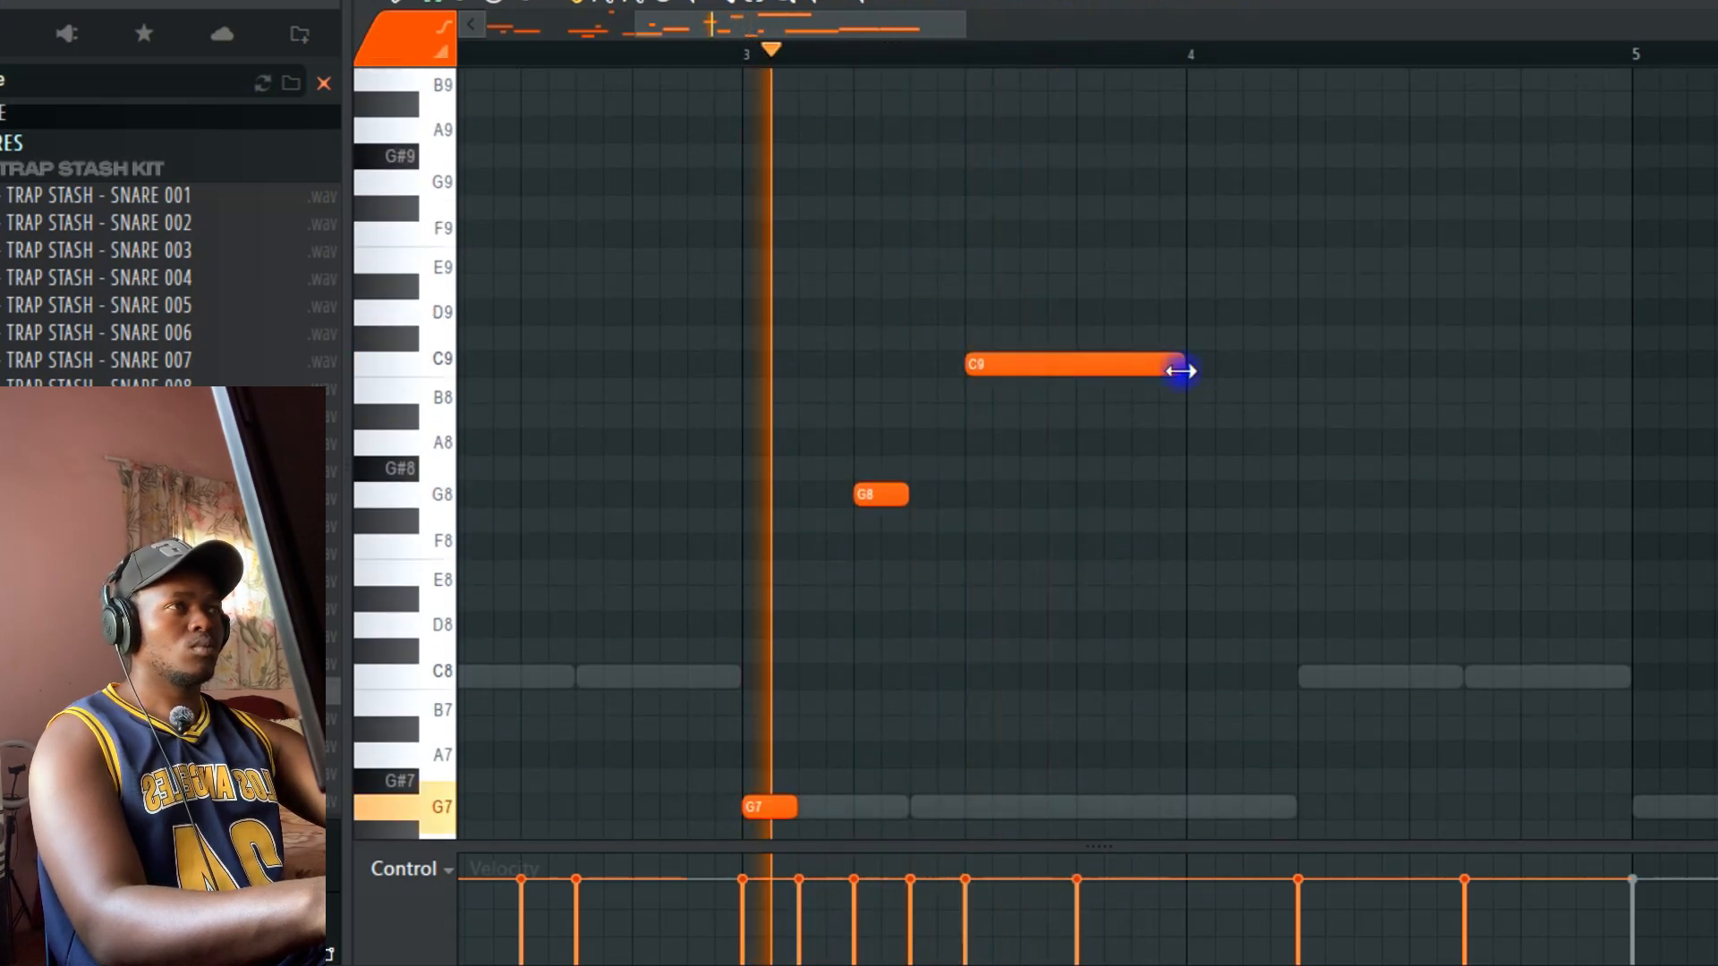
{"action": "left_click_drag", "start_coordinate": [1181, 370], "coordinate": [1028, 304]}
{"action": "left_click", "coordinate": [1059, 314]}
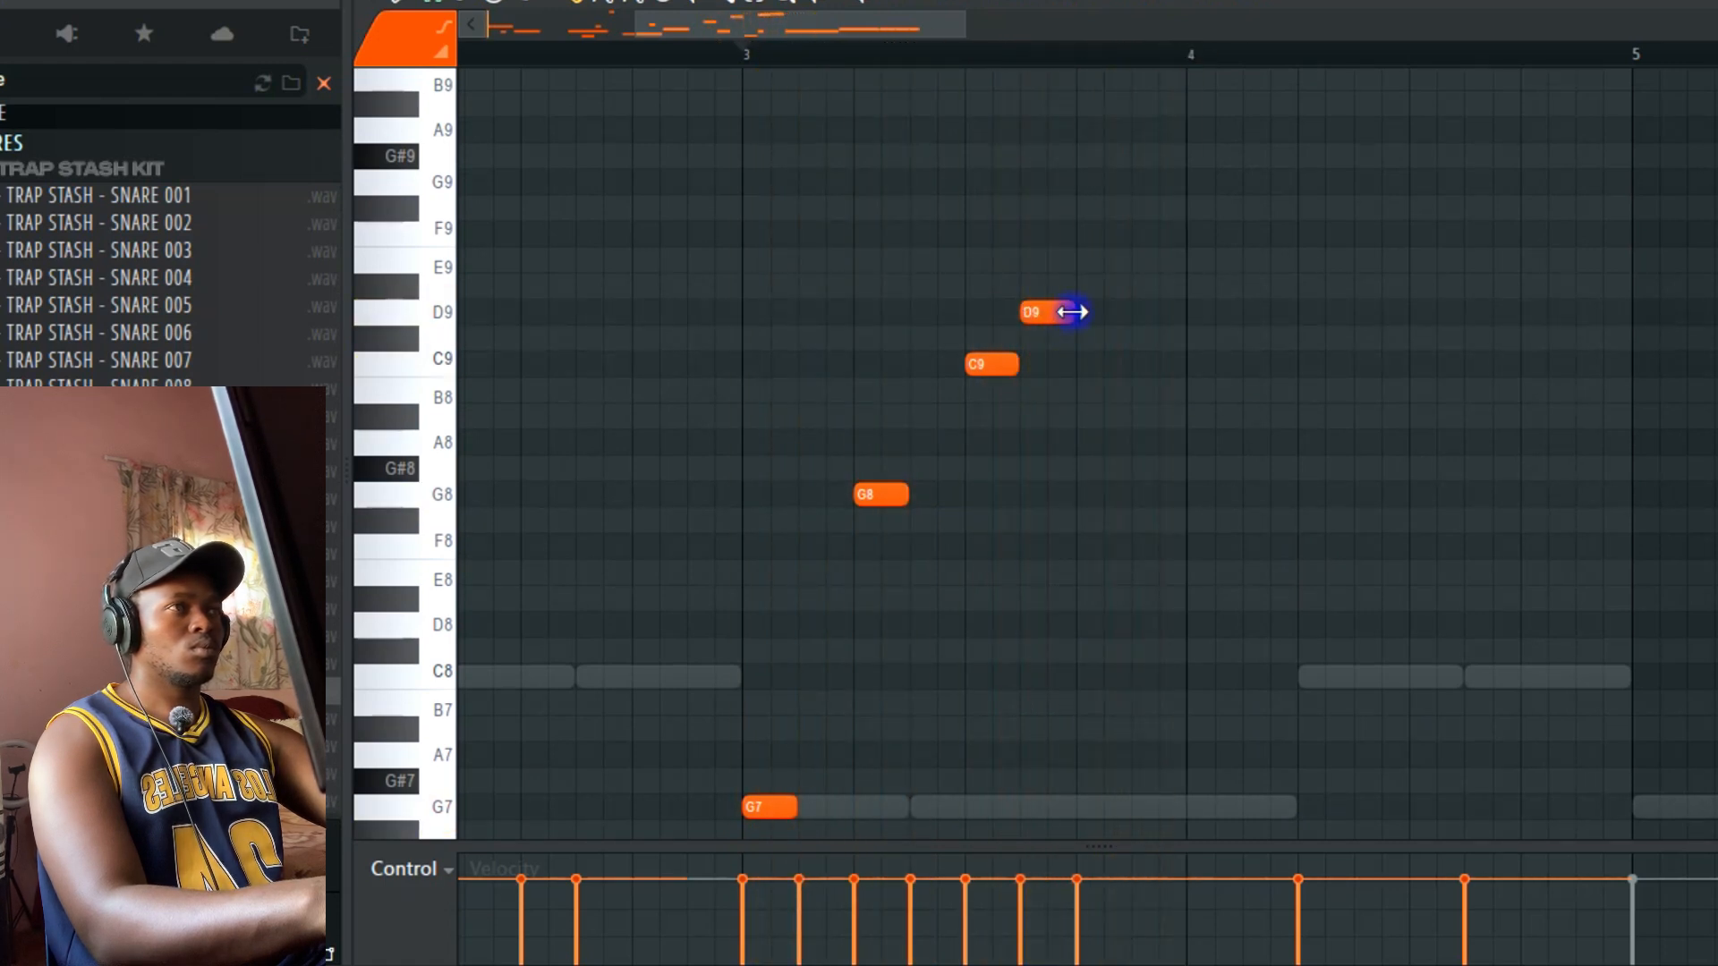
{"action": "right_click", "coordinate": [1057, 318]}
{"action": "scroll", "coordinate": [1062, 353], "scroll_direction": "down", "scroll_amount": 8}
{"action": "scroll", "coordinate": [1064, 362], "scroll_direction": "down", "scroll_amount": 3}
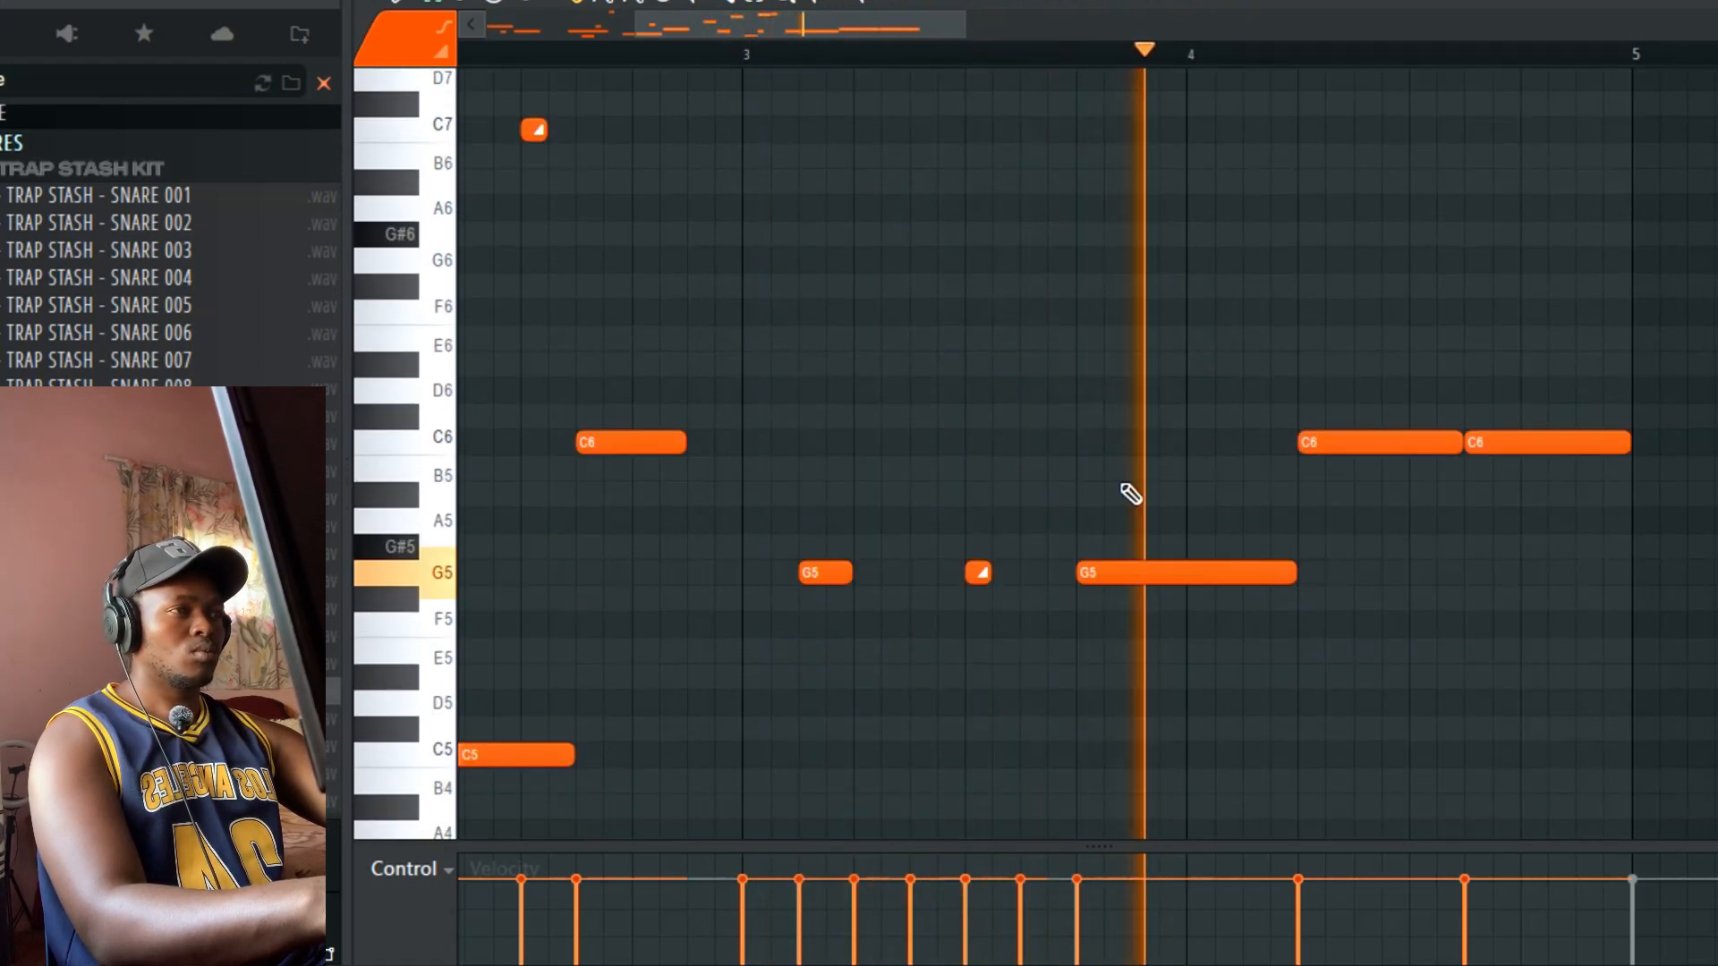
Step: Shorten the last G5 note of bar 3 and add two short notes after it, raised two octaves to G7
{"action": "mouse_move", "coordinate": [1294, 592]}
{"action": "left_mouse_down"}
{"action": "mouse_move", "coordinate": [1093, 606]}
{"action": "mouse_move", "coordinate": [1116, 594]}
{"action": "mouse_move", "coordinate": [1119, 571]}
{"action": "mouse_move", "coordinate": [1103, 571]}
{"action": "mouse_move", "coordinate": [1155, 586]}
{"action": "left_mouse_up"}
{"action": "left_click", "coordinate": [1134, 572]}
{"action": "right_click", "coordinate": [1161, 580]}
{"action": "left_click", "coordinate": [1155, 578]}
{"action": "left_click", "coordinate": [1166, 578]}
{"action": "key", "text": "ctrl+Up"}
{"action": "key", "text": "ctrl+Up"}
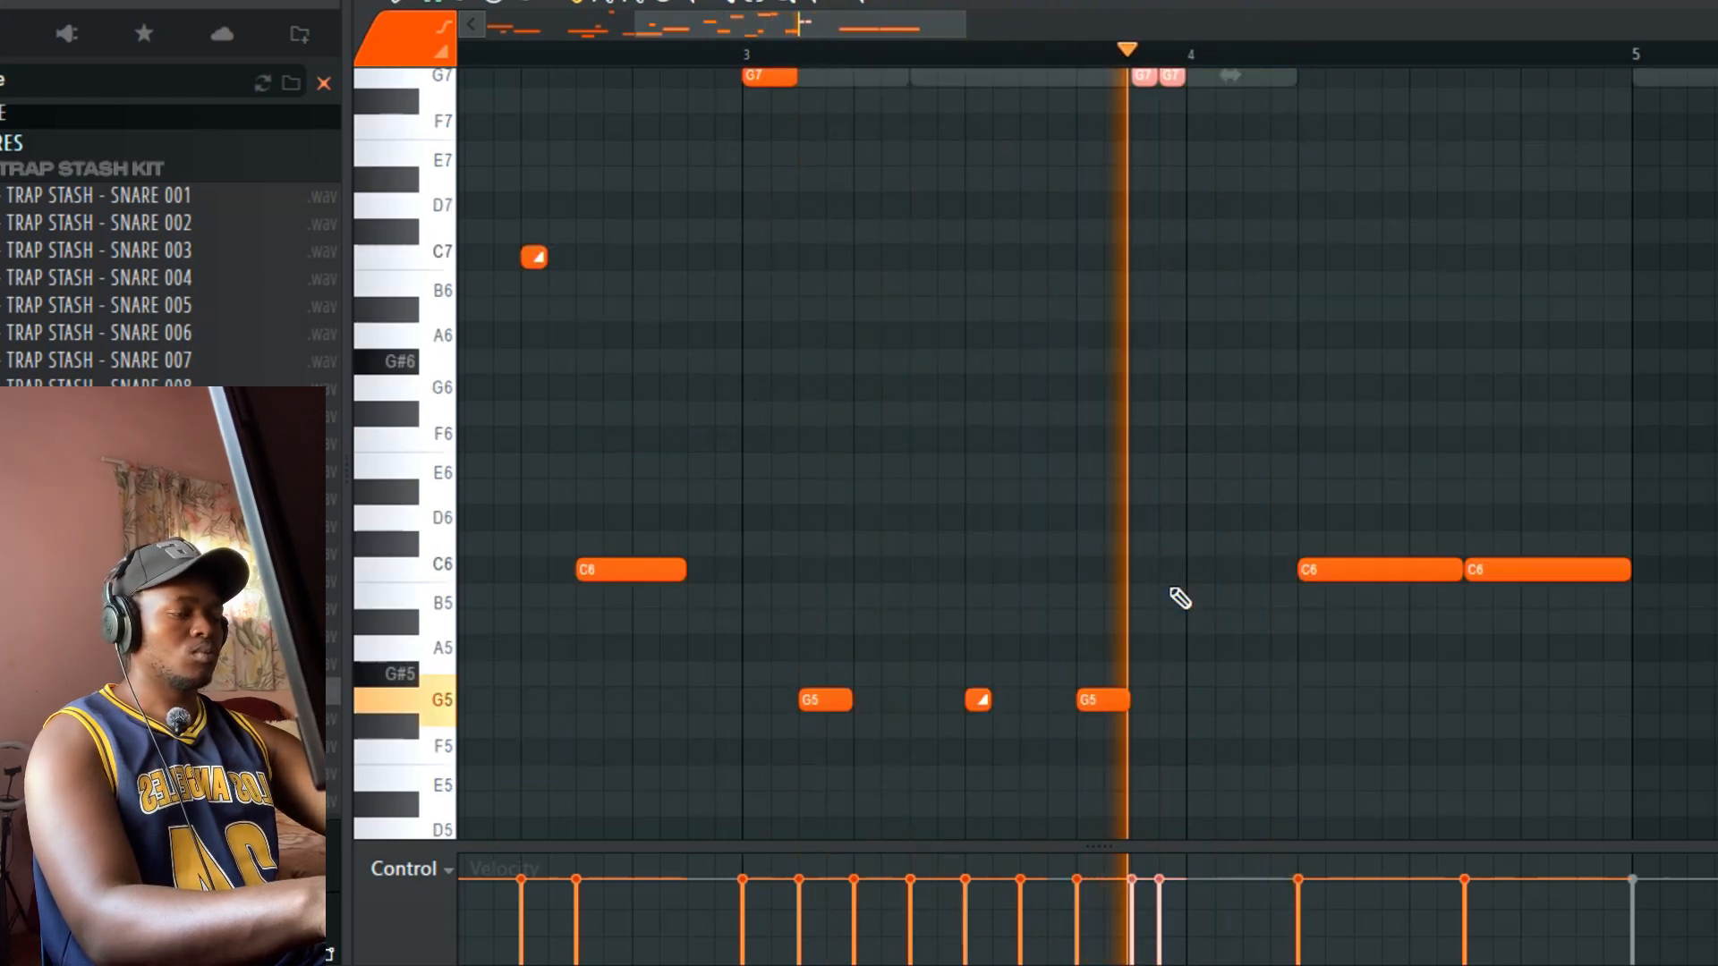
Step: Move the two short G7 notes at the end of bar 3 to C9 and G8
{"action": "scroll", "coordinate": [1179, 597], "scroll_direction": "up", "scroll_amount": 5}
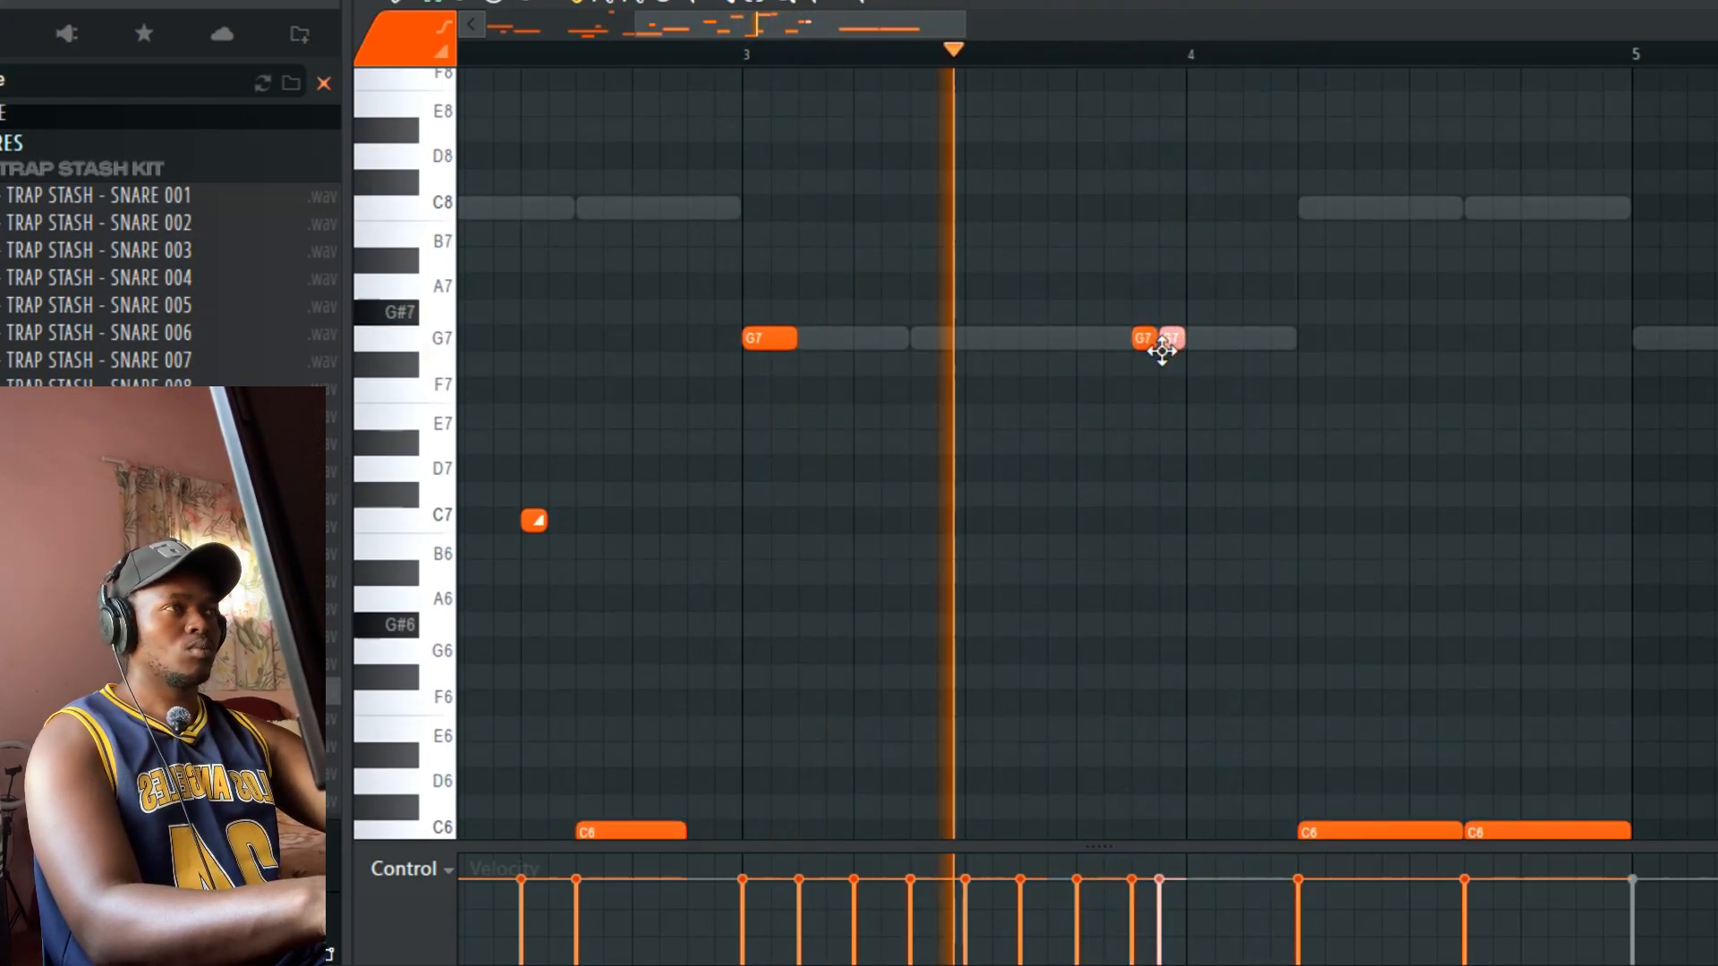
{"action": "left_click", "coordinate": [1145, 340]}
{"action": "key", "text": "ctrl+Up"}
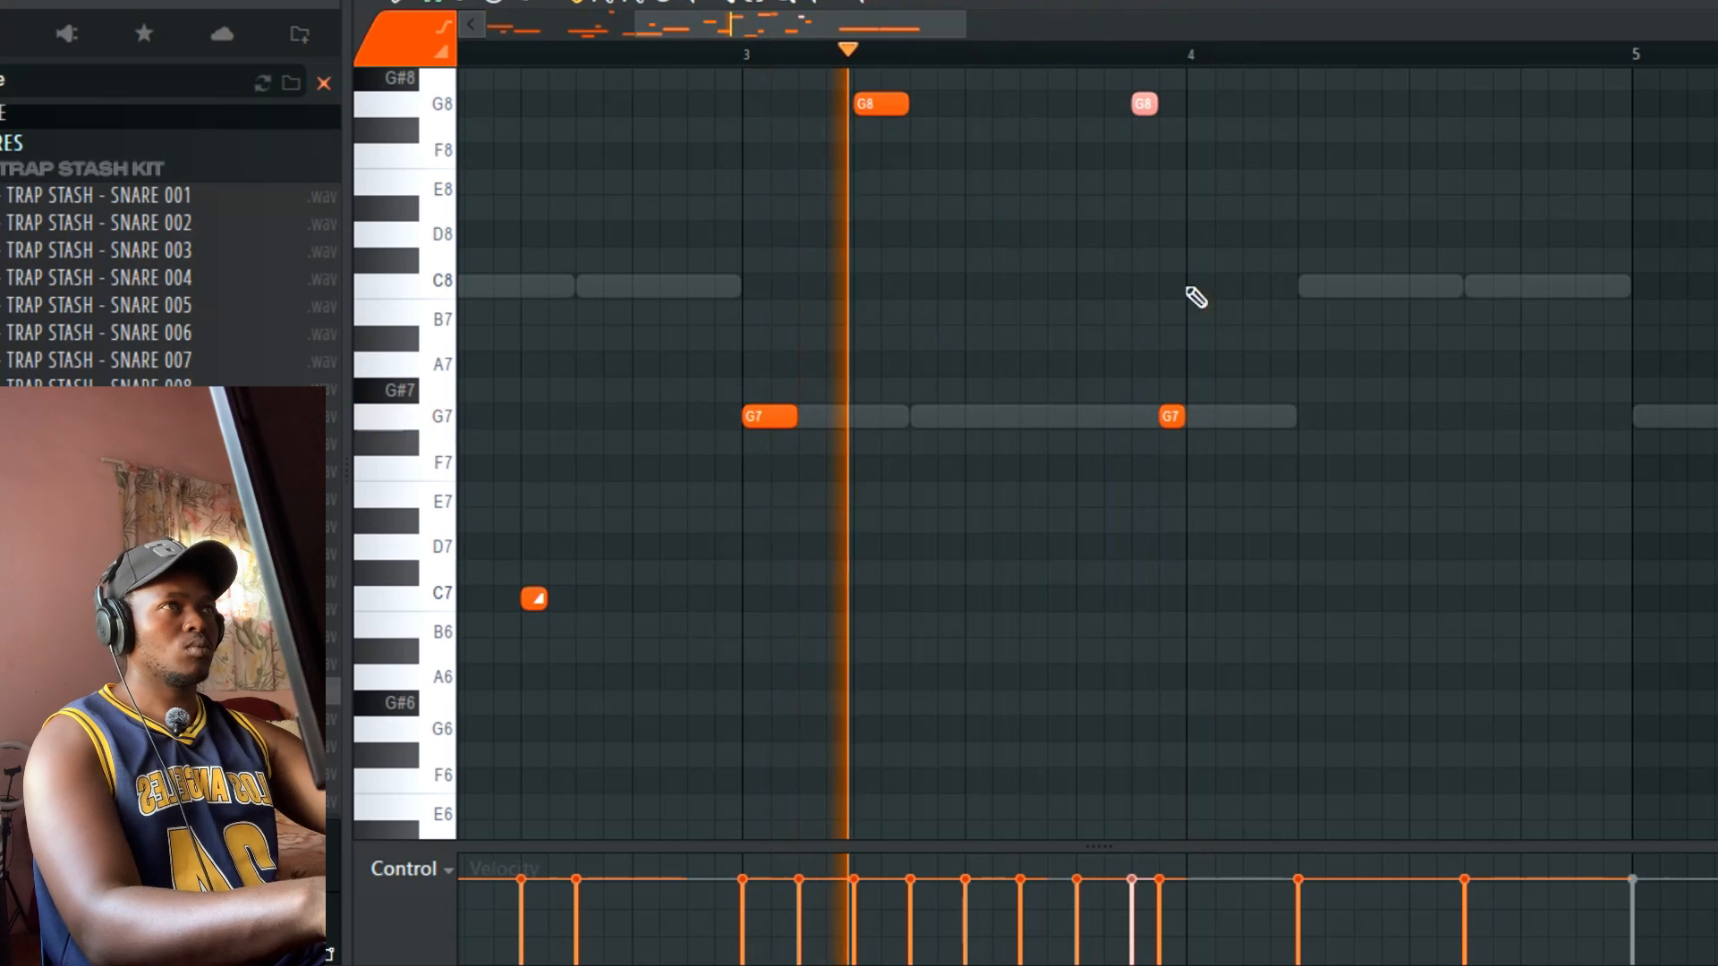
{"action": "left_click", "coordinate": [1160, 411]}
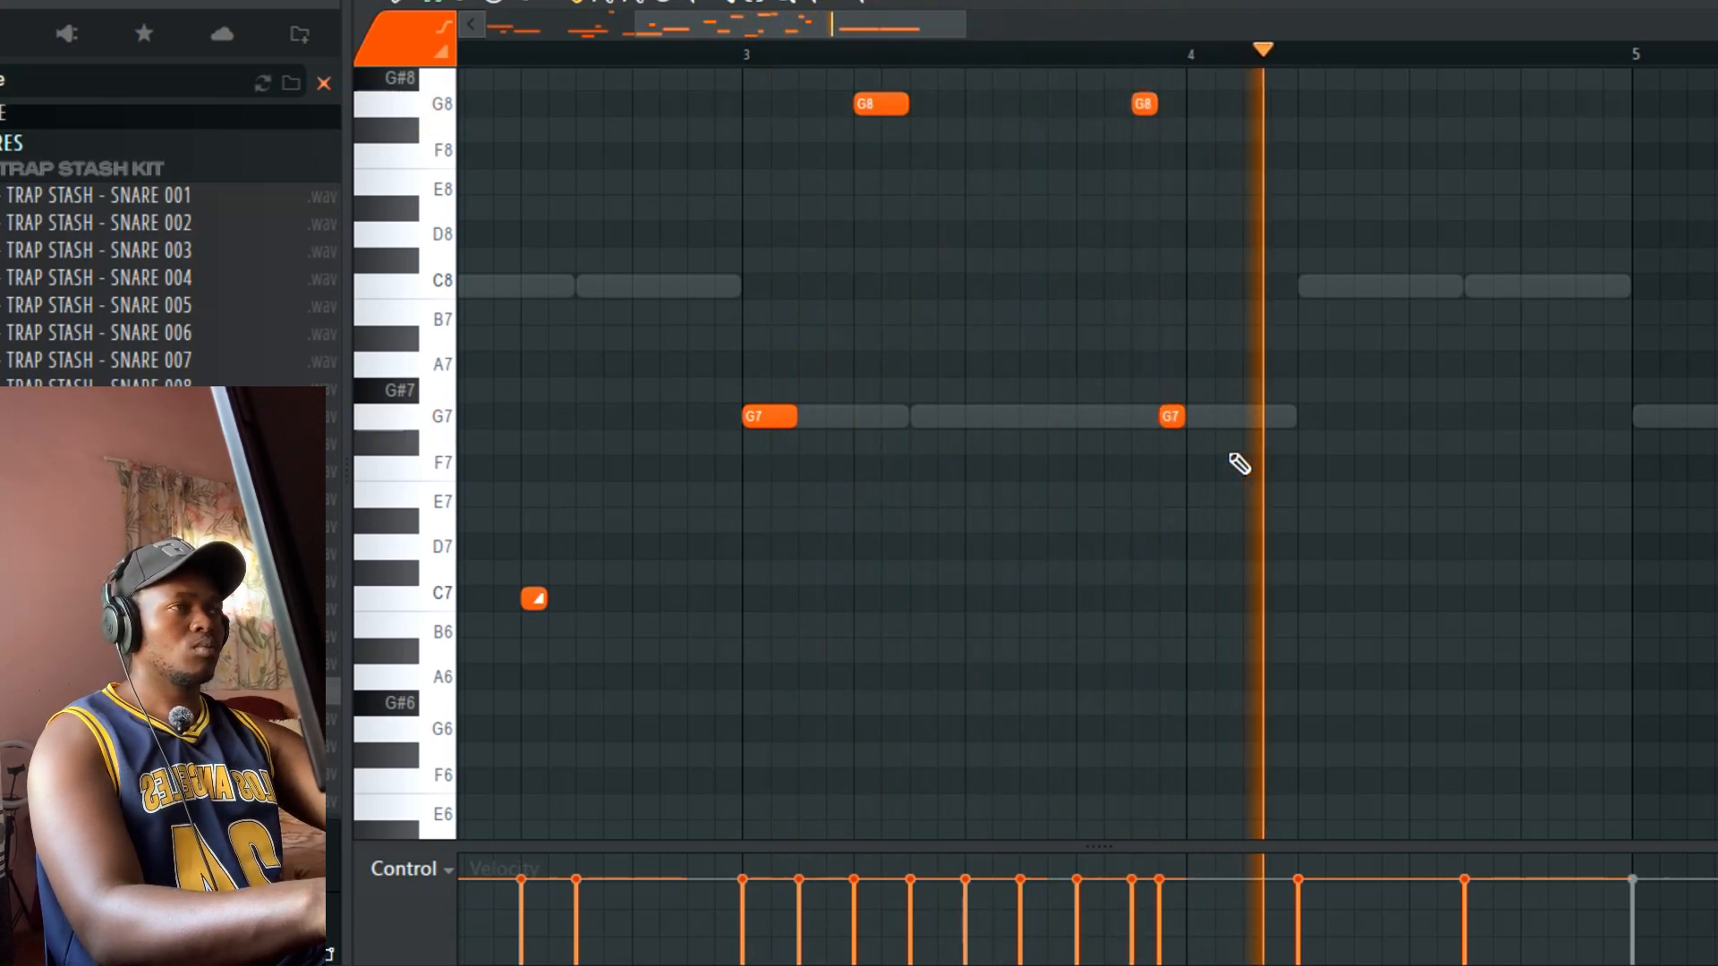
{"action": "left_click_drag", "start_coordinate": [1173, 416], "coordinate": [1143, 133]}
{"action": "scroll", "coordinate": [1174, 313], "scroll_direction": "up", "scroll_amount": 3}
{"action": "left_click", "coordinate": [1142, 260]}
{"action": "left_click", "coordinate": [1172, 439]}
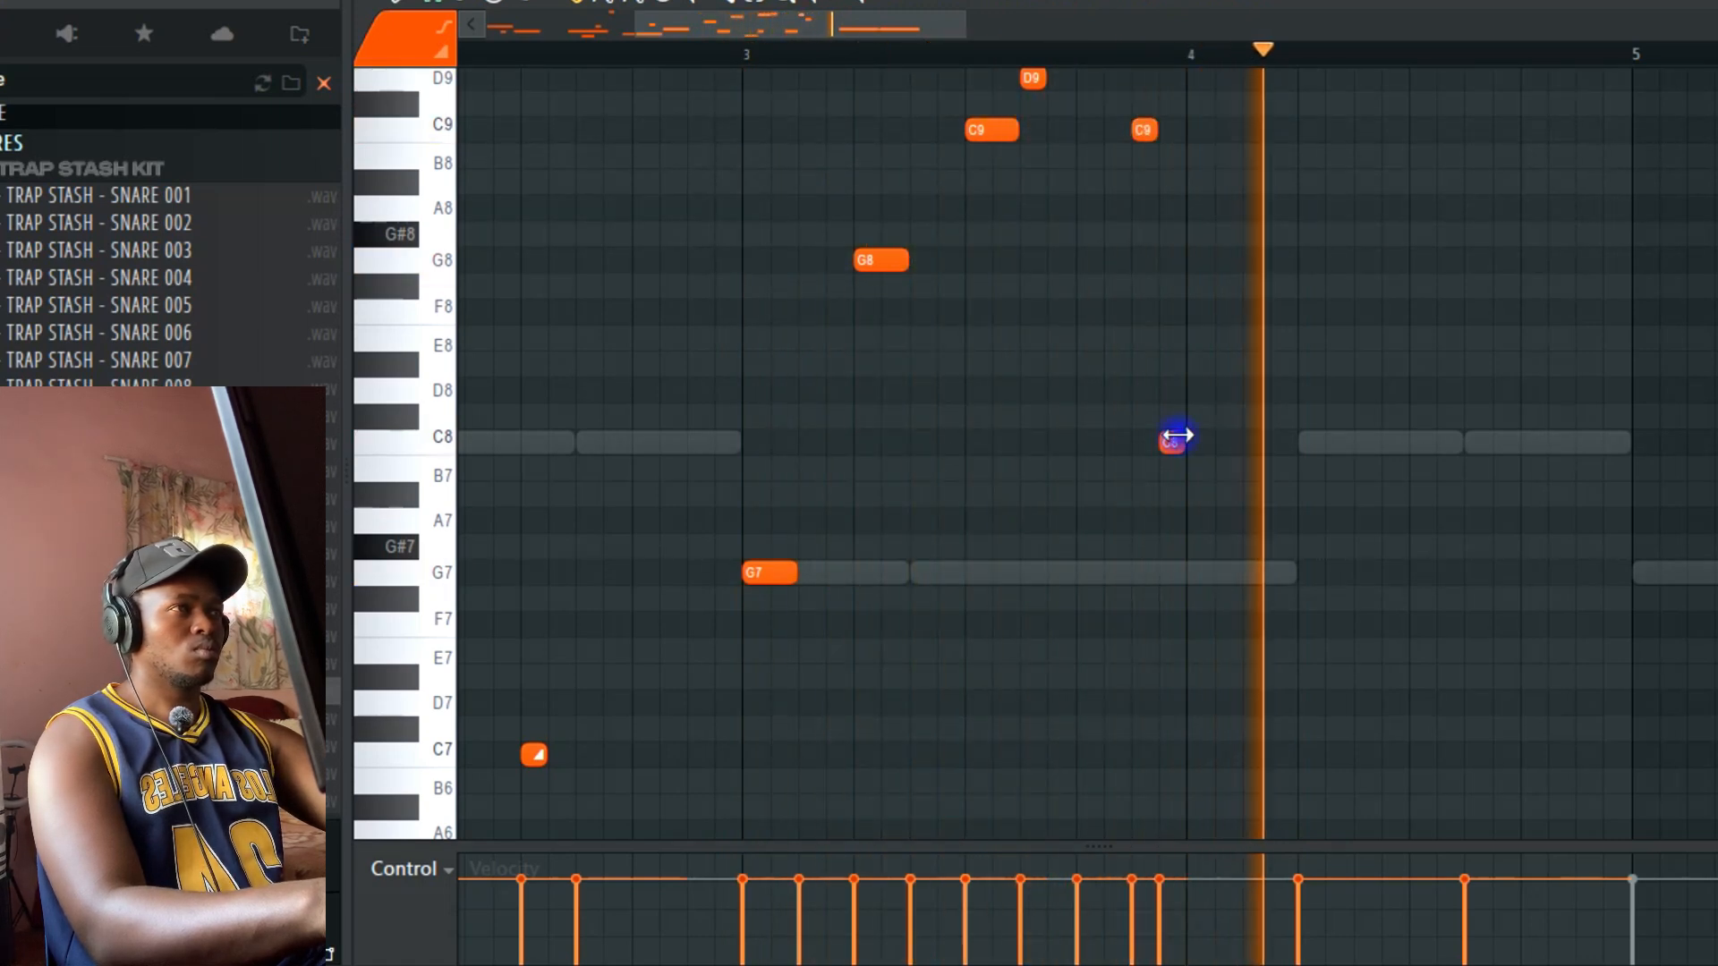
{"action": "left_click_drag", "start_coordinate": [1177, 435], "coordinate": [1166, 238]}
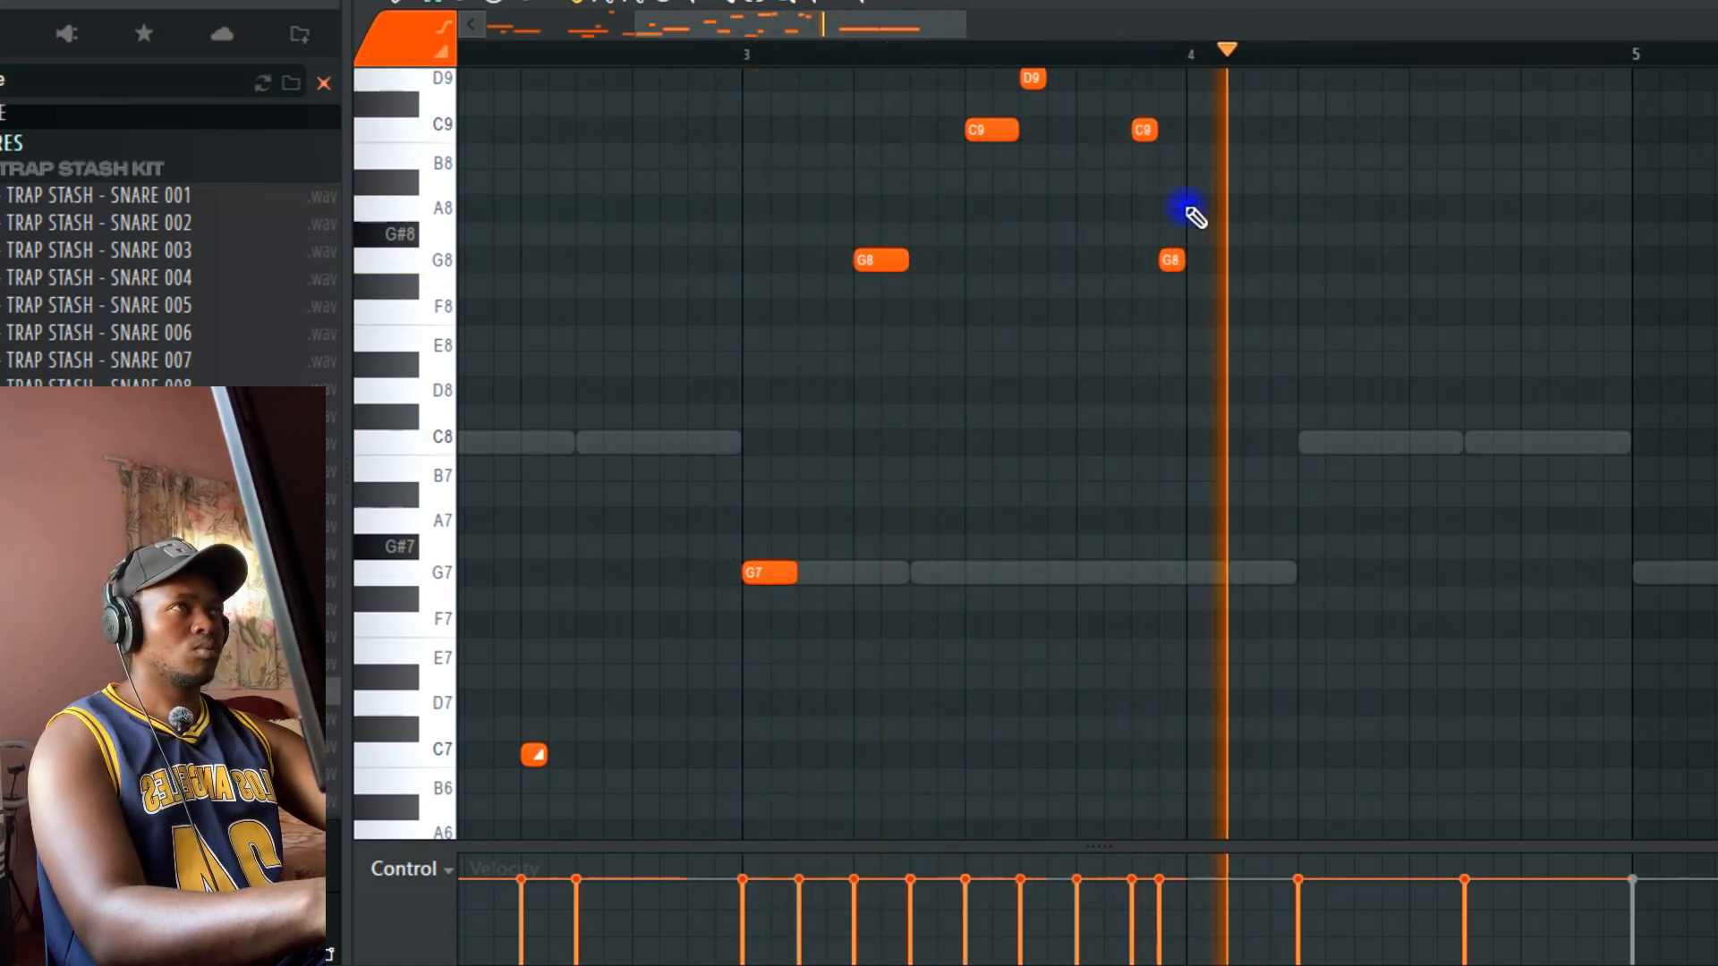
Step: Add a descending run of short F8, E8 and D8 notes at the start of bar 4
{"action": "left_click", "coordinate": [1221, 338]}
{"action": "left_click_drag", "start_coordinate": [1203, 287], "coordinate": [1199, 312]}
{"action": "left_click", "coordinate": [1253, 365]}
{"action": "left_click_drag", "start_coordinate": [1251, 362], "coordinate": [1250, 386]}
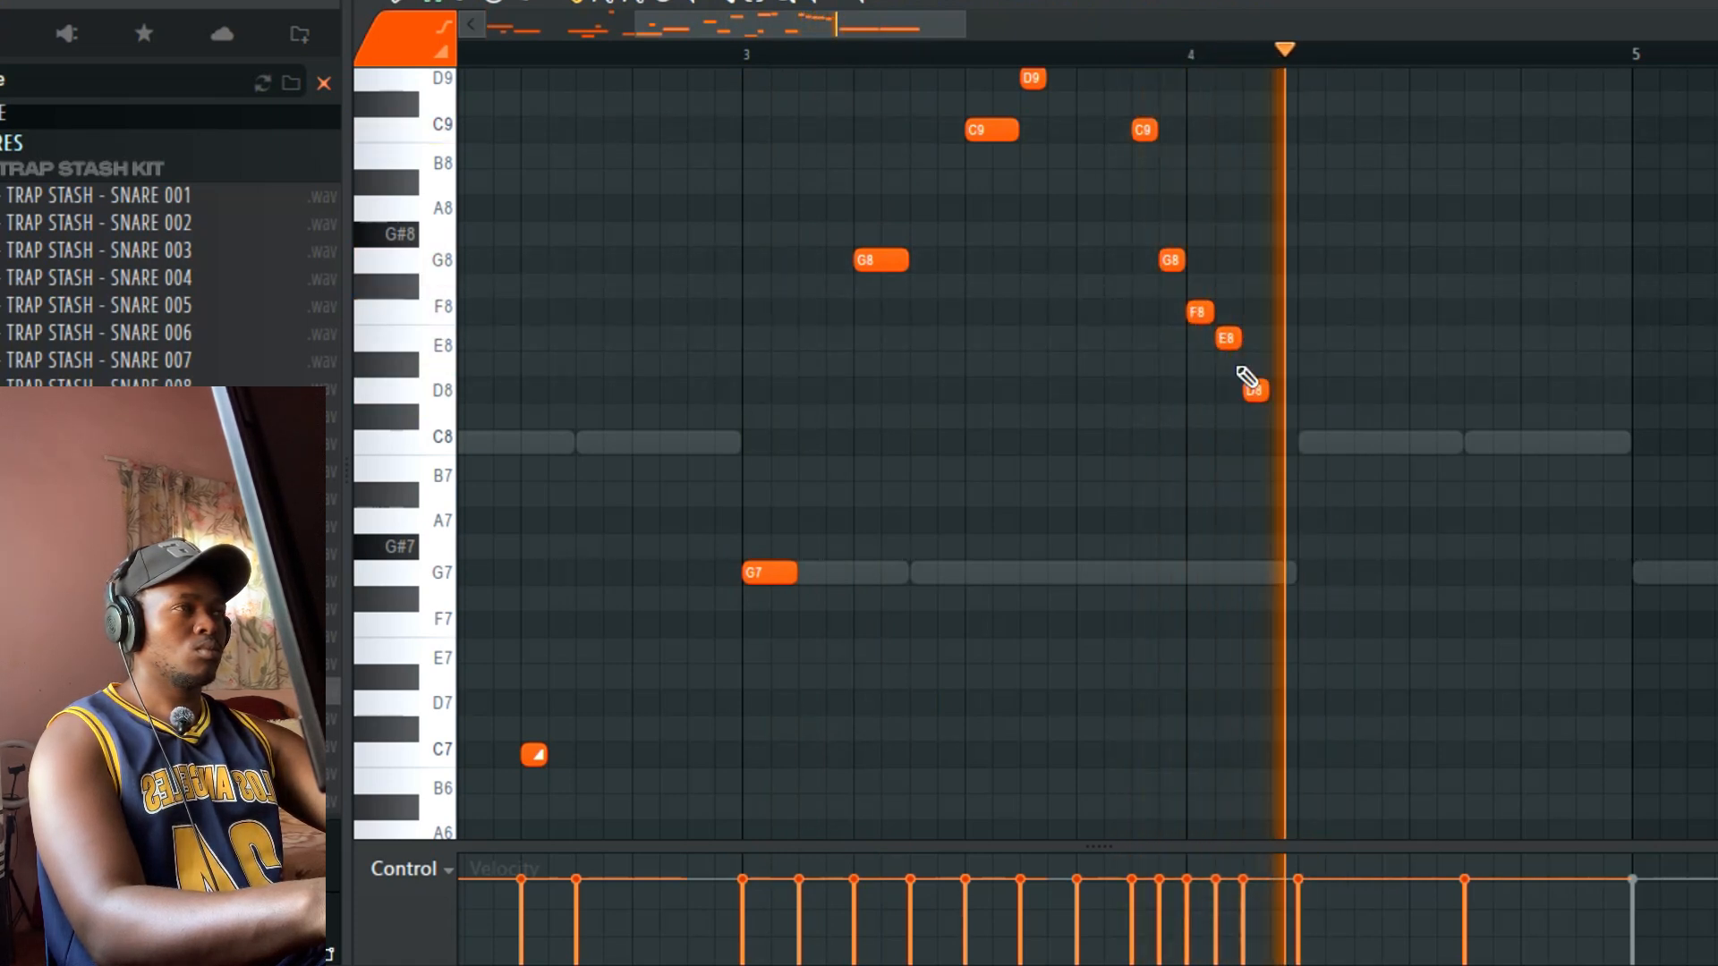
Step: Retune the run's last two notes in bar 4 to D#8 and D8 while playing the pattern back
{"action": "left_click", "coordinate": [911, 54]}
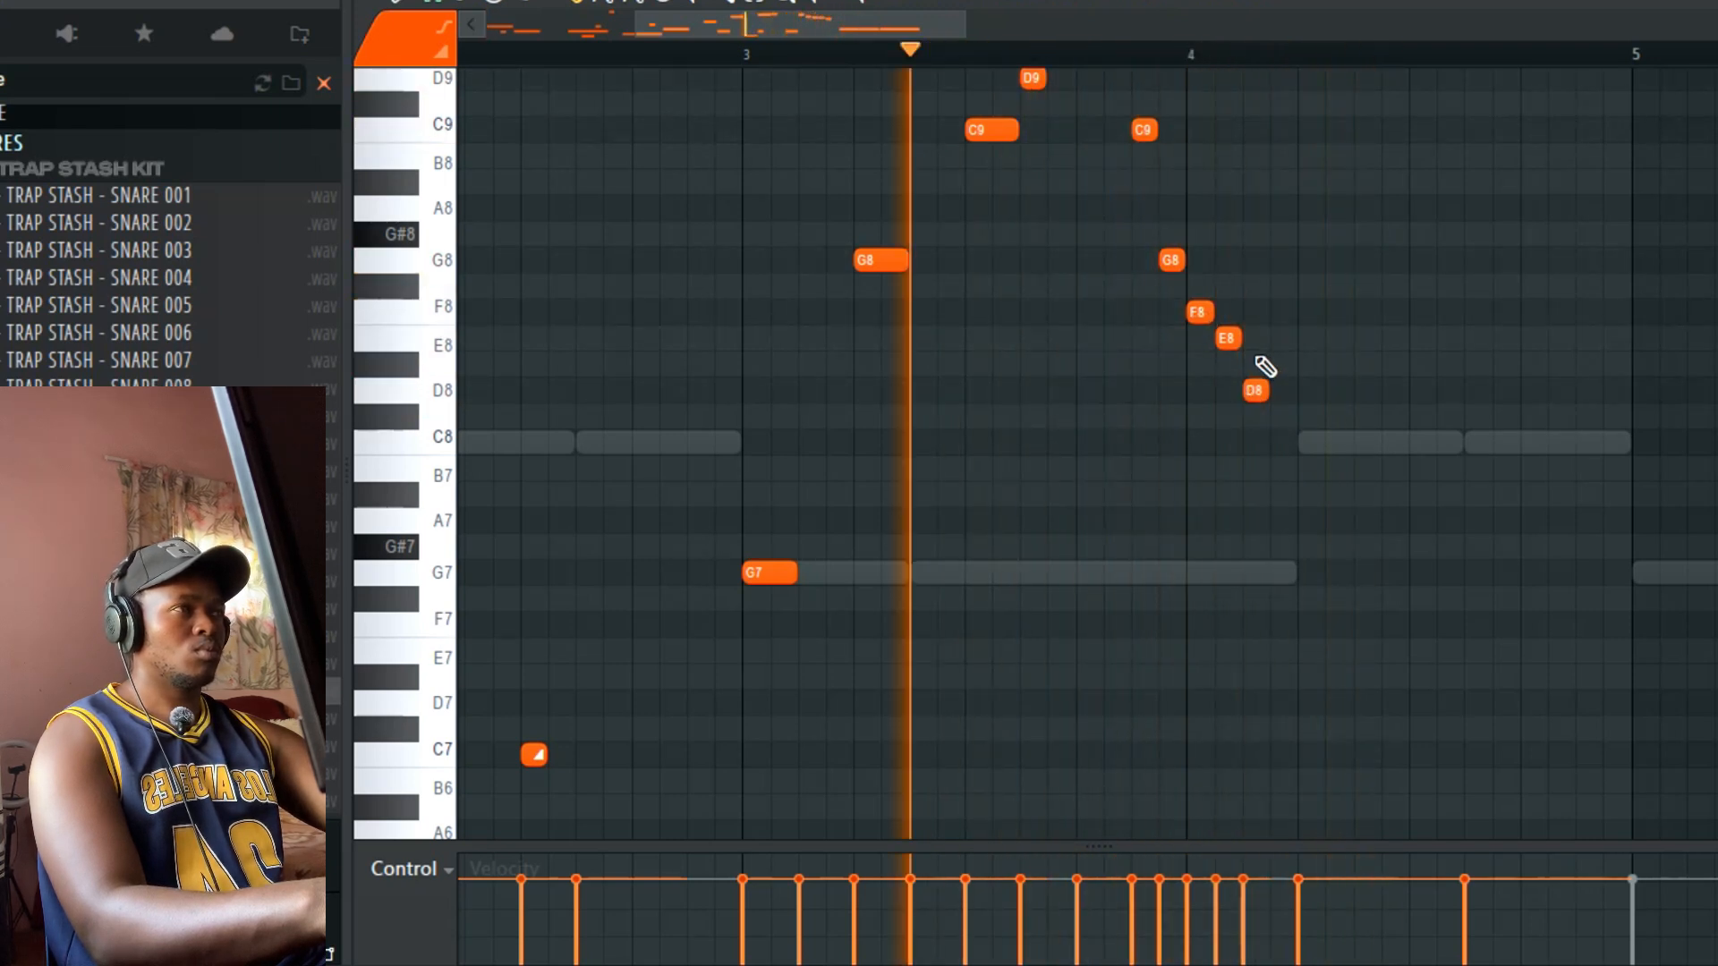
{"action": "left_click_drag", "start_coordinate": [1249, 388], "coordinate": [1249, 410]}
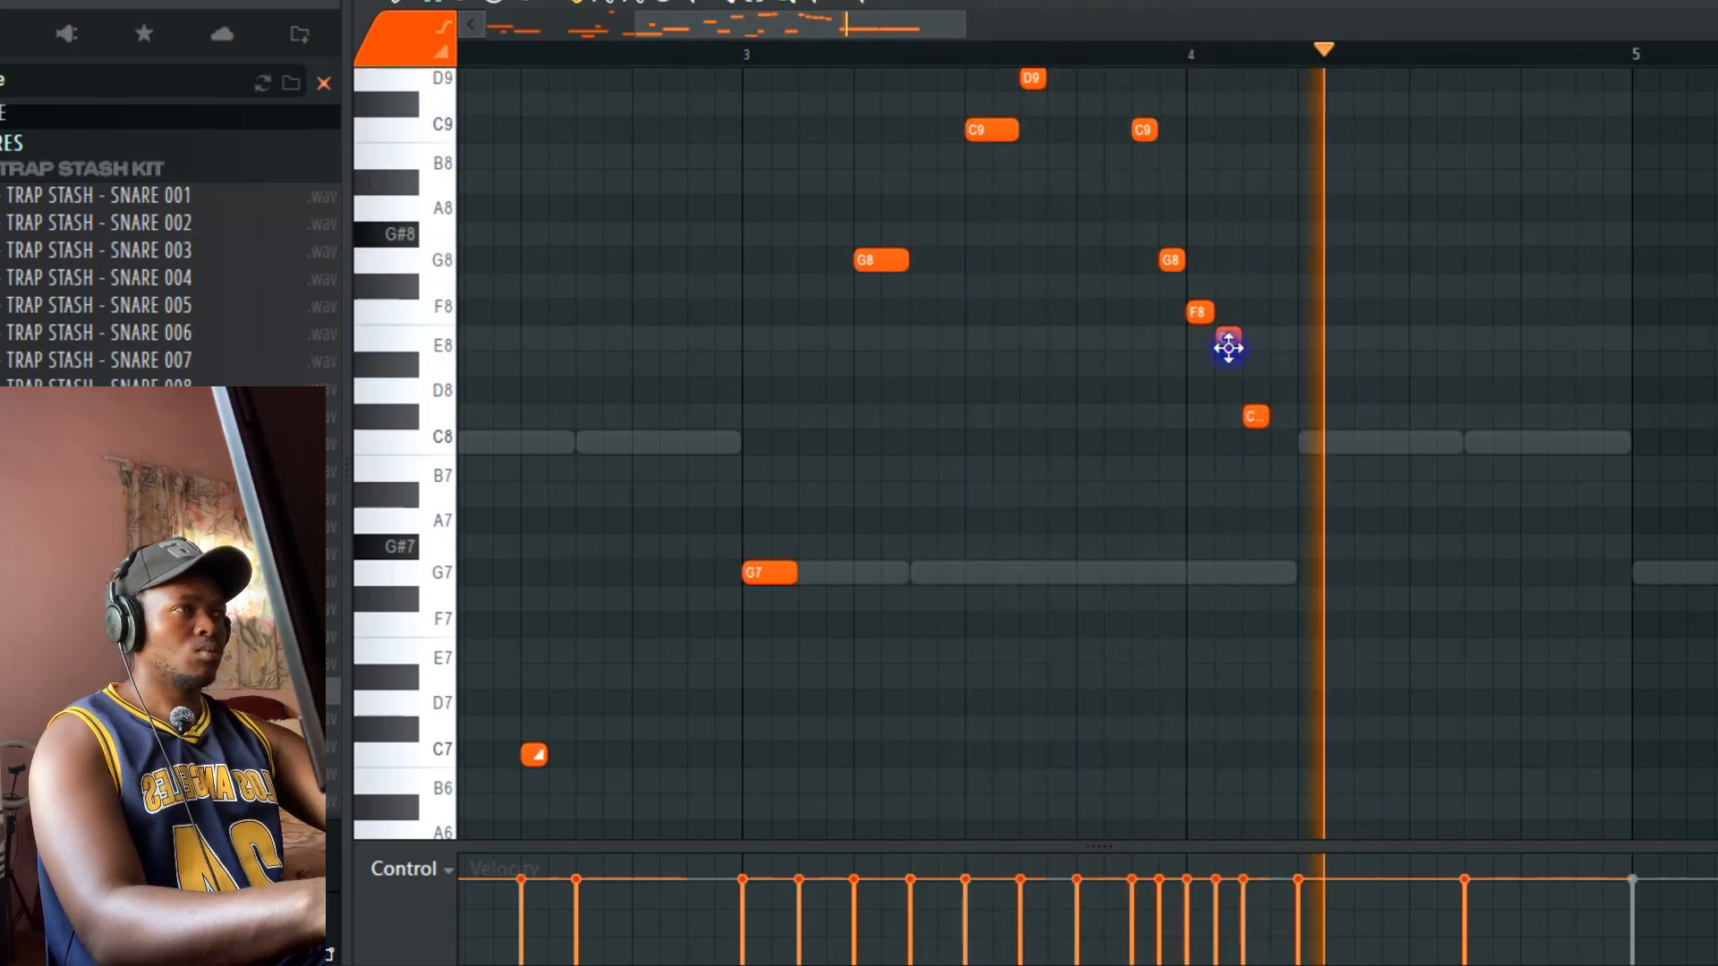
{"action": "left_click_drag", "start_coordinate": [1229, 347], "coordinate": [1251, 390]}
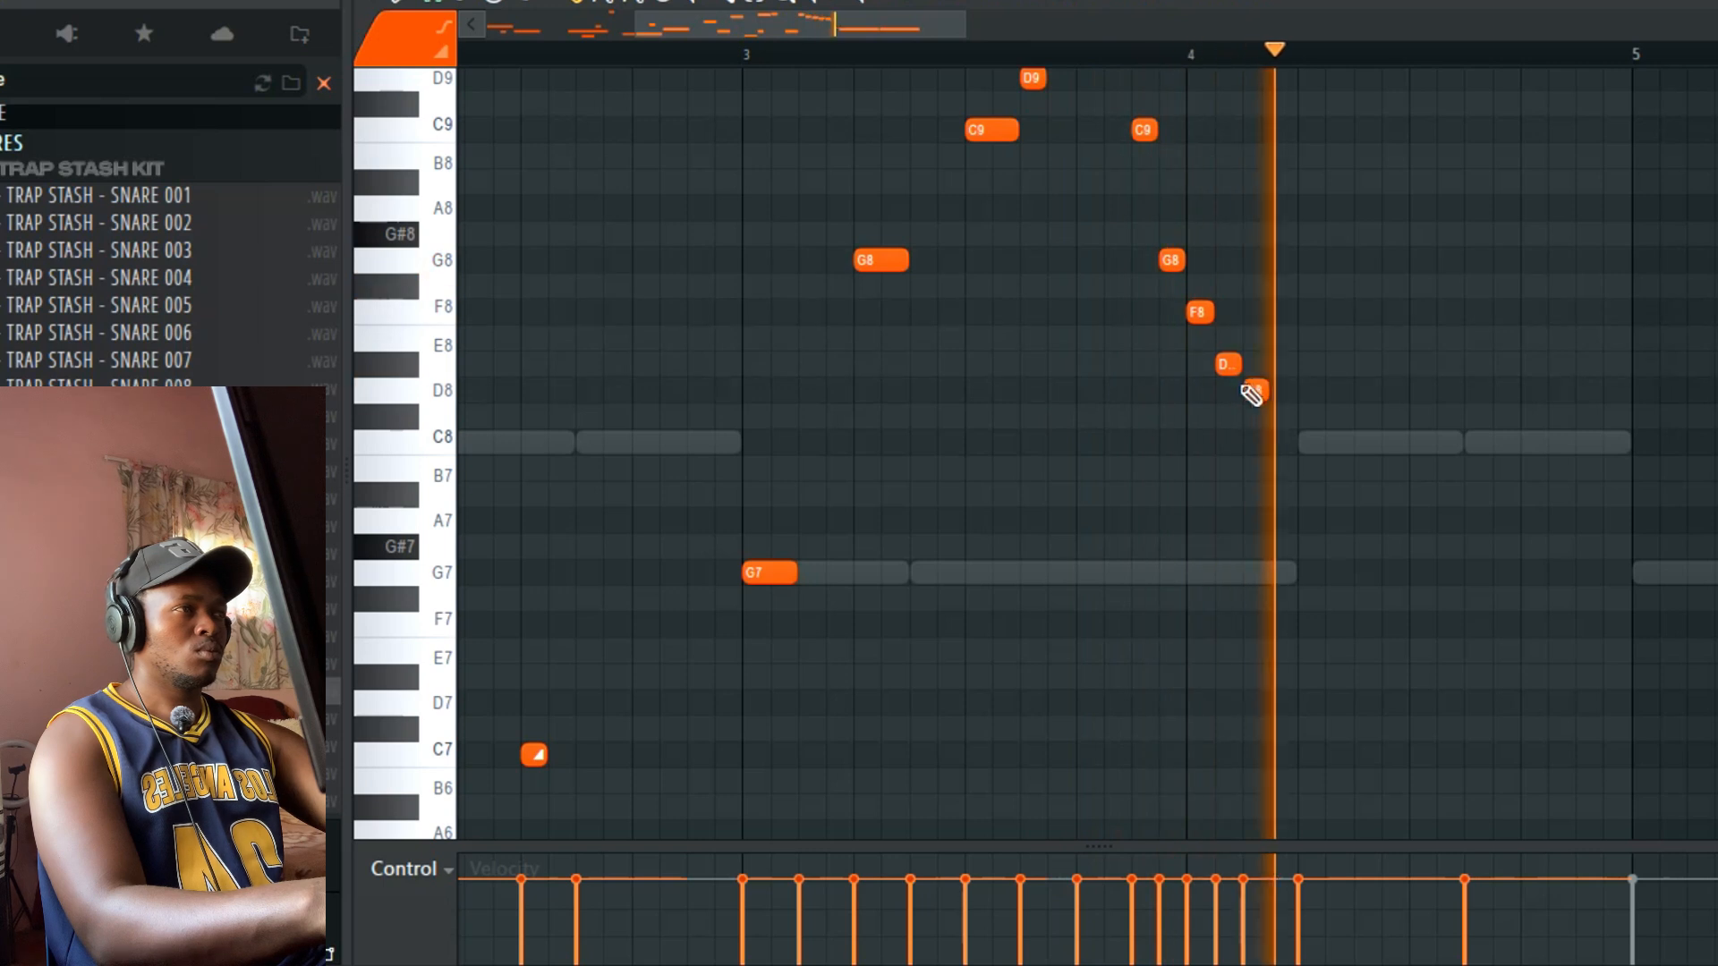
{"action": "scroll", "coordinate": [1320, 407], "scroll_direction": "down", "scroll_amount": 7}
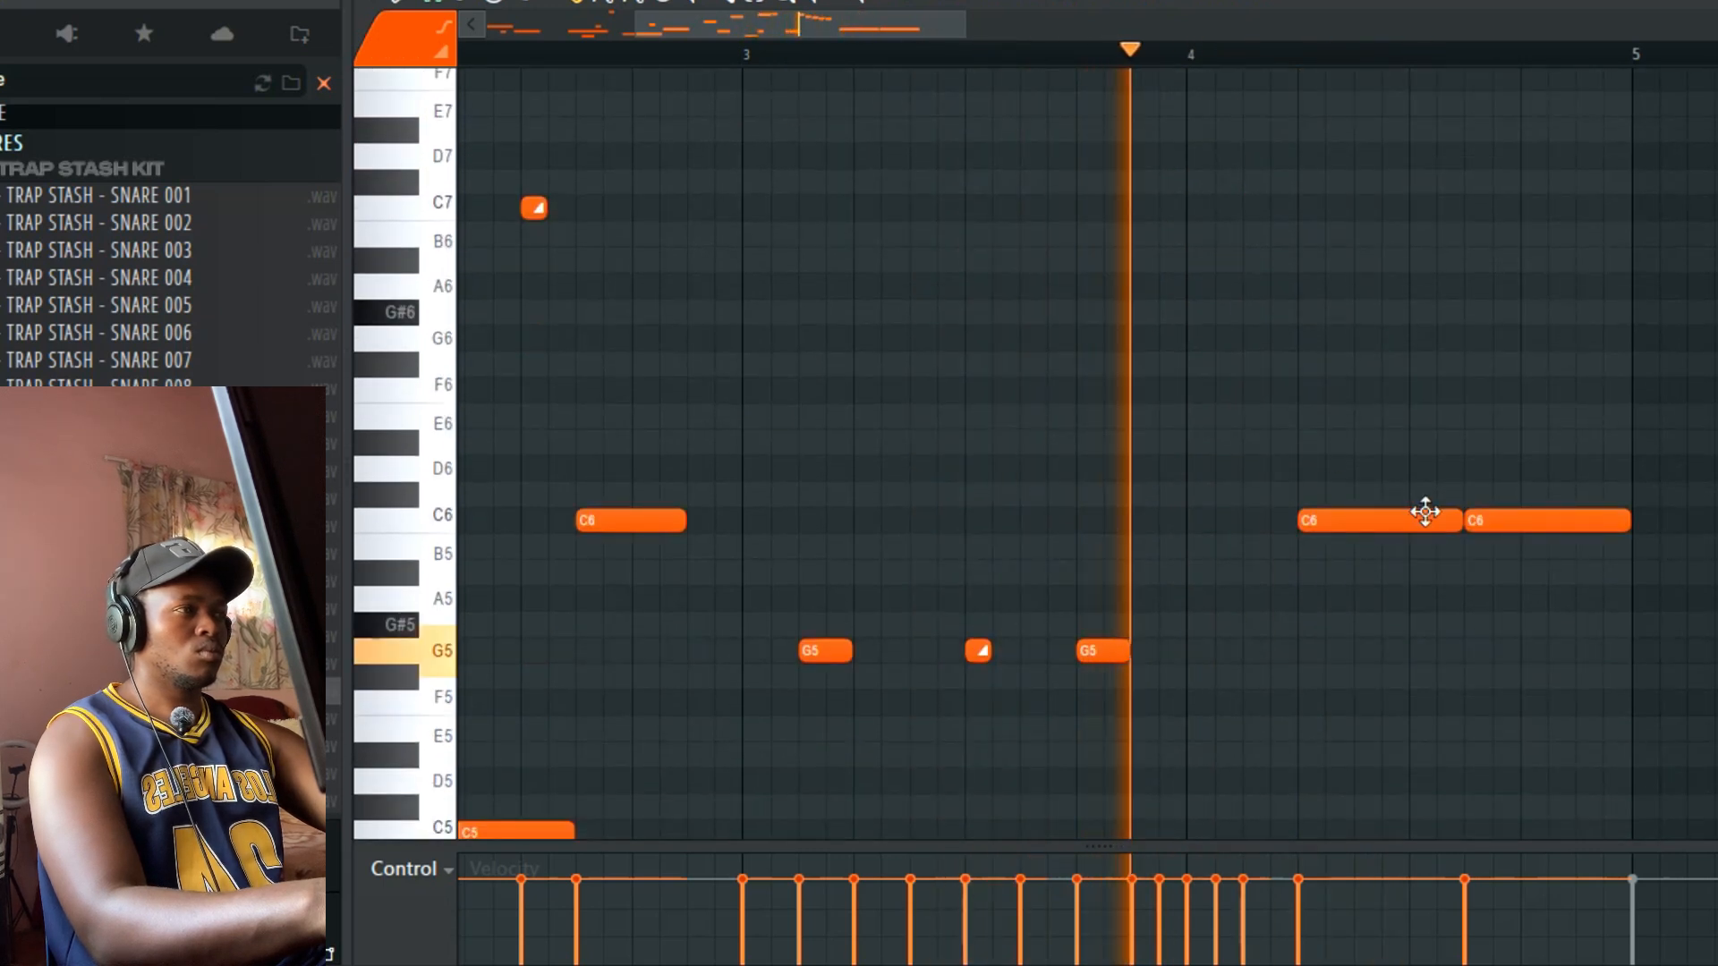
{"action": "scroll", "coordinate": [1285, 438], "scroll_direction": "up", "scroll_amount": 9}
{"action": "key", "text": "space"}
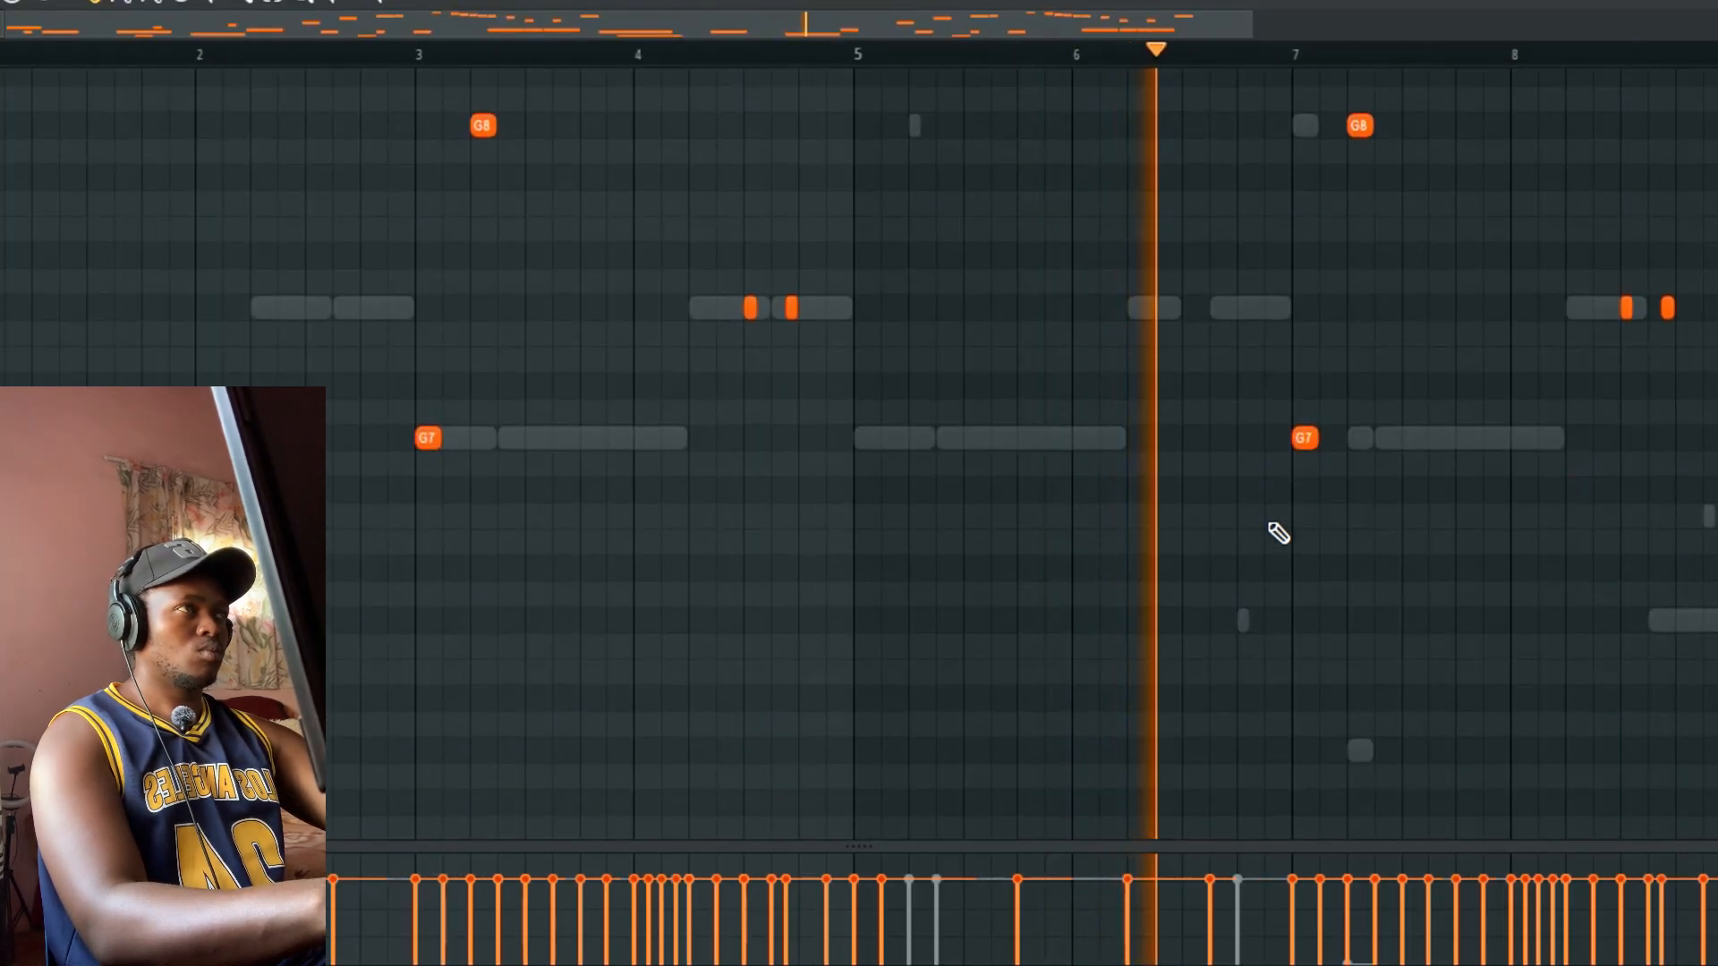
Step: Add a short C note at the end of bar 6 and raise it two octaves to C8
{"action": "scroll", "coordinate": [1277, 554], "scroll_direction": "down", "scroll_amount": 4}
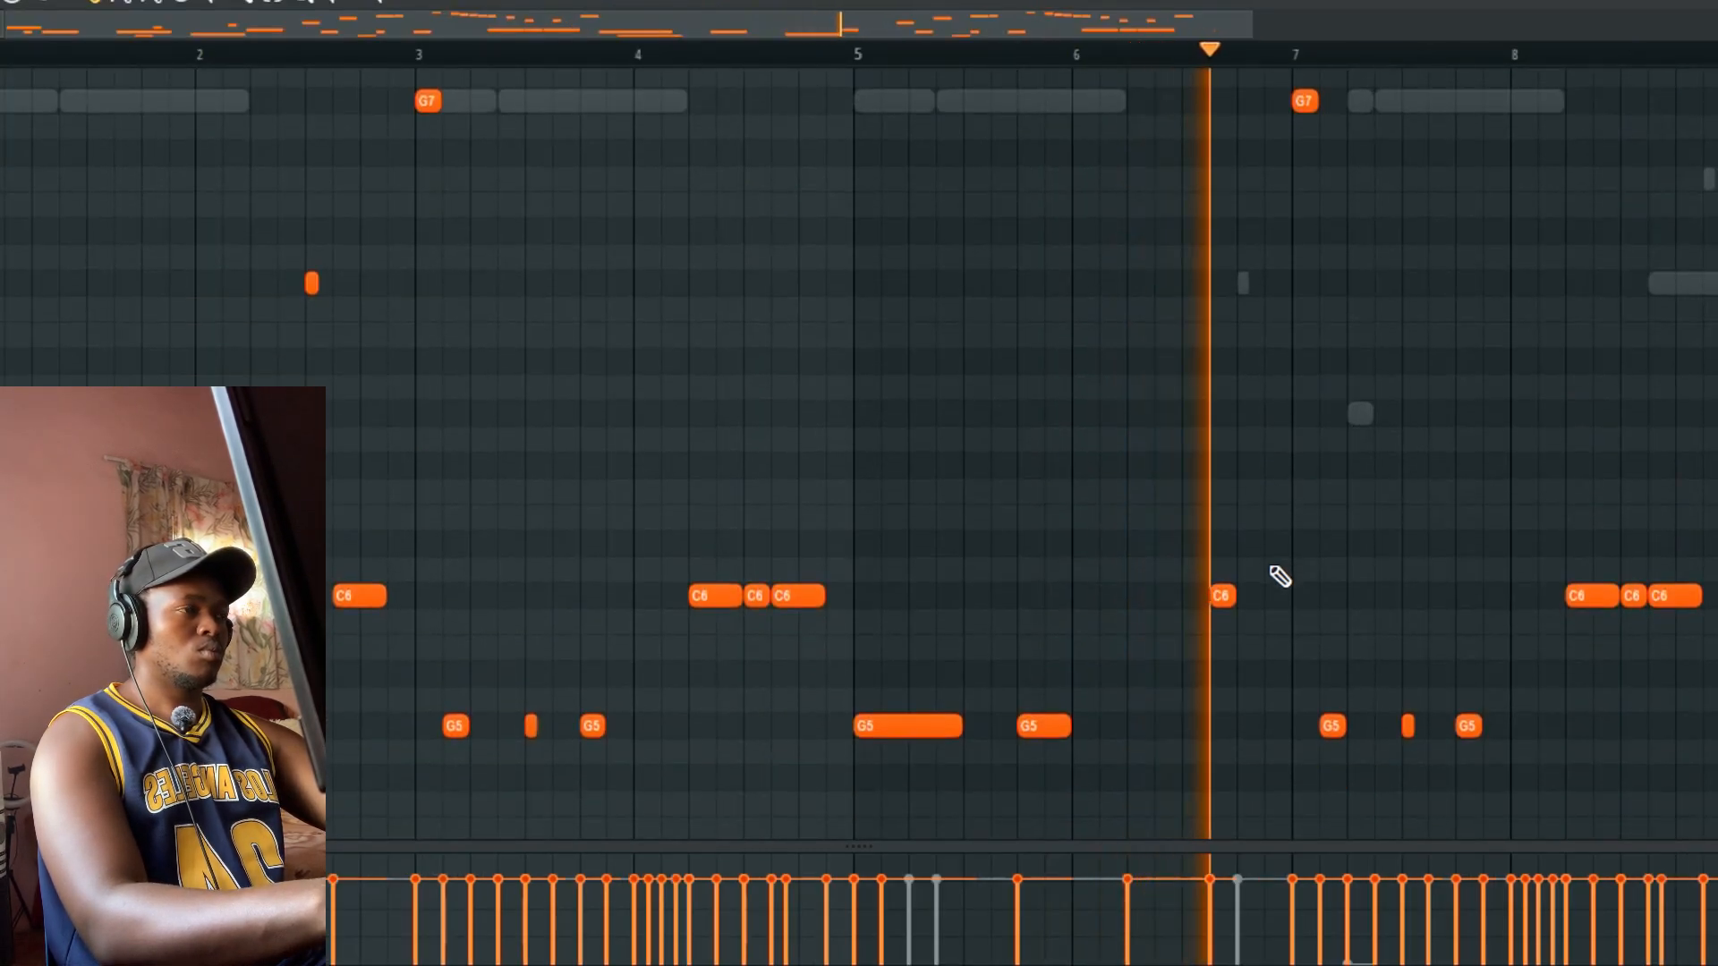
{"action": "left_click", "coordinate": [1276, 595]}
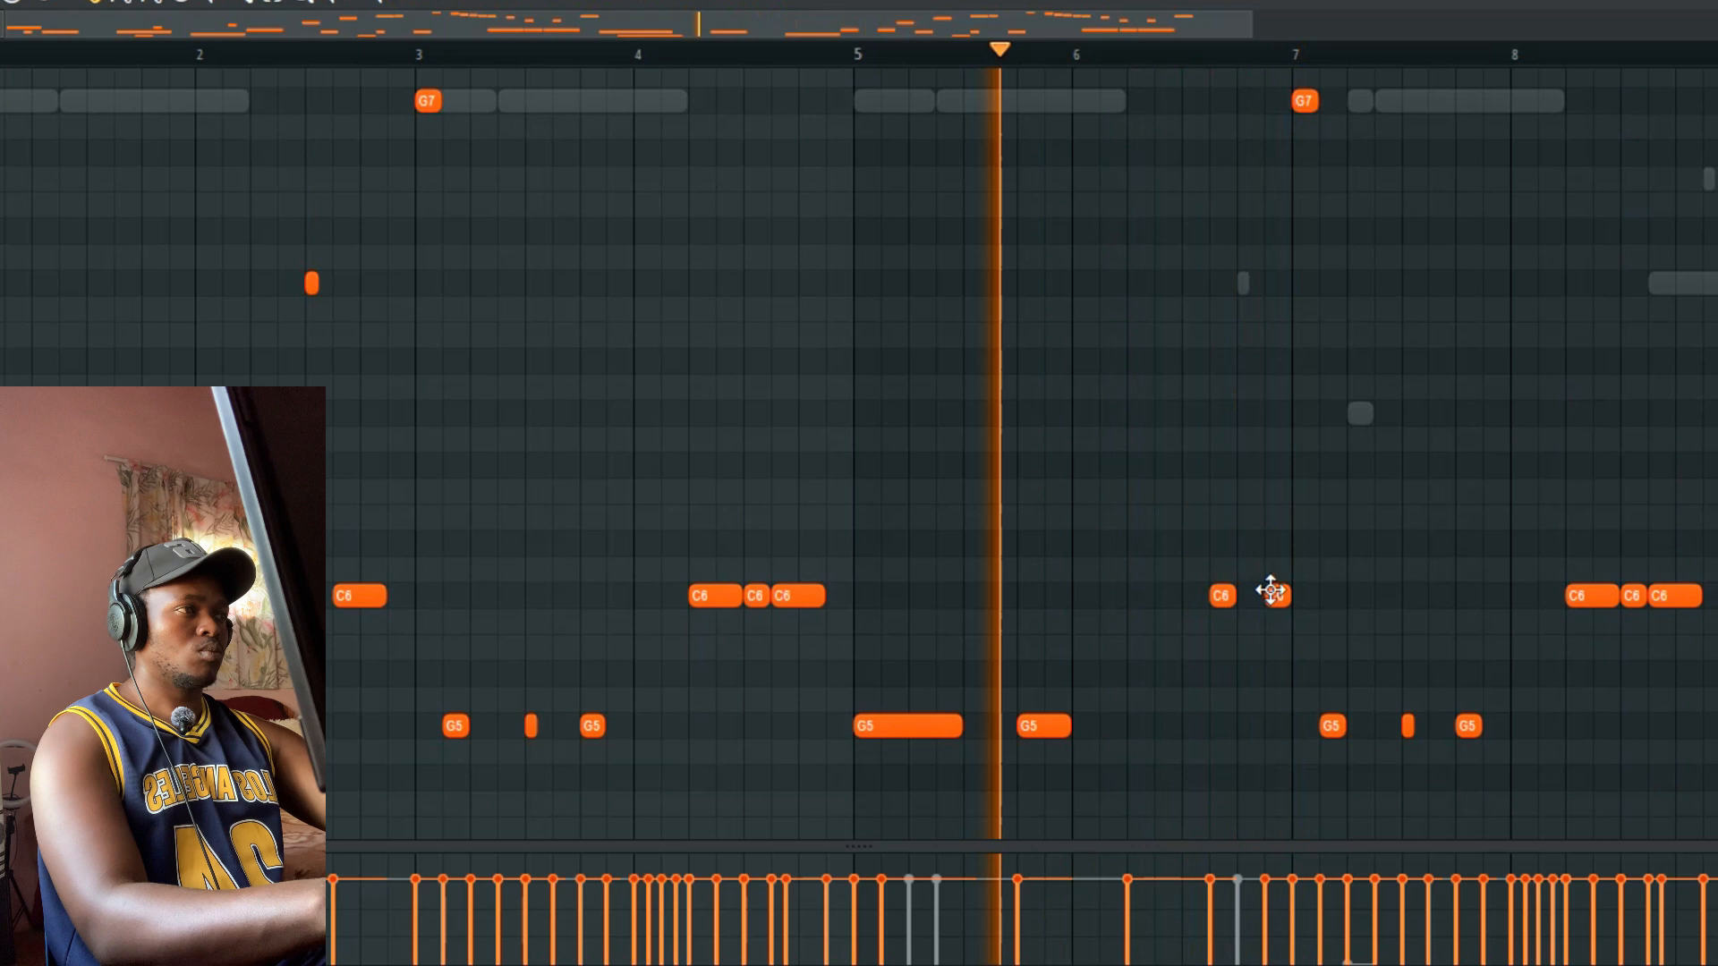
{"action": "left_click", "coordinate": [1268, 603], "text": "ctrl"}
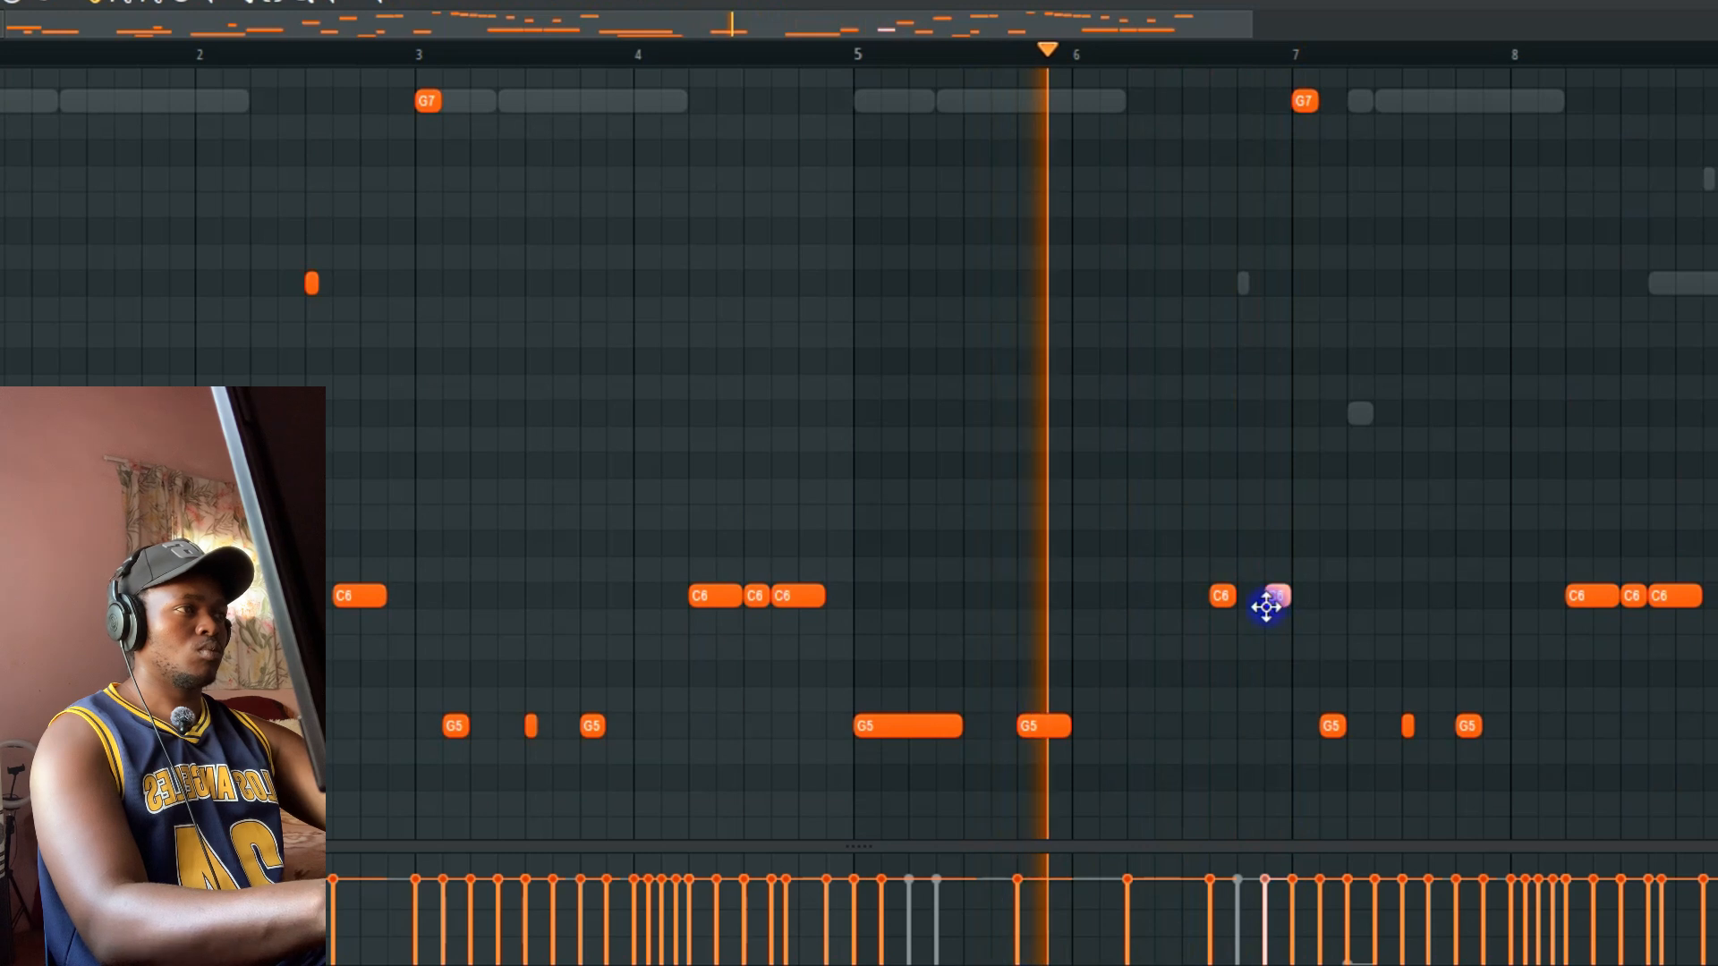
{"action": "key", "text": "ctrl+Up"}
{"action": "key", "text": "ctrl+Up"}
{"action": "key", "text": "ctrl+Up"}
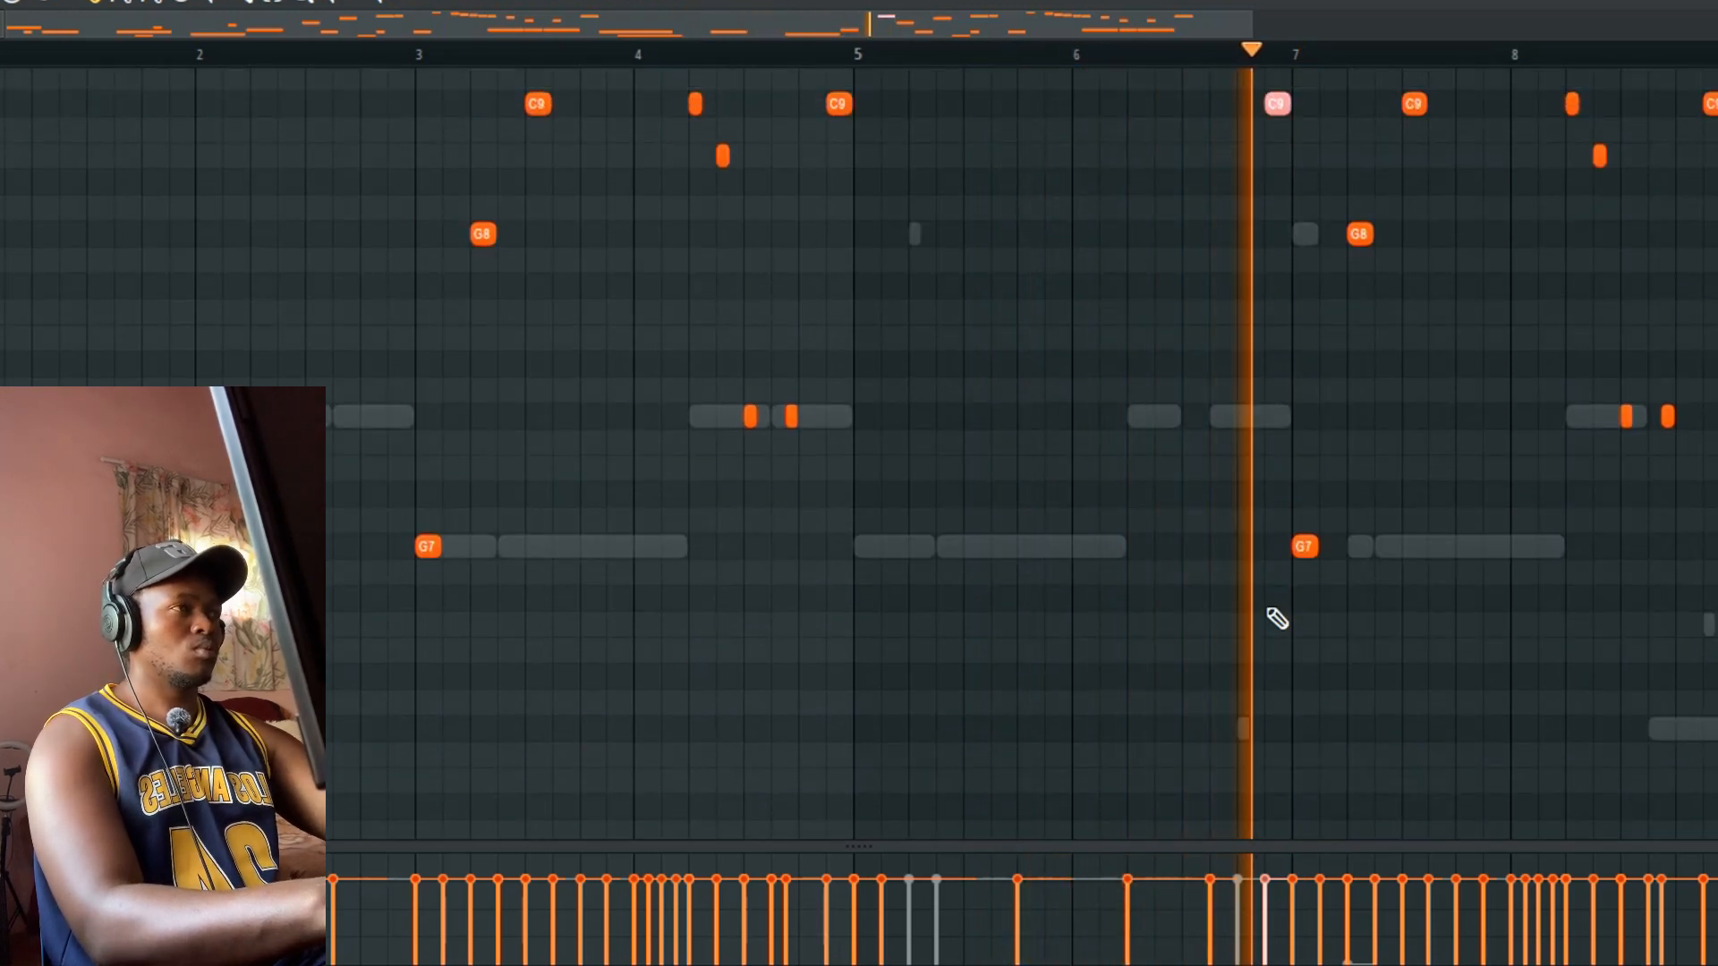
{"action": "key", "text": "ctrl+Down"}
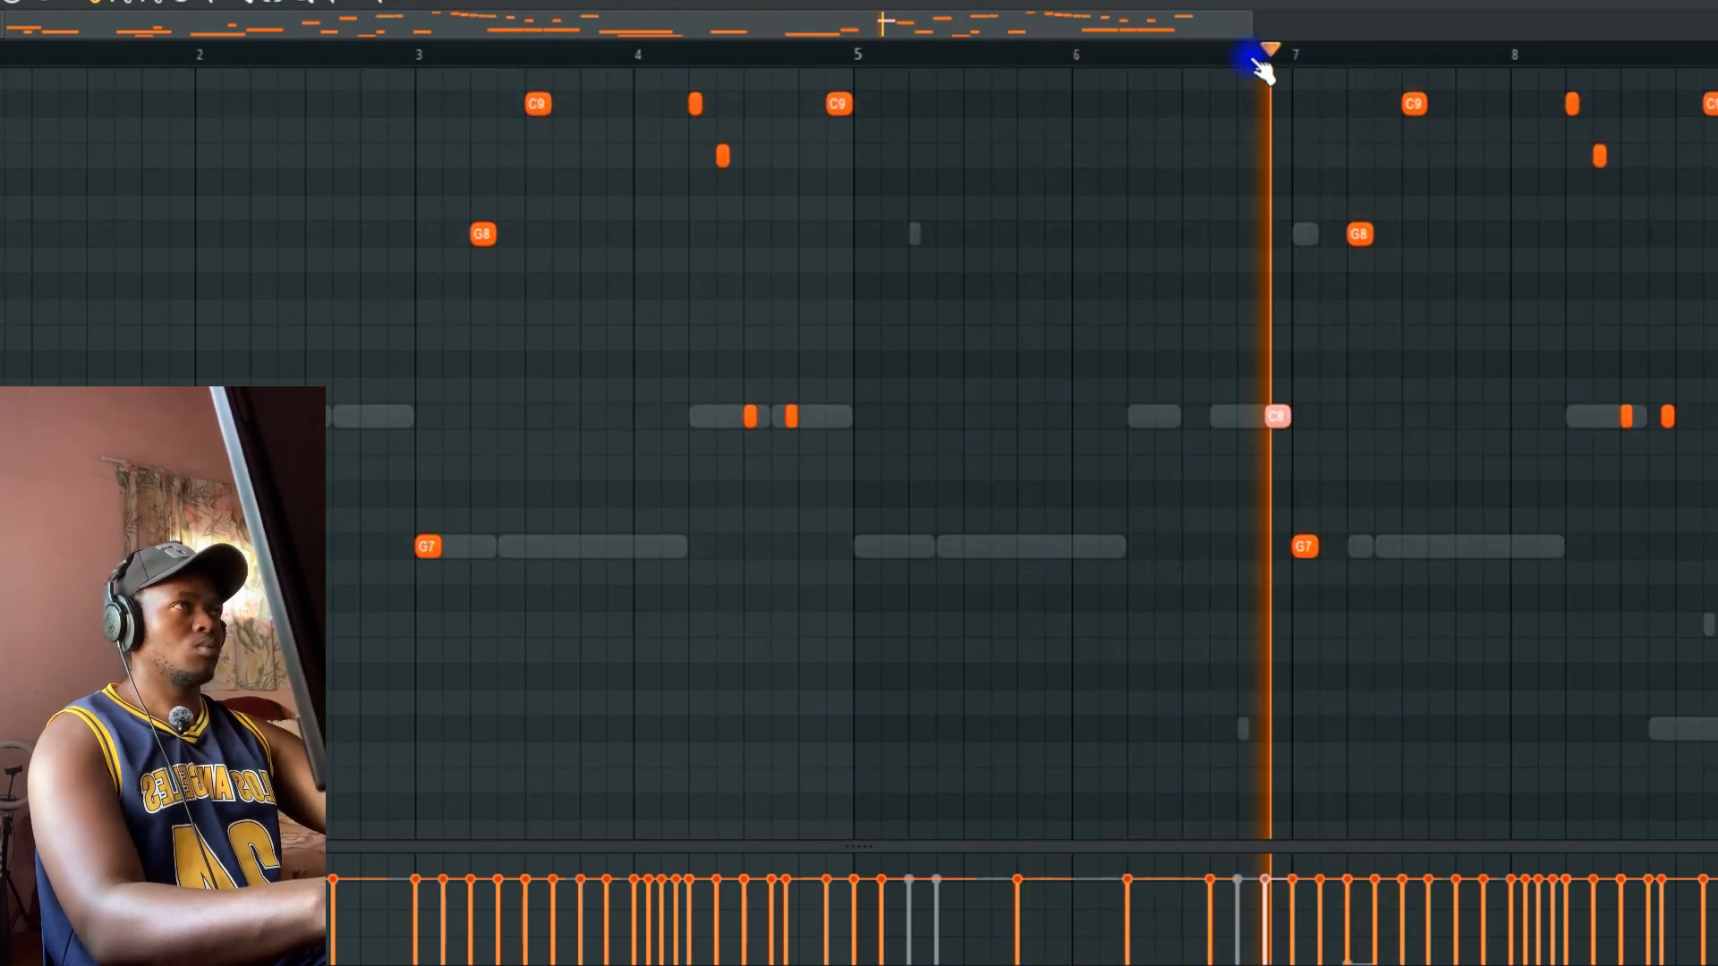
{"action": "key", "text": "space"}
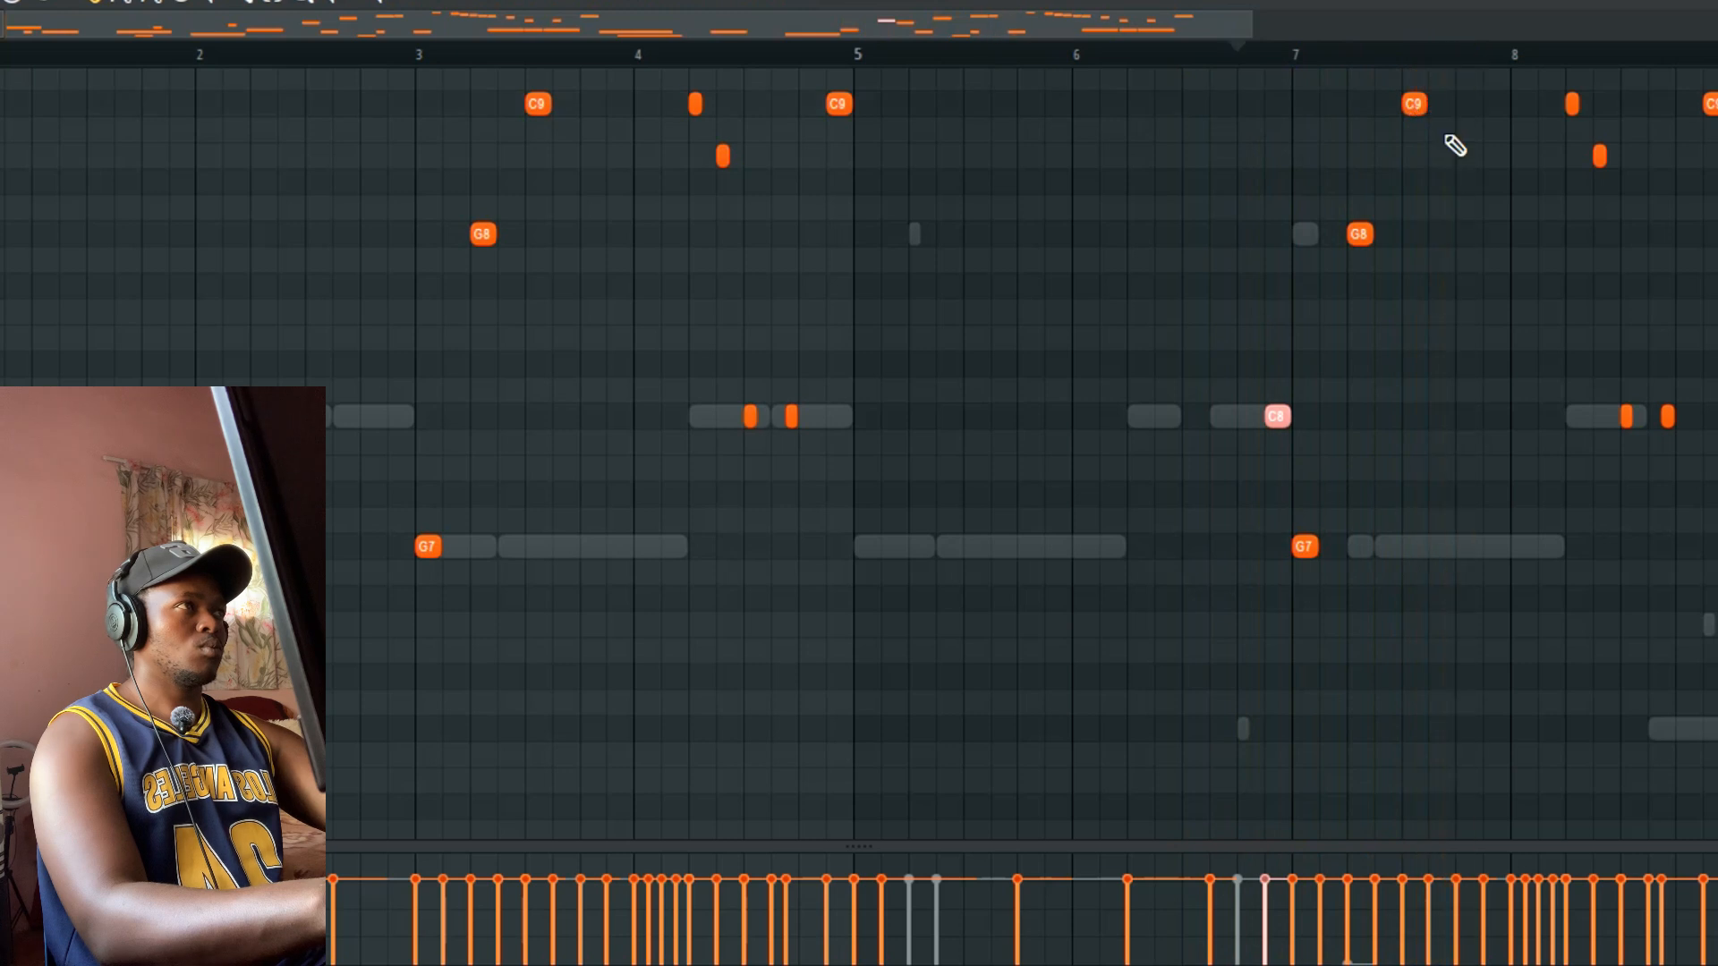
Step: Erase the high note at the end of bar 7 and the first two notes of bar 8's descending run
{"action": "scroll", "coordinate": [1467, 161], "scroll_direction": "up", "scroll_amount": 3}
{"action": "key", "text": "space"}
{"action": "scroll", "coordinate": [1494, 186], "scroll_direction": "down", "scroll_amount": 1}
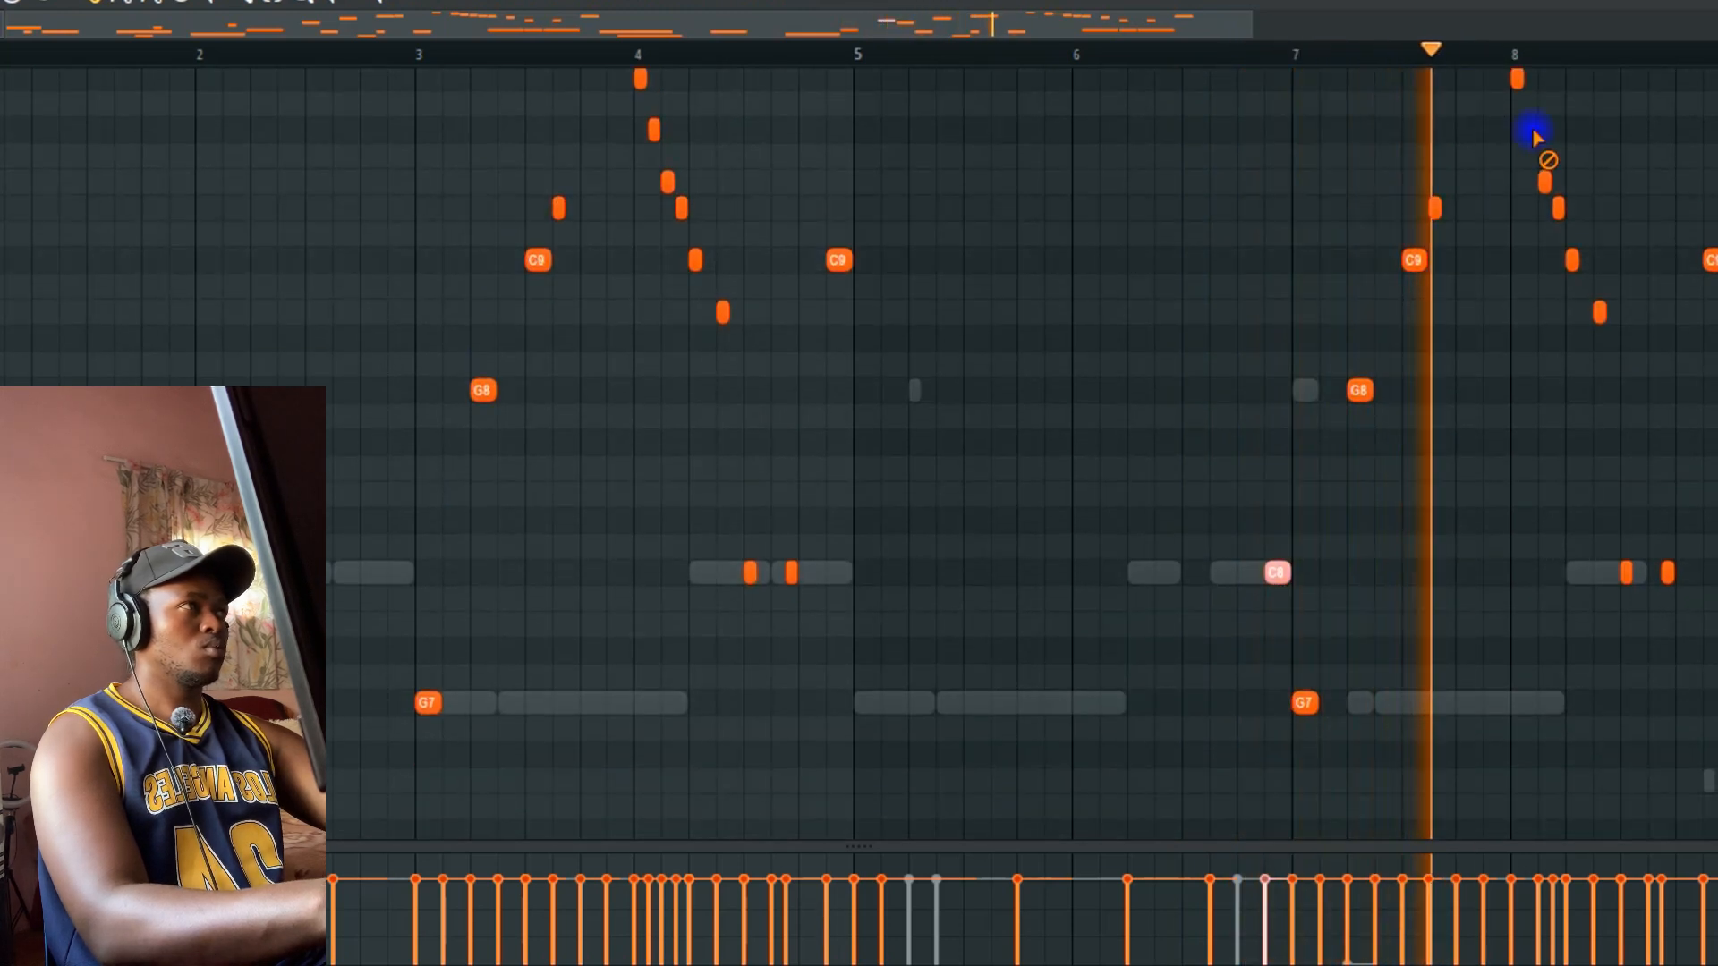
{"action": "scroll", "coordinate": [1543, 179], "scroll_direction": "up", "scroll_amount": 3}
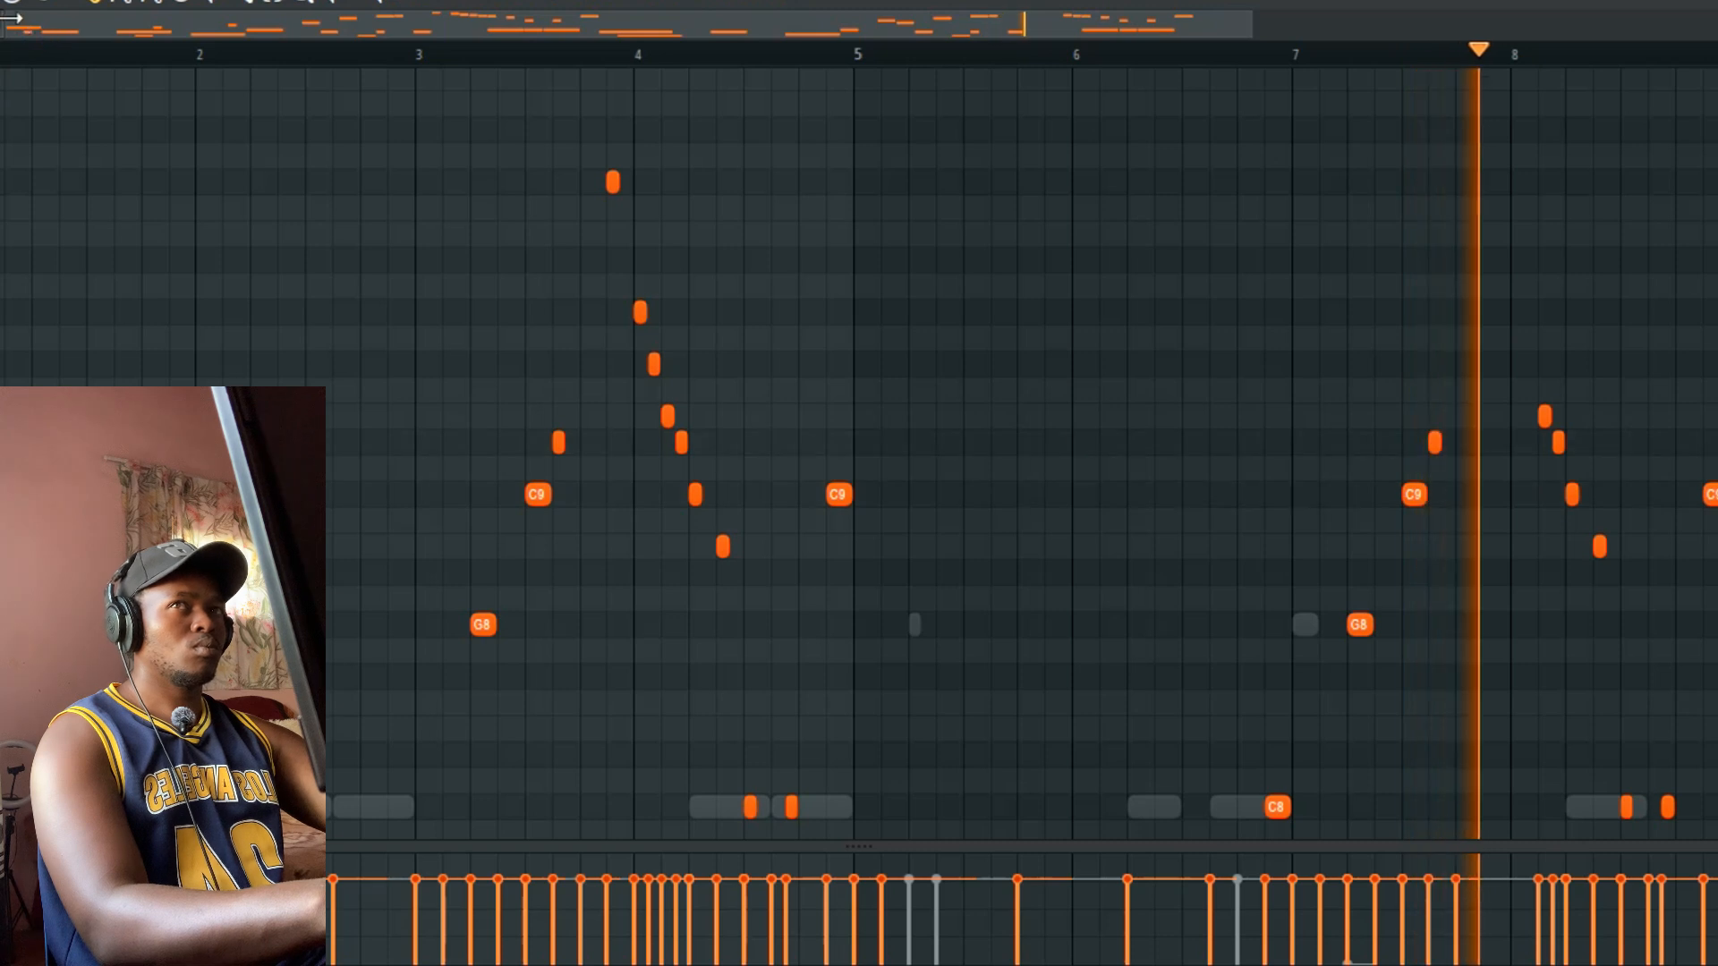
{"action": "left_click_drag", "start_coordinate": [46, 36], "coordinate": [777, 121]}
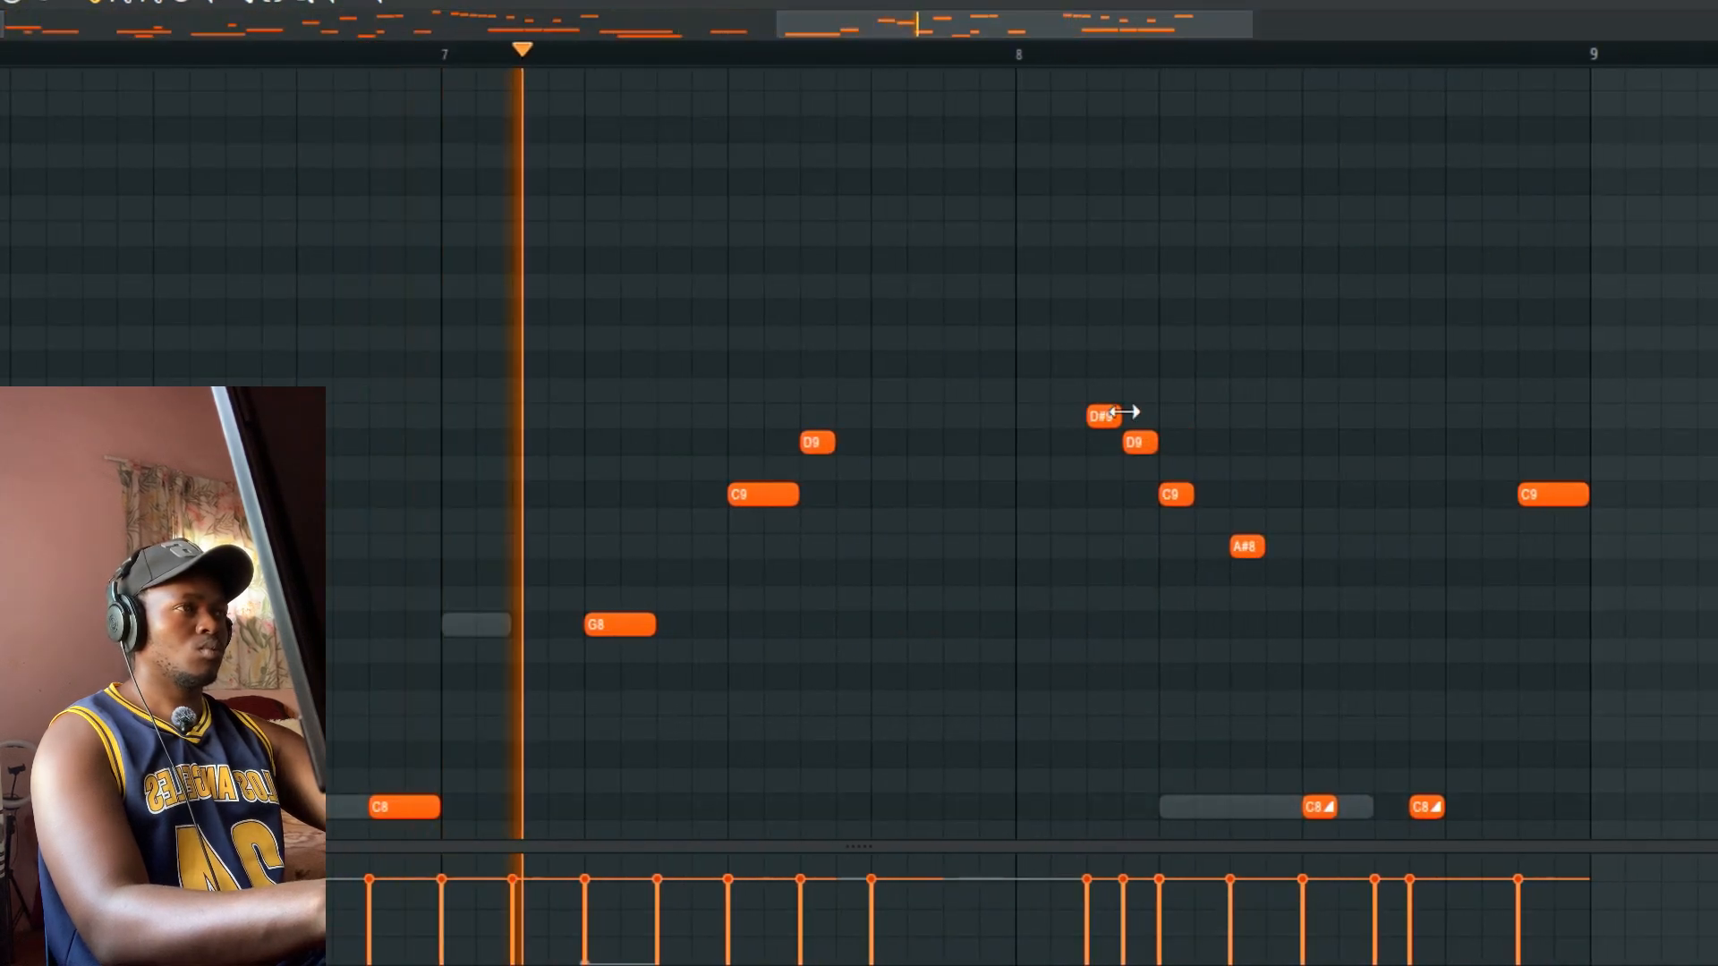
Step: Erase the D#9 and D9 notes from bar 8's run, along with the stray E9 placed before them, while playing from bar 8
{"action": "left_click", "coordinate": [1056, 395]}
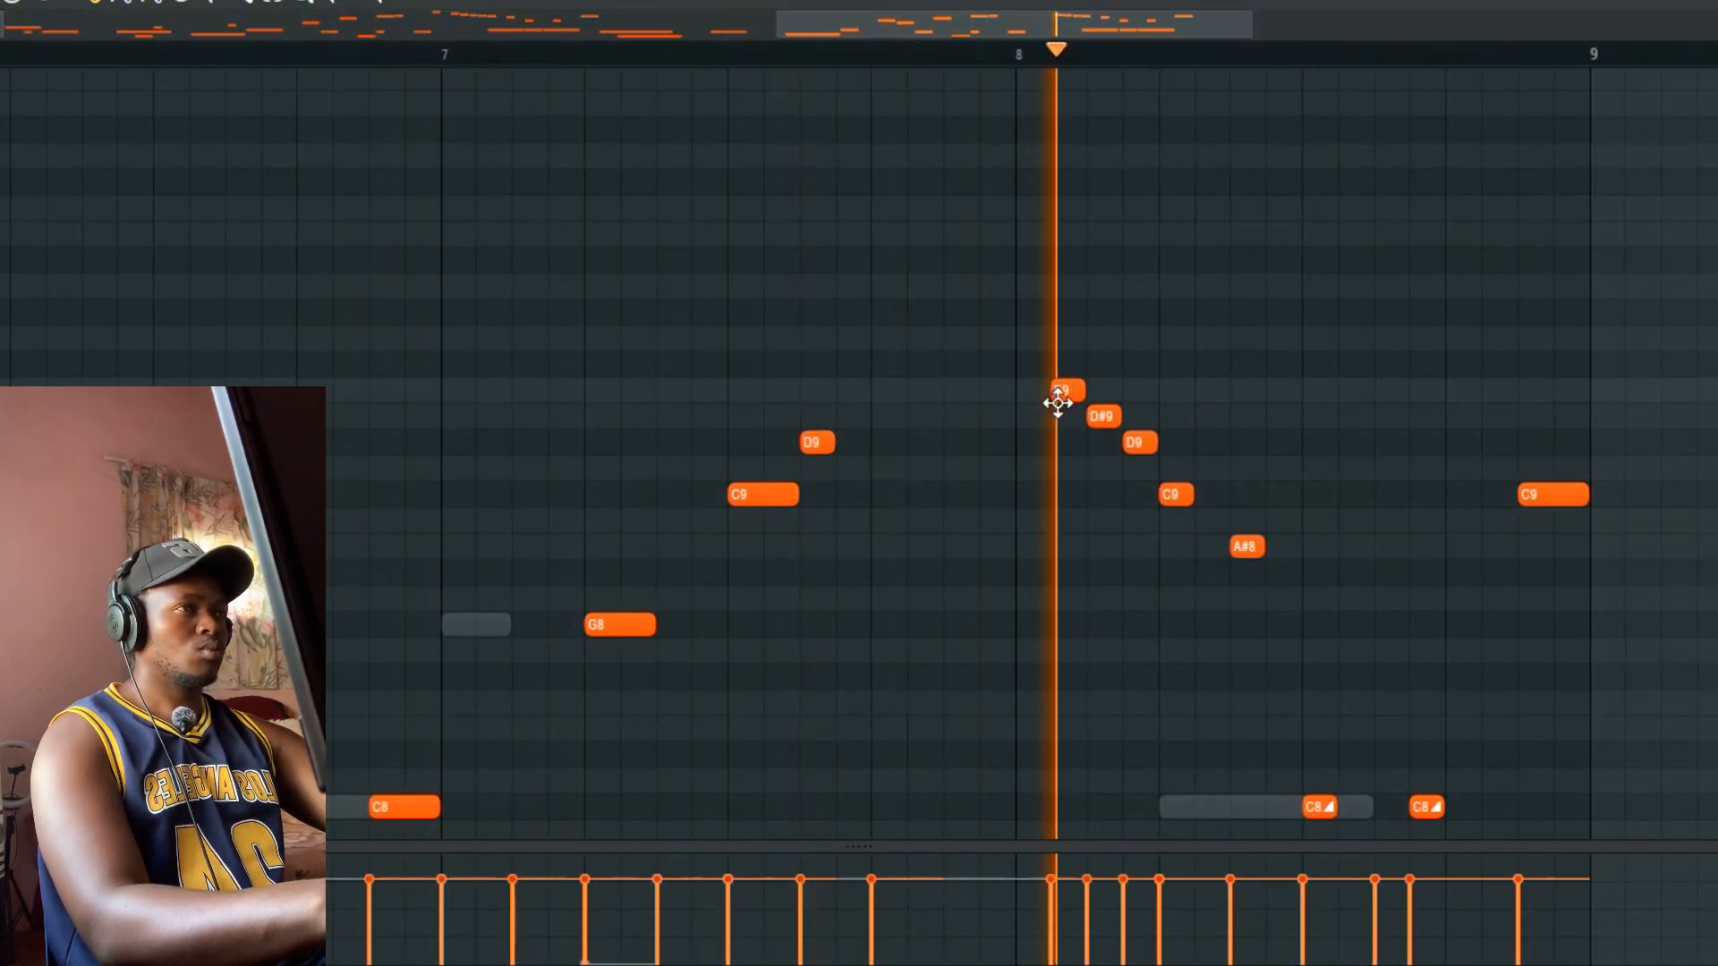
{"action": "right_click", "coordinate": [1060, 397]}
{"action": "right_click", "coordinate": [1102, 417]}
{"action": "left_click", "coordinate": [1019, 58]}
{"action": "scroll", "coordinate": [1091, 331], "scroll_direction": "down", "scroll_amount": 3}
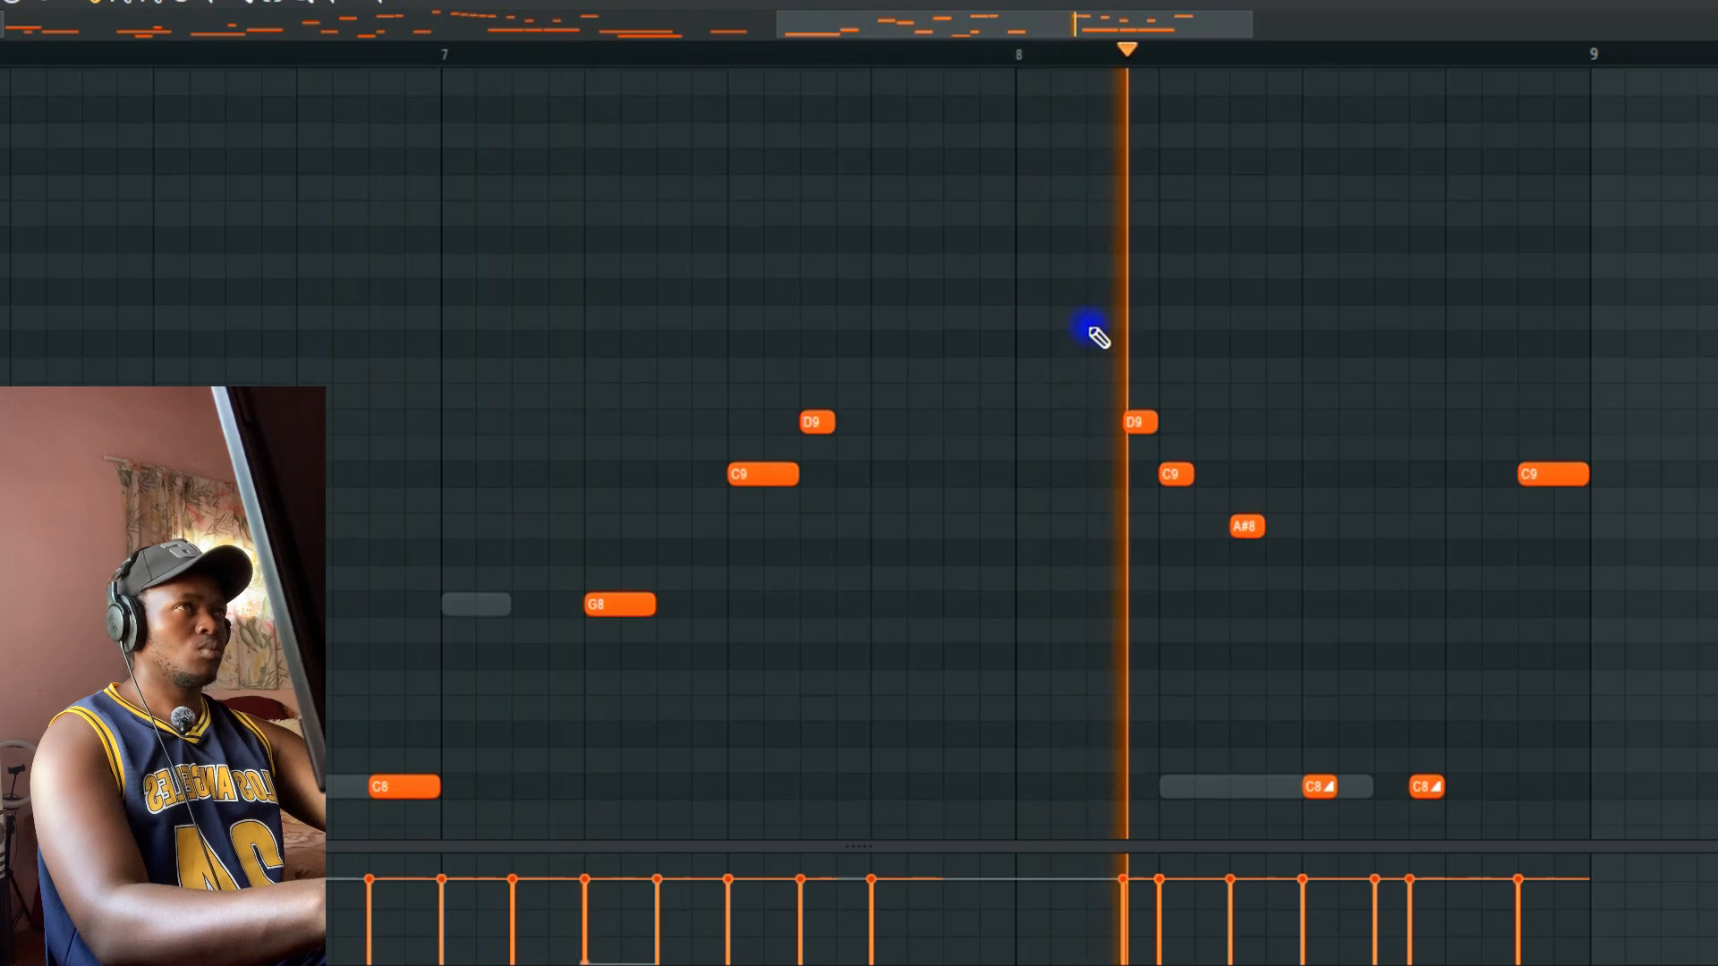
{"action": "right_click", "coordinate": [1145, 285]}
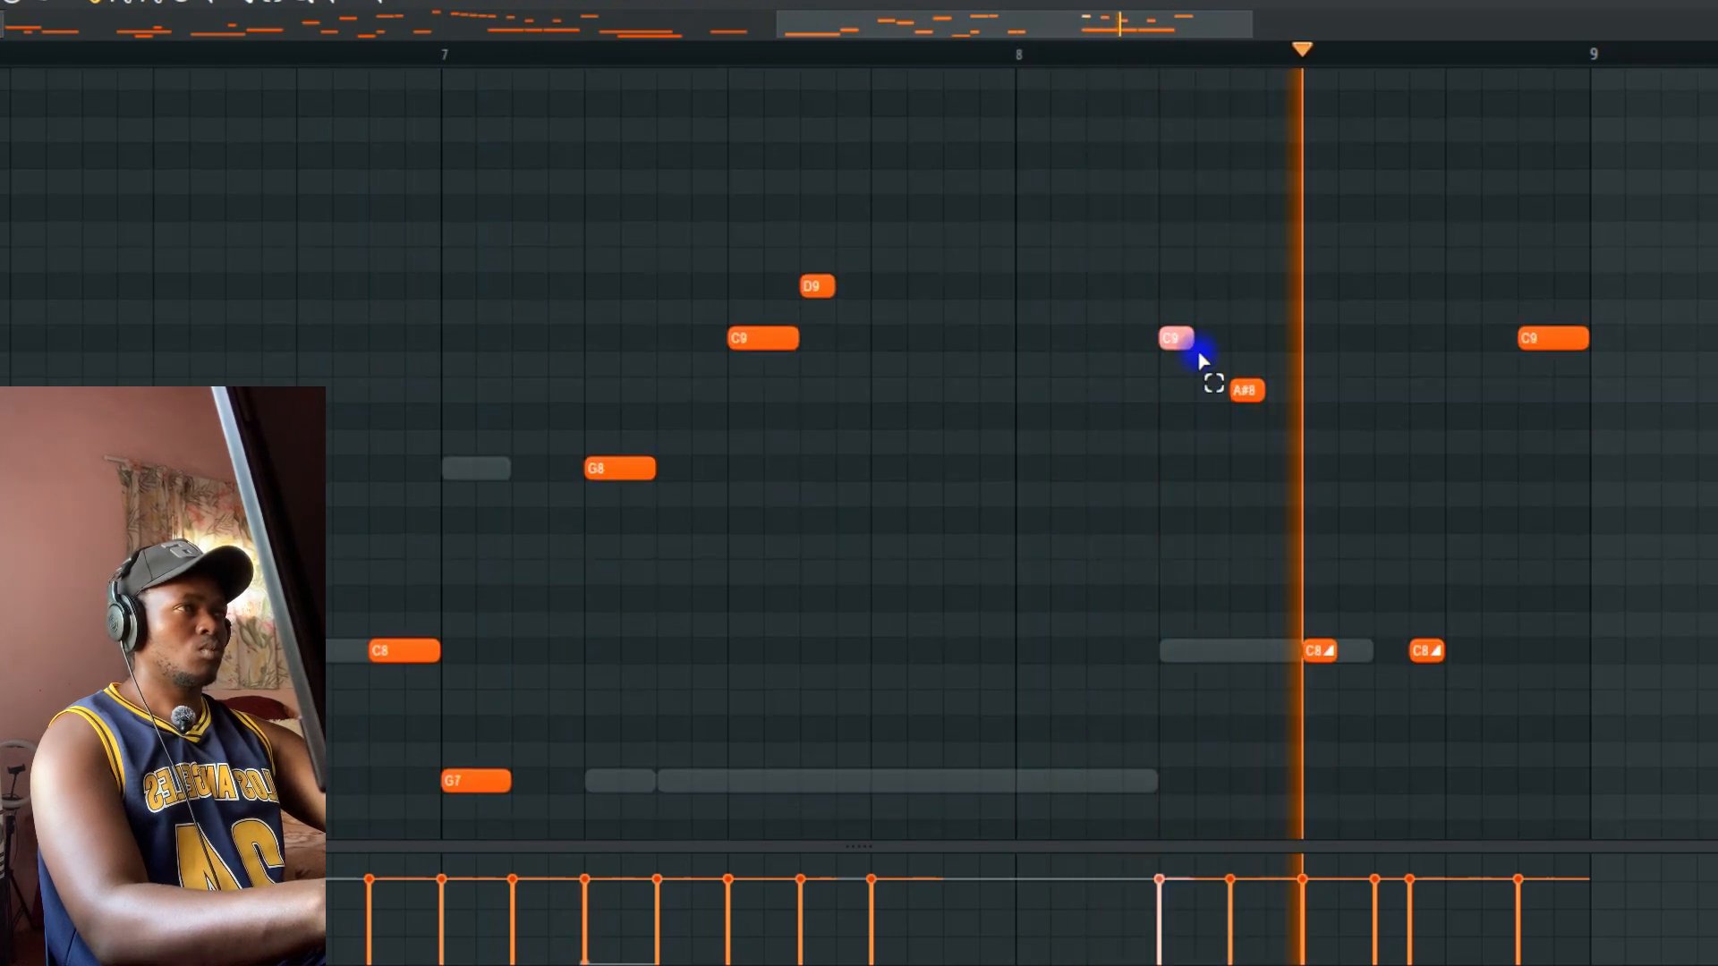
Step: Lower the C9 and A#8 notes of bar 8's run by two octaves to C7 and A#6
{"action": "left_click_drag", "start_coordinate": [1199, 358], "coordinate": [1257, 448]}
{"action": "key", "text": "ctrl+Down"}
{"action": "key", "text": "ctrl+Down"}
{"action": "scroll", "coordinate": [1257, 448], "scroll_direction": "down", "scroll_amount": 5}
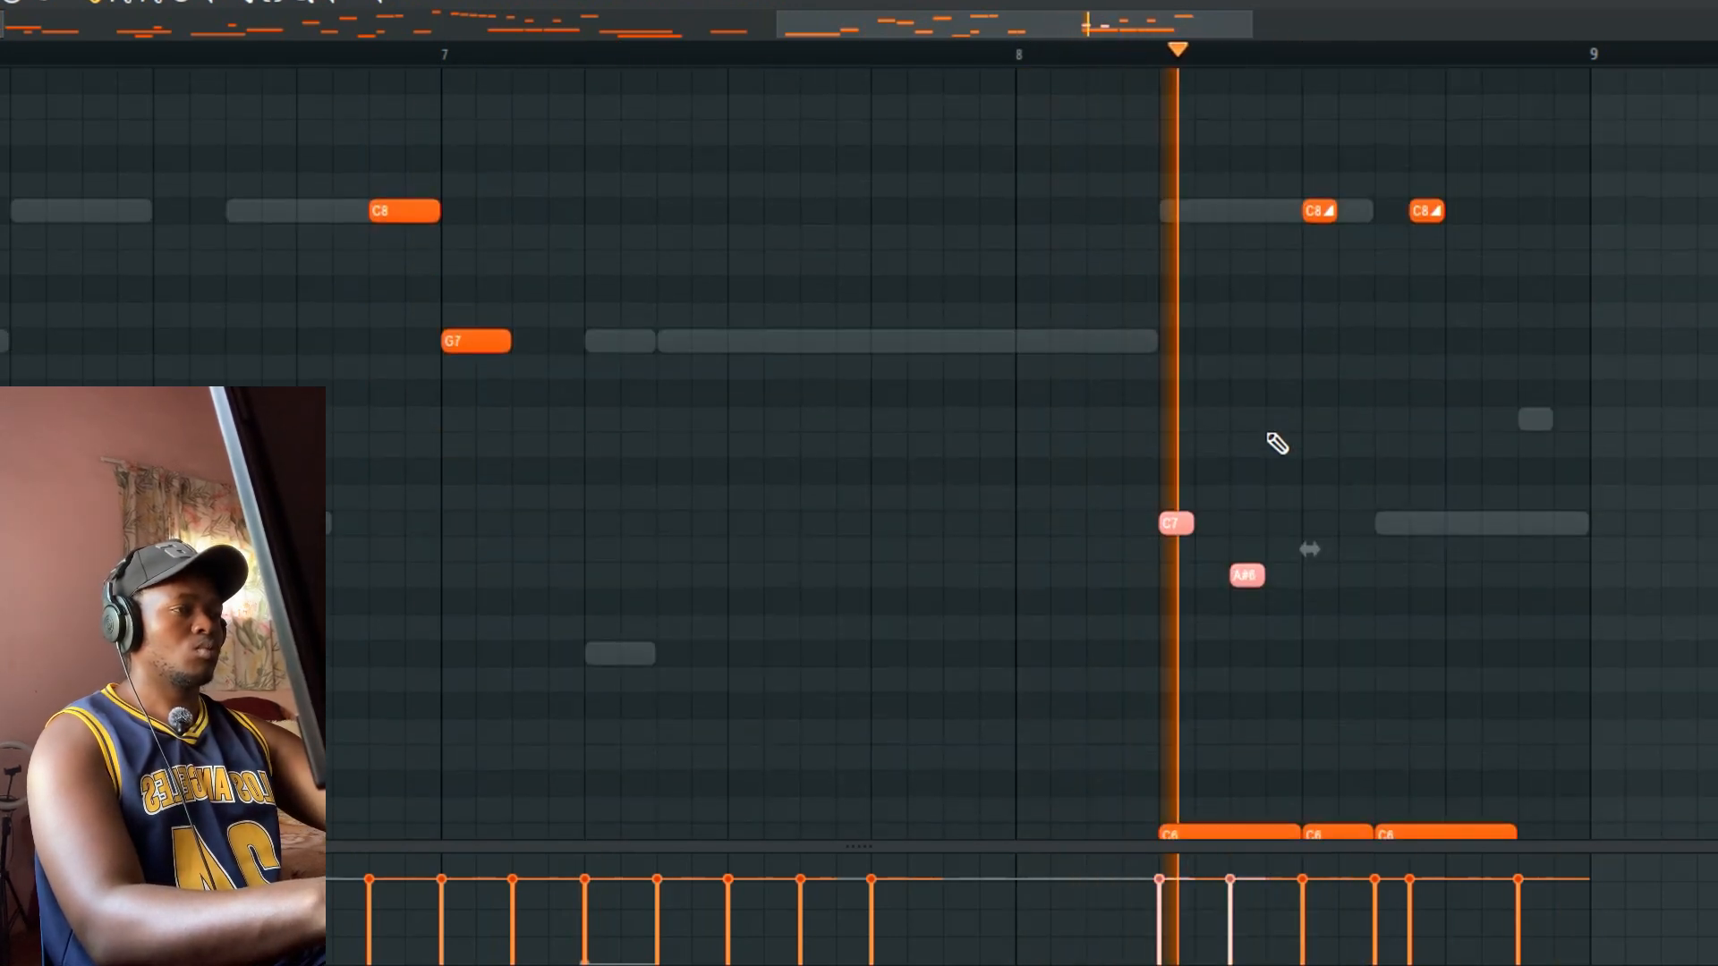
{"action": "scroll", "coordinate": [1079, 306], "scroll_direction": "down", "scroll_amount": 5}
{"action": "left_click", "coordinate": [1242, 229], "text": "ctrl"}
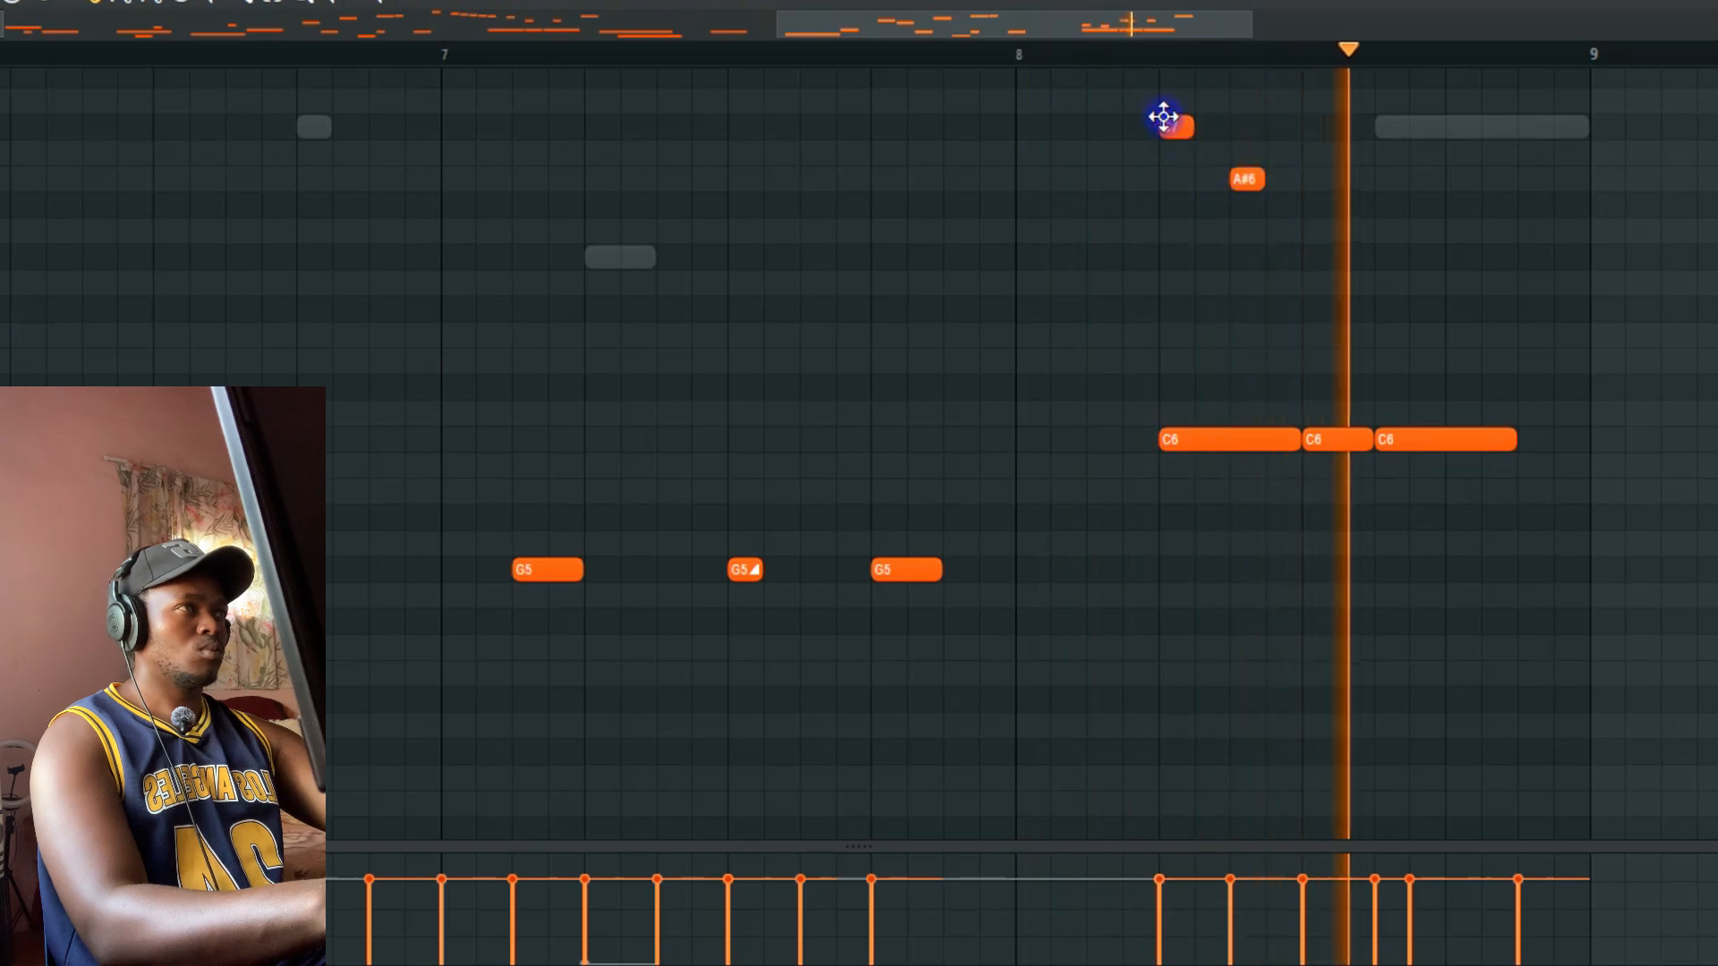
Step: Turn the short C7 and A#6 notes in bar 8 into slide notes
{"action": "double_click", "coordinate": [1168, 128]}
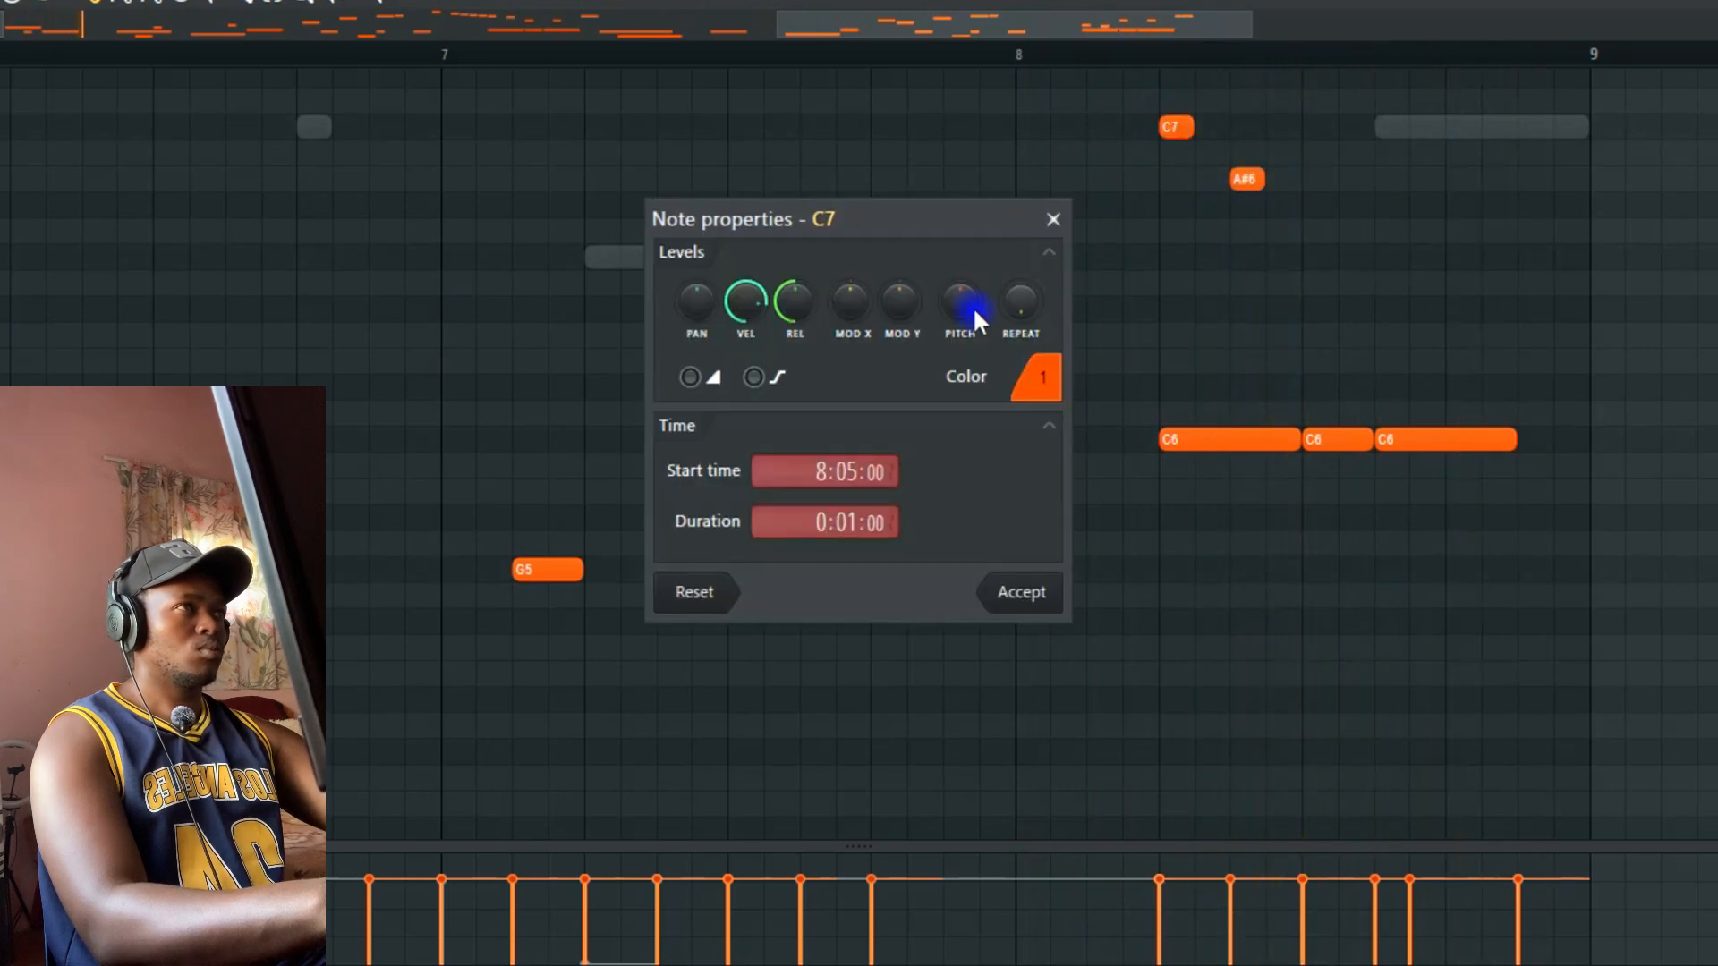
{"action": "left_click", "coordinate": [1028, 593]}
{"action": "key", "text": "space"}
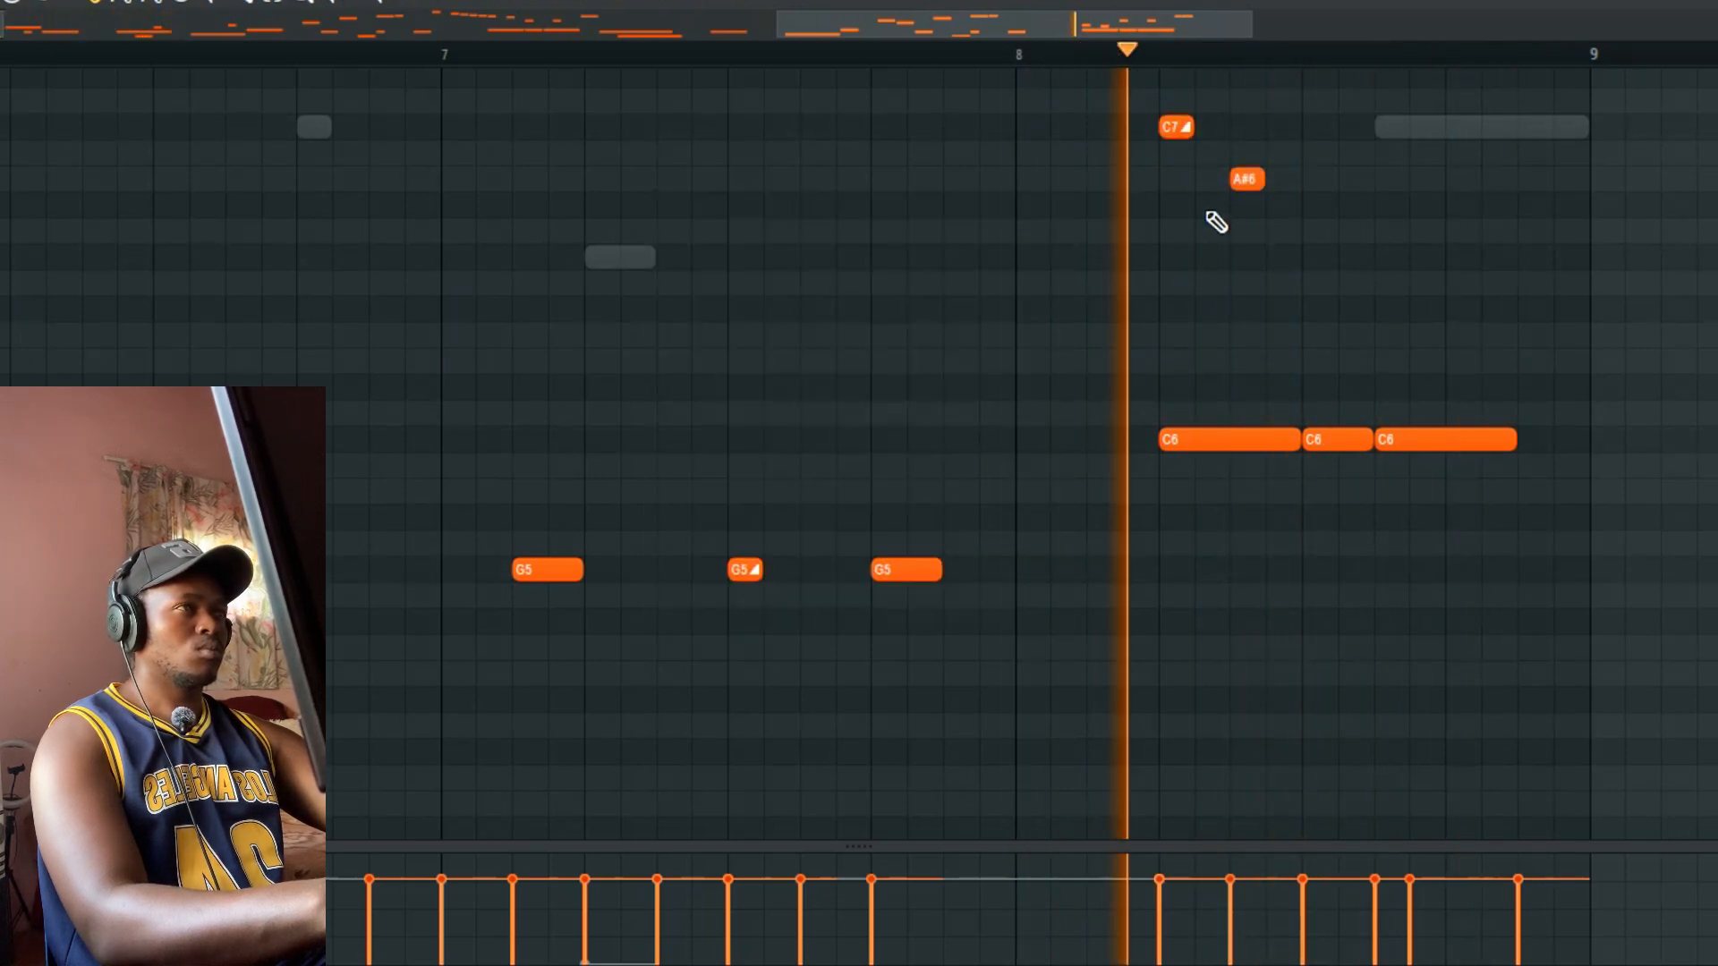
{"action": "double_click", "coordinate": [1246, 183]}
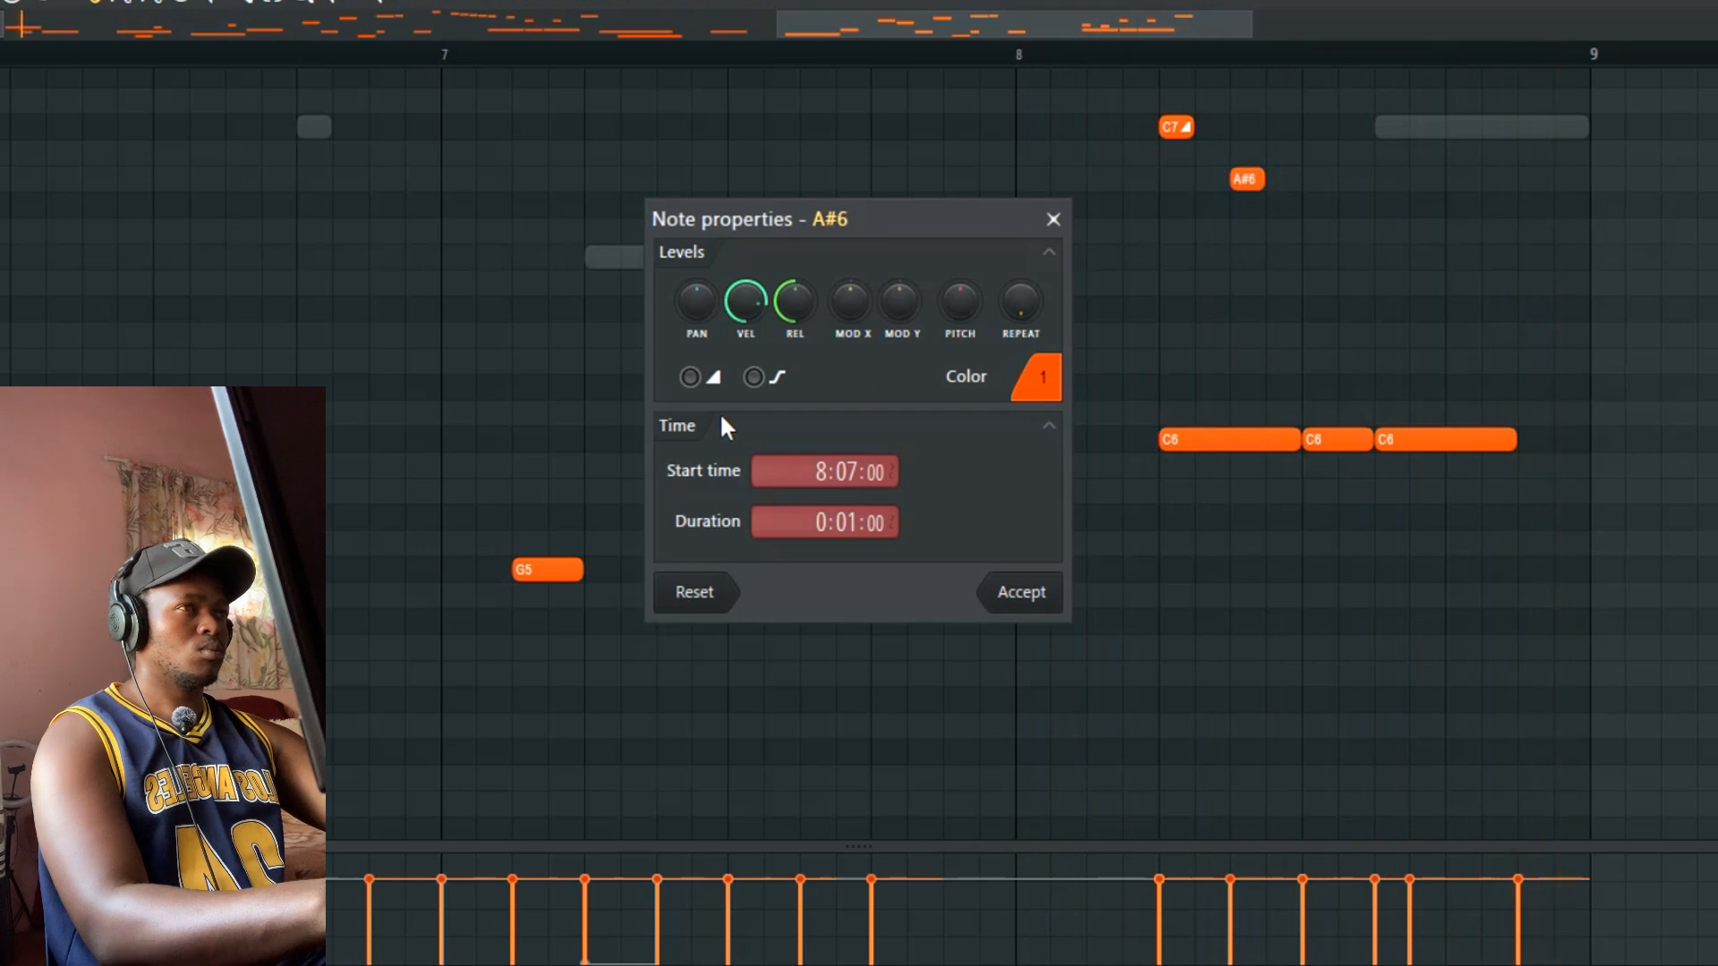
{"action": "left_click", "coordinate": [1022, 591]}
{"action": "right_click", "coordinate": [1267, 307]}
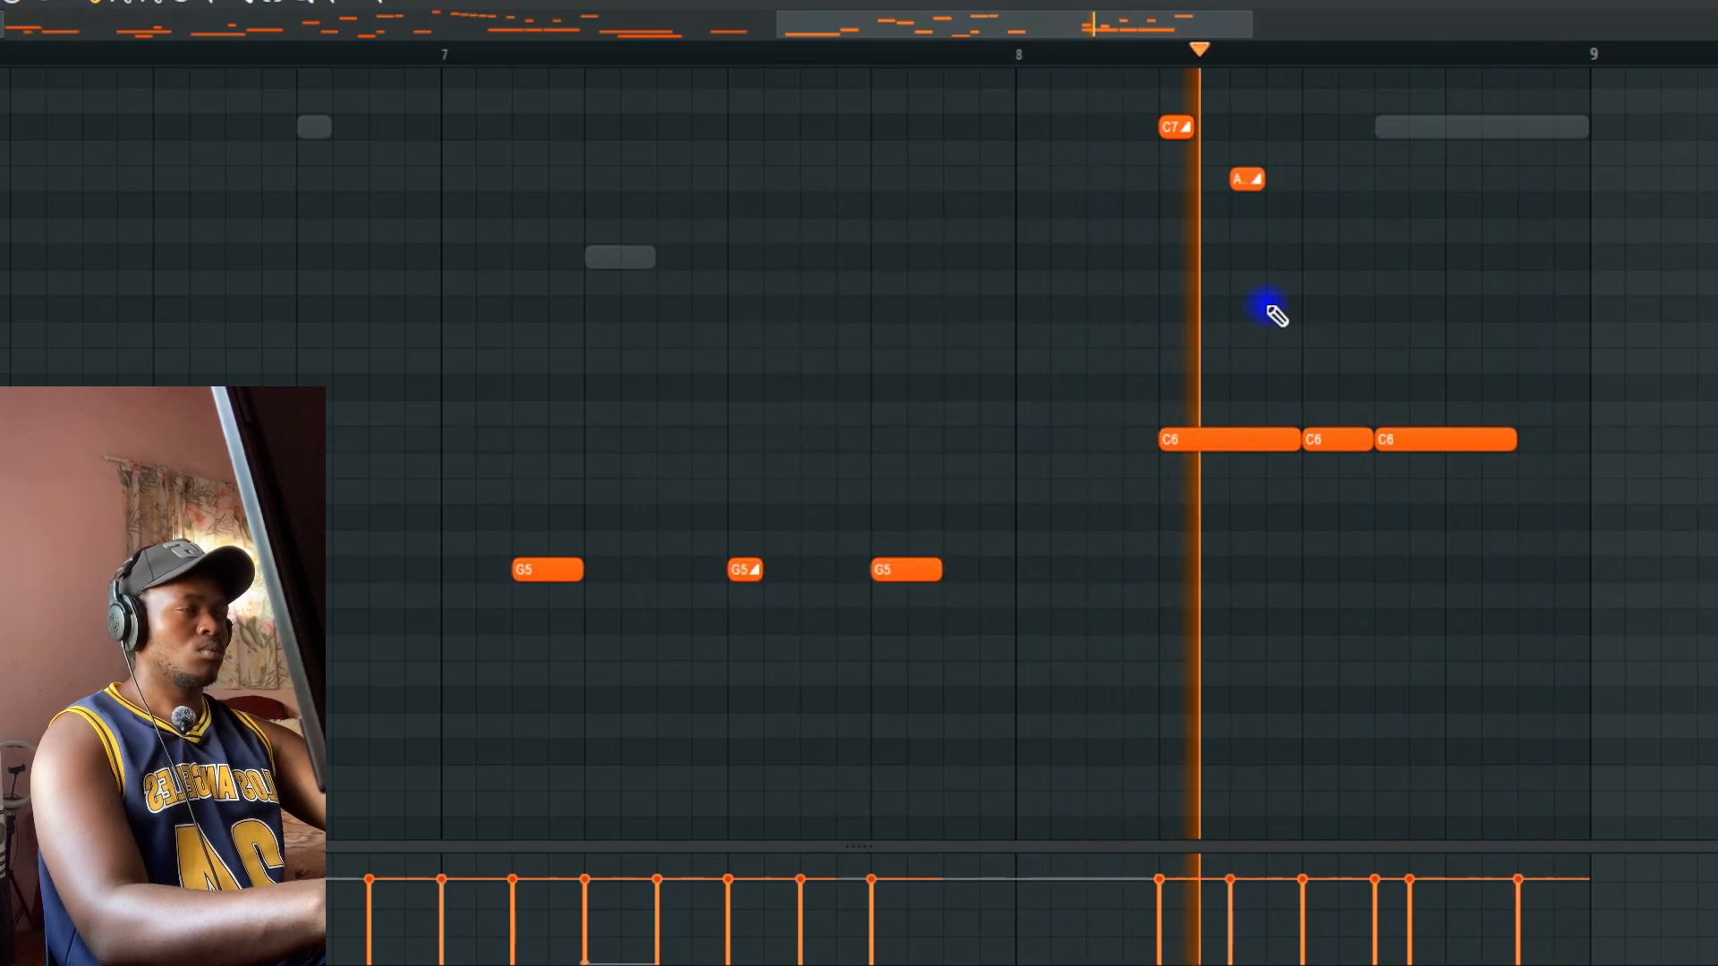
Step: Try the middle C6 note of bar 8 in other octaves and settle it one octave lower at C5
{"action": "left_click", "coordinate": [1348, 440], "text": "ctrl"}
{"action": "key", "text": "ctrl+Down"}
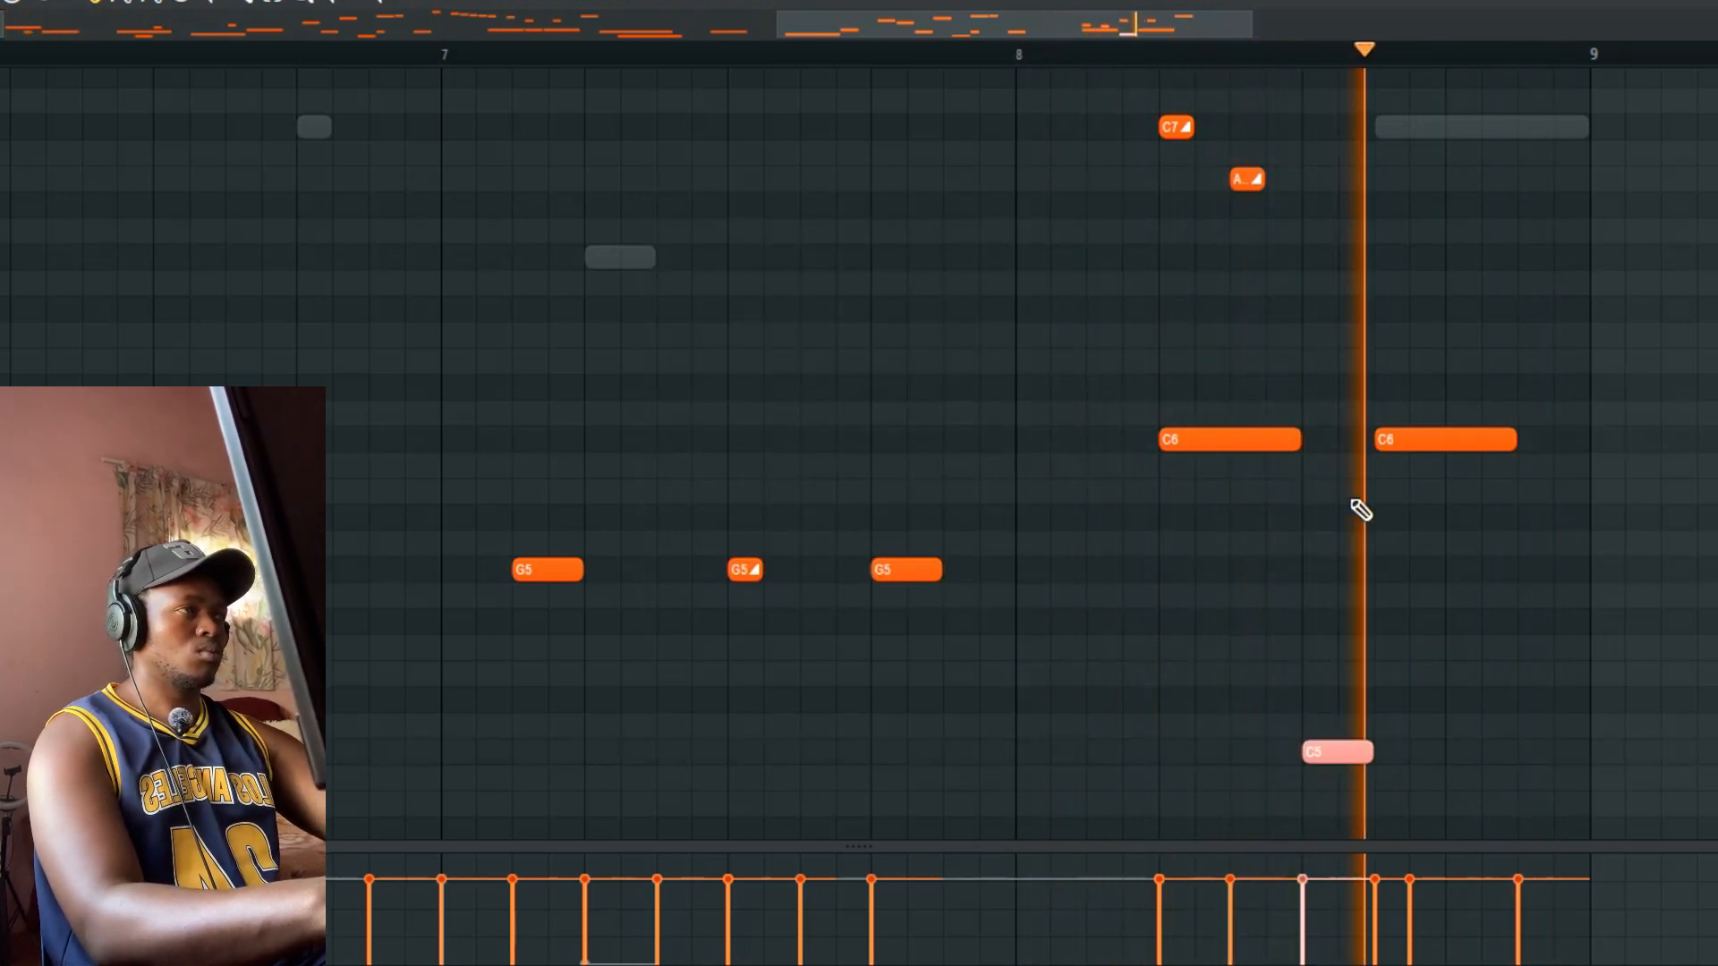
{"action": "key", "text": "ctrl+Up"}
{"action": "key", "text": "ctrl+Up"}
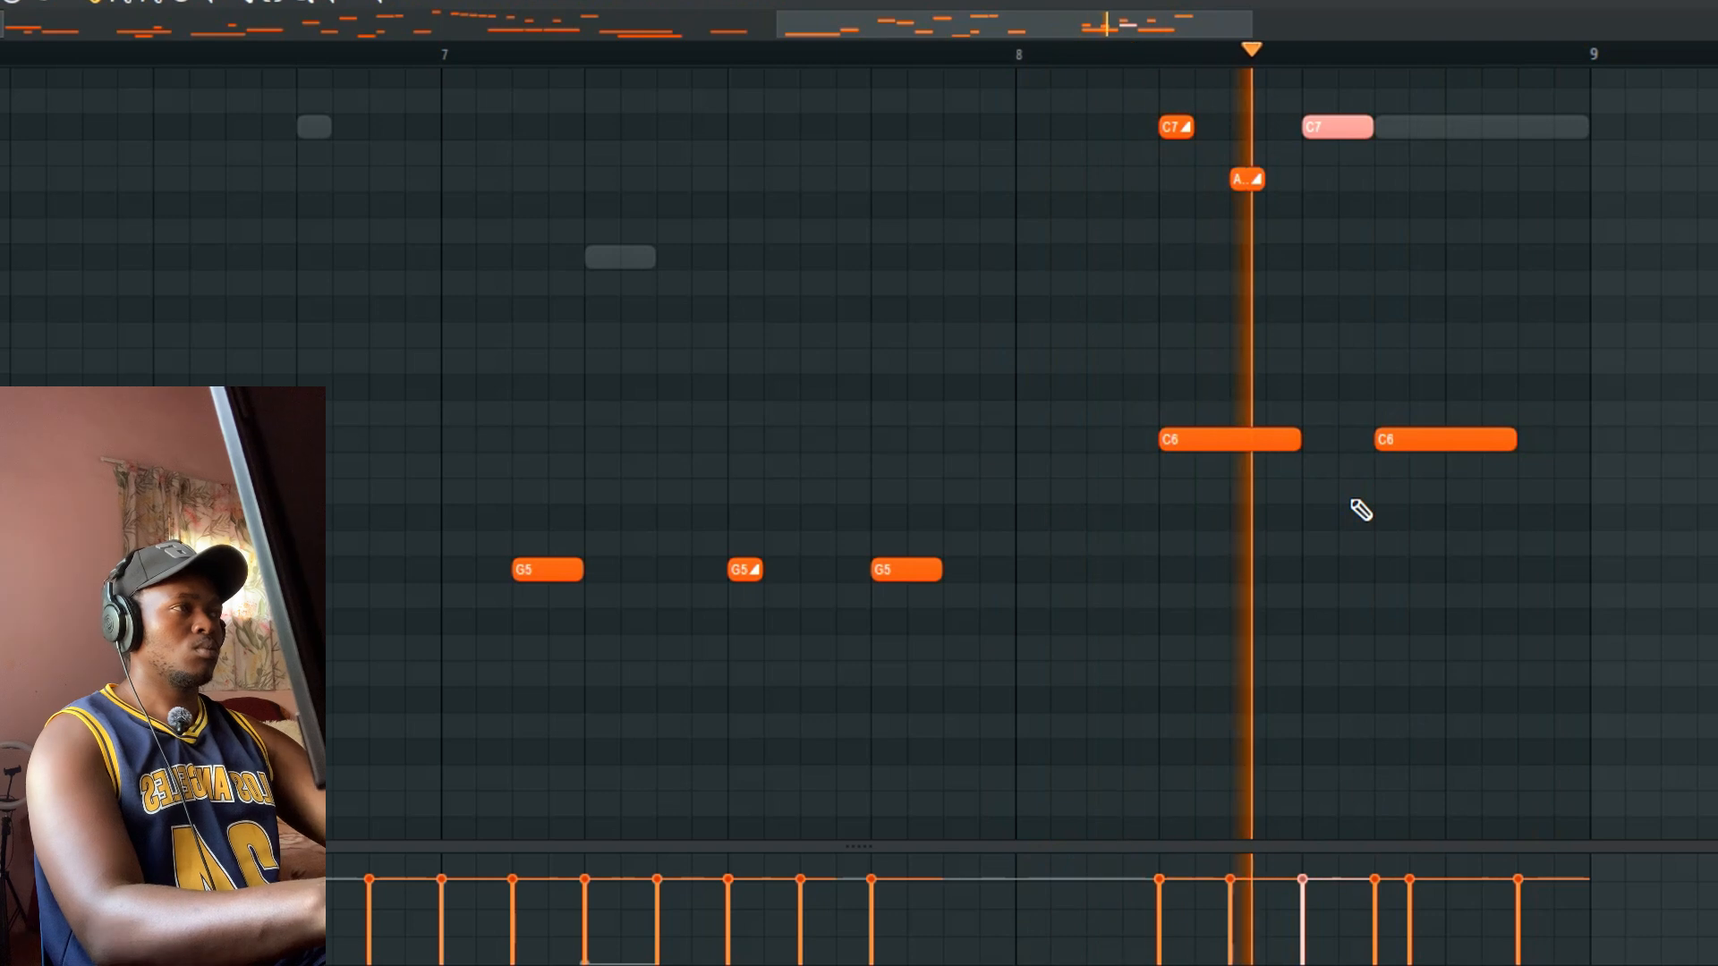
{"action": "key", "text": "ctrl+Down"}
Step: Delete the second C8 slide note in bar 8
{"action": "scroll", "coordinate": [1378, 527], "scroll_direction": "up", "scroll_amount": 6}
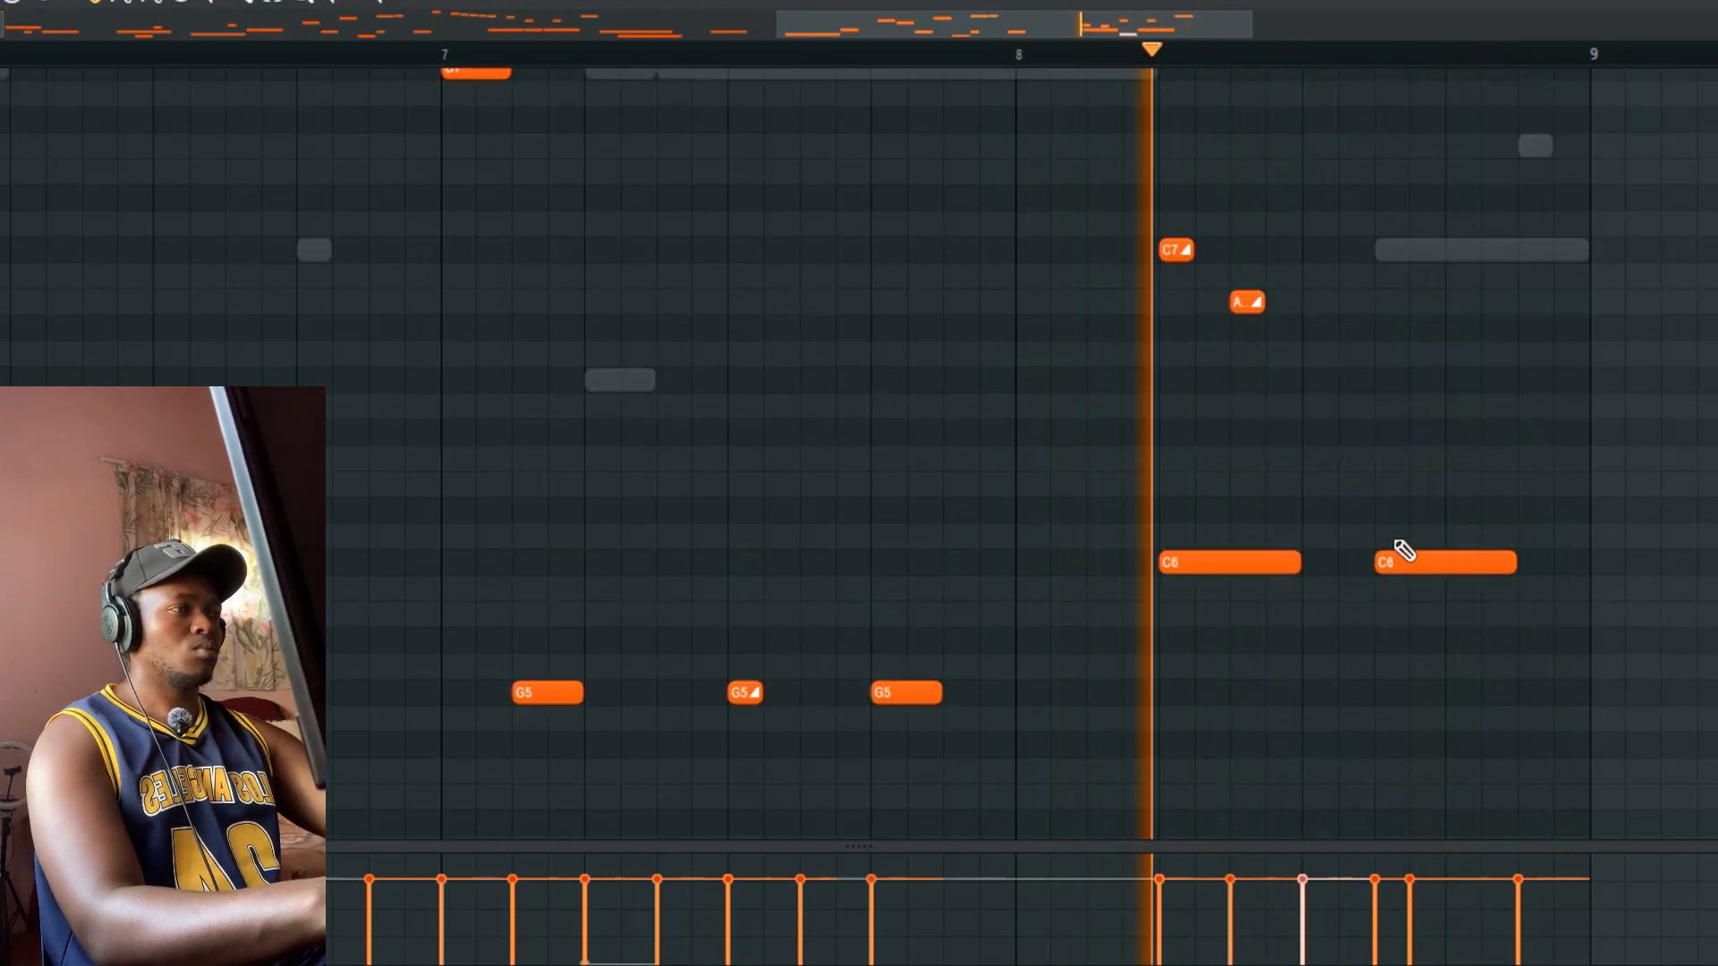
{"action": "scroll", "coordinate": [1409, 537], "scroll_direction": "down", "scroll_amount": 1}
{"action": "scroll", "coordinate": [1457, 587], "scroll_direction": "down", "scroll_amount": 4}
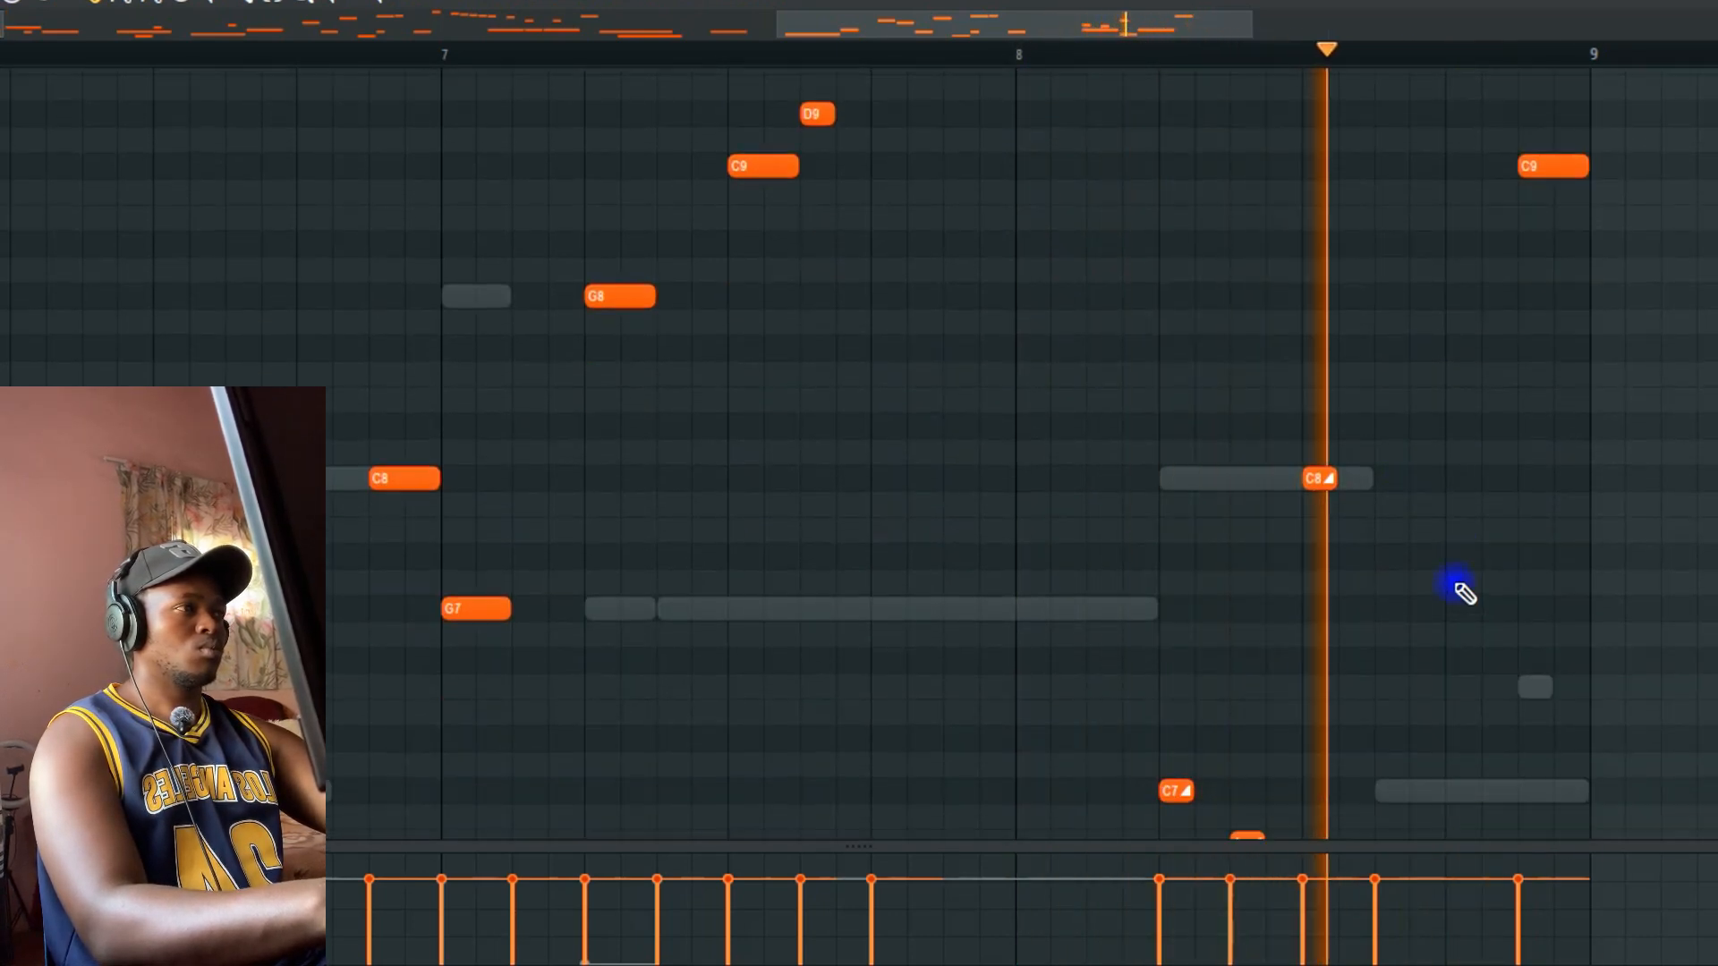
{"action": "scroll", "coordinate": [1453, 658], "scroll_direction": "up", "scroll_amount": 3}
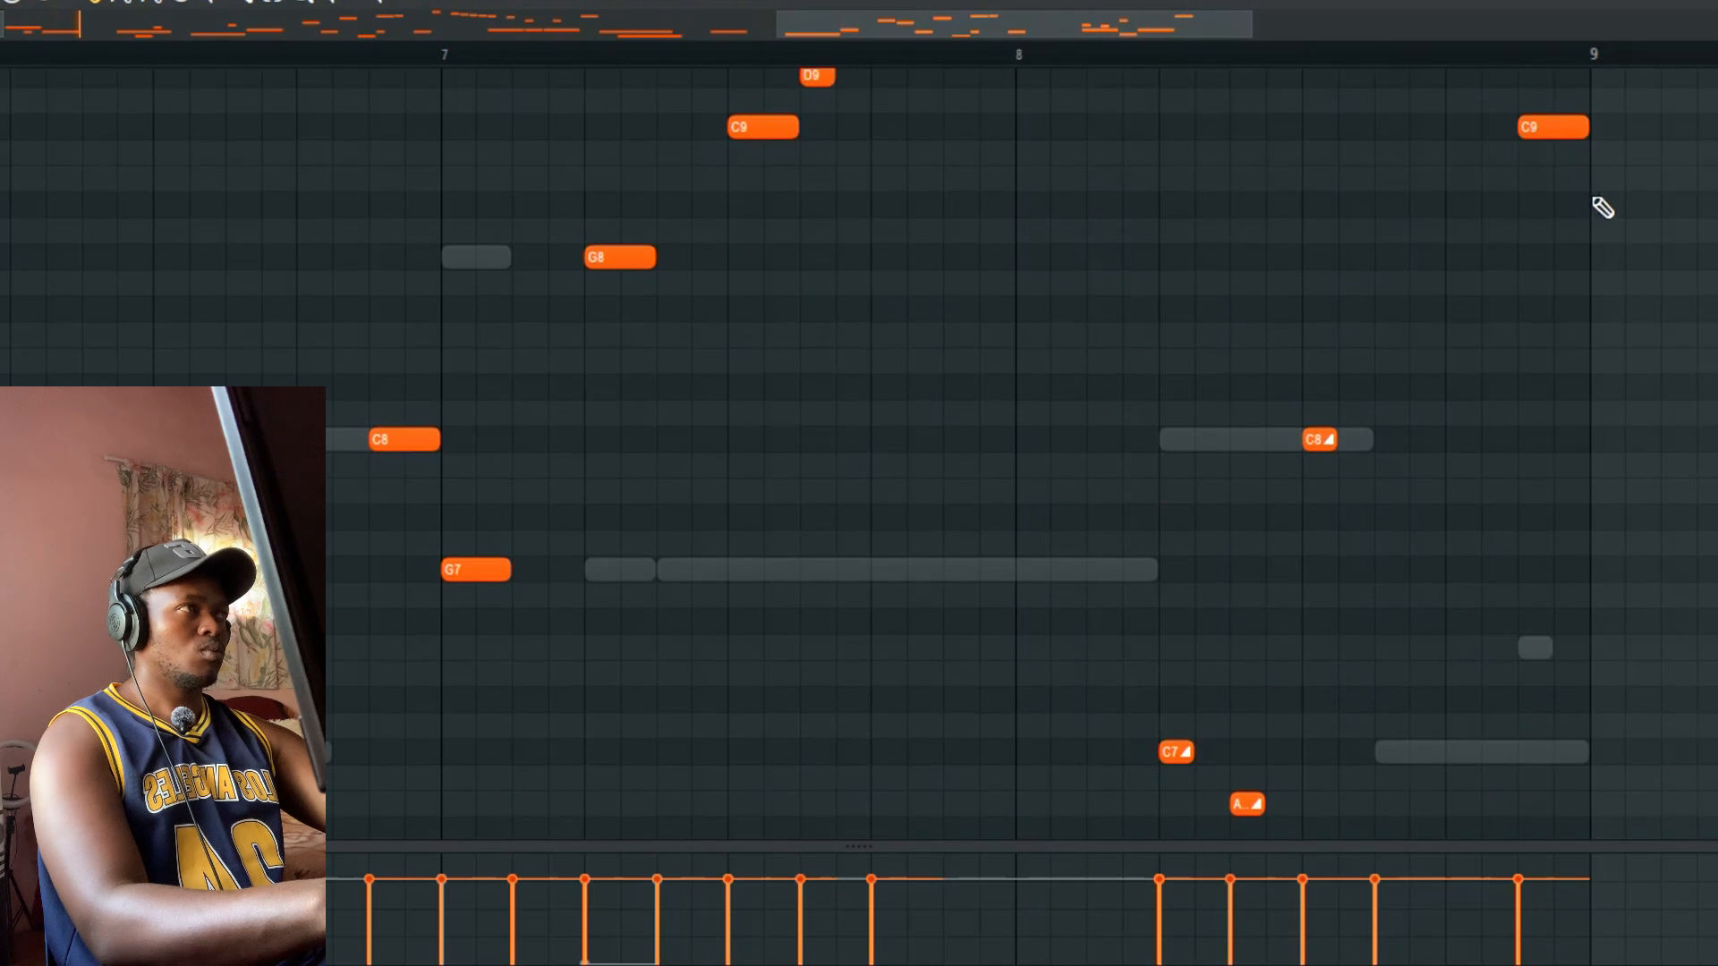
{"action": "scroll", "coordinate": [1598, 175], "scroll_direction": "down", "scroll_amount": 5}
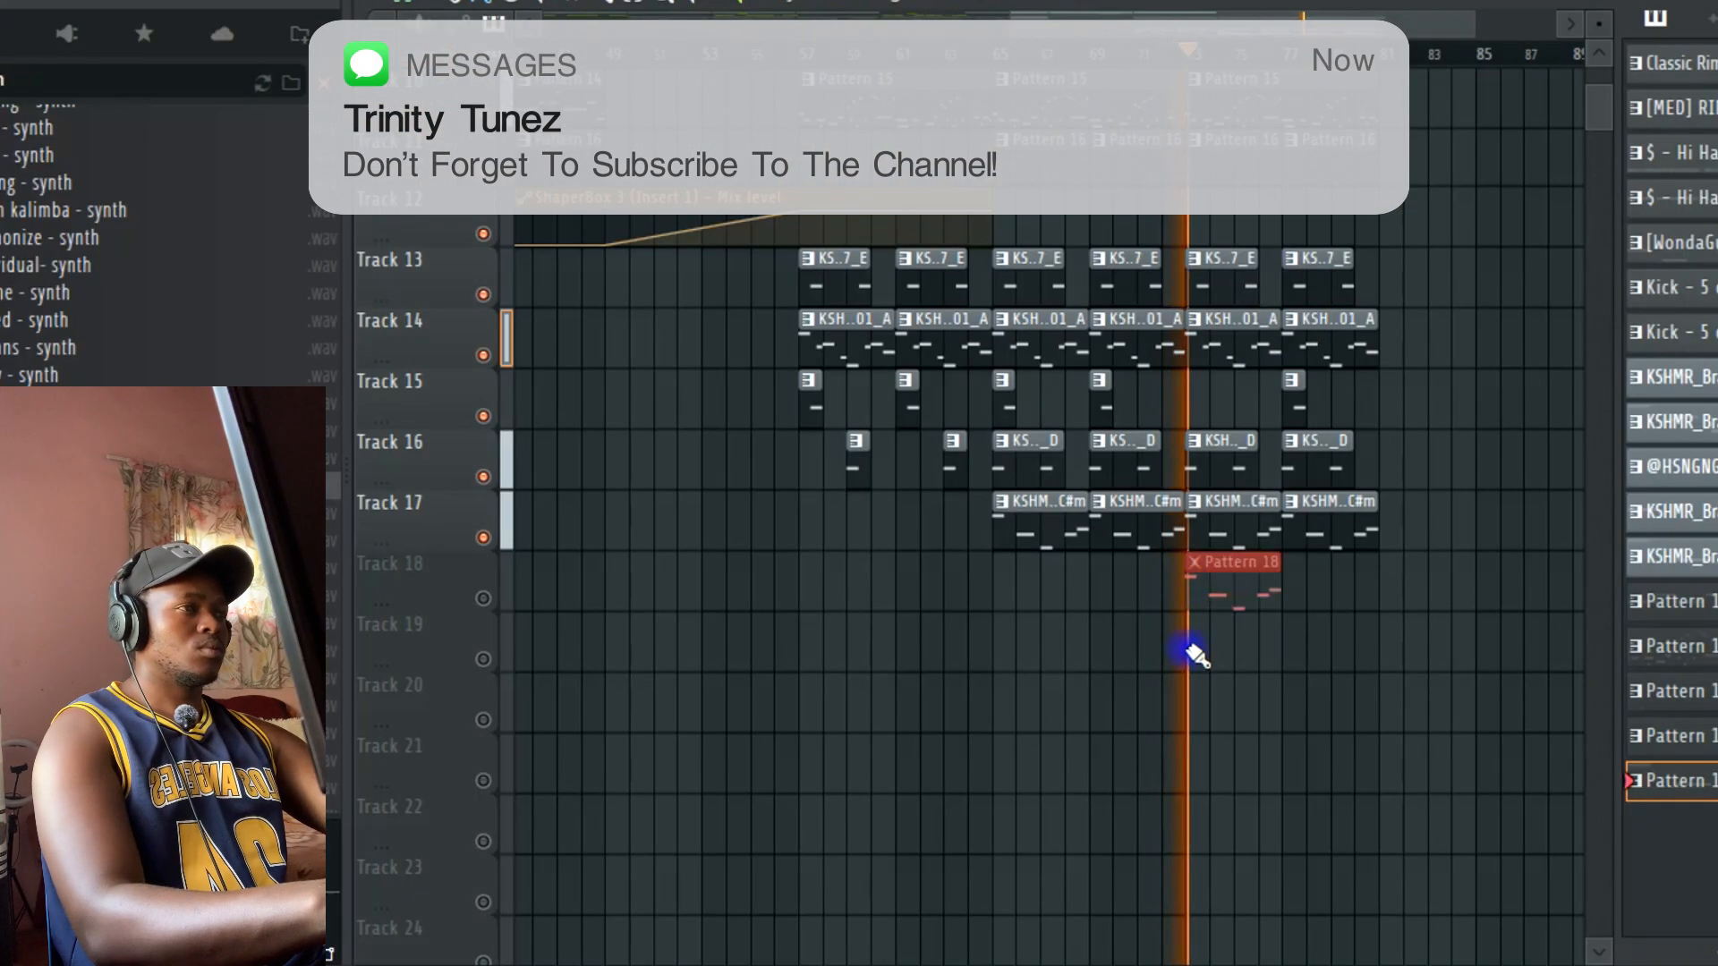
Step: Unmute track 18 and load the "[XY] space flute - synth" sample into a new channel
{"action": "left_click", "coordinate": [483, 598]}
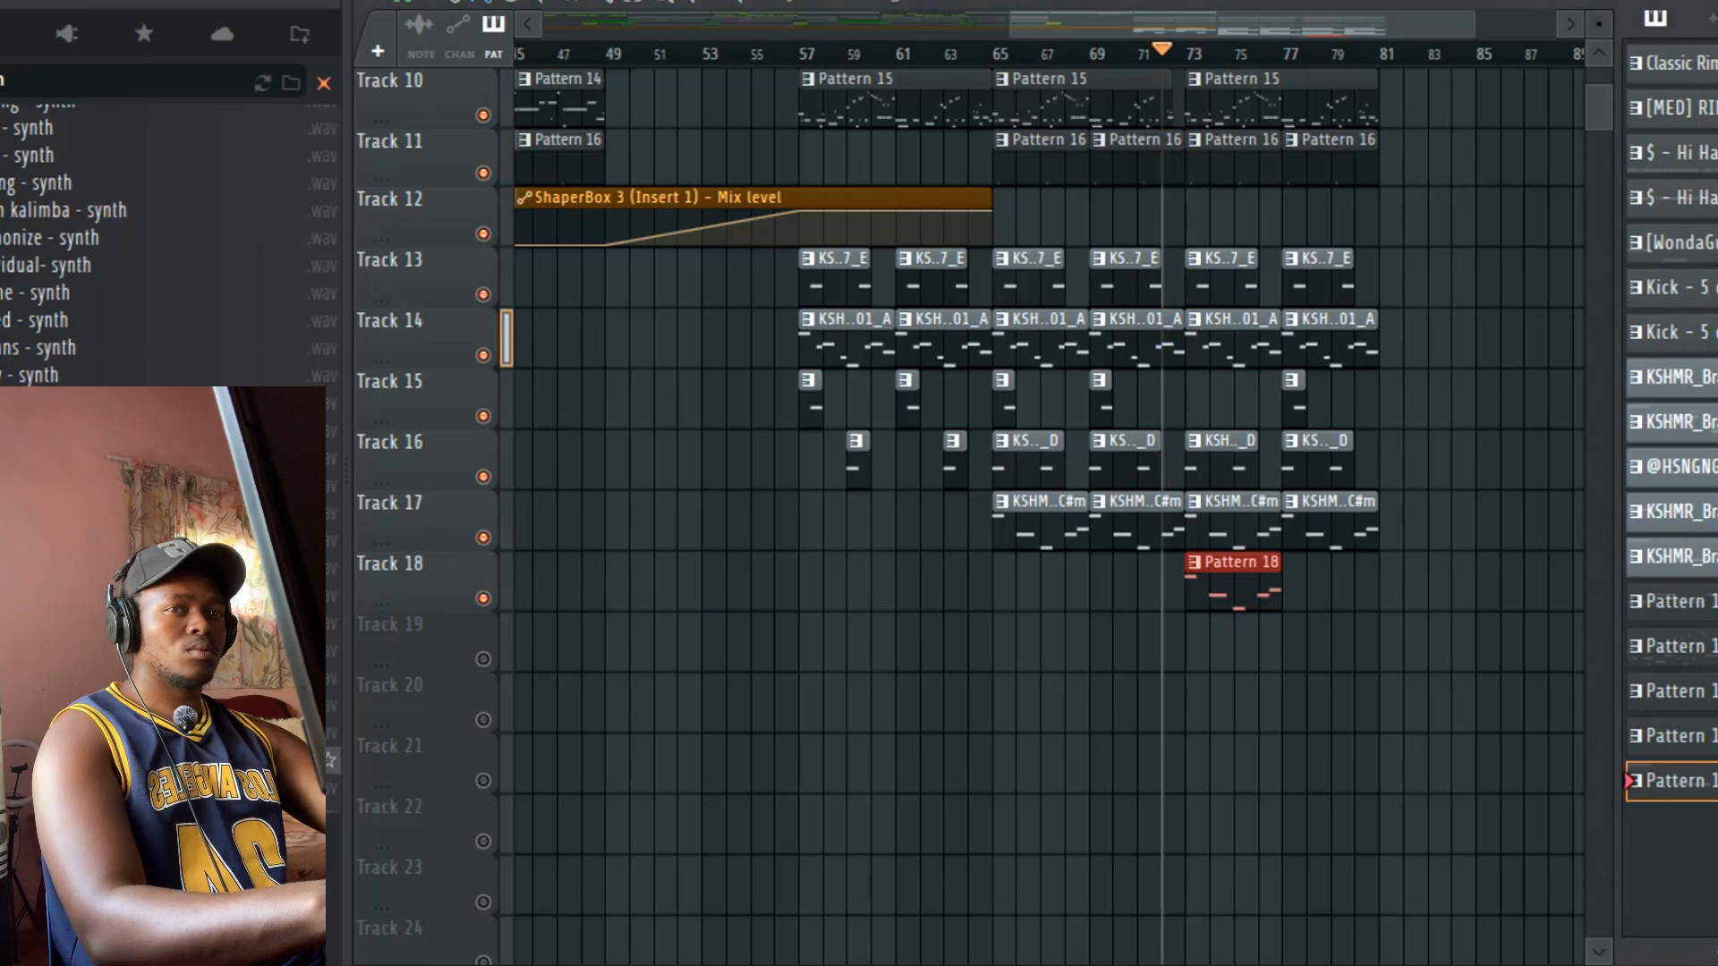
{"action": "scroll", "coordinate": [161, 295], "scroll_direction": "down", "scroll_amount": 5}
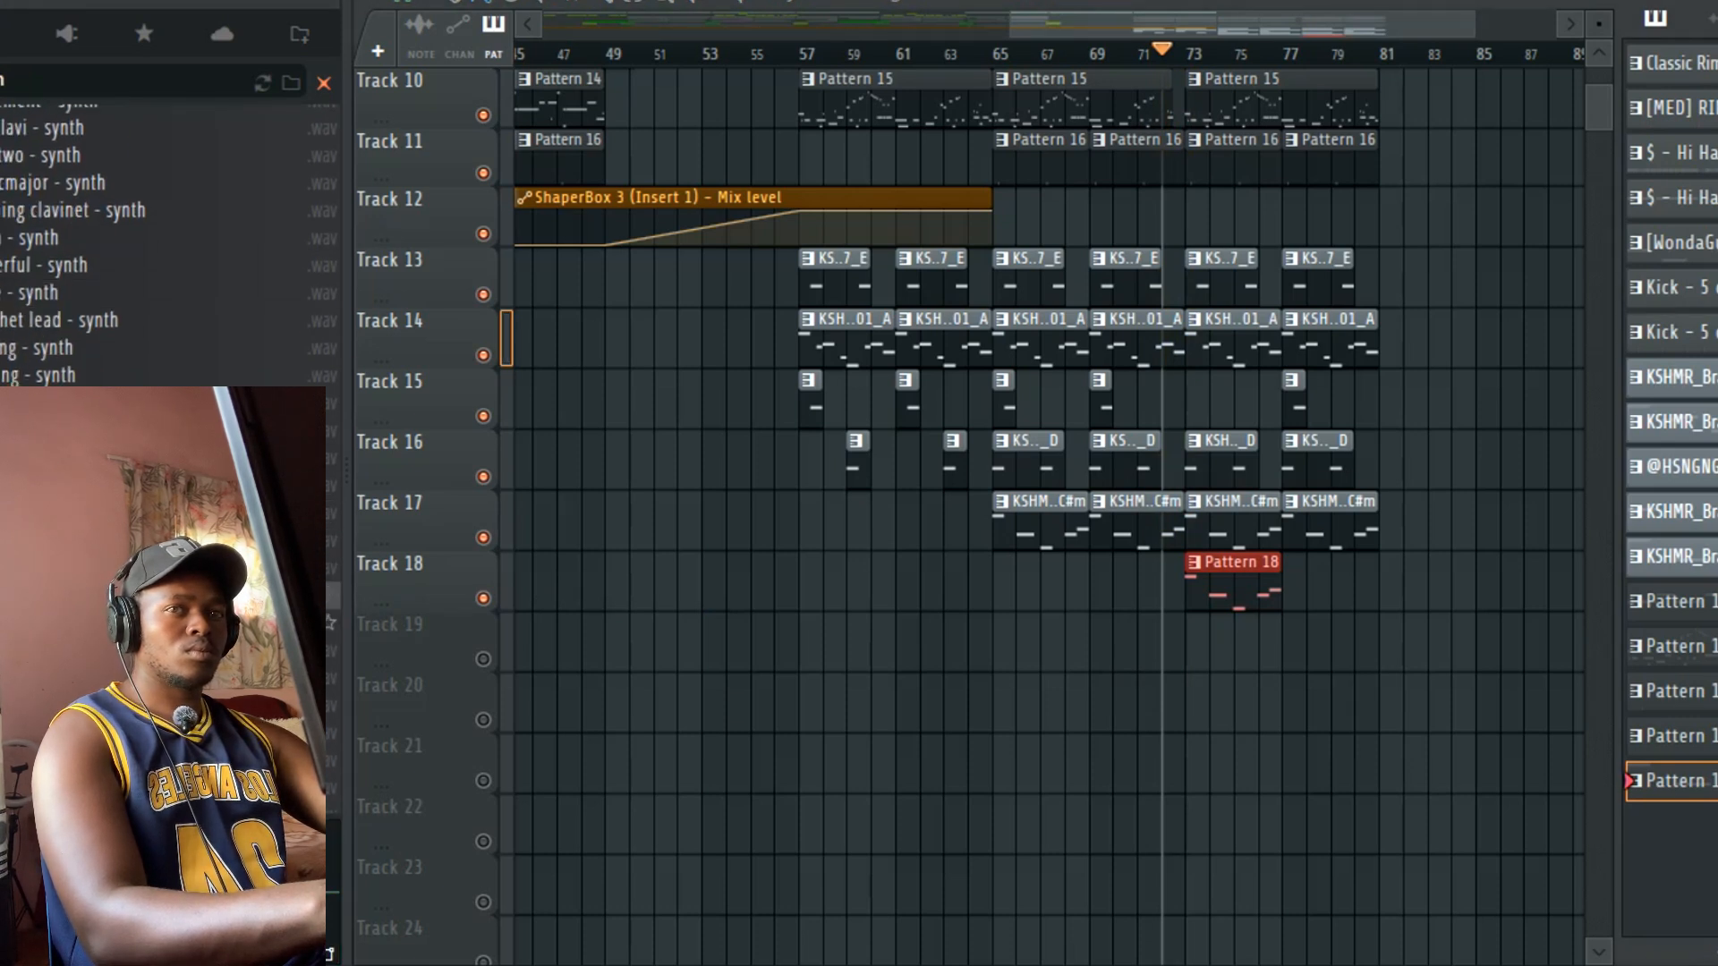
{"action": "right_click", "coordinate": [11, 317]}
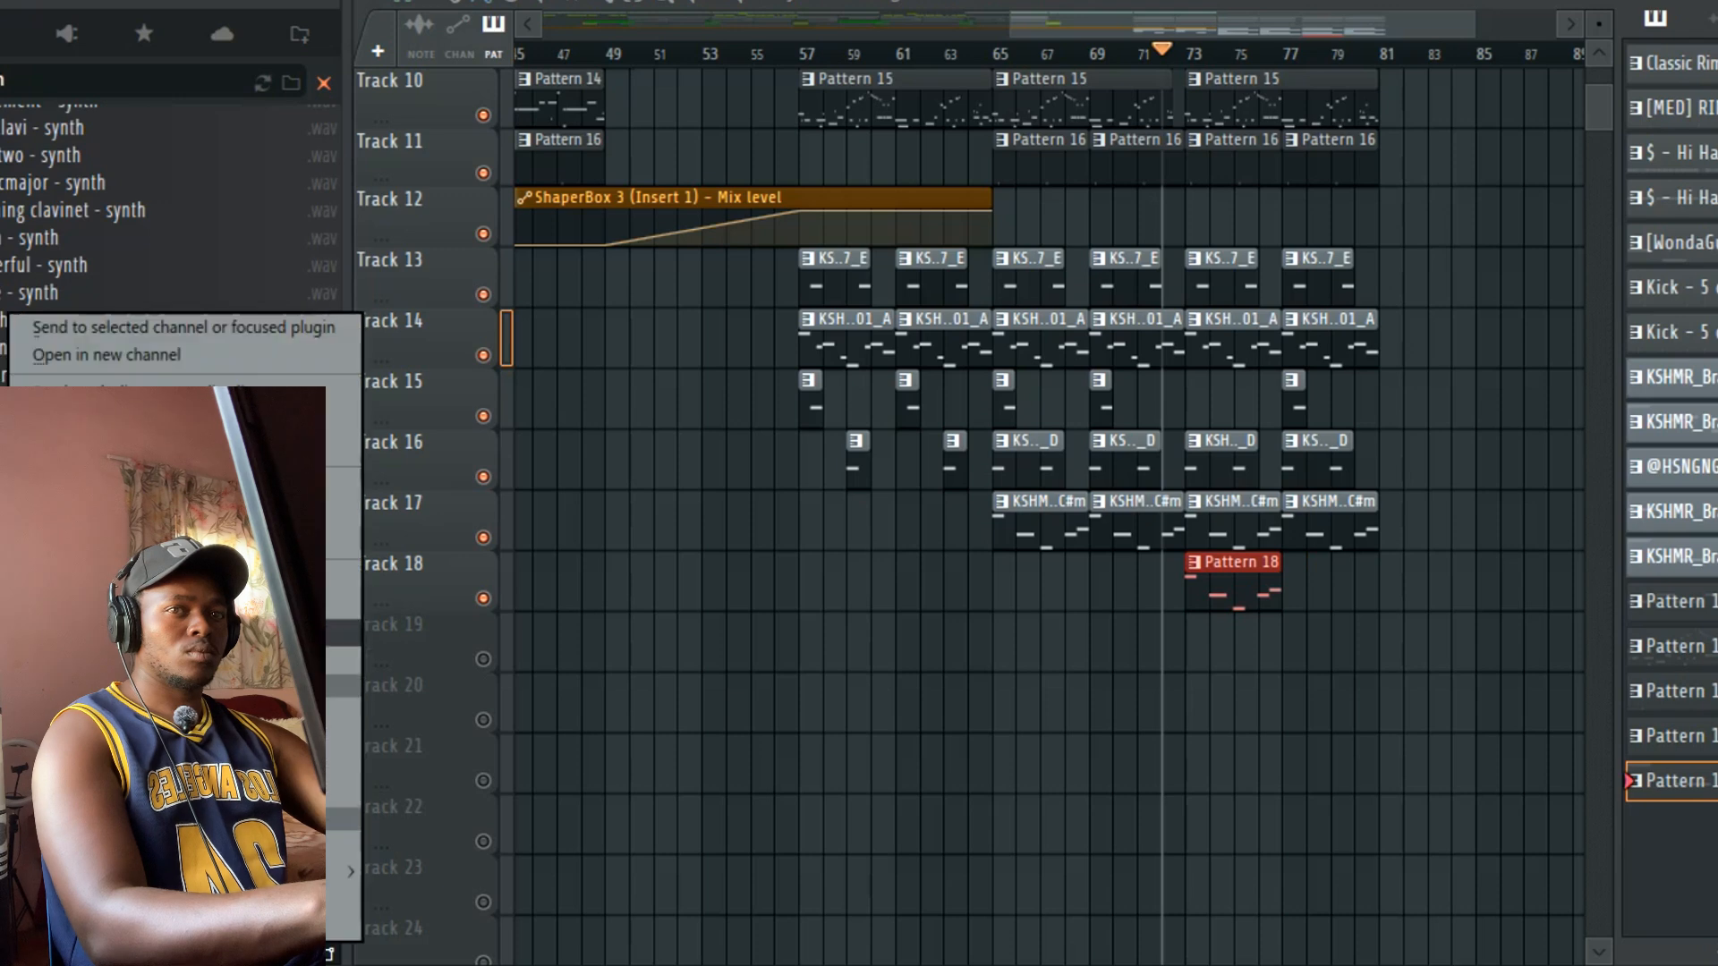
{"action": "left_click", "coordinate": [116, 355]}
{"action": "double_click", "coordinate": [1156, 508]}
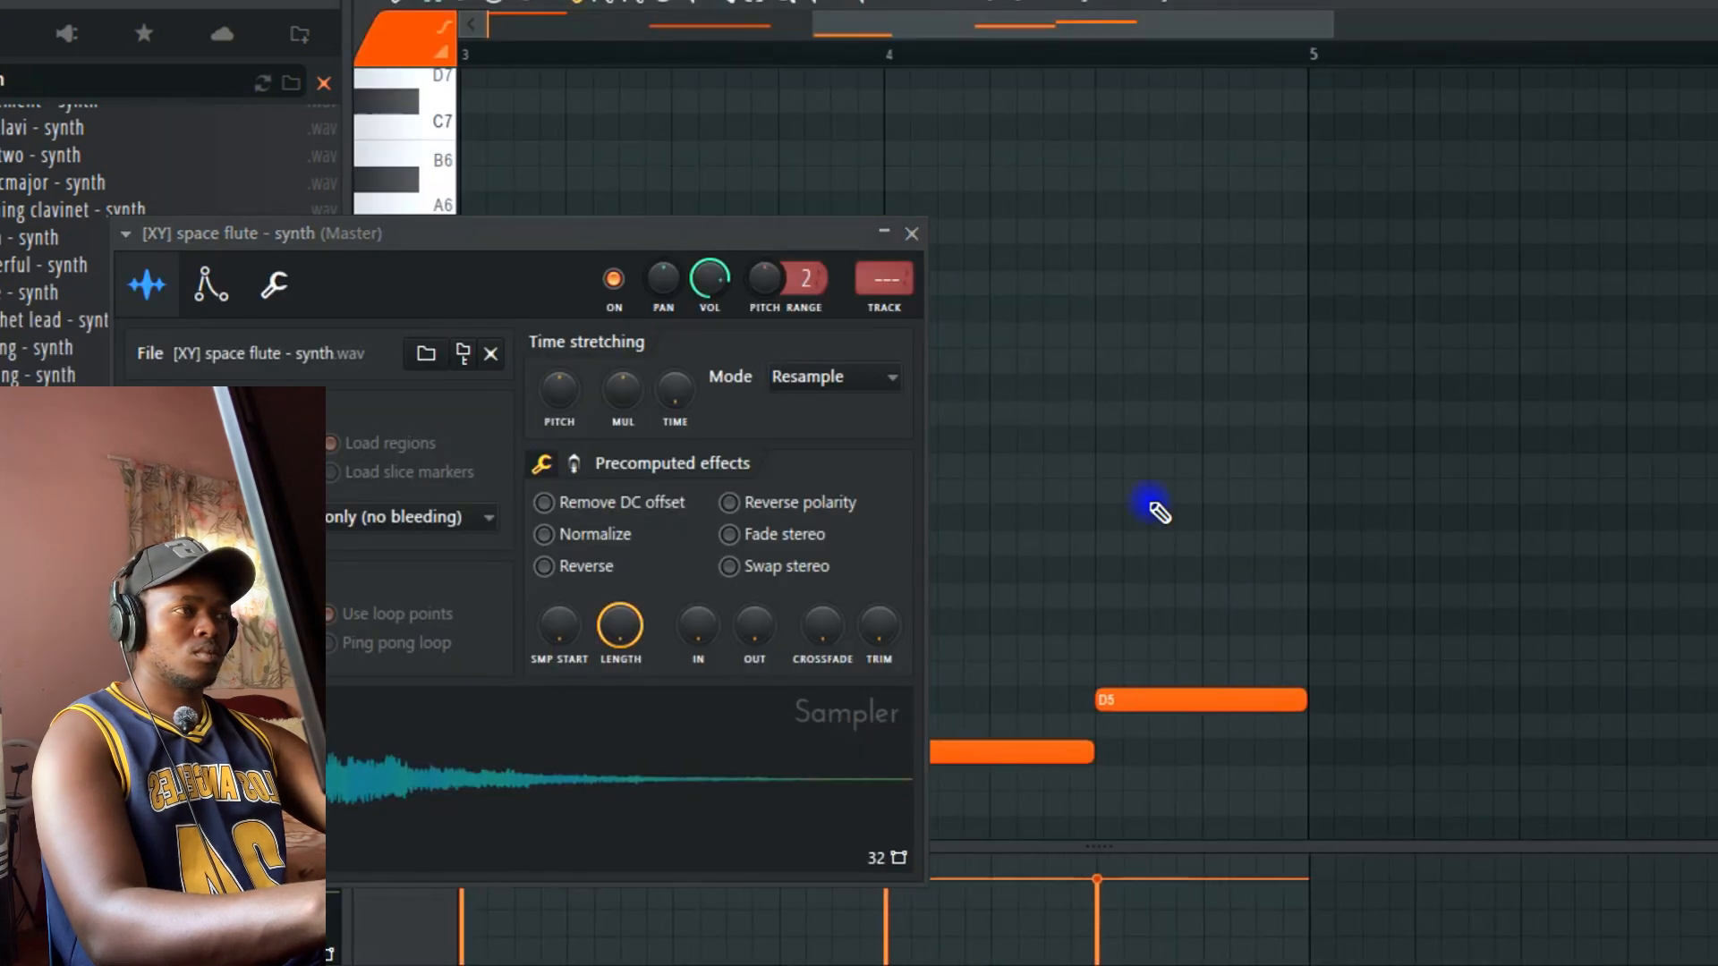
{"action": "left_click", "coordinate": [912, 234]}
Step: Transpose the melody of the existing [XY] synth channel down one octave and play it back
{"action": "key", "text": "F6"}
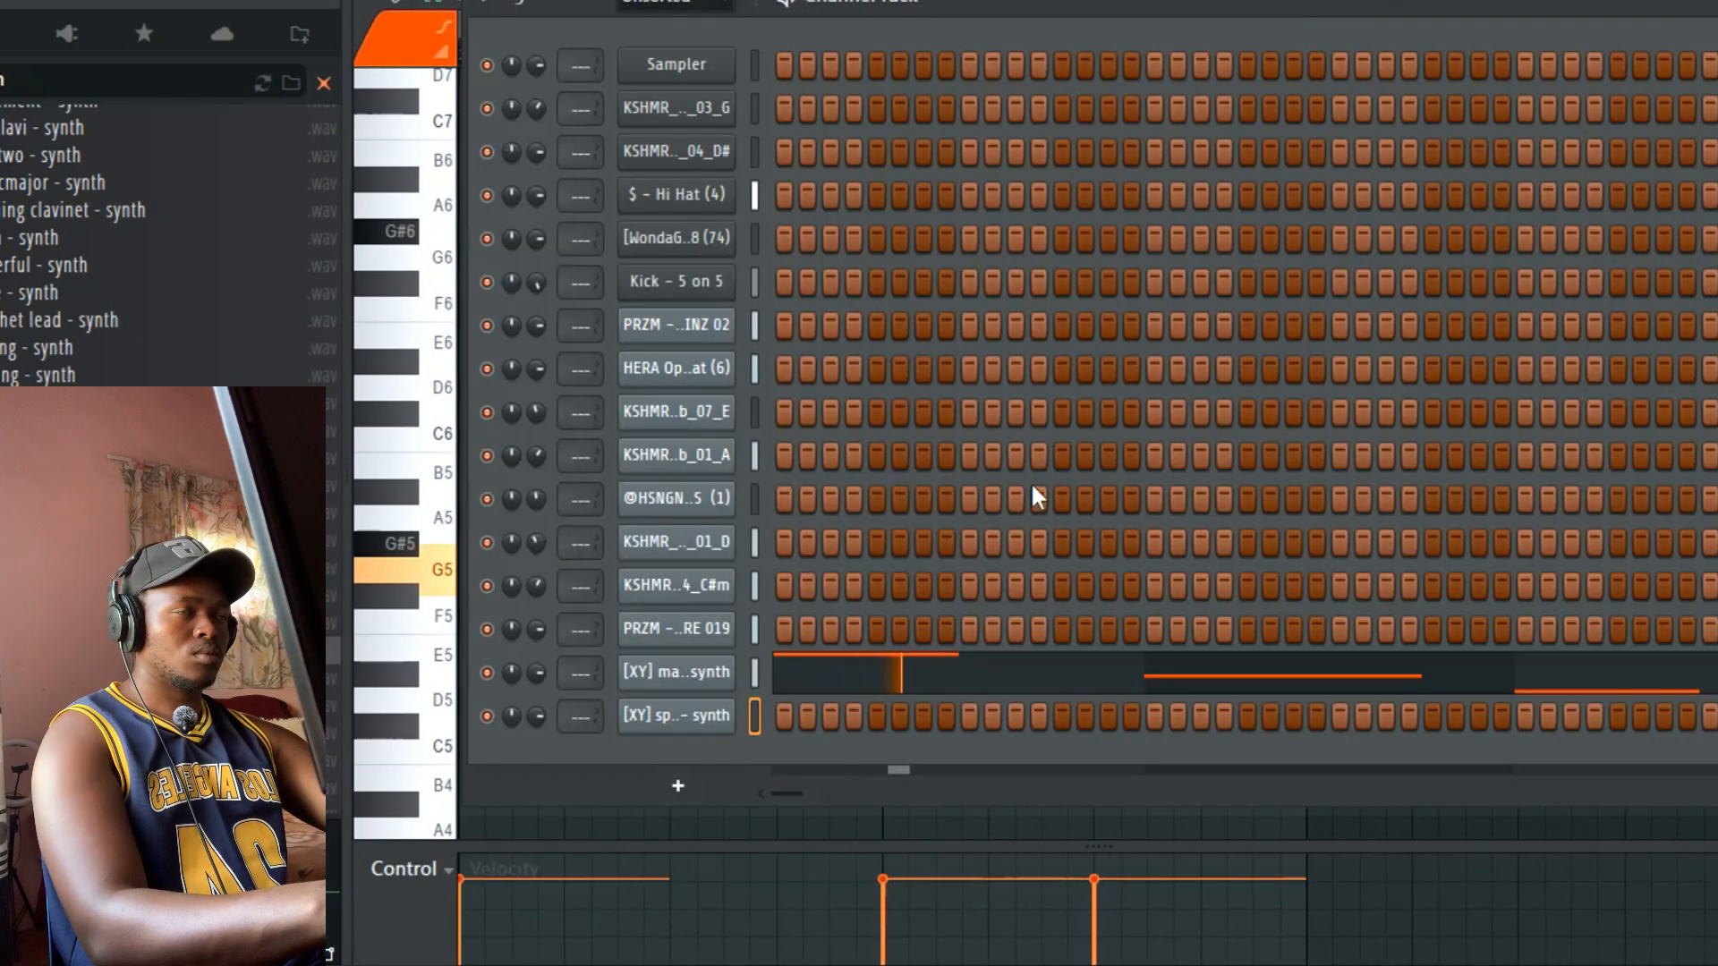
{"action": "left_click", "coordinate": [856, 680]}
{"action": "left_click", "coordinate": [856, 680]}
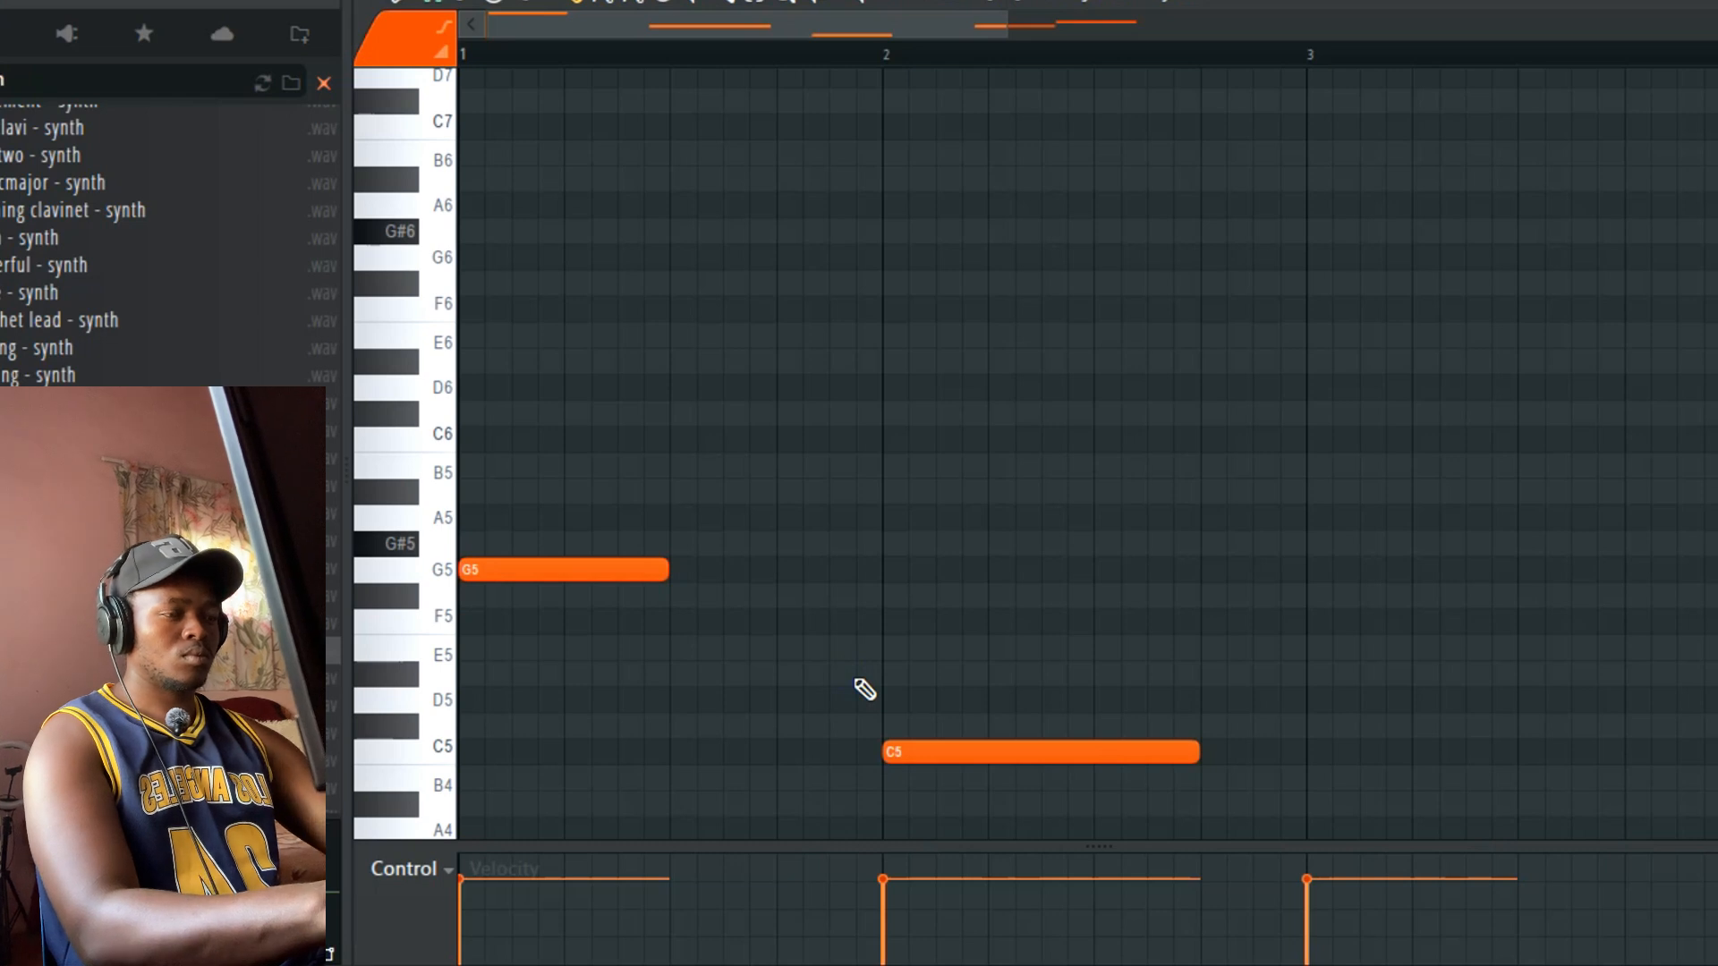
{"action": "key", "text": "ctrl+Down"}
{"action": "key", "text": "space"}
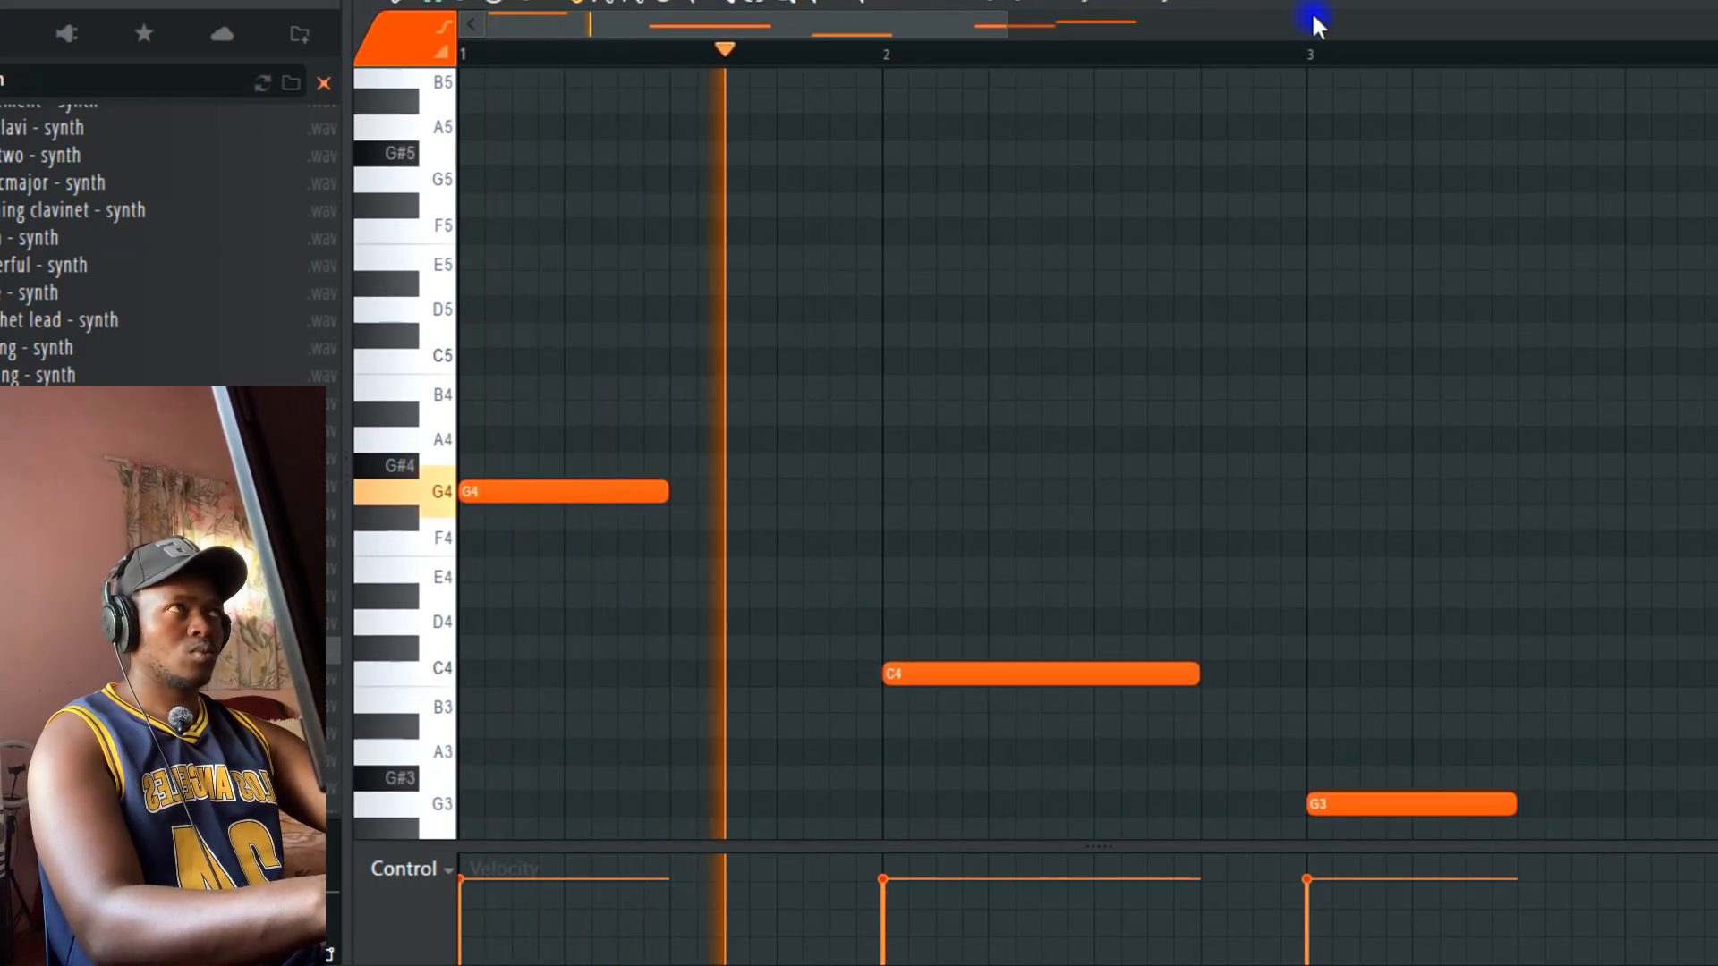
Step: In the space flute channel, add a half-bar G4 note in bar 1's second half and a half-bar G5 note starting on beat 2
{"action": "key", "text": "F6"}
{"action": "right_click", "coordinate": [712, 717]}
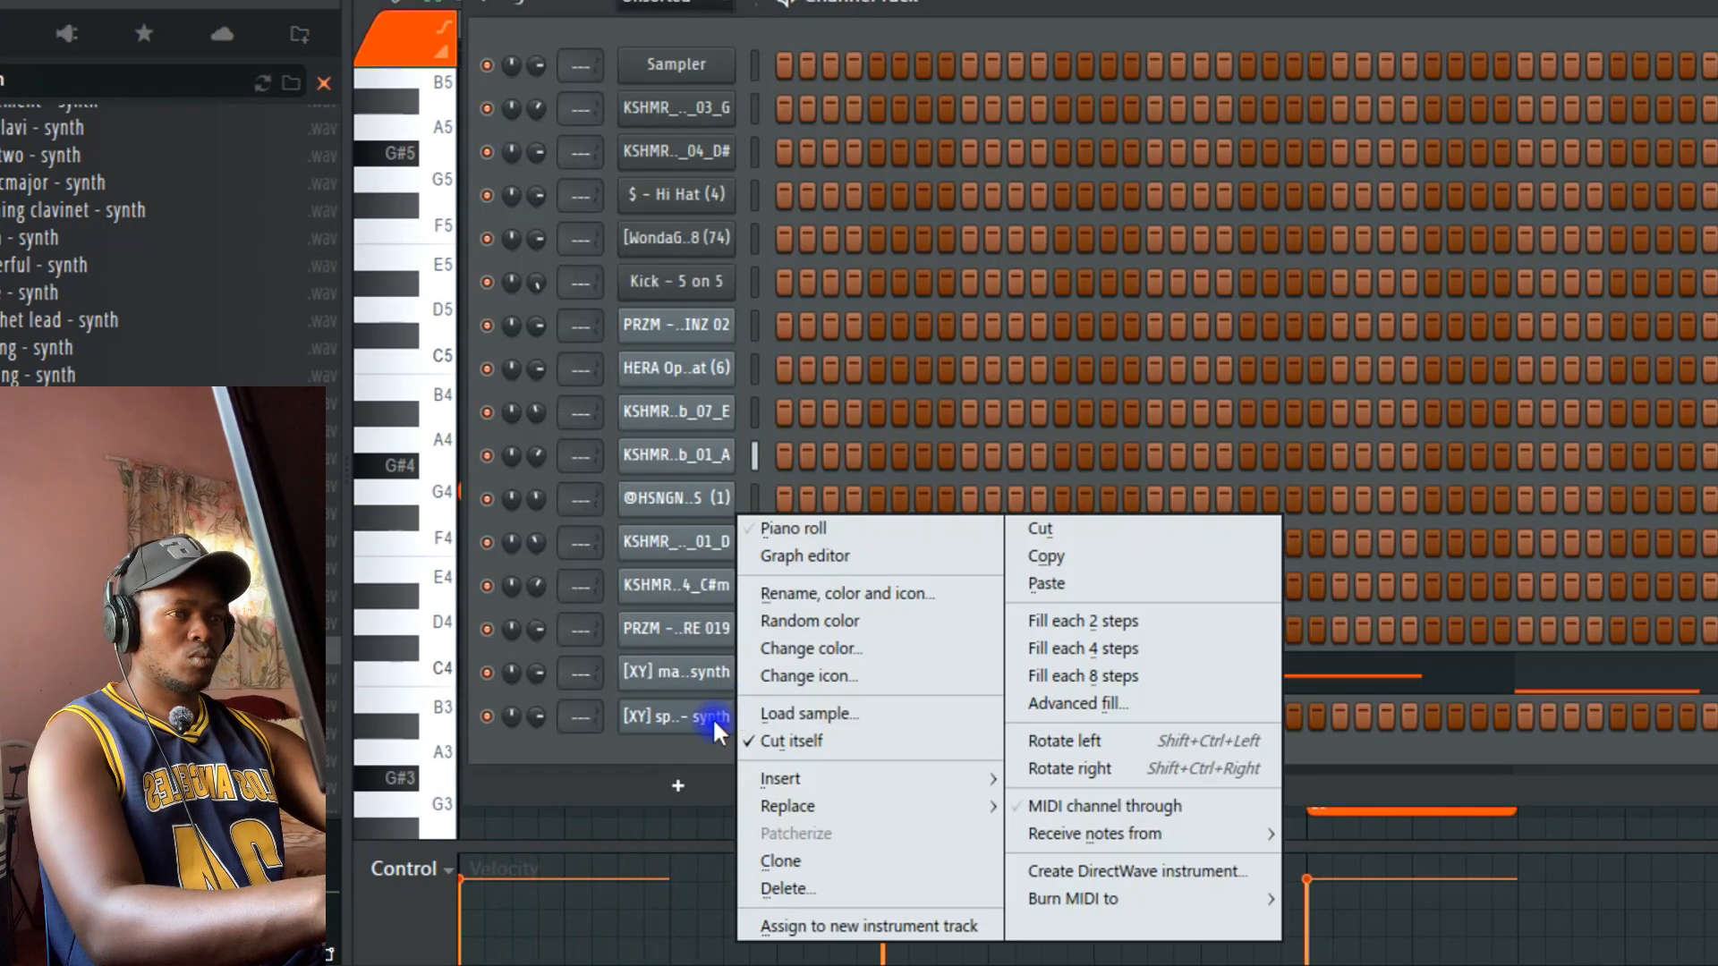
{"action": "left_click", "coordinate": [802, 526]}
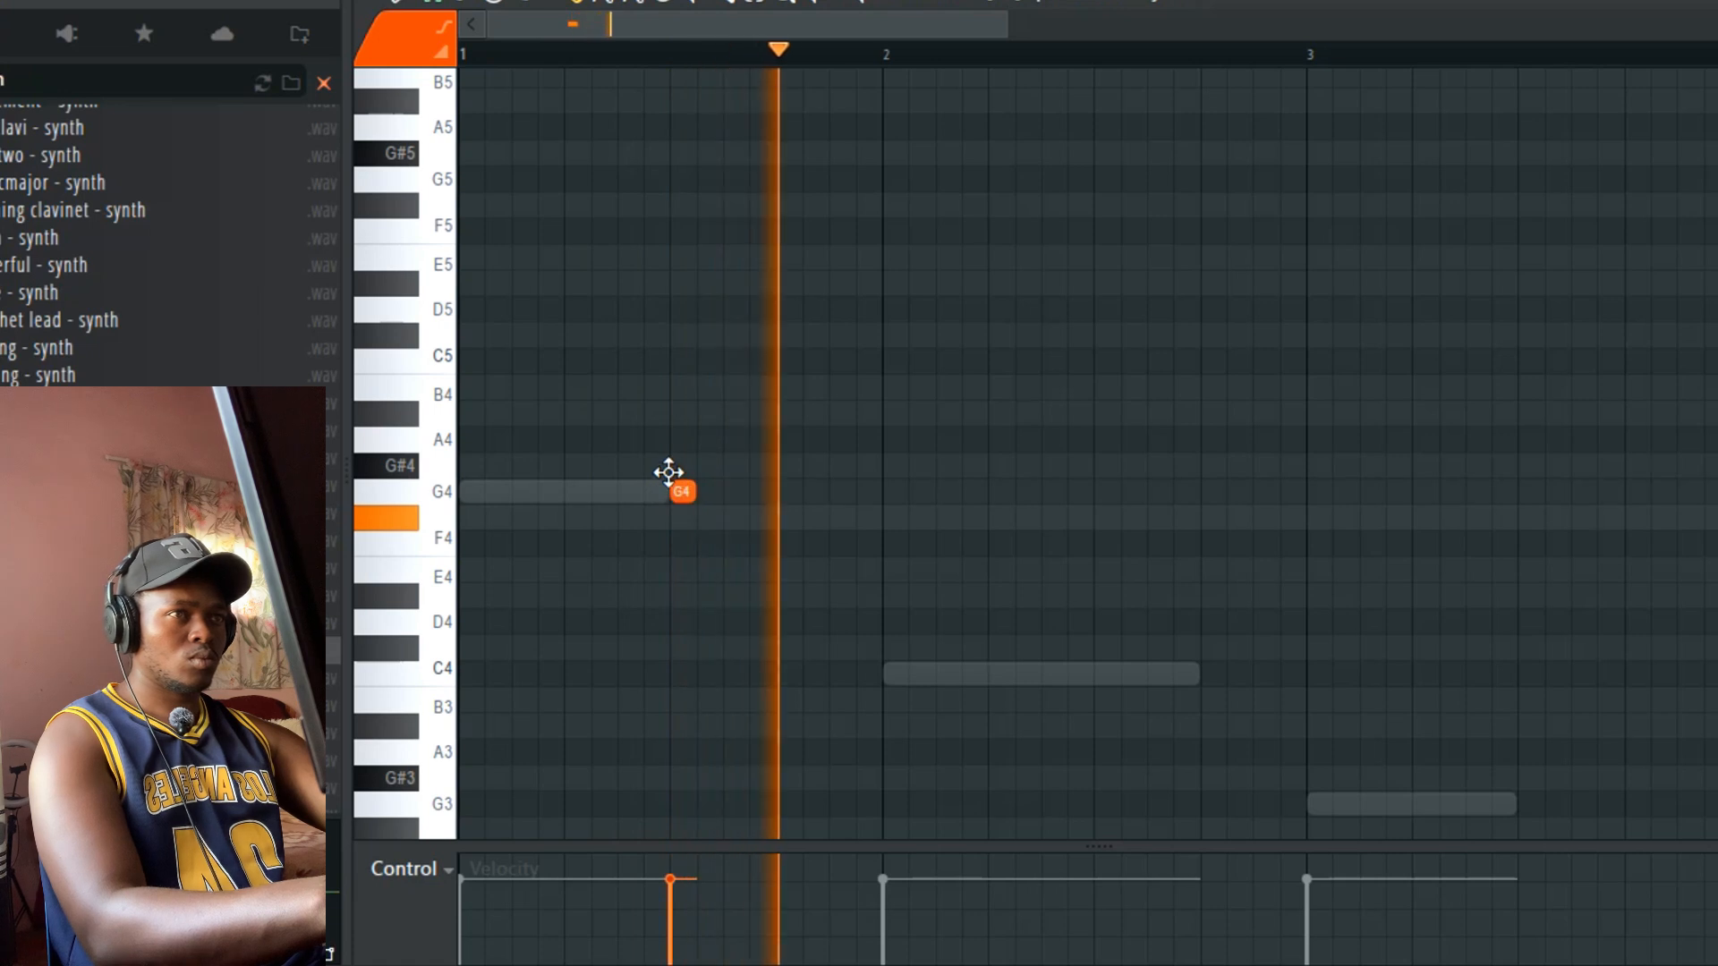
{"action": "key", "text": "space"}
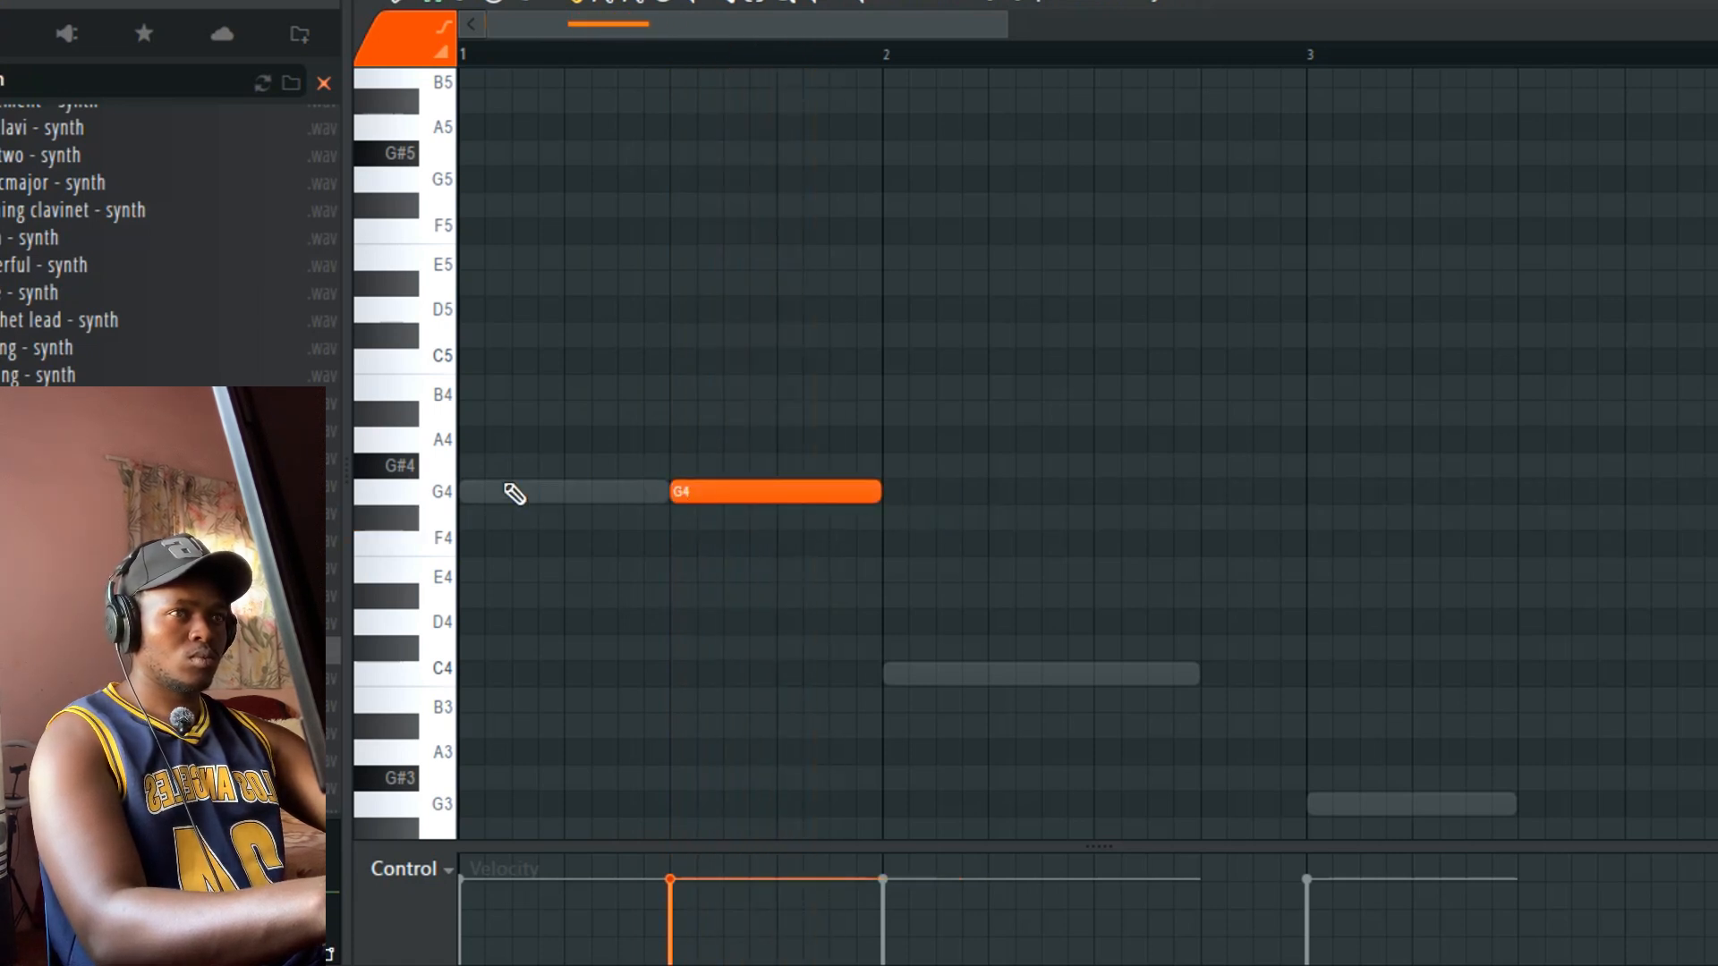
{"action": "left_click_drag", "start_coordinate": [449, 497], "coordinate": [565, 167]}
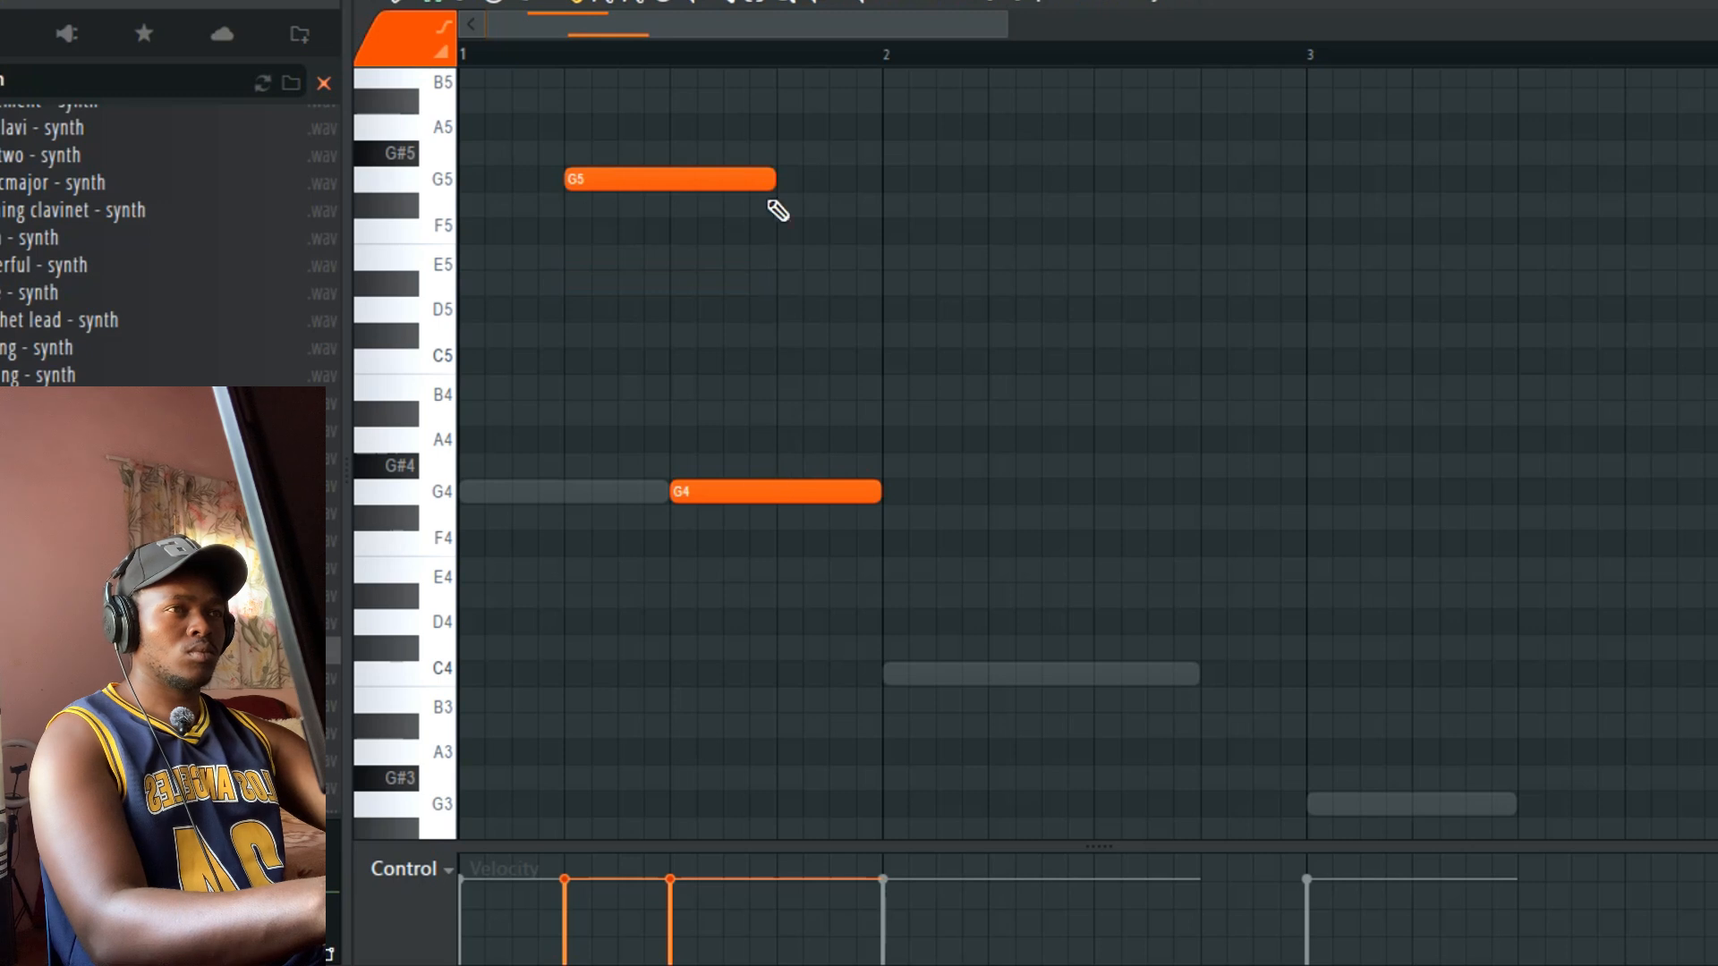
Step: Rework bar 1 of the space flute channel into one-beat notes on beats 2 and 4, transposed down an octave to G4
{"action": "key", "text": "space"}
{"action": "left_click_drag", "start_coordinate": [775, 182], "coordinate": [671, 192]}
{"action": "left_click", "coordinate": [781, 179]}
{"action": "right_click", "coordinate": [784, 491]}
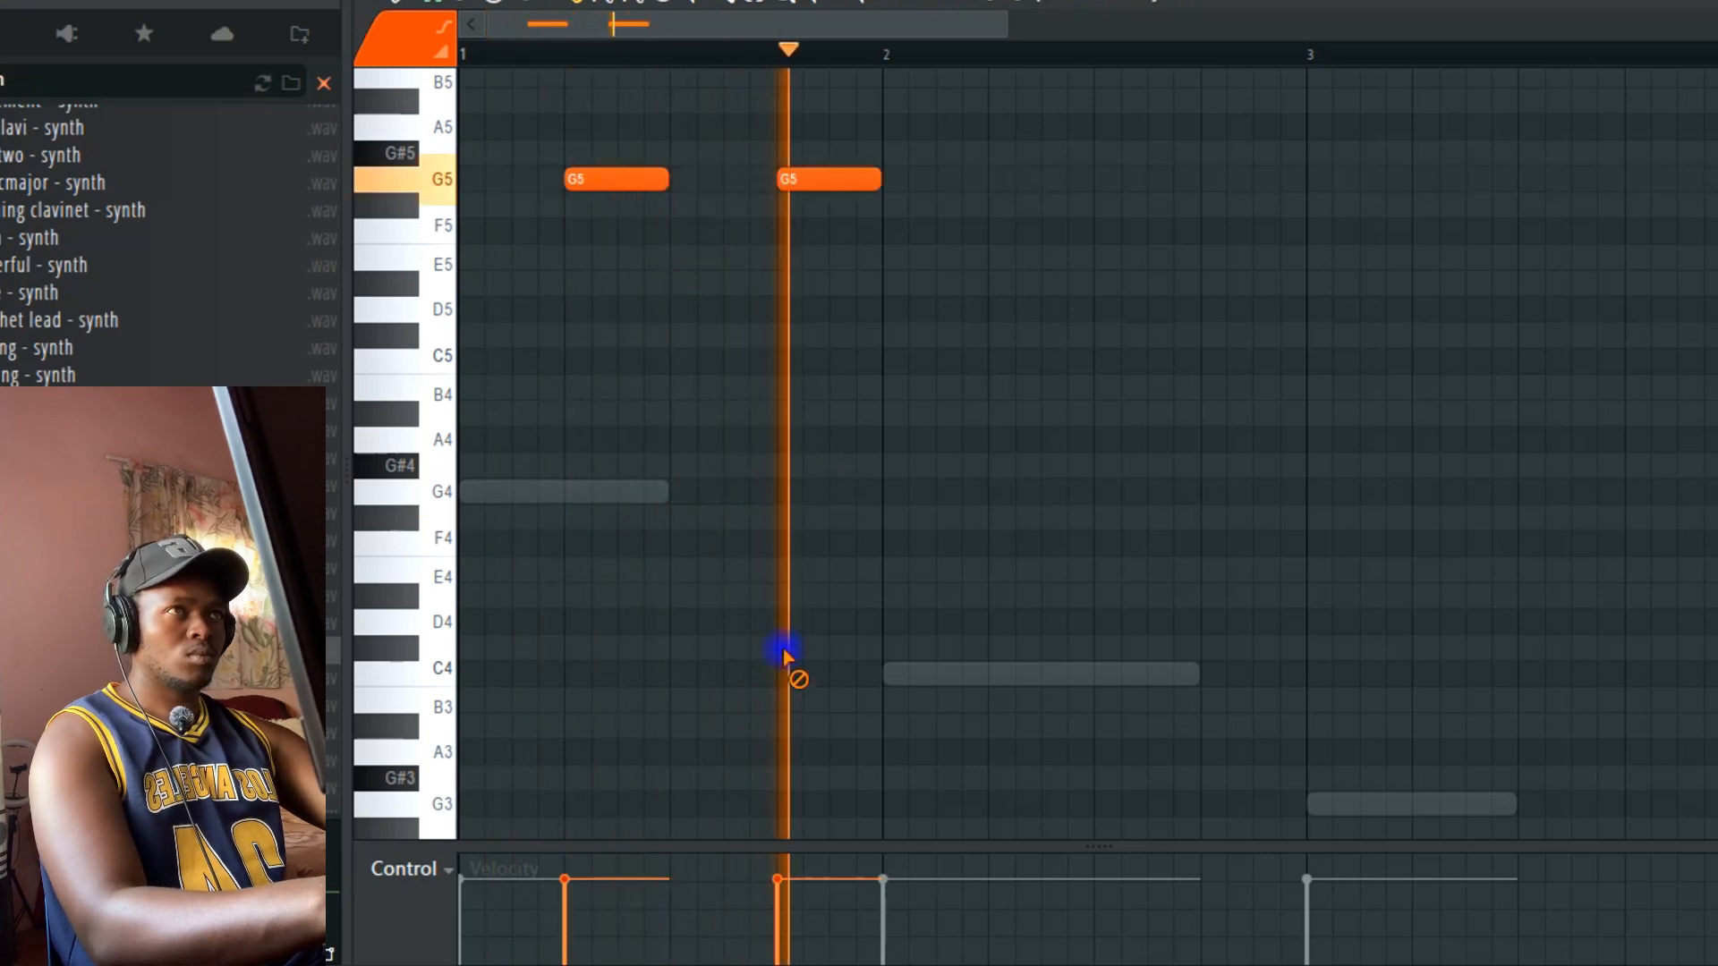
{"action": "key", "text": "space"}
{"action": "key", "text": "ctrl+Down"}
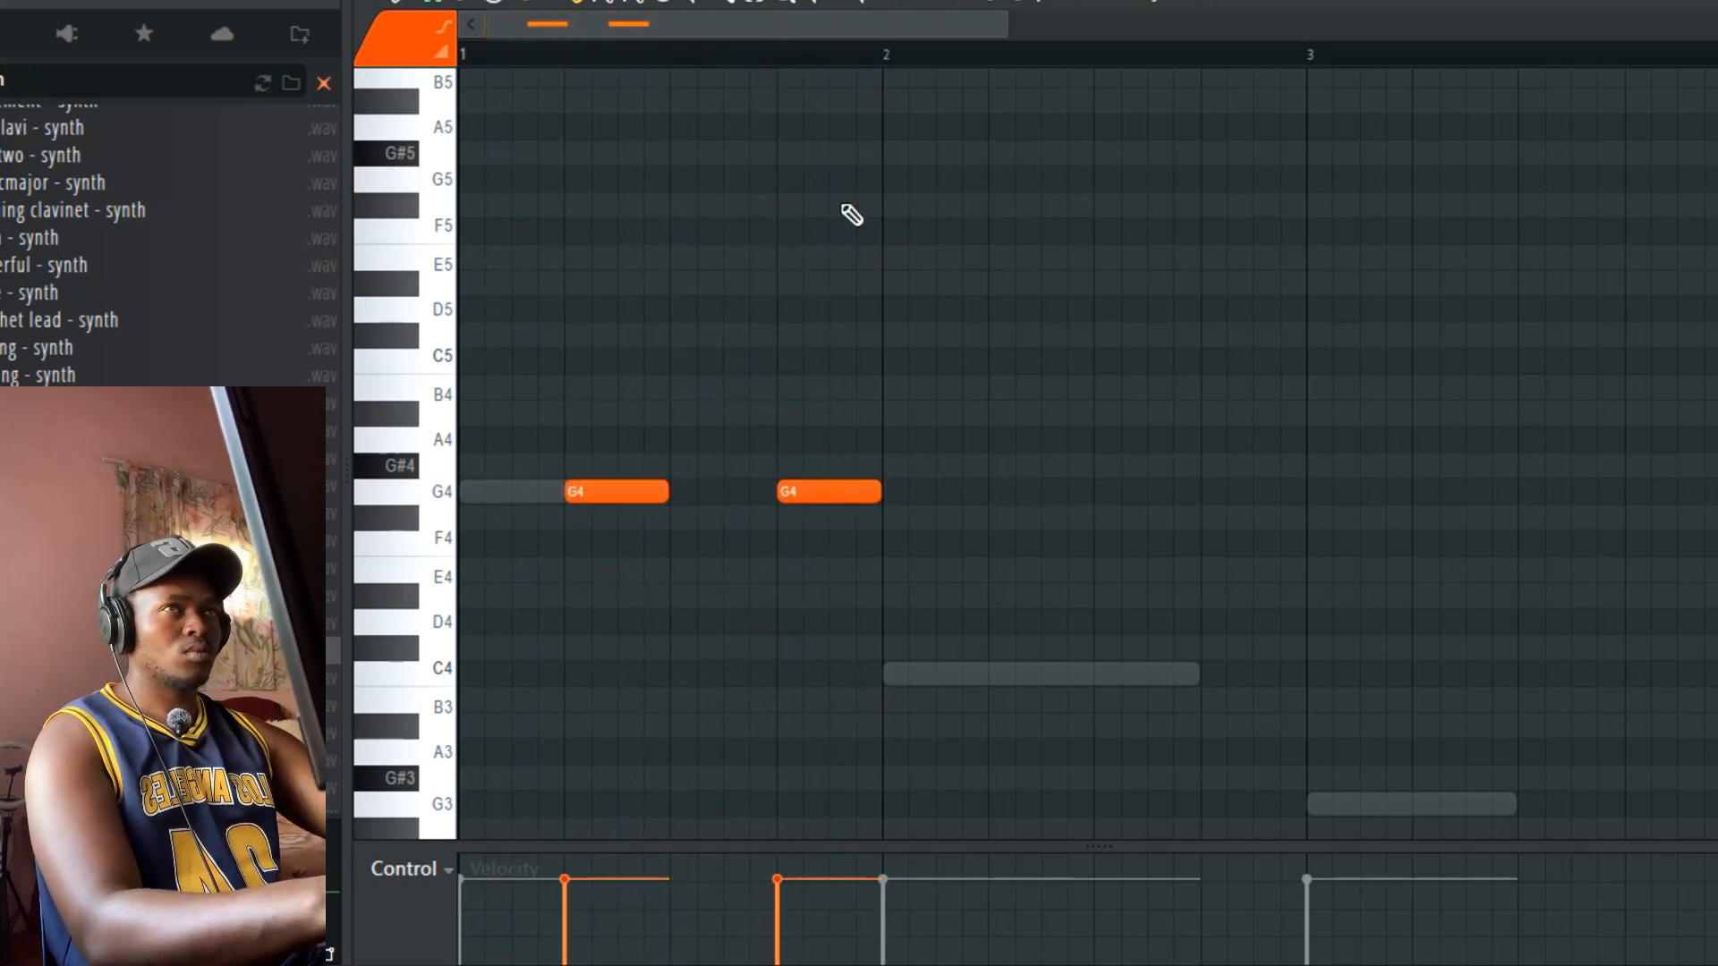
Step: Repeat the two G4 space flute notes through bars 2 to 4 and deselect them
{"action": "key", "text": "space"}
{"action": "key", "text": "ctrl+a"}
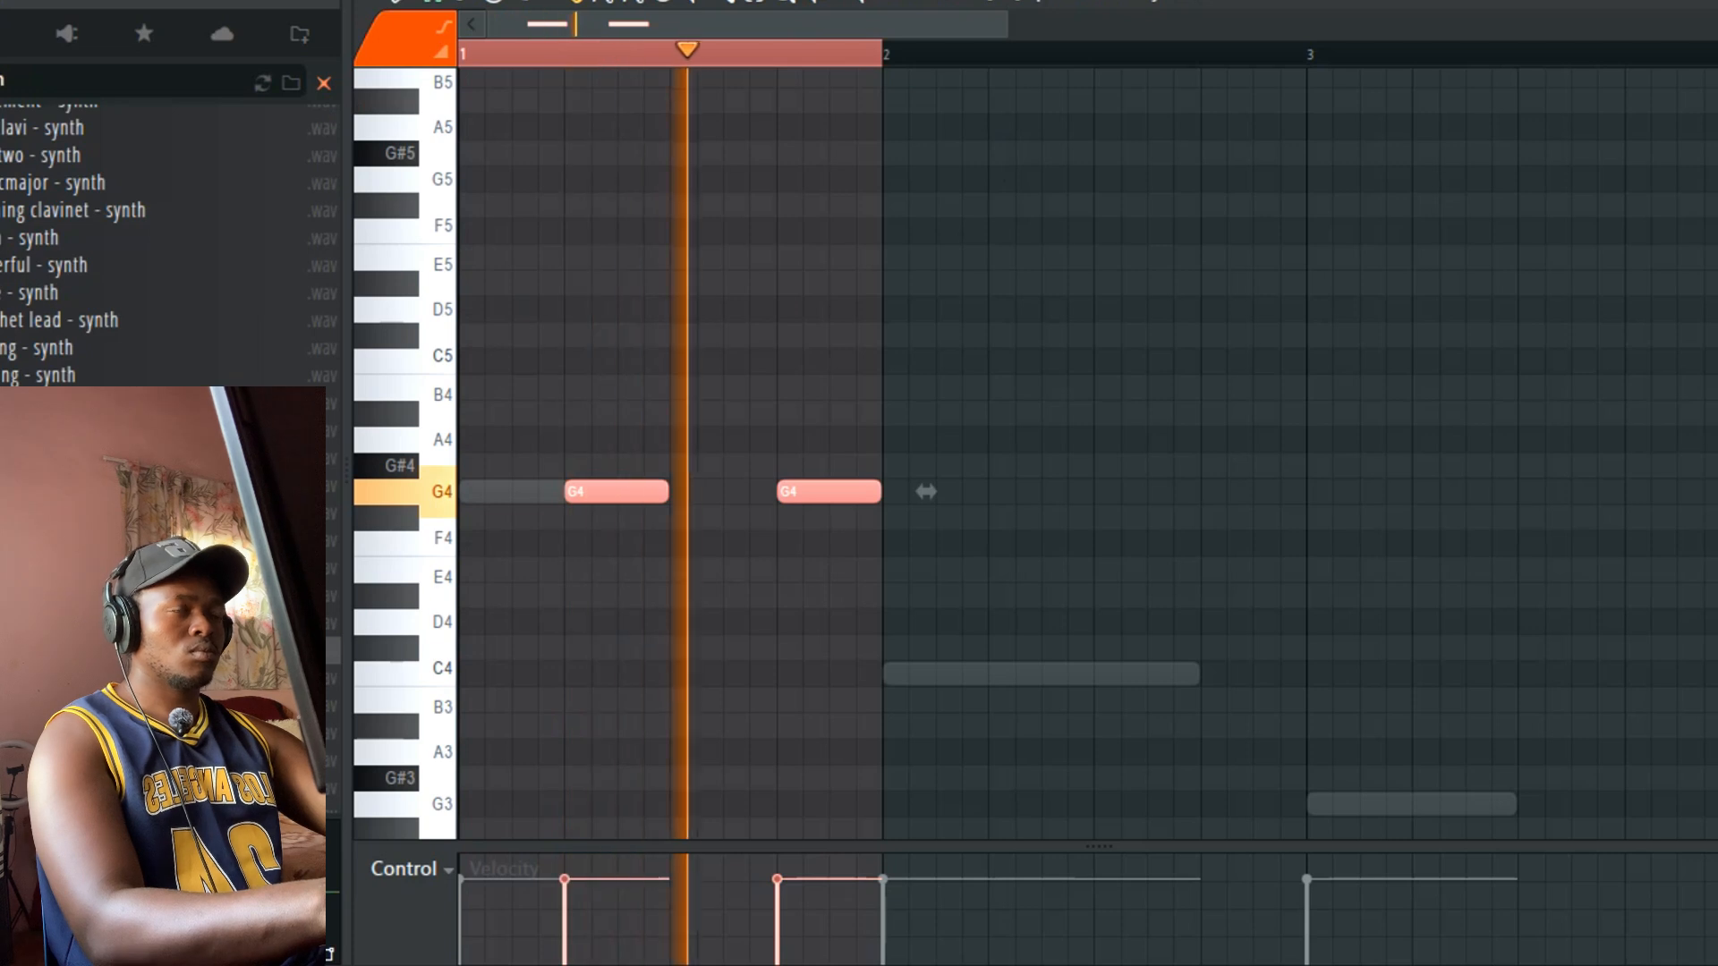
{"action": "key", "text": "ctrl+b"}
{"action": "key", "text": "ctrl+b"}
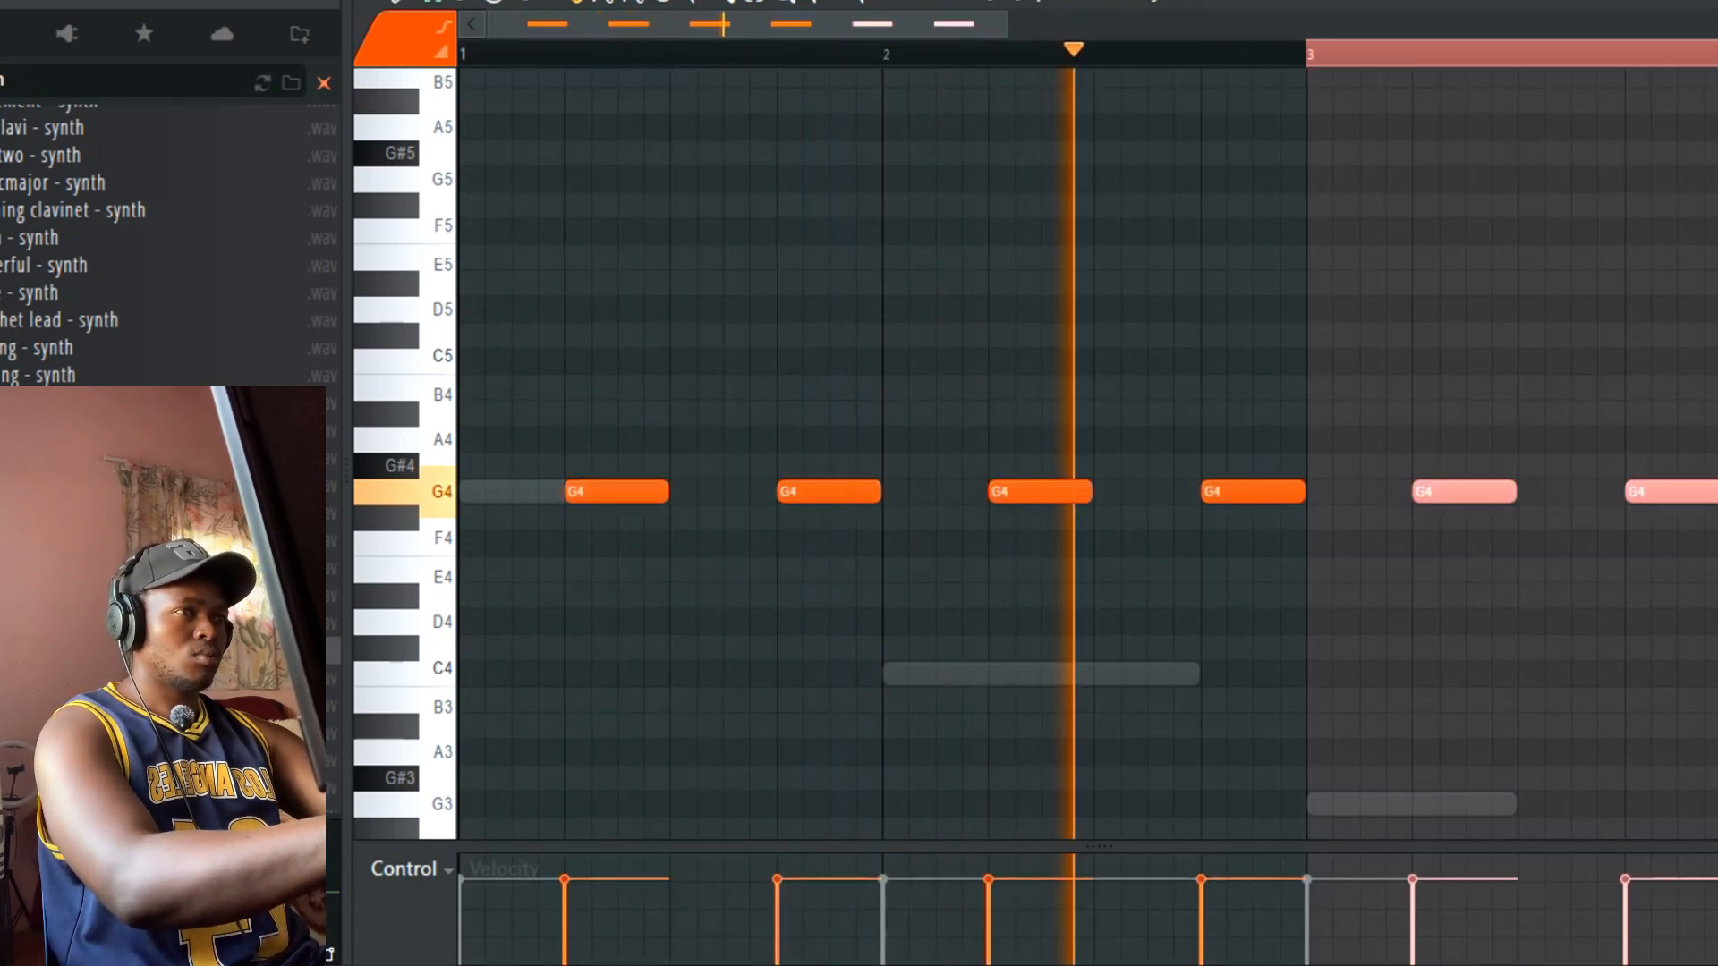
{"action": "key", "text": "ctrl+b"}
{"action": "key", "text": "ctrl+d"}
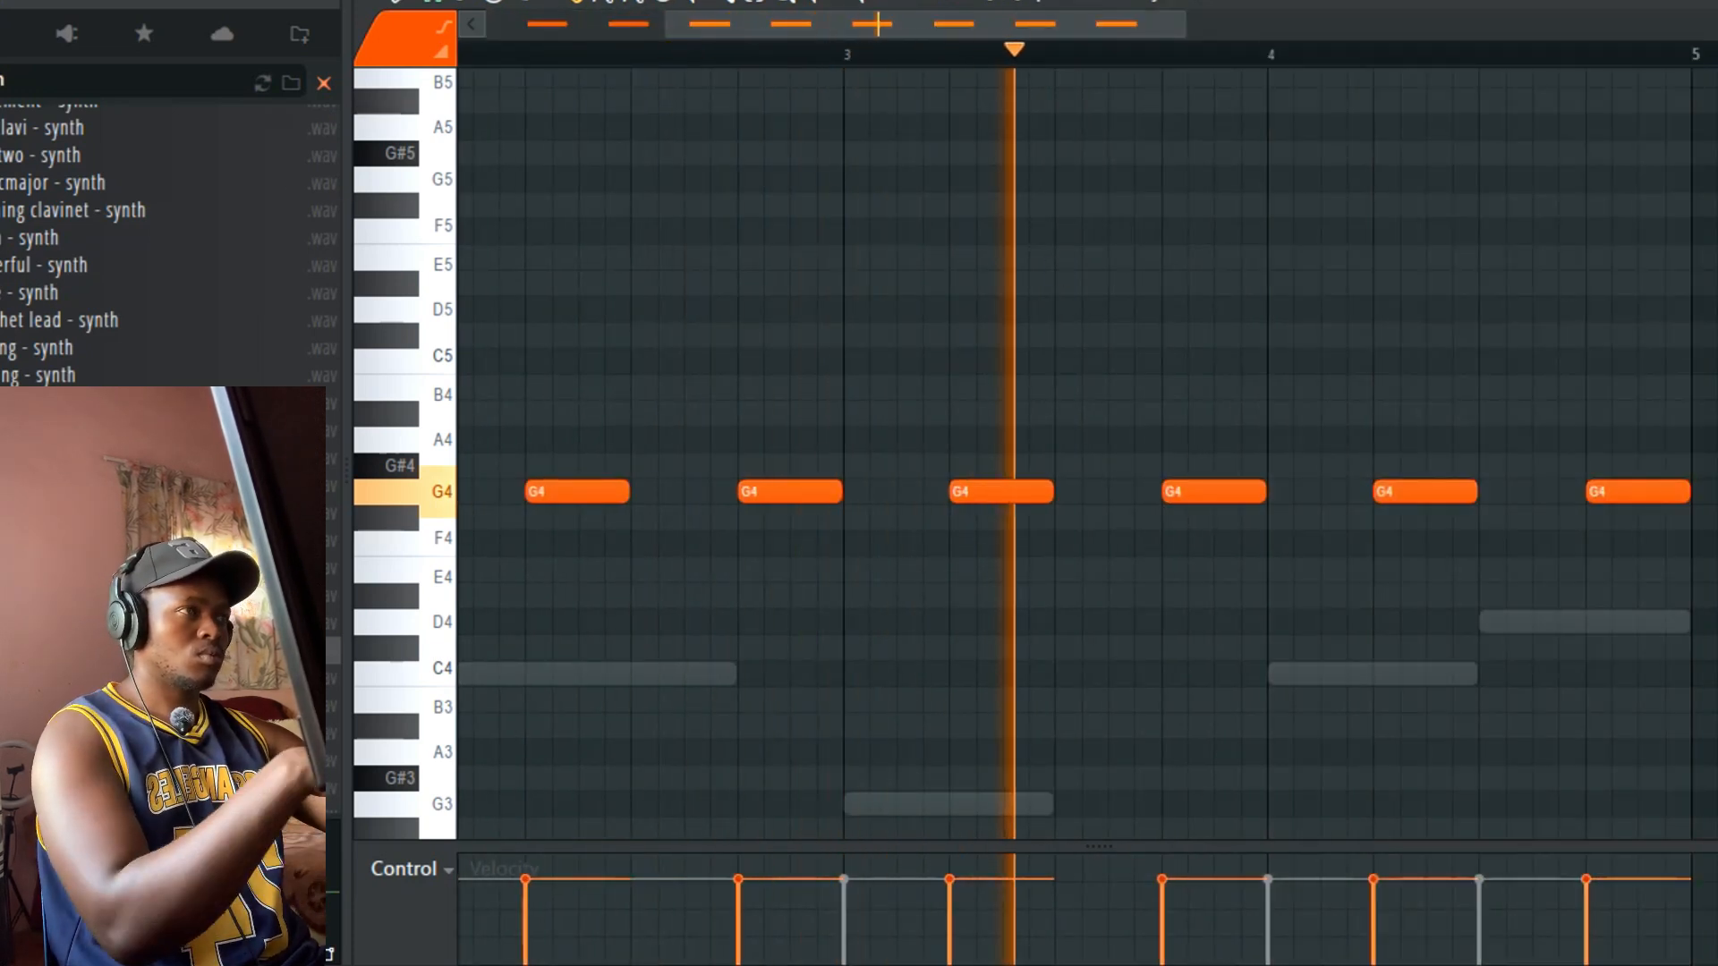
Step: Add the Mafio..us Synth sample as a new channel and paste the space flute's notes into it
{"action": "key", "text": "F7"}
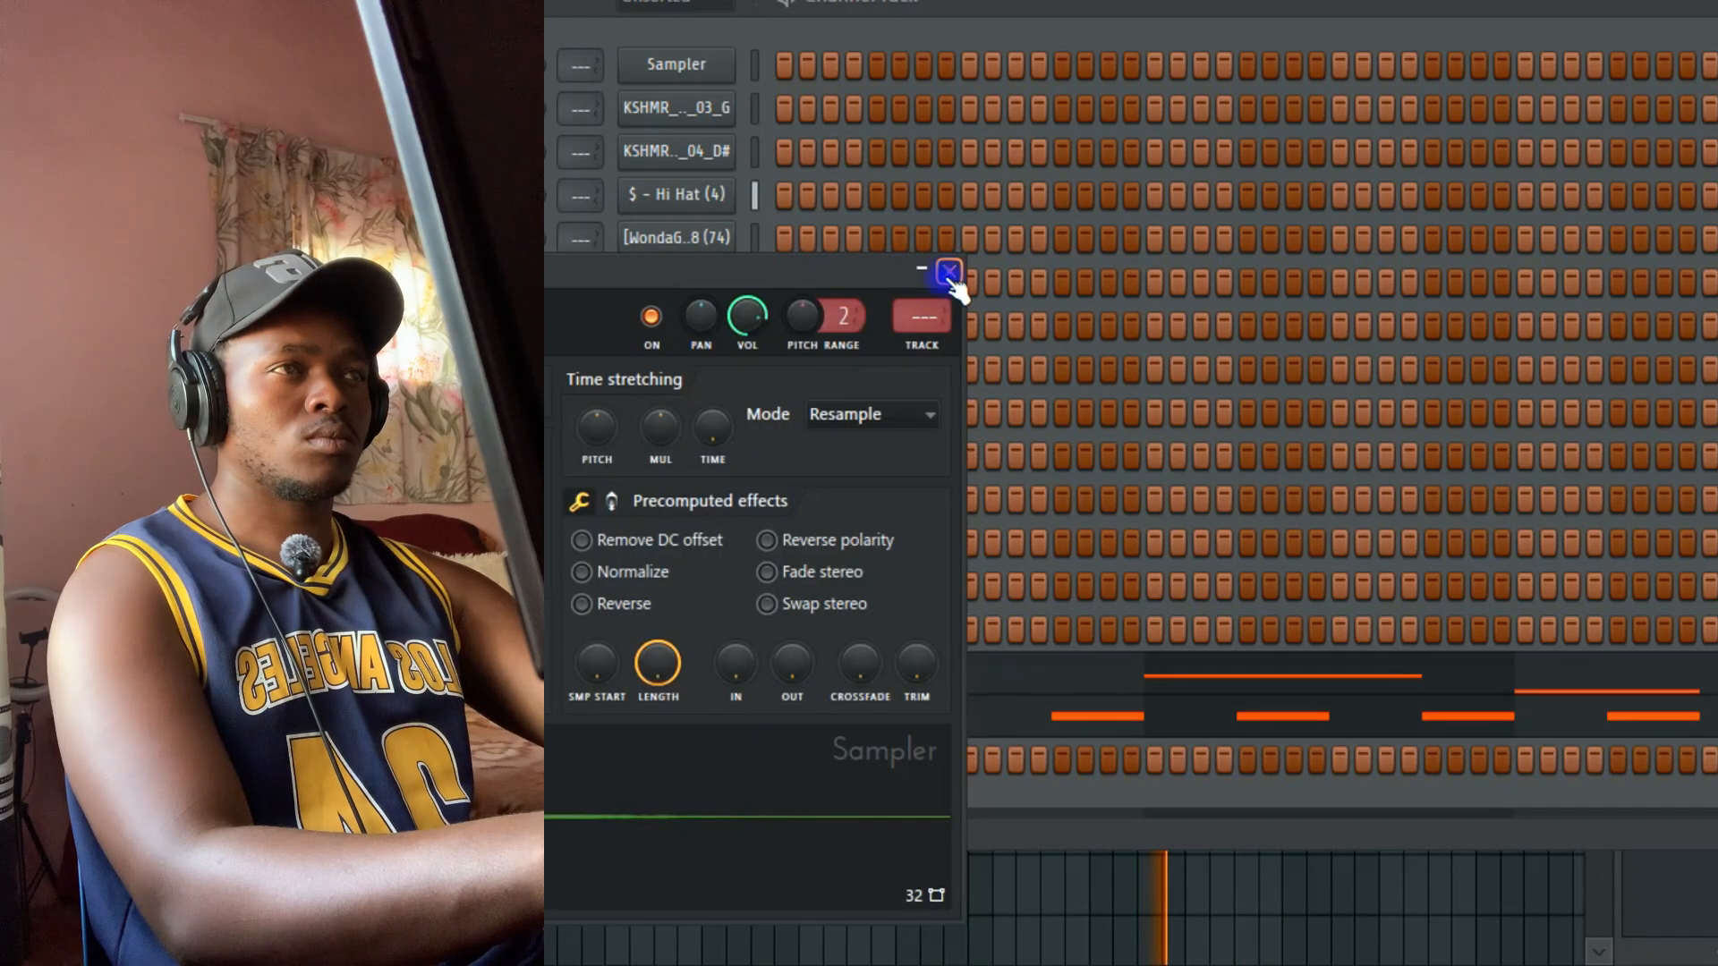
{"action": "left_click", "coordinate": [950, 273]}
{"action": "right_click", "coordinate": [678, 759]}
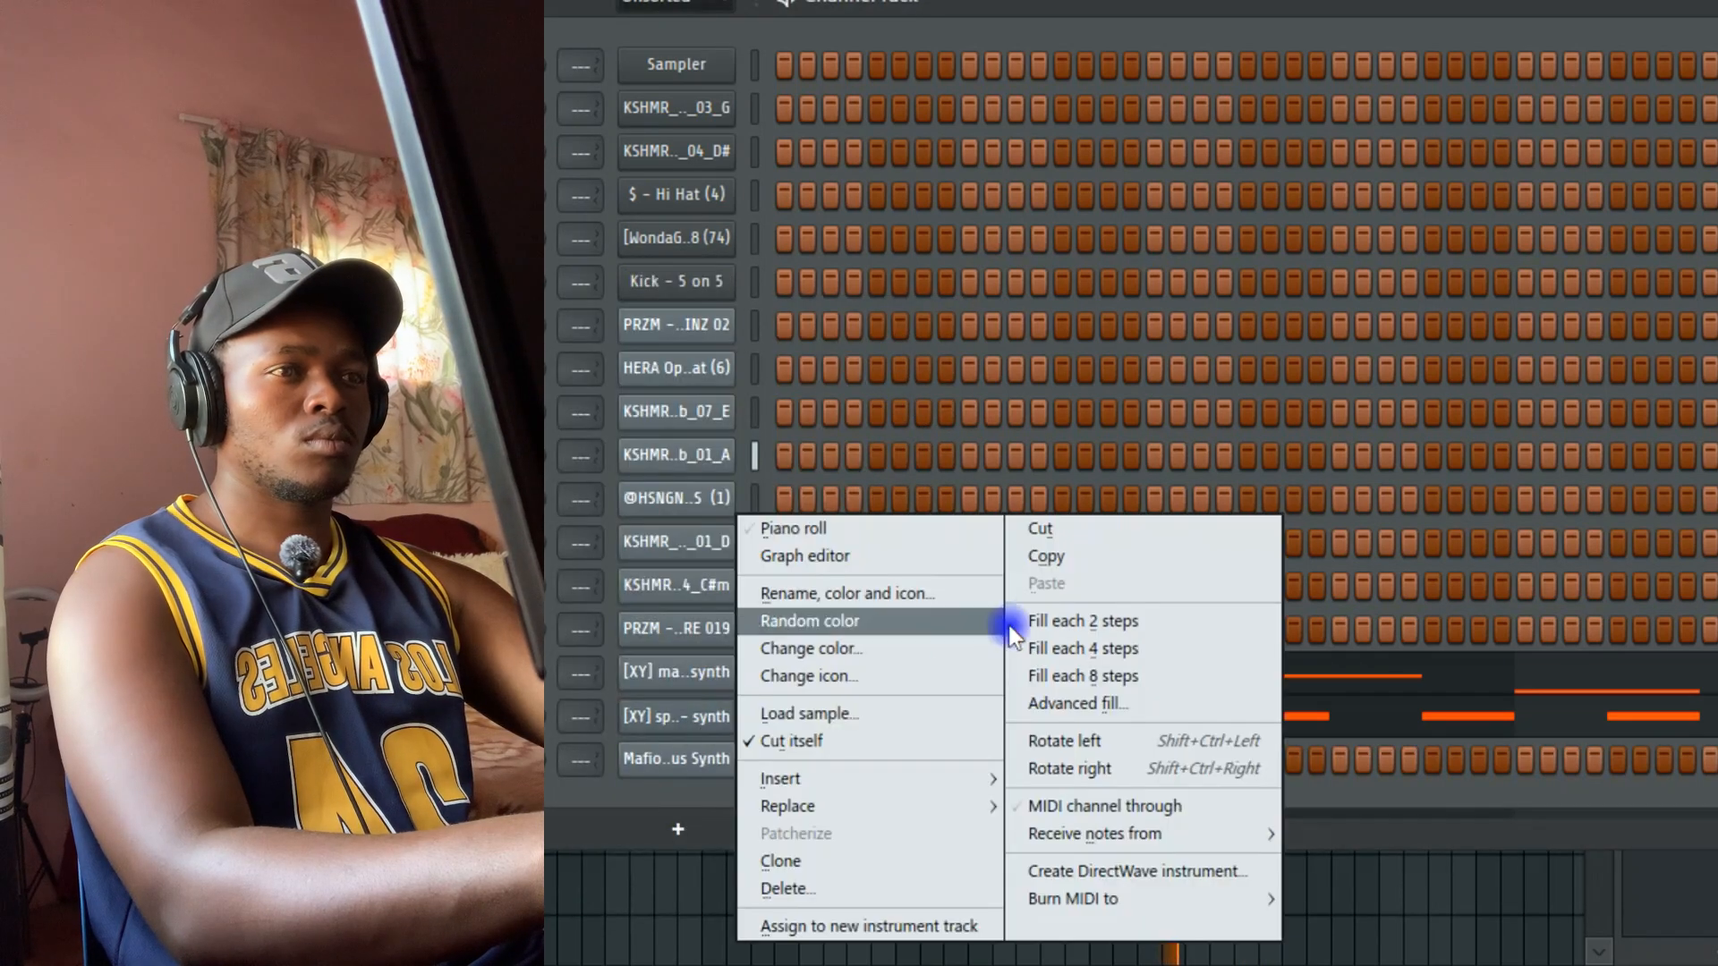
{"action": "right_click", "coordinate": [665, 756]}
{"action": "left_click", "coordinate": [1040, 587]}
{"action": "left_click", "coordinate": [895, 716]}
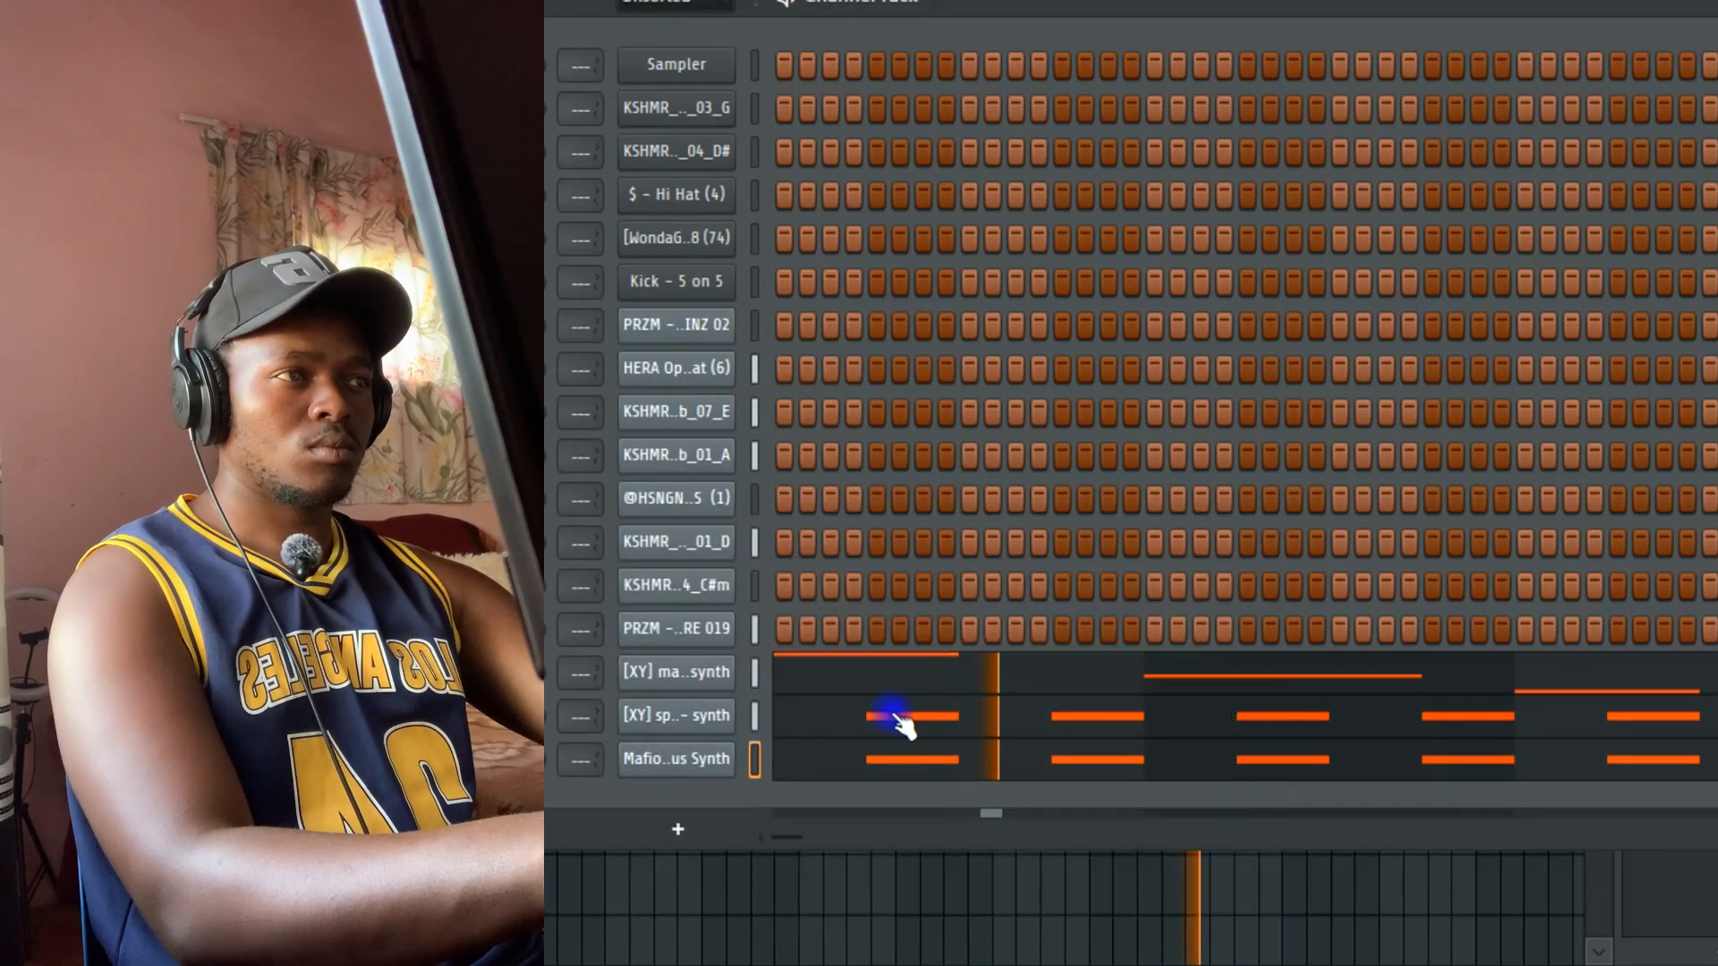
Step: Lengthen the synth sample's fade-out and transpose the Mafio..us Synth notes up one octave to G5
{"action": "left_click", "coordinate": [662, 735]}
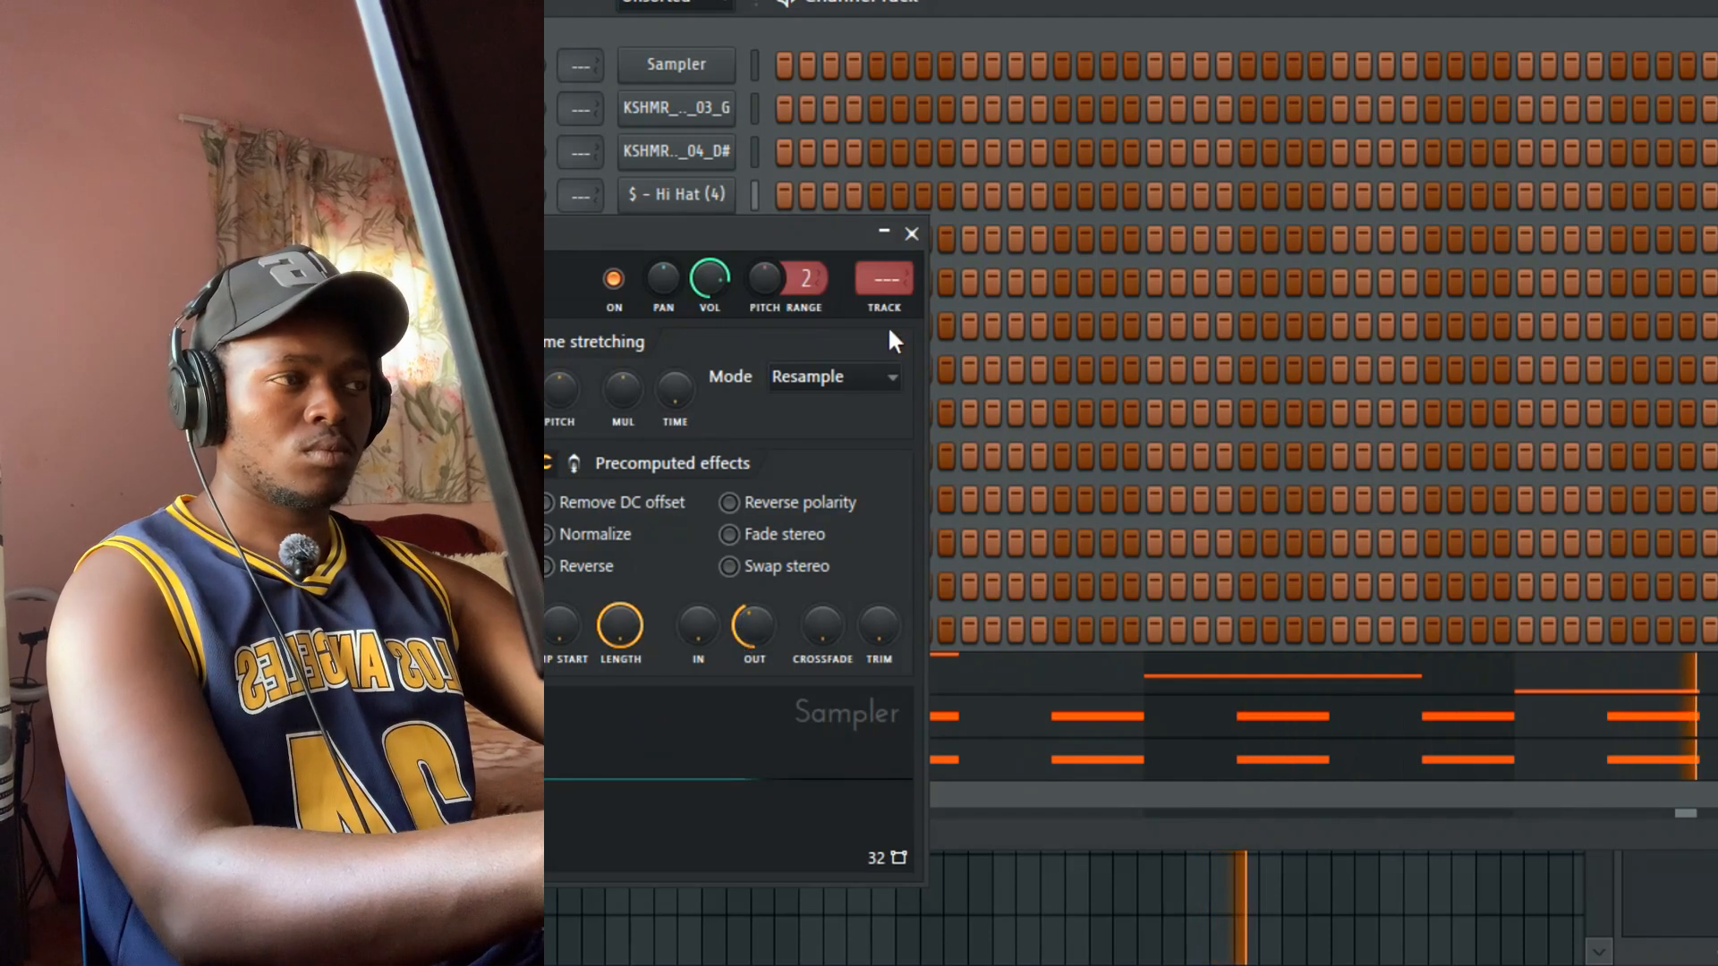
{"action": "left_click", "coordinate": [910, 234]}
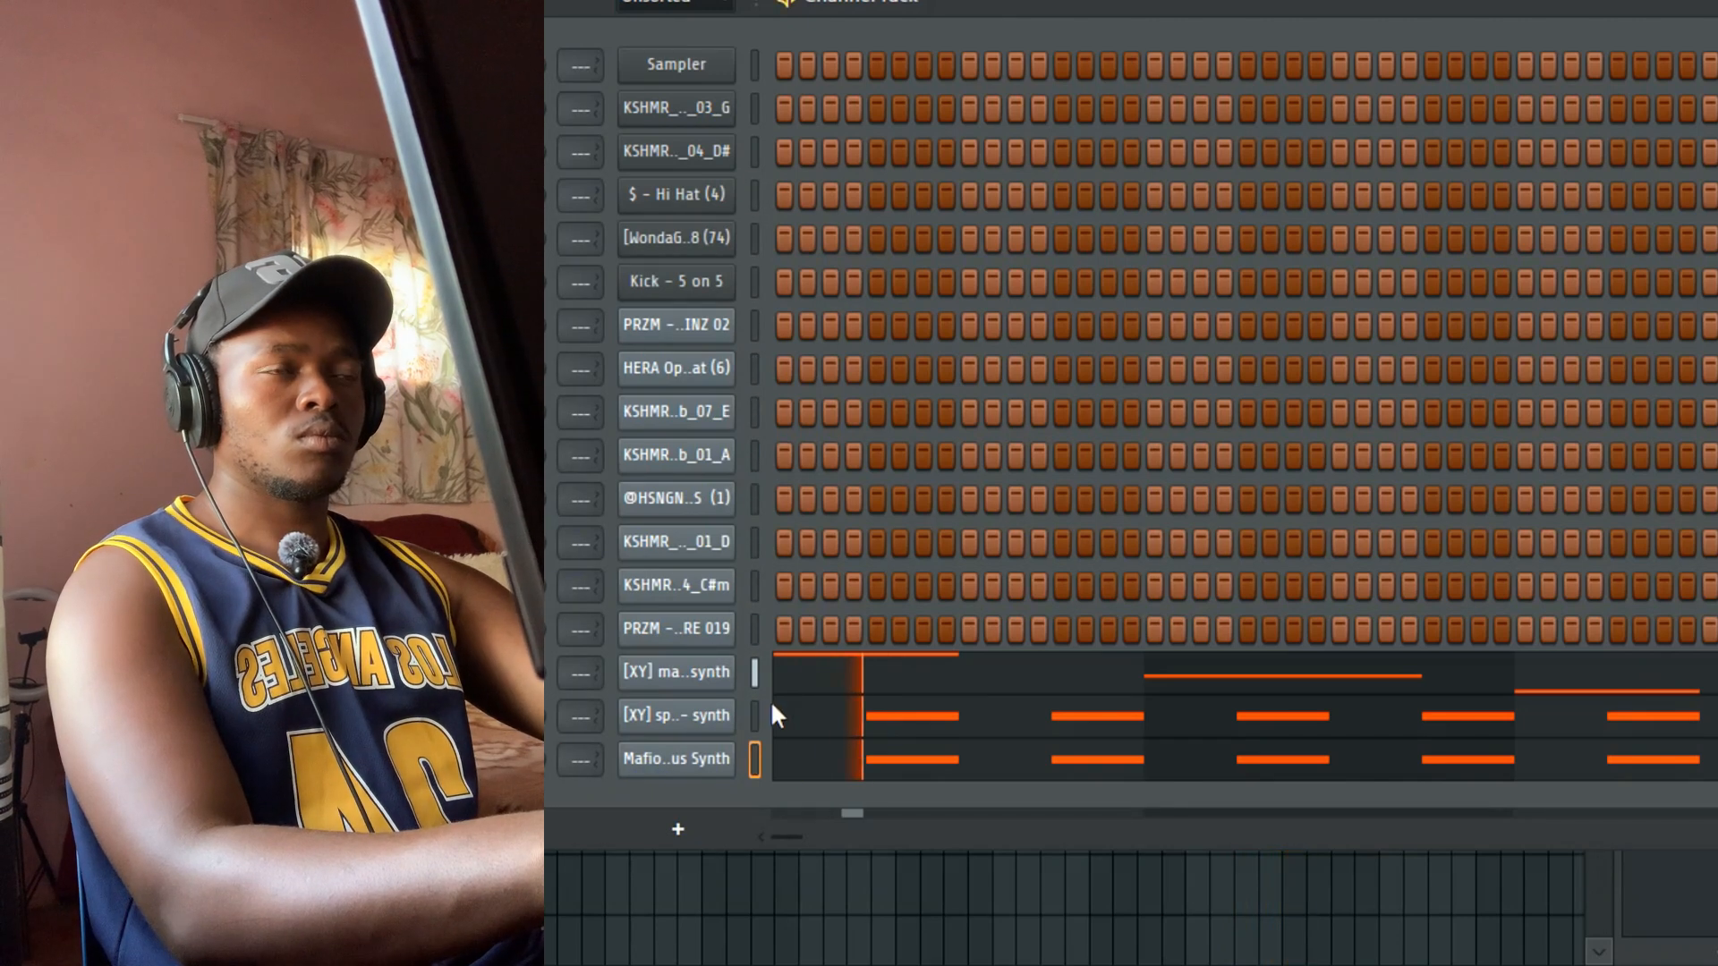
{"action": "left_click", "coordinate": [783, 769]}
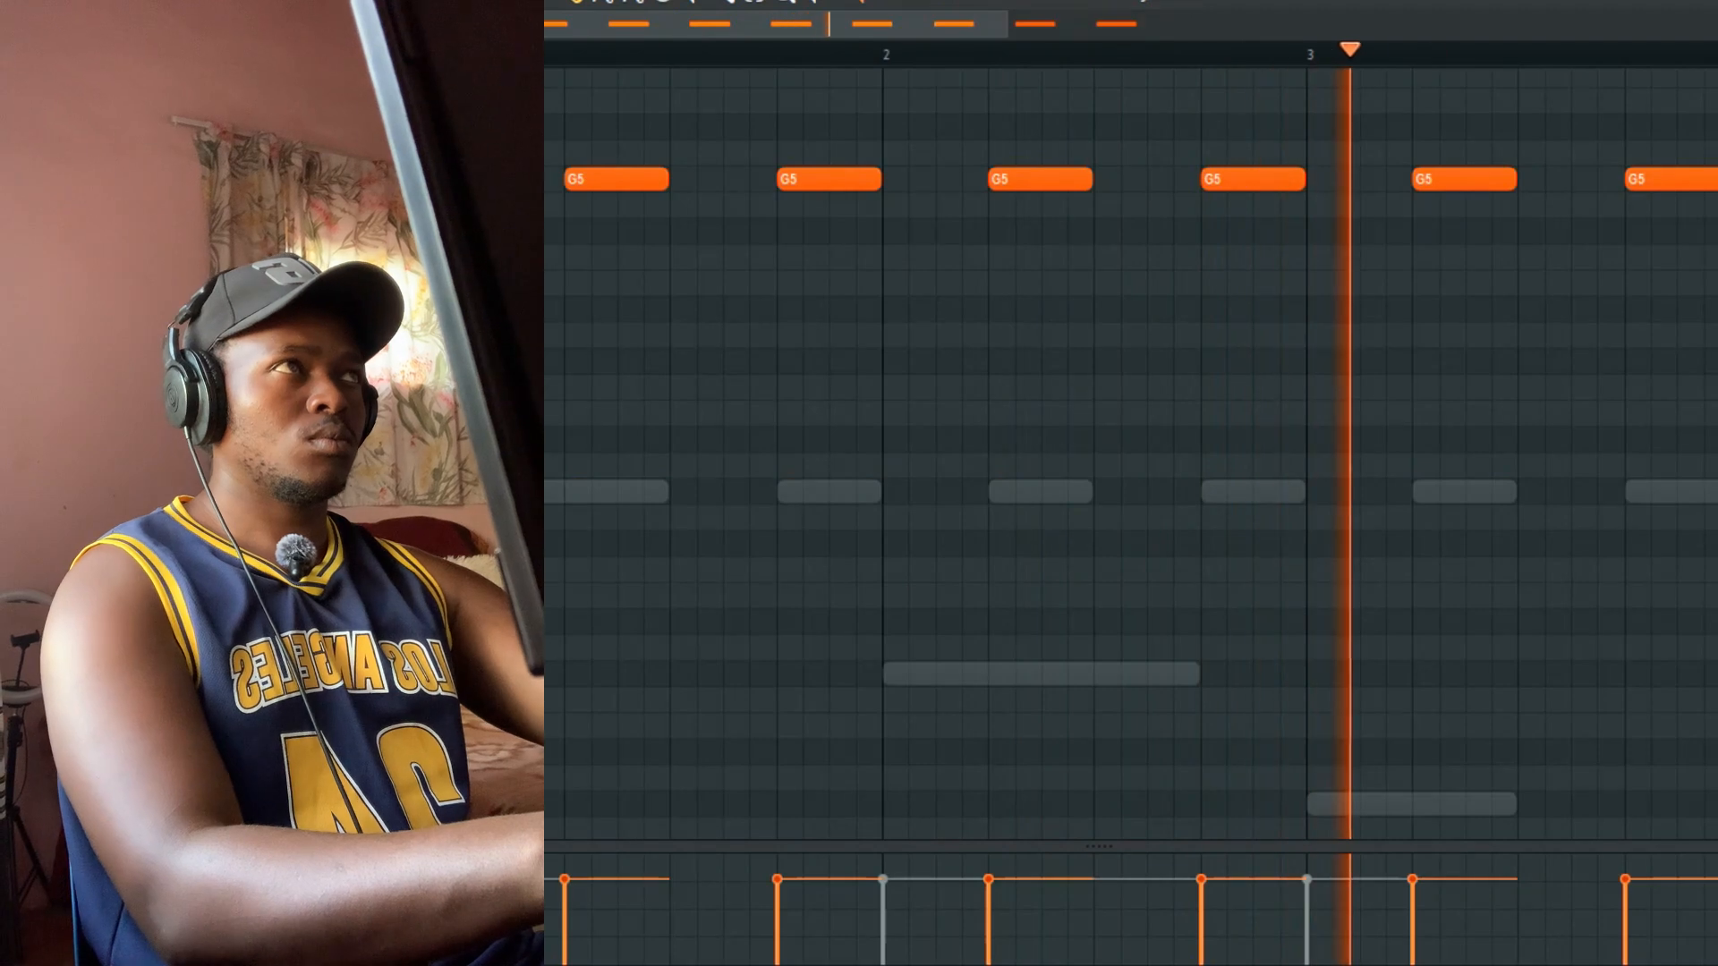
Step: Add another synth sample as a new channel and place half-bar G4 notes at the start of bars 1 and 3
{"action": "key", "text": "F6"}
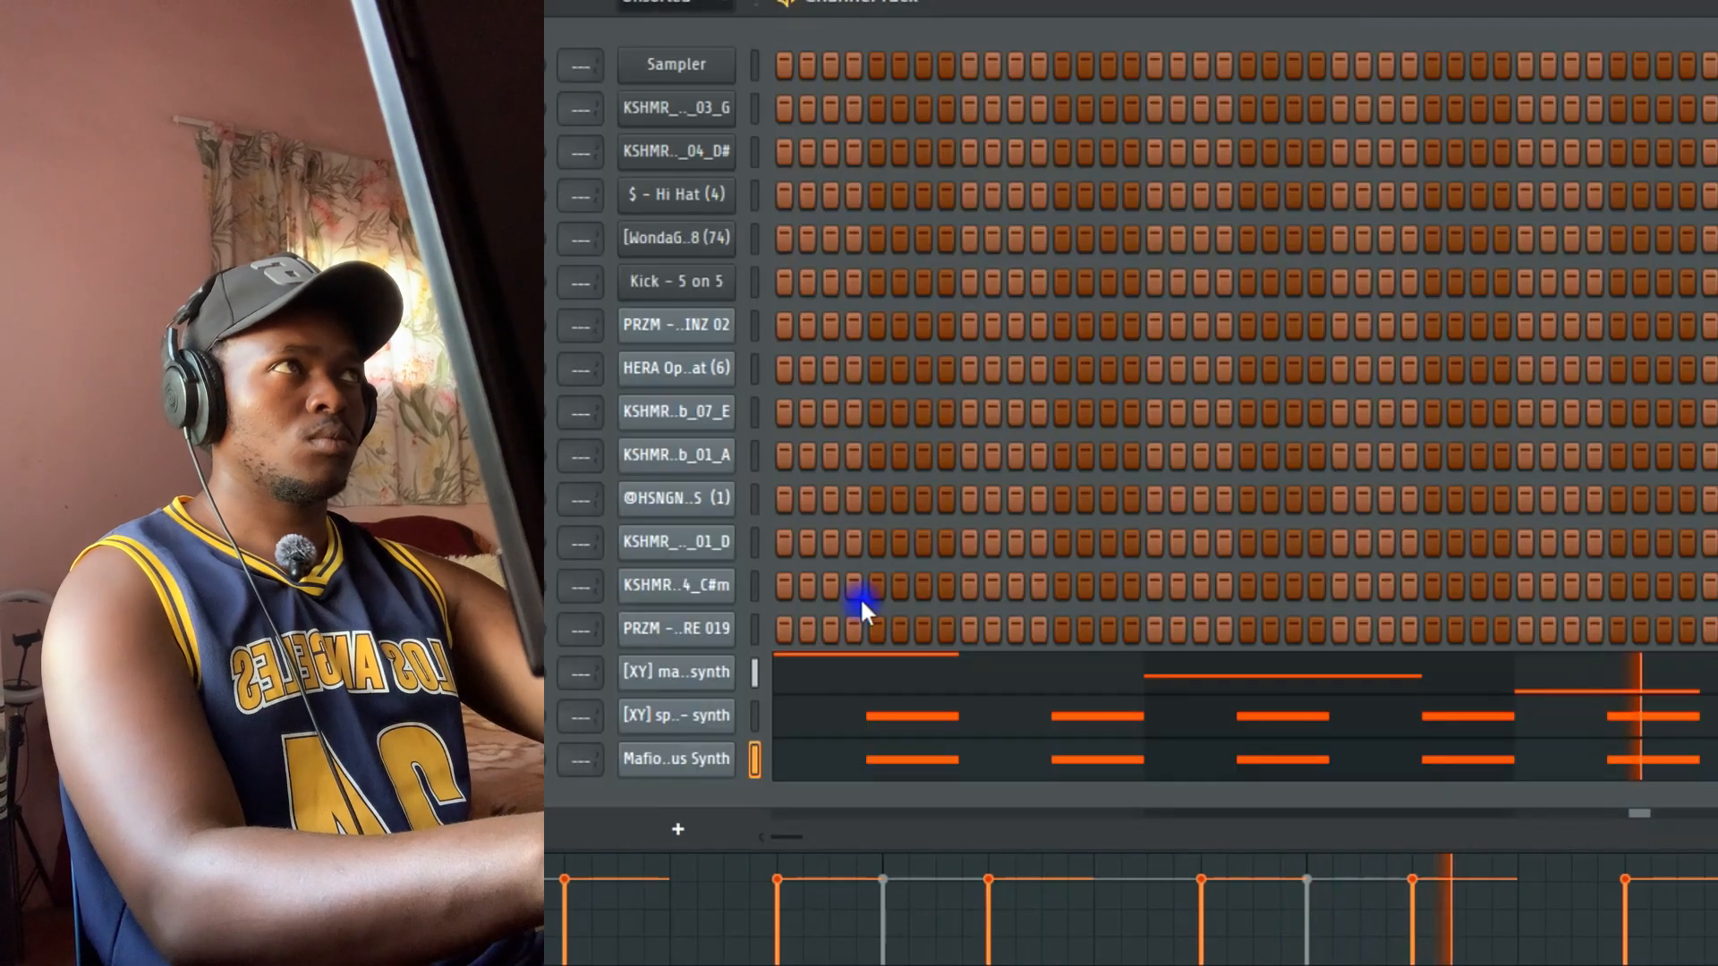
{"action": "right_click", "coordinate": [547, 764]}
{"action": "left_click", "coordinate": [604, 492]}
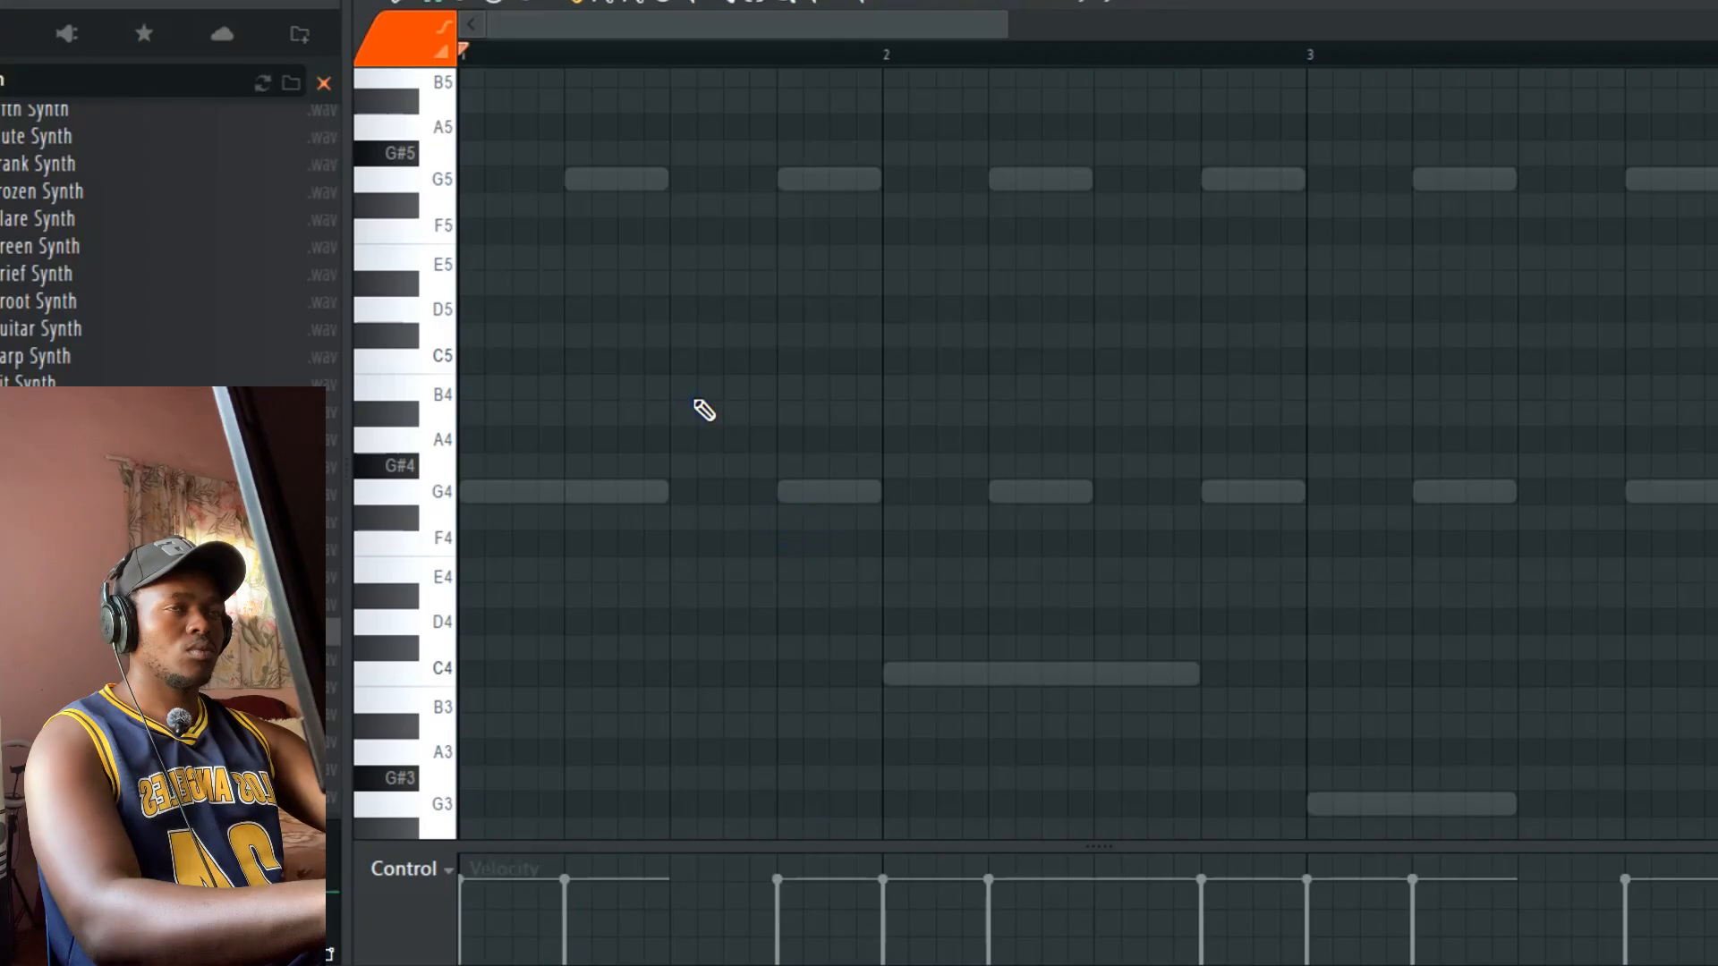
{"action": "left_click_drag", "start_coordinate": [561, 491], "coordinate": [666, 493]}
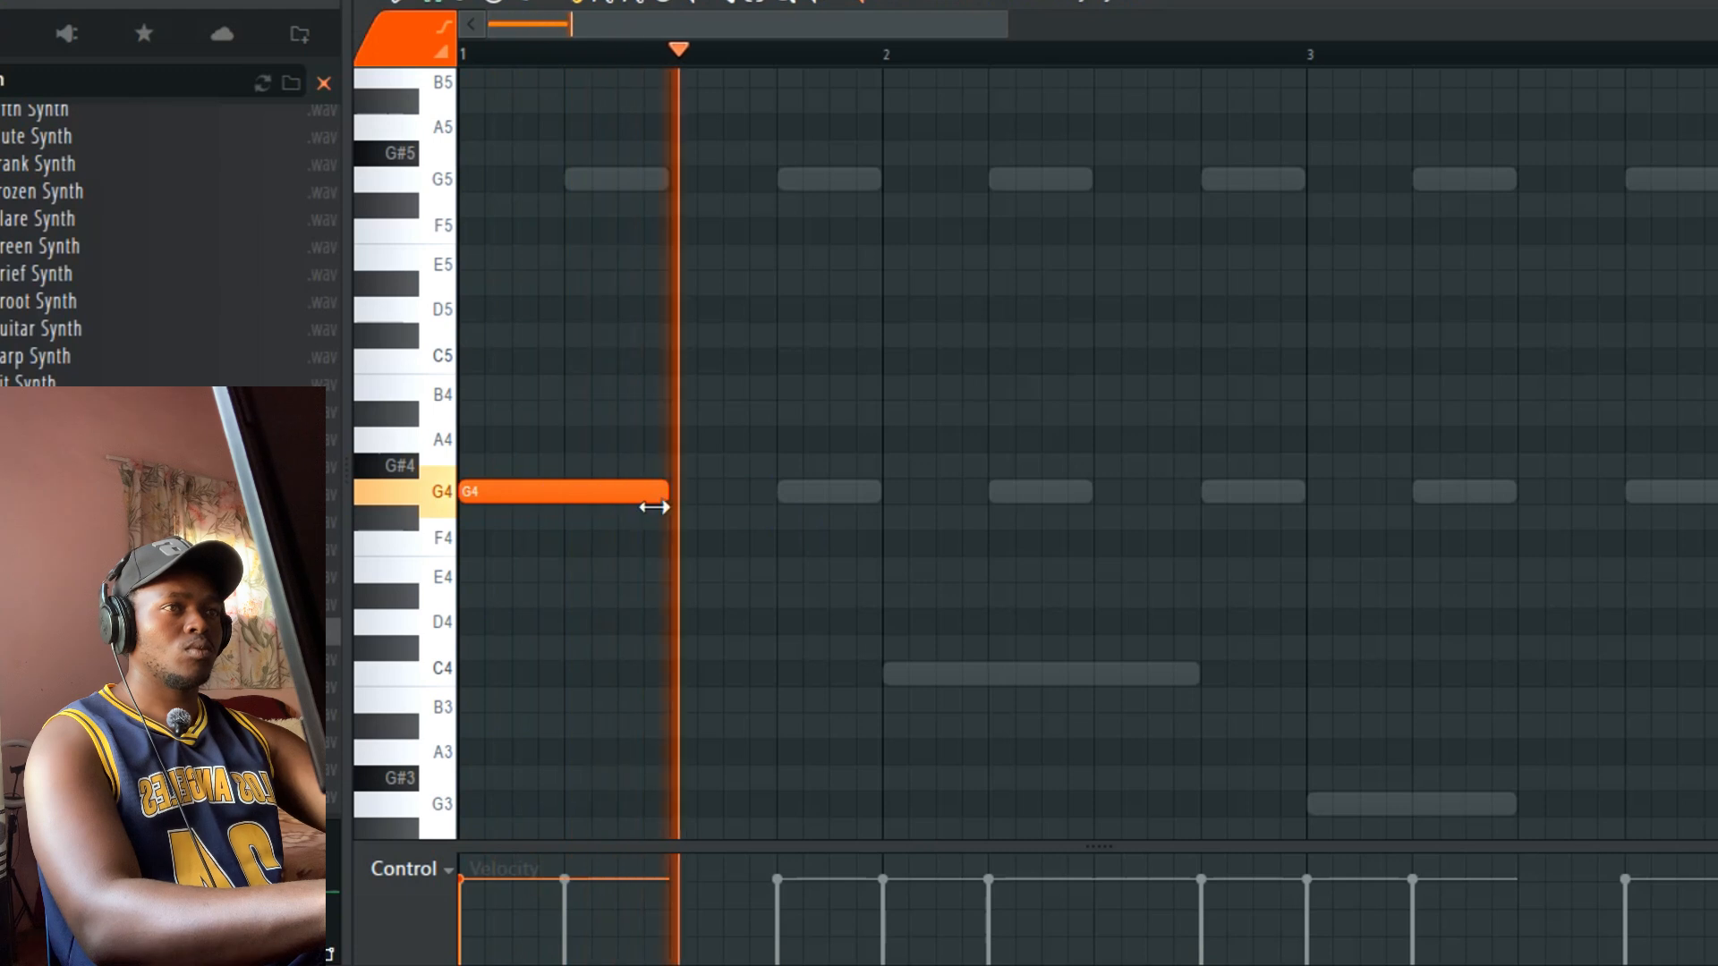
{"action": "left_click", "coordinate": [1318, 493]}
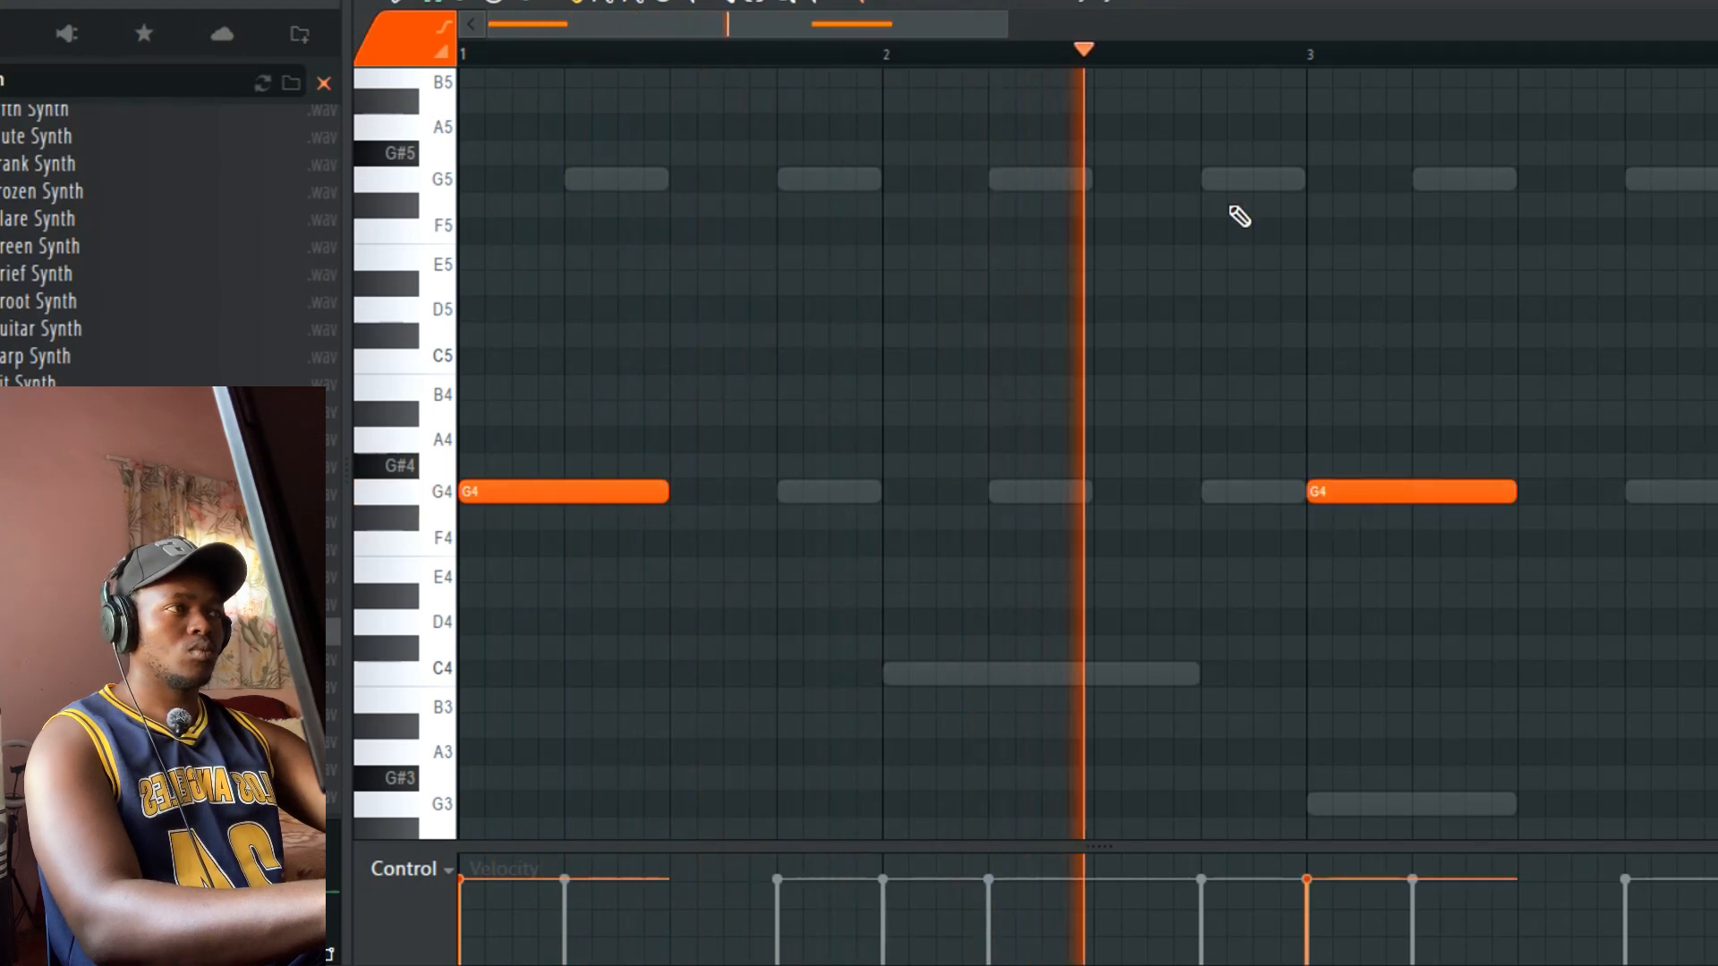
{"action": "key", "text": "space"}
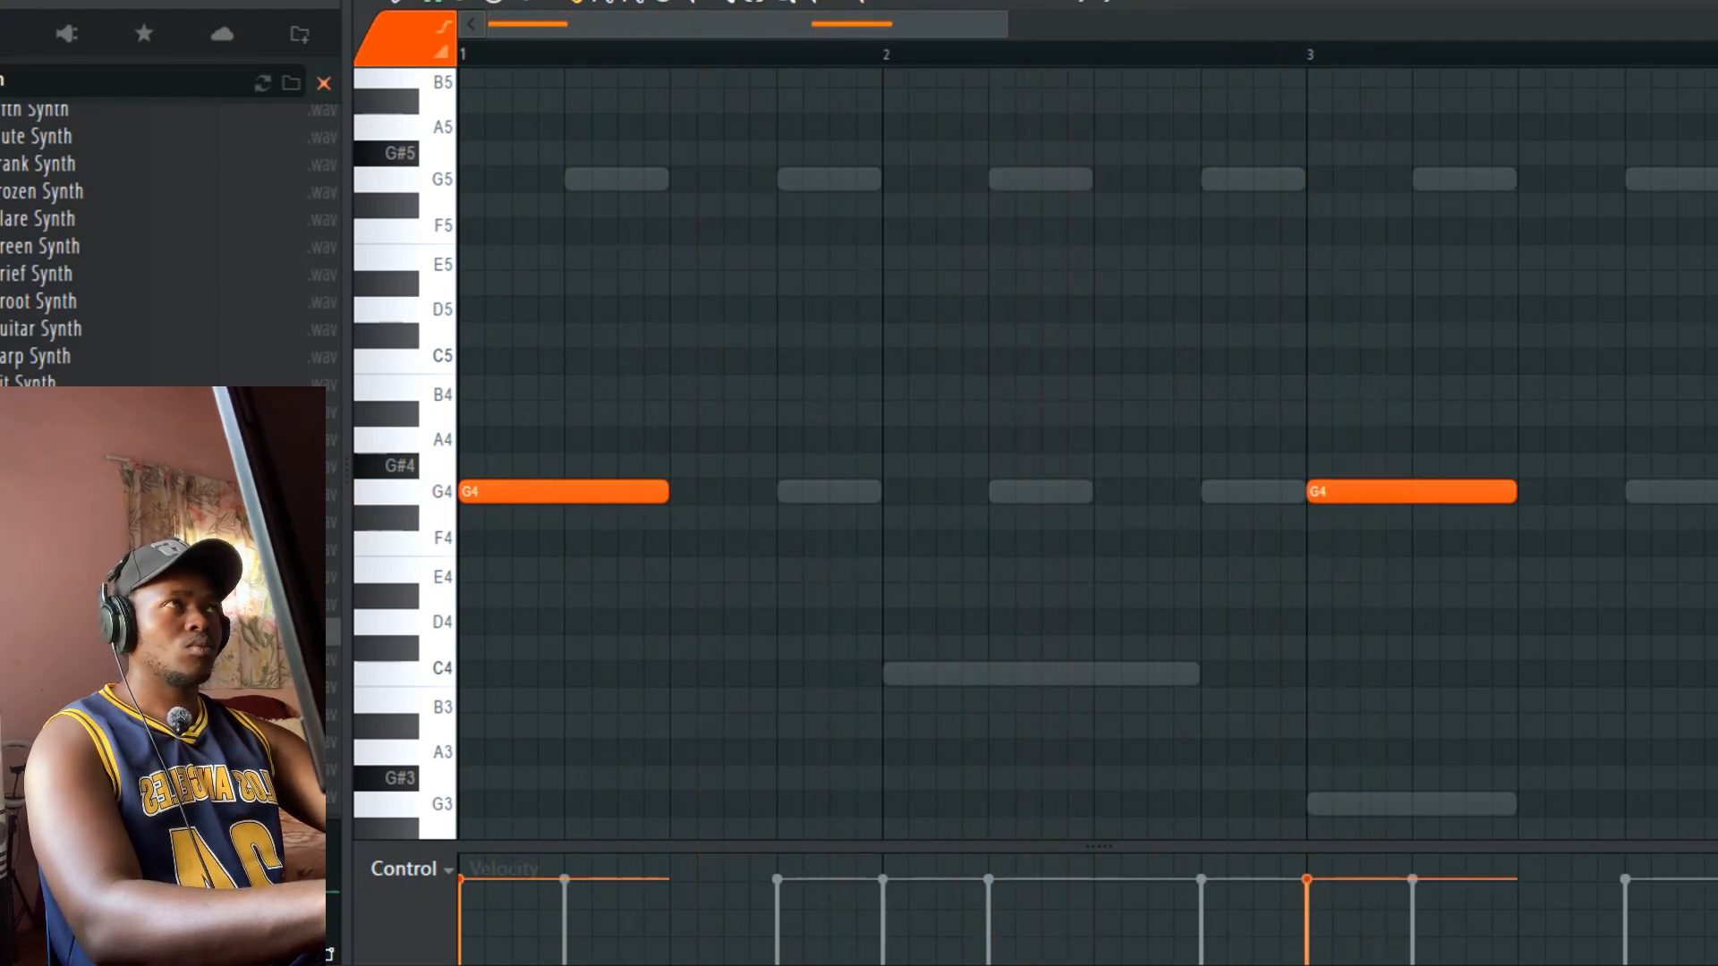
Step: In the playlist, play from bar 86 and move the flute clip at bar 87 one beat later
{"action": "key", "text": "F5"}
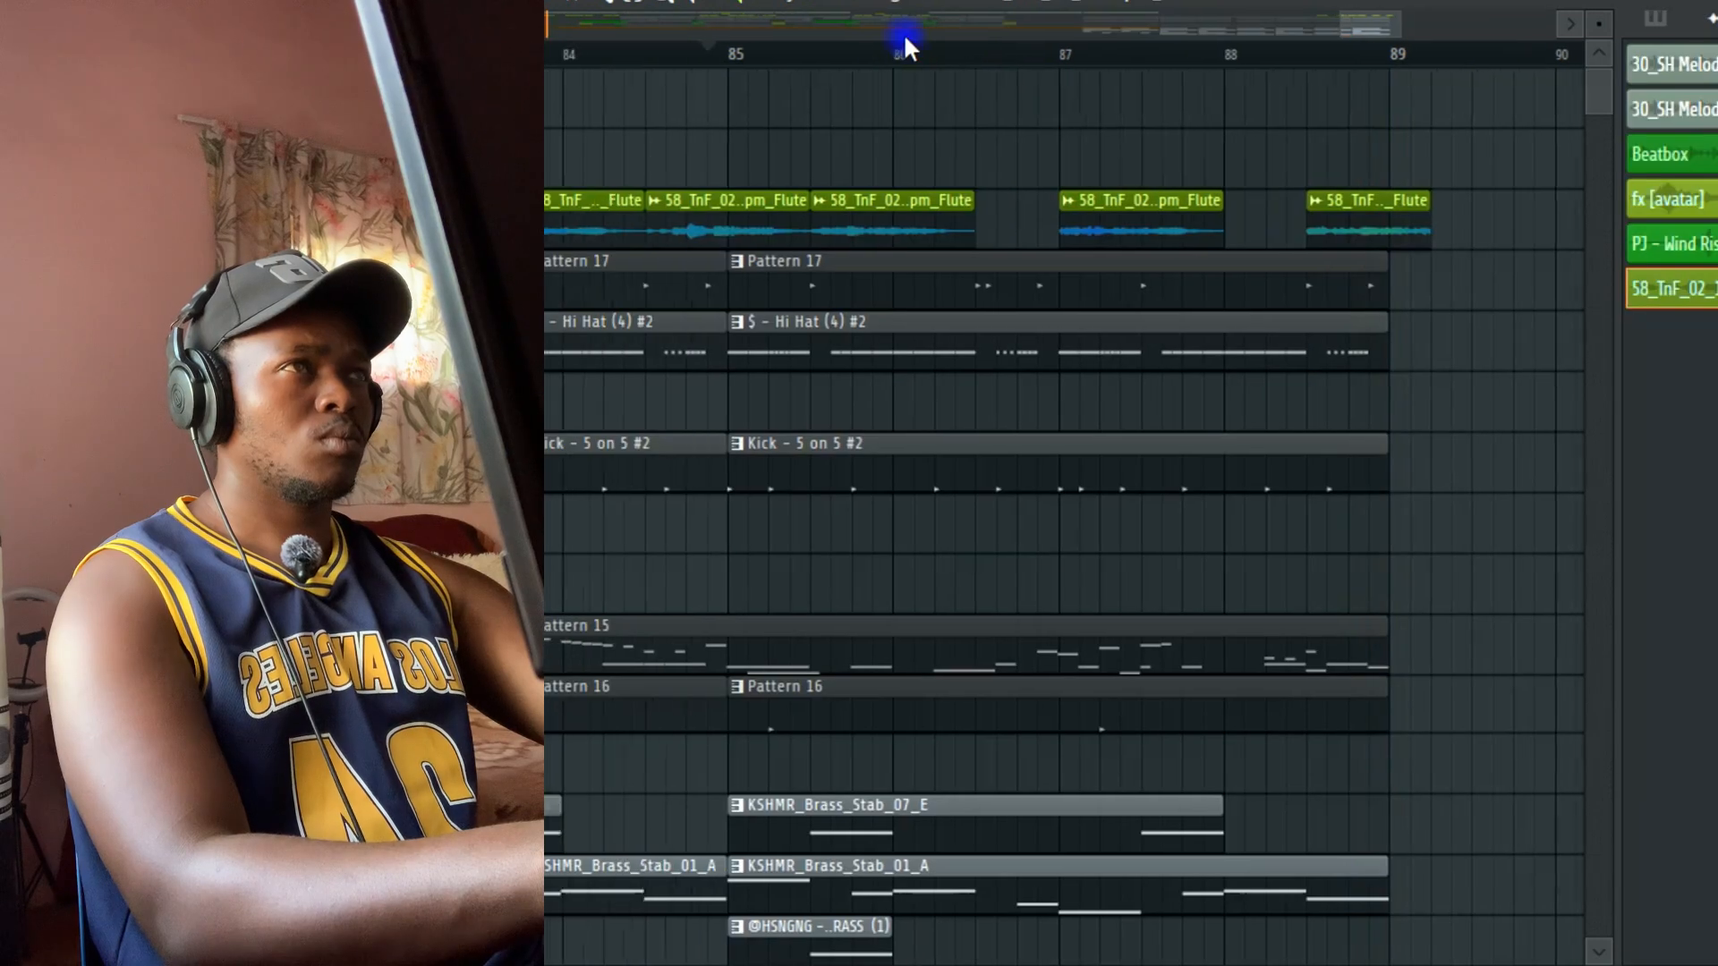
{"action": "left_click", "coordinate": [904, 39]}
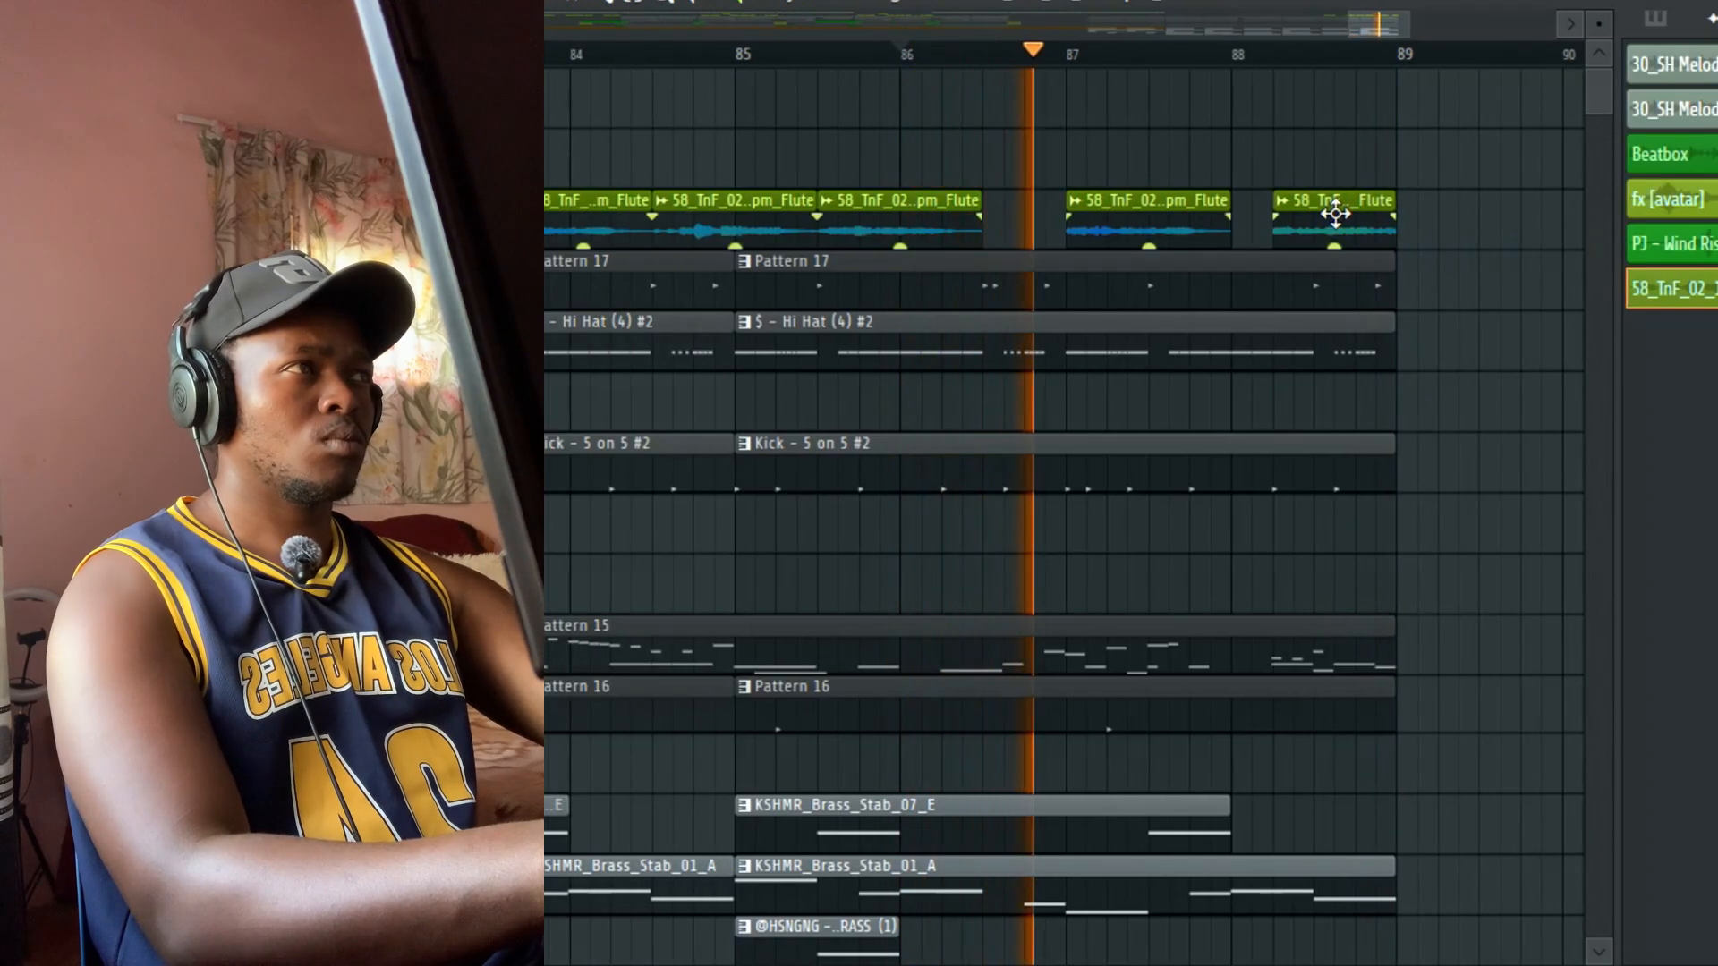
{"action": "left_click", "coordinate": [881, 59]}
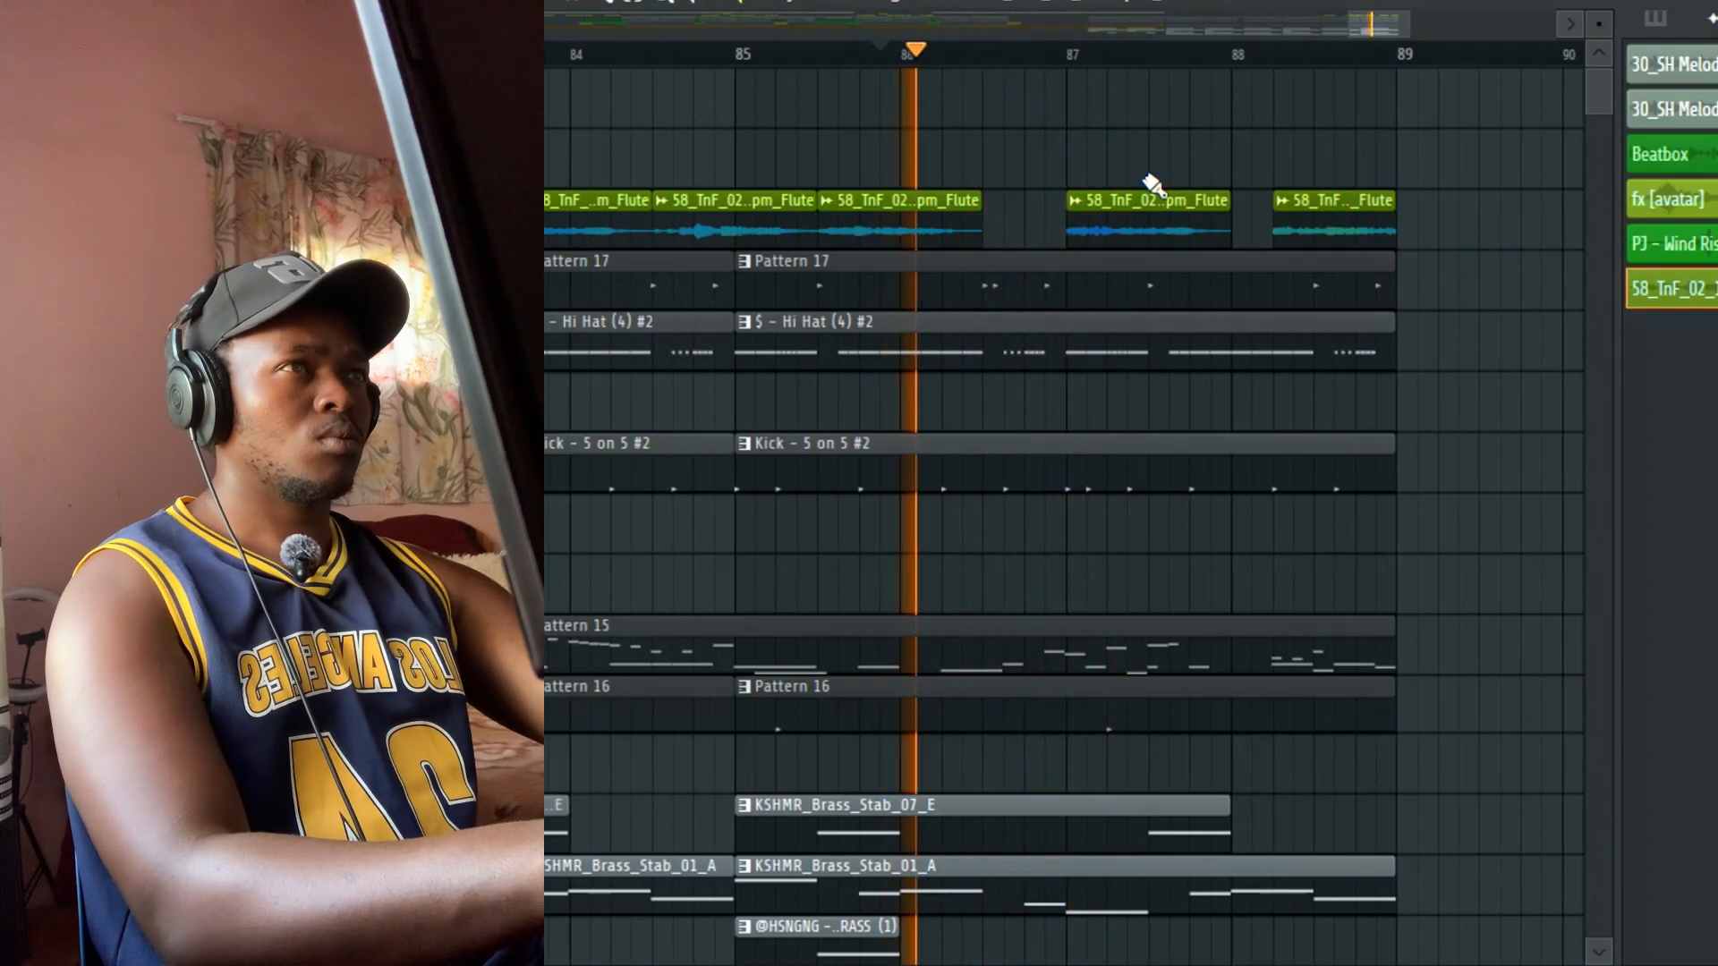
{"action": "left_click_drag", "start_coordinate": [1104, 211], "coordinate": [1135, 211]}
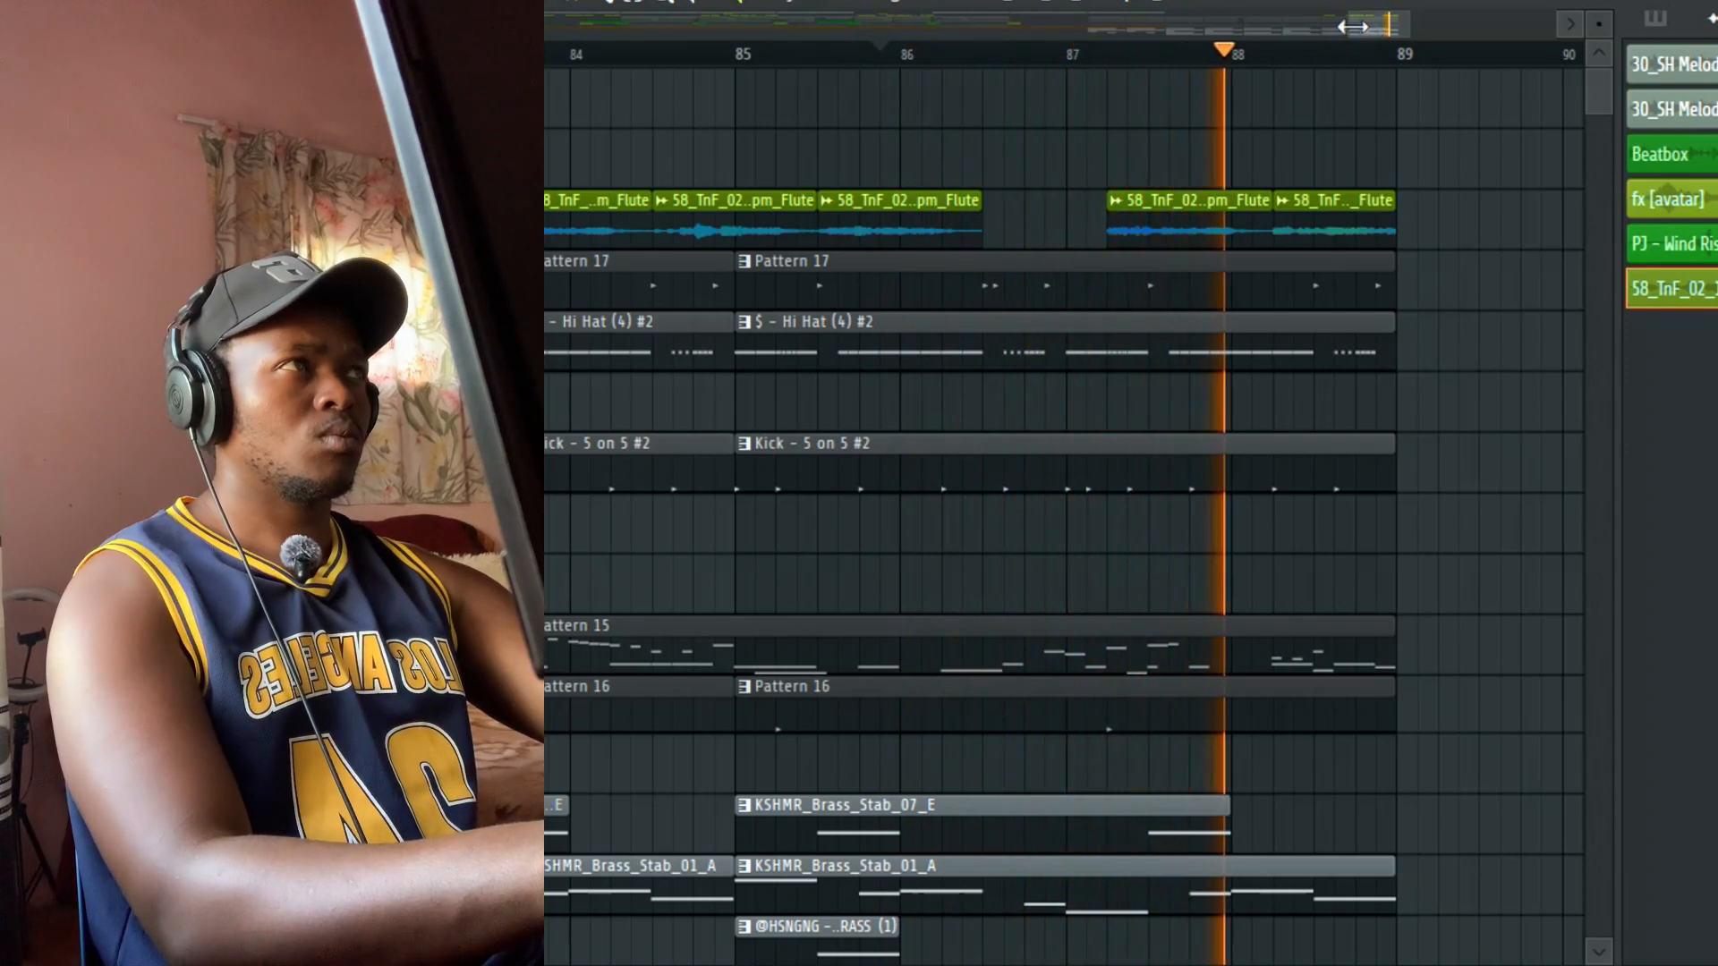
Step: Replace the last flute clip with a longer one on the track above, starting on beat 2 of bar 88
{"action": "left_click_drag", "start_coordinate": [1346, 25], "coordinate": [1283, 42]}
{"action": "left_click", "coordinate": [1138, 55]}
{"action": "right_click", "coordinate": [1461, 230]}
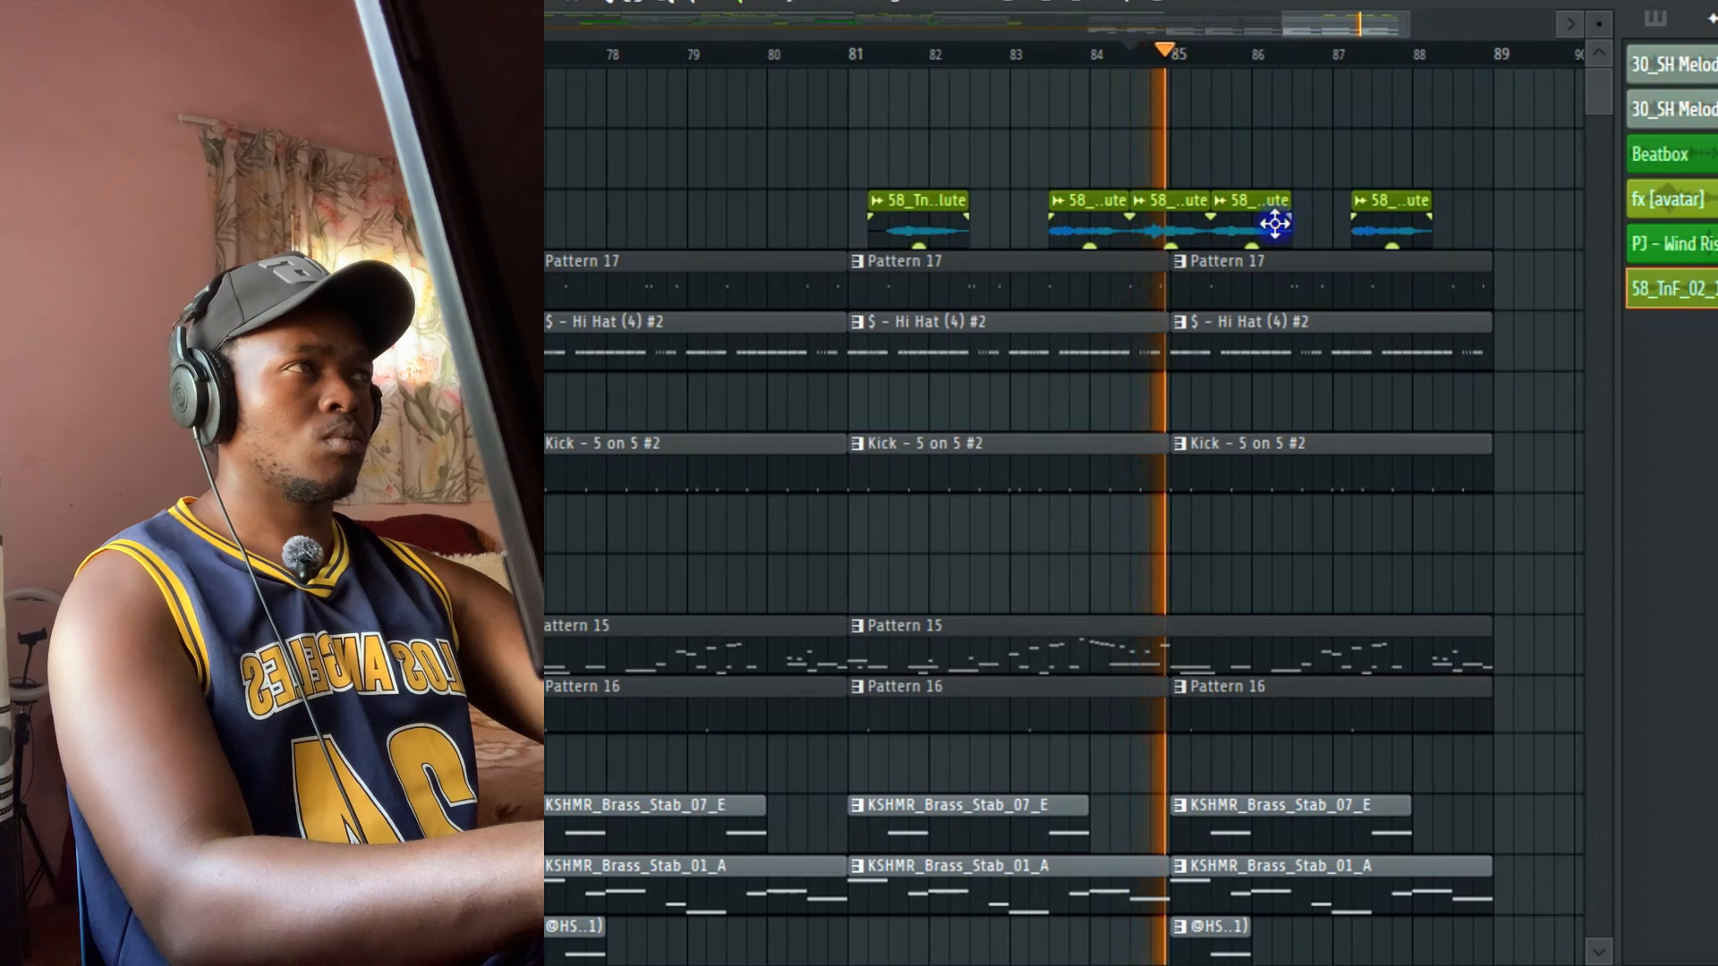
{"action": "left_click_drag", "start_coordinate": [1458, 224], "coordinate": [1496, 143]}
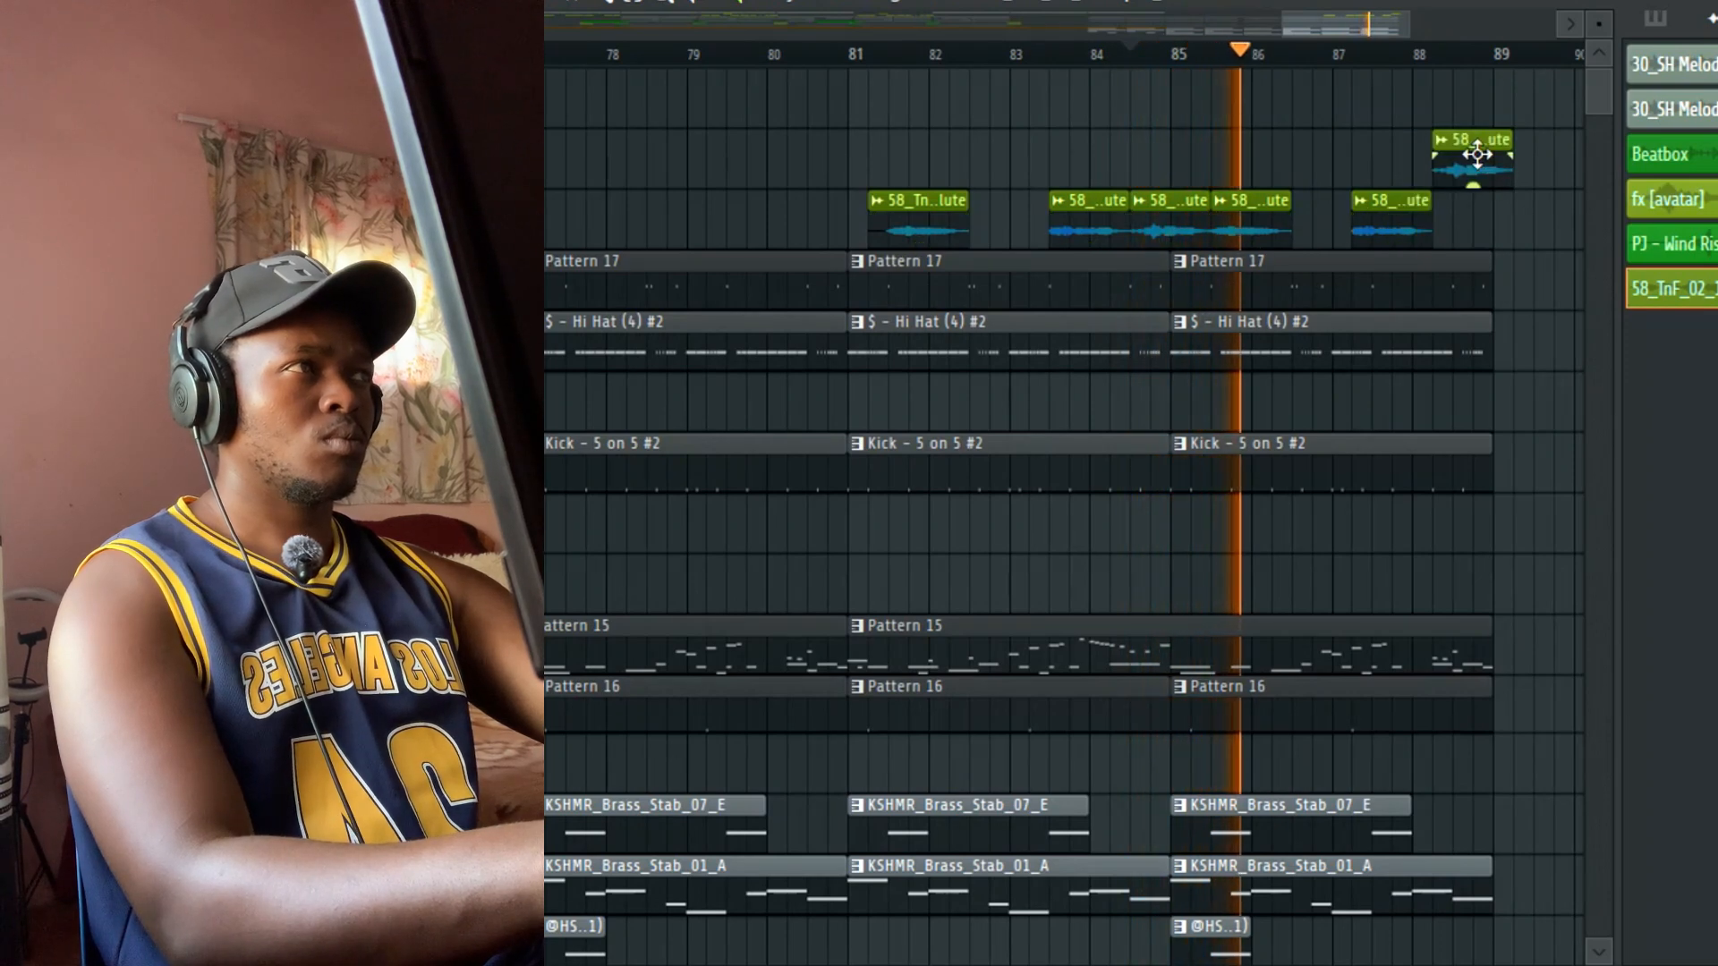
{"action": "key", "text": "space"}
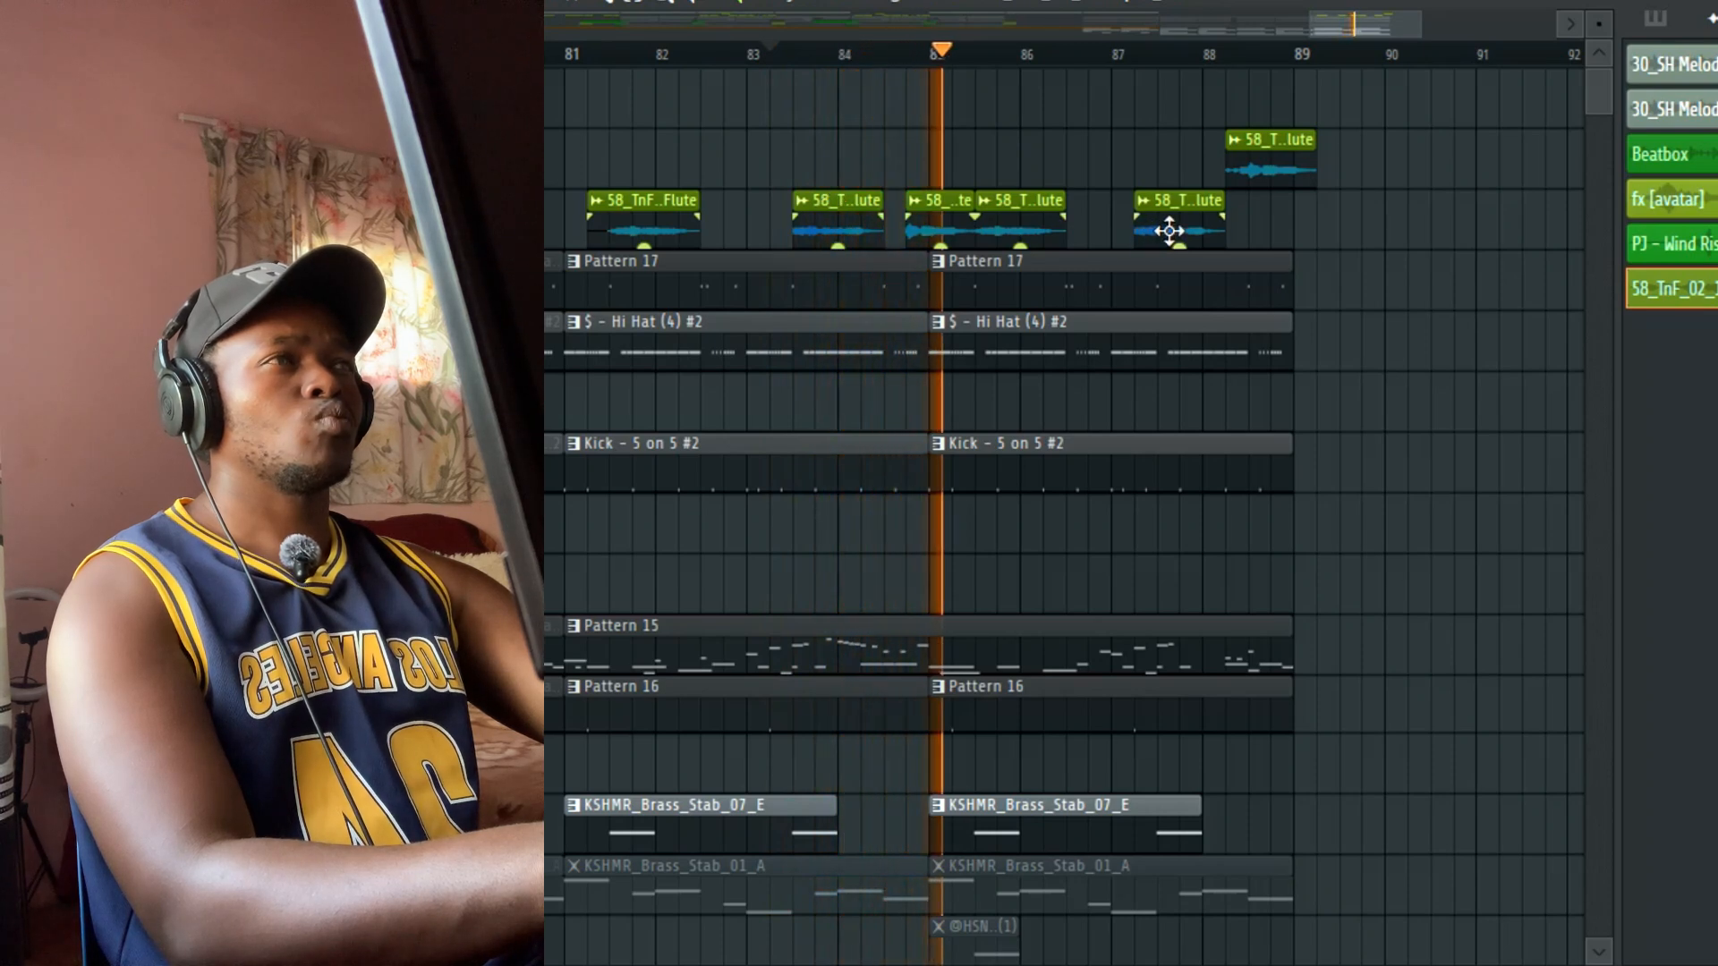
Step: Shift the last two flute clips one beat later and trim the final one to start on bar 88 beat 4, on the main flute track
{"action": "left_click_drag", "start_coordinate": [1169, 231], "coordinate": [1192, 231]}
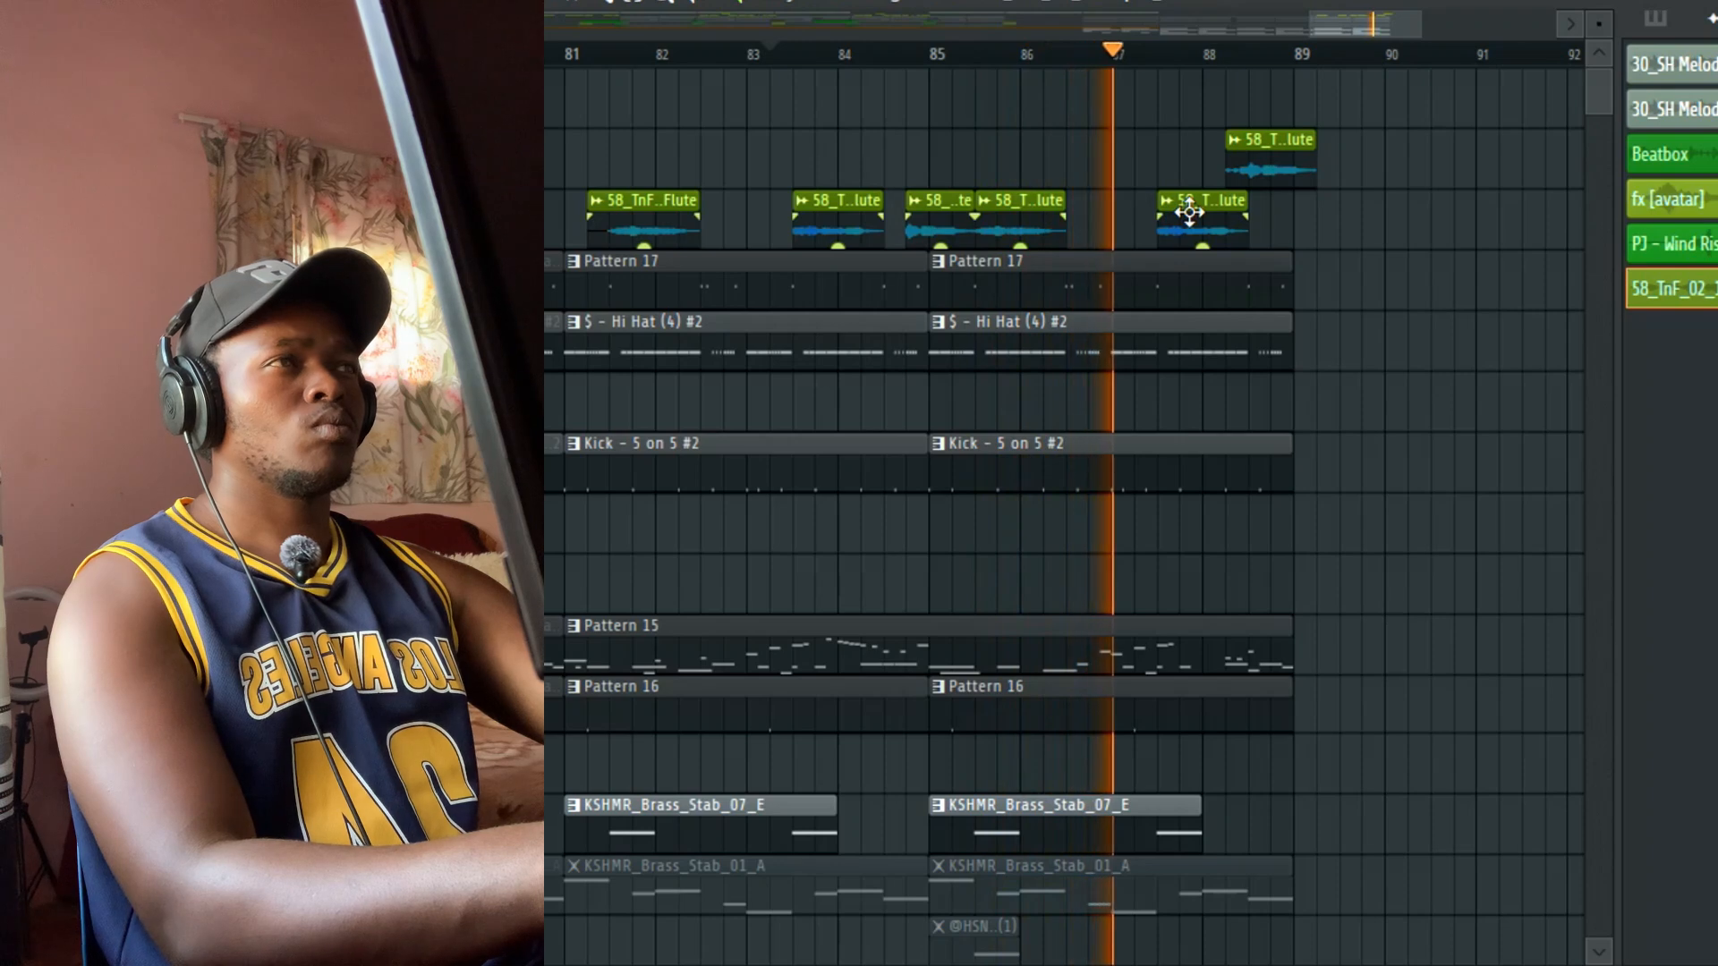
{"action": "left_click_drag", "start_coordinate": [1257, 152], "coordinate": [1281, 152]}
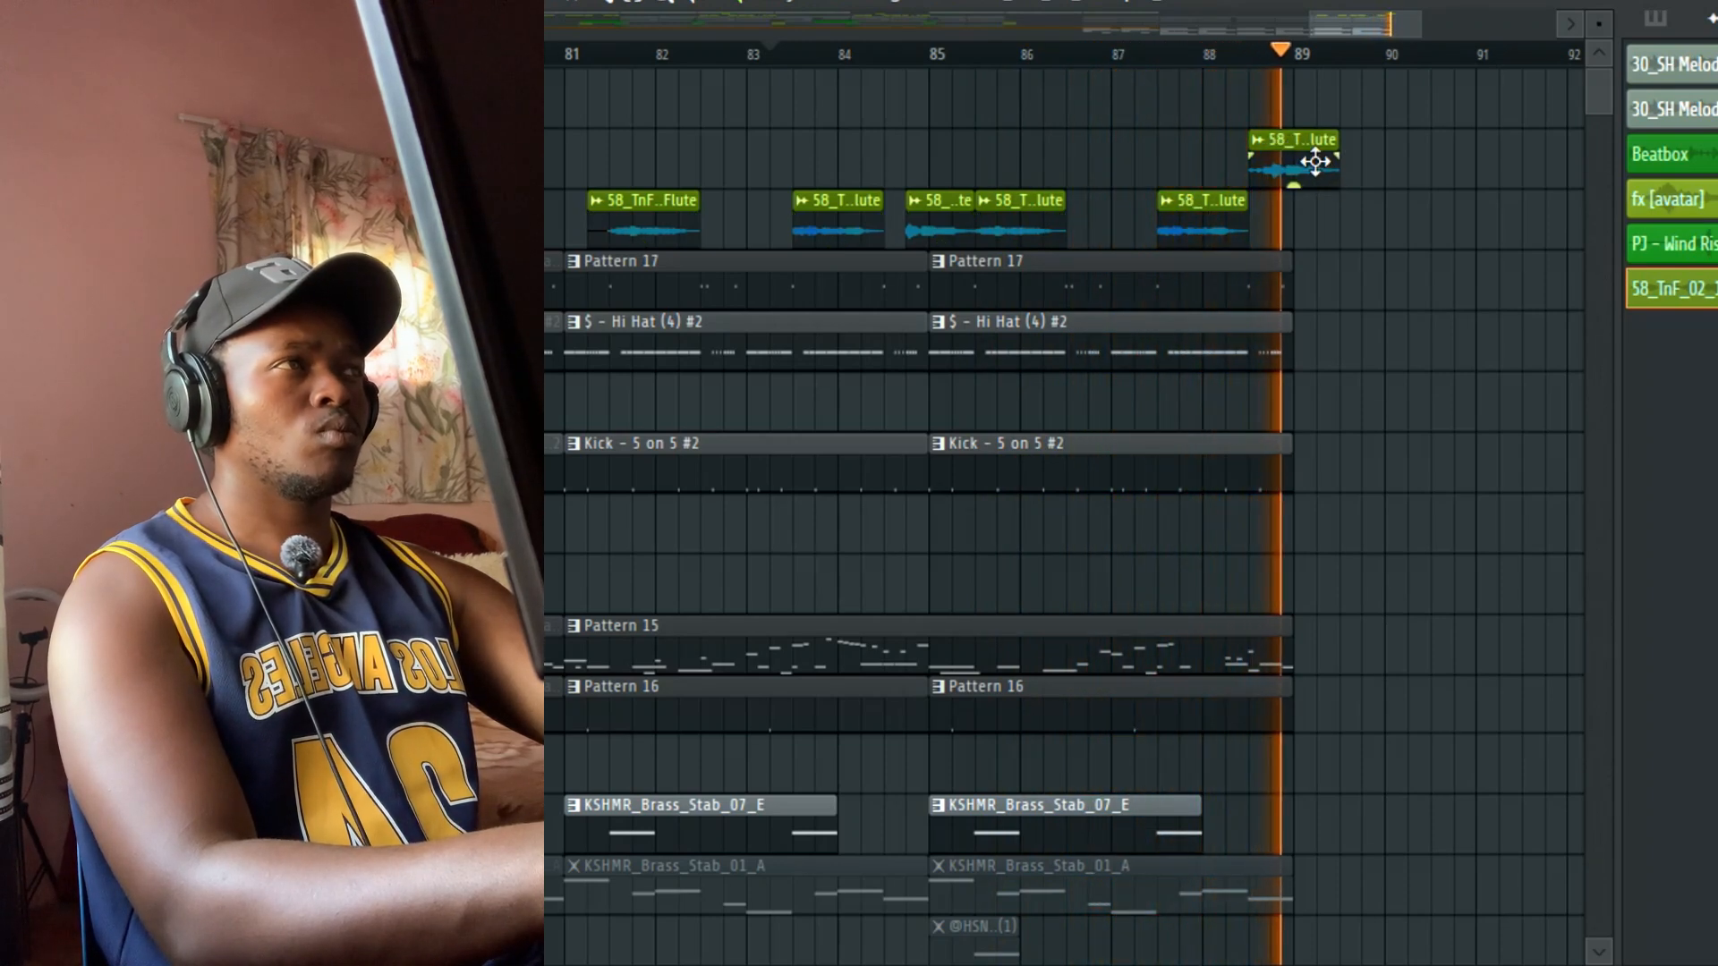
{"action": "left_click", "coordinate": [617, 3]}
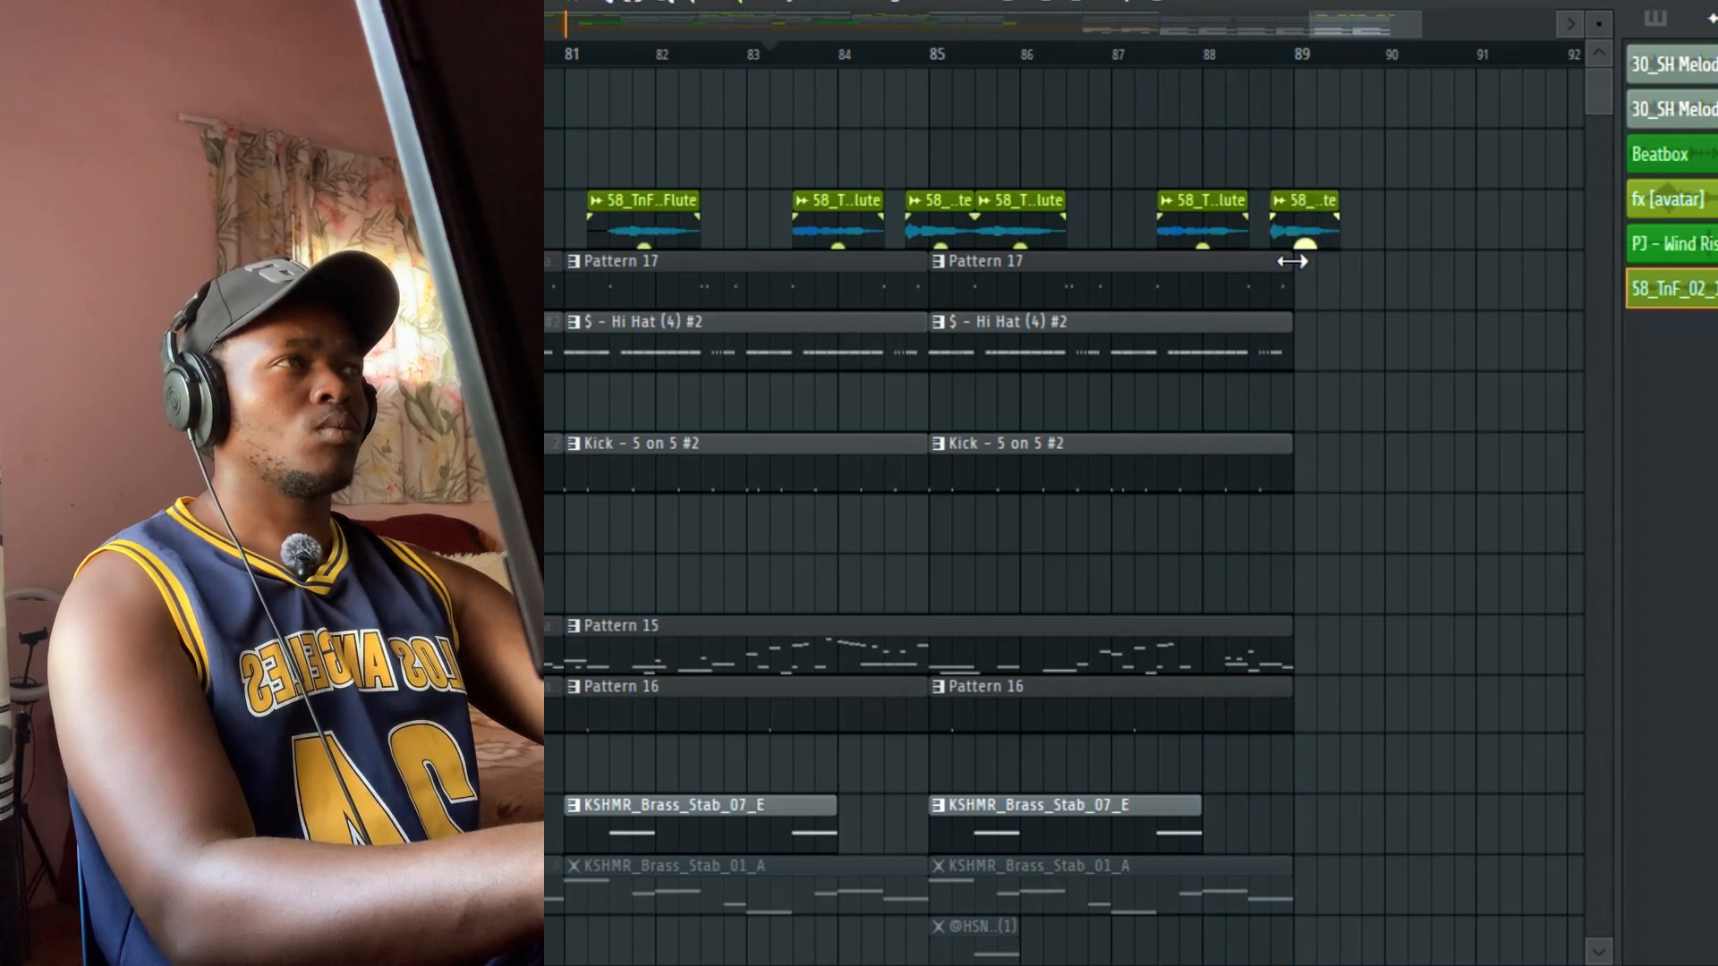
Step: Extend the last Pattern 17 clip to bar 91 and play back the arrangement
{"action": "left_click_drag", "start_coordinate": [1490, 299], "coordinate": [1481, 298]}
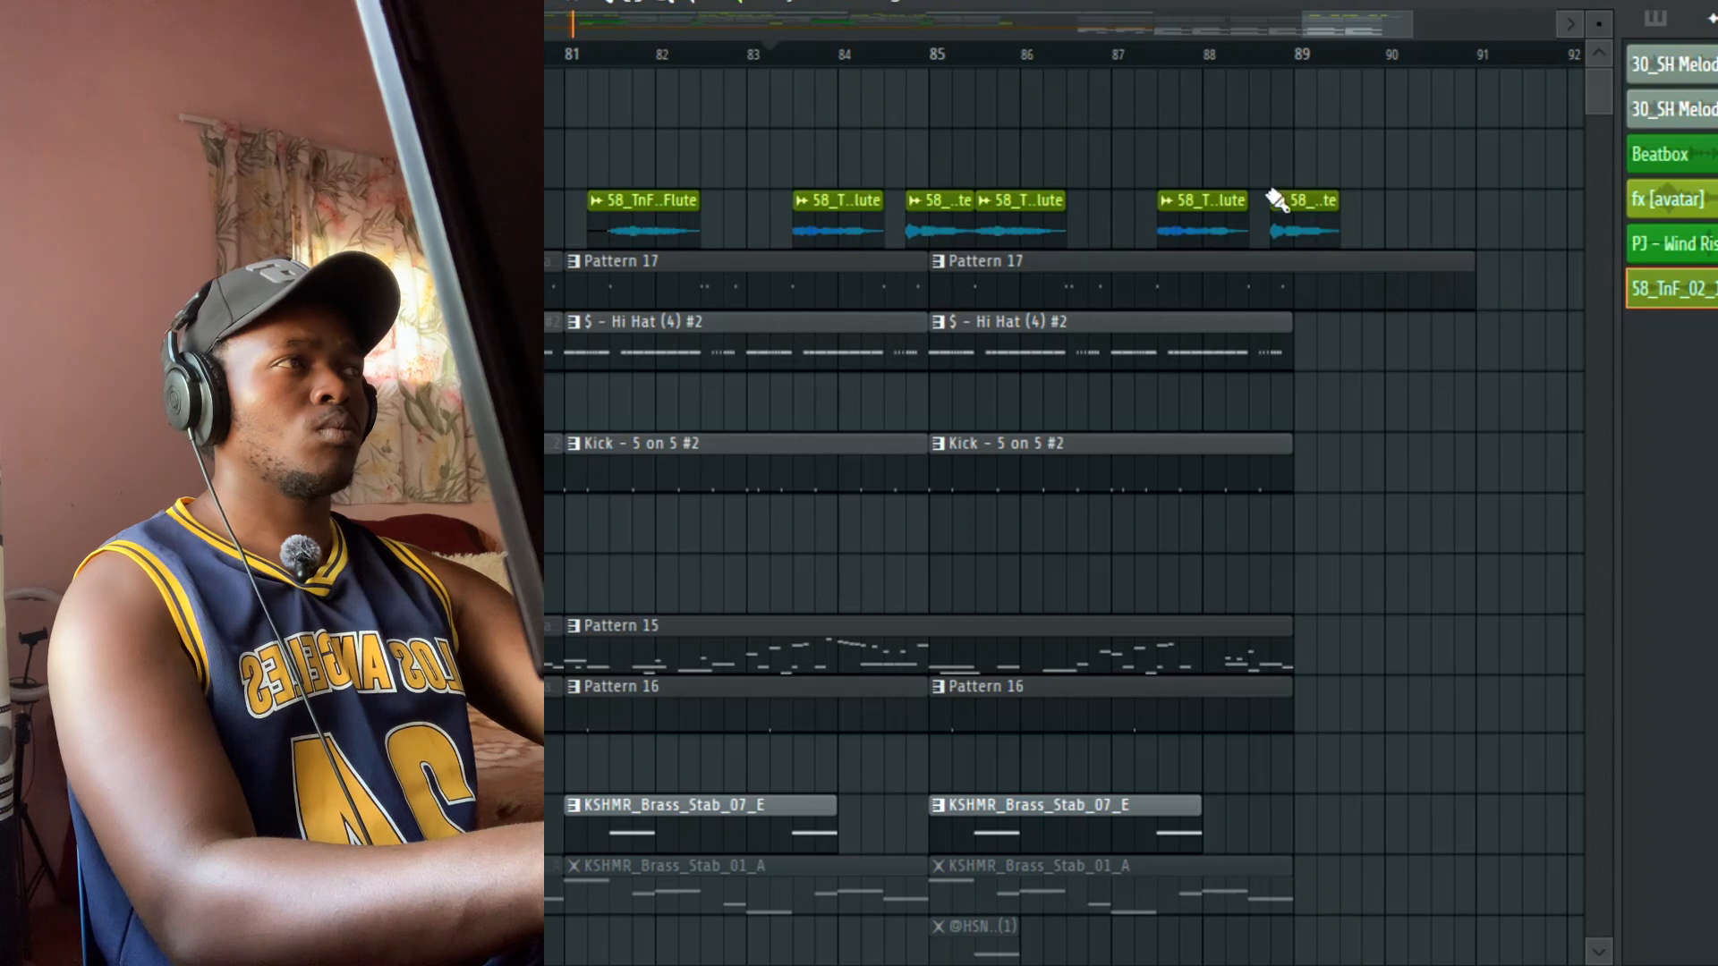
{"action": "key", "text": "space"}
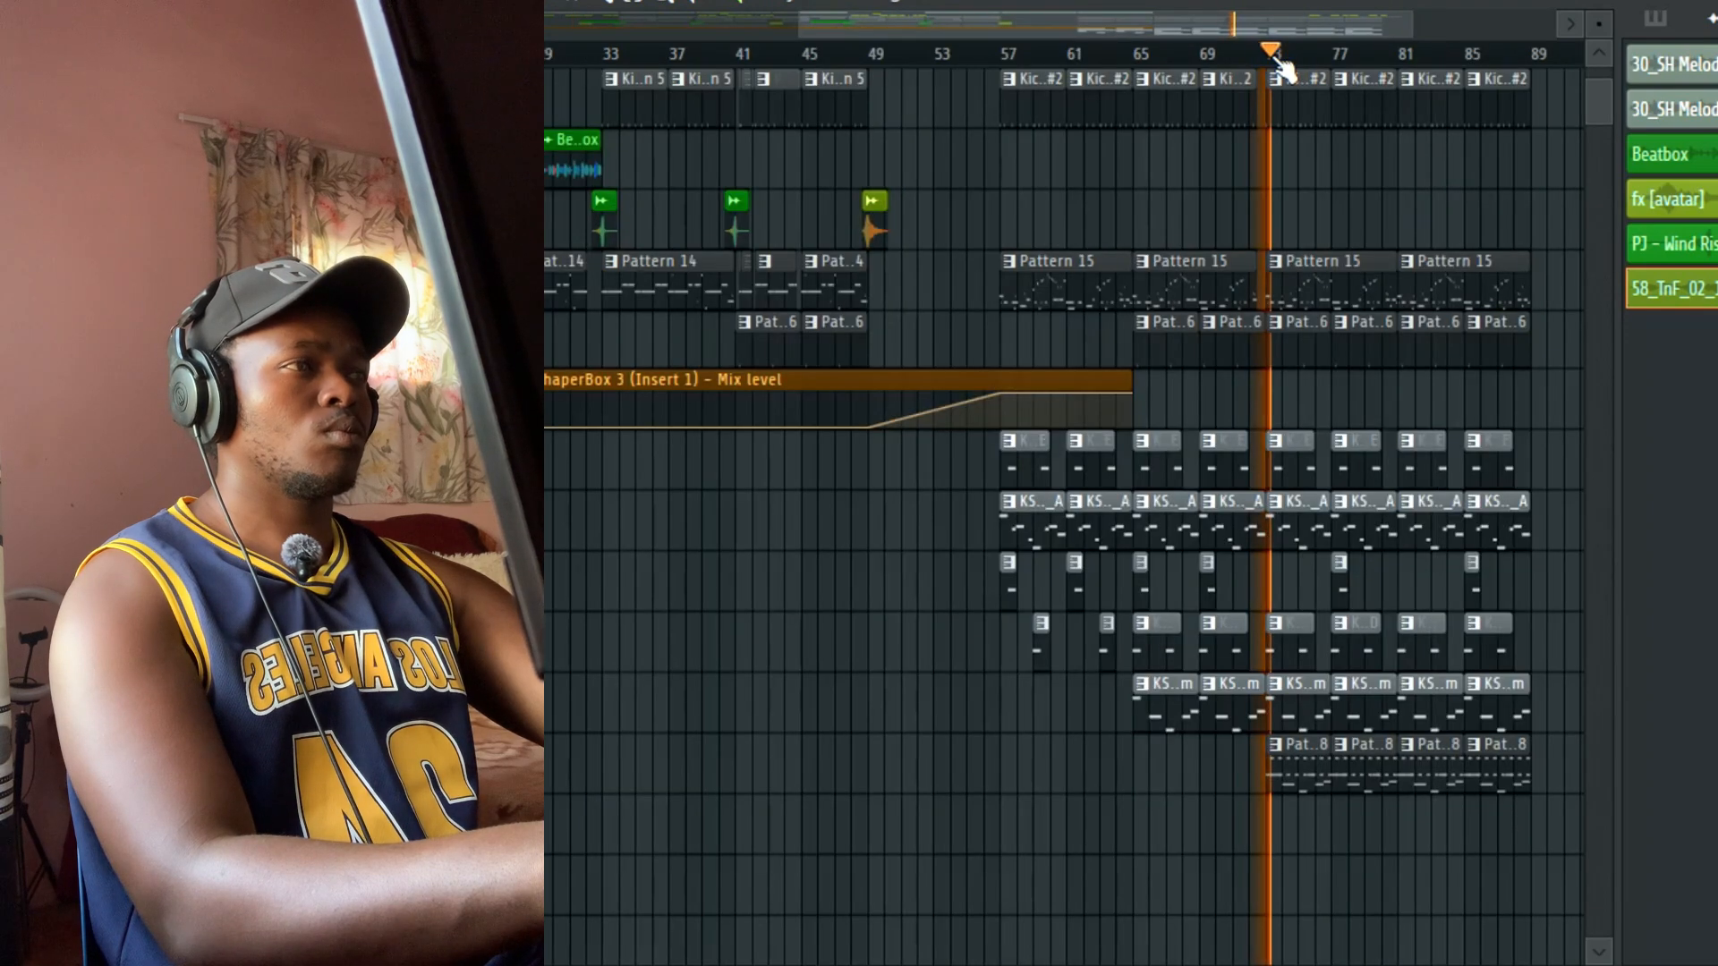